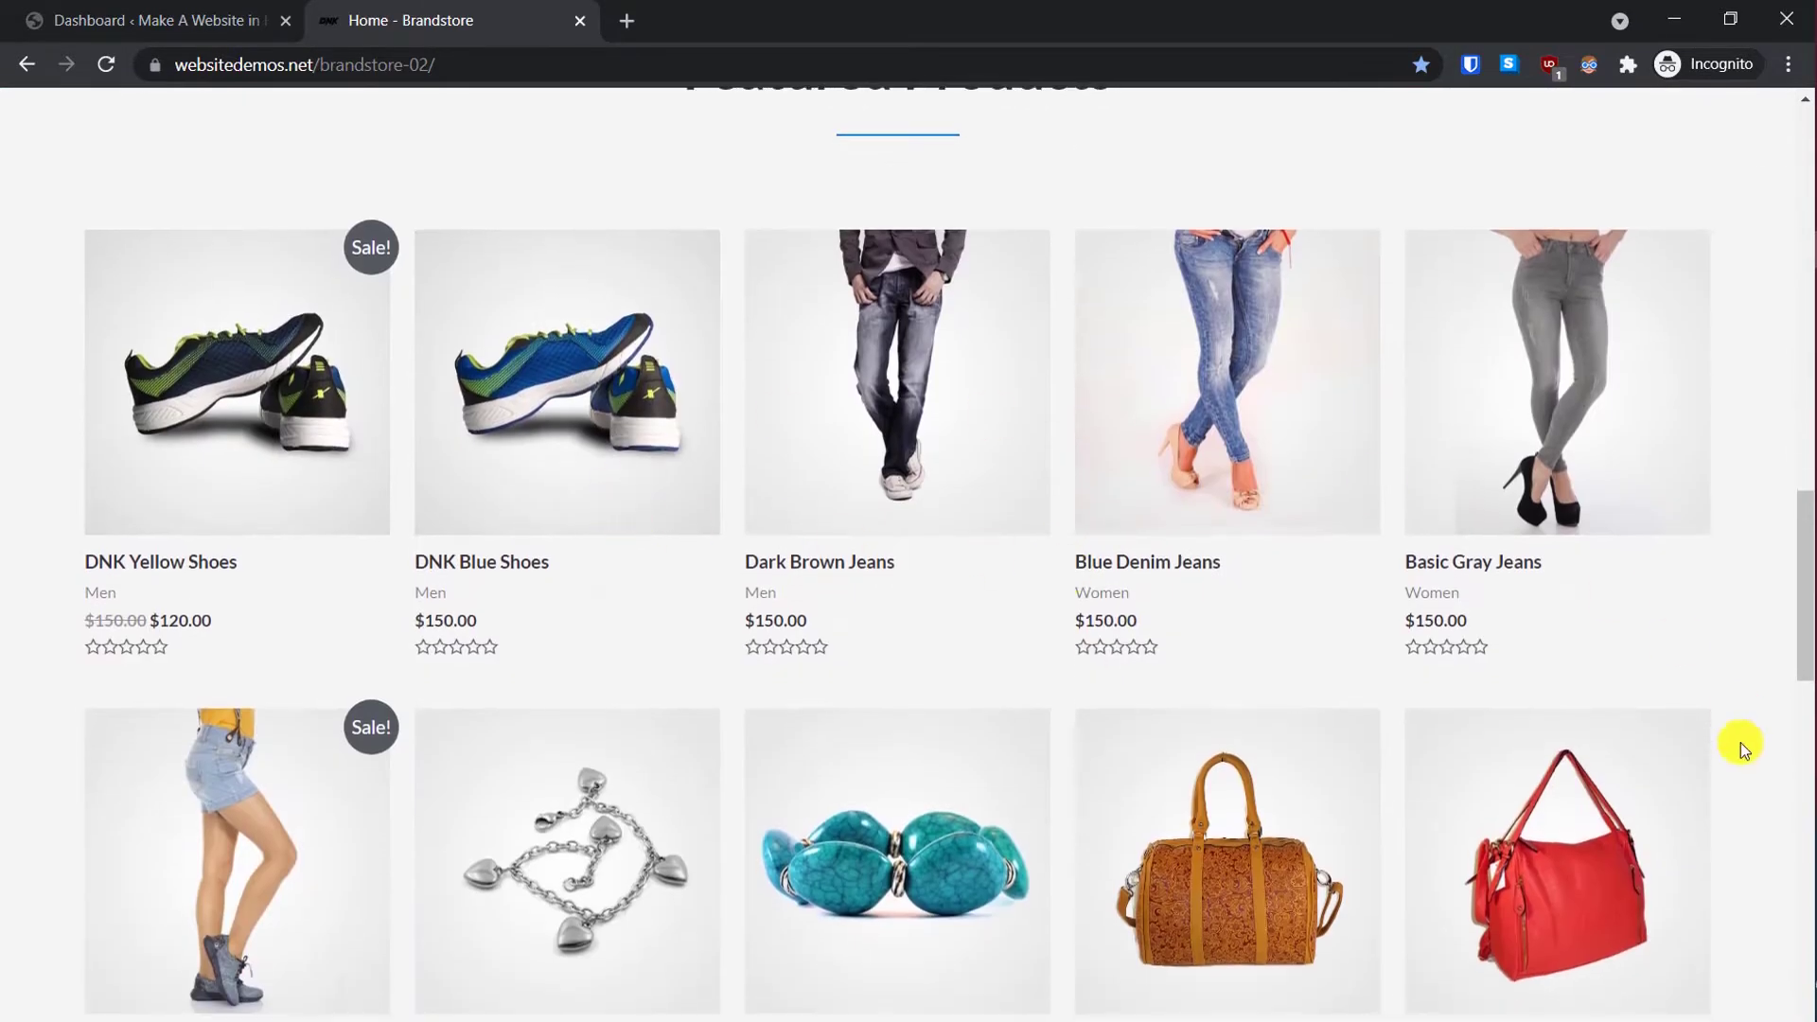
pyautogui.scroll(-1, 811, 722)
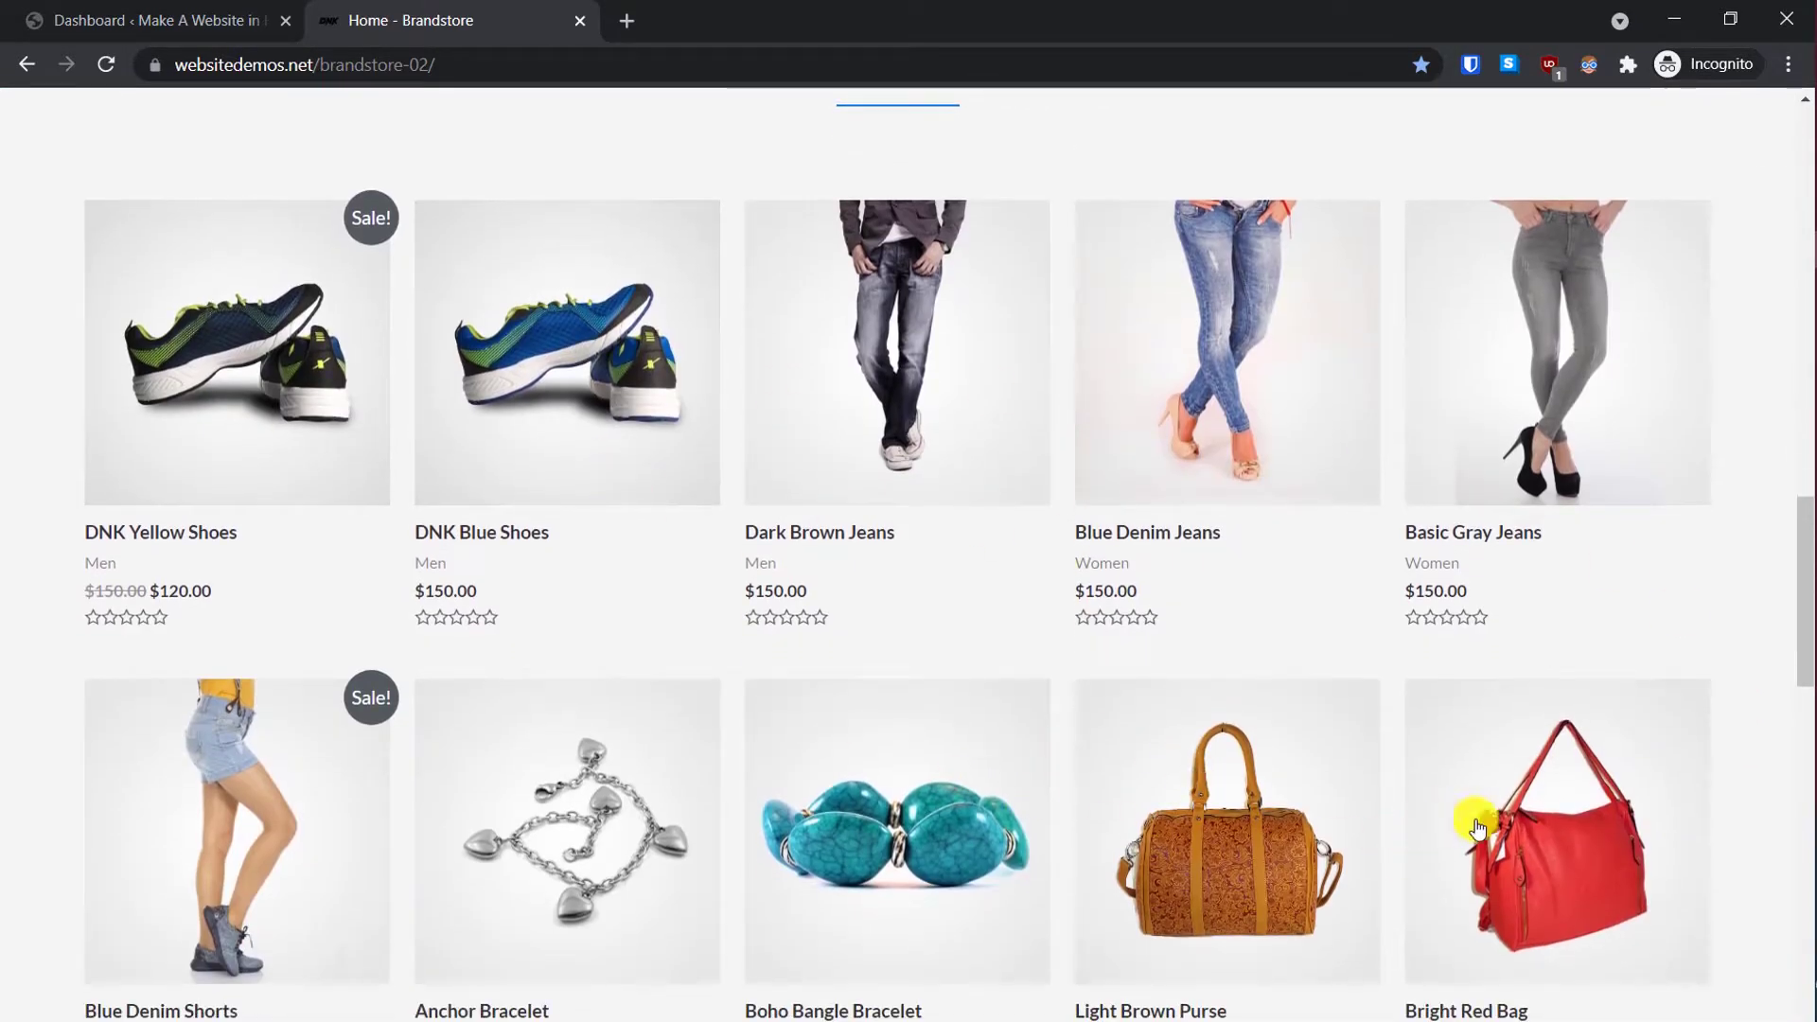
# Step: Open the Bright Red Bag from Featured Products and highlight its title and price
pyautogui.click(1539, 824)
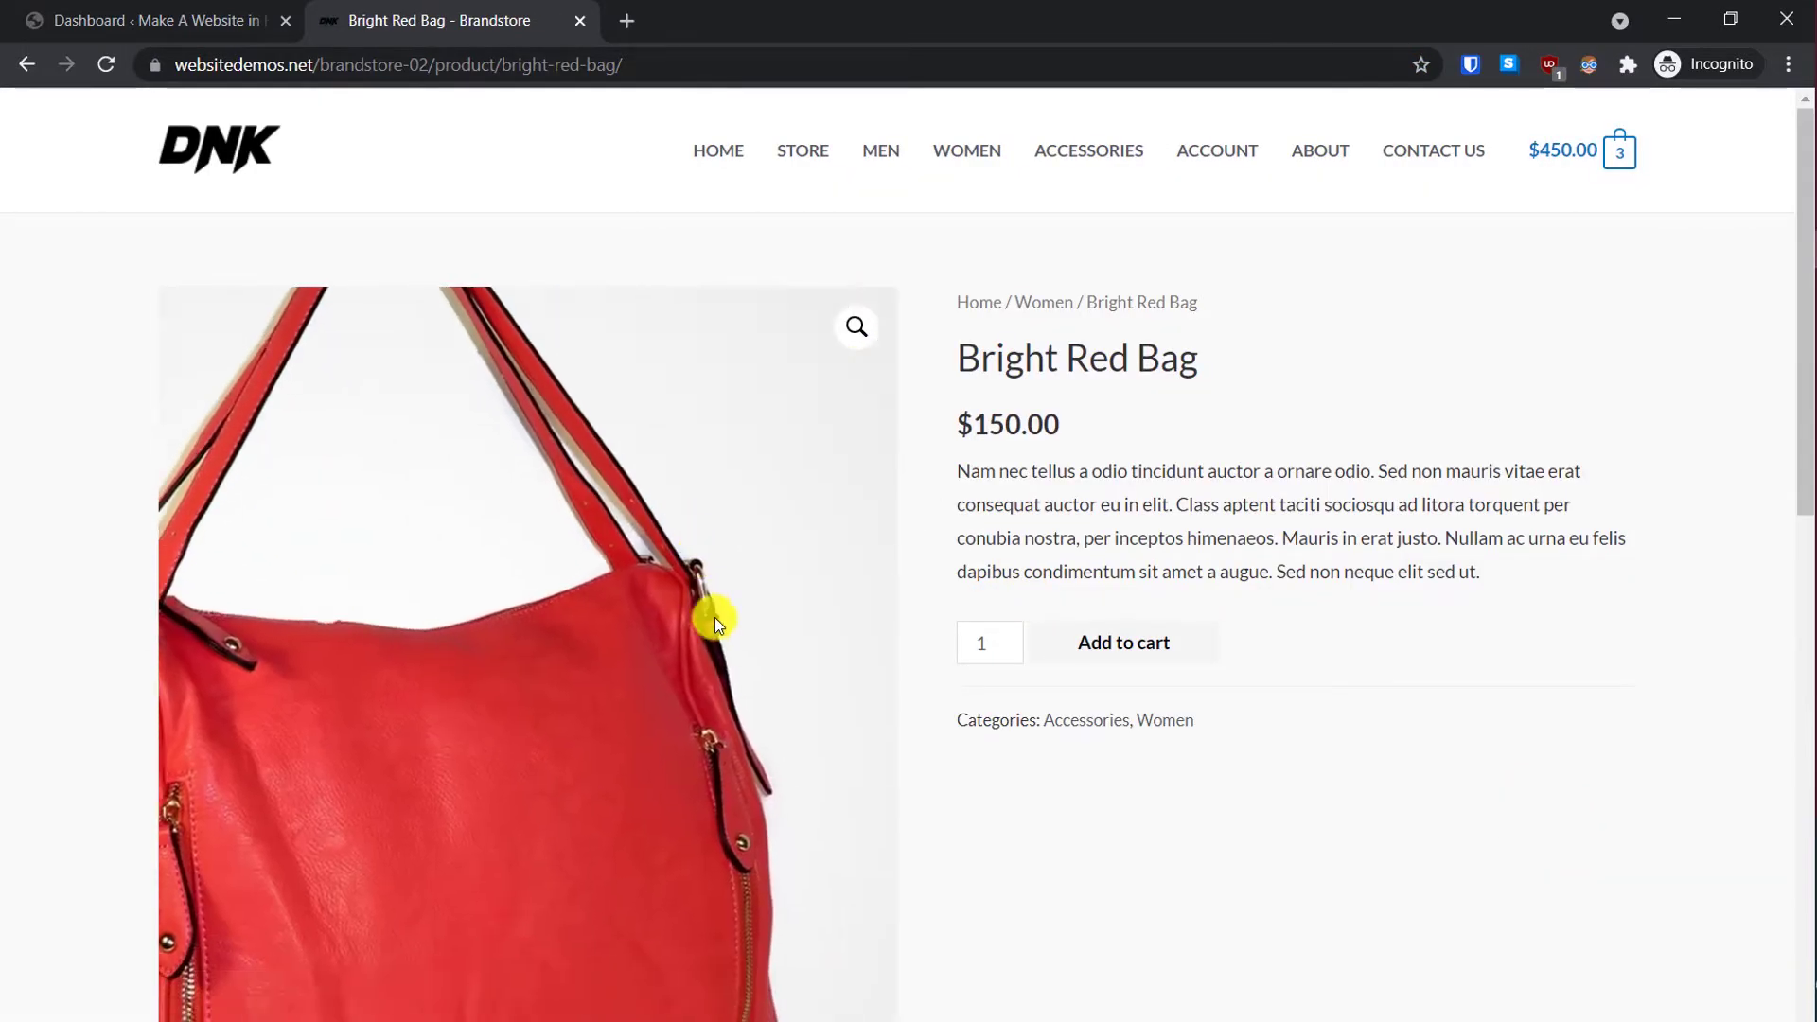
pyautogui.moveTo(979, 361); pyautogui.dragTo(1060, 428)
pyautogui.moveTo(1200, 519); pyautogui.dragTo(1066, 496)
pyautogui.click(1299, 591)
# Step: Check the bag's Additional information and Reviews tabs, then return to the WordPress dashboard tab
pyautogui.scroll(-2, 1189, 672)
pyautogui.scroll(-4, 1190, 673)
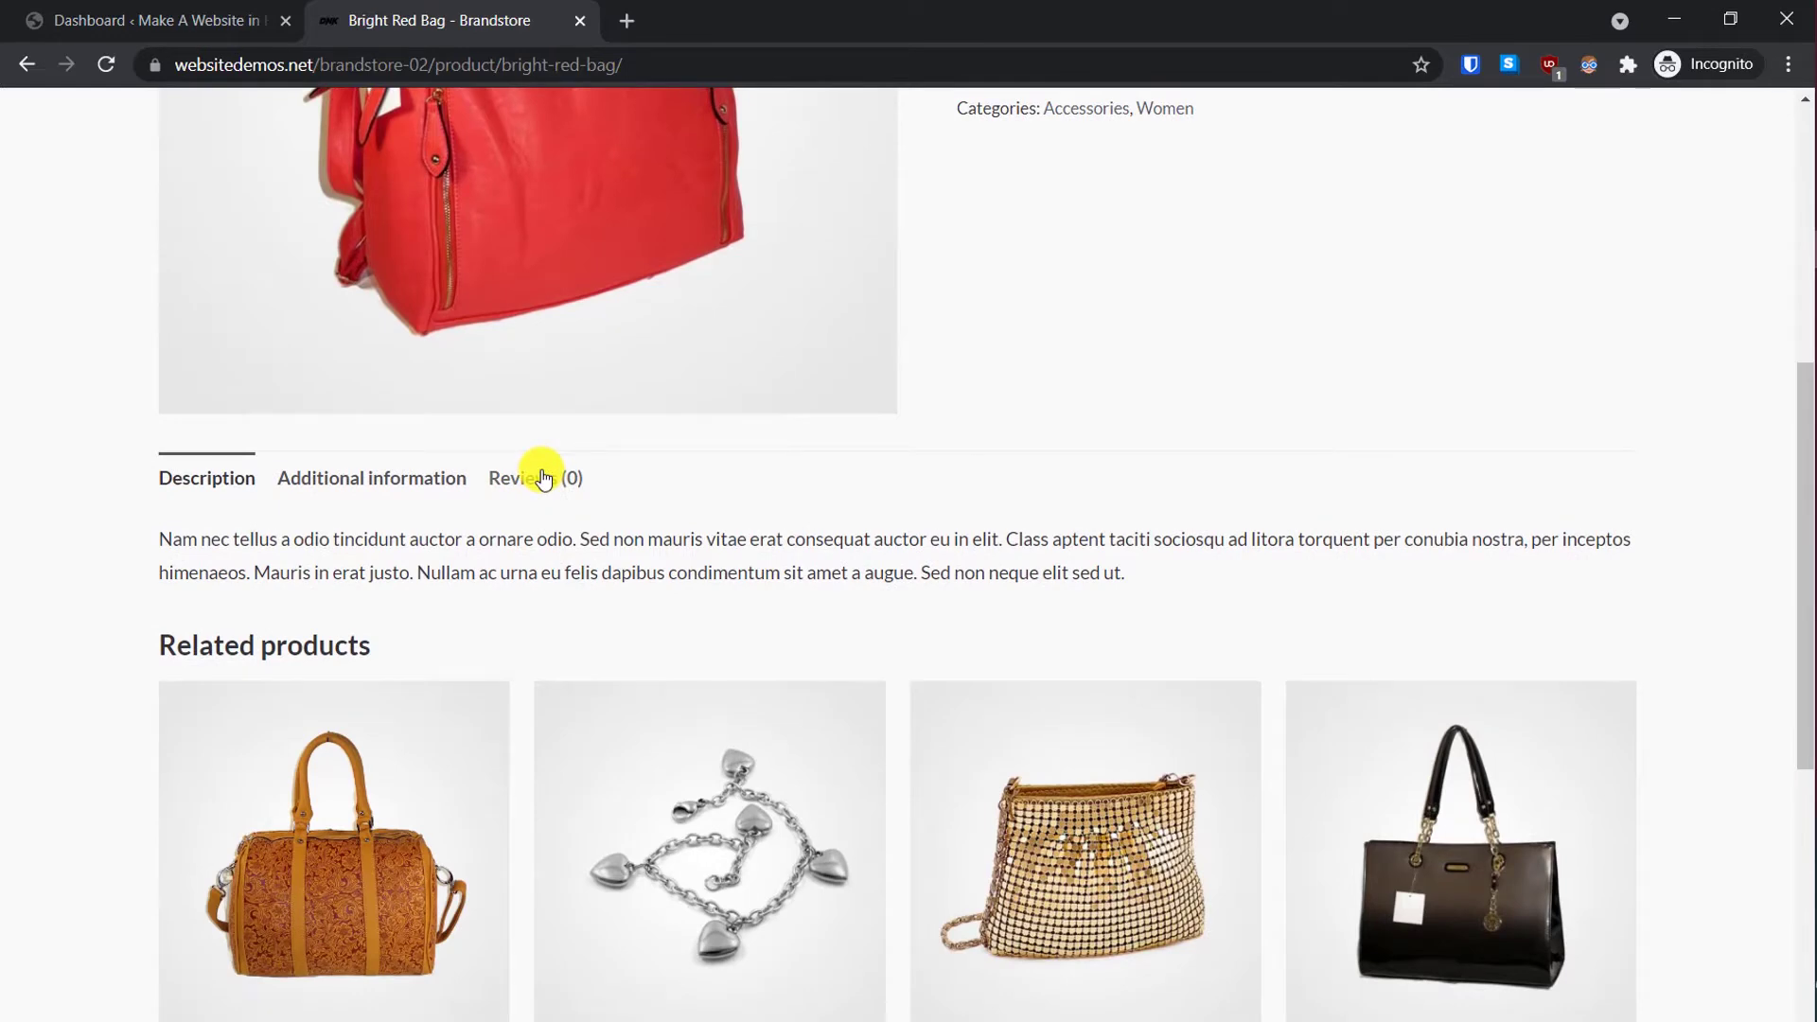
pyautogui.click(394, 475)
pyautogui.click(516, 477)
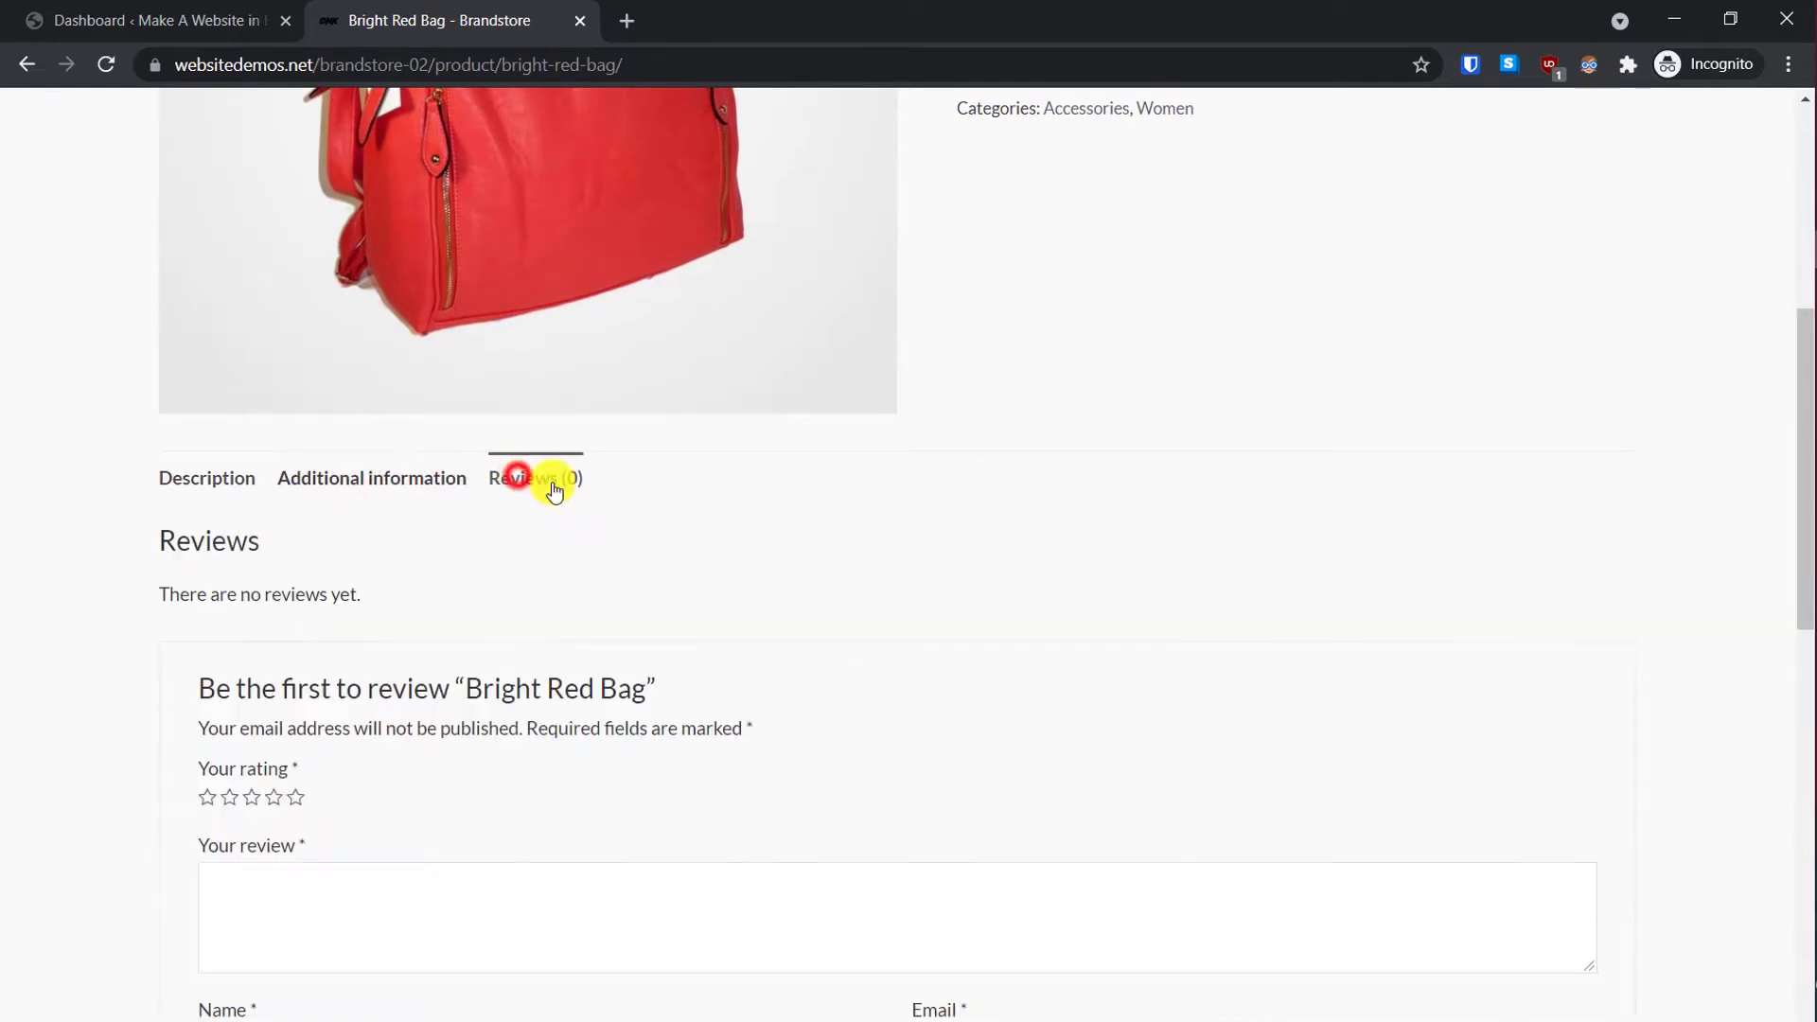
pyautogui.scroll(-5, 940, 707)
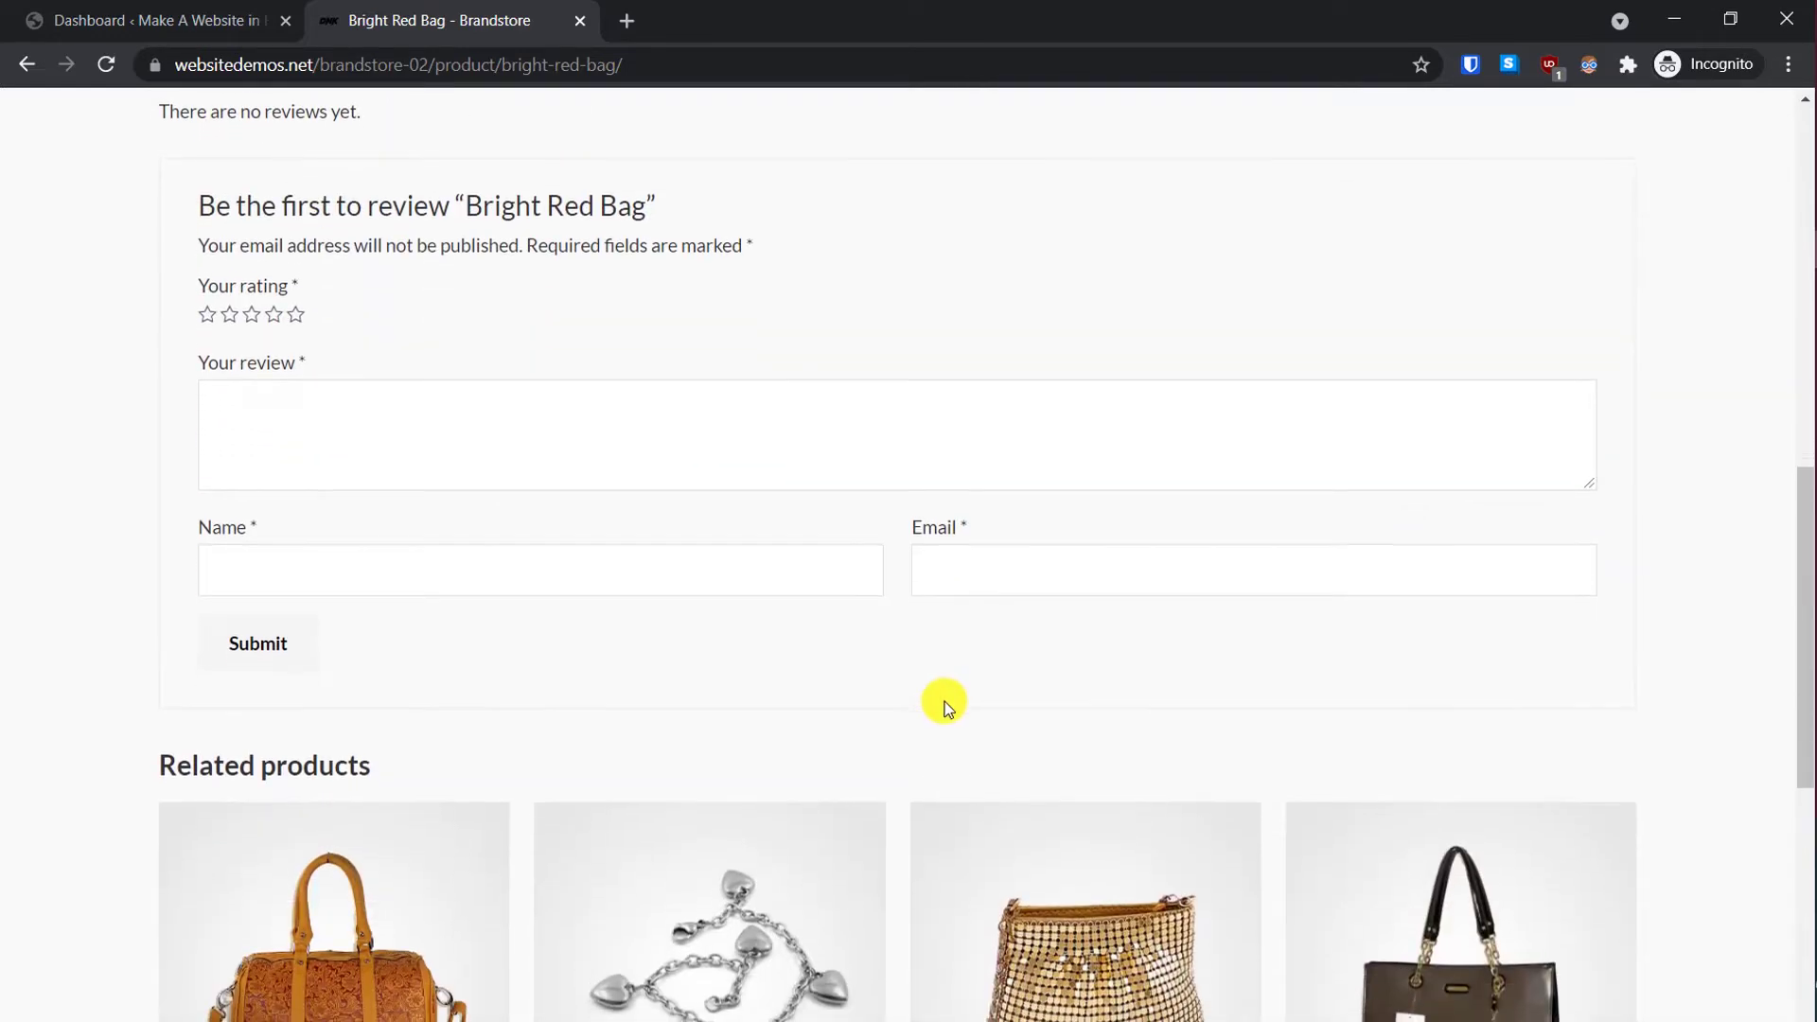
pyautogui.scroll(10, 944, 702)
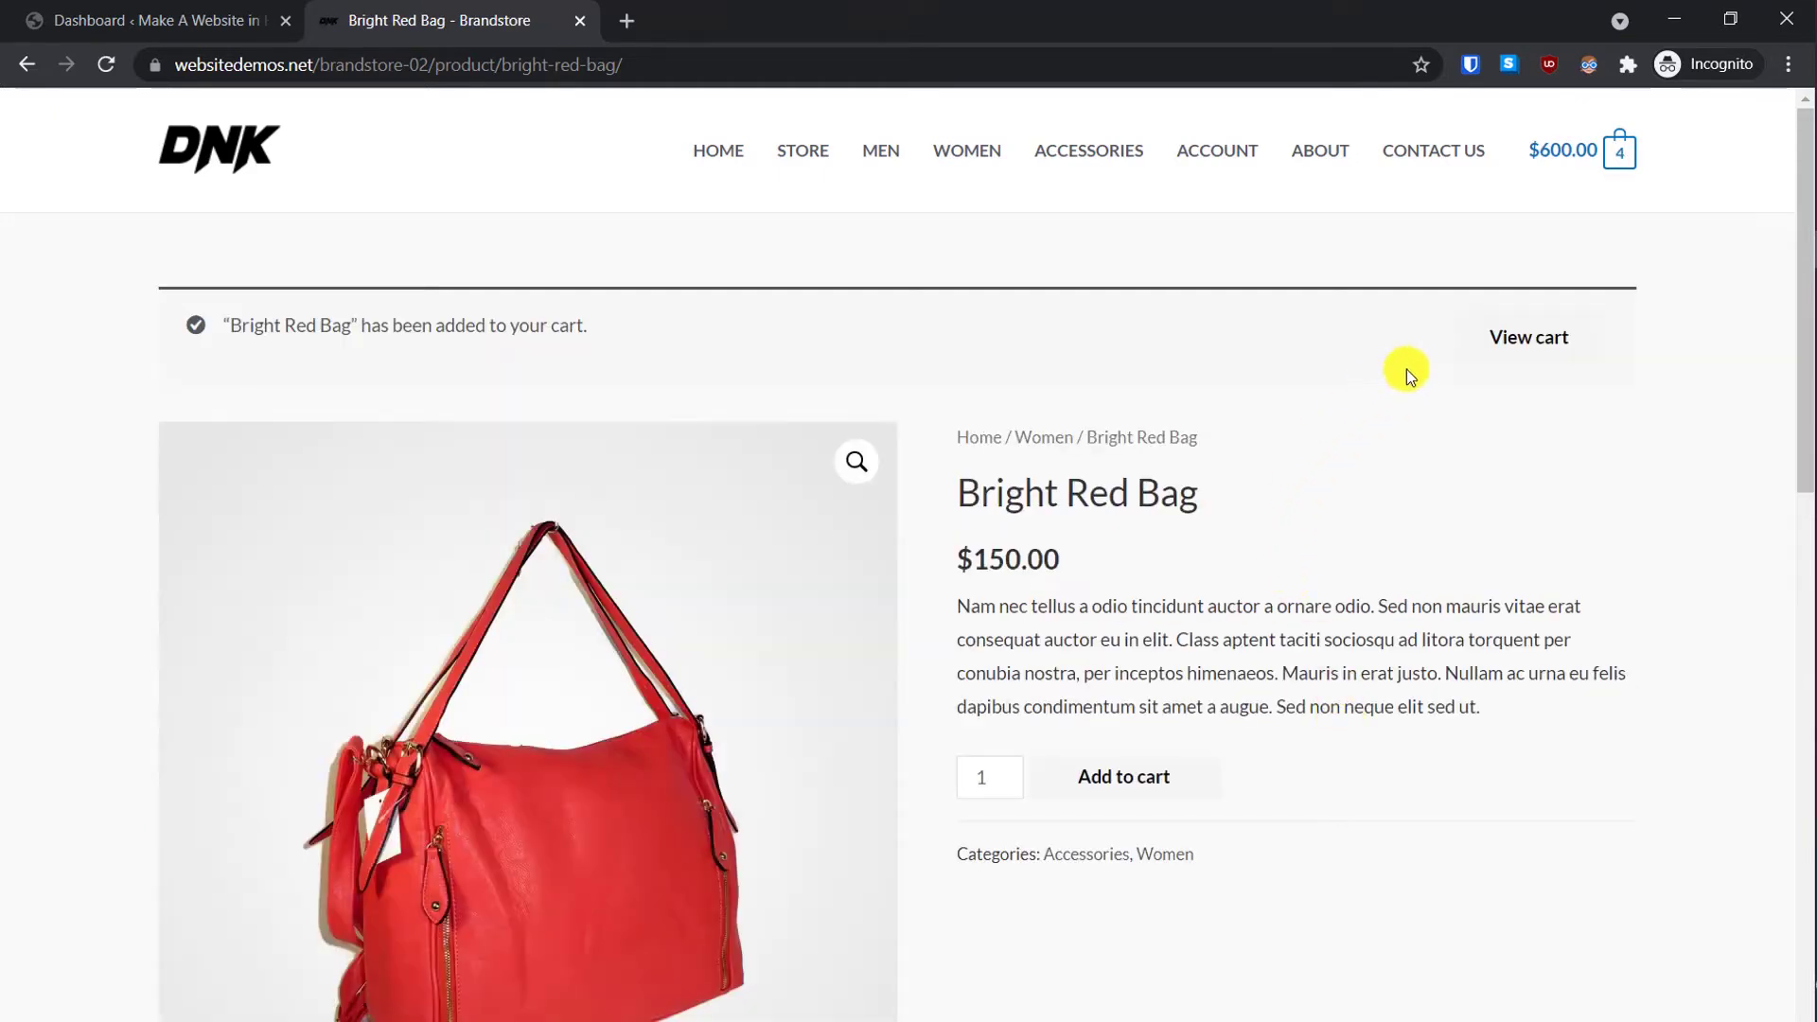
pyautogui.moveTo(1563, 151)
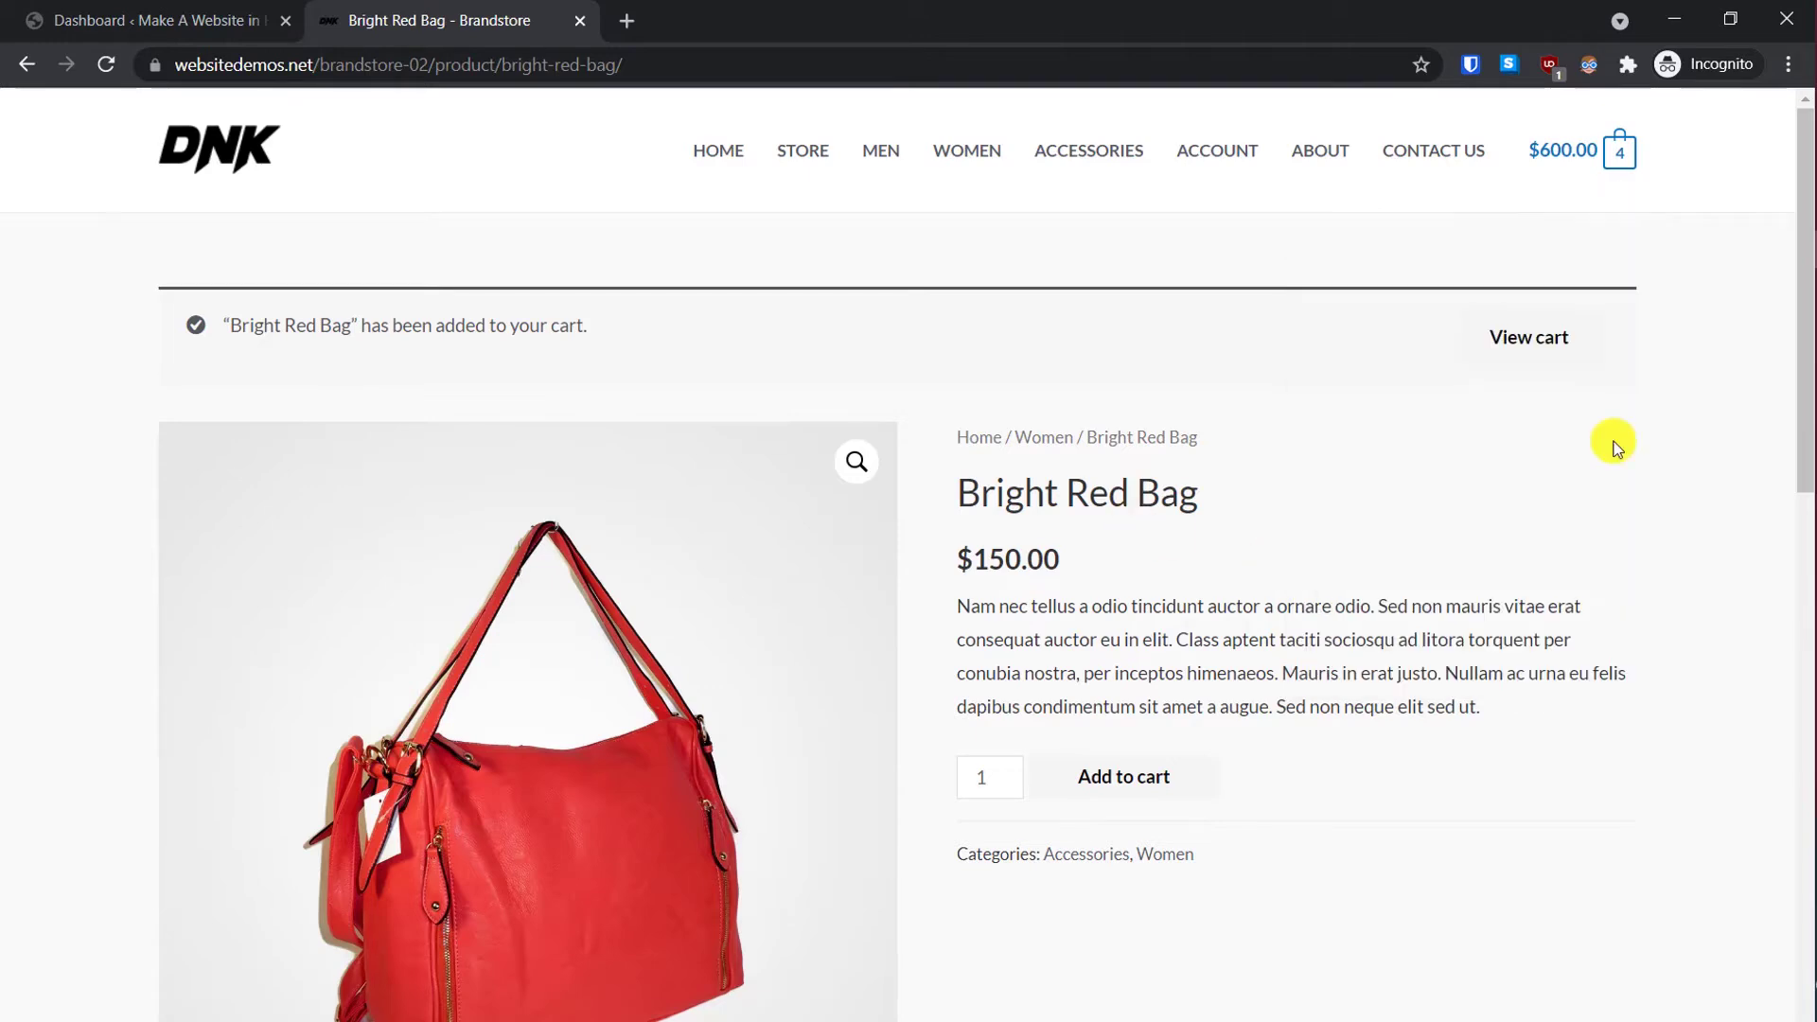
pyautogui.click(19, 19)
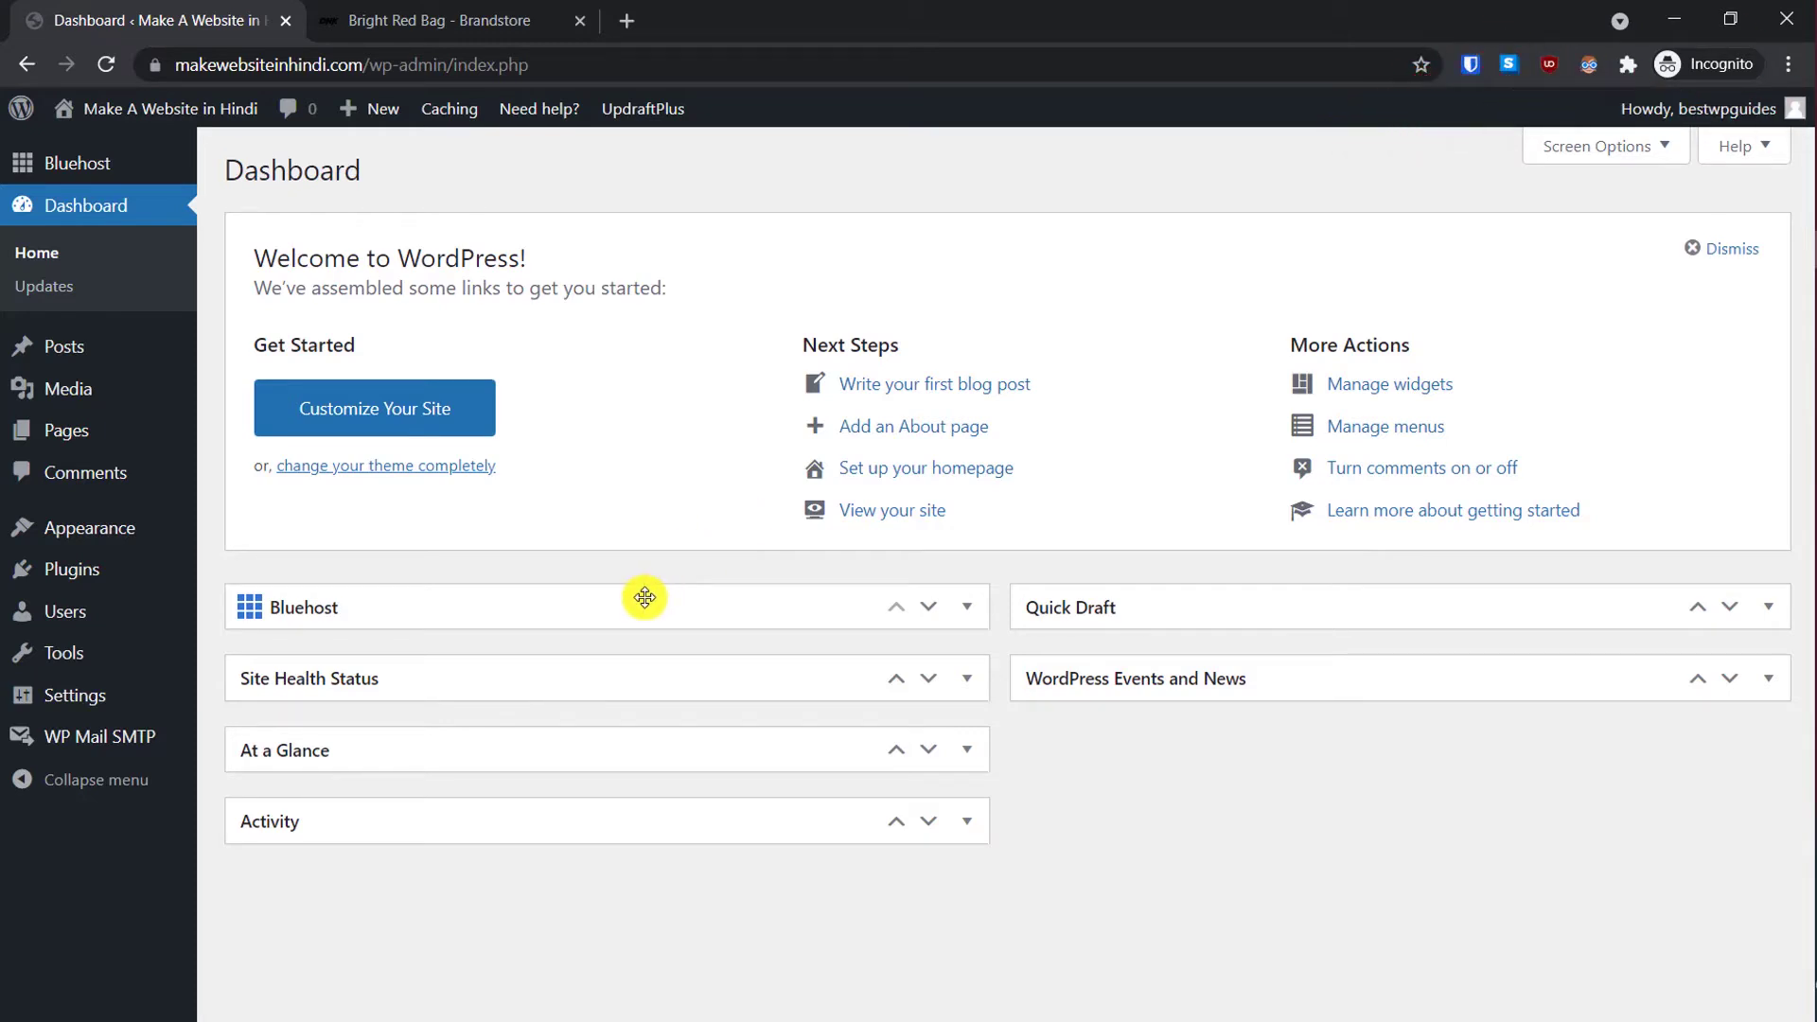
# Step: Open Visit Site from the admin bar in a new tab, view it, then return to the Dashboard
pyautogui.moveTo(162, 110)
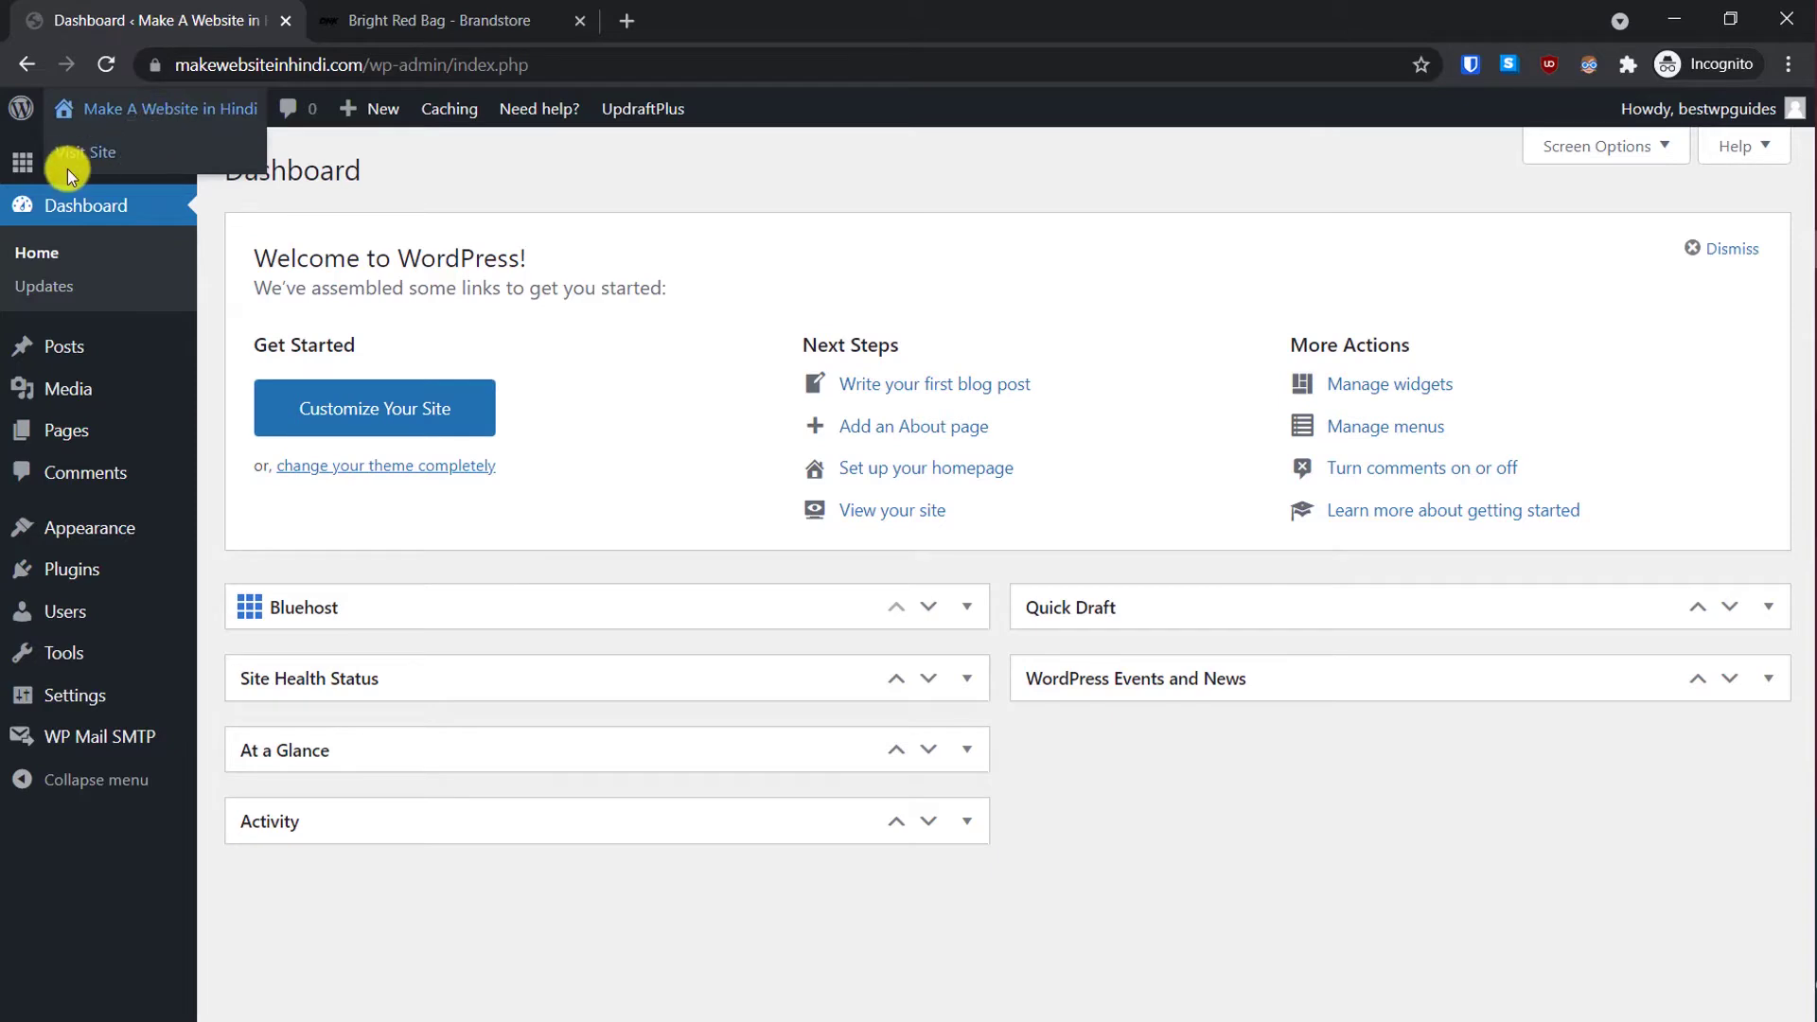
pyautogui.rightClick(76, 166)
pyautogui.click(92, 176)
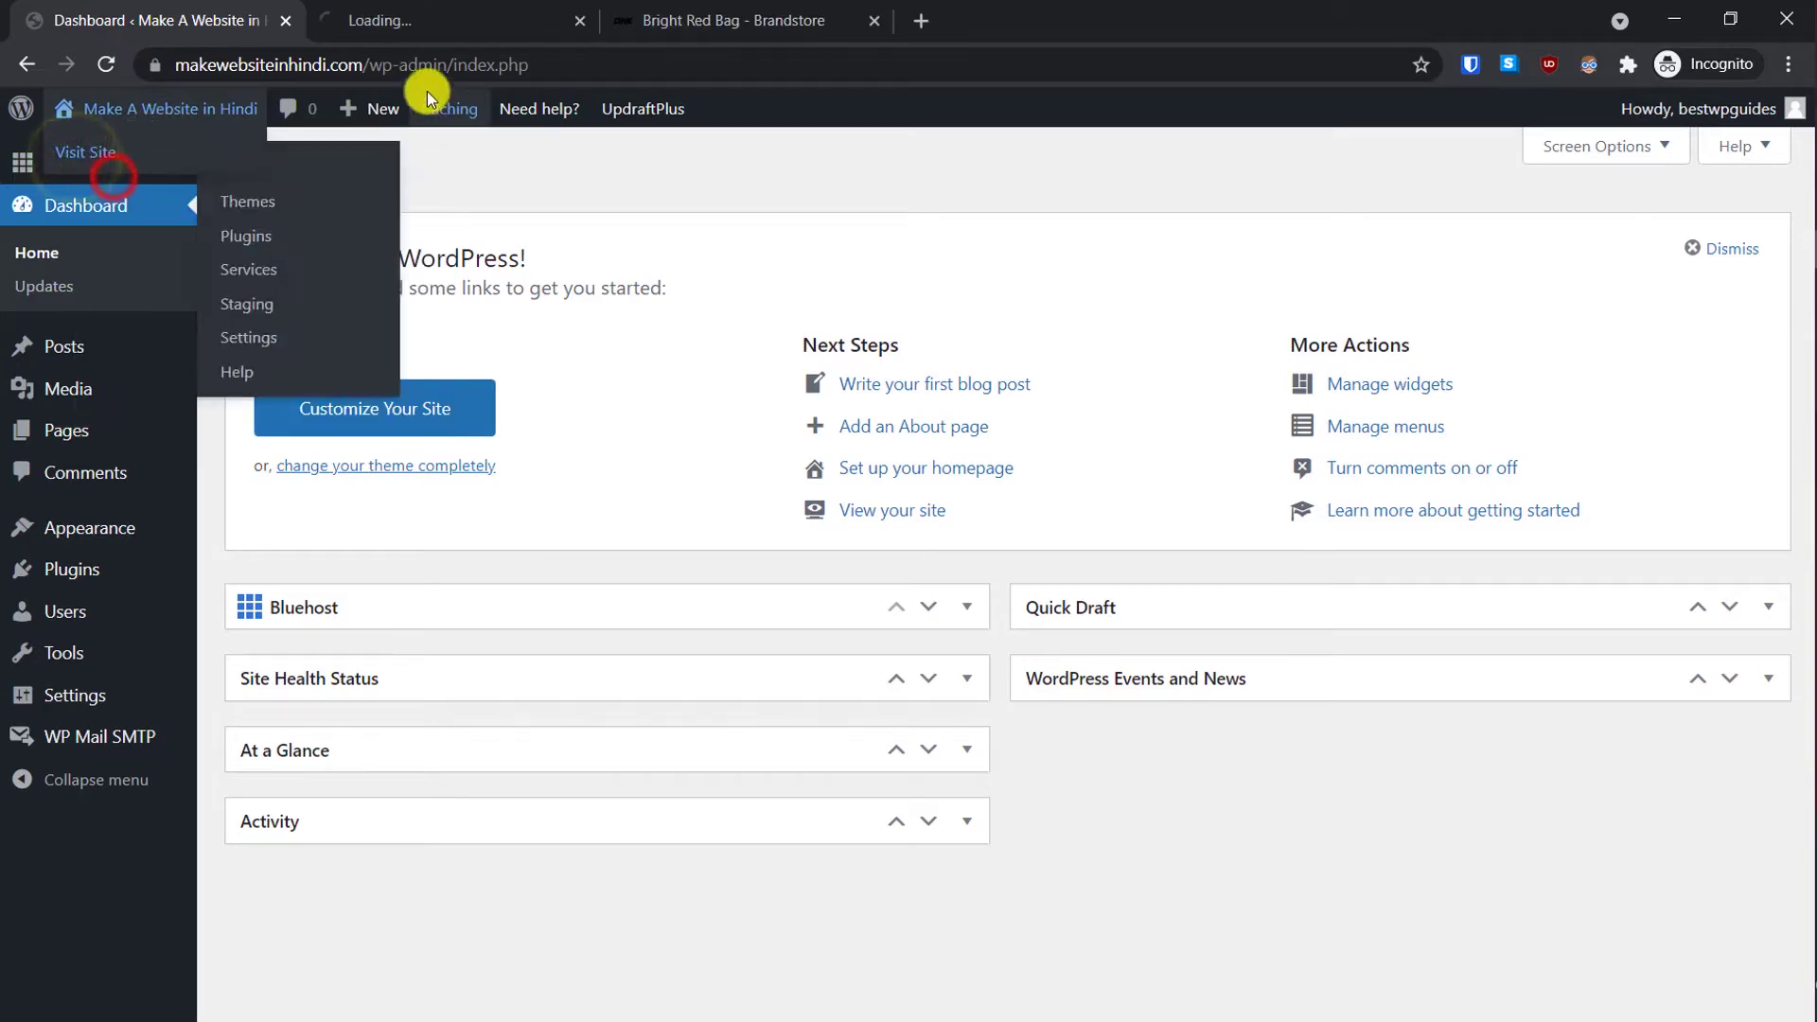
pyautogui.click(437, 12)
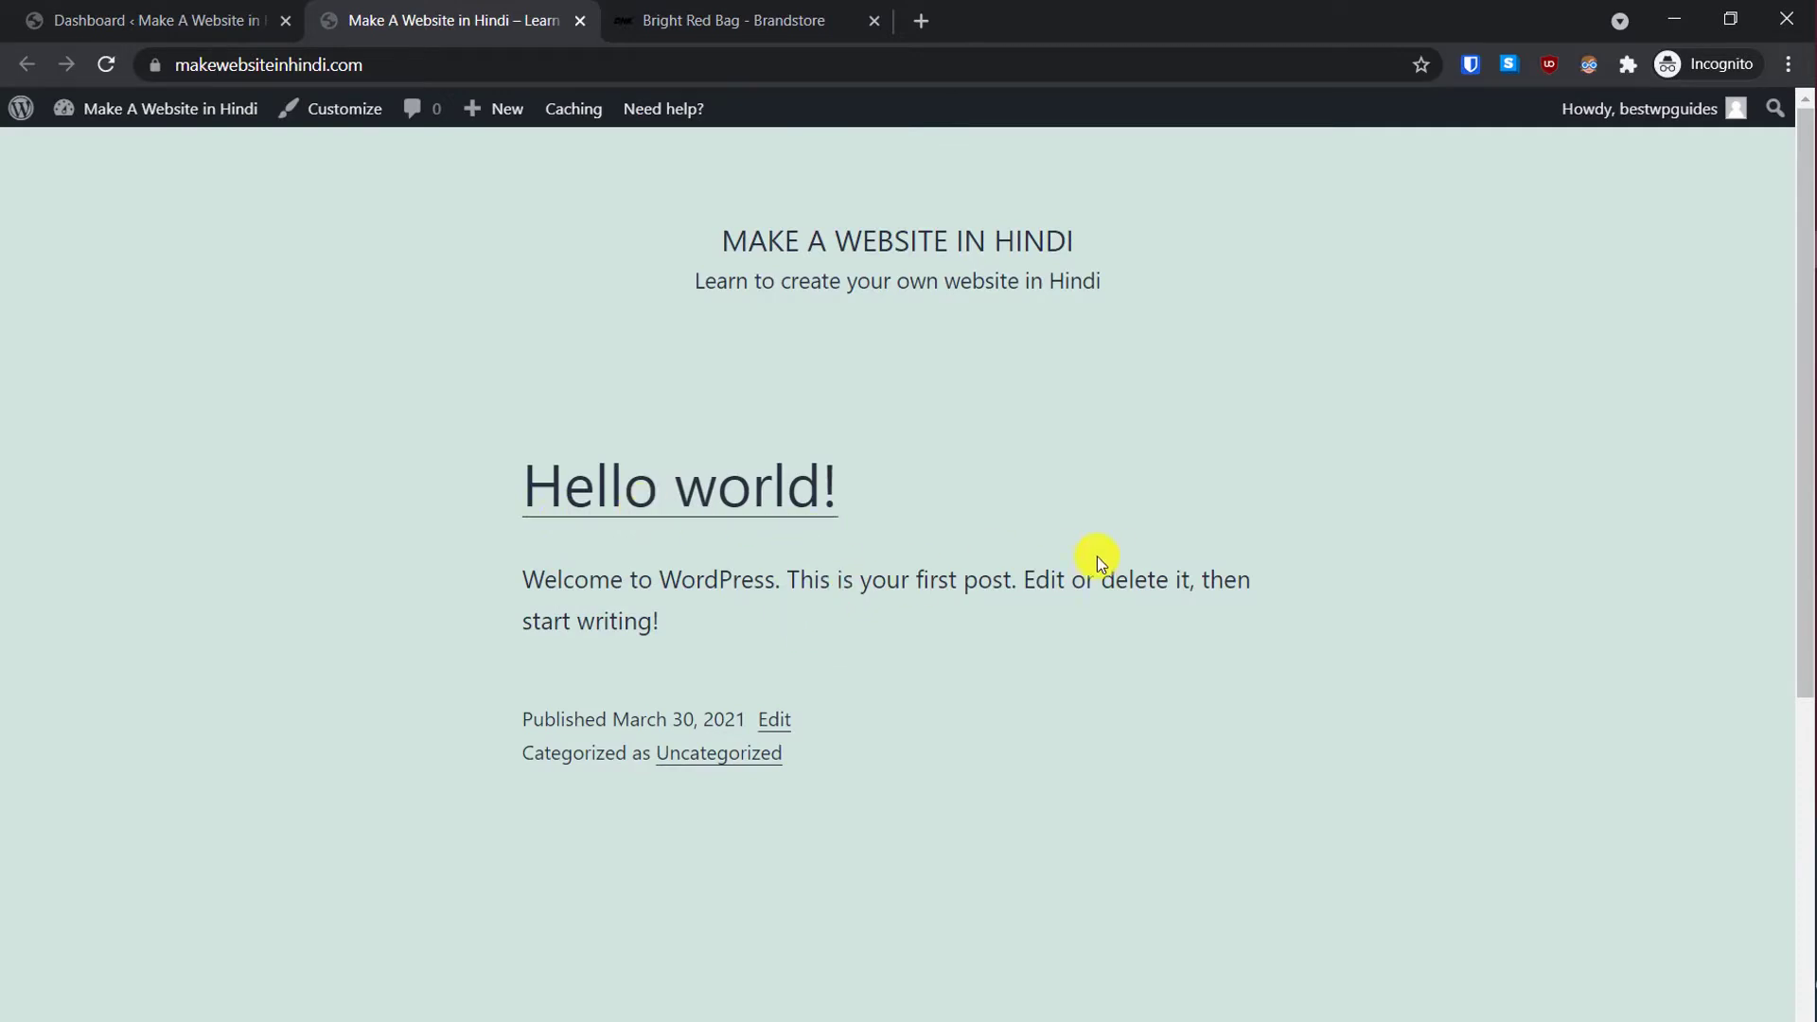
pyautogui.click(203, 20)
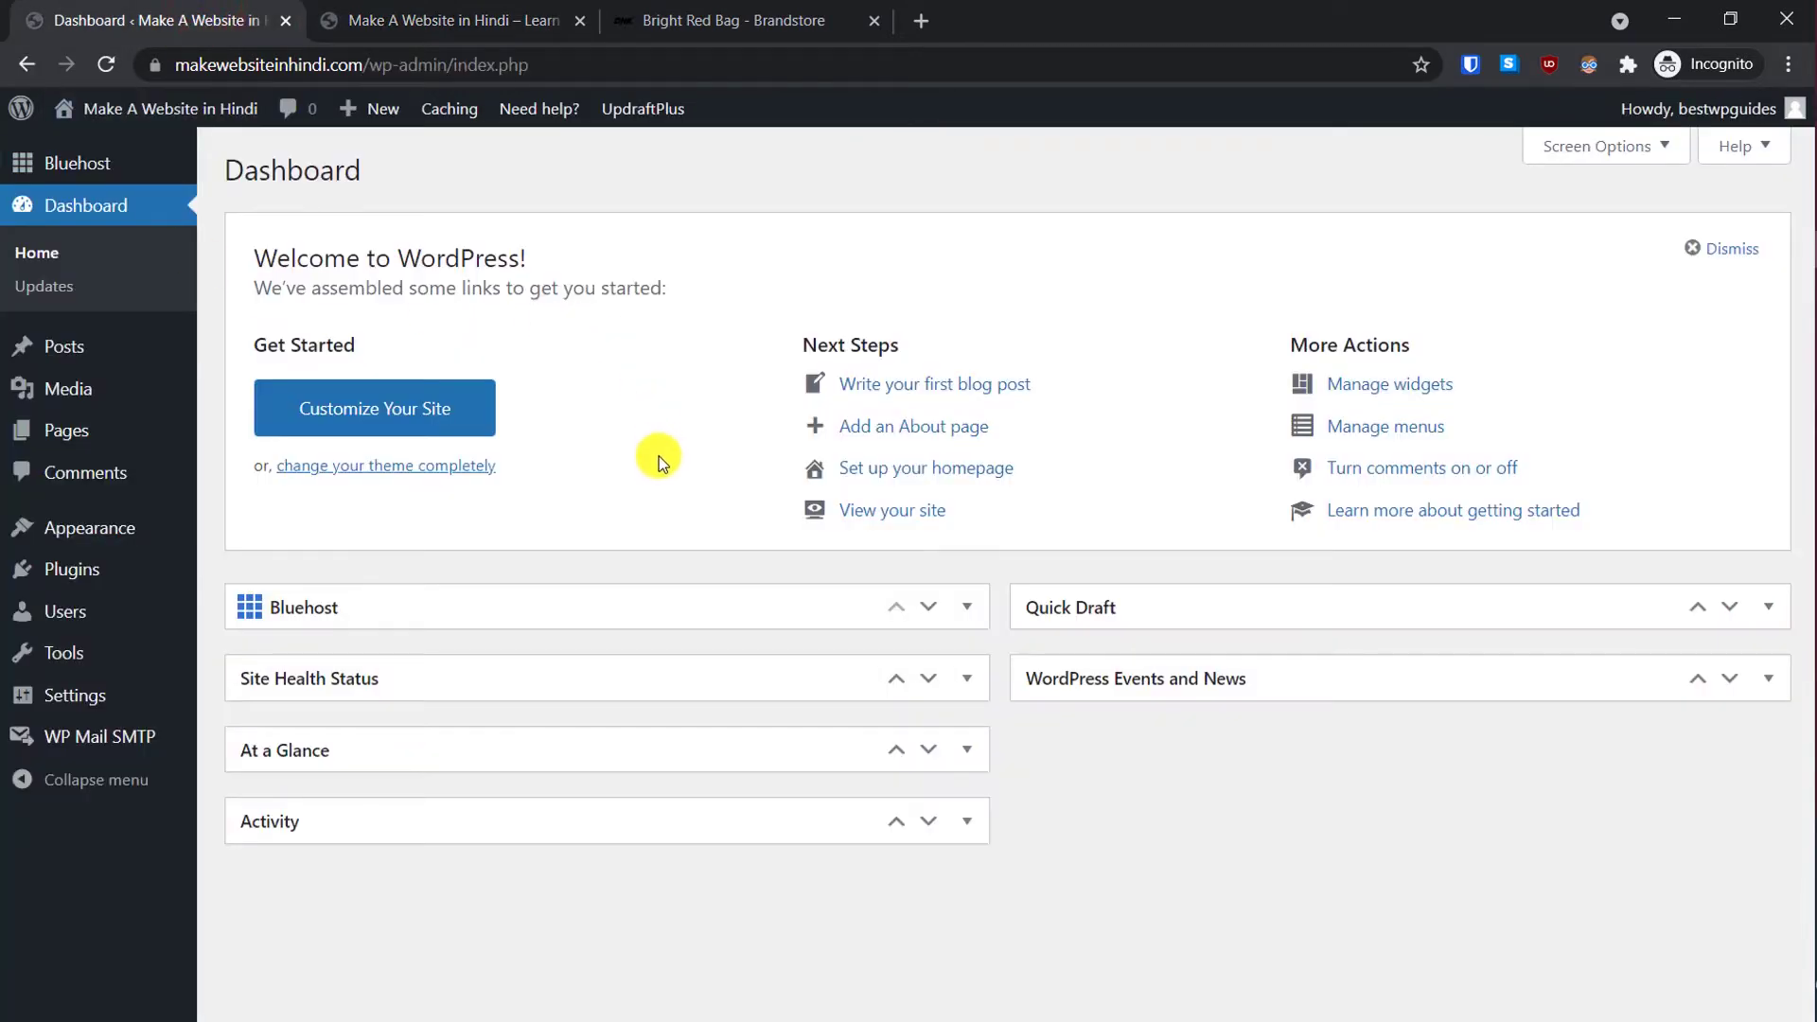
pyautogui.moveTo(66, 549)
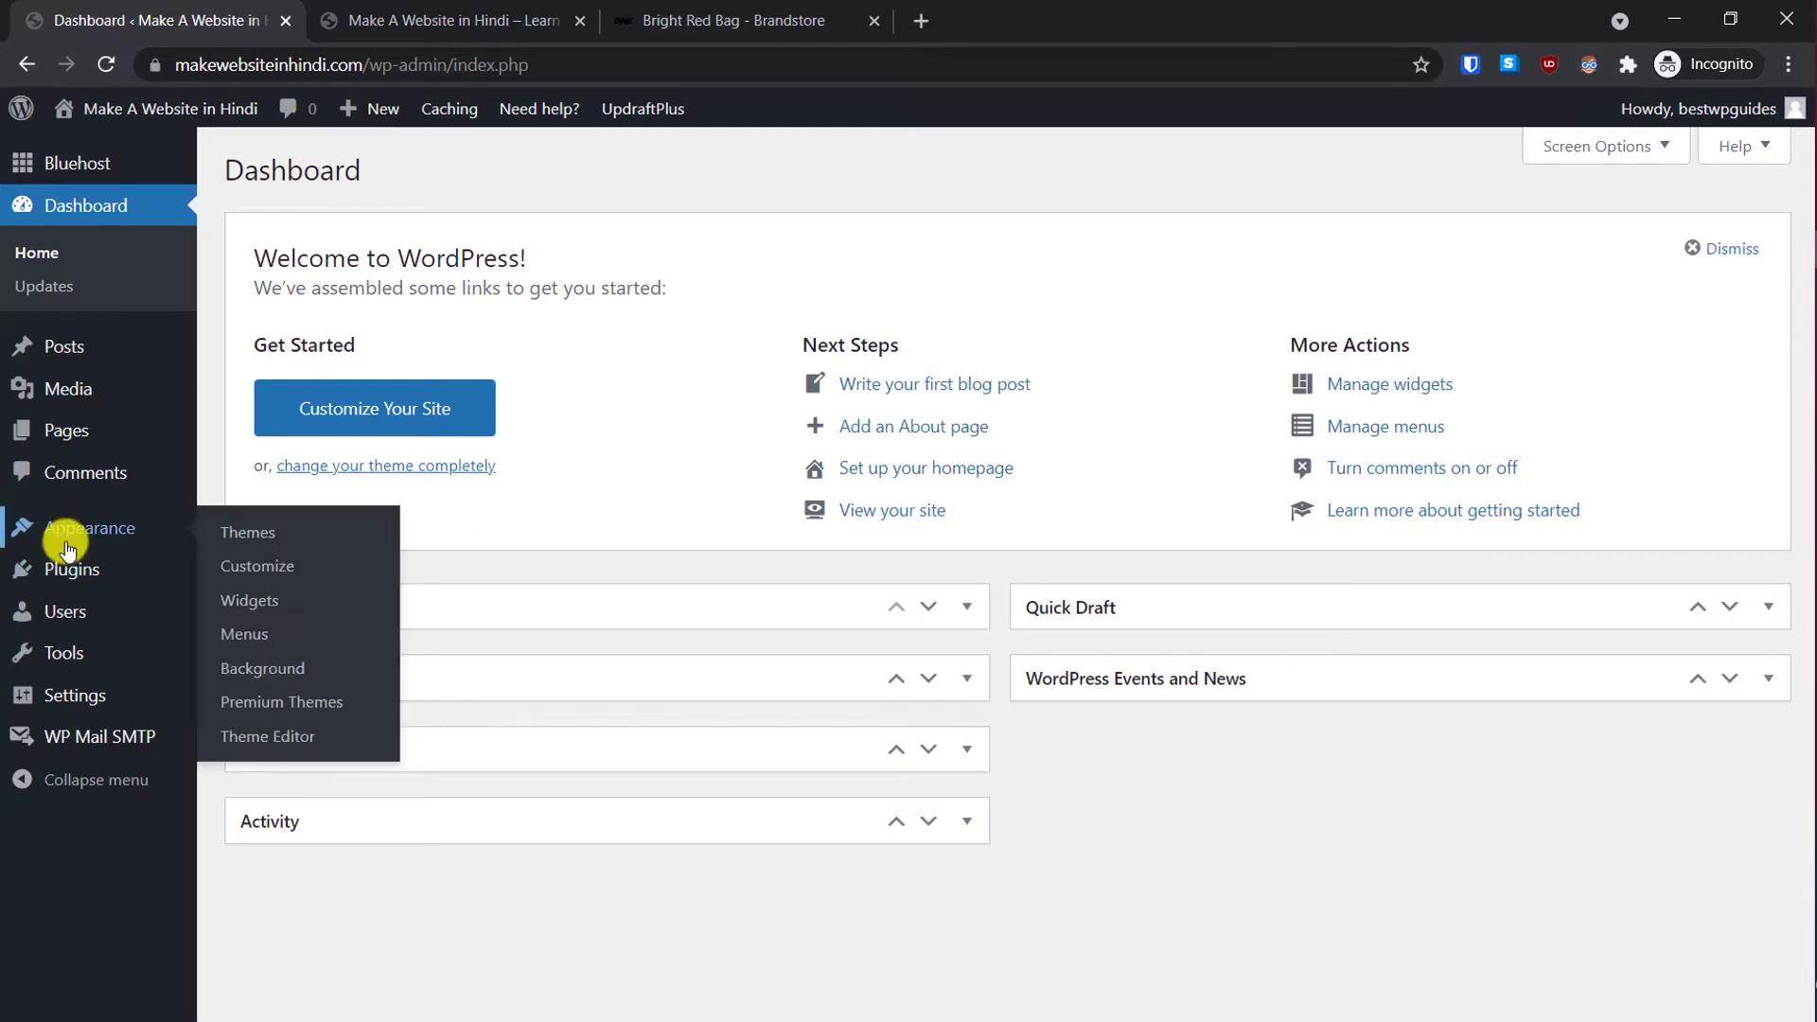
# Step: Search Add New Themes for 'astra', then install and activate the Astra theme
pyautogui.click(243, 536)
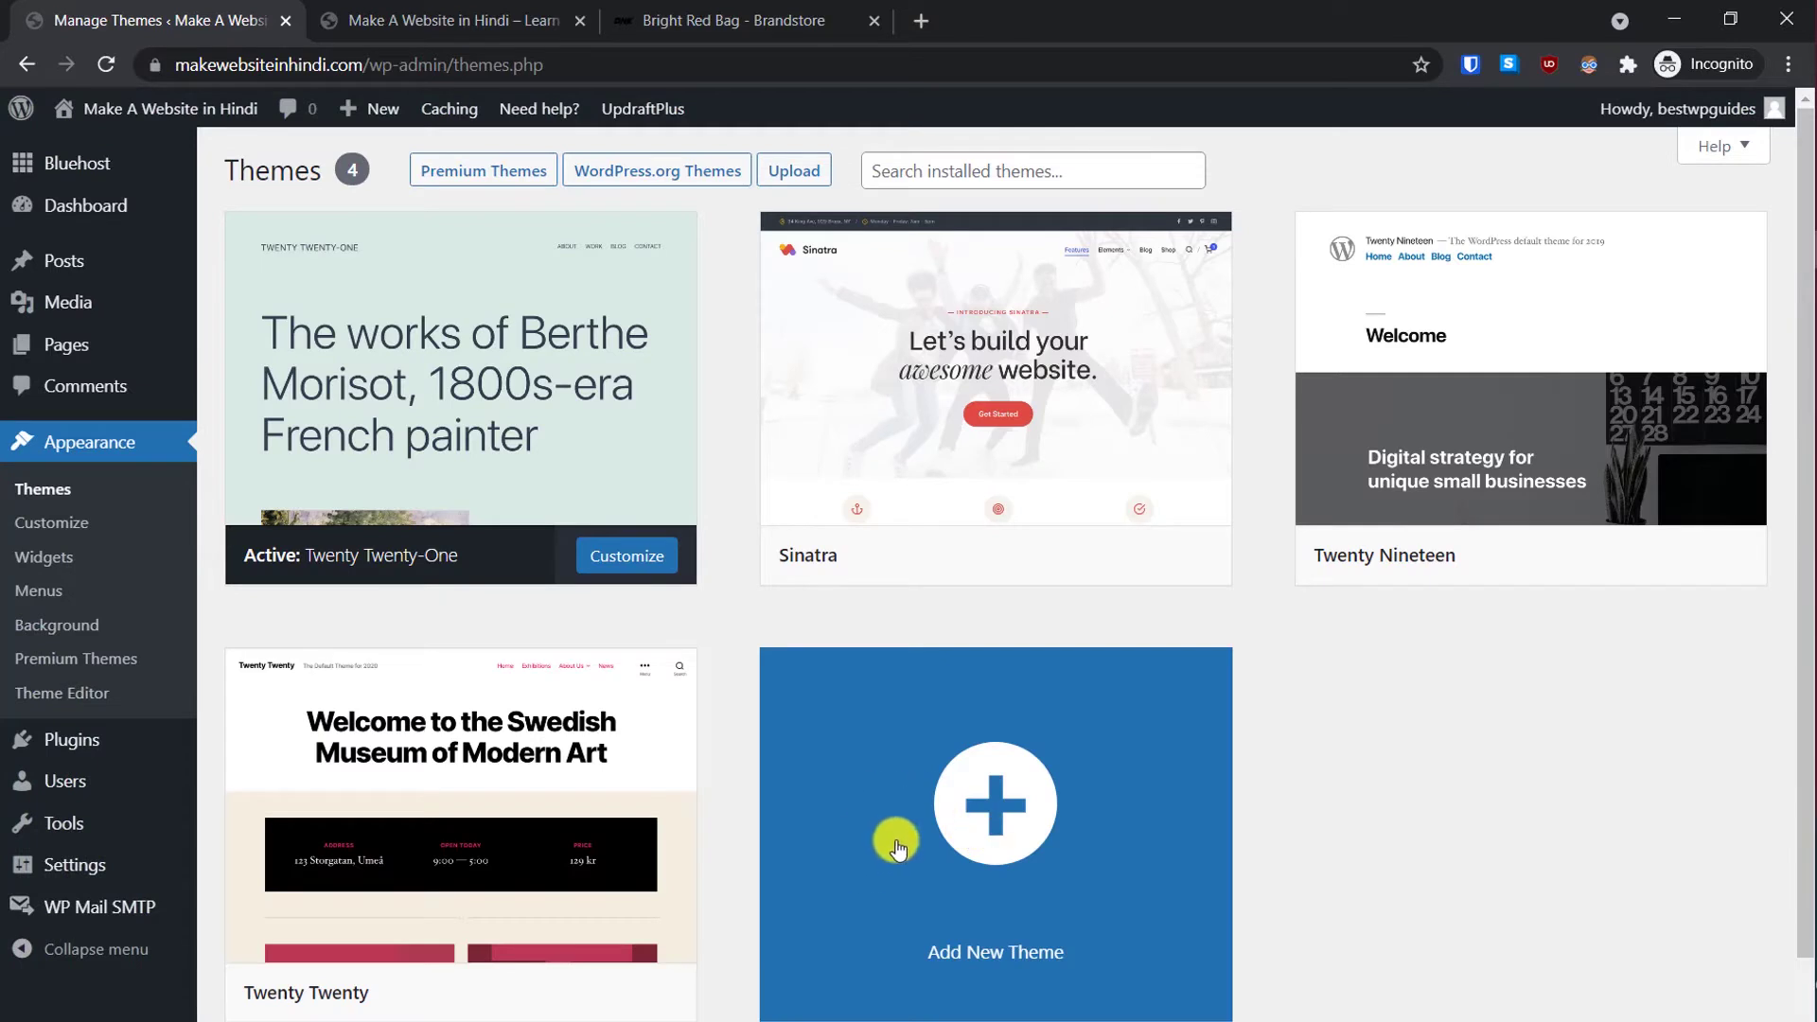
pyautogui.click(995, 812)
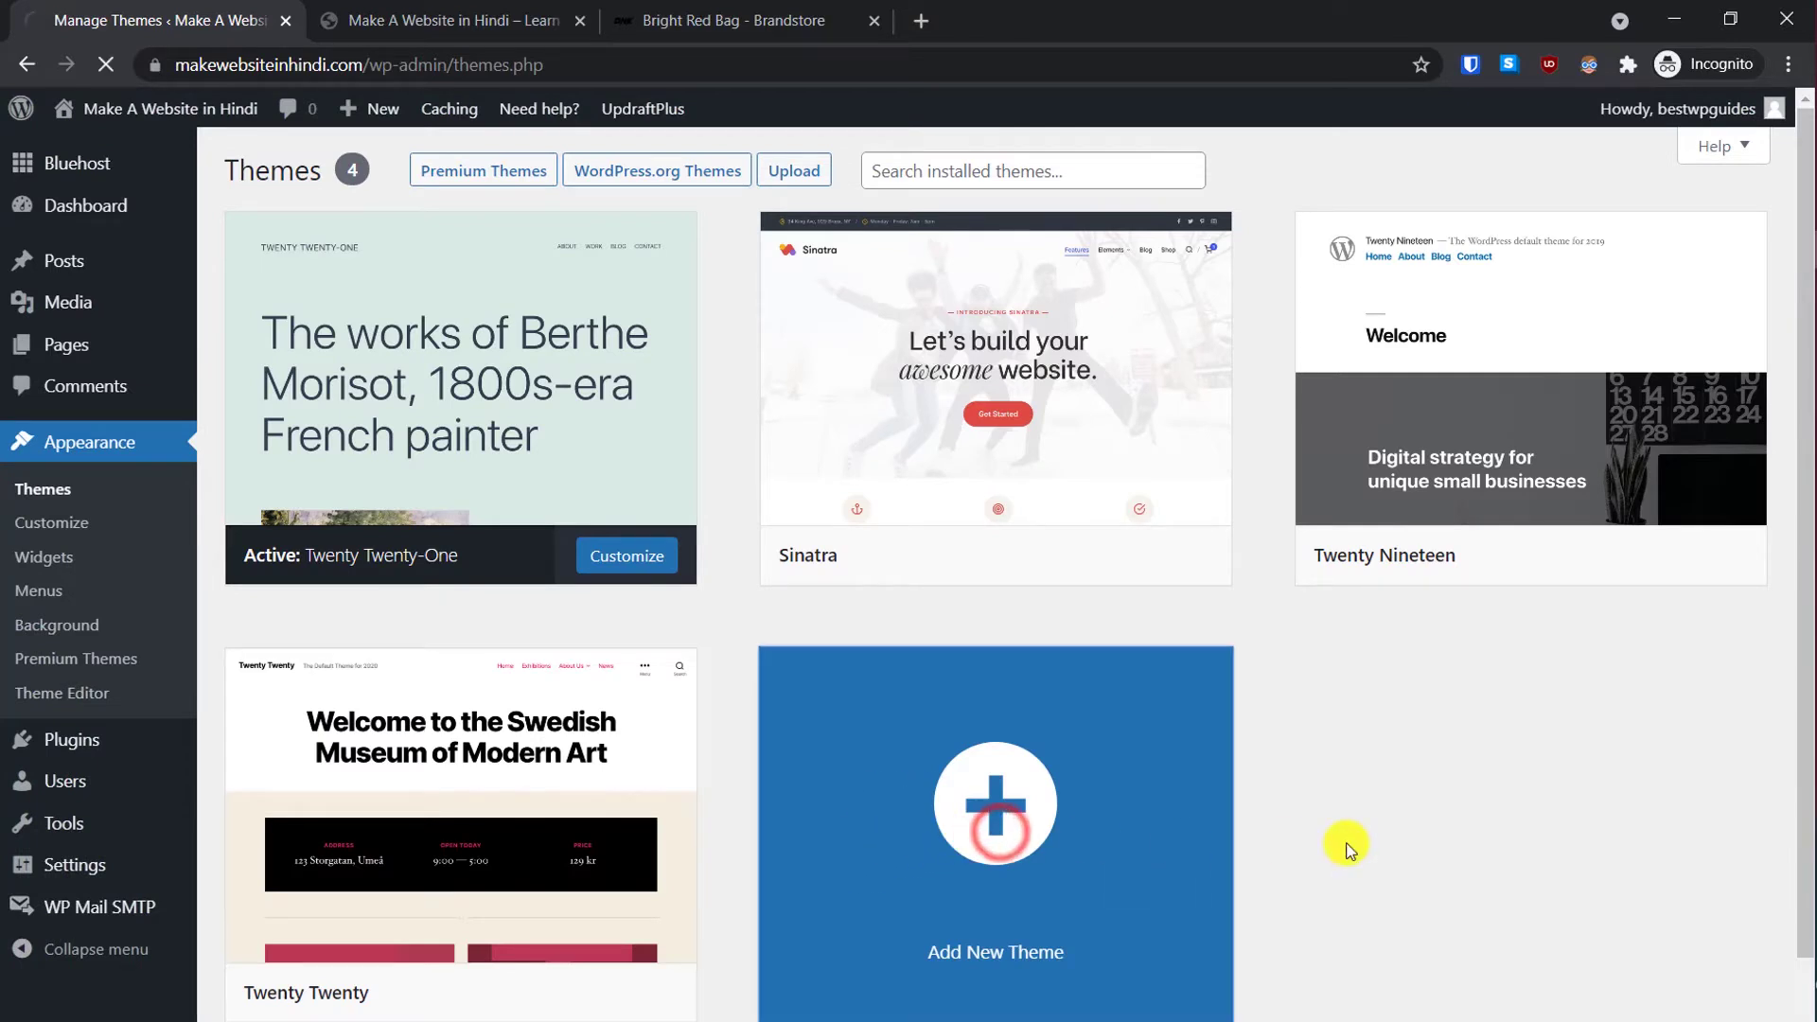
pyautogui.click(1516, 243)
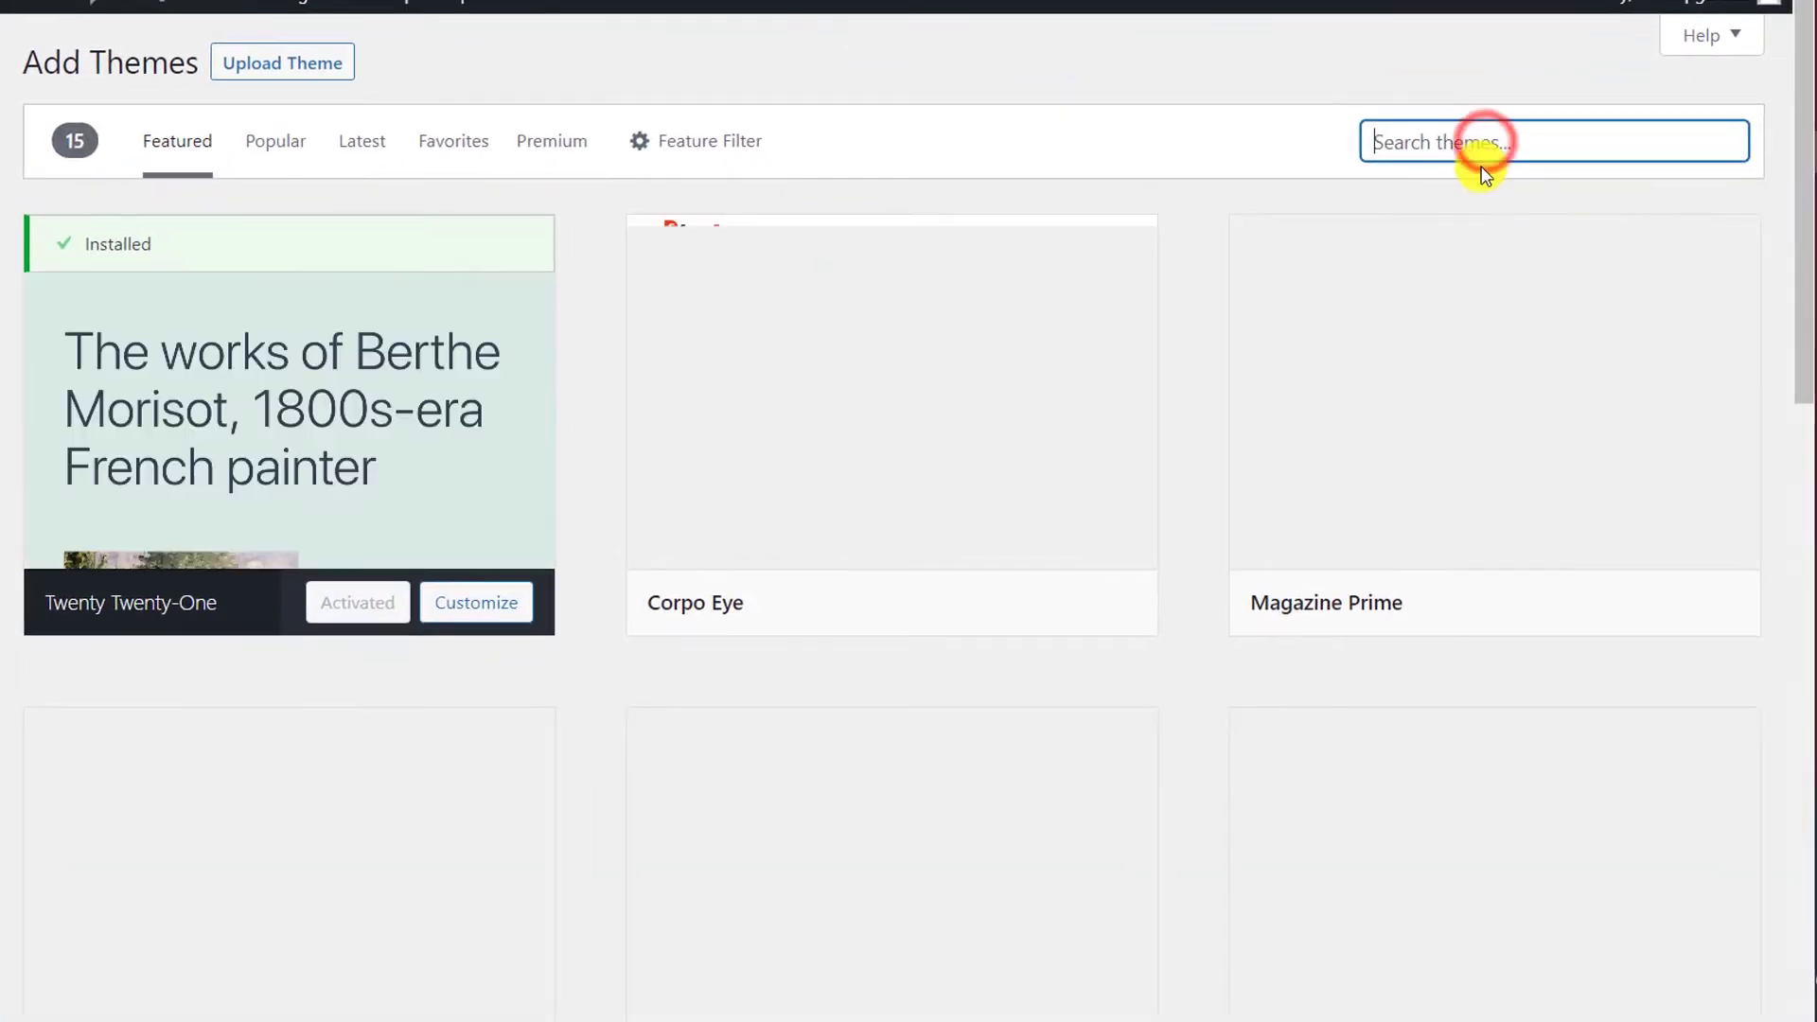
pyautogui.write('astra')
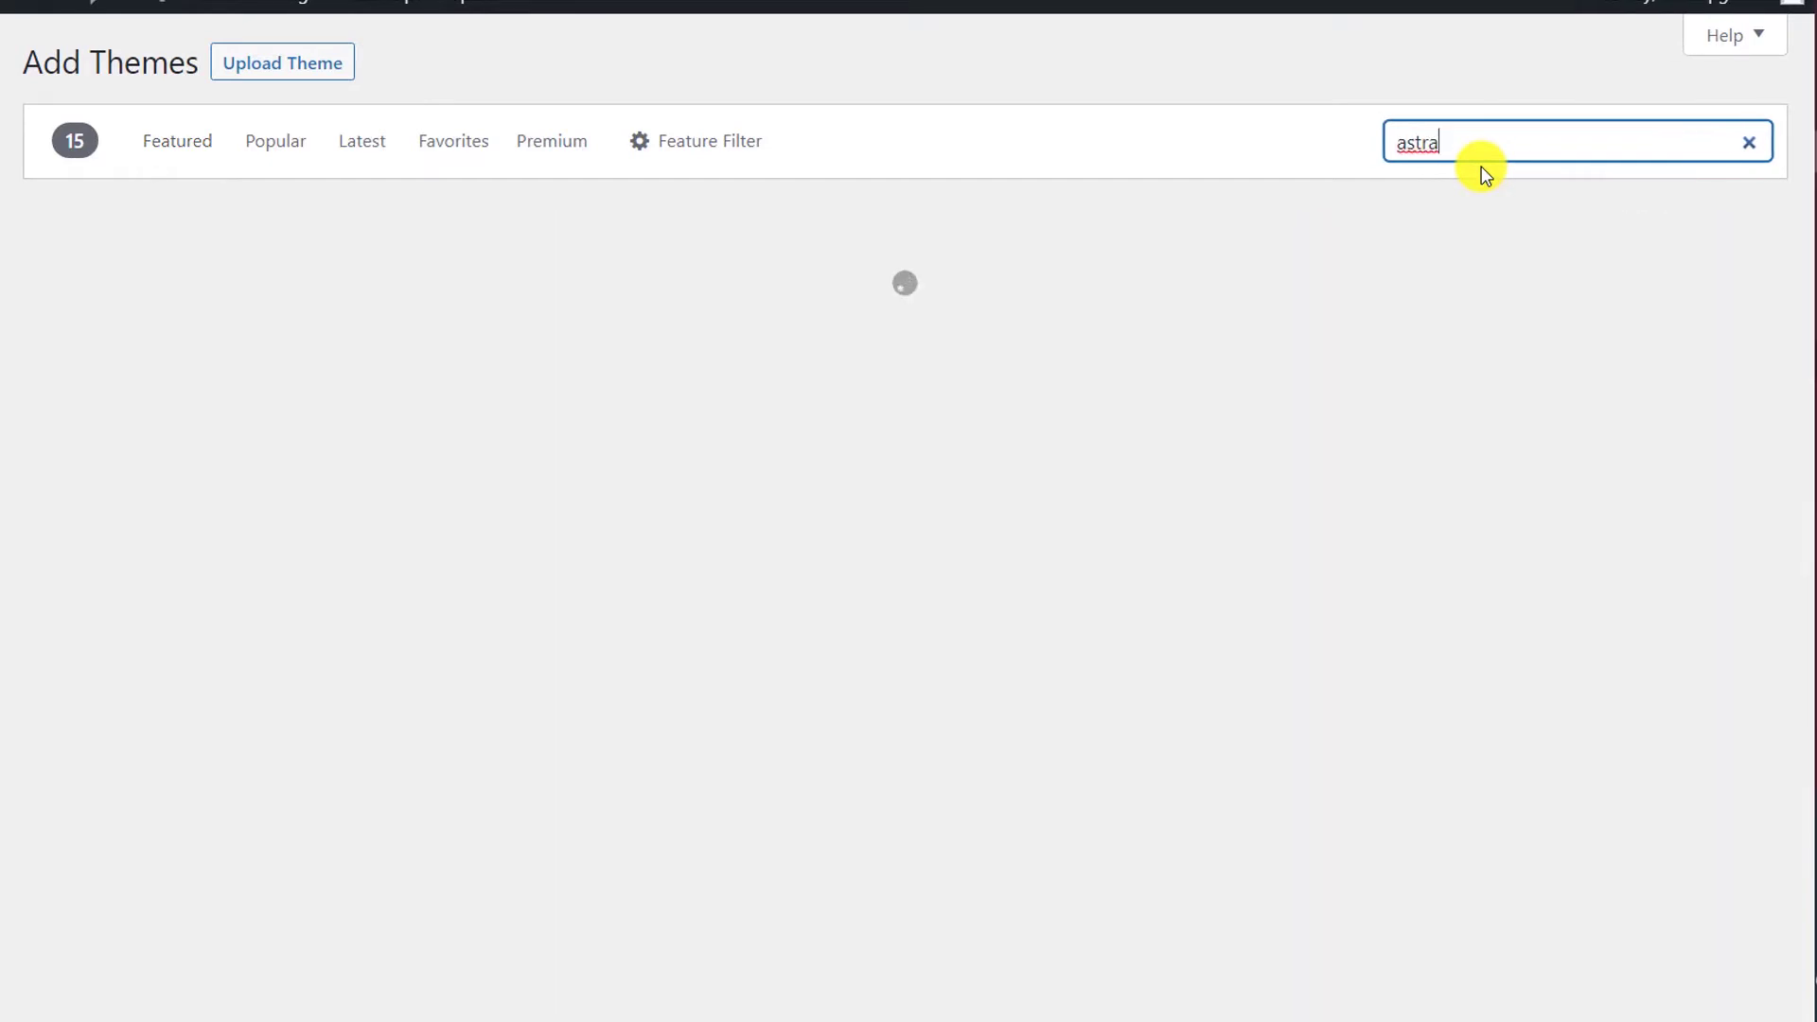
pyautogui.moveTo(202, 316)
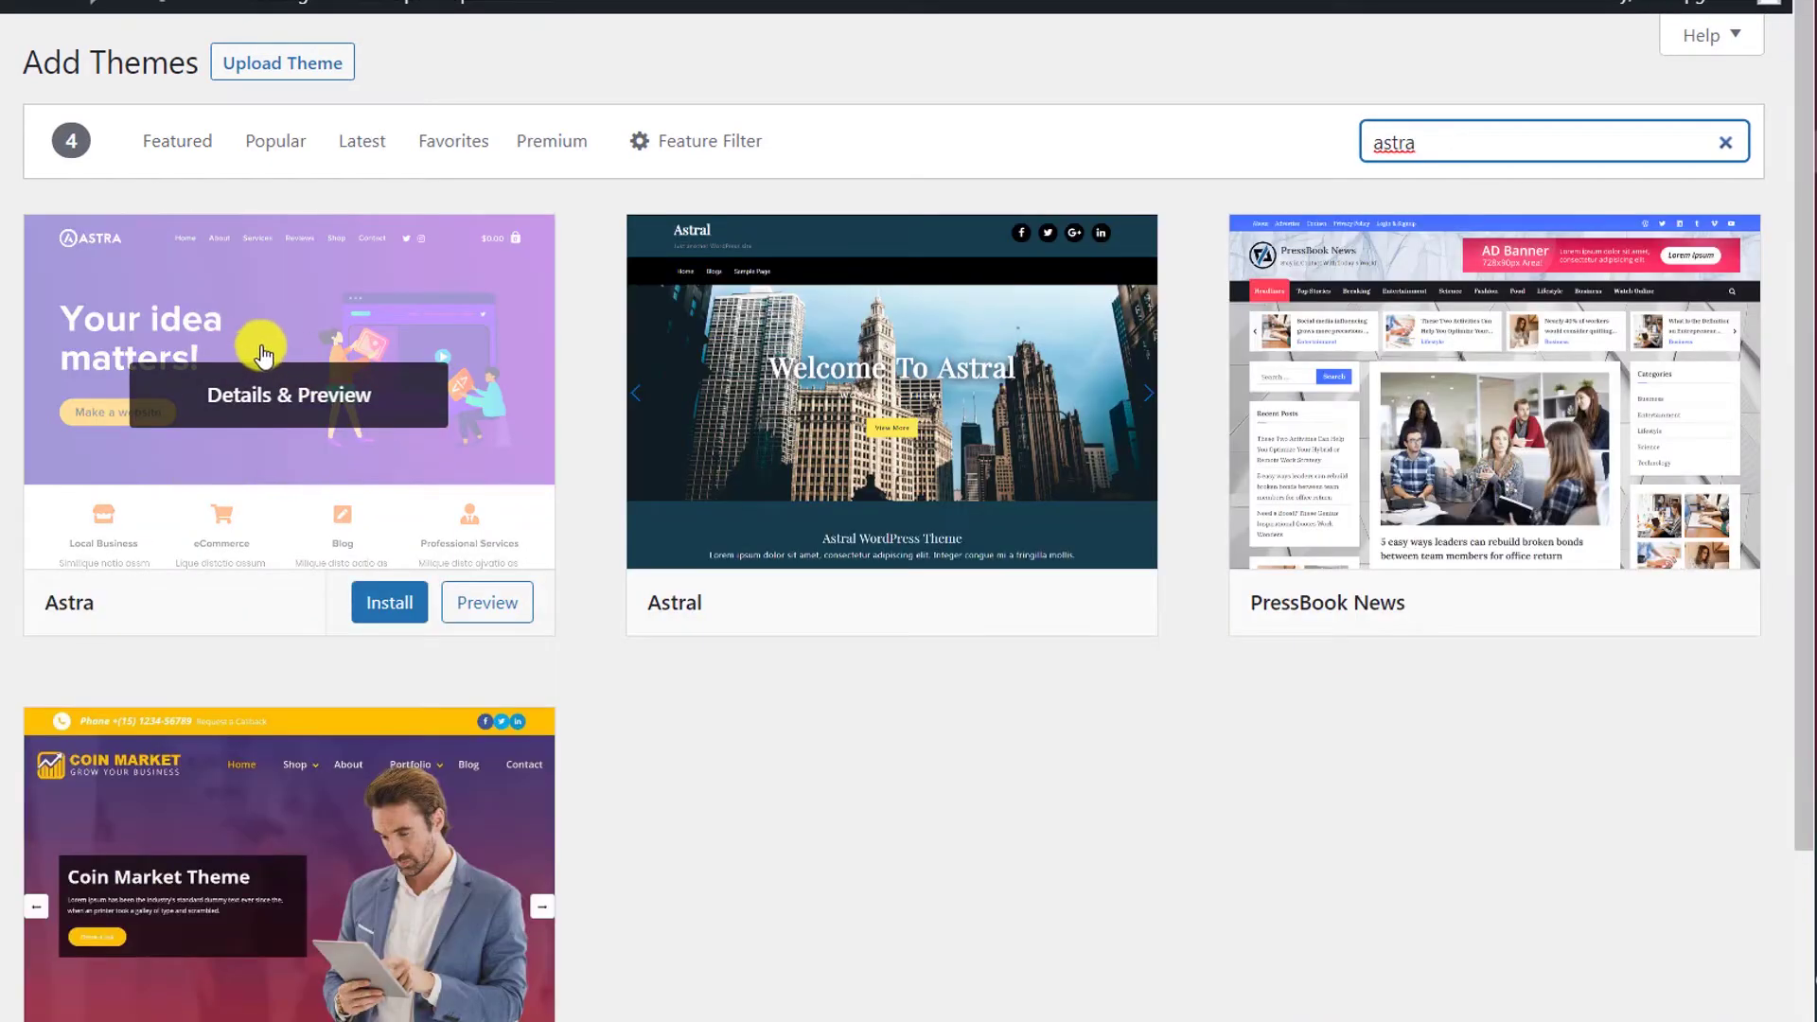
pyautogui.click(378, 605)
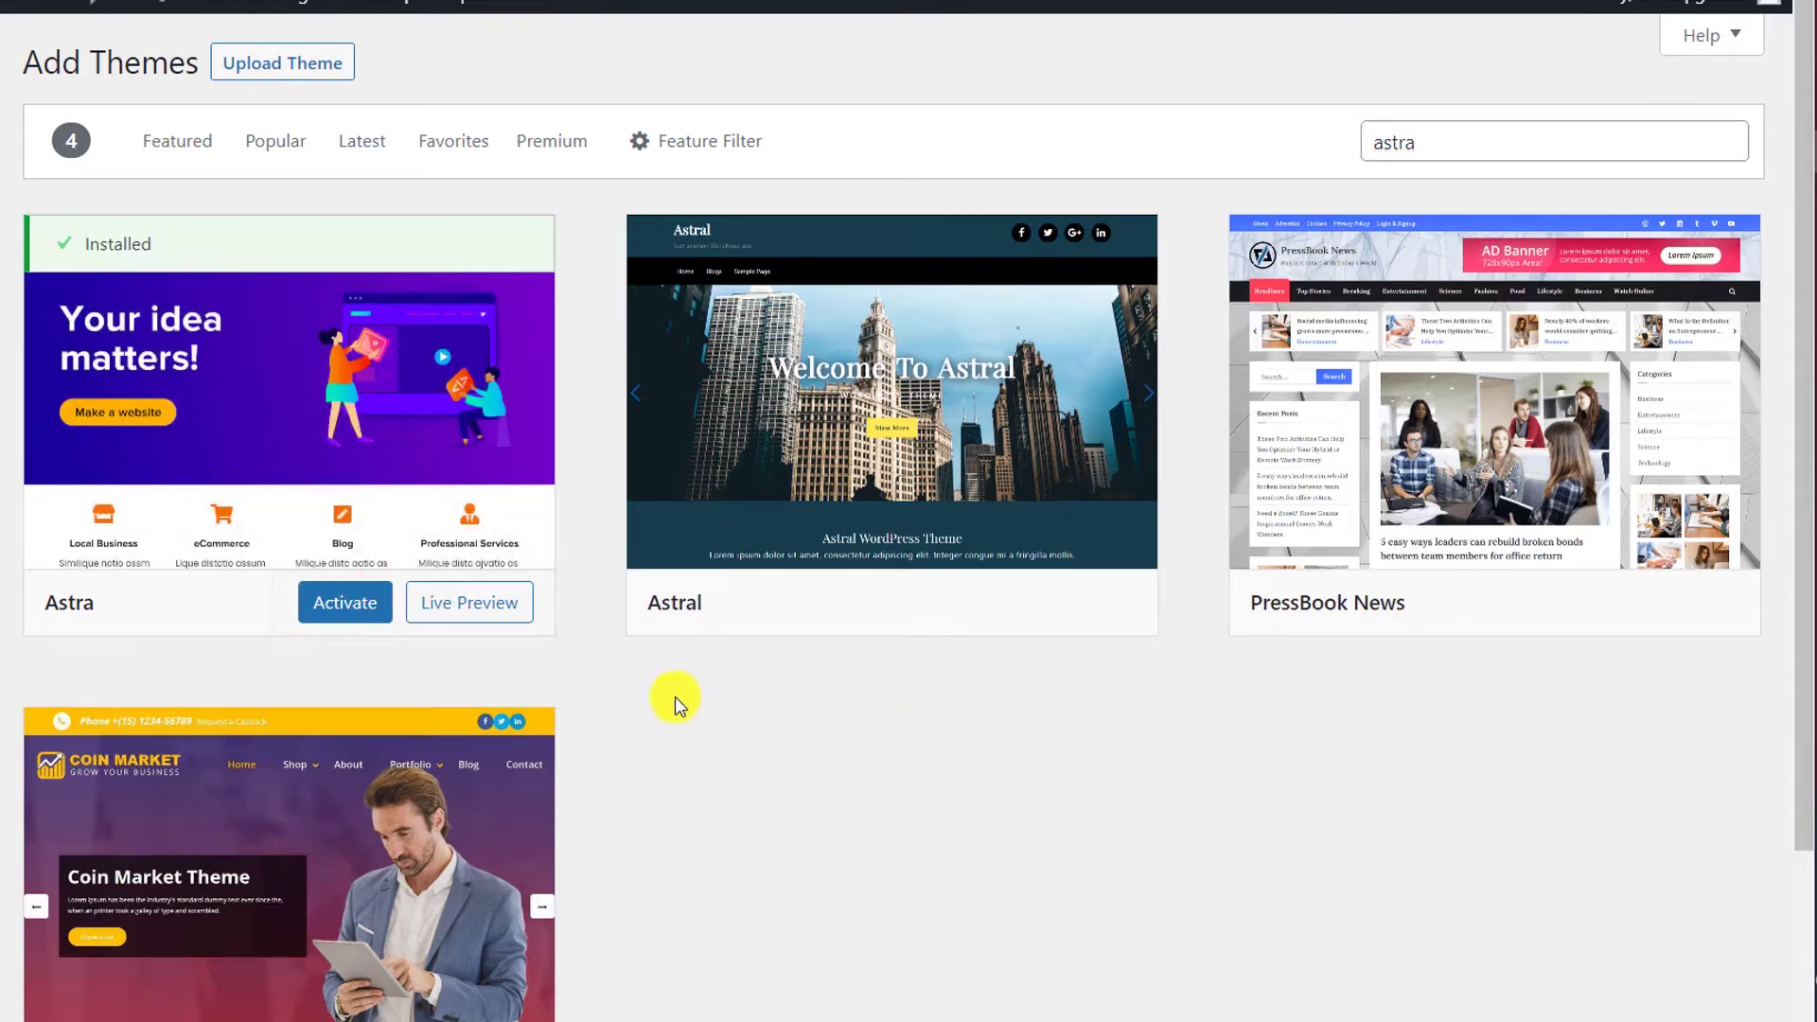
pyautogui.click(345, 602)
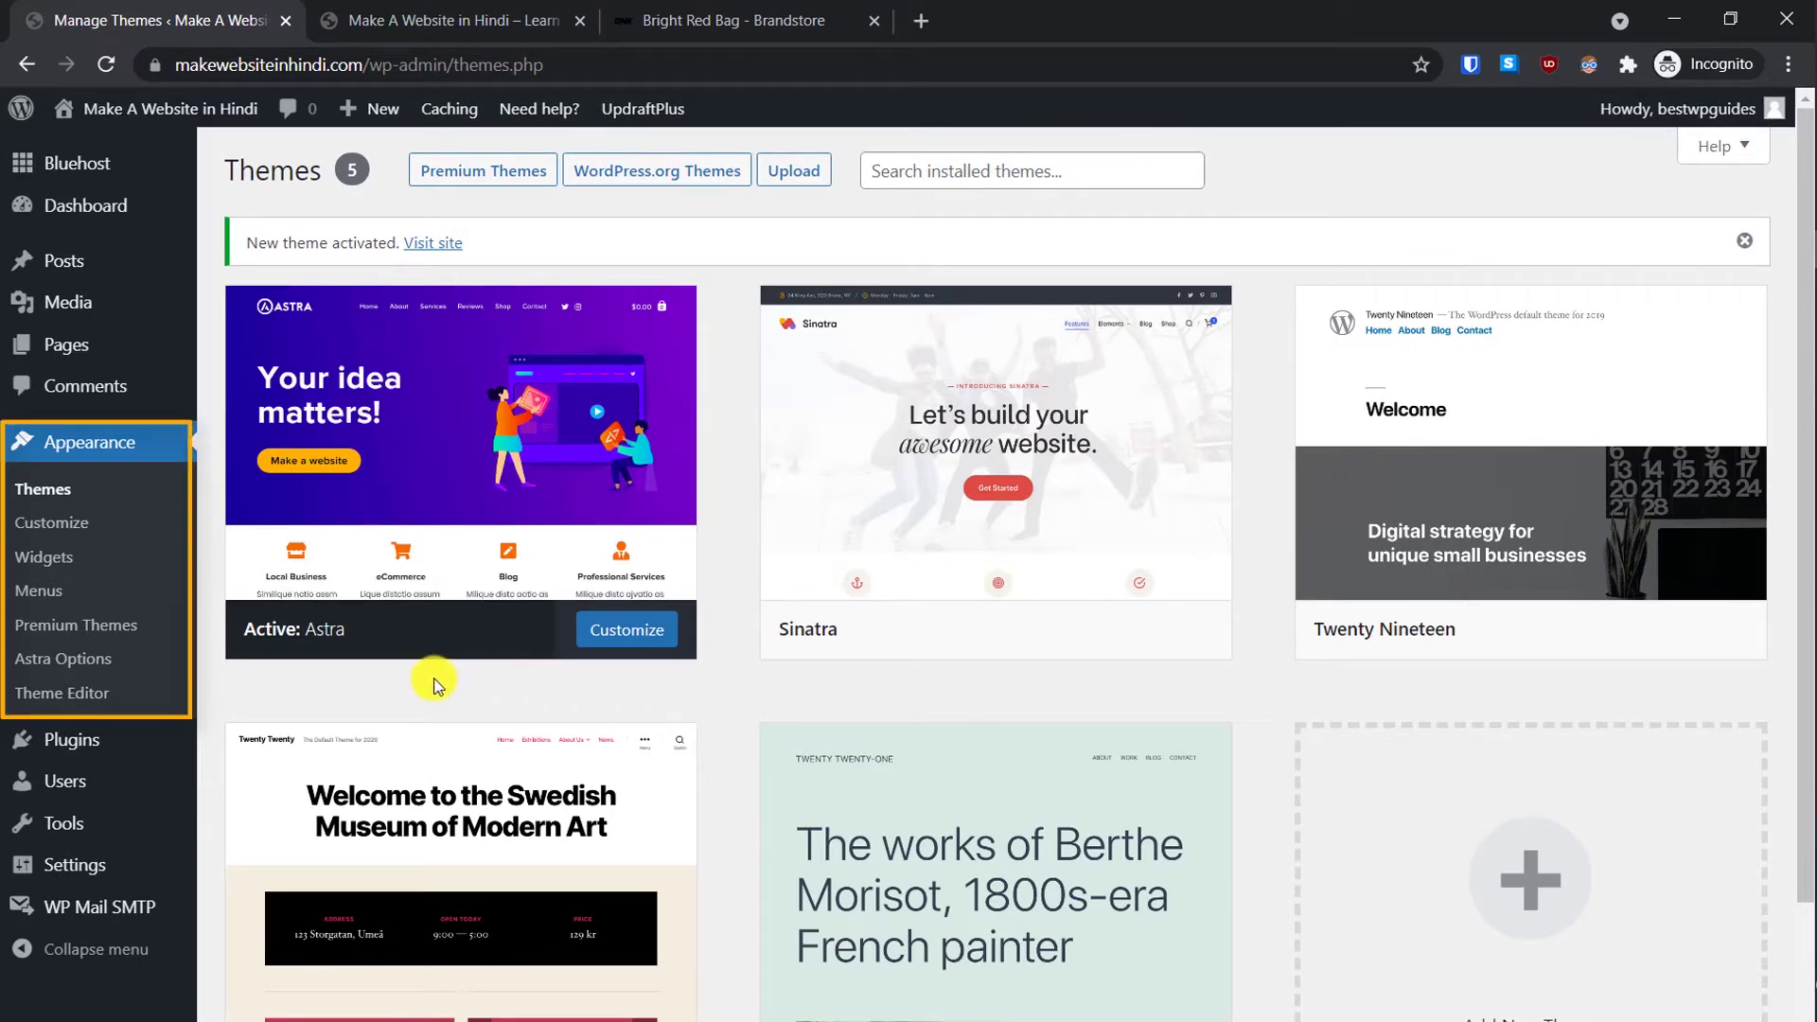
# Step: From Astra Options, install the Starter Templates importer and choose Elementor as page builder
pyautogui.click(60, 656)
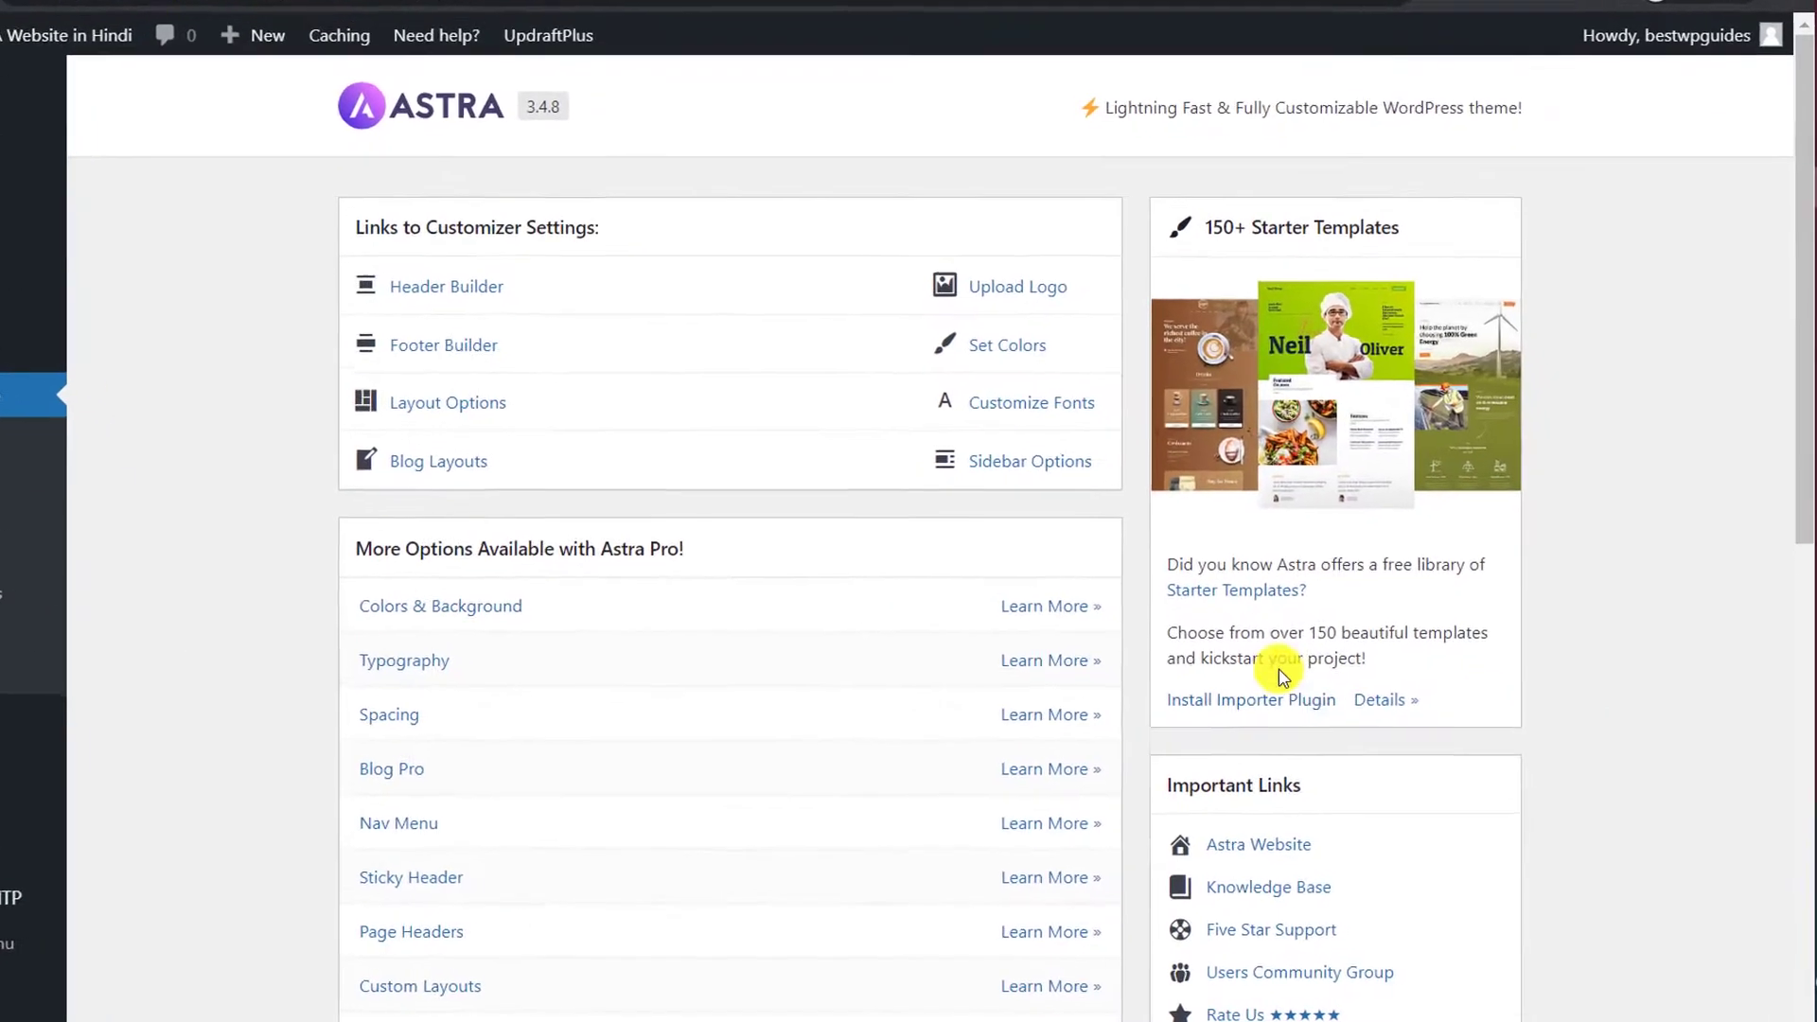
pyautogui.click(1218, 696)
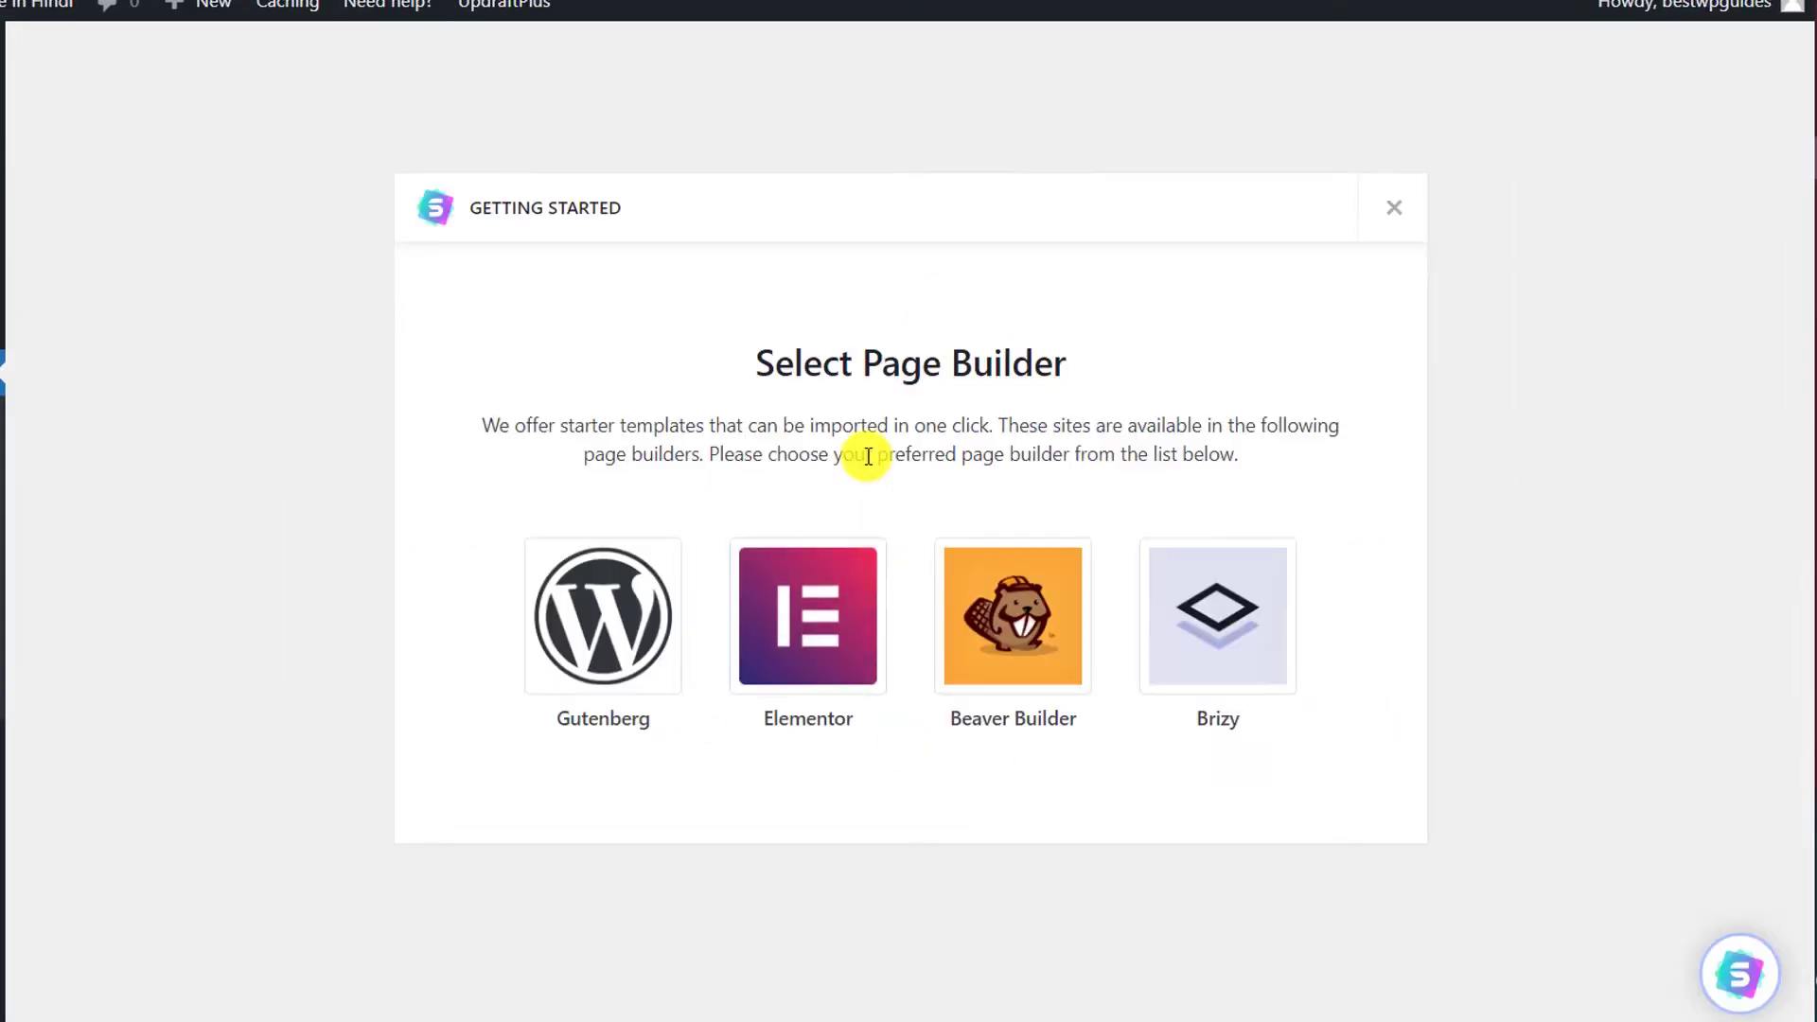
pyautogui.click(816, 605)
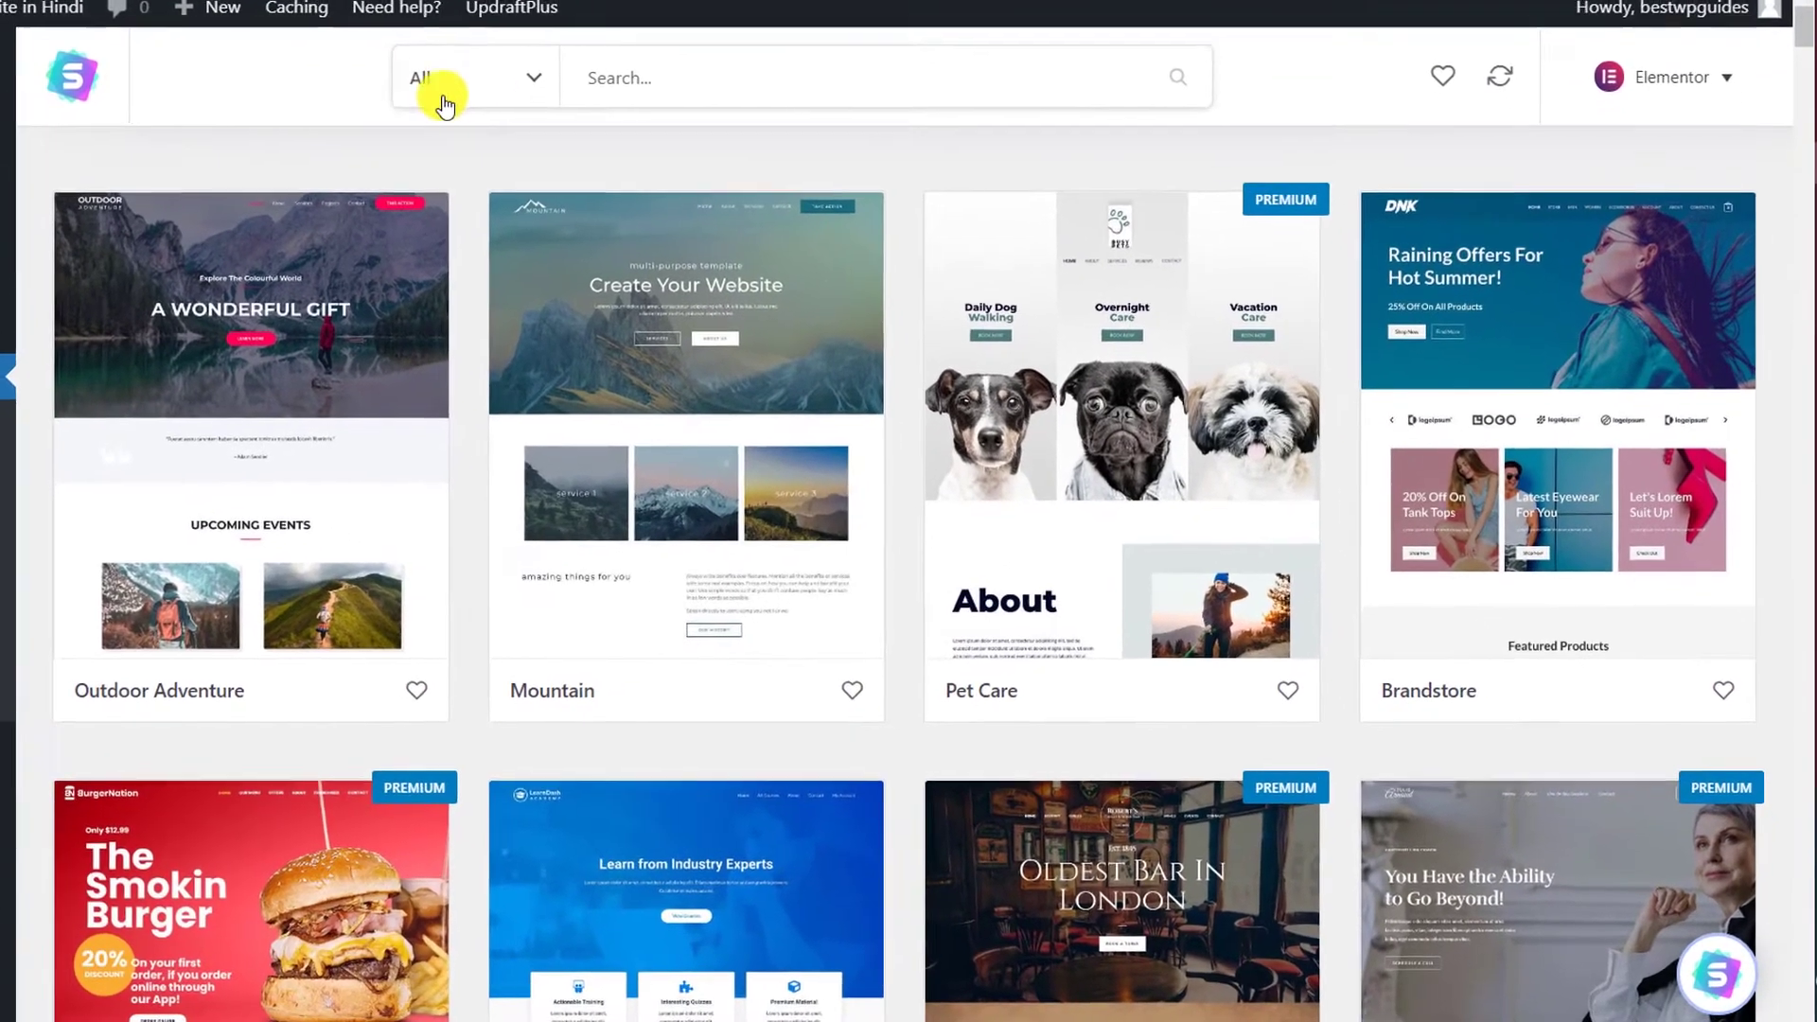
# Step: Filter the templates to Free and eCommerce, then open the Brandstore template
pyautogui.click(414, 78)
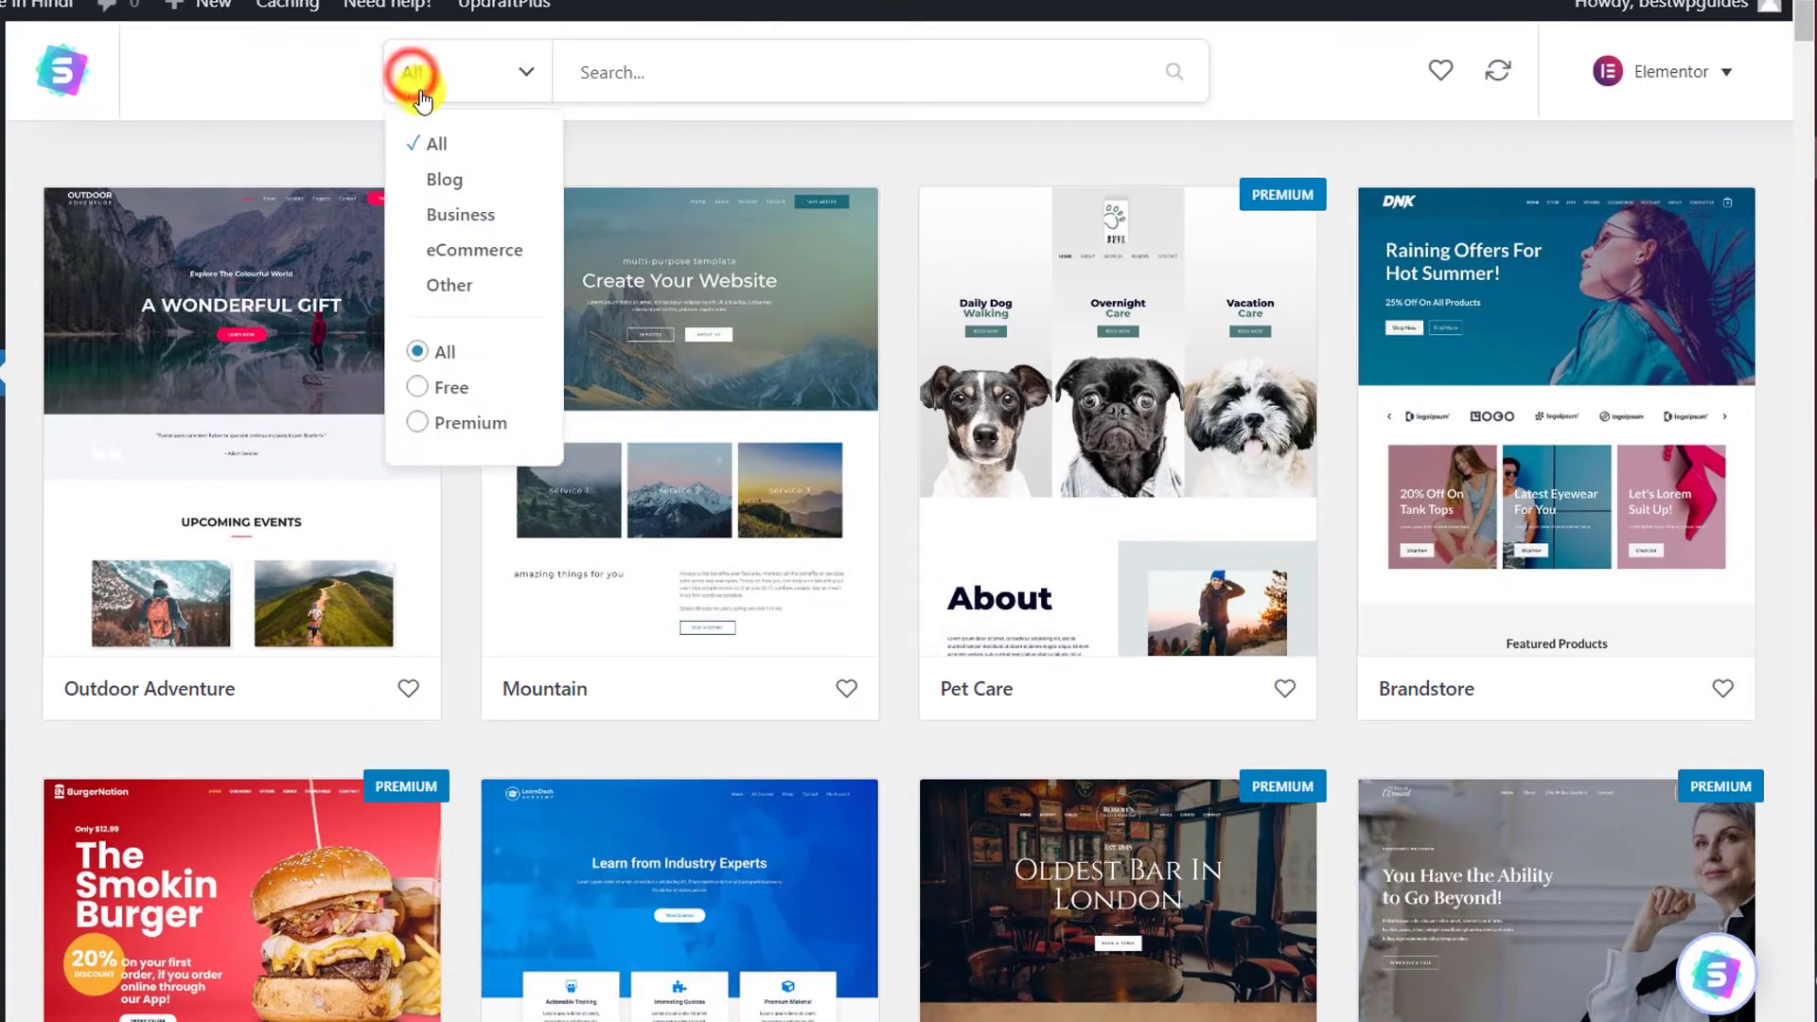
pyautogui.click(417, 396)
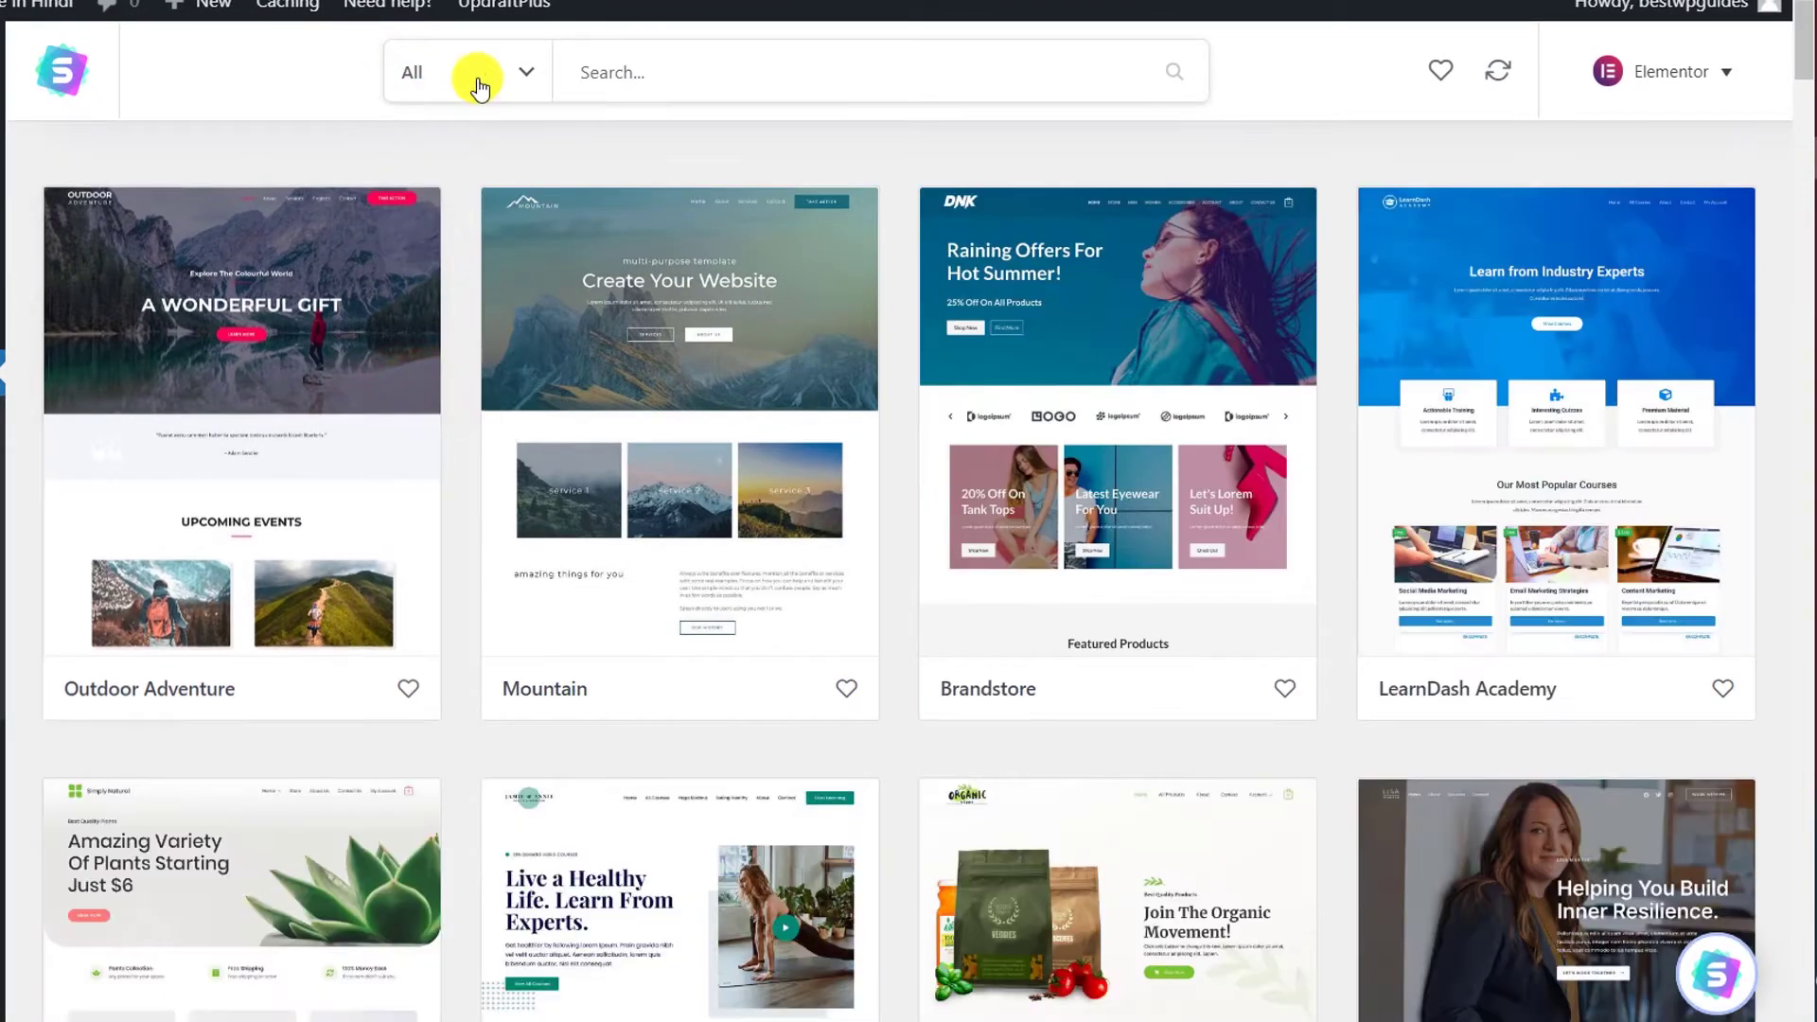
pyautogui.click(477, 79)
pyautogui.click(470, 249)
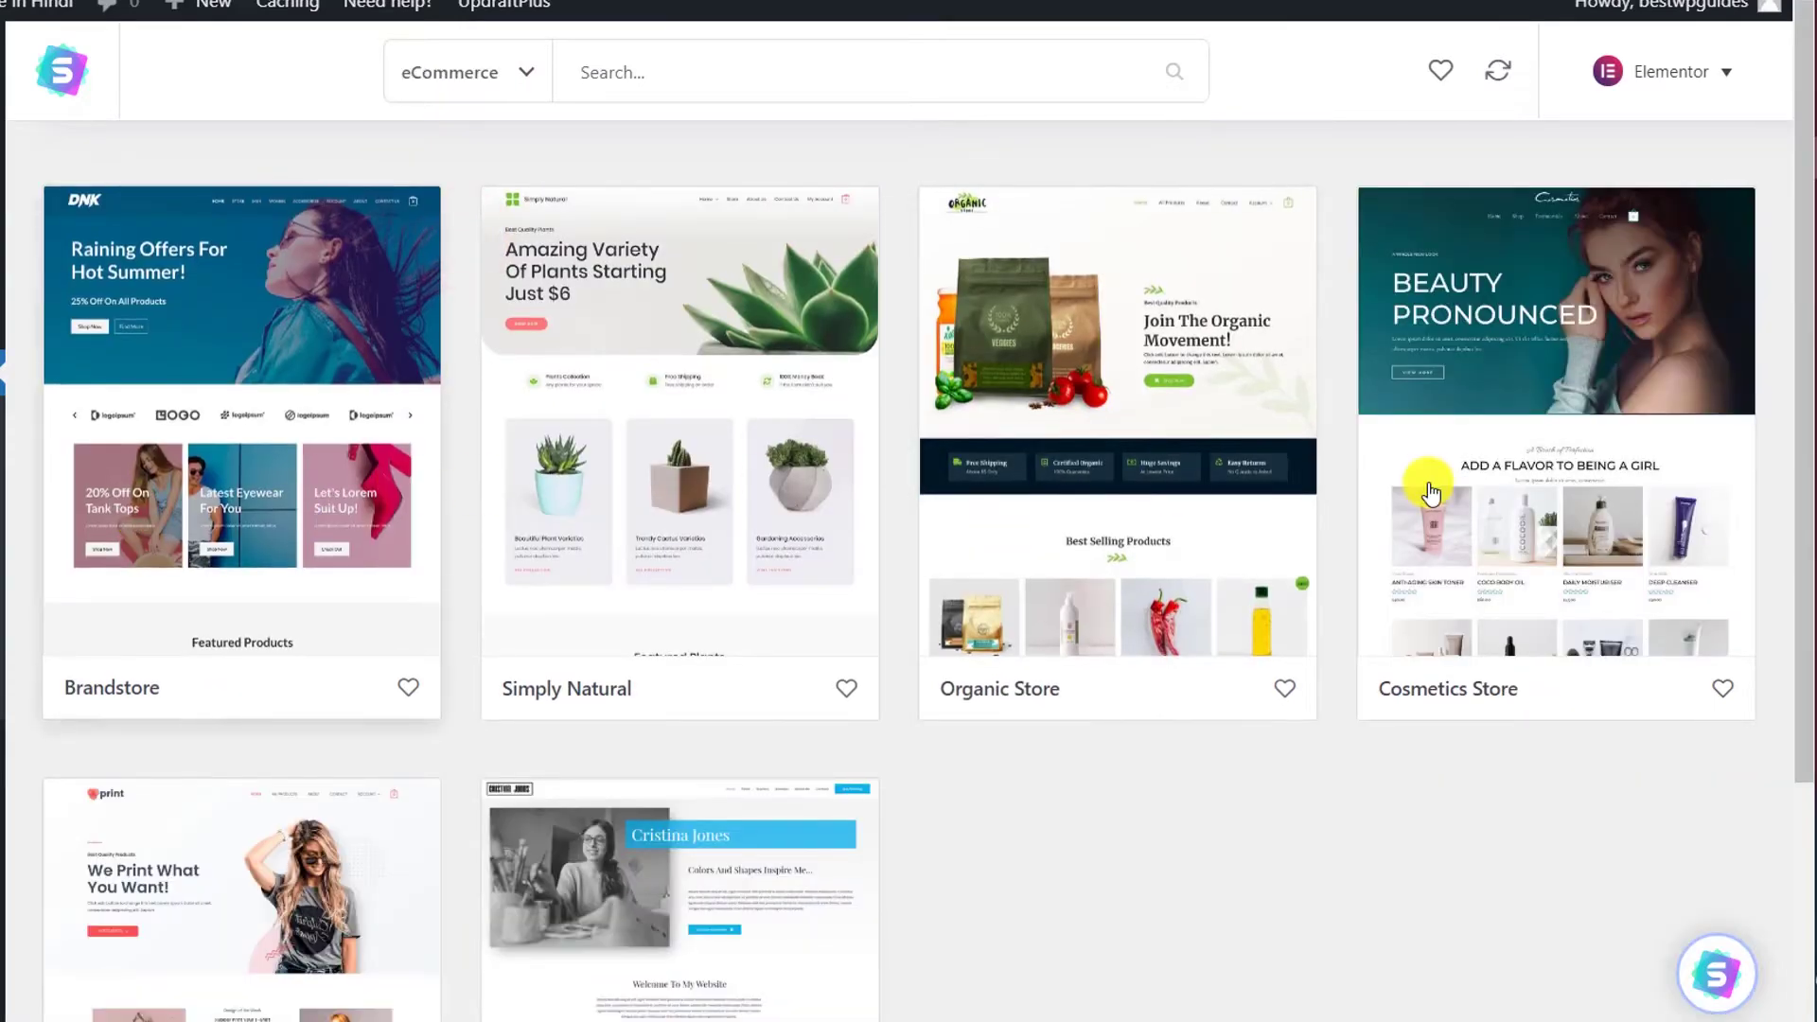
pyautogui.scroll(-3, 1363, 717)
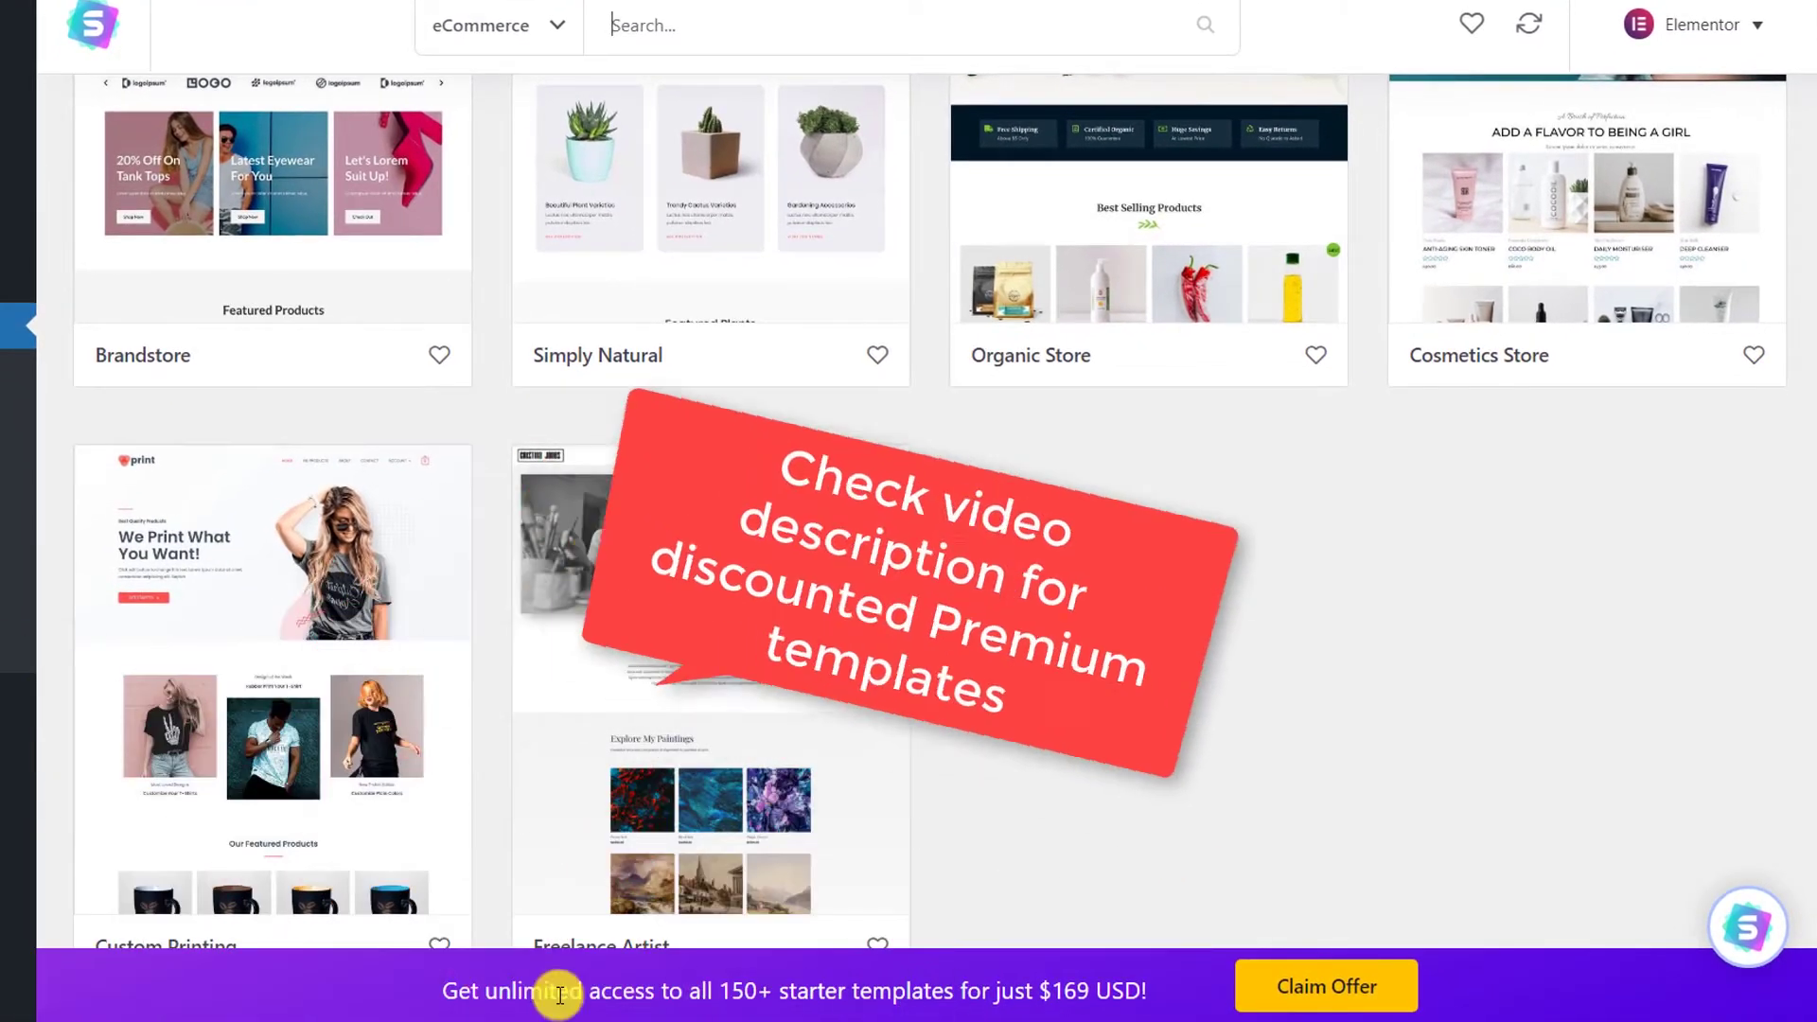
pyautogui.scroll(3, 1117, 717)
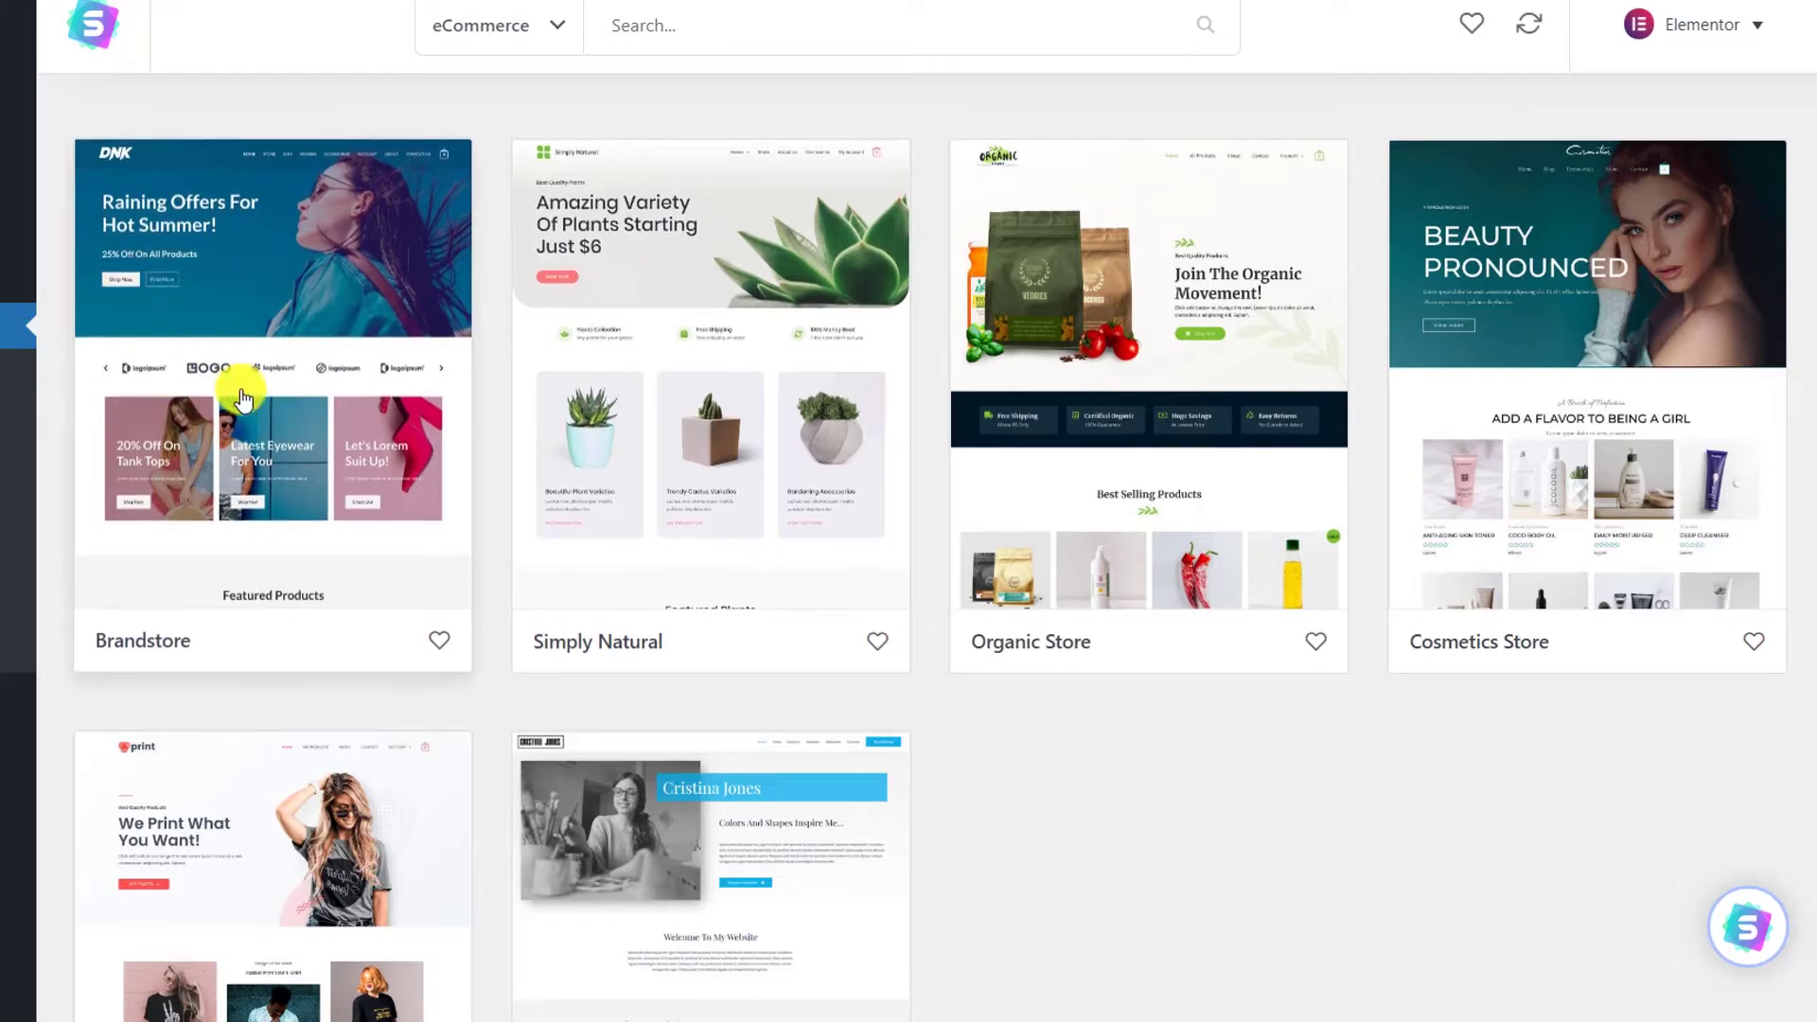
pyautogui.click(314, 329)
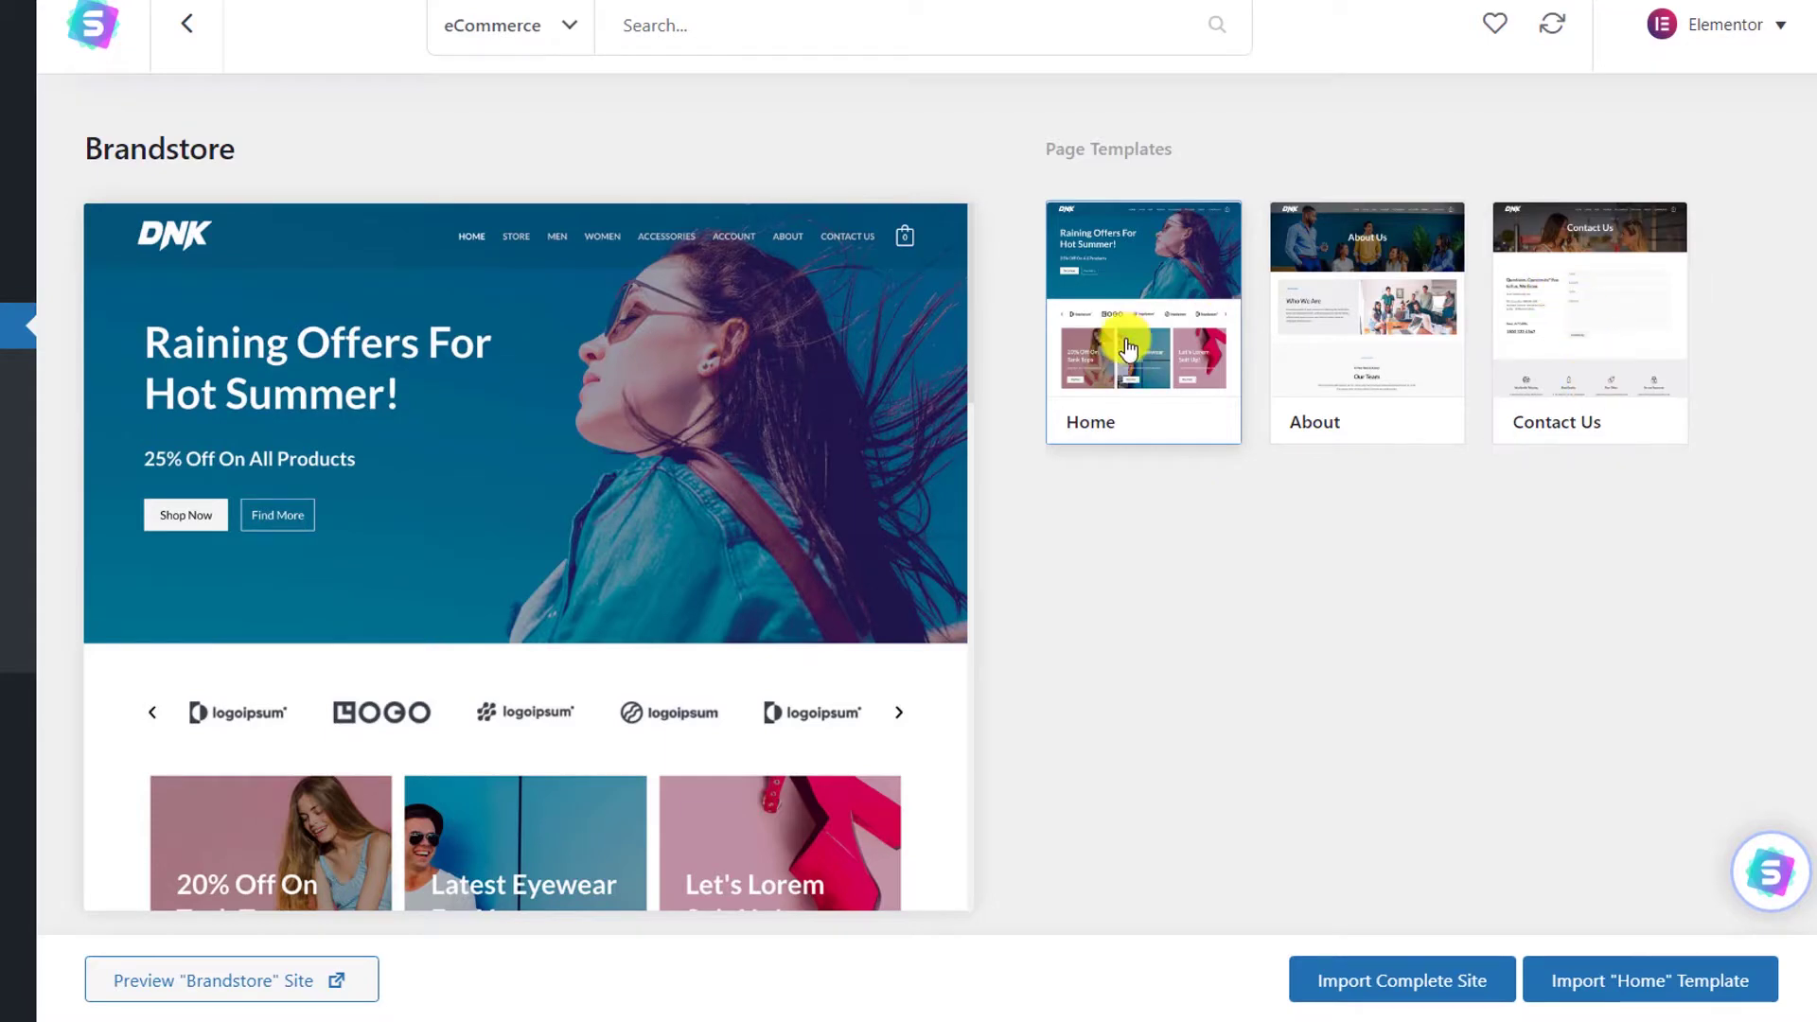
pyautogui.click(1407, 284)
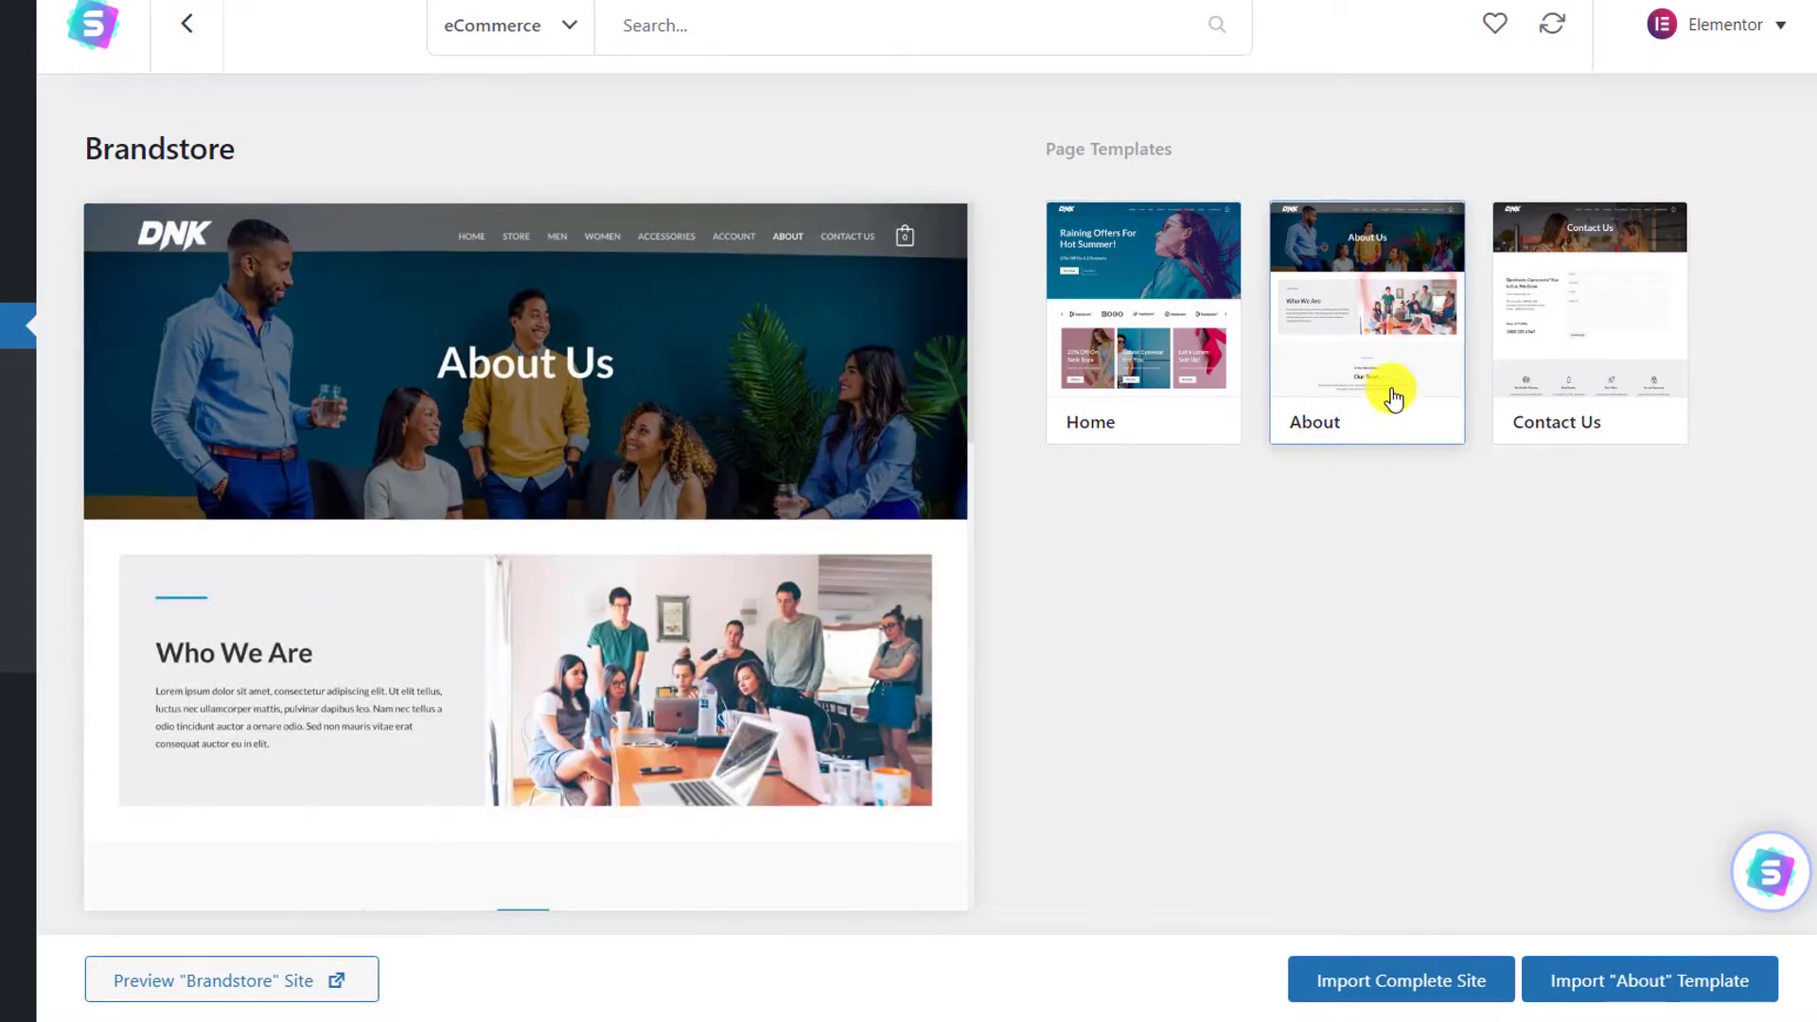
pyautogui.click(1561, 347)
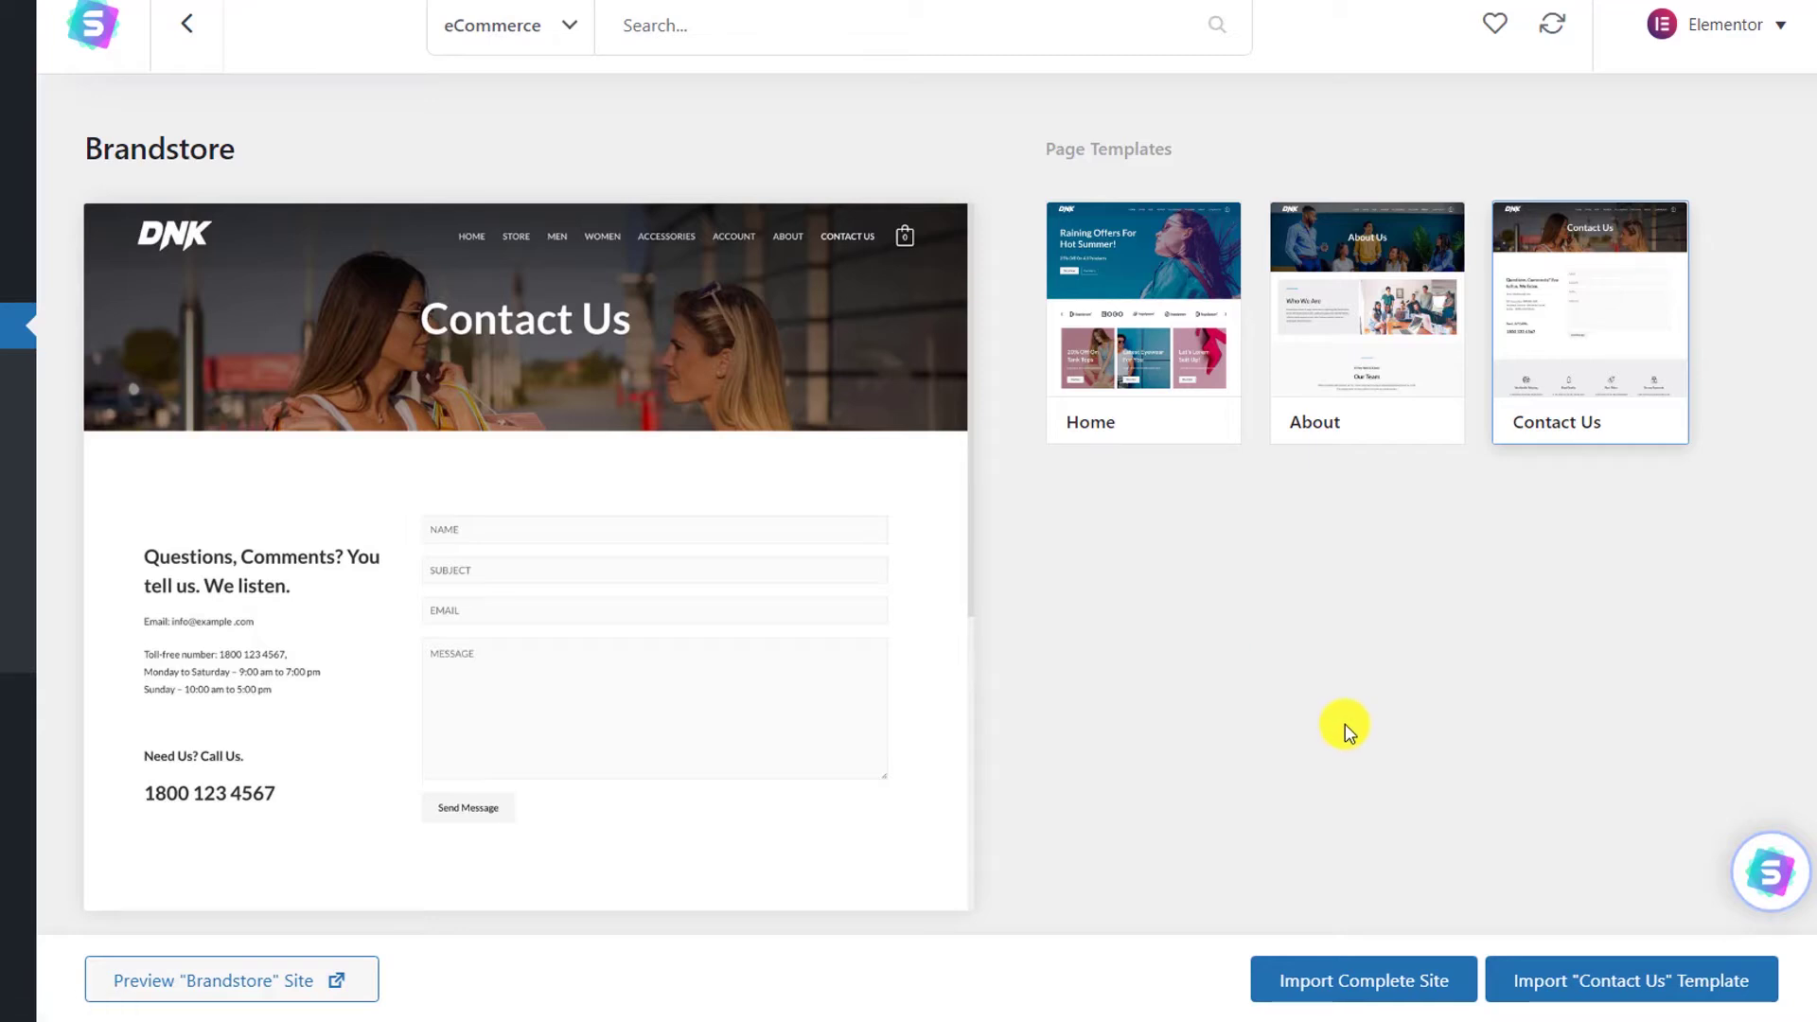
pyautogui.click(176, 988)
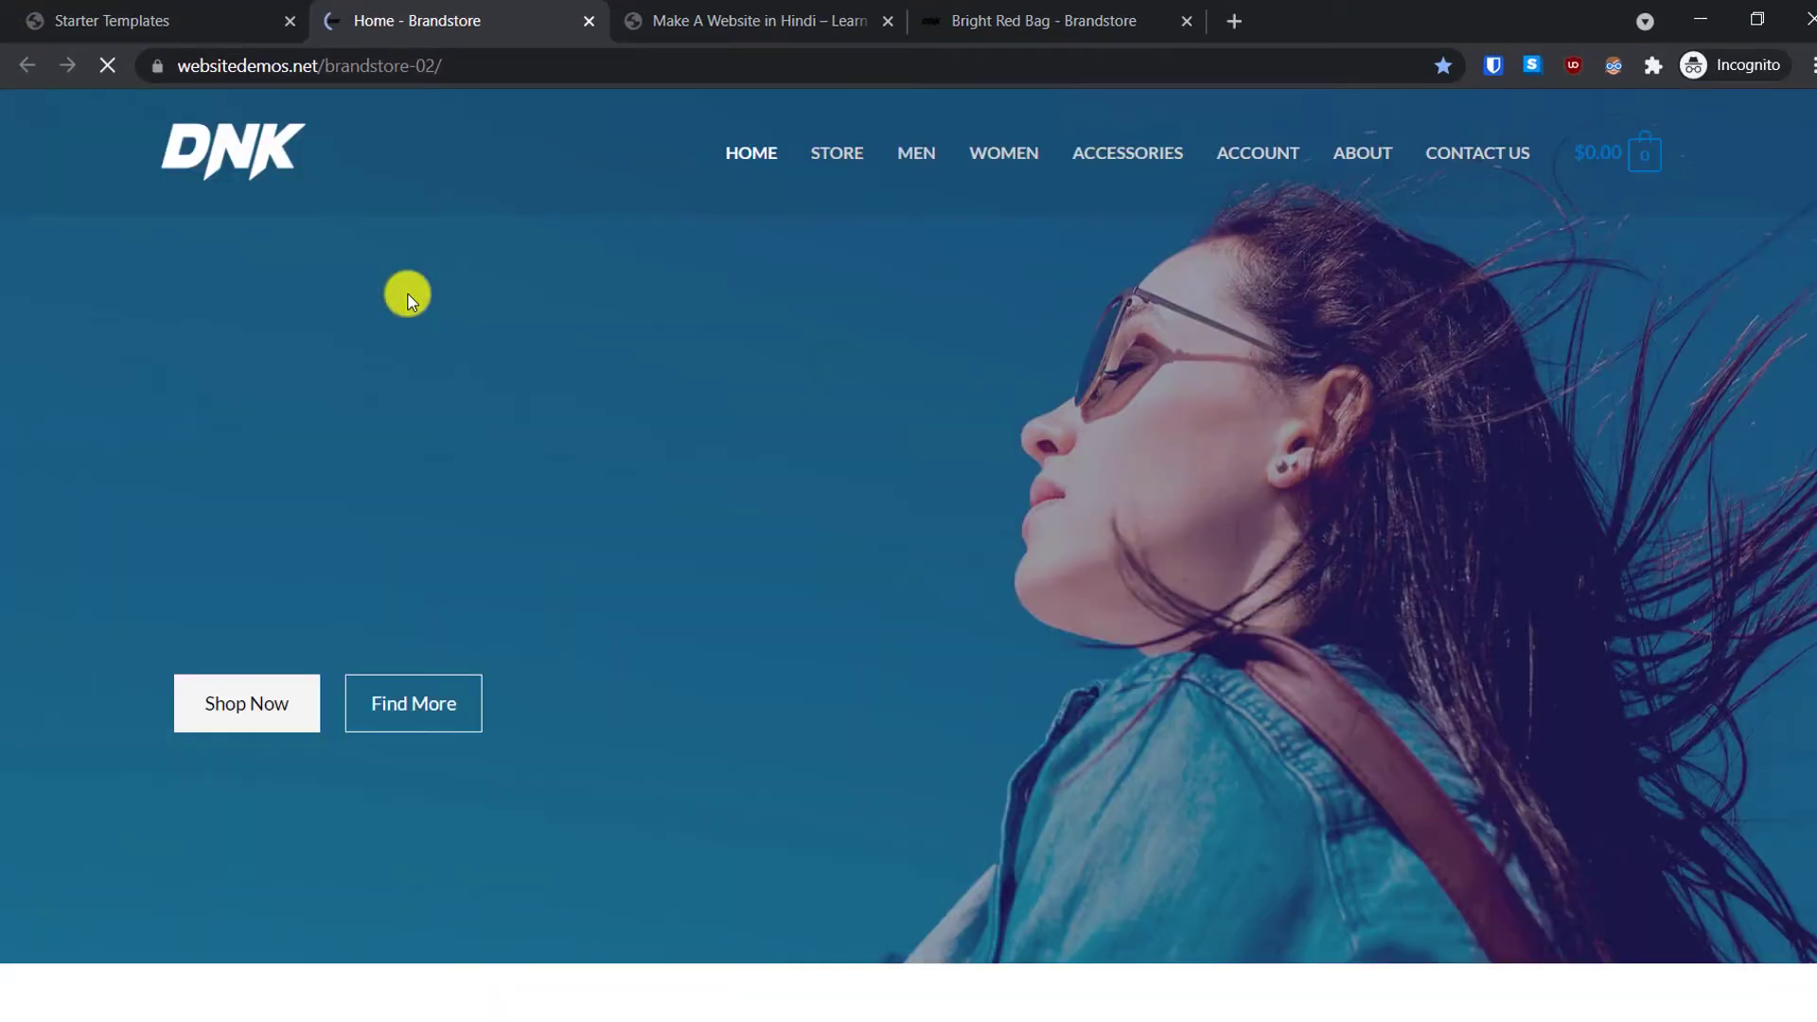
pyautogui.scroll(-8, 871, 483)
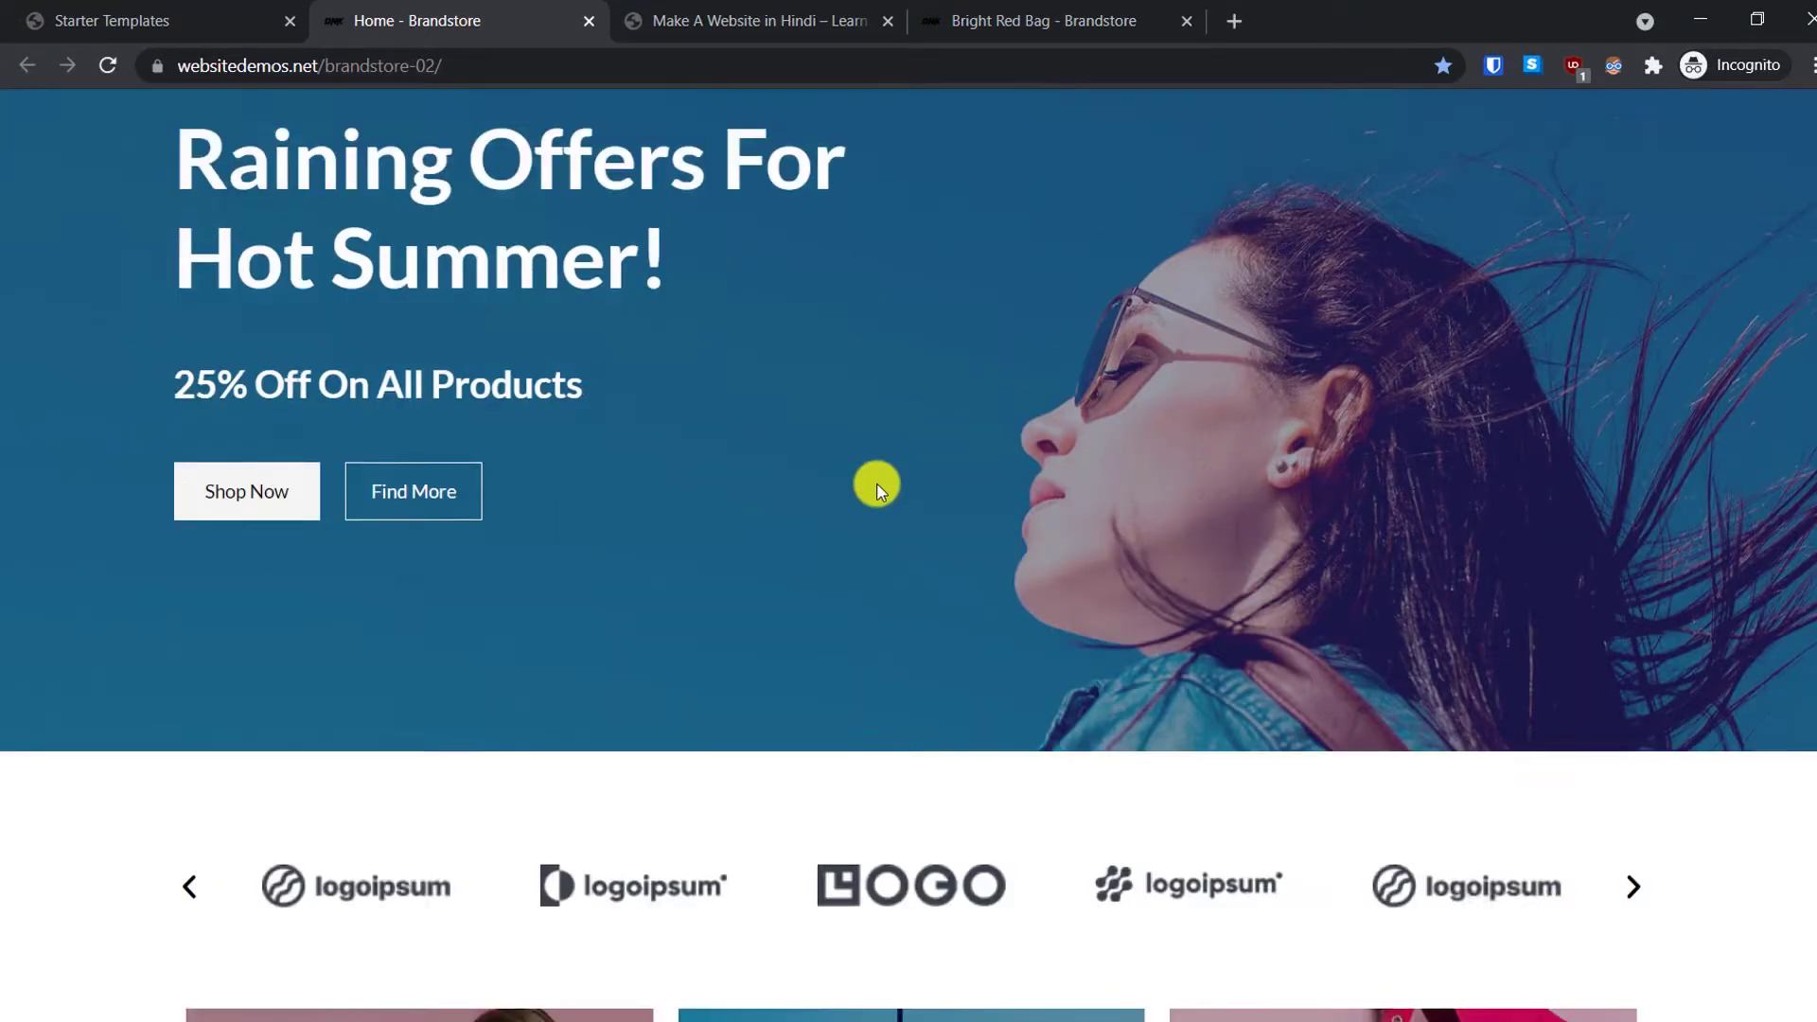
pyautogui.scroll(-7, 880, 491)
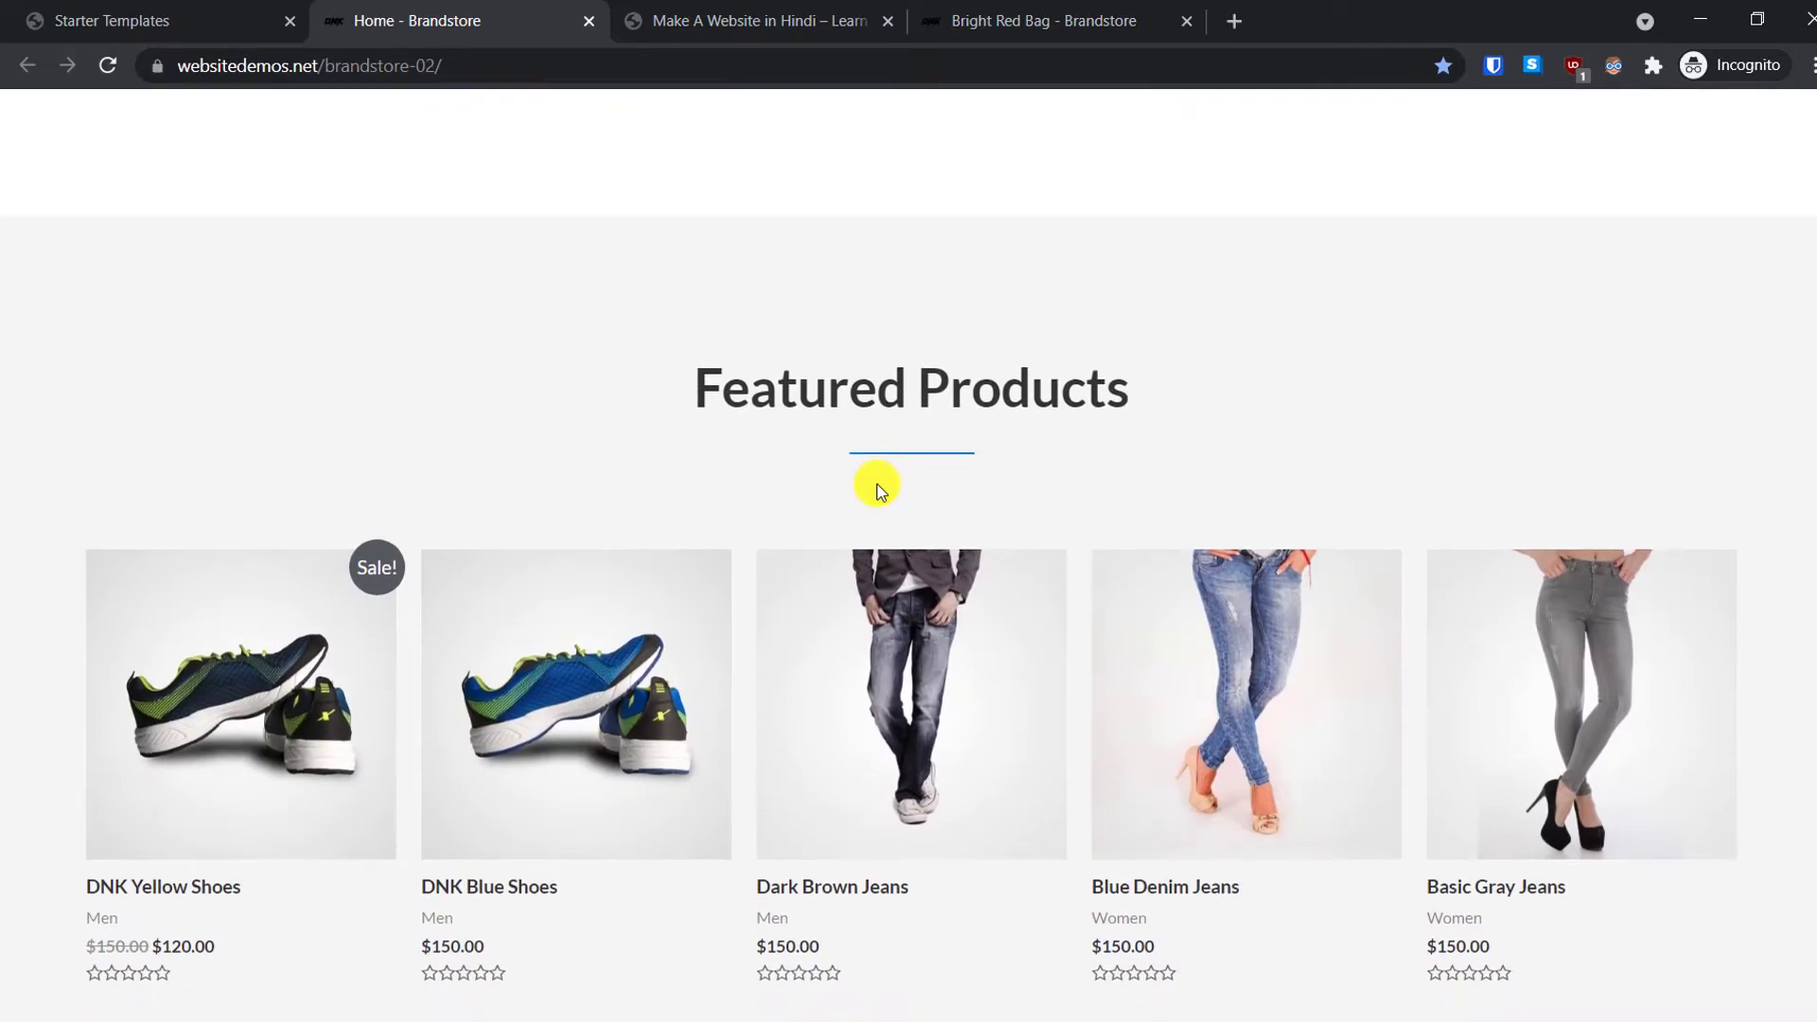
pyautogui.scroll(11, 880, 491)
pyautogui.scroll(1, 633, 123)
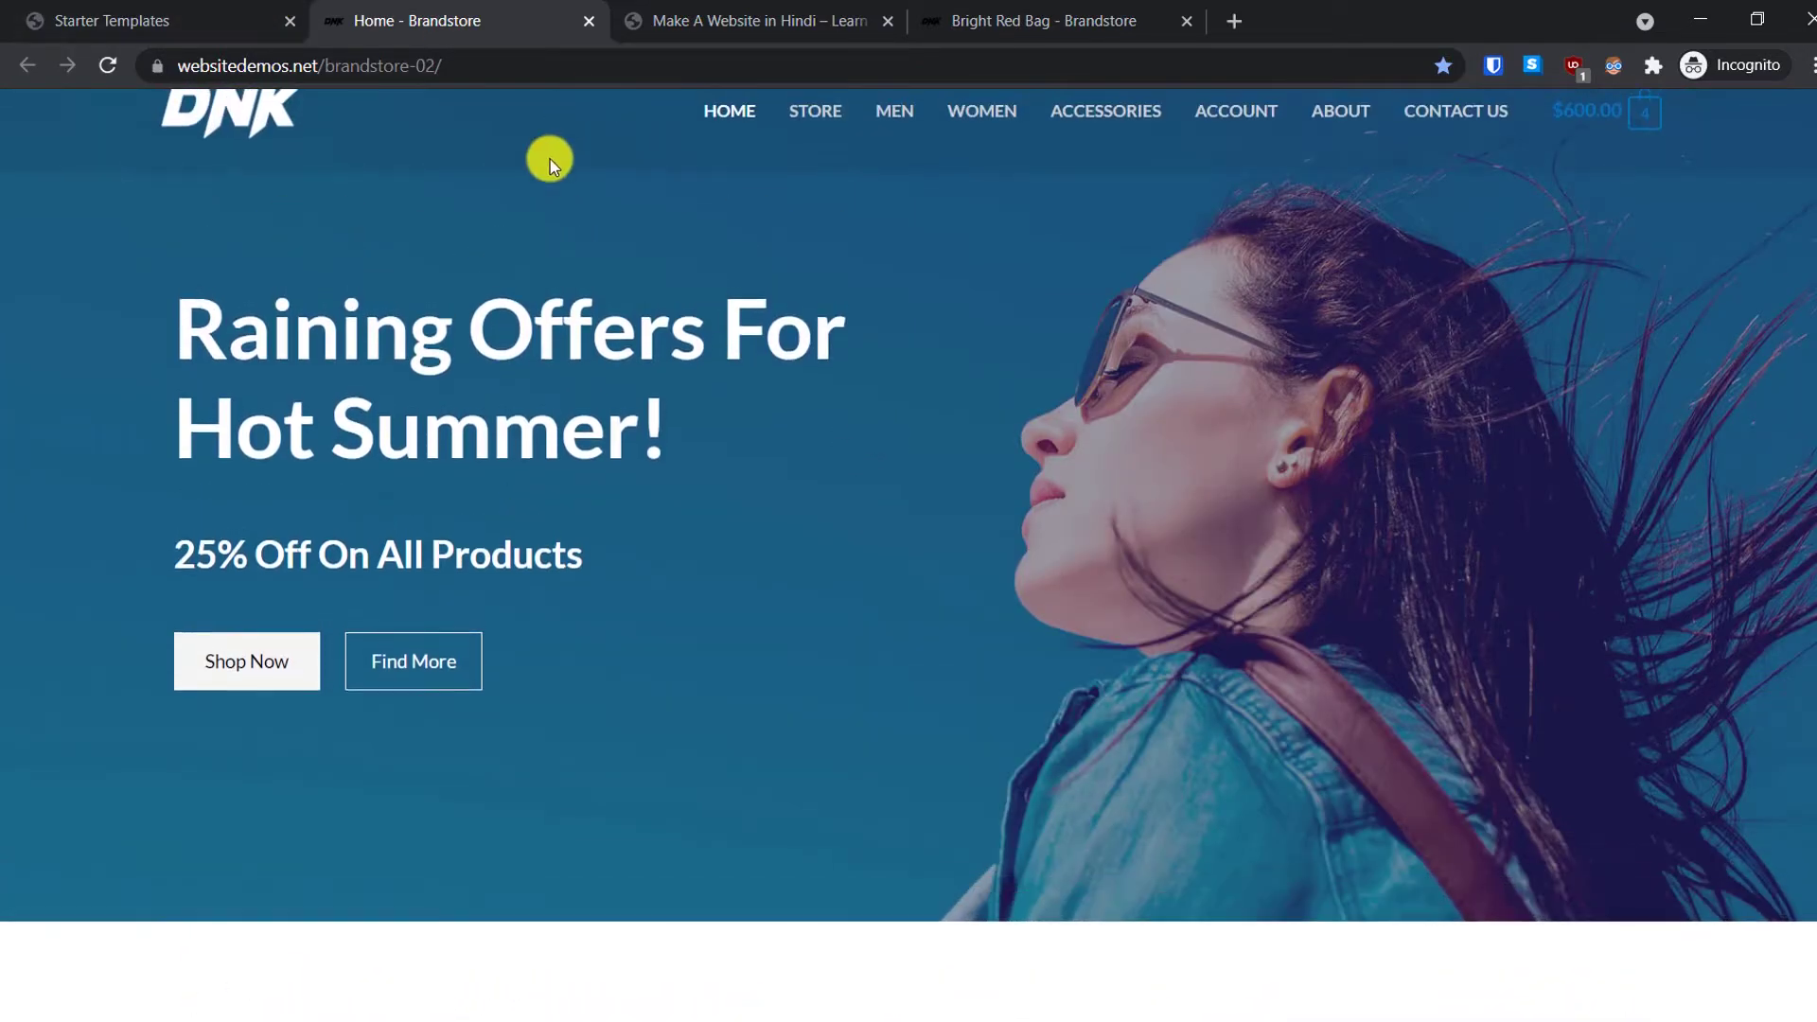
pyautogui.click(589, 21)
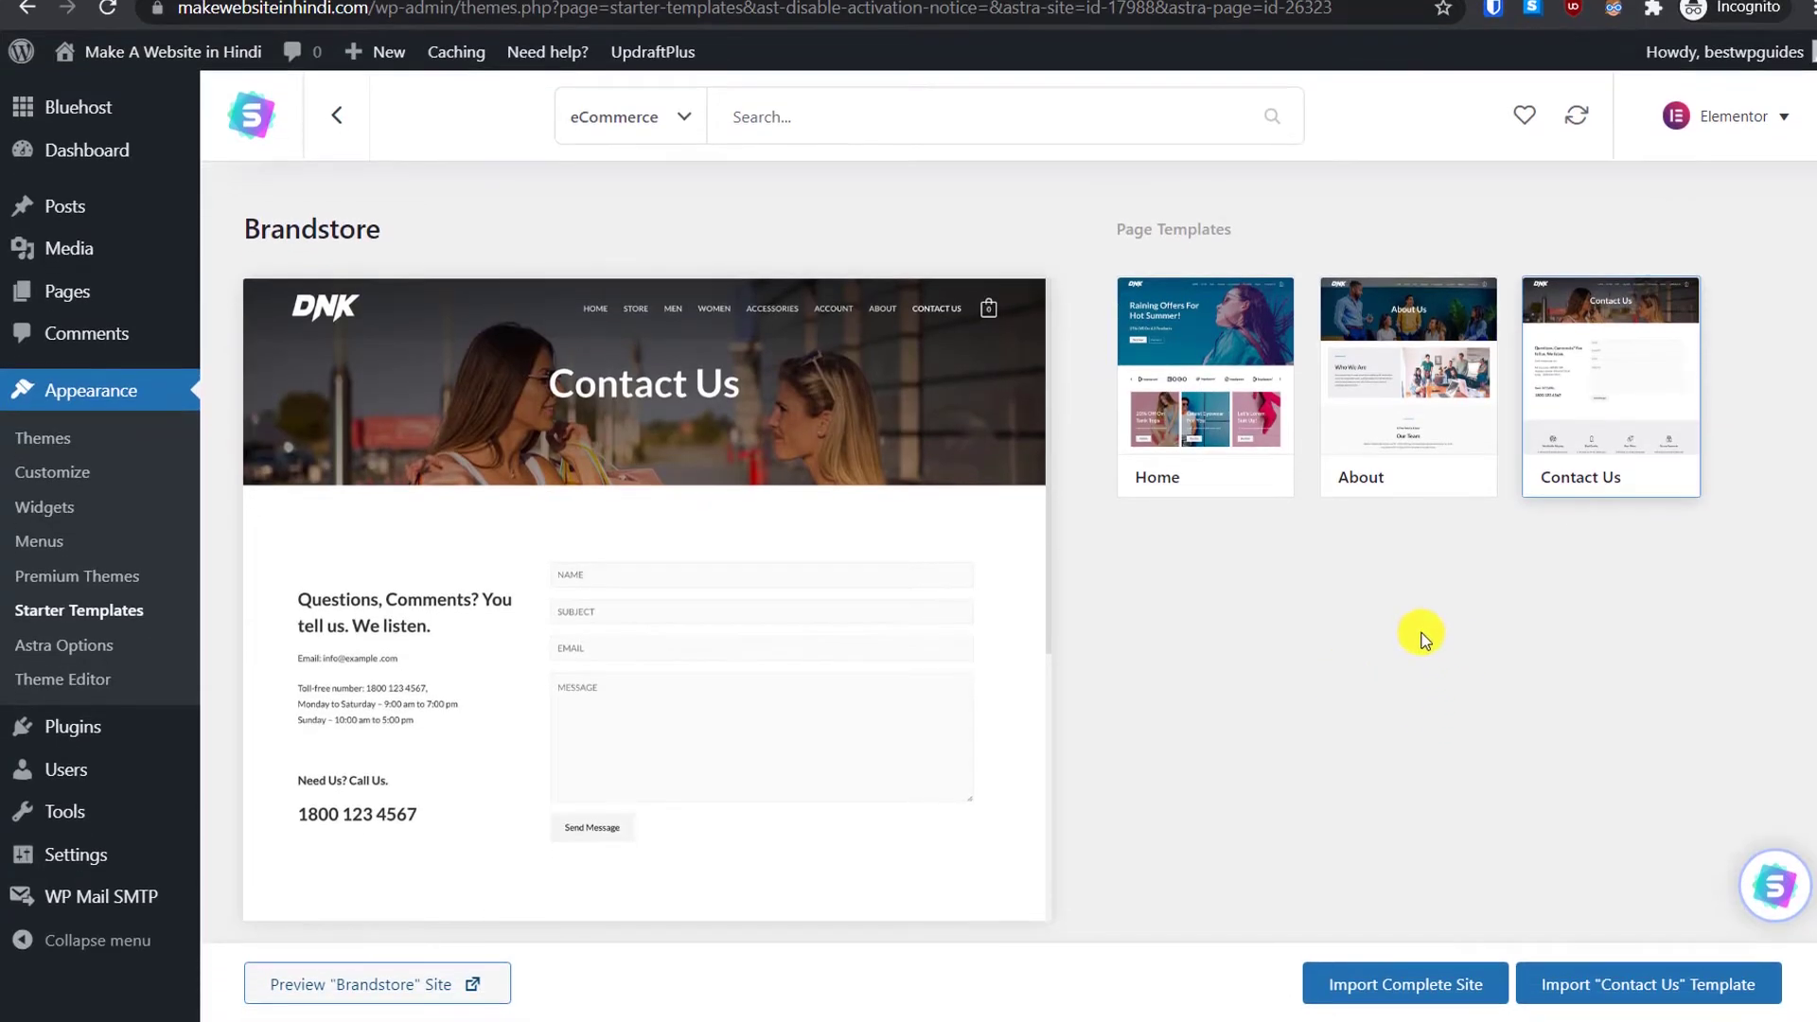
# Step: Import the complete Brandstore site as a Beginner building for Myself/My company, skipping sign-up details
pyautogui.click(1403, 998)
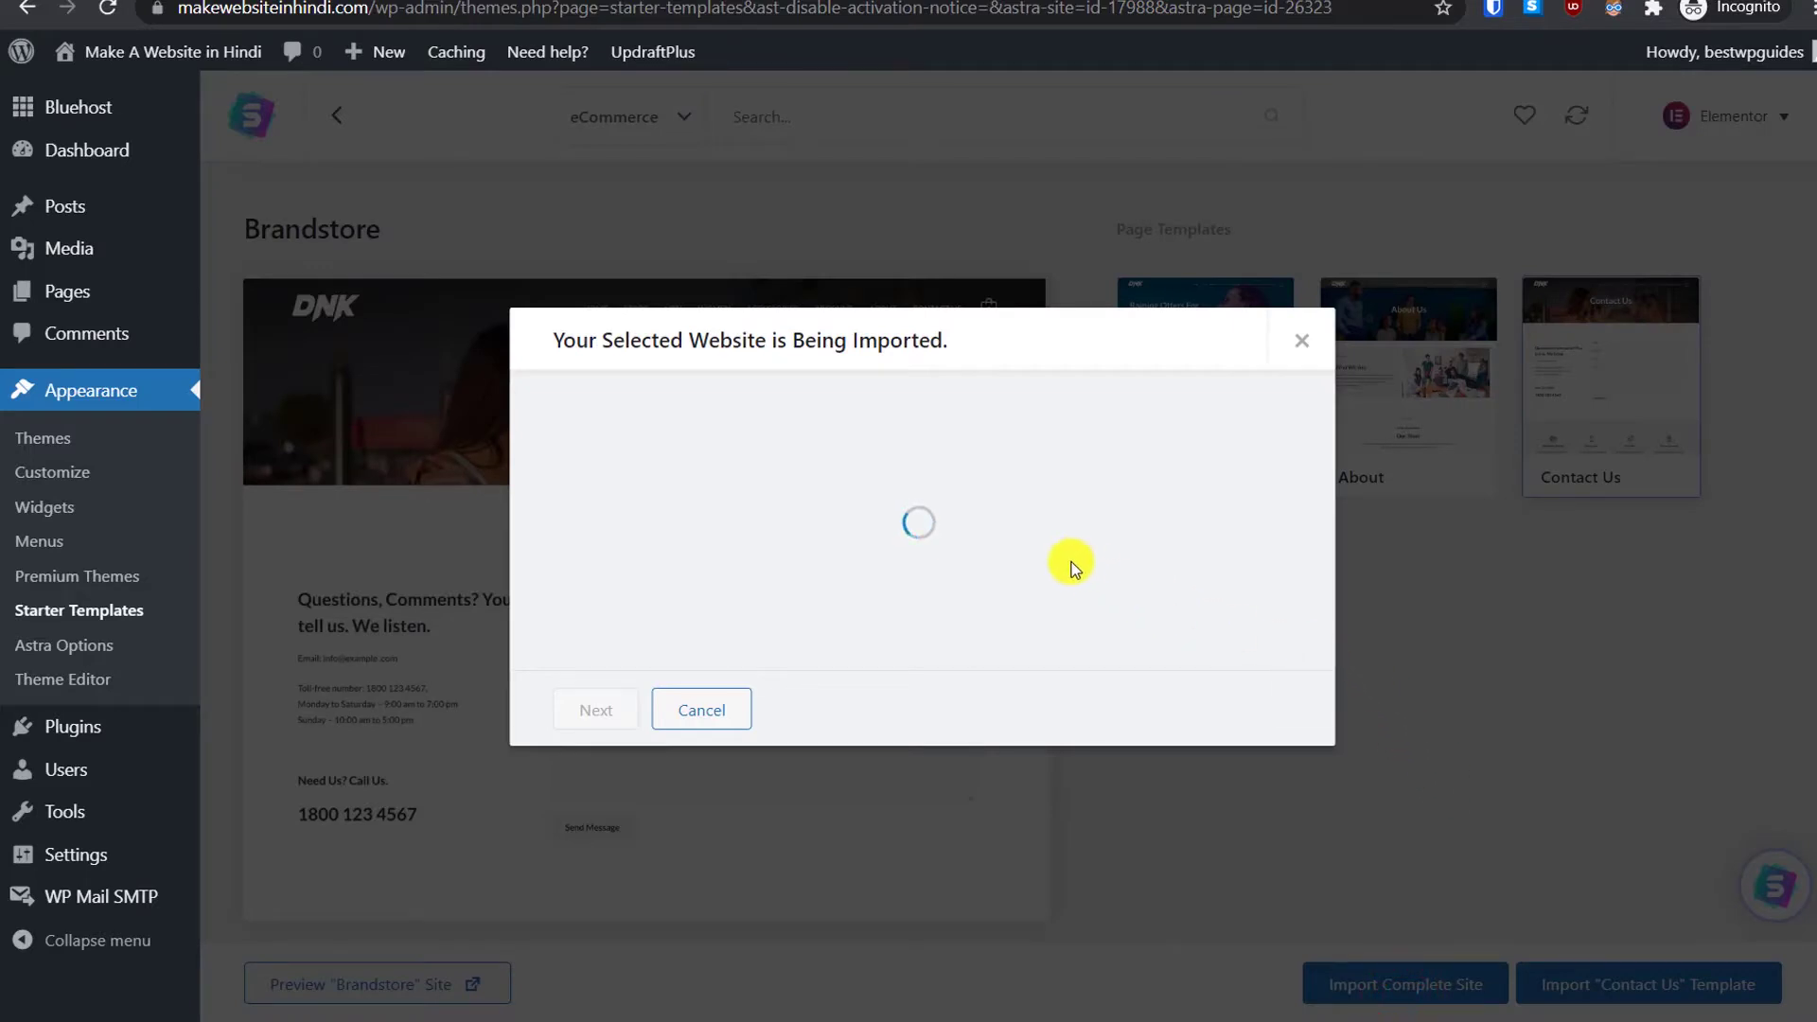
pyautogui.click(1048, 585)
pyautogui.click(833, 510)
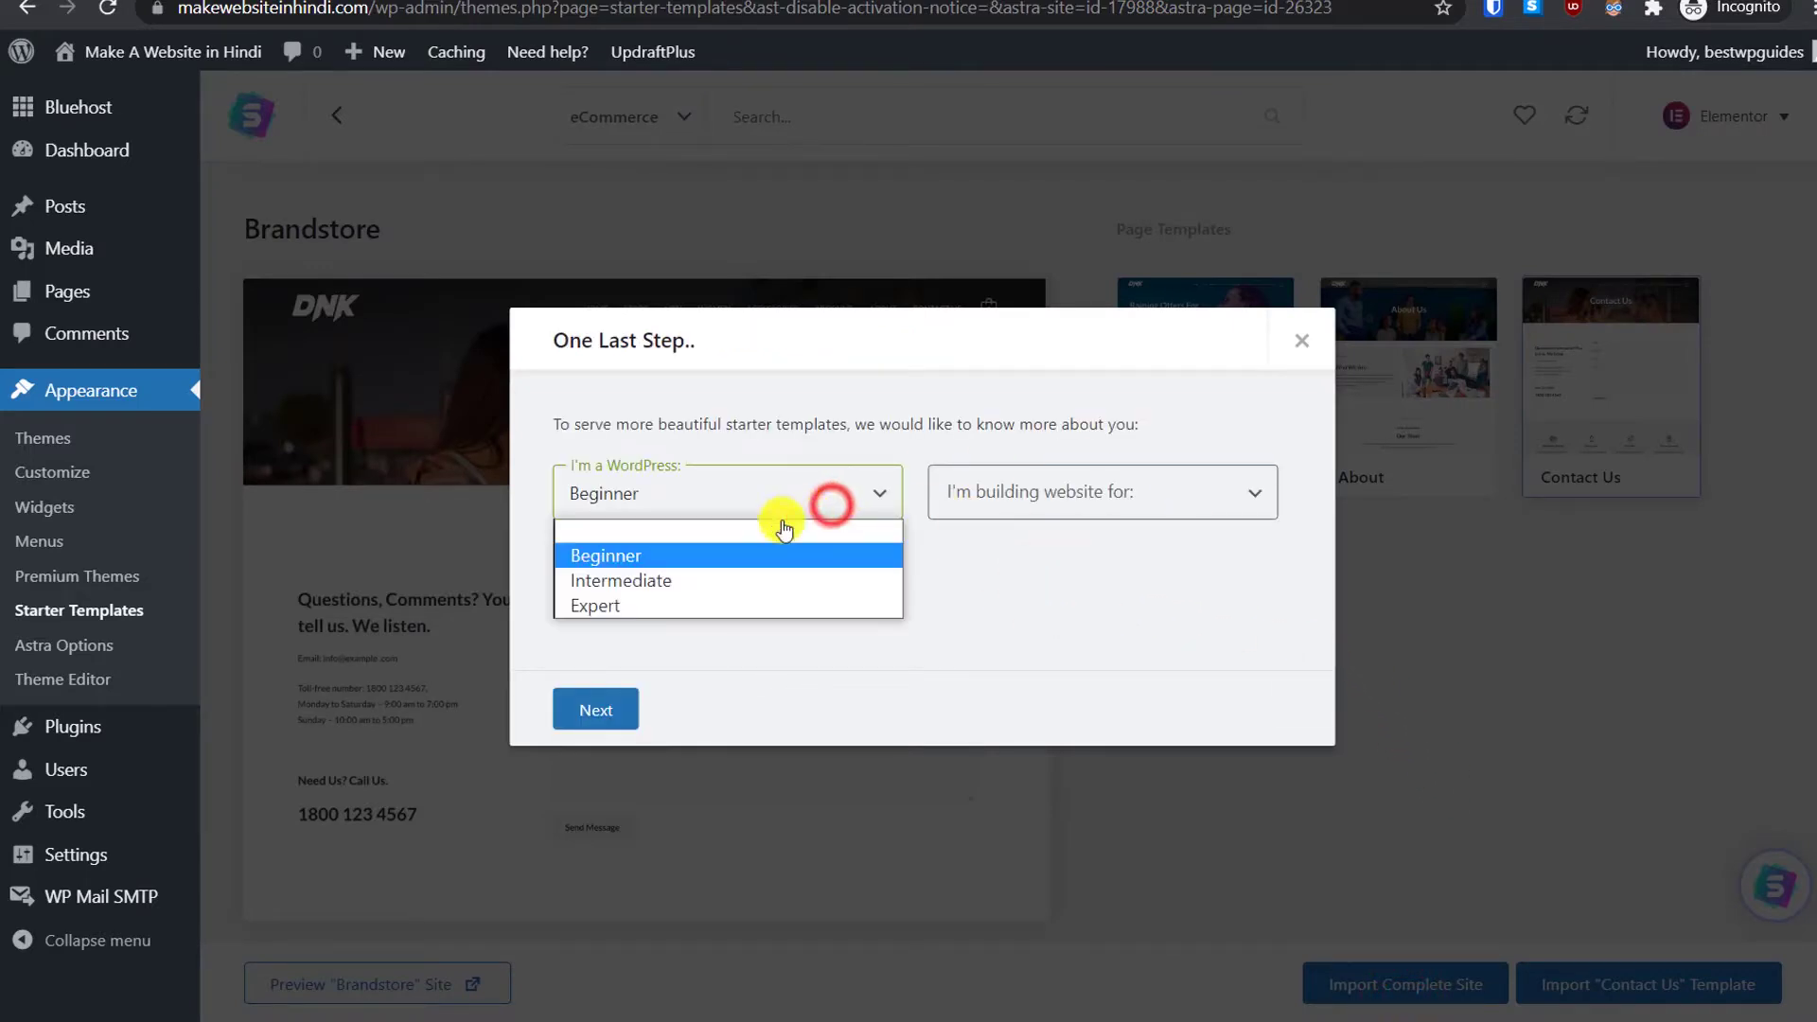
pyautogui.click(1005, 497)
pyautogui.click(1029, 492)
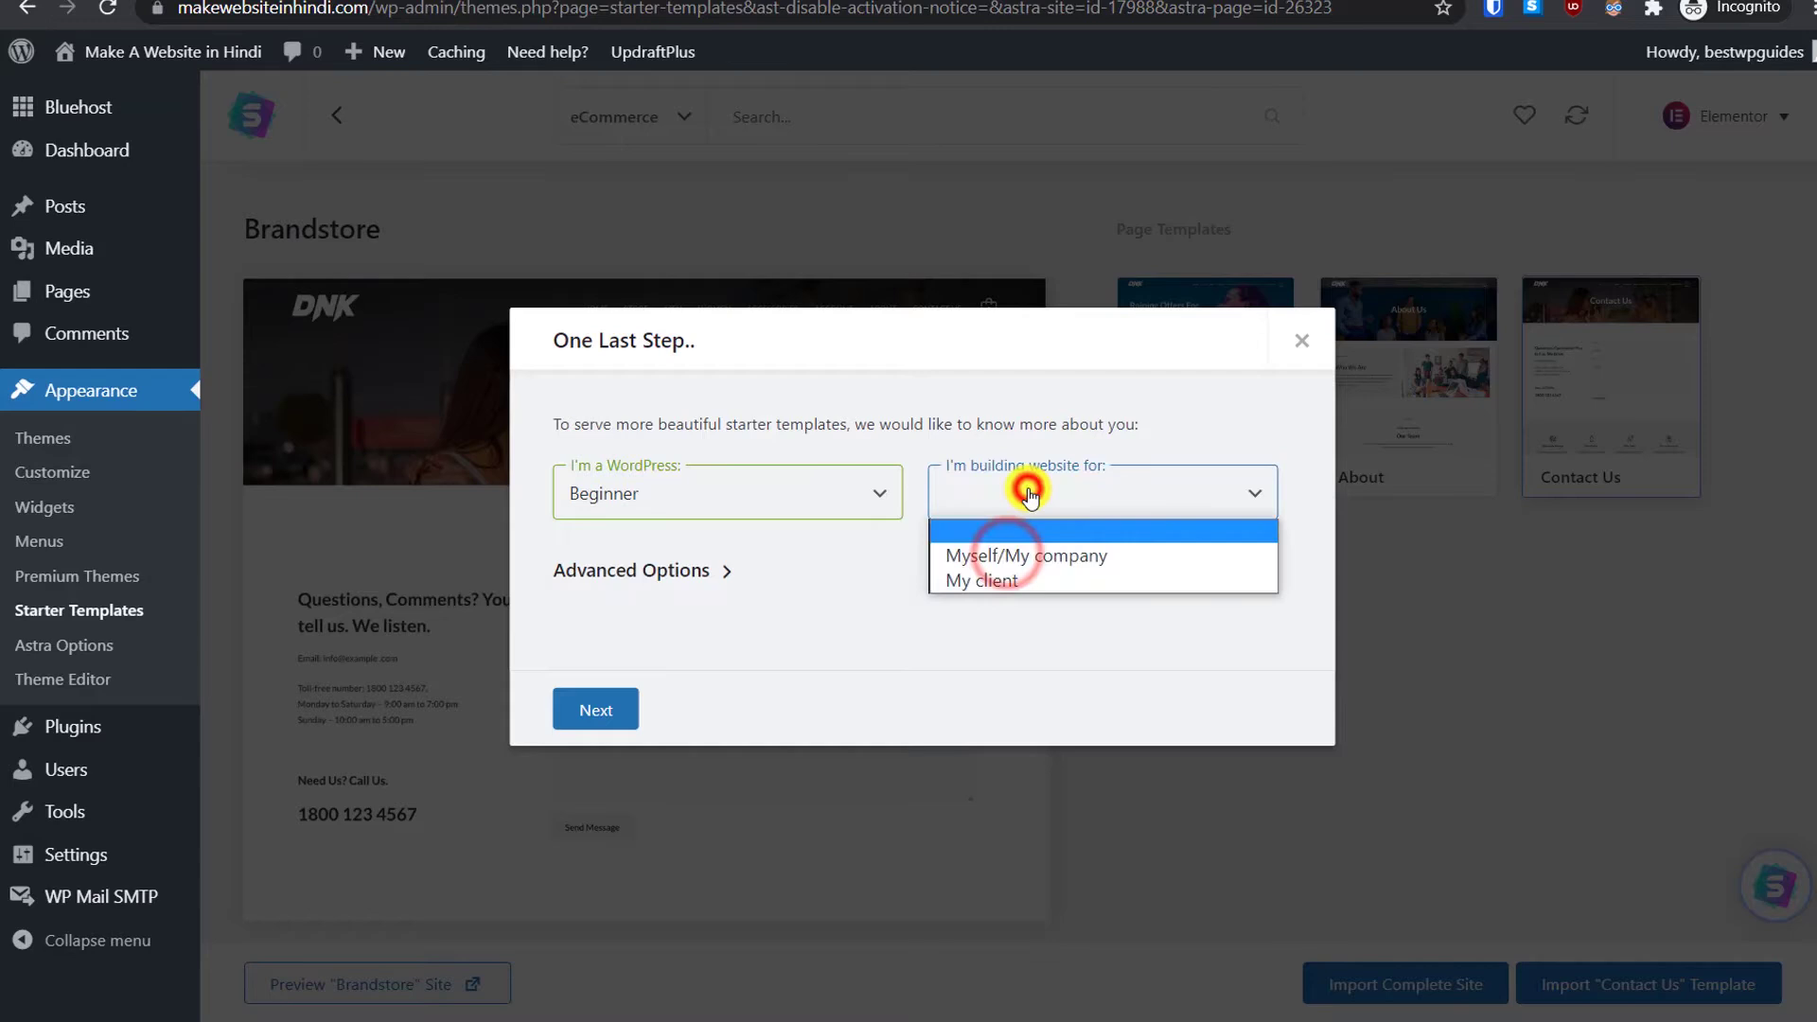
pyautogui.click(1045, 555)
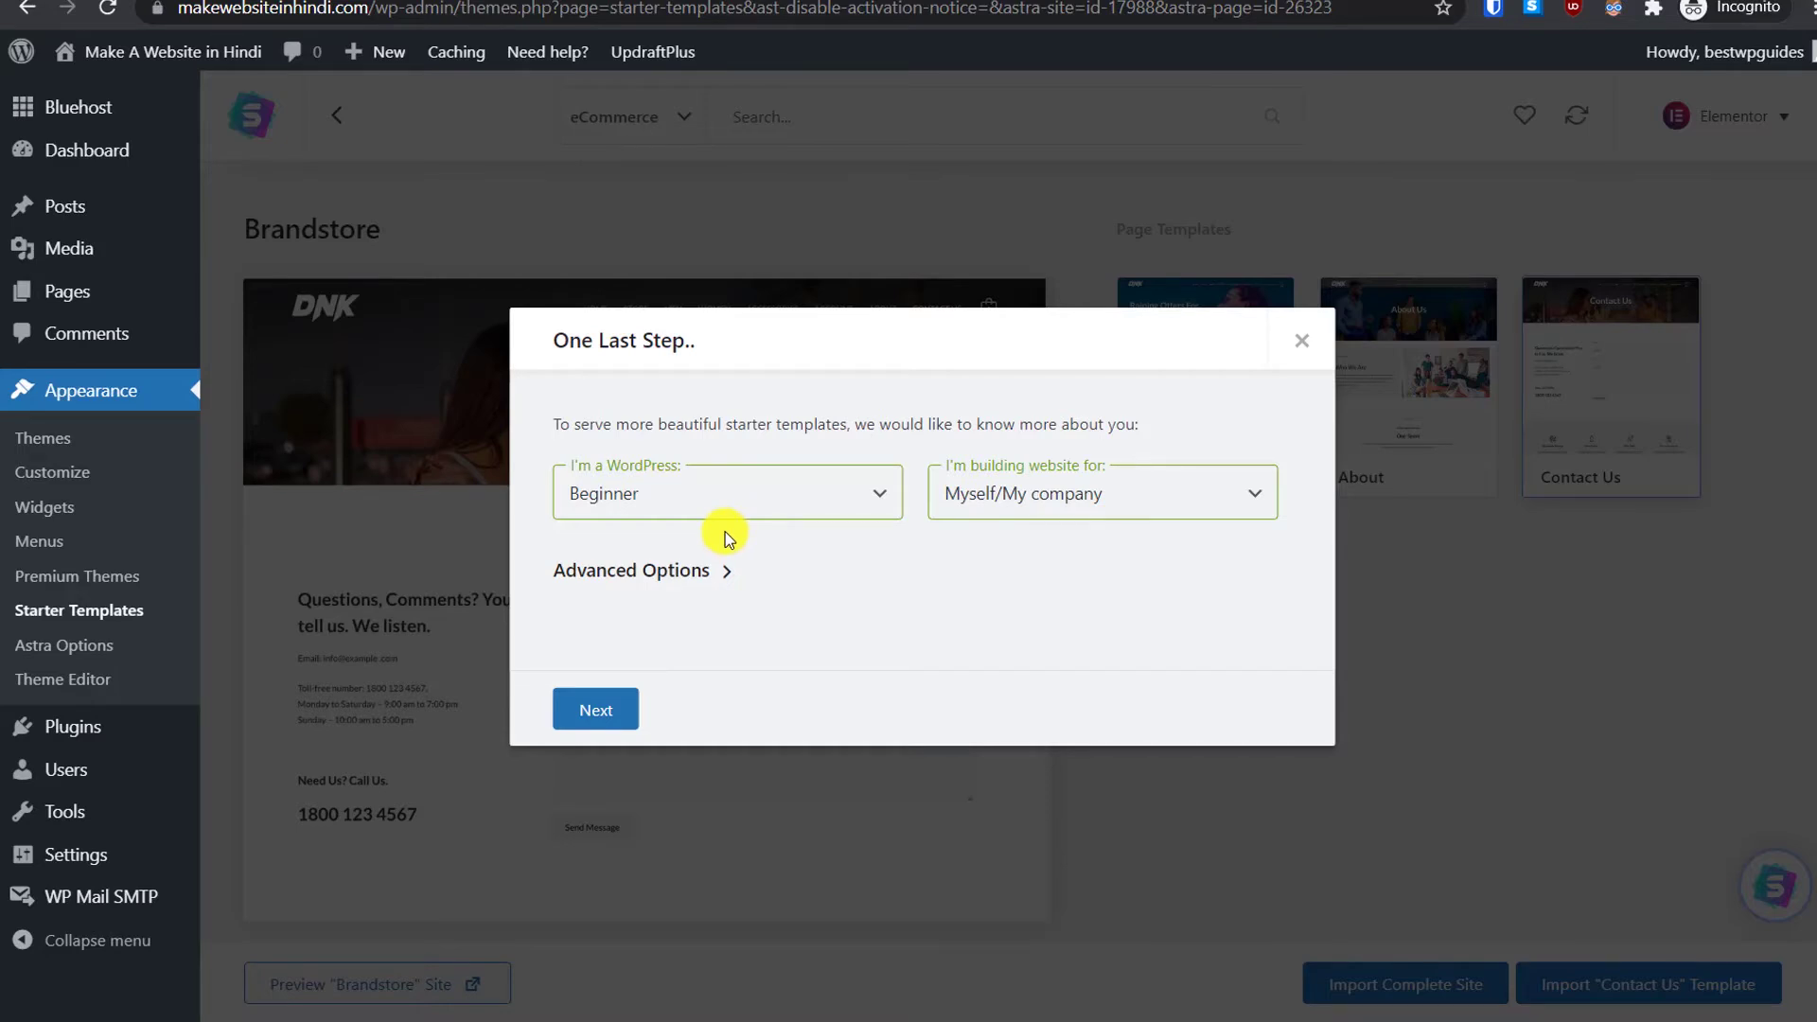
pyautogui.click(620, 710)
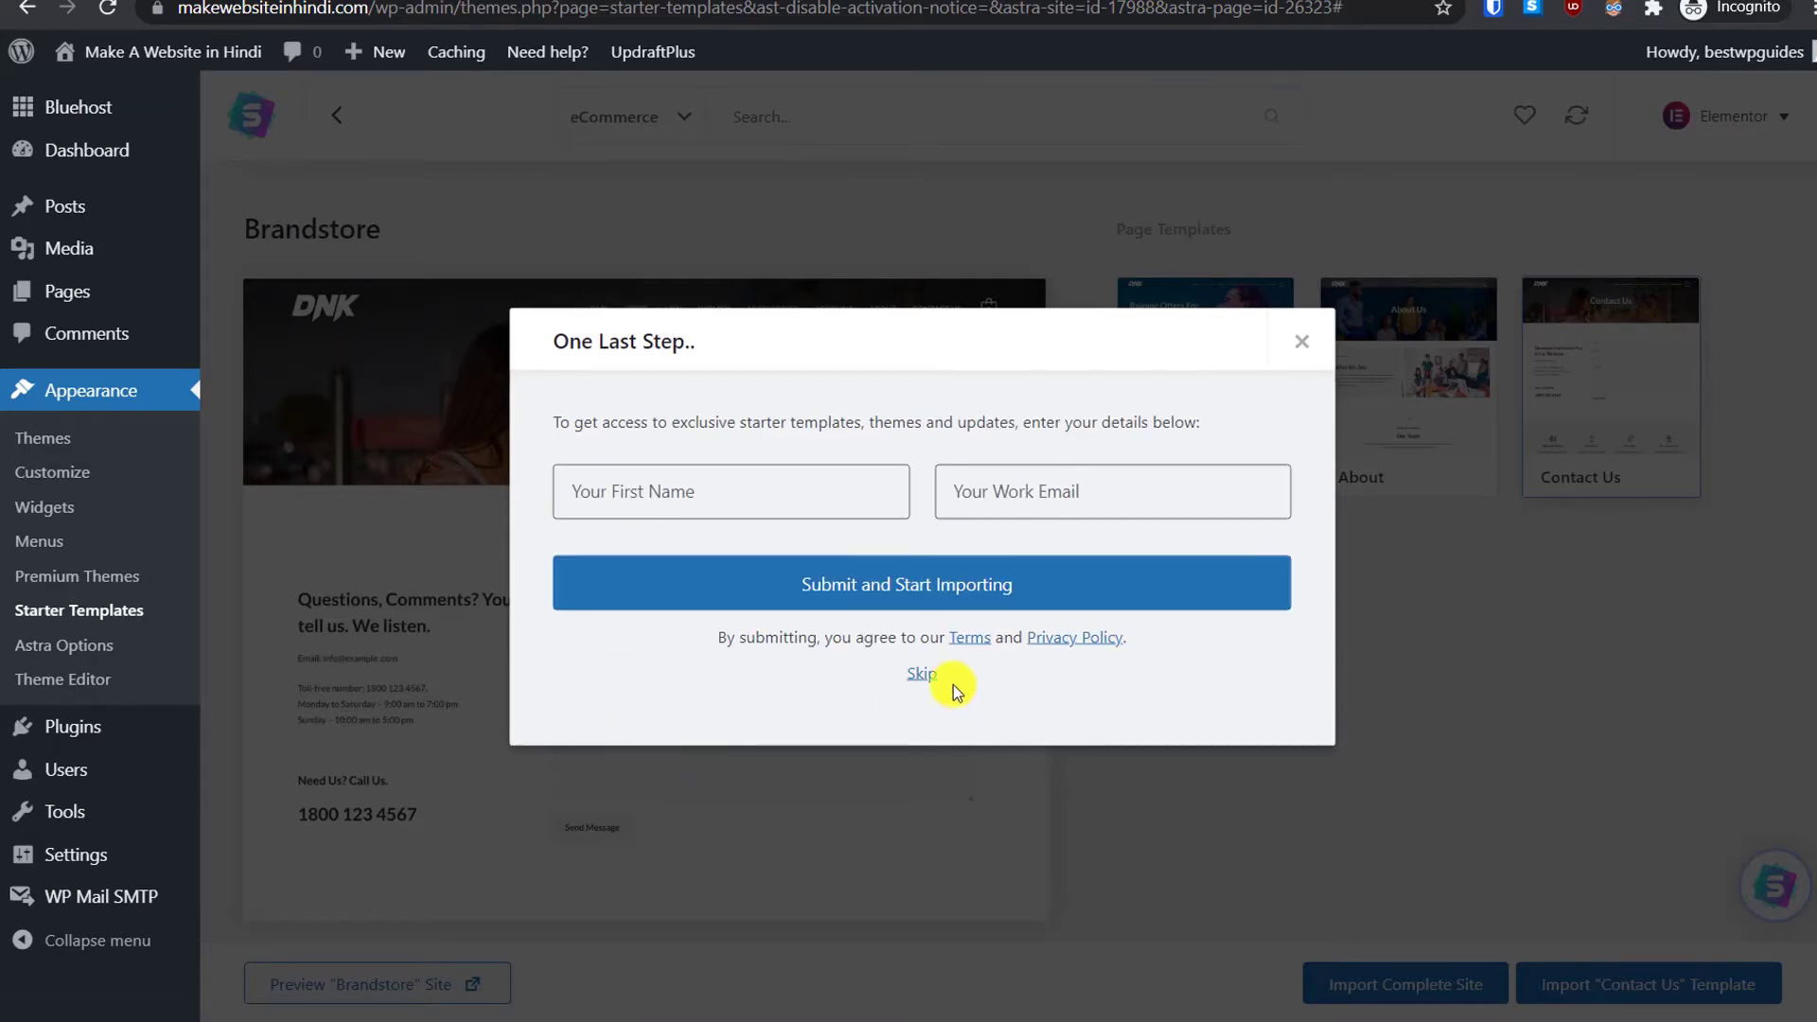
pyautogui.click(927, 681)
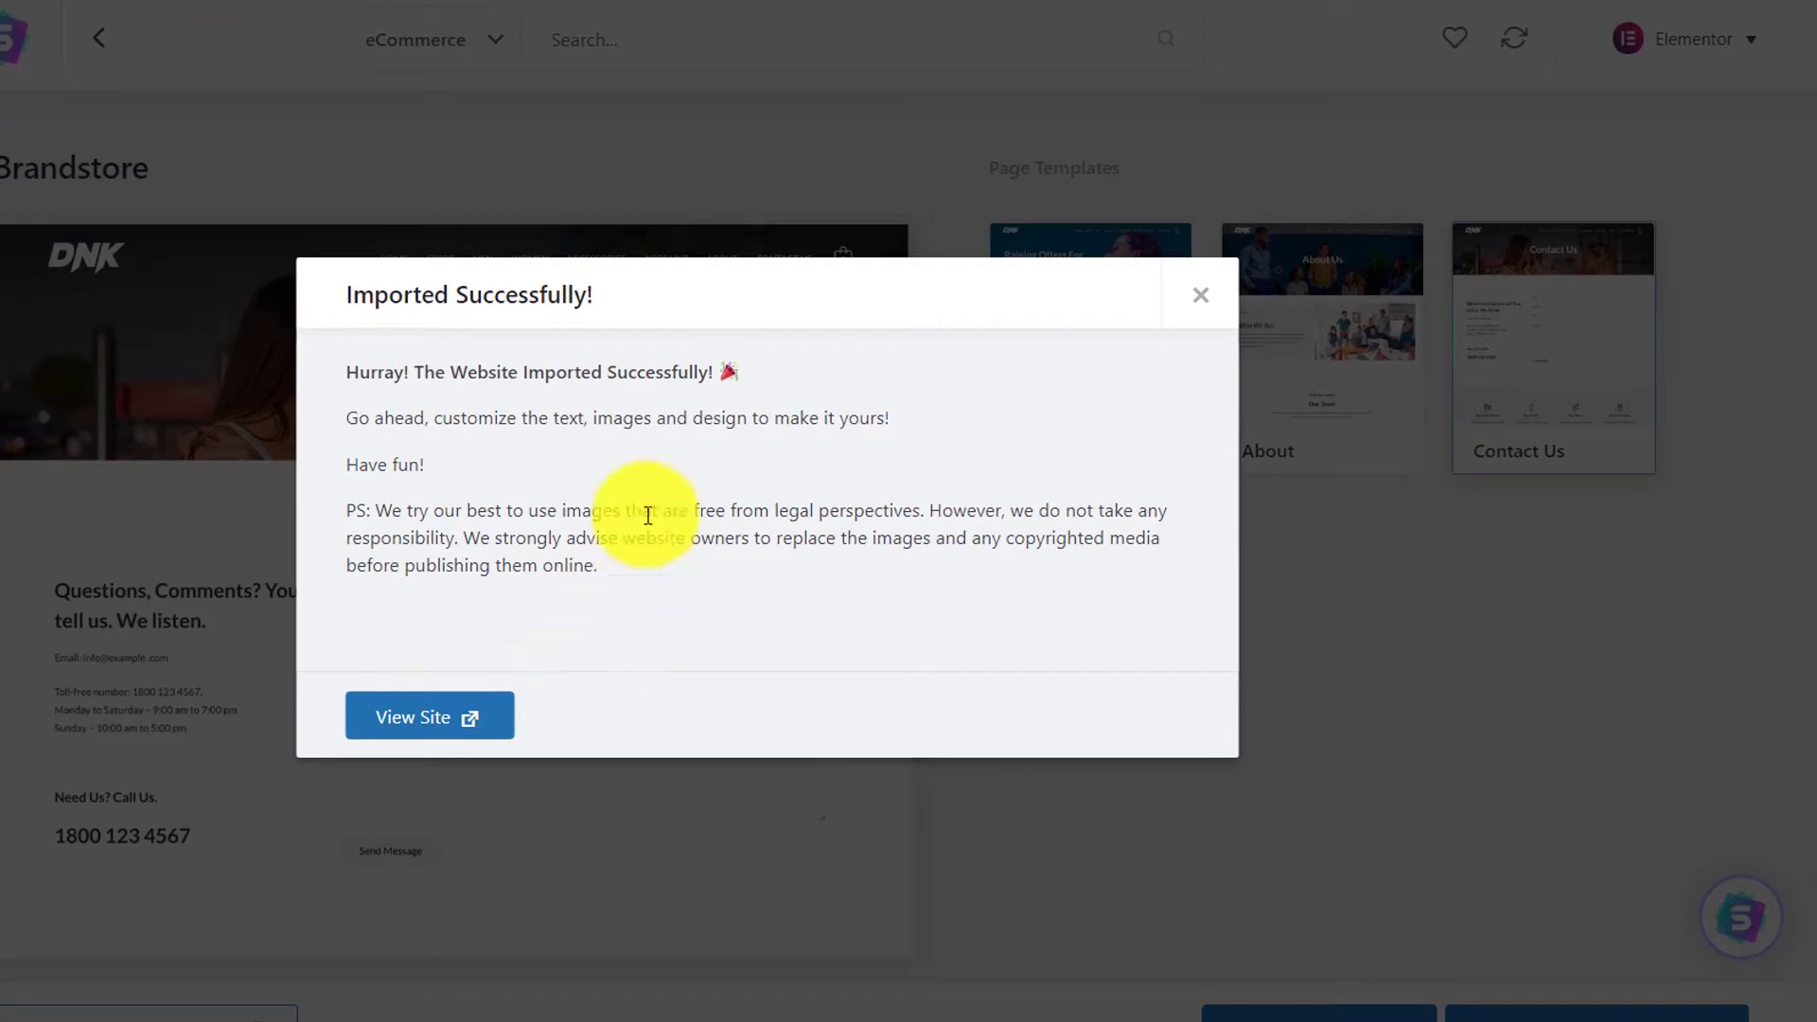
# Step: Open View Site in a new tab and scroll through the imported DNK homepage
pyautogui.rightClick(458, 730)
pyautogui.click(501, 738)
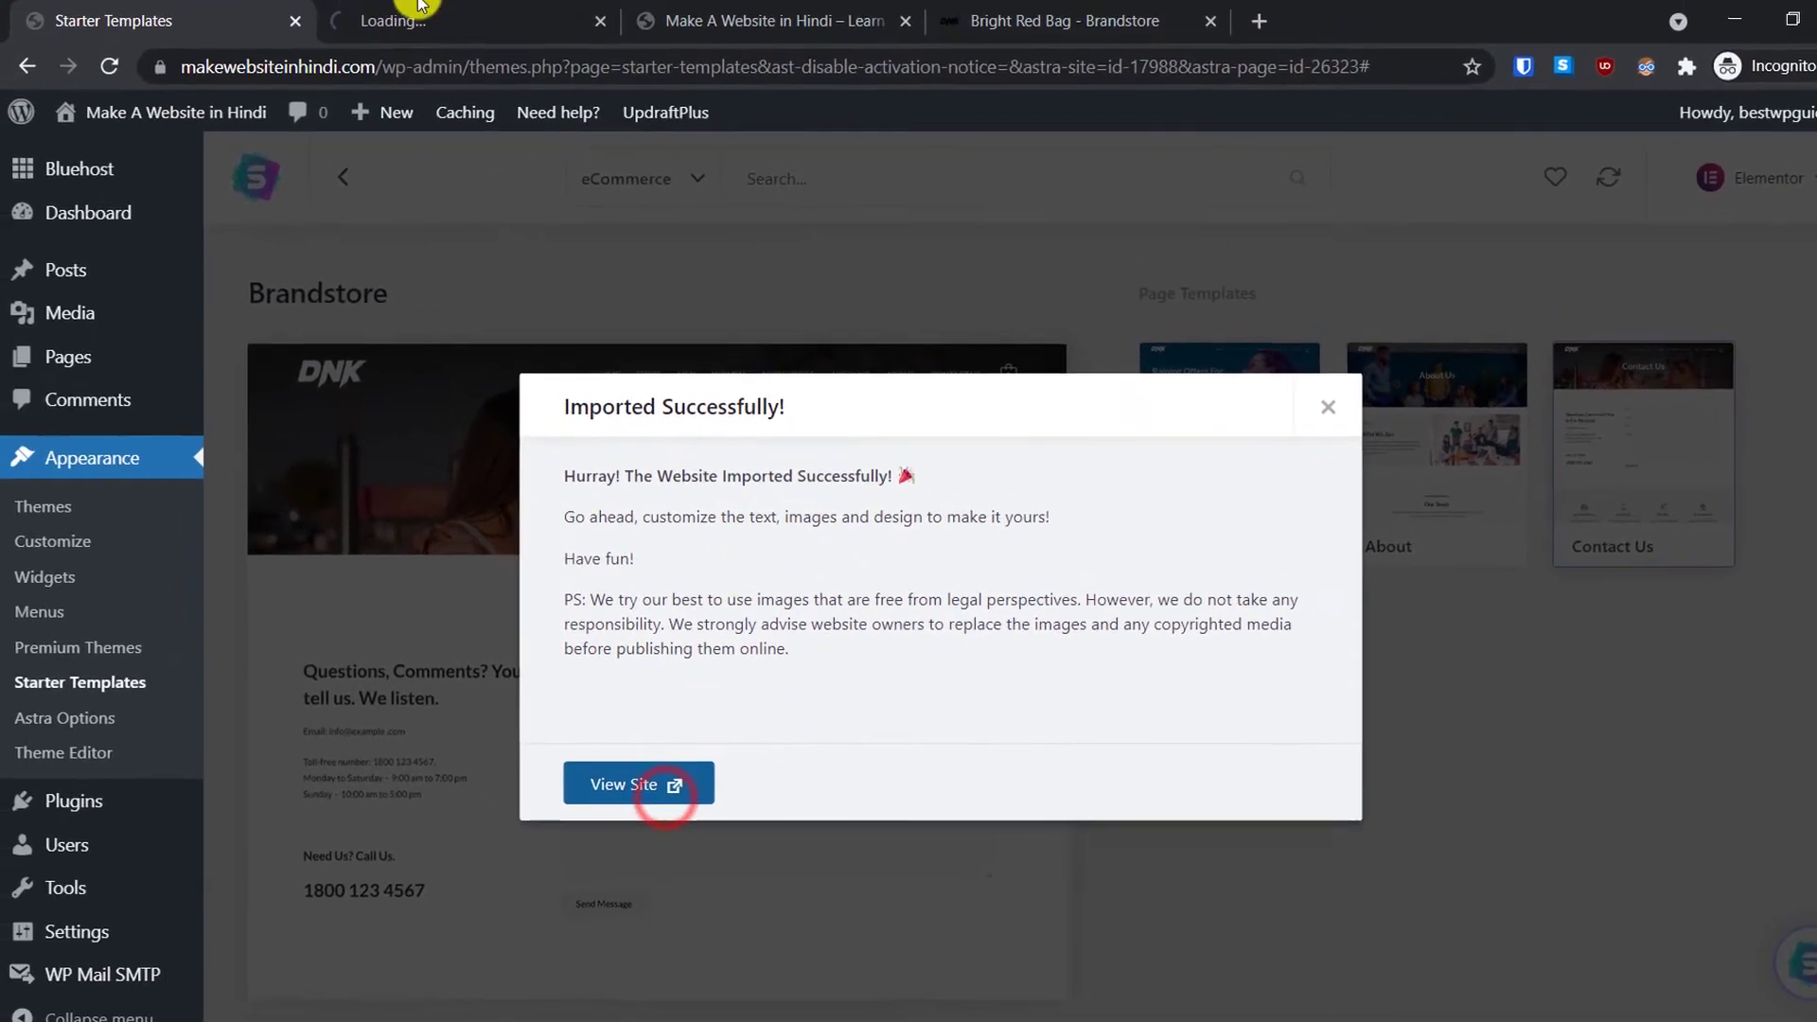
pyautogui.click(402, 7)
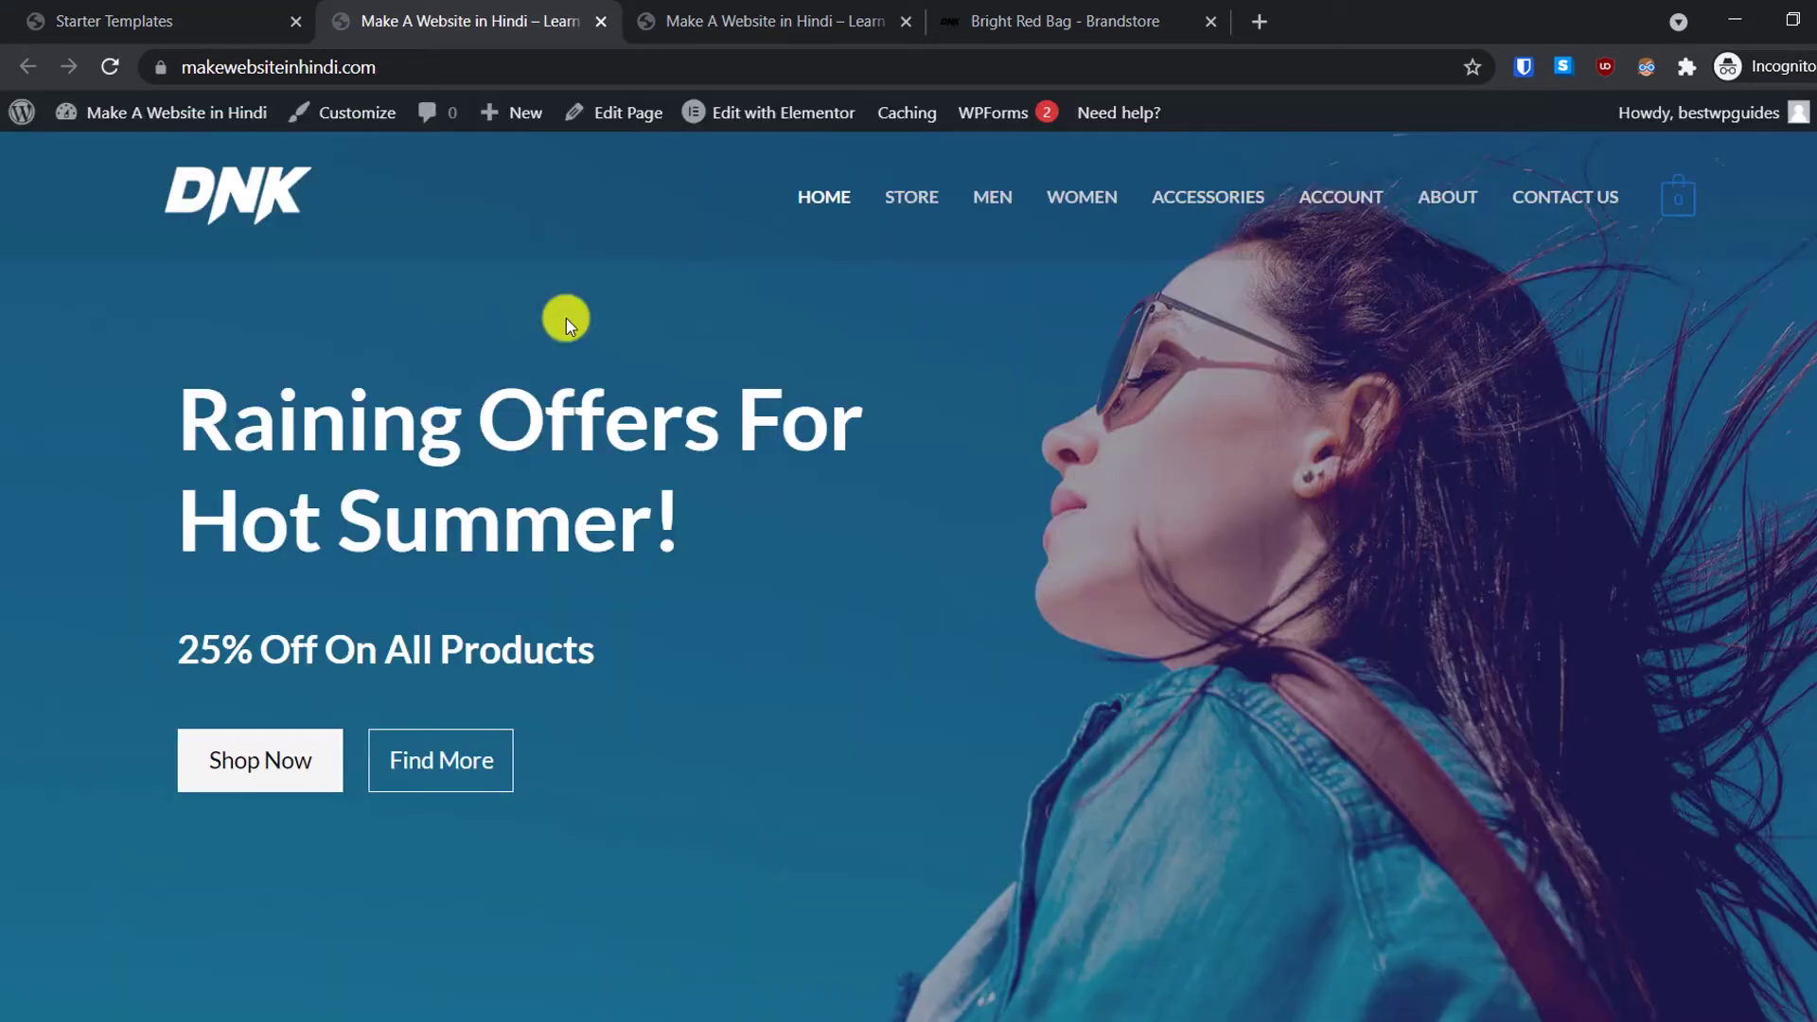
pyautogui.scroll(-3, 566, 318)
pyautogui.scroll(-15, 566, 317)
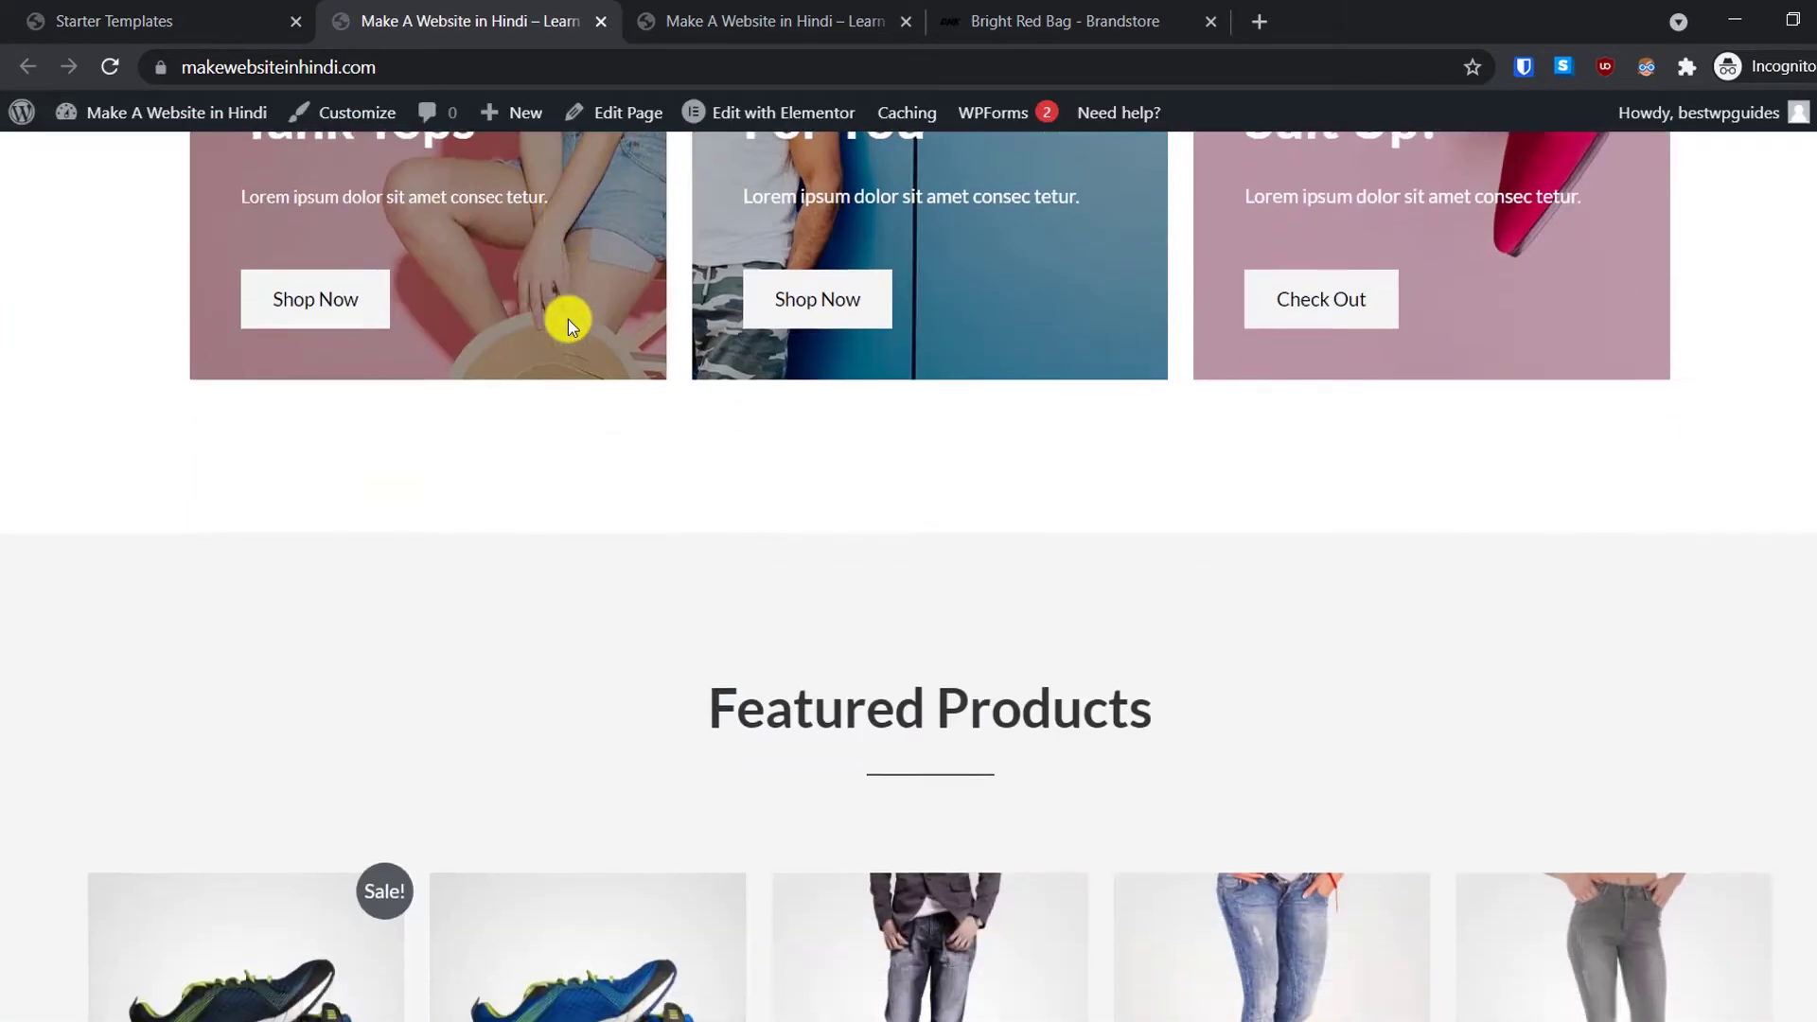
pyautogui.scroll(-10, 568, 324)
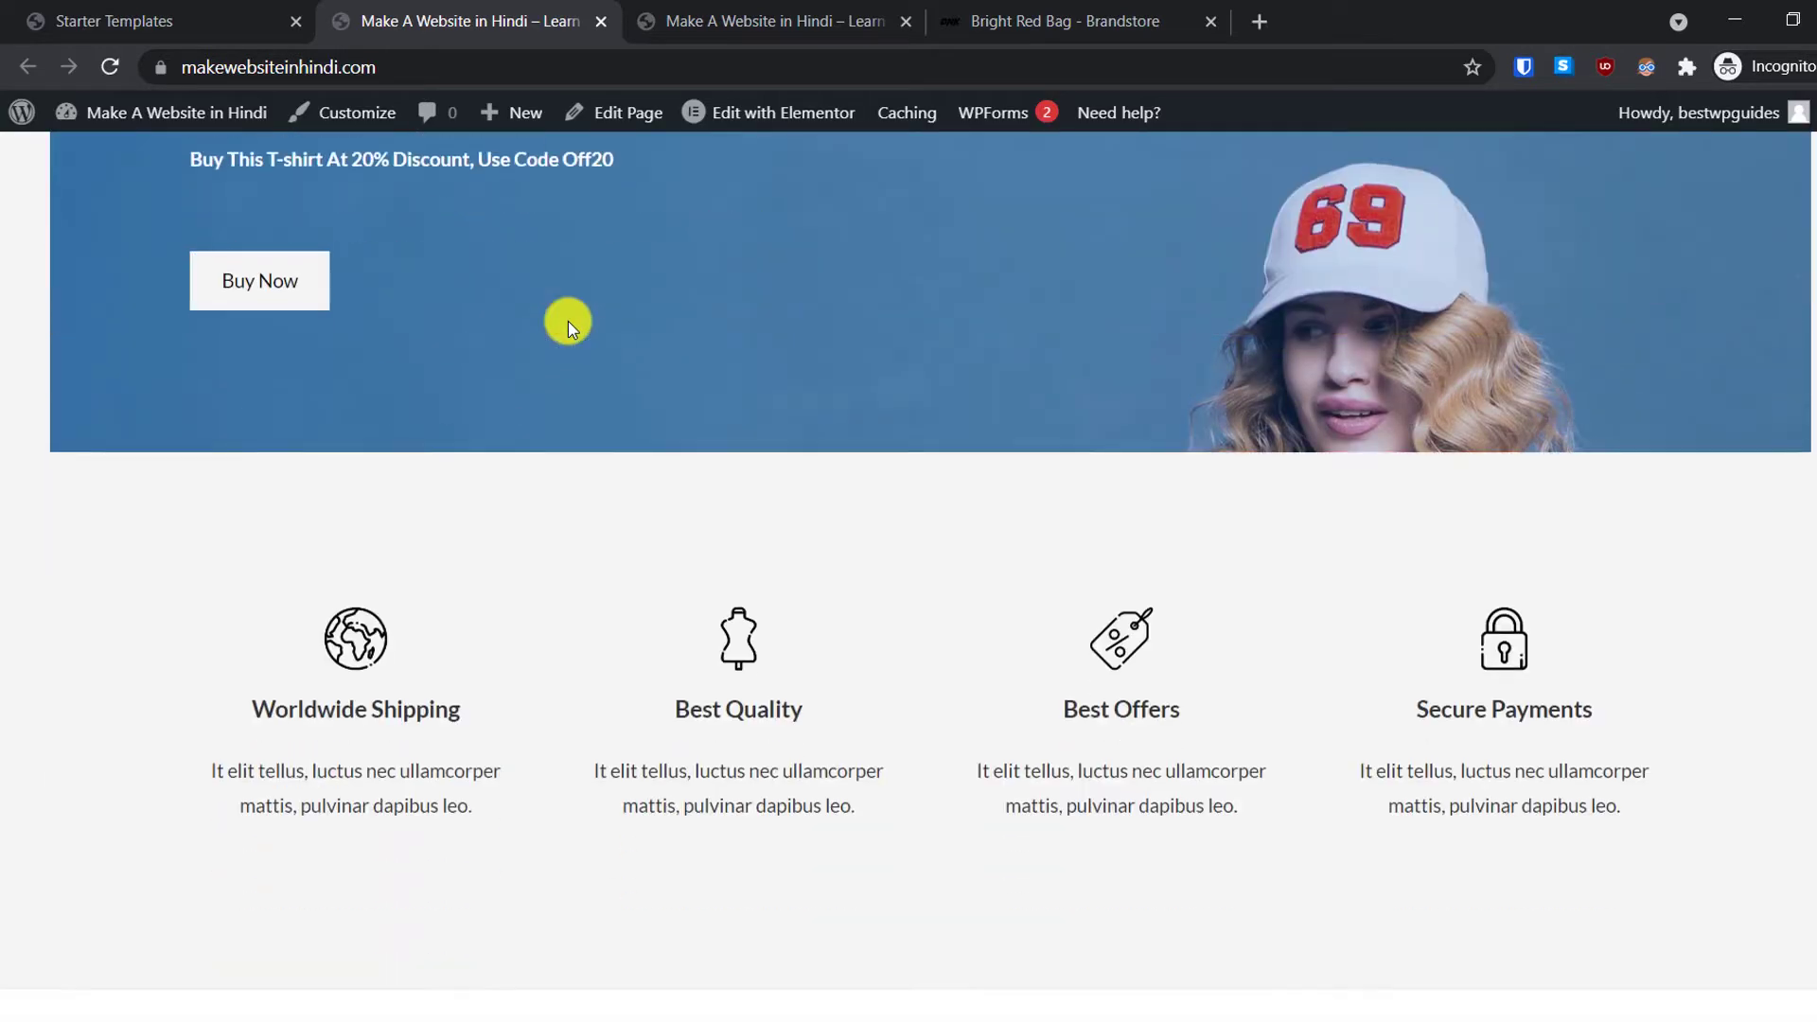
# Step: Compare against the old 'Hello world!' tab, then scroll the DNK storefront again
pyautogui.click(747, 19)
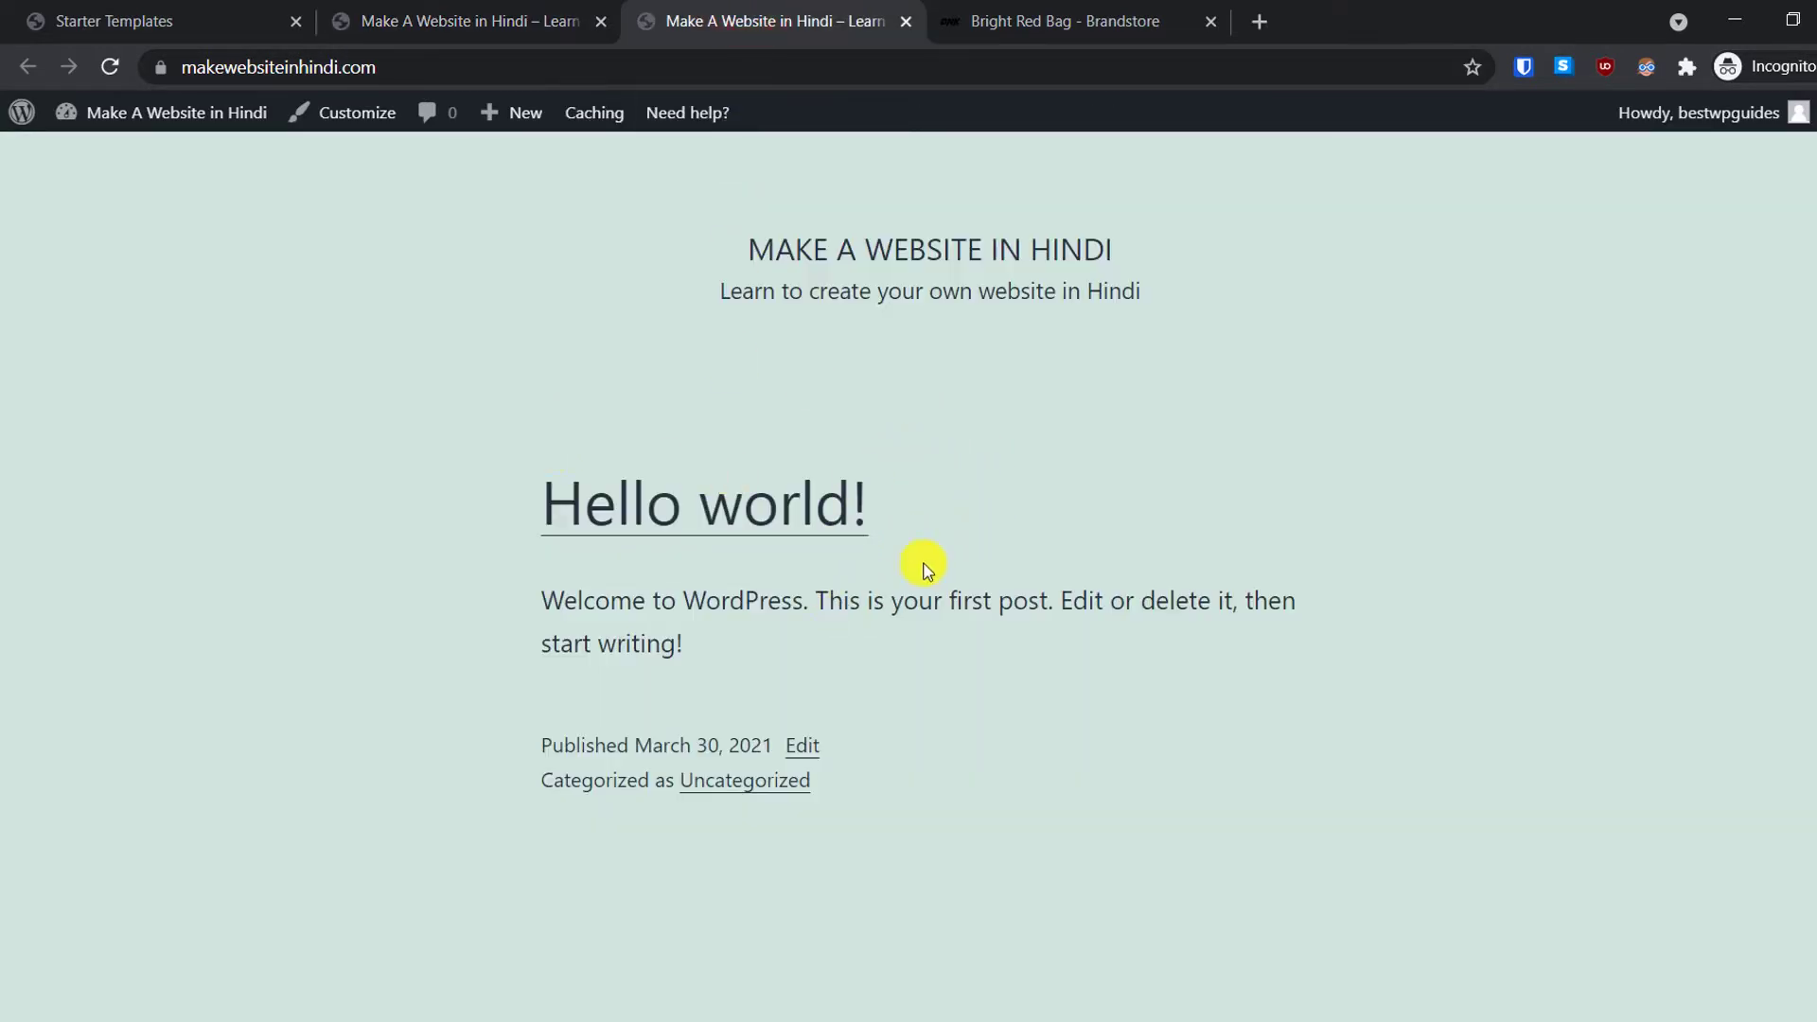
pyautogui.click(511, 17)
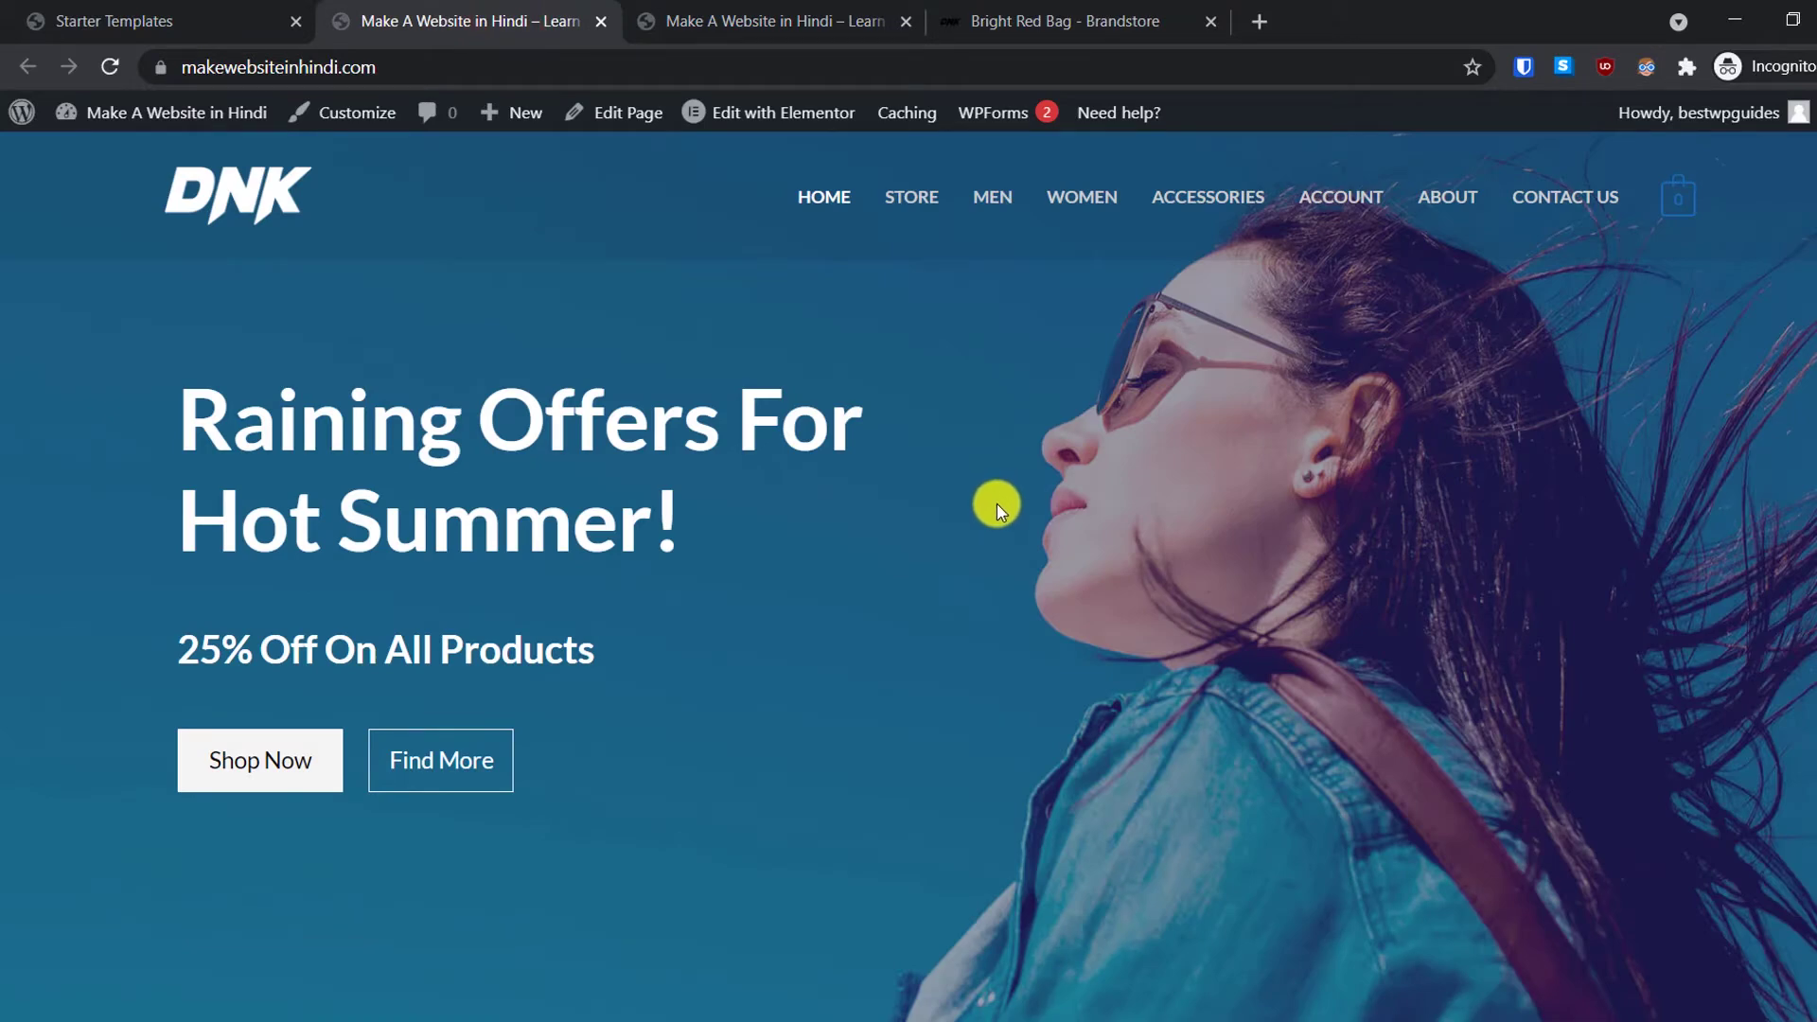
pyautogui.scroll(-10, 996, 503)
pyautogui.scroll(-5, 997, 504)
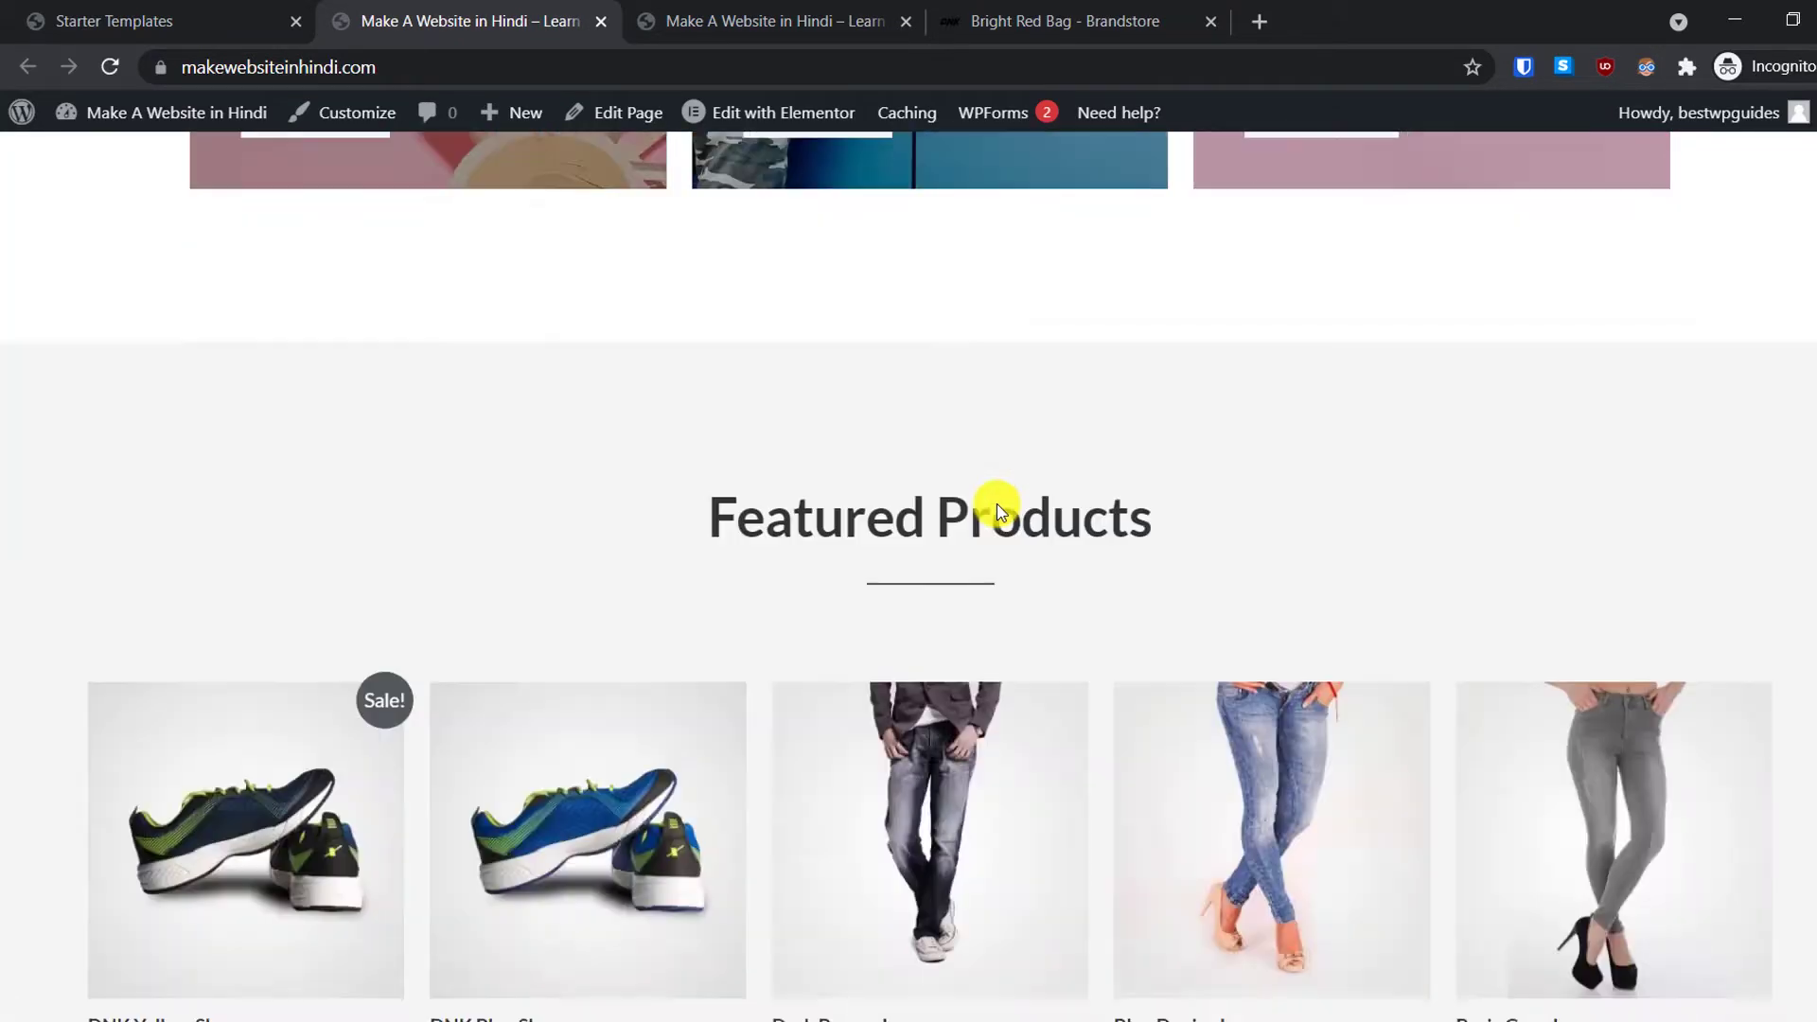
pyautogui.scroll(15, 1083, 638)
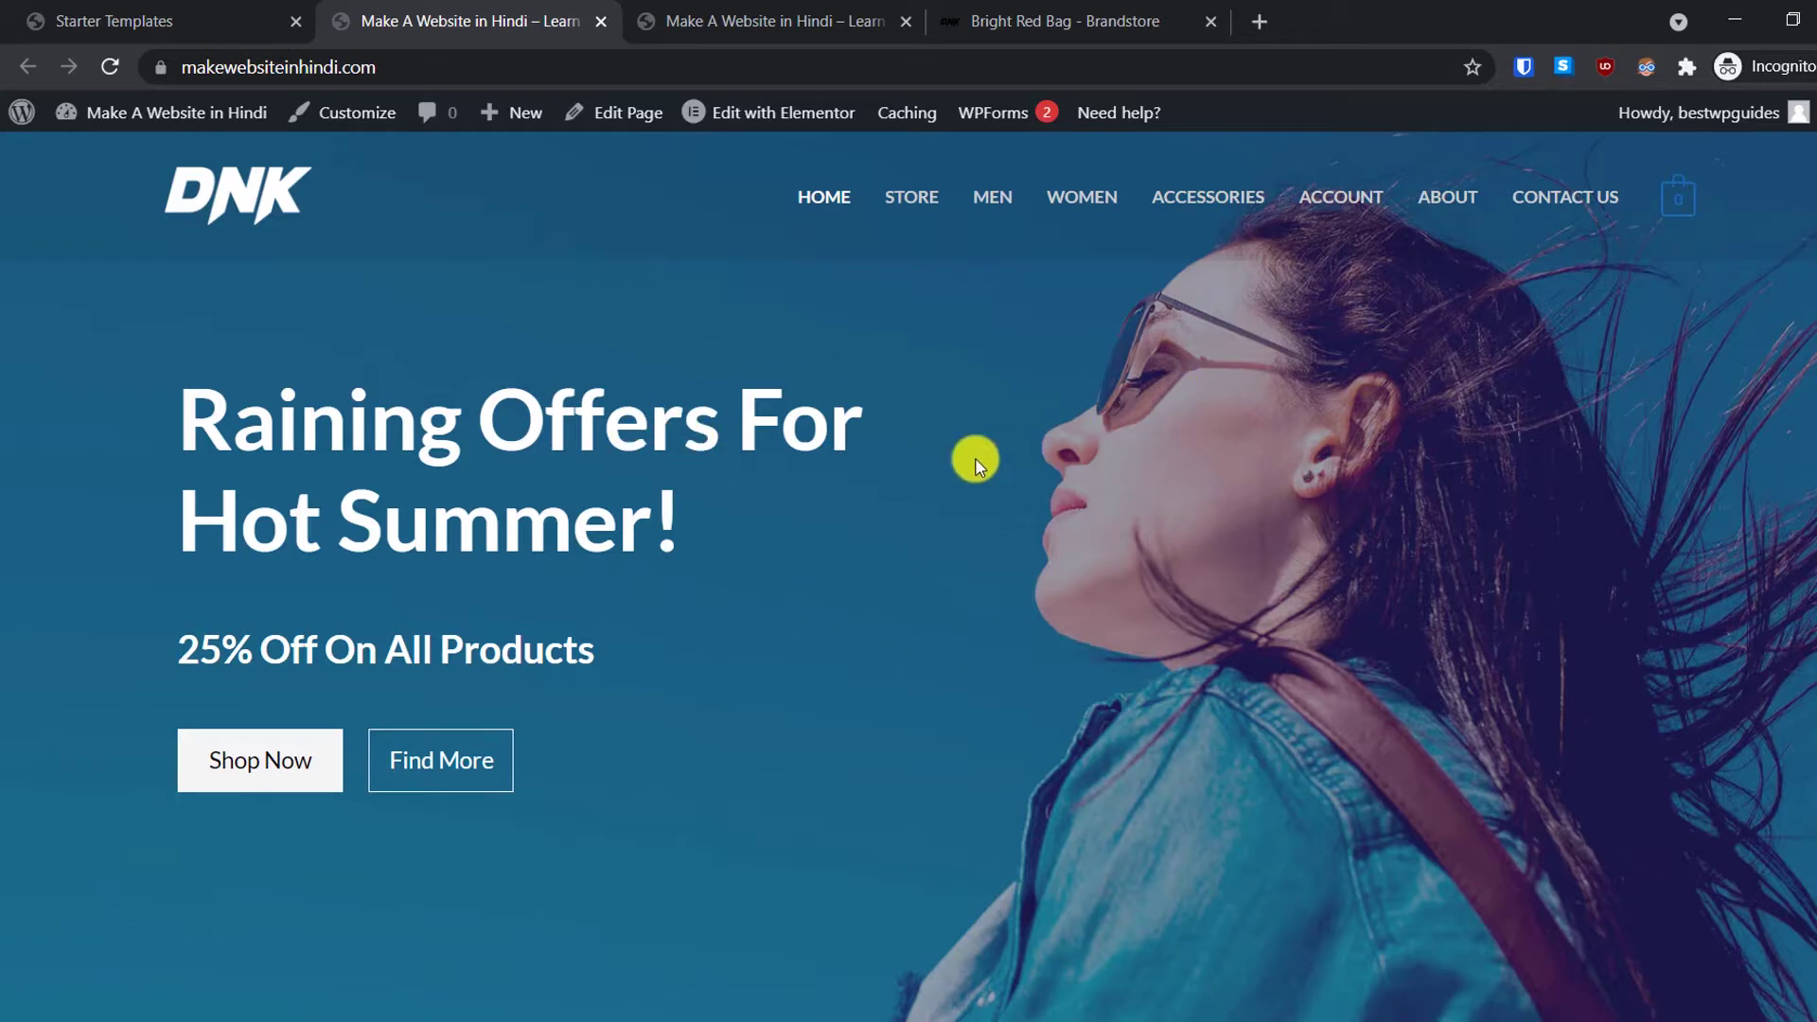
pyautogui.scroll(-3, 1298, 464)
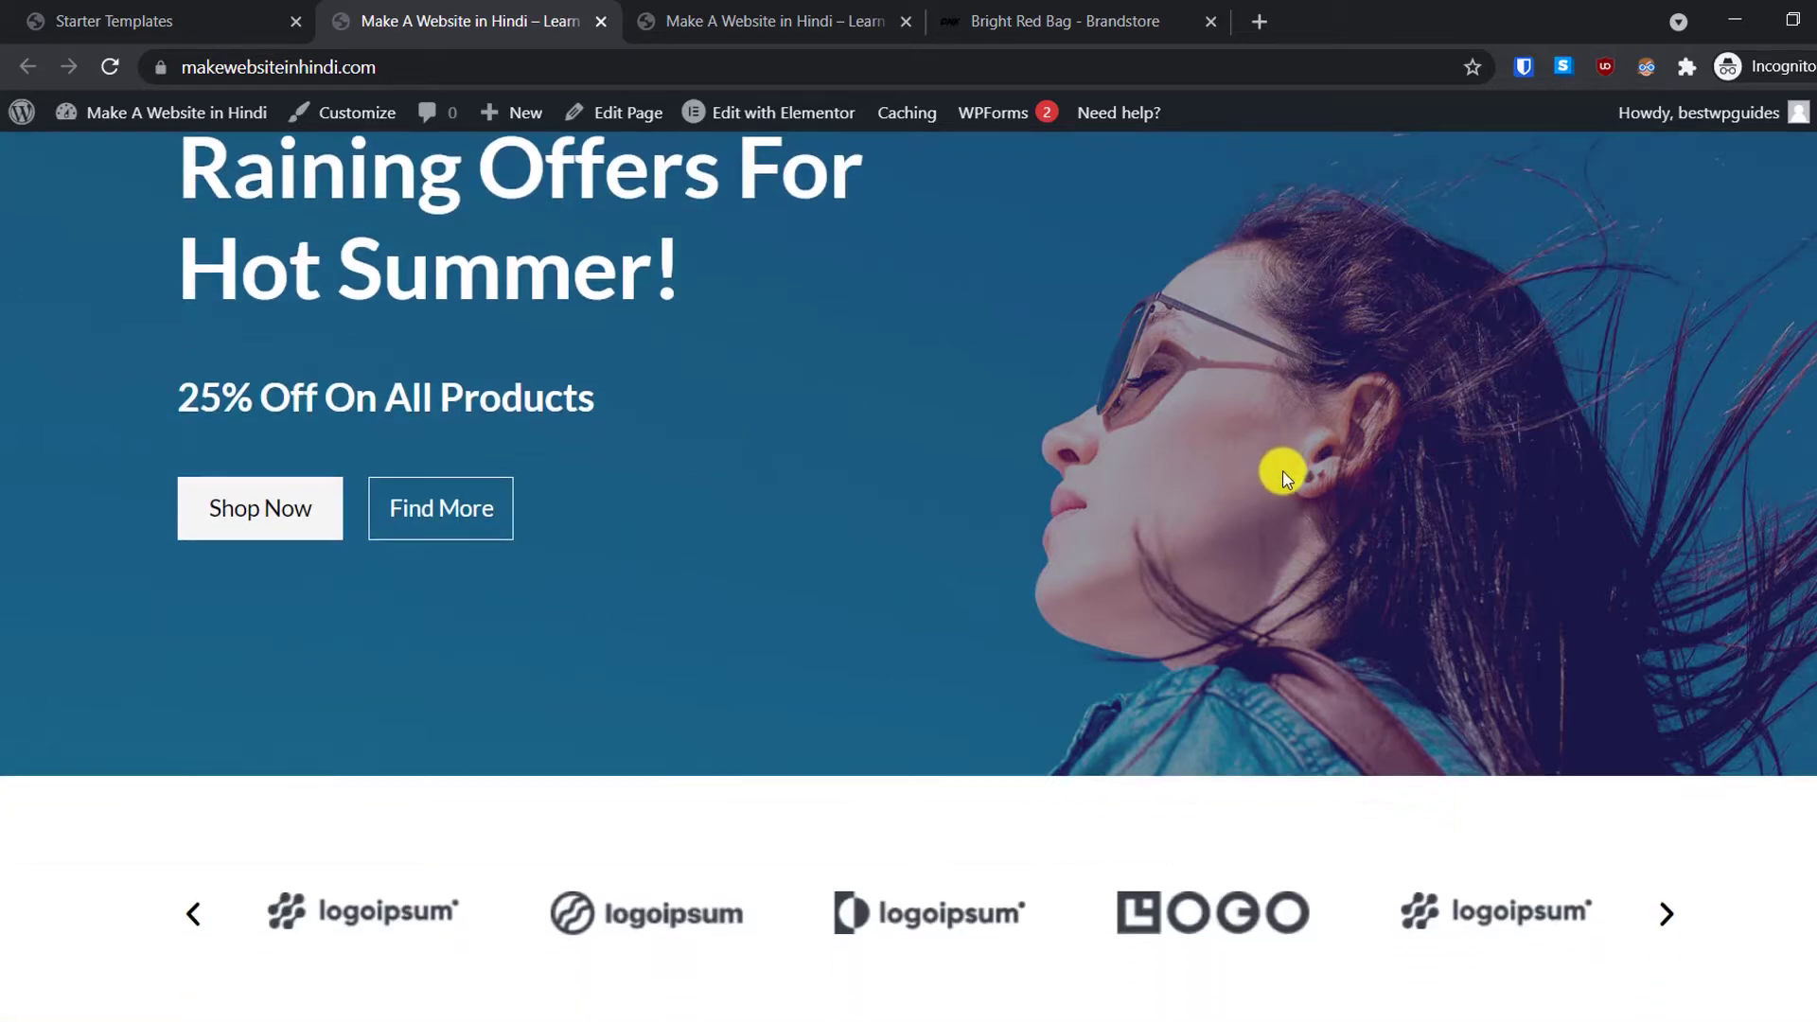
pyautogui.scroll(3, 1281, 470)
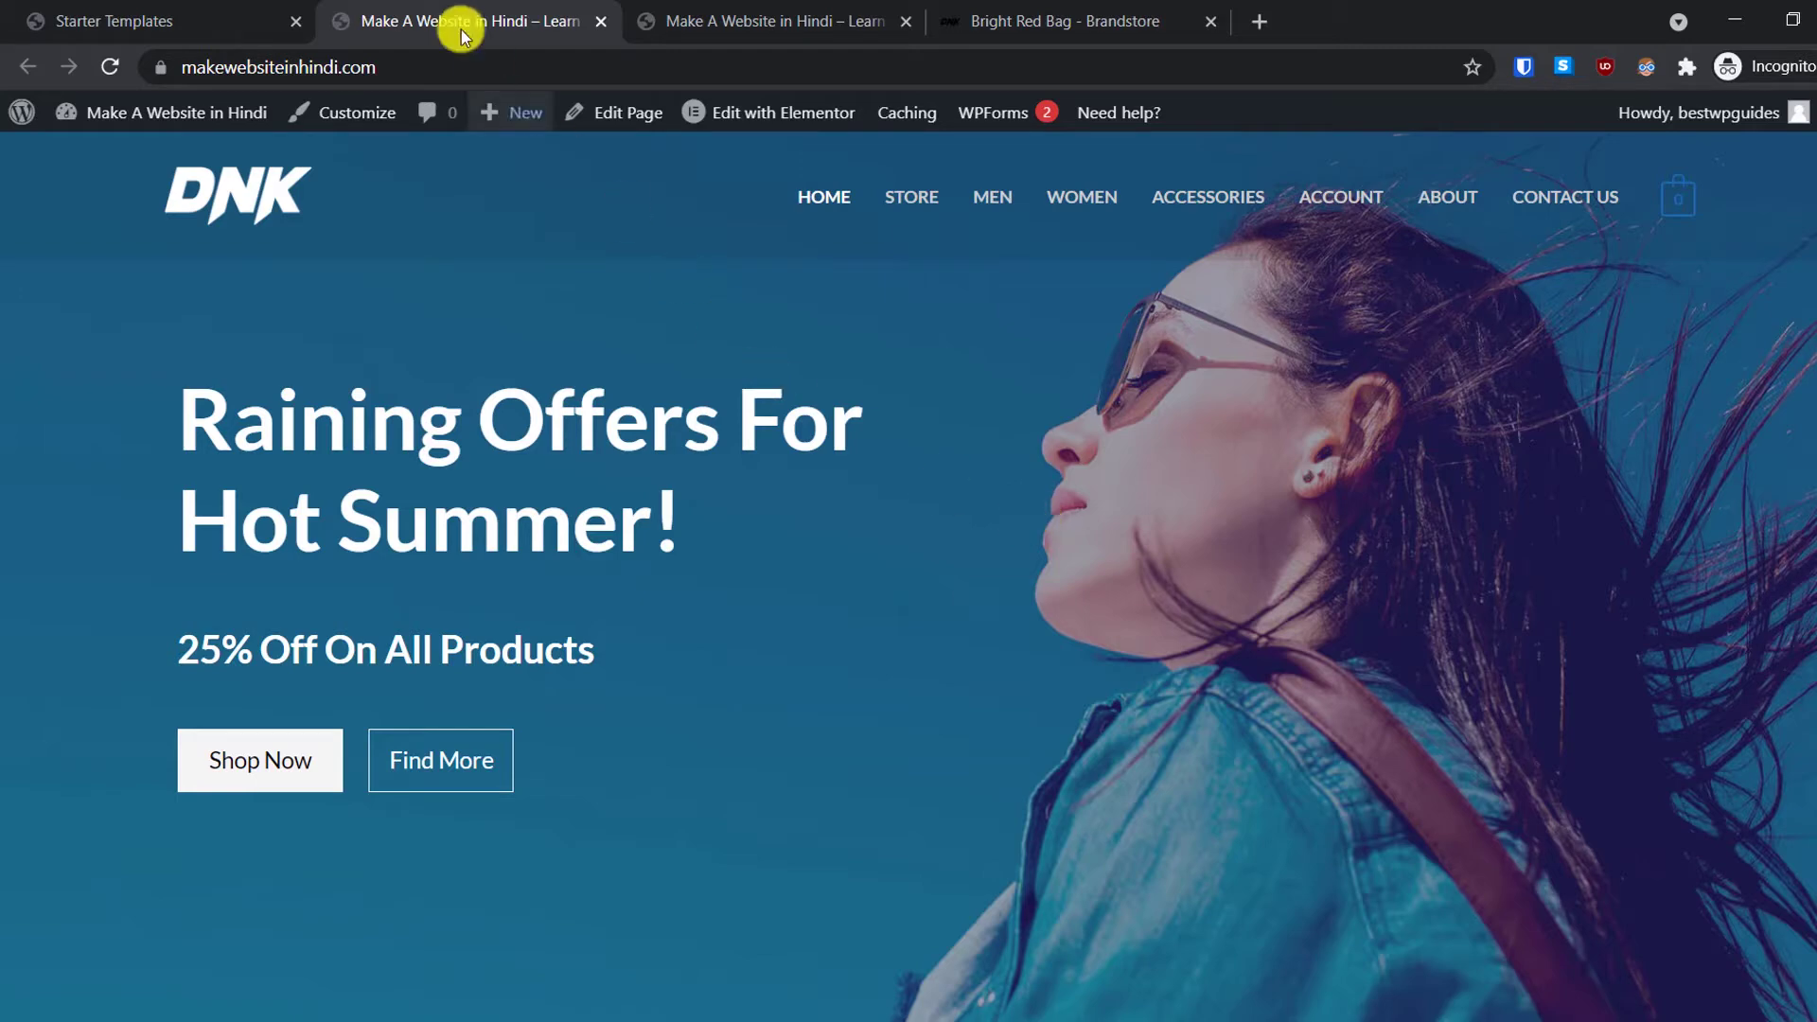
# Step: Close the import success dialog, go to Dashboard Home, then open WooCommerce Settings
pyautogui.click(194, 23)
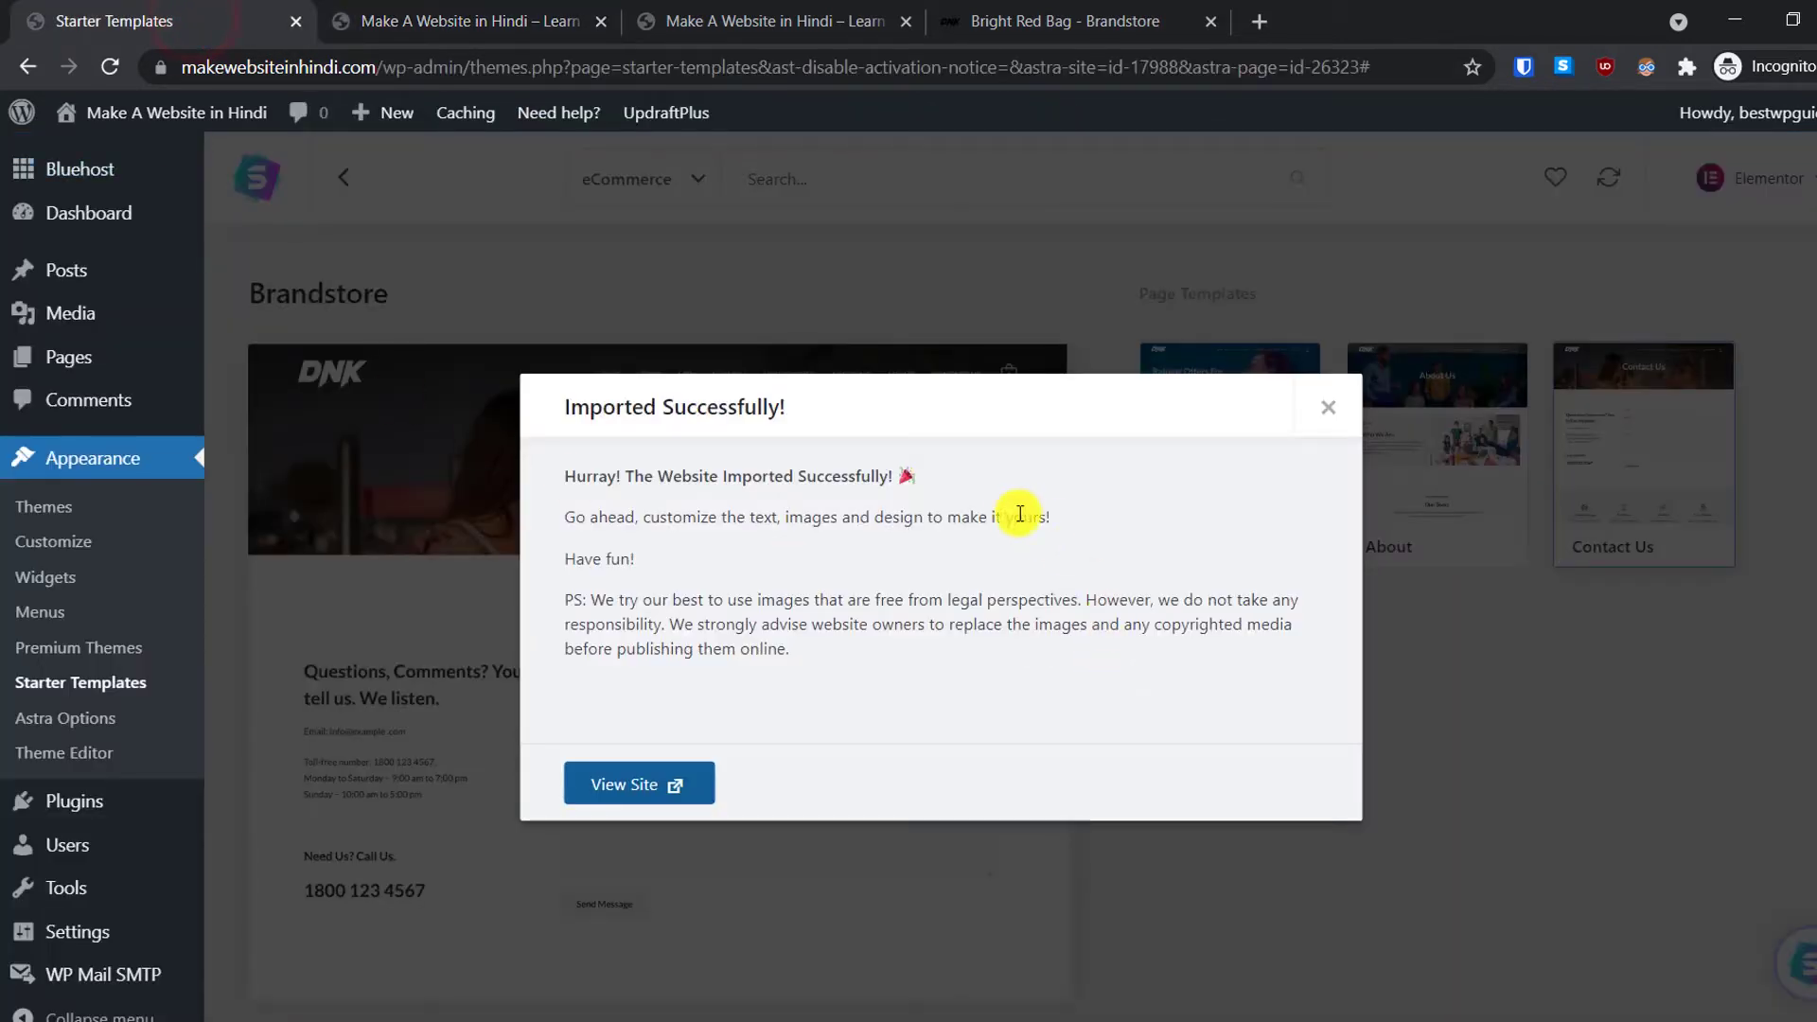
pyautogui.click(1326, 408)
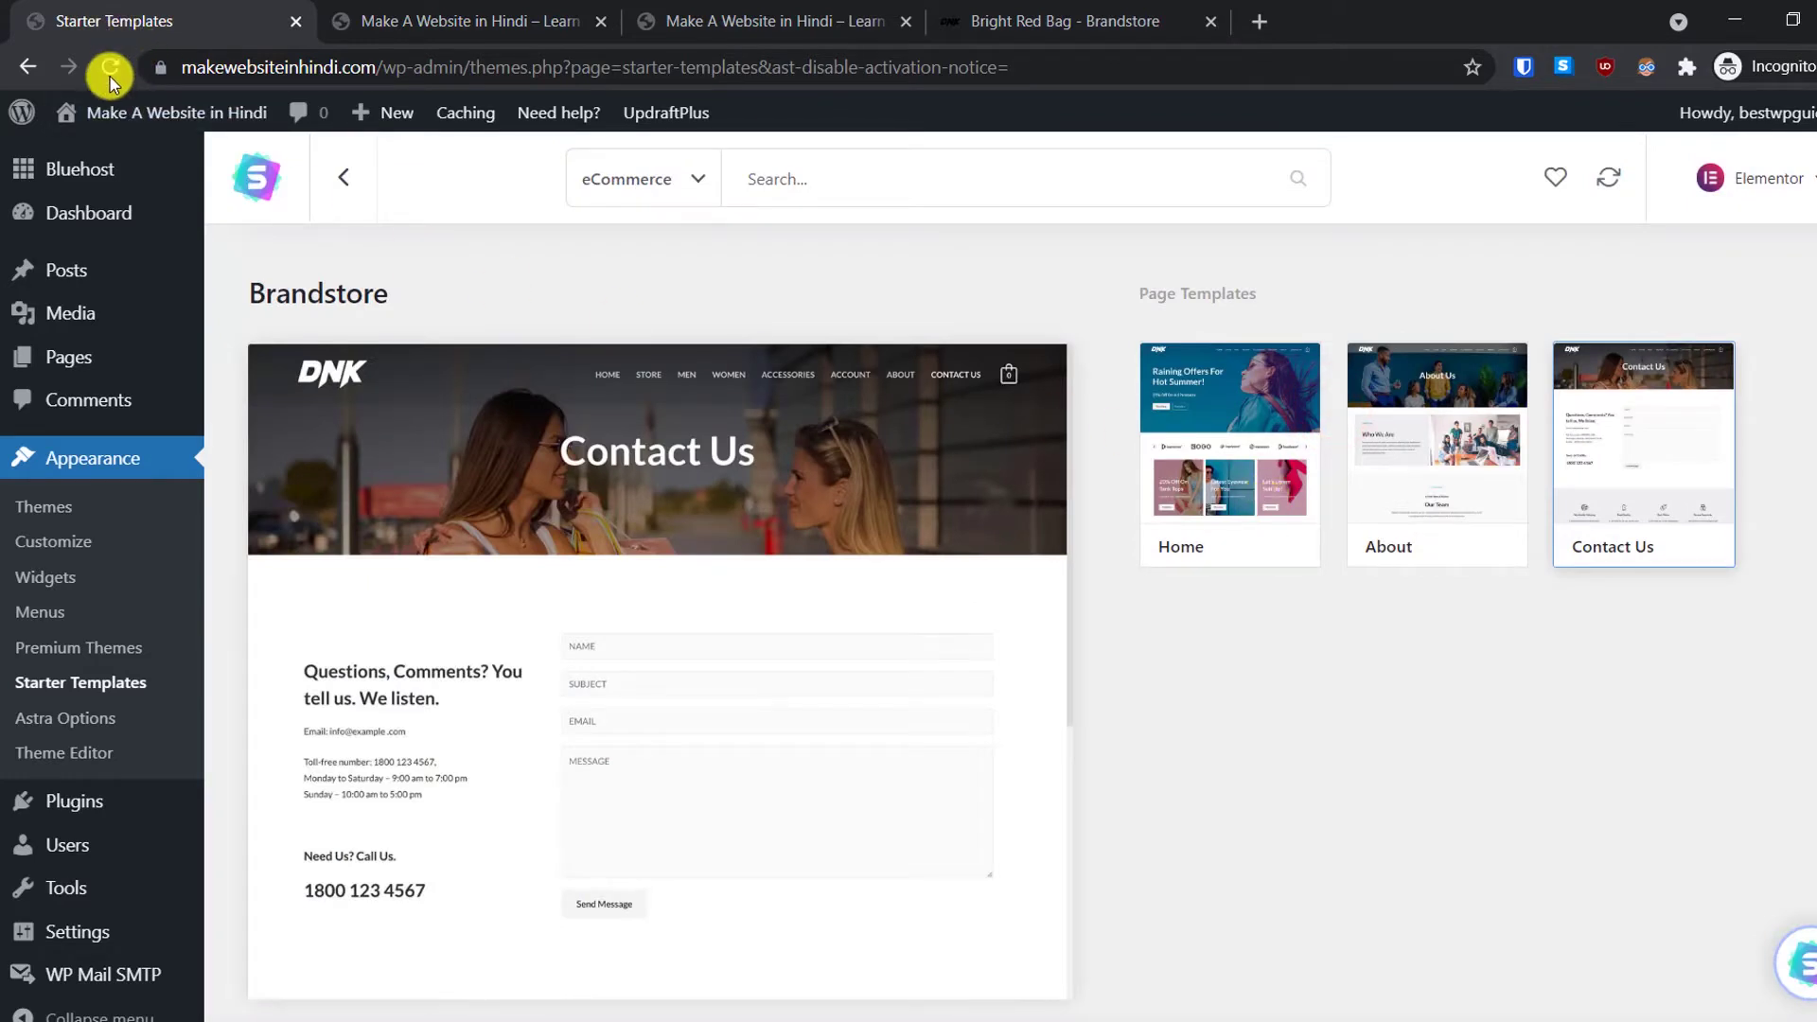
pyautogui.moveTo(91, 237)
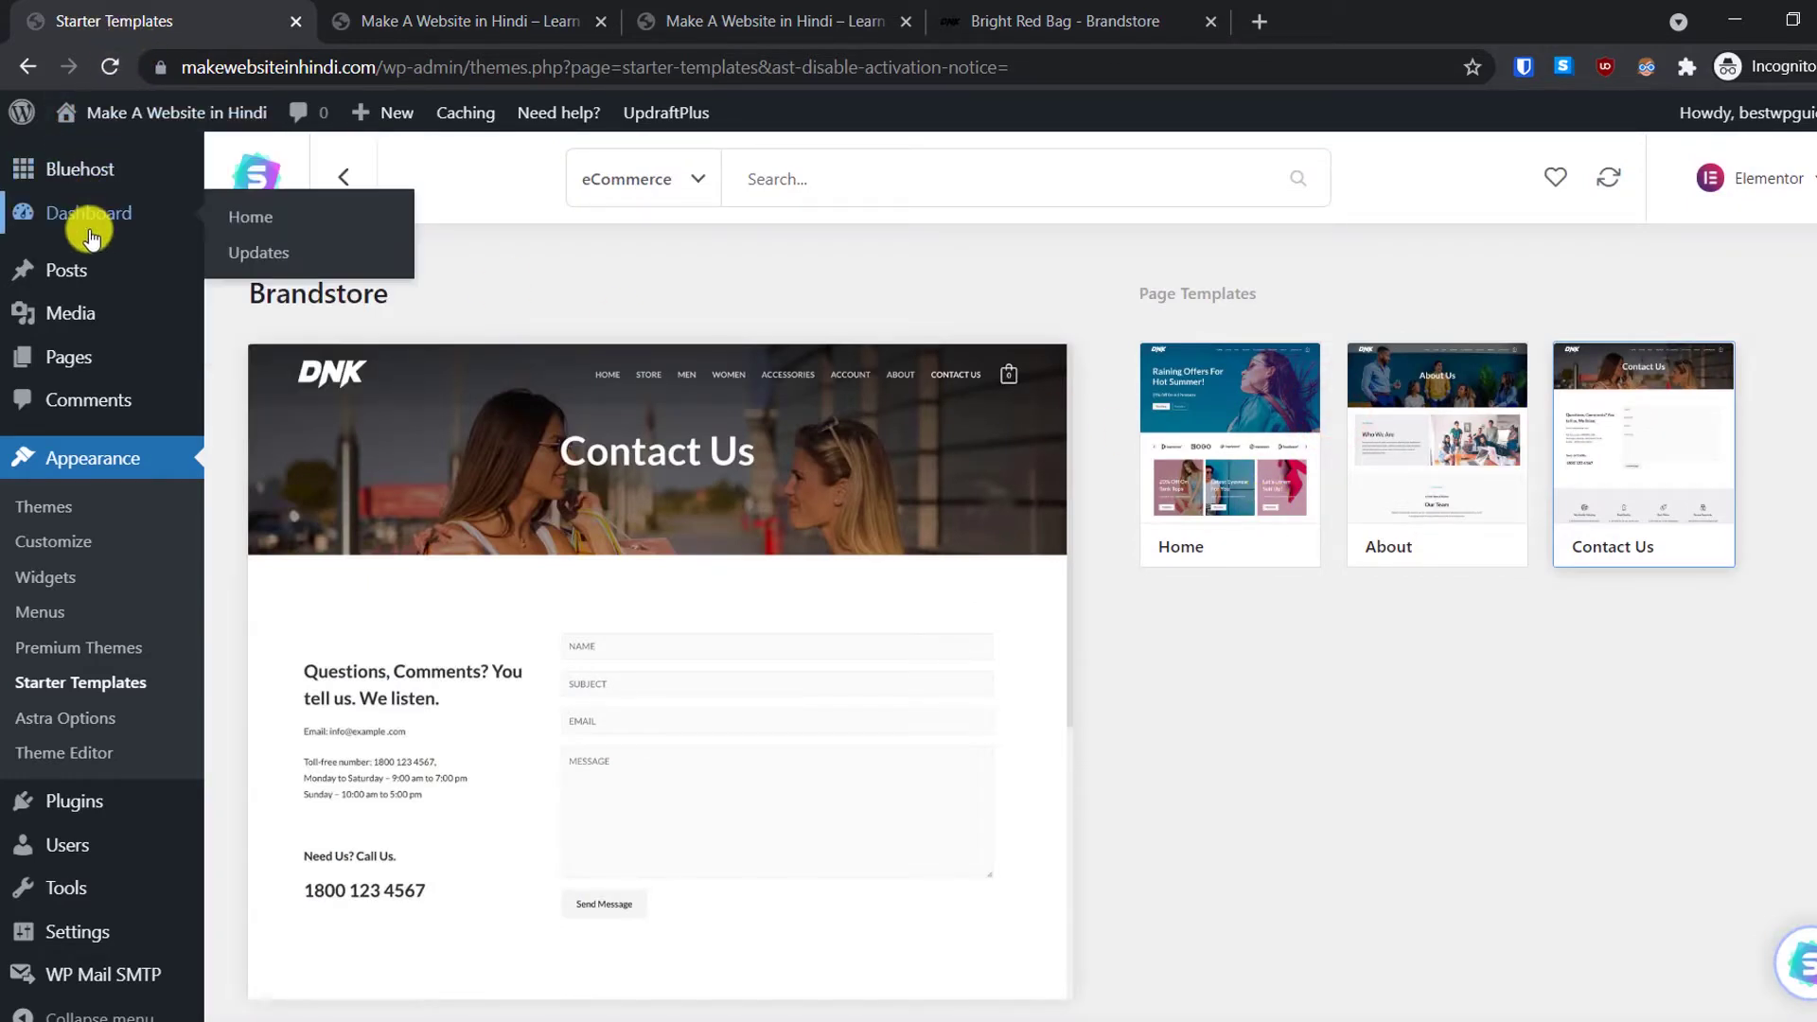
pyautogui.click(263, 225)
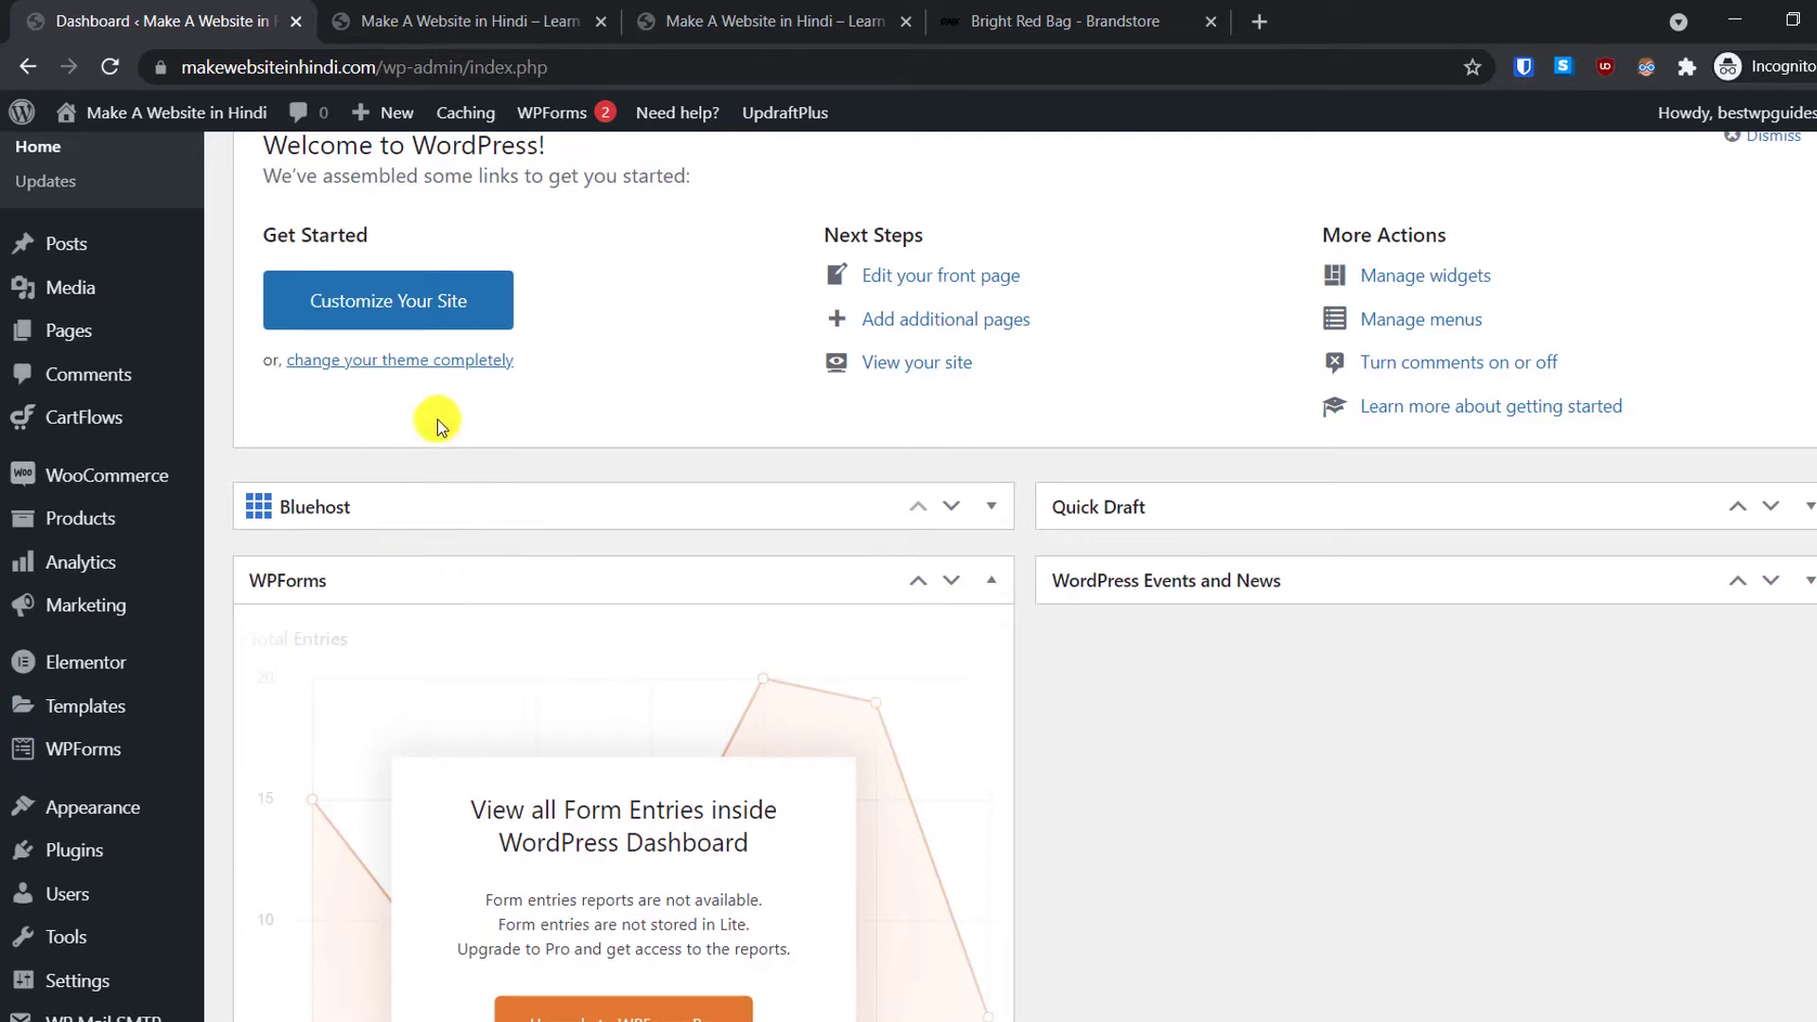
pyautogui.moveTo(192, 471)
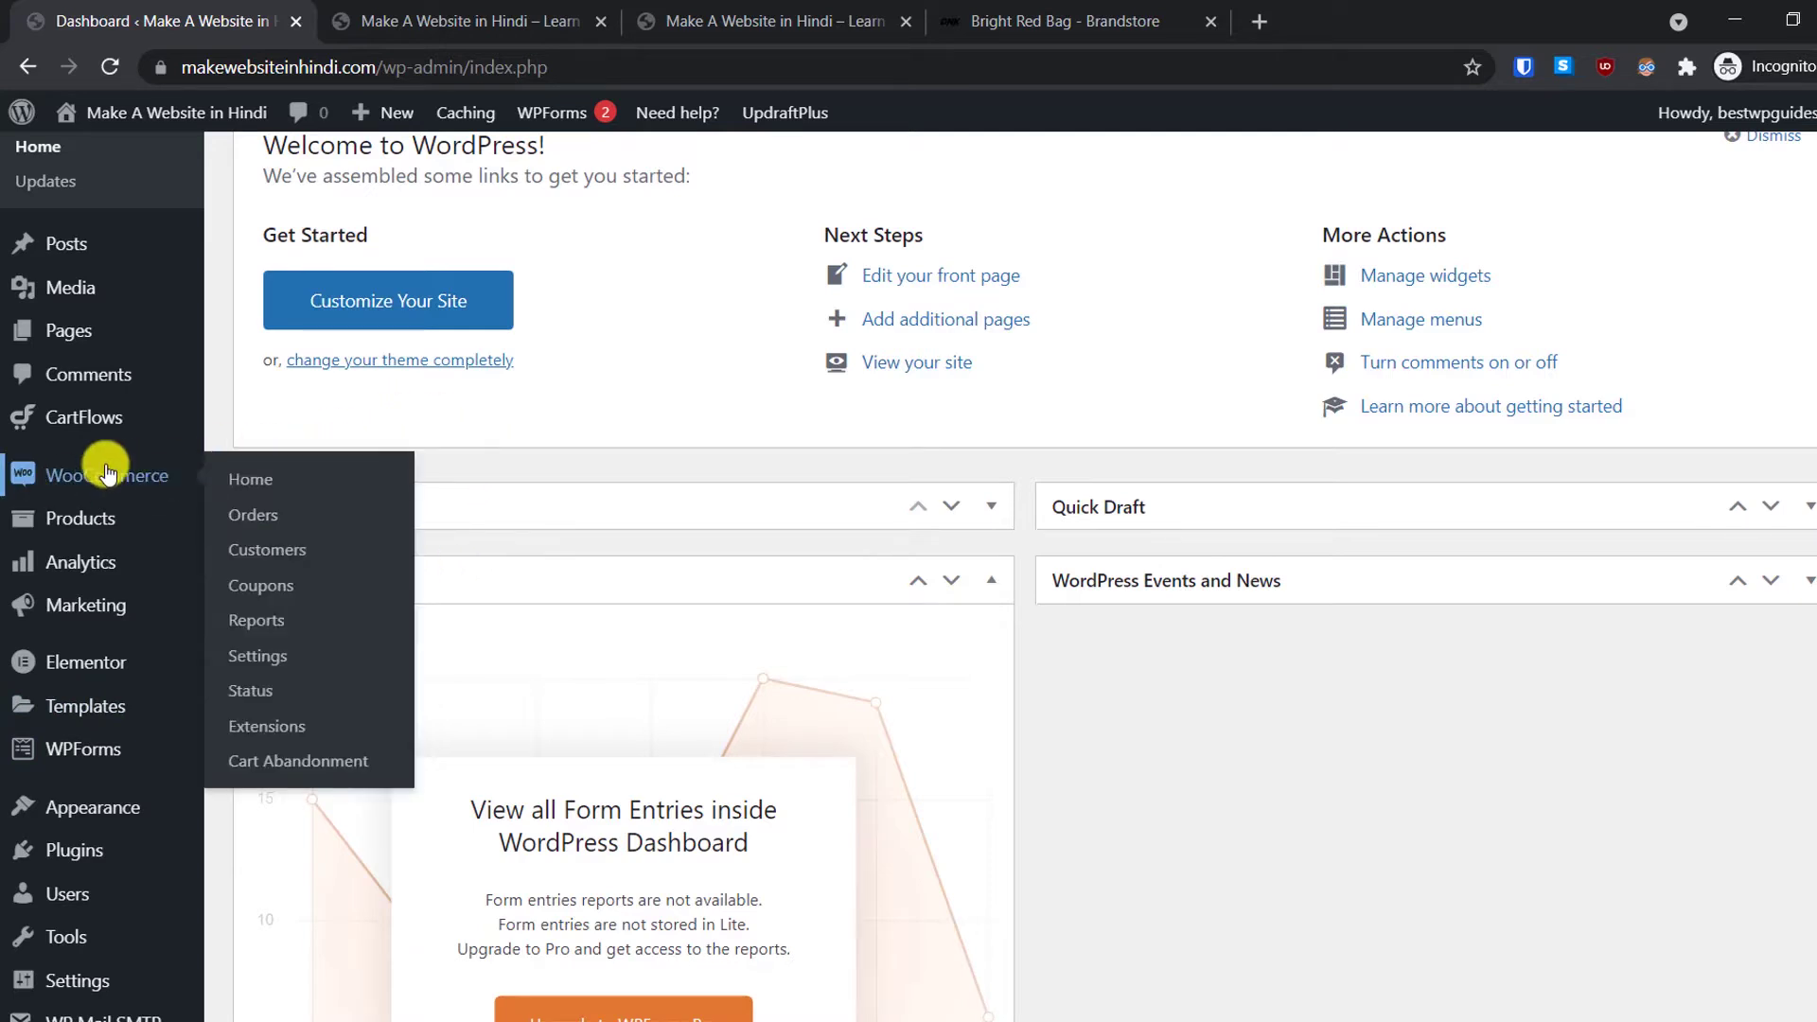
pyautogui.click(264, 667)
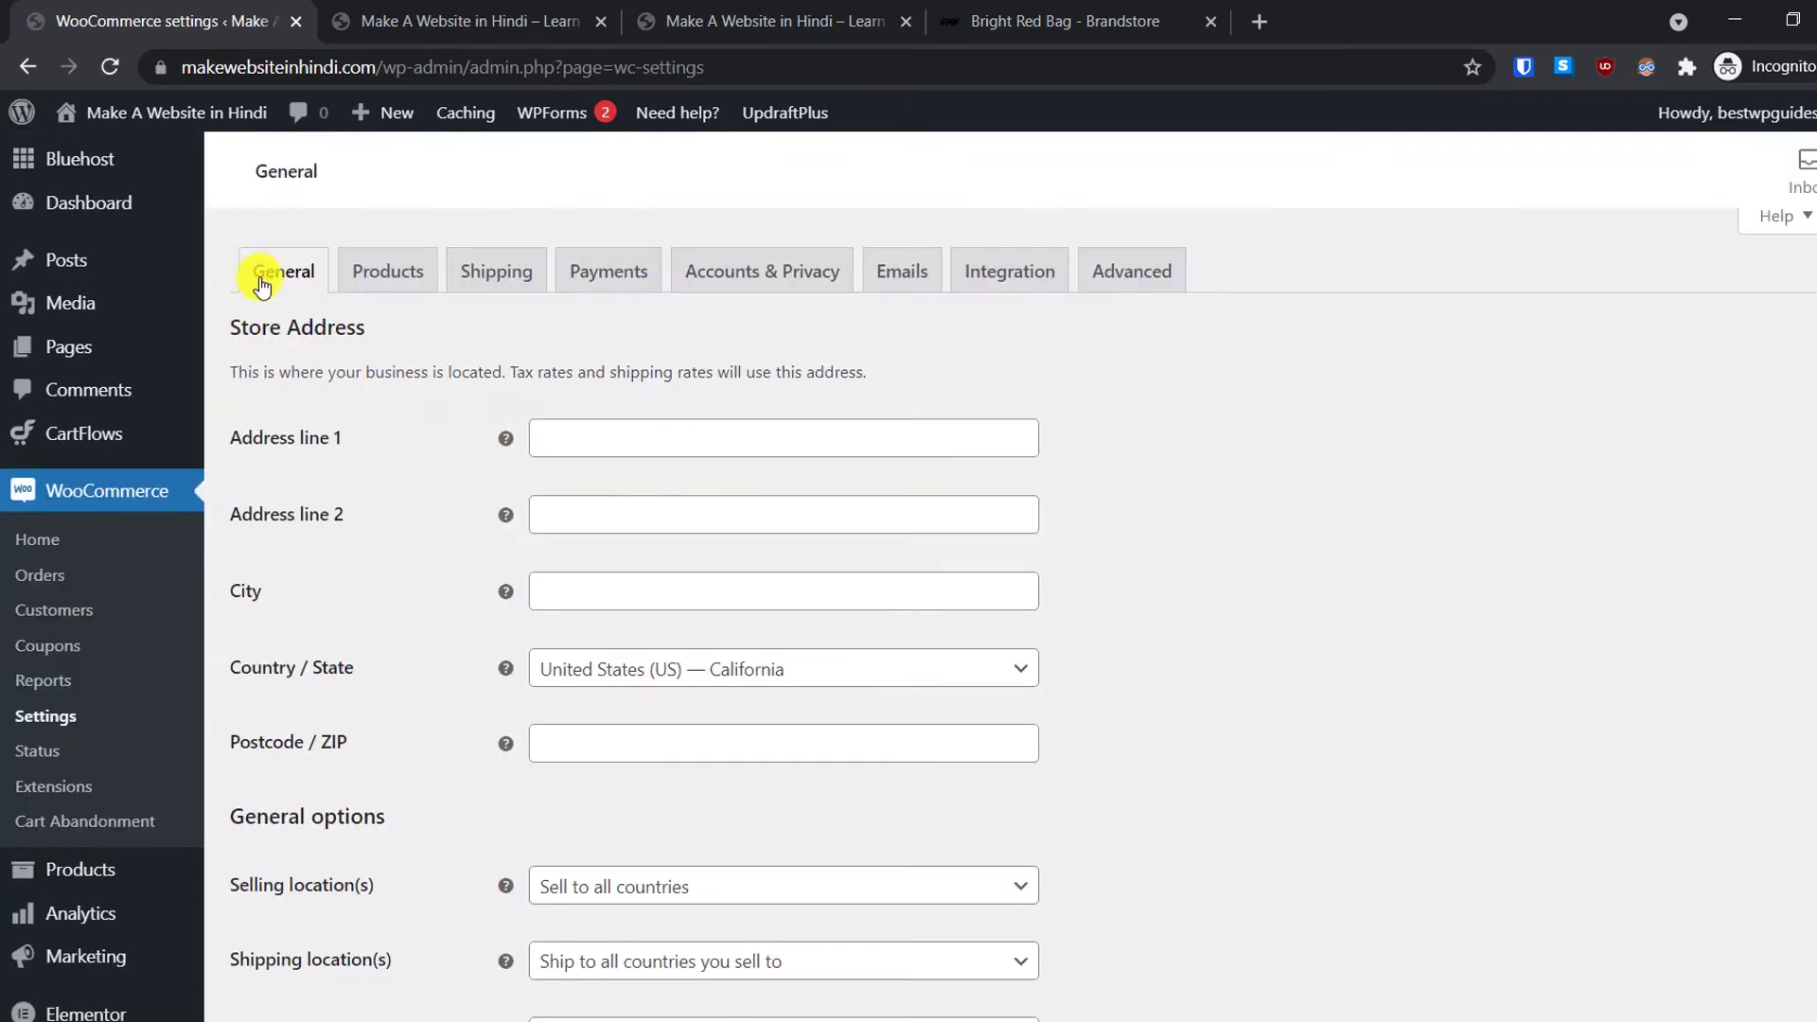
# Step: Enter 'Goa' as the store address line and set selling to specific countries
pyautogui.click(604, 440)
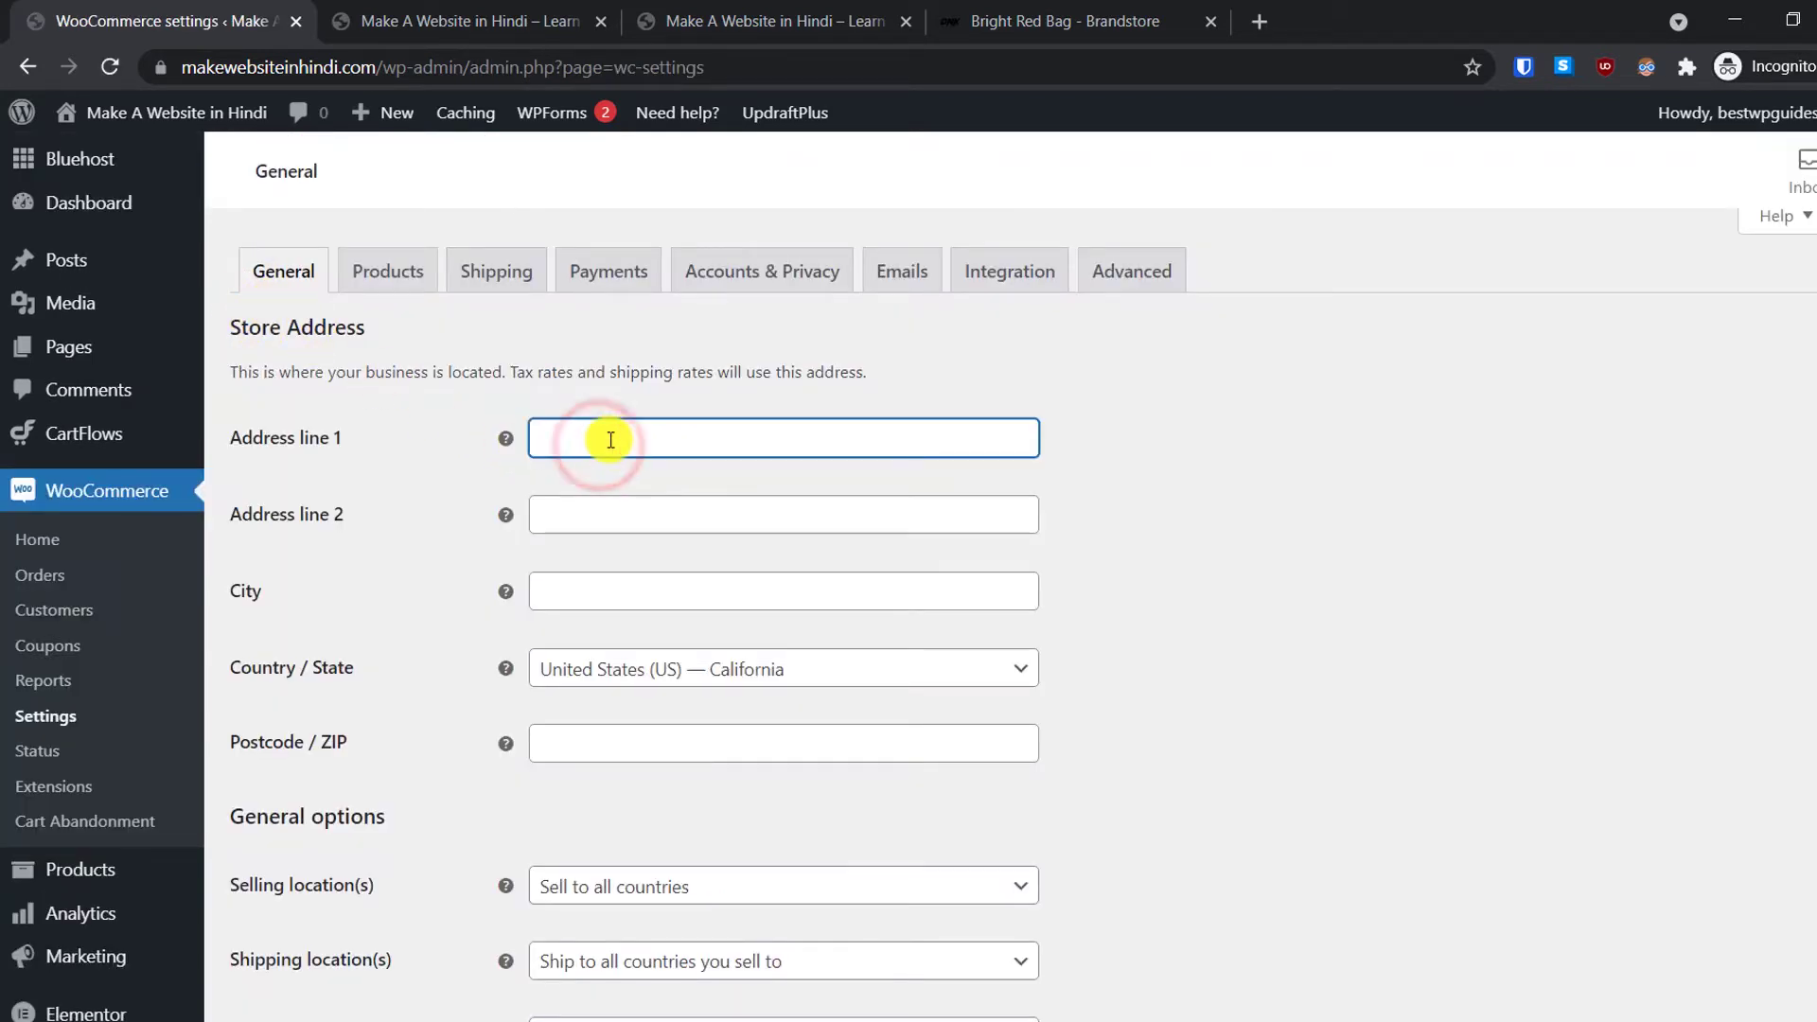
pyautogui.write('Goa')
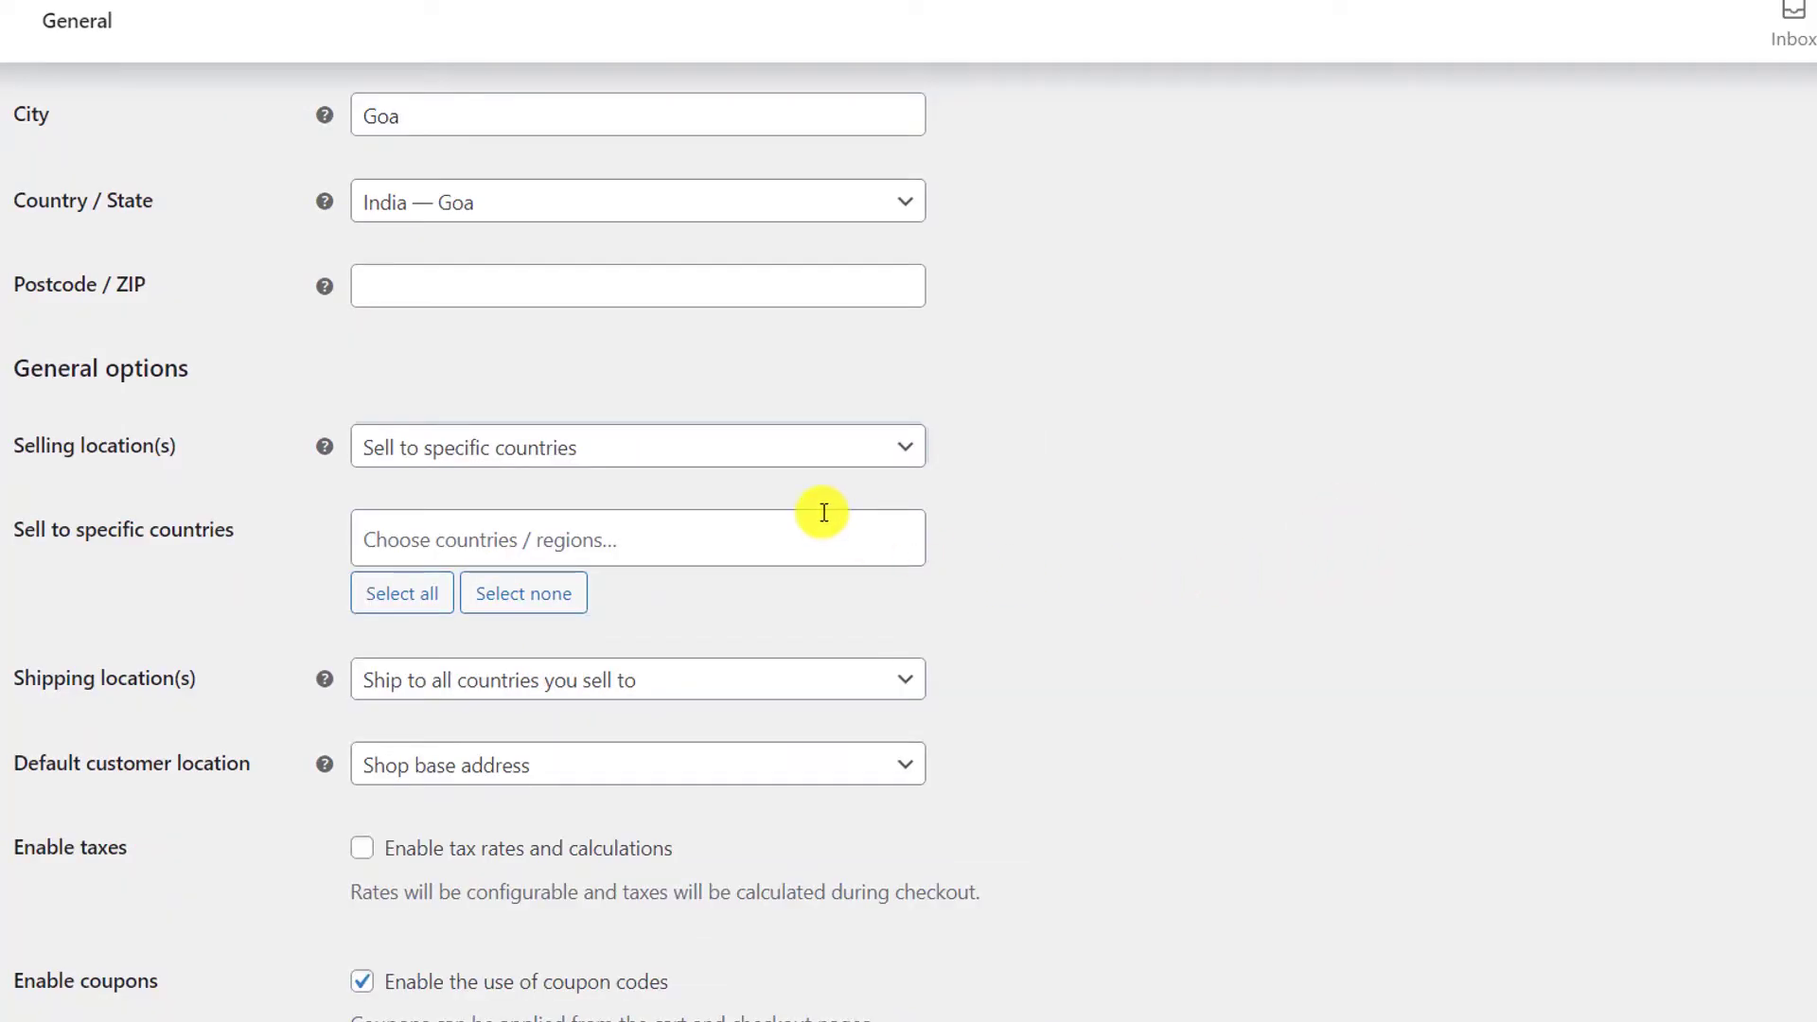
pyautogui.click(696, 448)
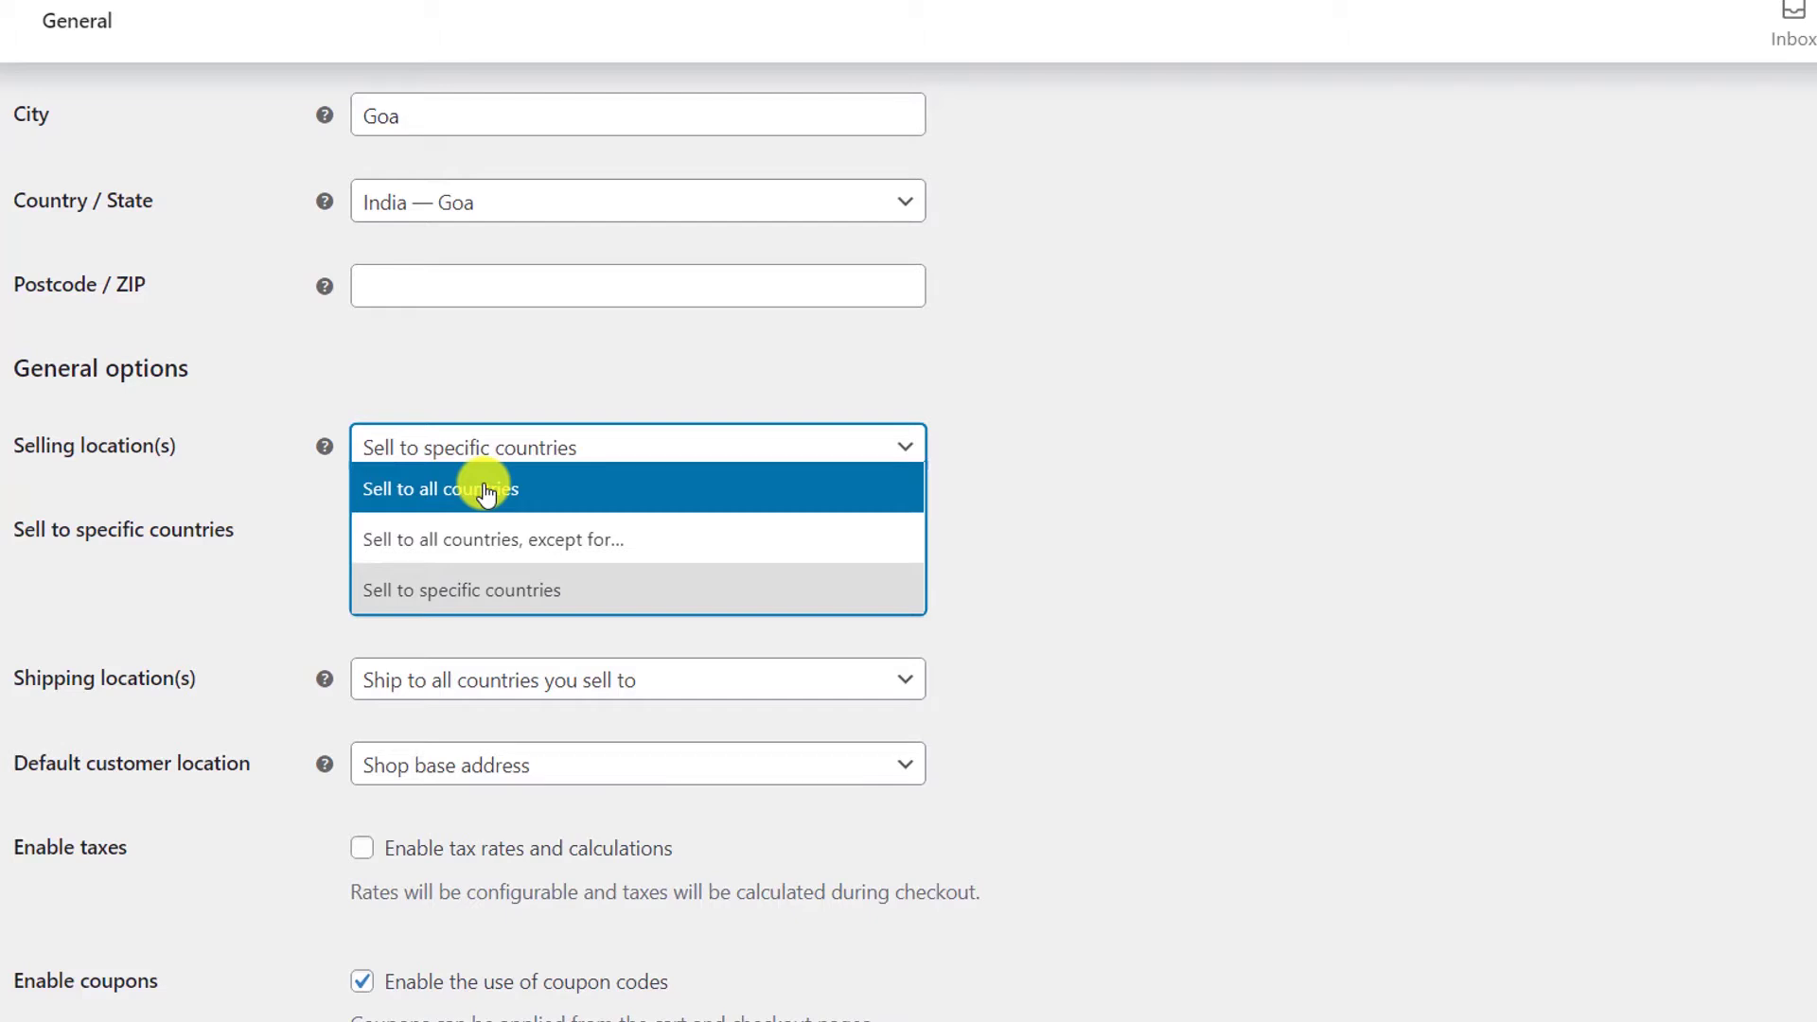
pyautogui.click(464, 593)
pyautogui.click(1272, 587)
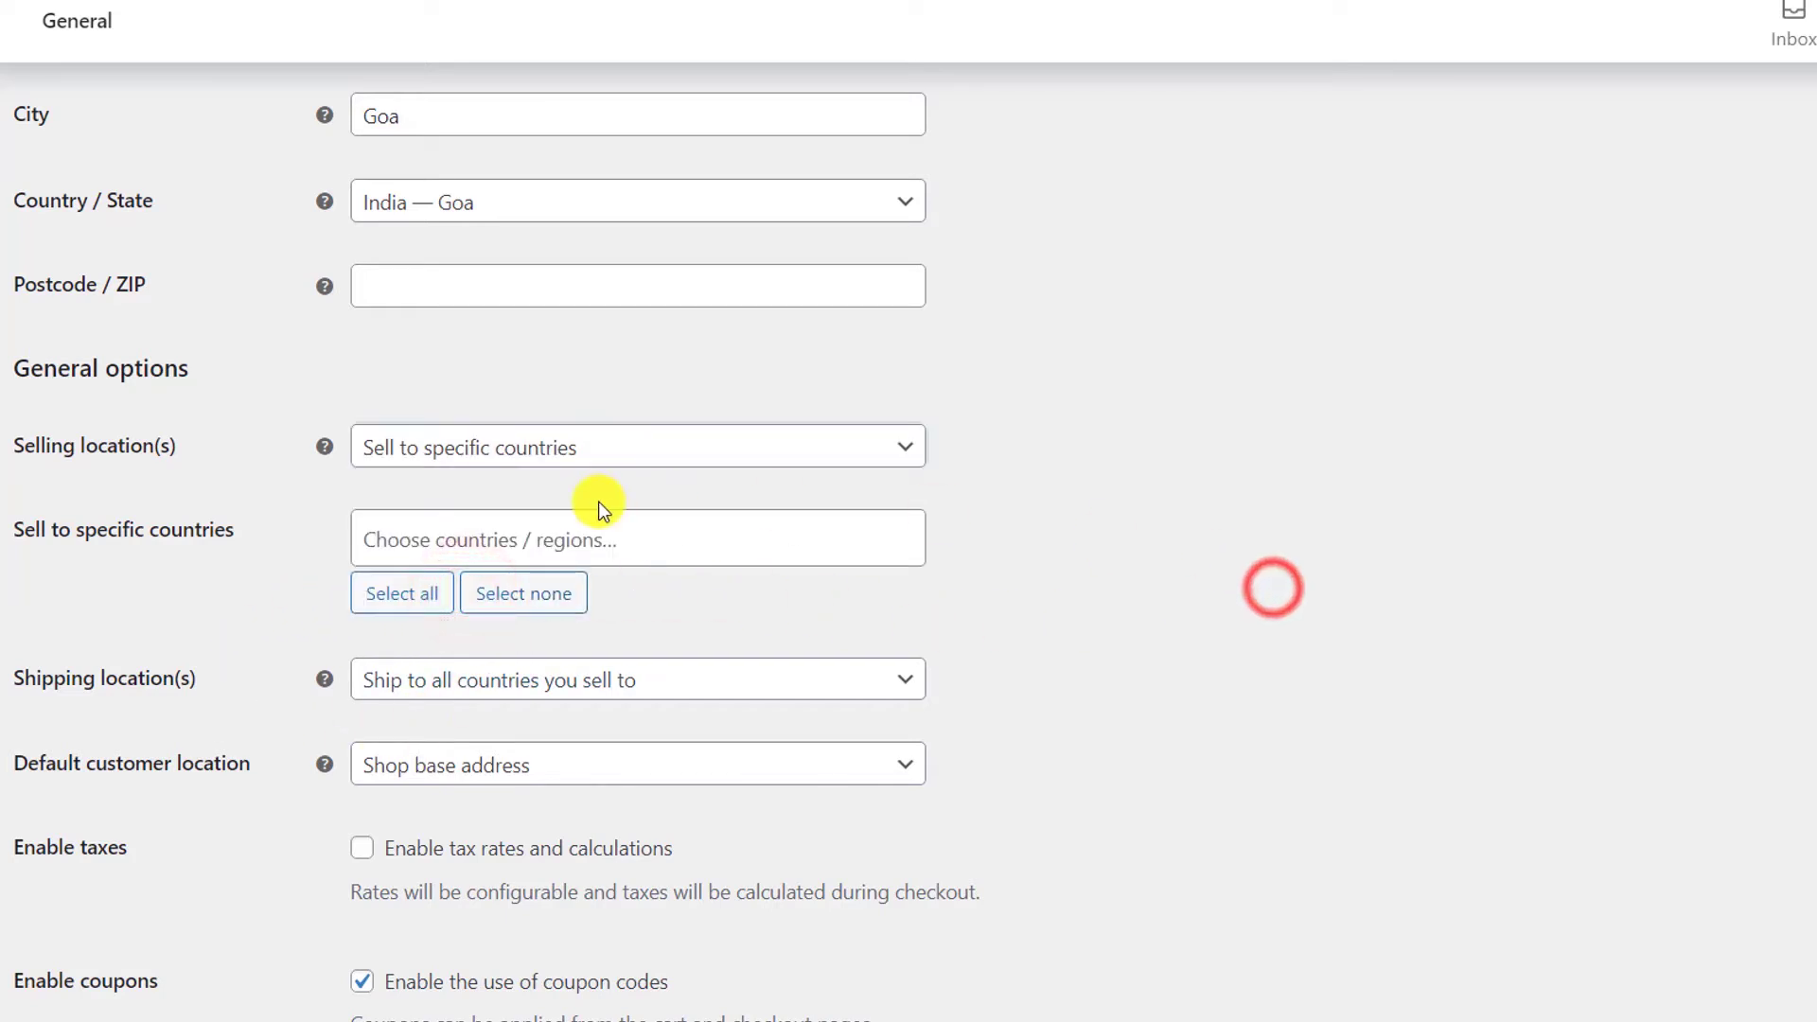
# Step: Add India as a selling country, adding and then removing Canada so India remains alone
pyautogui.click(600, 531)
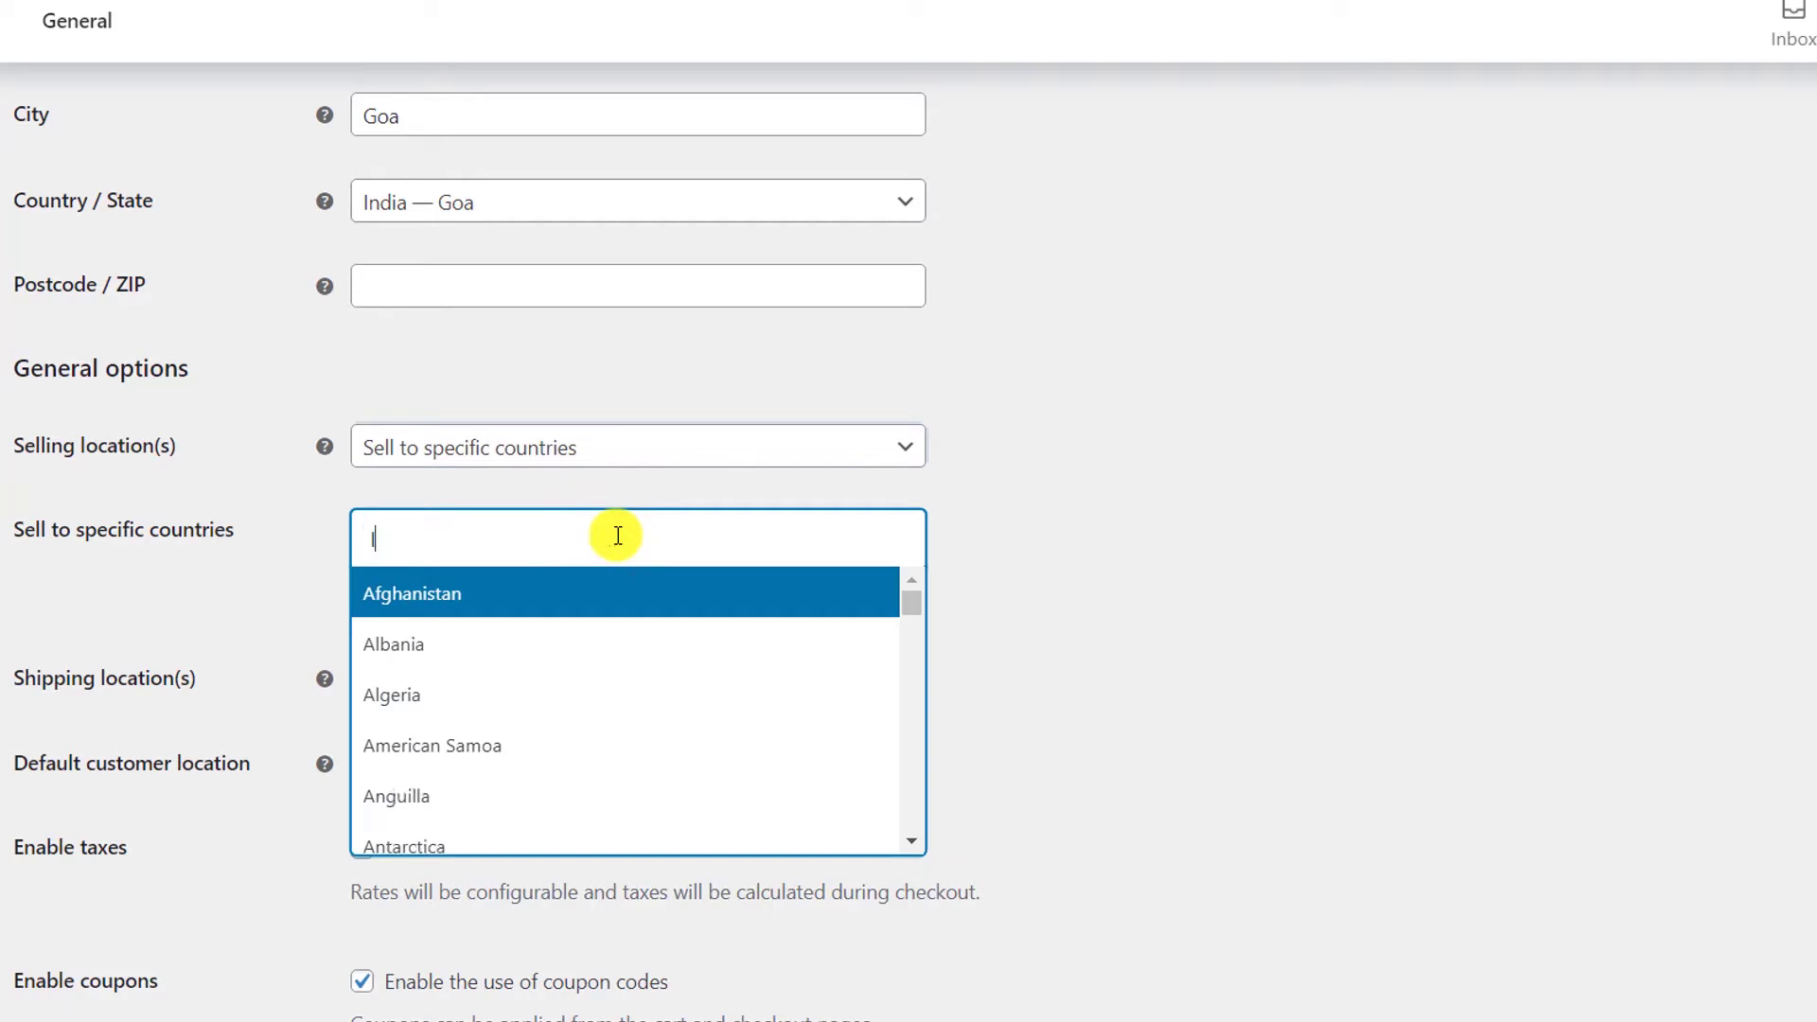
pyautogui.write('India')
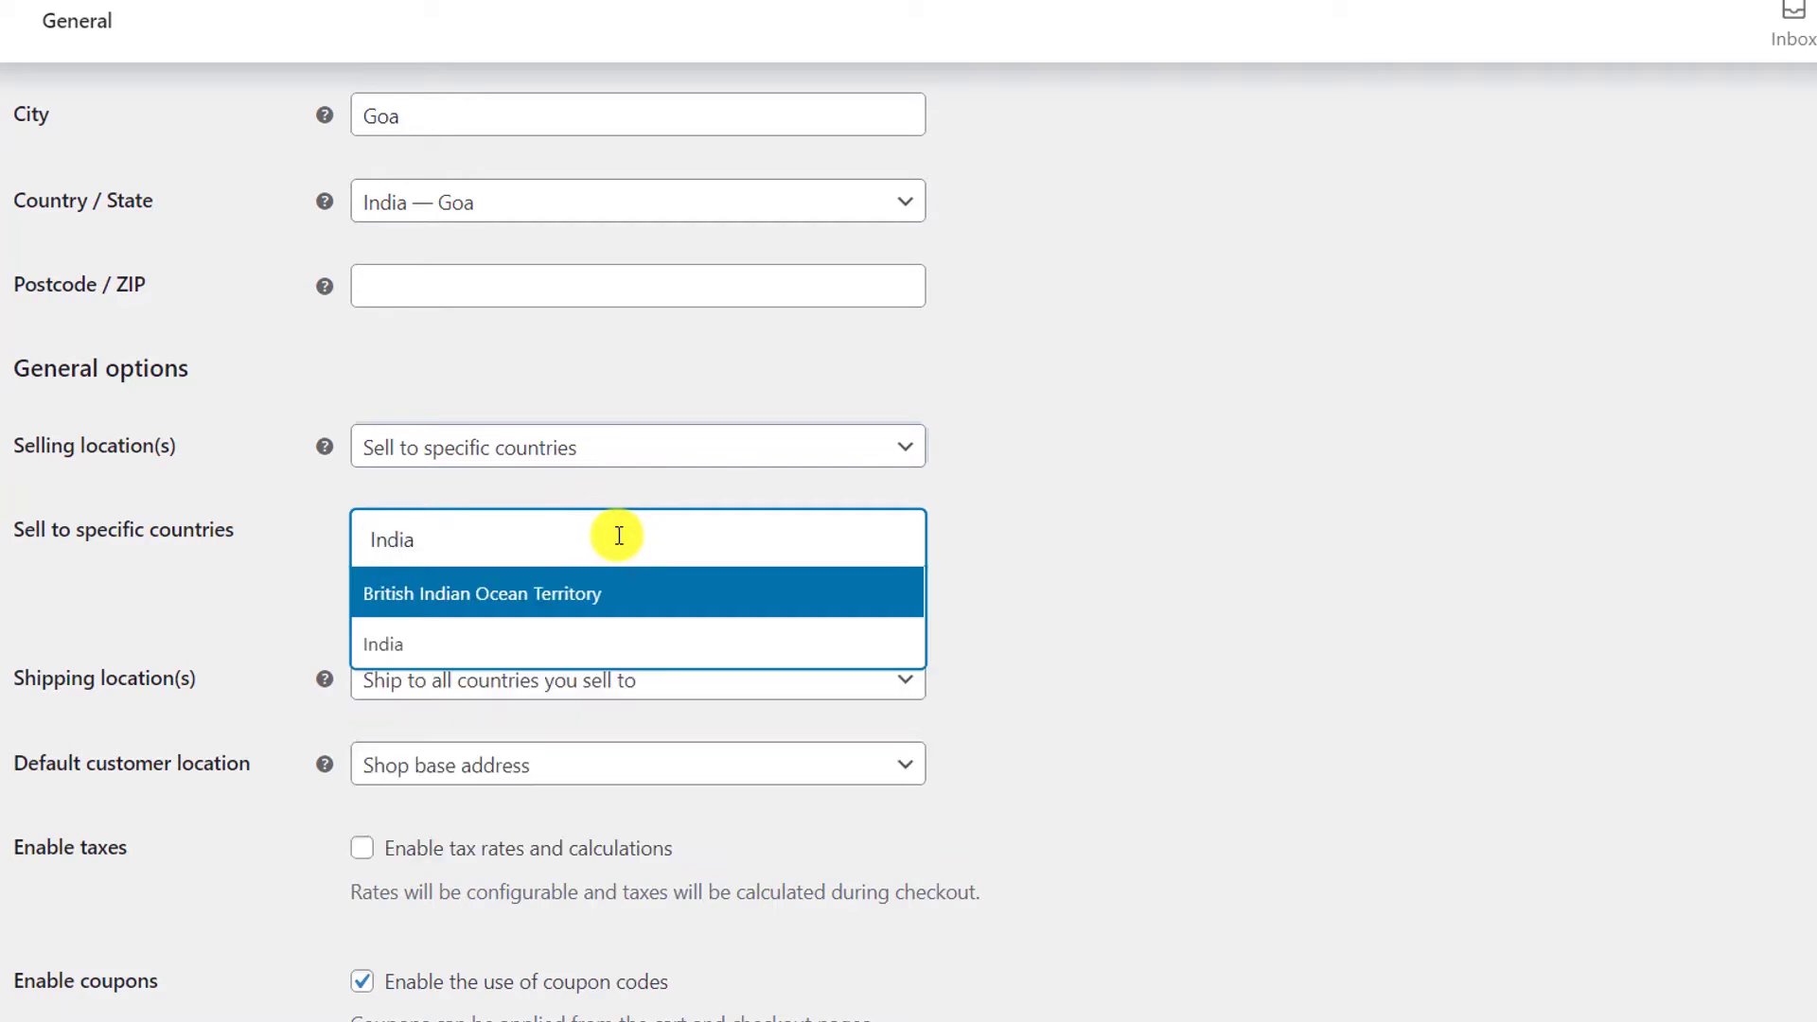
pyautogui.click(472, 640)
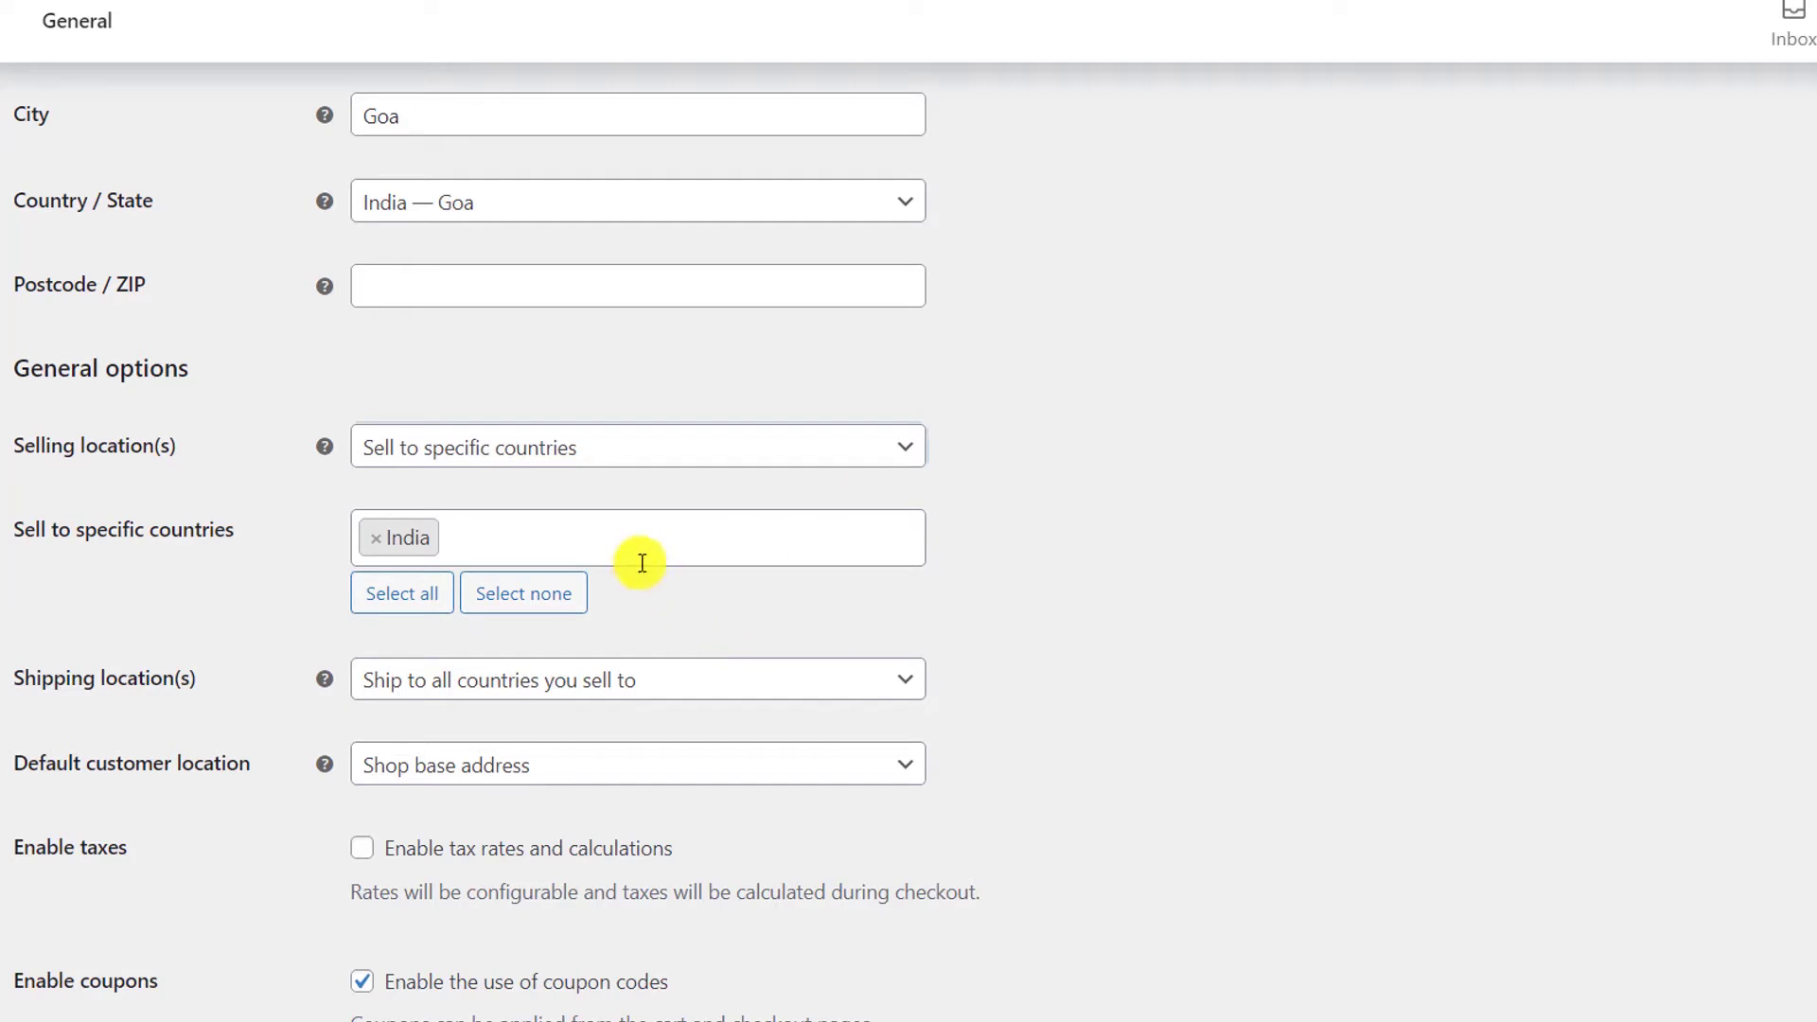
pyautogui.write('Cal')
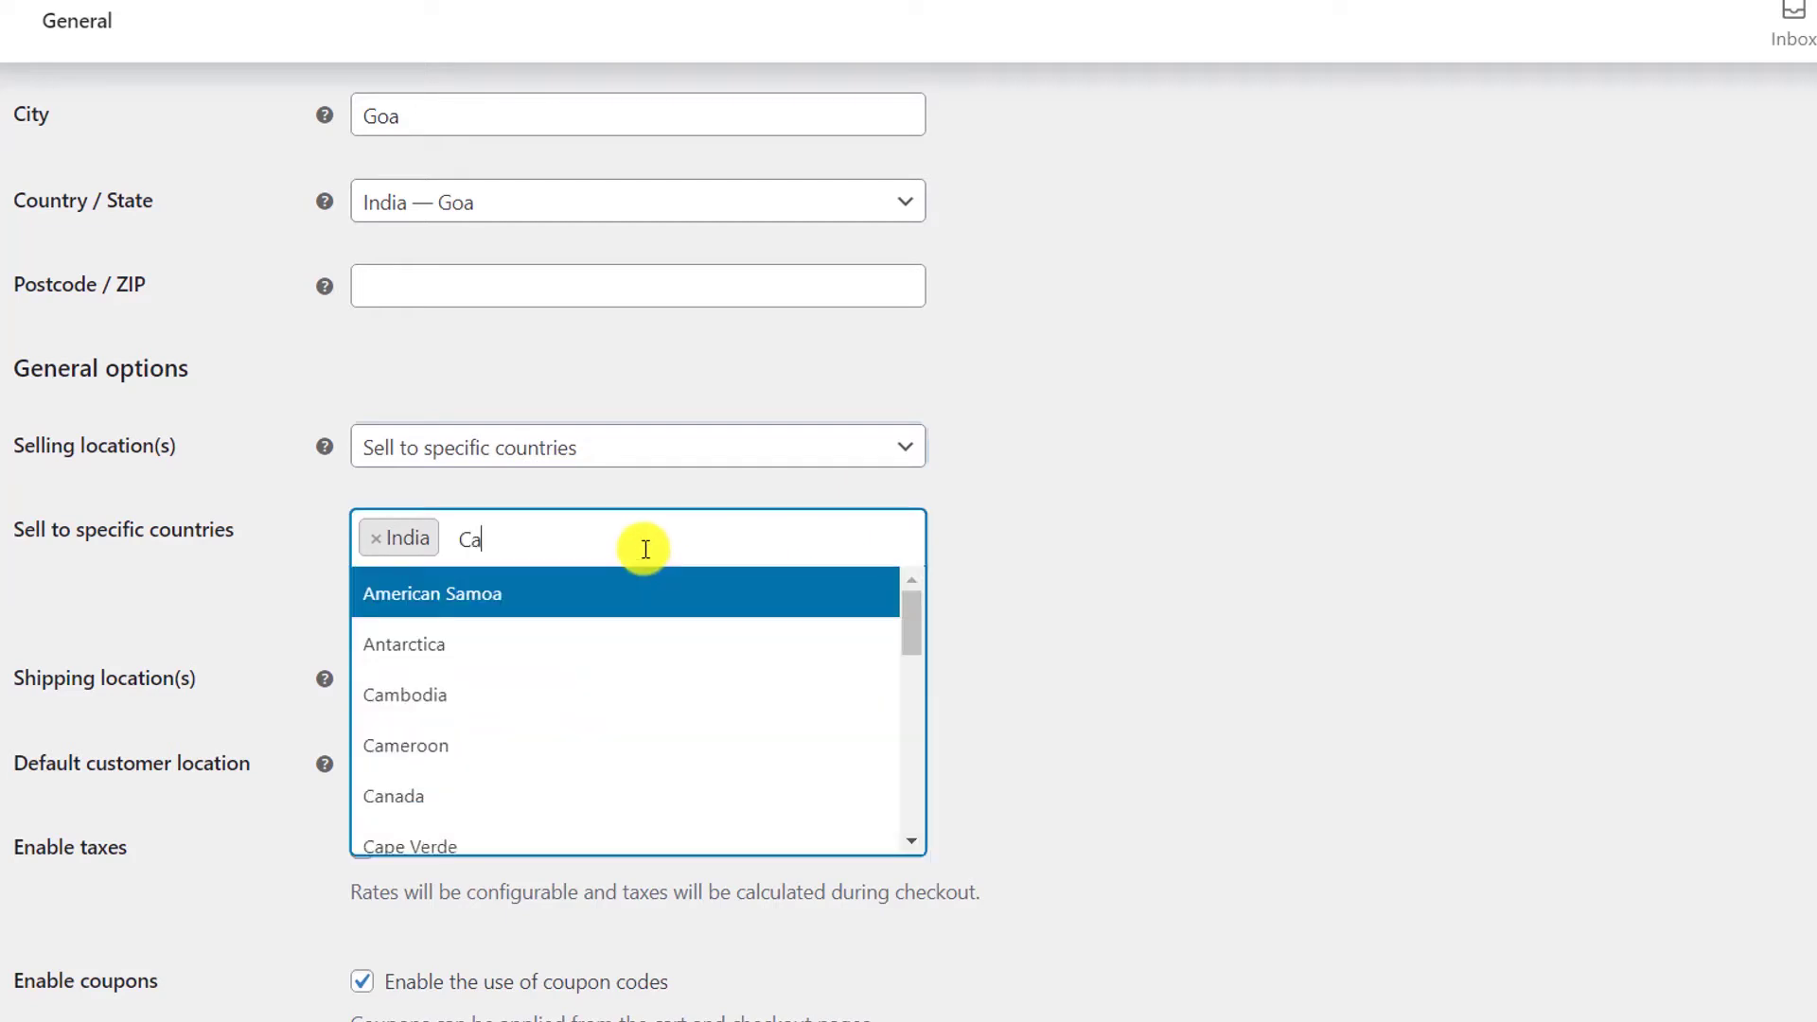
pyautogui.press('BackSpace')
pyautogui.write('nd')
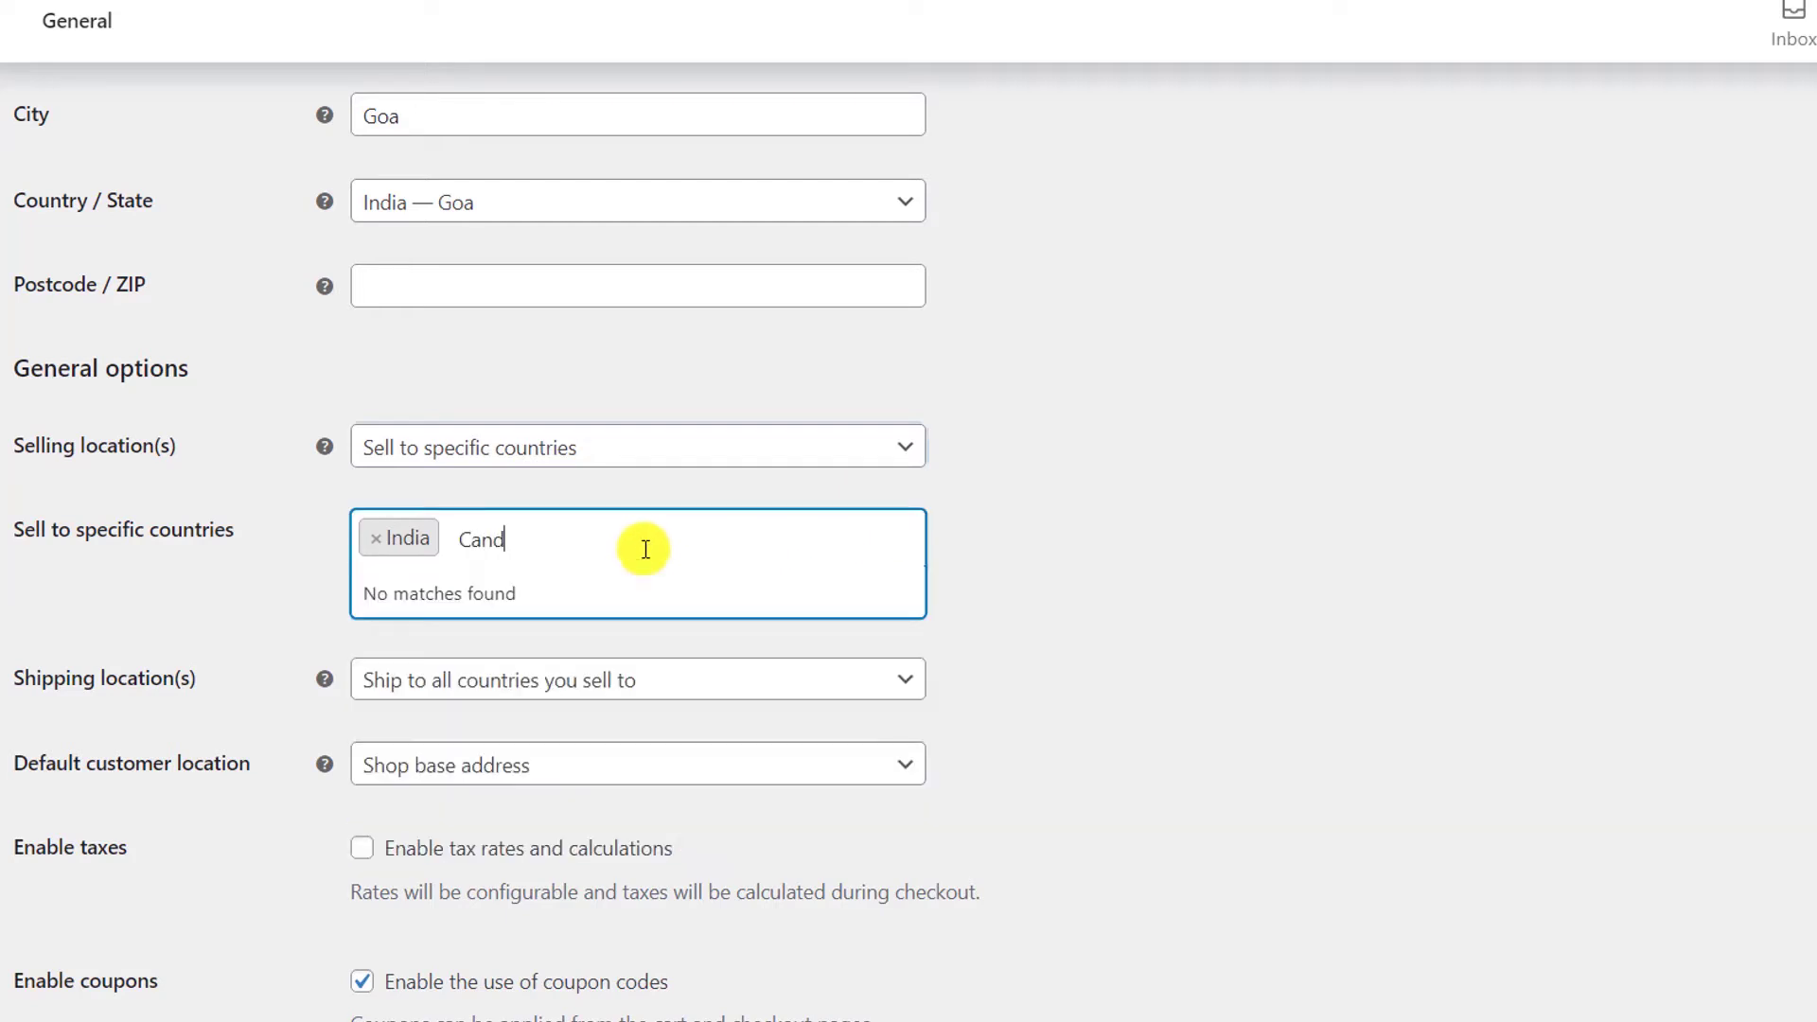
pyautogui.write('ia')
pyautogui.press('BackSpace')
pyautogui.press('BackSpace')
pyautogui.write('ad')
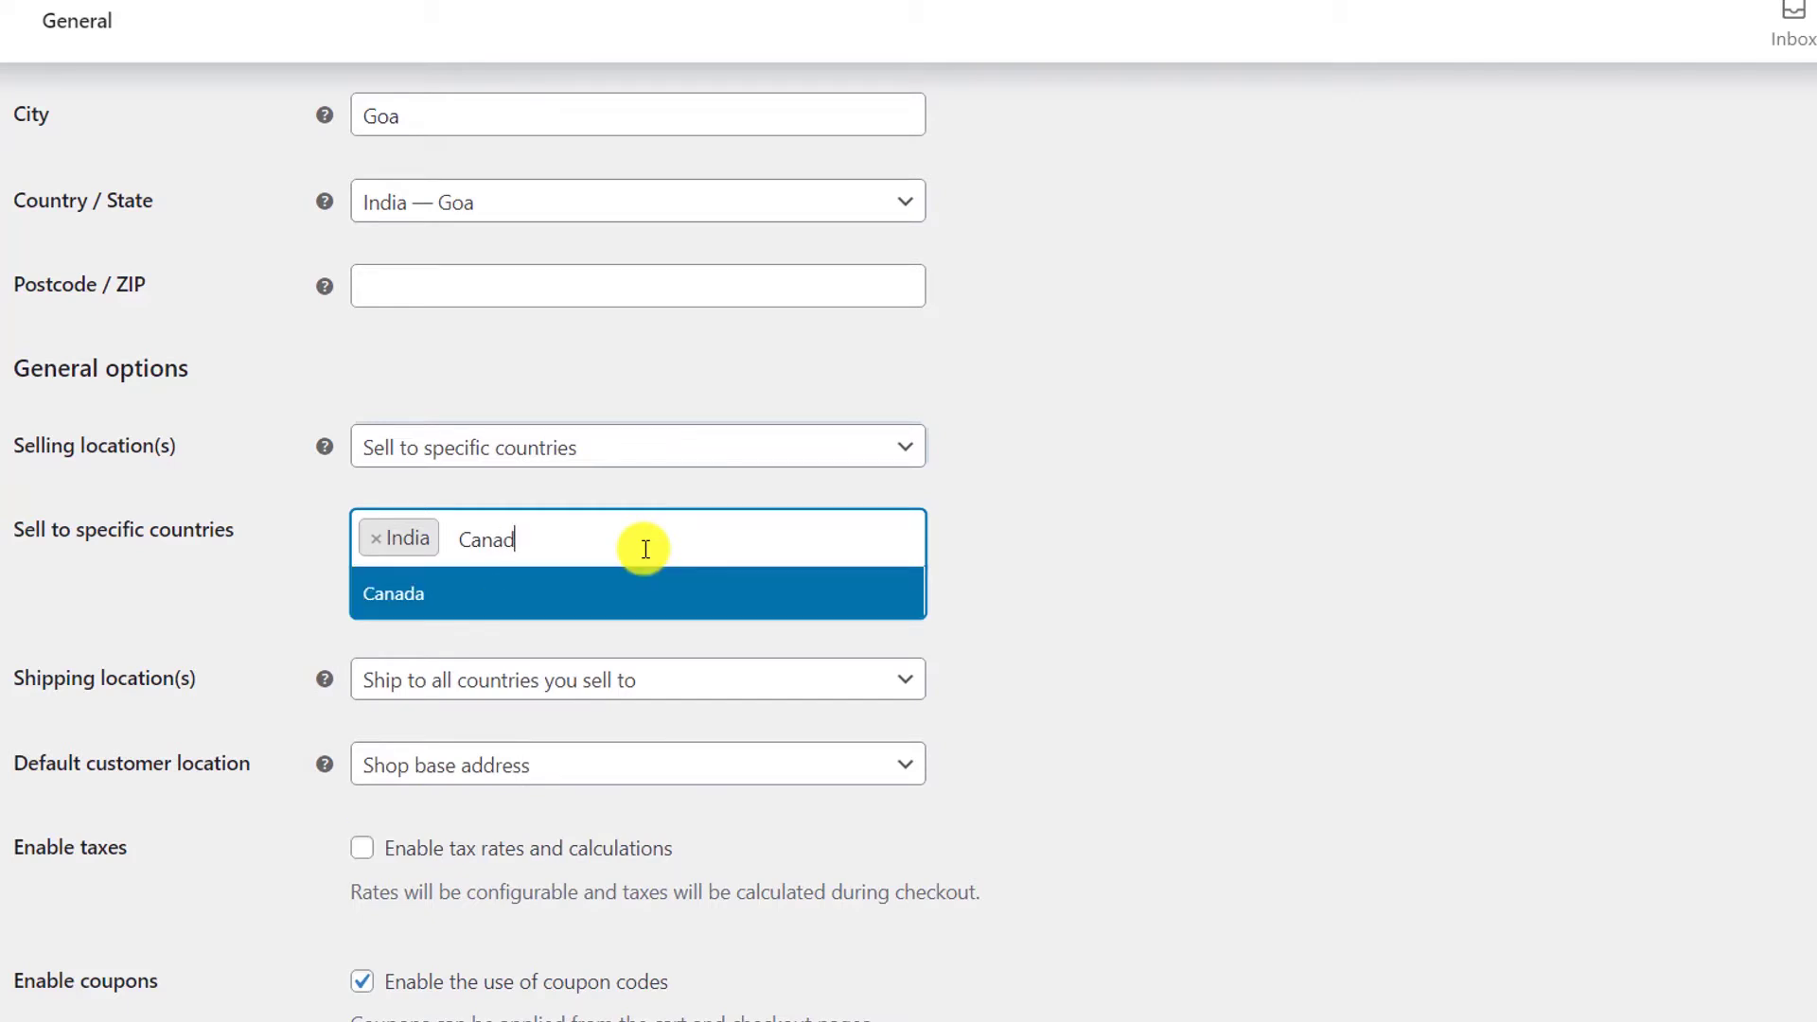
pyautogui.click(653, 589)
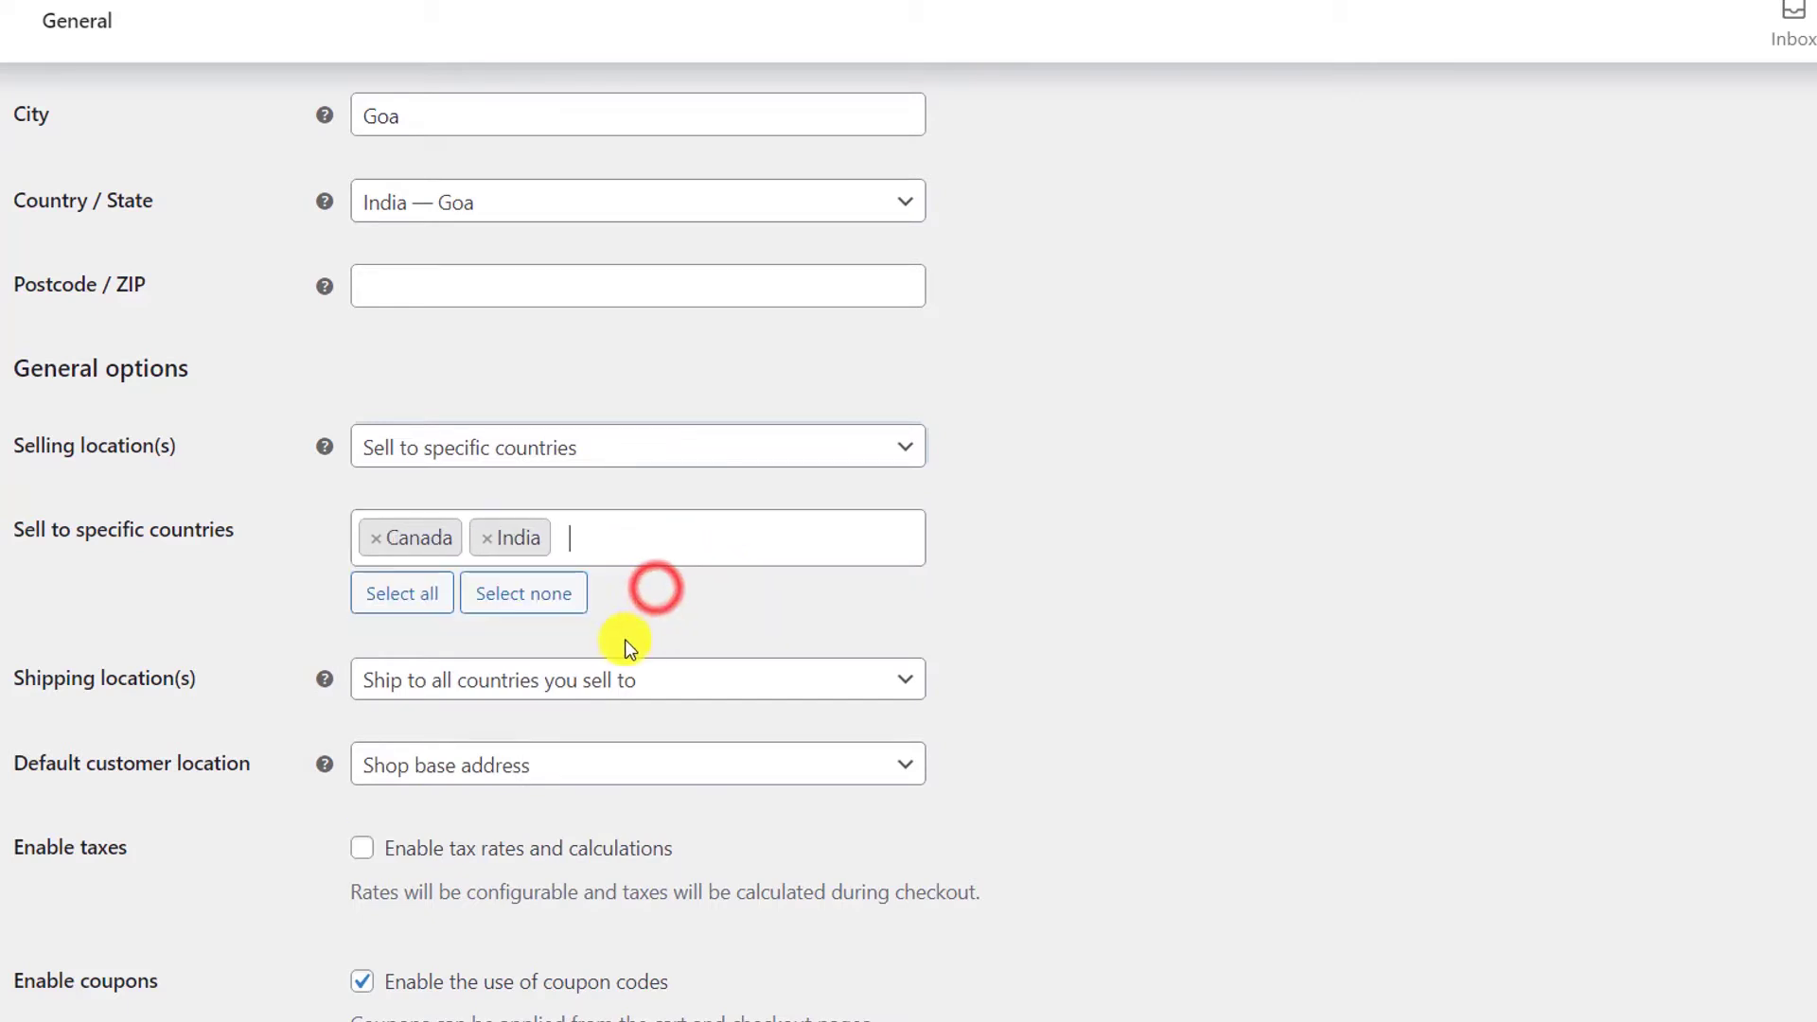
pyautogui.click(375, 538)
pyautogui.click(1283, 589)
pyautogui.scroll(-3, 1285, 589)
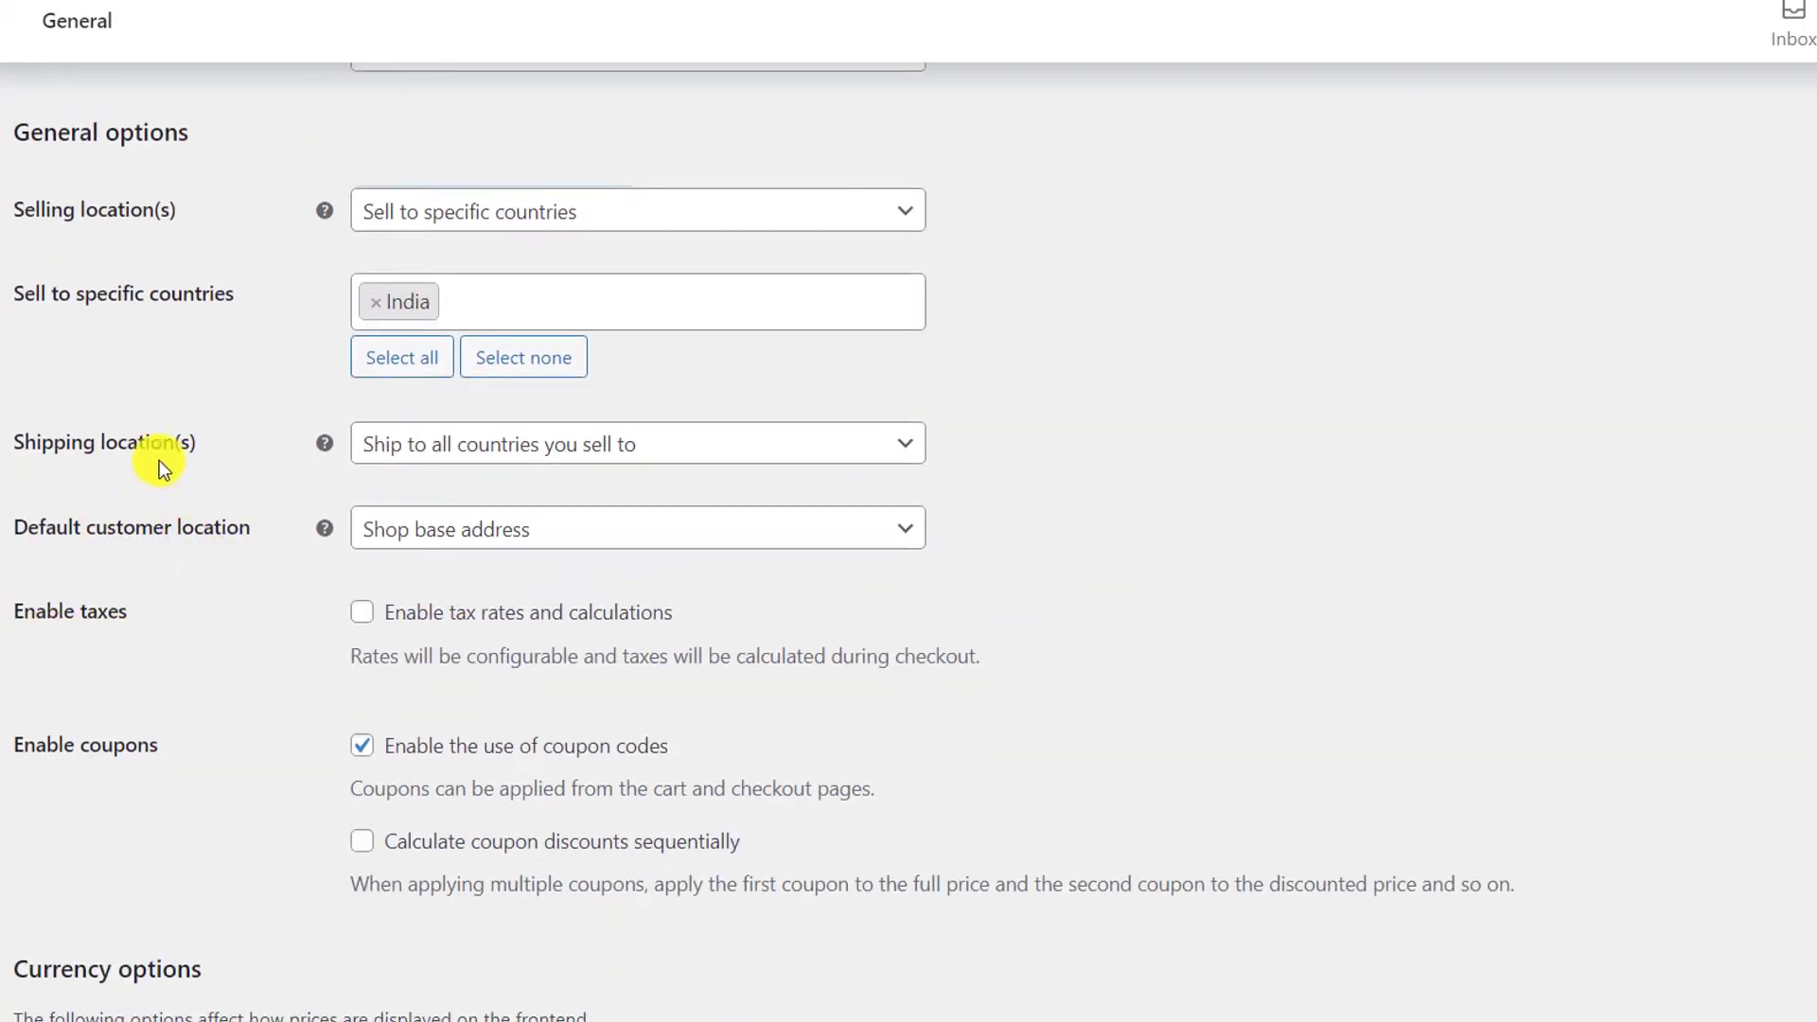
# Step: Ship to specific countries only and set the default customer location to 'No location by default'
pyautogui.click(458, 445)
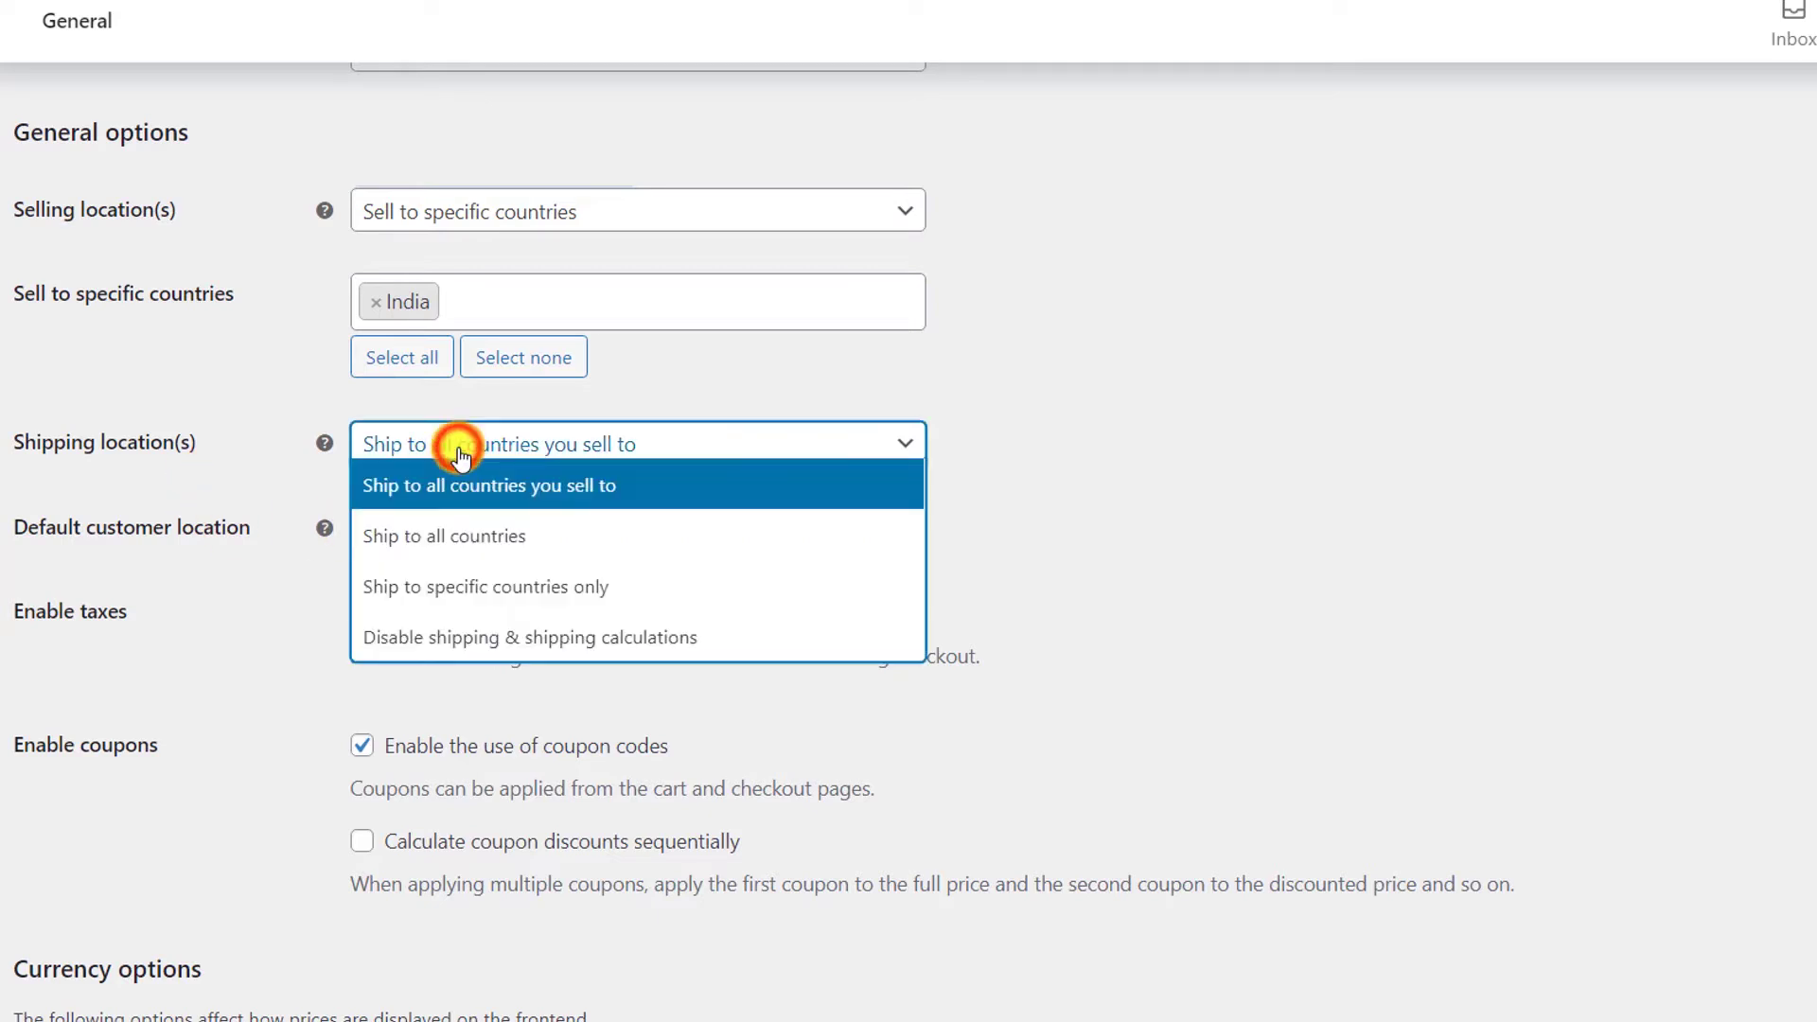
pyautogui.click(441, 594)
pyautogui.click(558, 534)
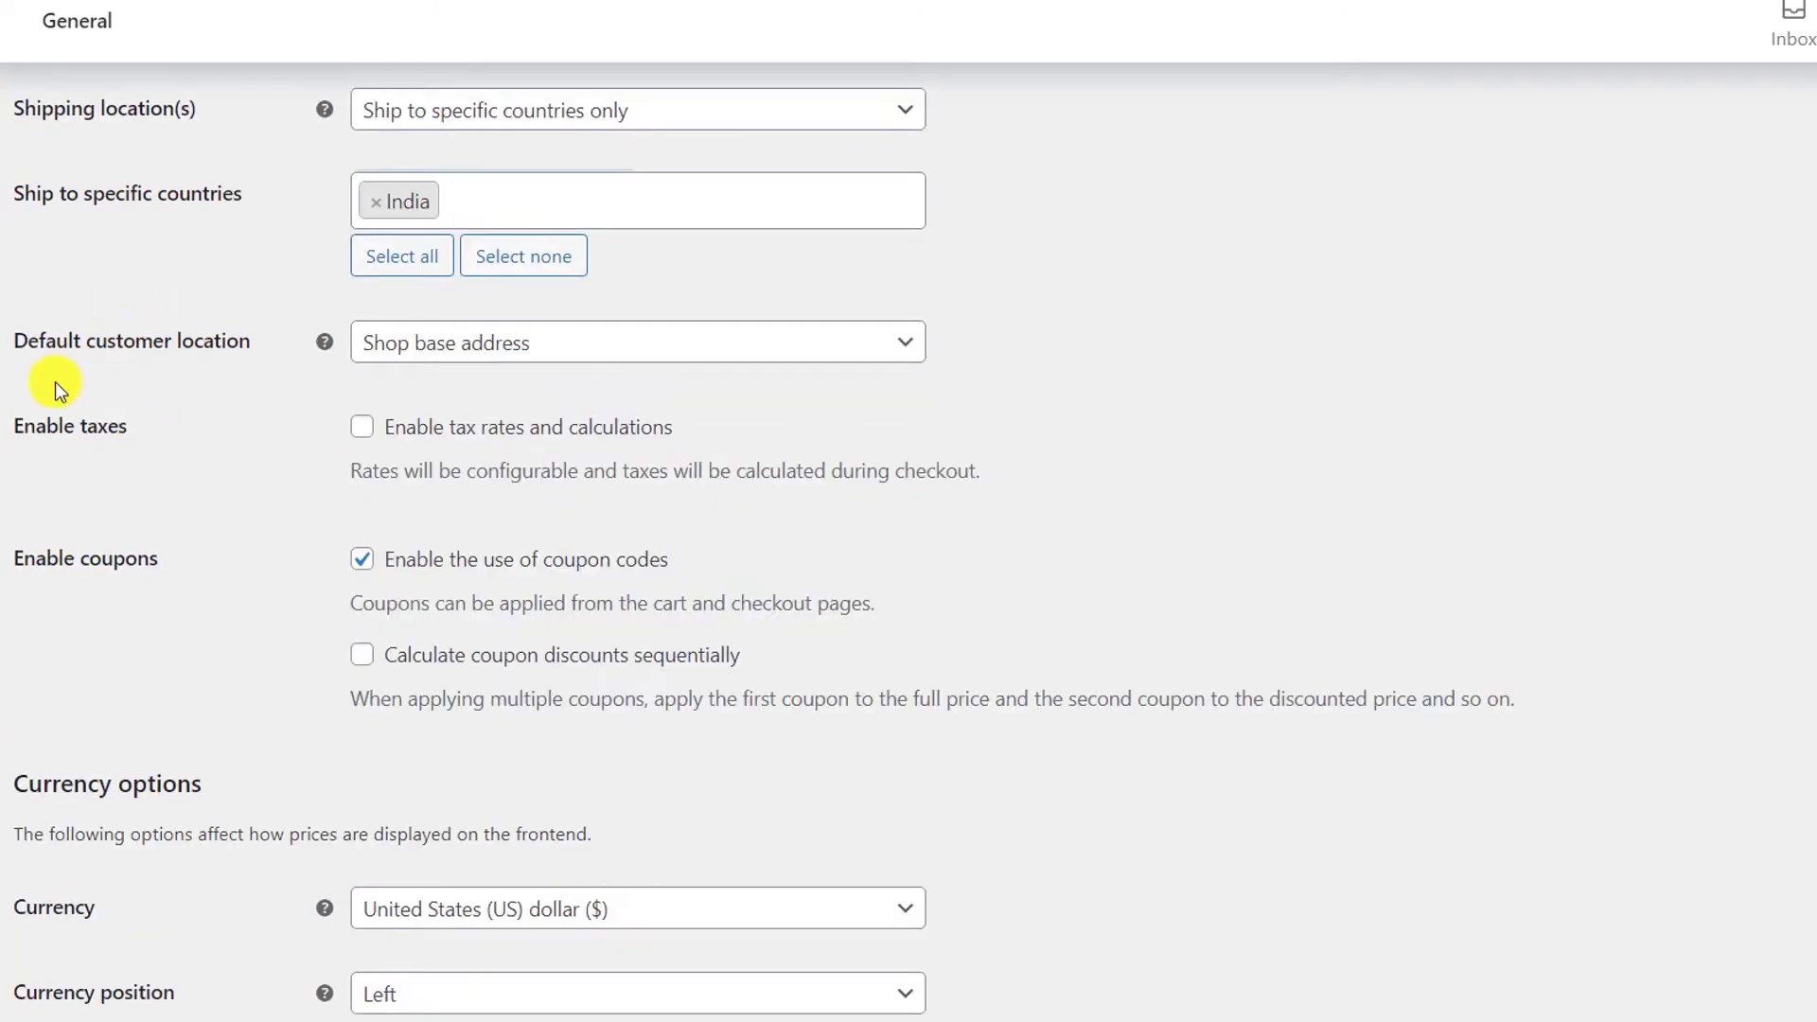
pyautogui.click(561, 347)
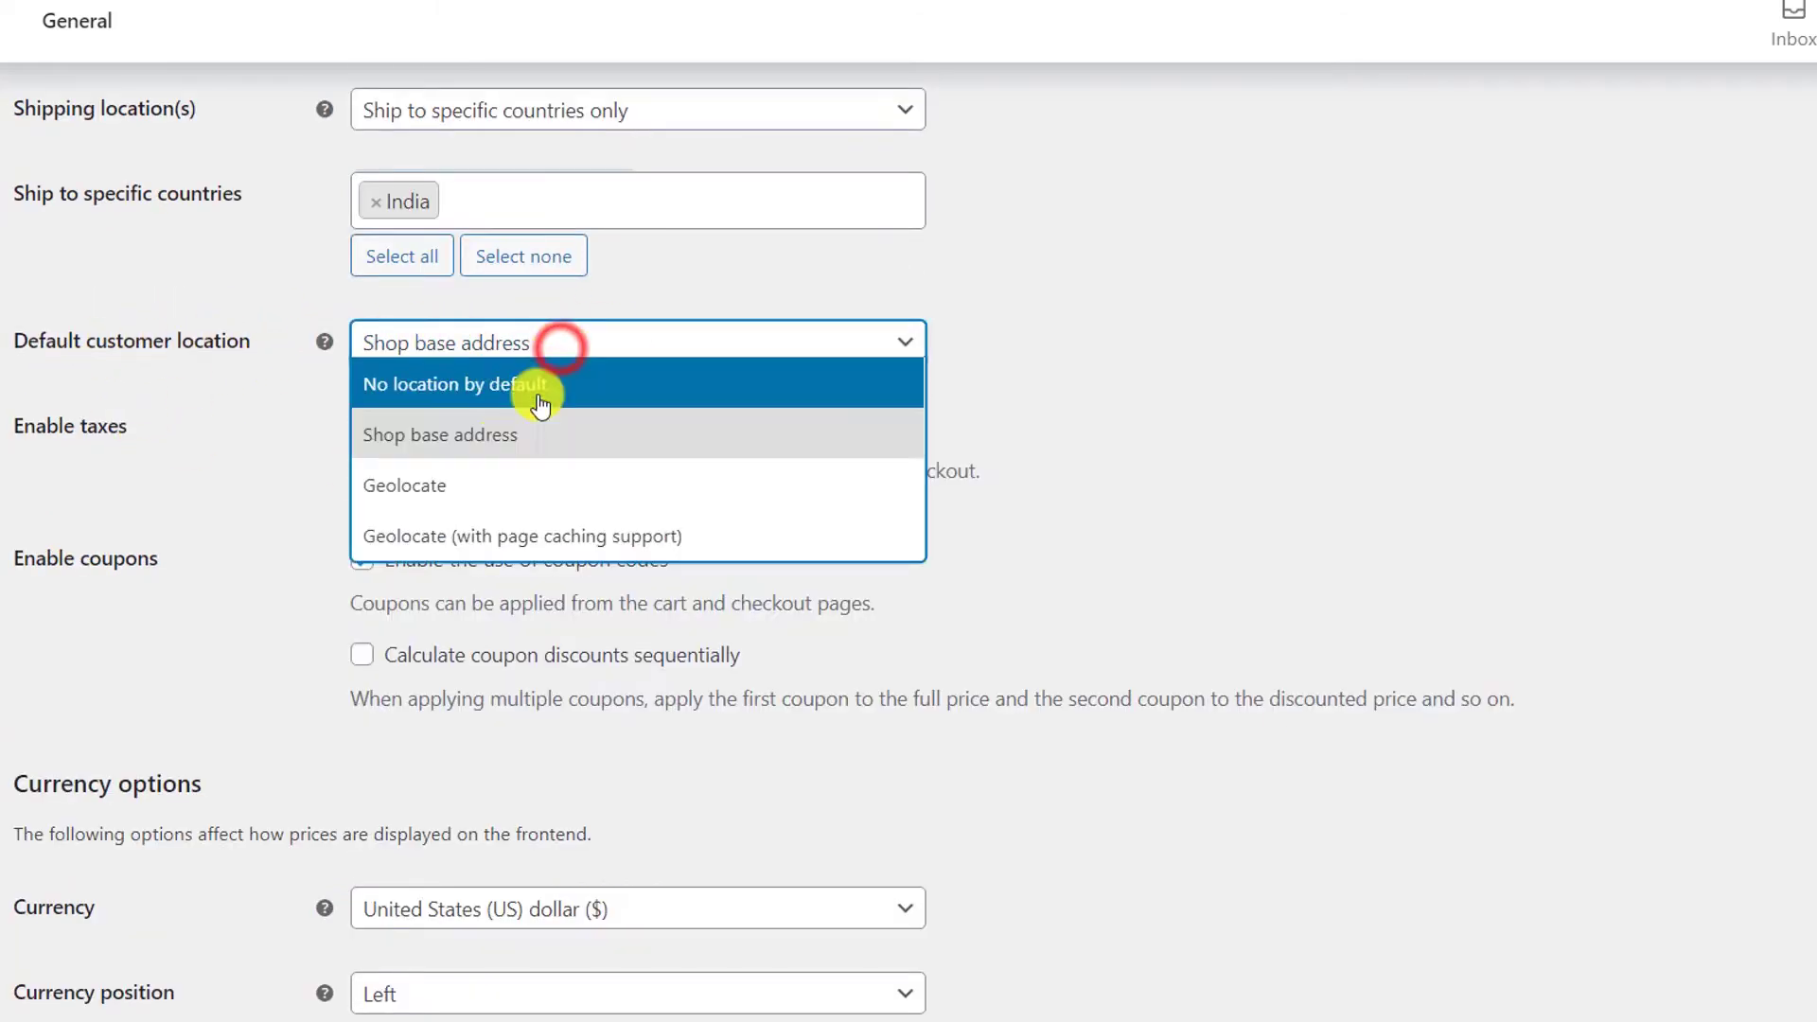
pyautogui.click(453, 386)
pyautogui.click(1059, 380)
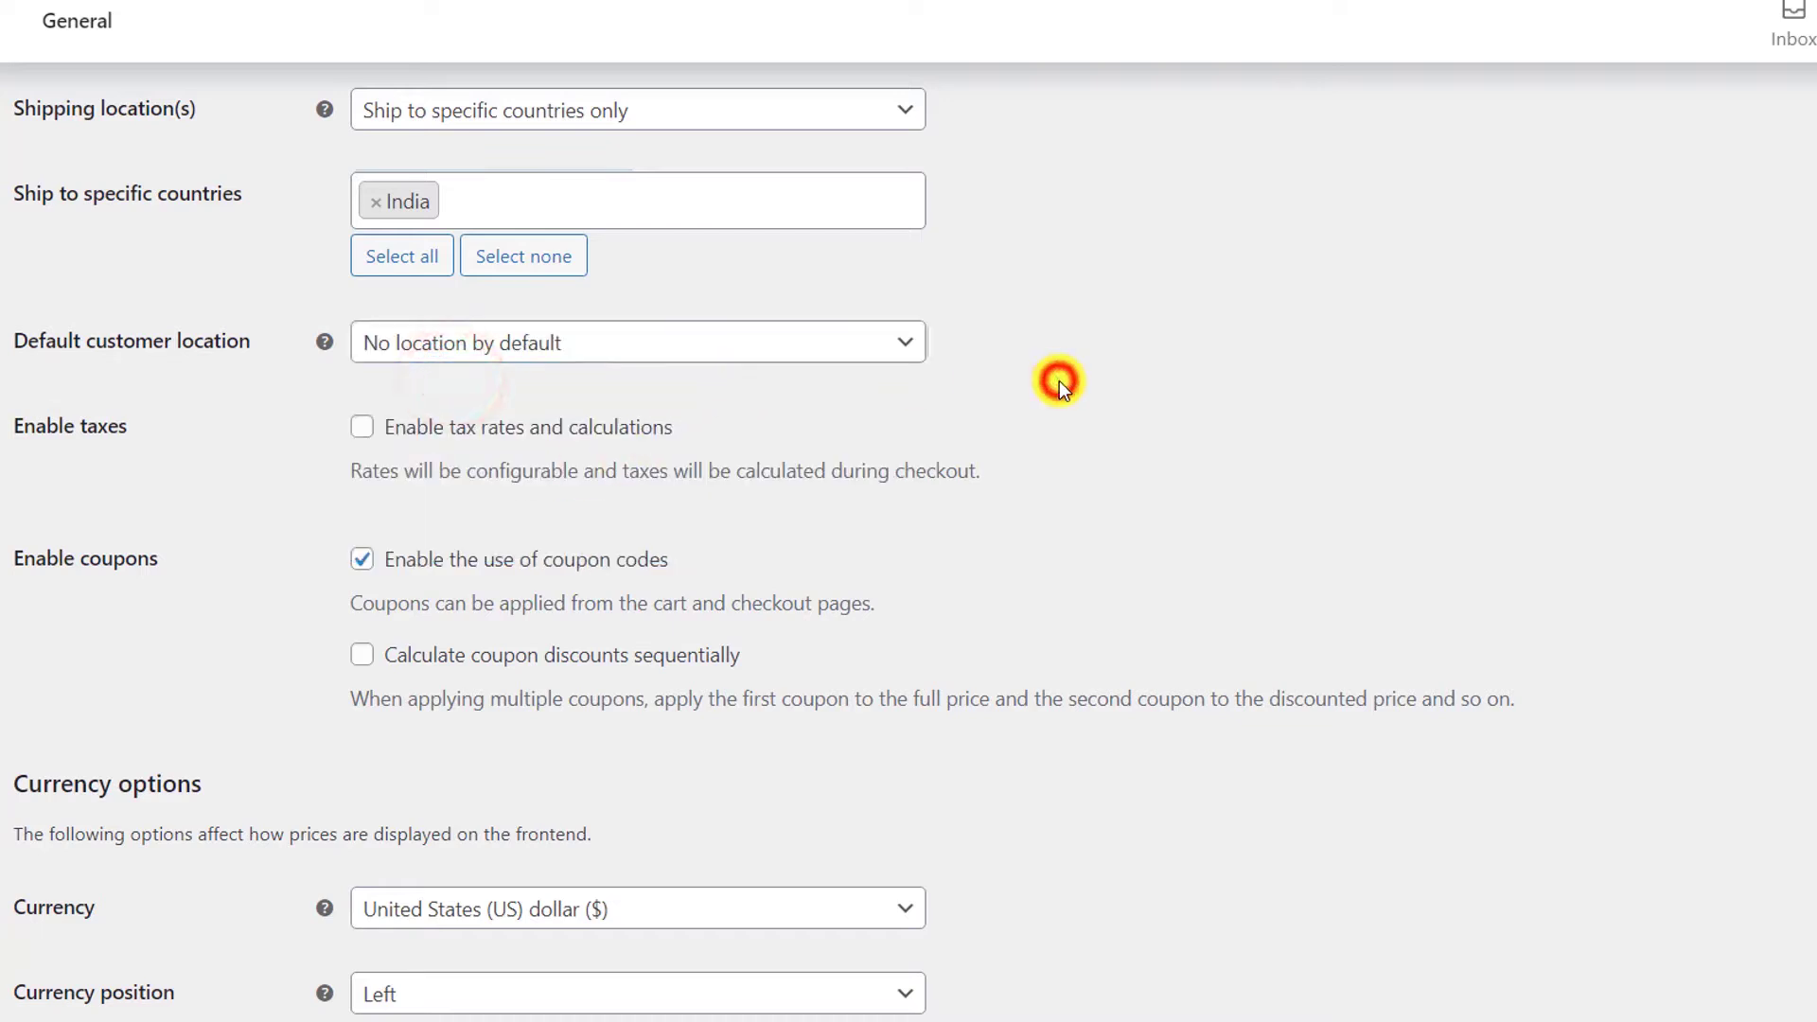
pyautogui.click(768, 359)
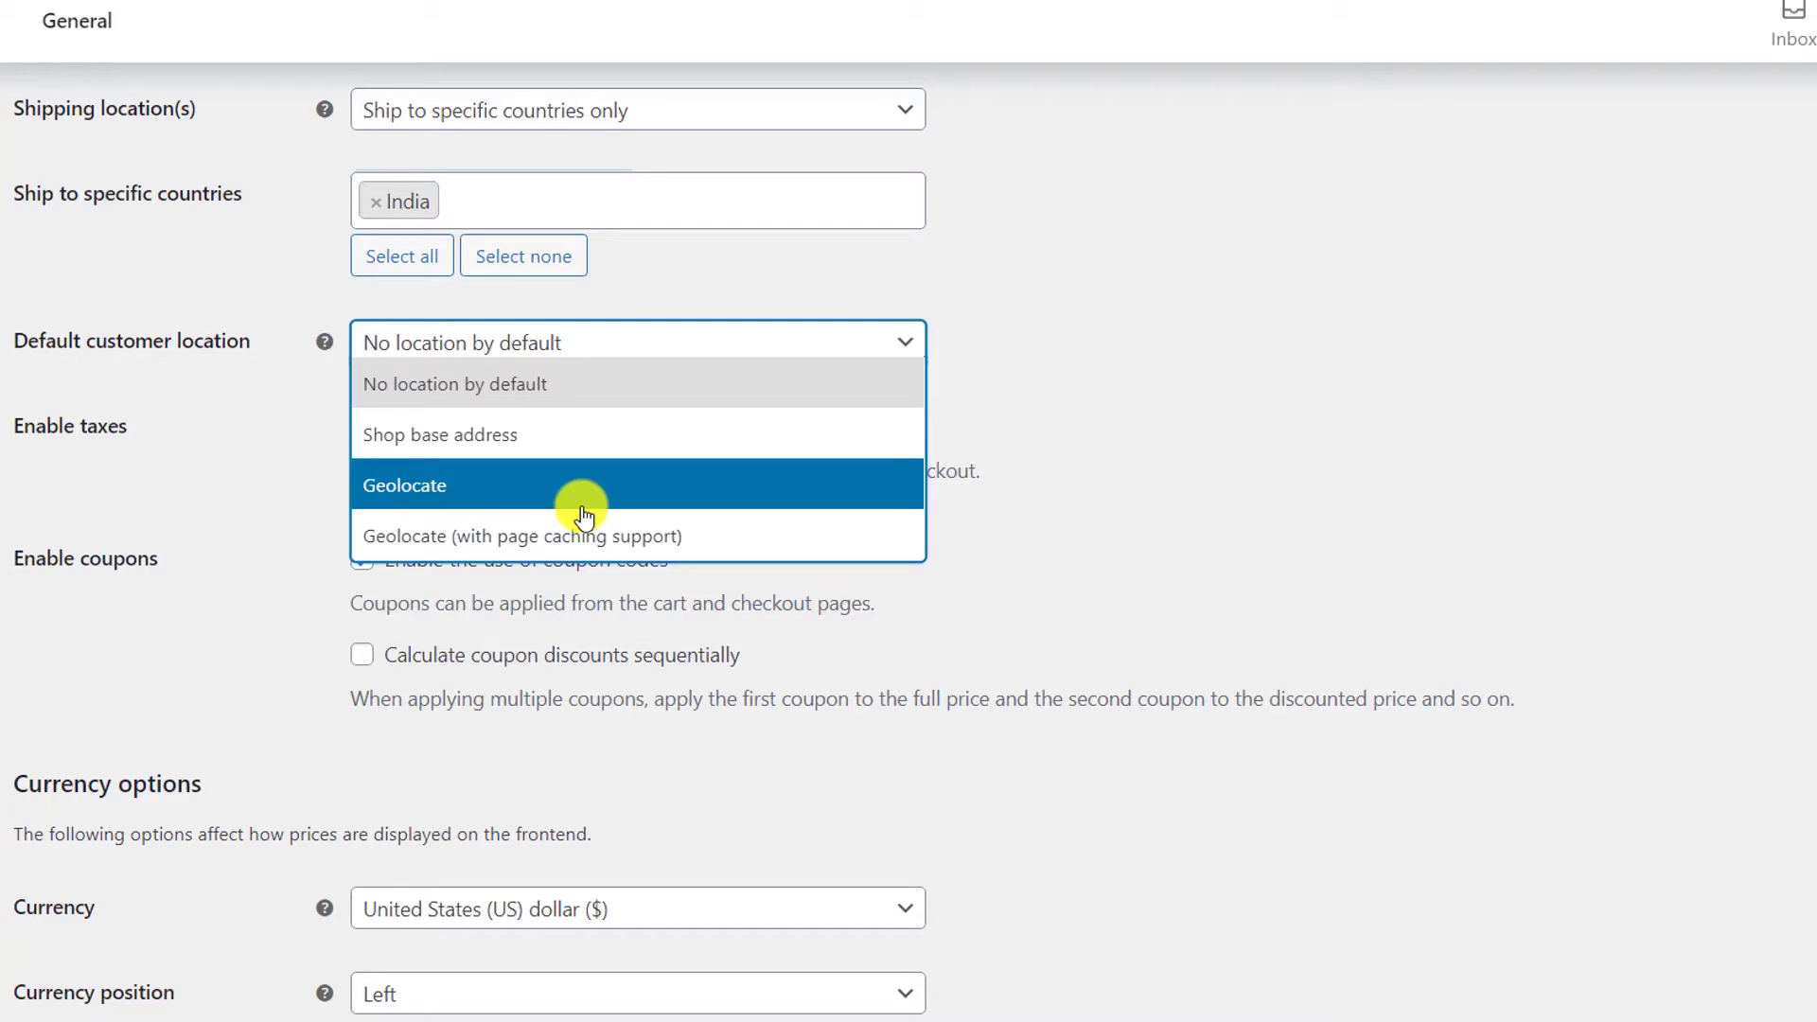
pyautogui.click(496, 377)
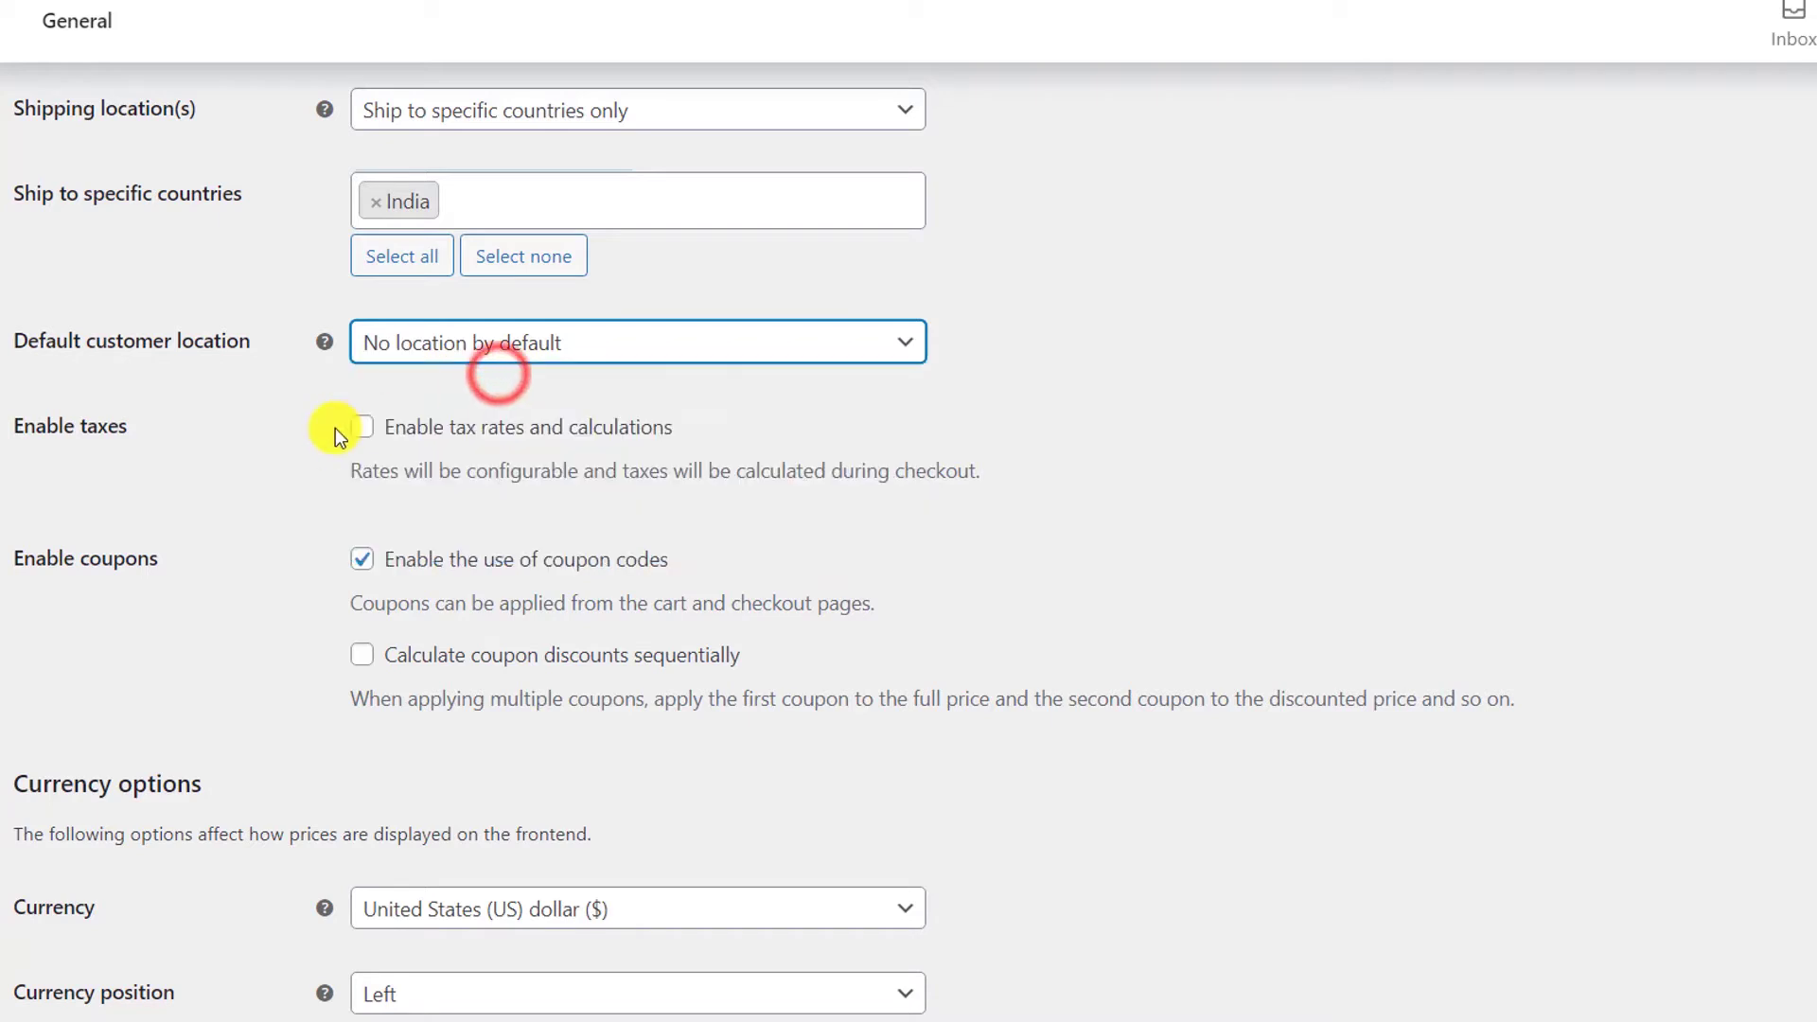
pyautogui.click(1084, 439)
# Step: Enable taxes, set the store currency to Indian rupee, and save the changes
pyautogui.scroll(-3, 1084, 439)
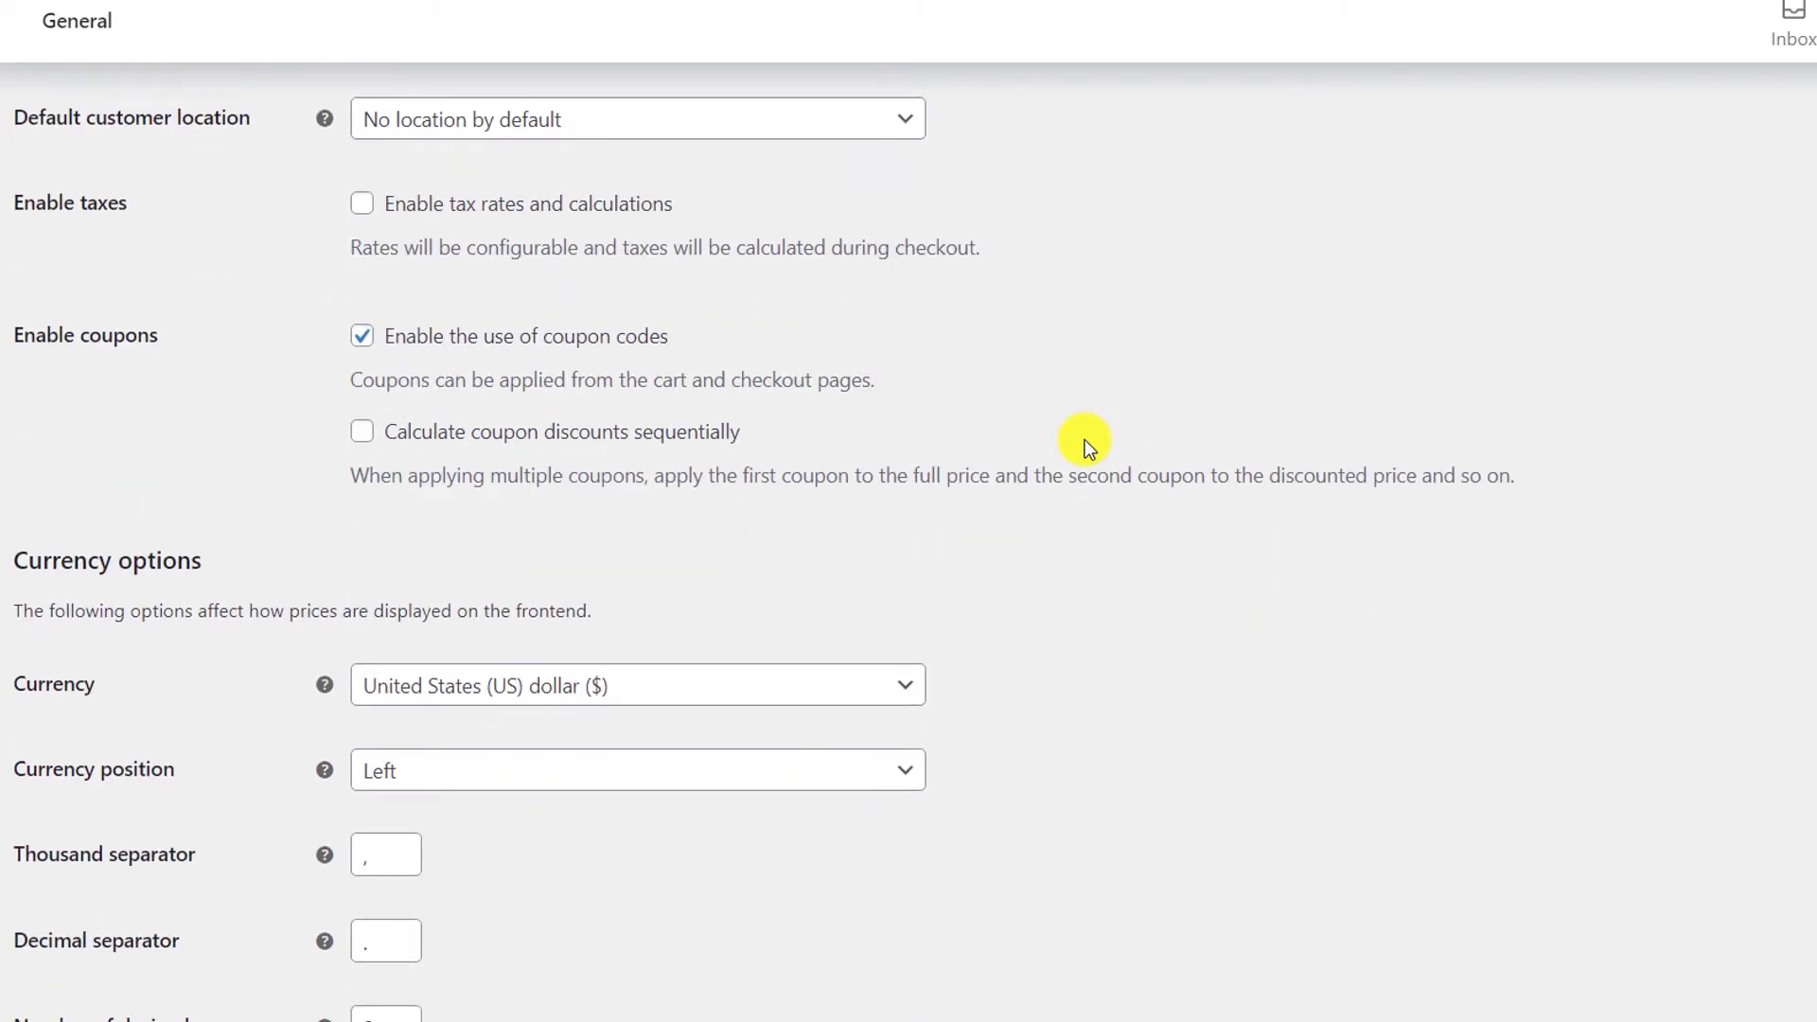
pyautogui.click(362, 203)
pyautogui.scroll(-2, 649, 275)
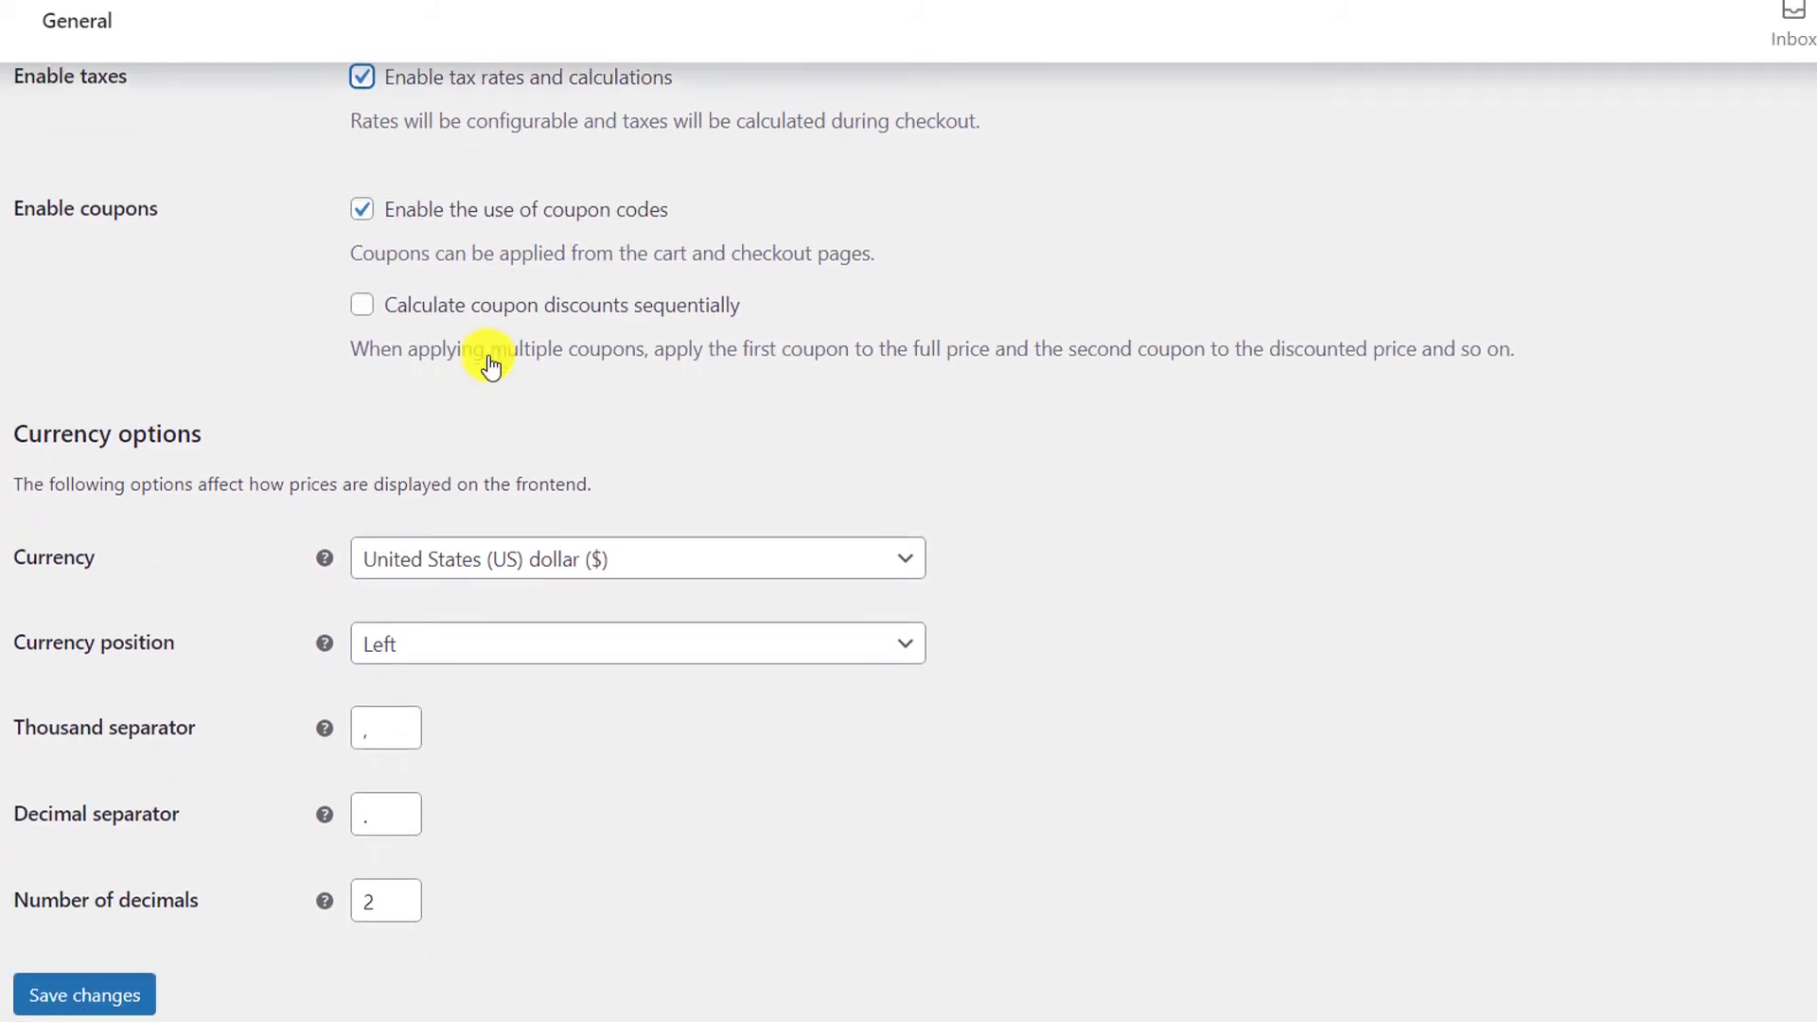
pyautogui.scroll(-1, 489, 366)
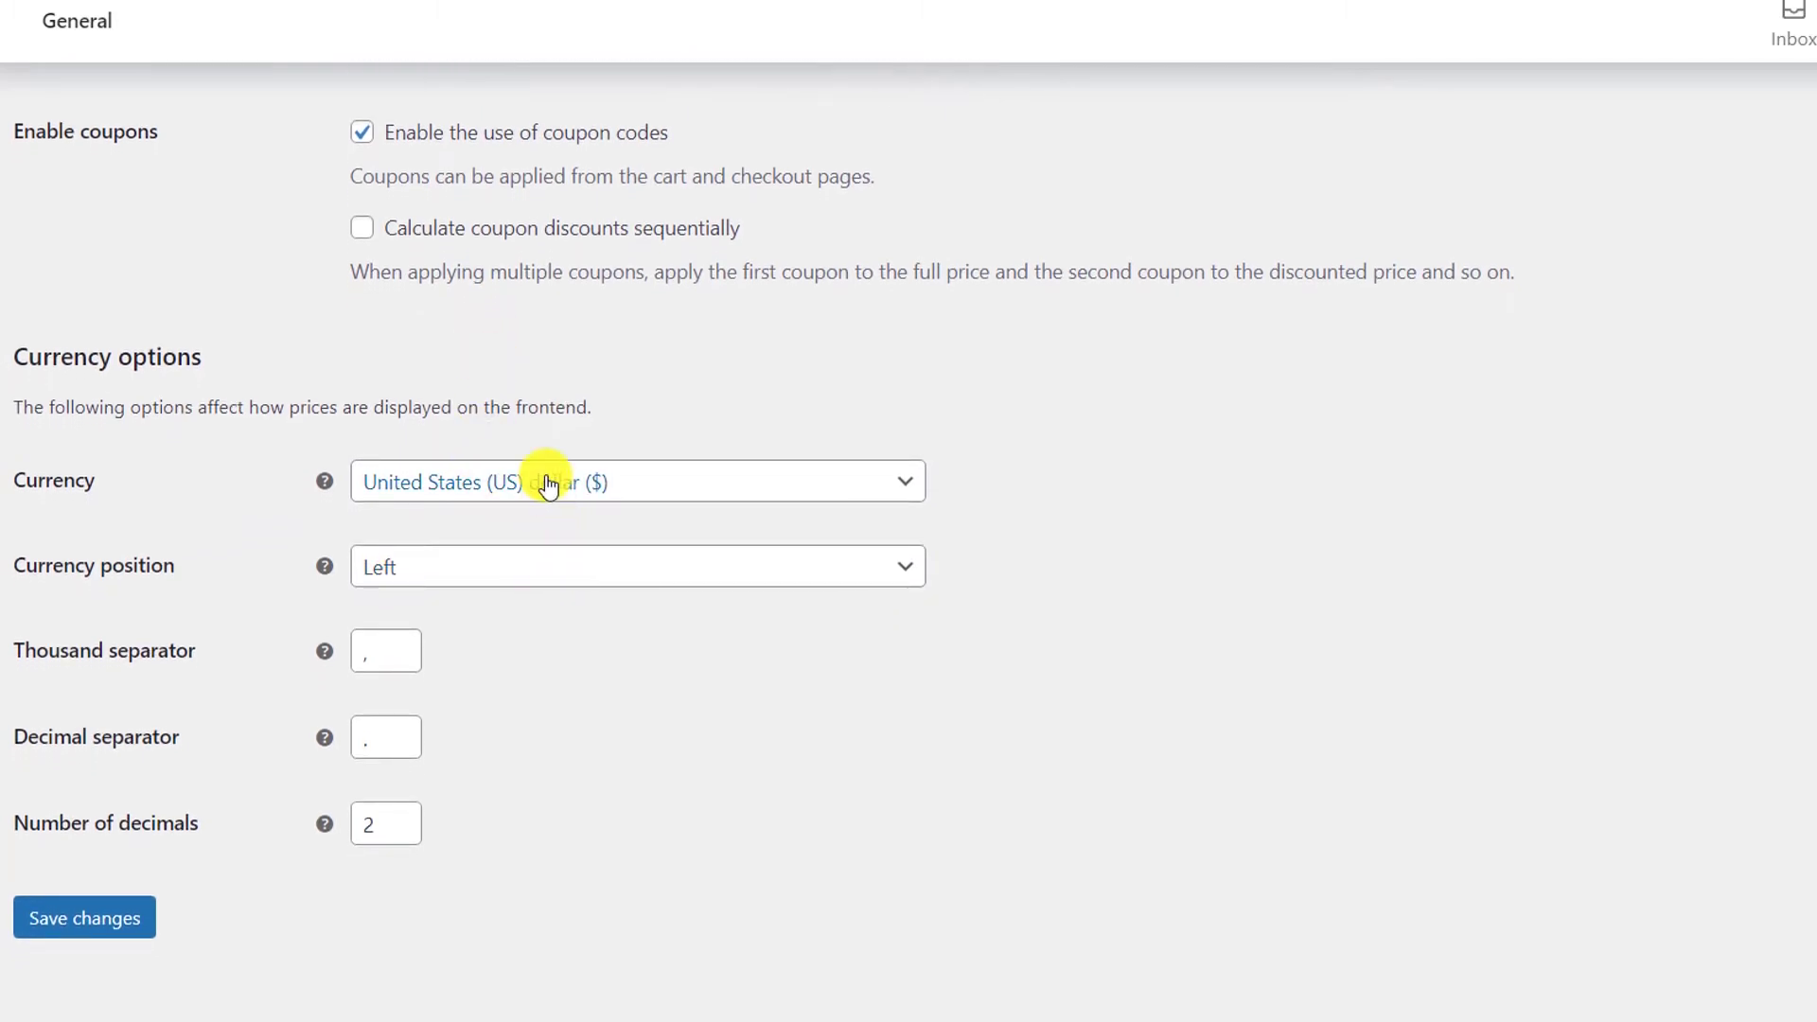
pyautogui.click(549, 484)
pyautogui.click(688, 745)
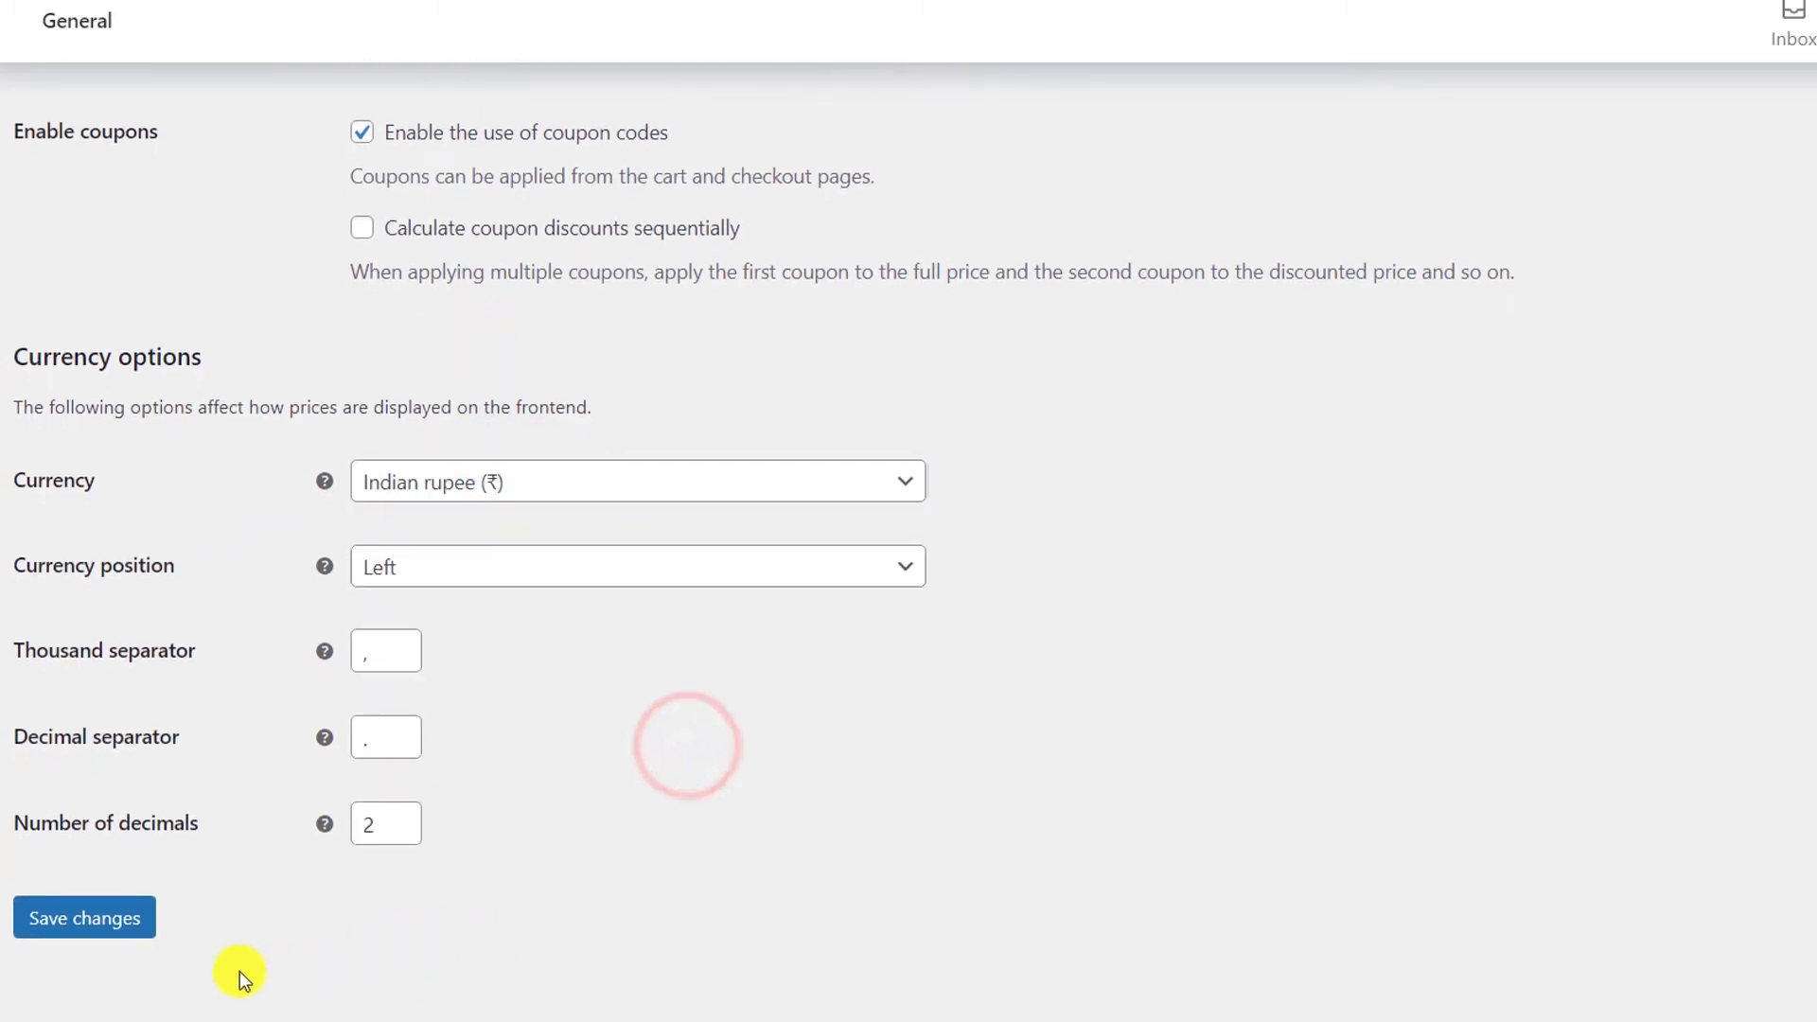
pyautogui.click(111, 939)
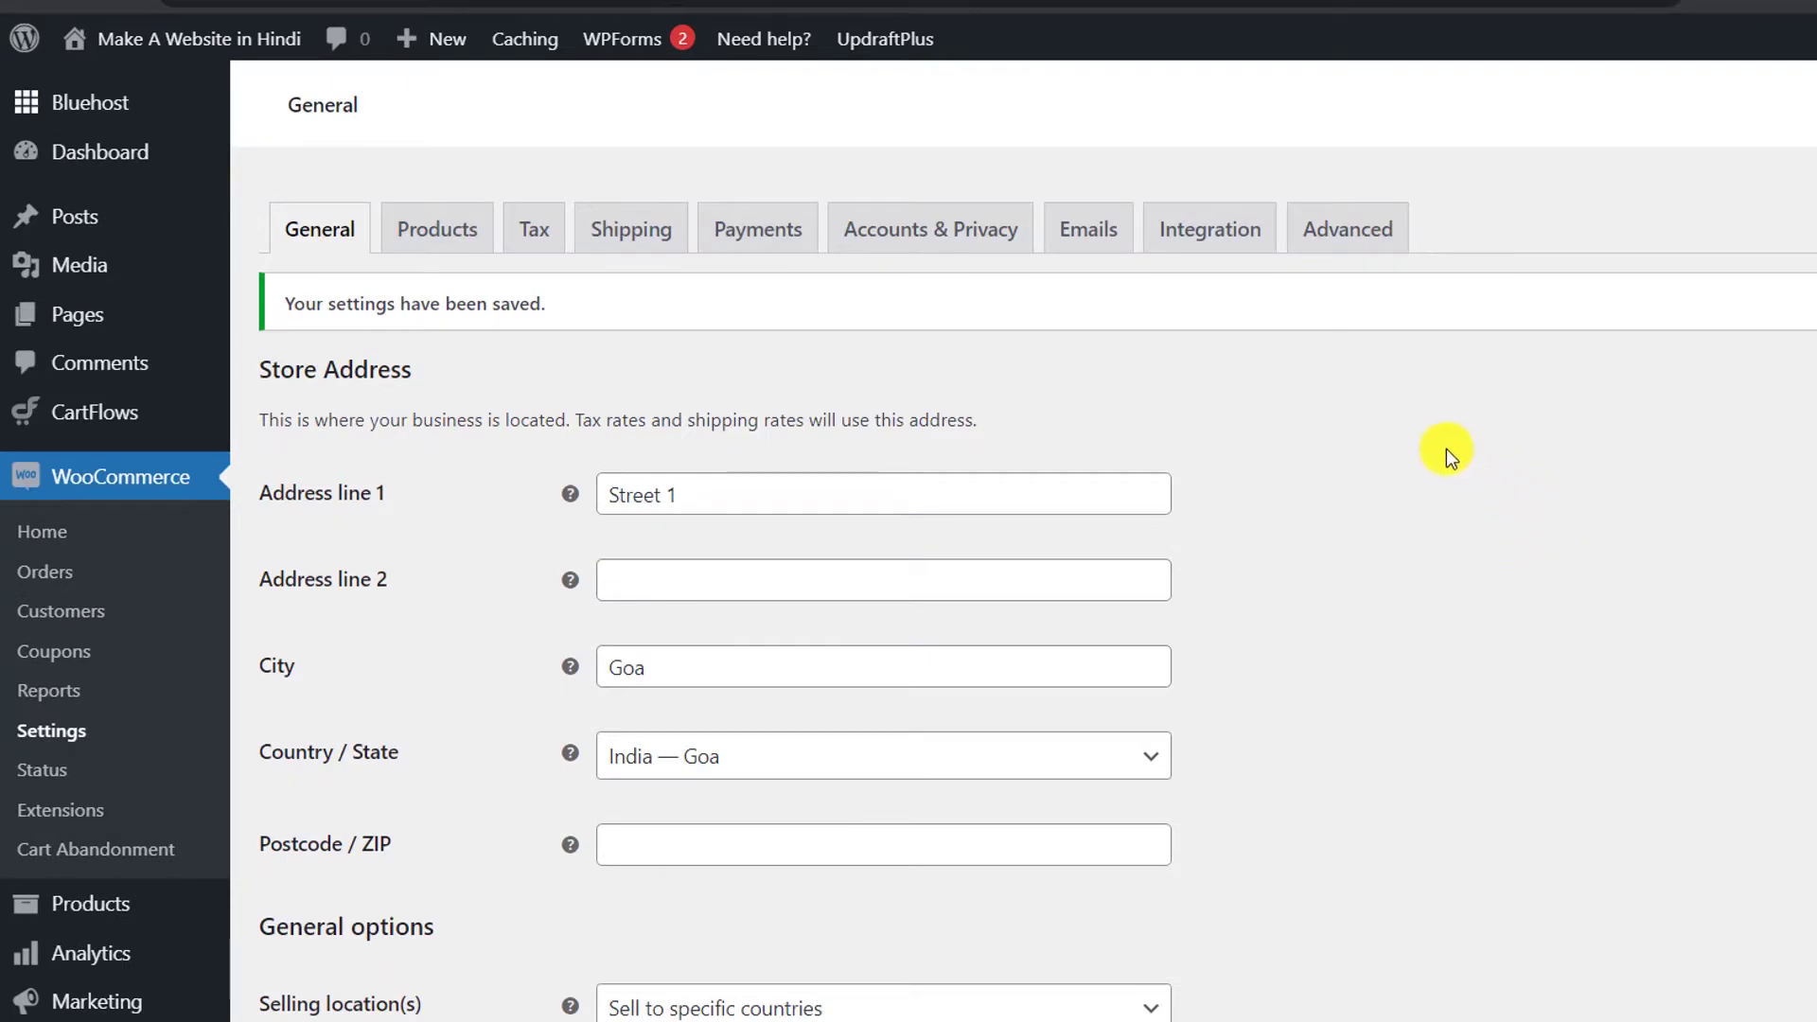
# Step: Check that the live Store page lists product prices in rupees, then return to WooCommerce settings
pyautogui.click(428, 227)
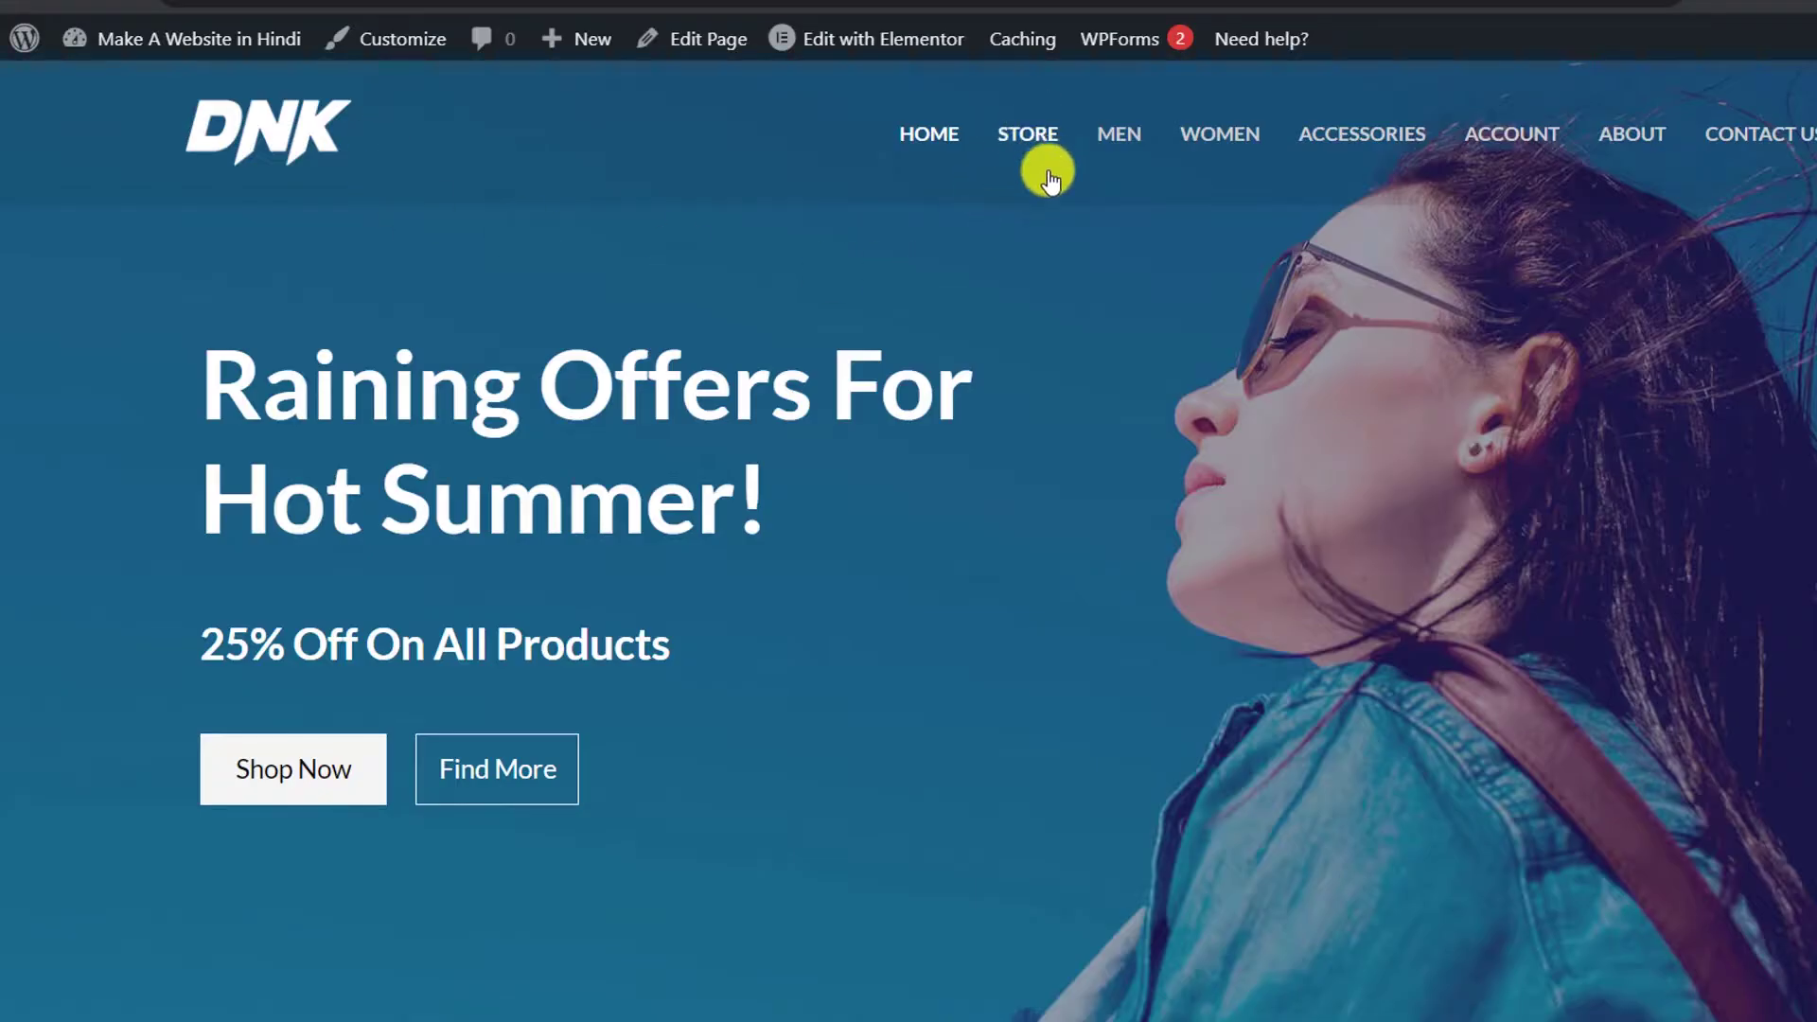
pyautogui.click(1050, 140)
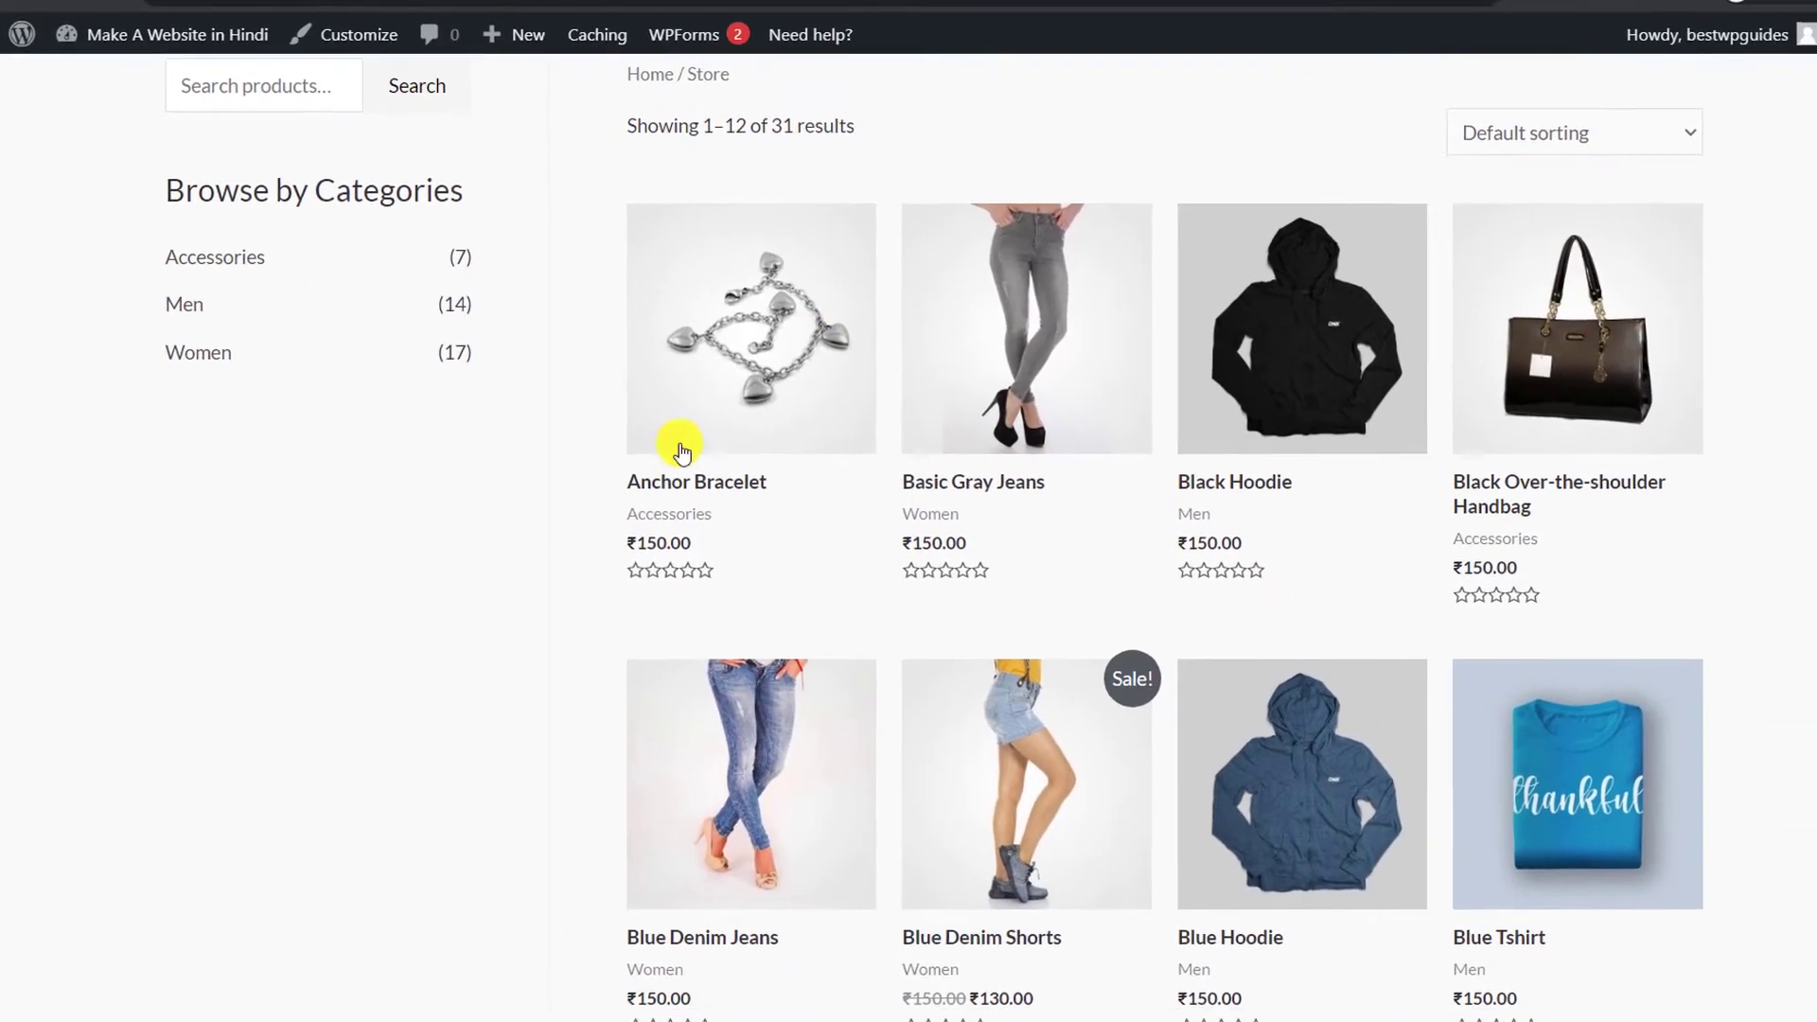
pyautogui.scroll(-2, 908, 374)
pyautogui.scroll(4, 908, 377)
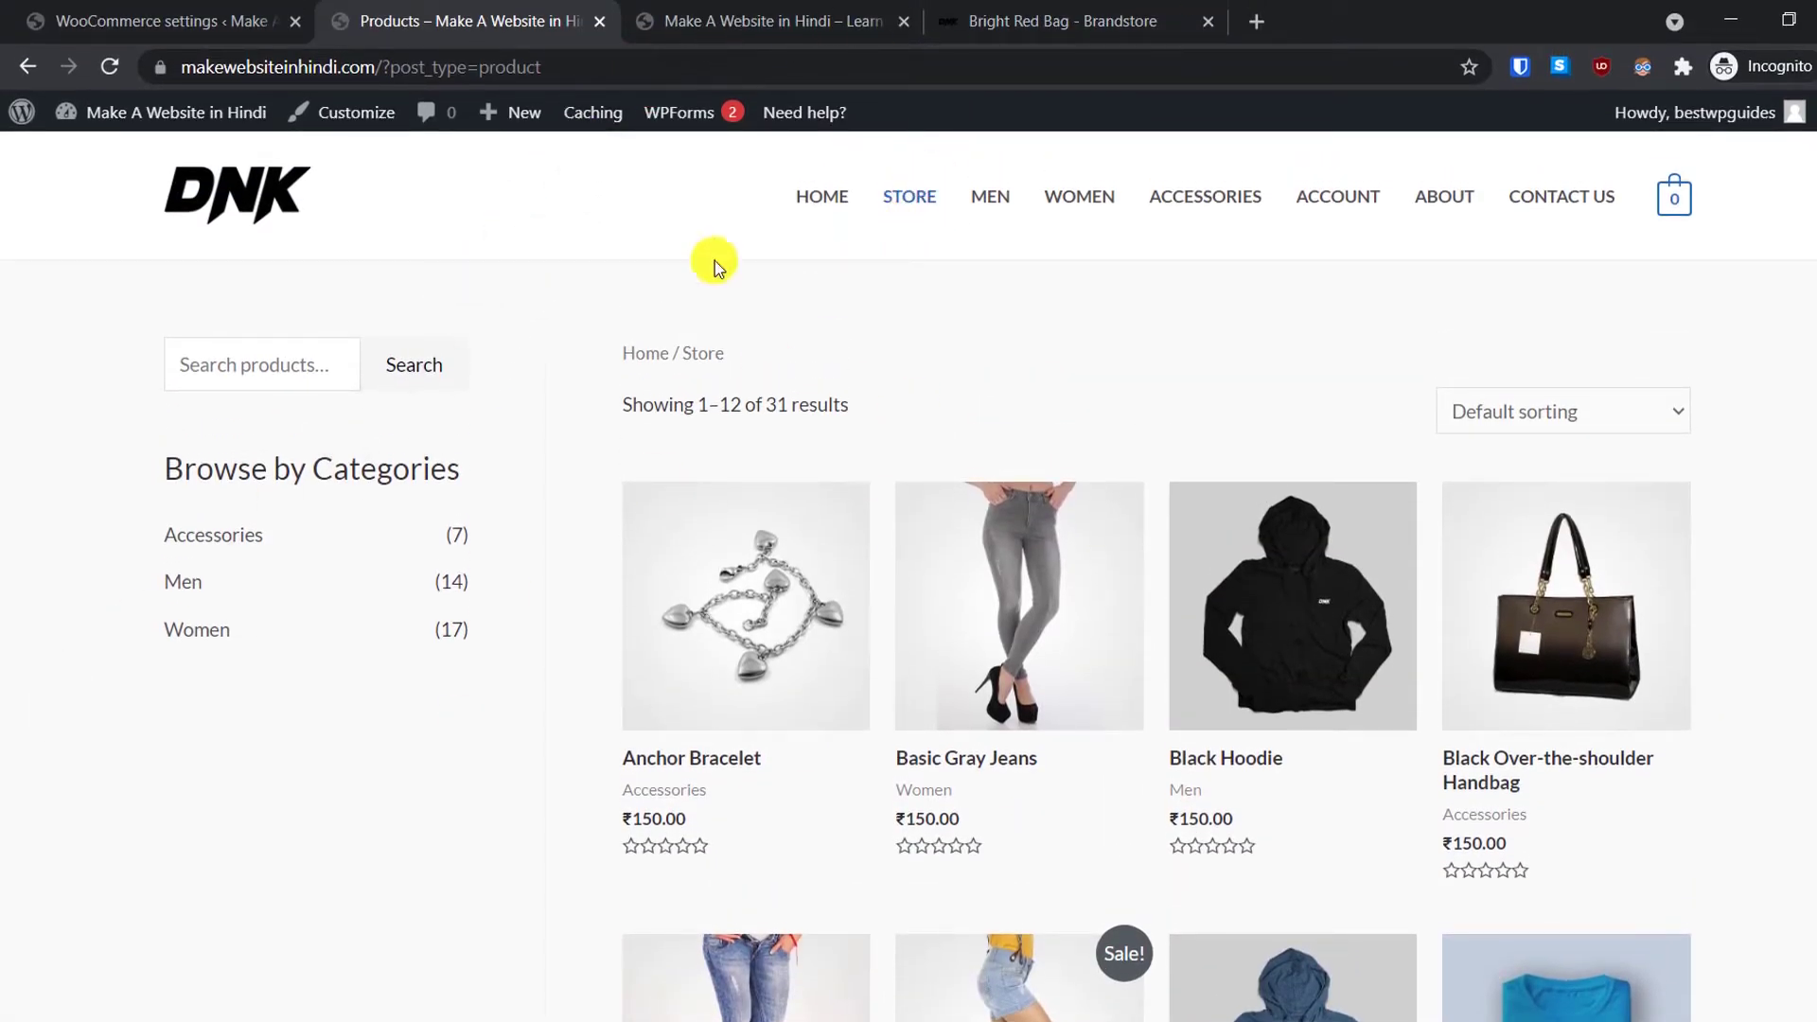
pyautogui.click(129, 17)
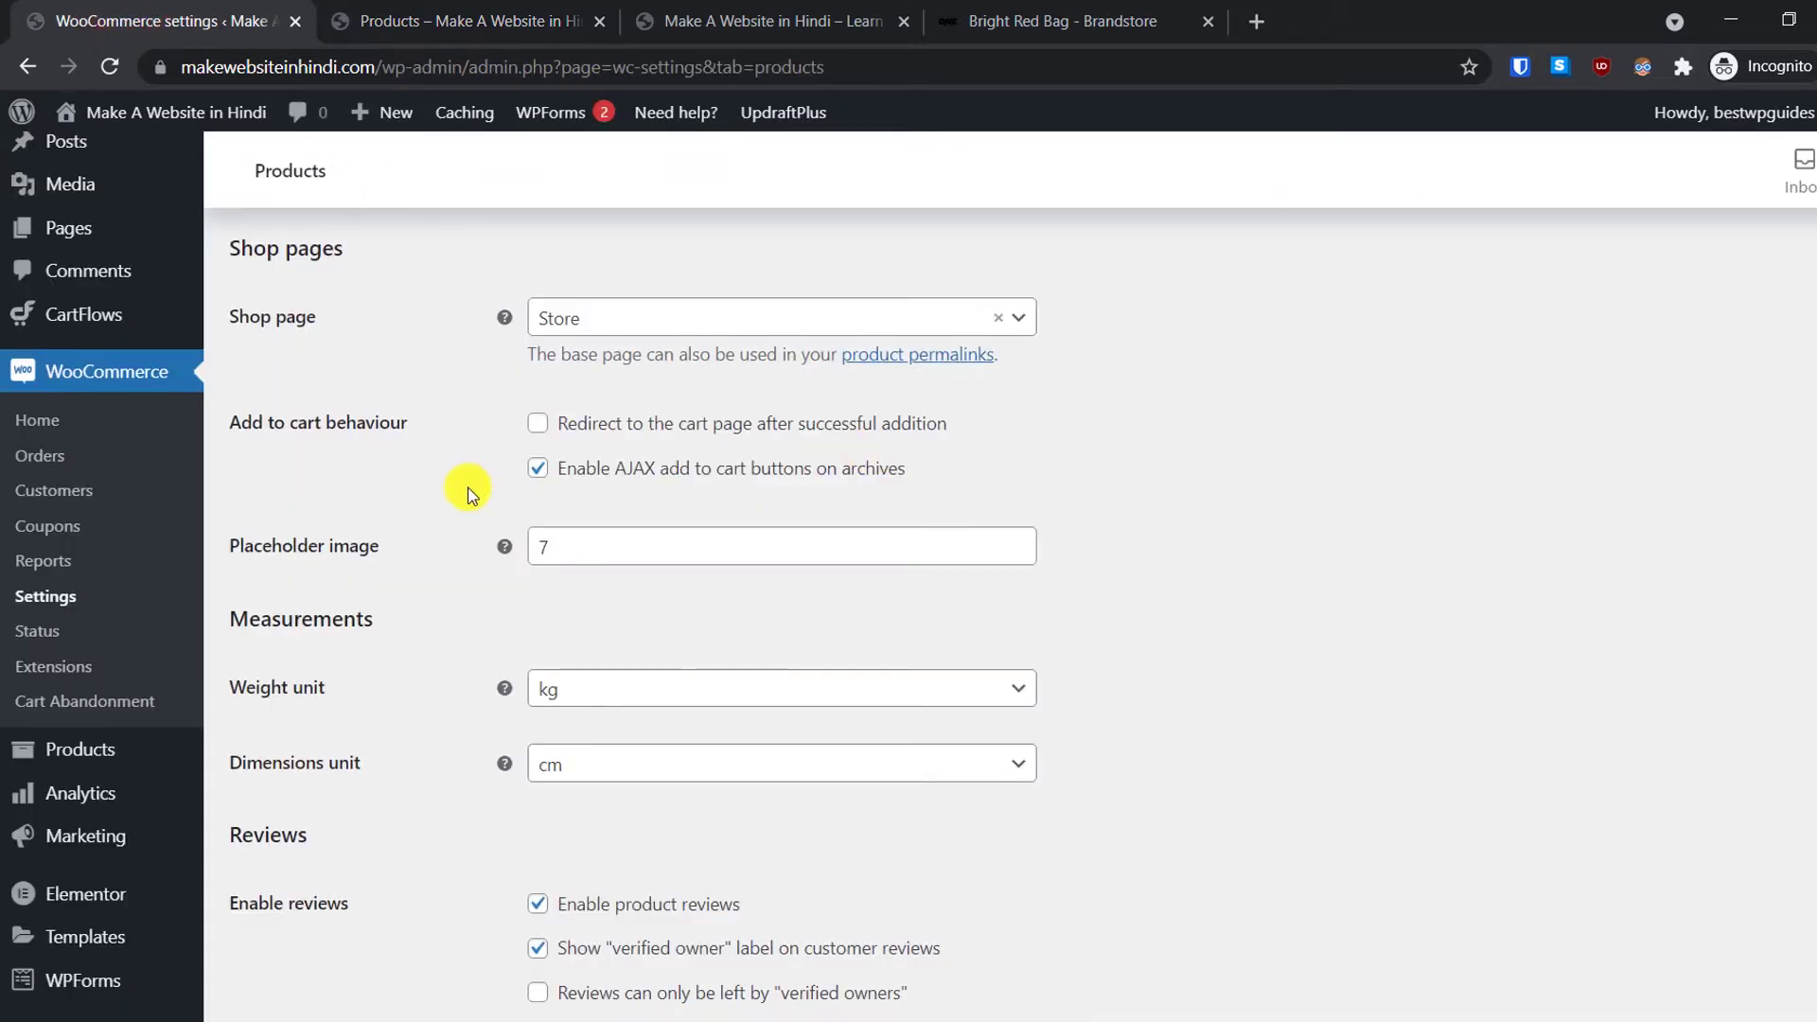
# Step: Switch permalinks to the Post name structure (/%postname%/), save, then go to WooCommerce Status
pyautogui.scroll(-3, 371, 634)
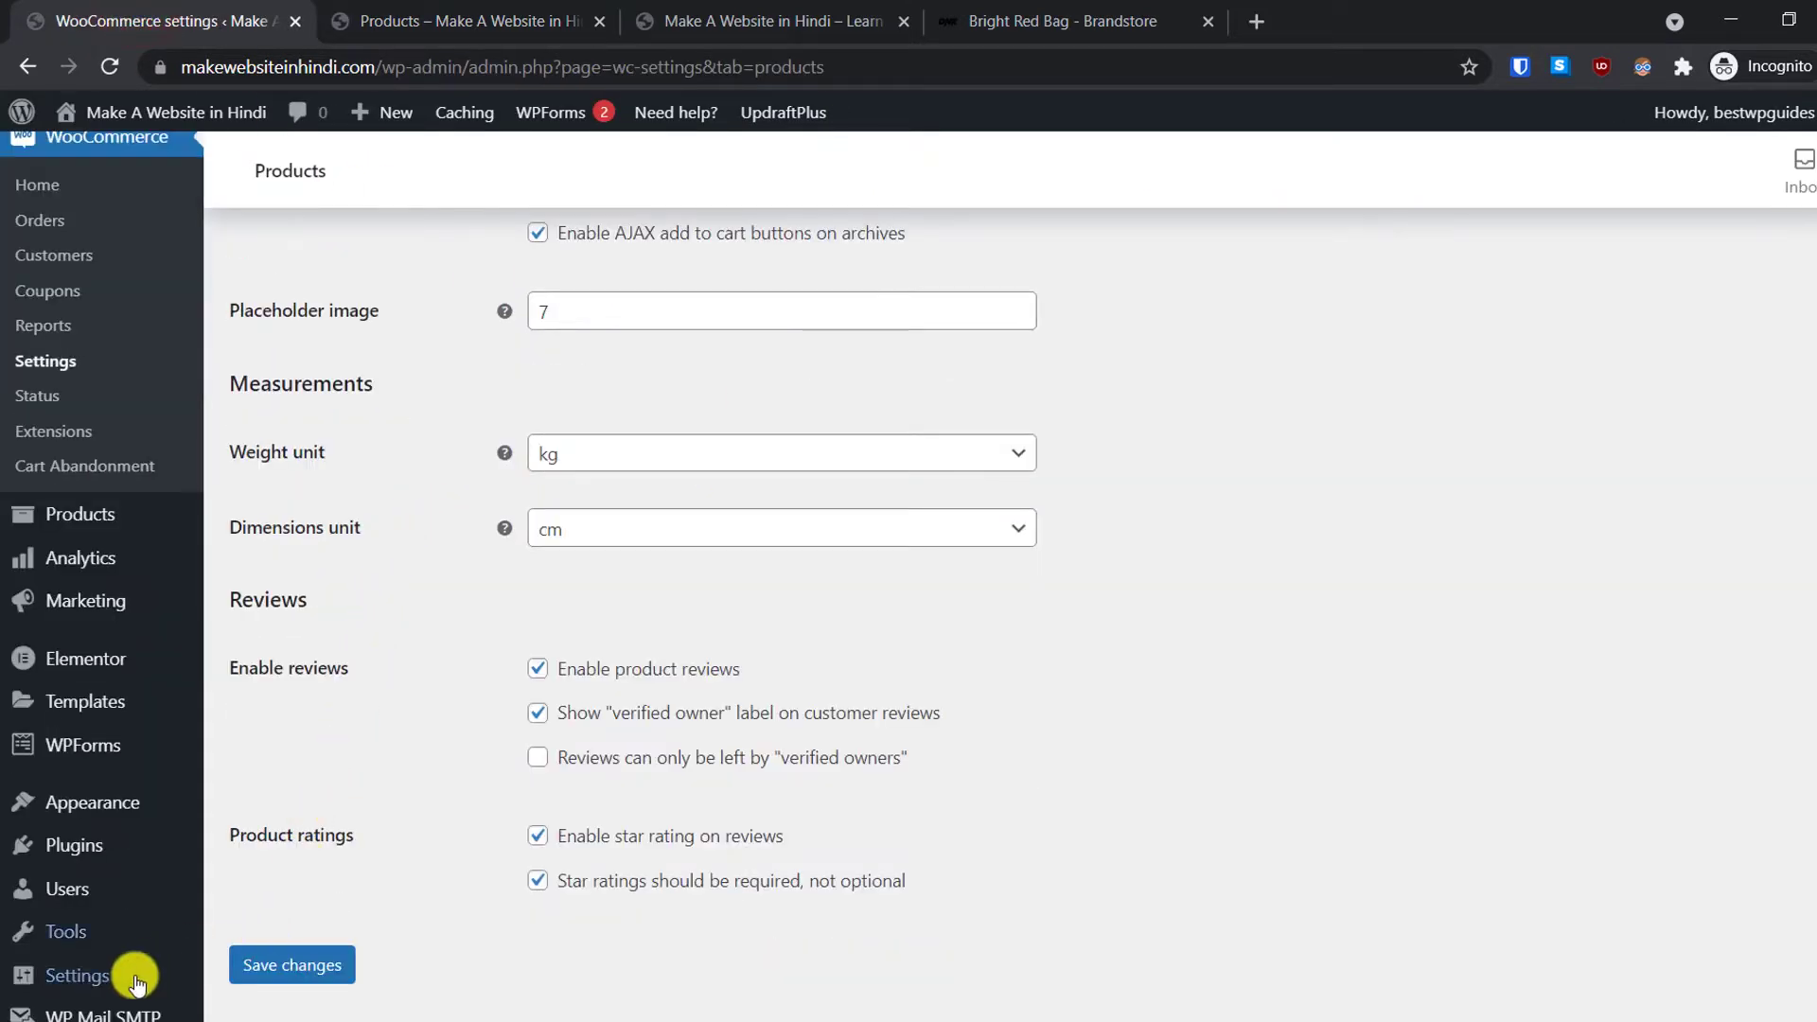
pyautogui.moveTo(83, 977)
pyautogui.click(270, 891)
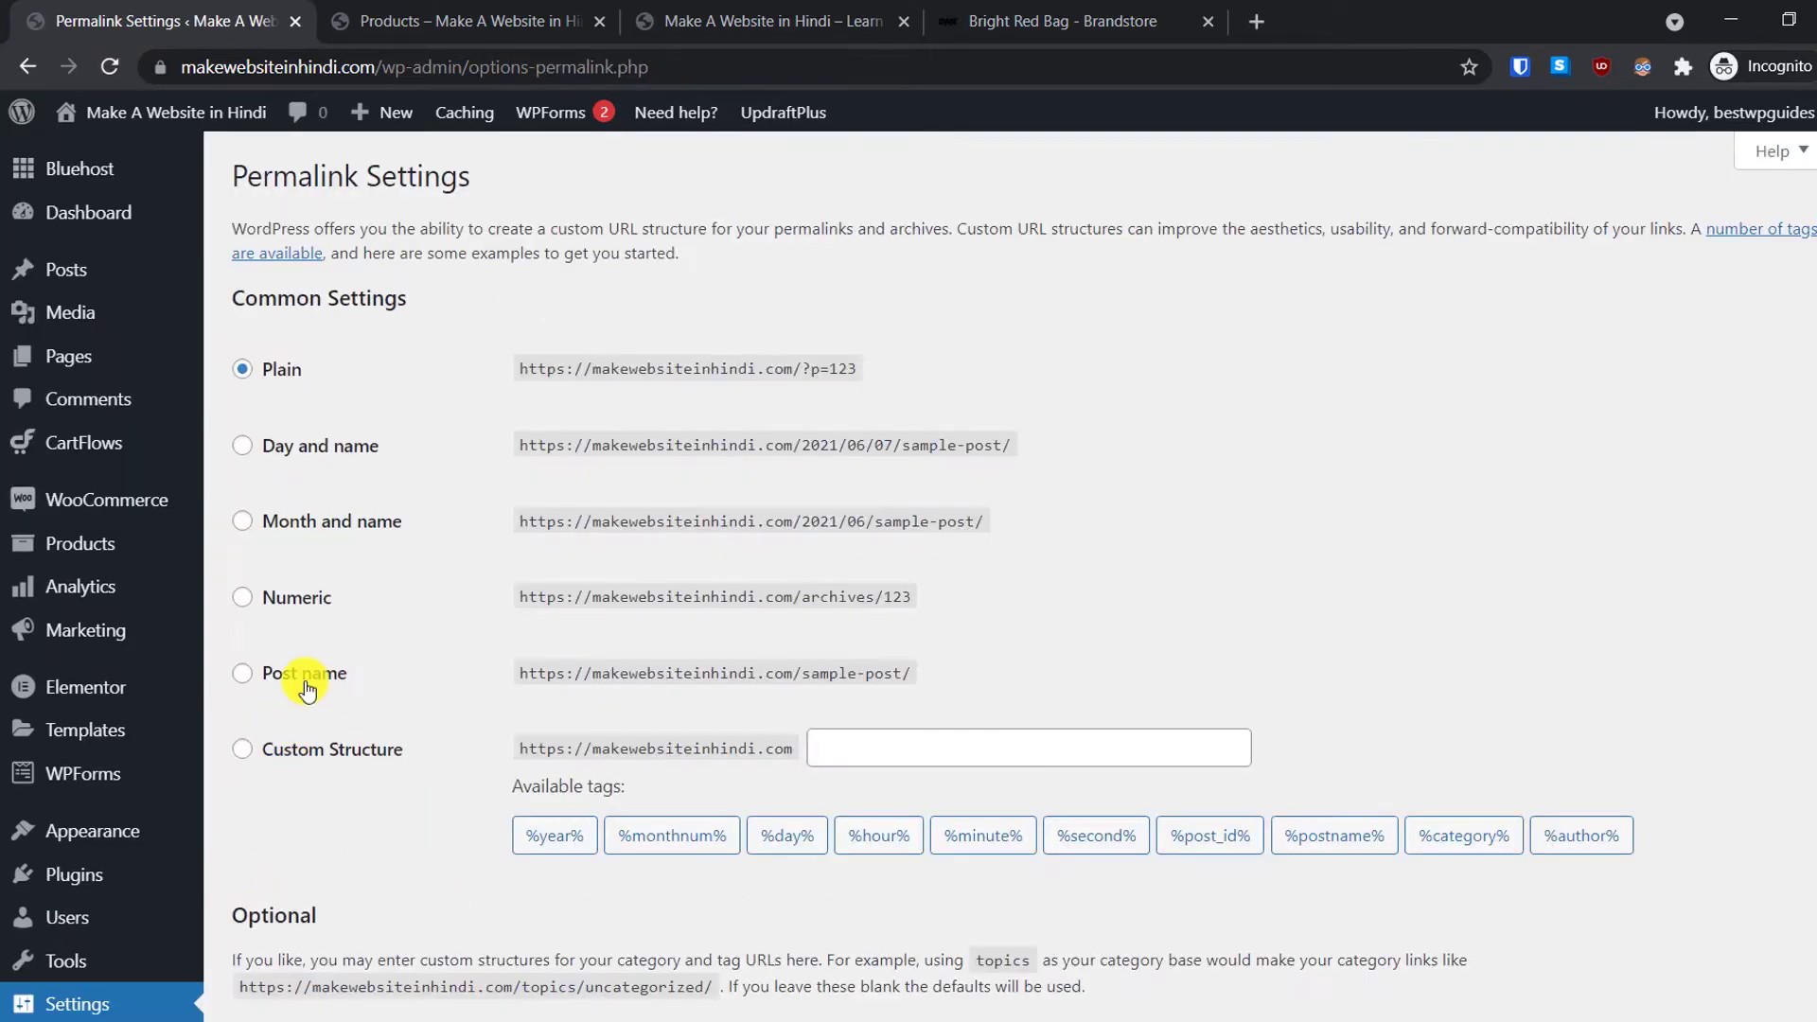
pyautogui.click(242, 672)
pyautogui.scroll(-10, 542, 663)
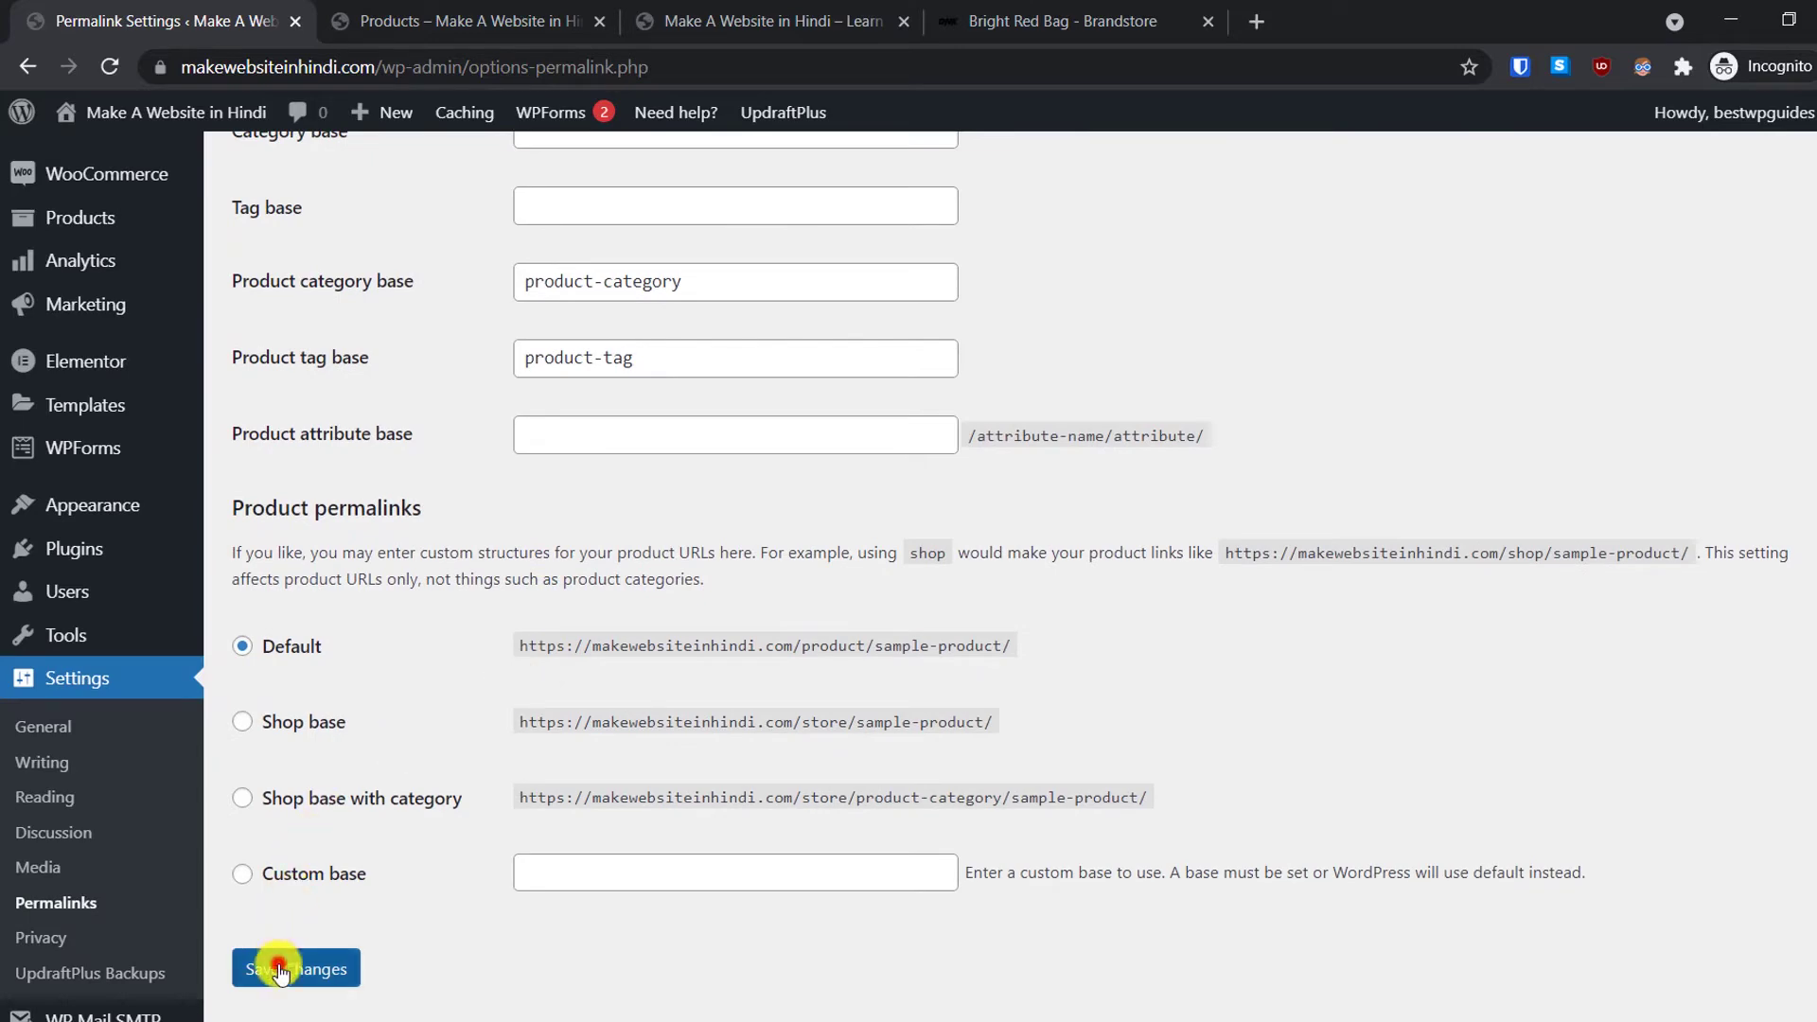
pyautogui.click(281, 969)
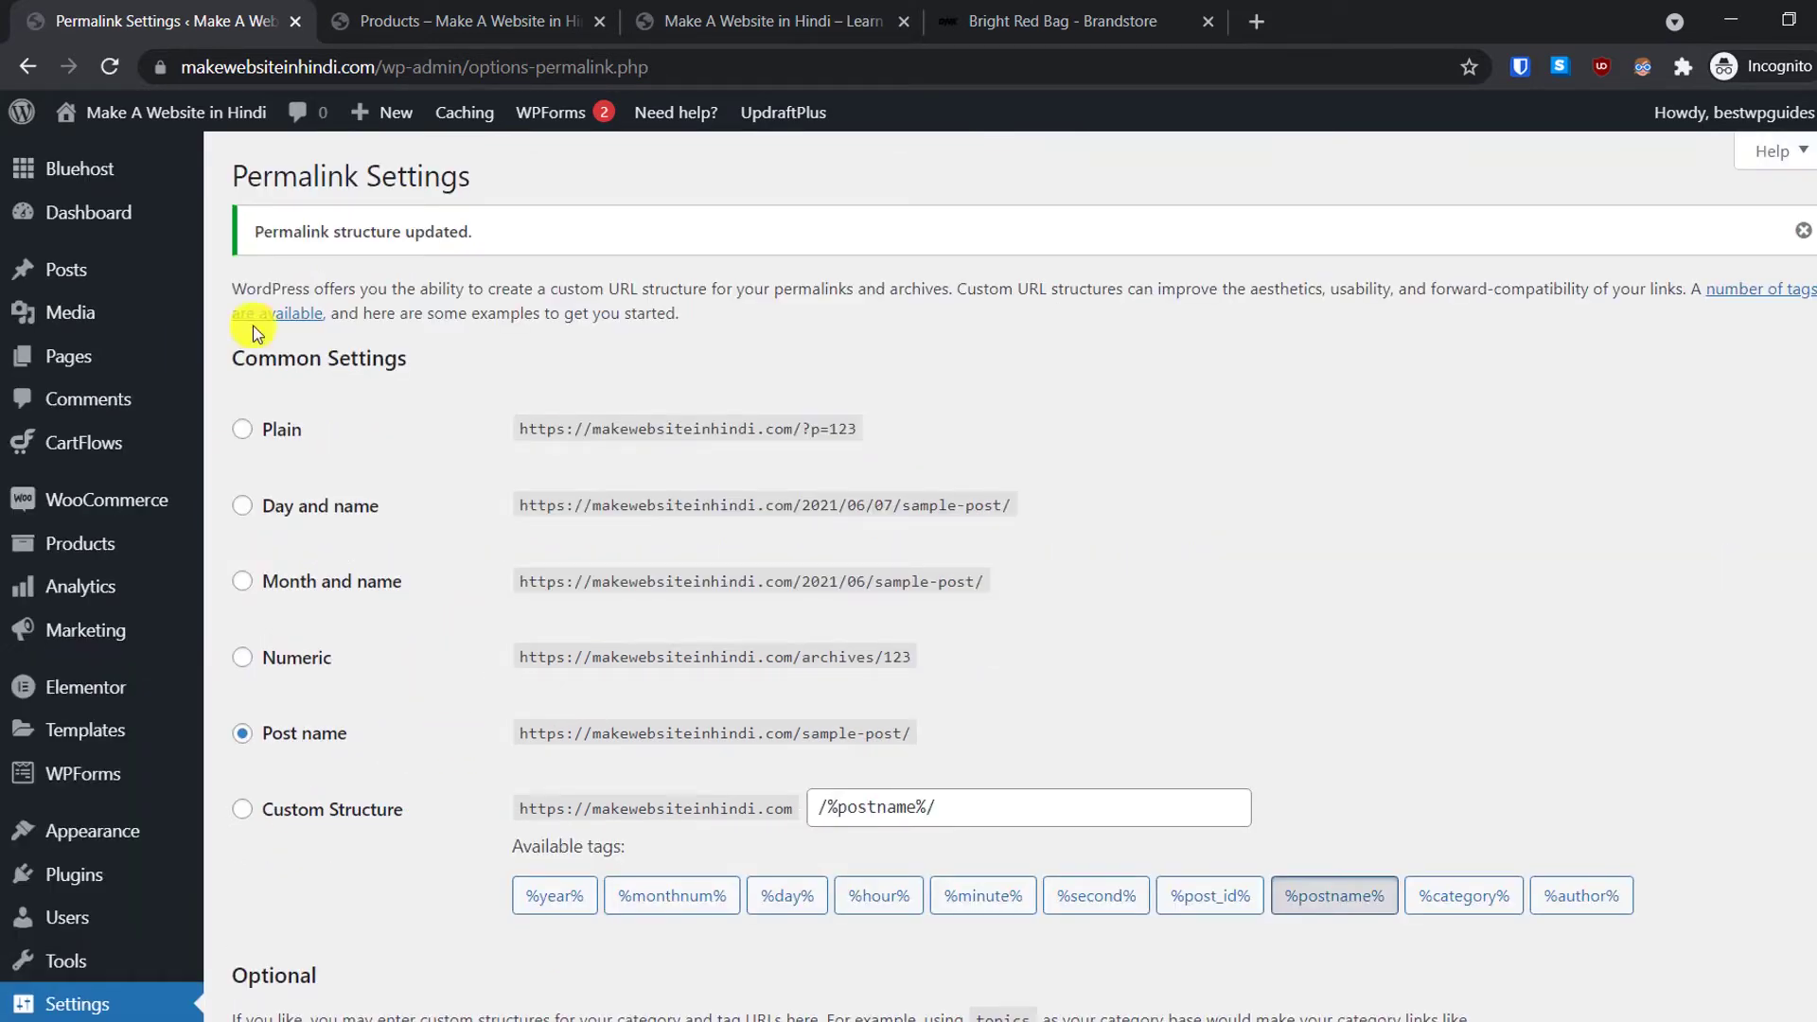
pyautogui.moveTo(129, 491)
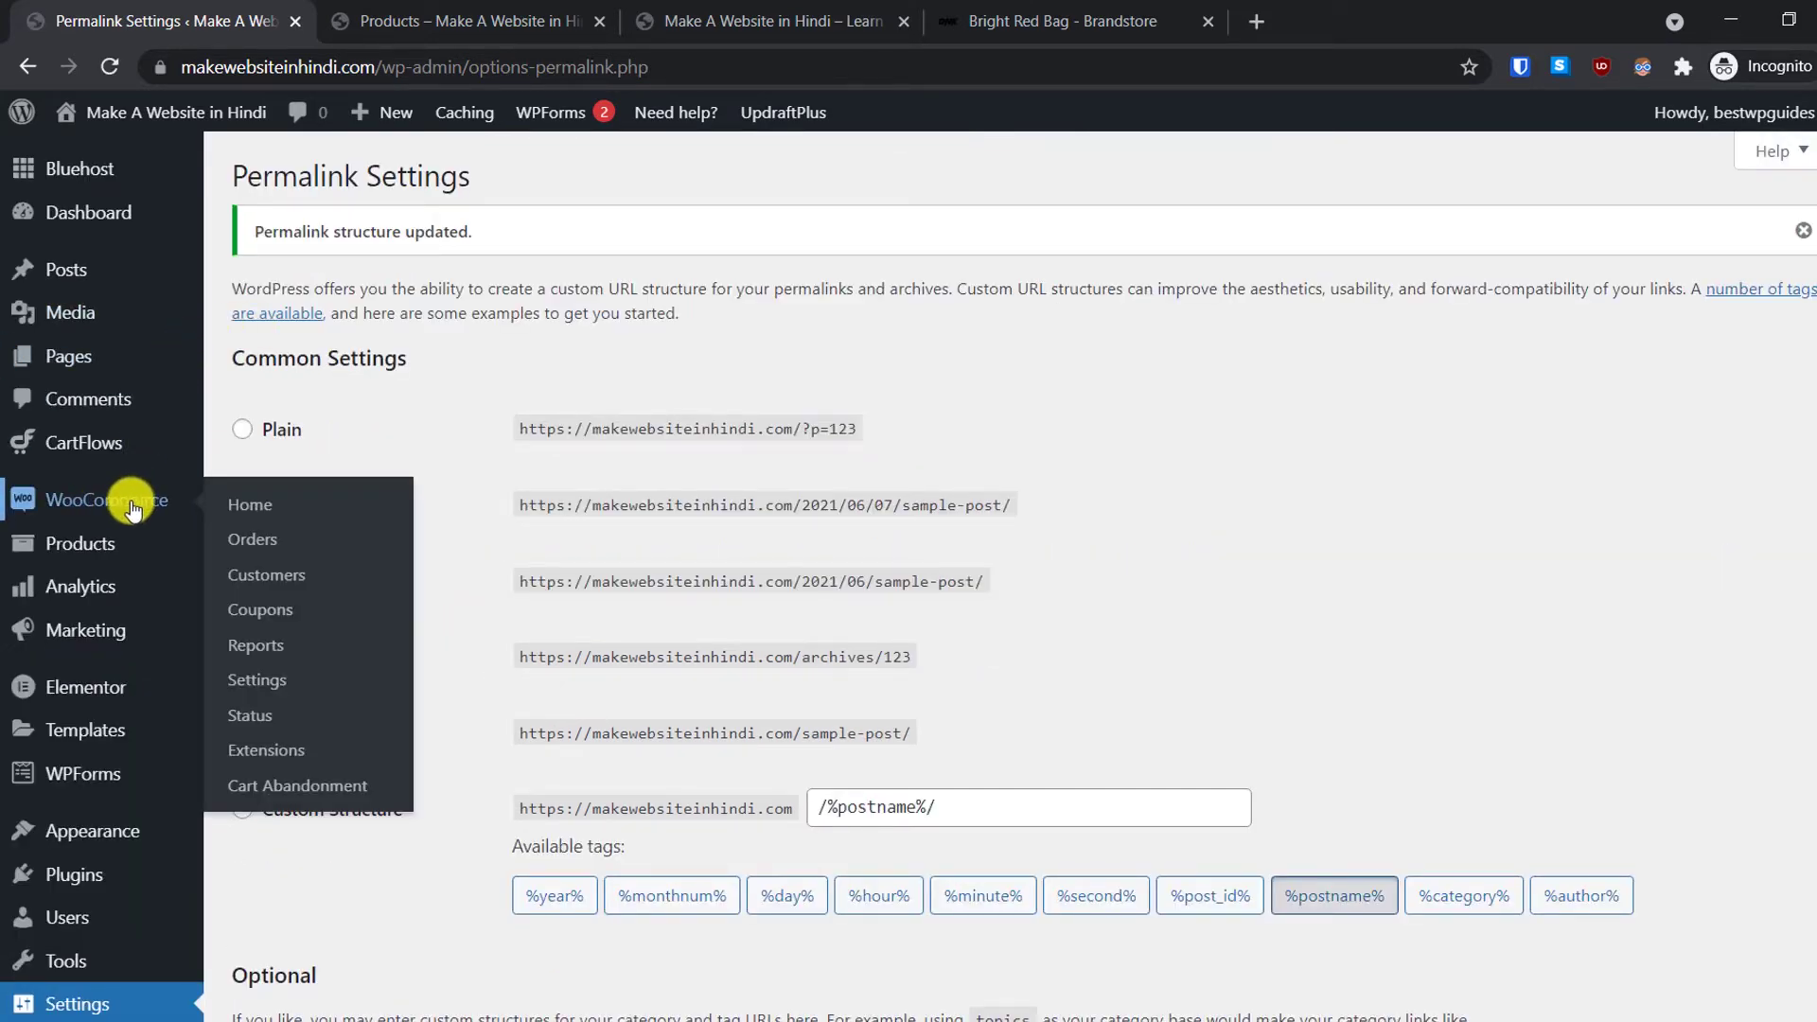
pyautogui.click(265, 714)
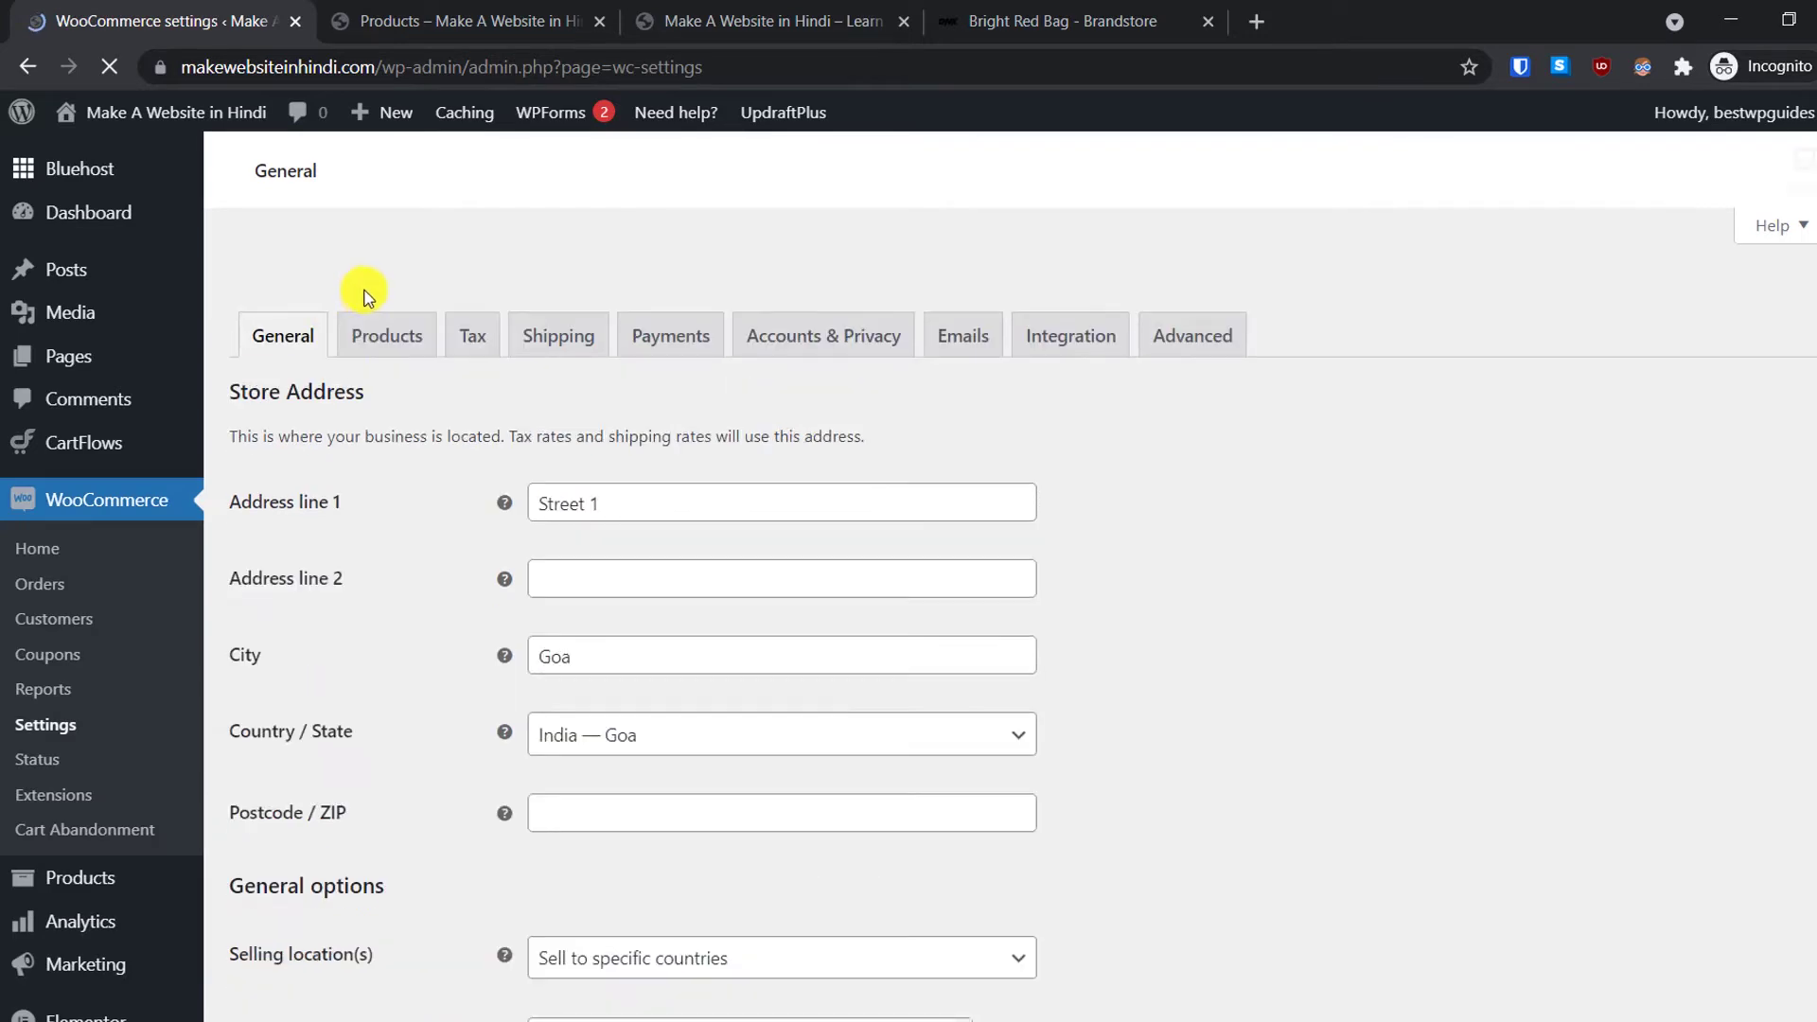
# Step: Review the WooCommerce Products settings, keep kg for weight and cm for dimensions, and save
pyautogui.click(384, 336)
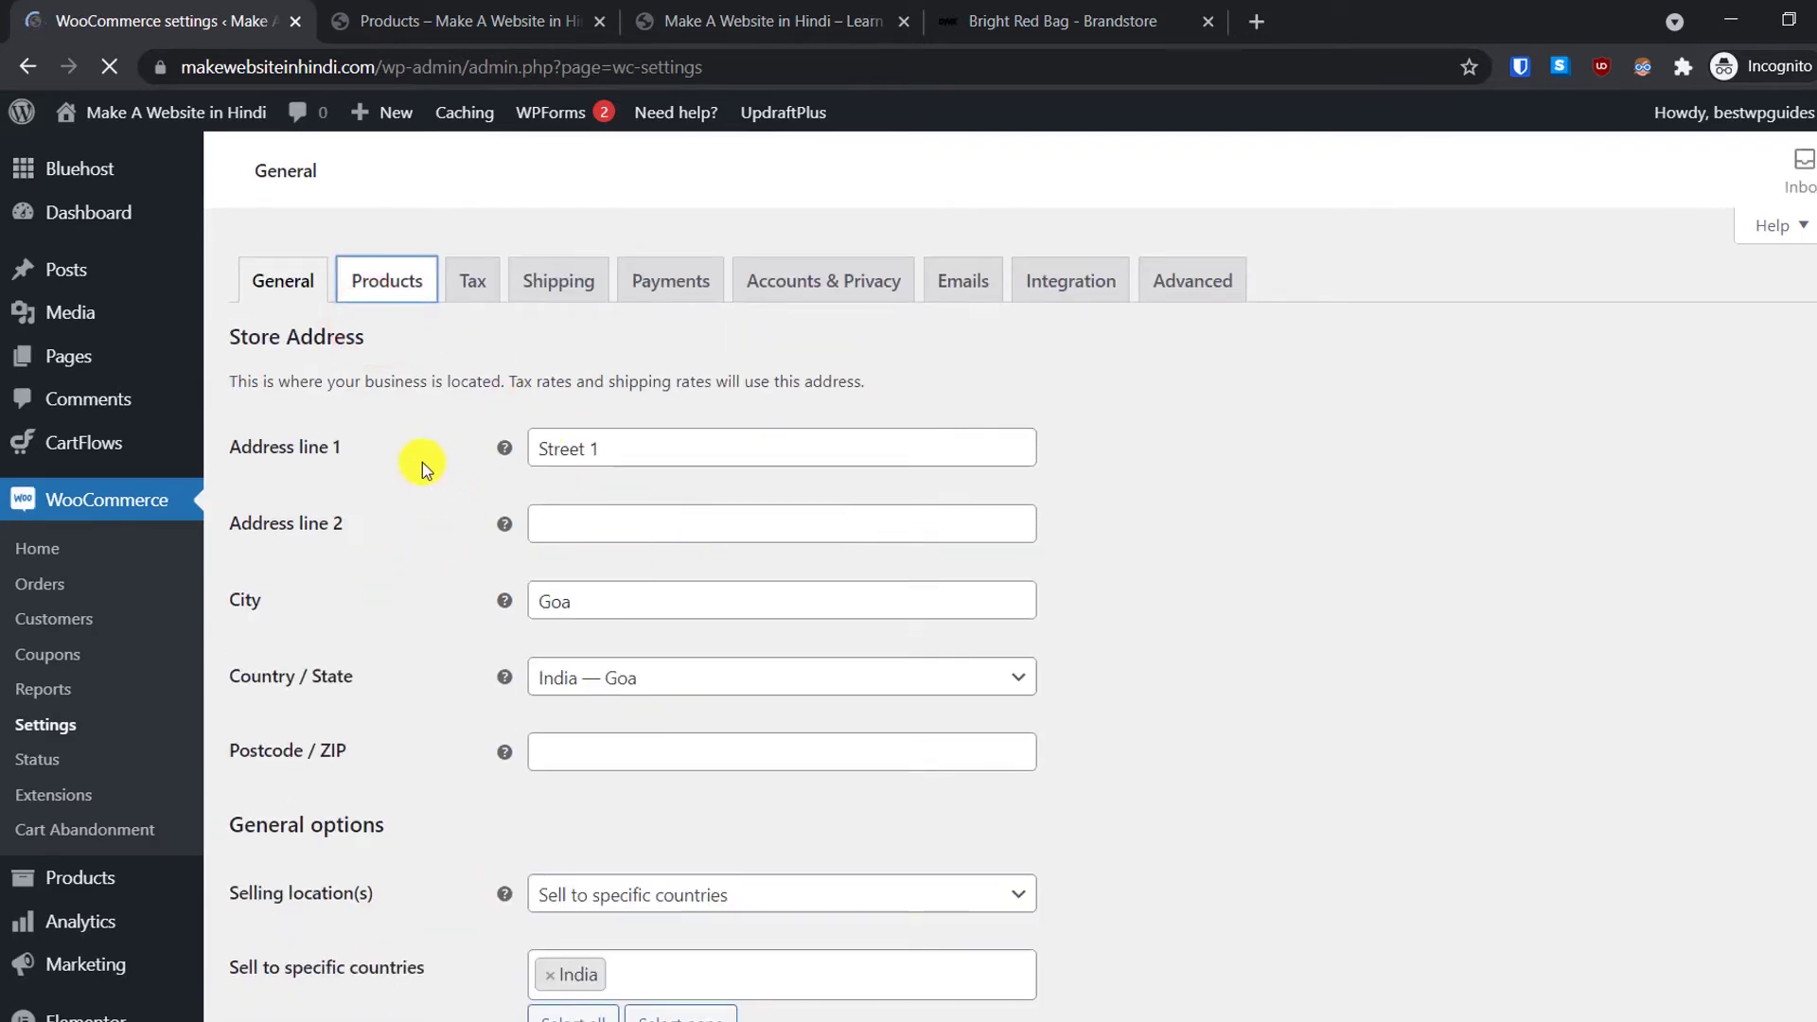
pyautogui.scroll(-3, 461, 484)
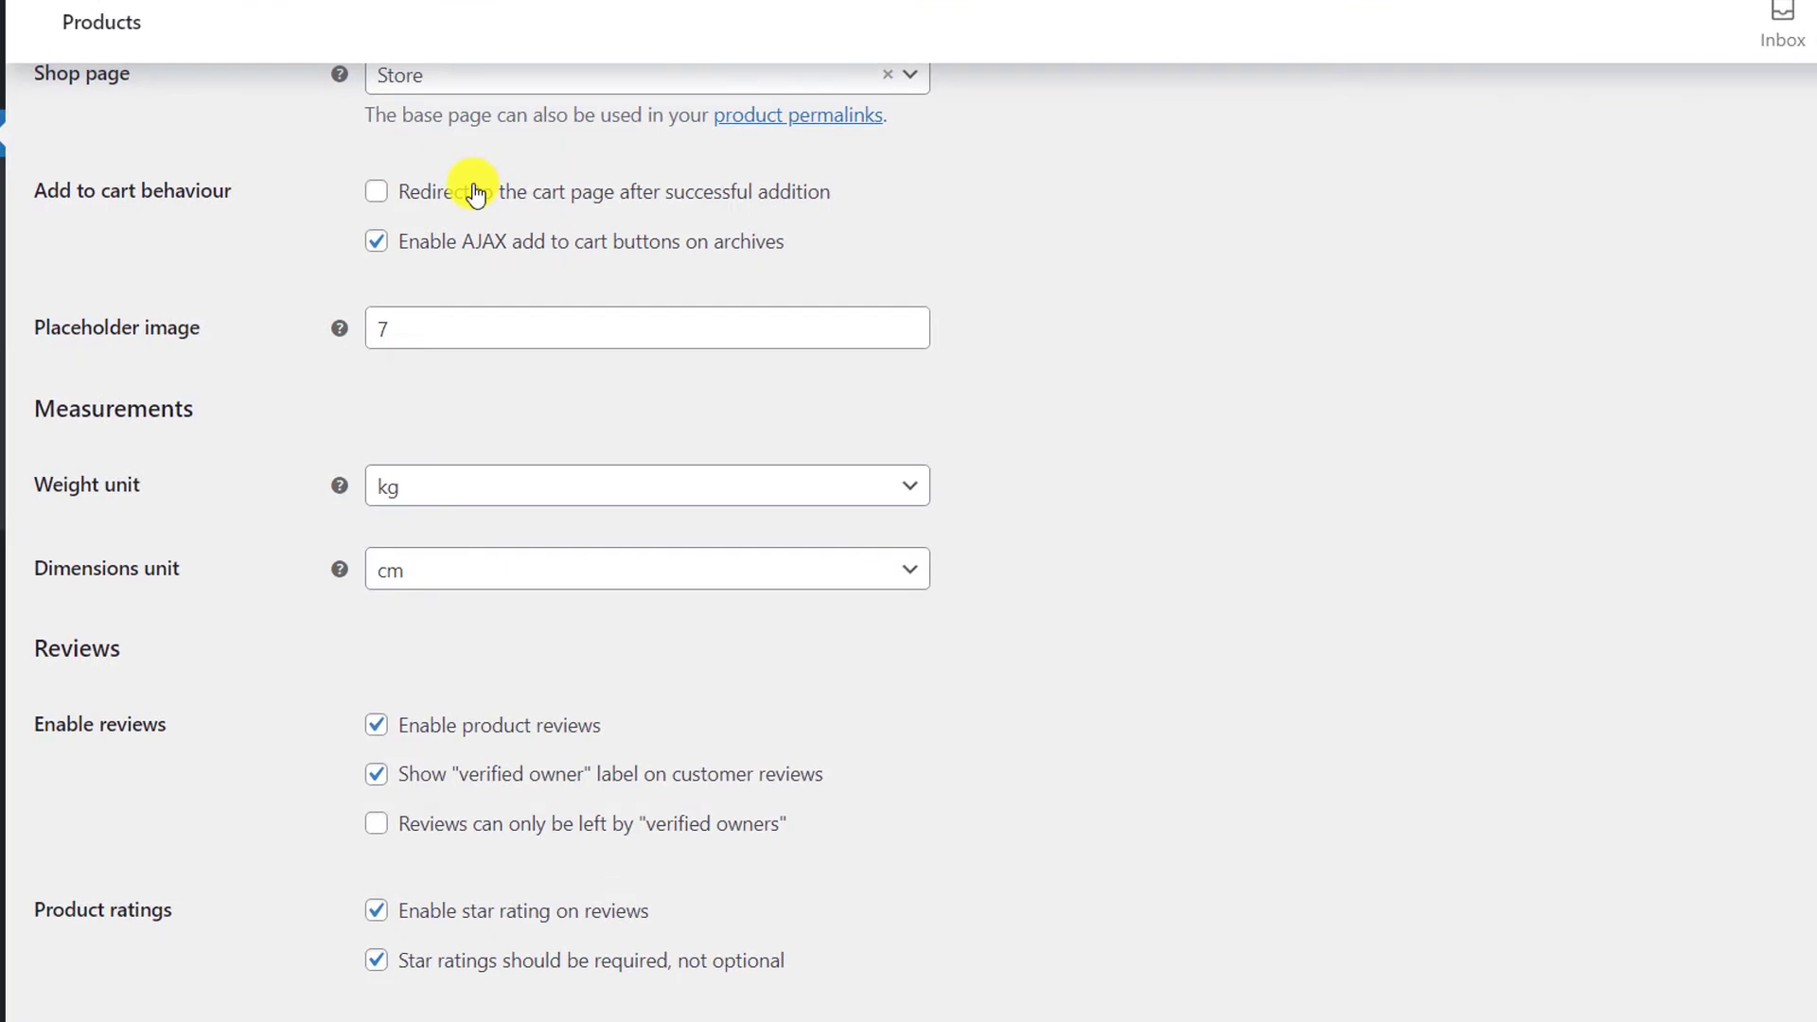
pyautogui.scroll(-1, 435, 180)
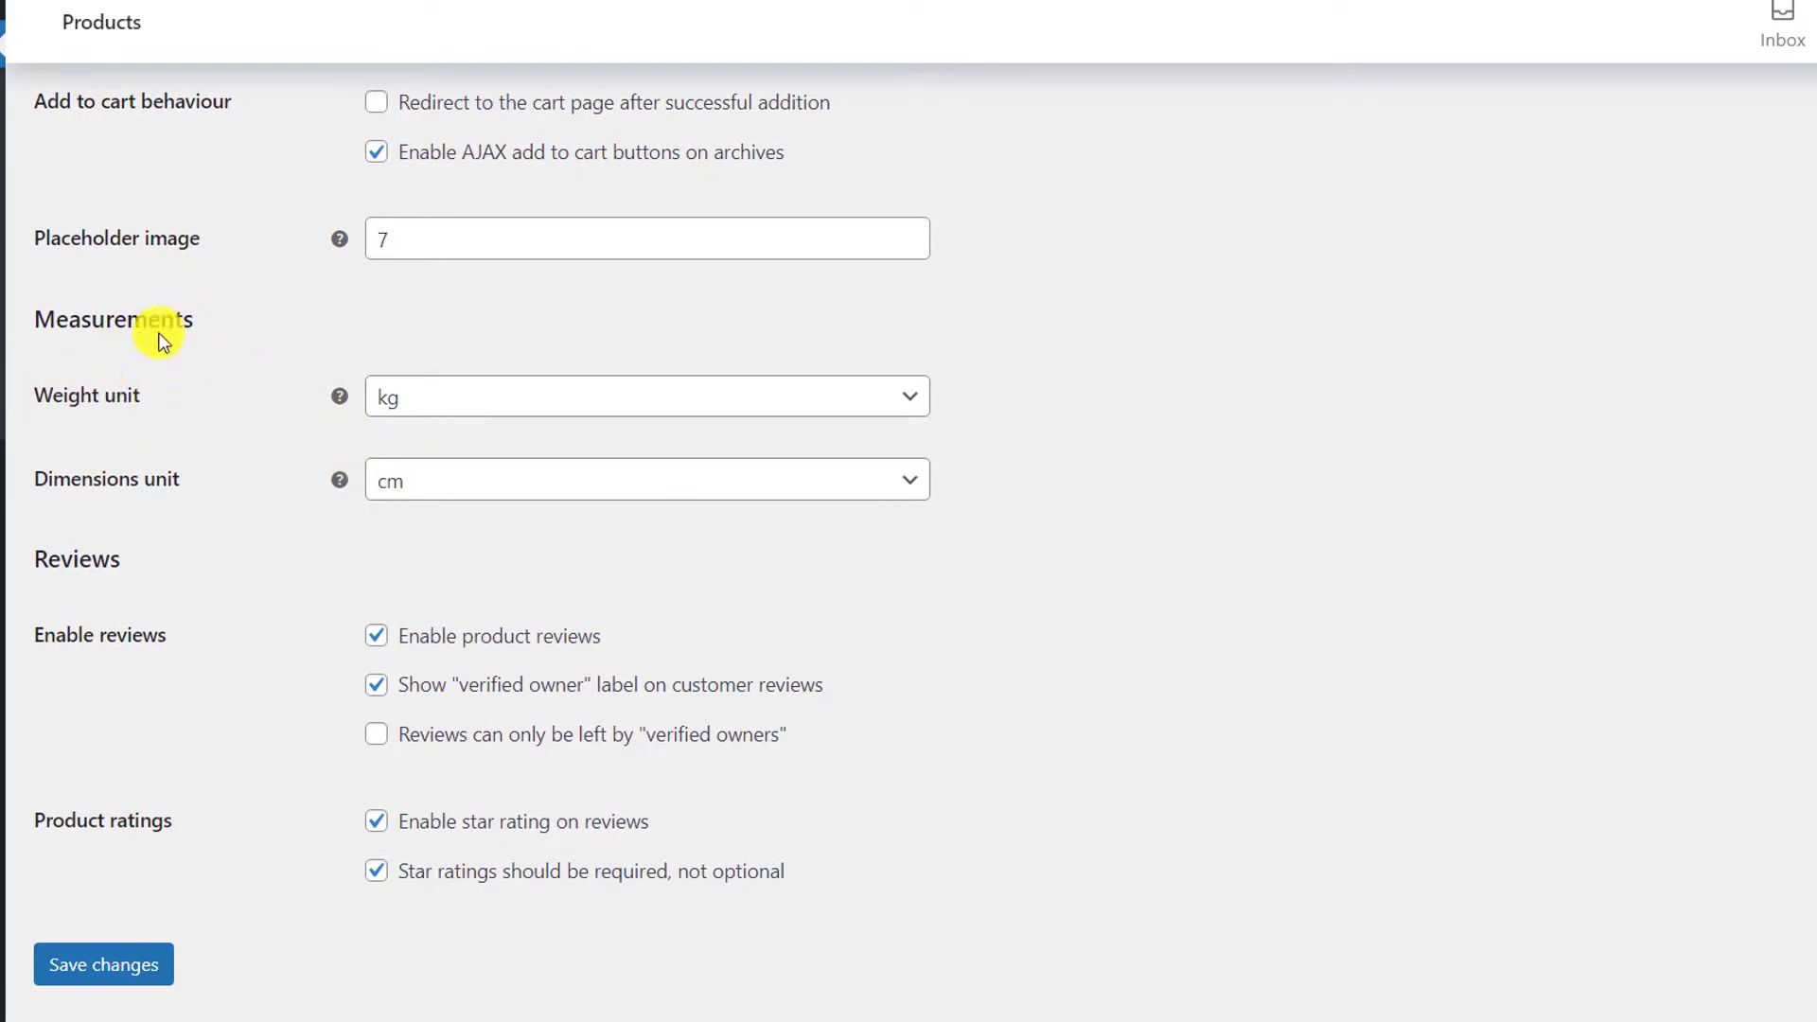
pyautogui.click(501, 403)
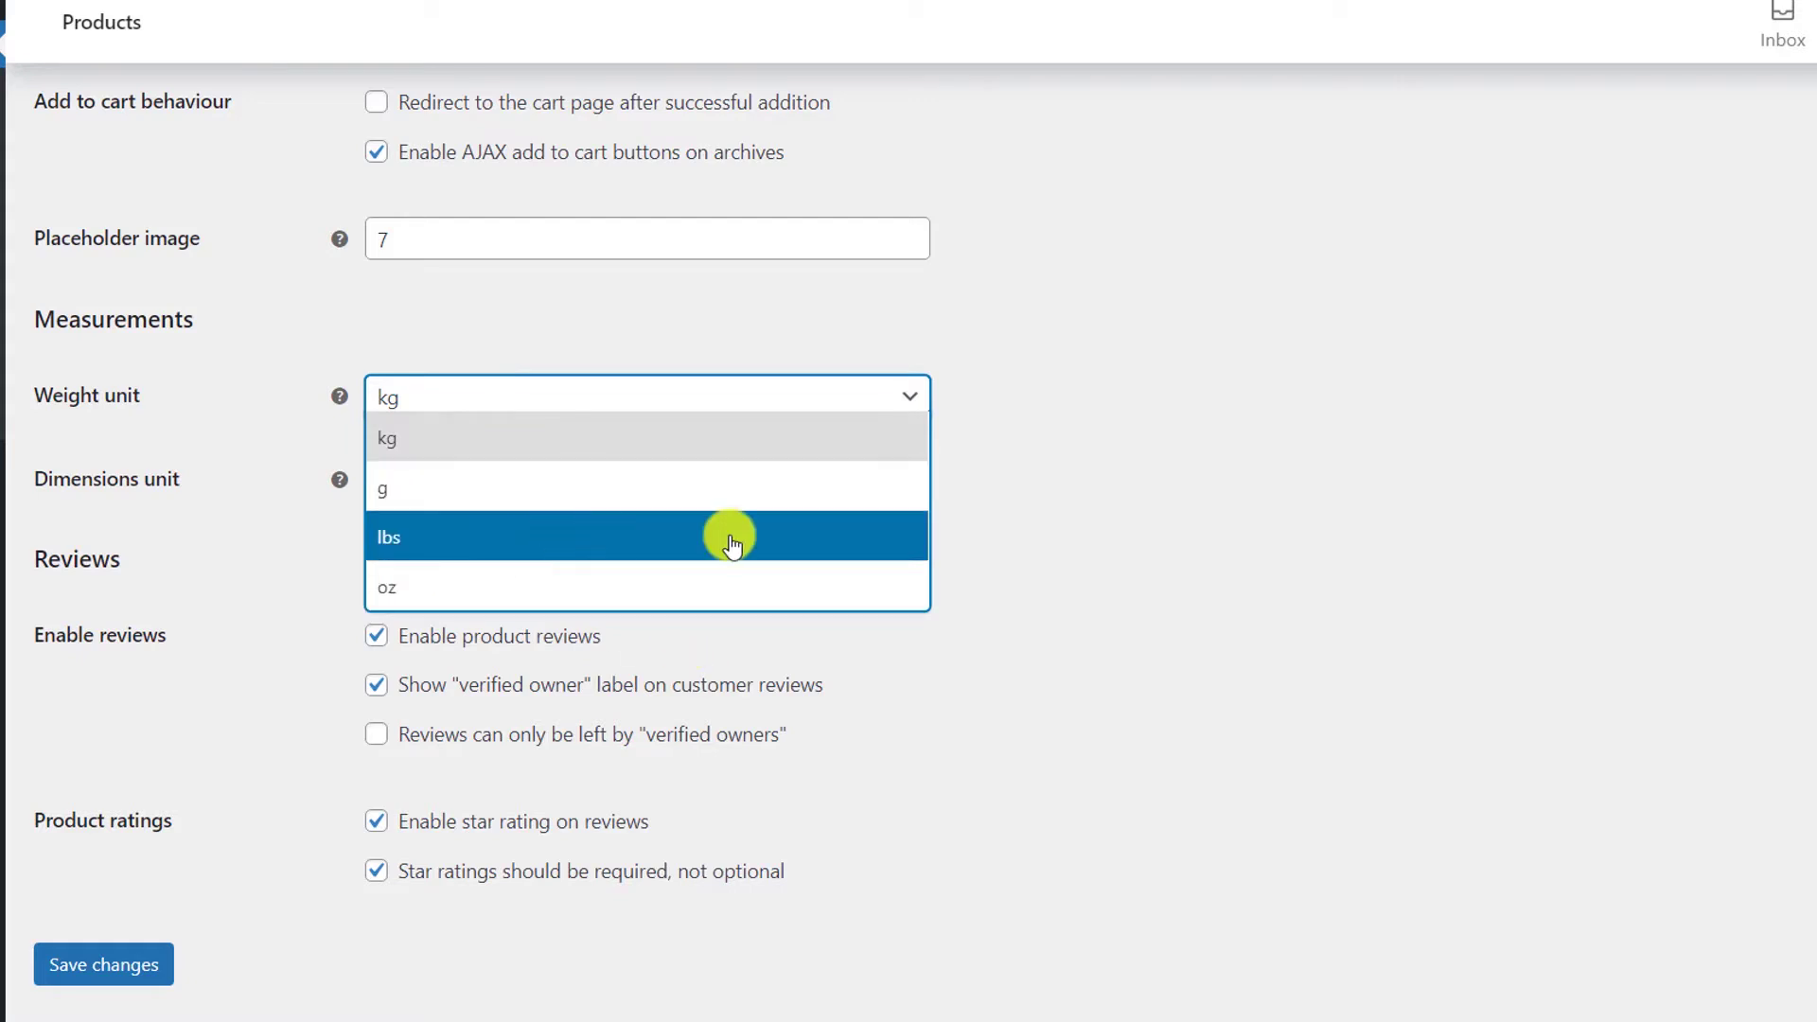
pyautogui.click(1137, 487)
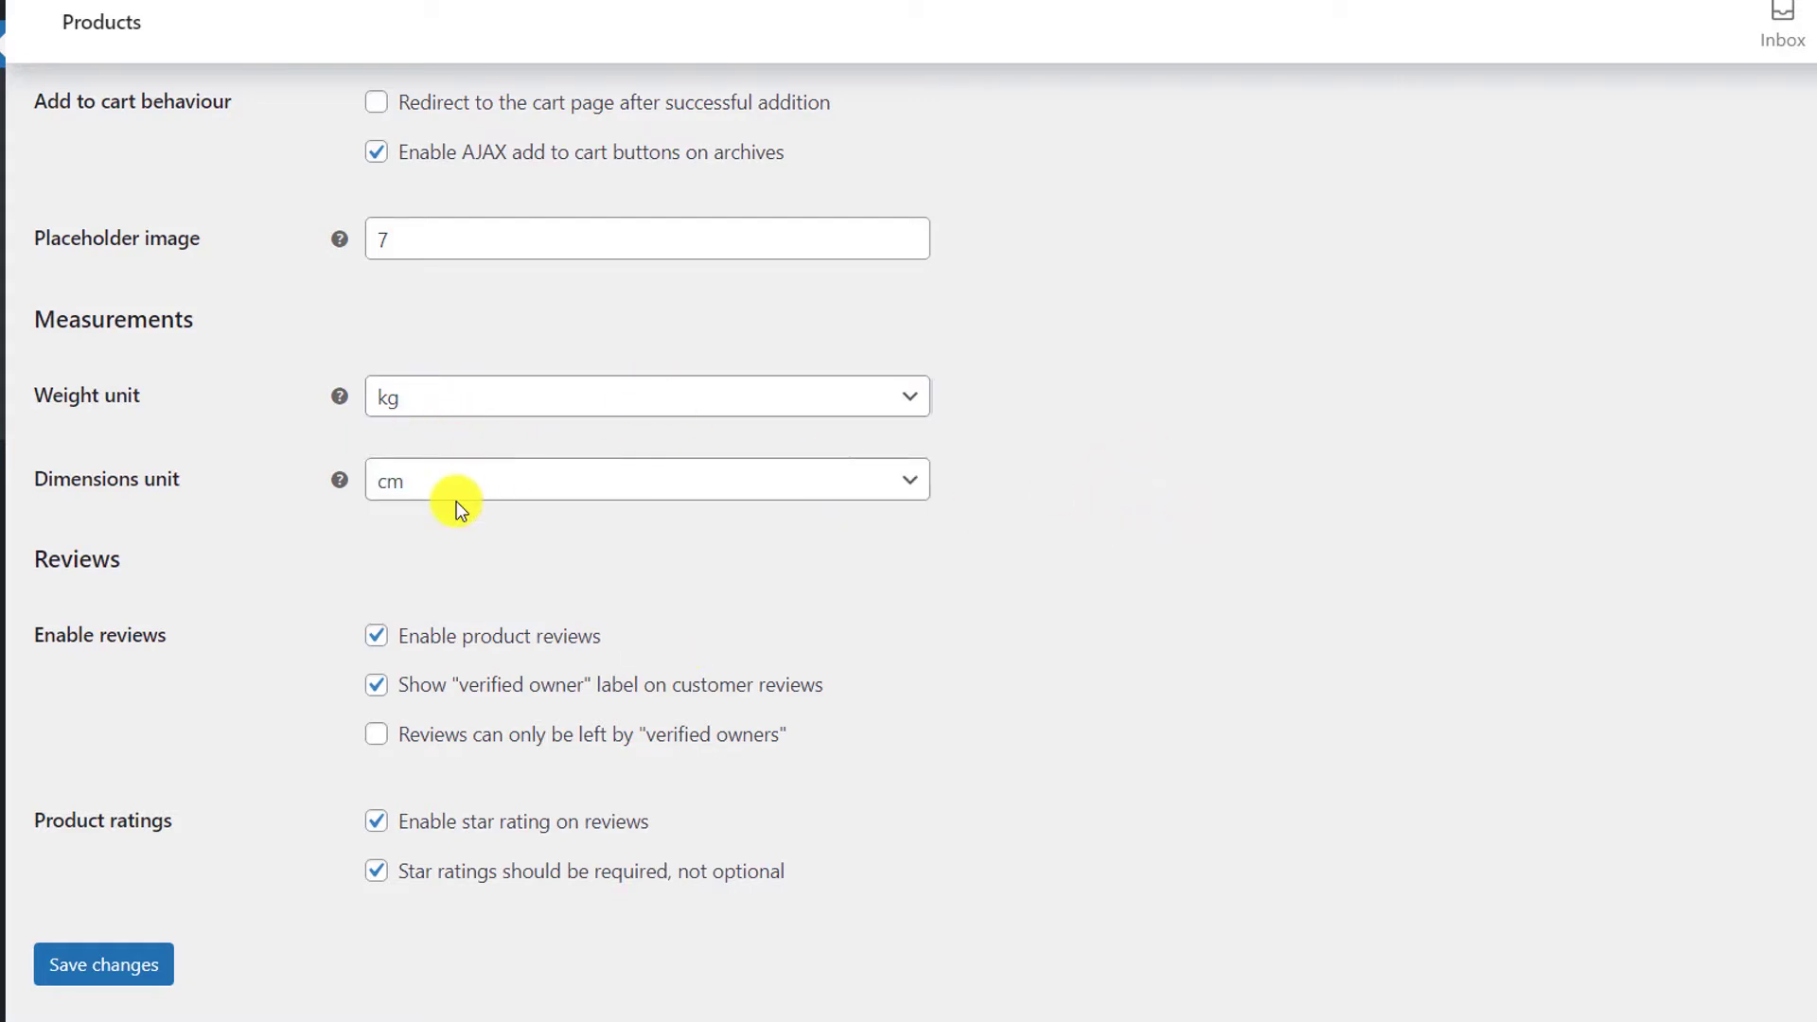
pyautogui.scroll(-1, 456, 499)
pyautogui.click(433, 464)
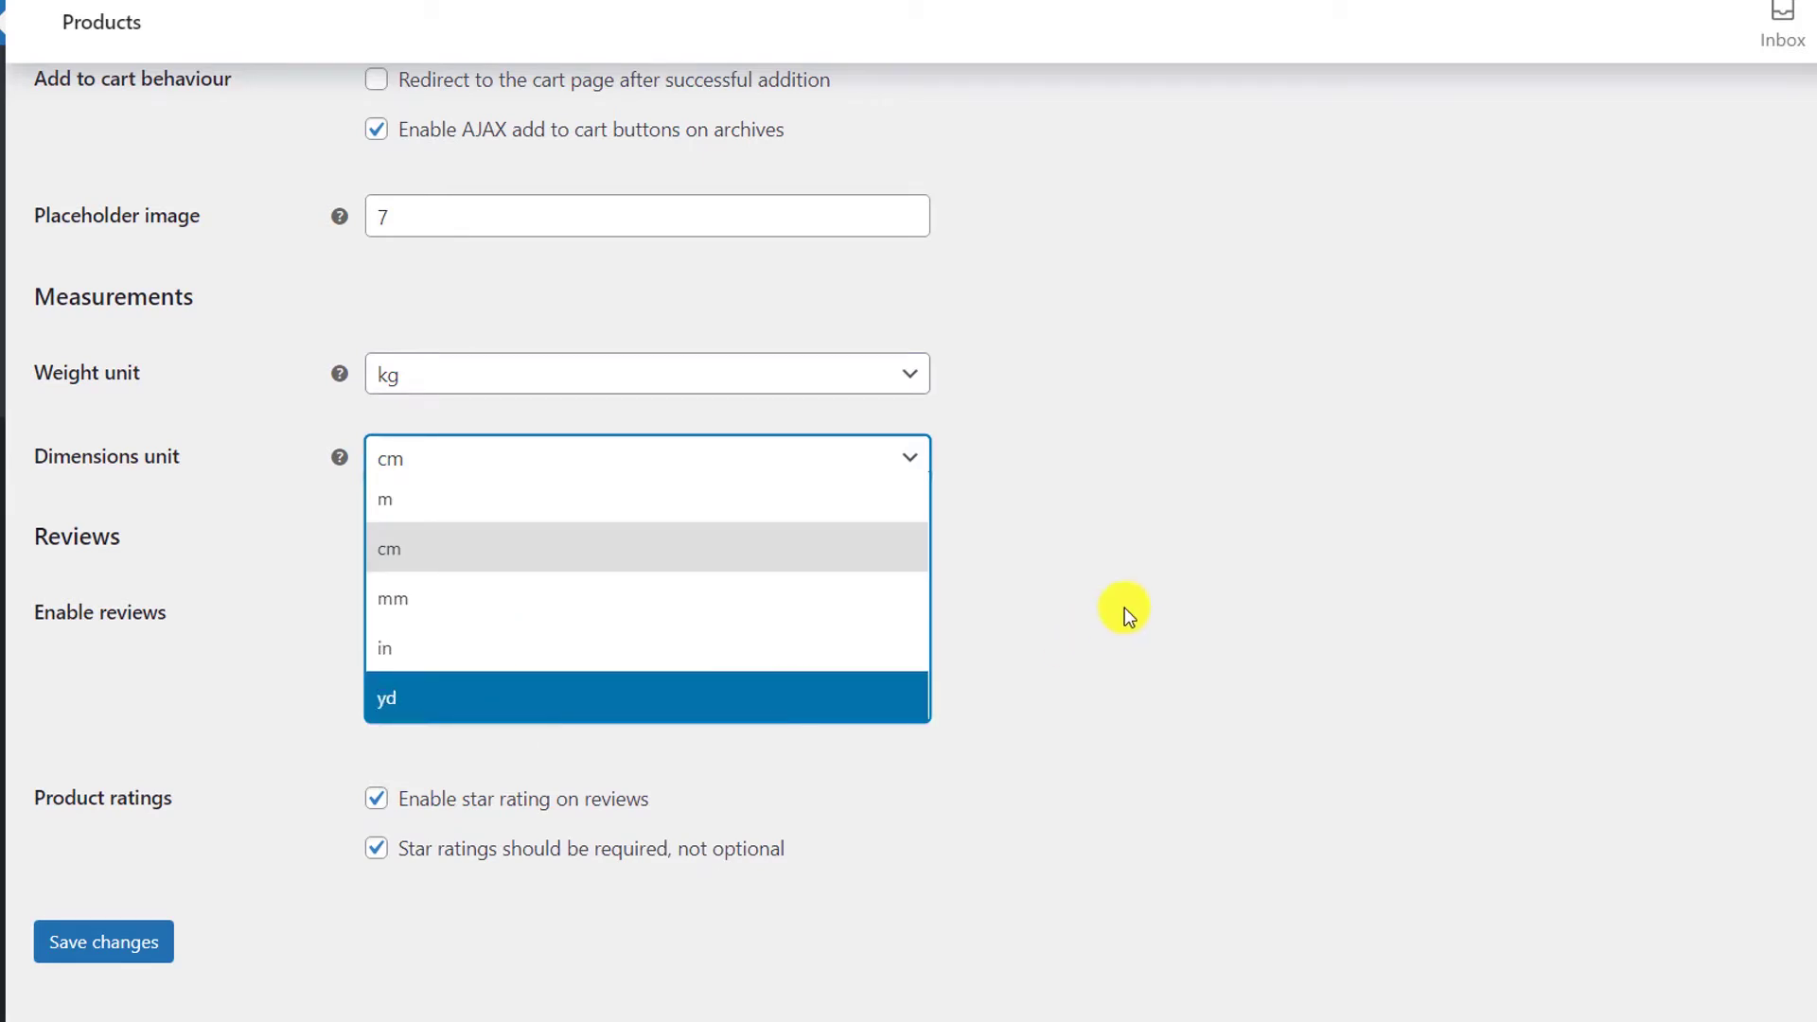
pyautogui.click(1149, 600)
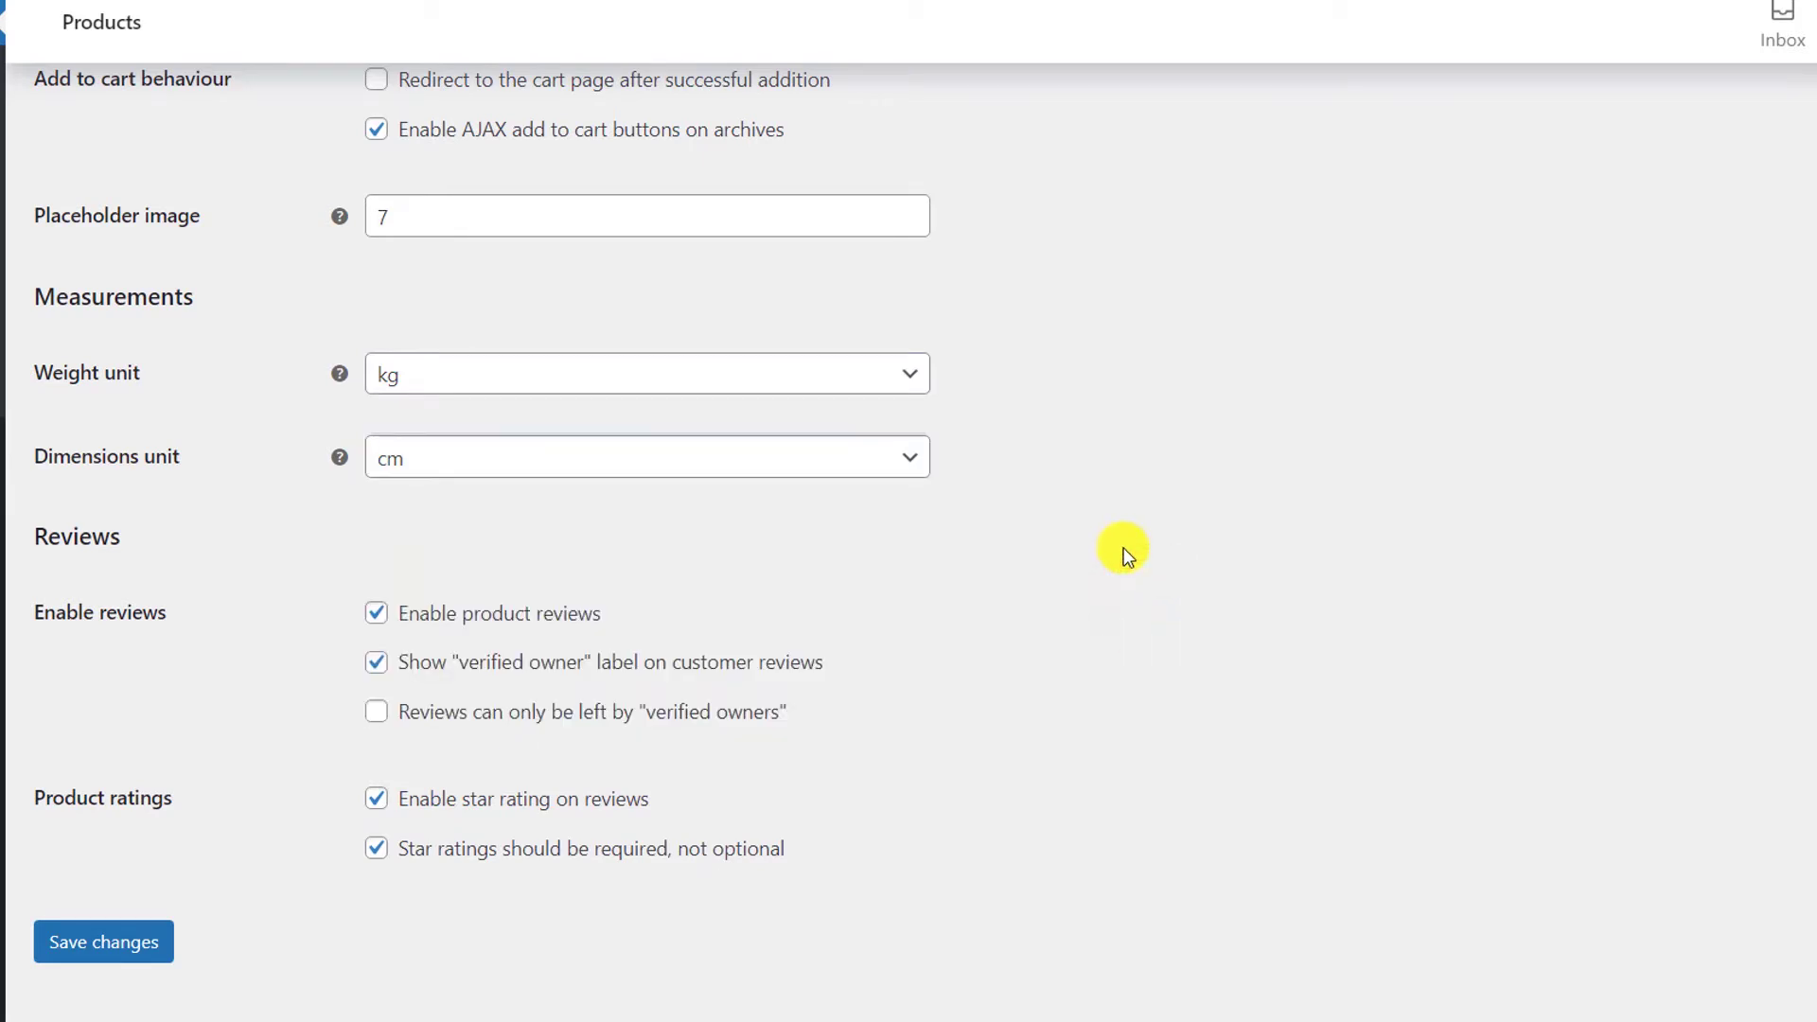
pyautogui.scroll(-1, 1124, 548)
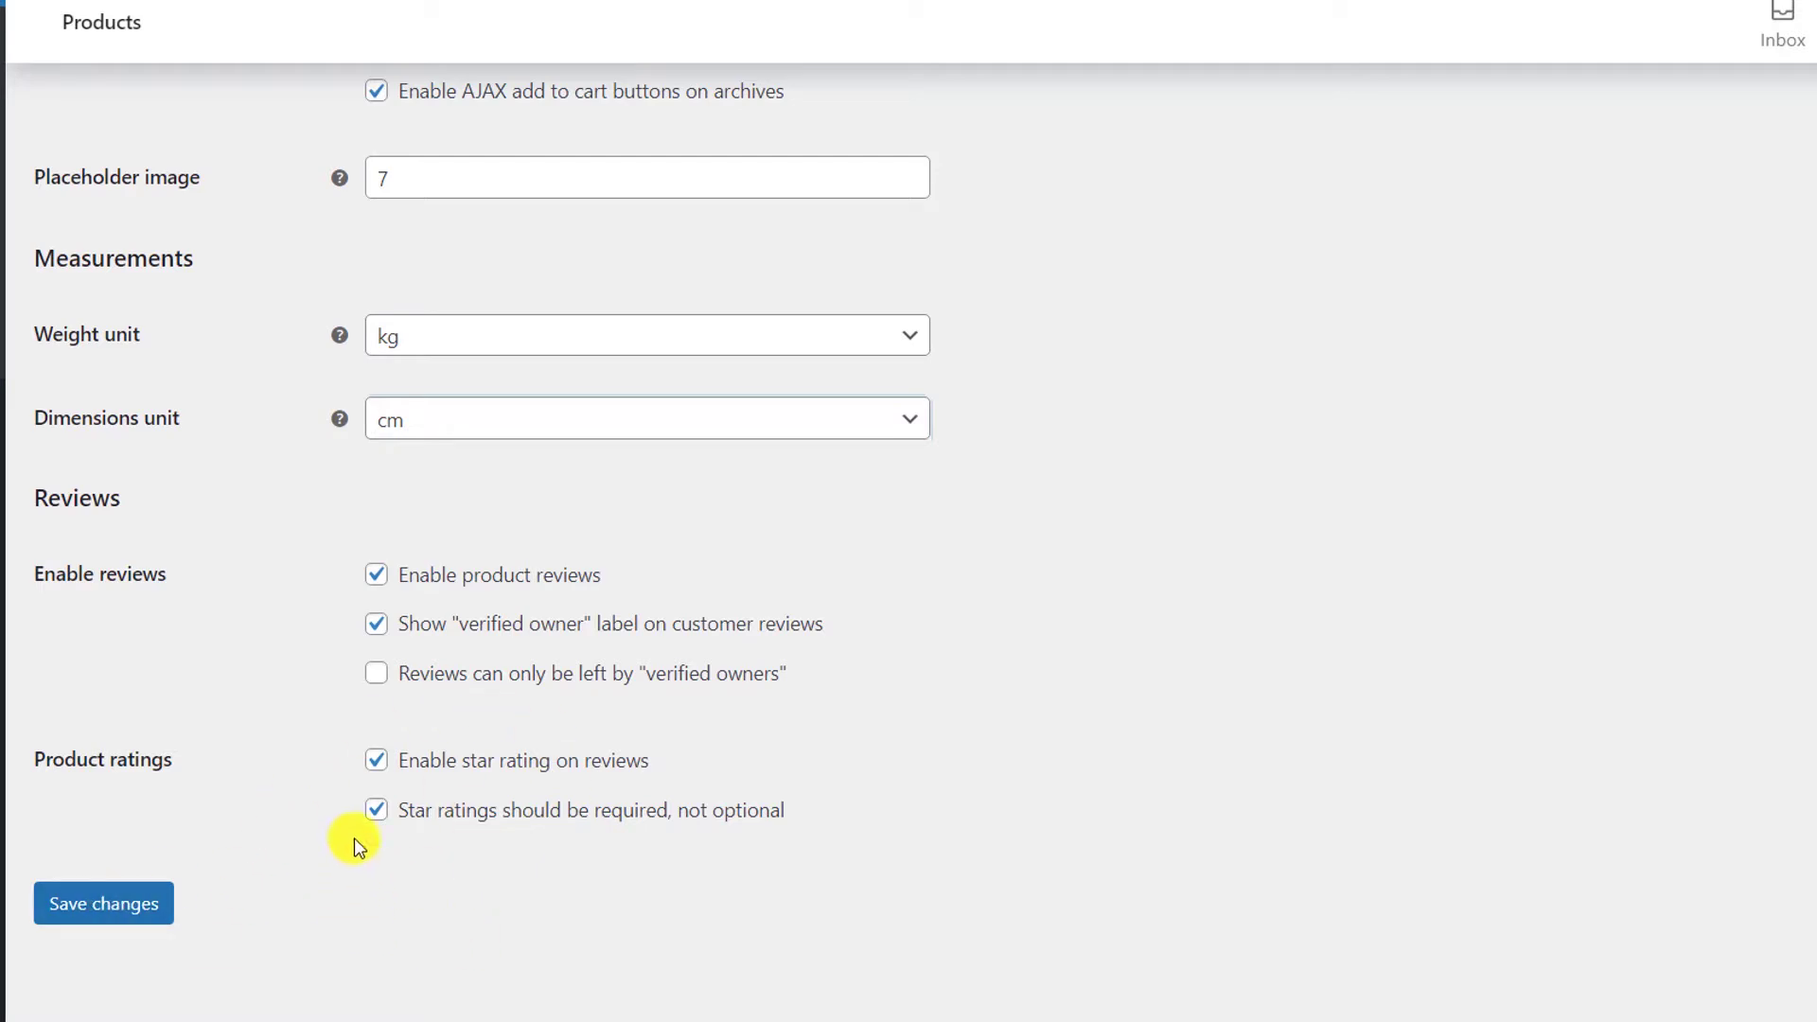
pyautogui.click(112, 914)
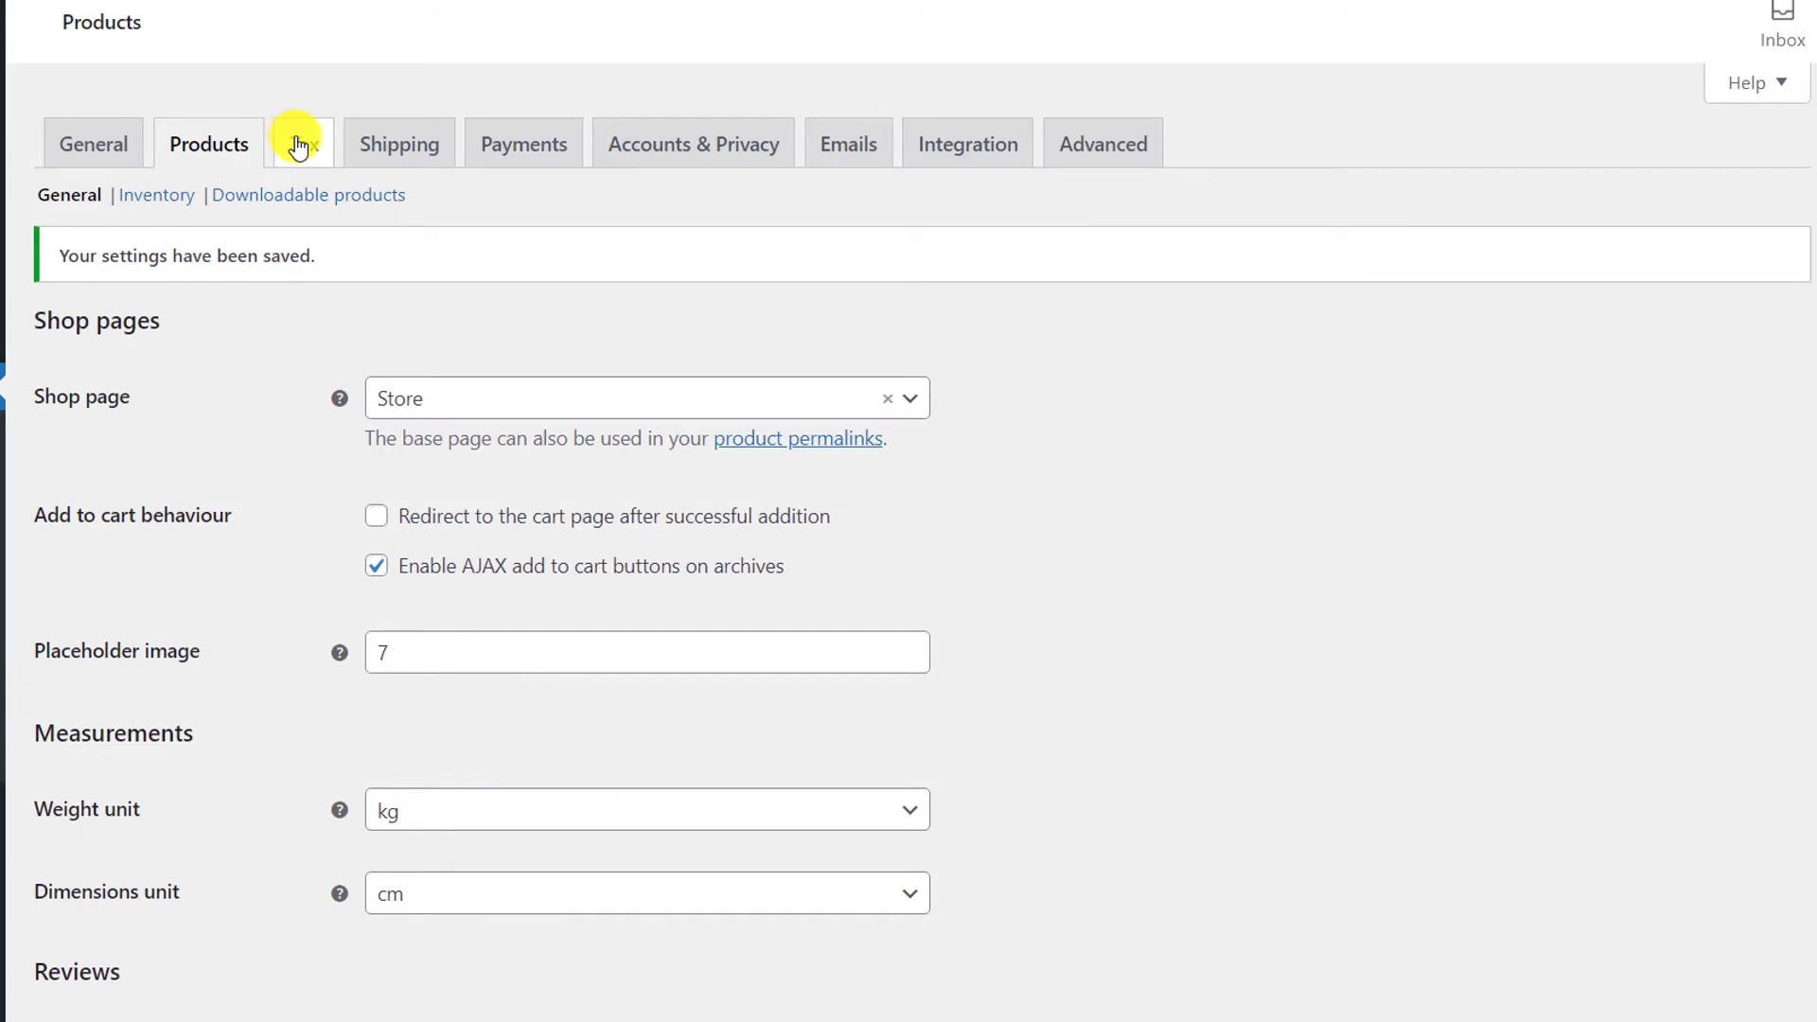
pyautogui.click(299, 146)
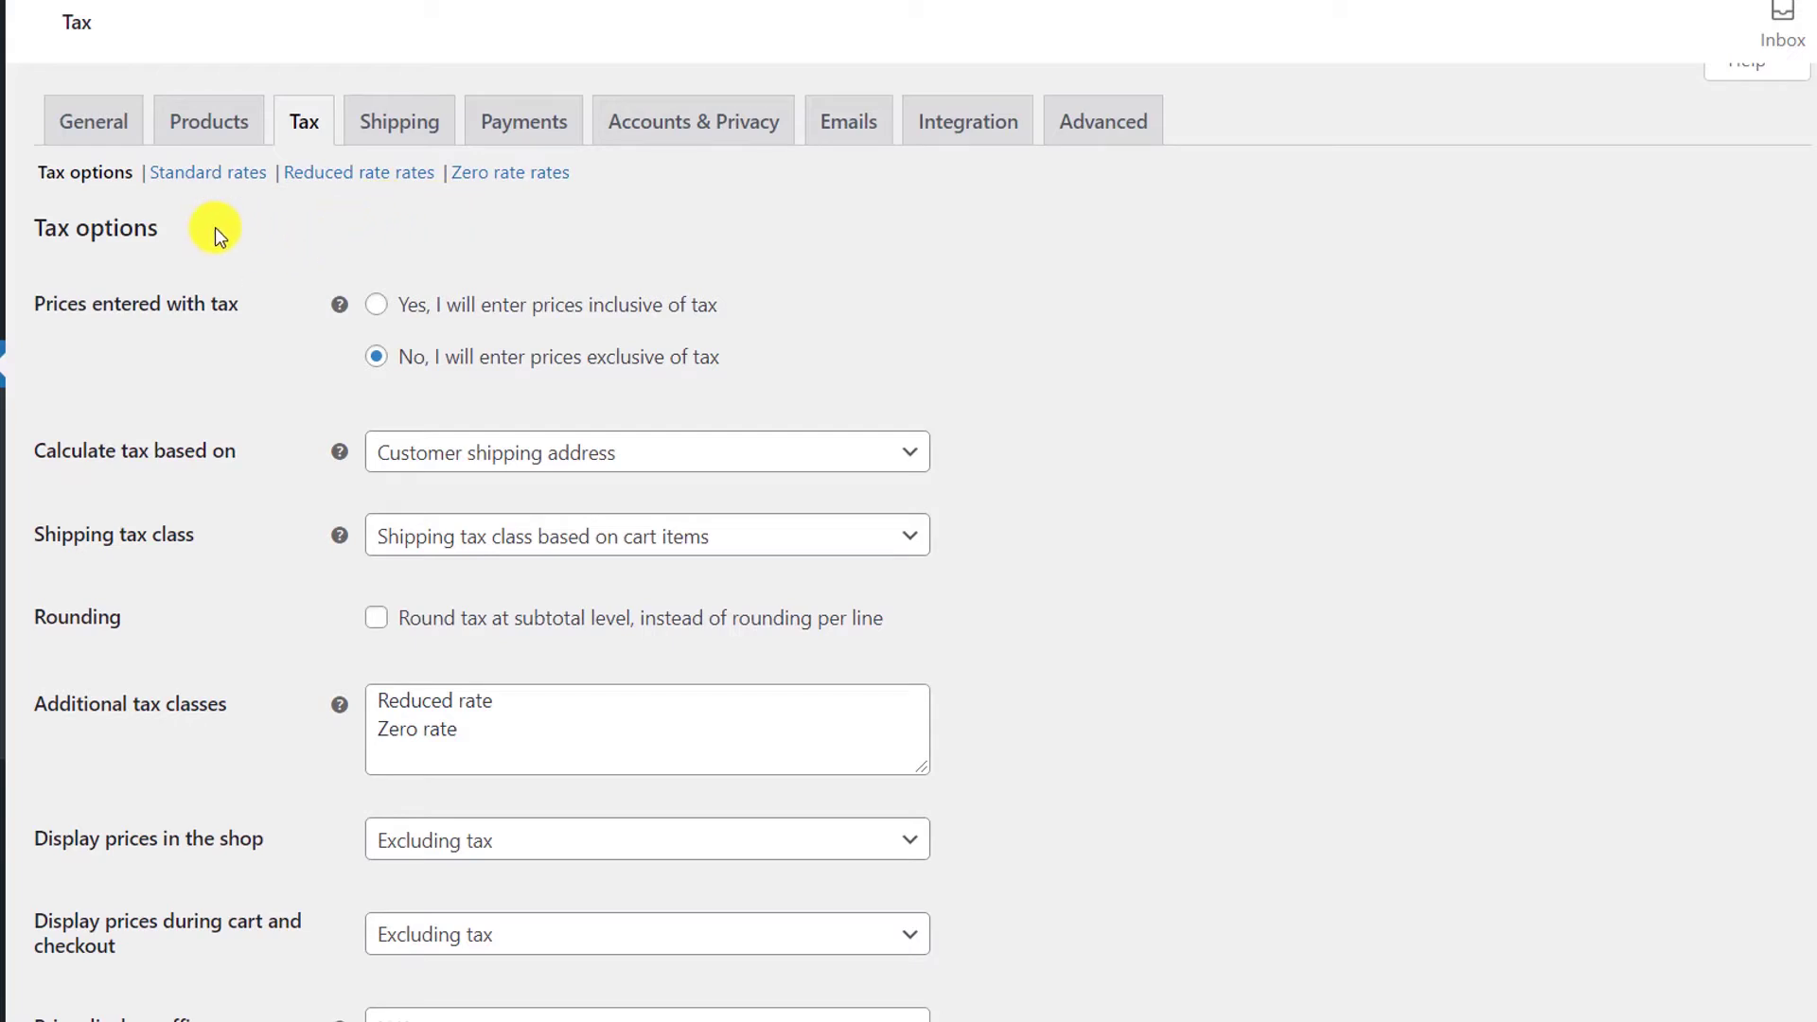
# Step: Insert a new Standard tax rate row with India (IN) as the country
pyautogui.click(210, 174)
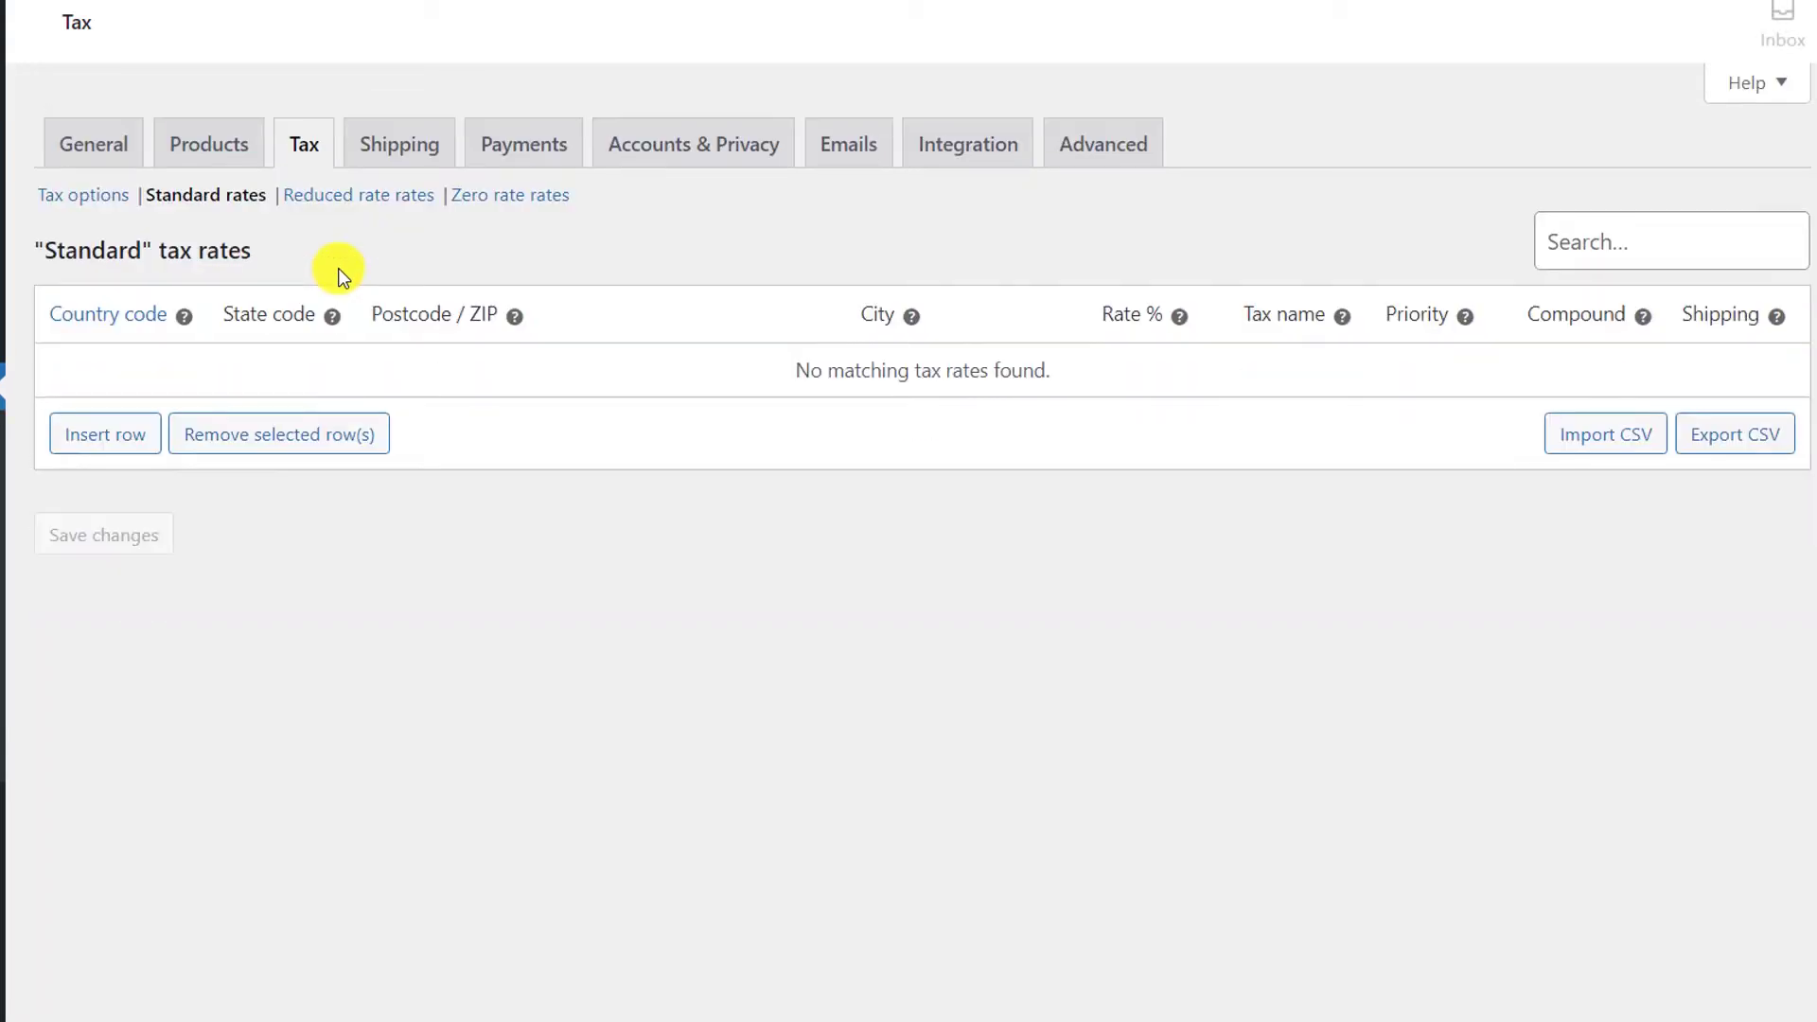
pyautogui.click(85, 450)
pyautogui.click(87, 369)
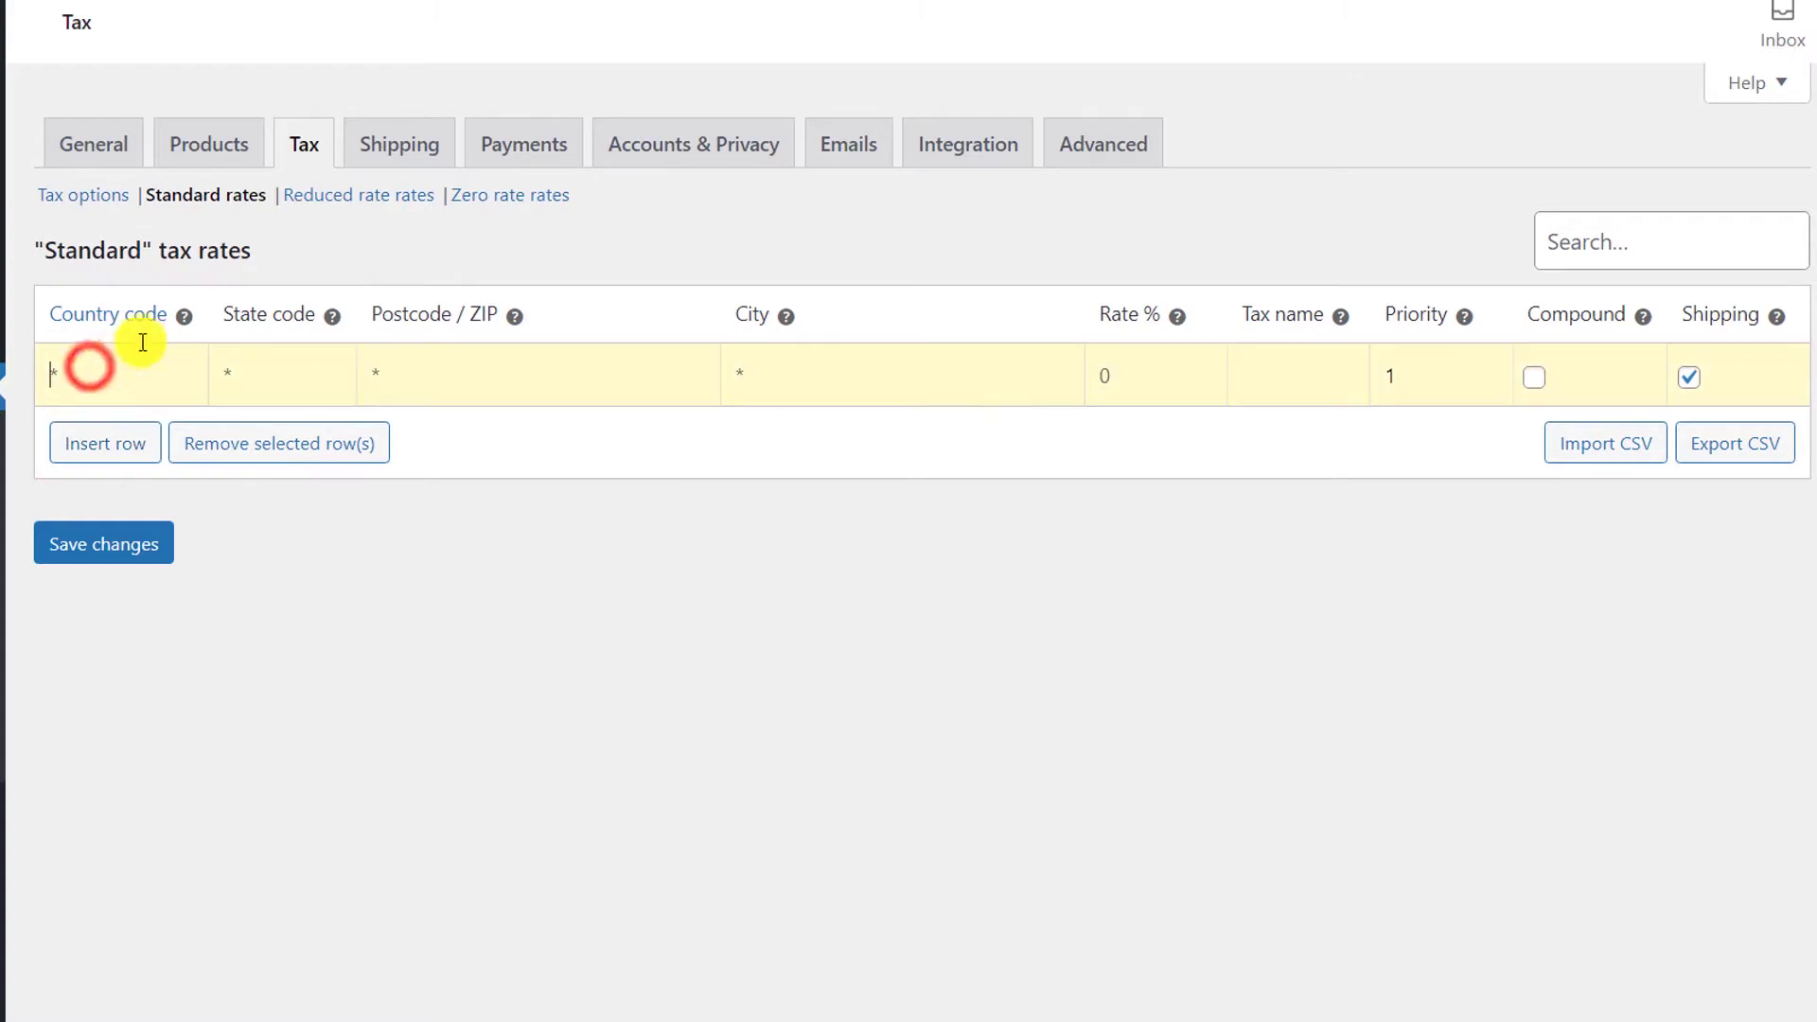
pyautogui.write('INDI')
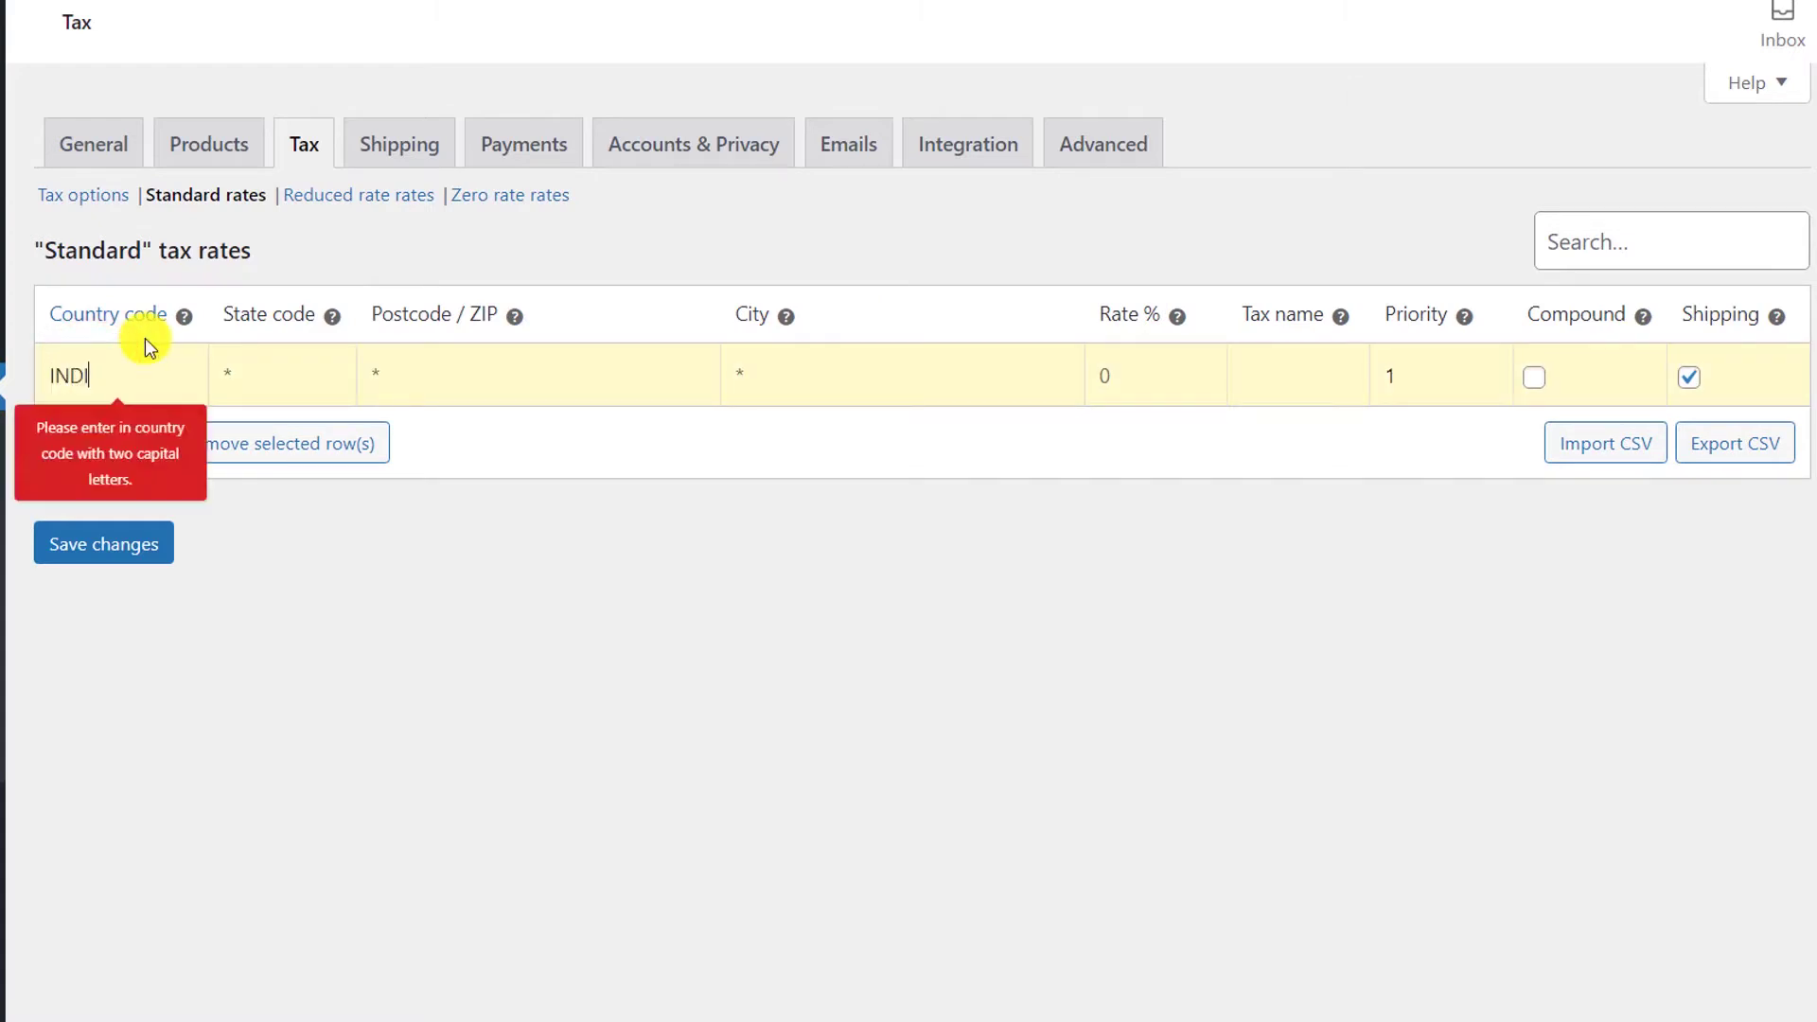
pyautogui.press('BackSpace')
pyautogui.press('BackSpace')
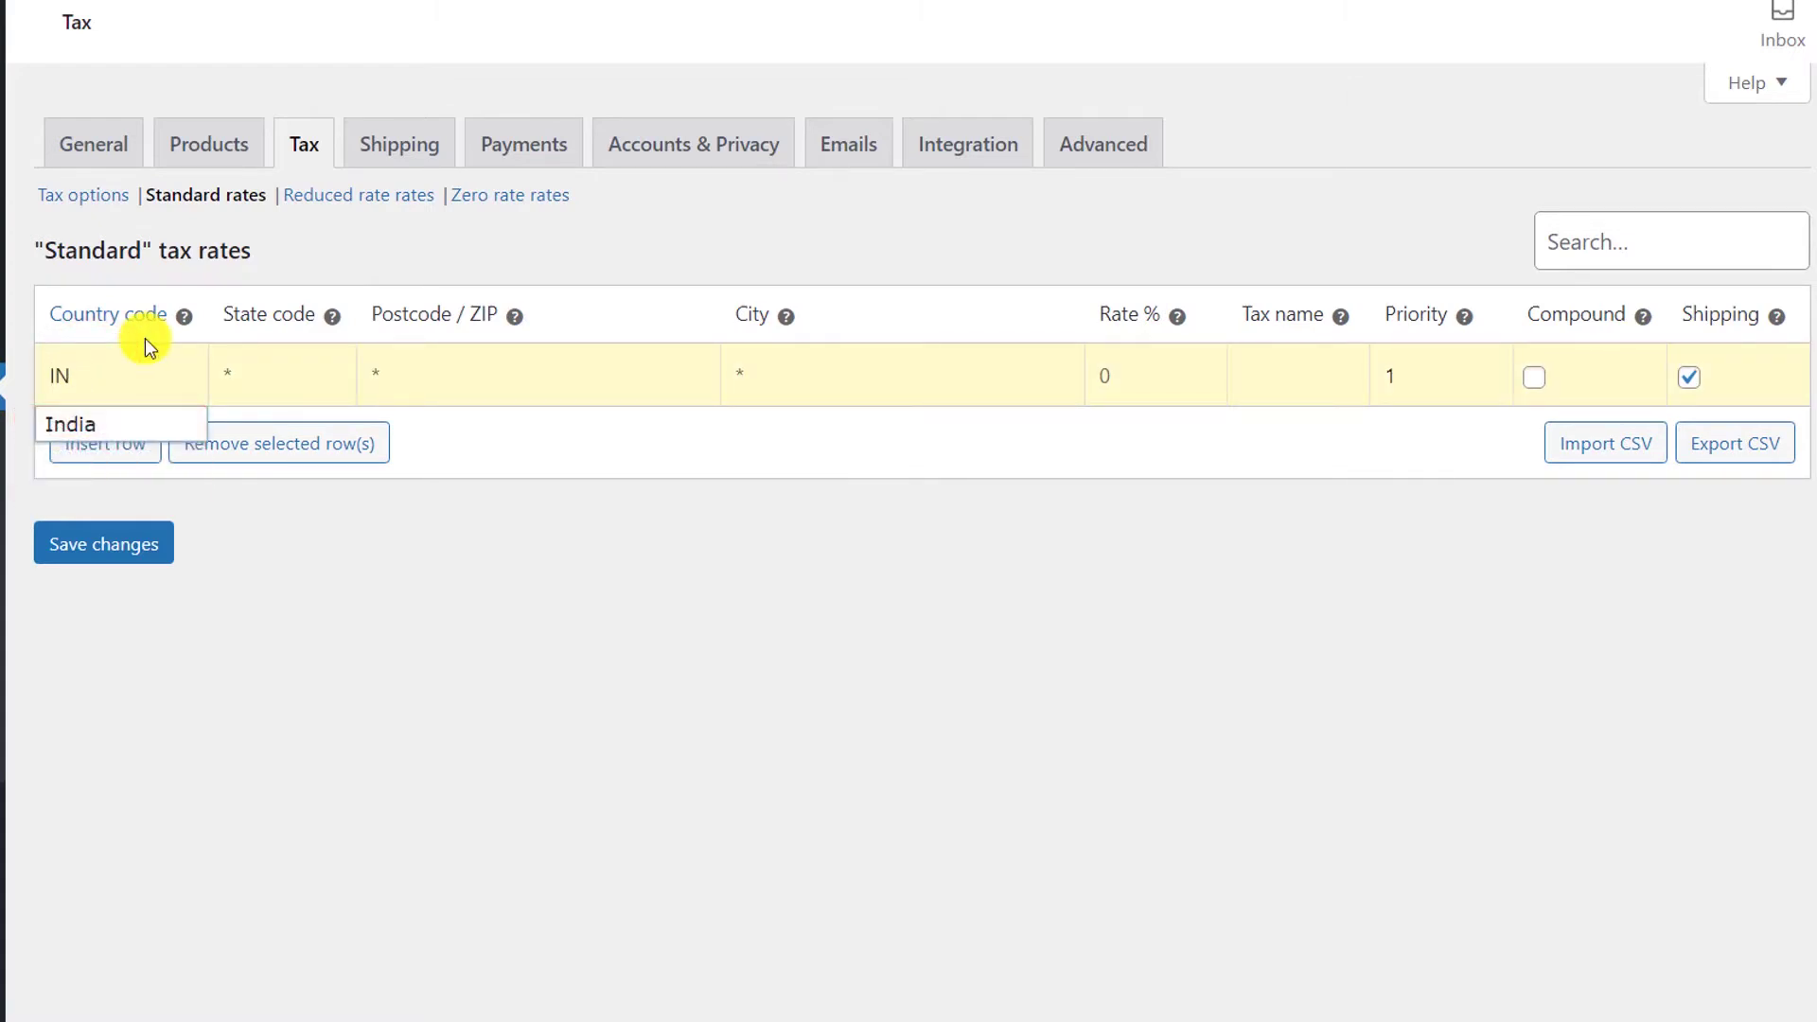
pyautogui.click(121, 408)
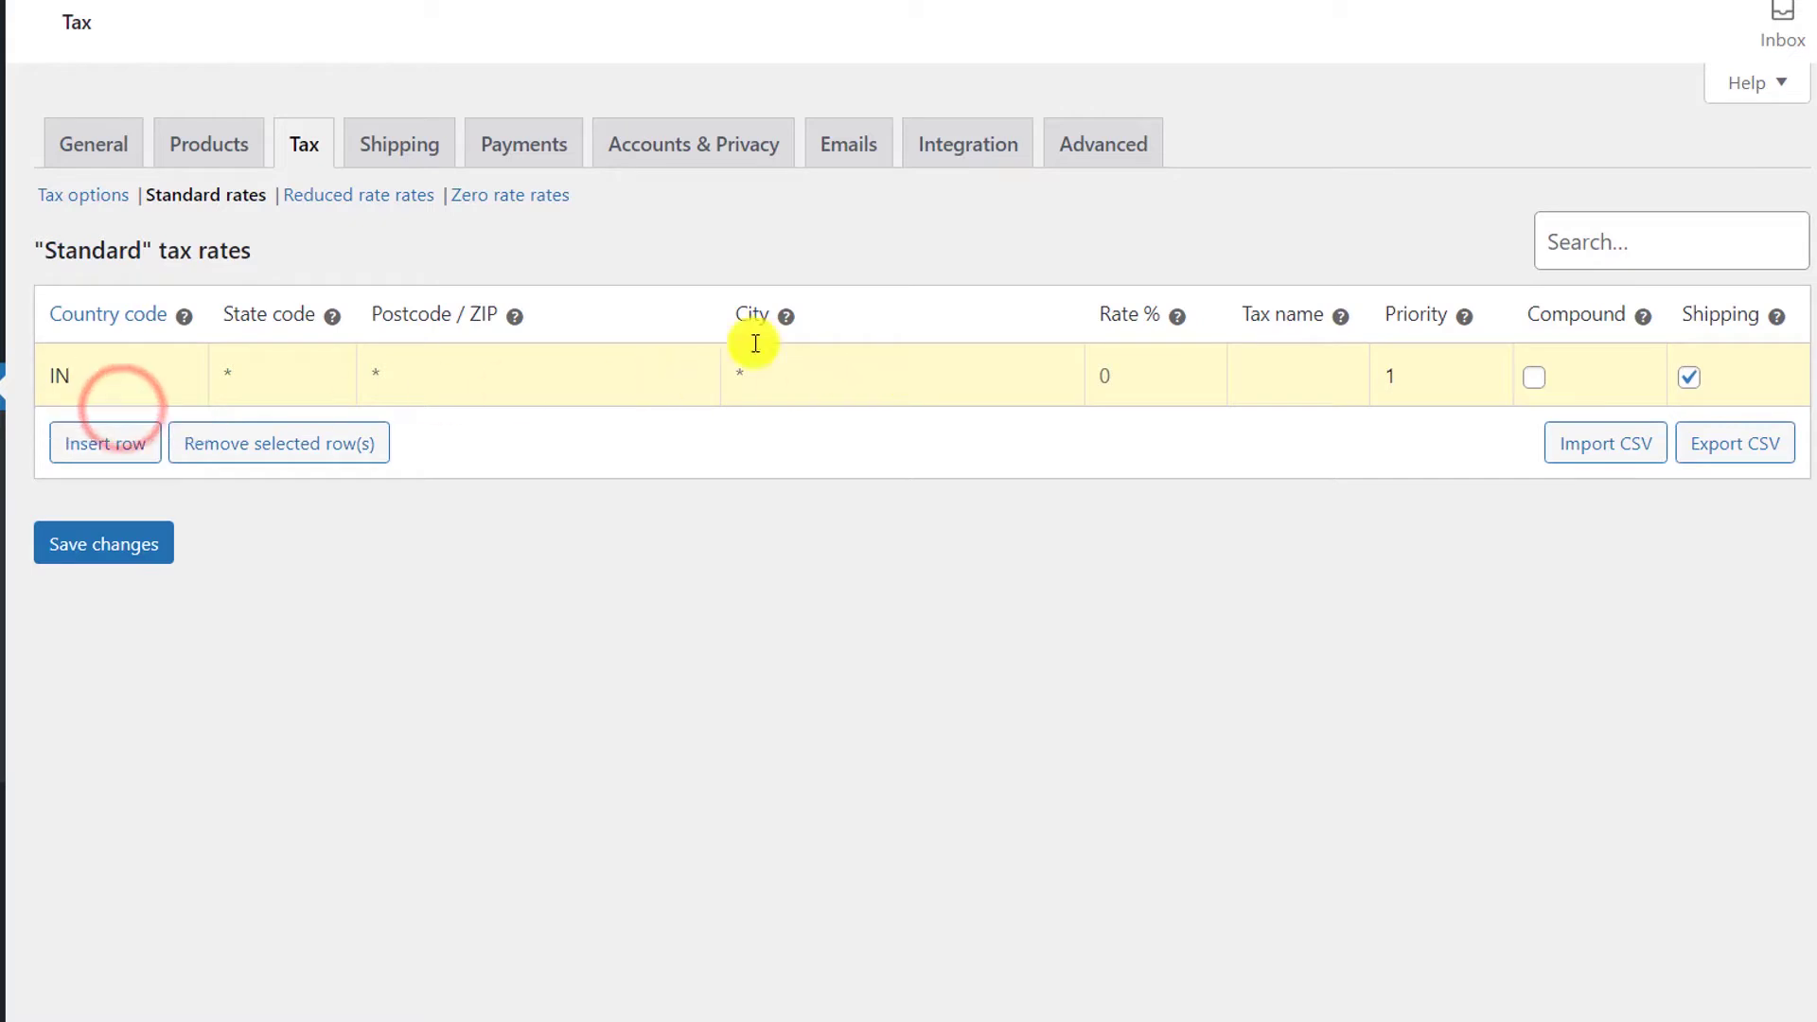
# Step: Give the India row a 12% rate named VAT 12, exclude shipping, and save
pyautogui.click(1174, 352)
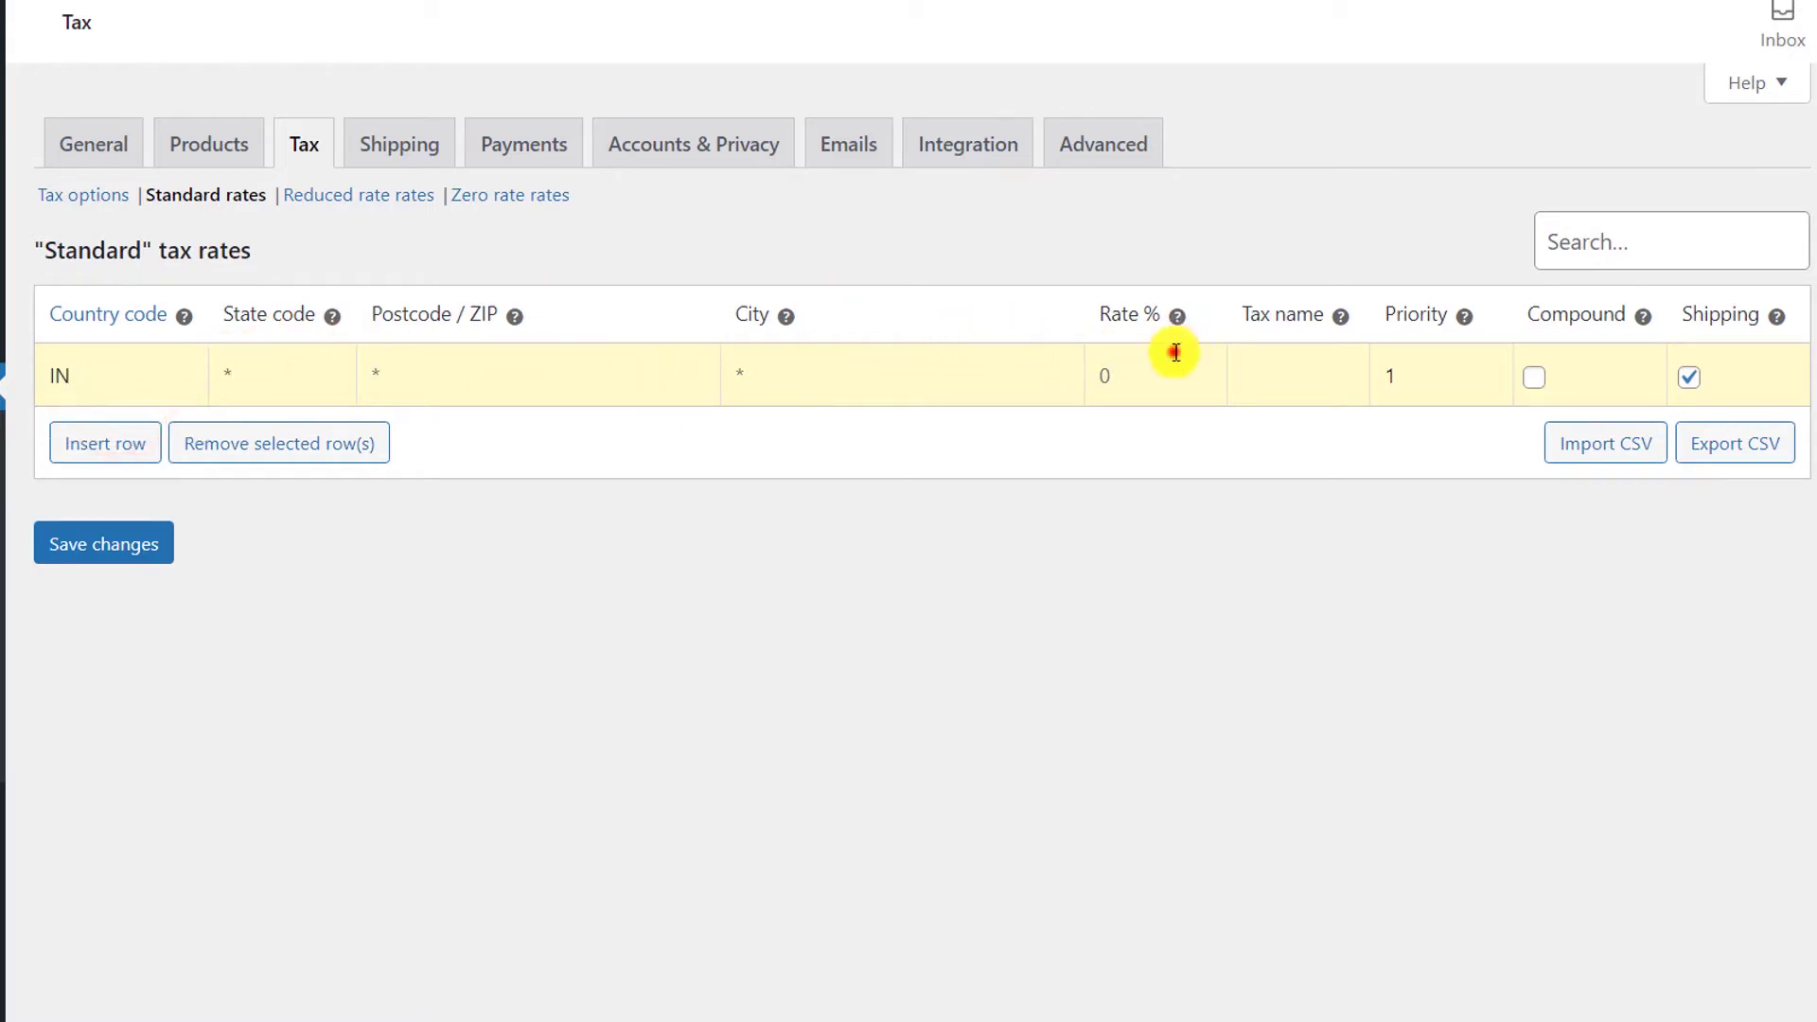
pyautogui.write('1')
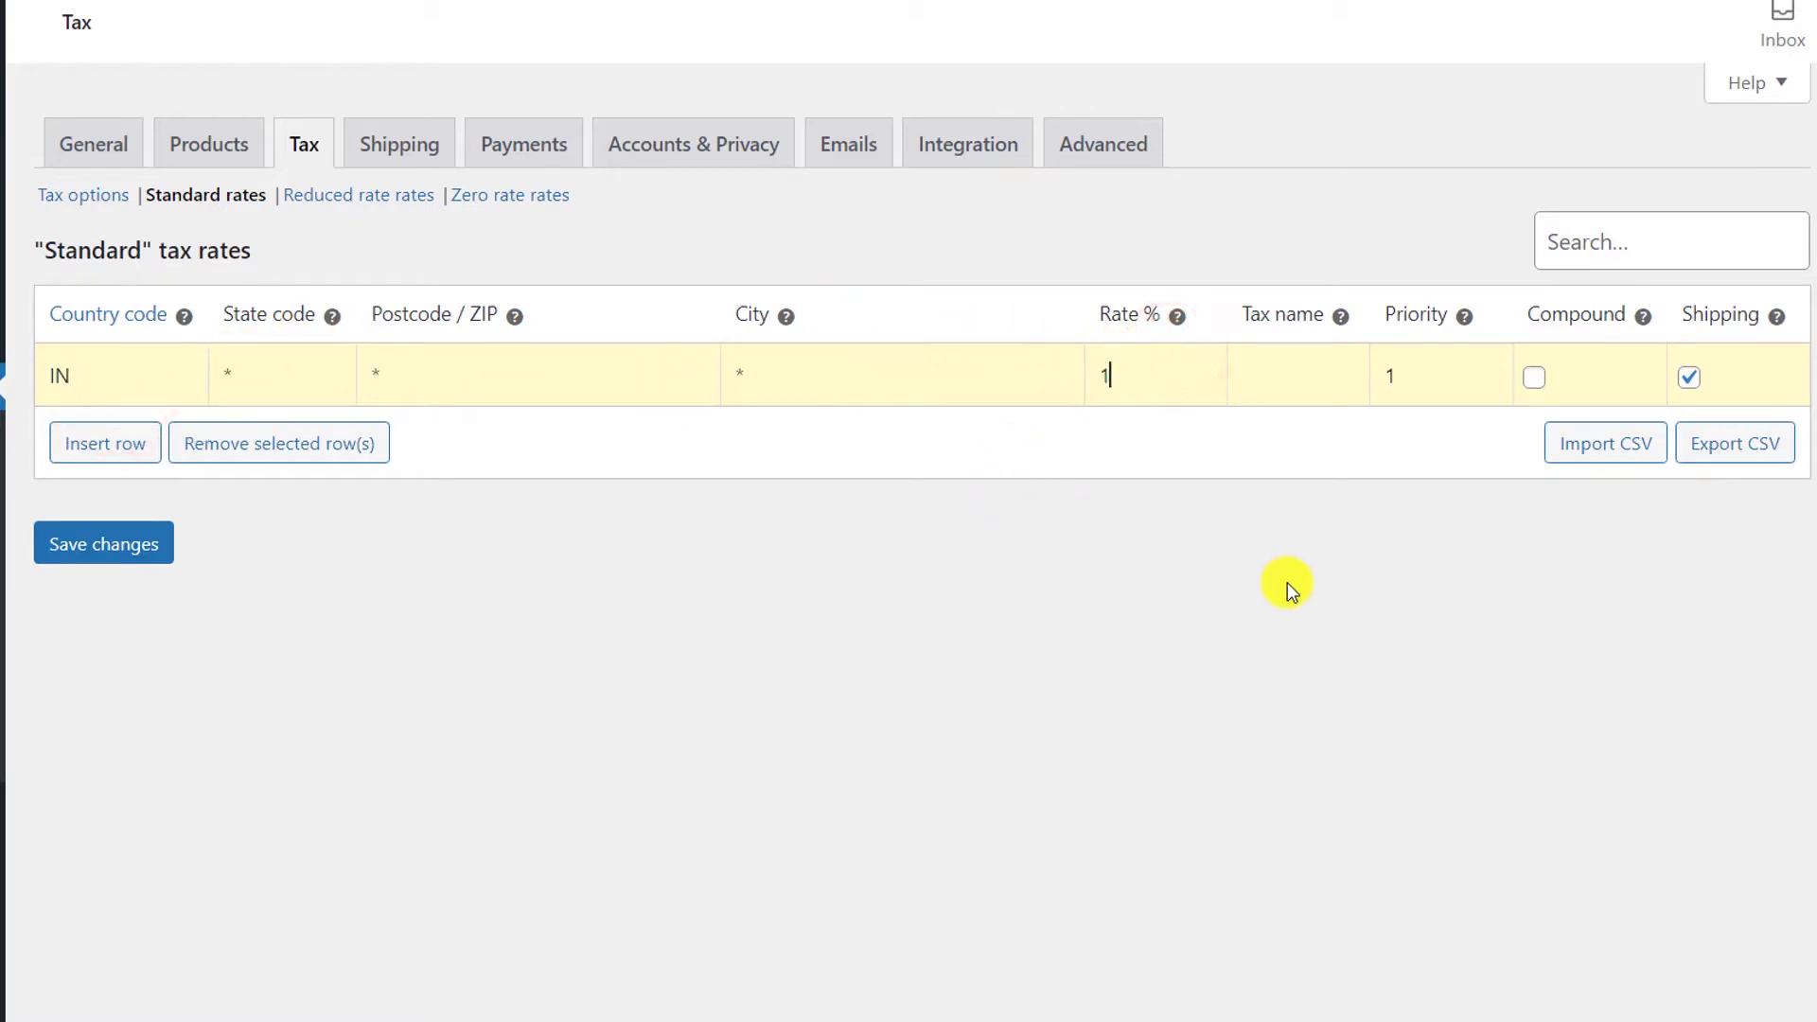
pyautogui.write('2')
pyautogui.press('Tab')
pyautogui.write('VAT 12')
pyautogui.press('Tab')
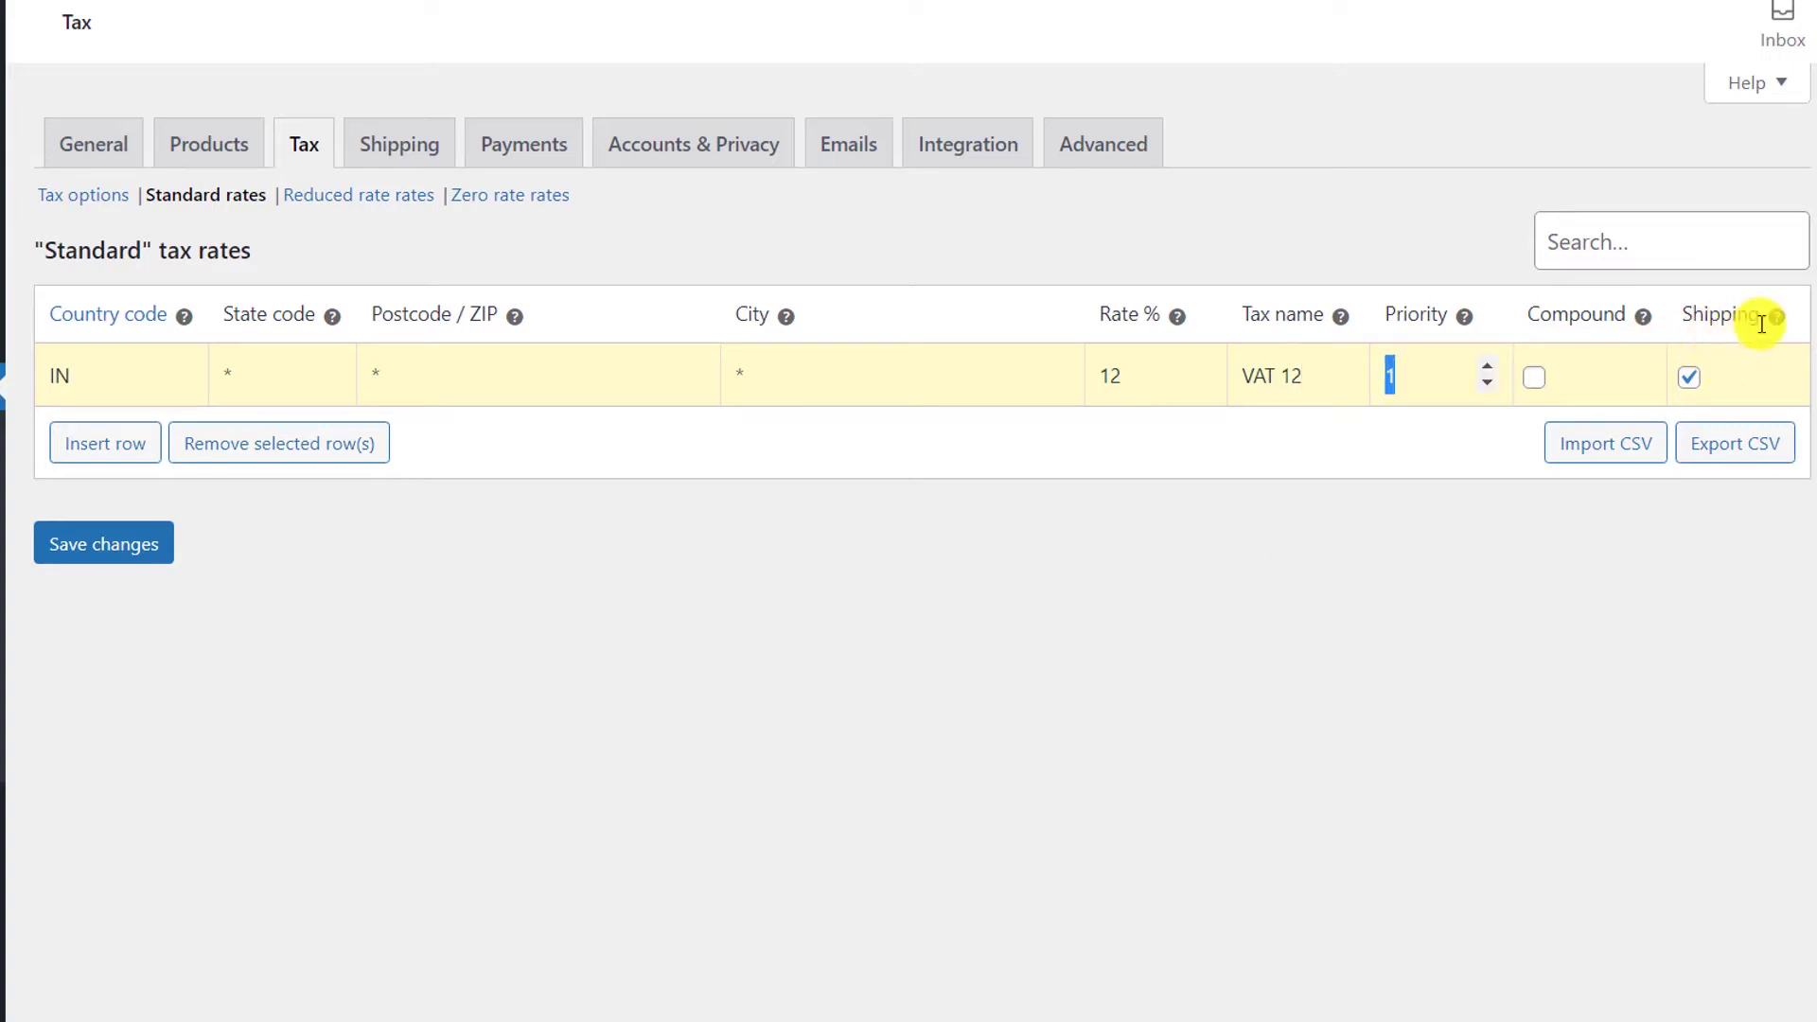
pyautogui.click(1697, 375)
pyautogui.click(1703, 383)
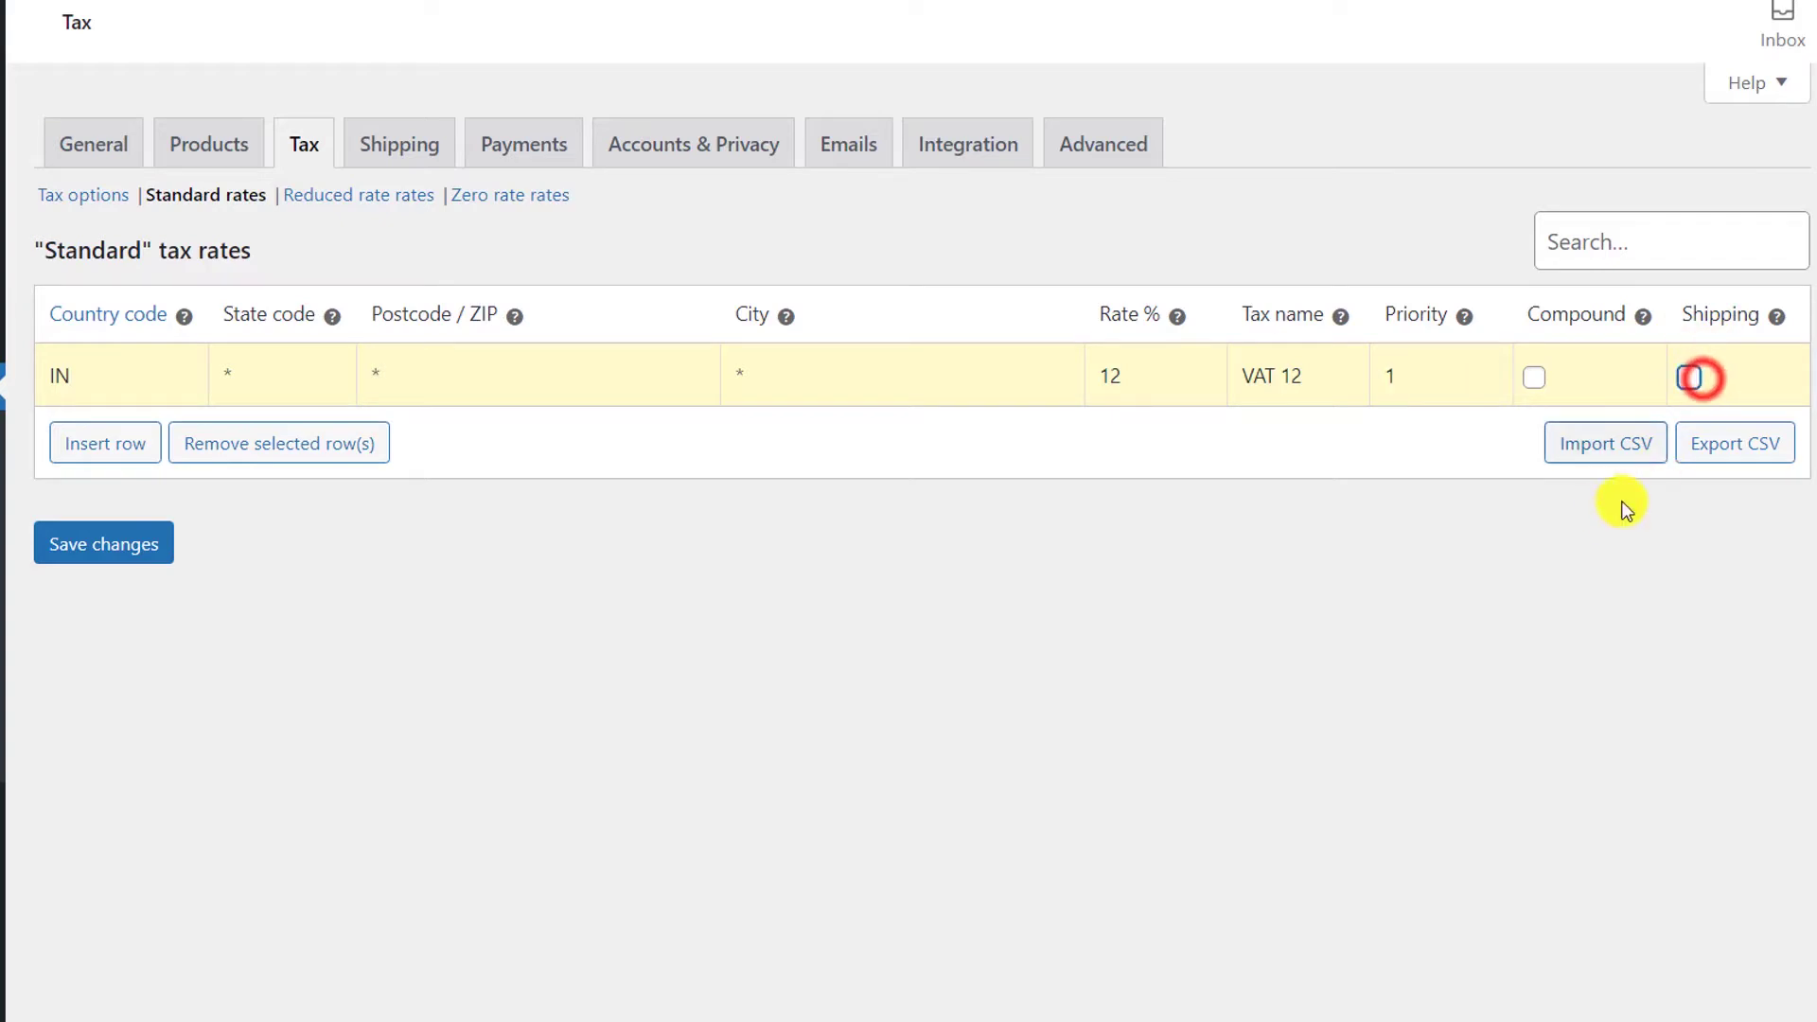
pyautogui.click(108, 560)
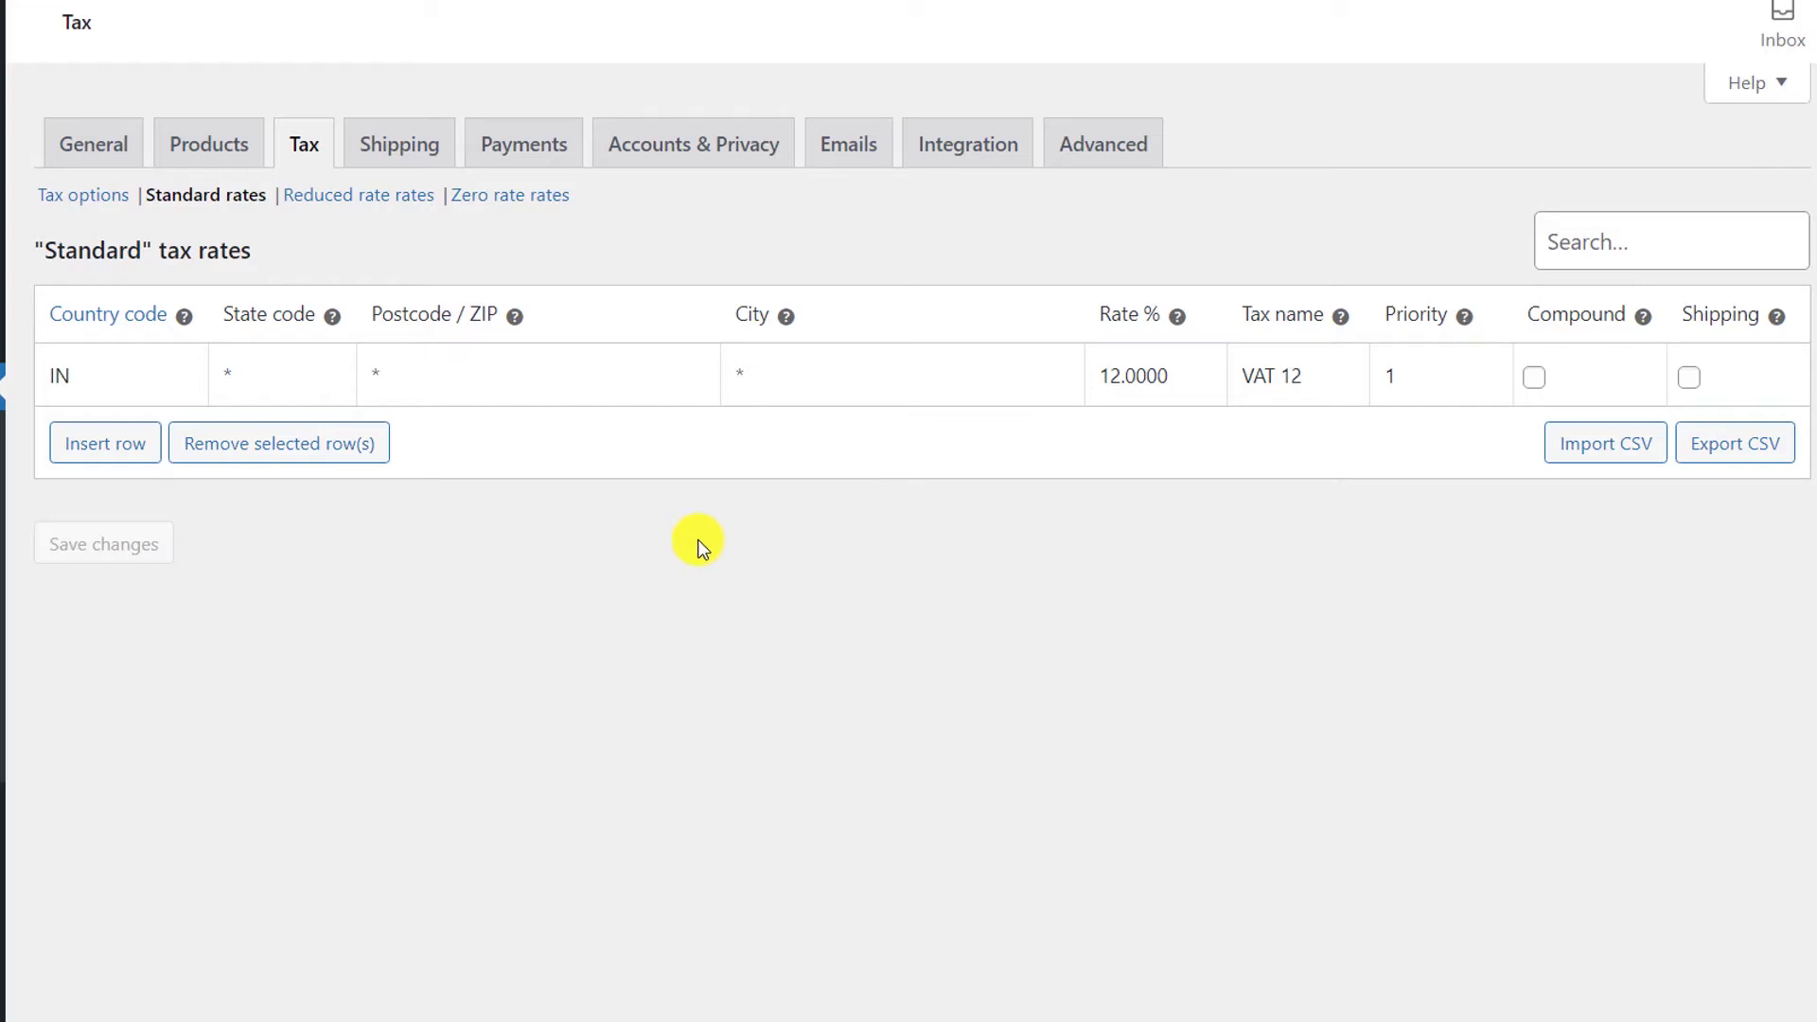
# Step: Review the general Tax options, leaving the shipping tax class unchanged
pyautogui.click(95, 196)
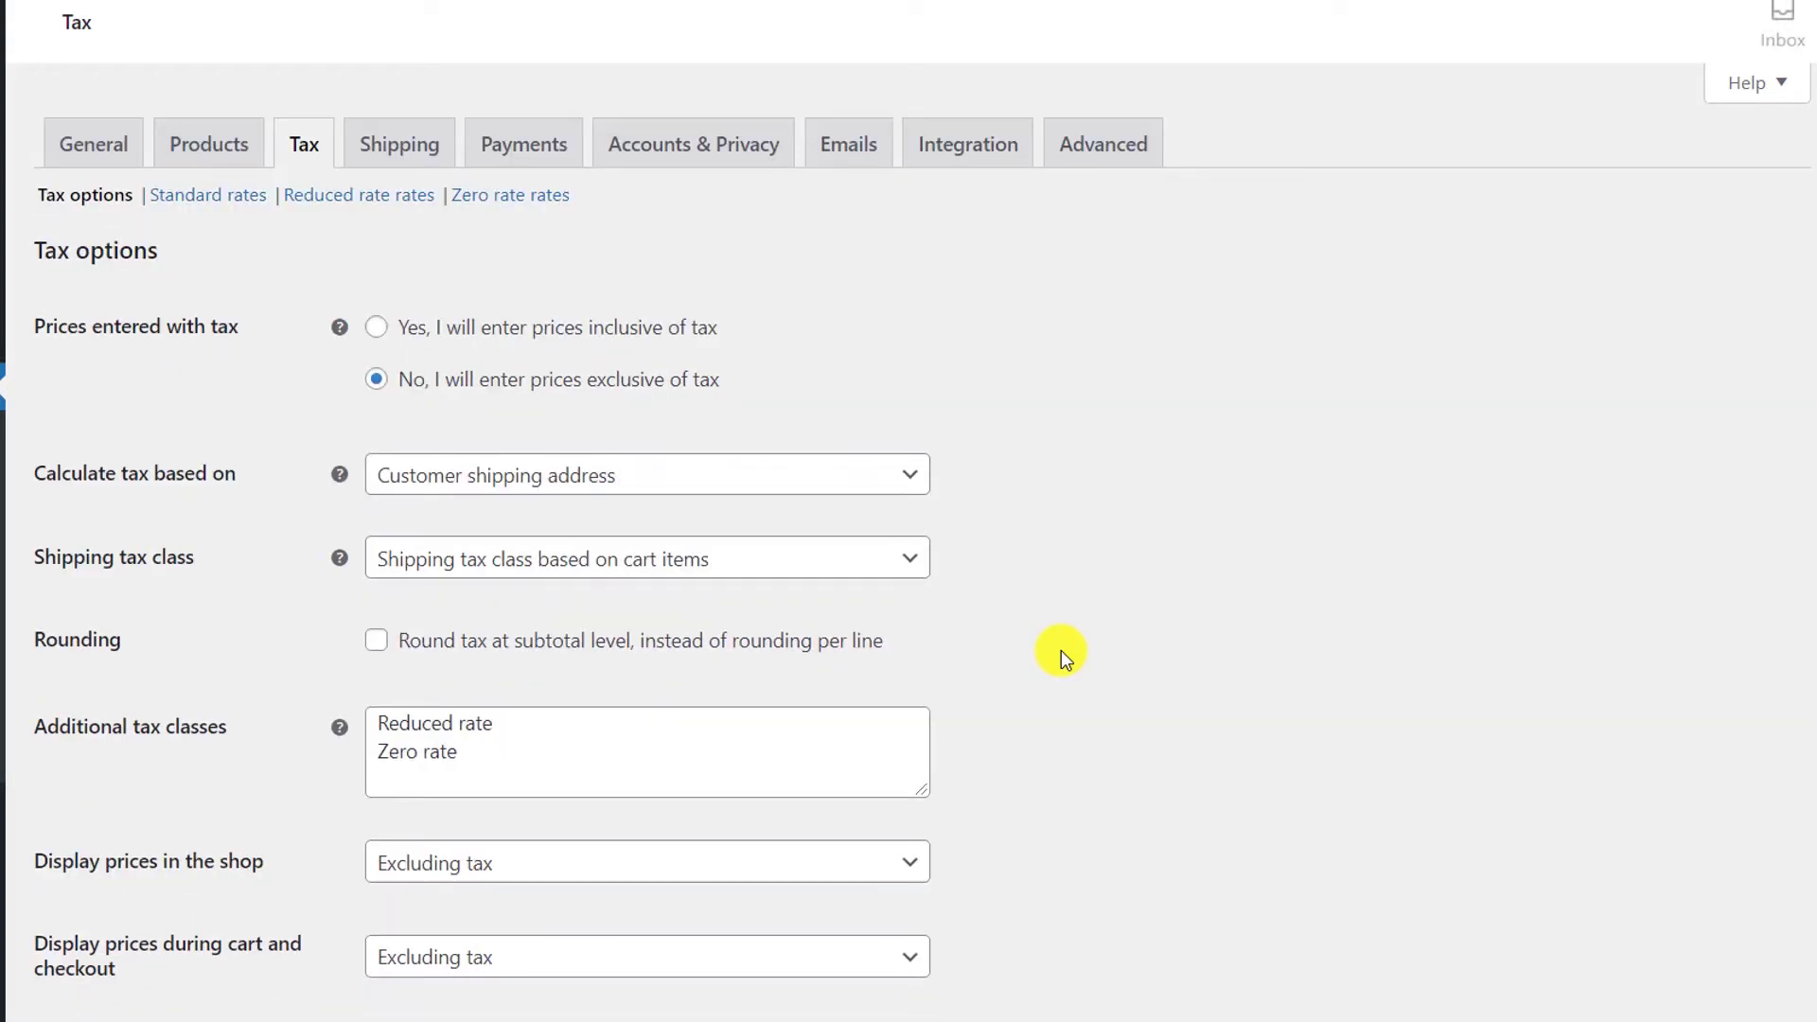
pyautogui.scroll(-2, 1060, 650)
pyautogui.scroll(-1, 1060, 650)
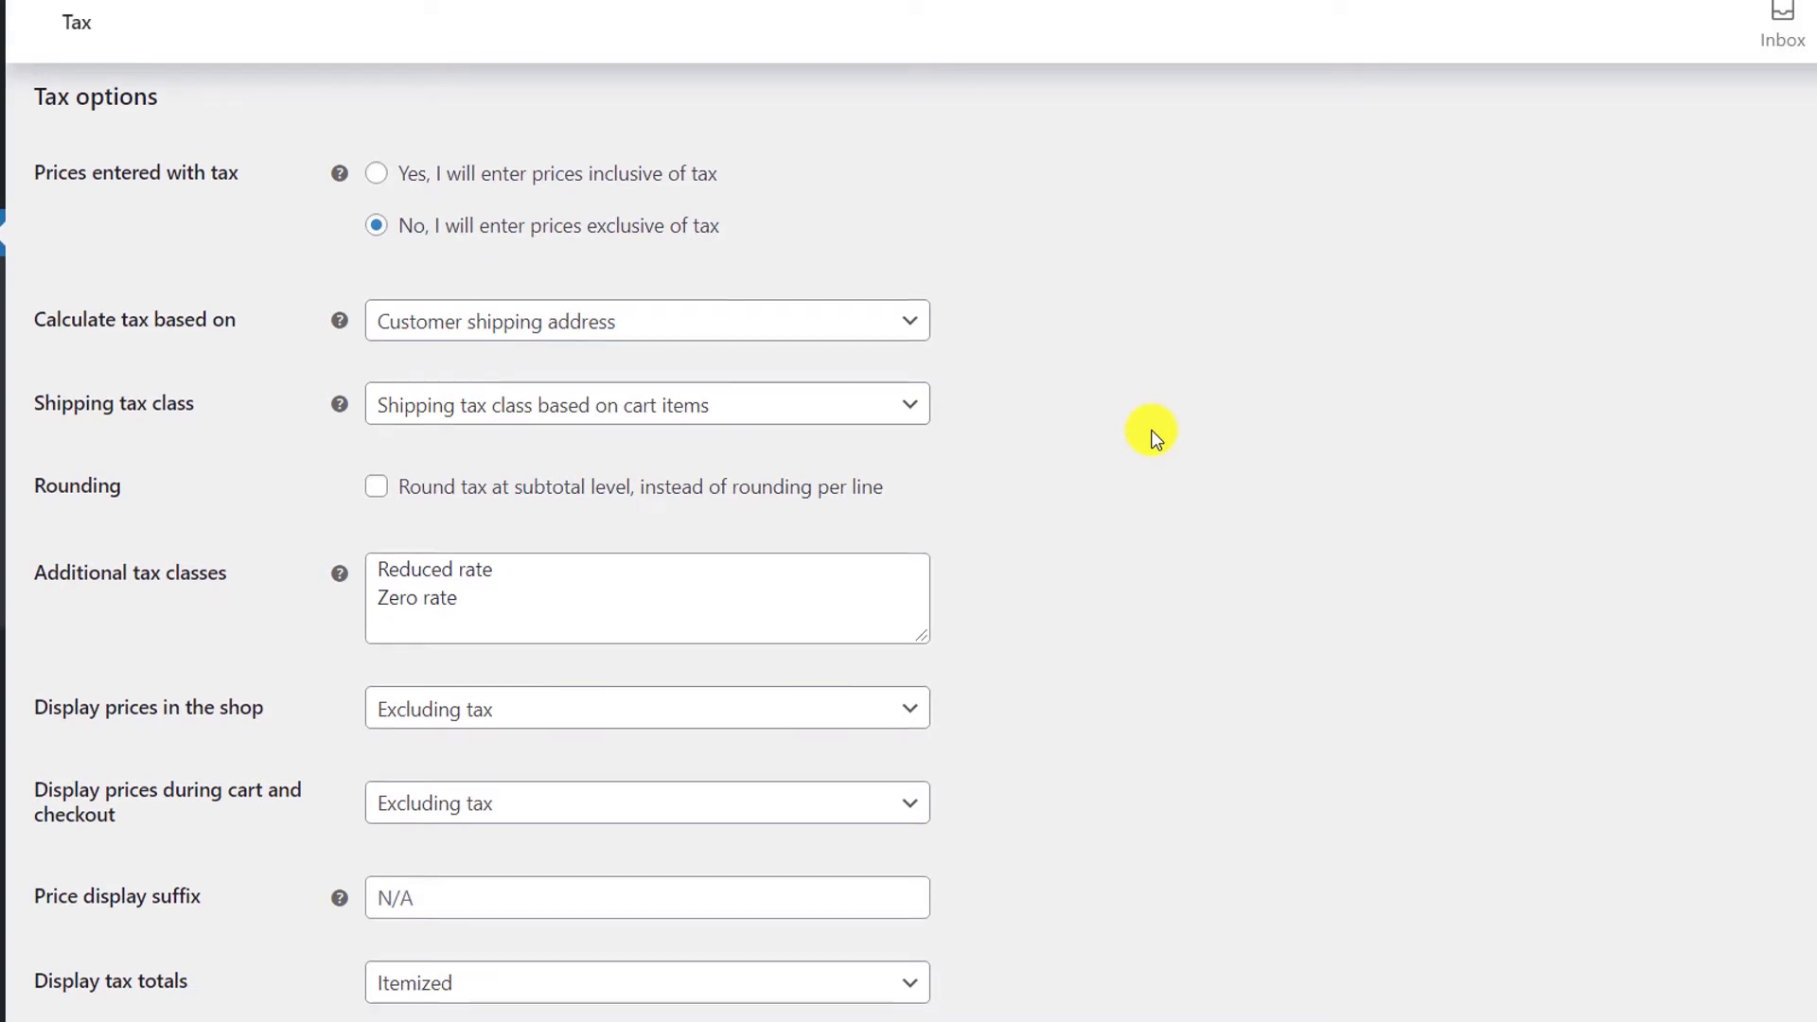
pyautogui.scroll(-2, 1153, 433)
pyautogui.scroll(-2, 170, 348)
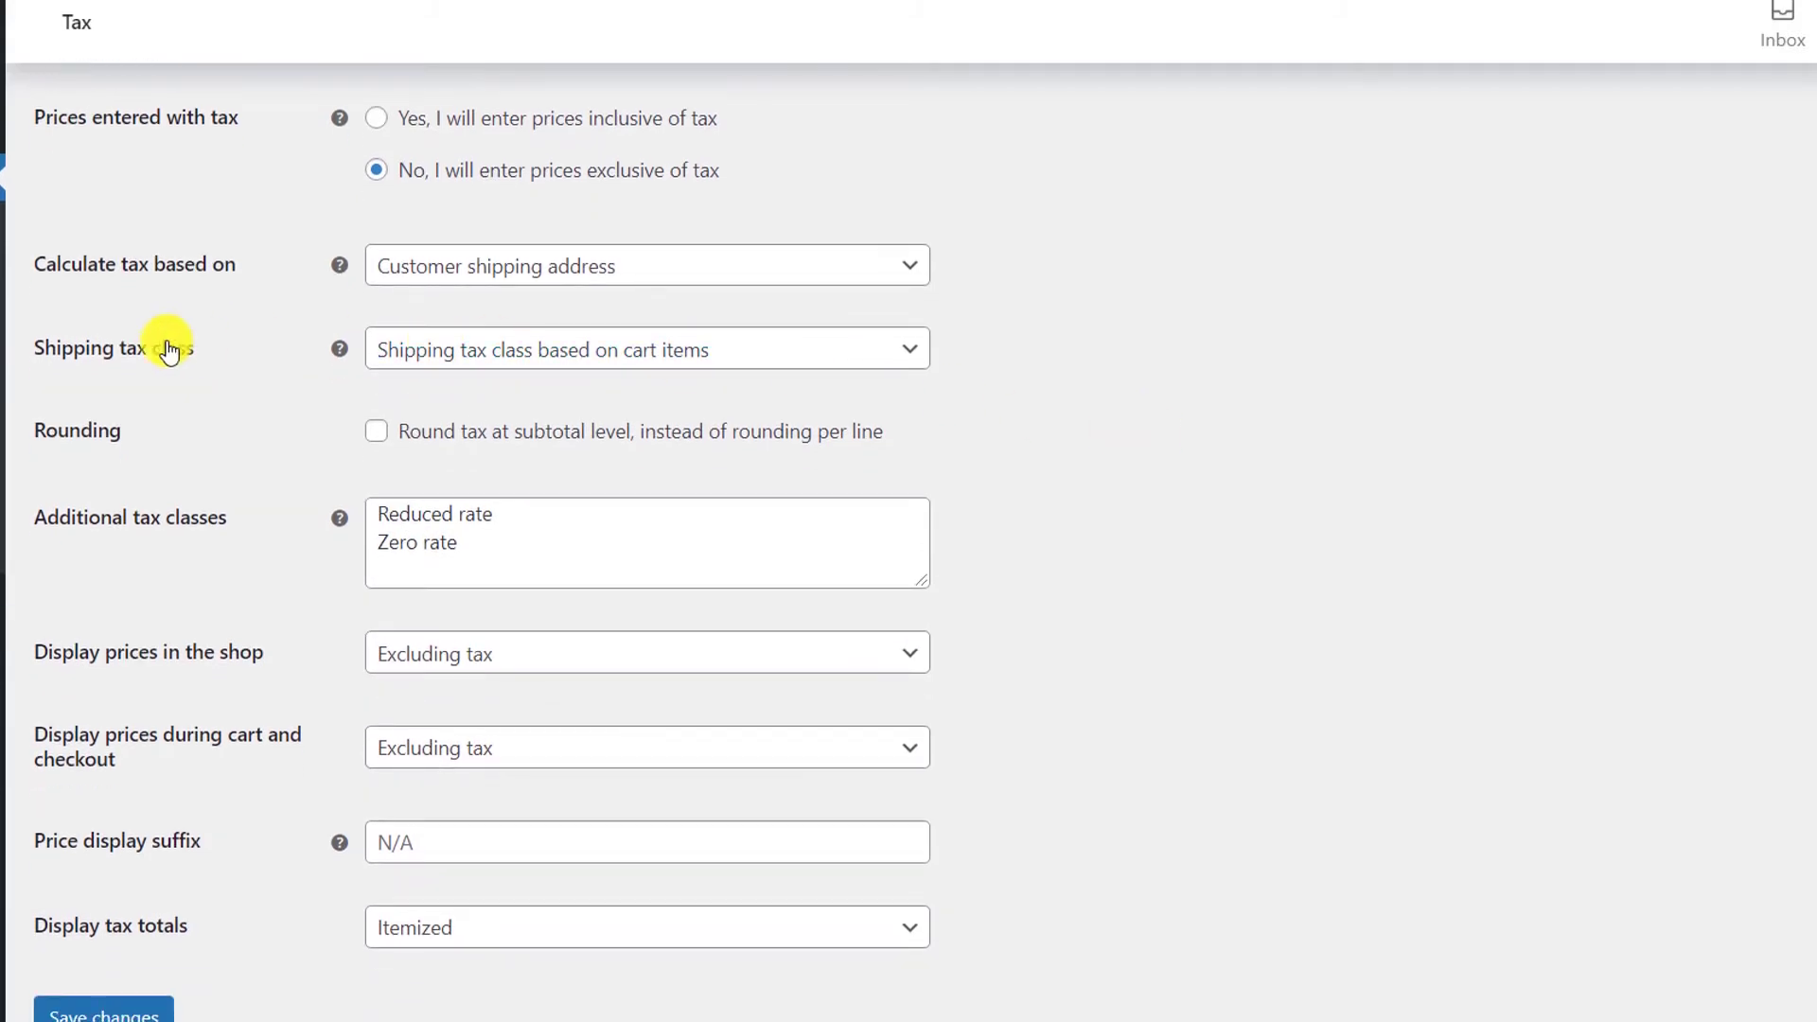
pyautogui.scroll(-1, 917, 291)
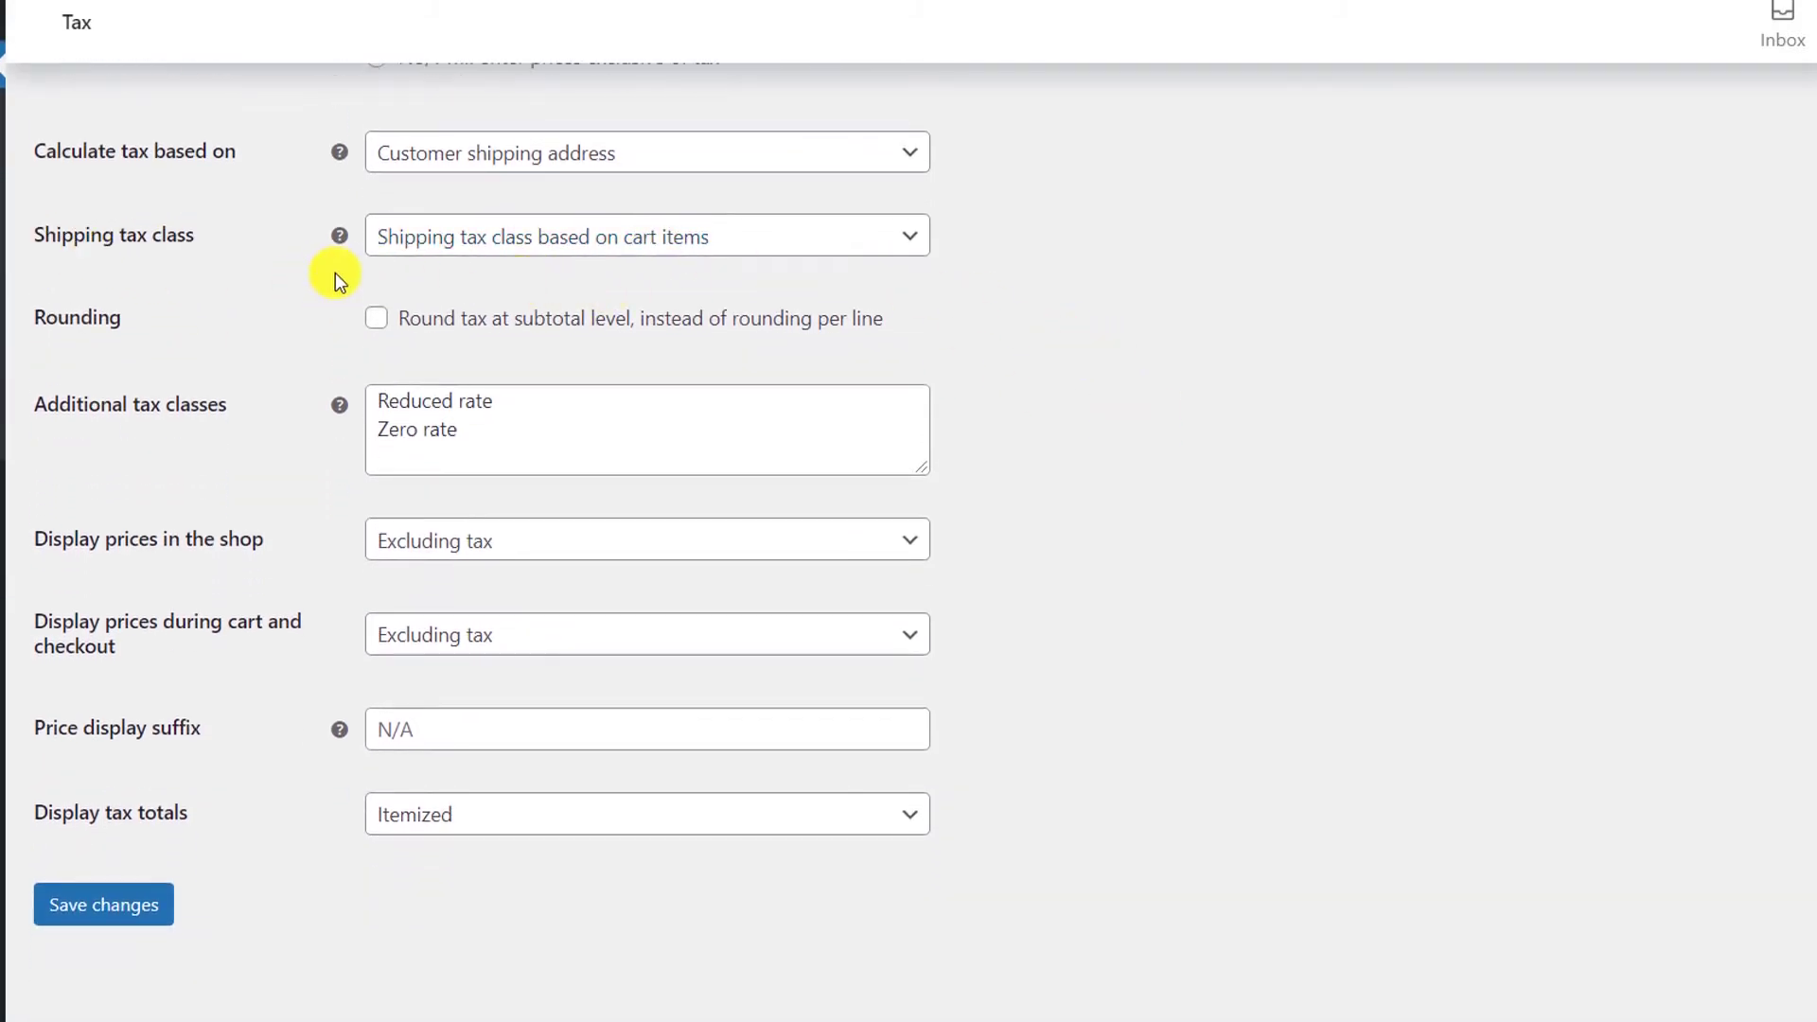
pyautogui.click(637, 242)
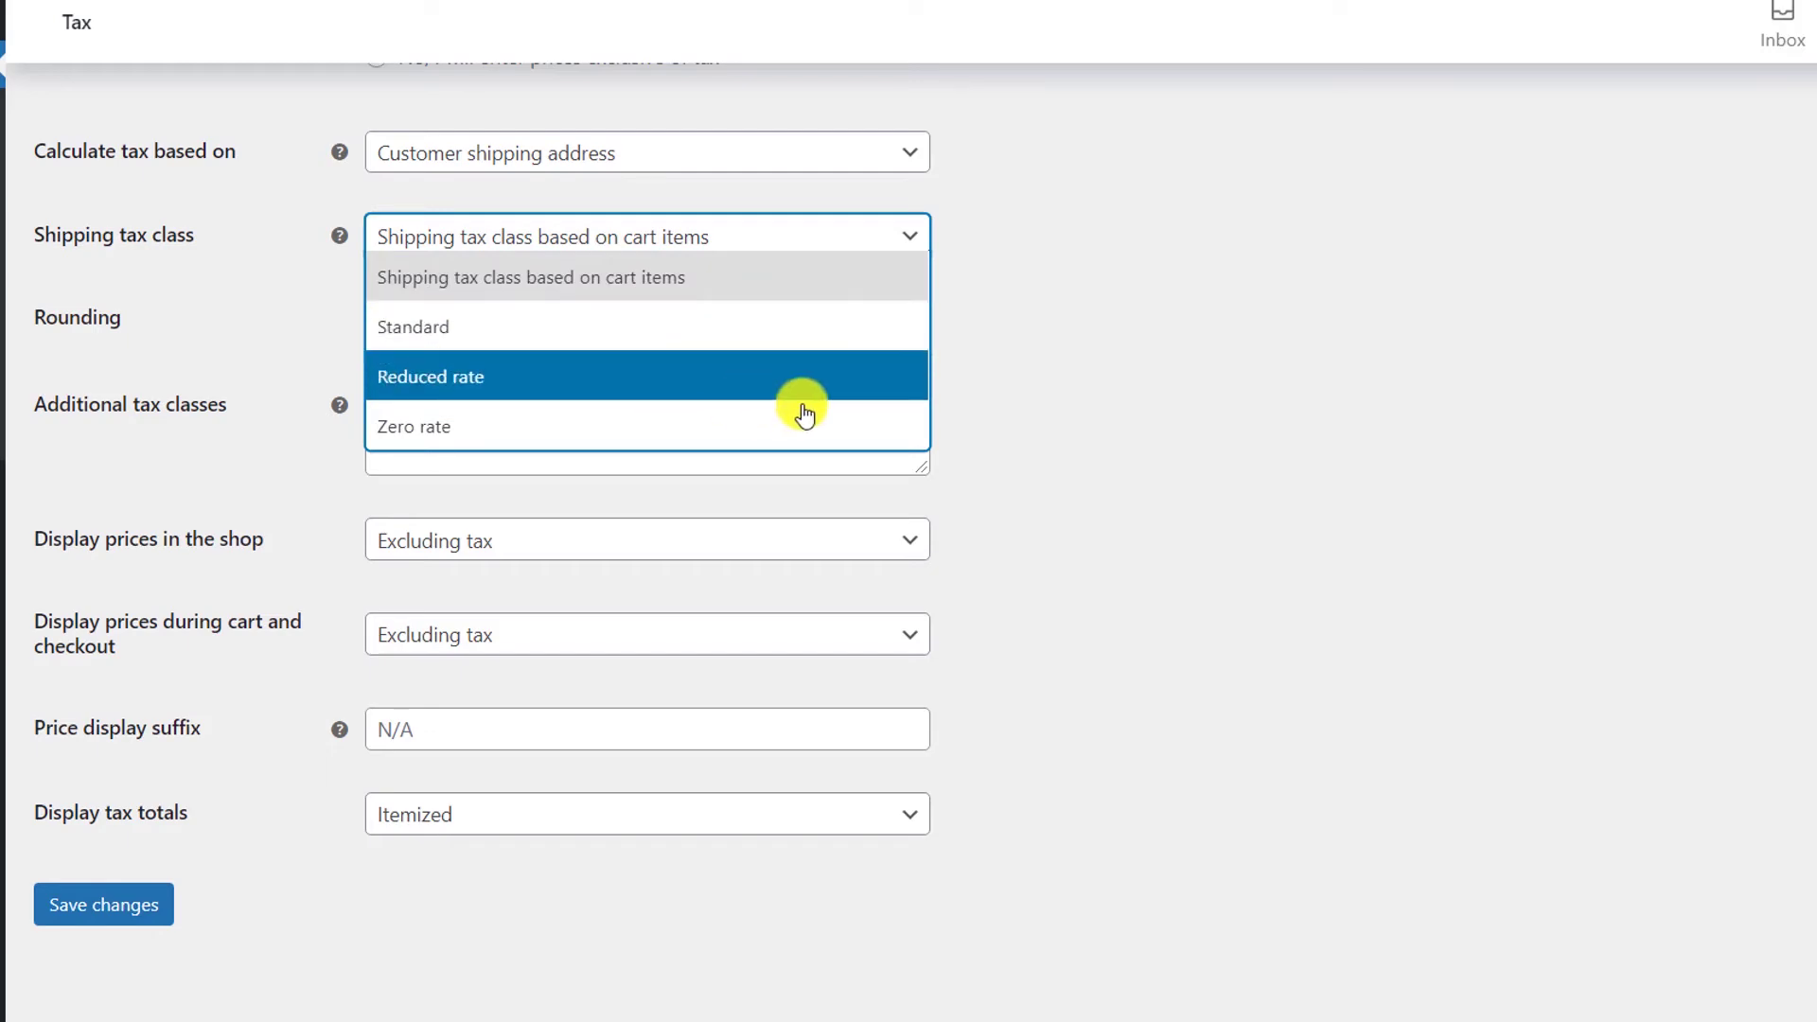
pyautogui.click(1048, 405)
pyautogui.scroll(-1, 189, 481)
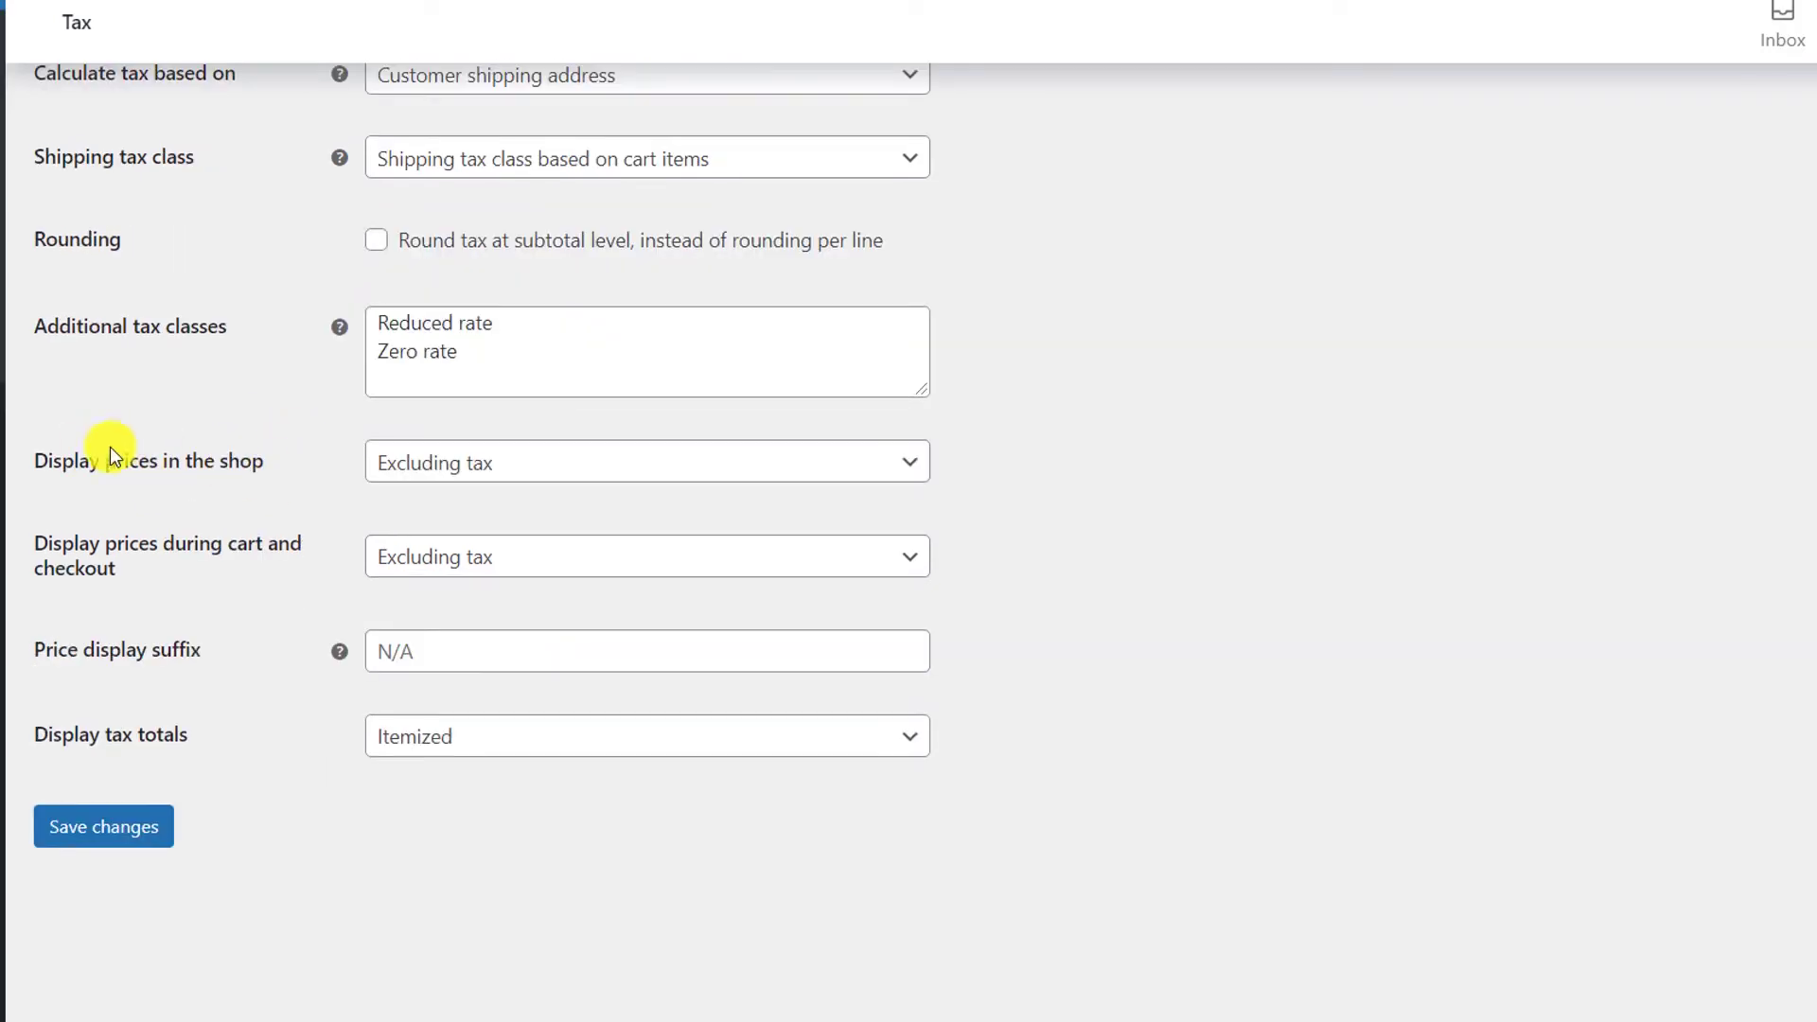
# Step: Keep shop prices Excluding tax, show cart and checkout prices Including tax, and save
pyautogui.click(445, 464)
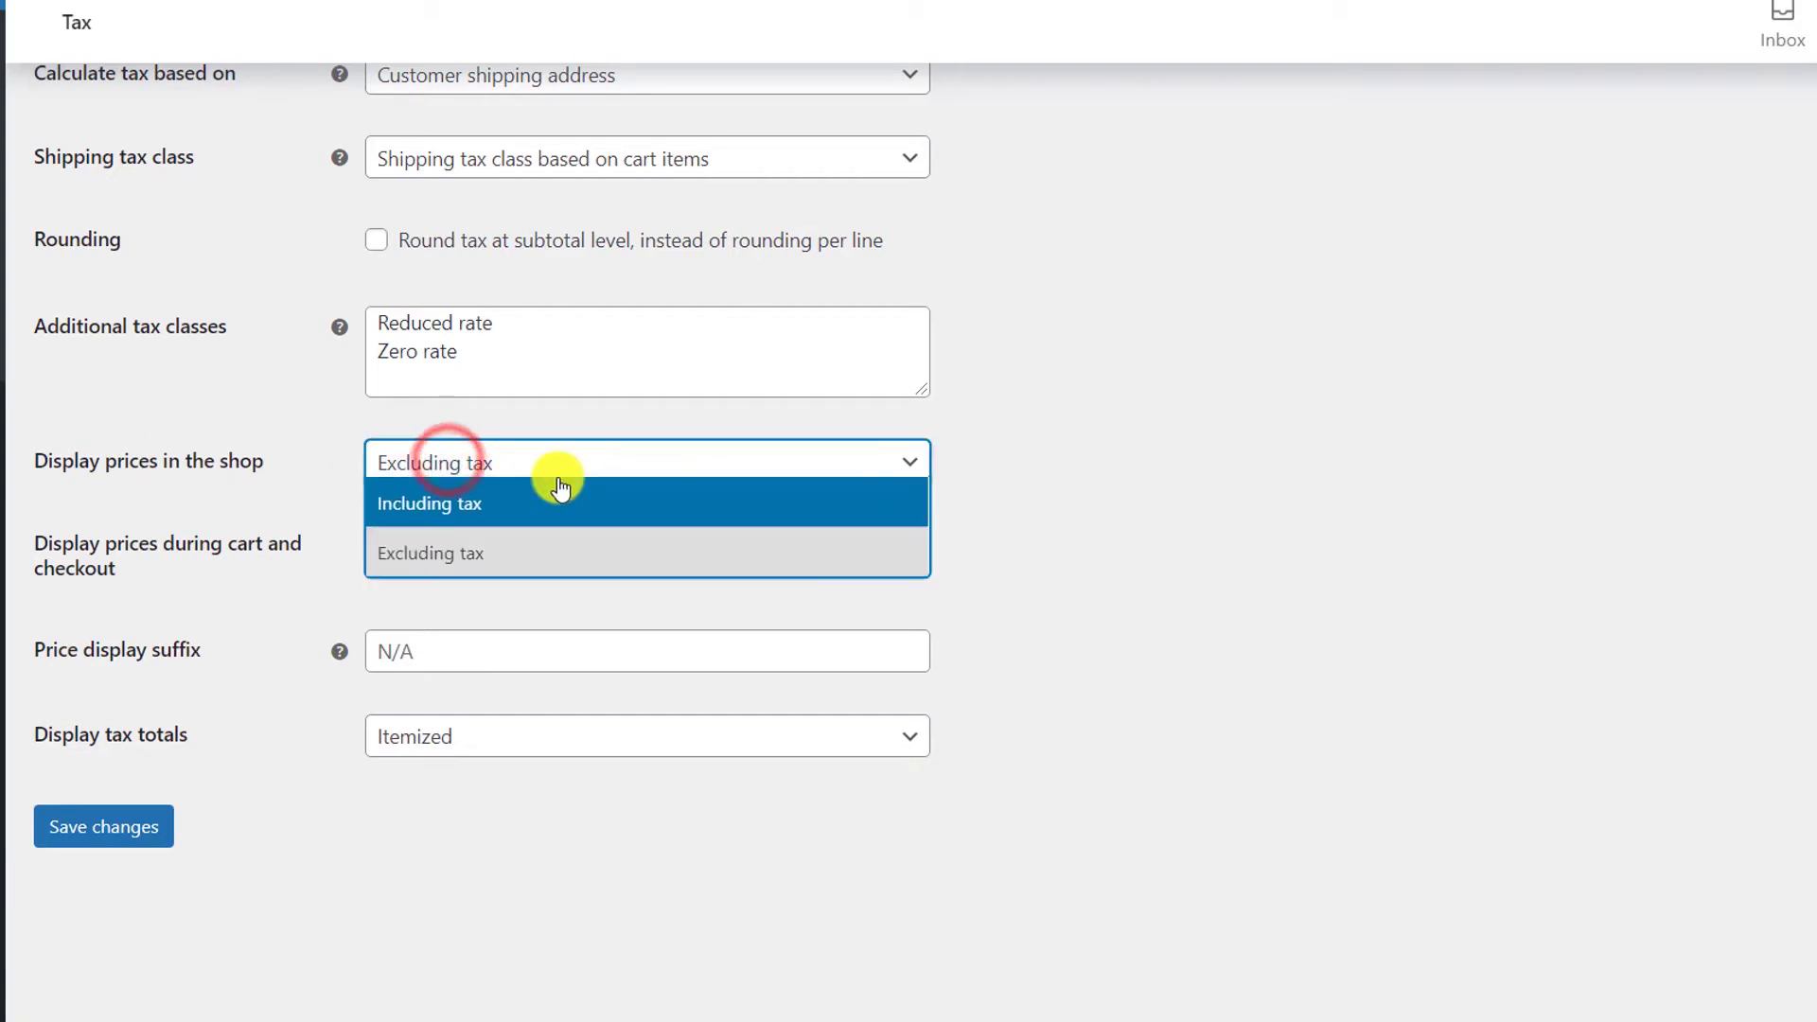
pyautogui.click(1070, 444)
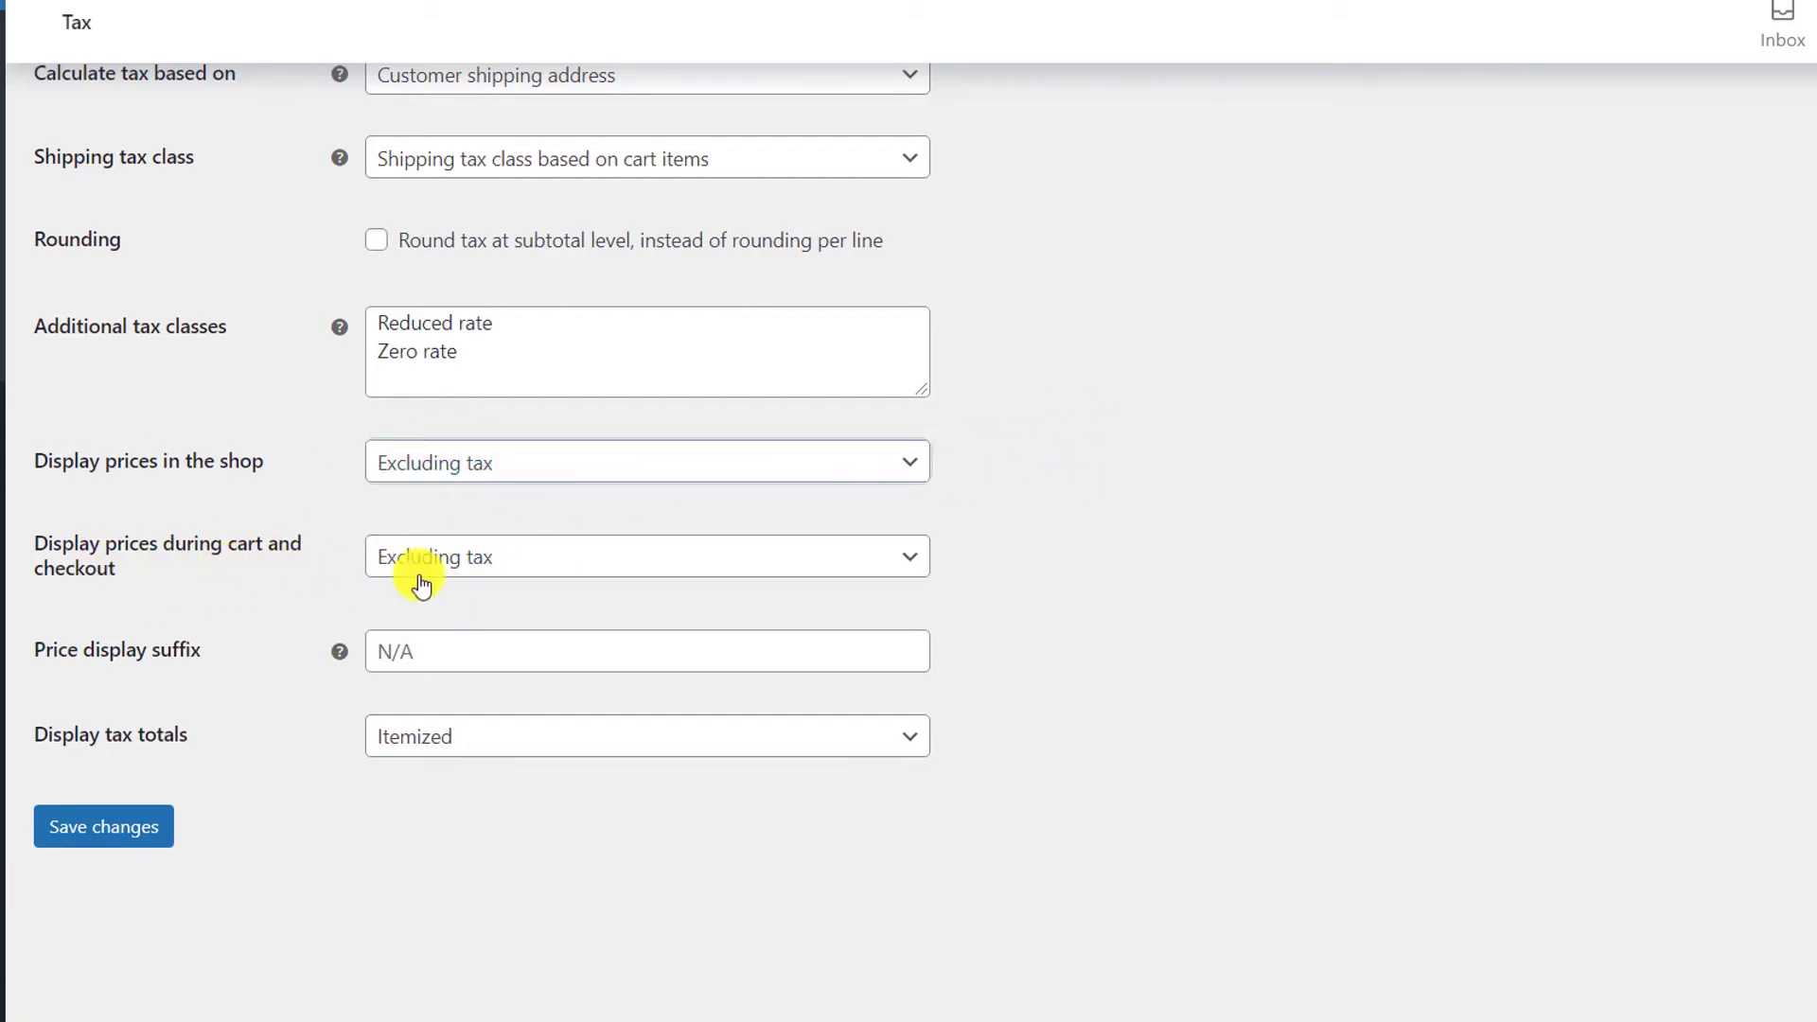
pyautogui.click(492, 559)
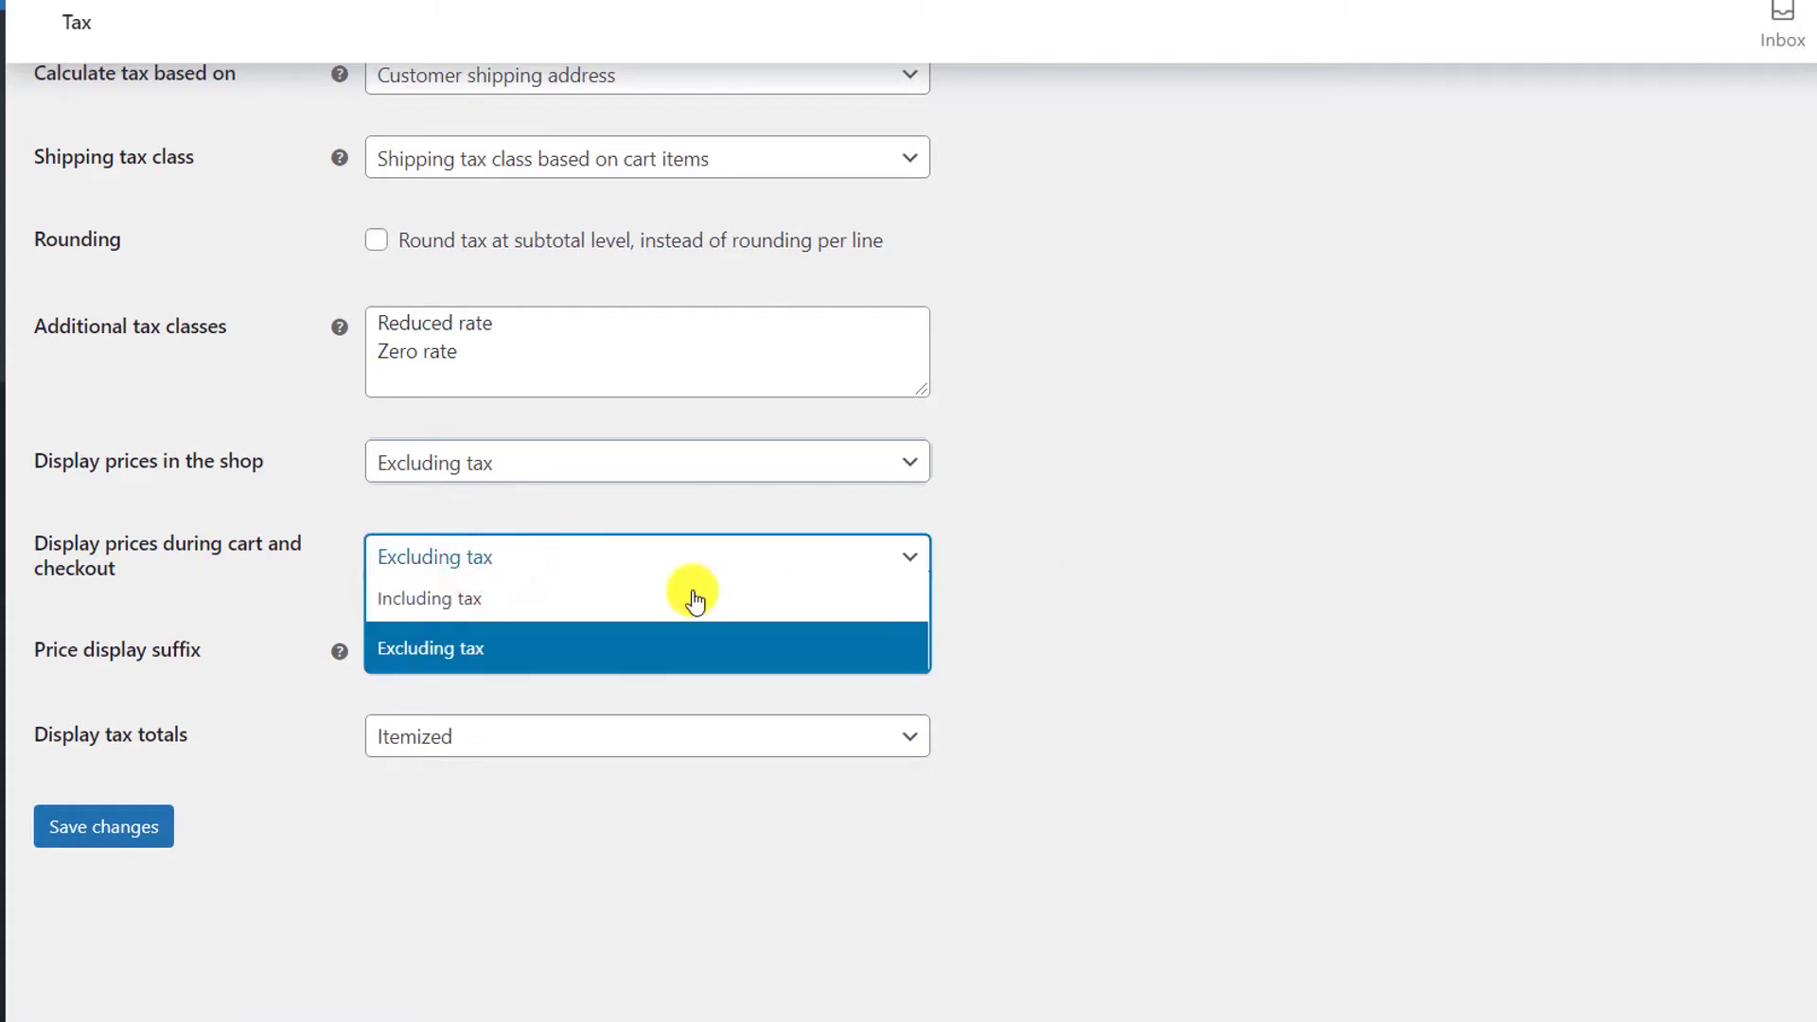
pyautogui.click(562, 600)
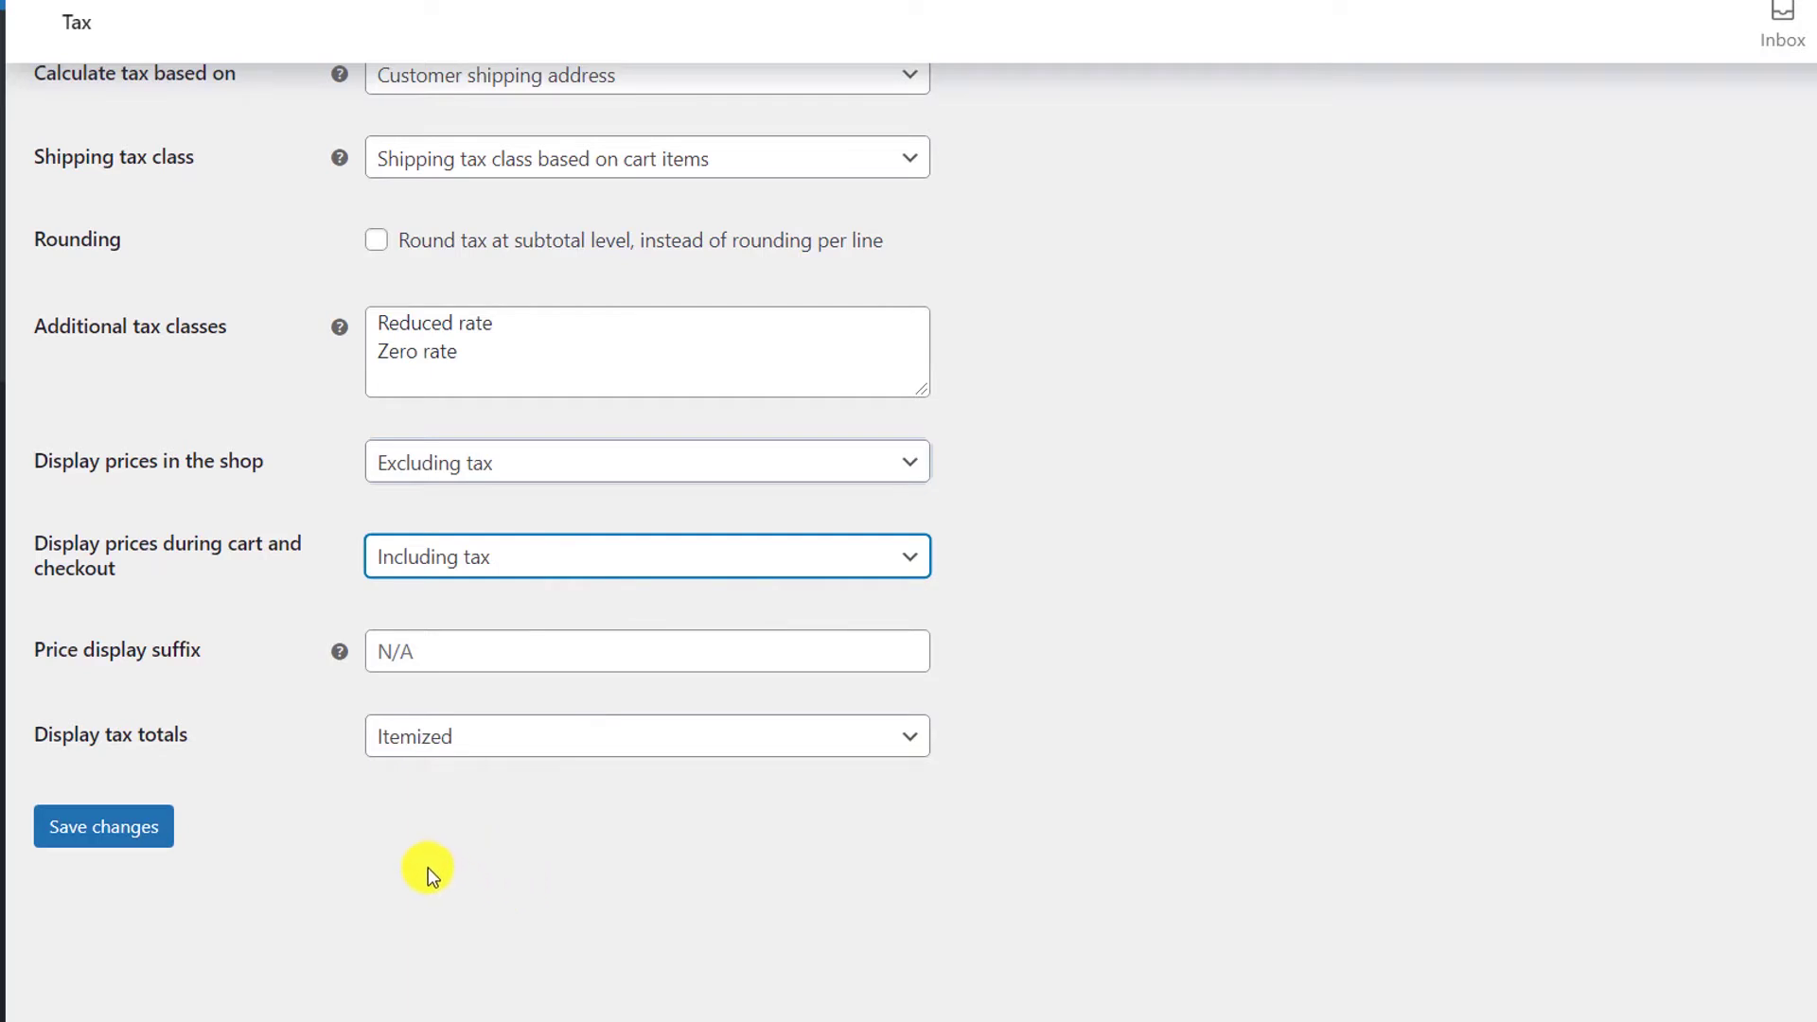
pyautogui.click(107, 839)
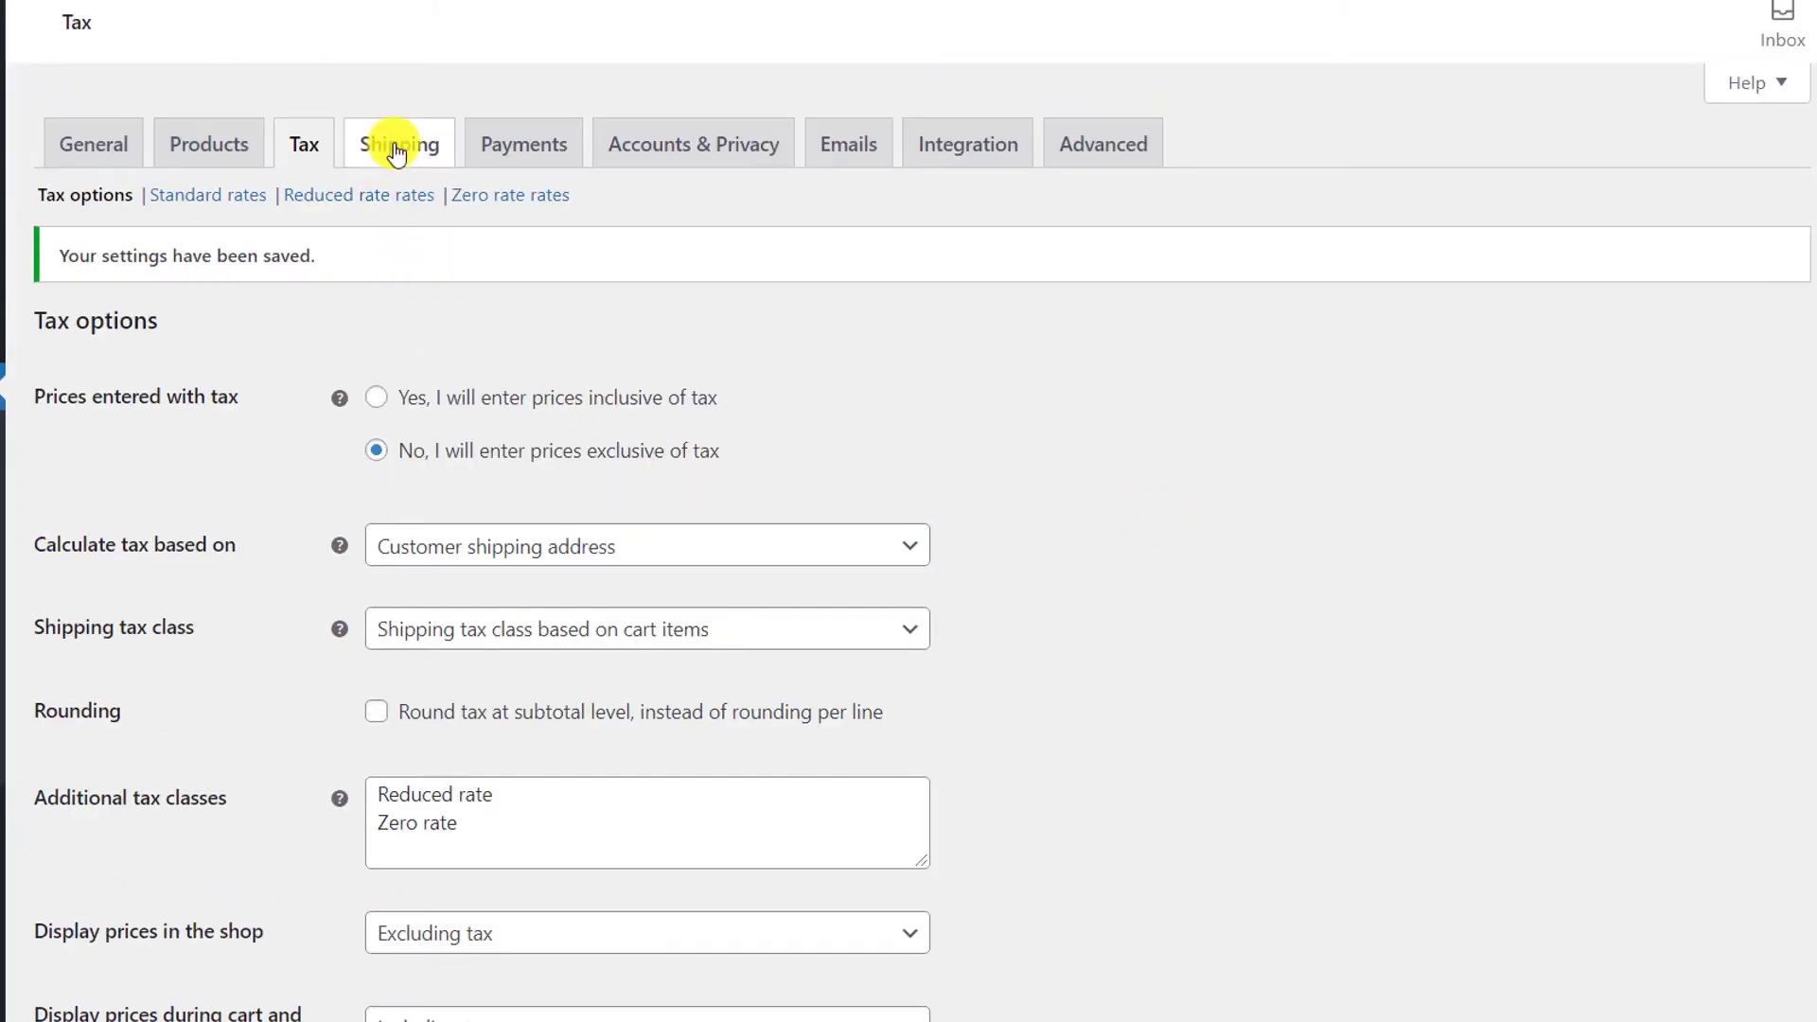
# Step: Create a new shipping zone named 'Local City Free' with Goa, India as its region
pyautogui.click(386, 156)
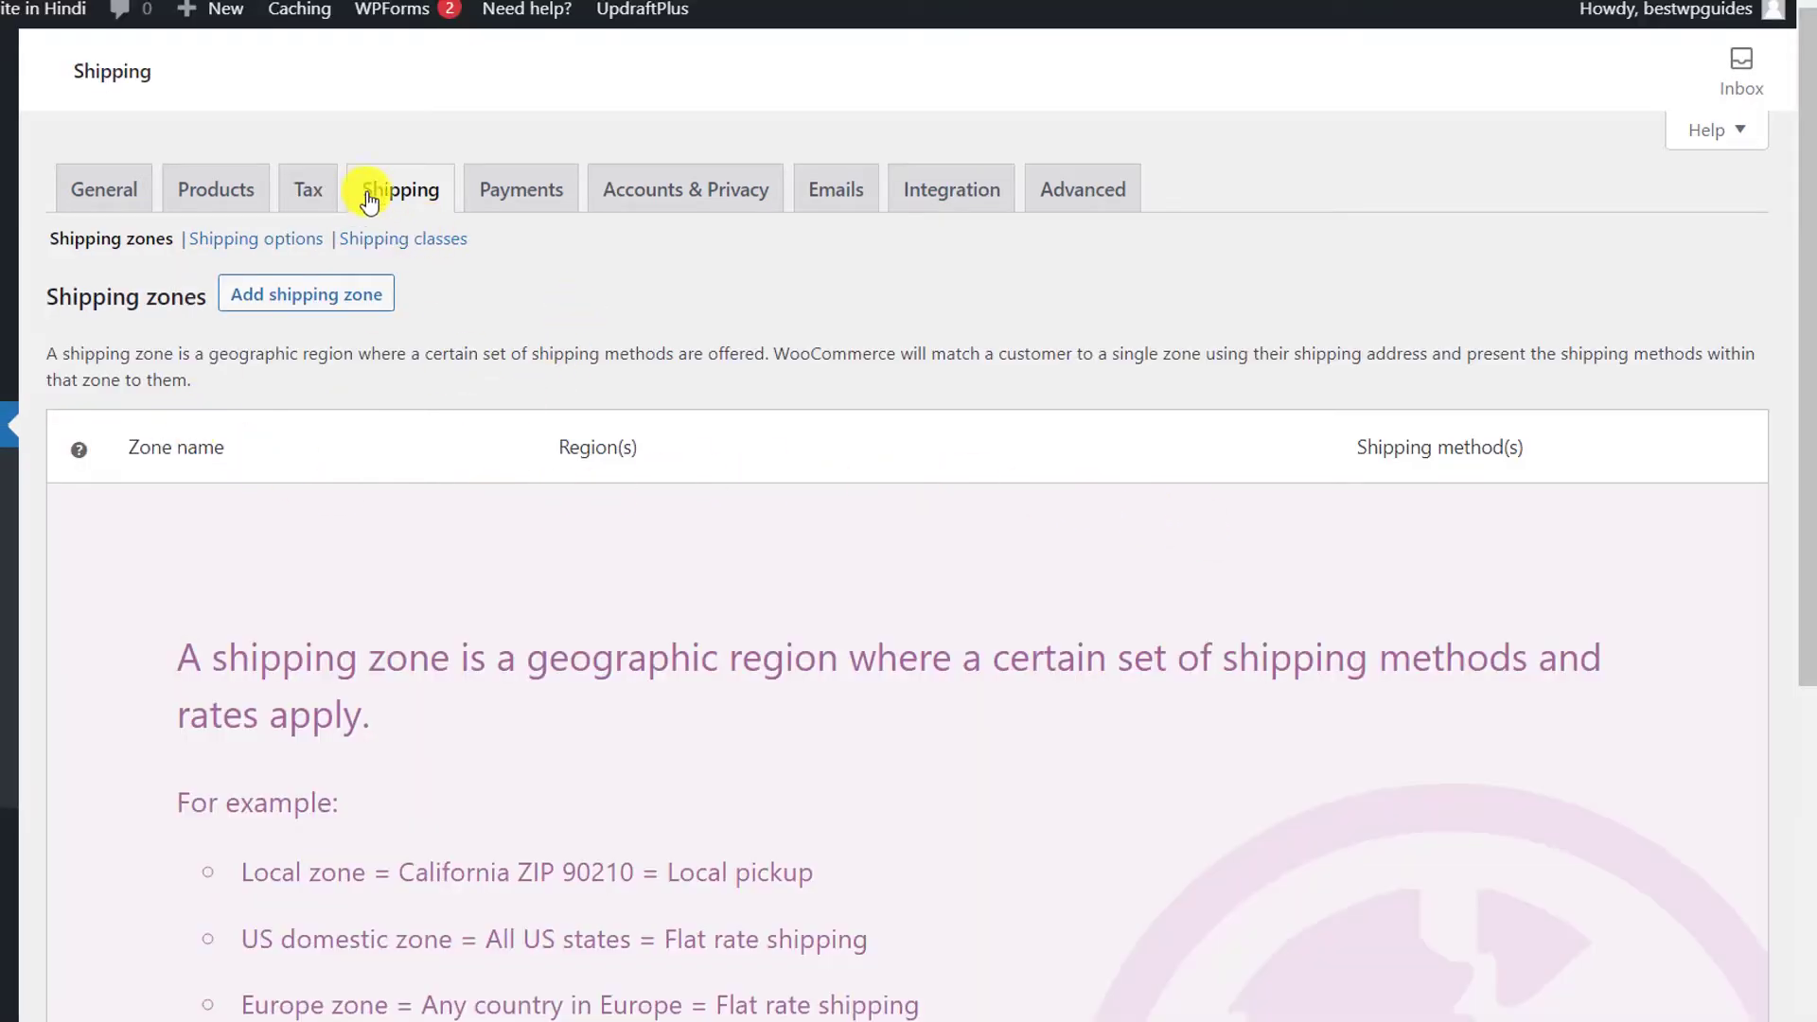
pyautogui.click(313, 297)
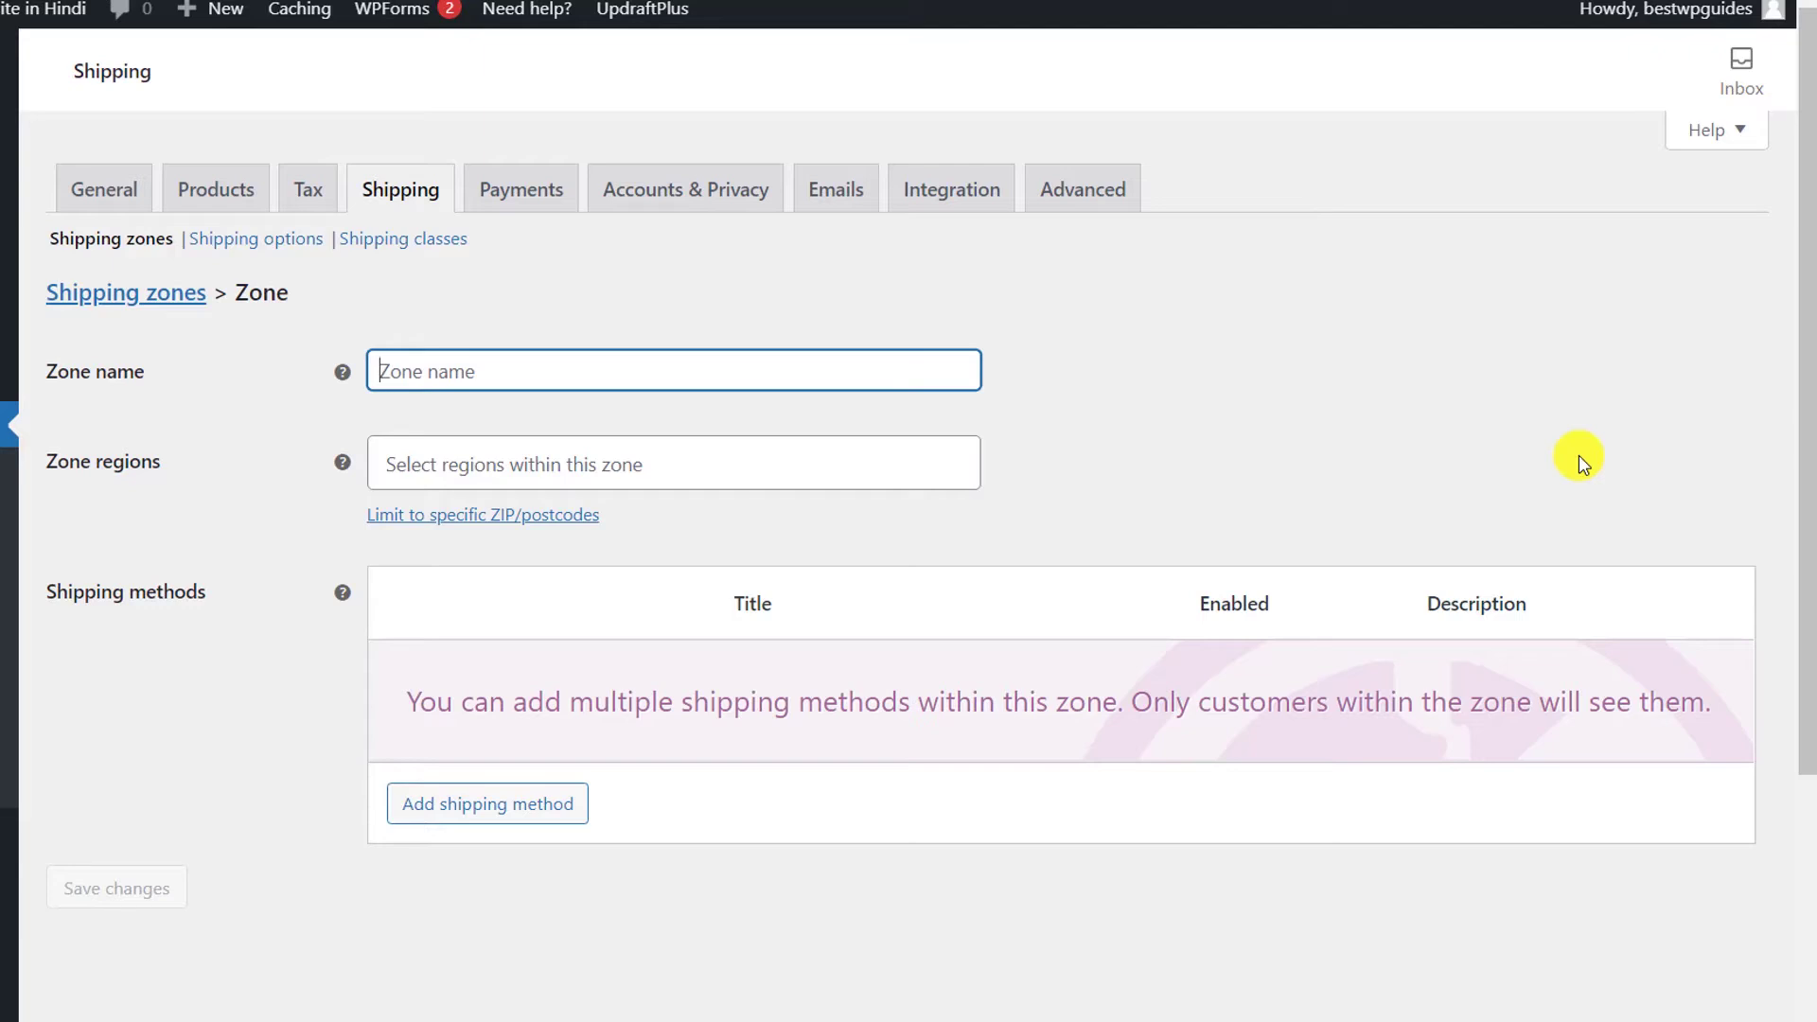
pyautogui.write('L')
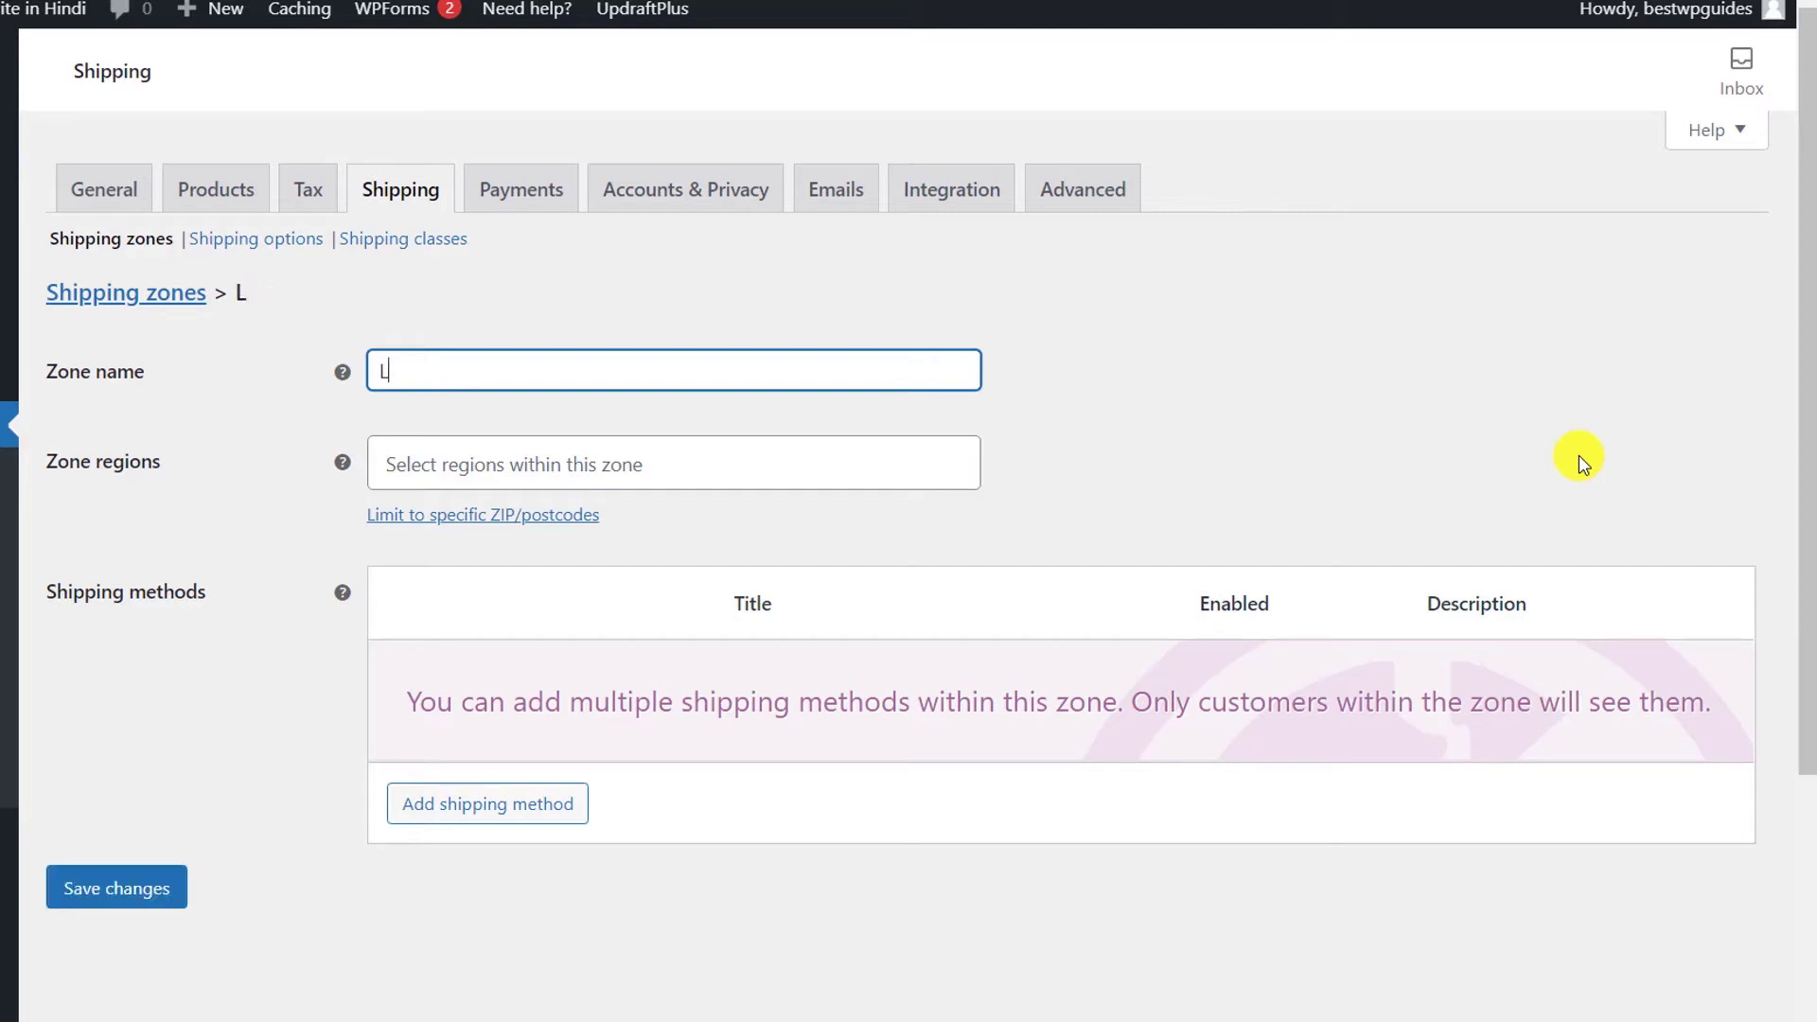
pyautogui.write('ocal City Free')
pyautogui.click(608, 461)
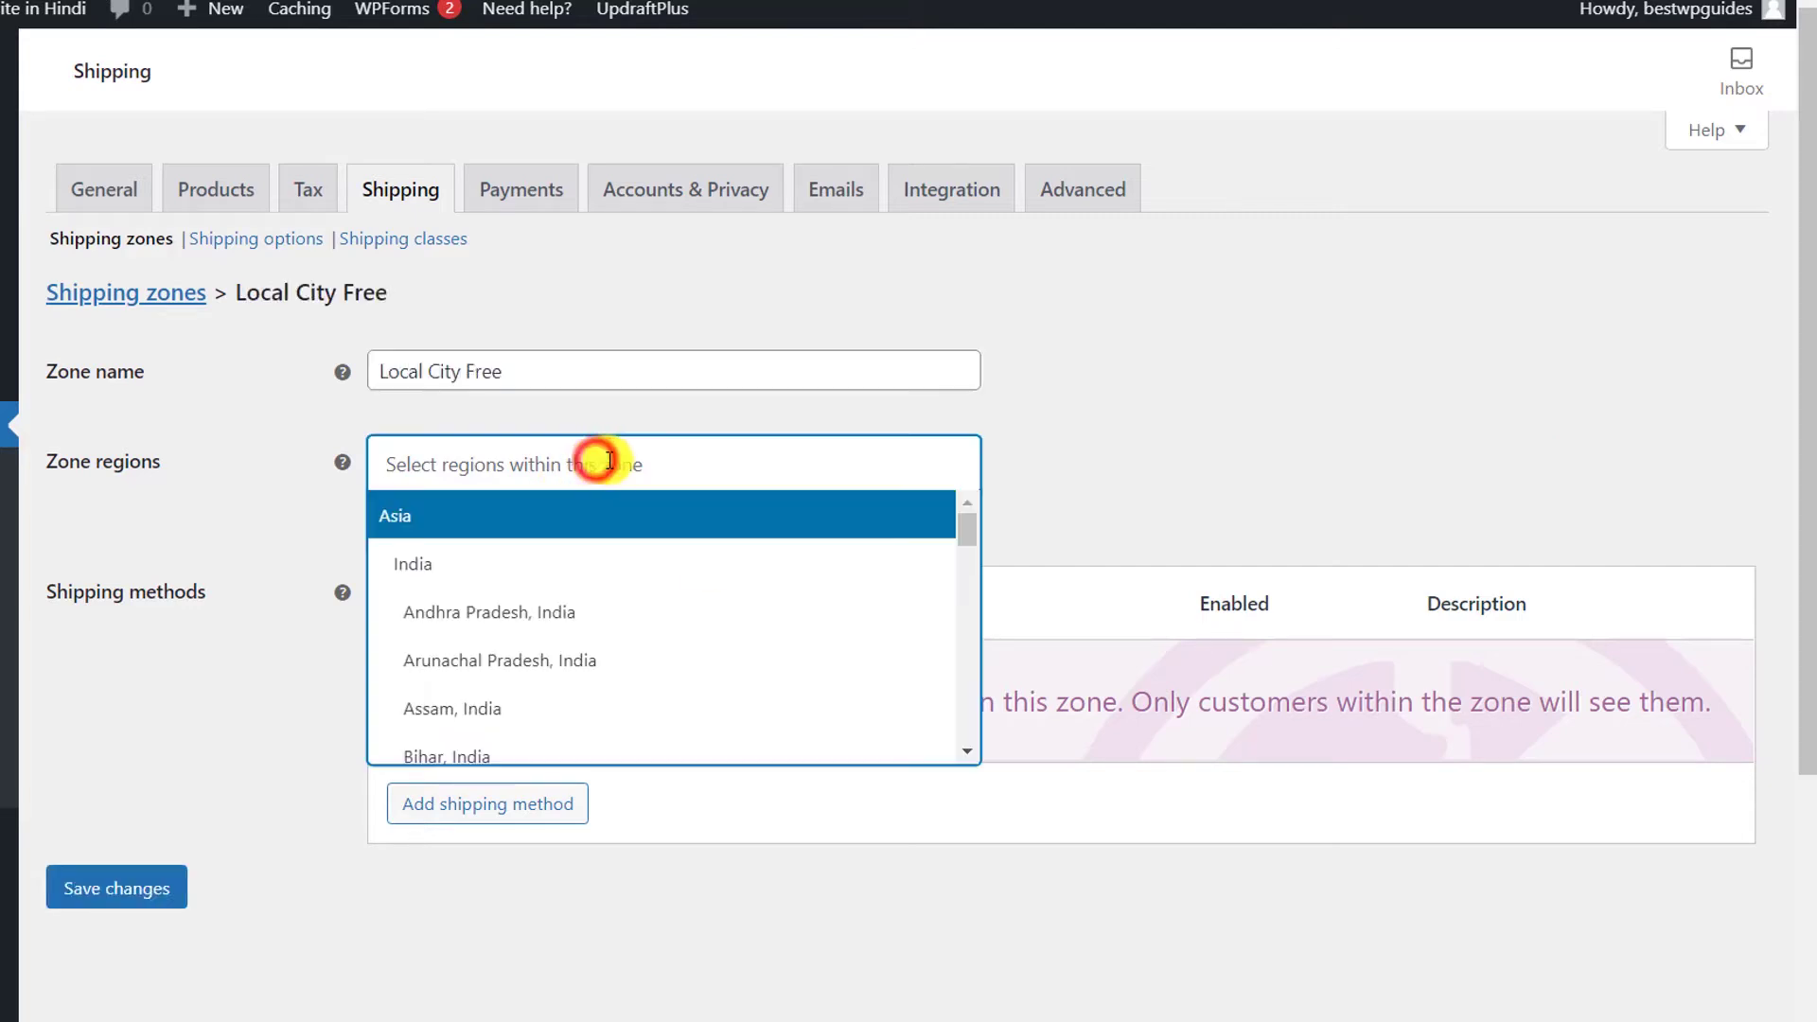
pyautogui.write('go')
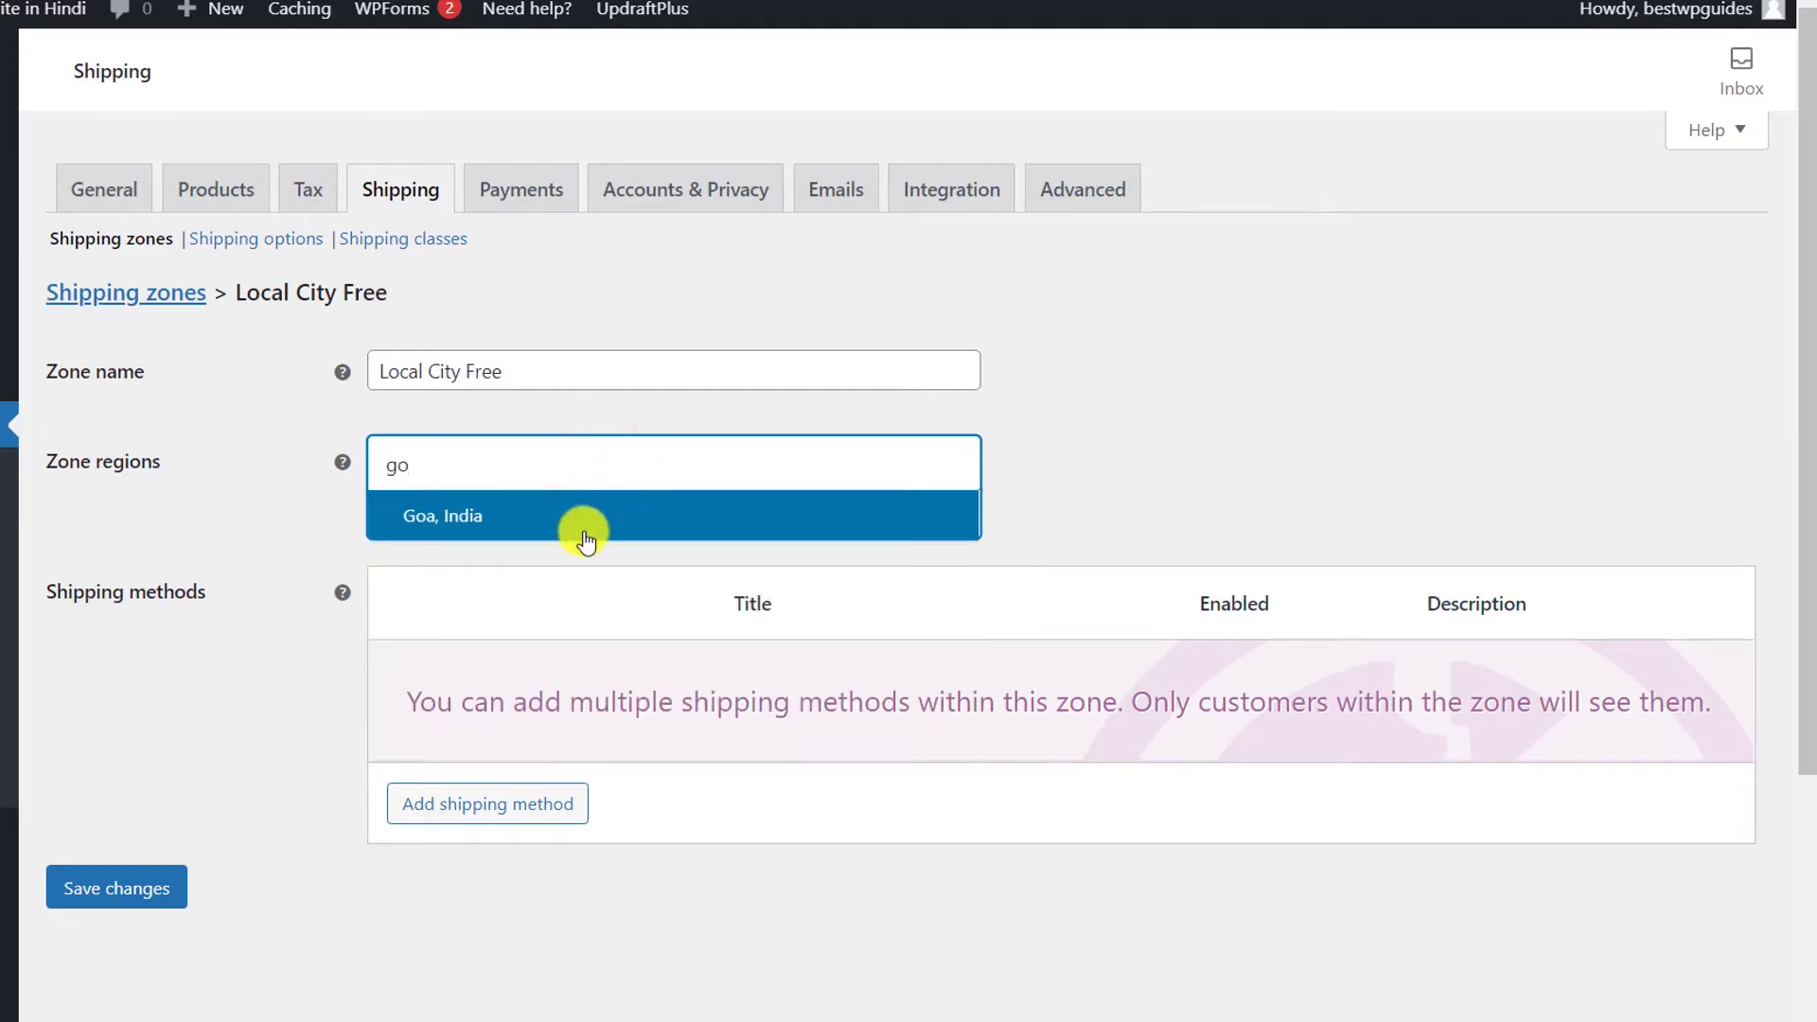
pyautogui.click(586, 538)
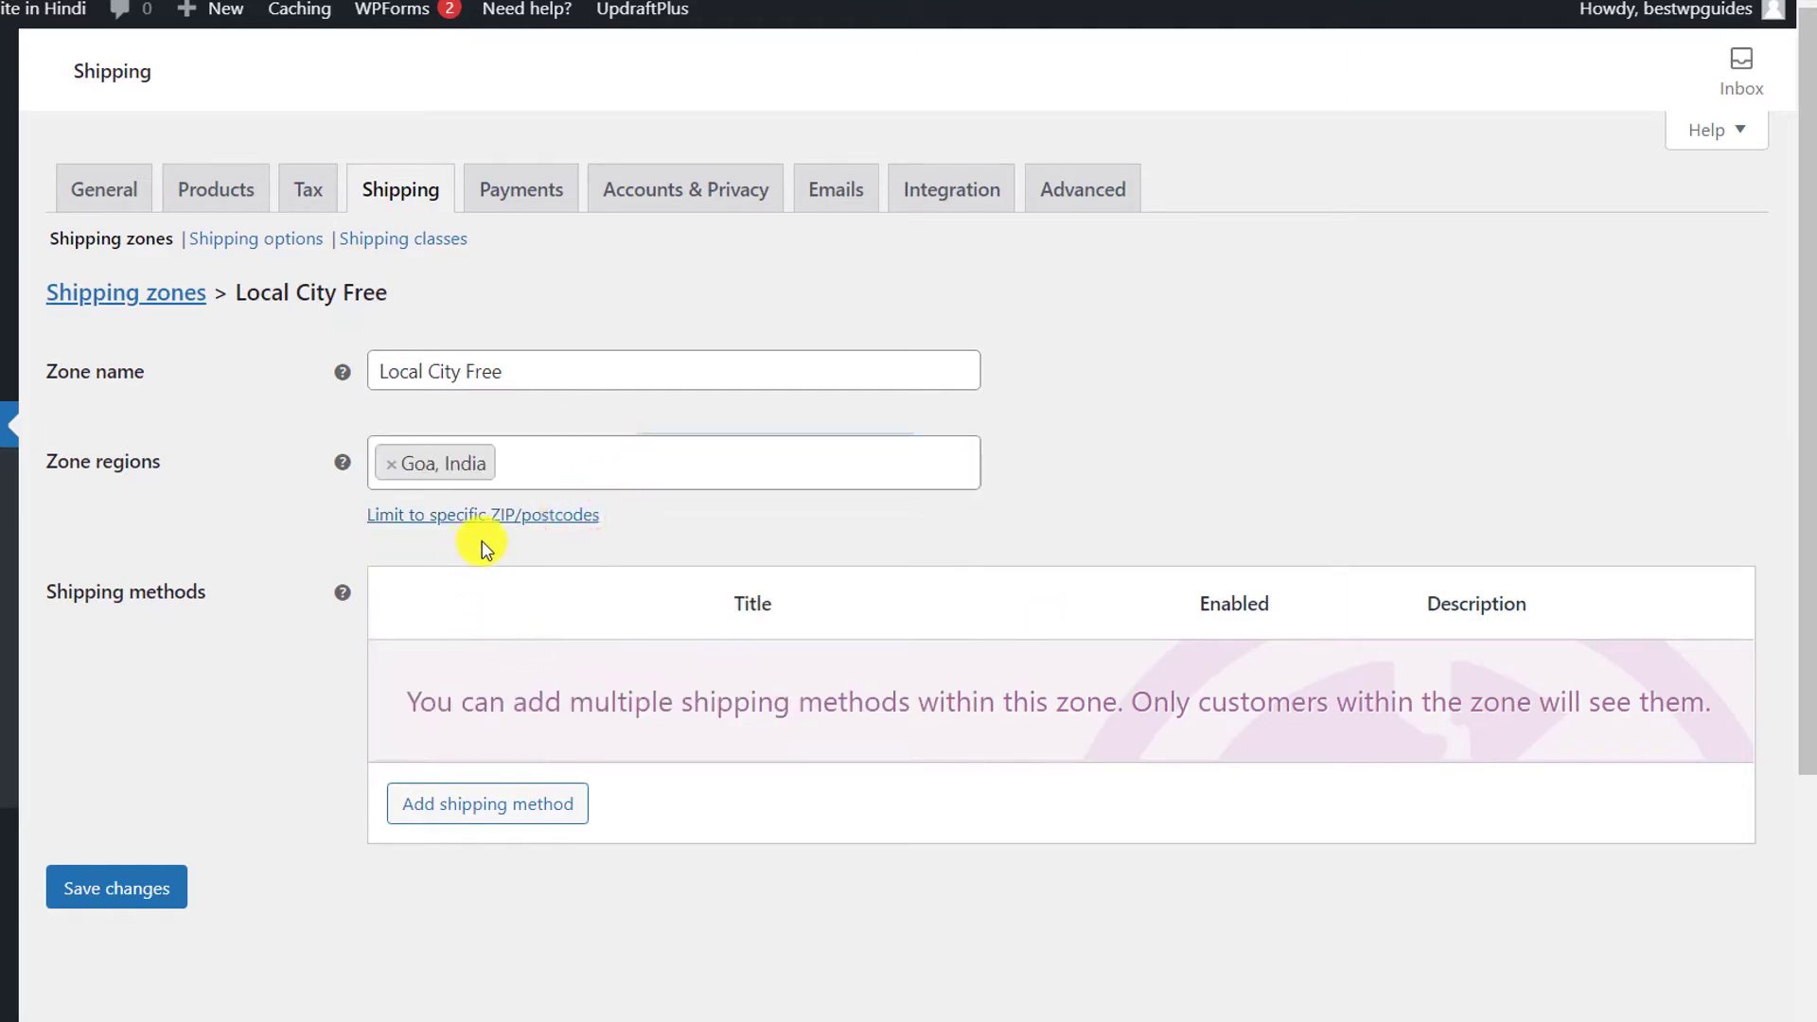
# Step: Add Free shipping and Local pickup methods to the Local City Free zone
pyautogui.click(456, 797)
pyautogui.click(637, 532)
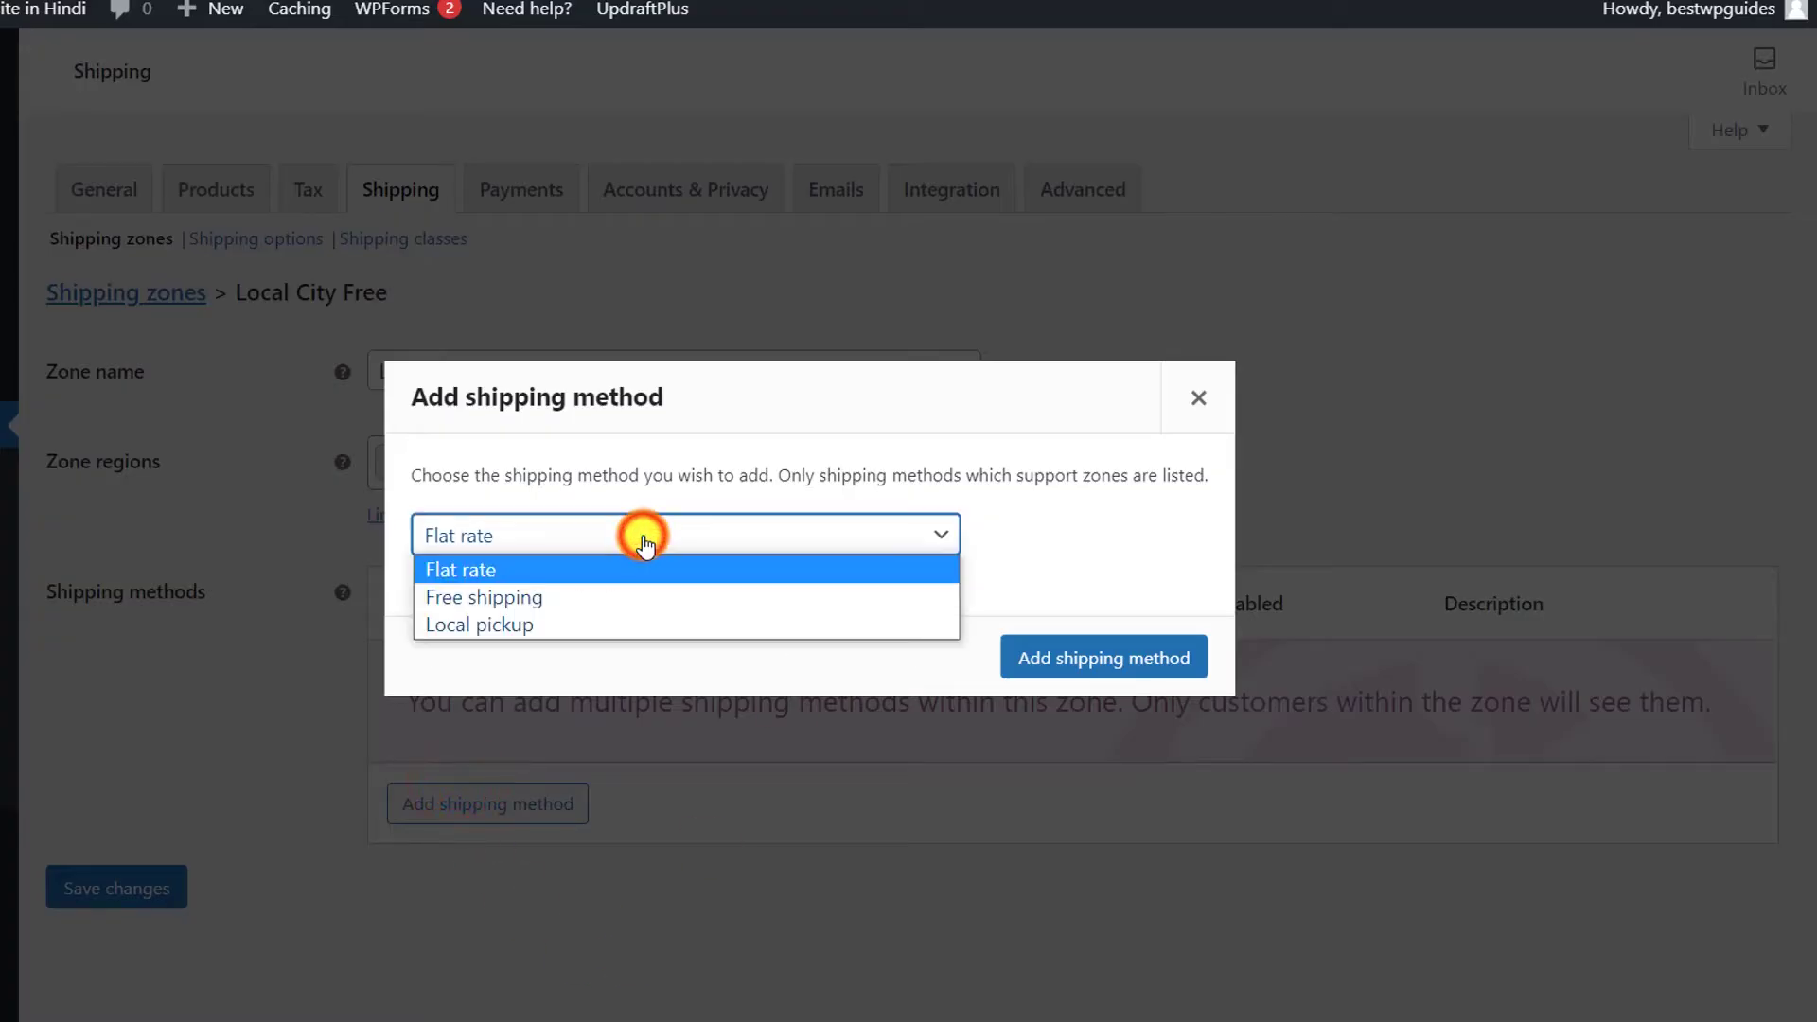
pyautogui.click(500, 594)
pyautogui.click(1078, 657)
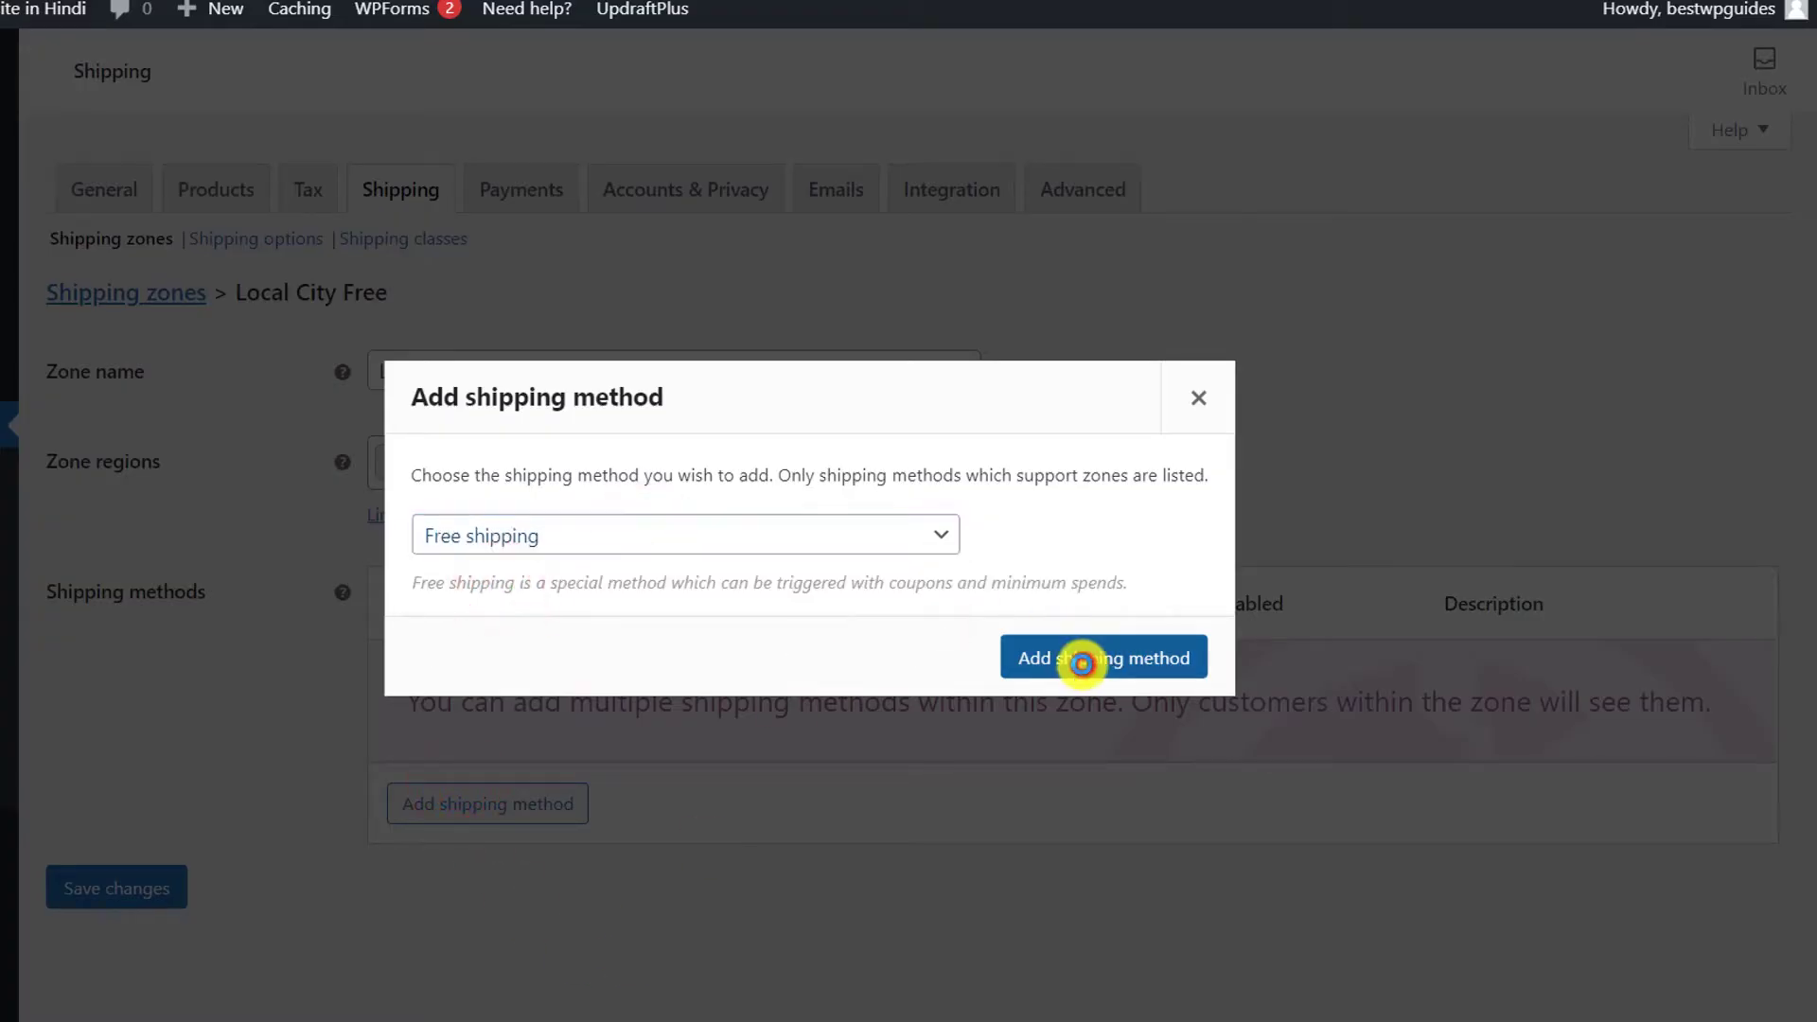
pyautogui.click(493, 789)
pyautogui.click(769, 530)
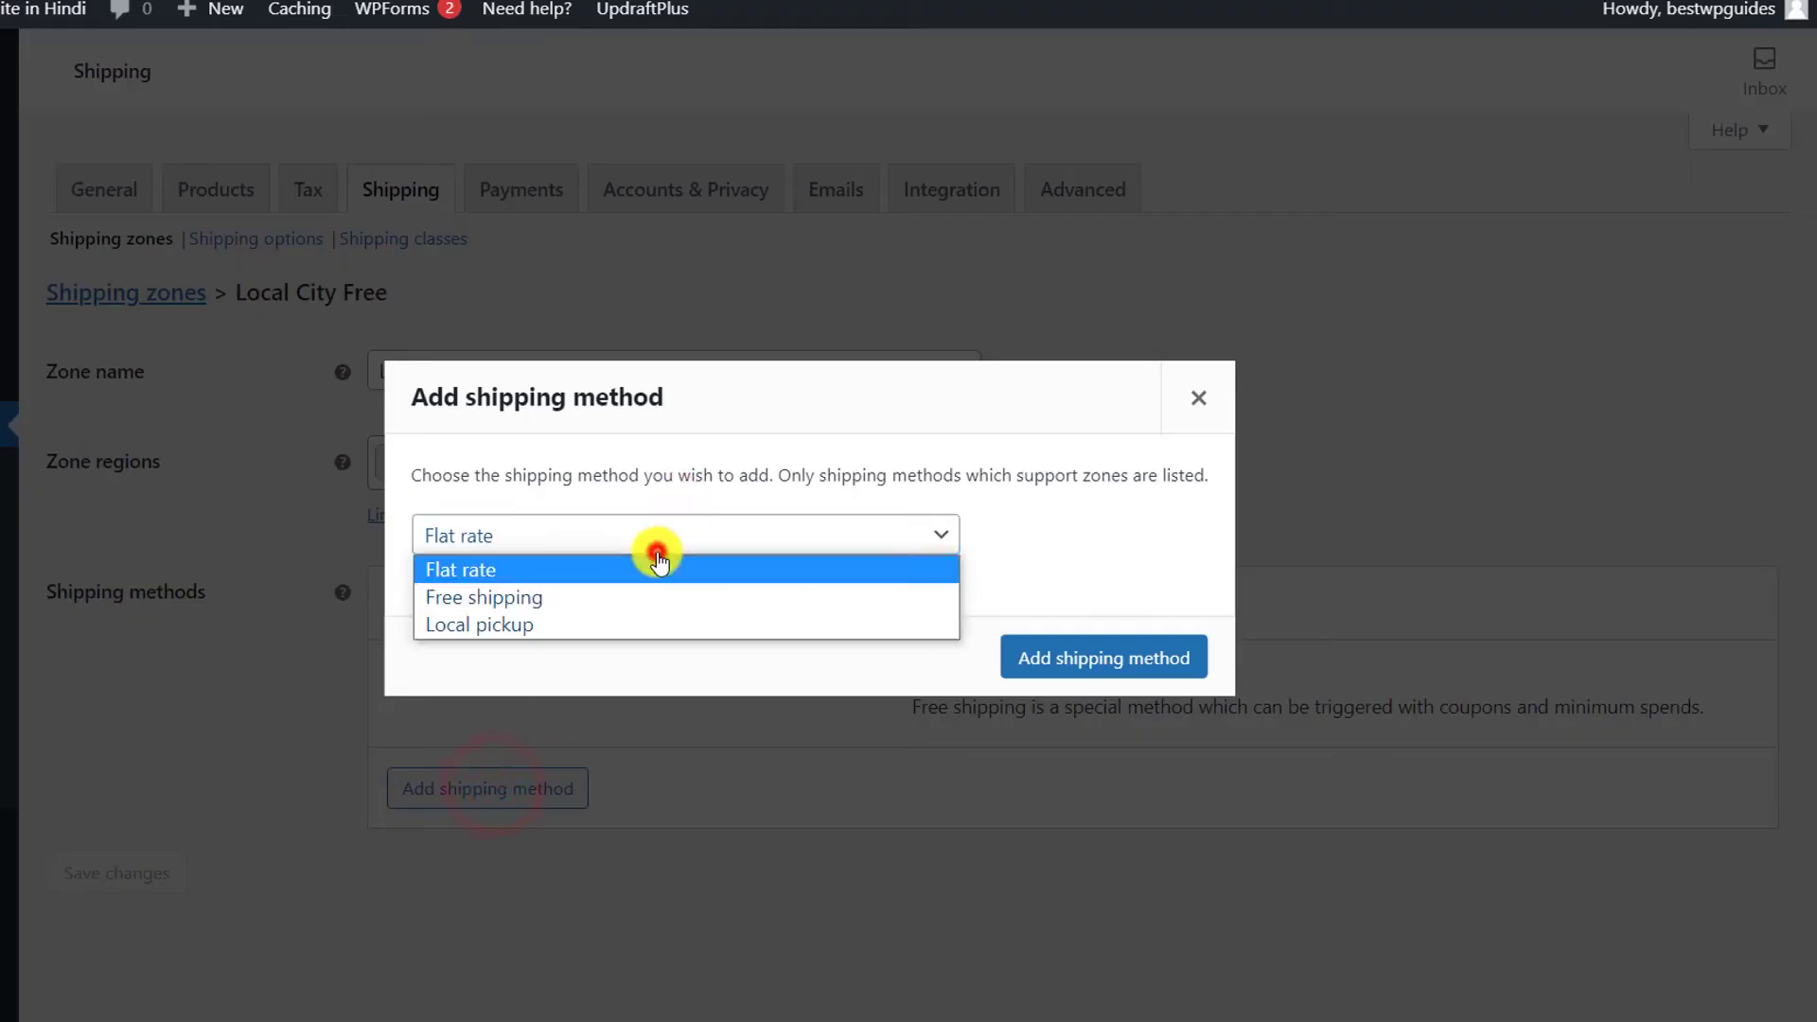
pyautogui.click(609, 623)
pyautogui.click(1168, 655)
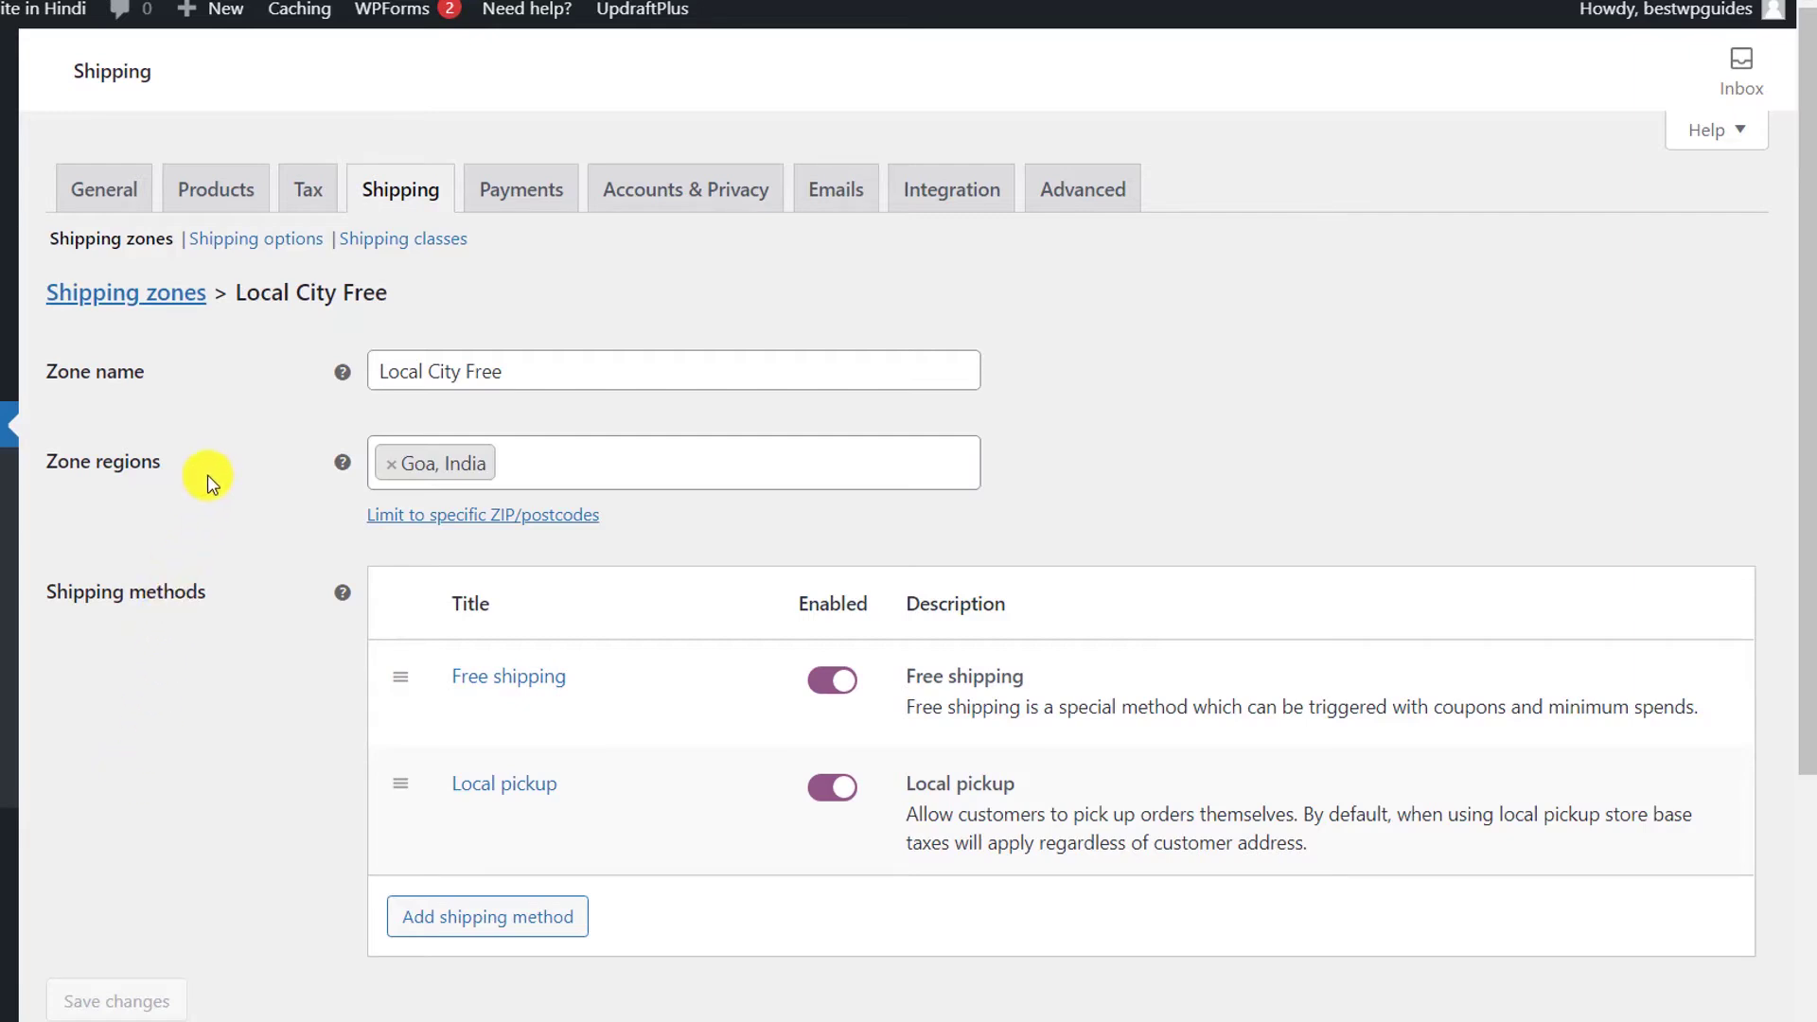
pyautogui.click(173, 288)
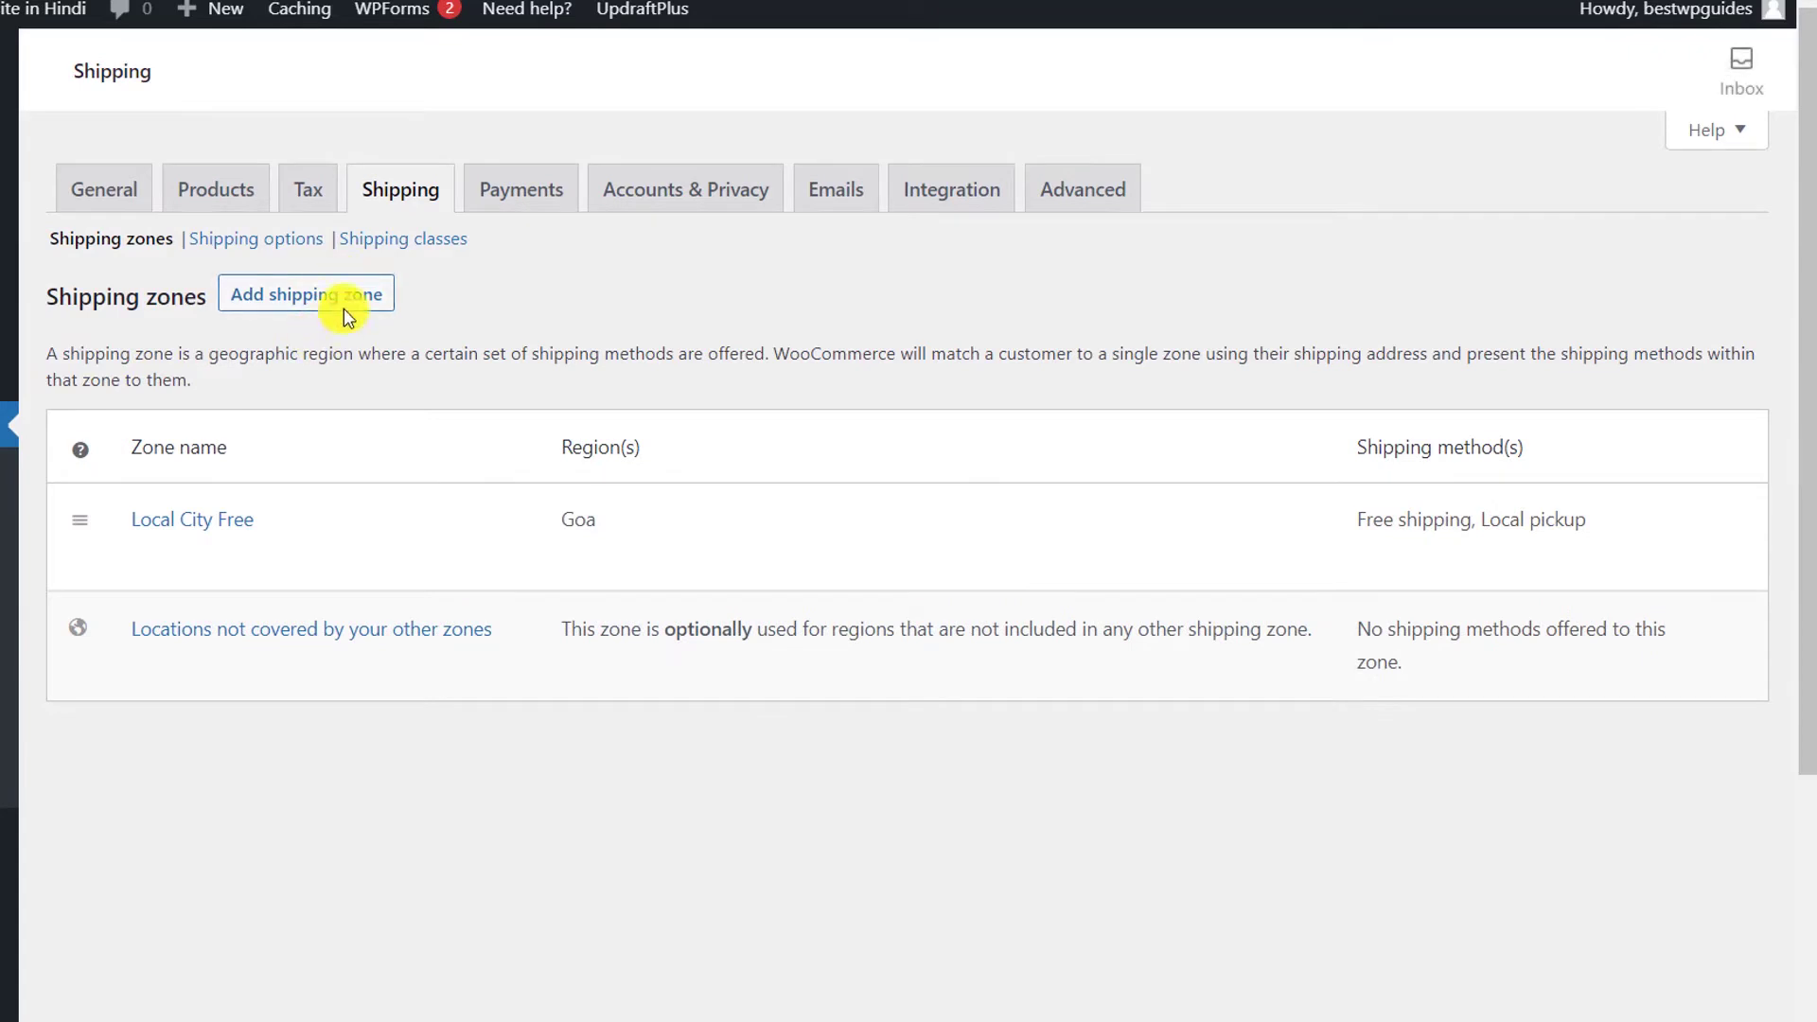
# Step: Add a Flat rate shipping method to the 'Locations not covered by your other zones' zone
pyautogui.moveTo(784, 506)
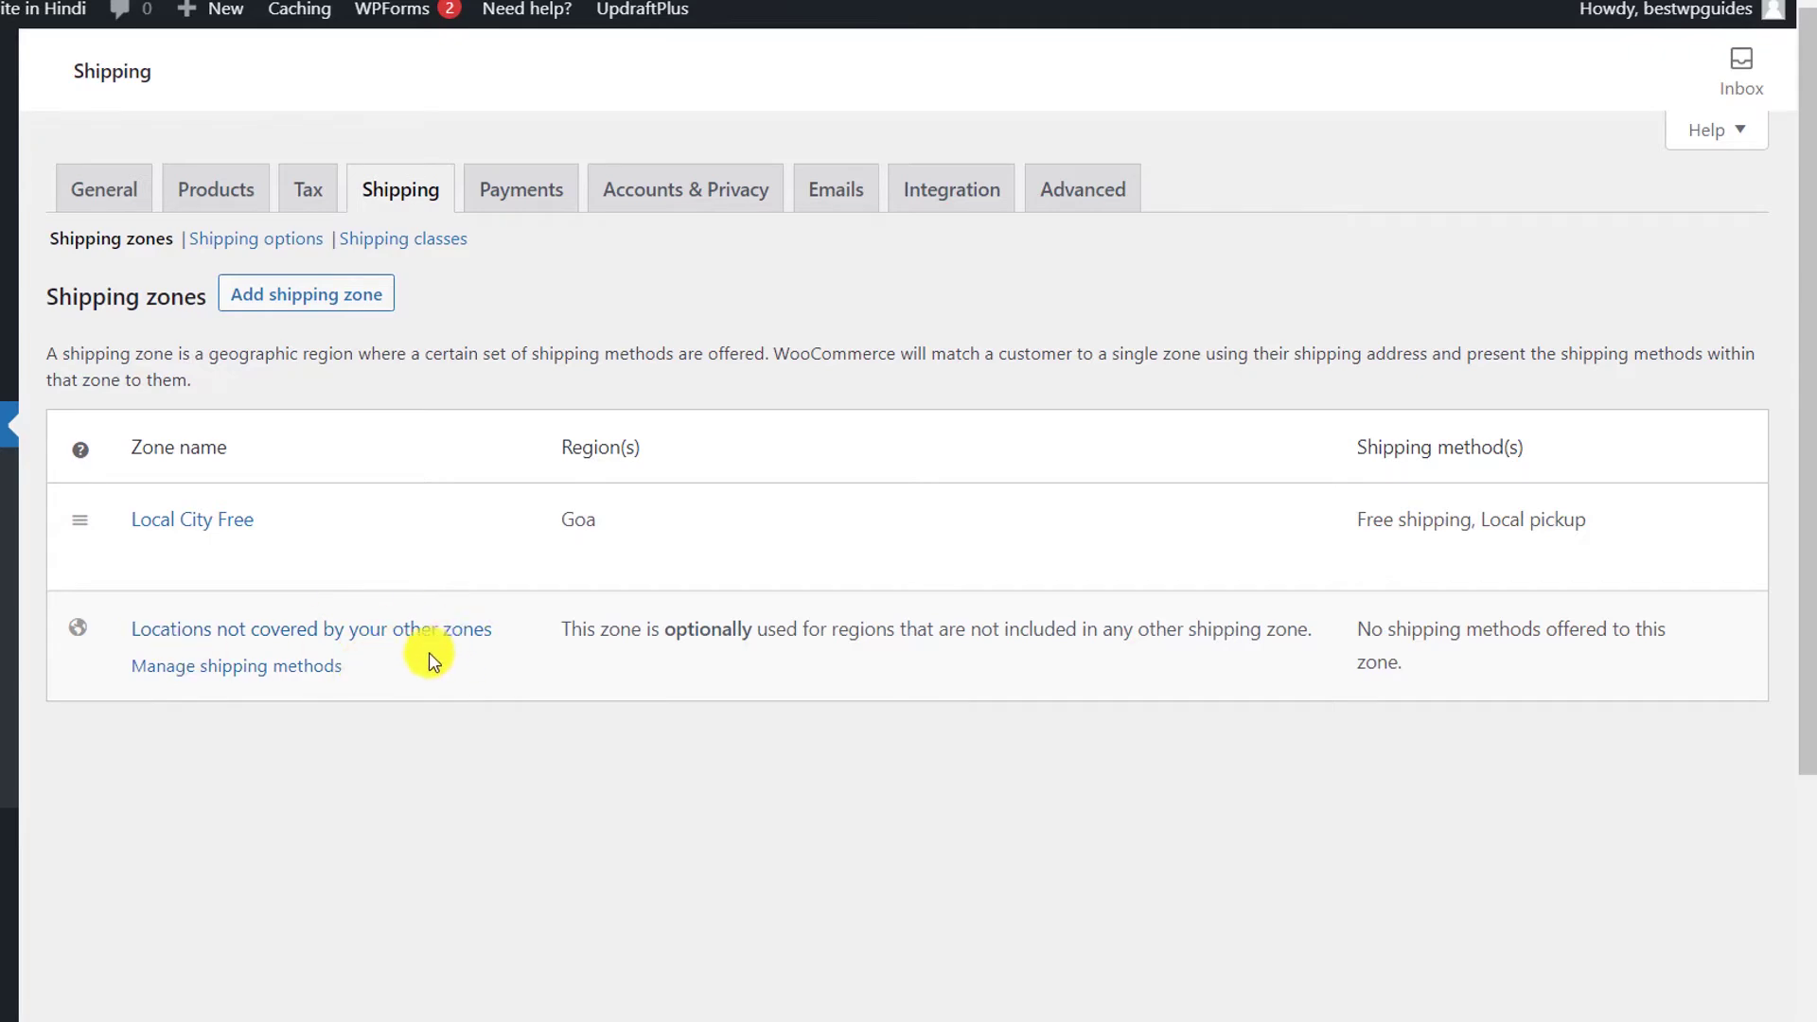
pyautogui.click(284, 664)
pyautogui.click(494, 693)
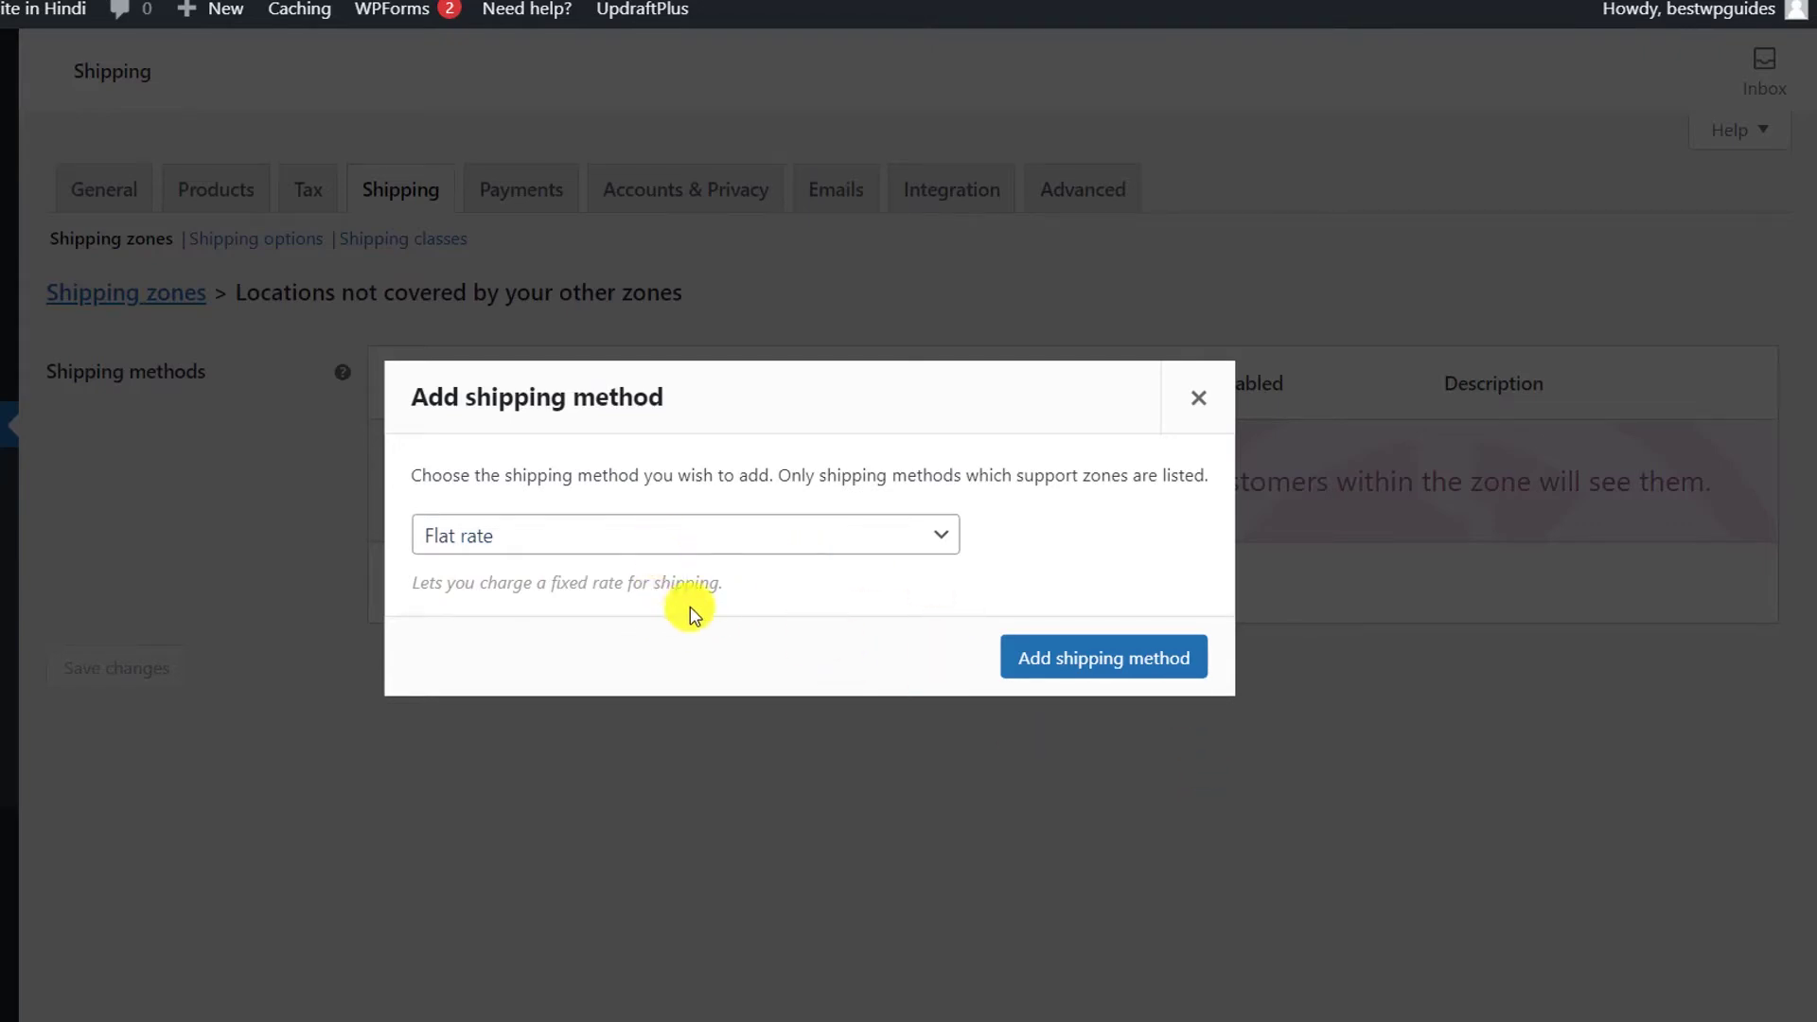
pyautogui.click(1046, 665)
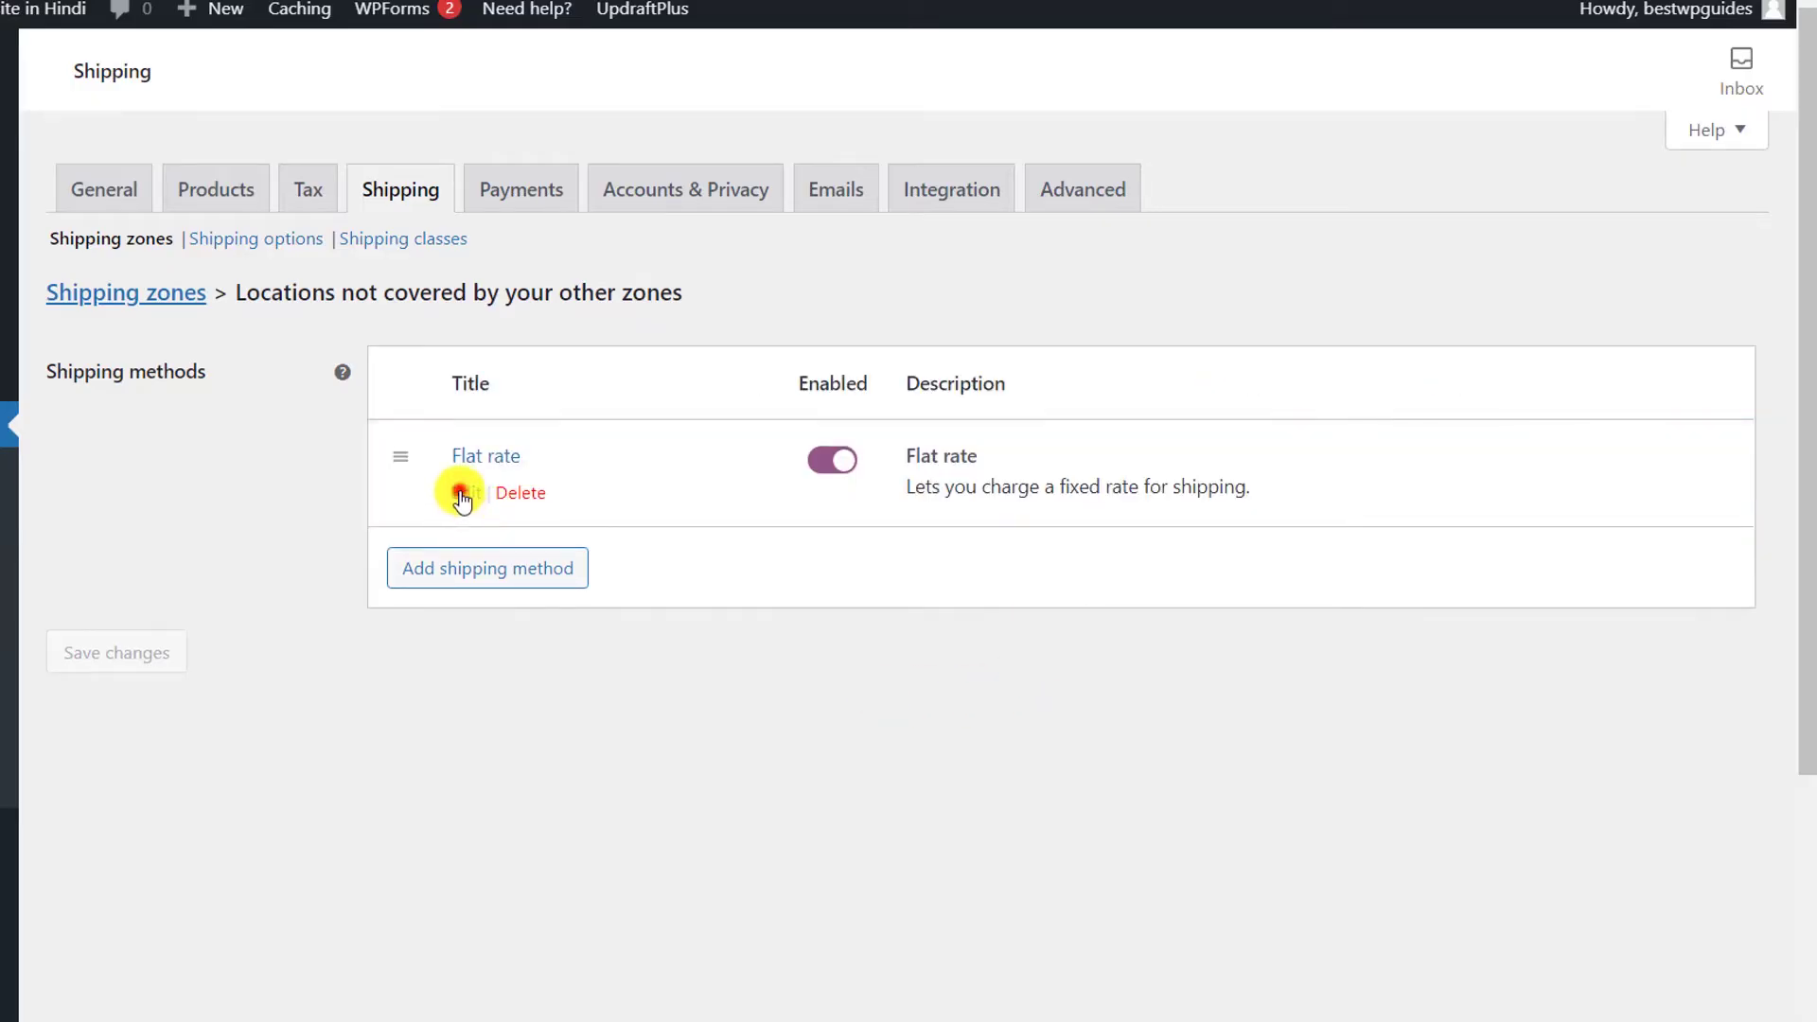
# Step: Set the Flat rate's tax status to None and its cost to 50, then save
pyautogui.click(465, 496)
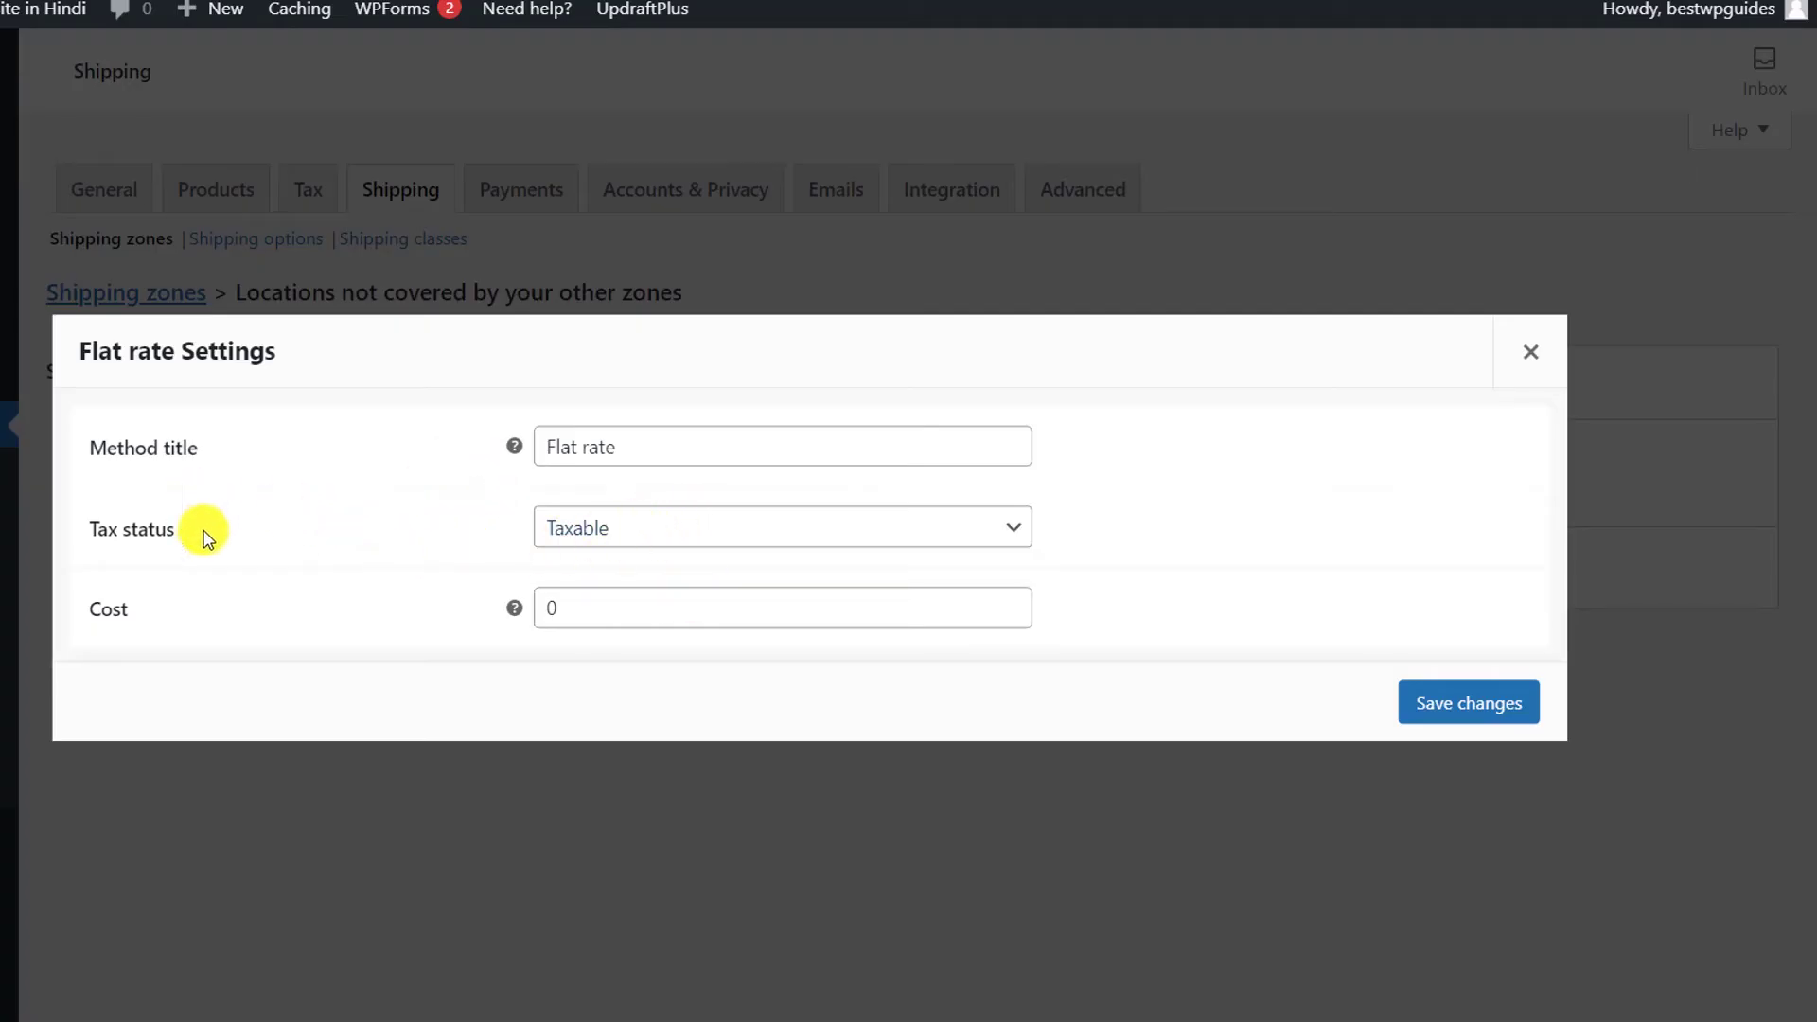
pyautogui.click(557, 530)
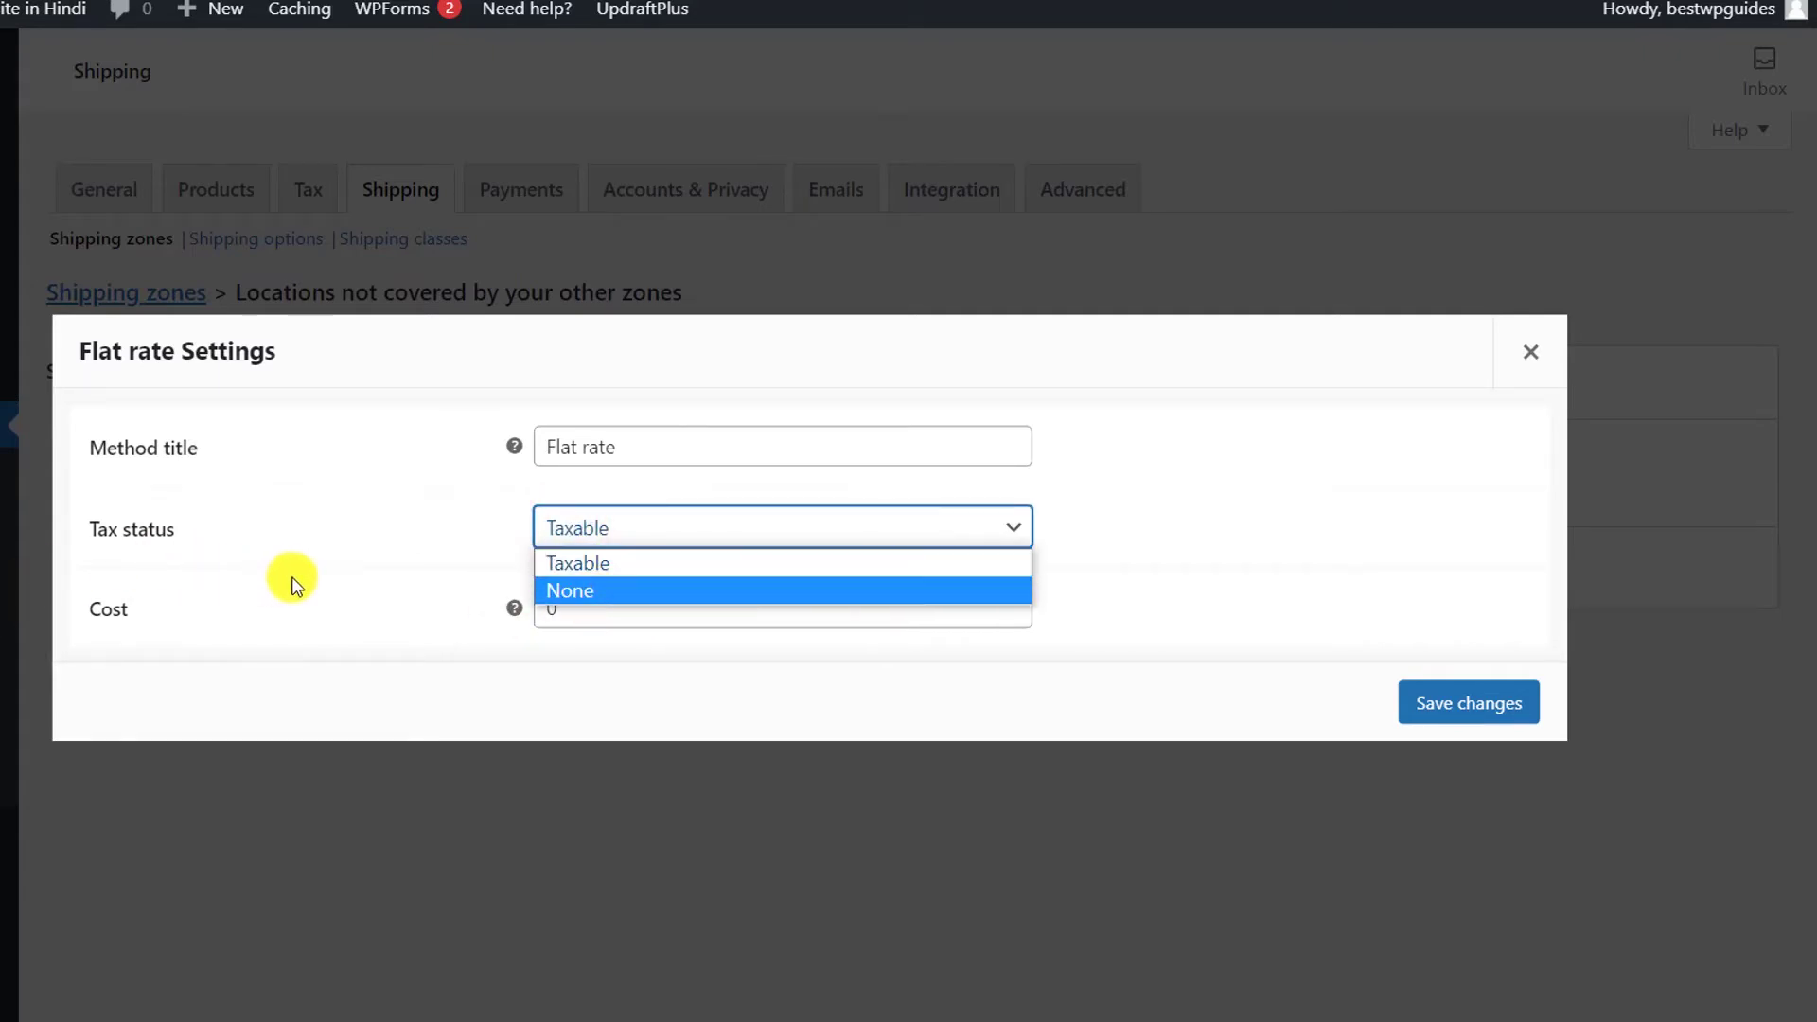
pyautogui.click(594, 589)
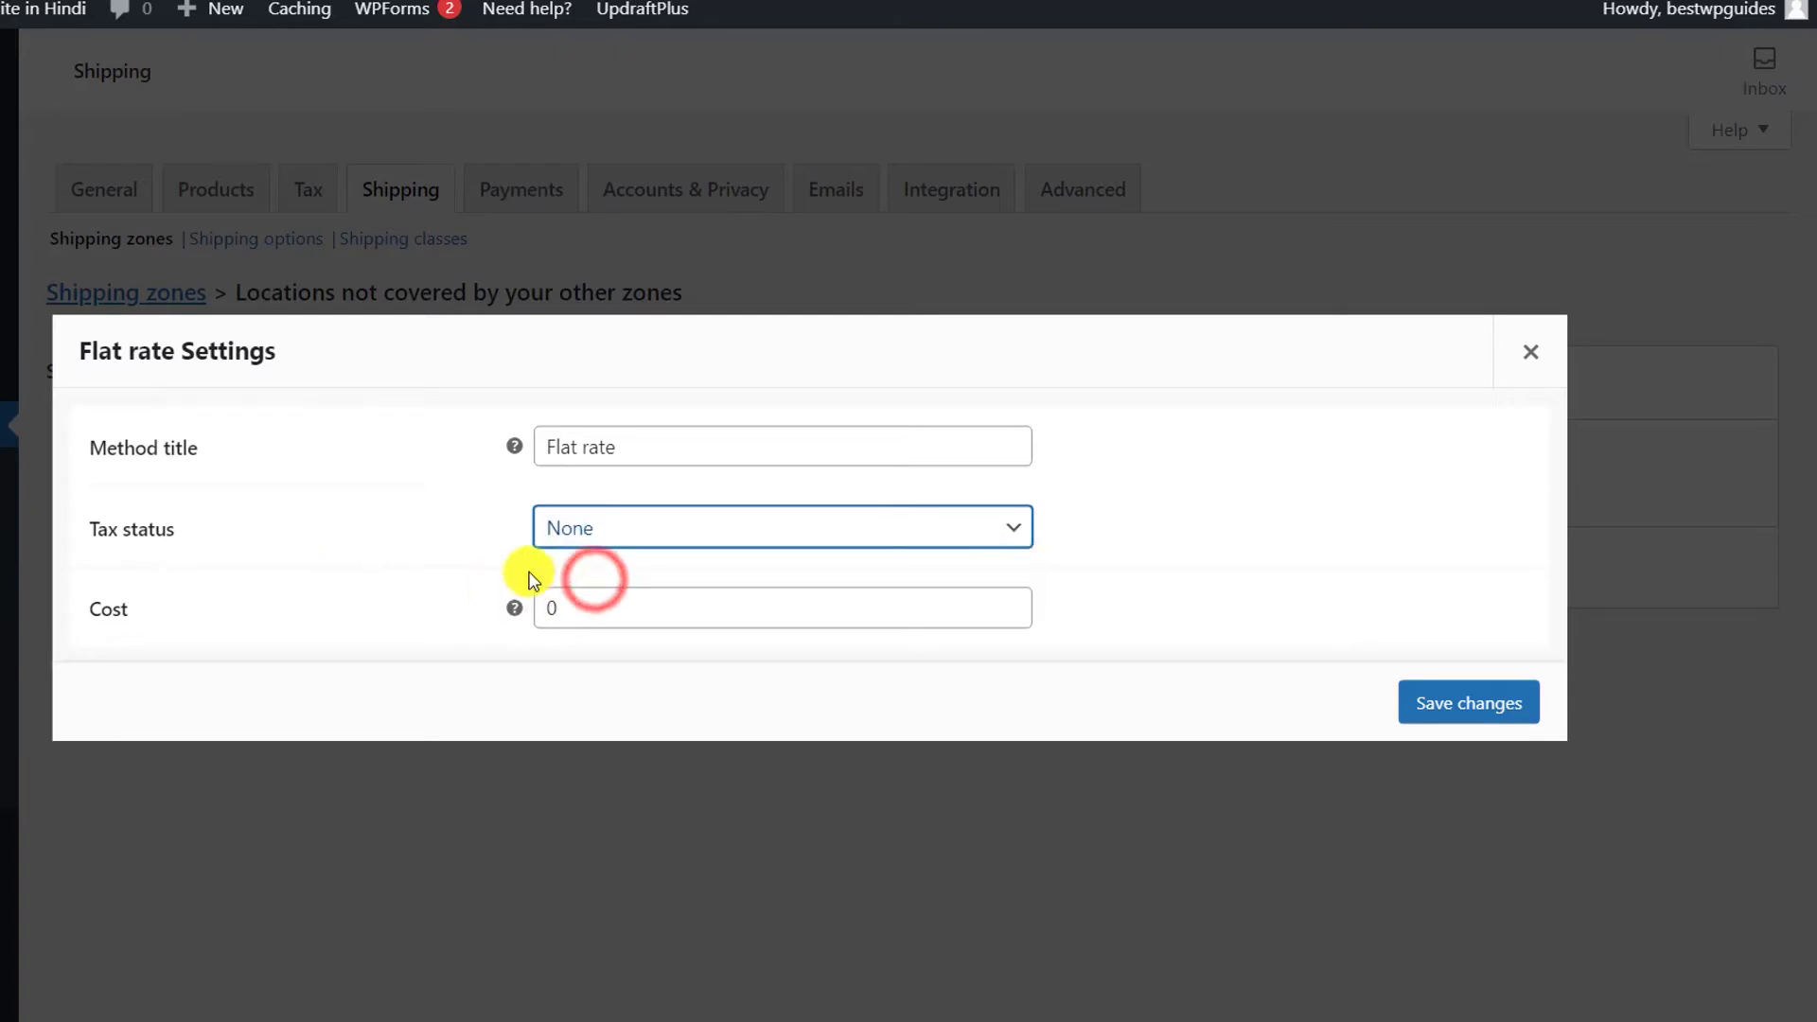
pyautogui.click(596, 608)
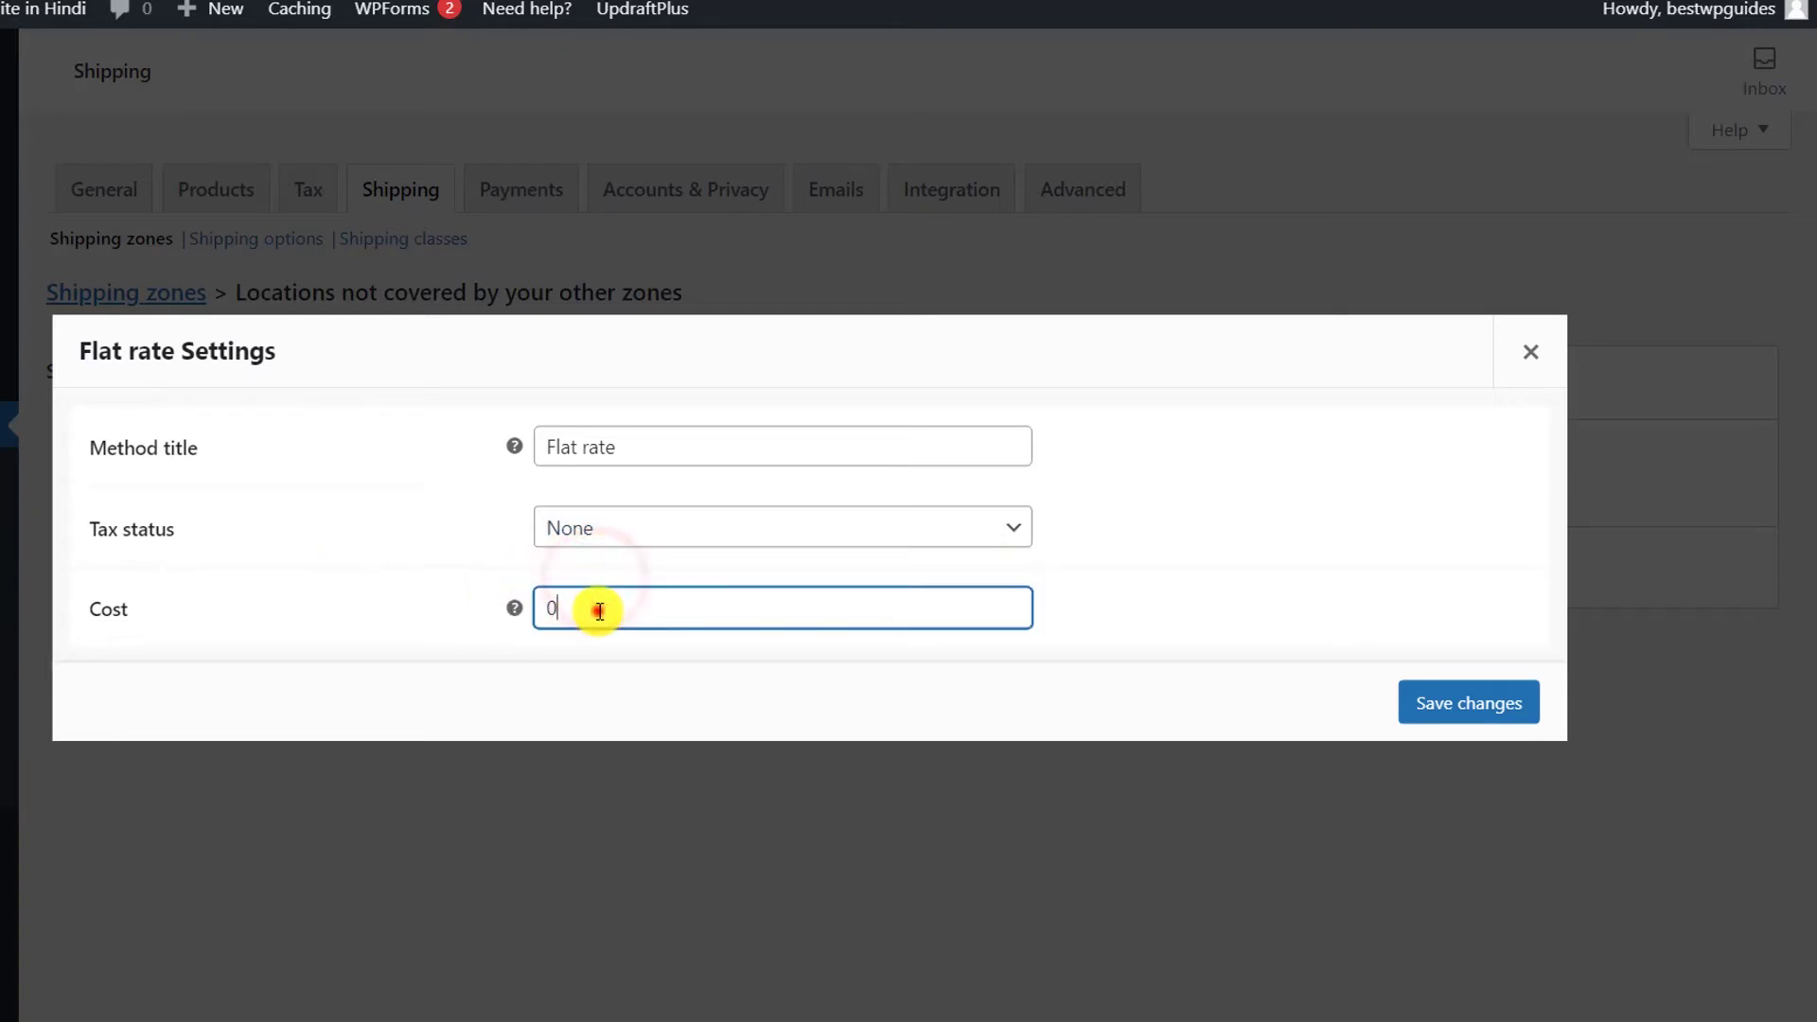
pyautogui.doubleClick(649, 610)
pyautogui.write('50')
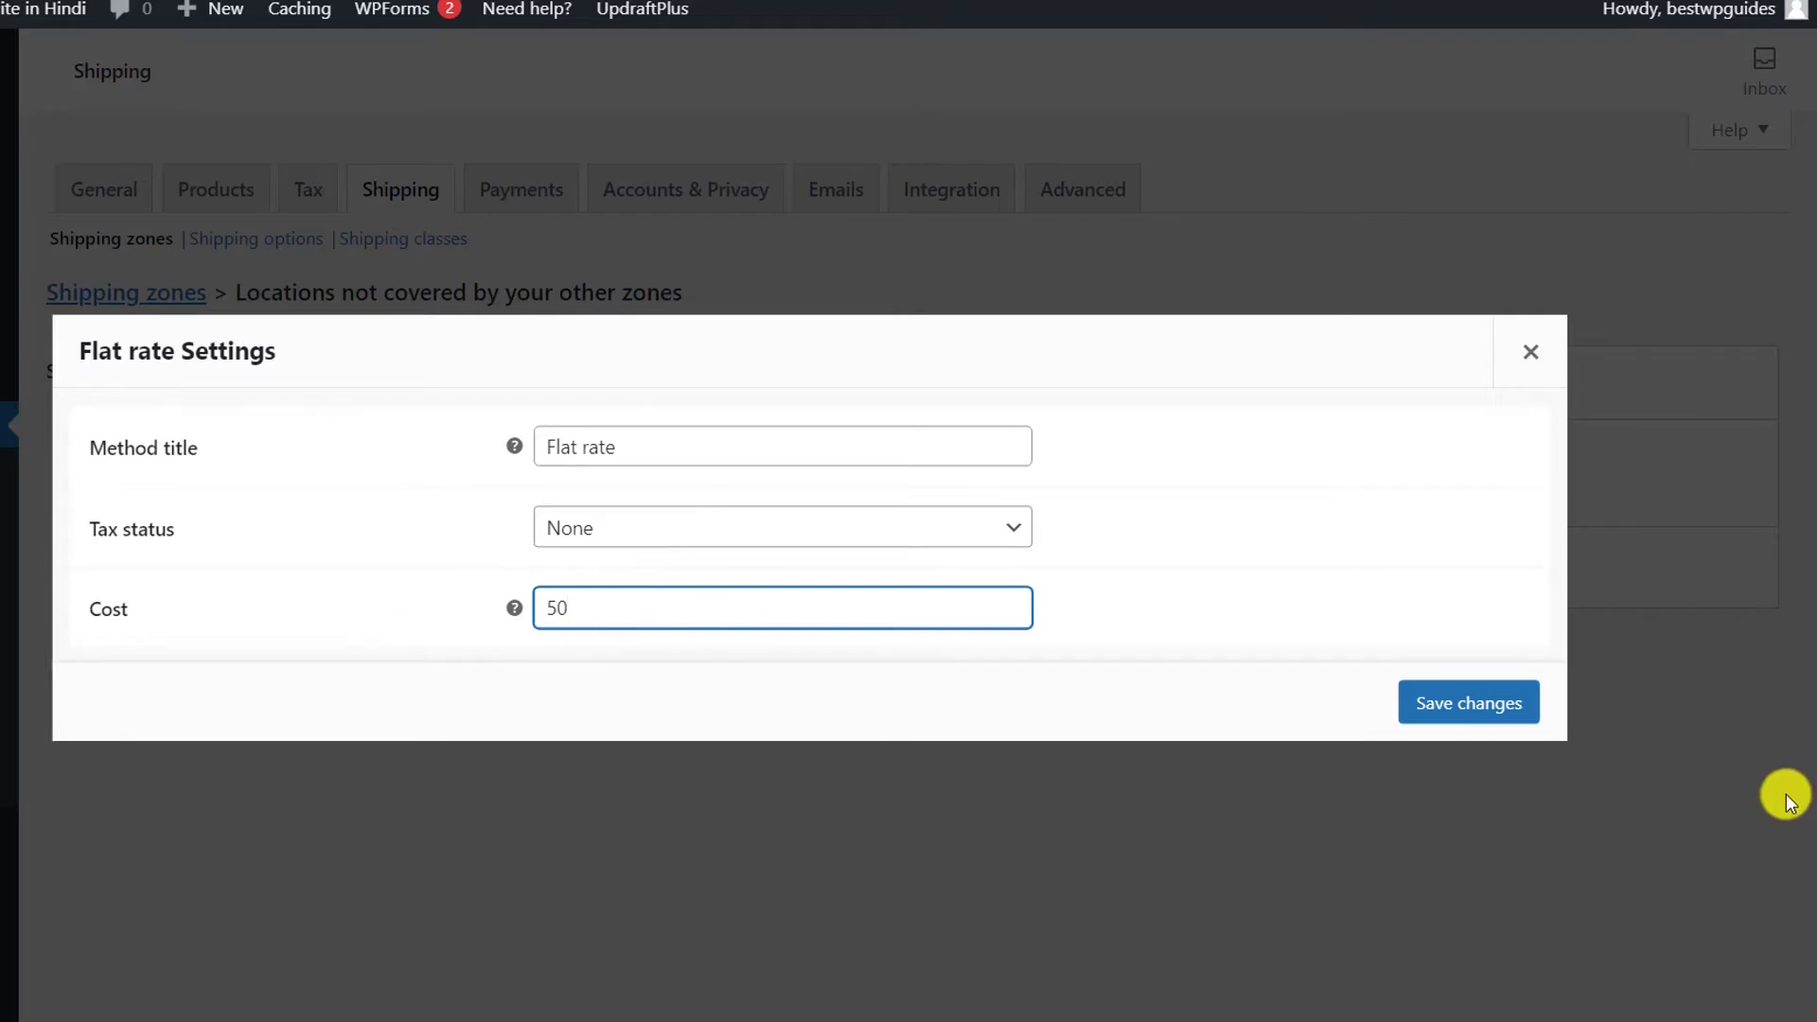
pyautogui.click(1455, 701)
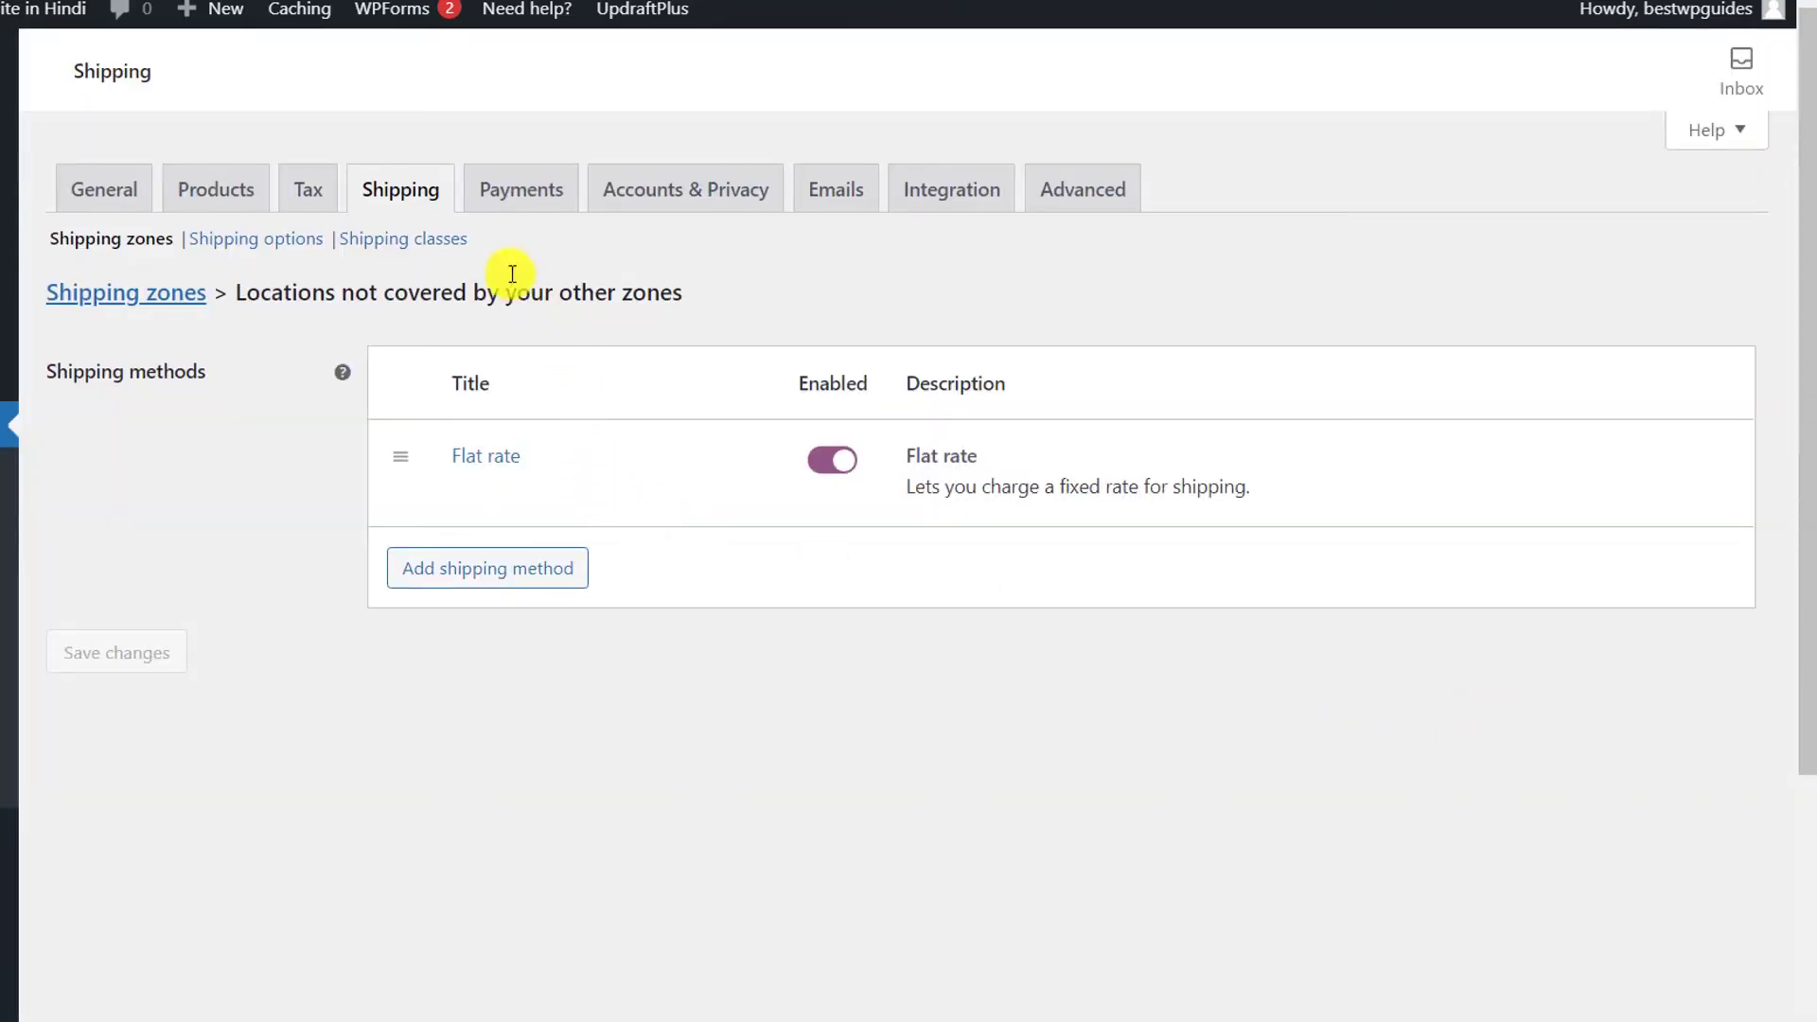
# Step: Review the Payments tab, where bank transfer, check, cash on delivery and PayPal Standard are disabled
pyautogui.click(522, 199)
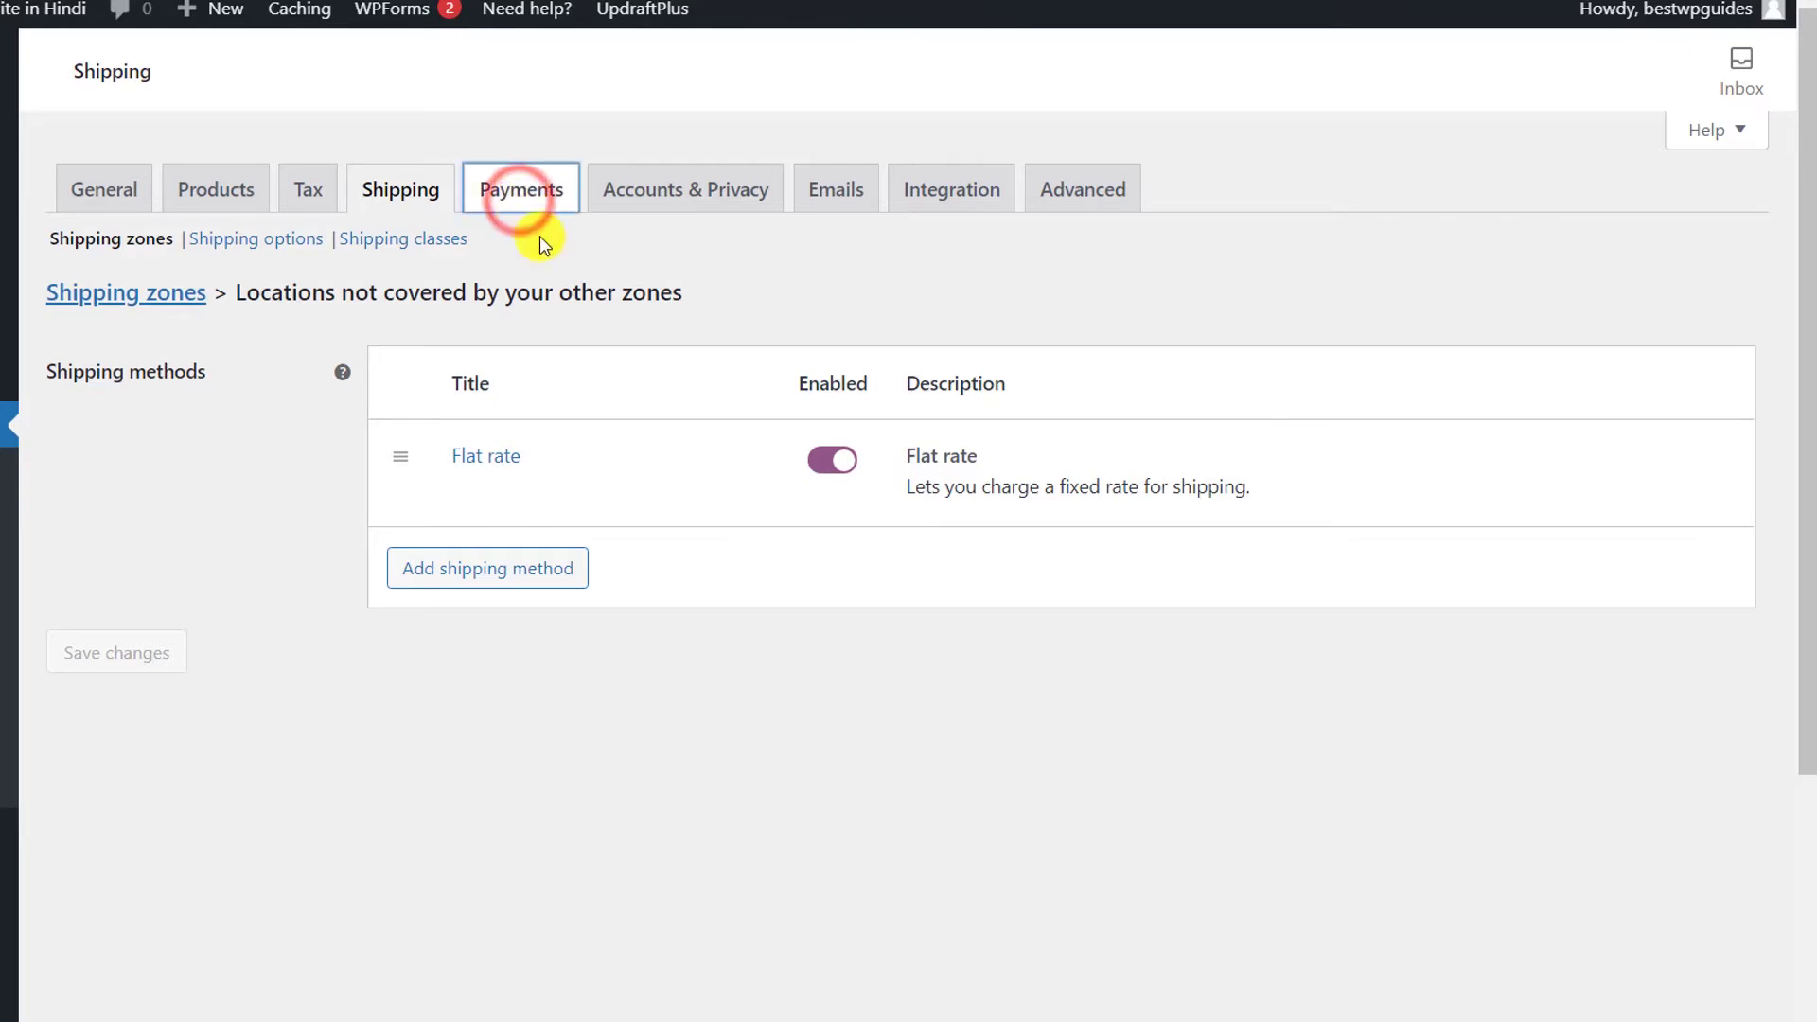
pyautogui.scroll(-2, 558, 308)
pyautogui.scroll(1, 556, 308)
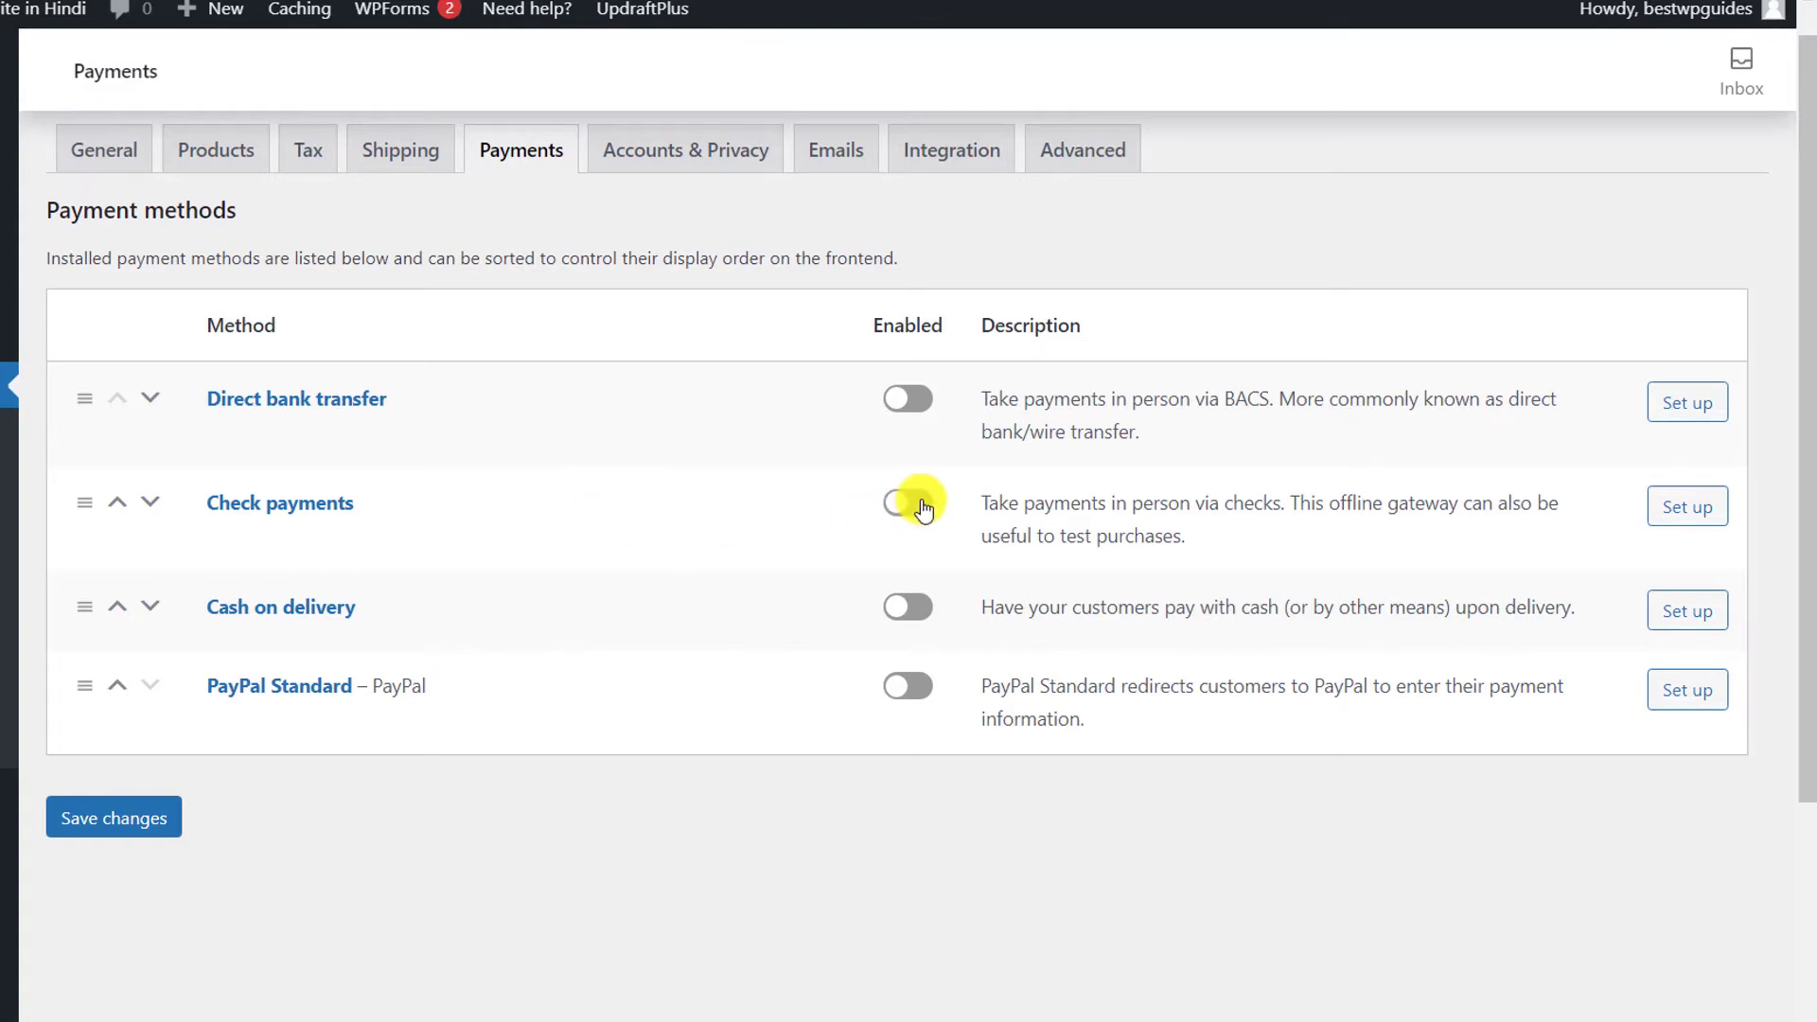
pyautogui.scroll(-3, 921, 502)
pyautogui.scroll(2, 920, 501)
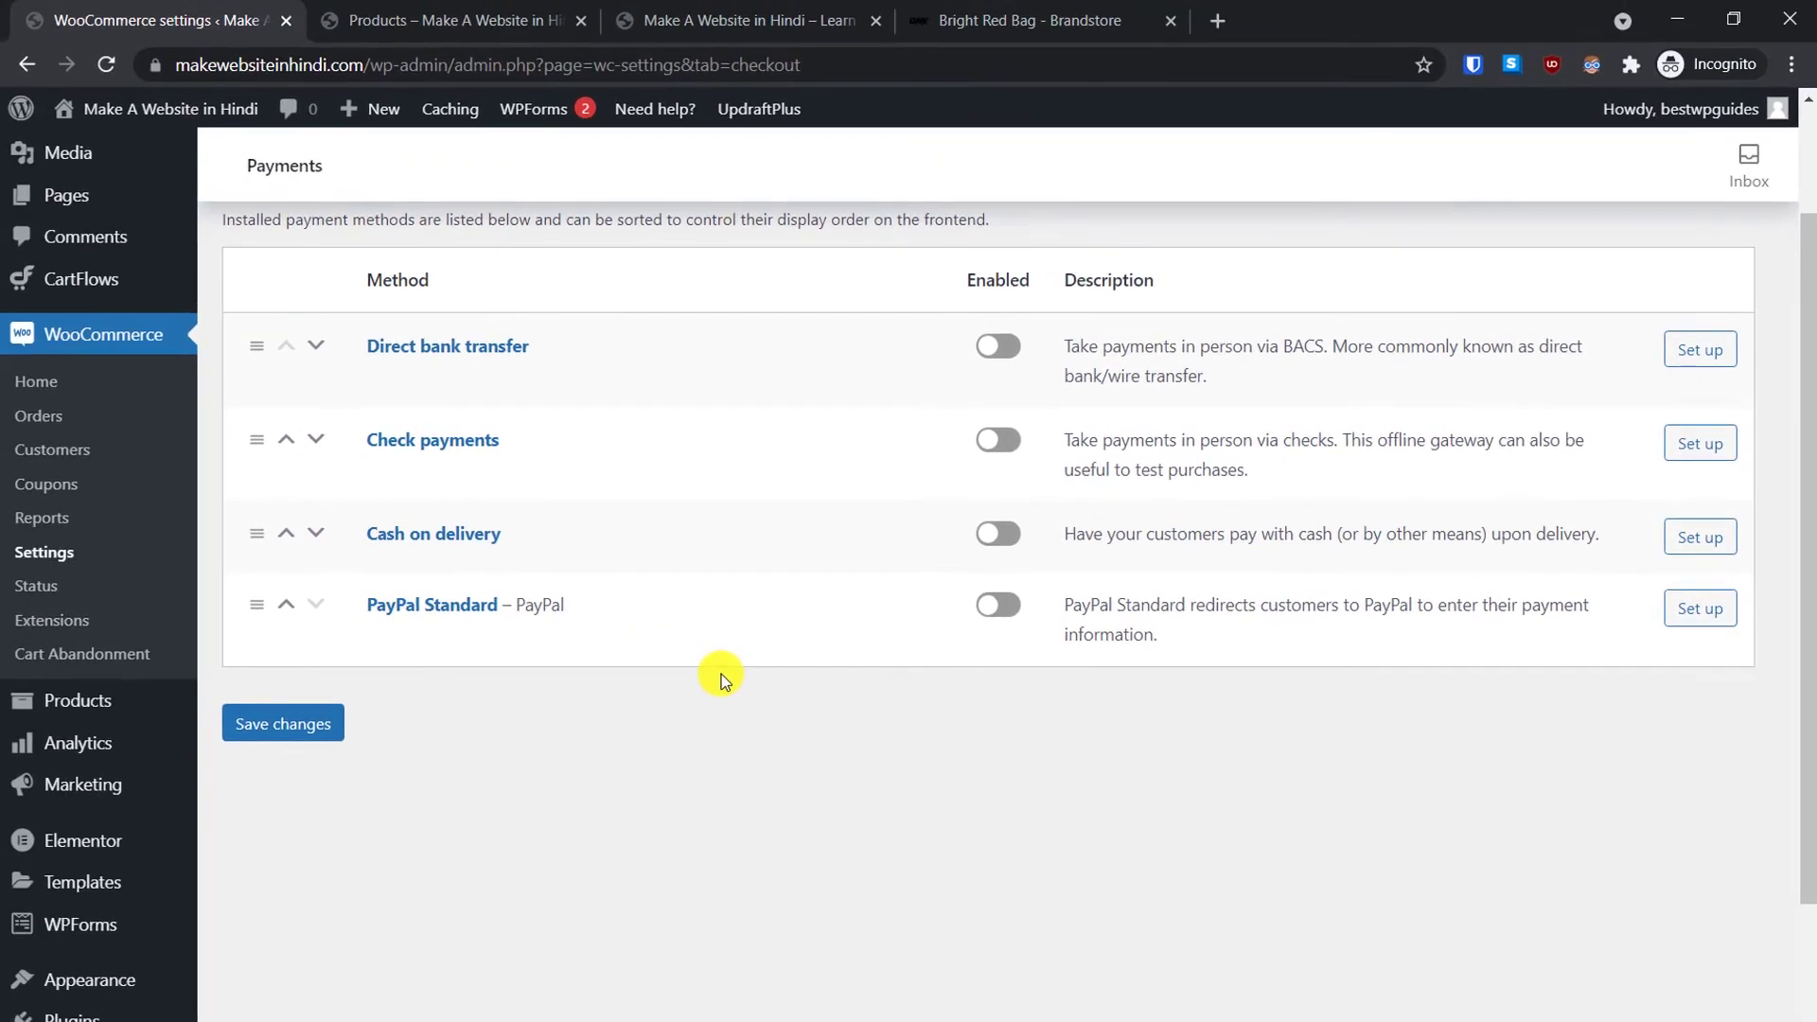
pyautogui.scroll(-2, 721, 674)
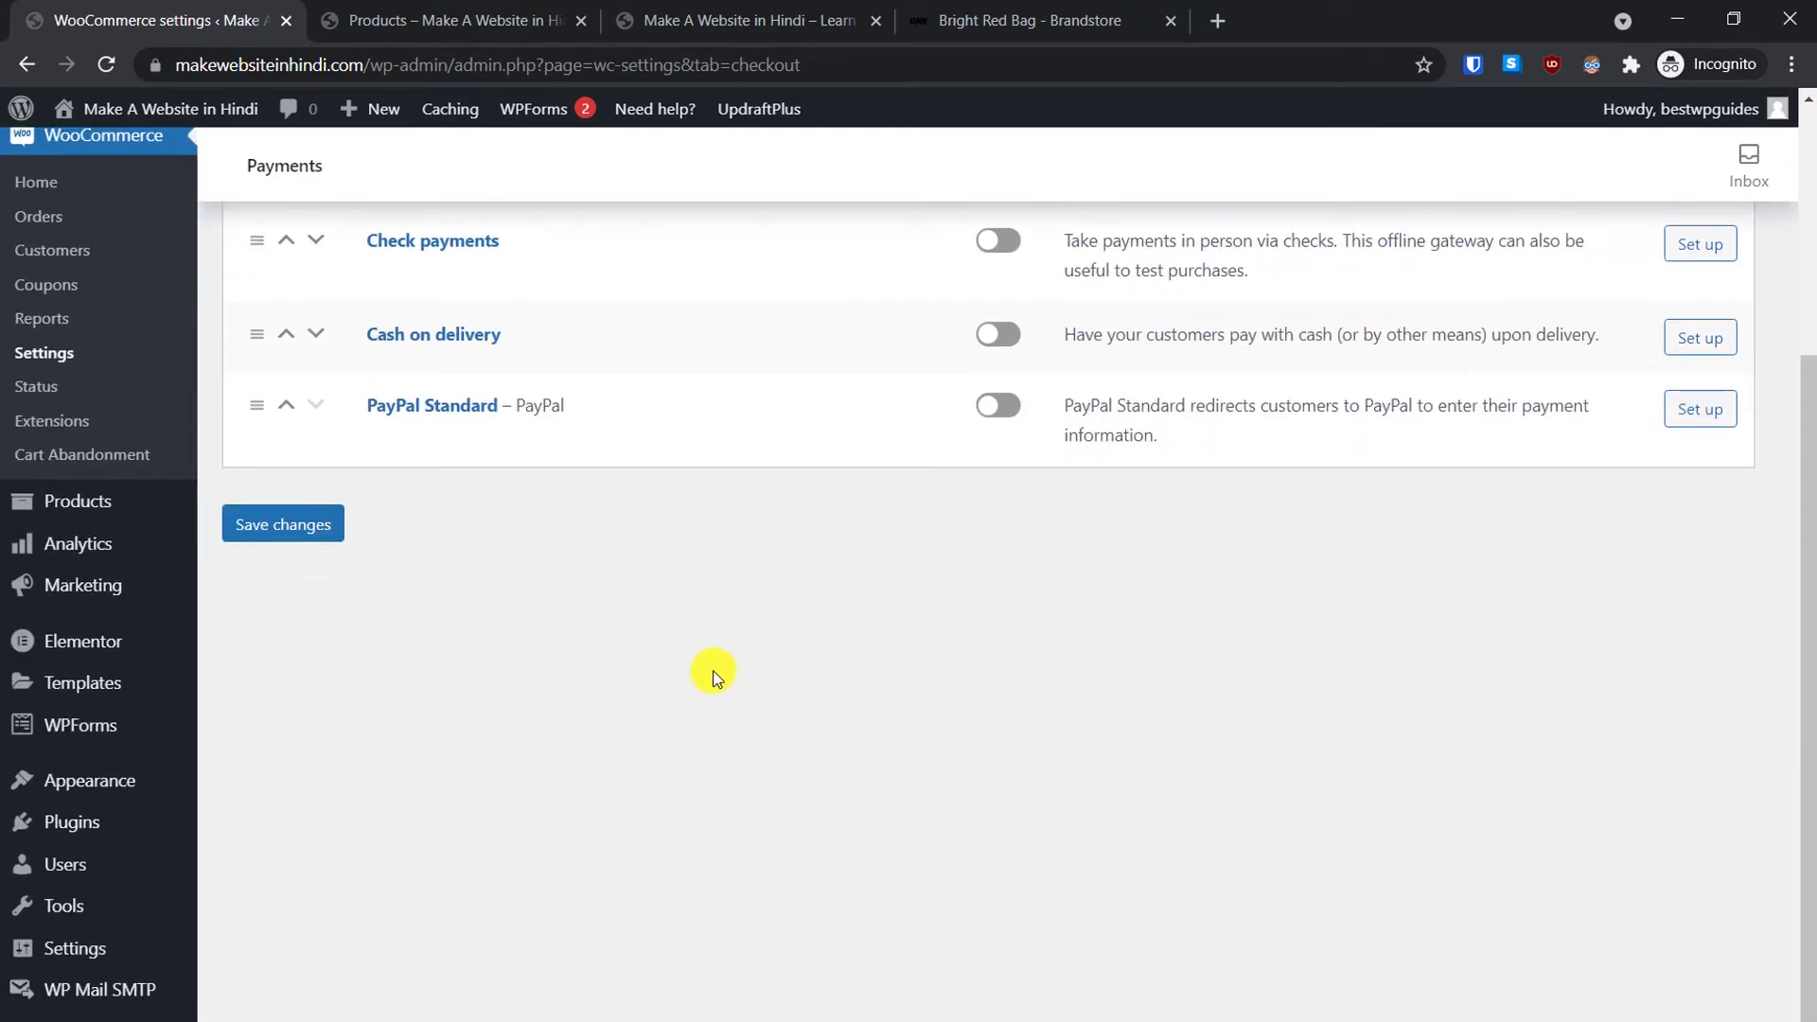
pyautogui.moveTo(136, 825)
# Step: Install and activate the Stripe For WooCommerce plugin, then return to WooCommerce Settings
pyautogui.click(243, 869)
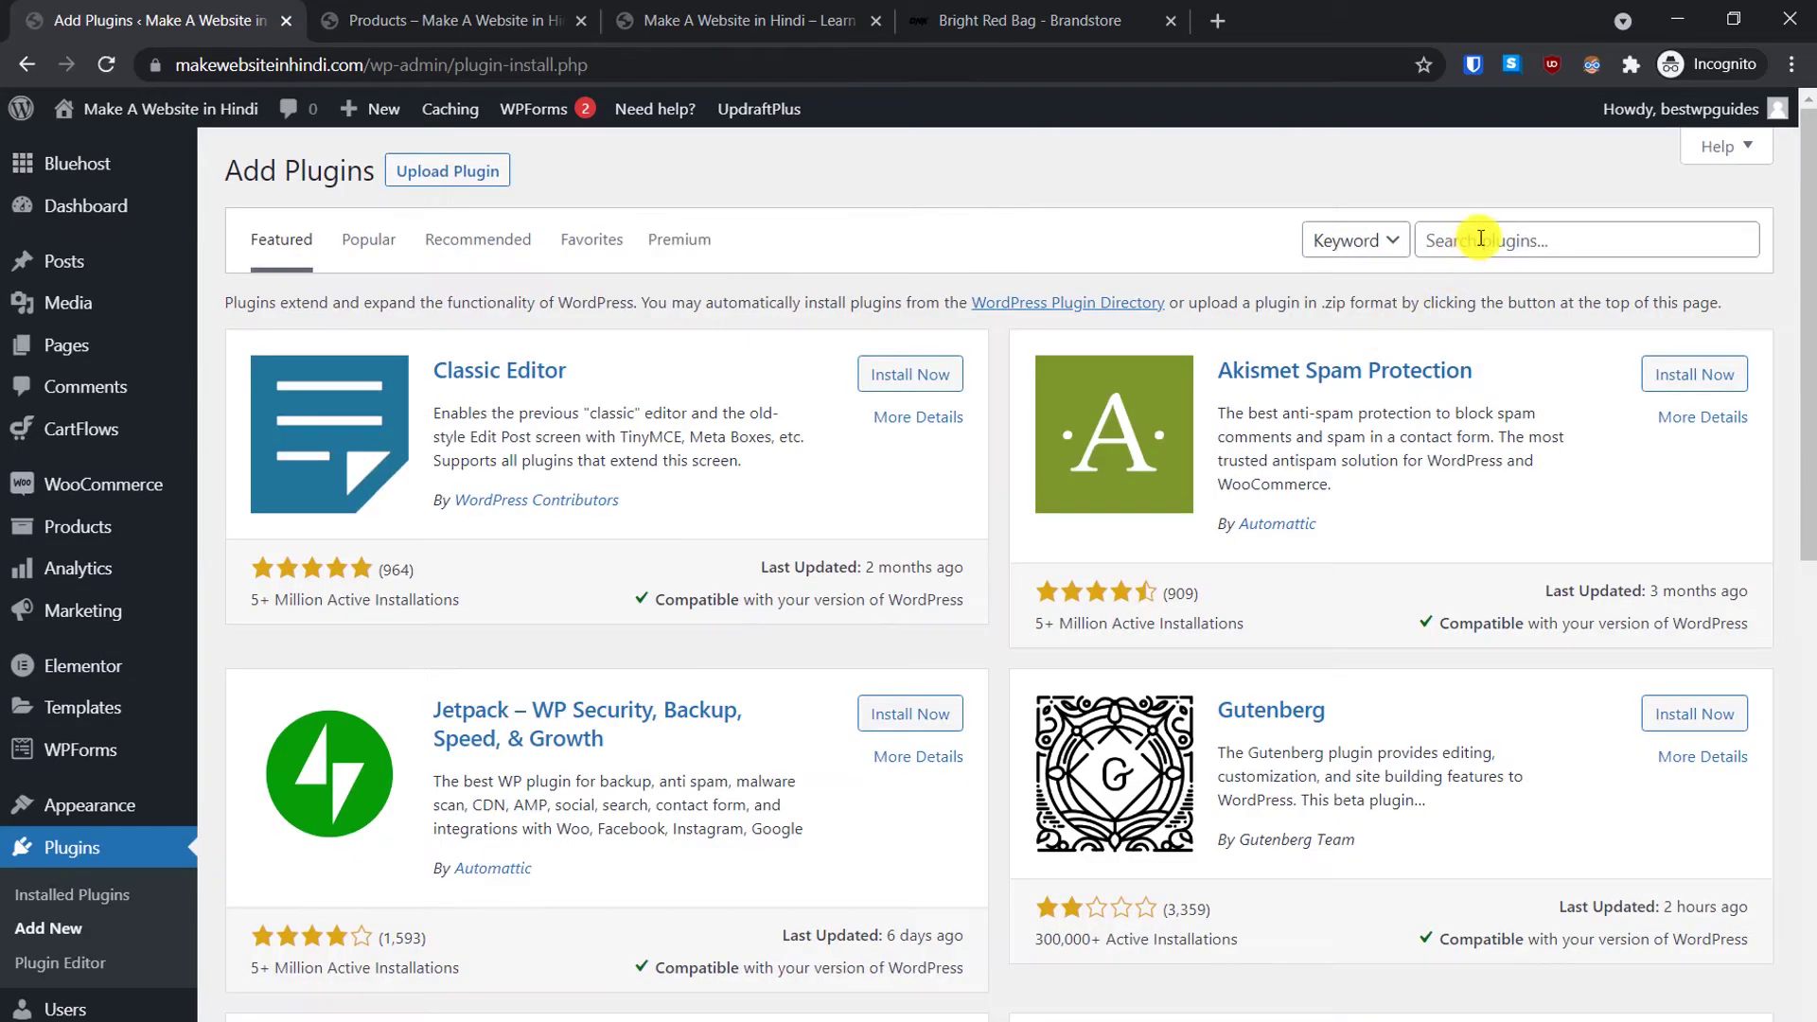
pyautogui.click(1482, 238)
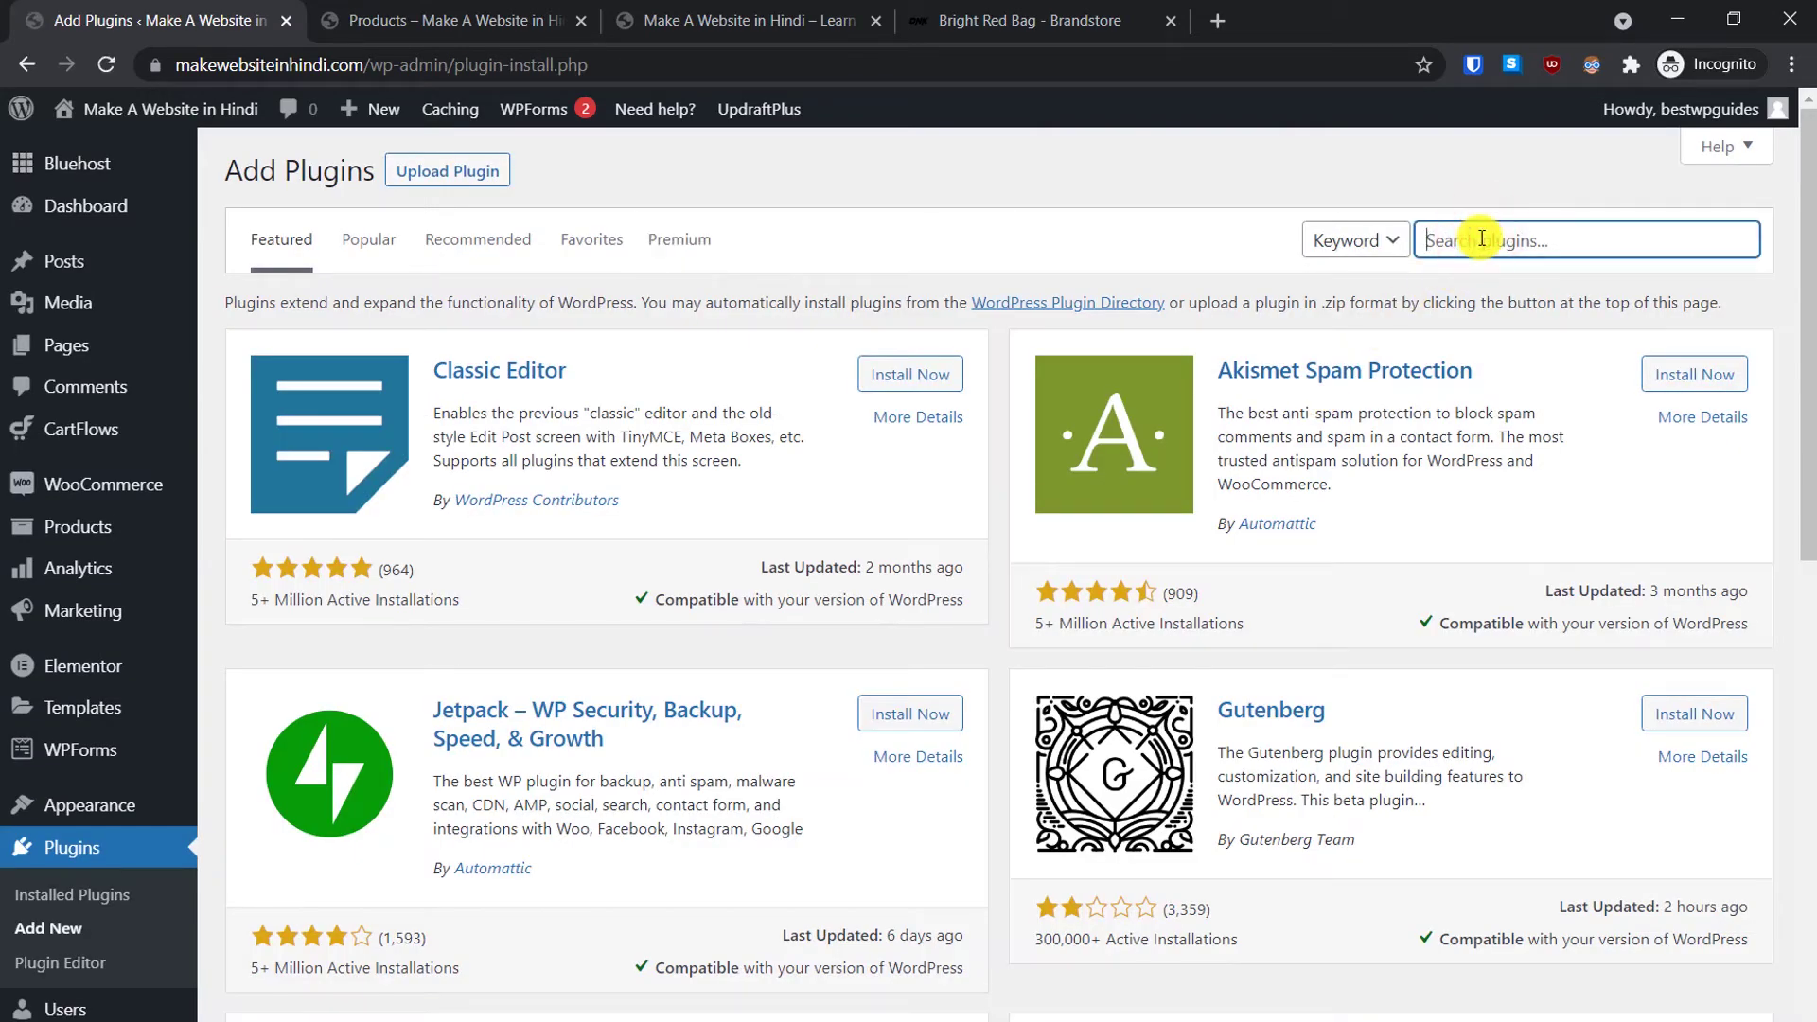
pyautogui.write('stripe')
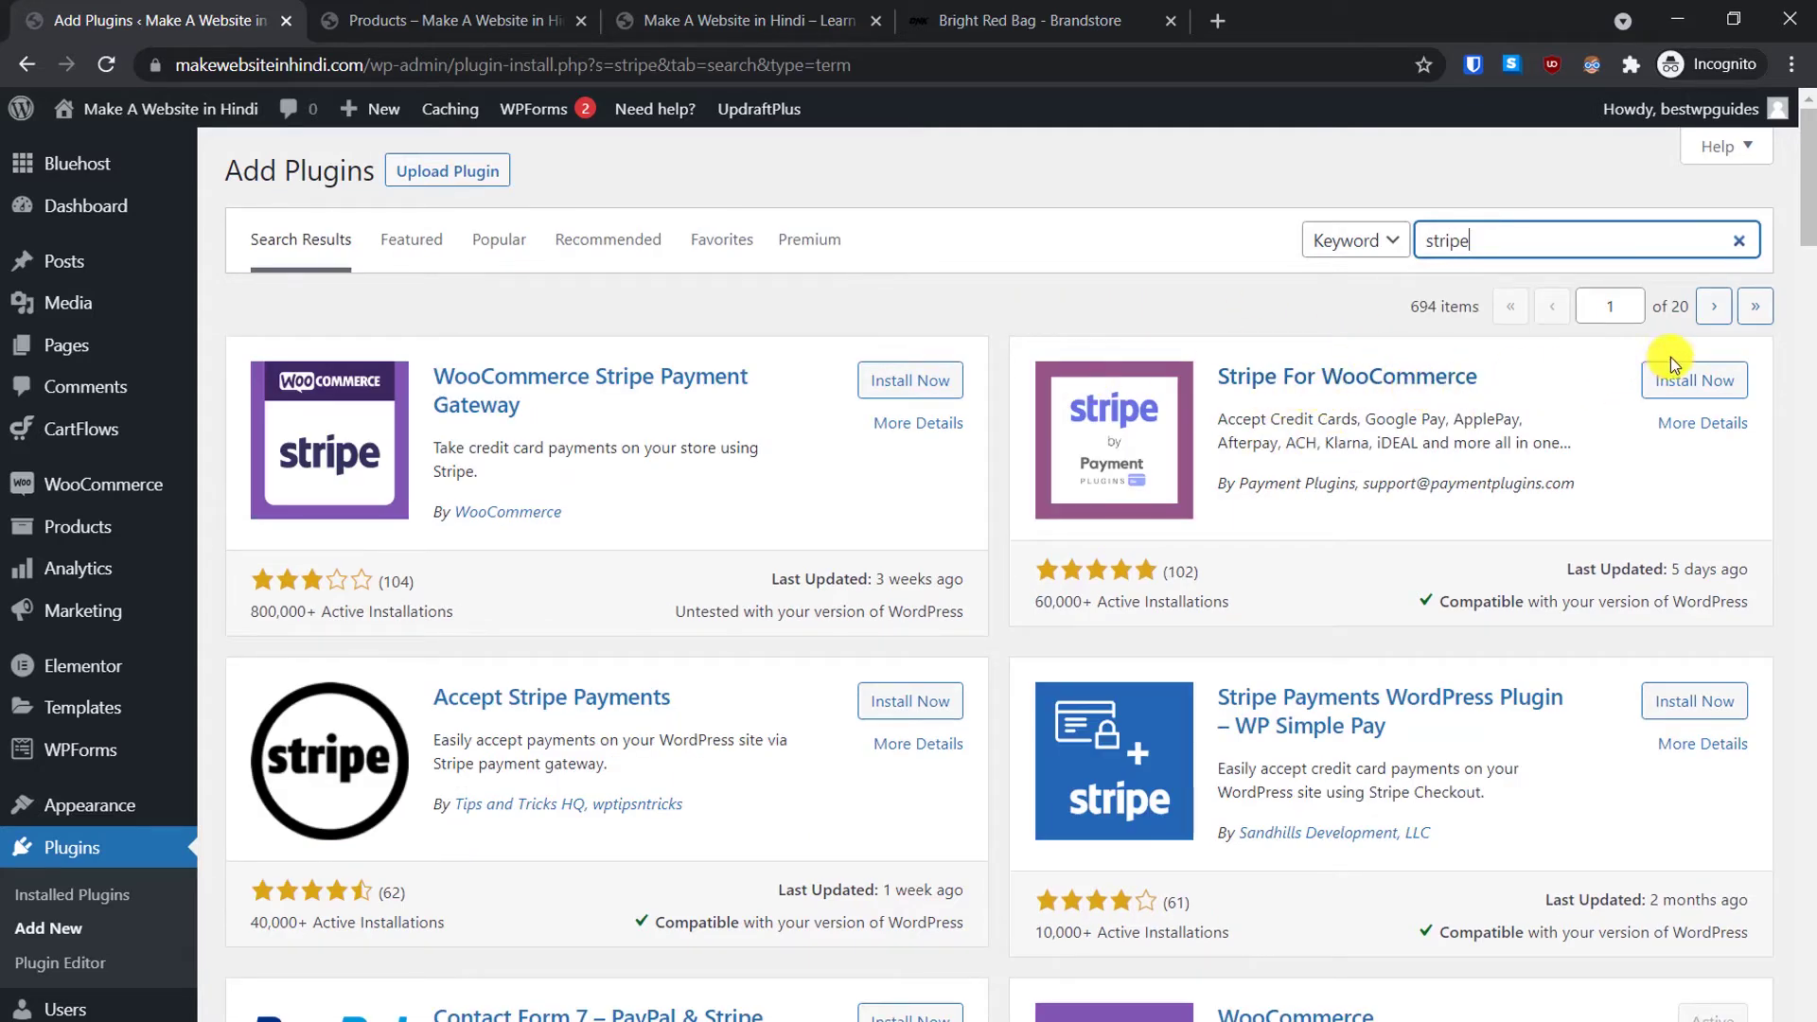
pyautogui.click(1724, 381)
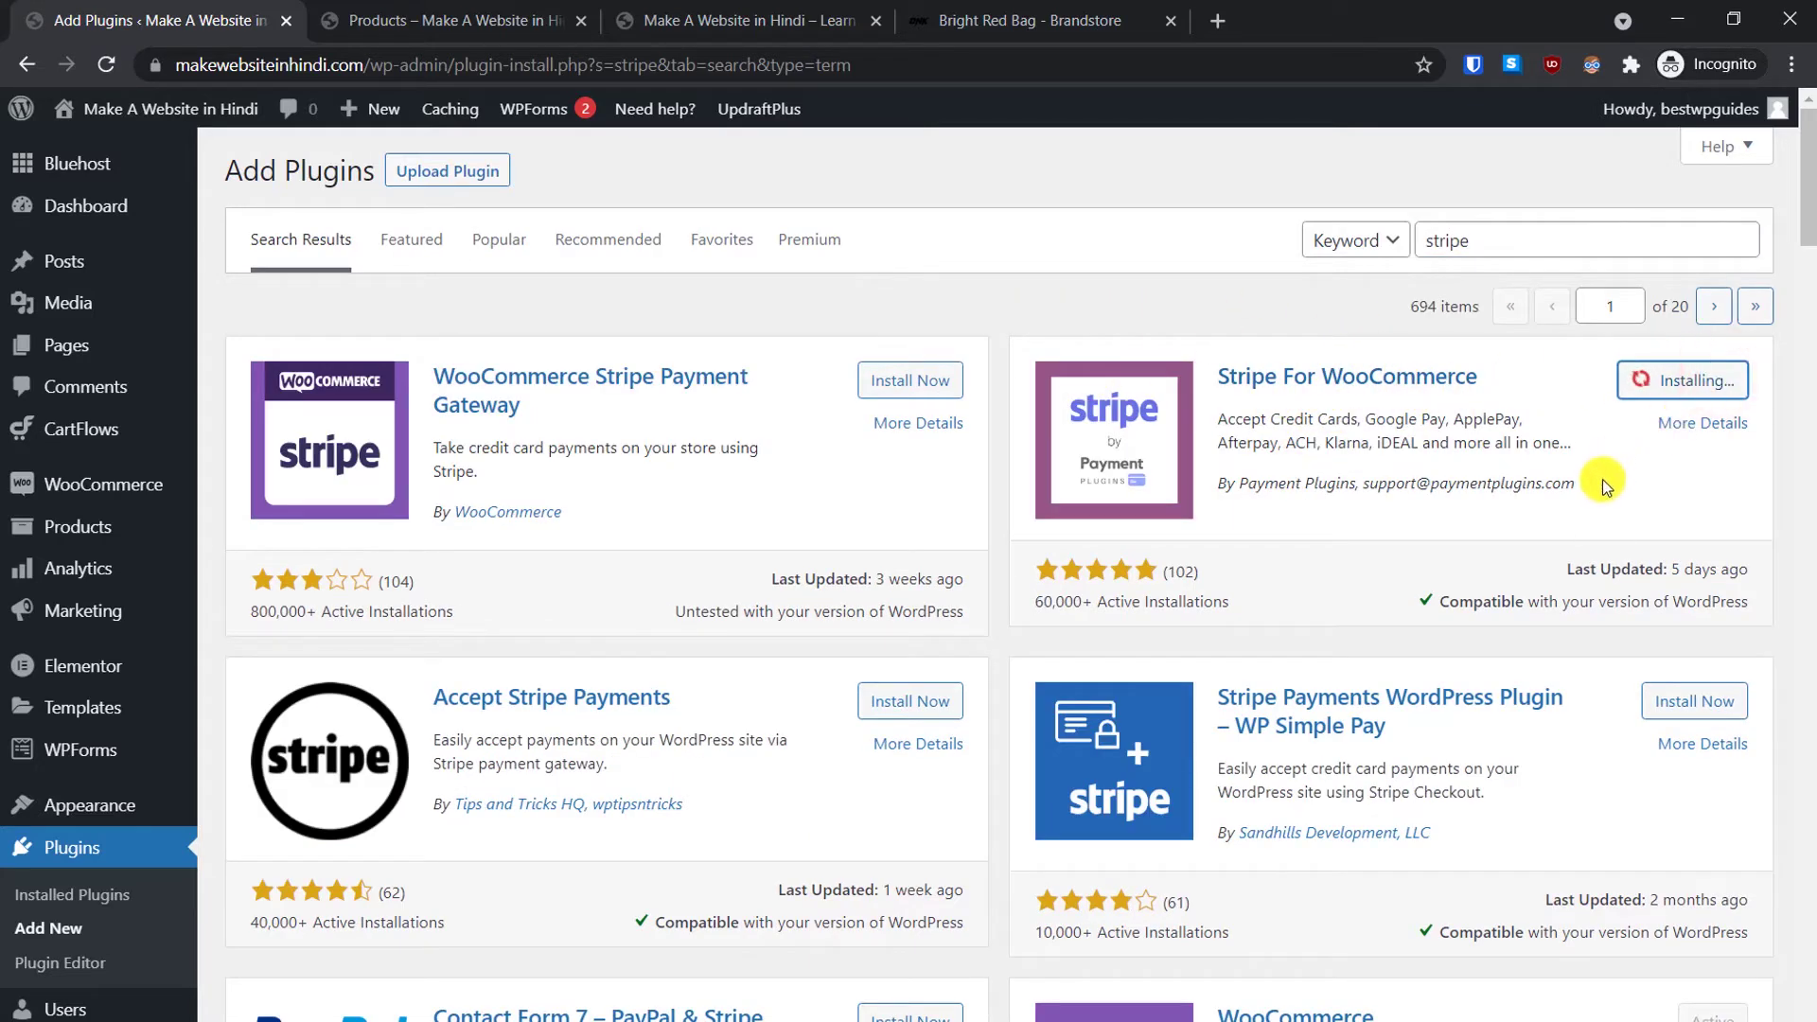
pyautogui.click(1686, 395)
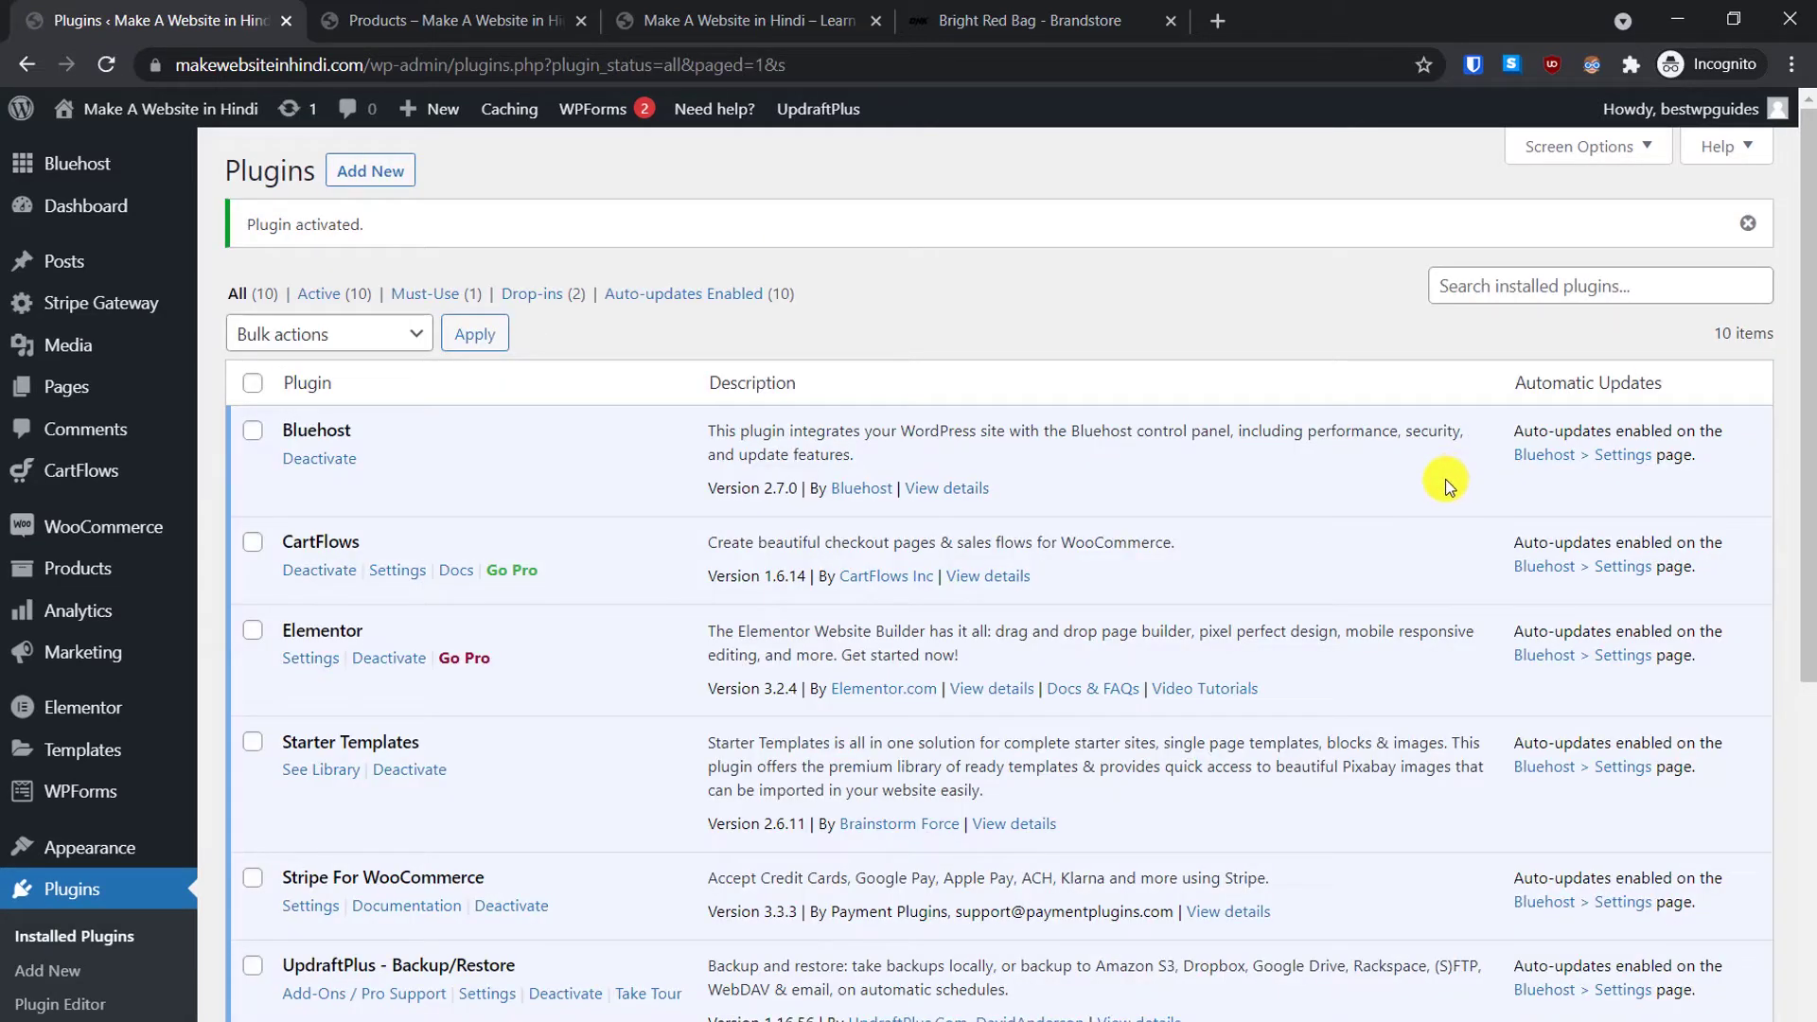
pyautogui.moveTo(116, 528)
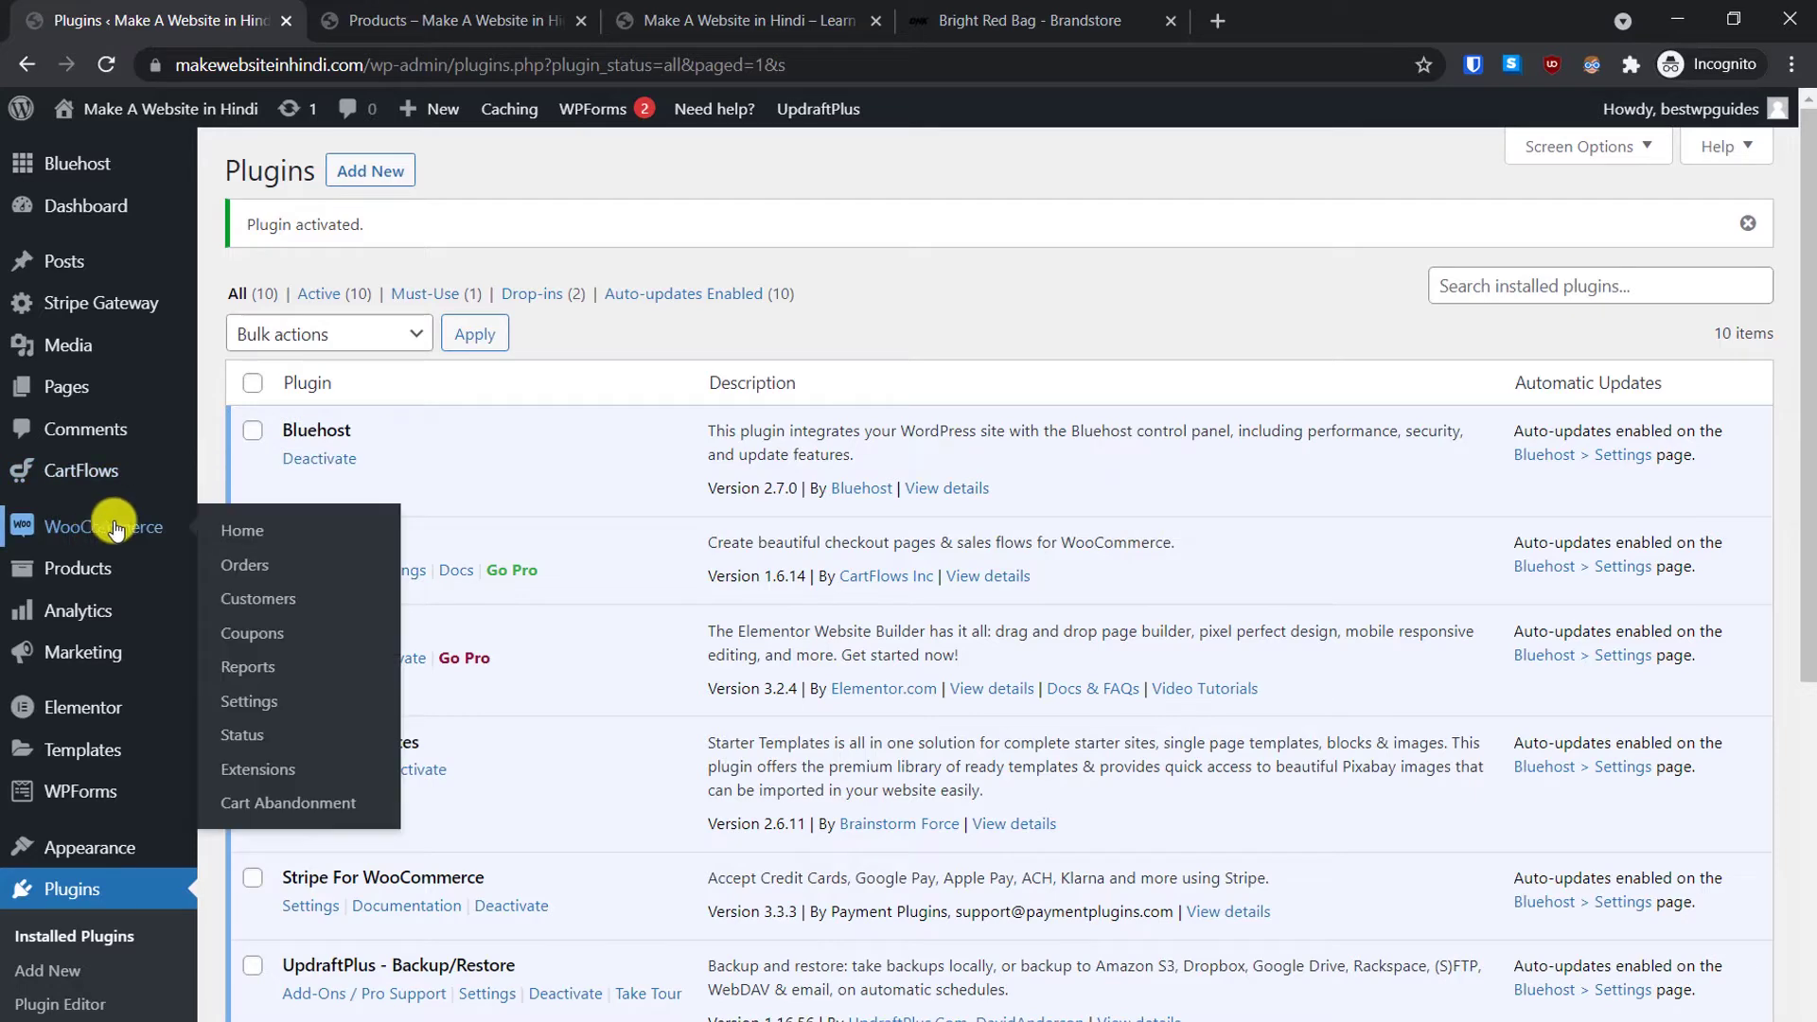
pyautogui.click(251, 700)
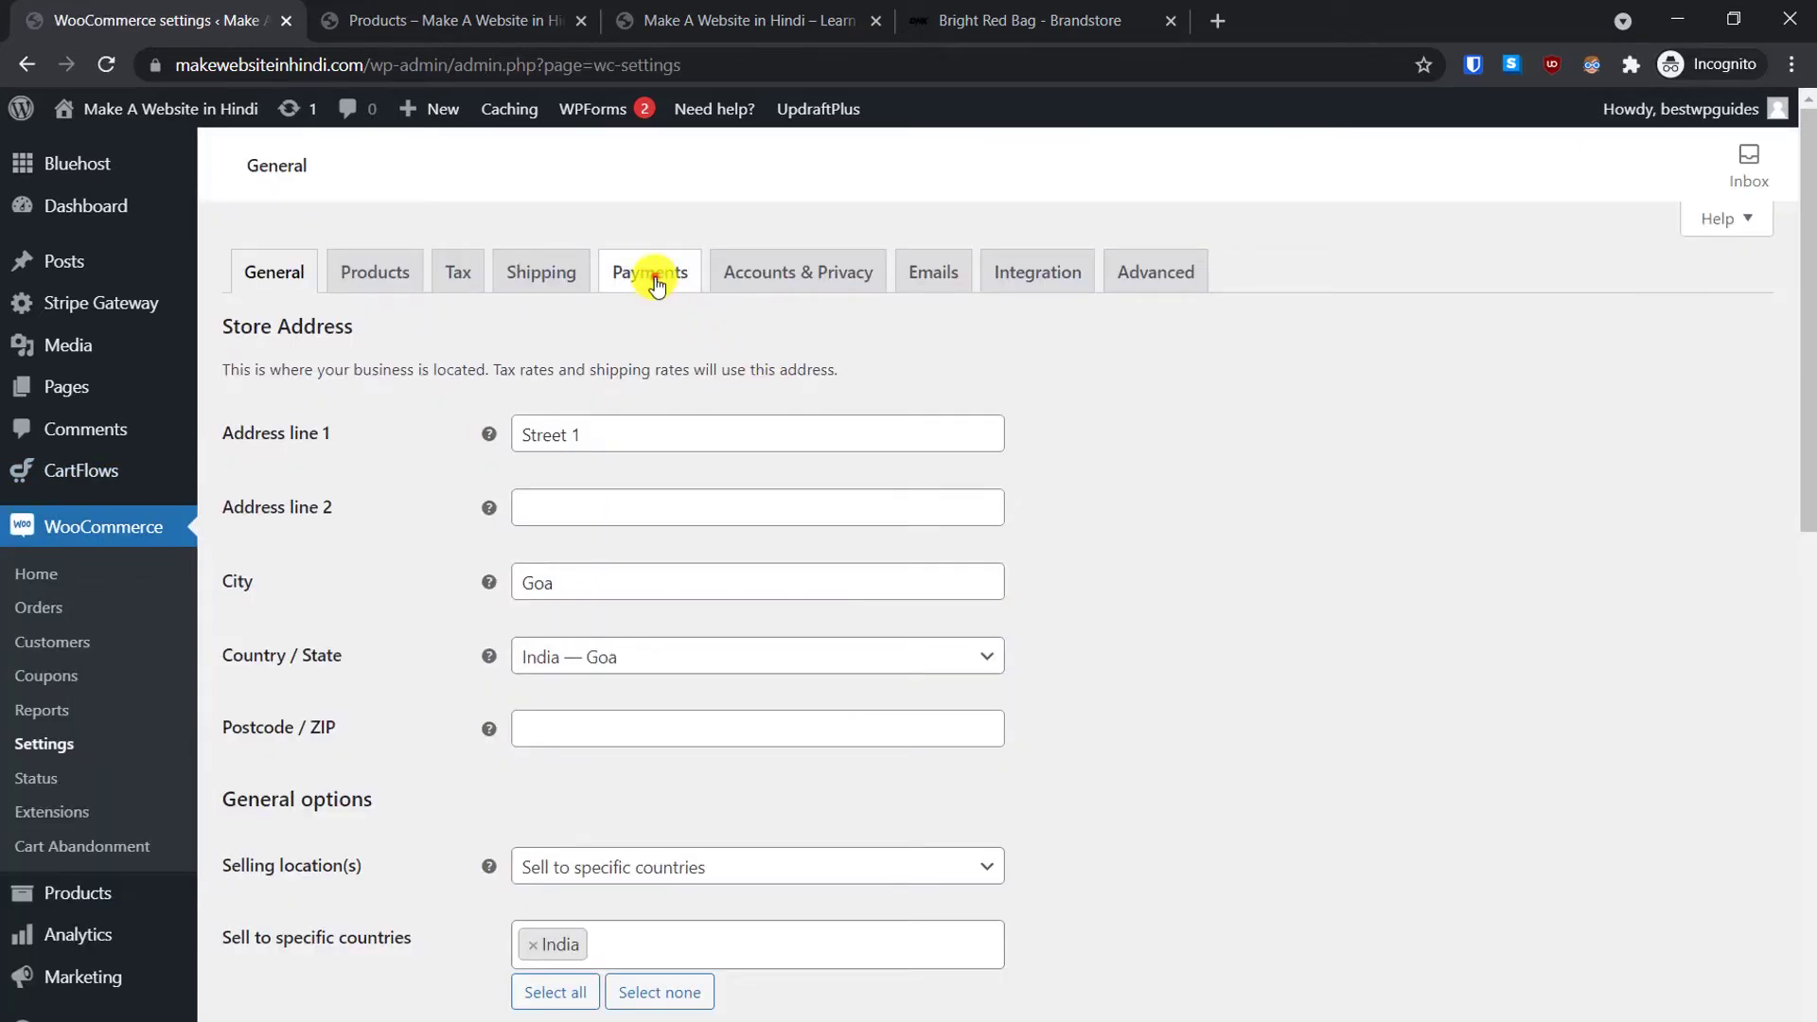
# Step: Enable Cash on delivery in the WooCommerce Payments methods list
pyautogui.click(654, 278)
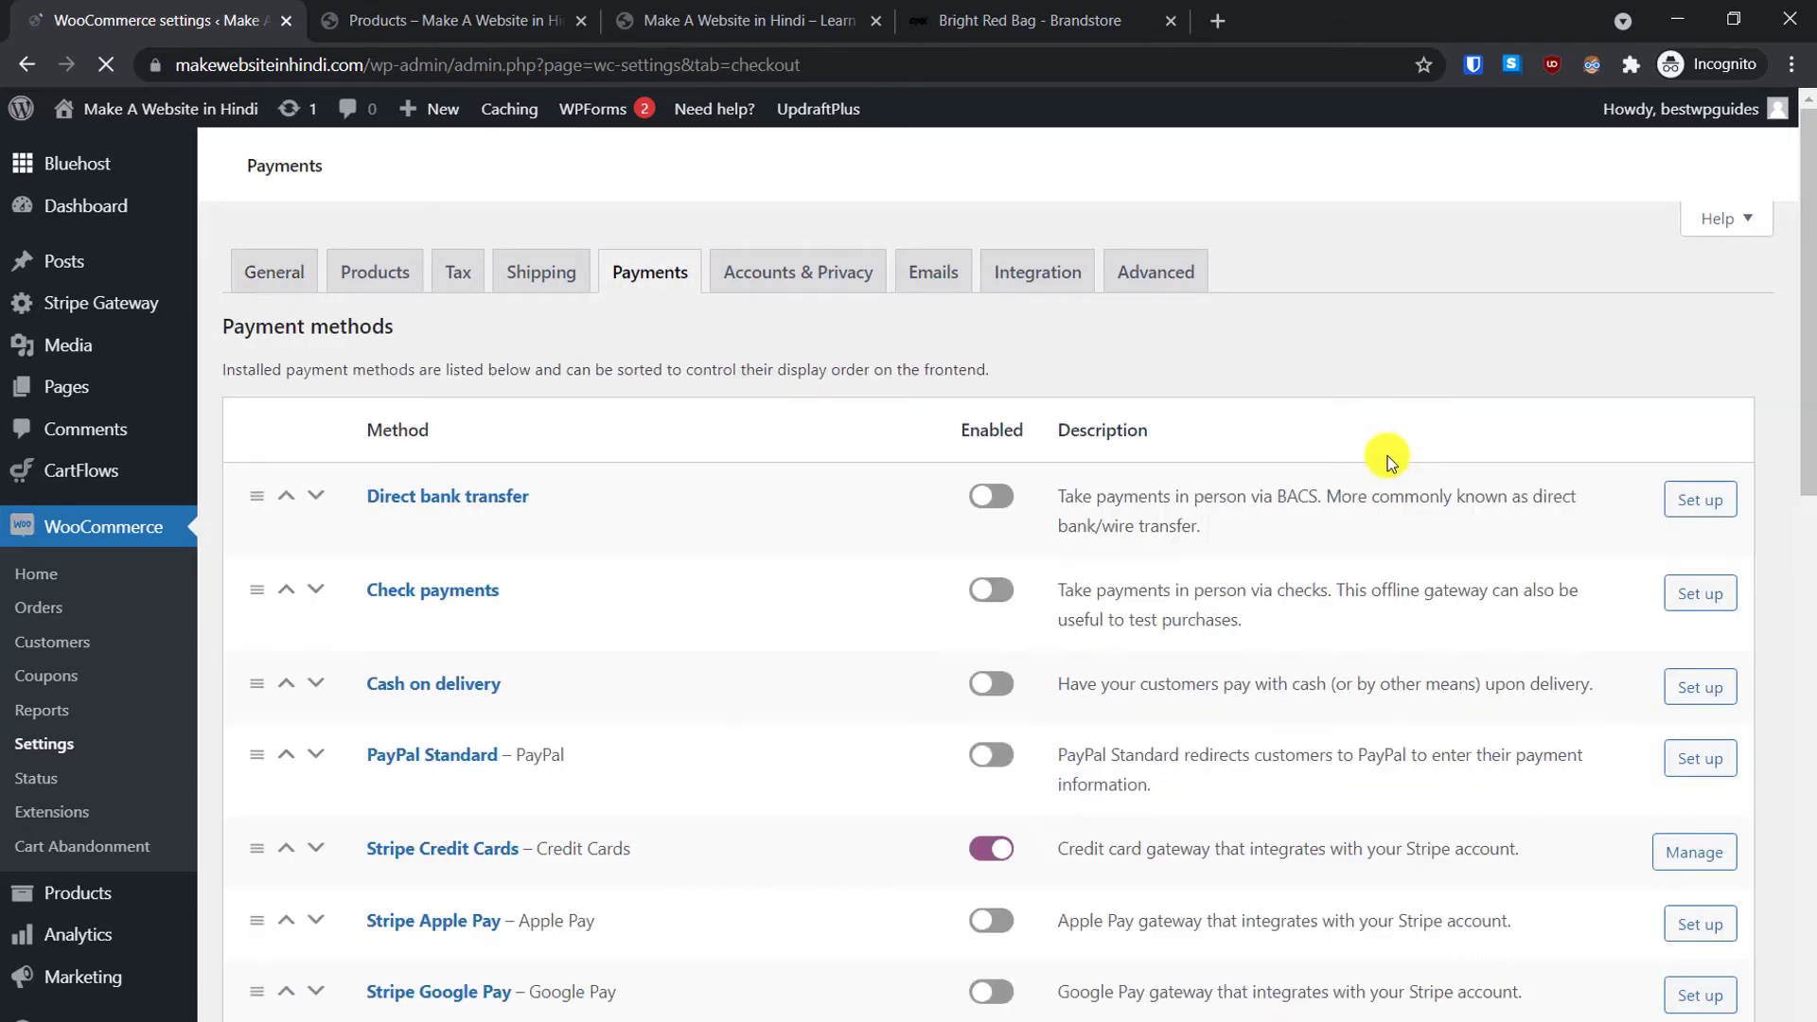
pyautogui.scroll(-3, 1387, 456)
pyautogui.scroll(-10, 1387, 456)
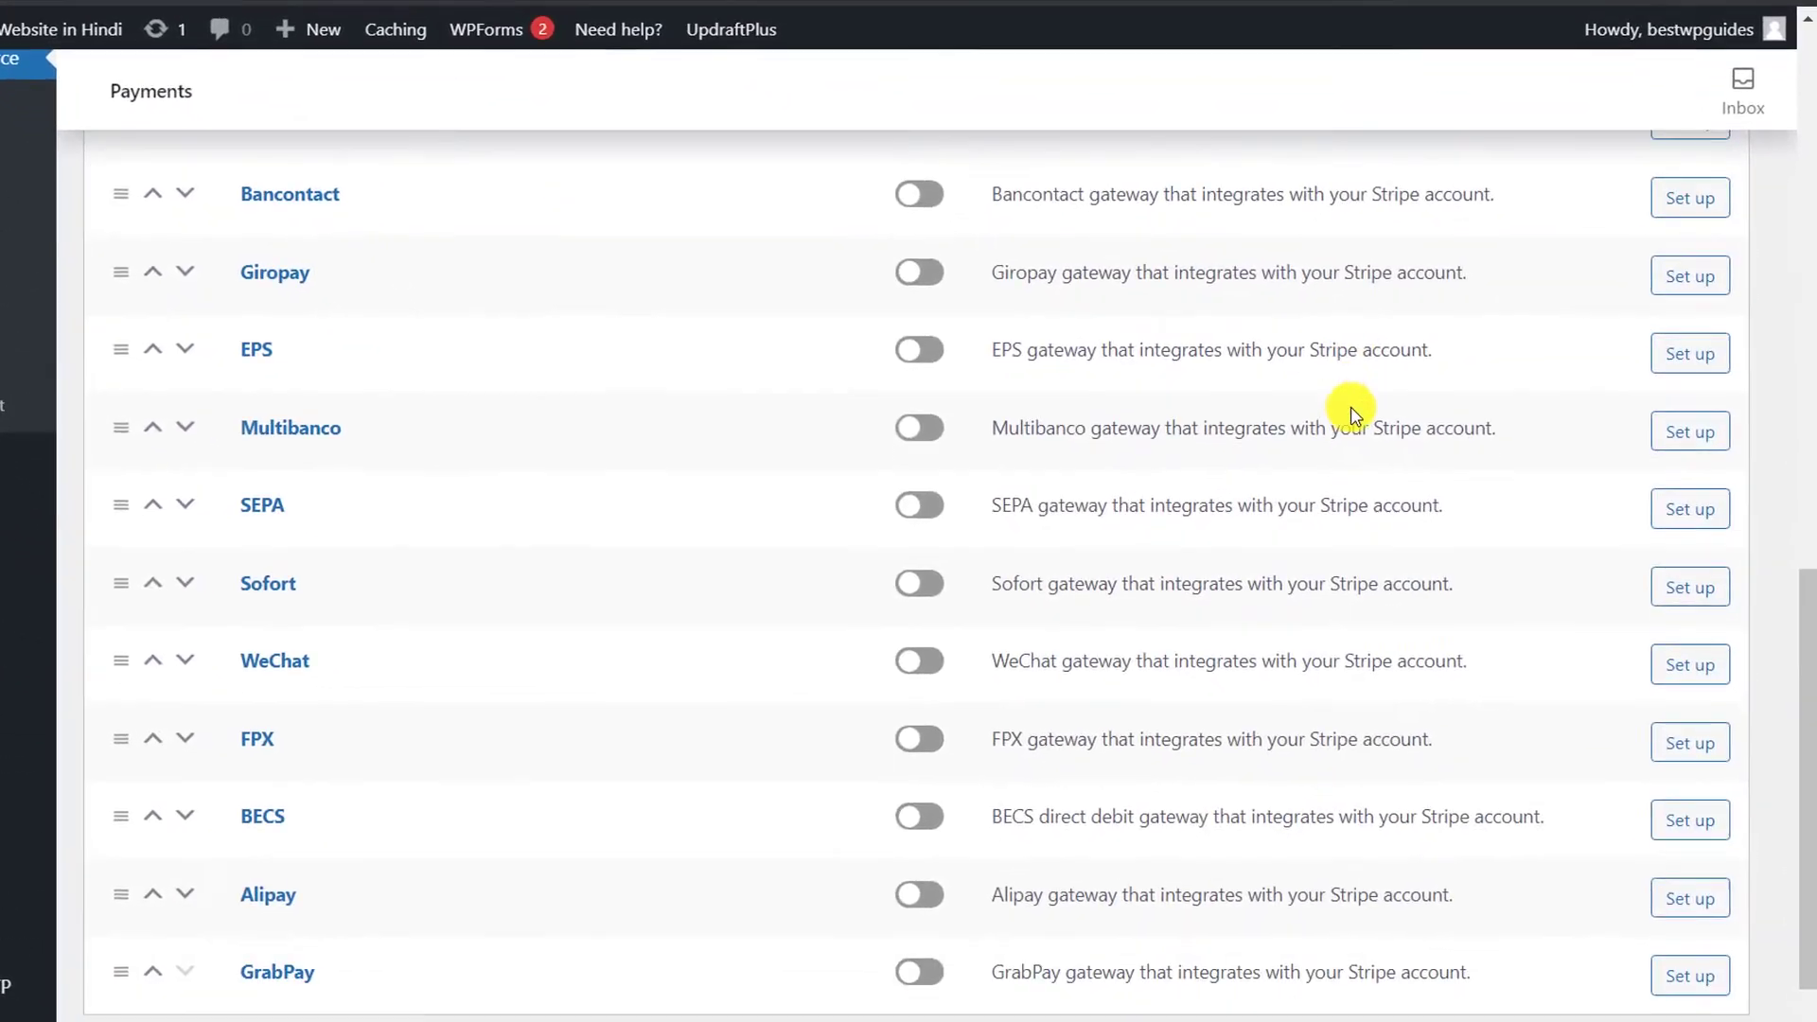
pyautogui.scroll(-2, 1353, 412)
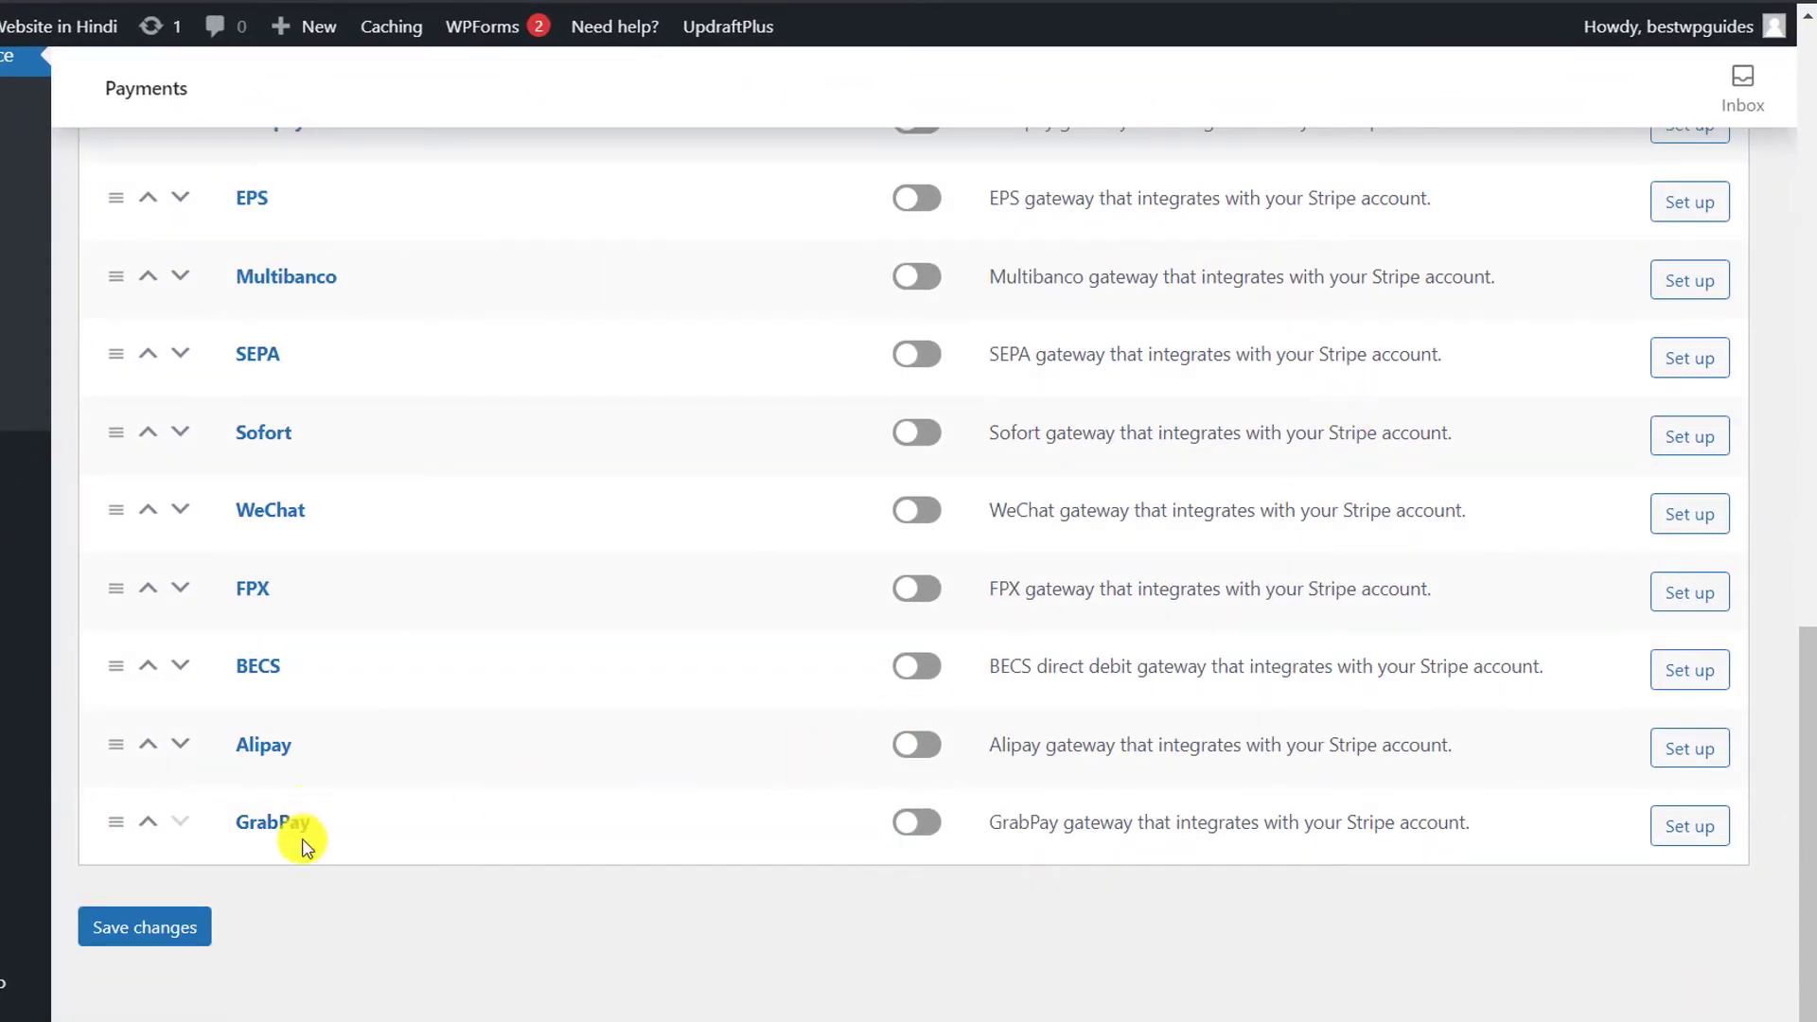
pyautogui.scroll(7, 312, 814)
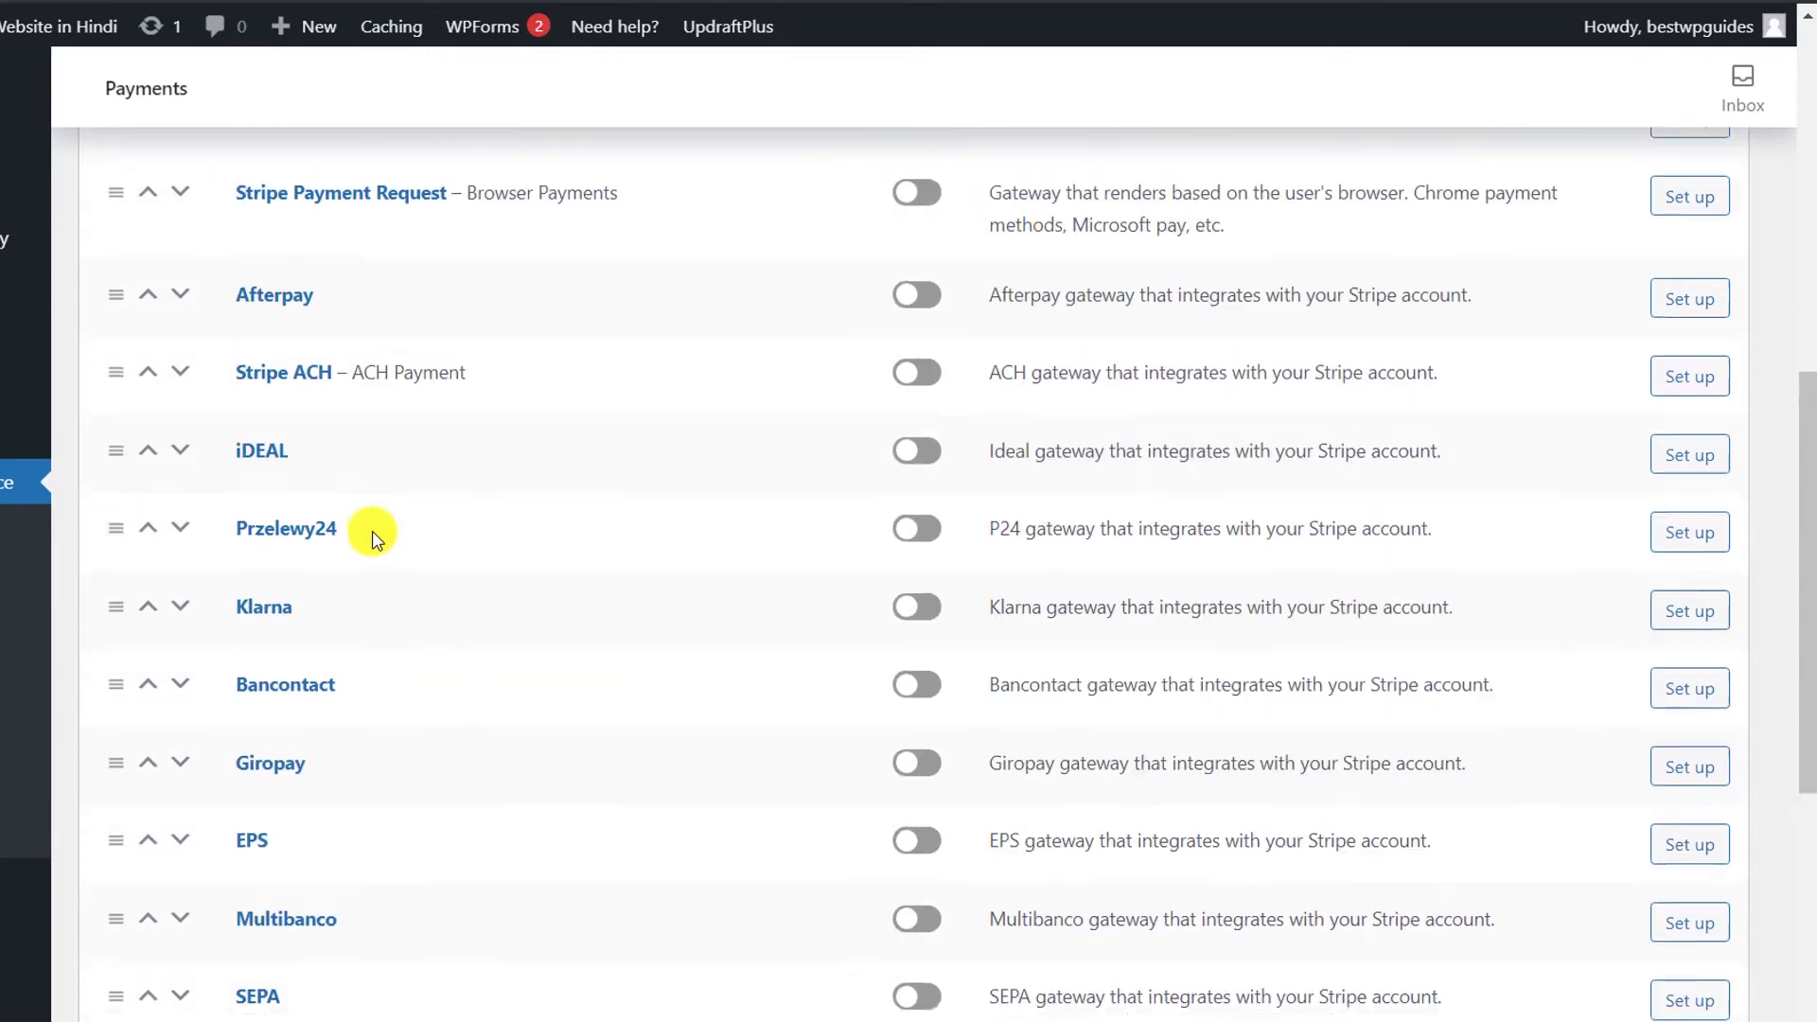
pyautogui.scroll(4, 322, 378)
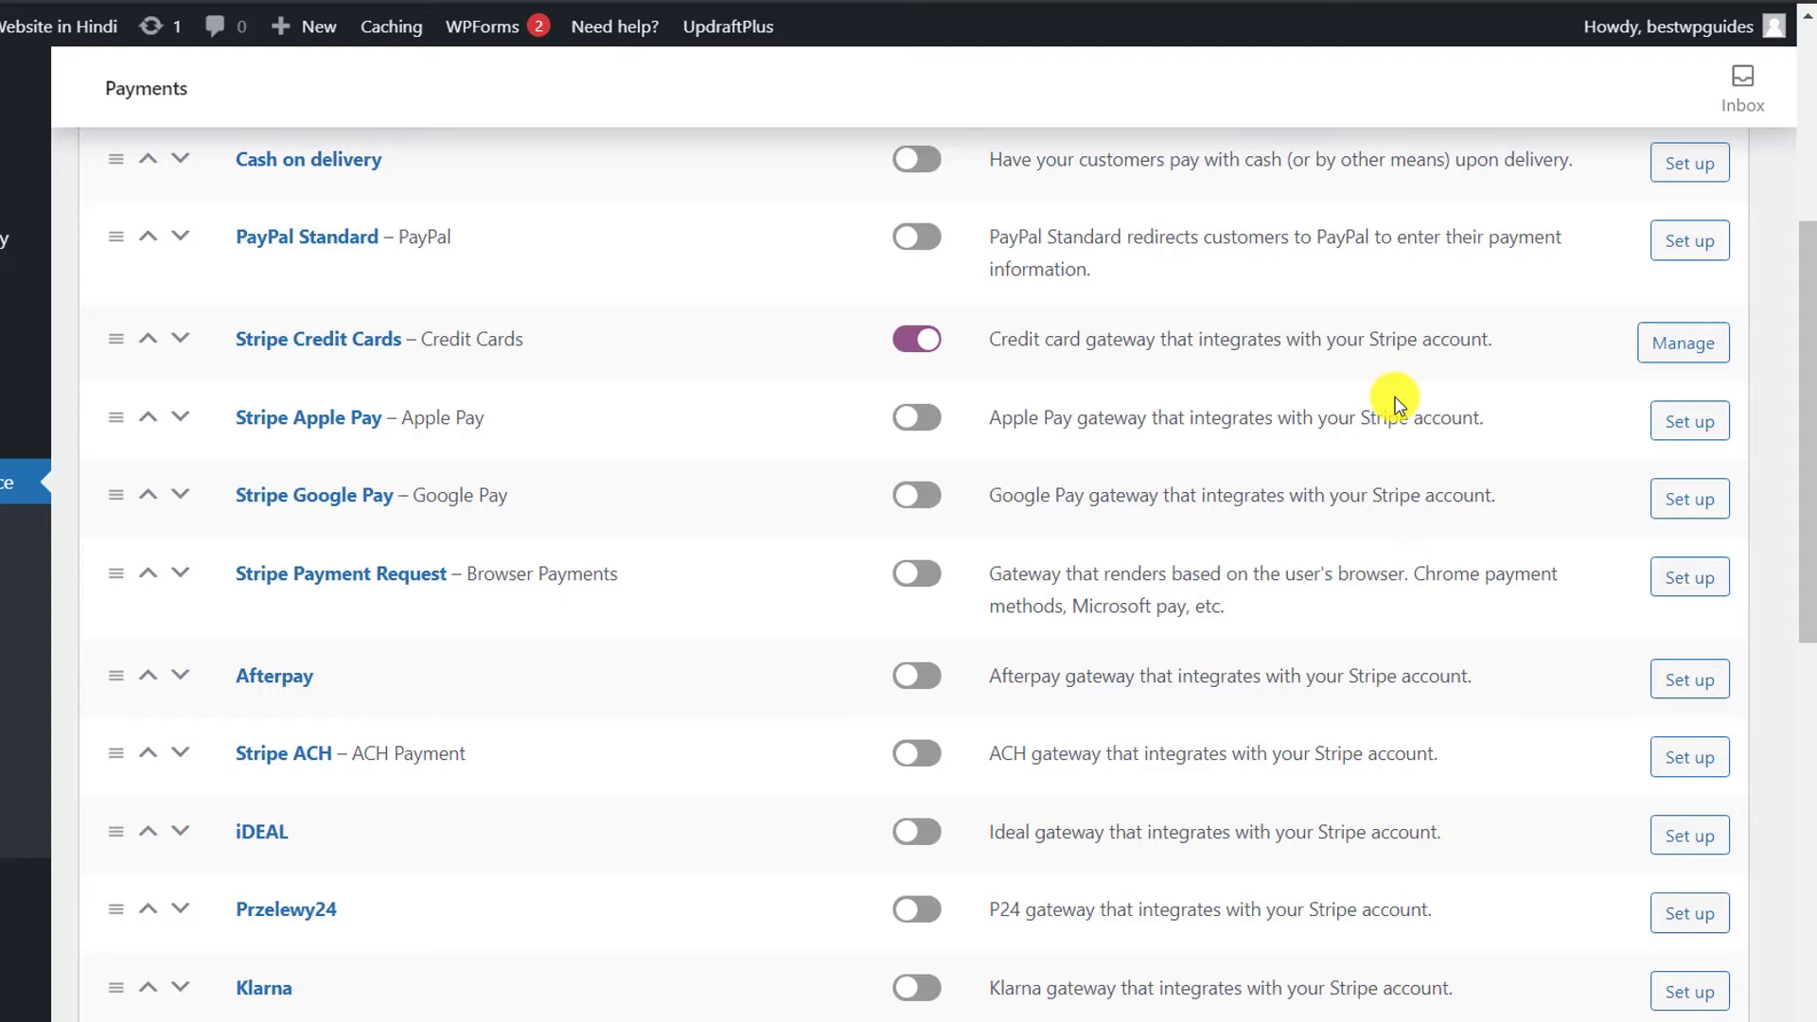
pyautogui.scroll(3, 1299, 581)
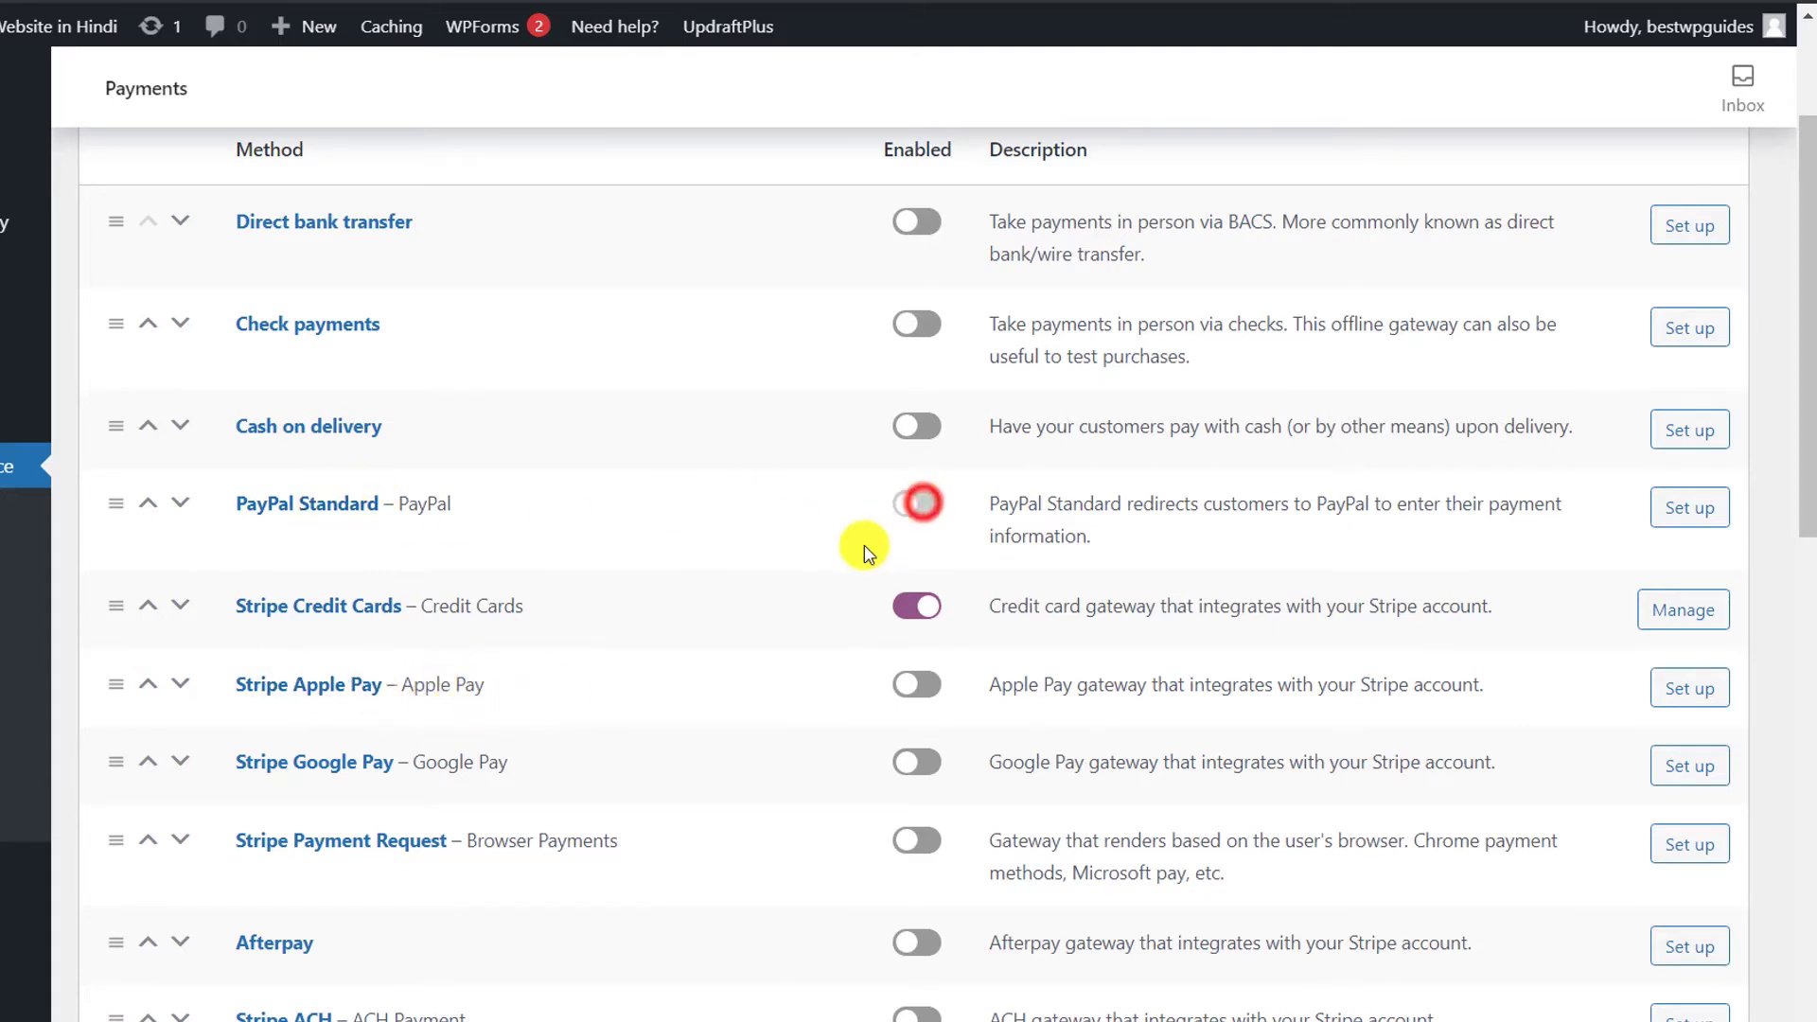
pyautogui.click(927, 430)
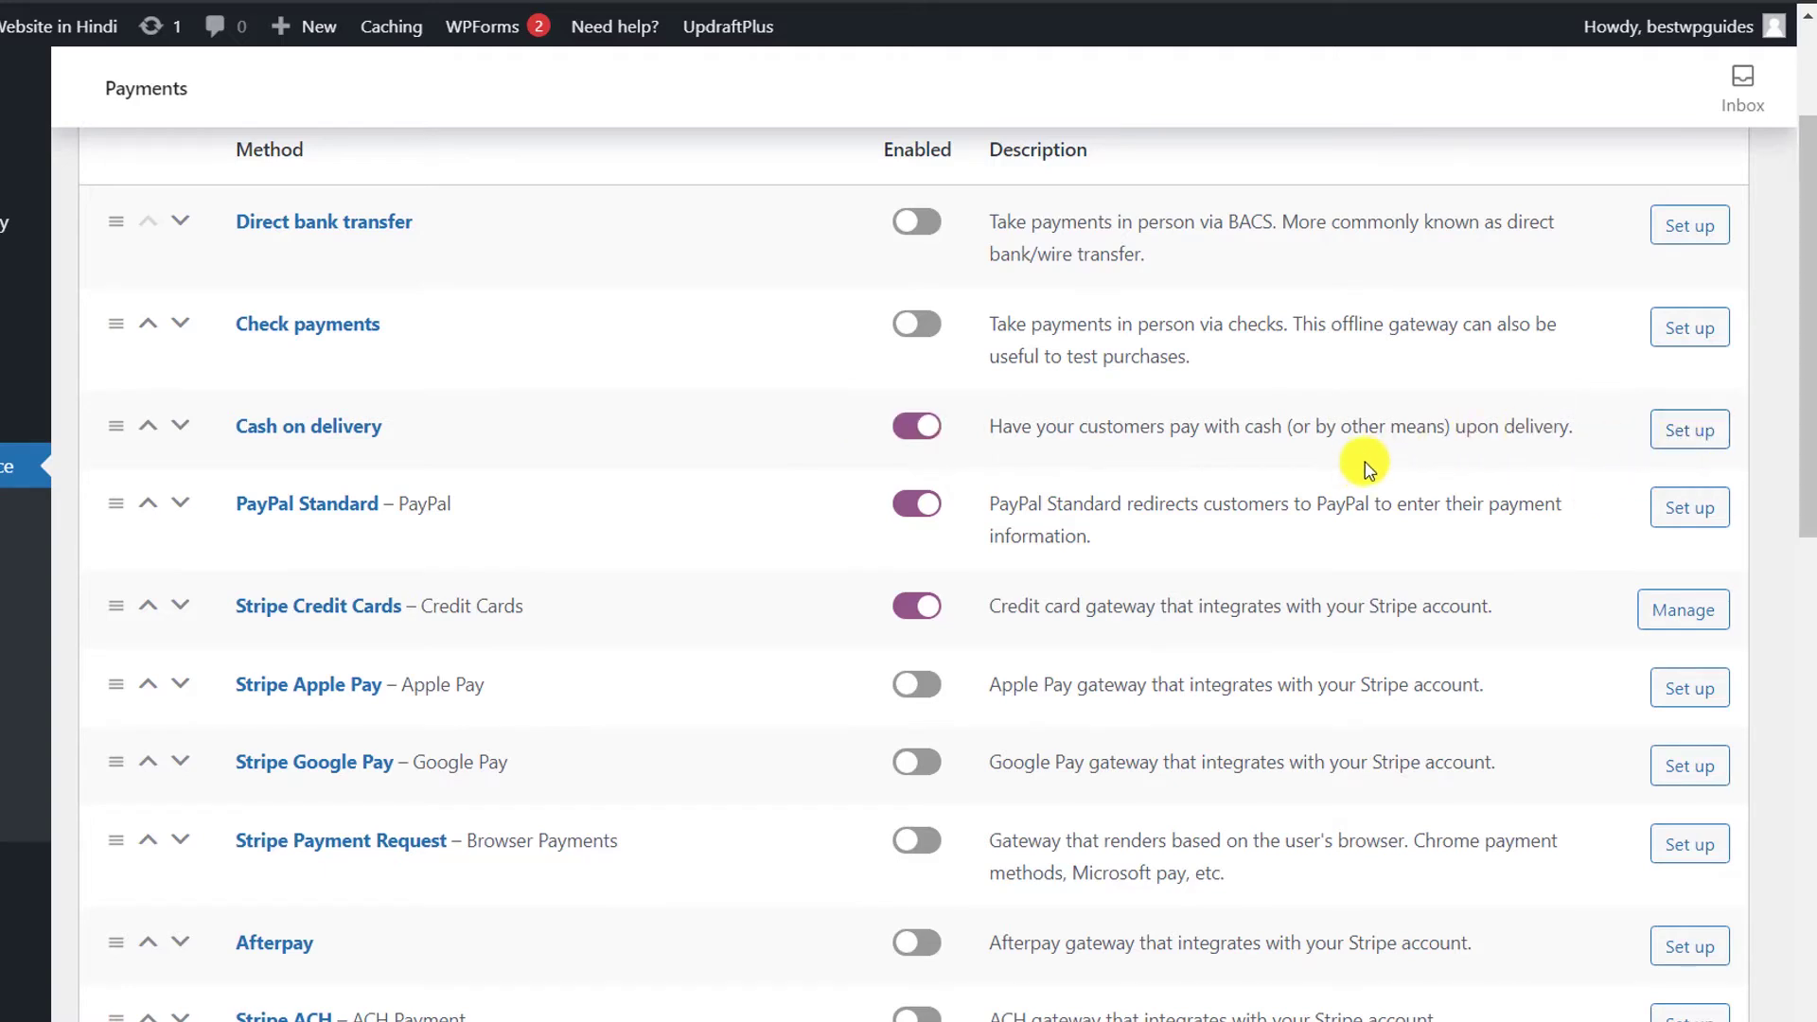
pyautogui.scroll(-1, 1247, 443)
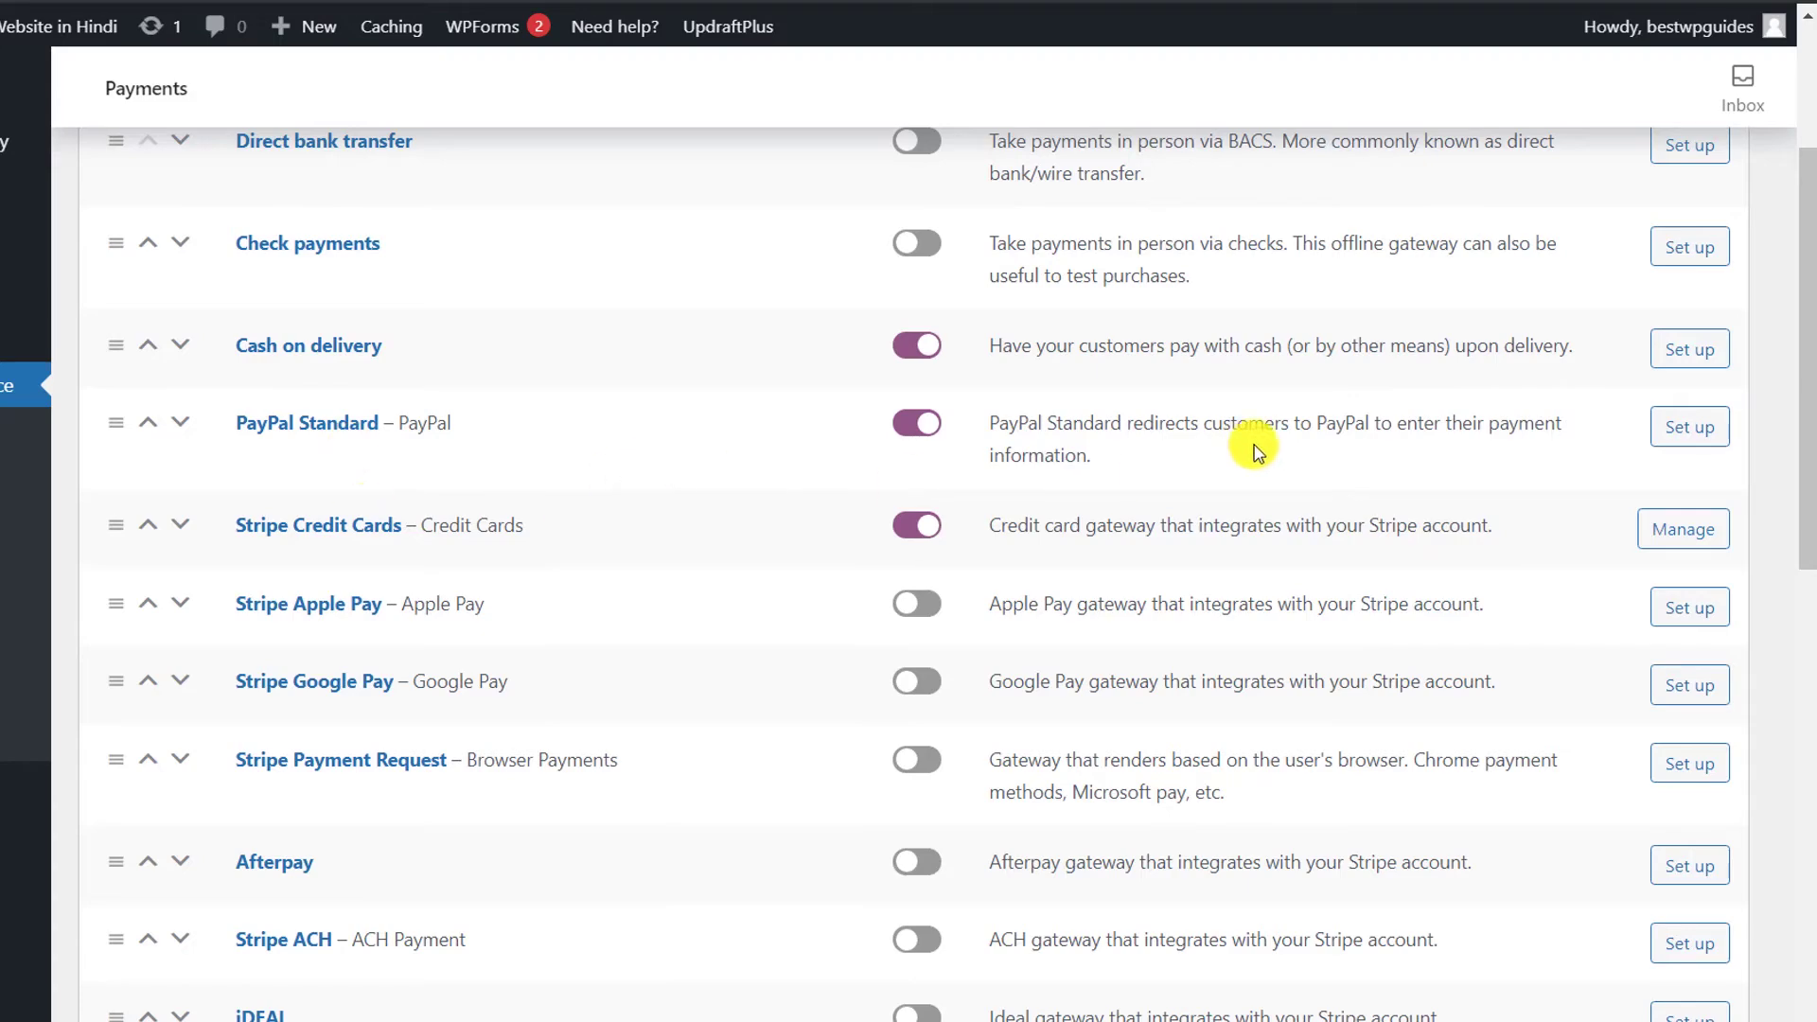
# Step: Open and review the PayPal Standard settings, enabled with title PayPal and the store's PayPal email
pyautogui.click(1677, 428)
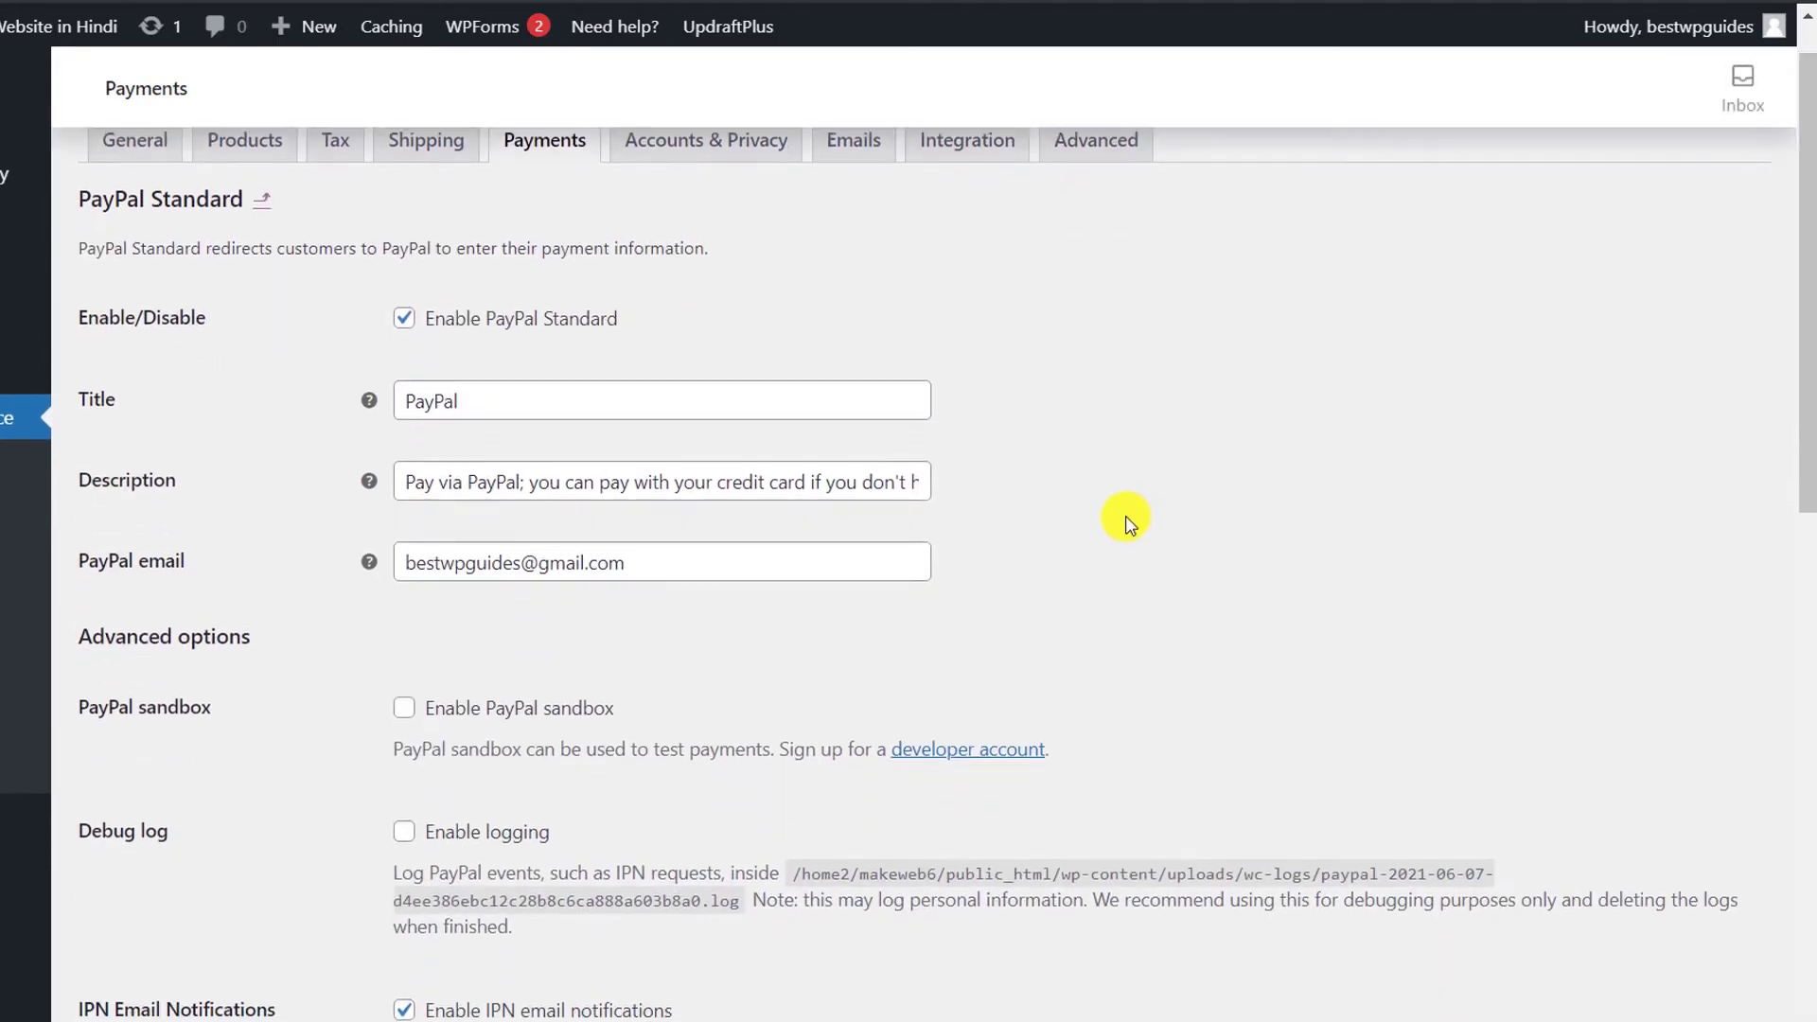
pyautogui.scroll(-1, 1126, 523)
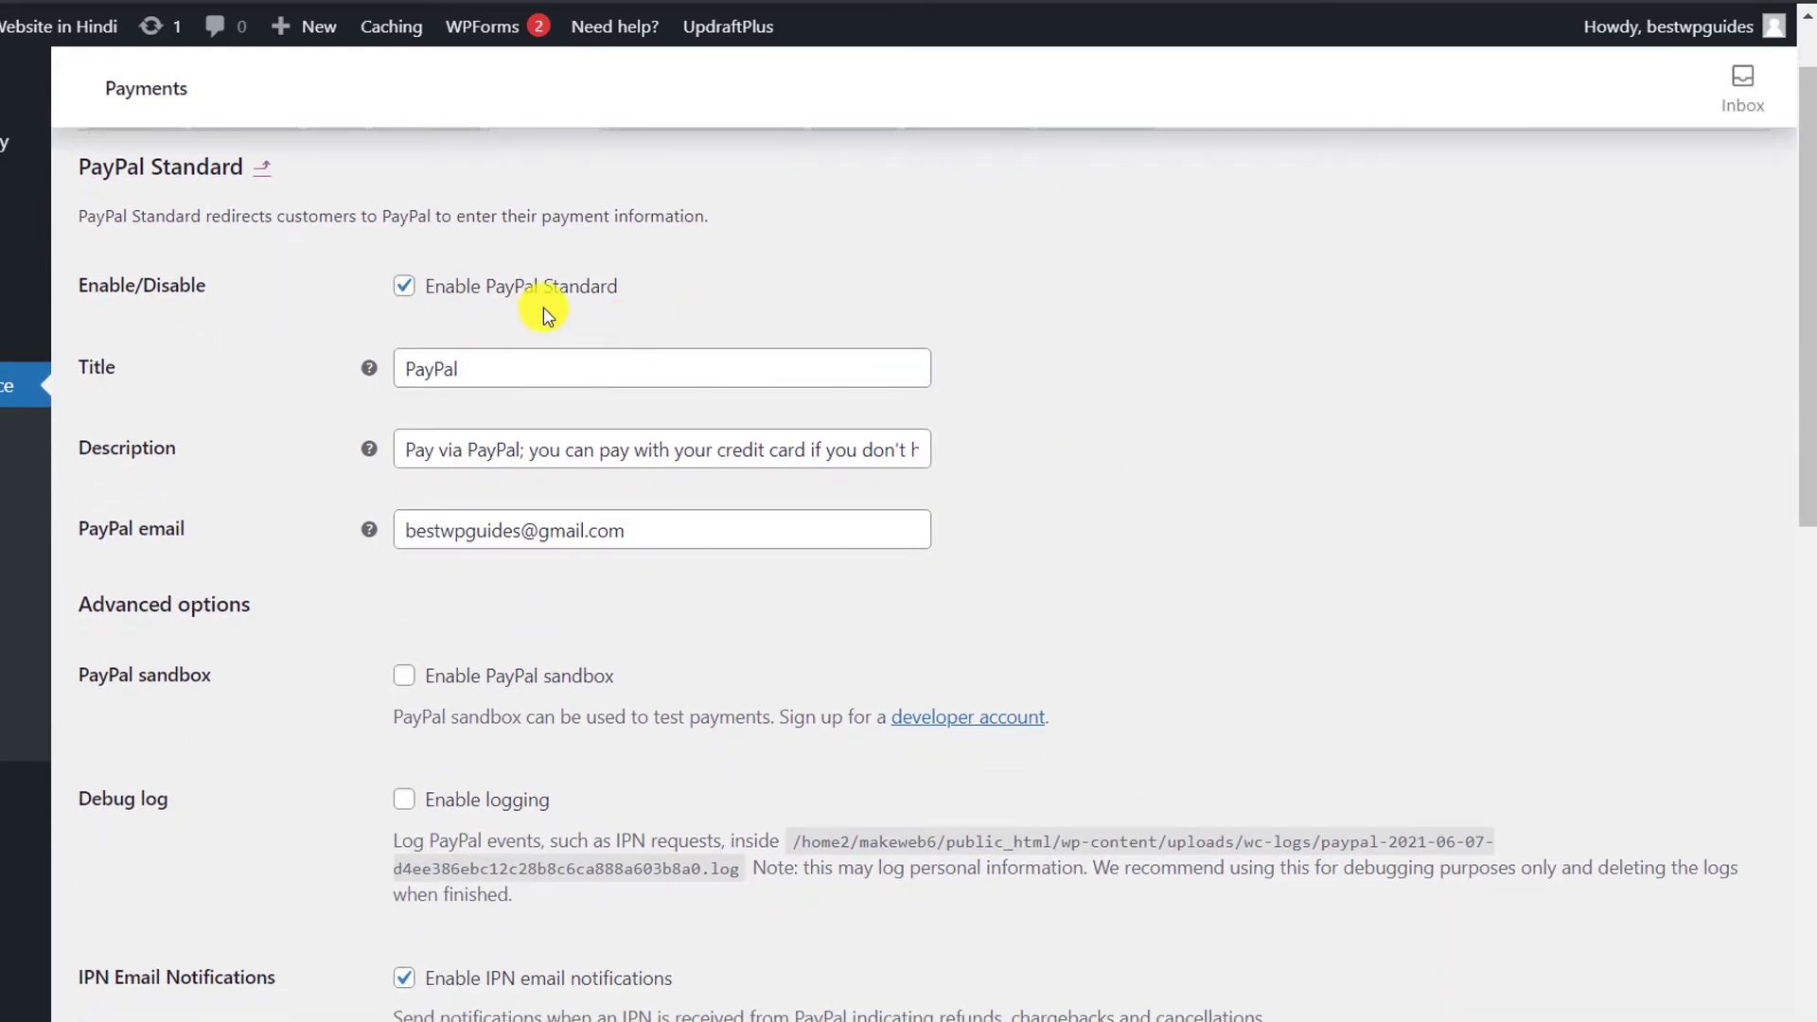
pyautogui.scroll(-1, 542, 307)
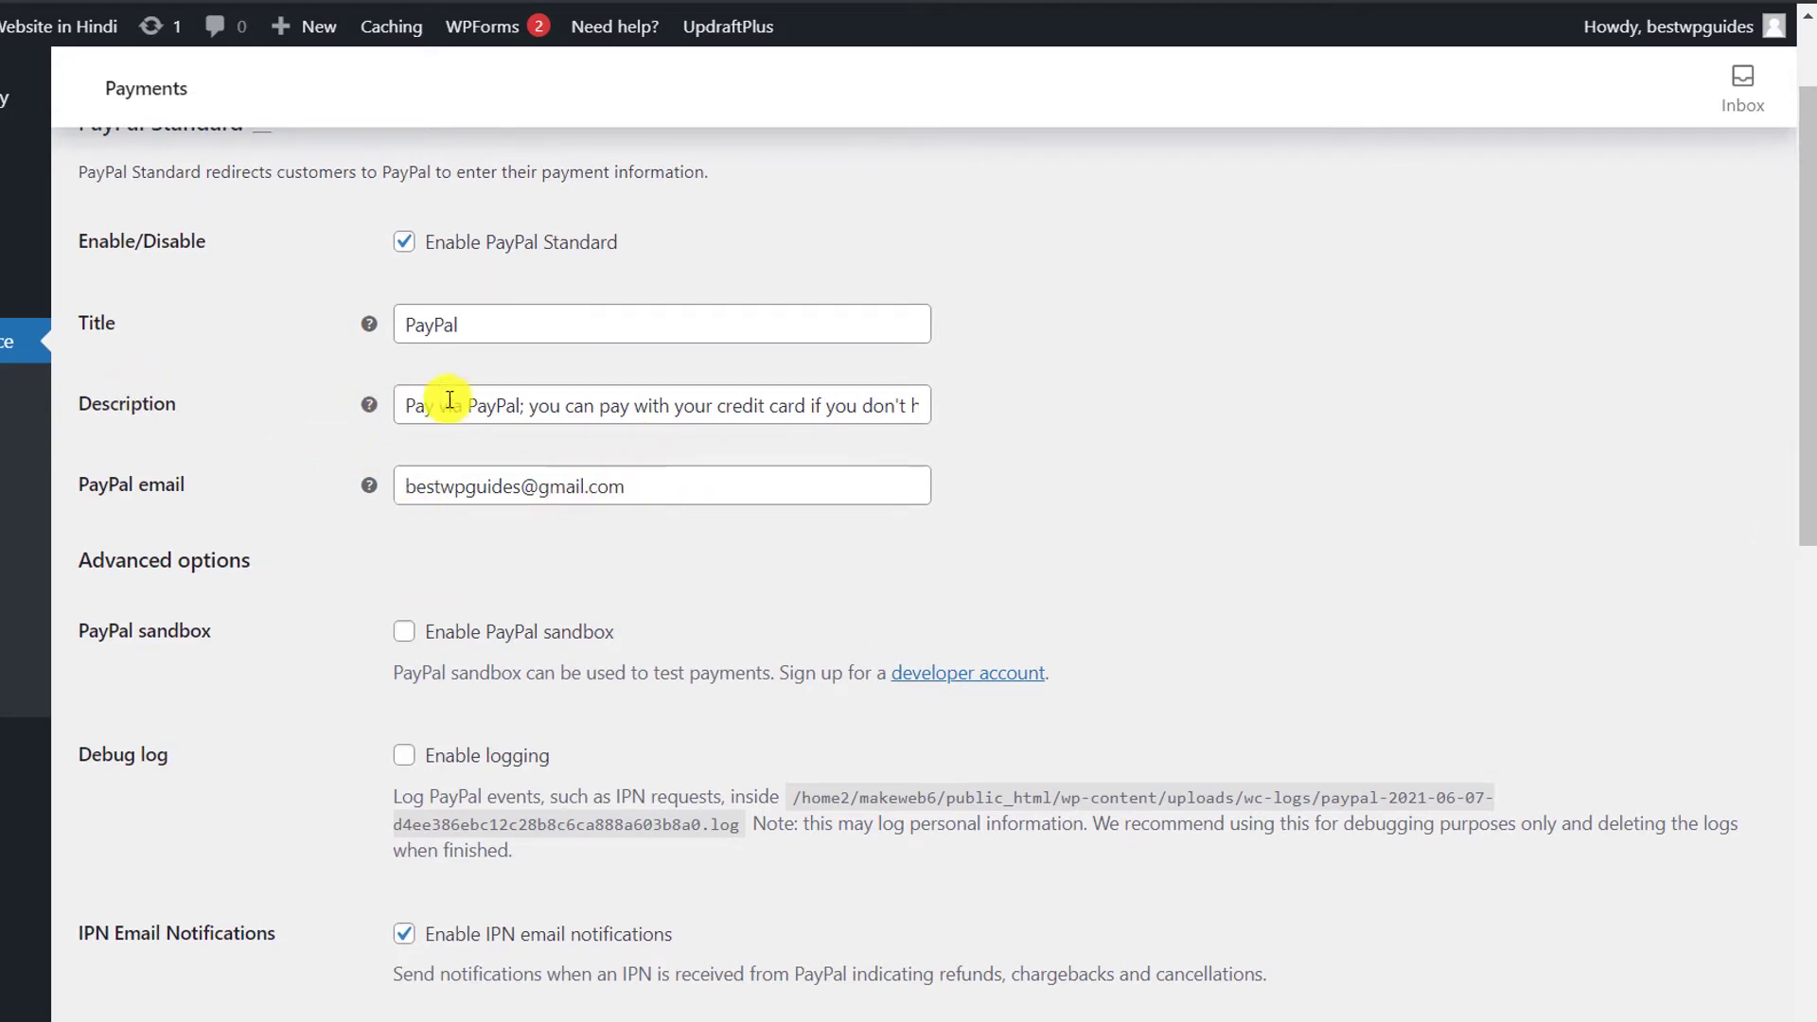
pyautogui.scroll(-4, 659, 438)
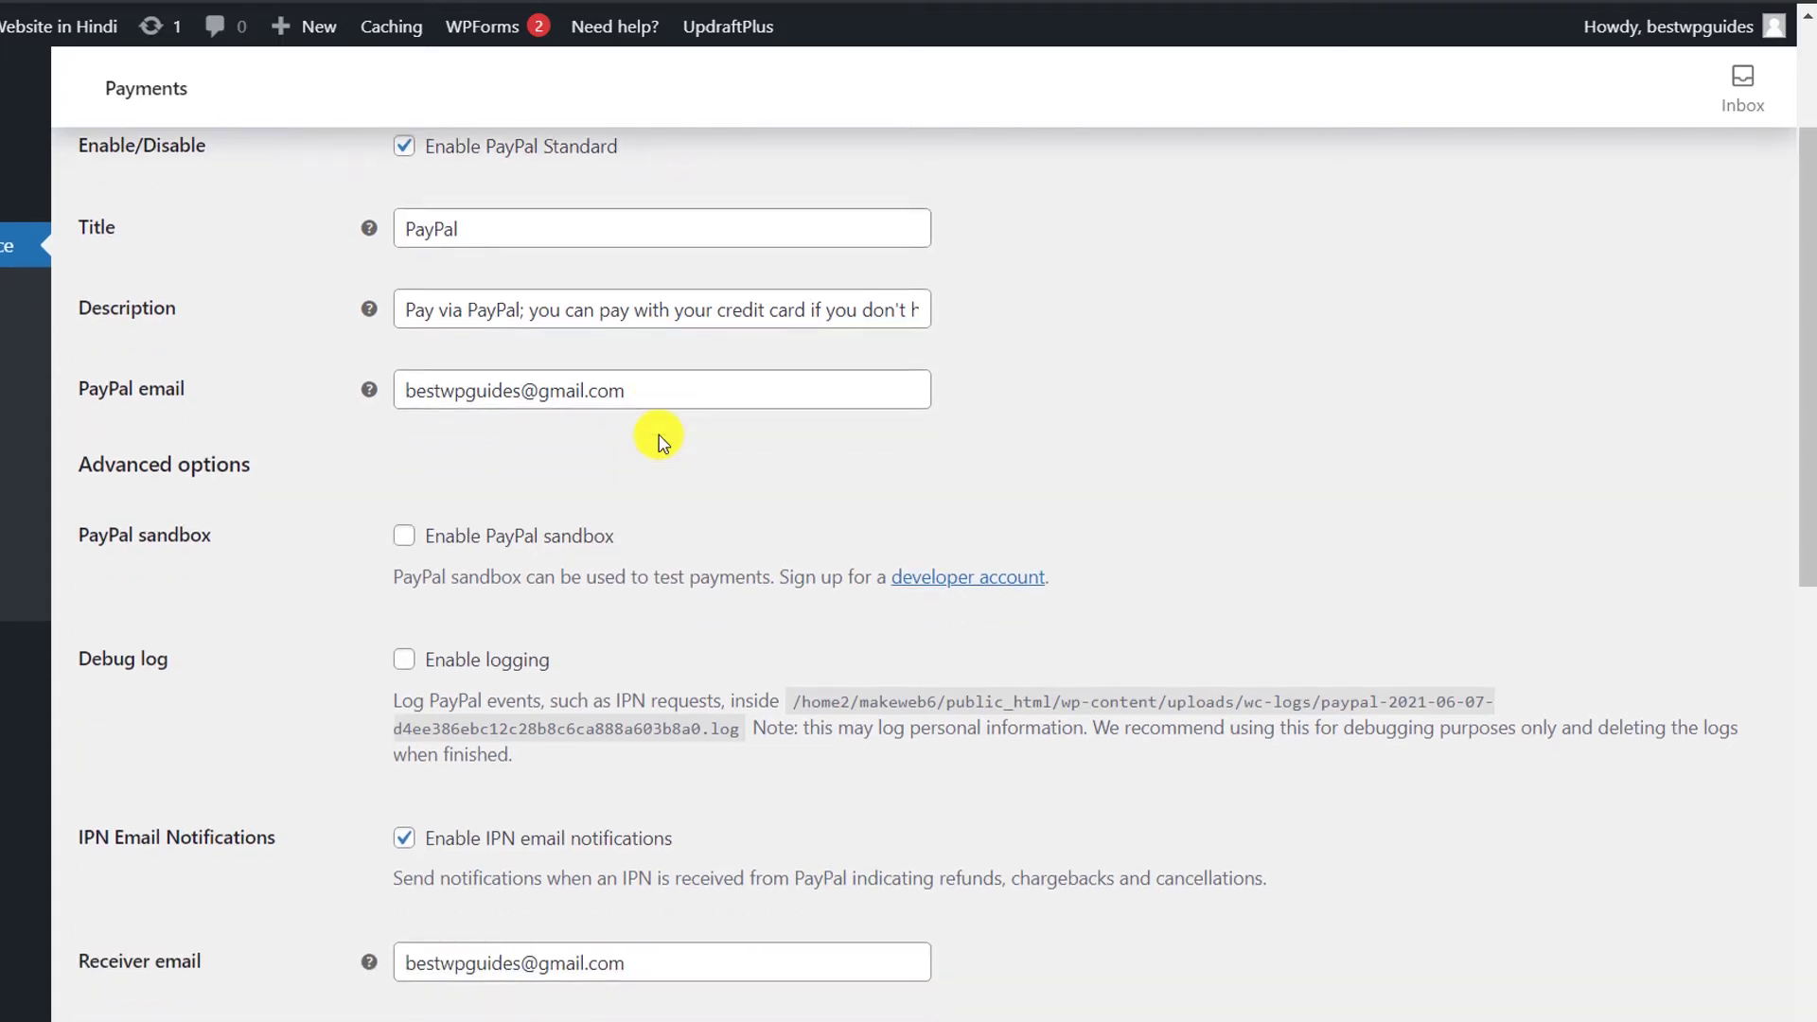
pyautogui.scroll(-2, 659, 438)
pyautogui.scroll(2, 659, 438)
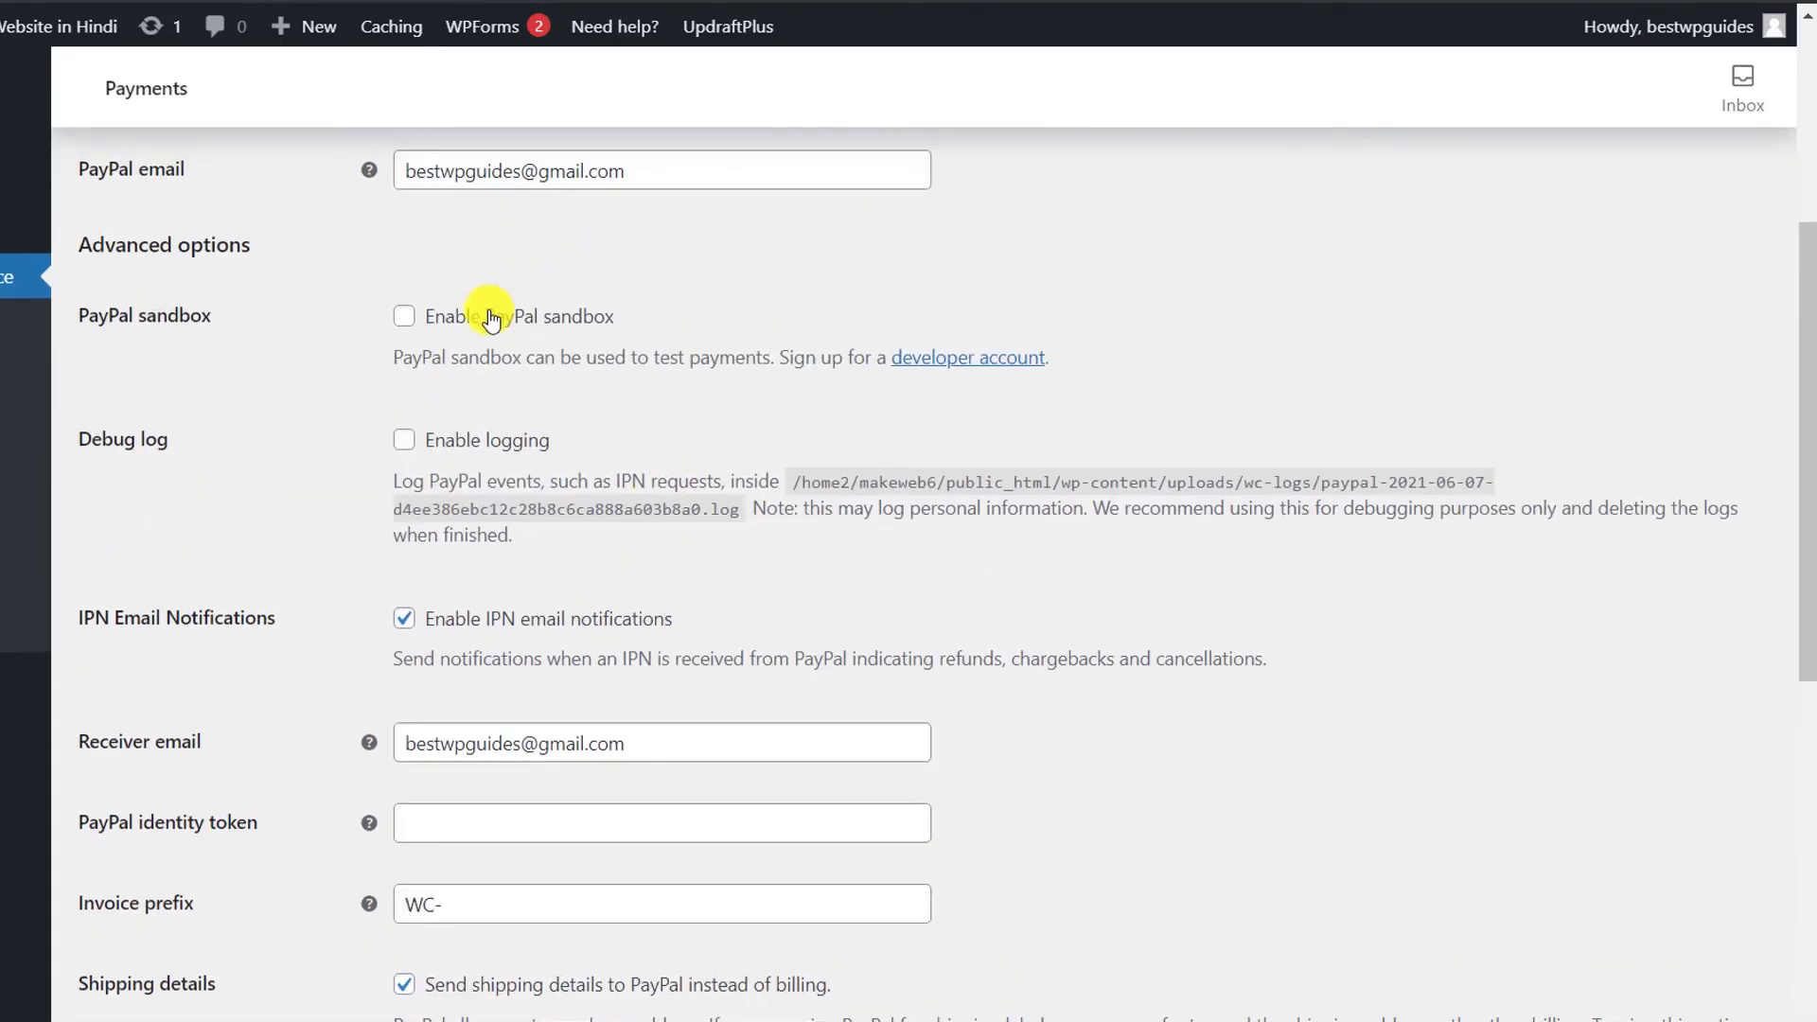
pyautogui.scroll(5, 698, 356)
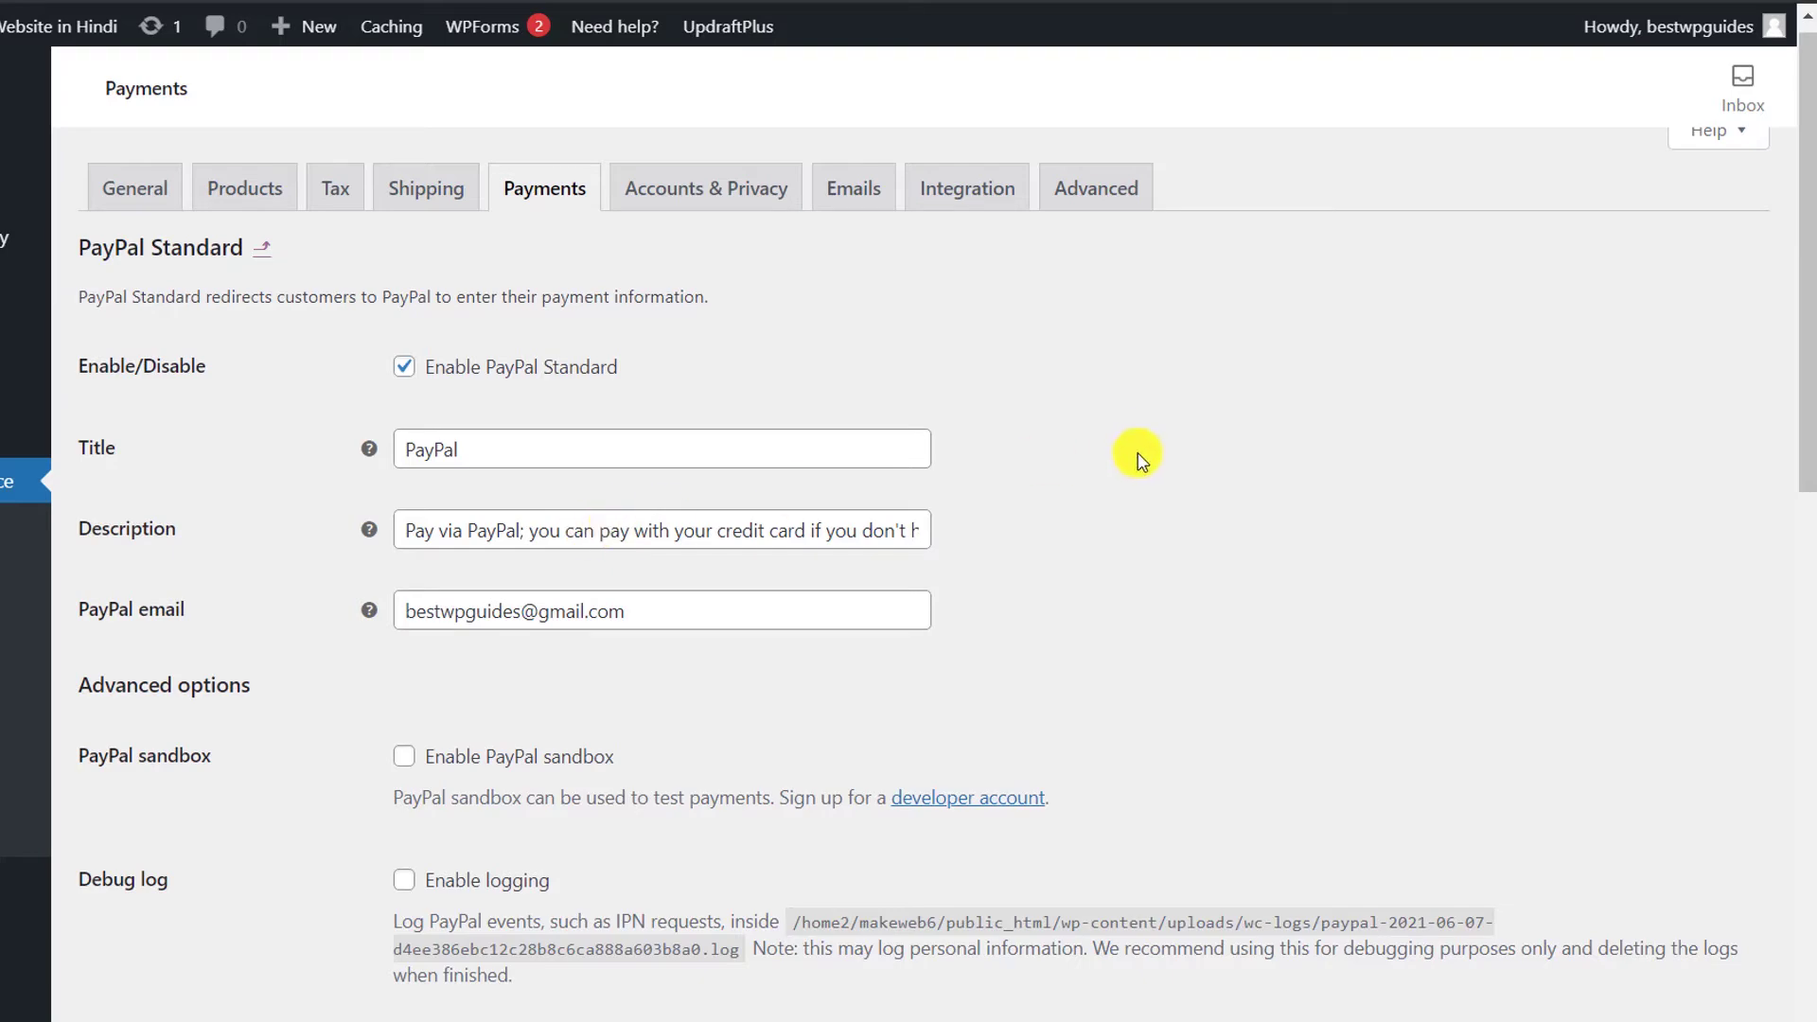
pyautogui.scroll(-10, 1139, 461)
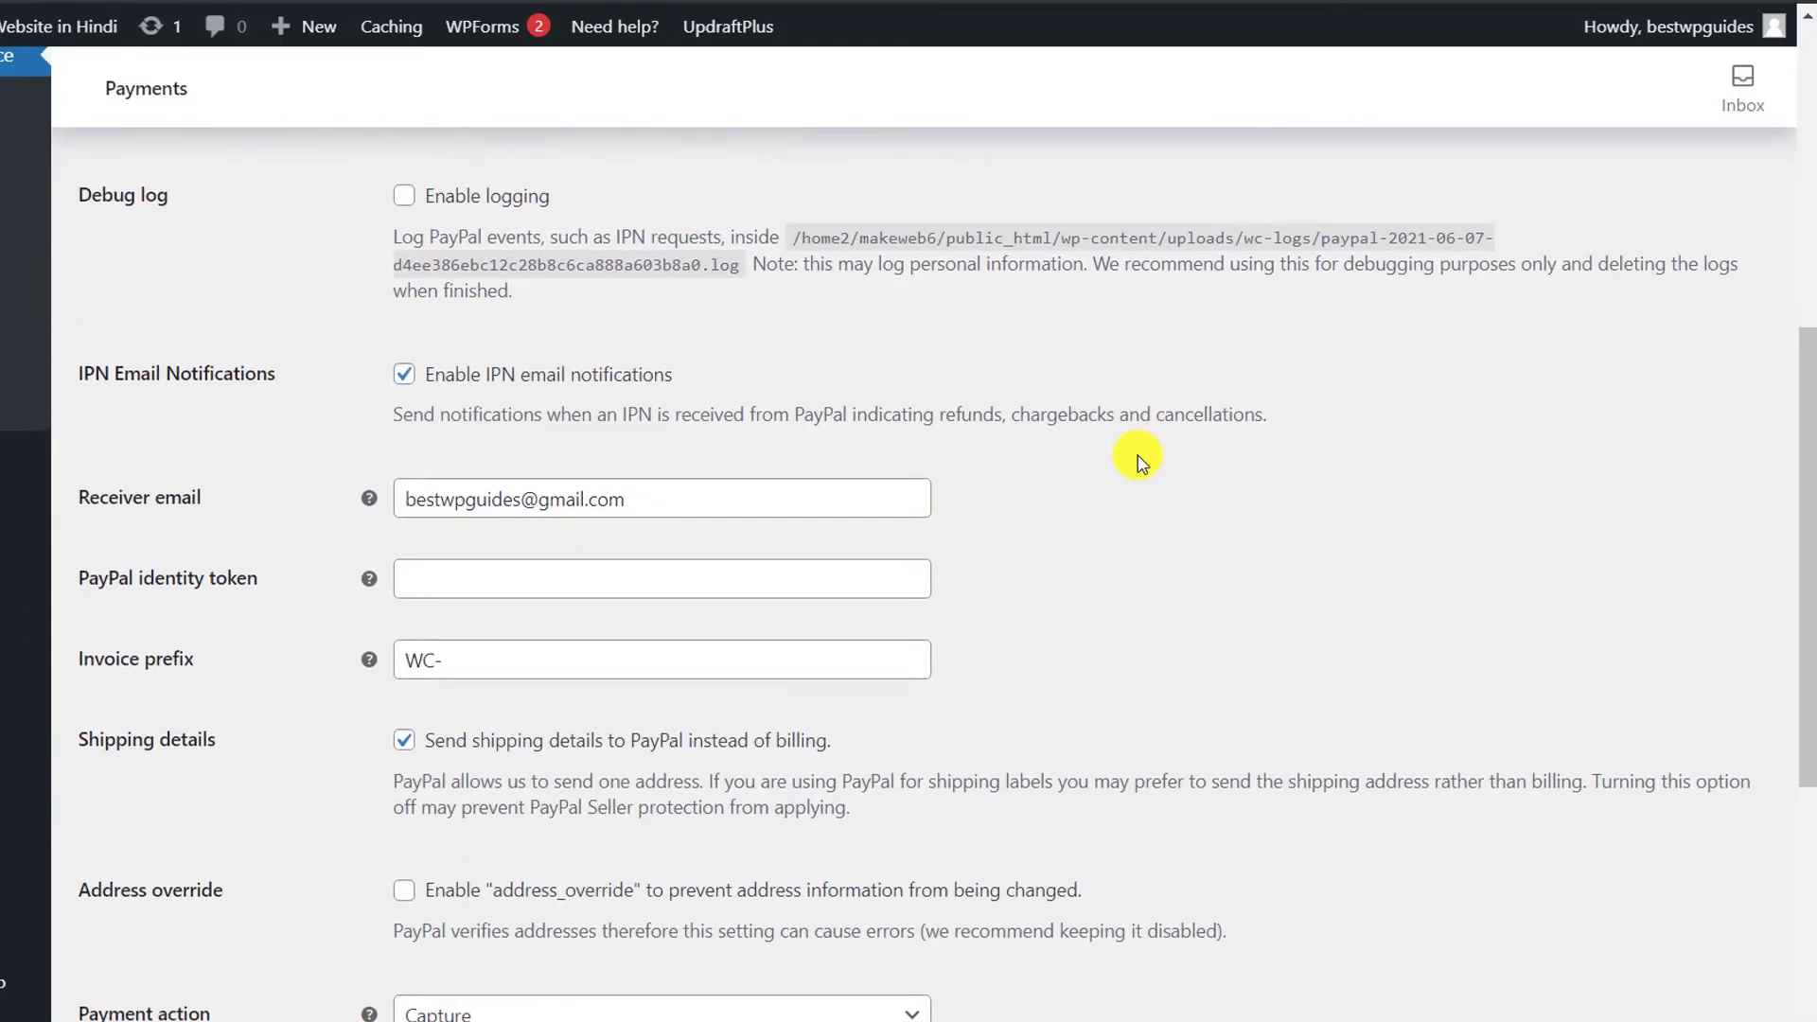
pyautogui.scroll(-3, 1138, 461)
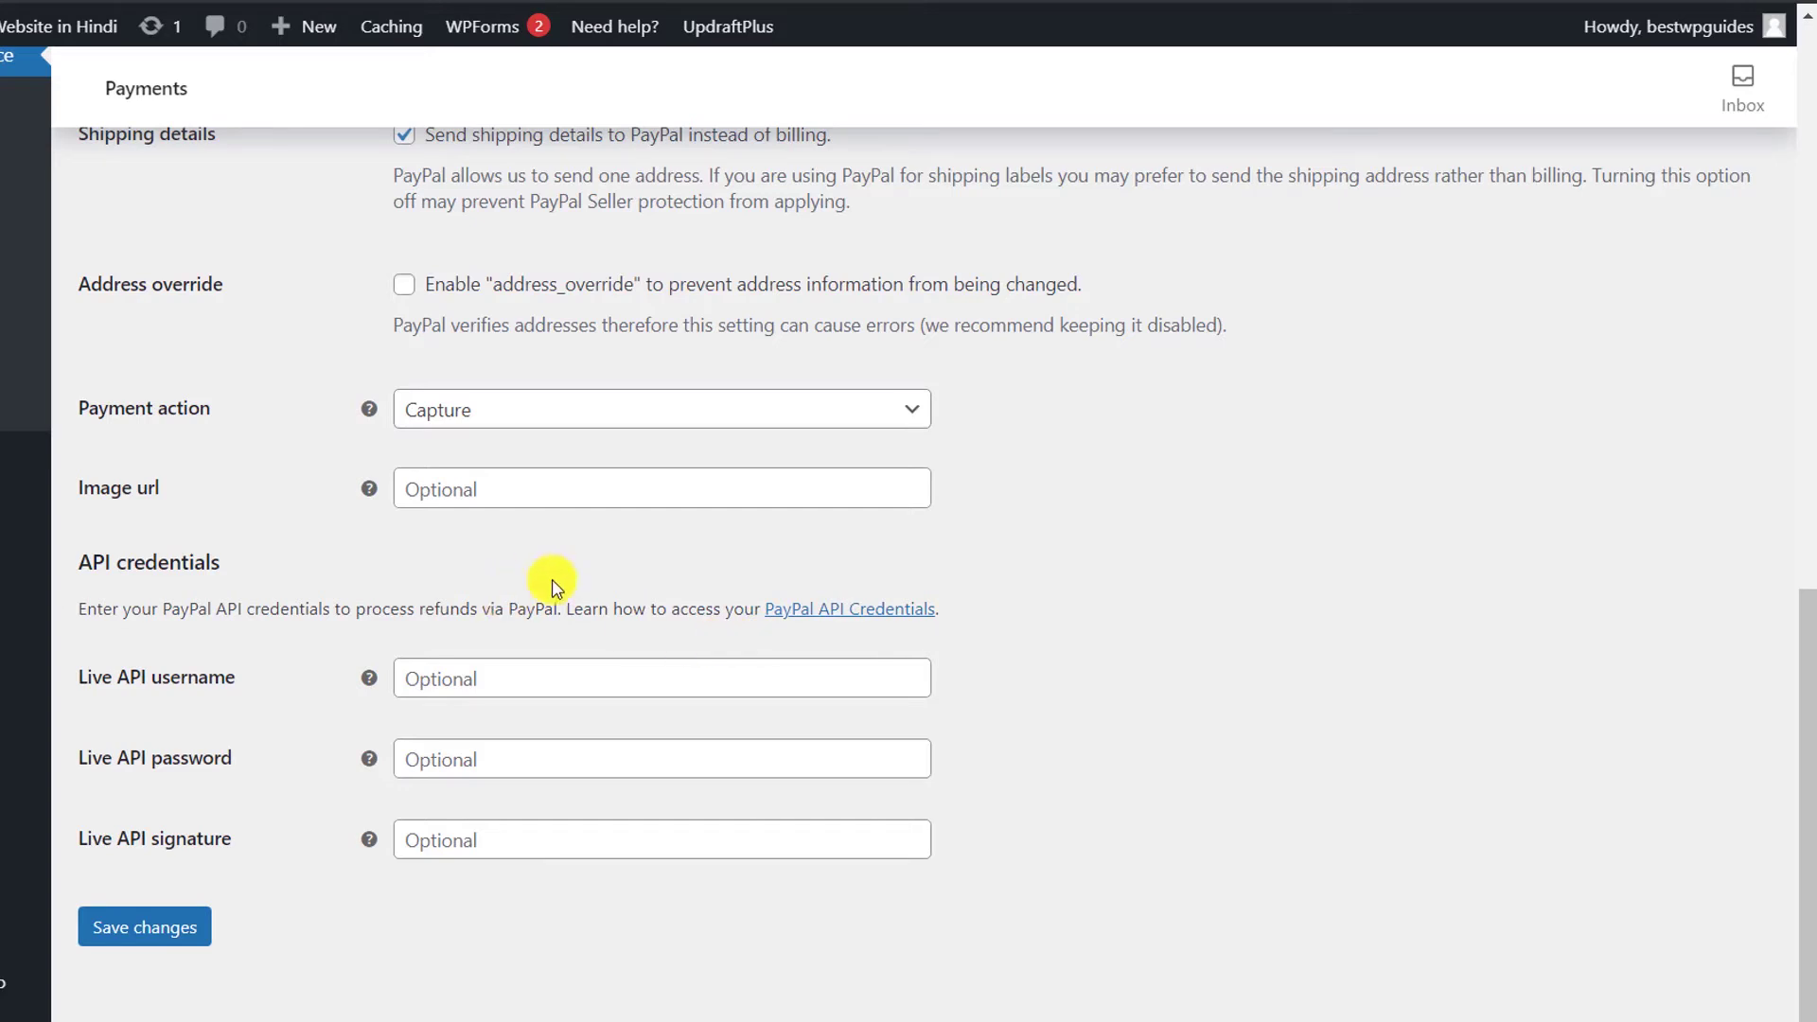
# Step: Open PayPal's API Credentials guide in a new tab and read it
pyautogui.rightClick(831, 617)
pyautogui.click(848, 622)
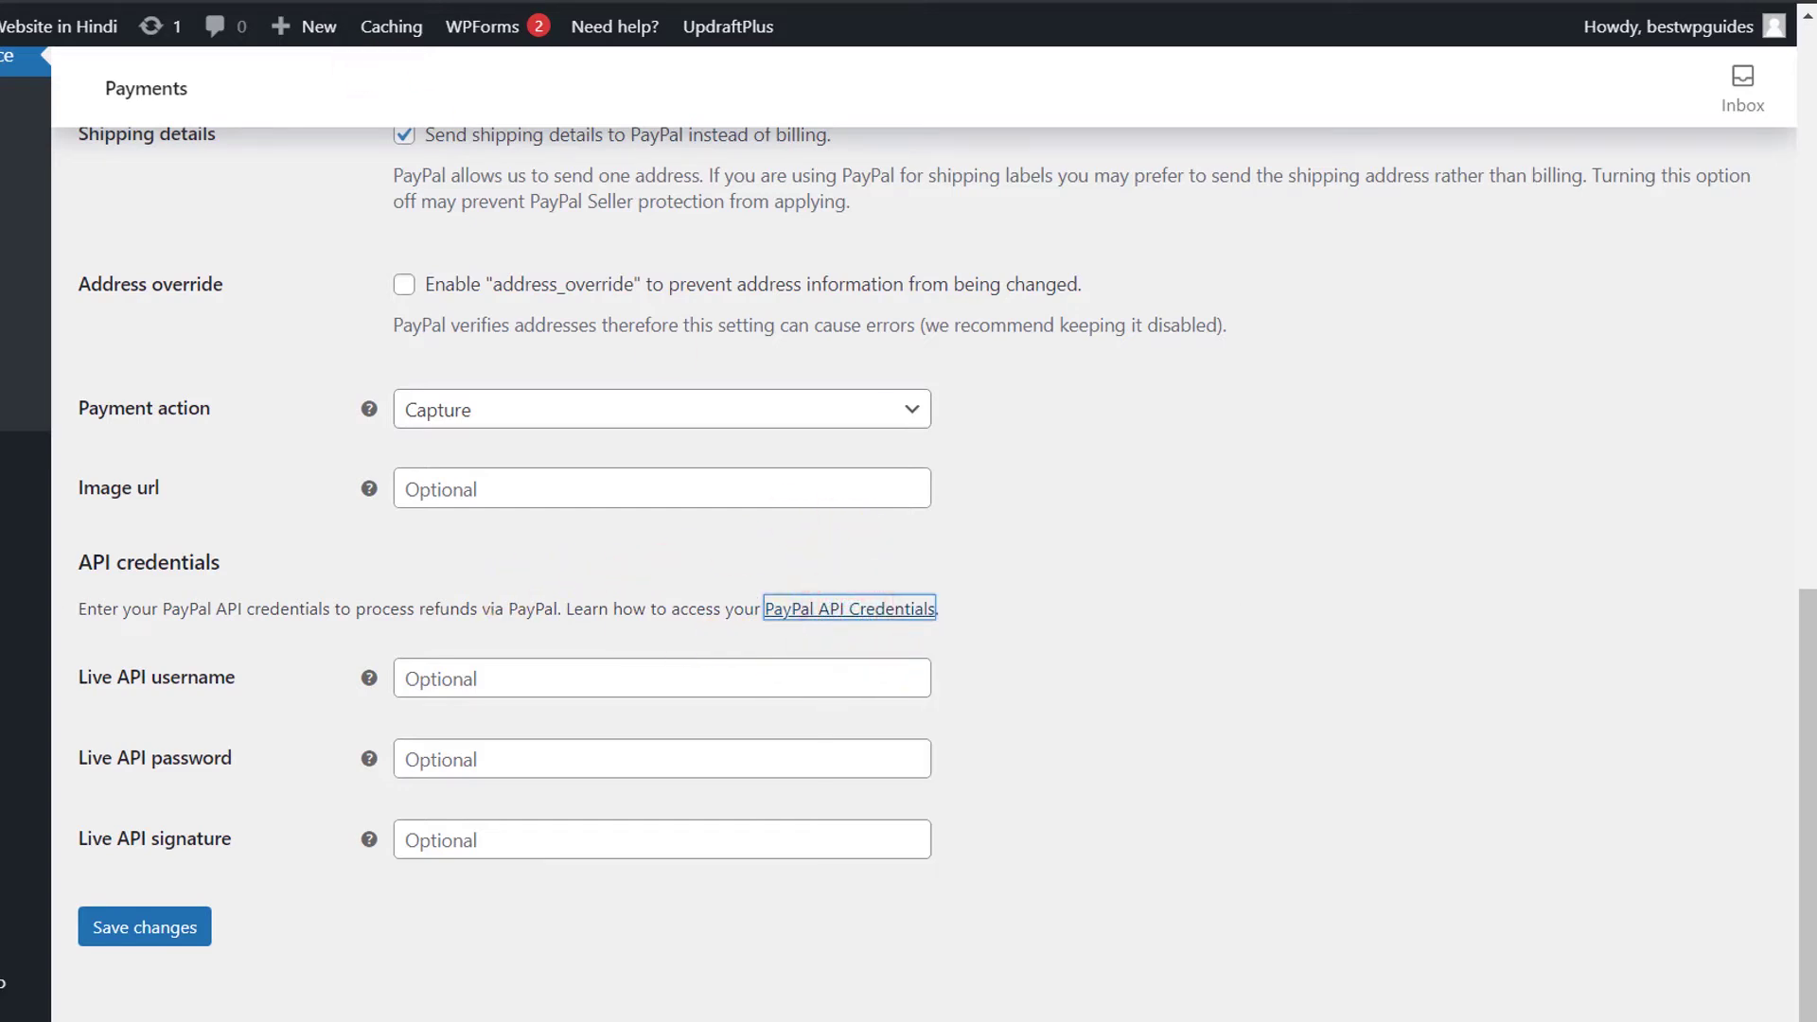
pyautogui.click(378, 1)
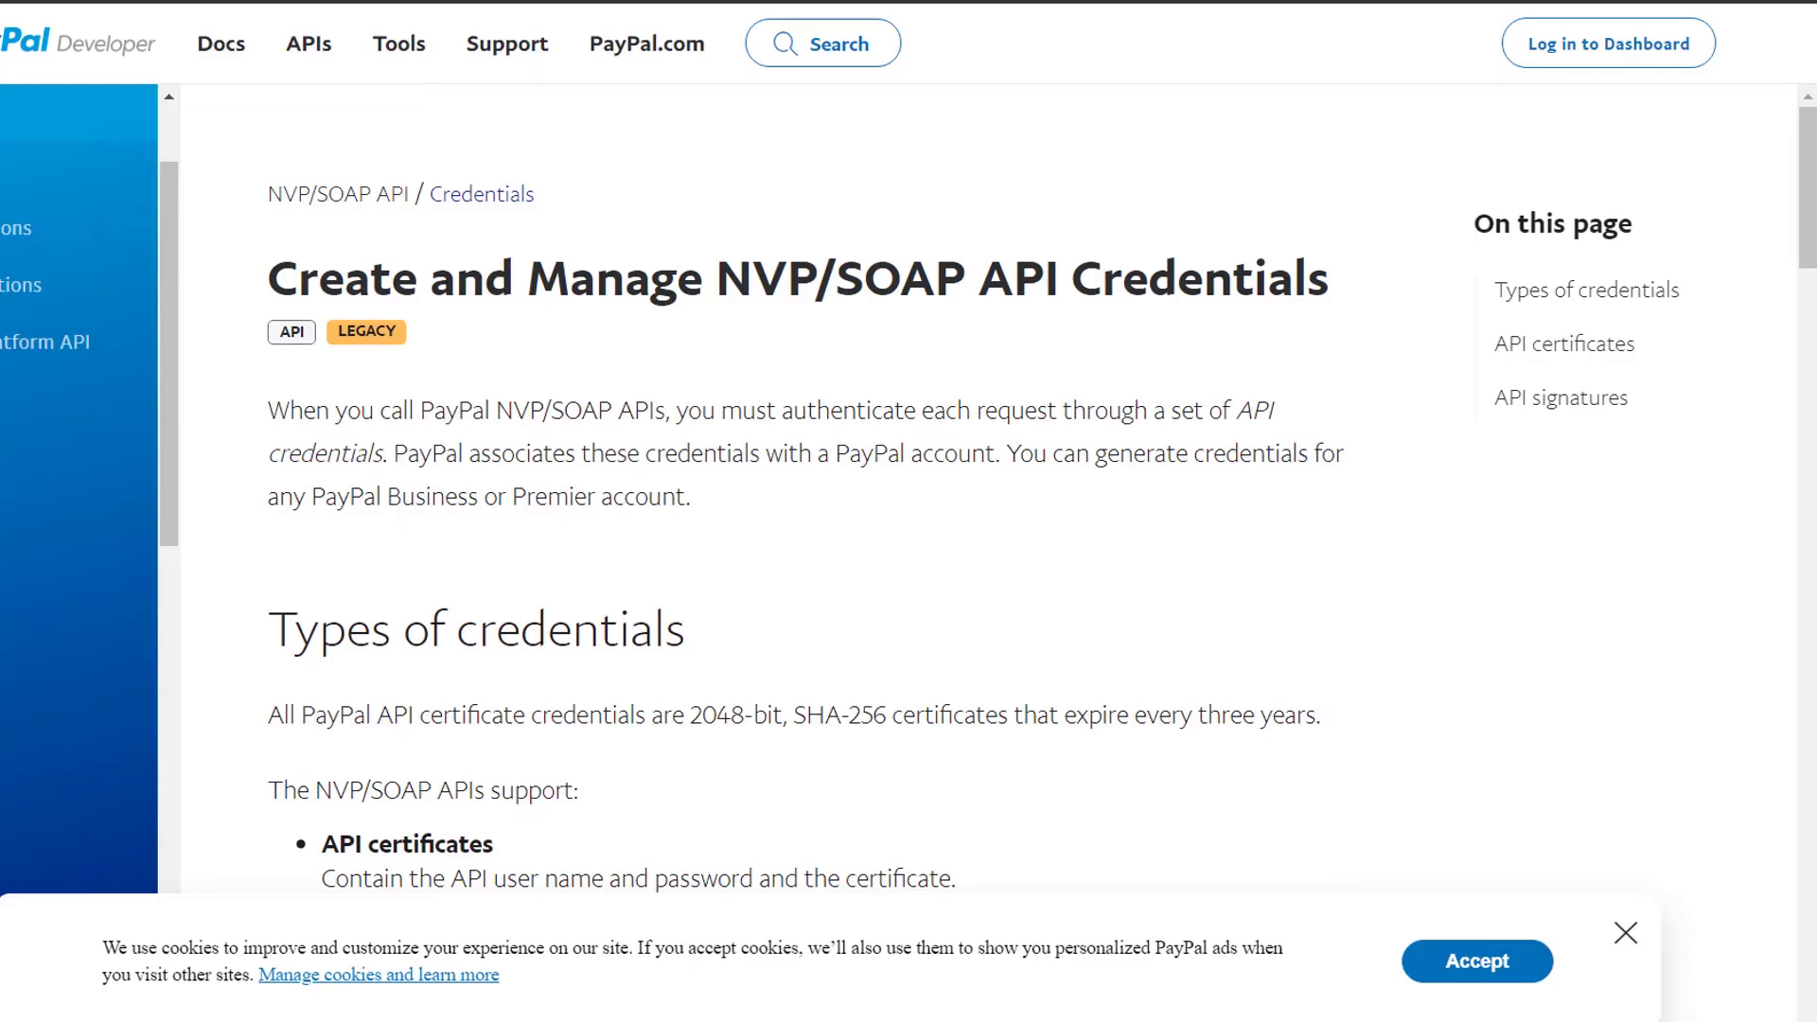
pyautogui.click(397, 1)
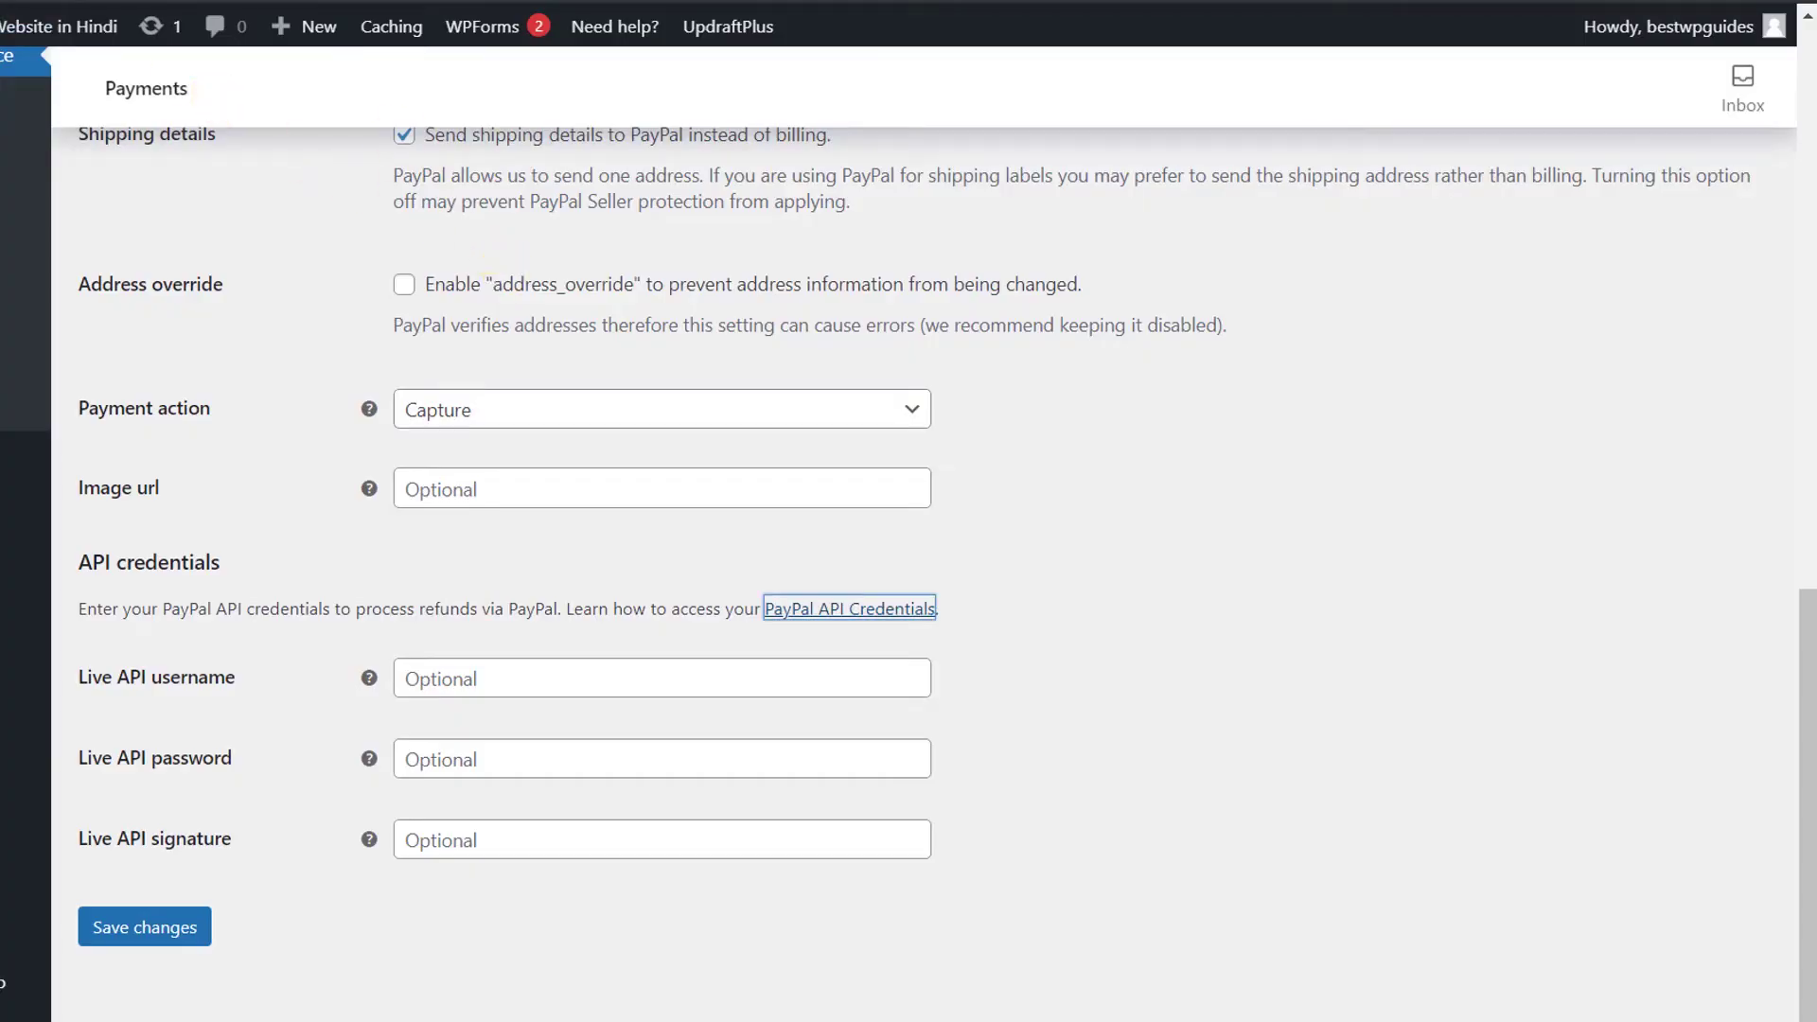
pyautogui.click(634, 1)
pyautogui.scroll(14, 435, 726)
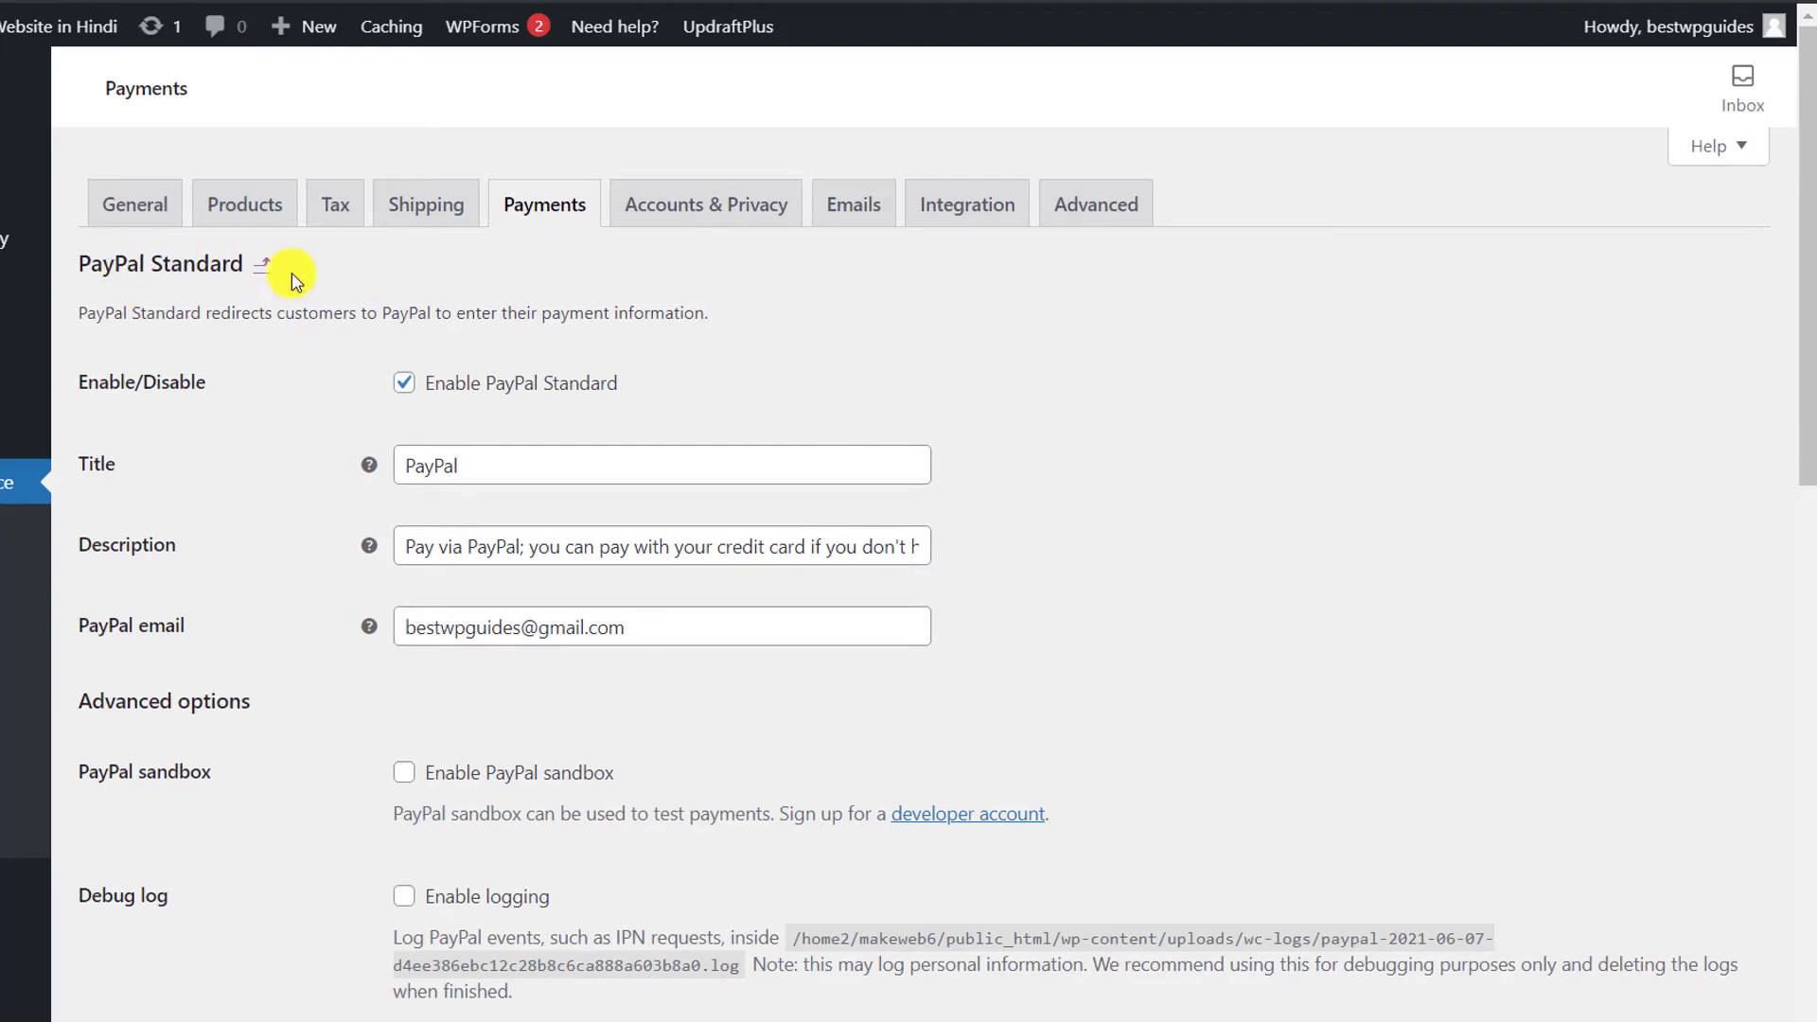
# Step: Return to the payment methods list and open the Stripe Credit Cards settings
pyautogui.click(570, 223)
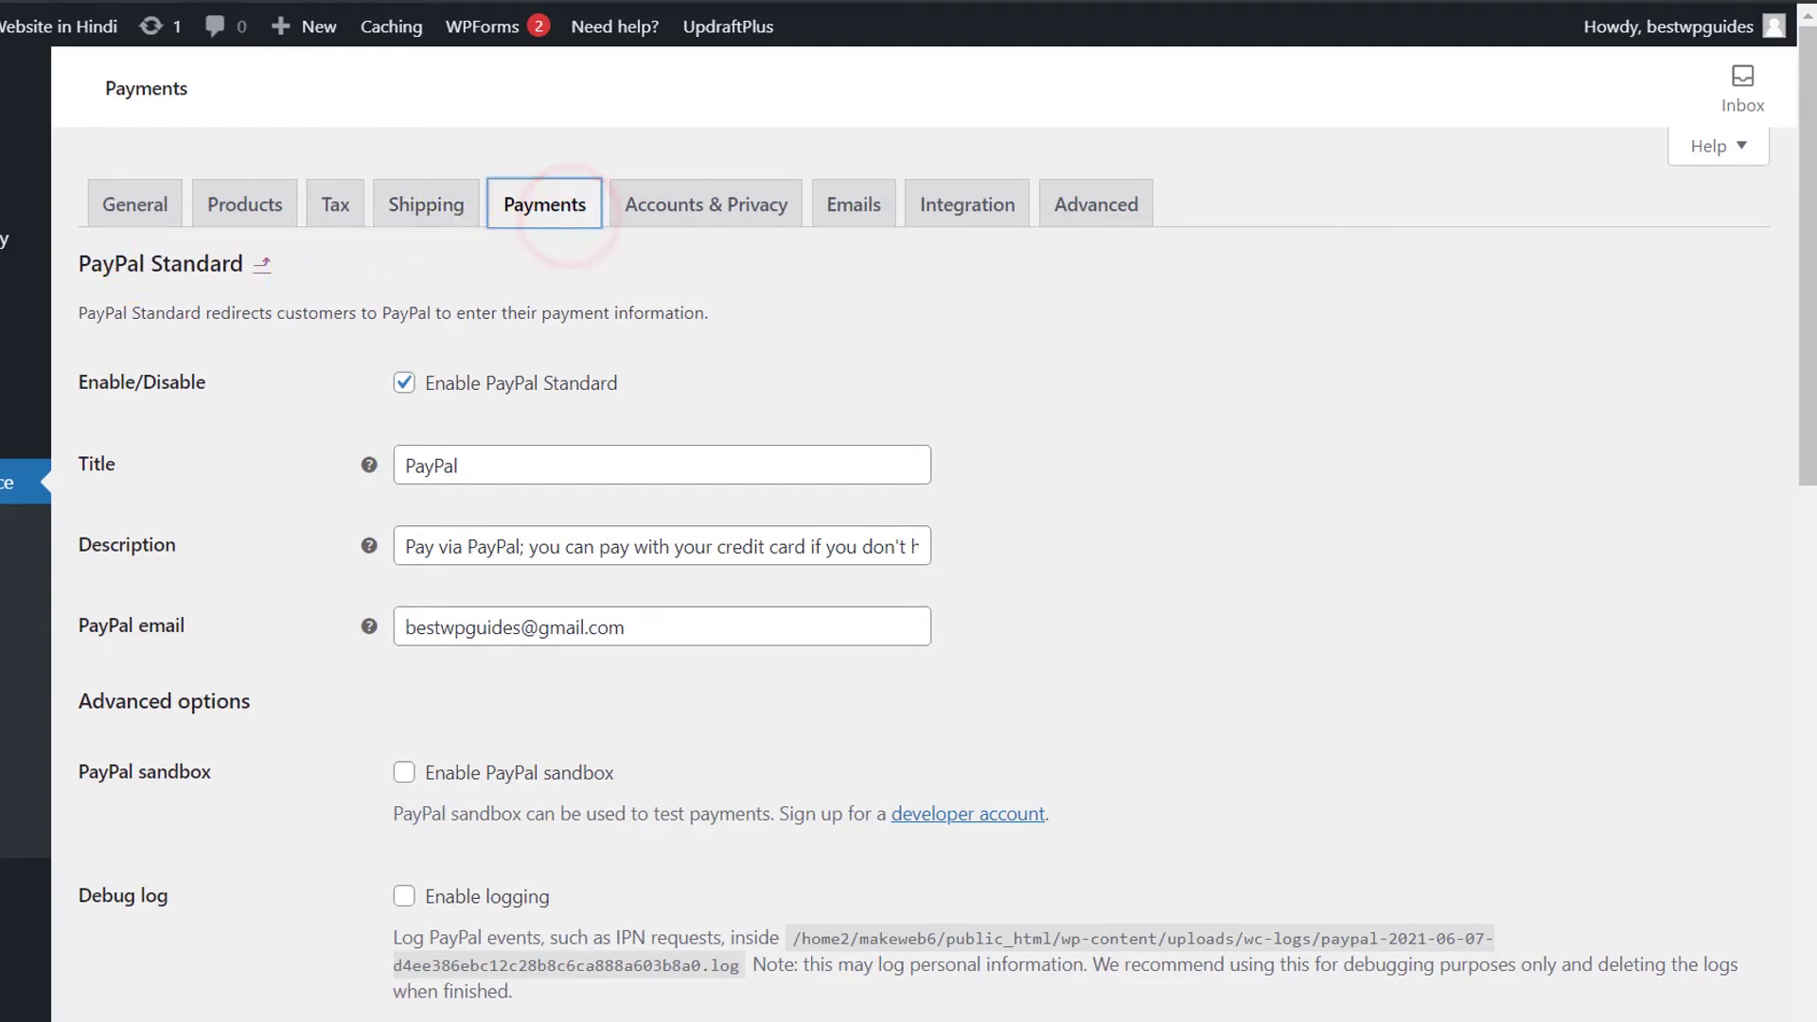
pyautogui.scroll(-4, 1338, 709)
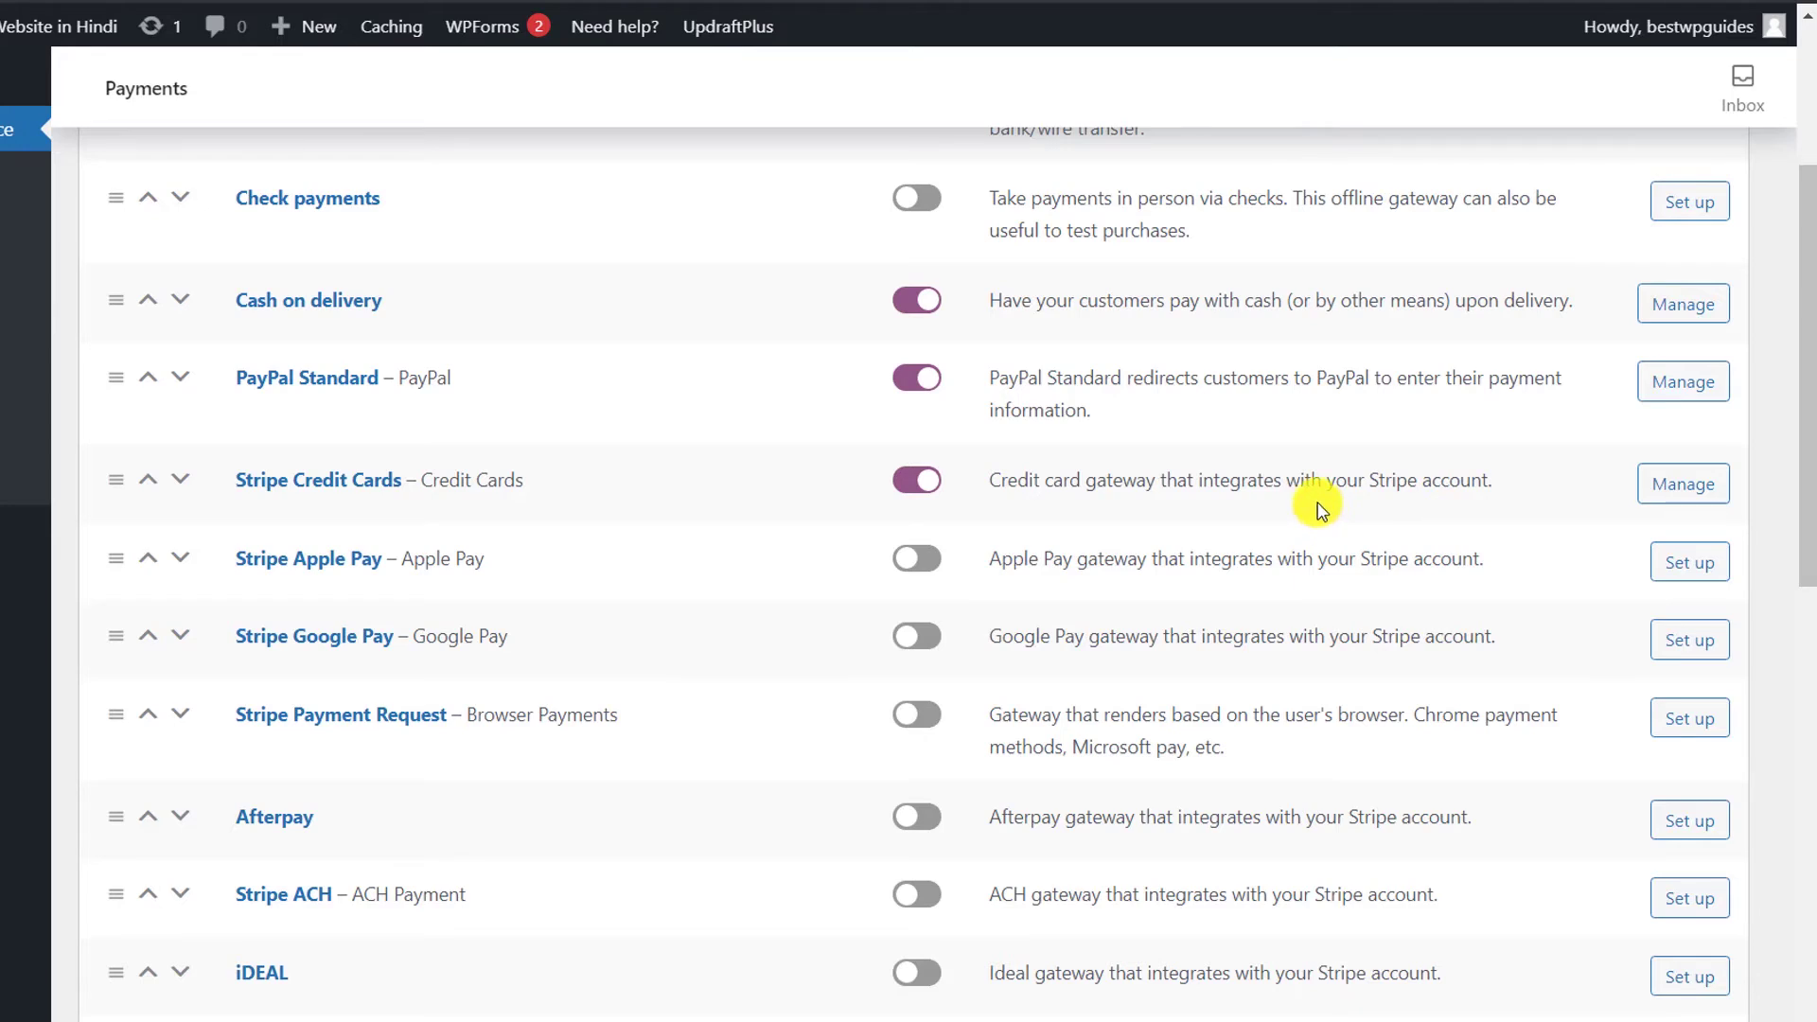
pyautogui.click(1681, 483)
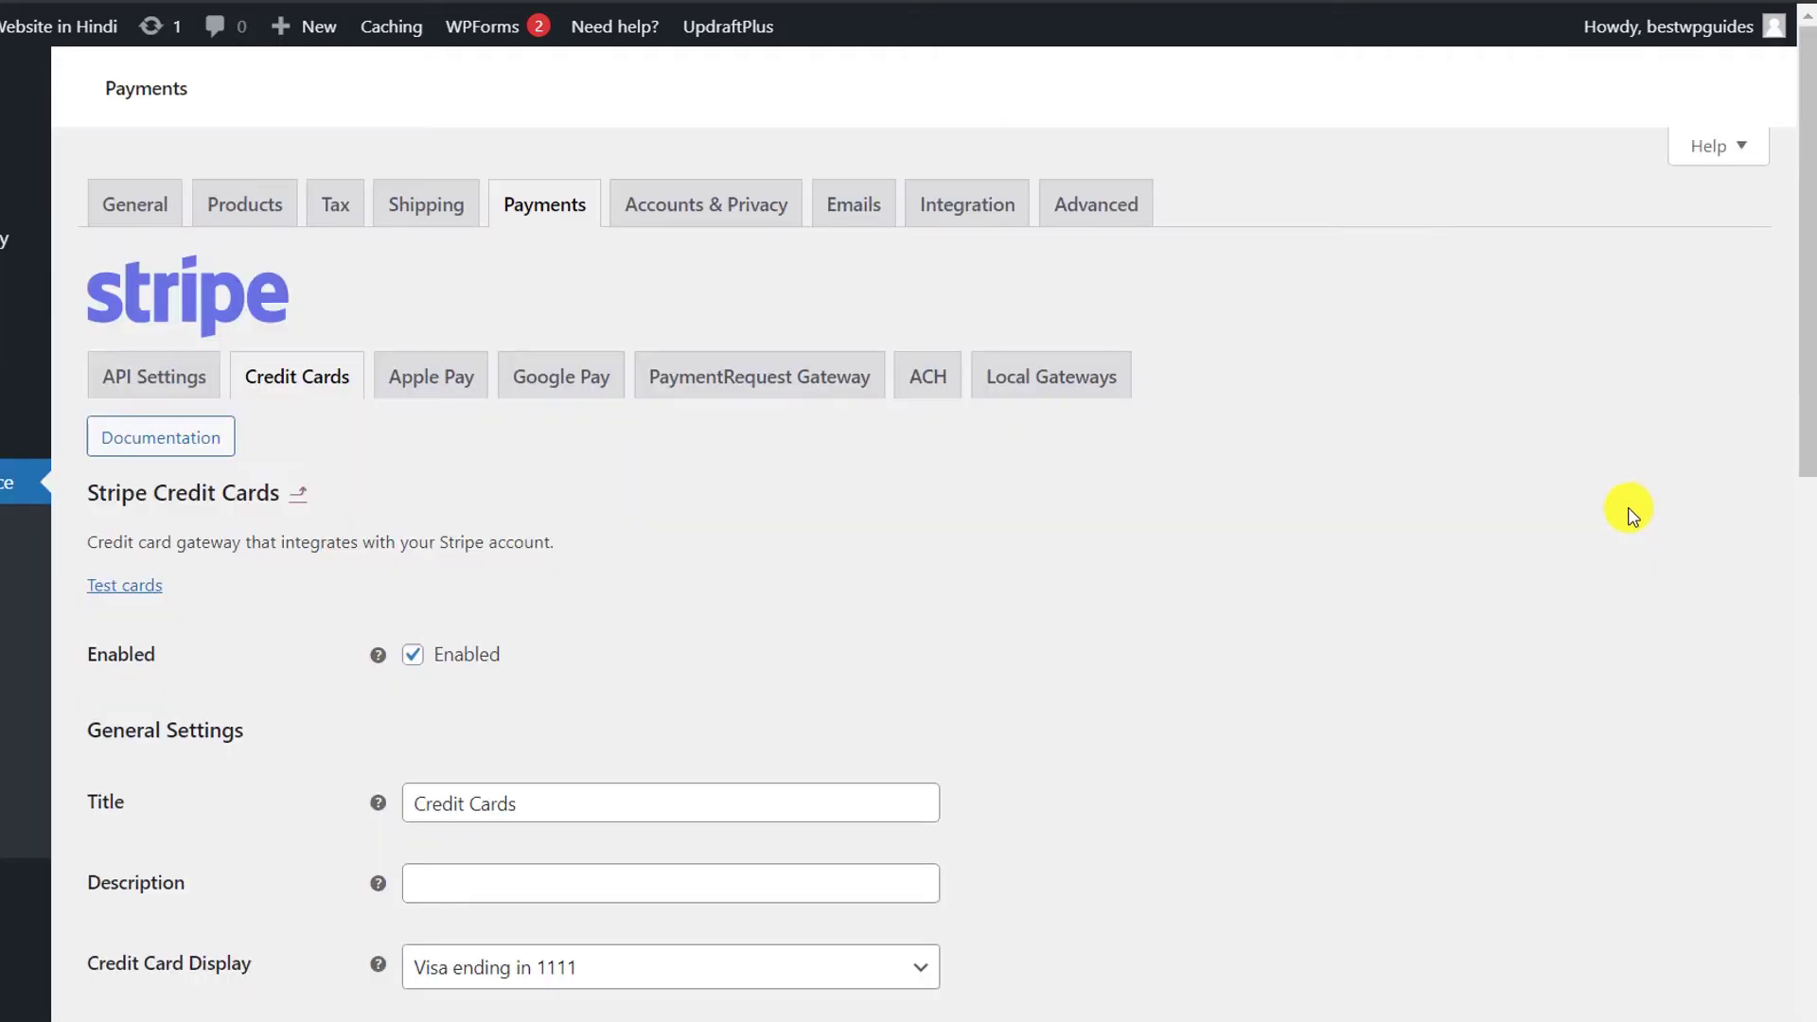
pyautogui.scroll(-3, 697, 406)
pyautogui.scroll(1, 939, 253)
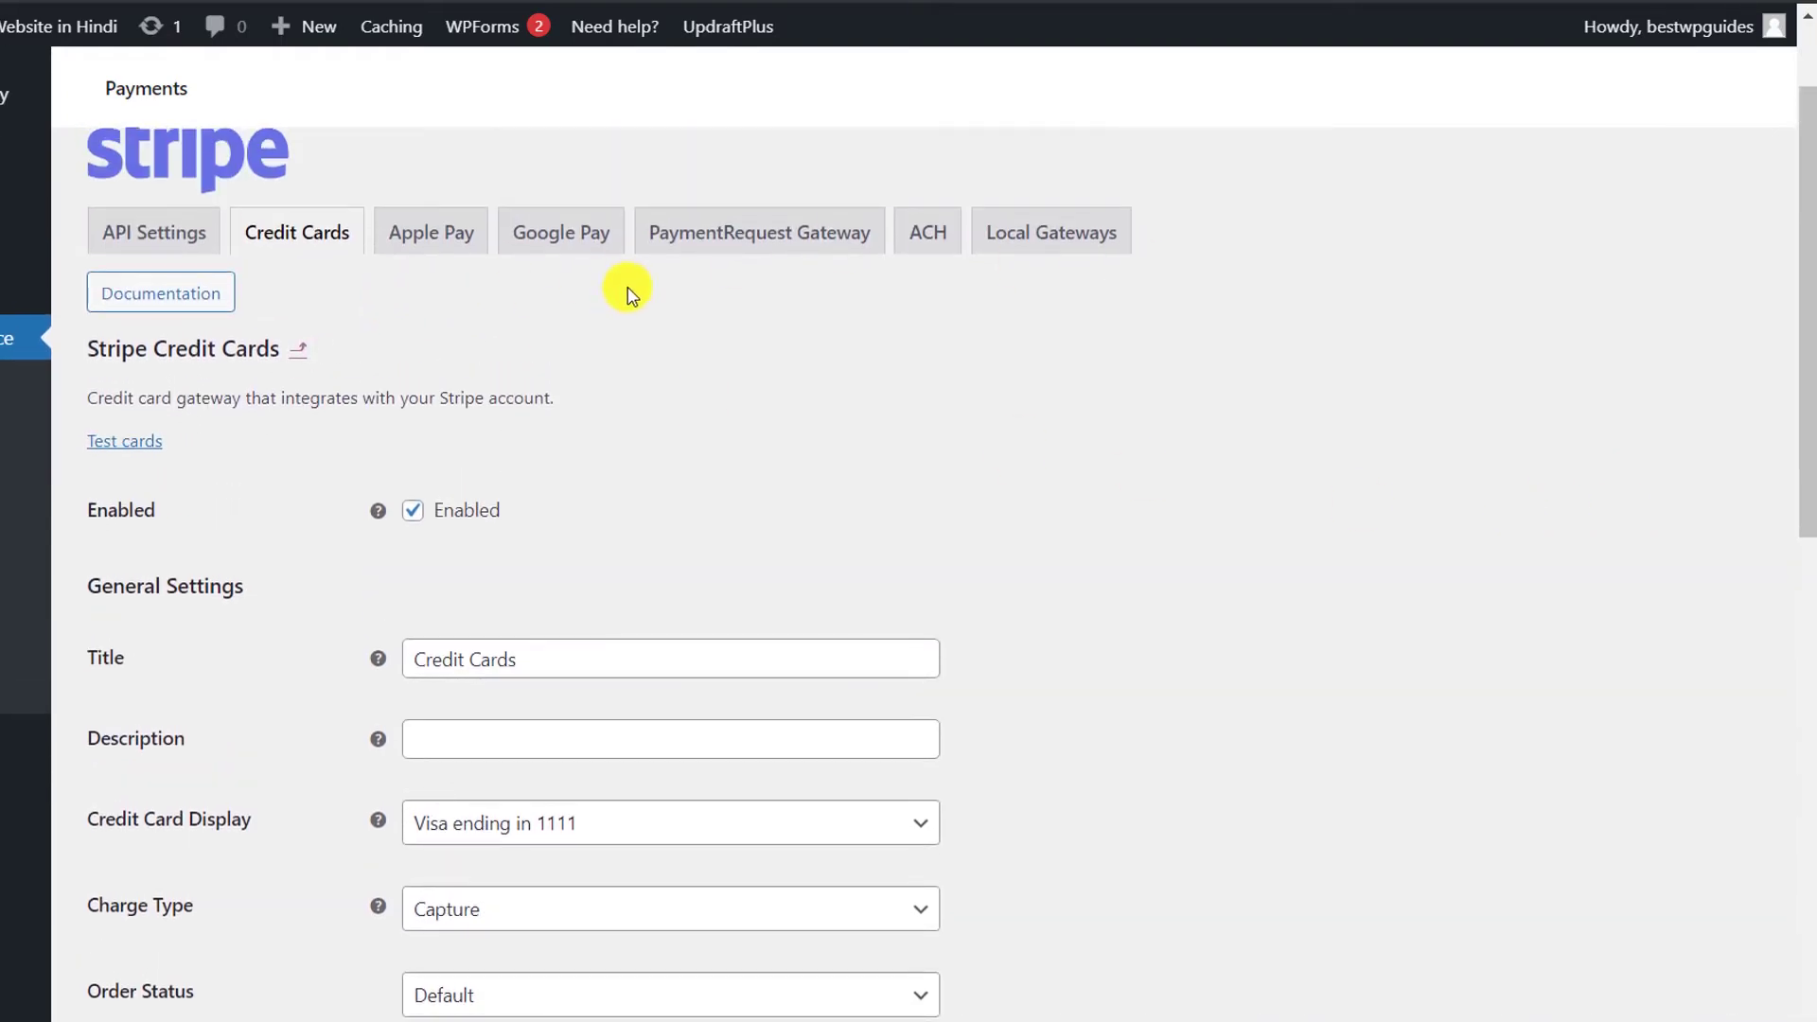
pyautogui.scroll(-5, 758, 470)
pyautogui.scroll(7, 758, 470)
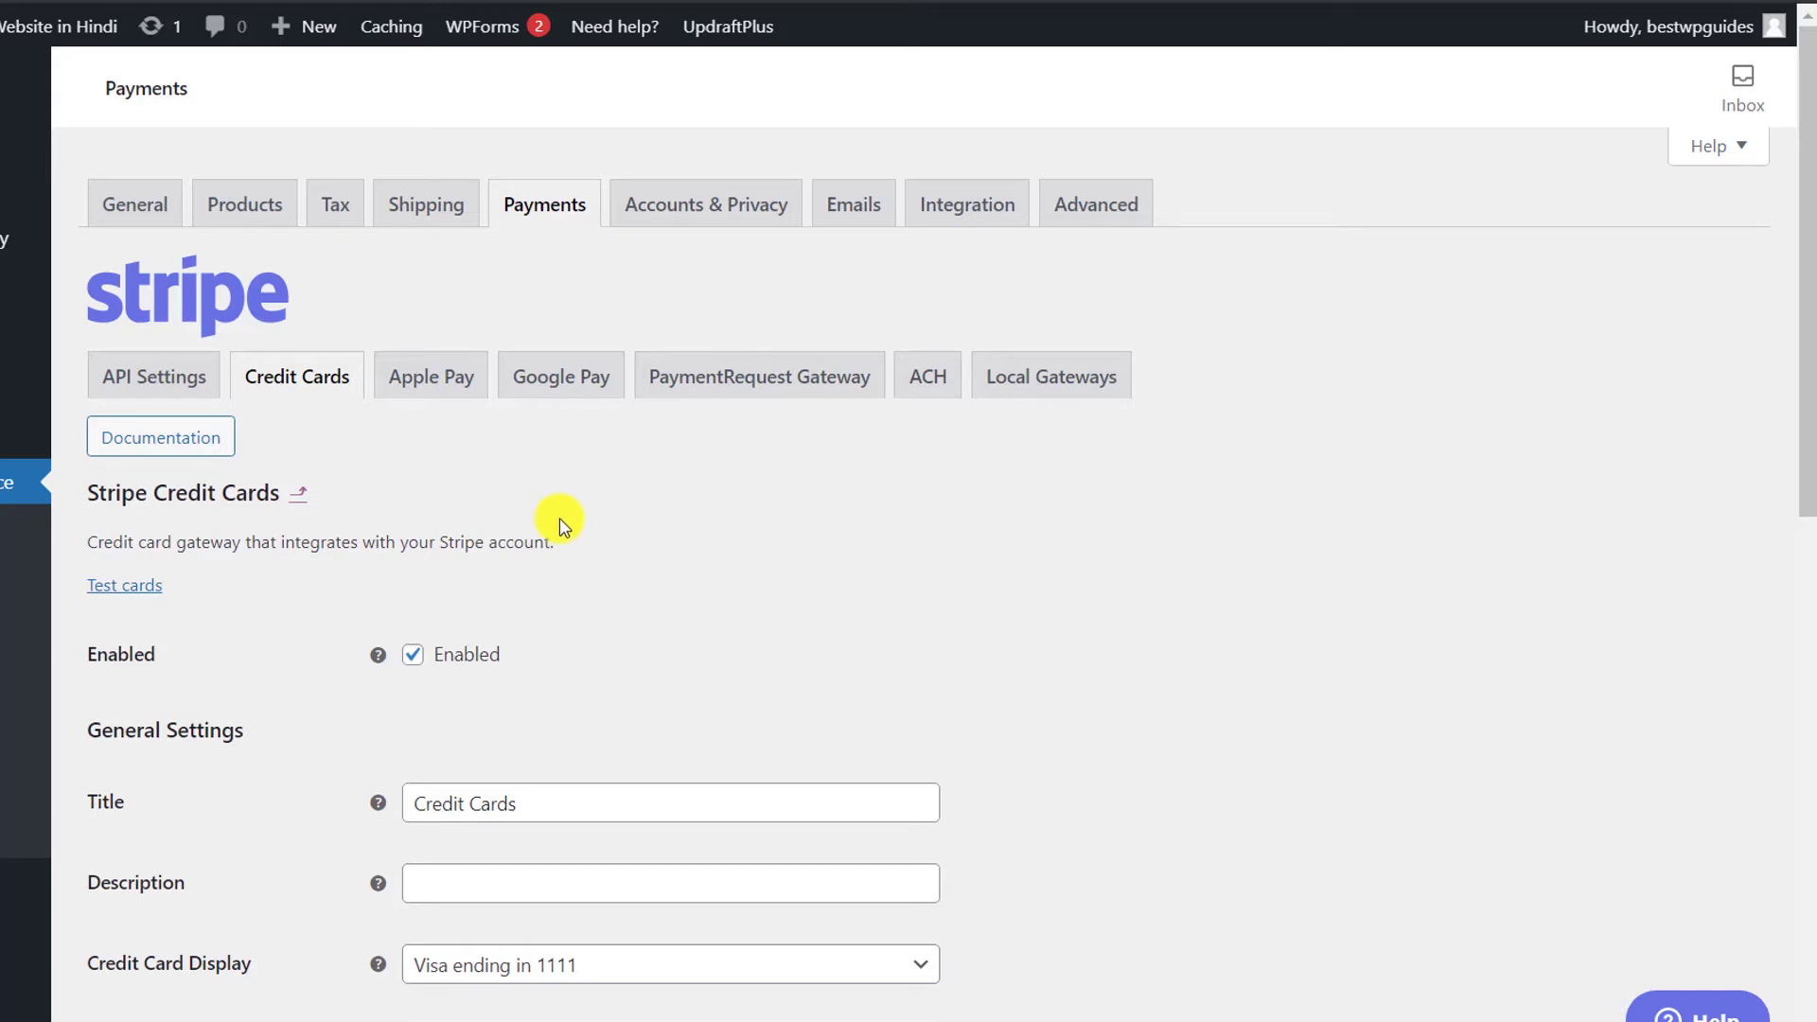
# Step: View Stripe's API Settings, still in Test mode with no keys entered
pyautogui.click(154, 375)
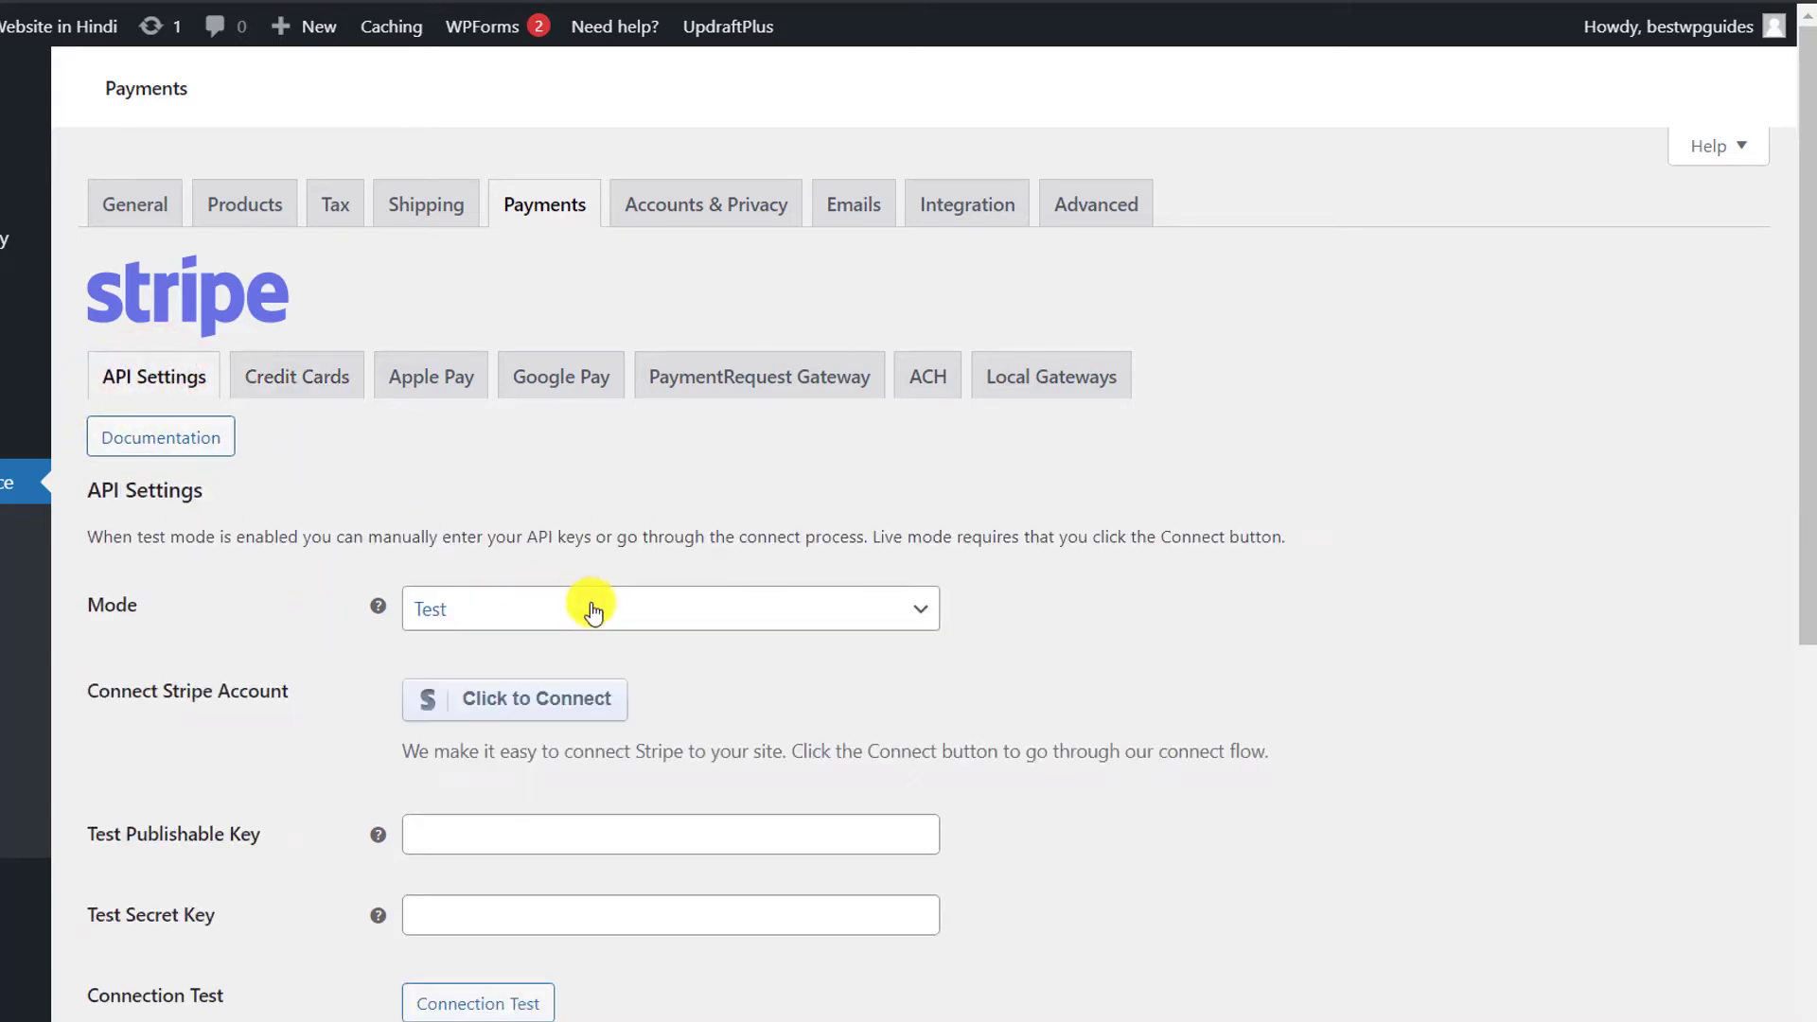
pyautogui.scroll(-3, 596, 600)
pyautogui.scroll(3, 596, 600)
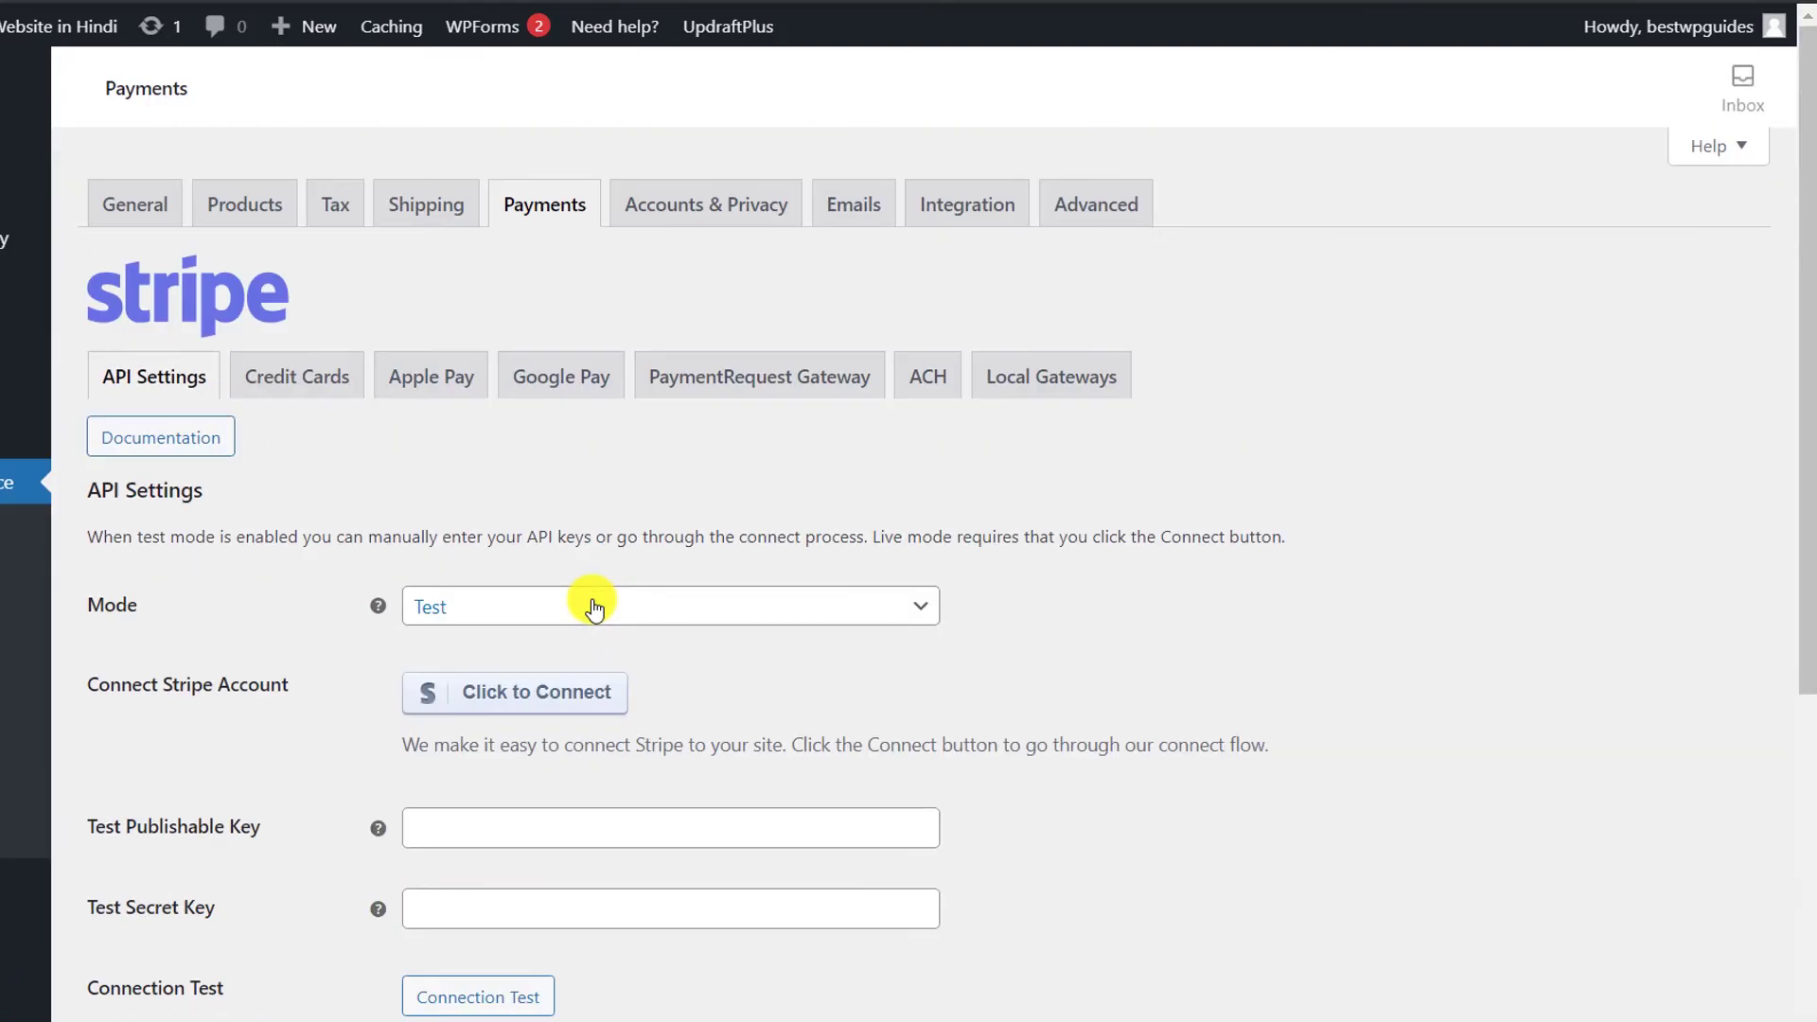
pyautogui.click(698, 214)
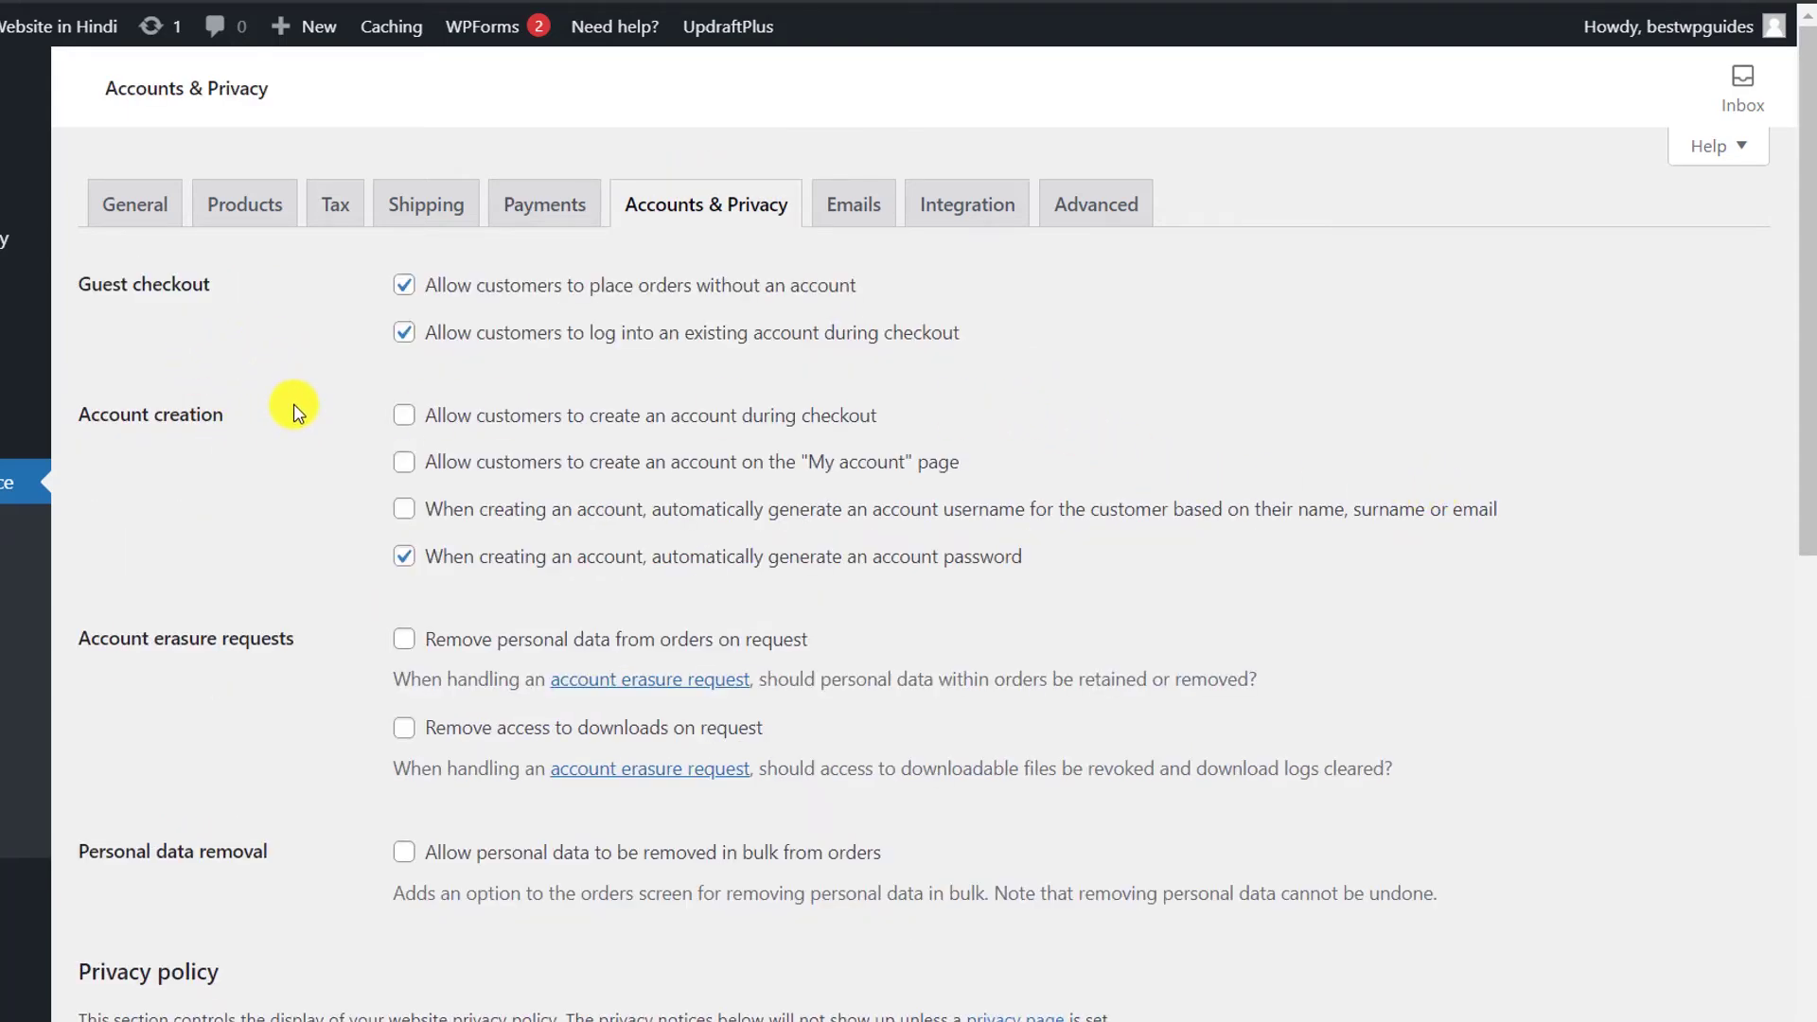
# Step: Review the Accounts & Privacy options for guest checkout and automatic passwords, then go to Emails
pyautogui.scroll(-5, 295, 406)
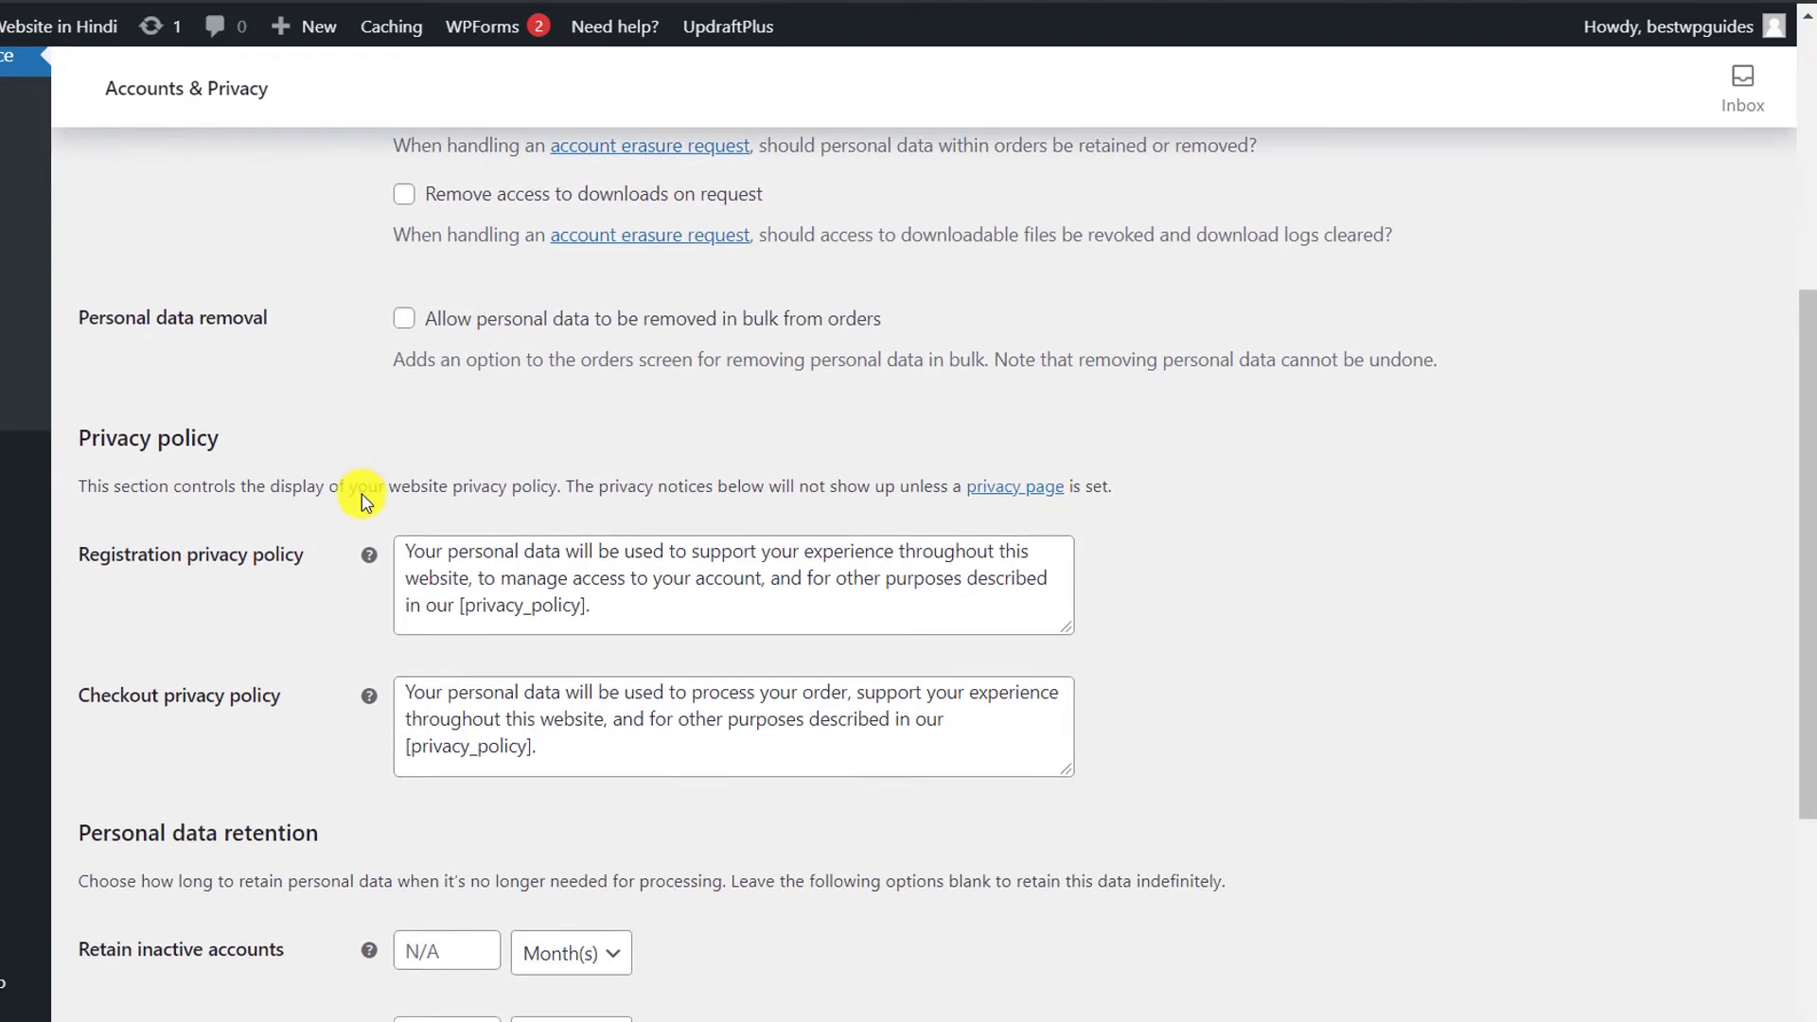
pyautogui.scroll(-4, 364, 499)
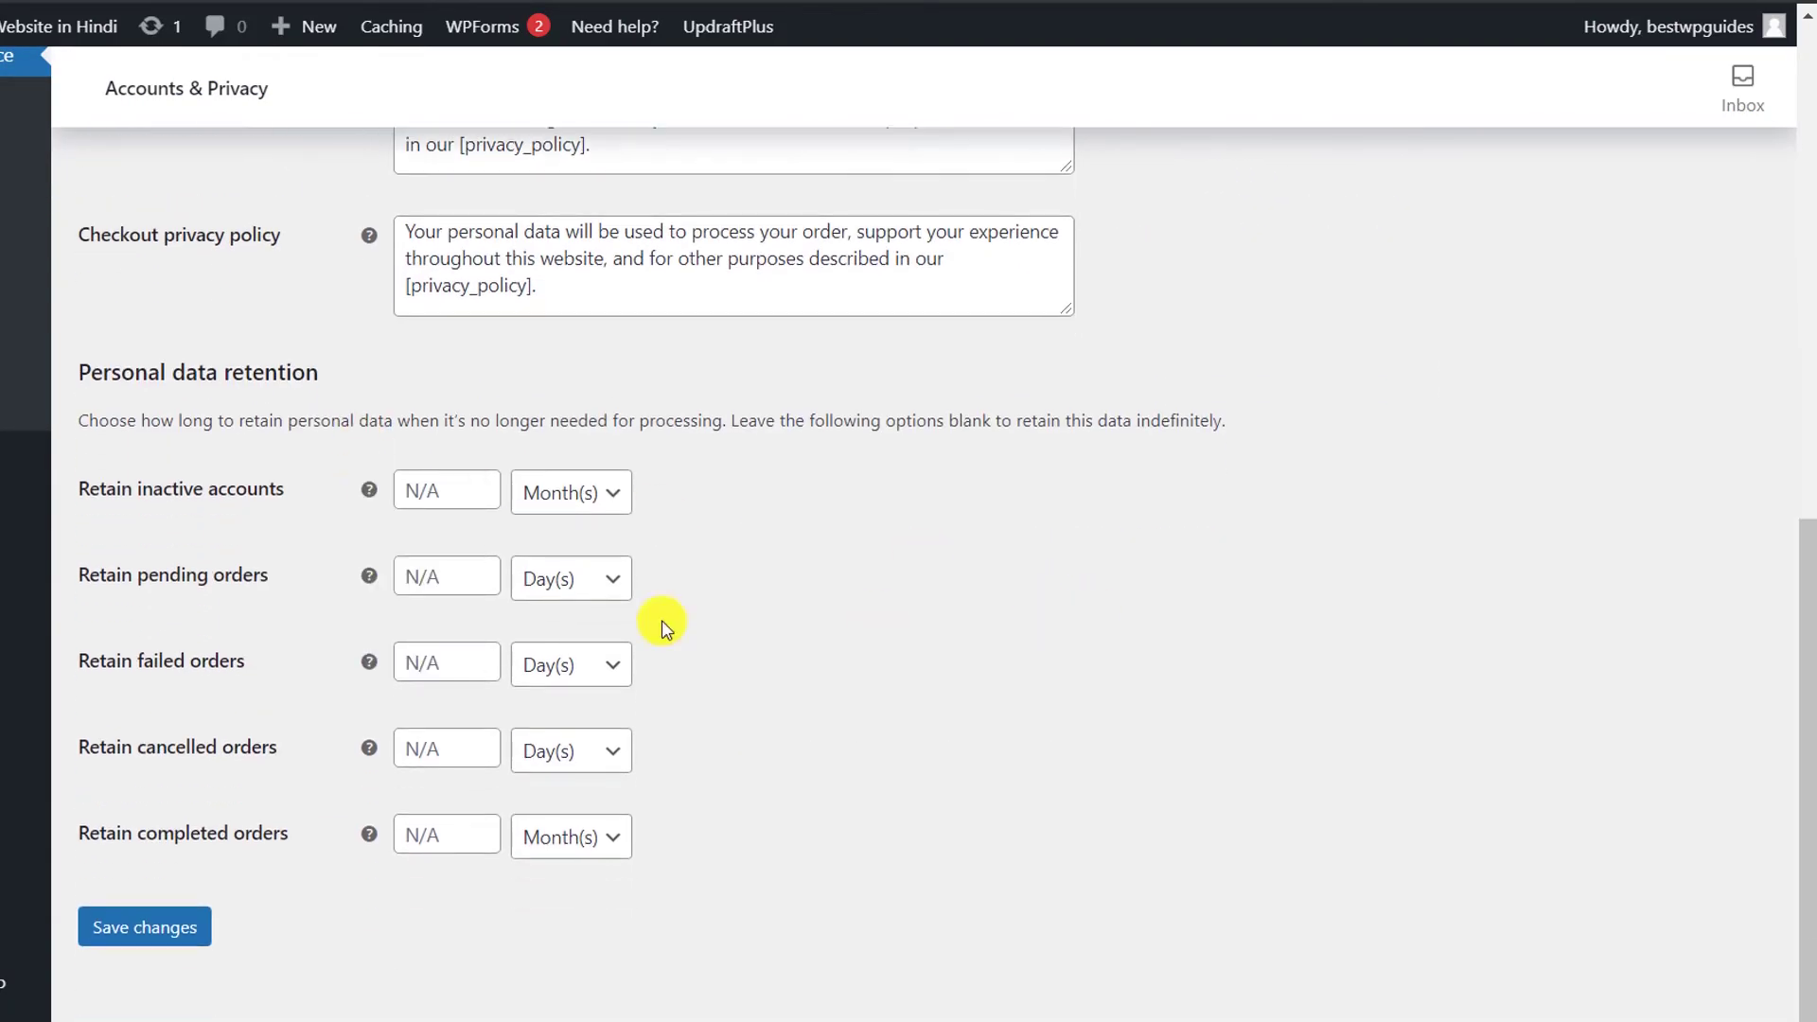
pyautogui.scroll(10, 1159, 630)
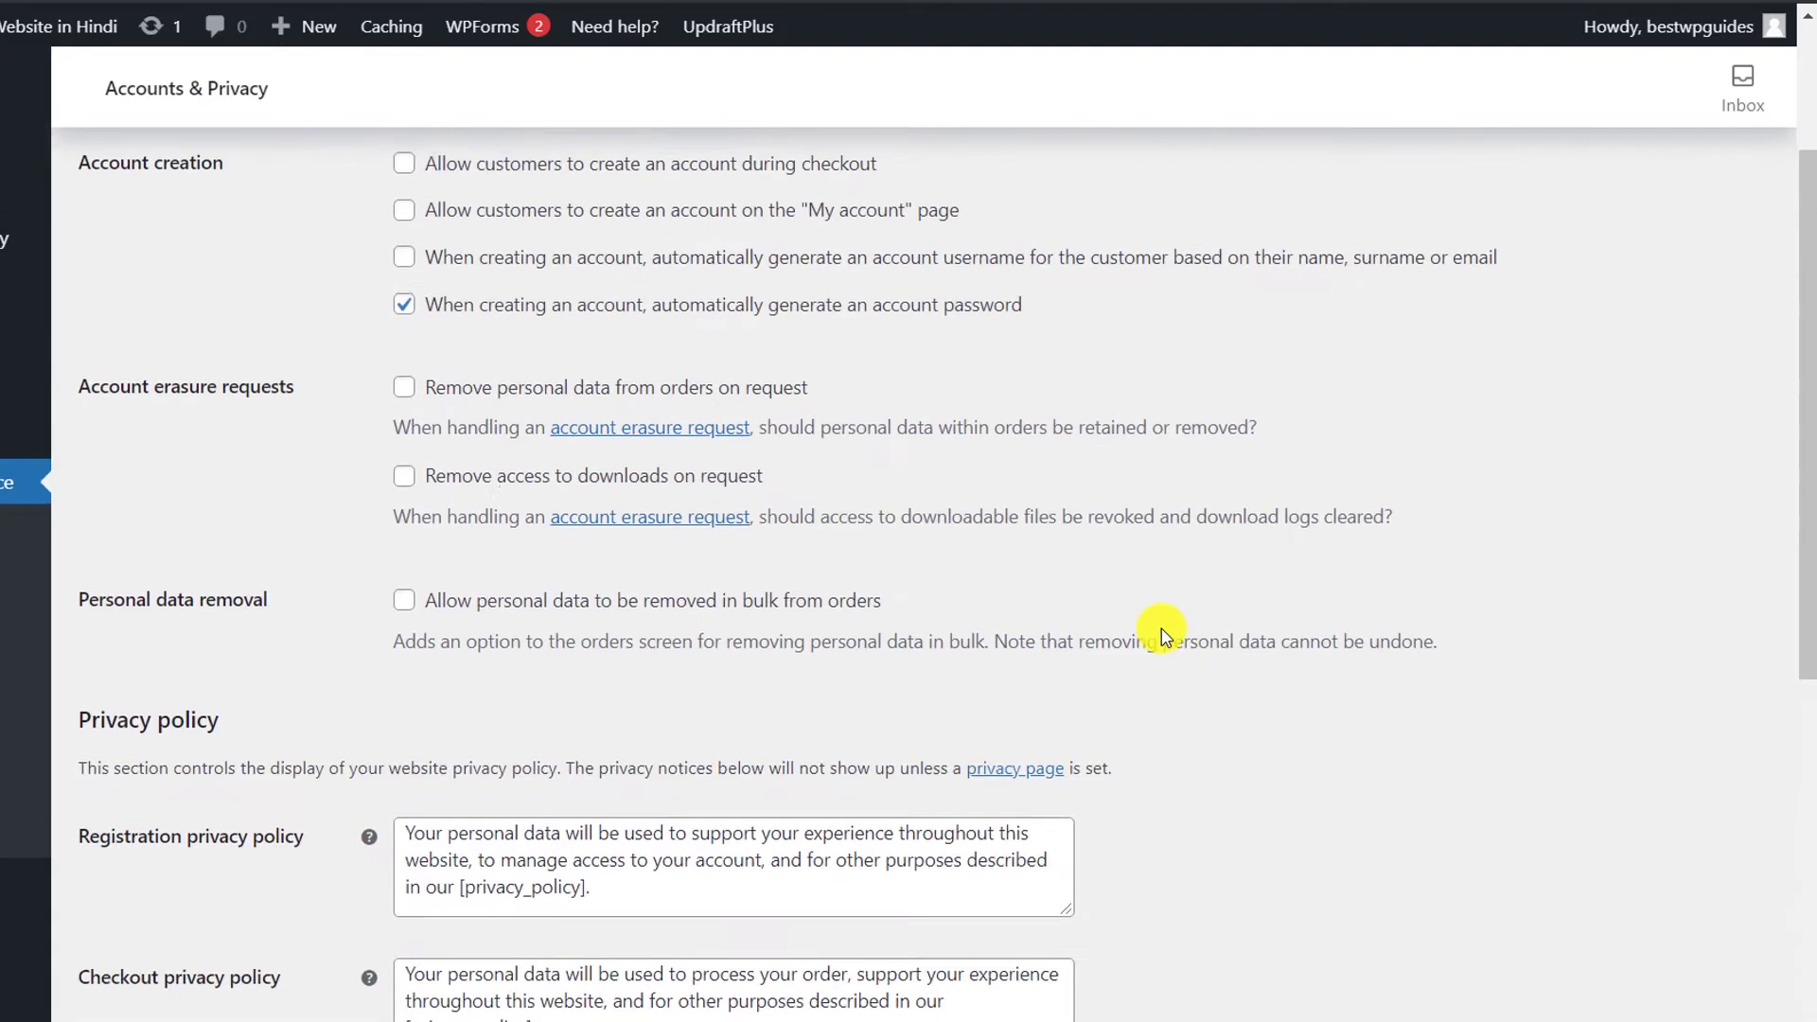
pyautogui.click(845, 204)
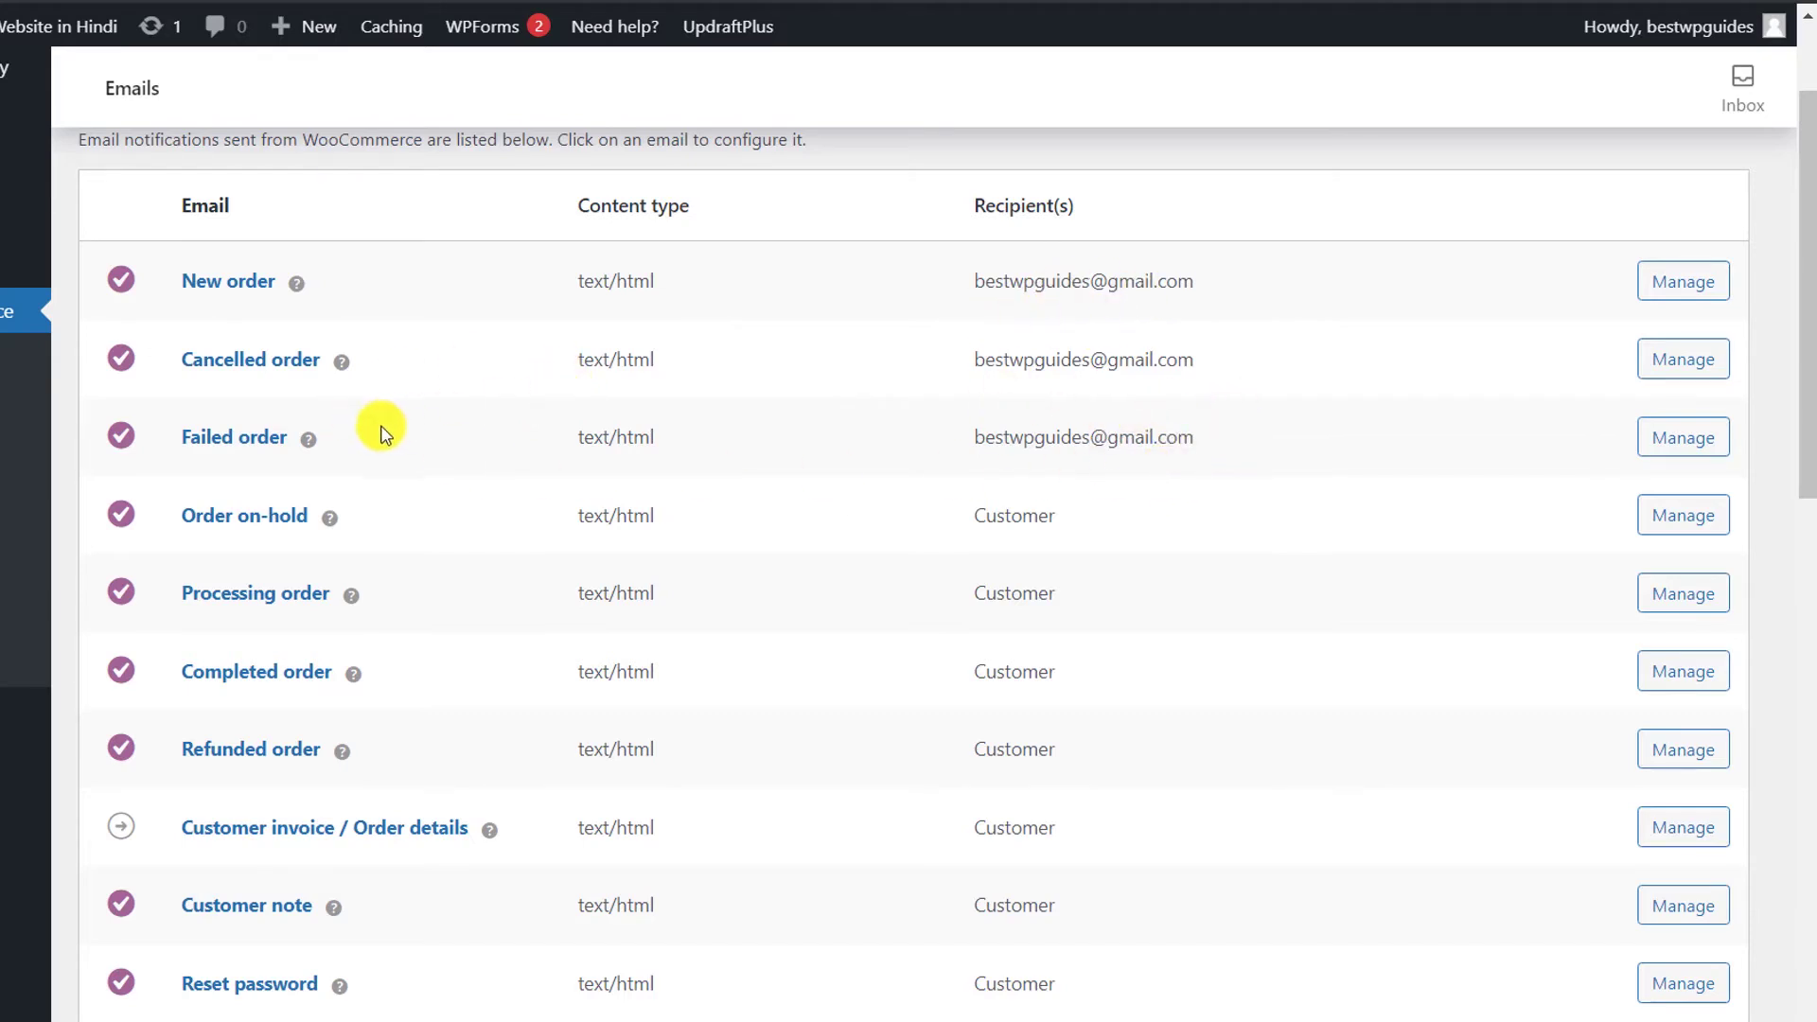
# Step: Try editing the From sender address, then undo to restore the original sender details
pyautogui.scroll(-2, 928, 555)
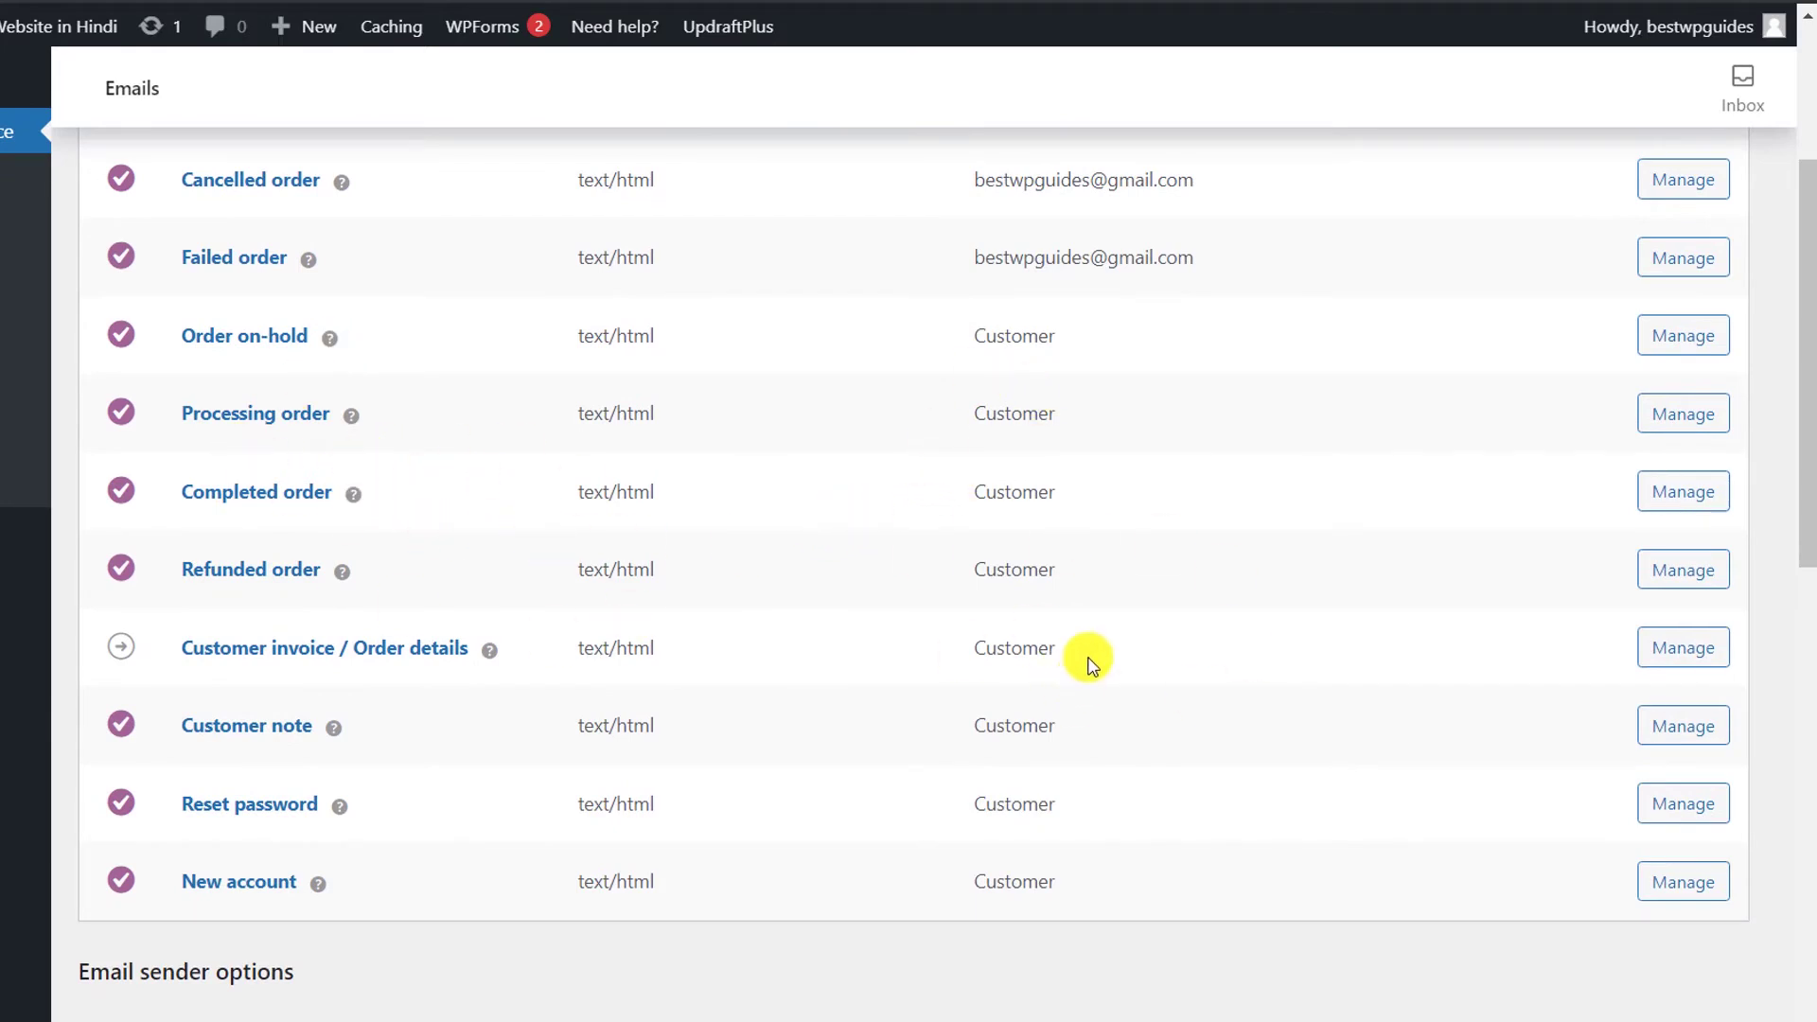
pyautogui.scroll(-6, 1088, 663)
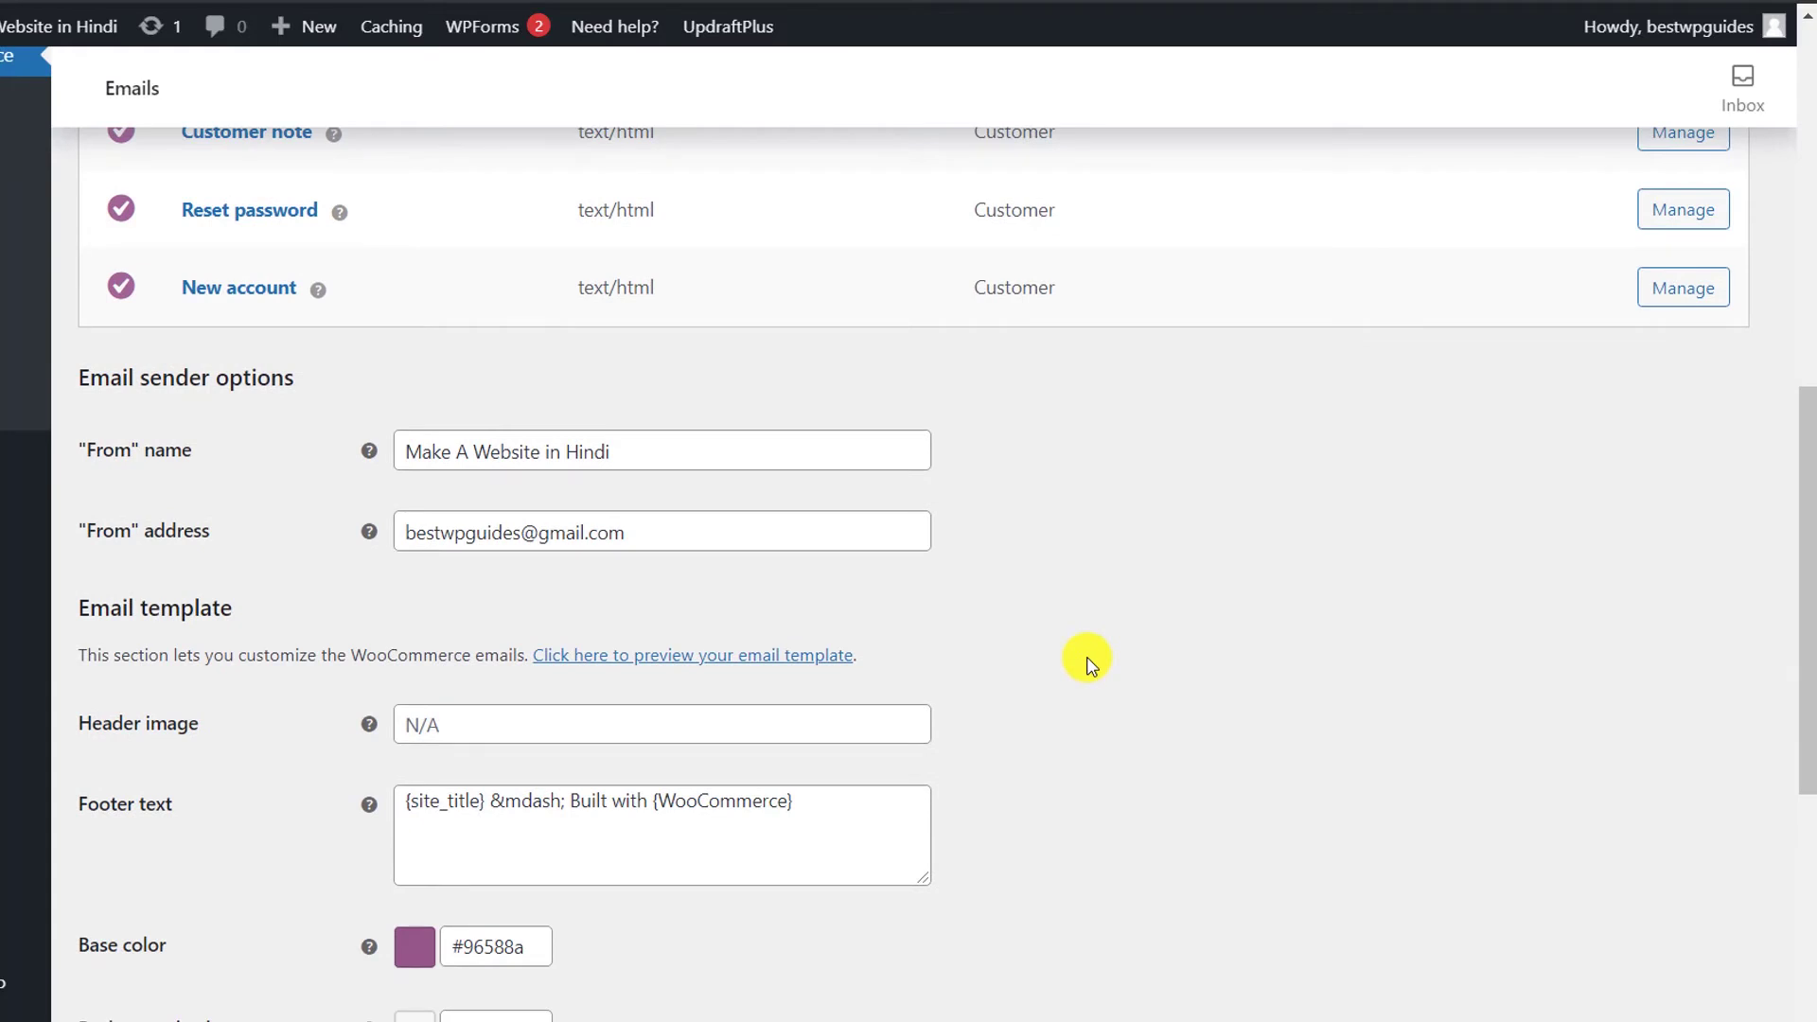
pyautogui.scroll(-1, 1088, 663)
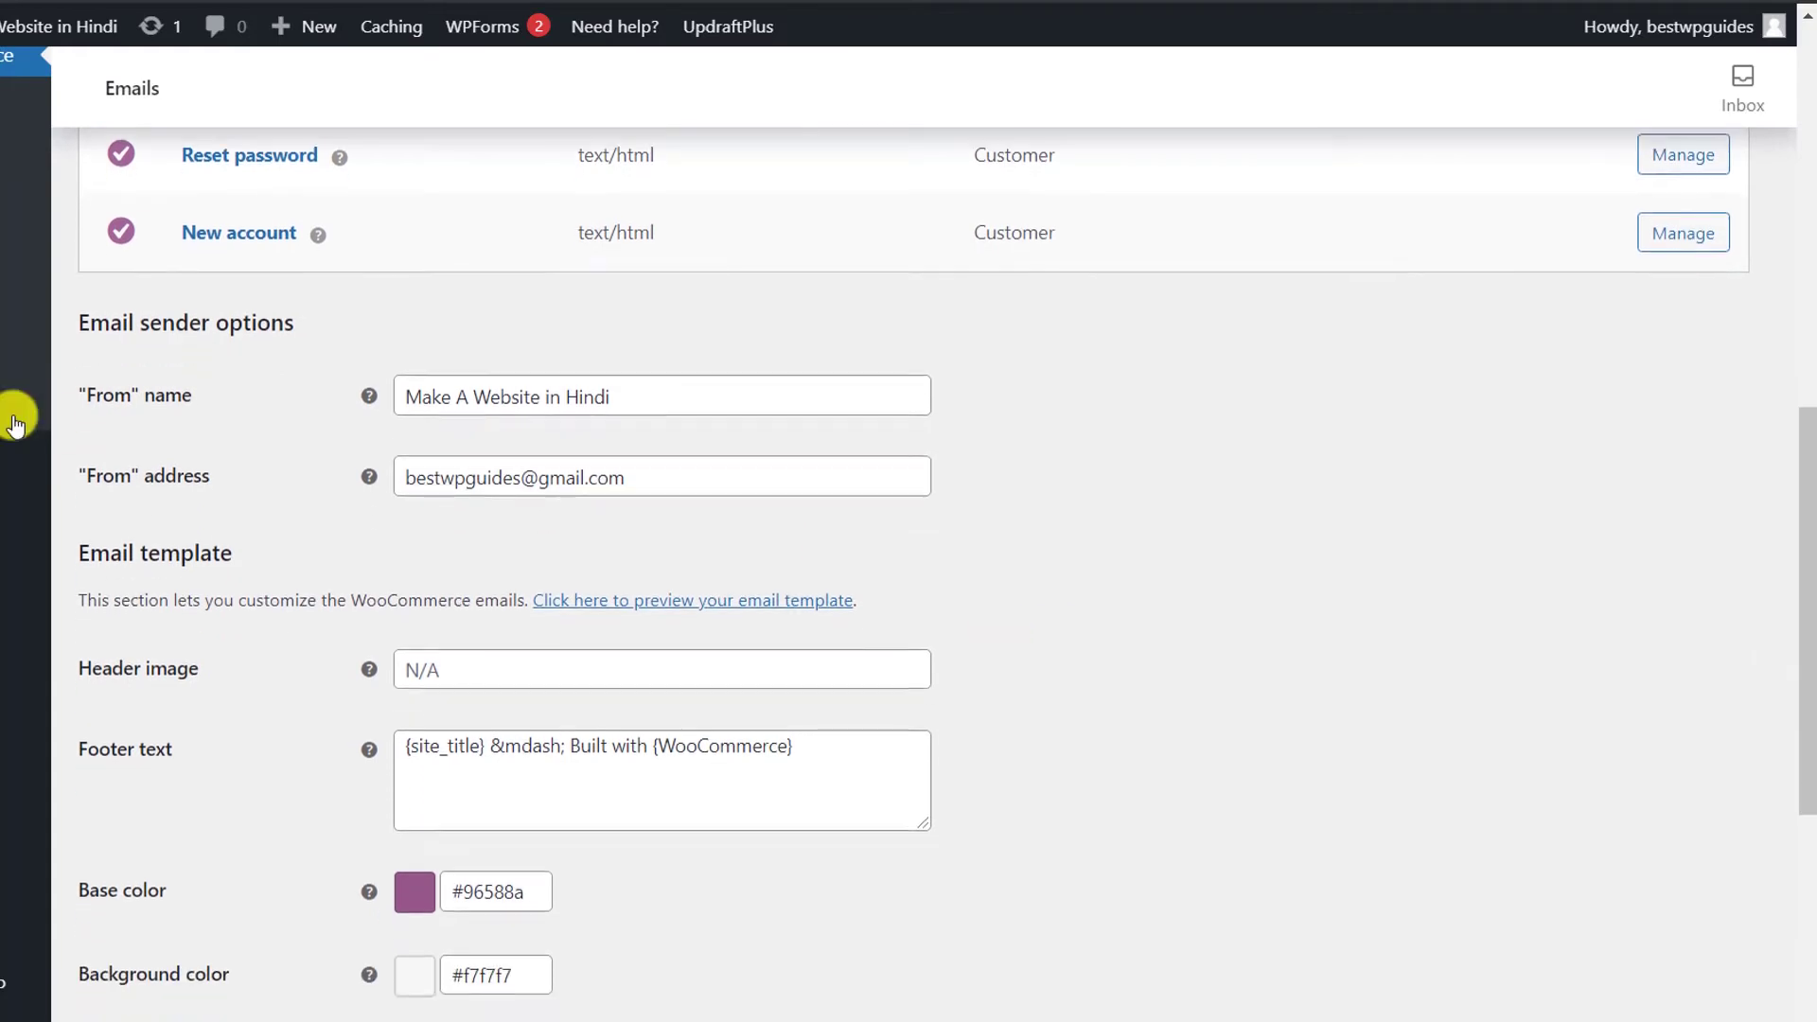
pyautogui.click(561, 378)
pyautogui.moveTo(625, 382); pyautogui.dragTo(259, 418)
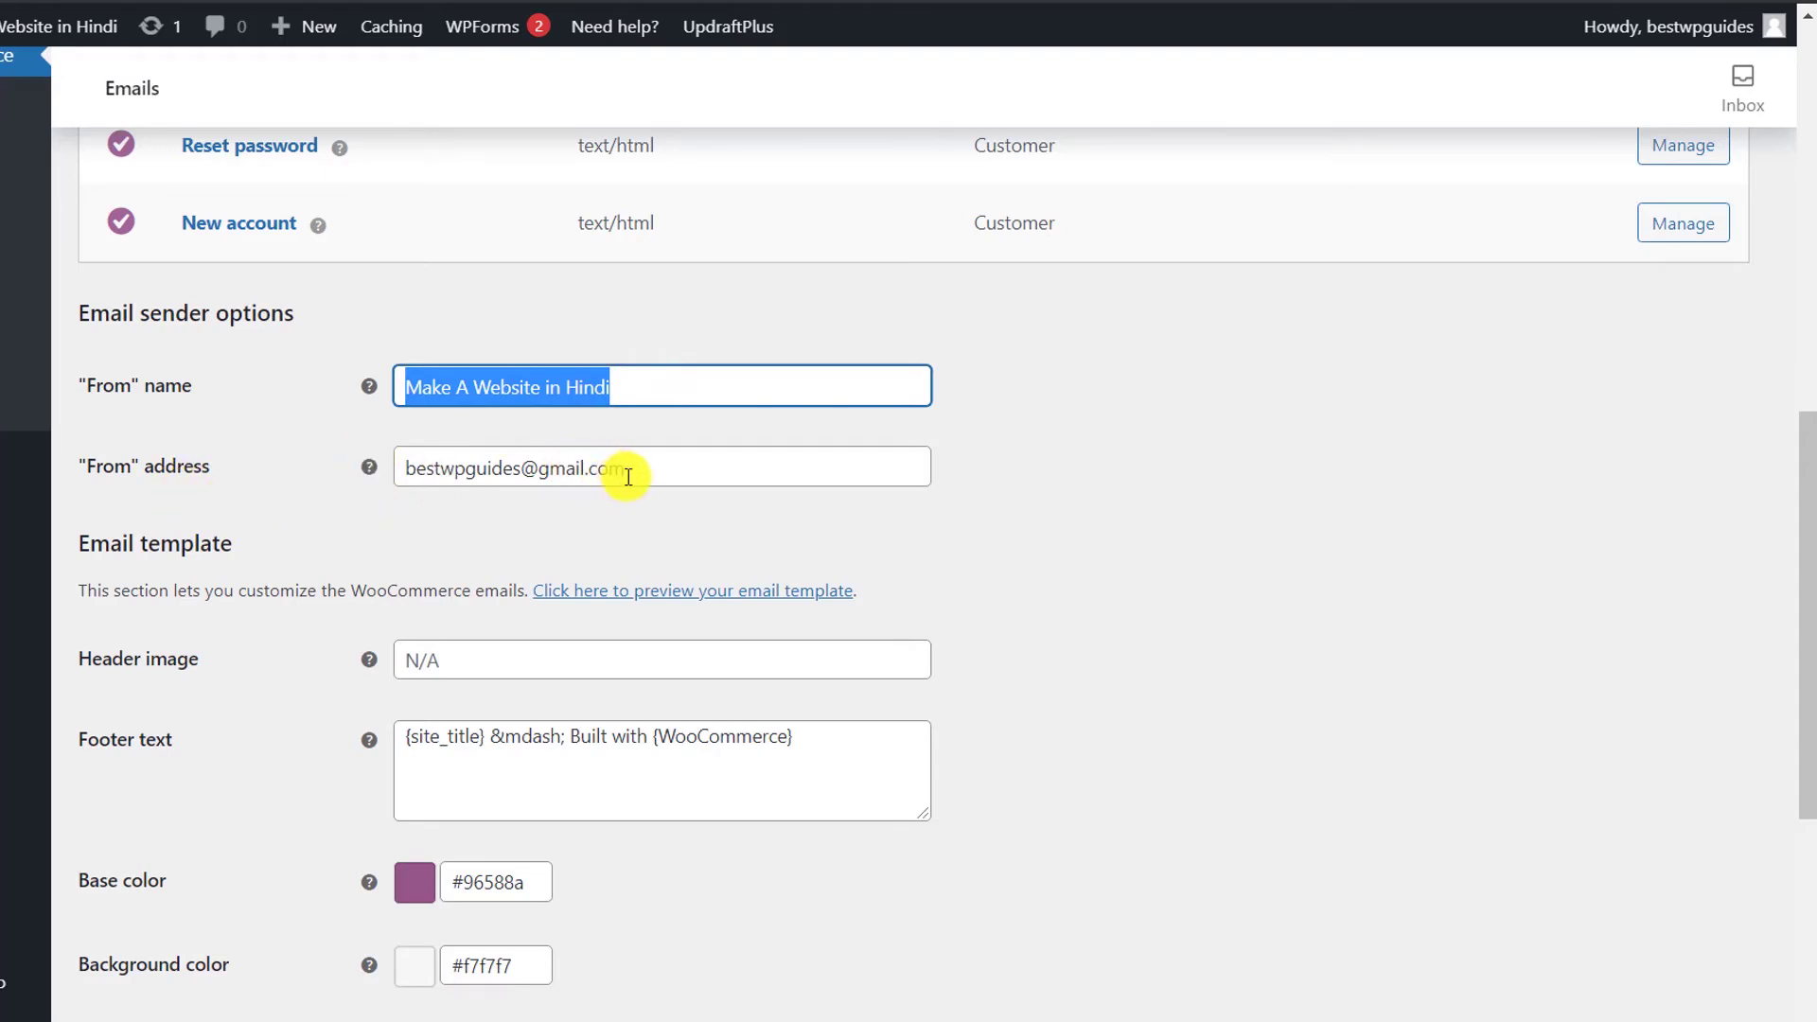
pyautogui.moveTo(643, 467); pyautogui.dragTo(242, 471)
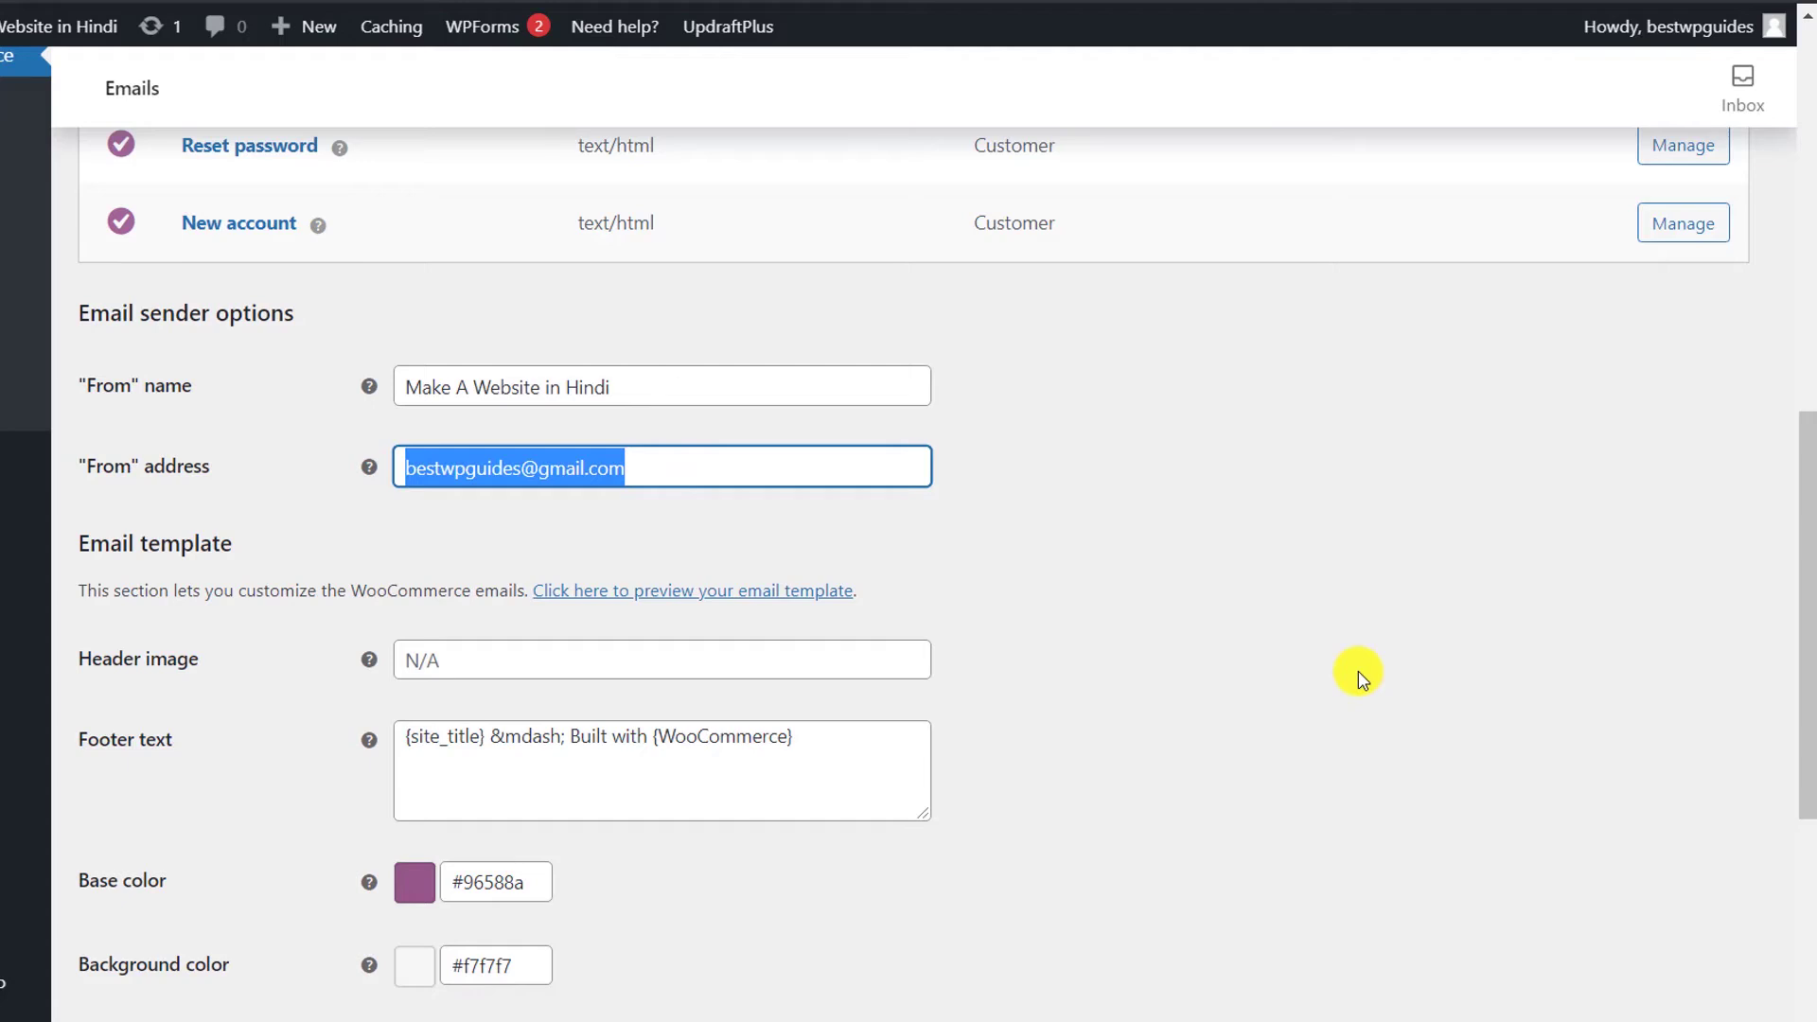
pyautogui.write('shop@mysite')
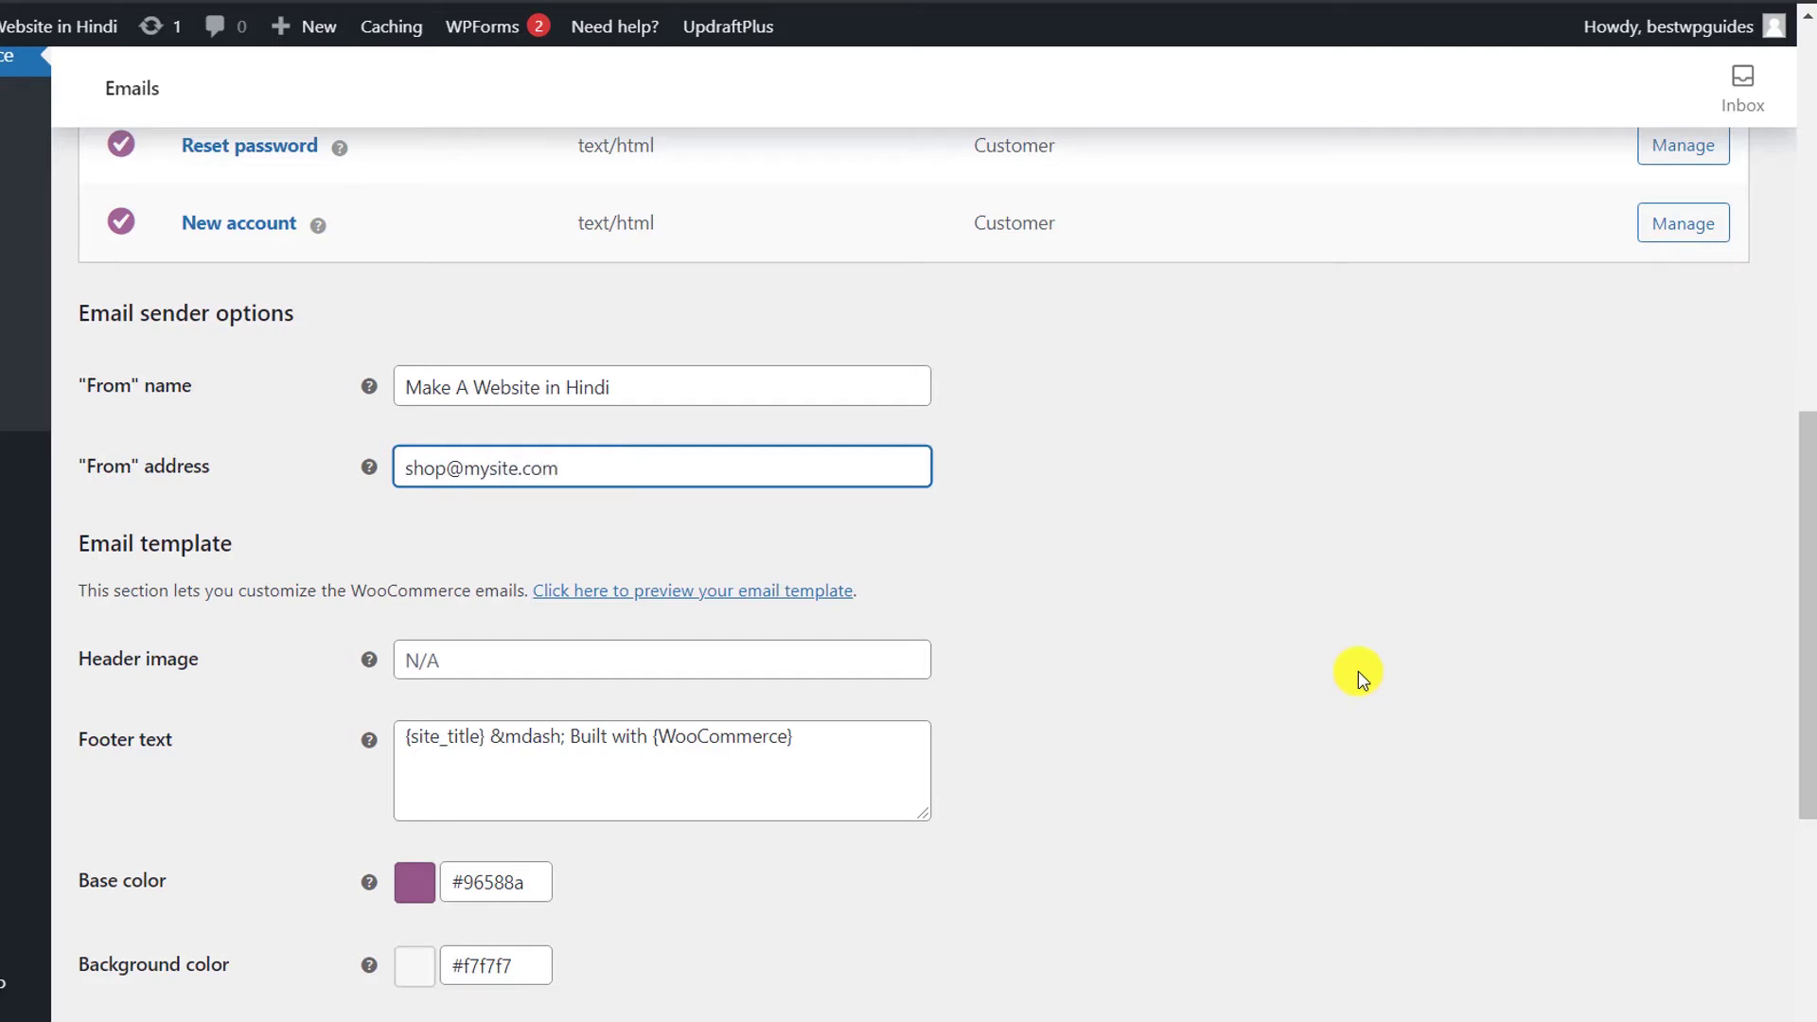
pyautogui.hotkey('ctrl', 'a')
pyautogui.hotkey('ctrl', 'z')
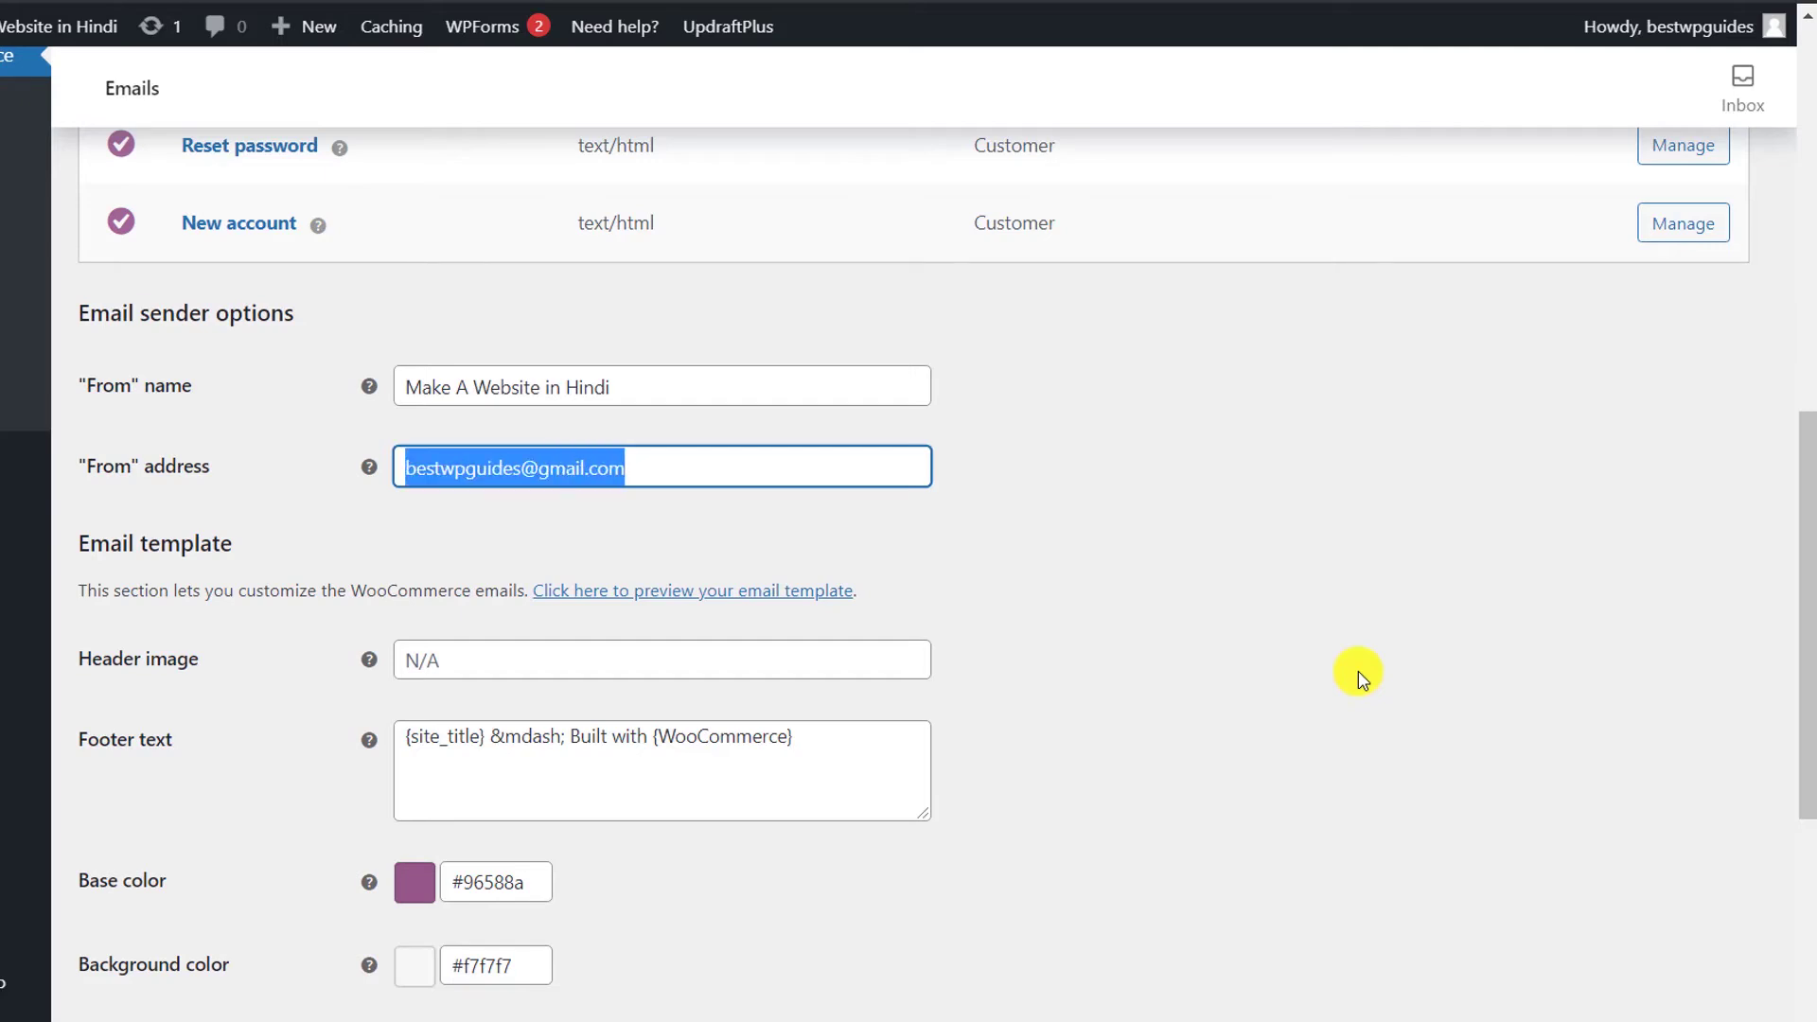
pyautogui.click(1357, 674)
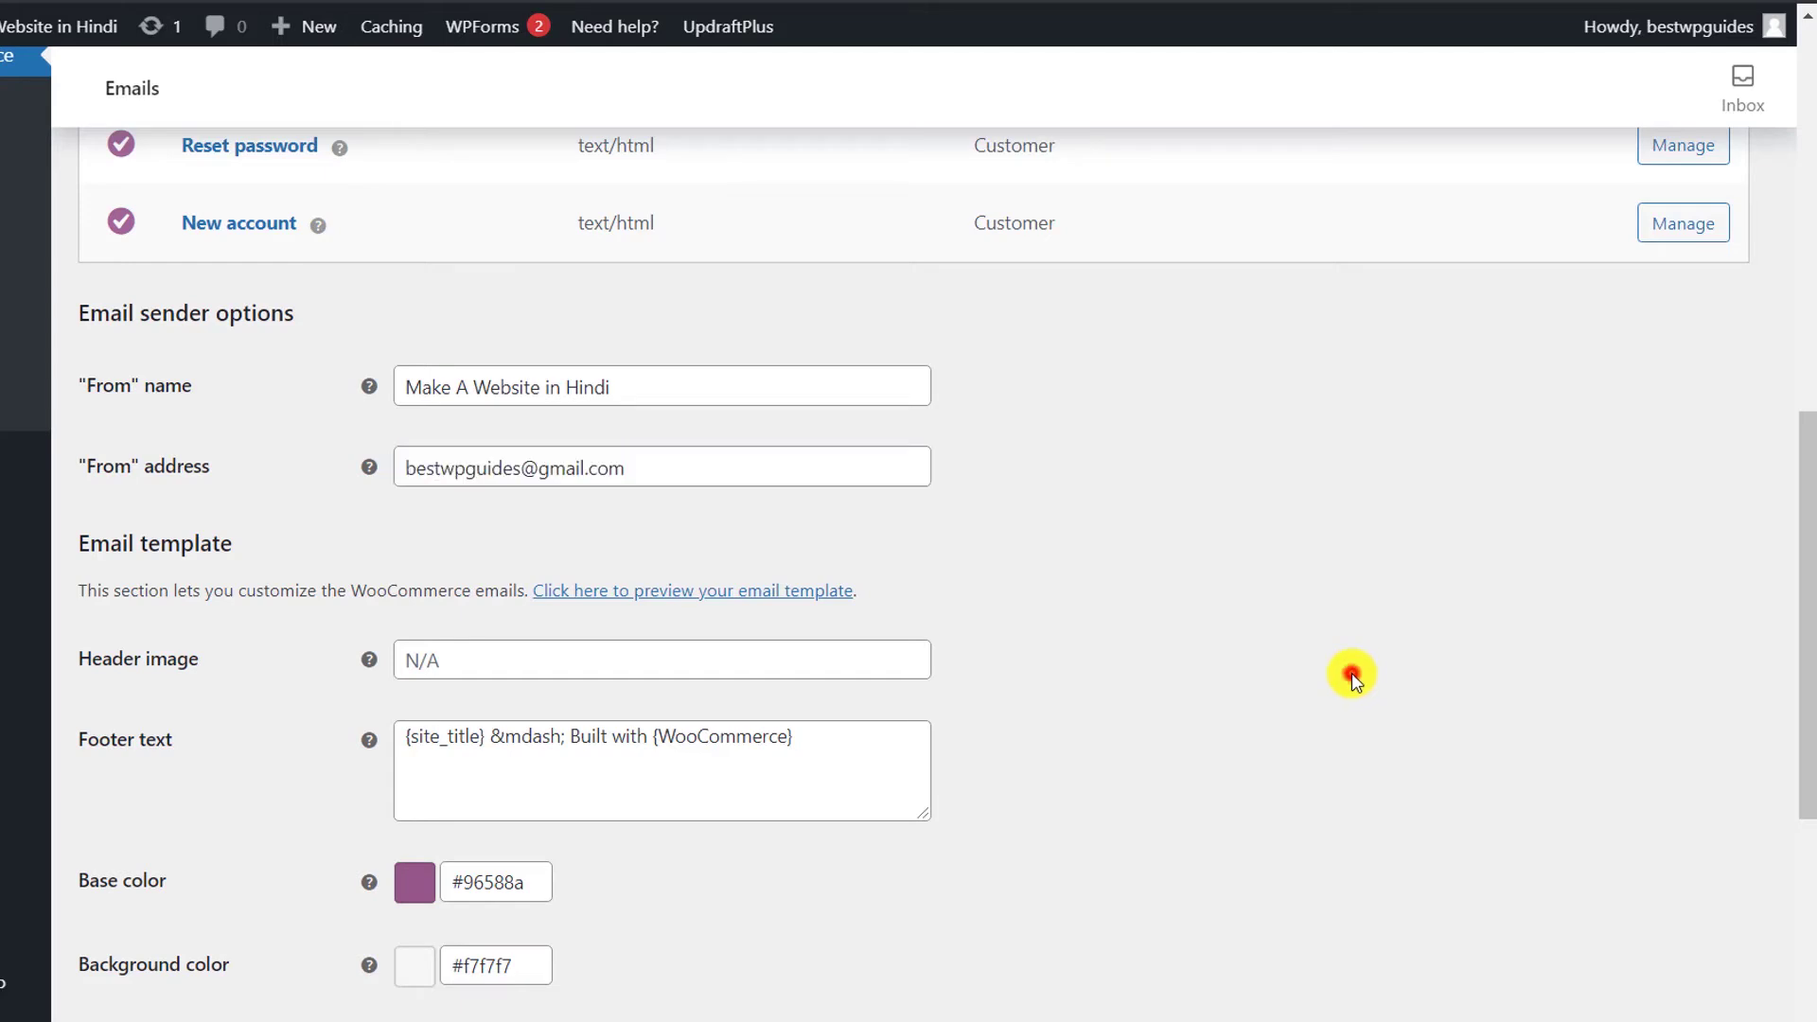
# Step: Save the email settings with the original sender name and address
pyautogui.scroll(-3, 994, 483)
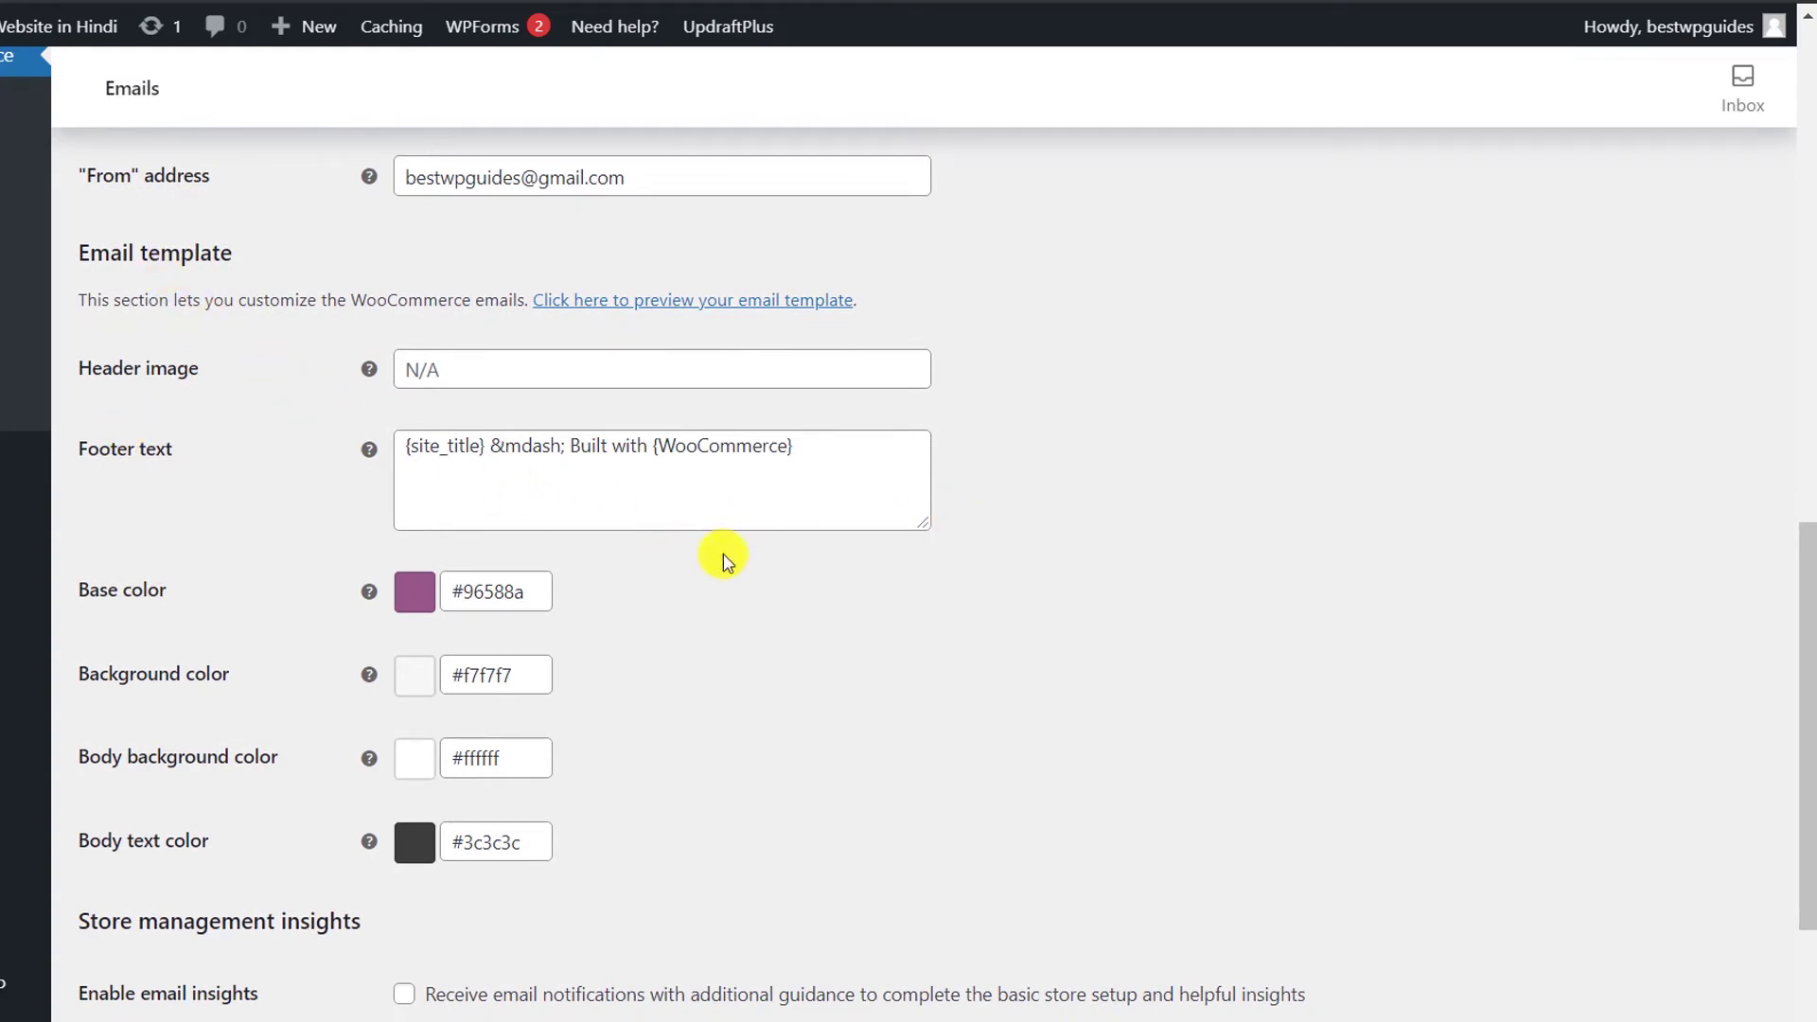
pyautogui.scroll(-3, 710, 602)
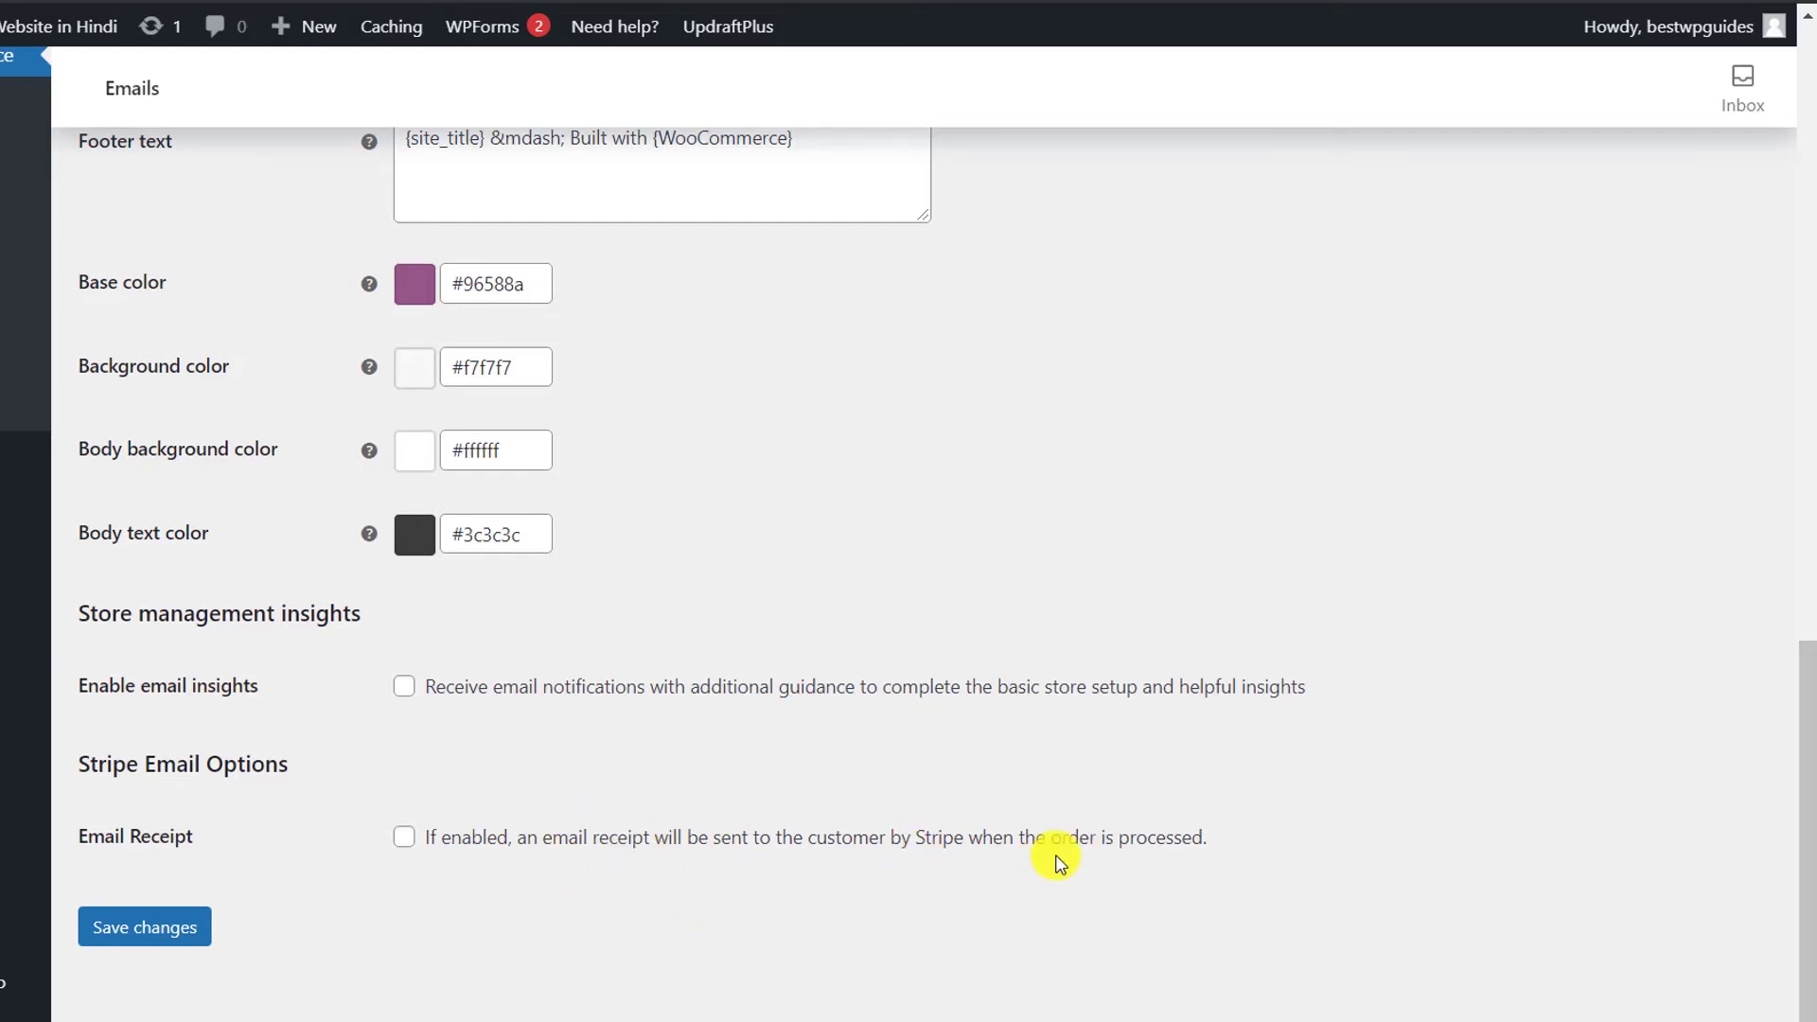
pyautogui.click(130, 927)
pyautogui.scroll(10, 559, 802)
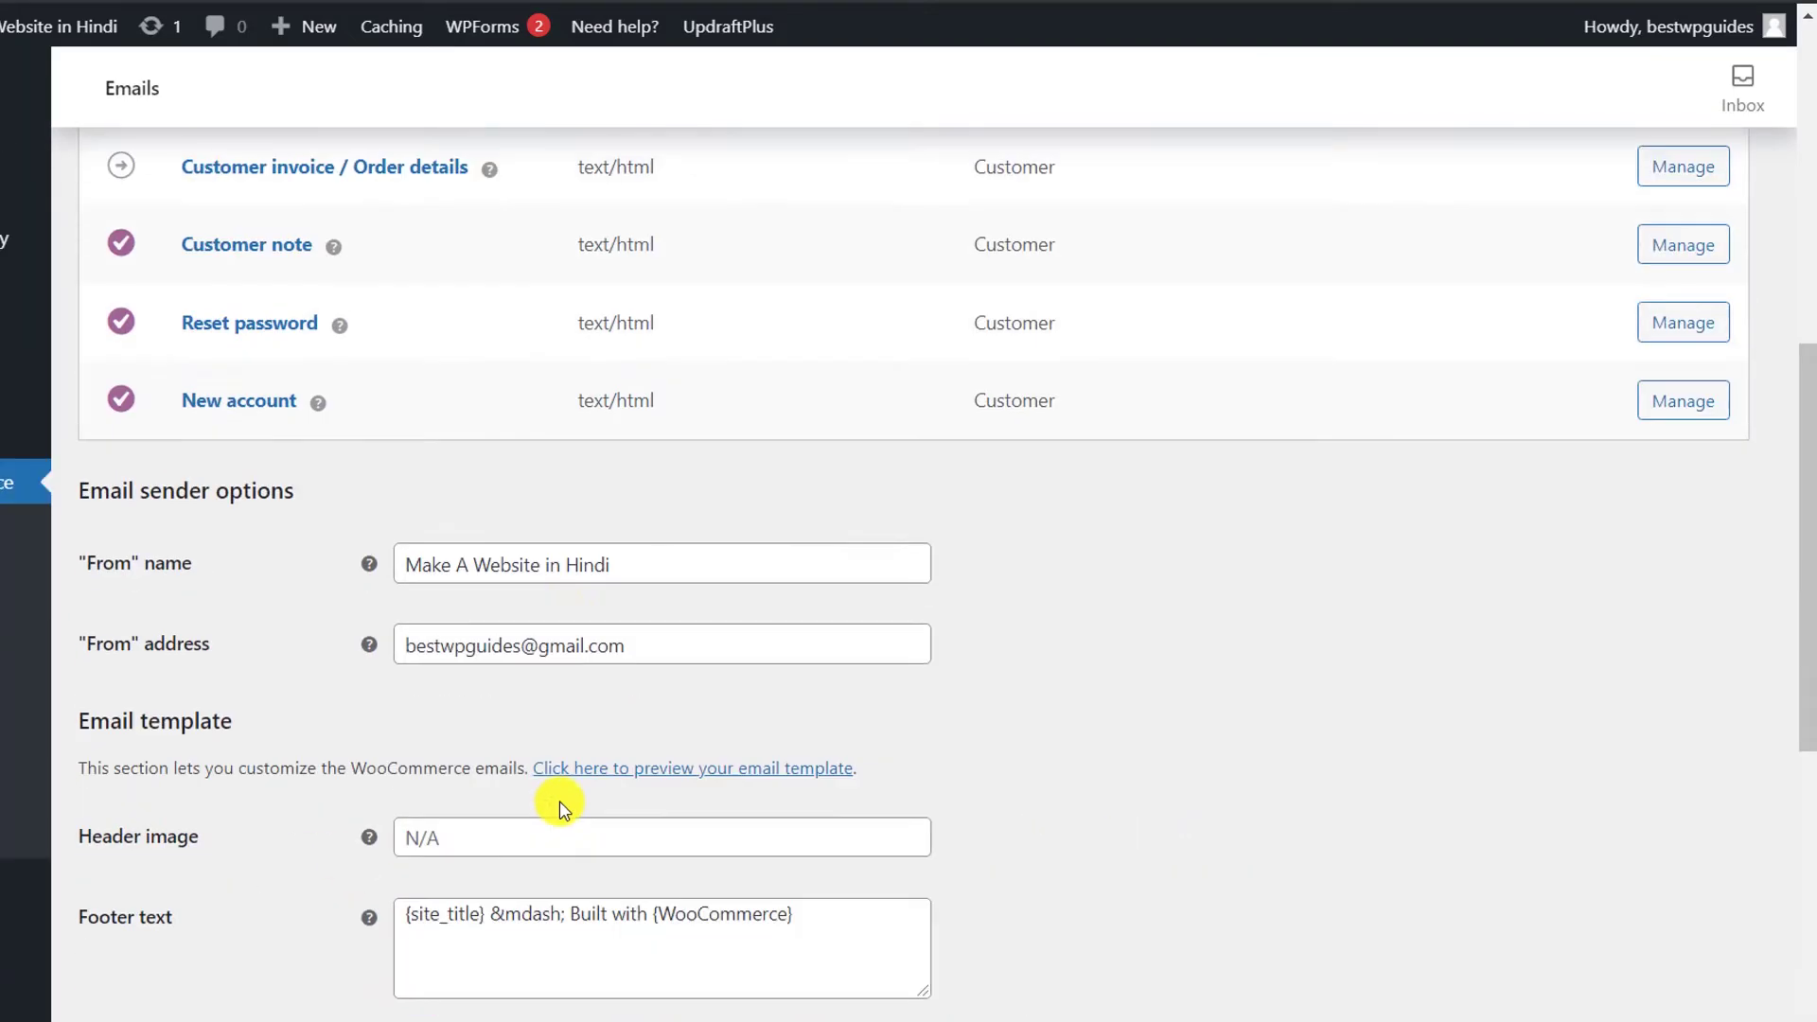
pyautogui.scroll(5, 560, 802)
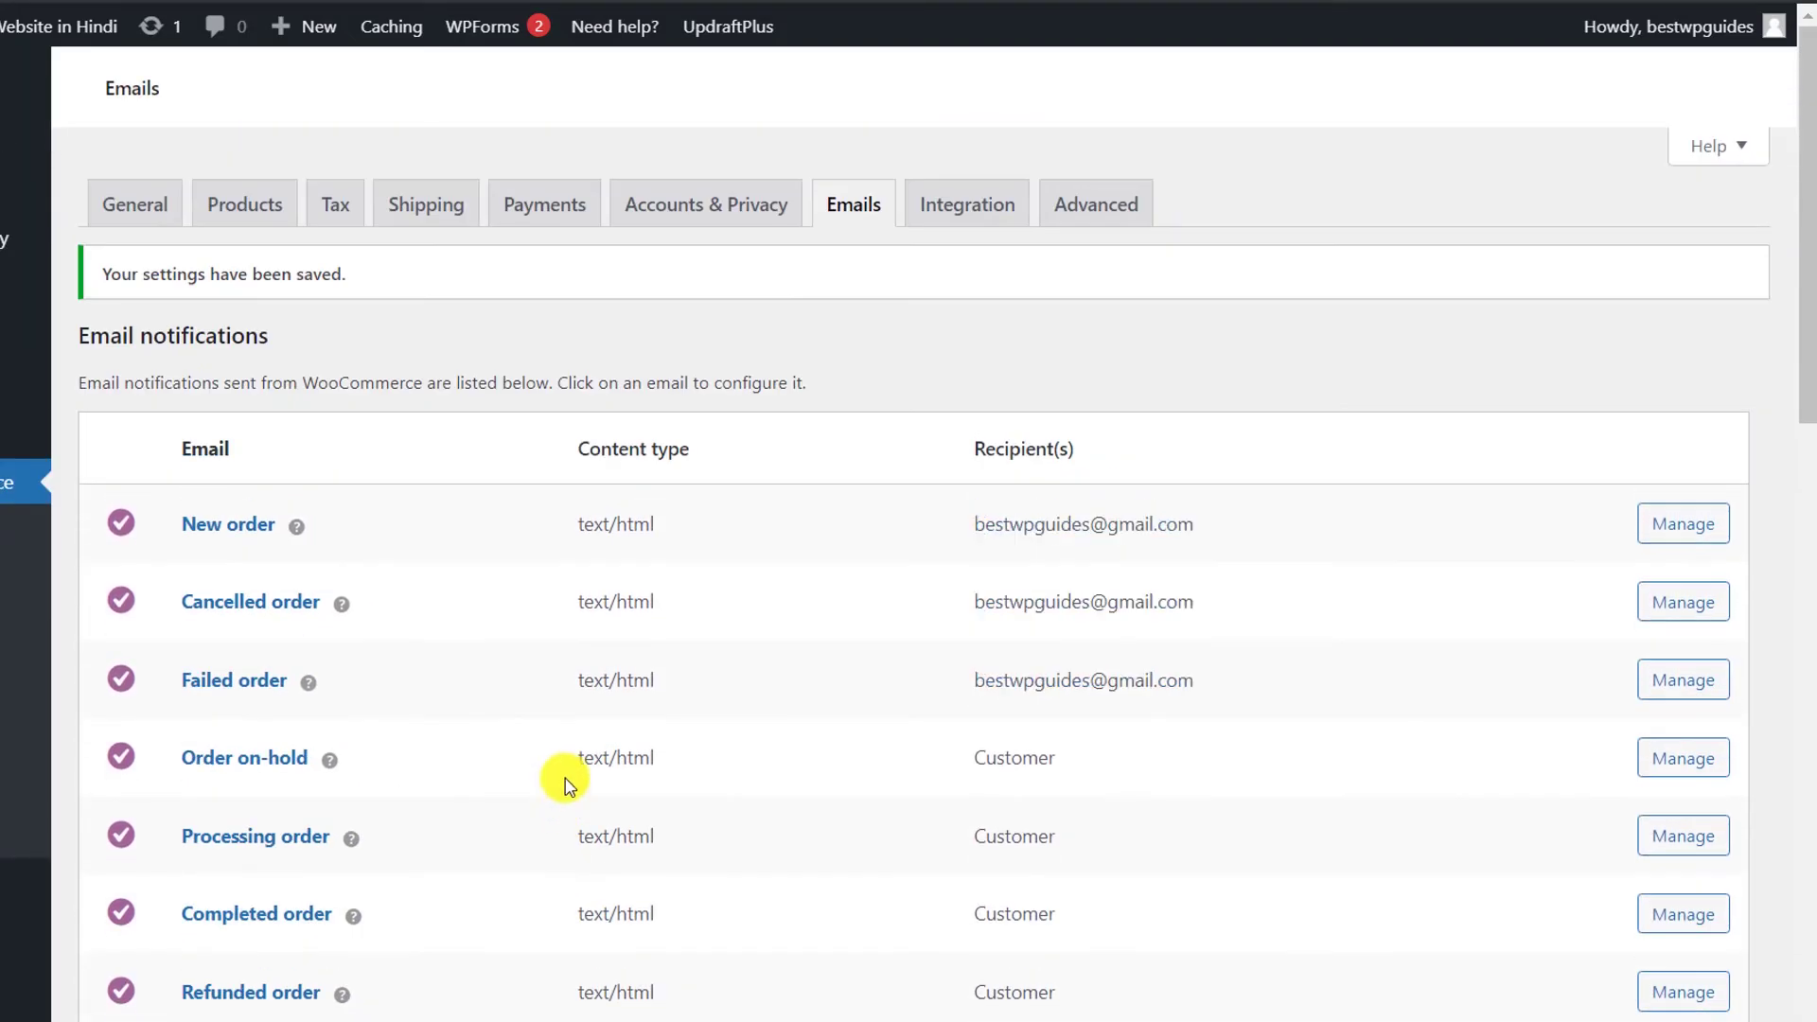
pyautogui.click(969, 202)
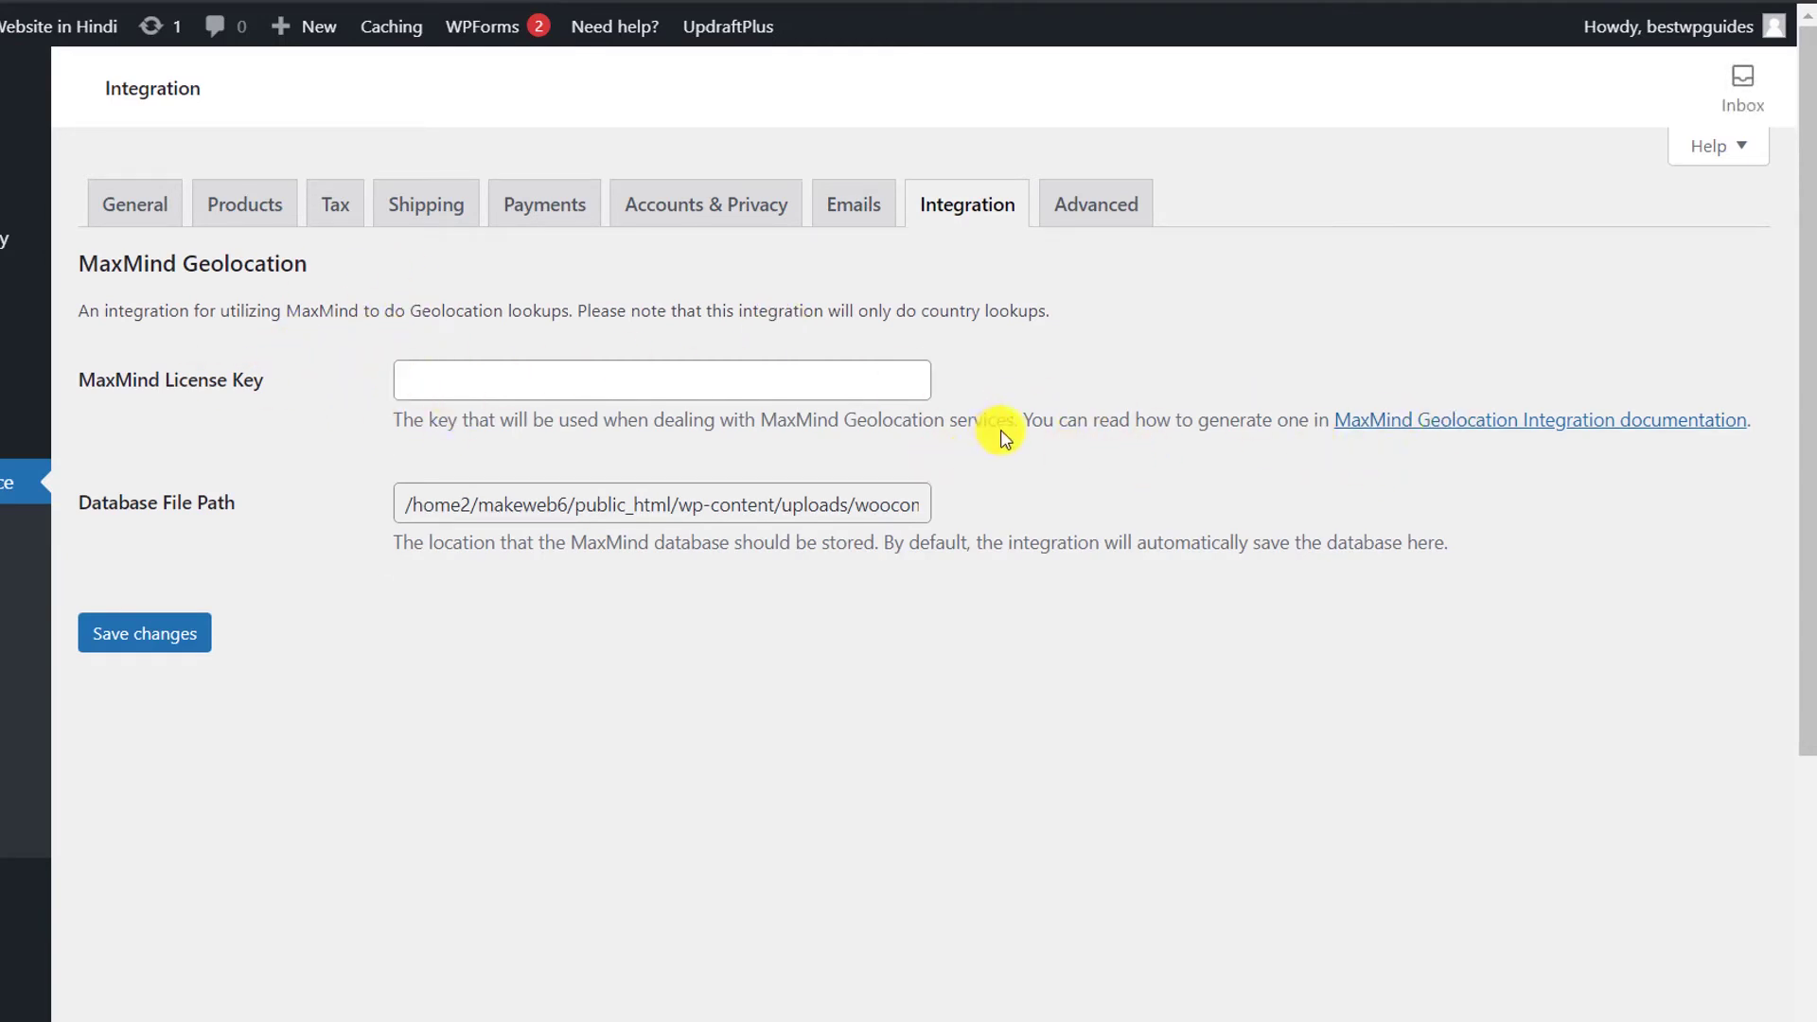
# Step: Review the Advanced tab's Cart, Checkout and My account pages and default checkout endpoints
pyautogui.click(1080, 198)
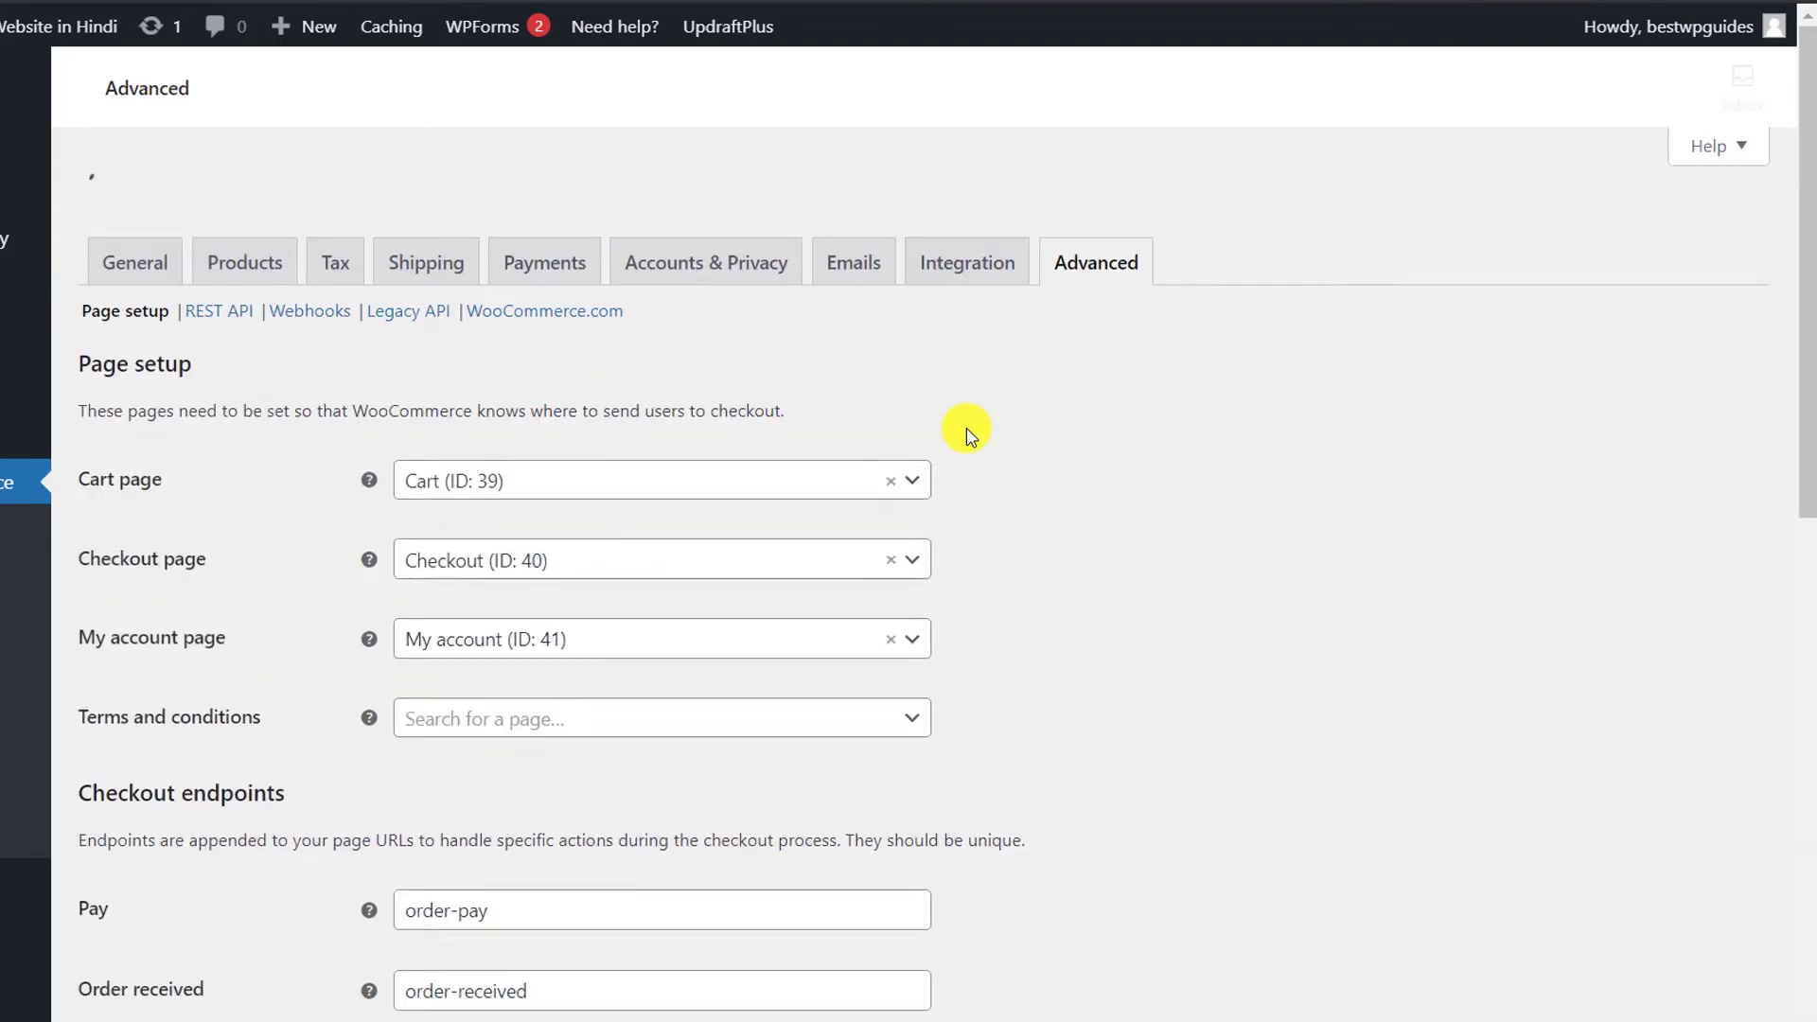
pyautogui.scroll(-10, 967, 427)
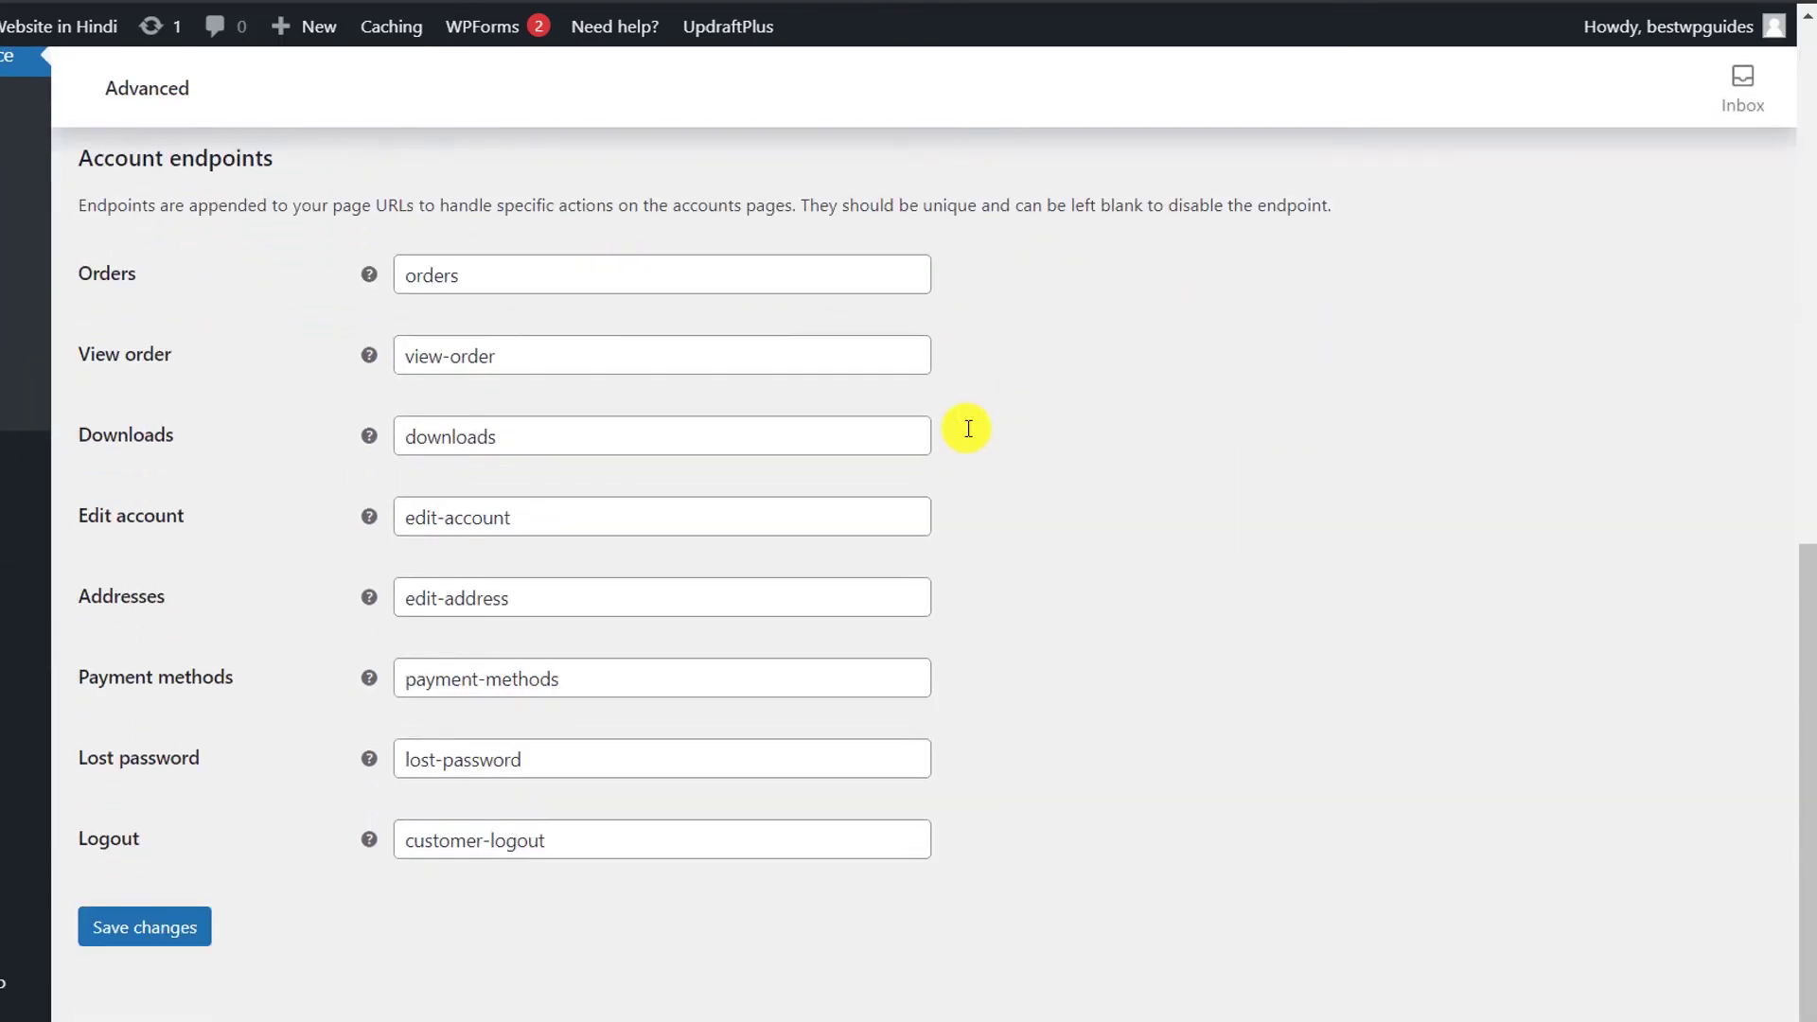
pyautogui.scroll(10, 967, 428)
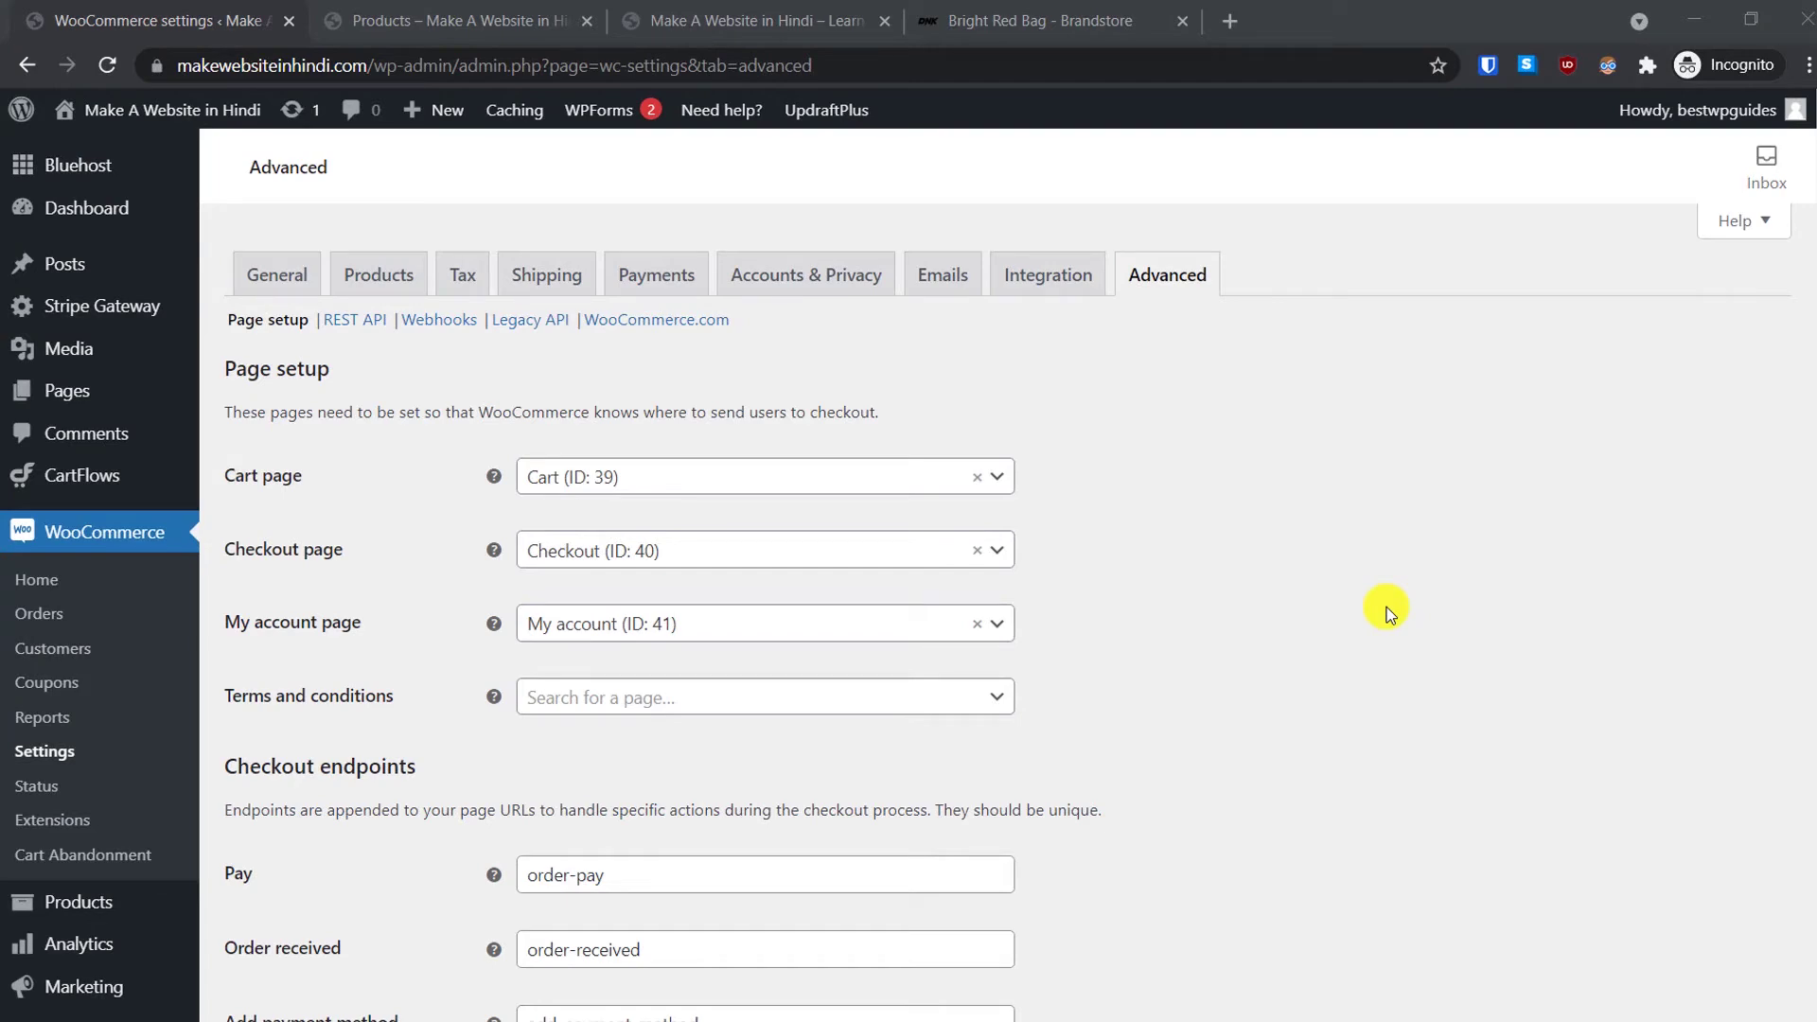
pyautogui.scroll(-2, 1387, 605)
pyautogui.scroll(-1, 1384, 609)
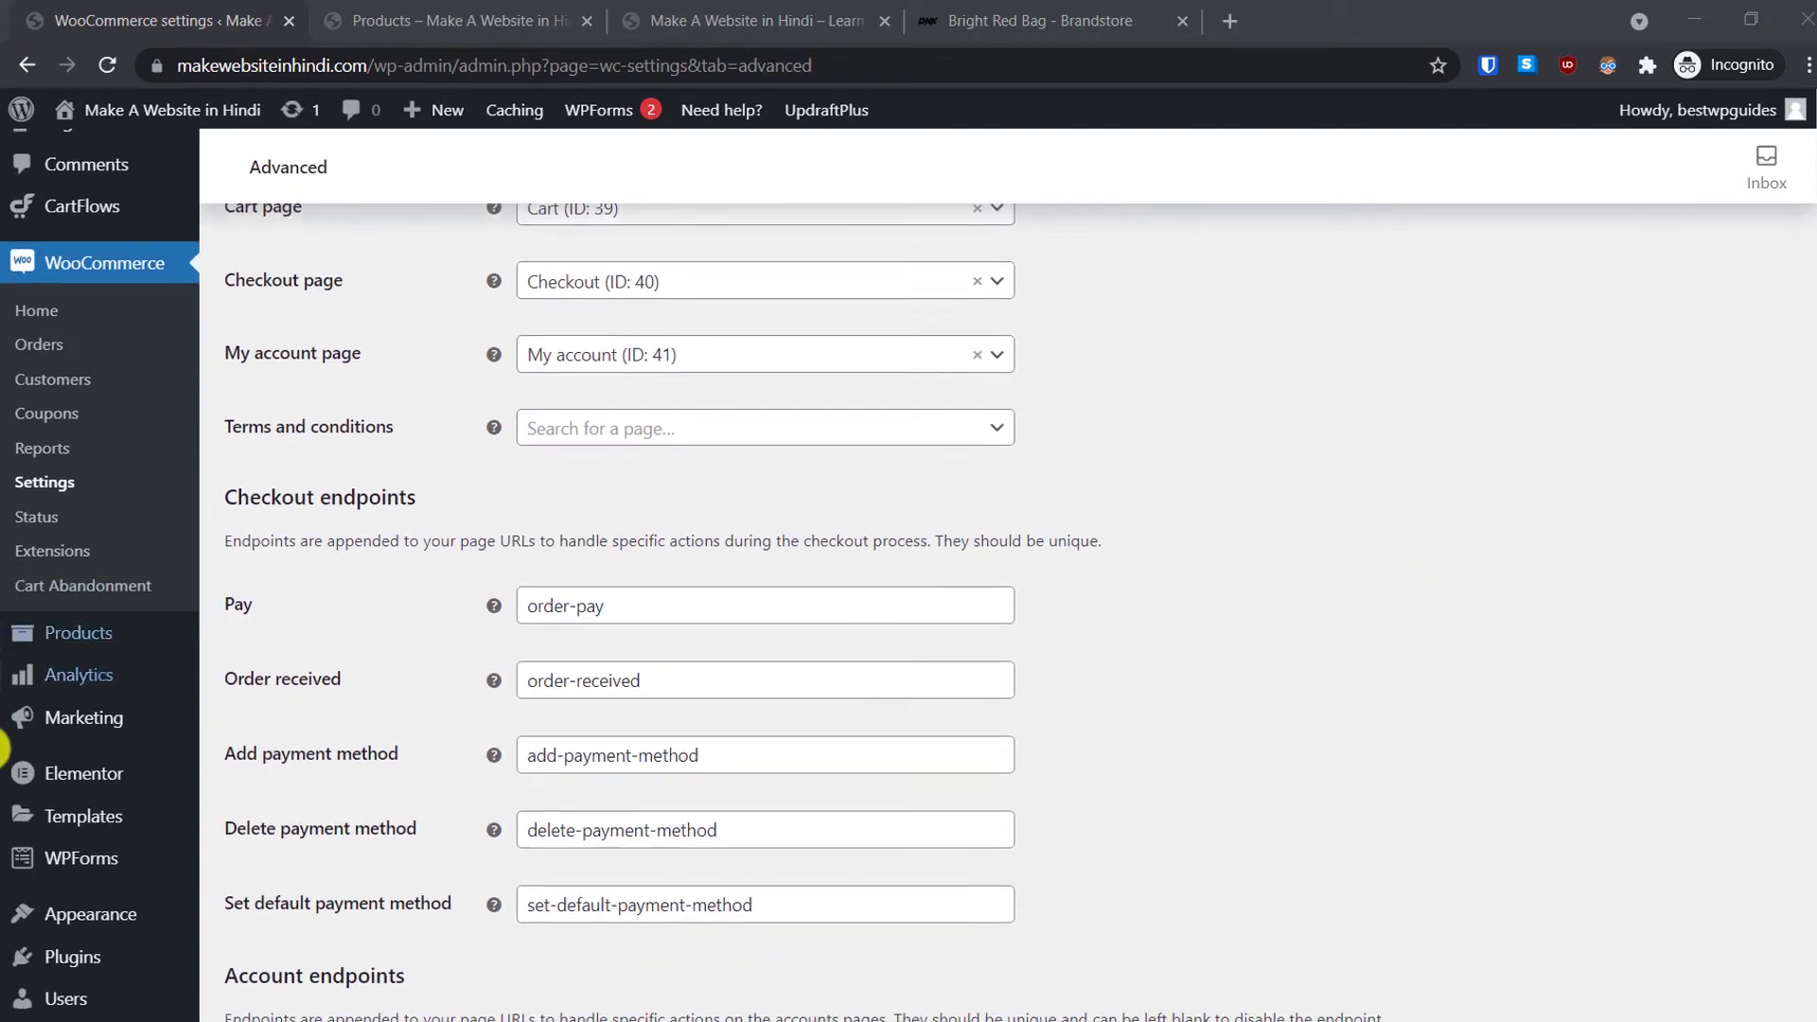
pyautogui.moveTo(88, 642)
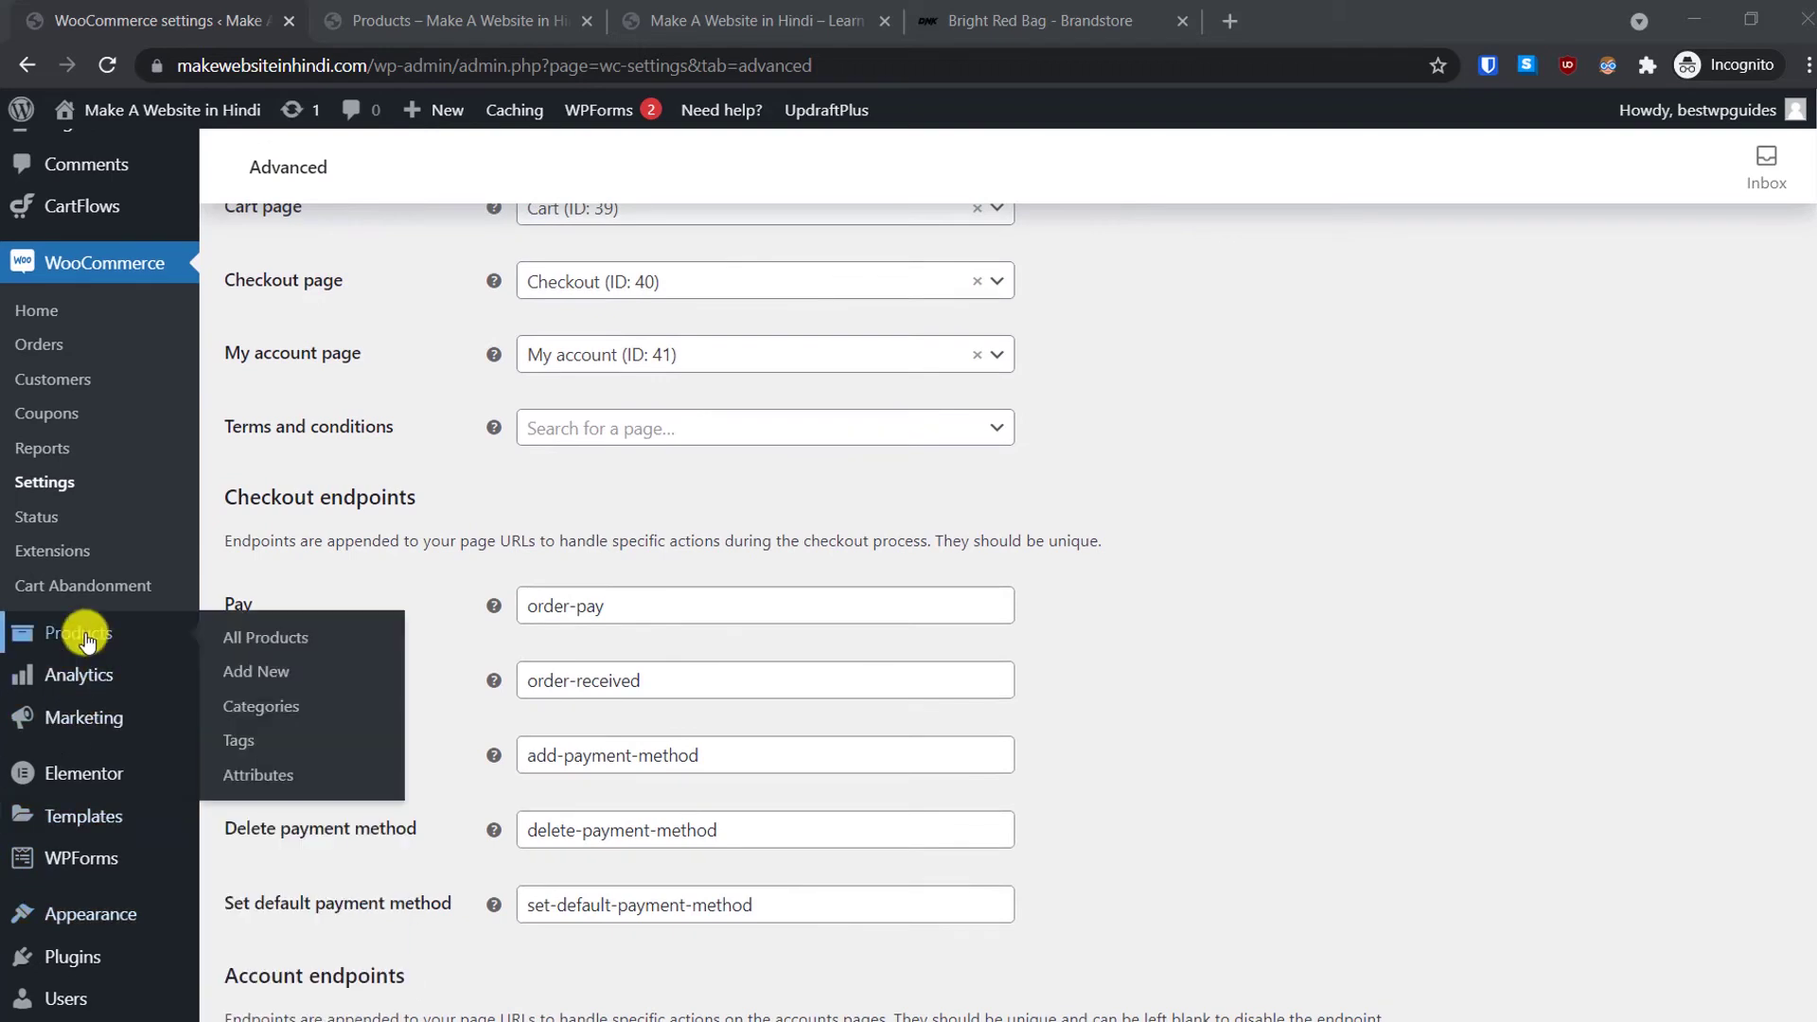
# Step: Bulk-move all 31 demo products to the Trash from All Products and view the Trash
pyautogui.click(248, 642)
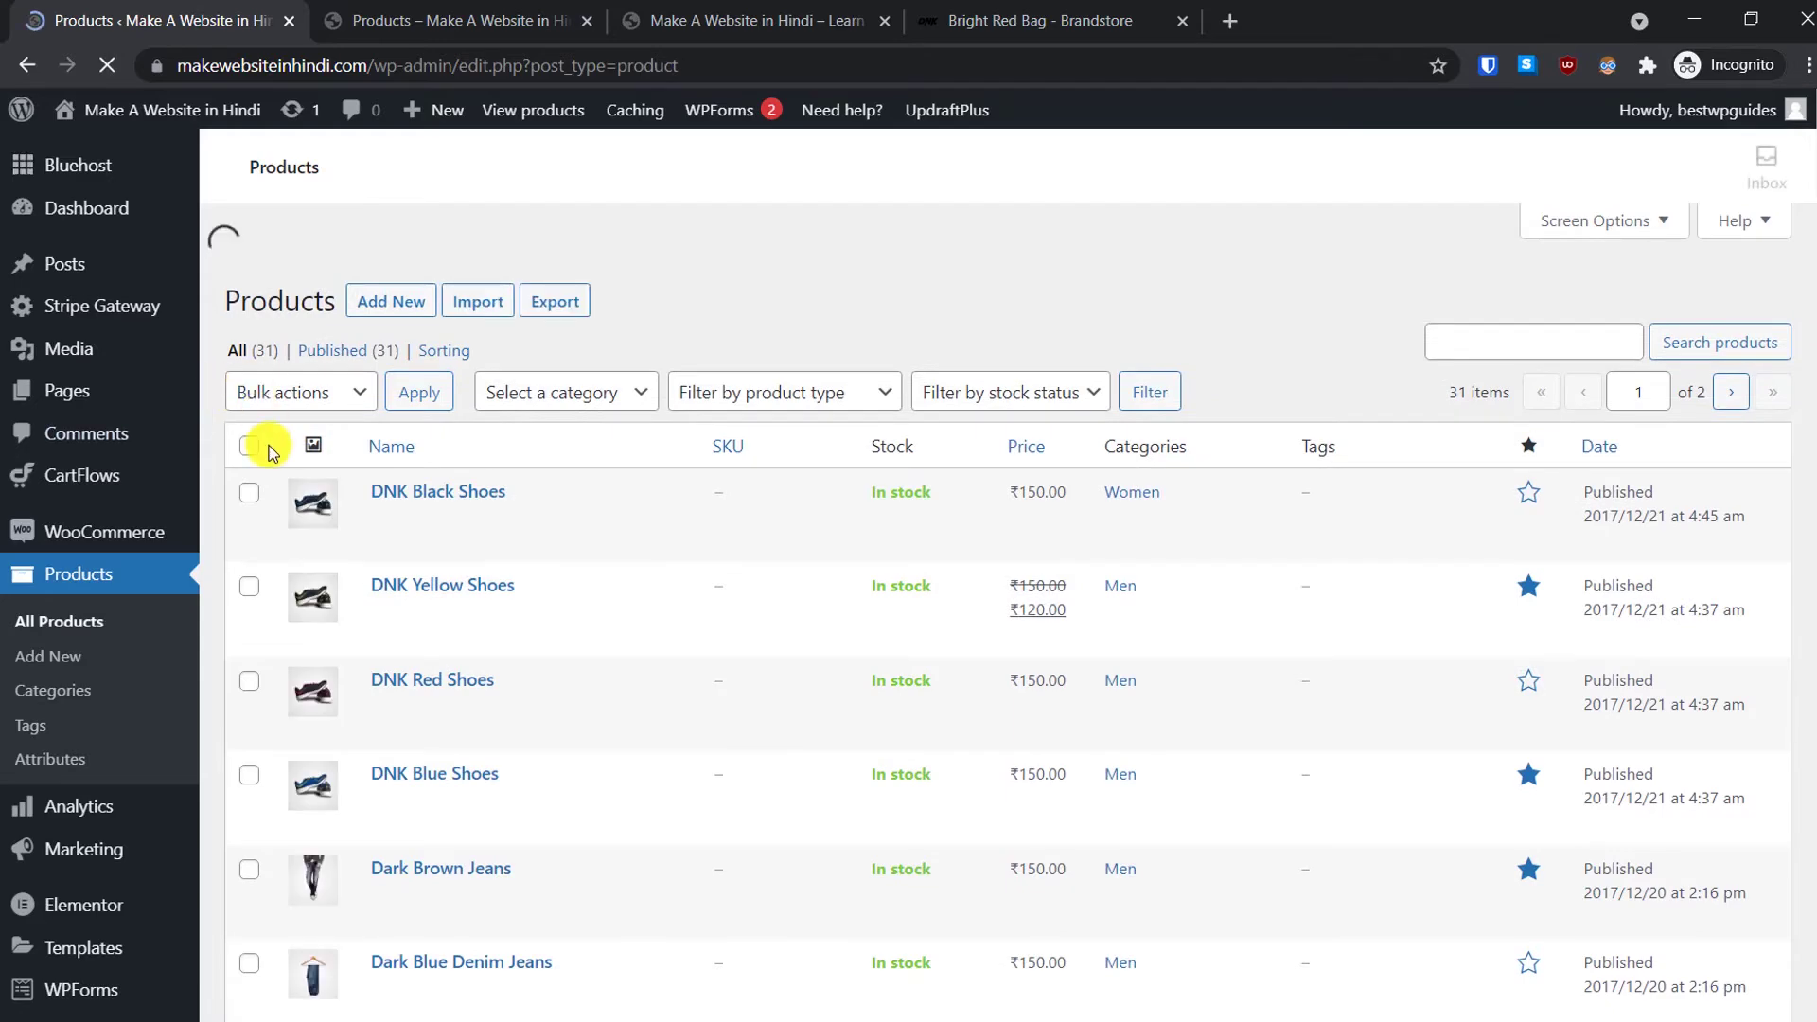
pyautogui.click(248, 445)
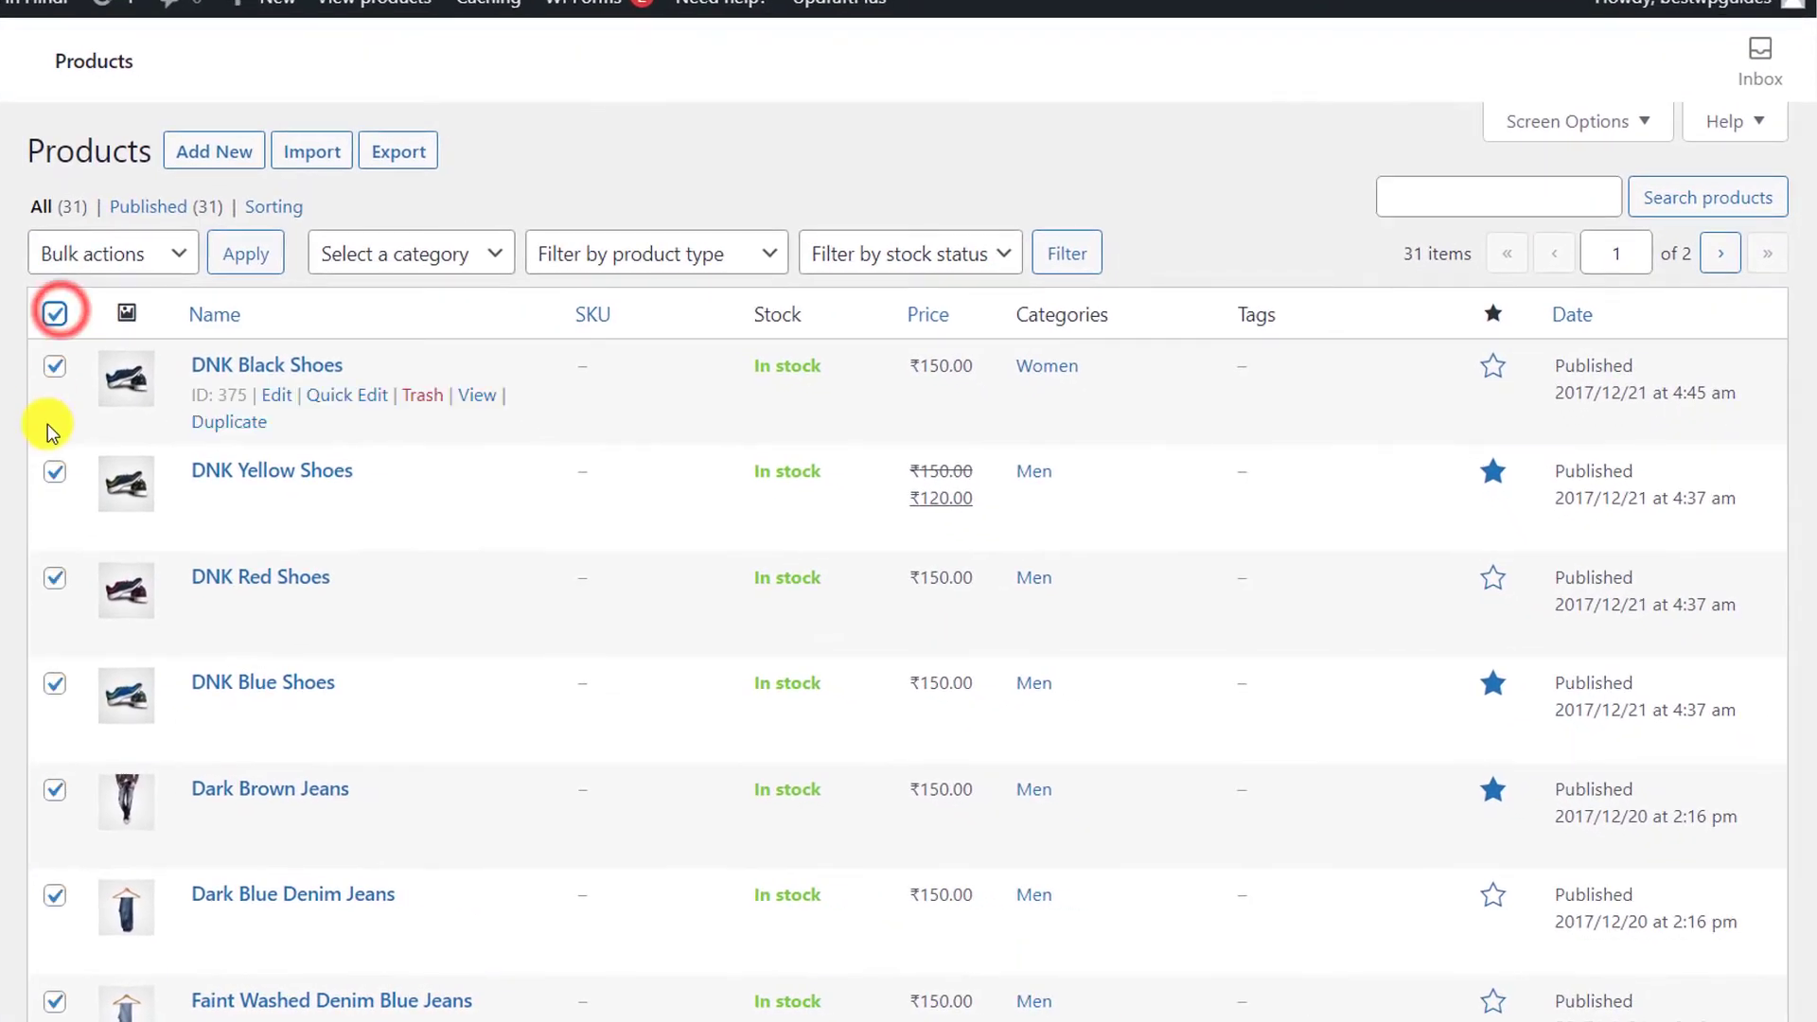
pyautogui.click(102, 268)
pyautogui.click(111, 339)
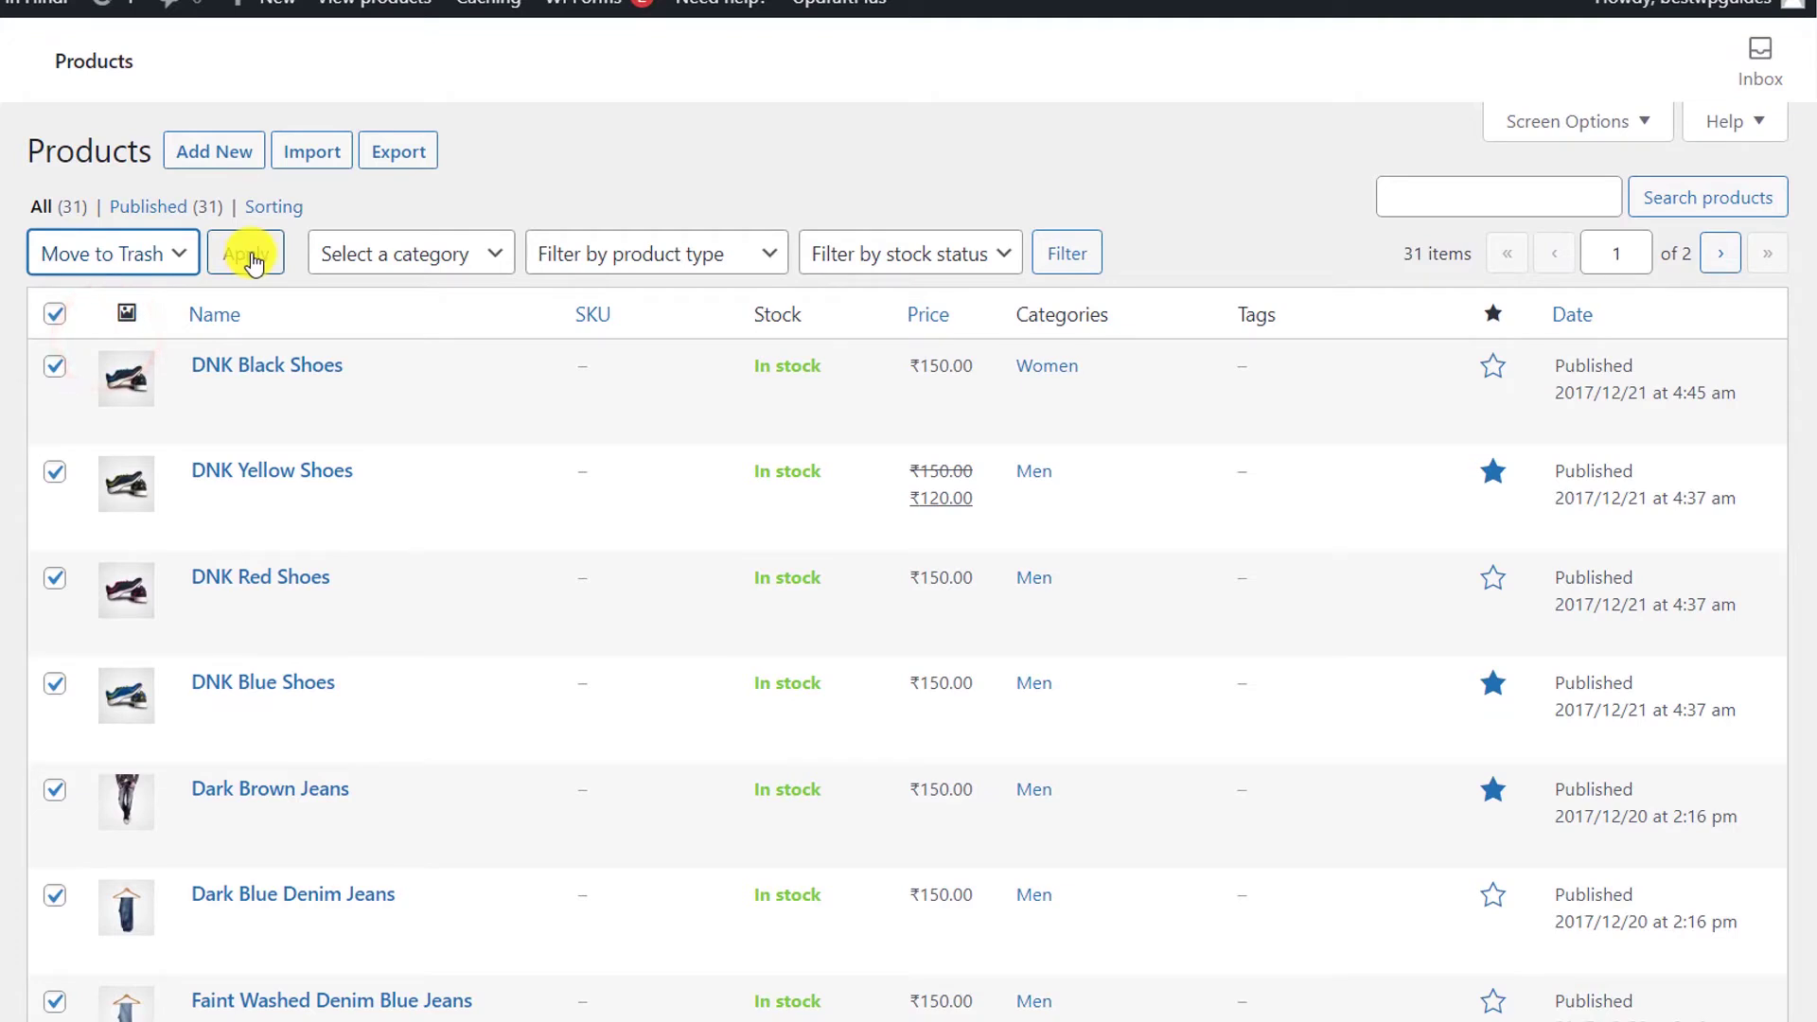
pyautogui.click(250, 257)
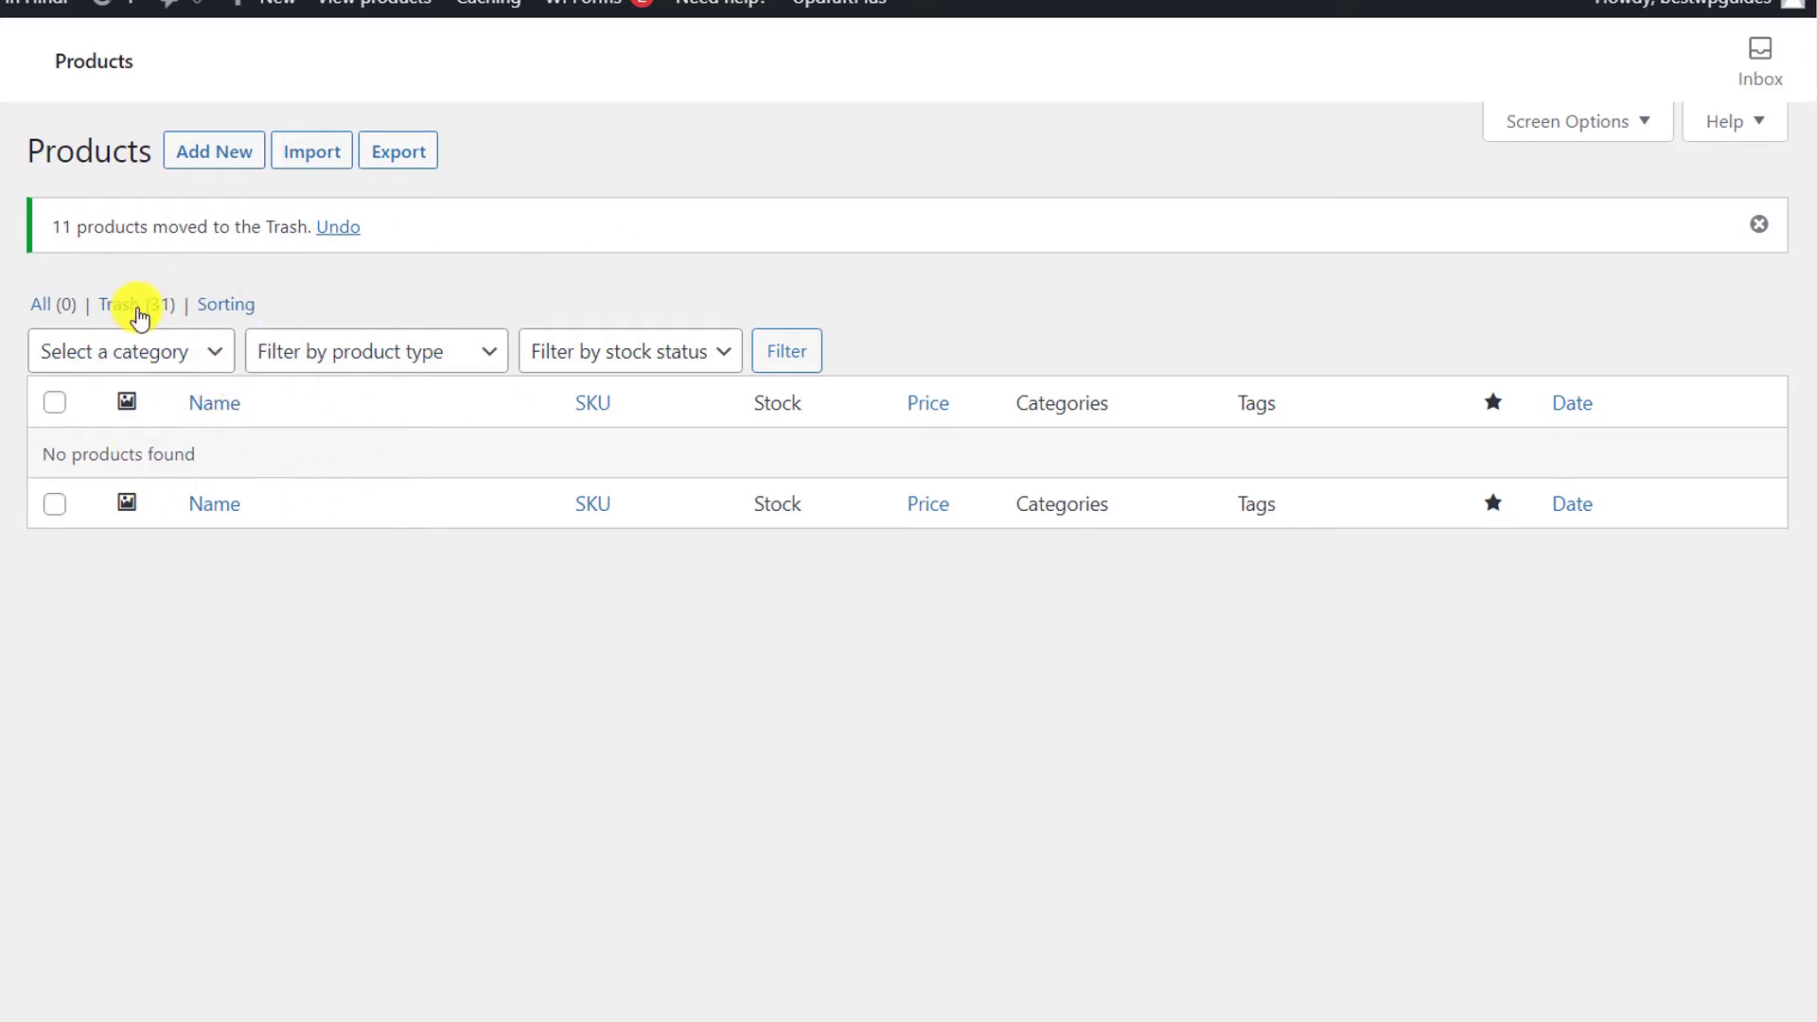
pyautogui.click(135, 299)
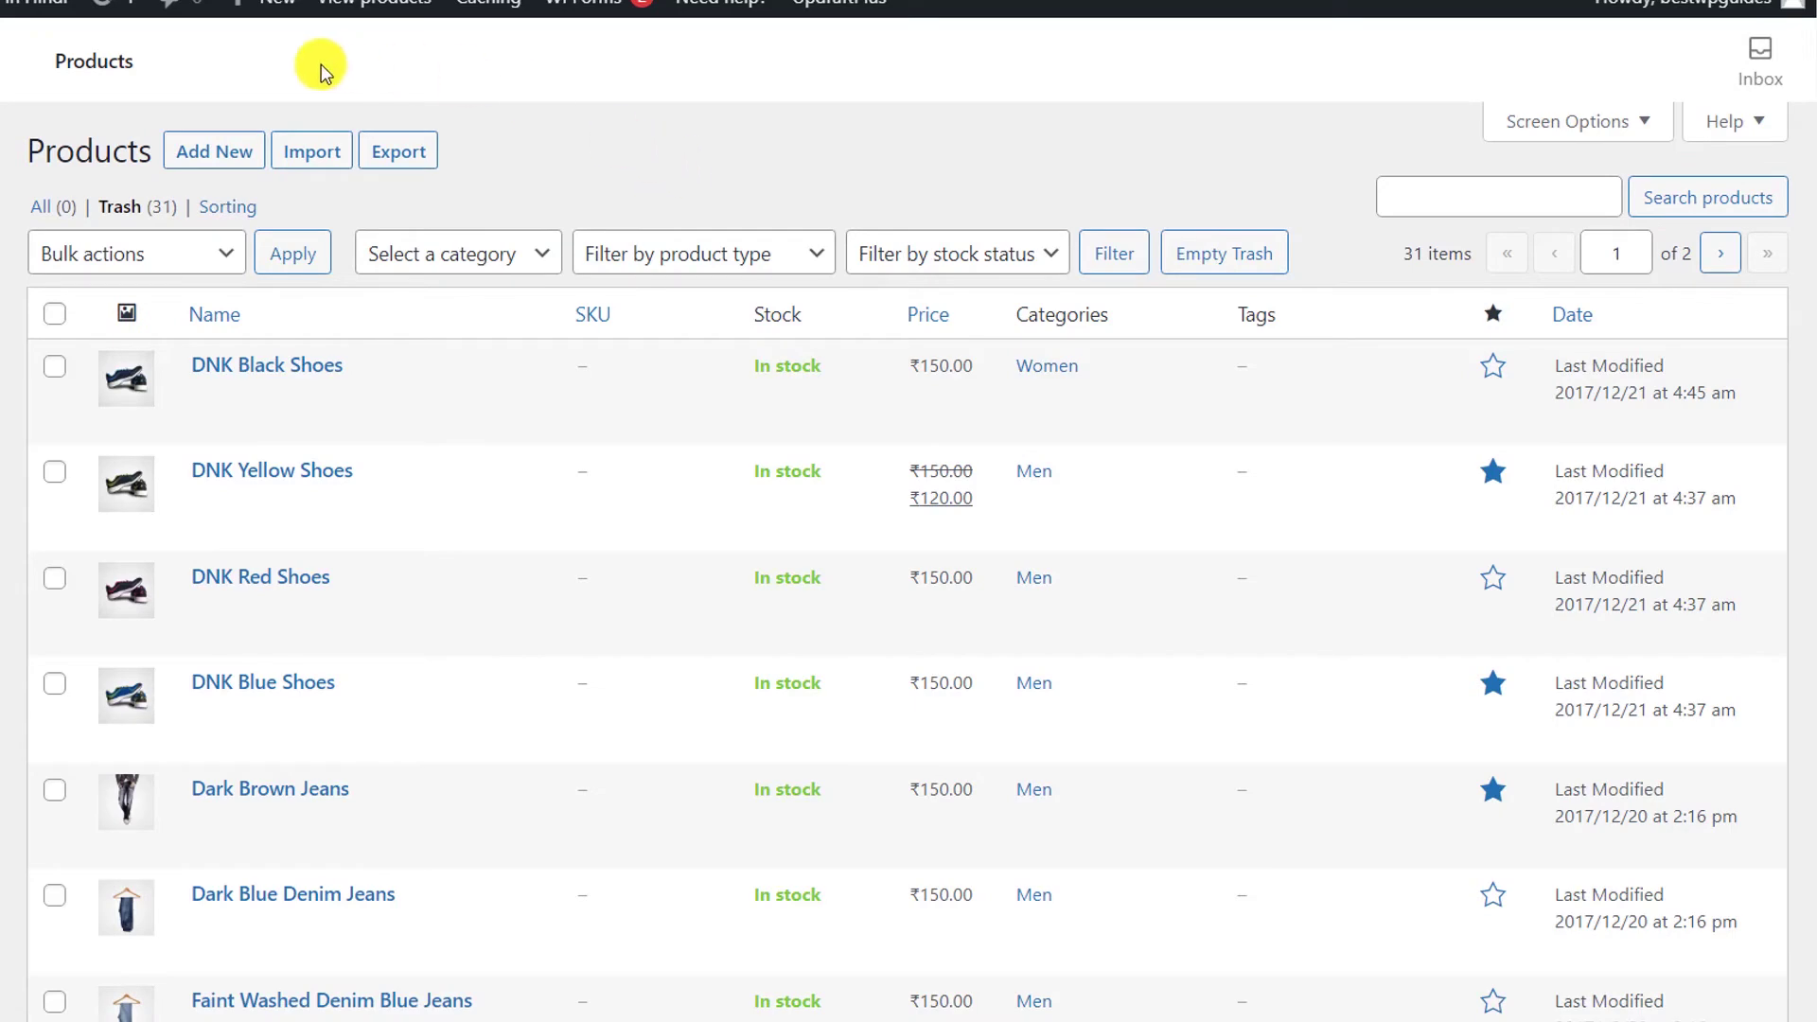
pyautogui.click(198, 155)
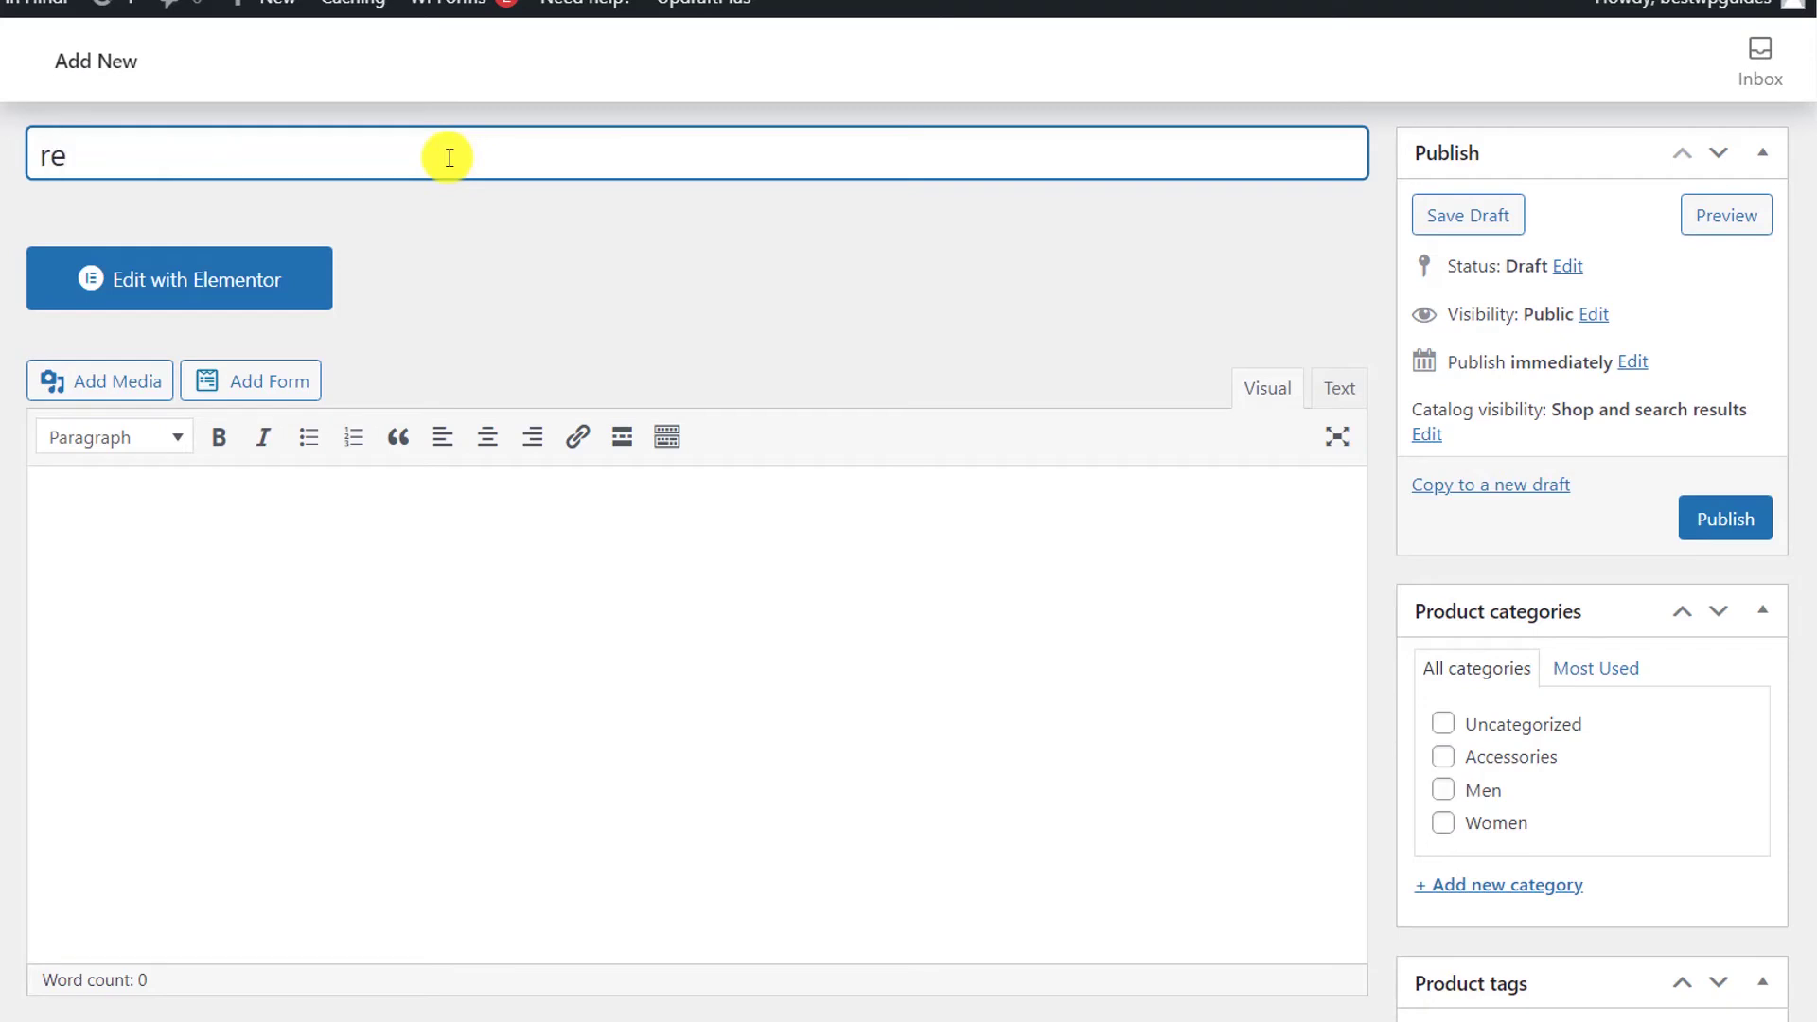
# Step: Remove the stray letter from the product name and finish the seven-word 'This is a' description
pyautogui.press('BackSpace')
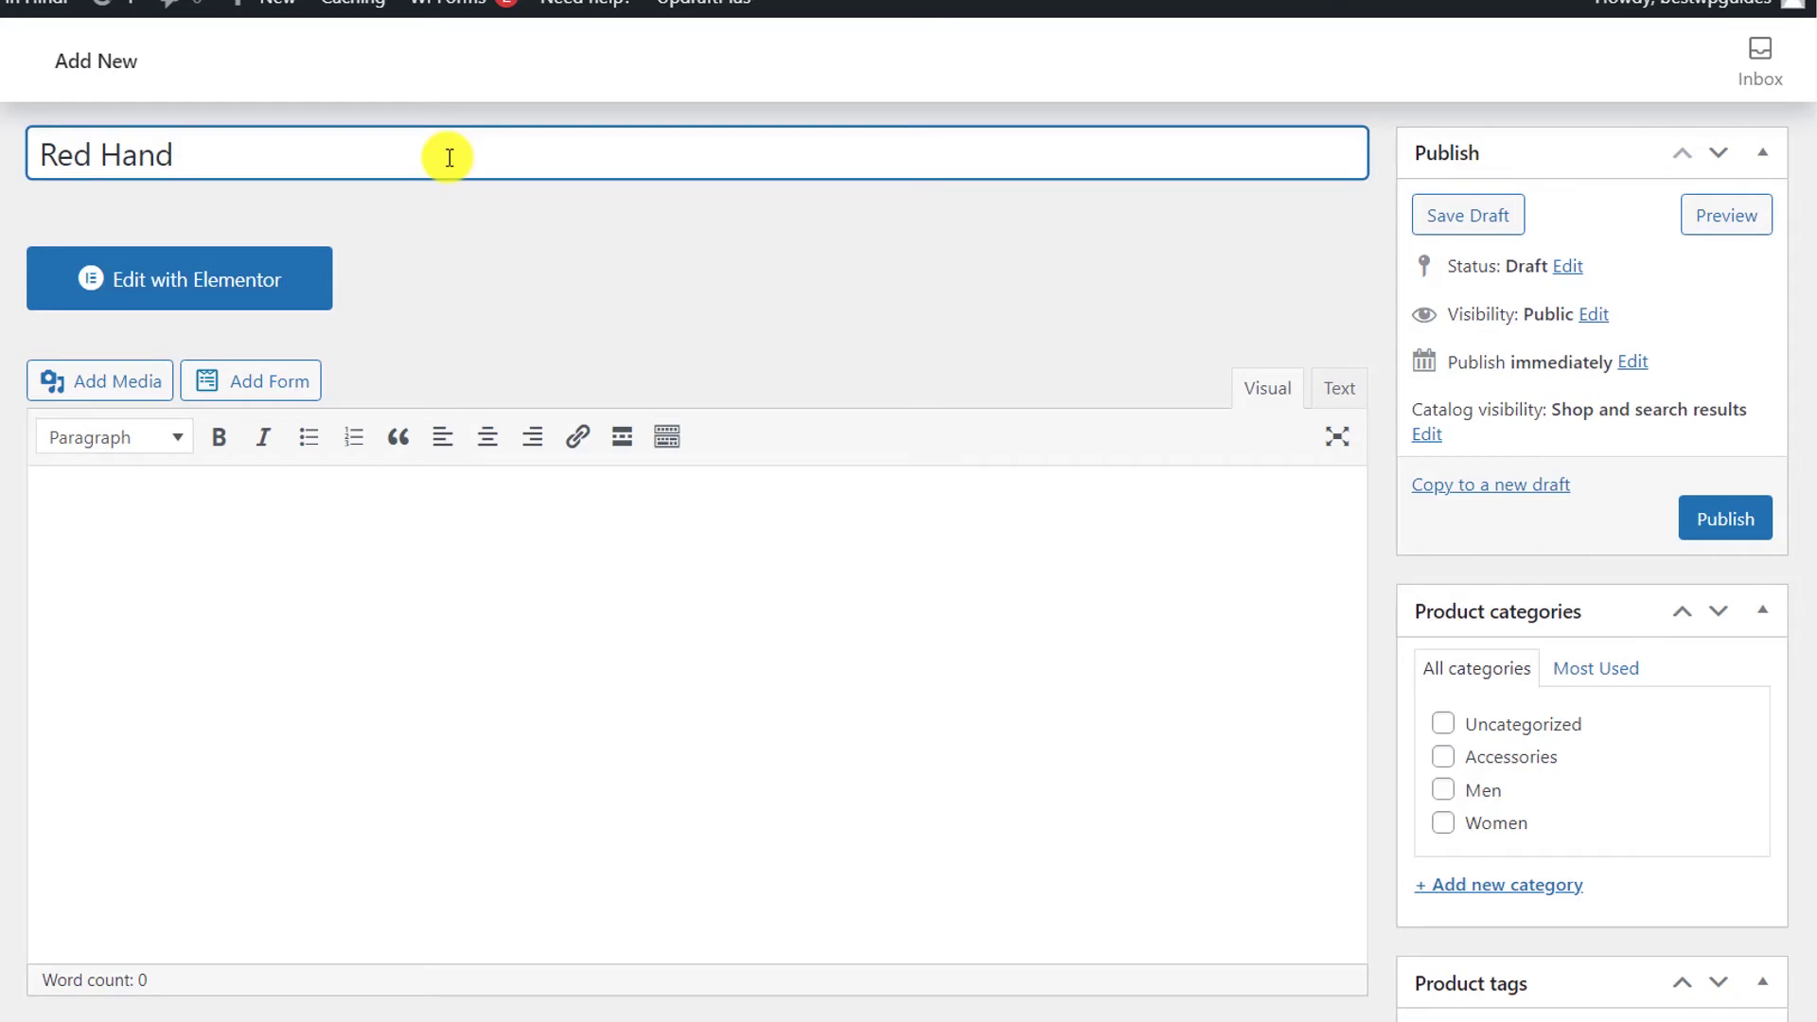
pyautogui.scroll(-1, 445, 142)
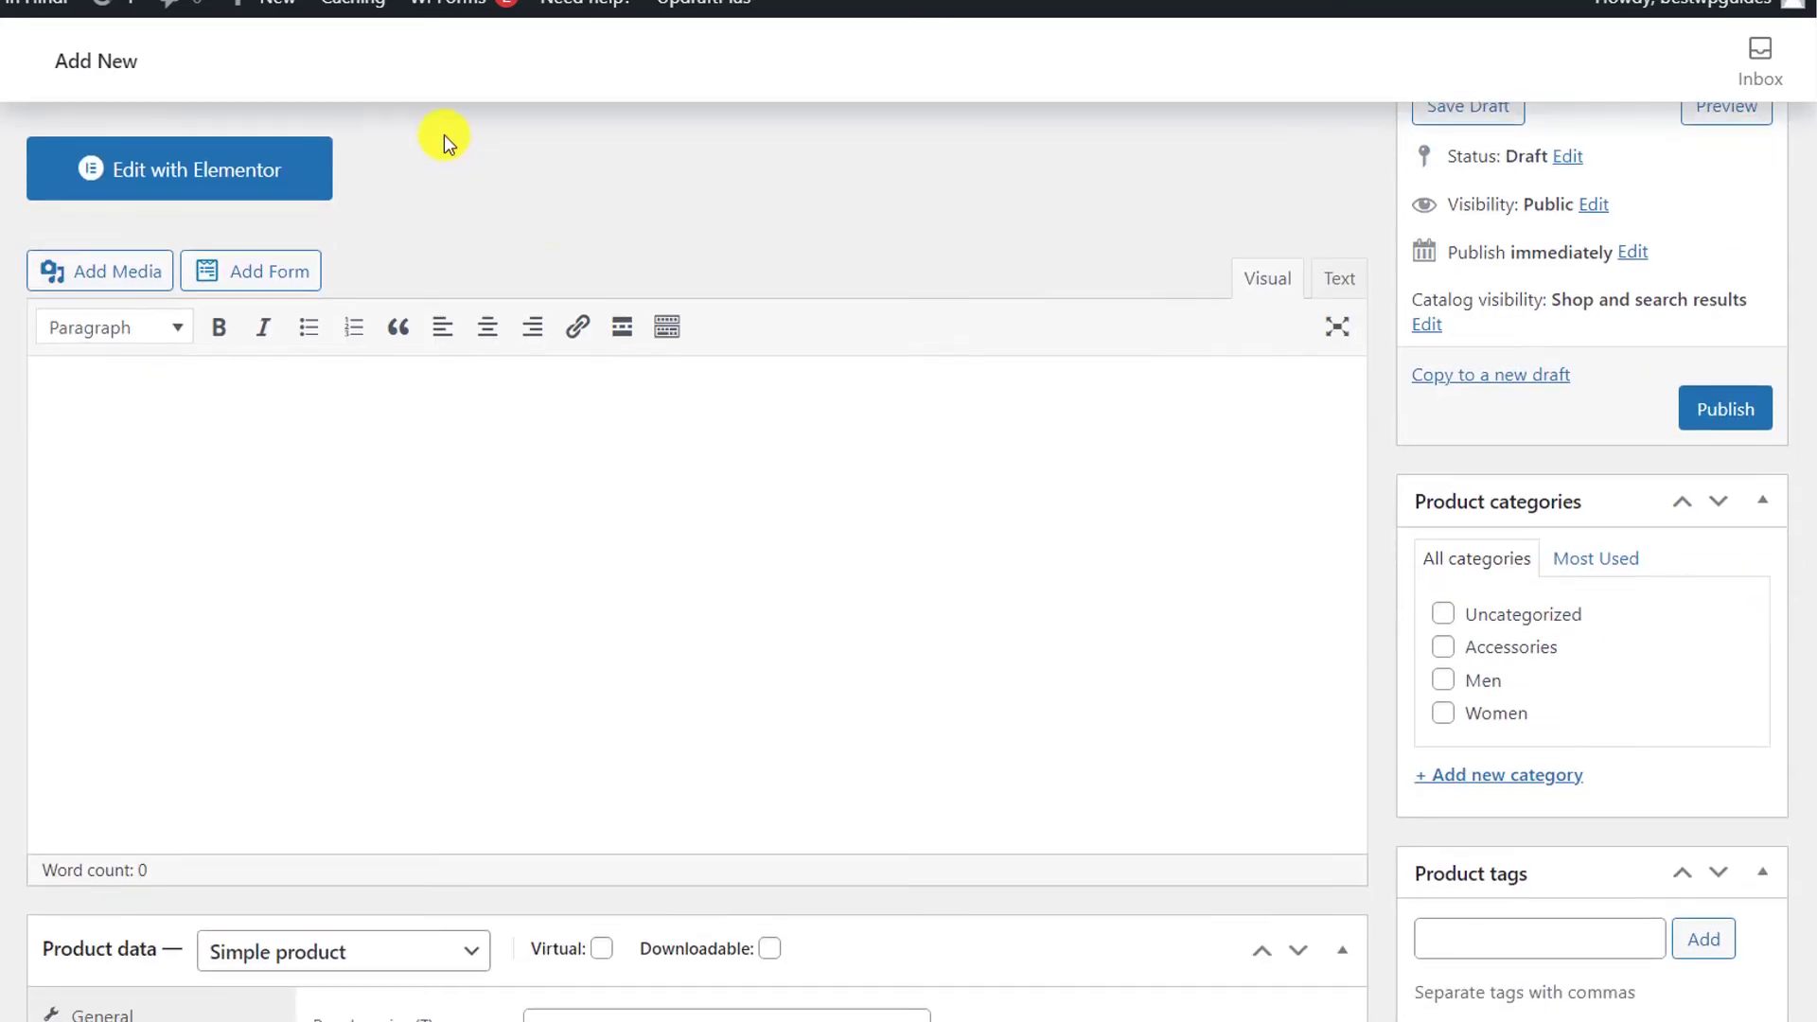
pyautogui.click(565, 504)
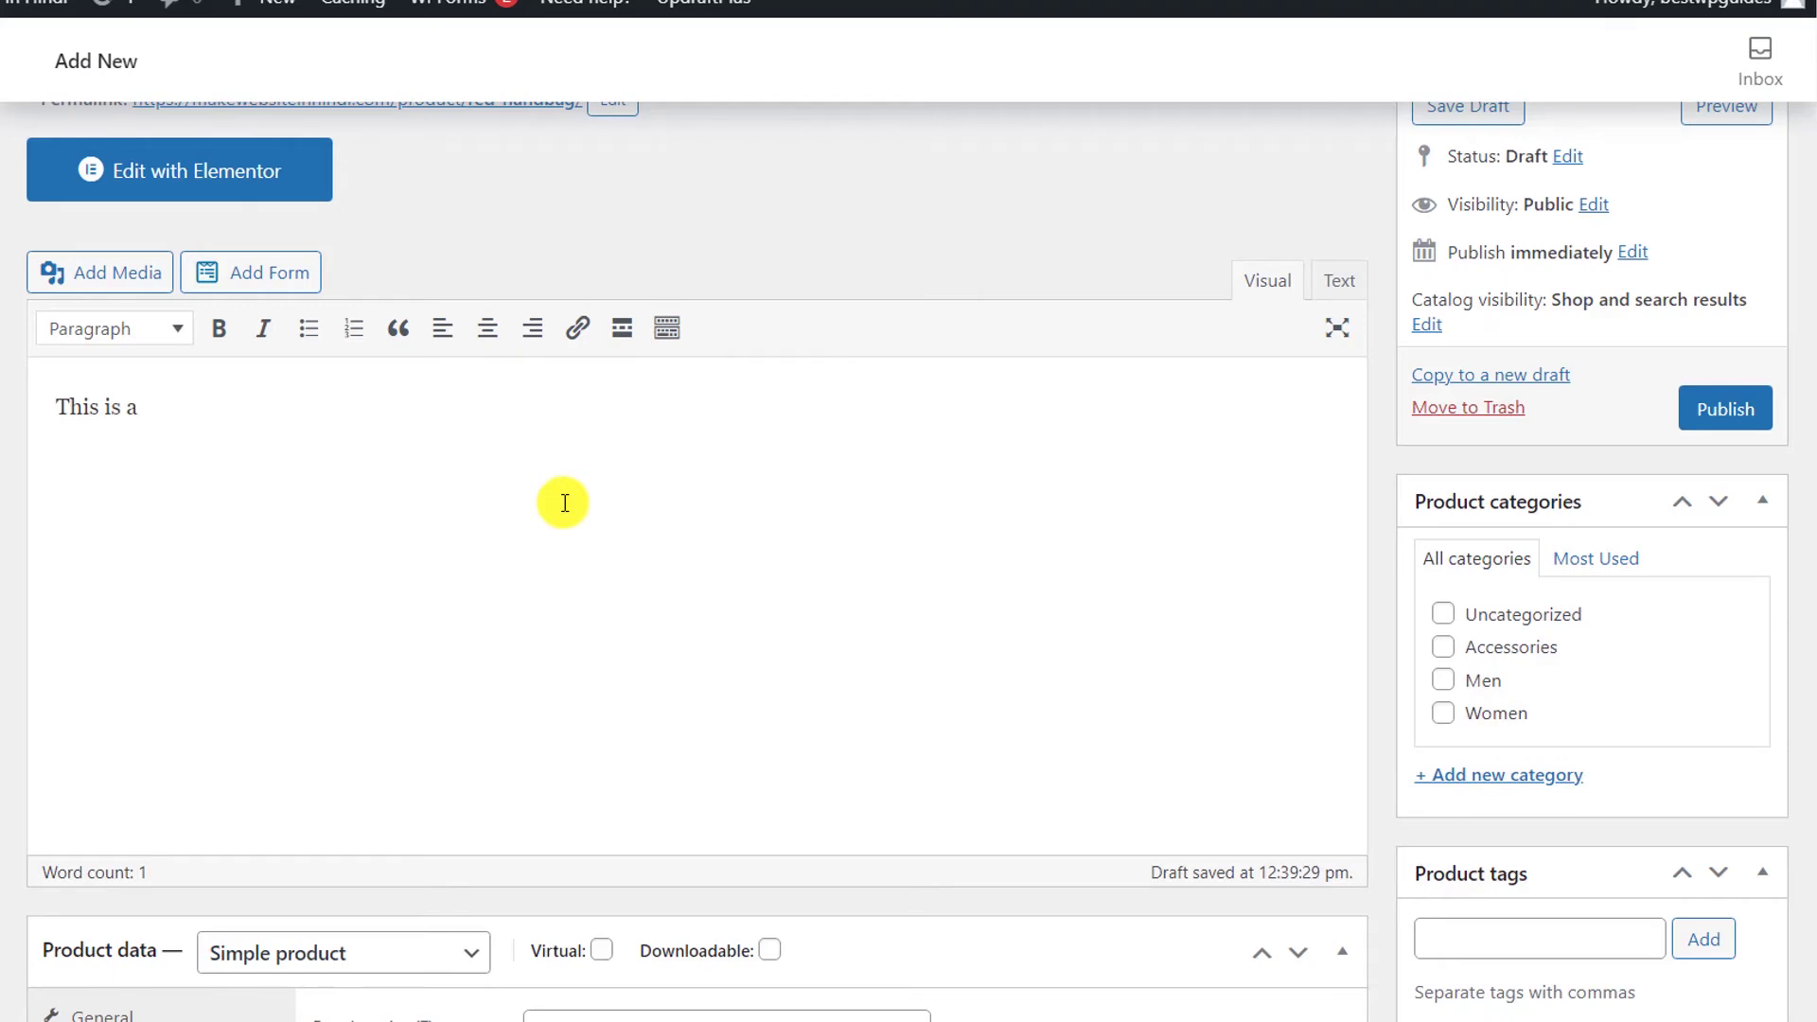
pyautogui.scroll(-7, 565, 502)
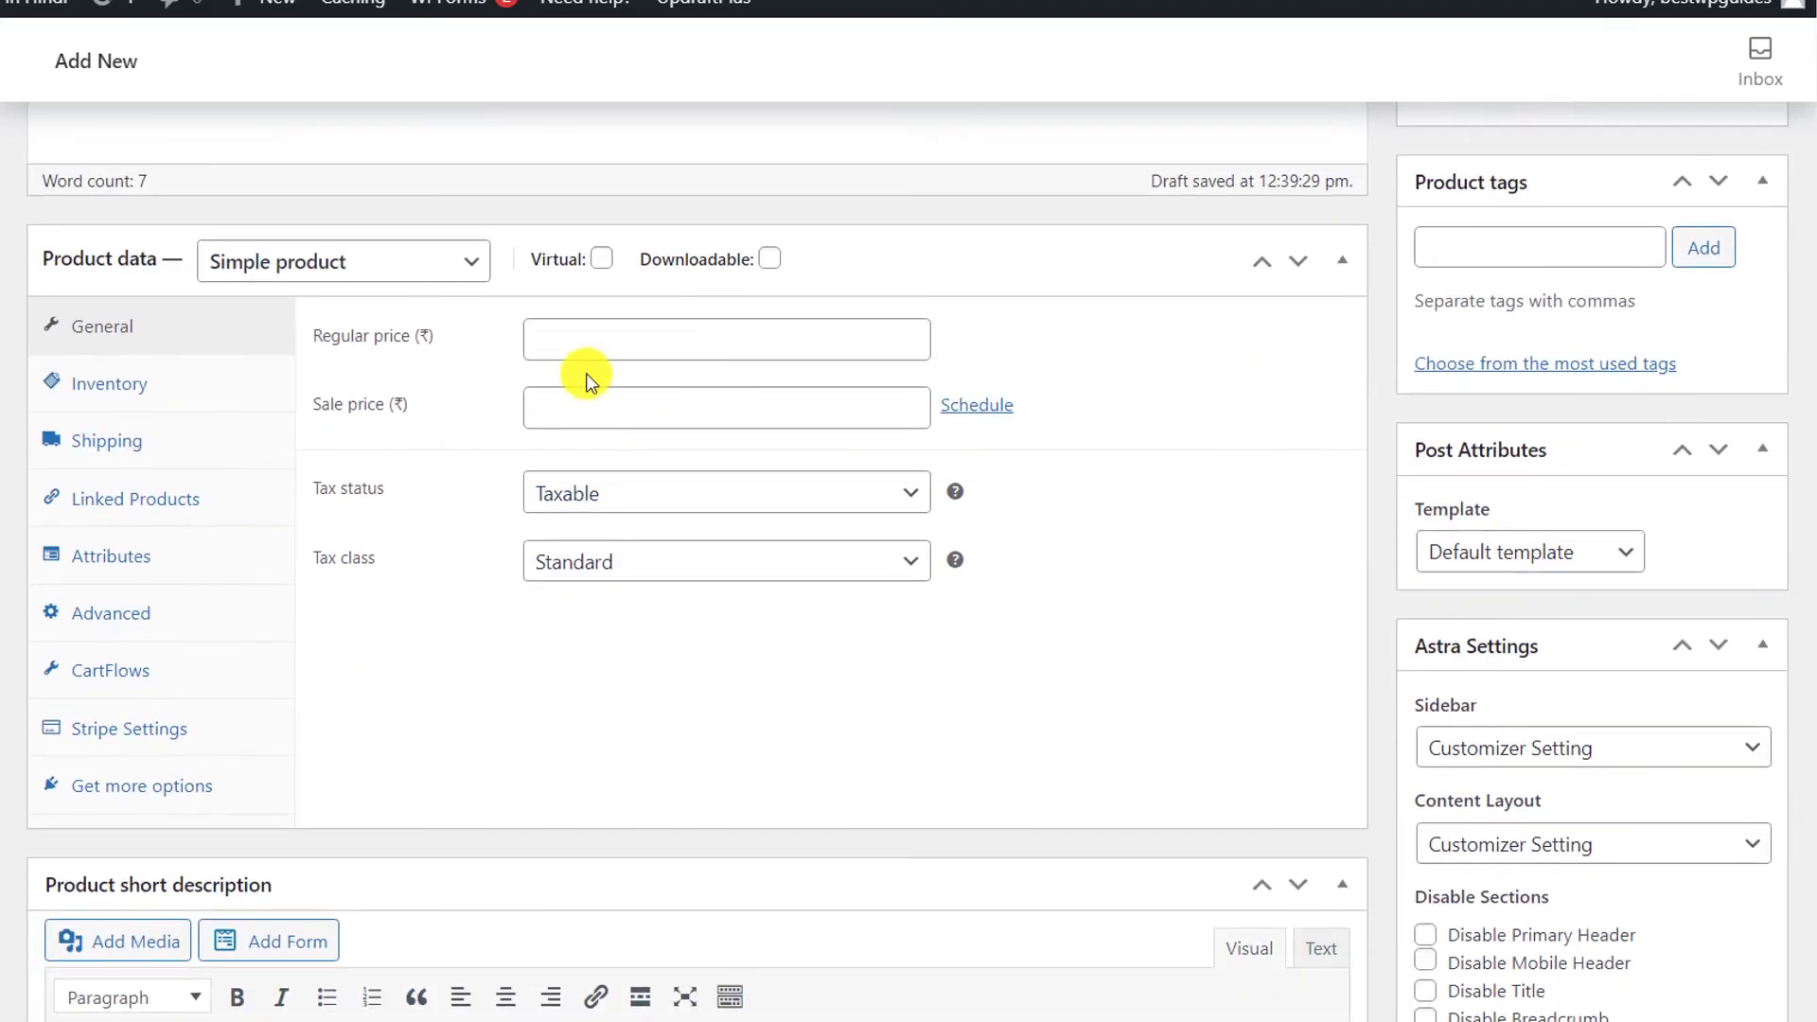
# Step: Set the product's regular price to 500
pyautogui.click(597, 342)
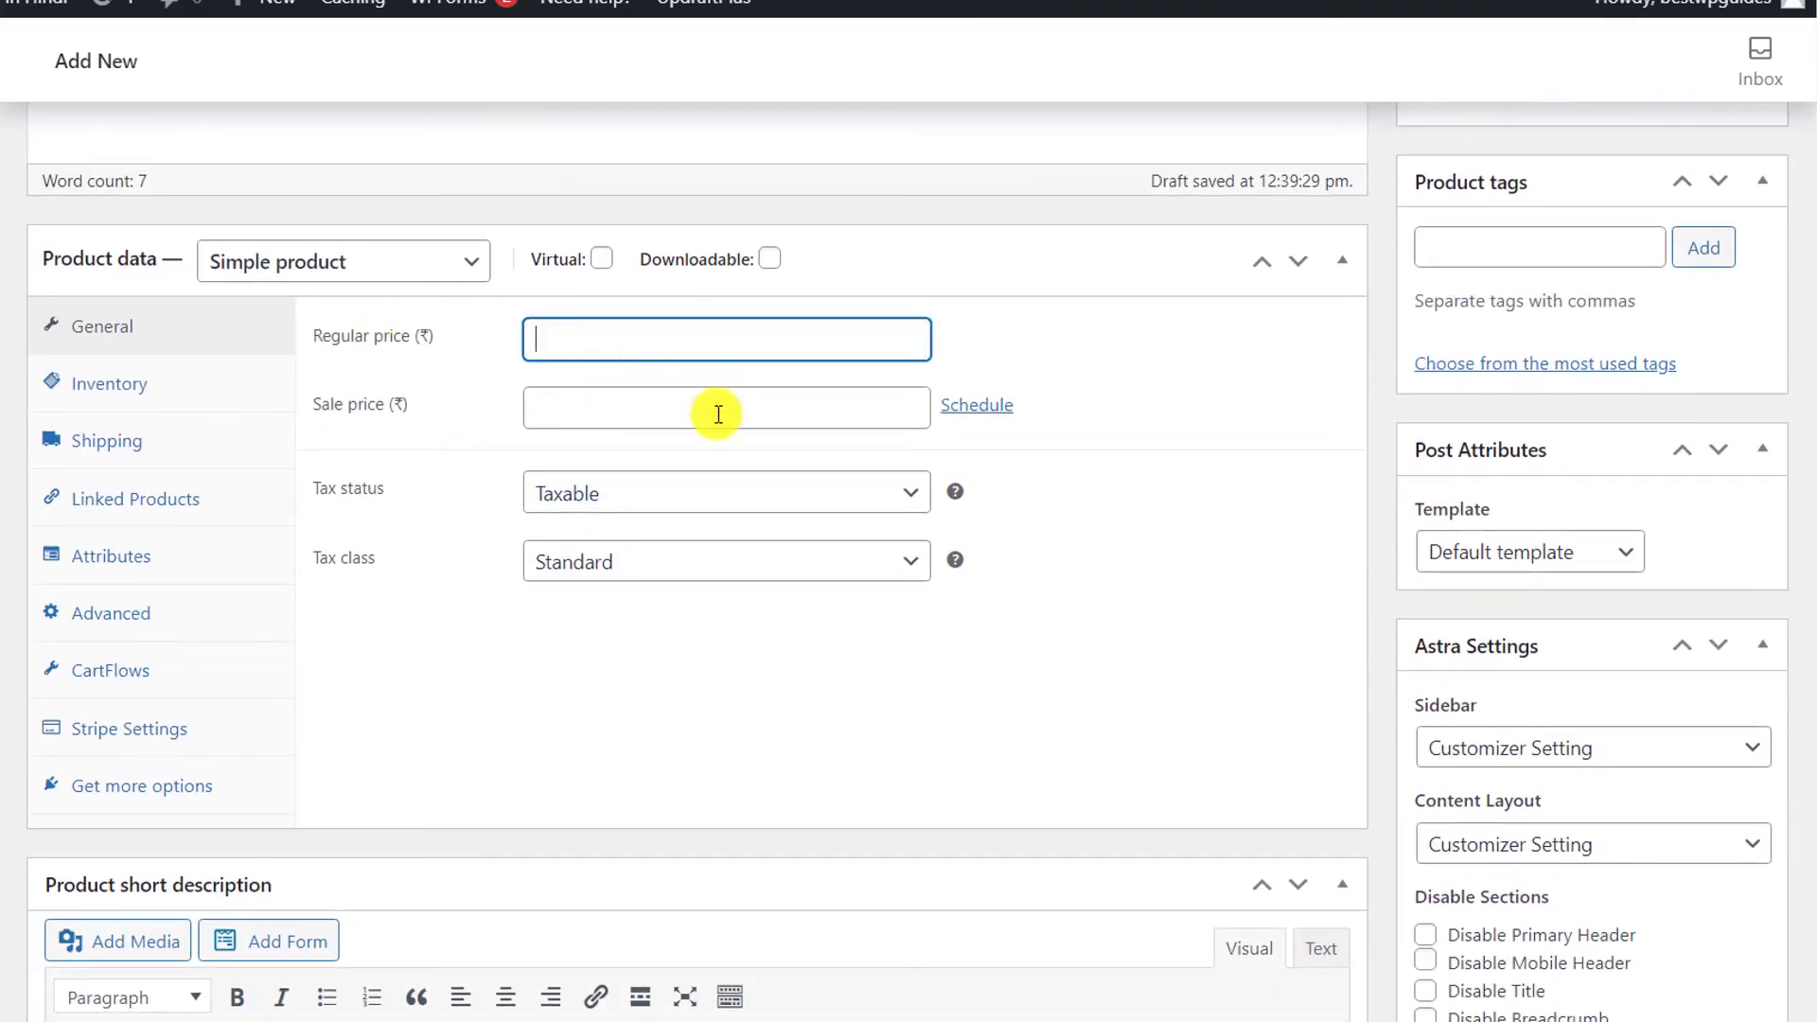
pyautogui.write('500')
pyautogui.click(1067, 516)
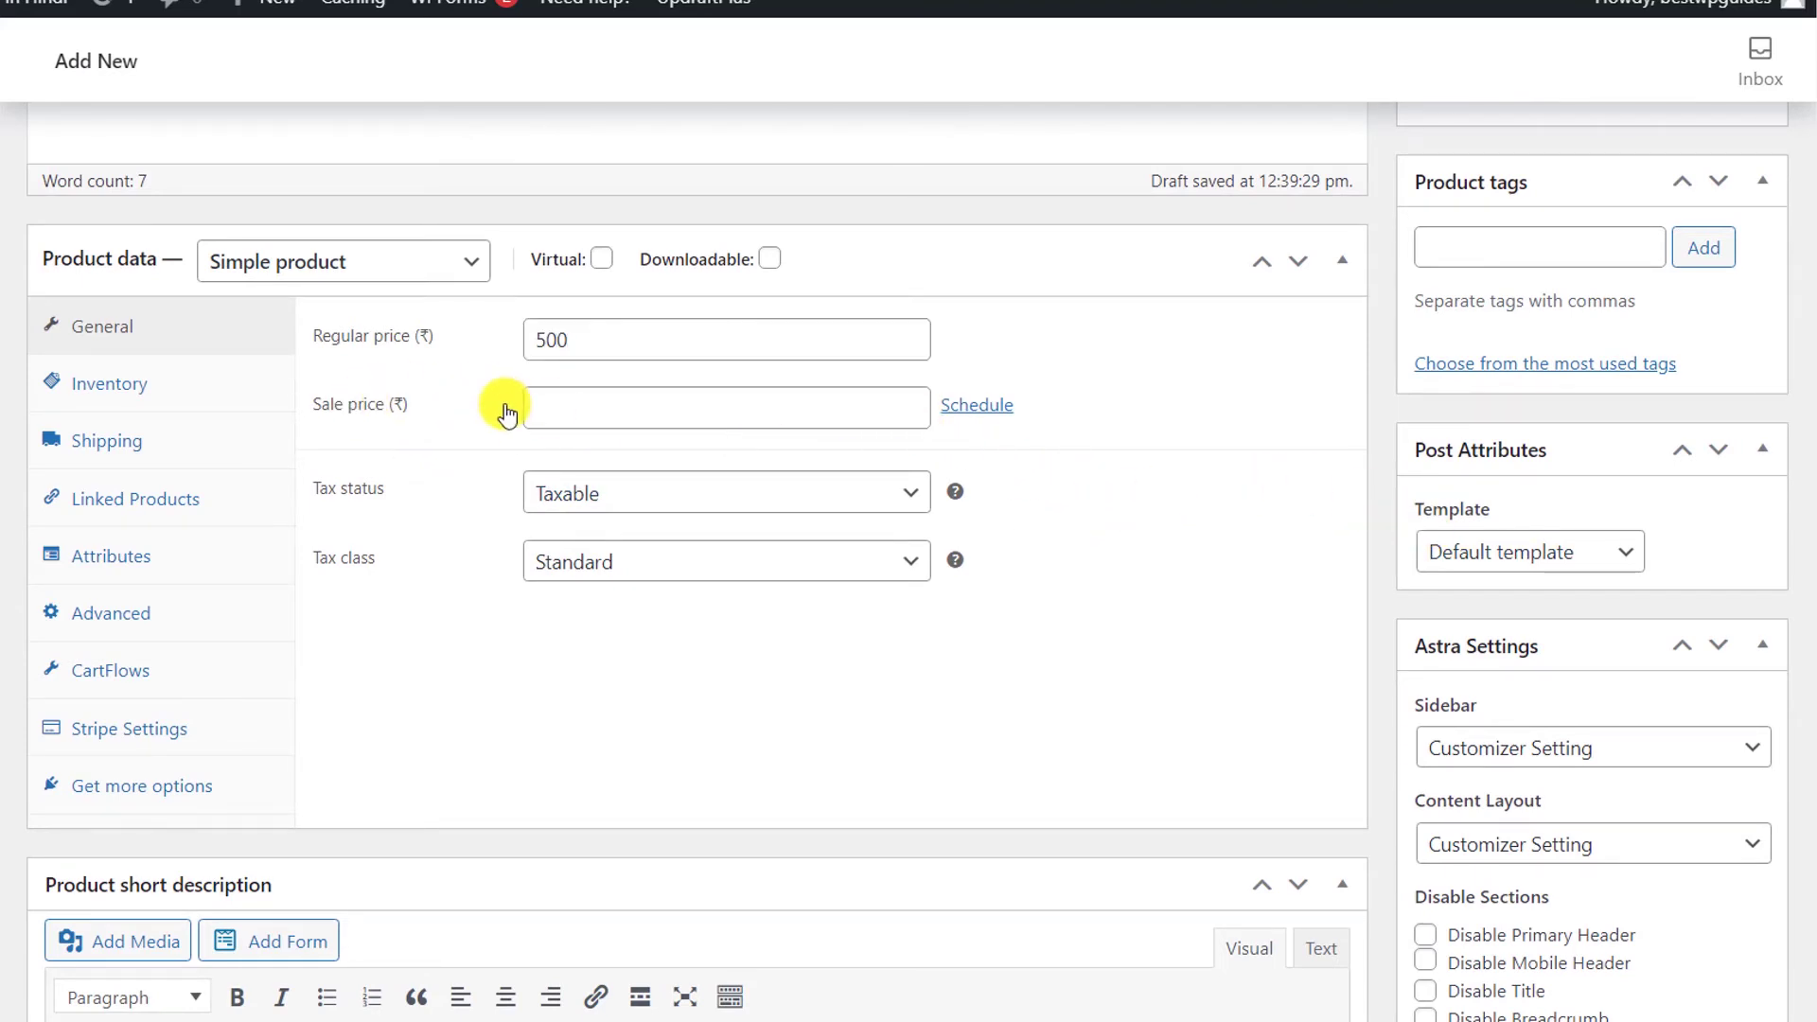
# Step: Schedule the sale from 2021-06-07 to 2021-06-08 with a sale price of 450
pyautogui.click(981, 405)
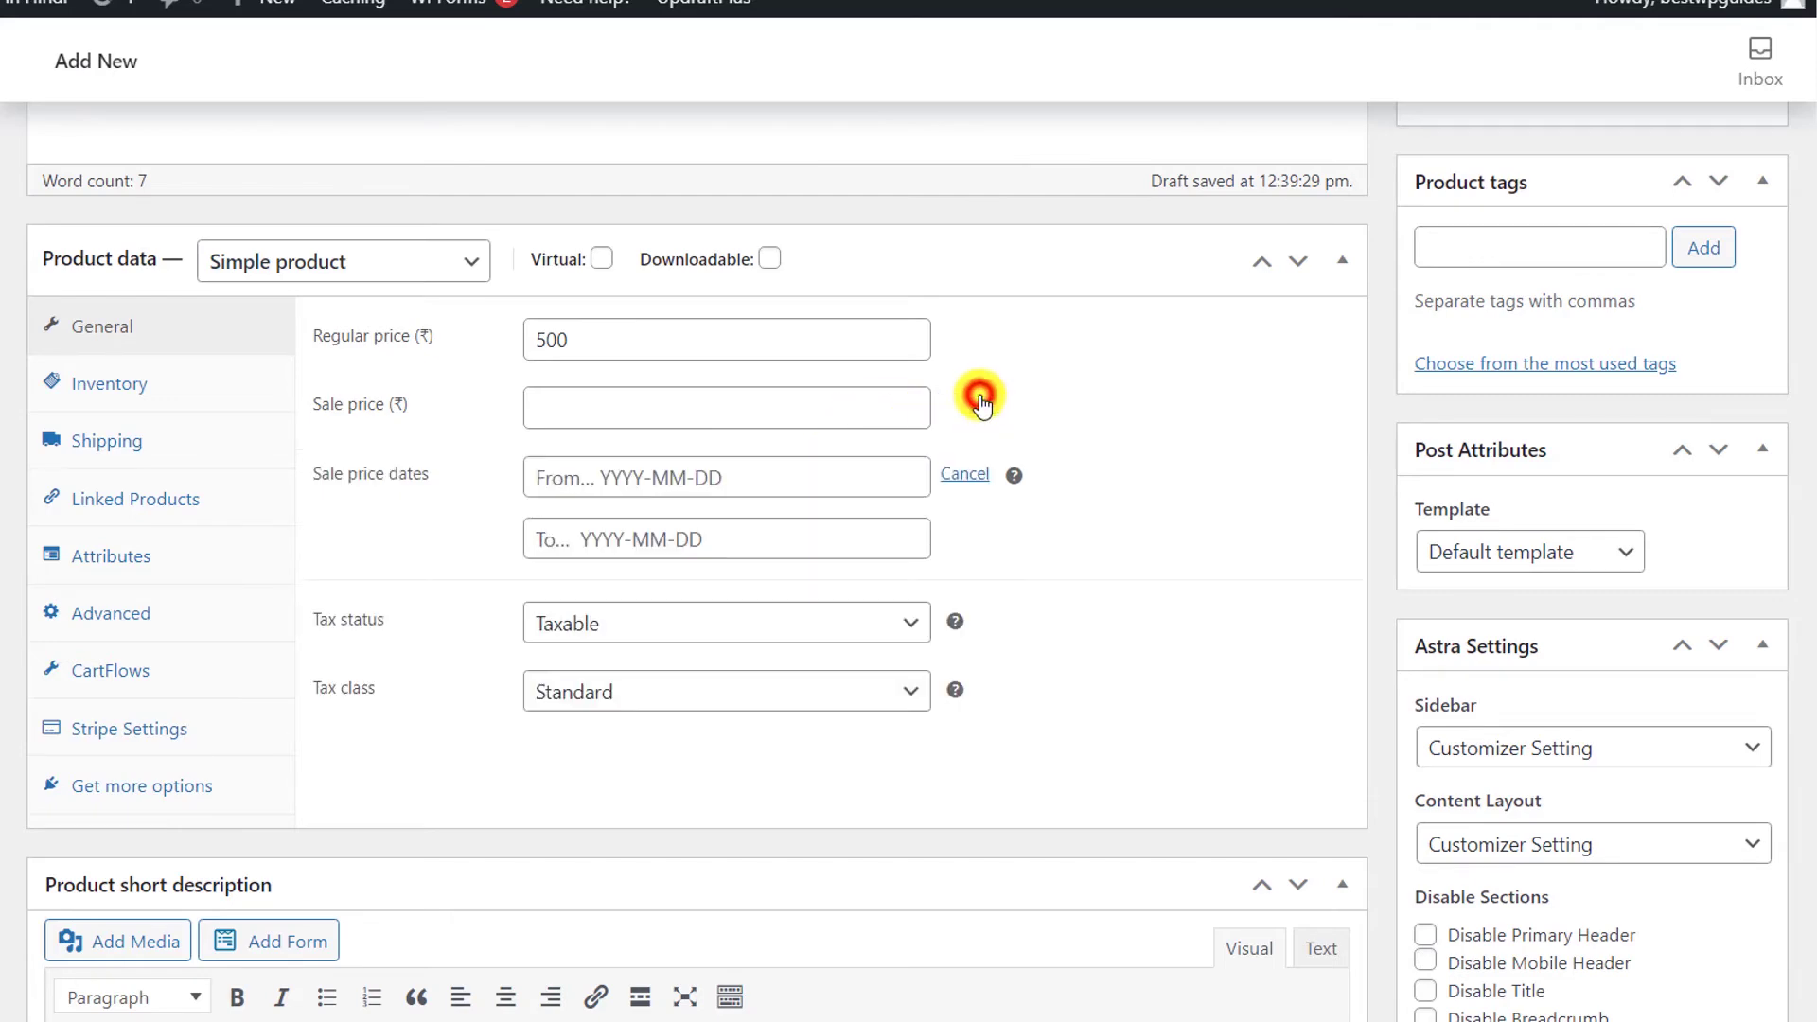
pyautogui.click(767, 478)
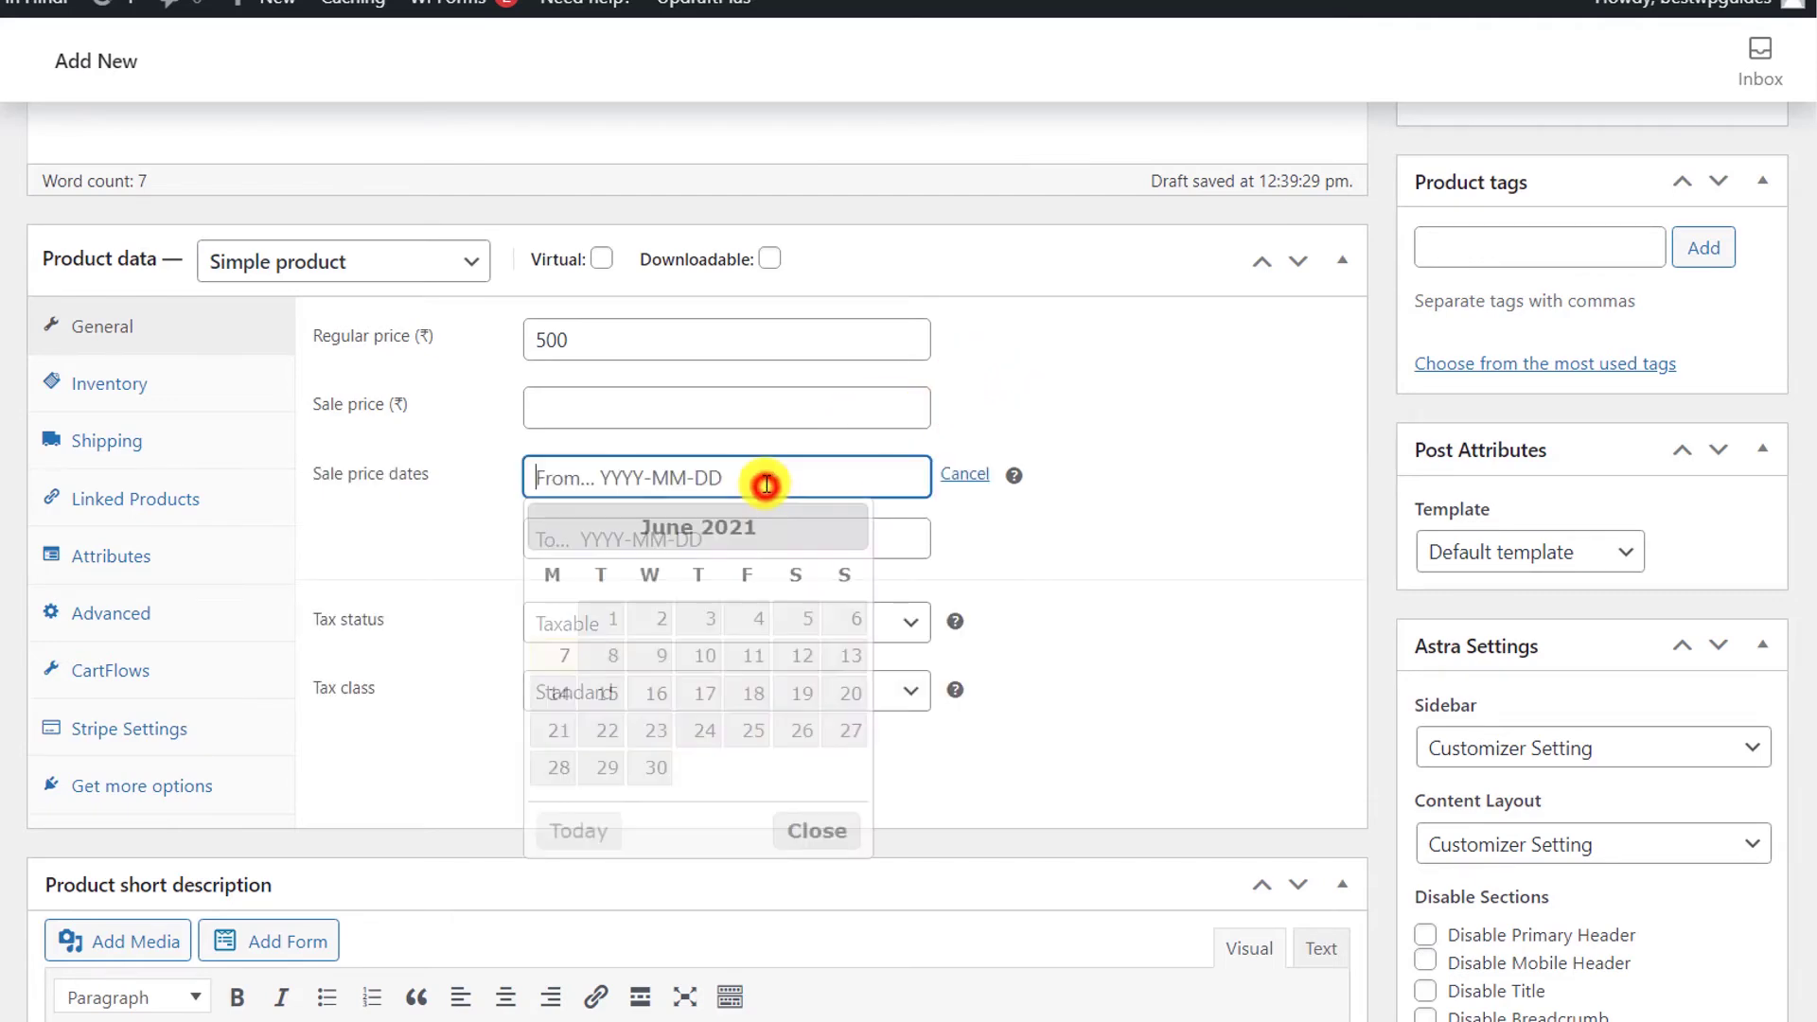
pyautogui.click(559, 655)
pyautogui.click(741, 534)
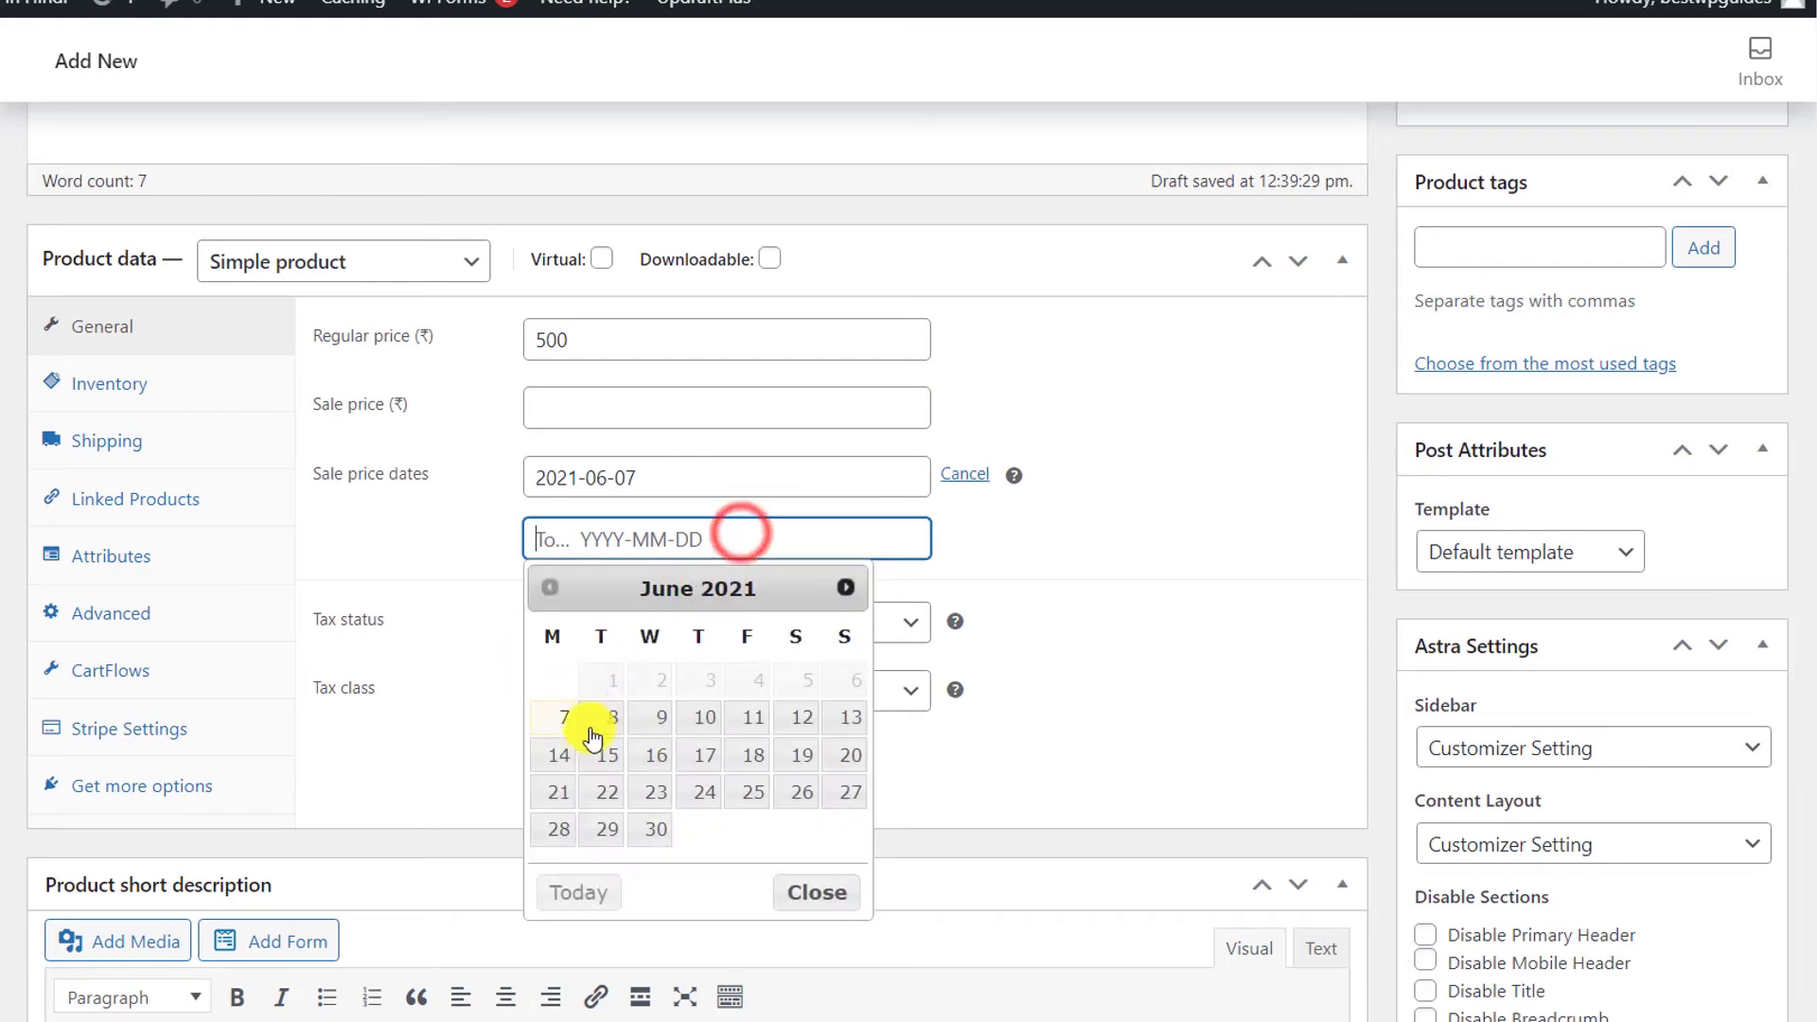
pyautogui.click(608, 716)
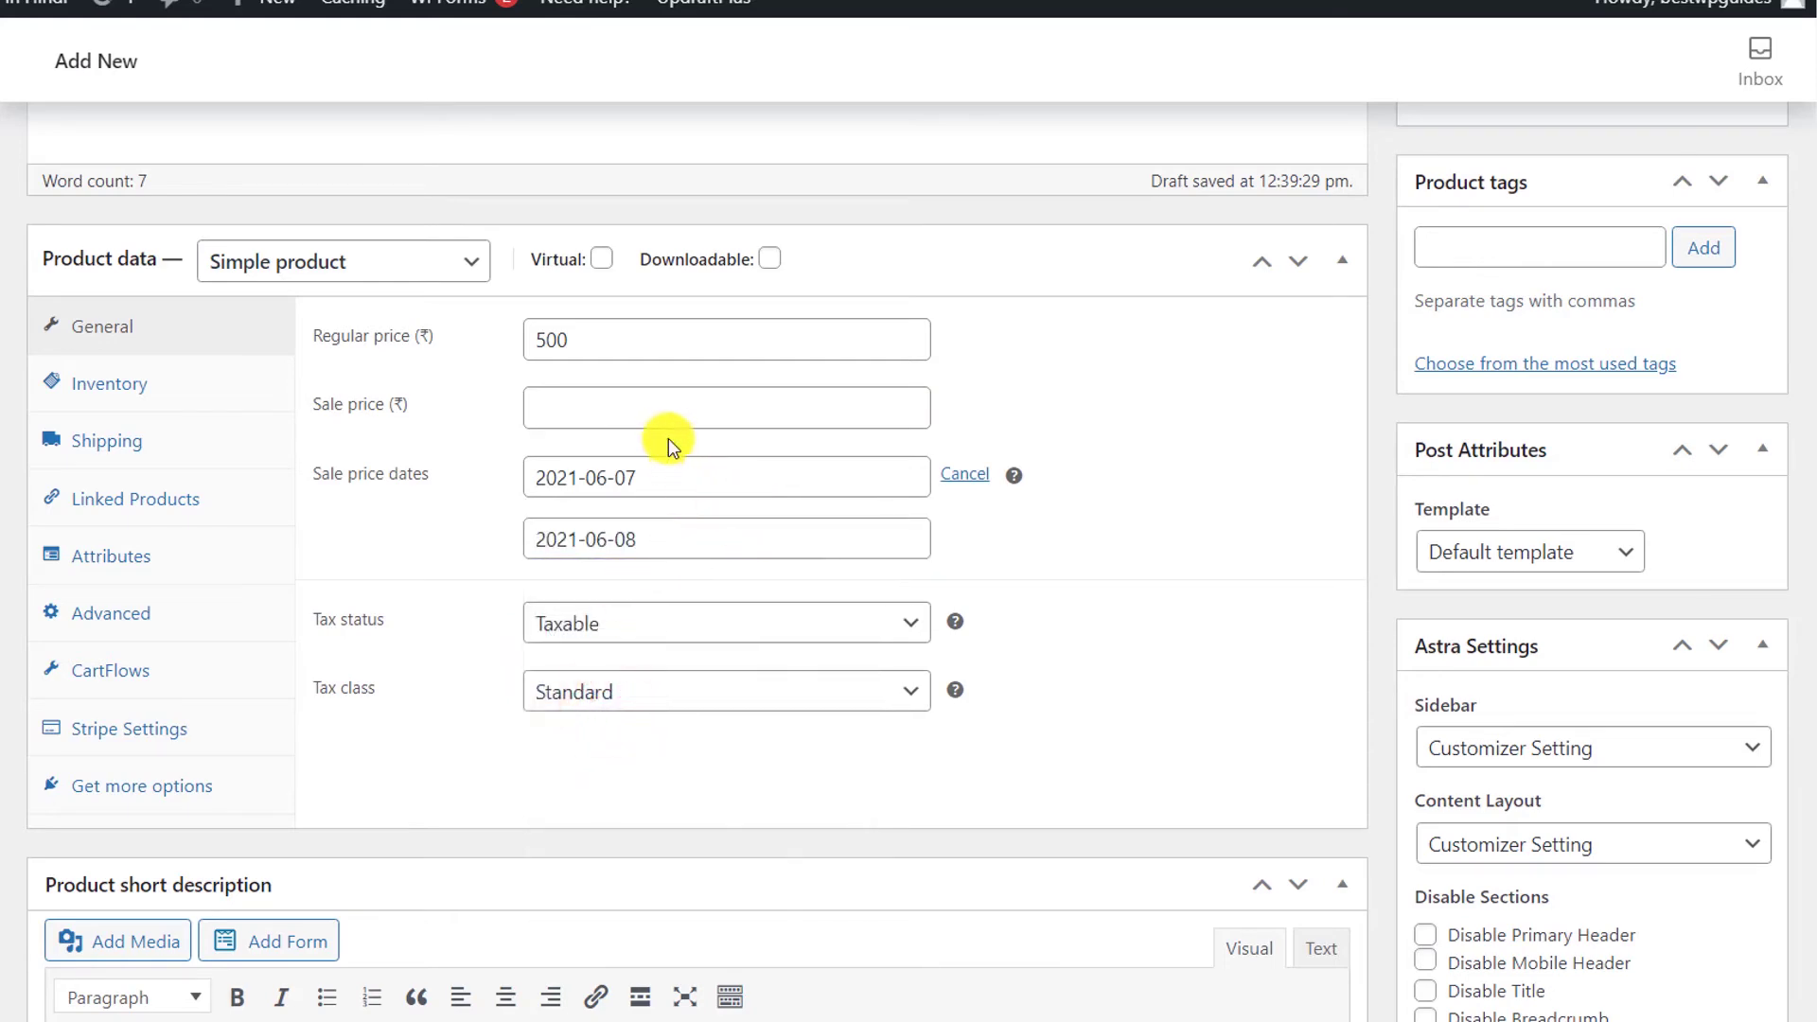
pyautogui.click(669, 407)
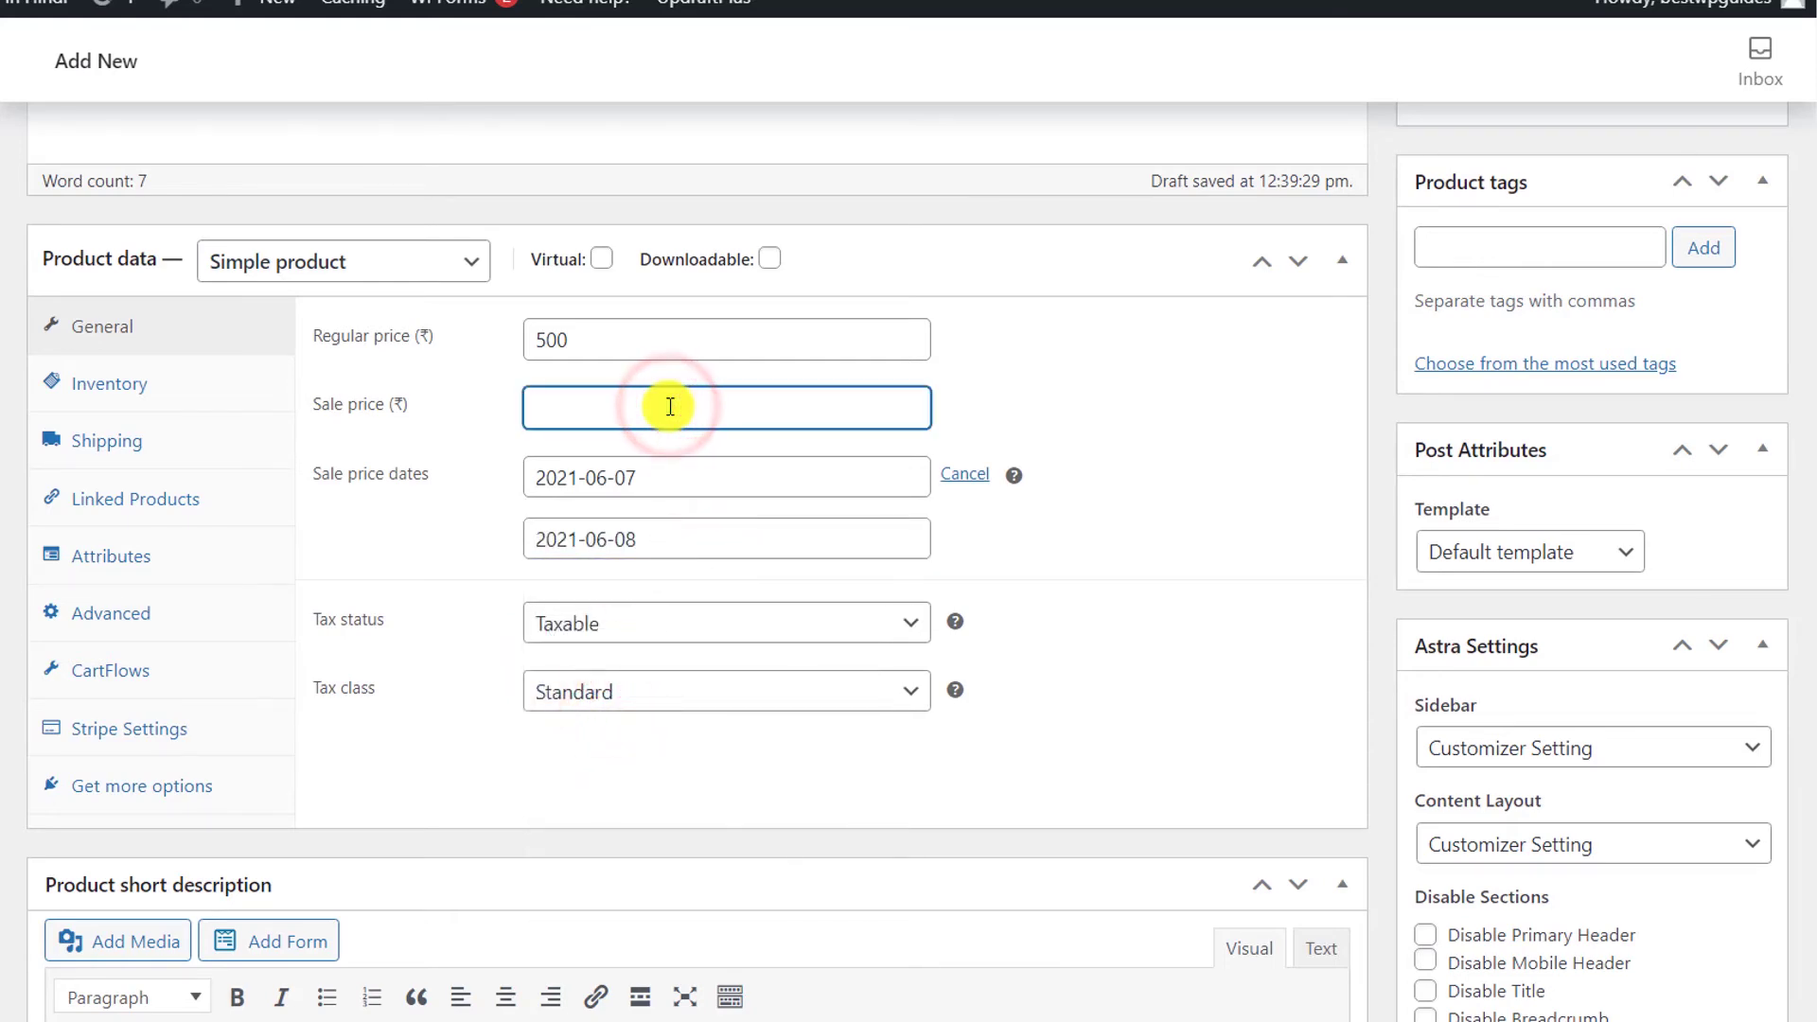
pyautogui.write('450')
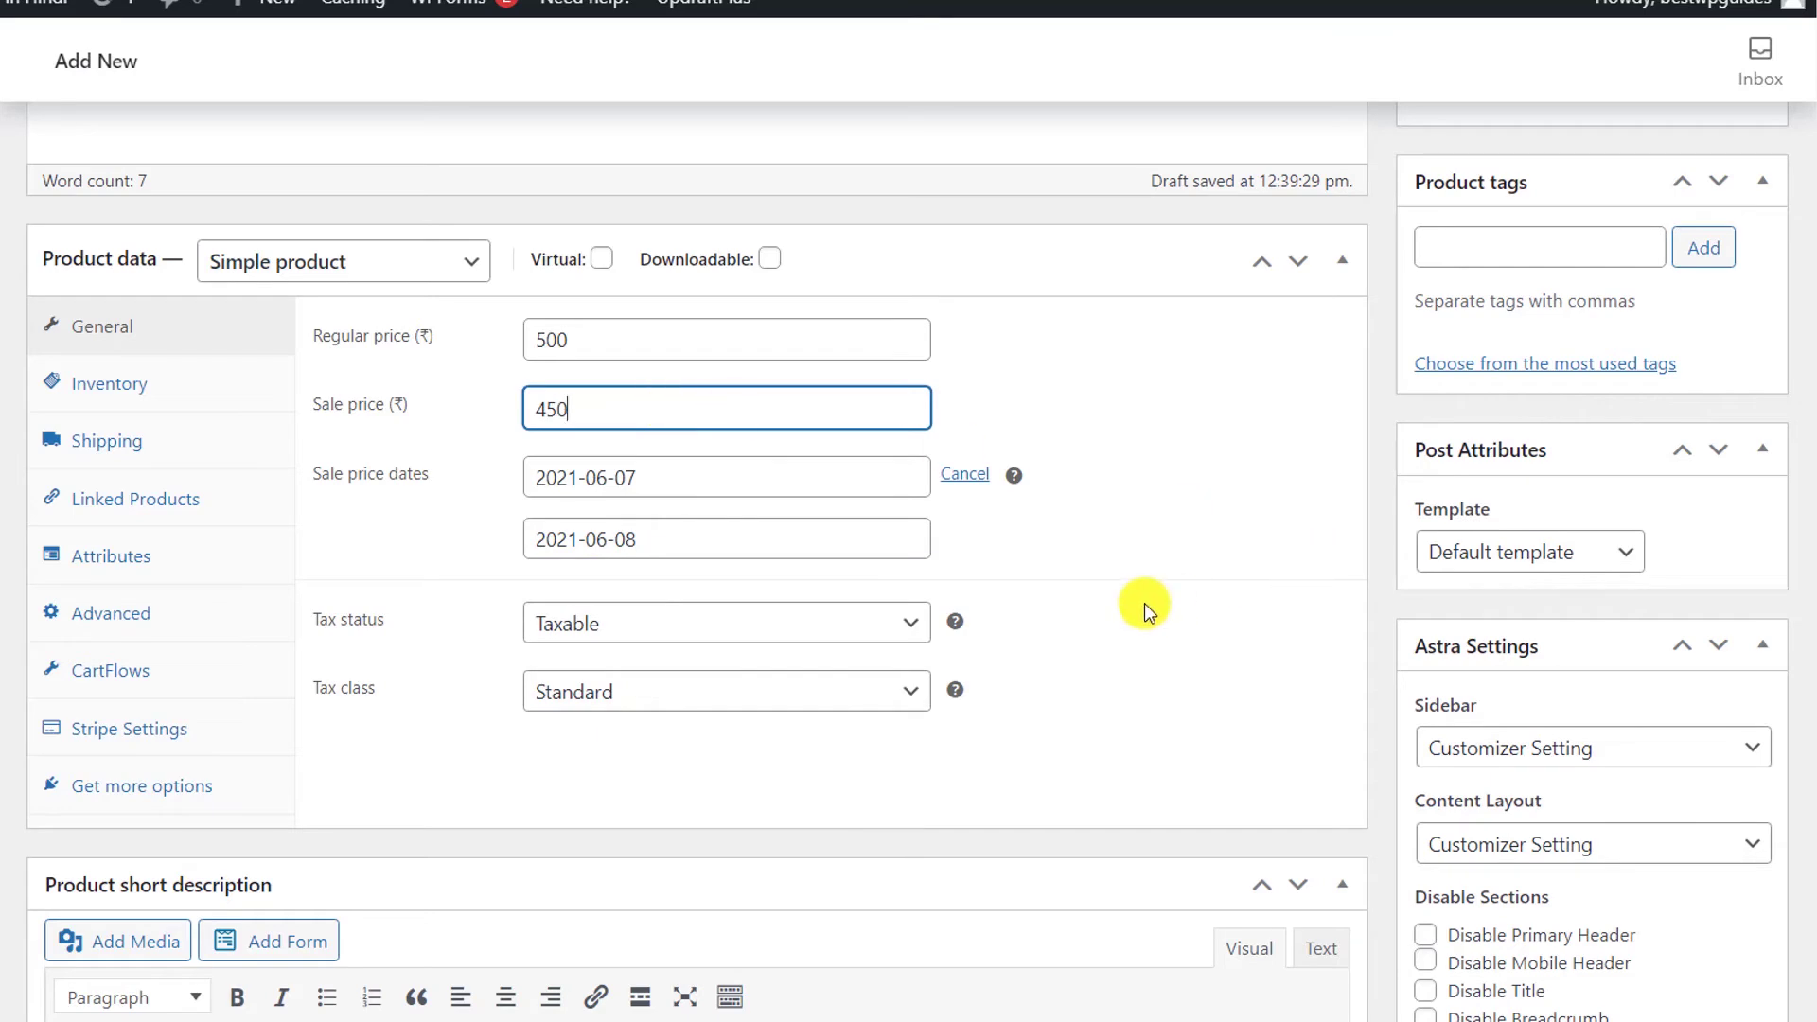
pyautogui.click(1144, 604)
pyautogui.scroll(-1, 1144, 603)
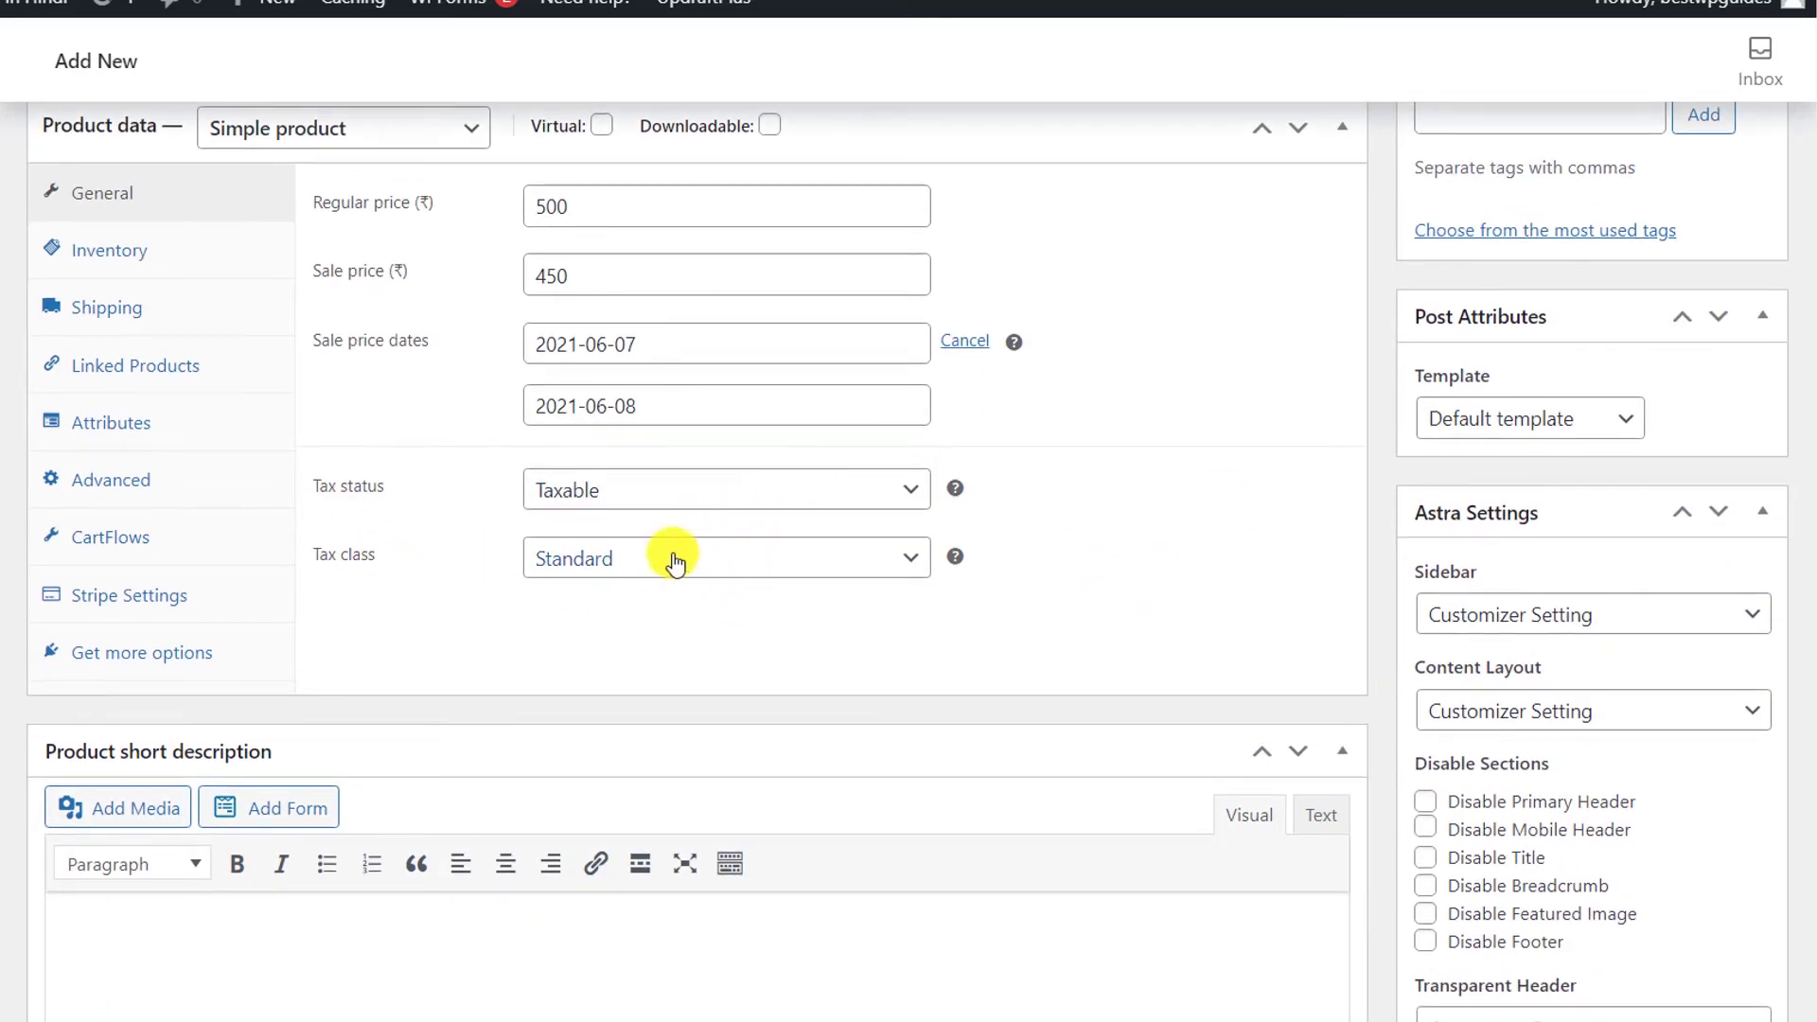
# Step: Enter 'This is a very nice hand bag.' as the product short description
pyautogui.scroll(-3, 757, 586)
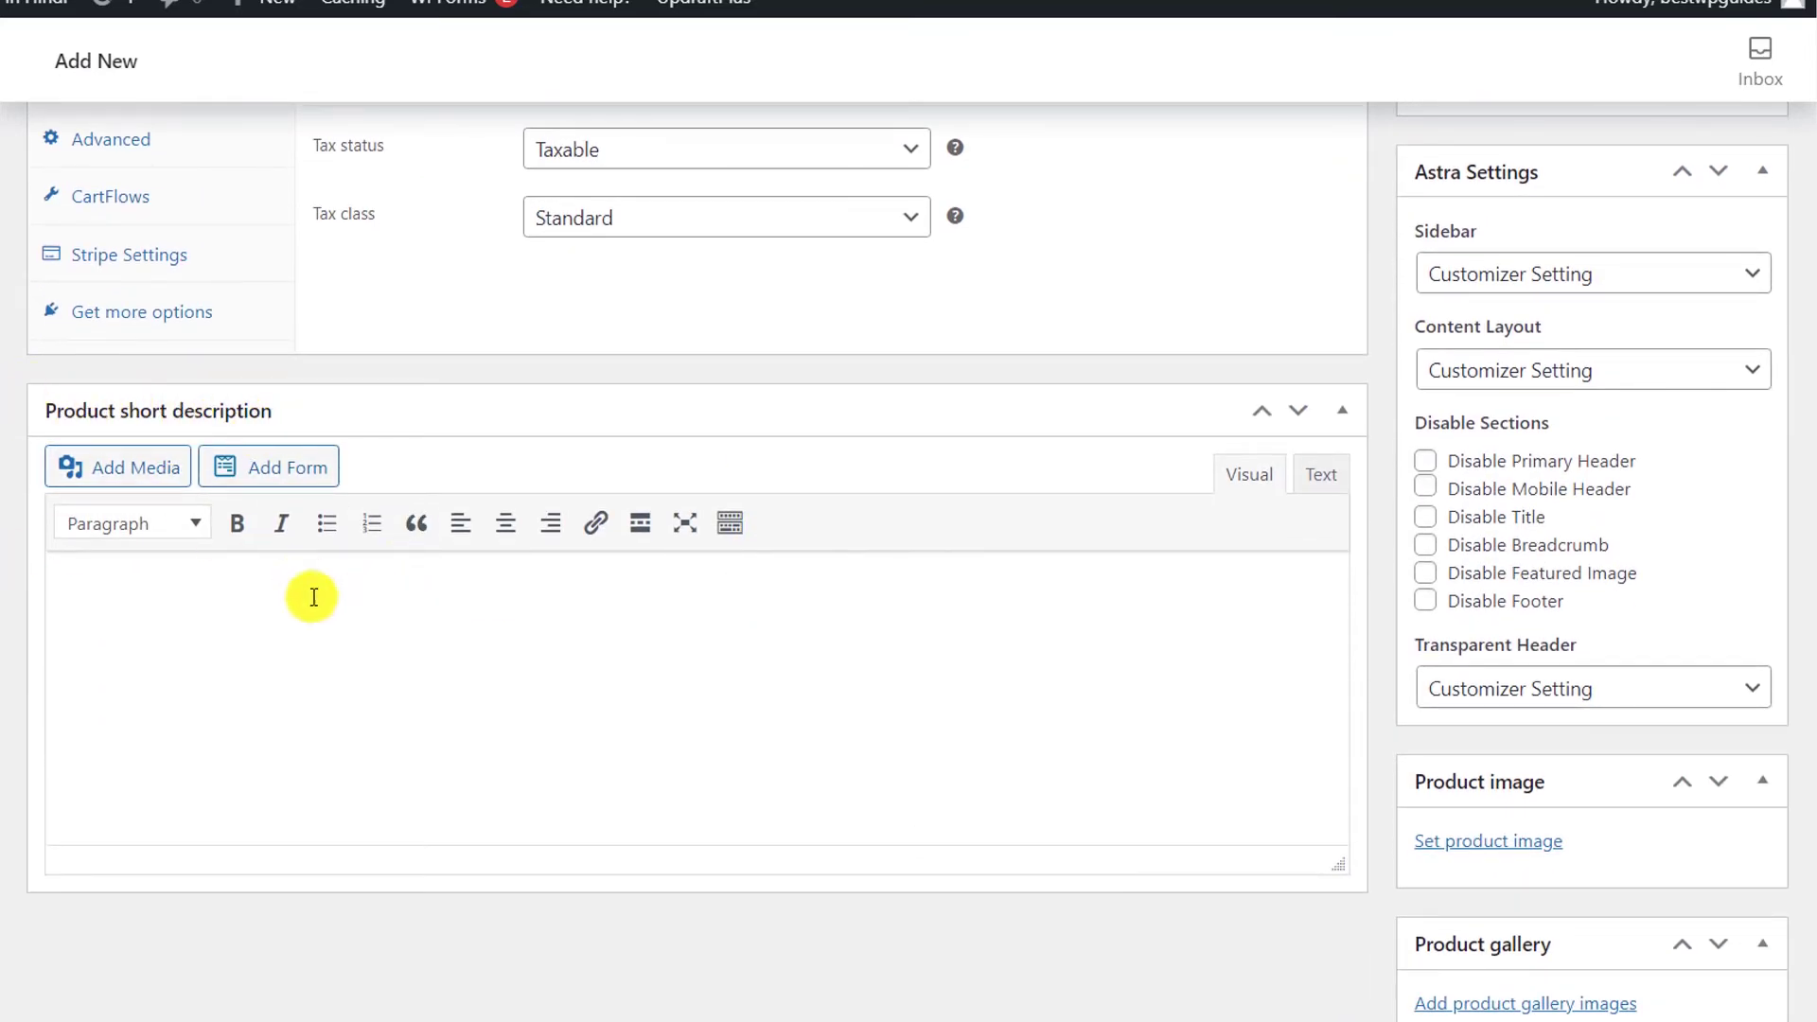
pyautogui.click(364, 675)
pyautogui.write('This is a very nice hand bag.')
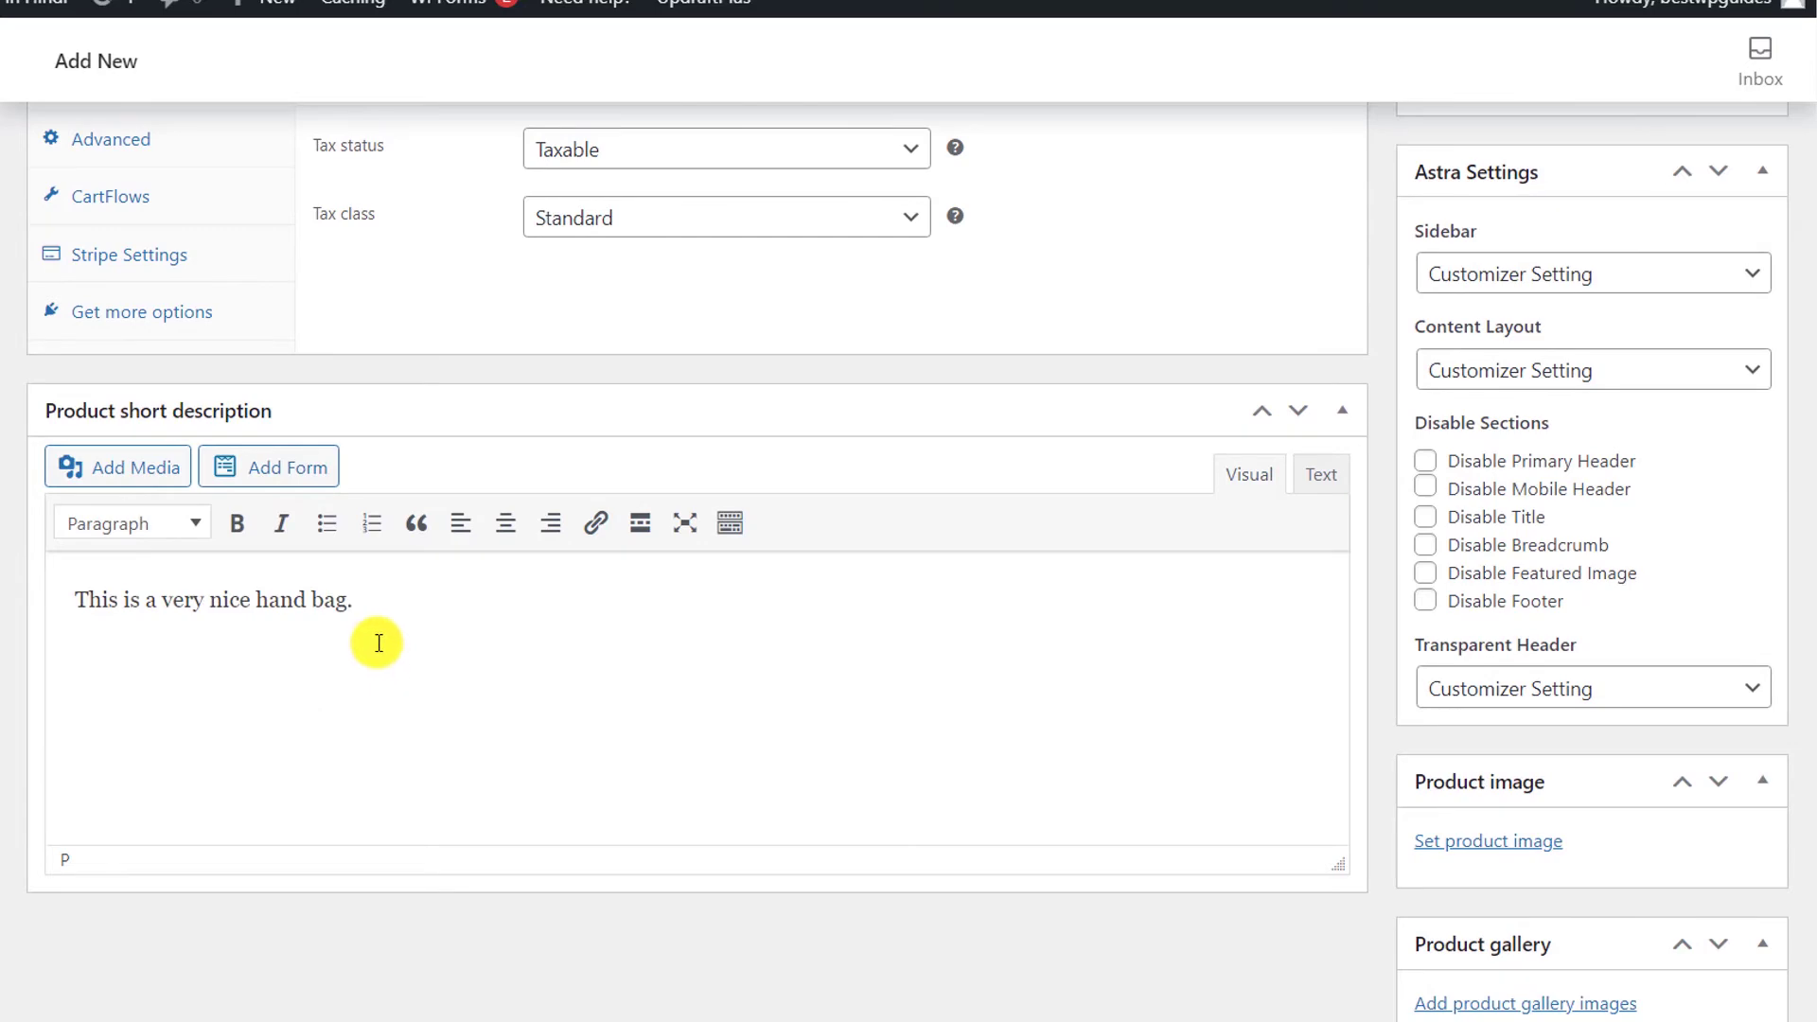
pyautogui.scroll(10, 379, 642)
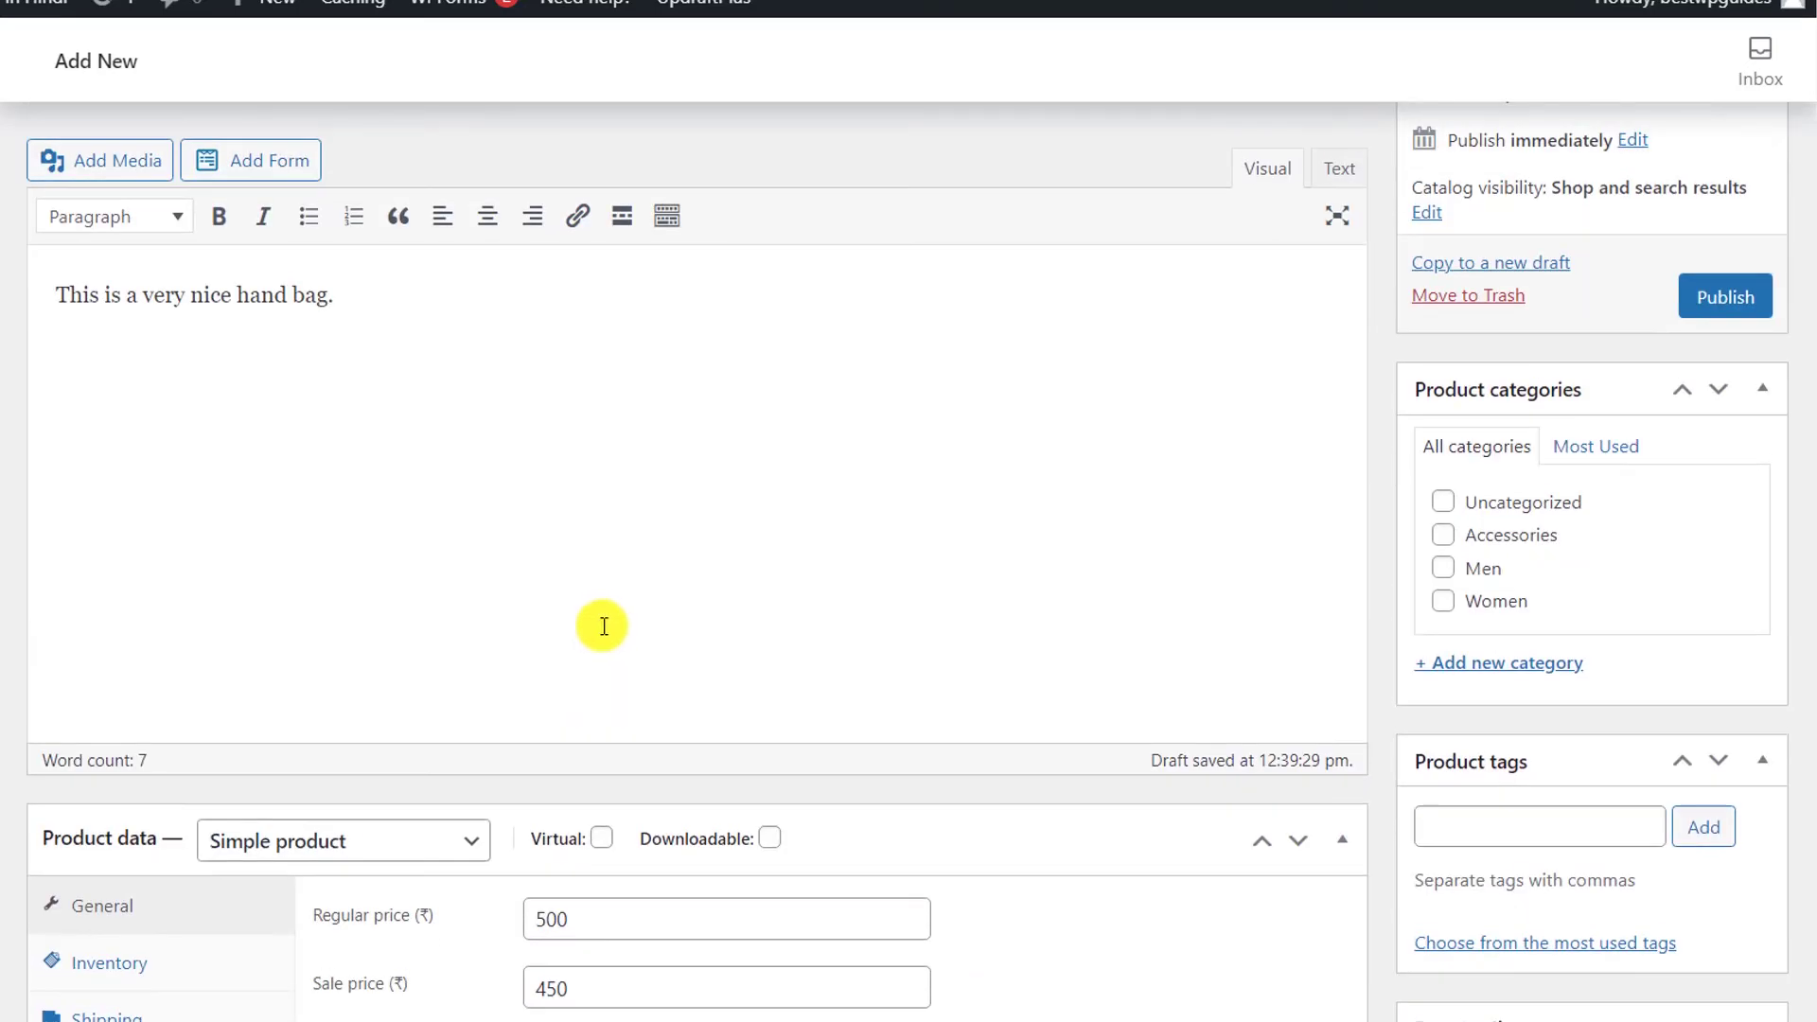
pyautogui.scroll(1, 603, 626)
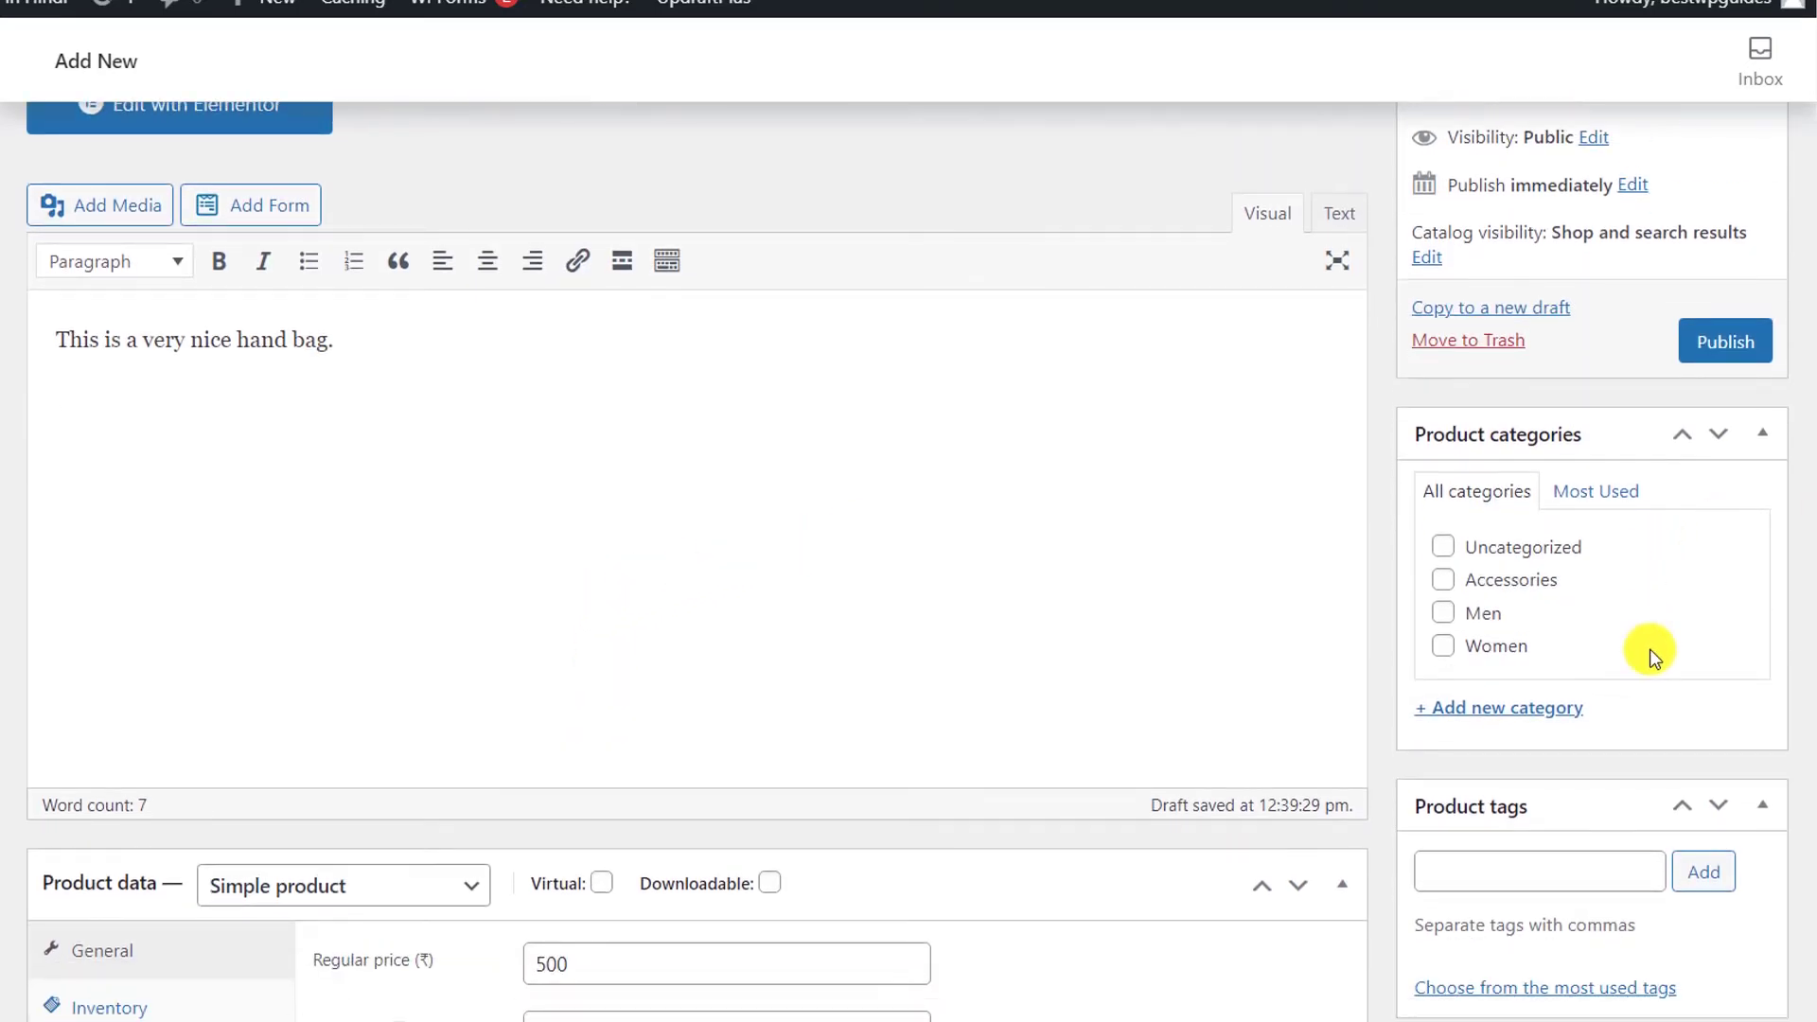
pyautogui.scroll(-1, 1649, 651)
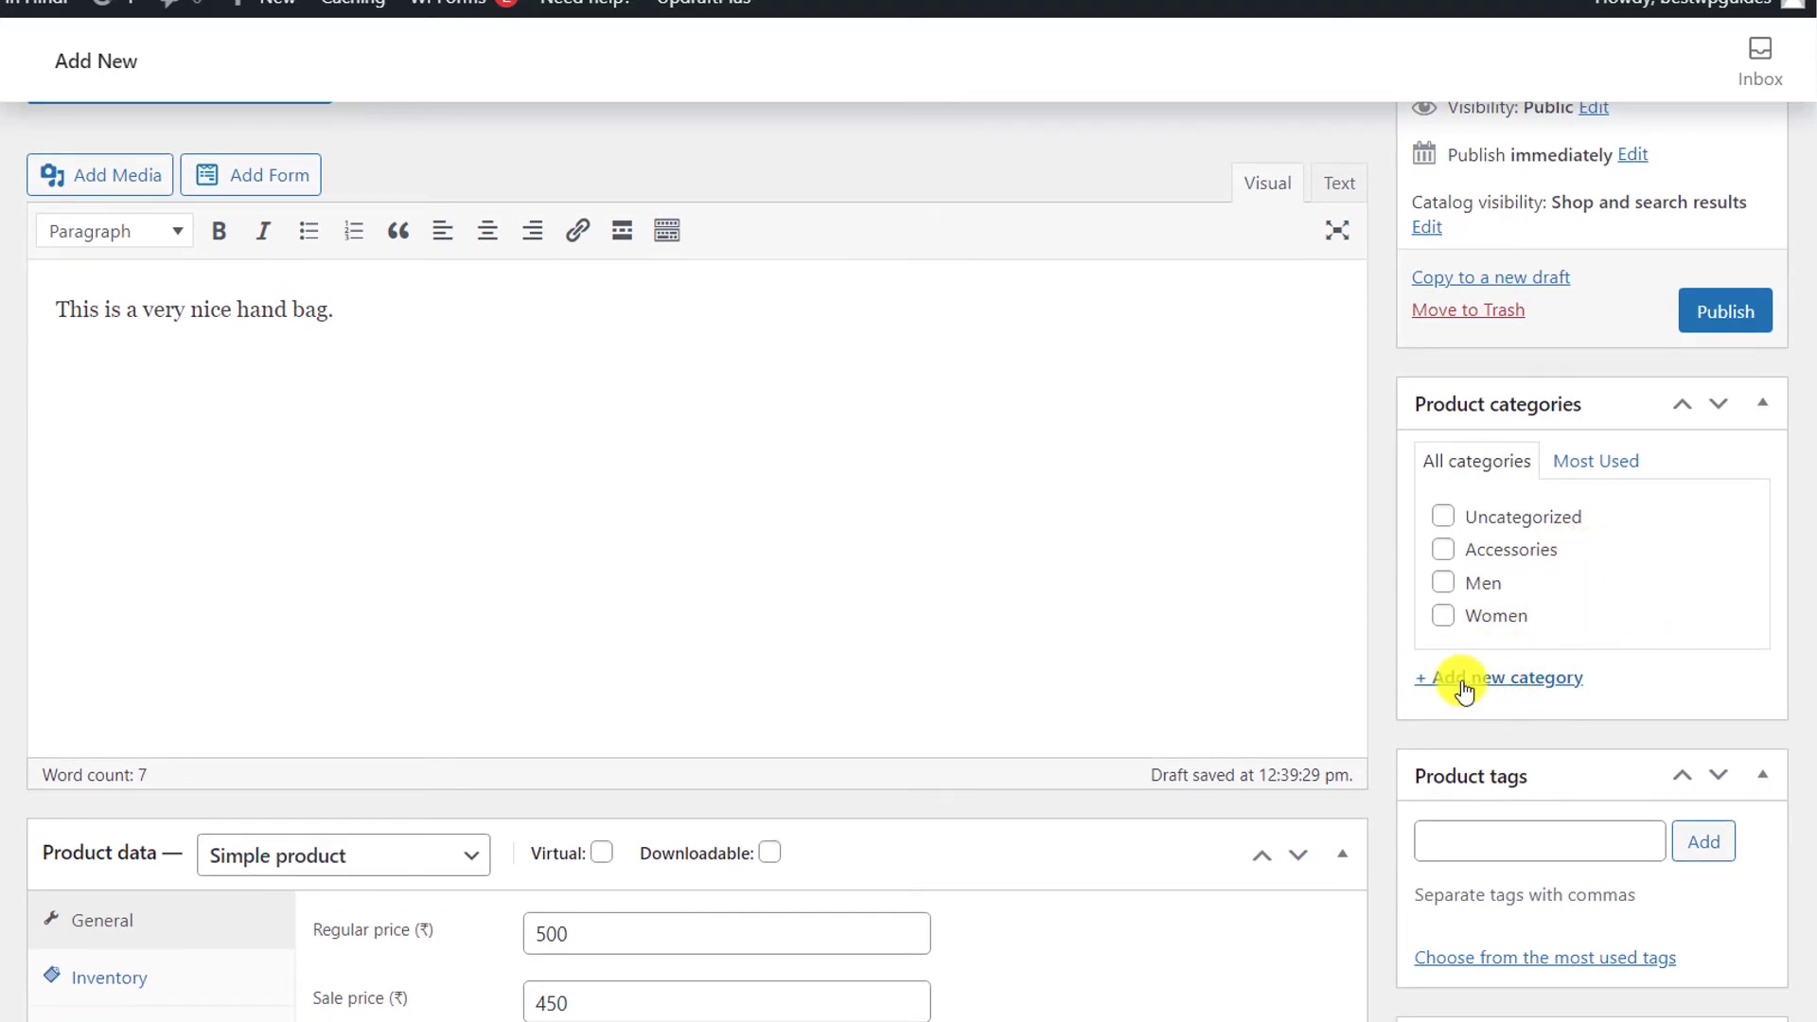
# Step: Add a Bags category with parent Women and tick both Bags and Women for the product
pyautogui.click(1462, 684)
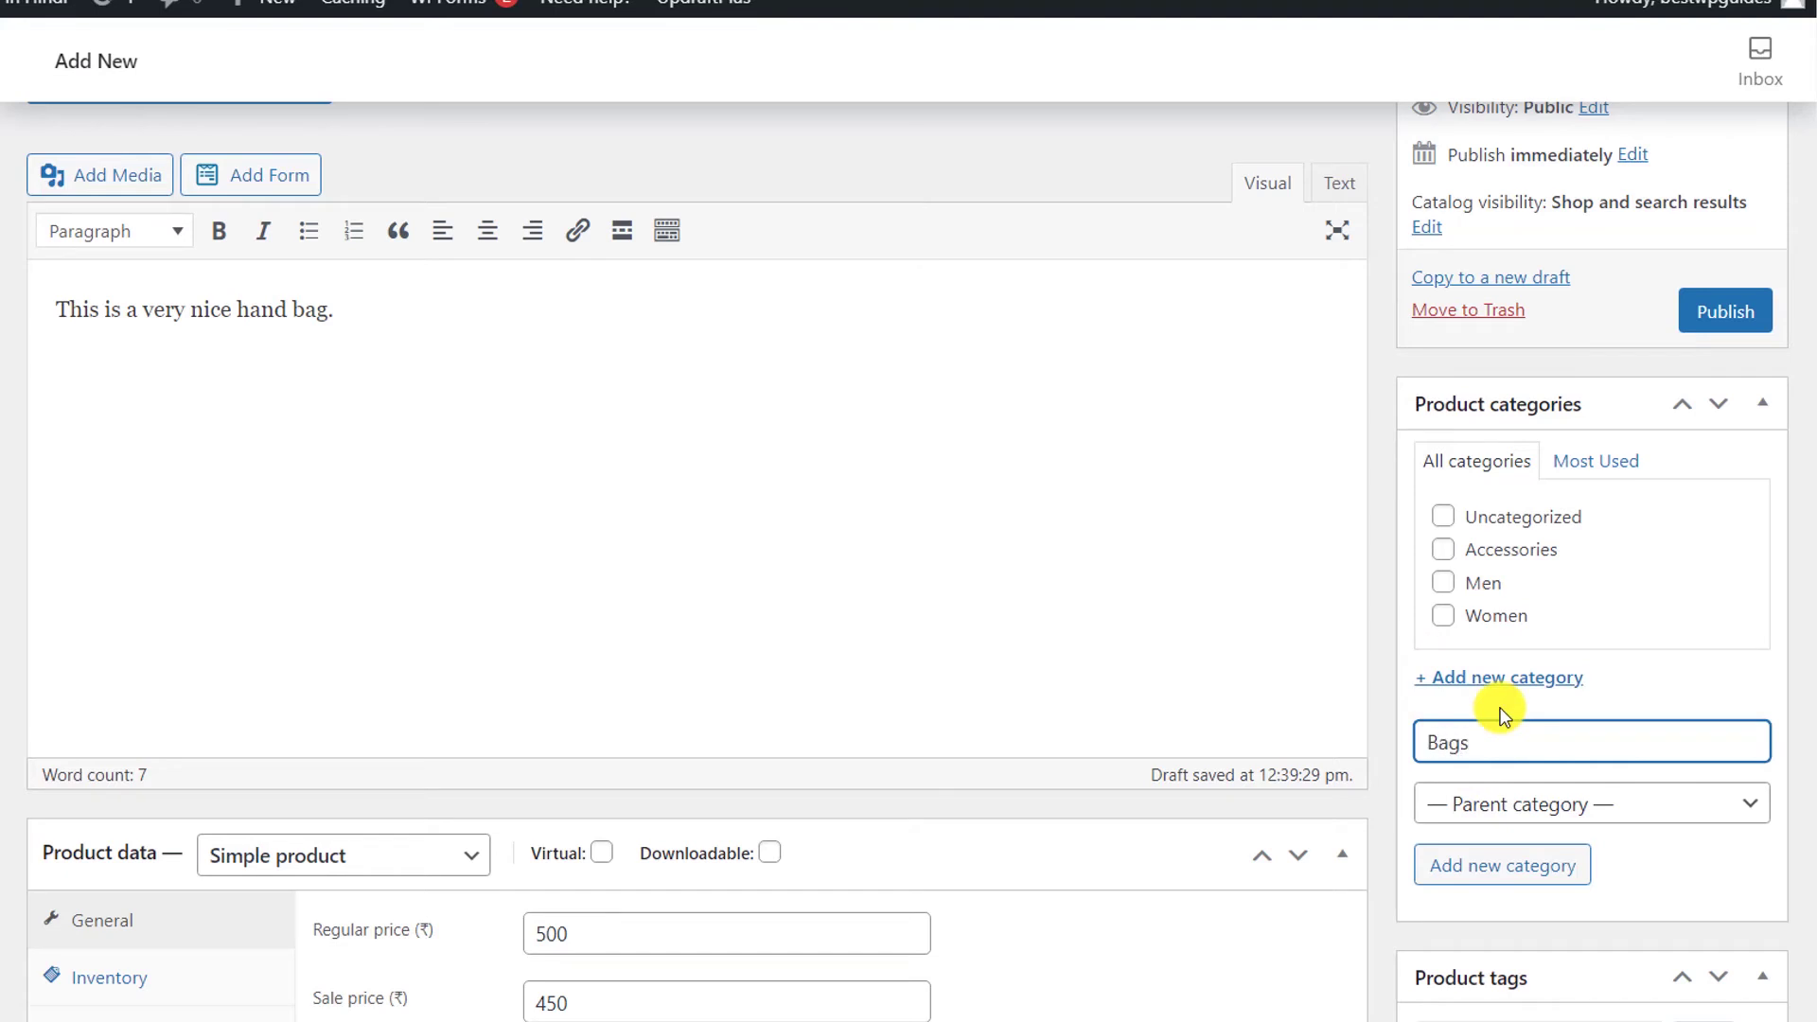
pyautogui.click(1511, 804)
pyautogui.click(1514, 949)
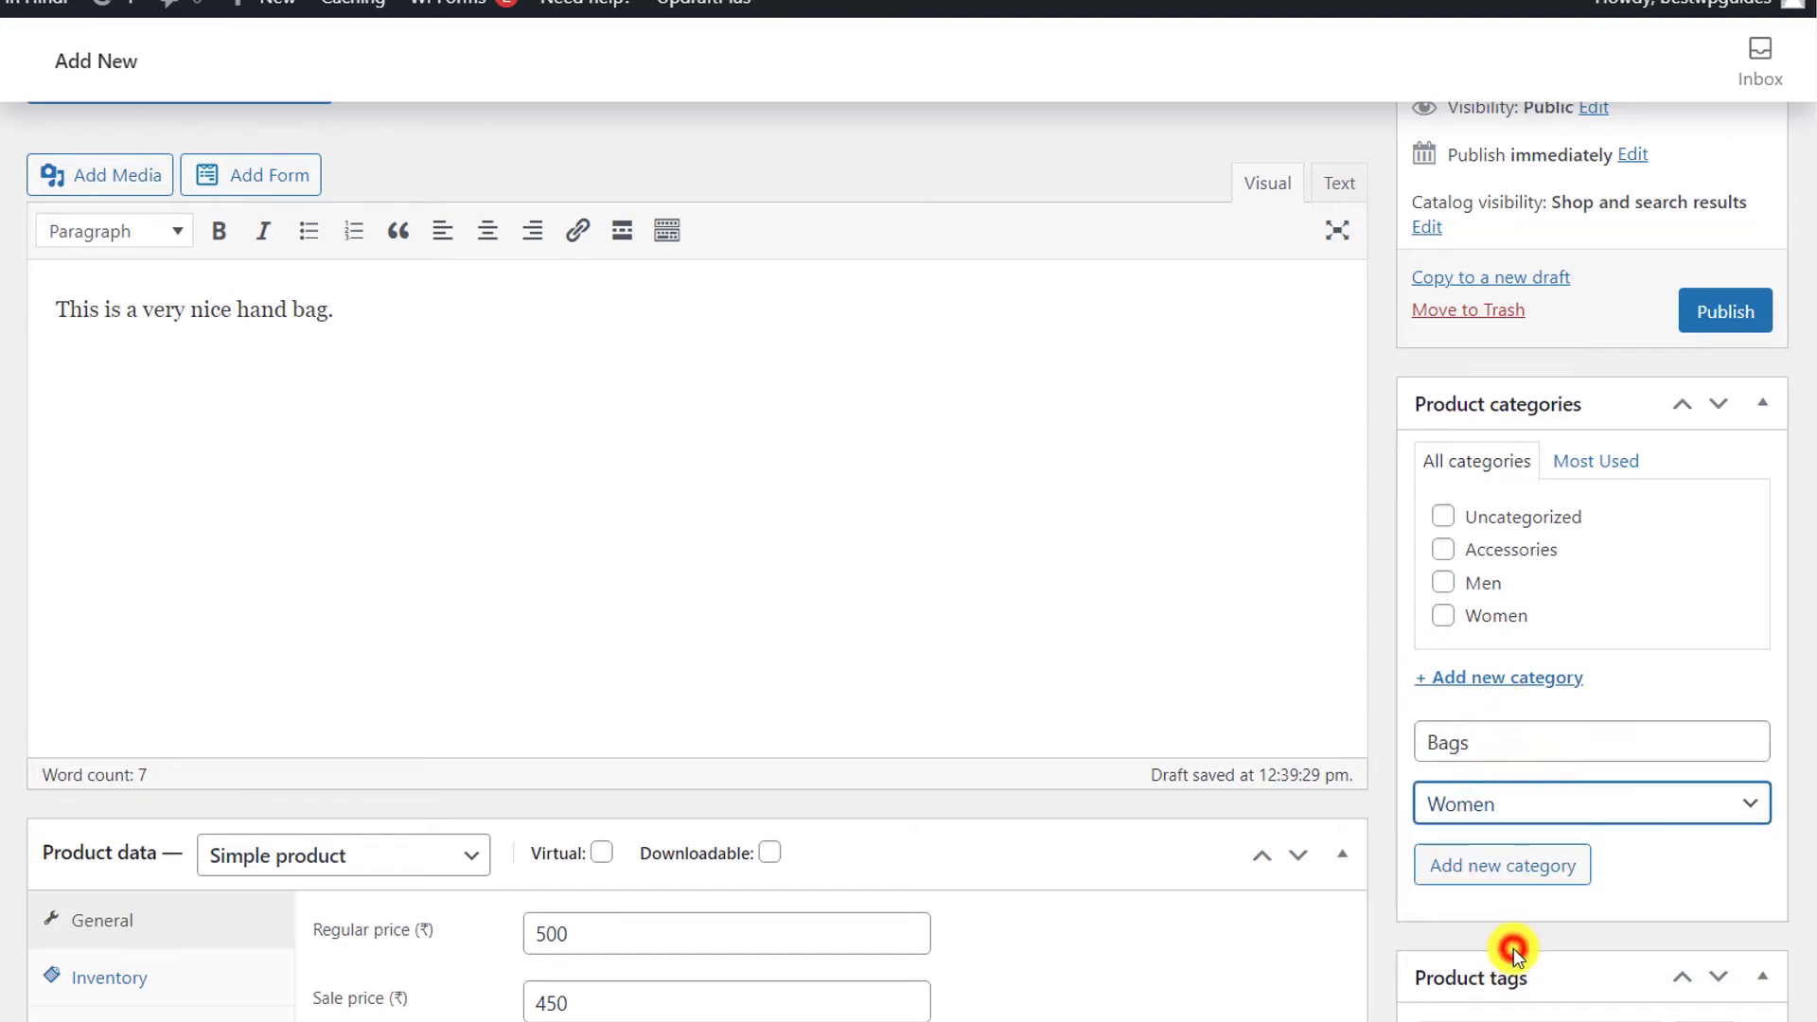
pyautogui.click(1501, 864)
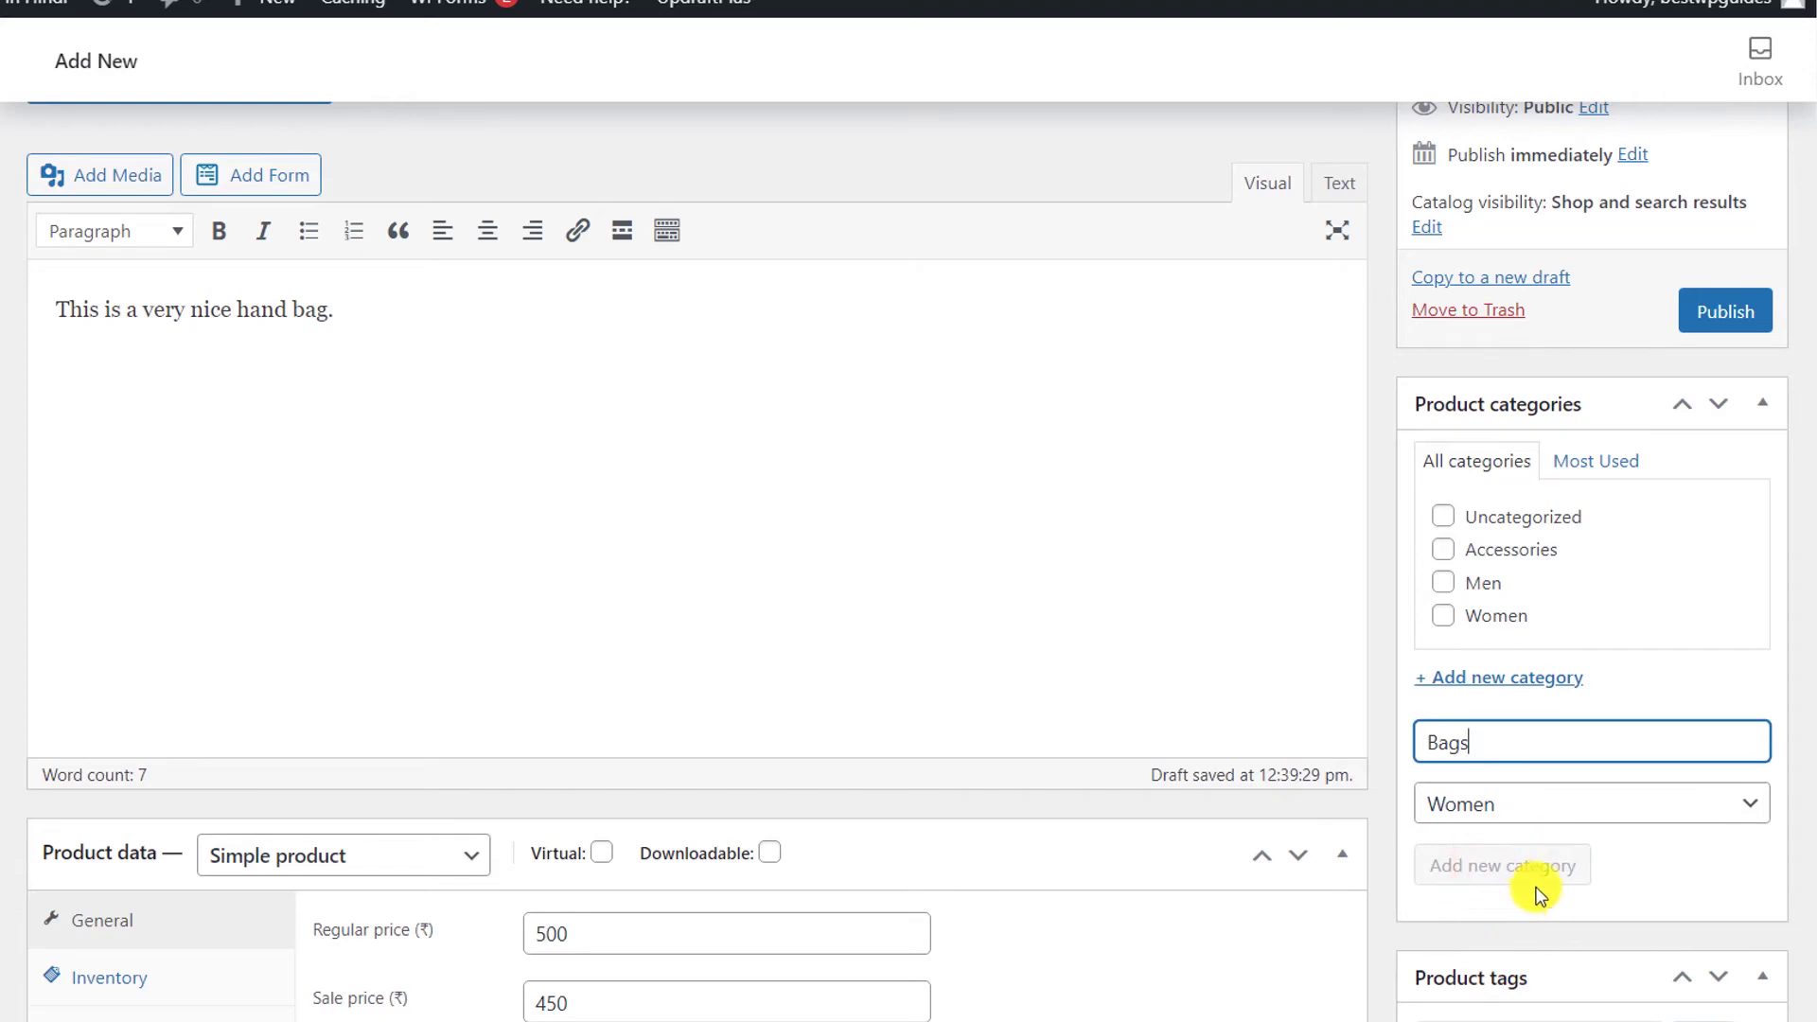
pyautogui.scroll(-2, 1552, 870)
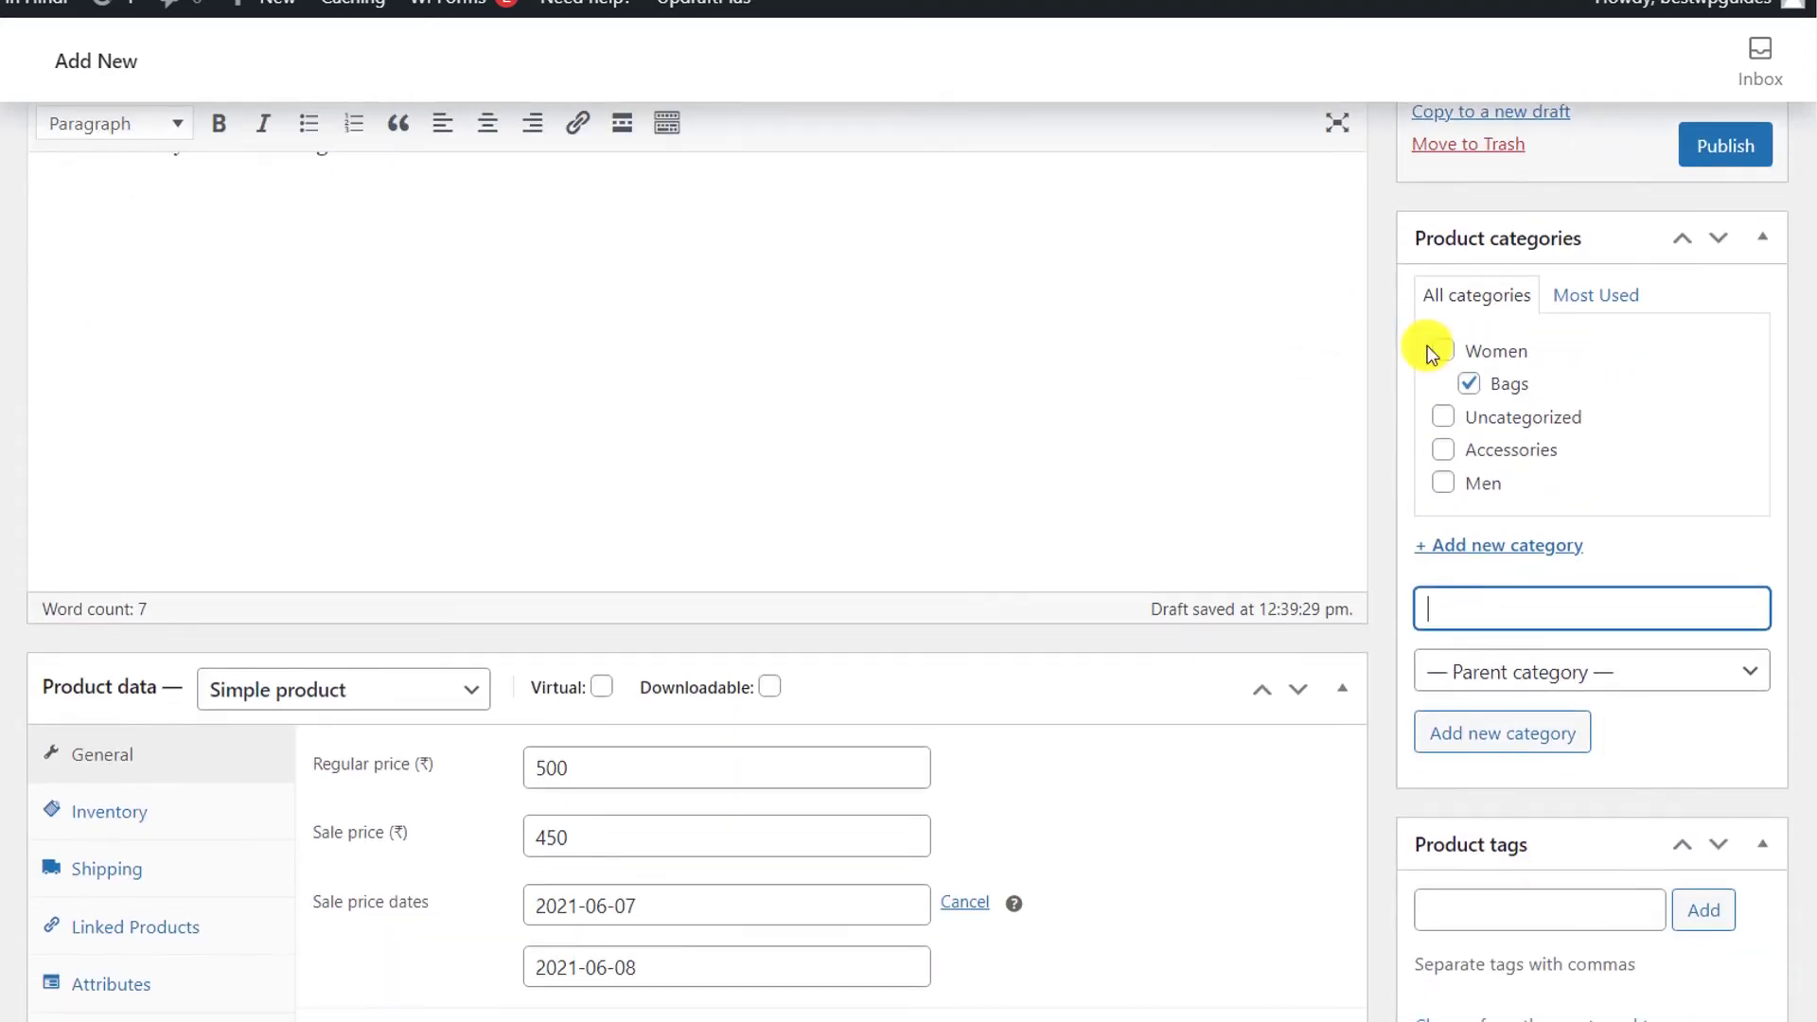
pyautogui.click(1454, 358)
pyautogui.scroll(-5, 1457, 568)
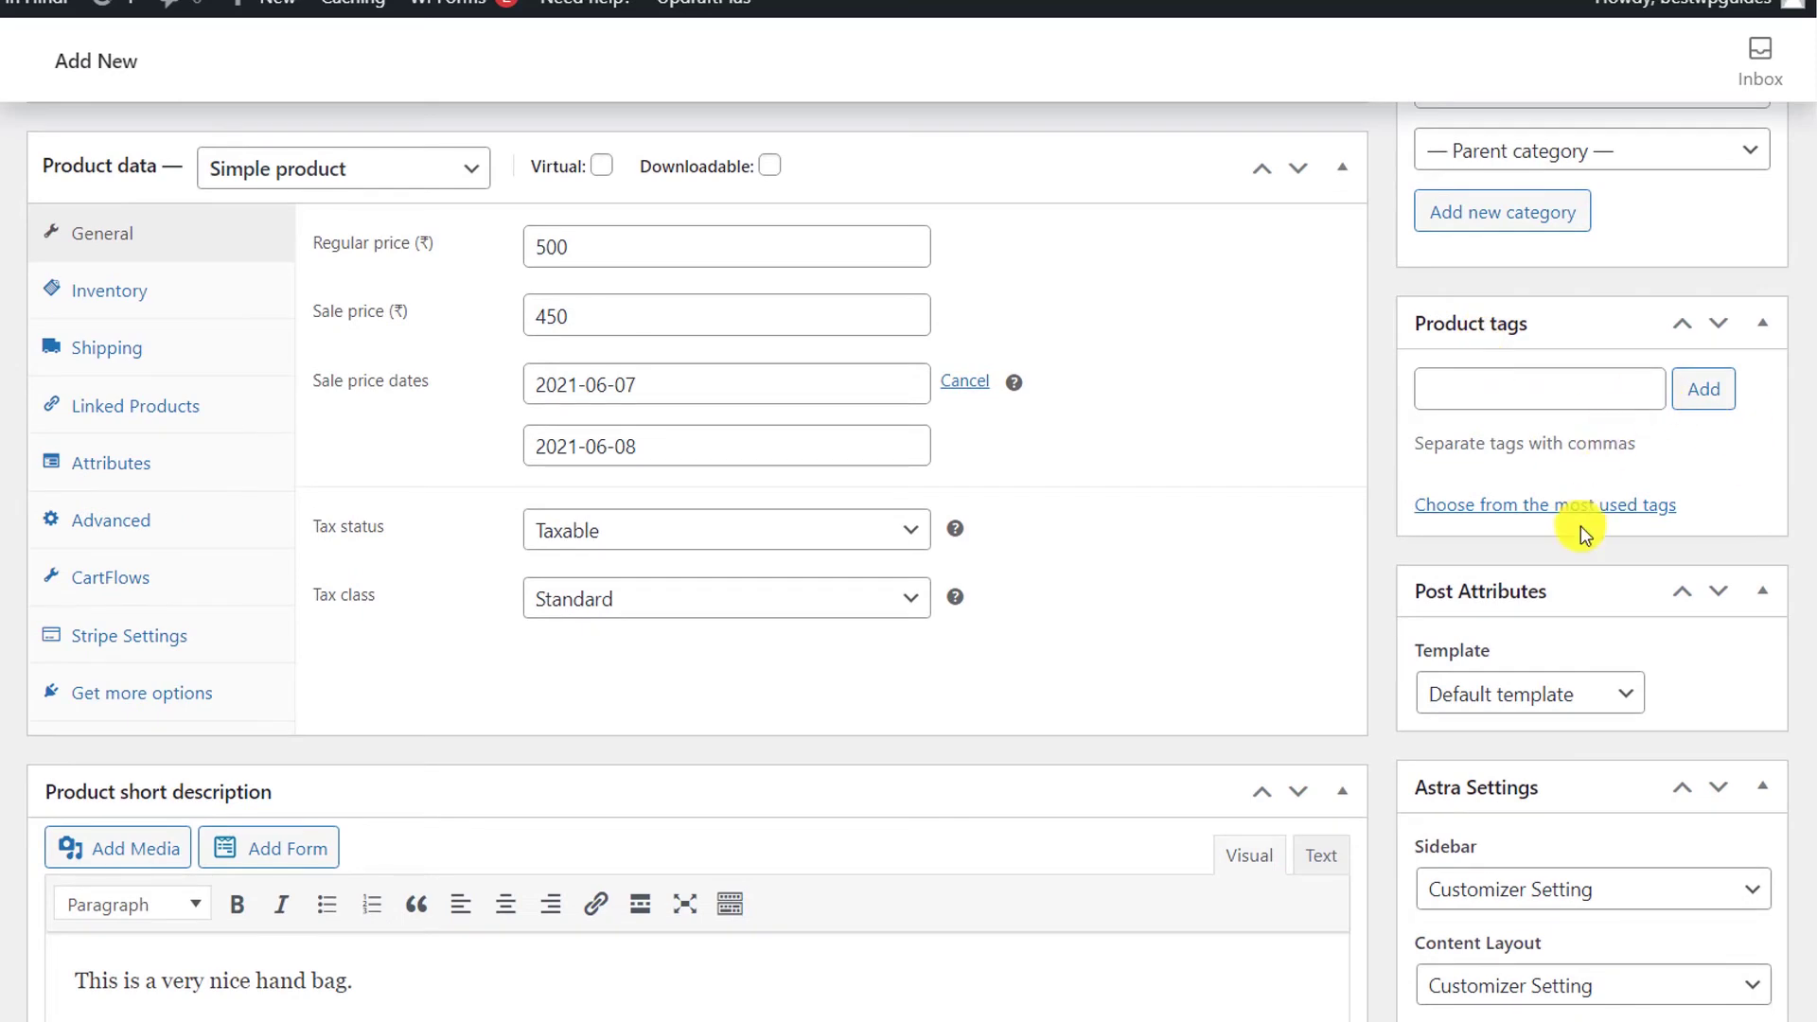
pyautogui.scroll(-7, 1580, 525)
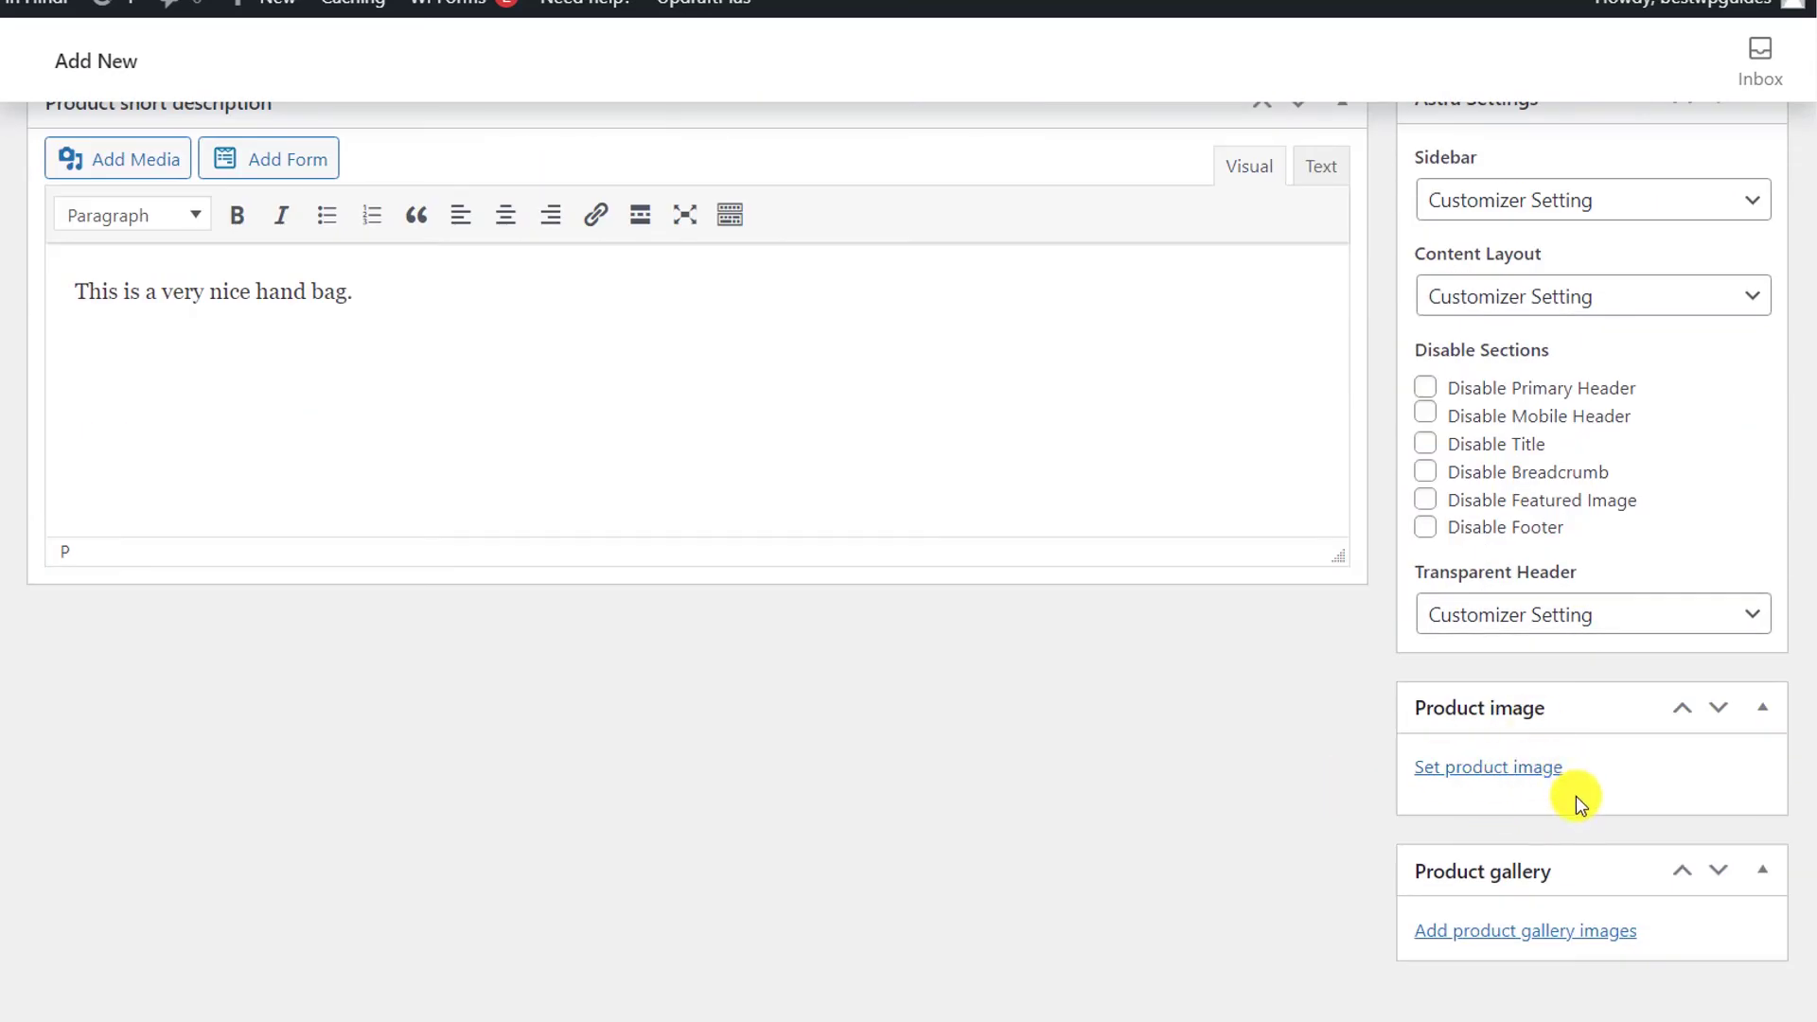
# Step: Set product-bag3.jpg, the red handbag photo from the Media Library, as the product image
pyautogui.click(1509, 770)
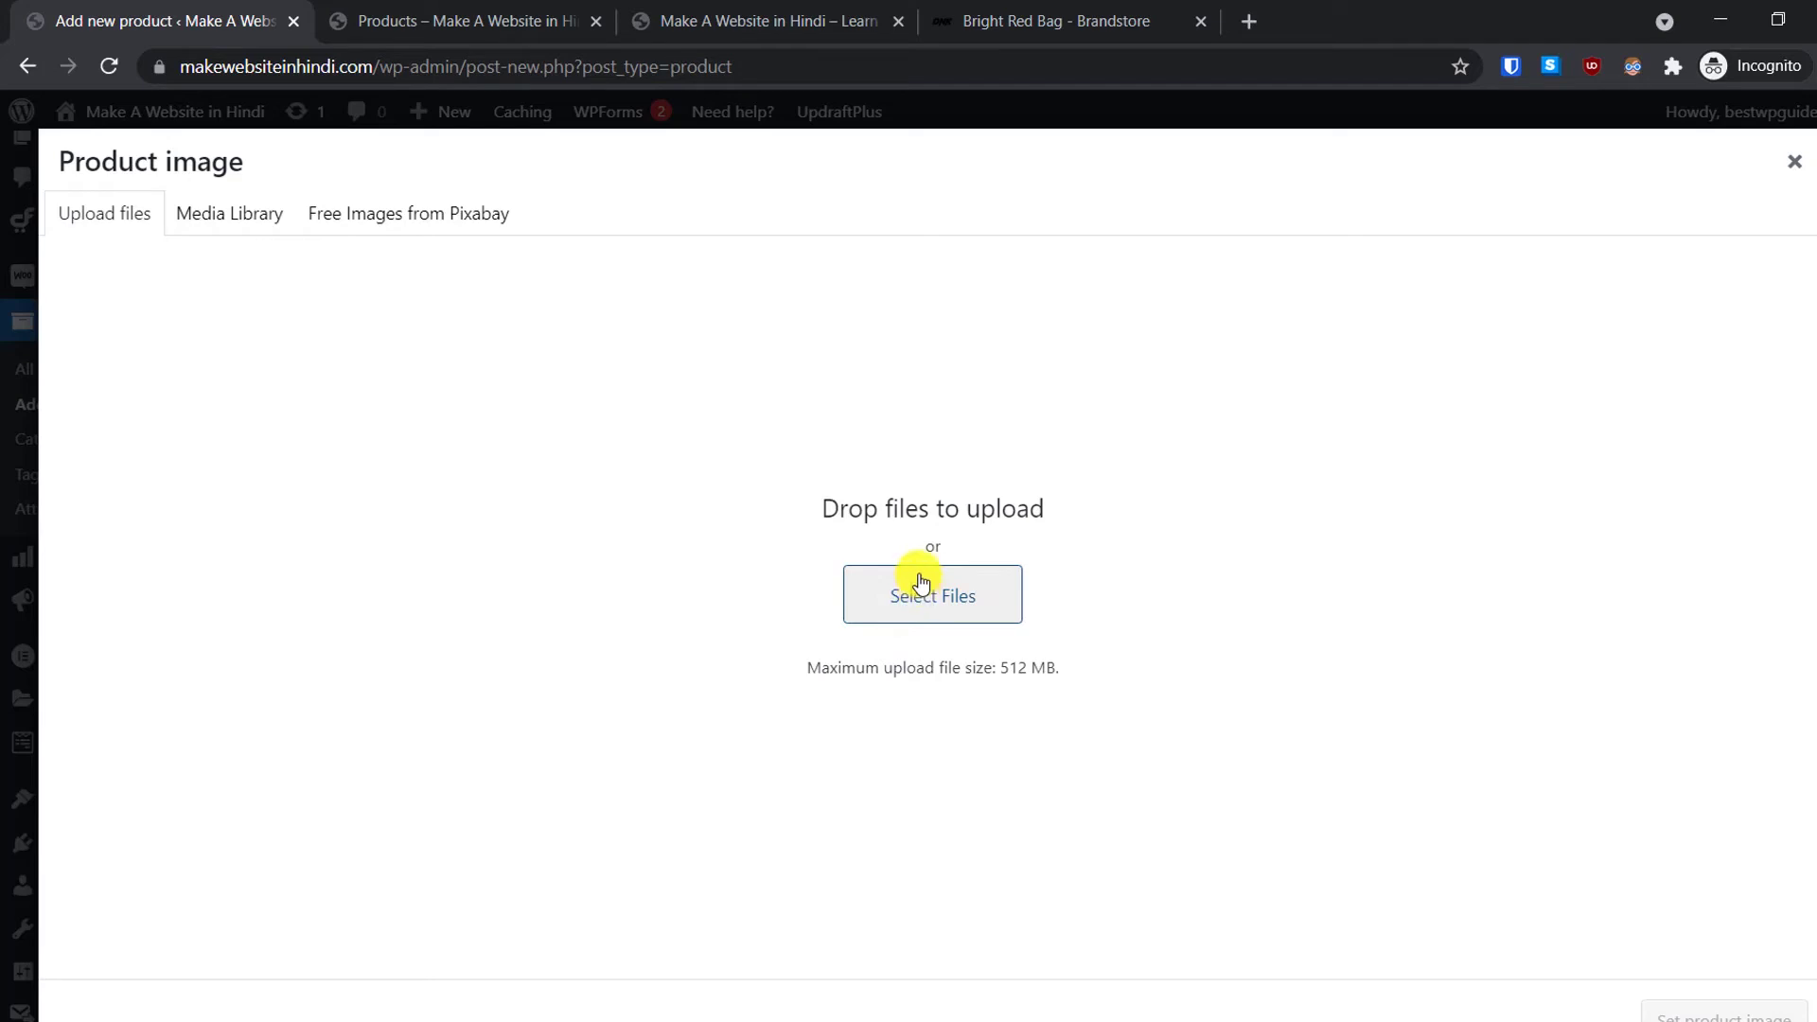
pyautogui.click(237, 214)
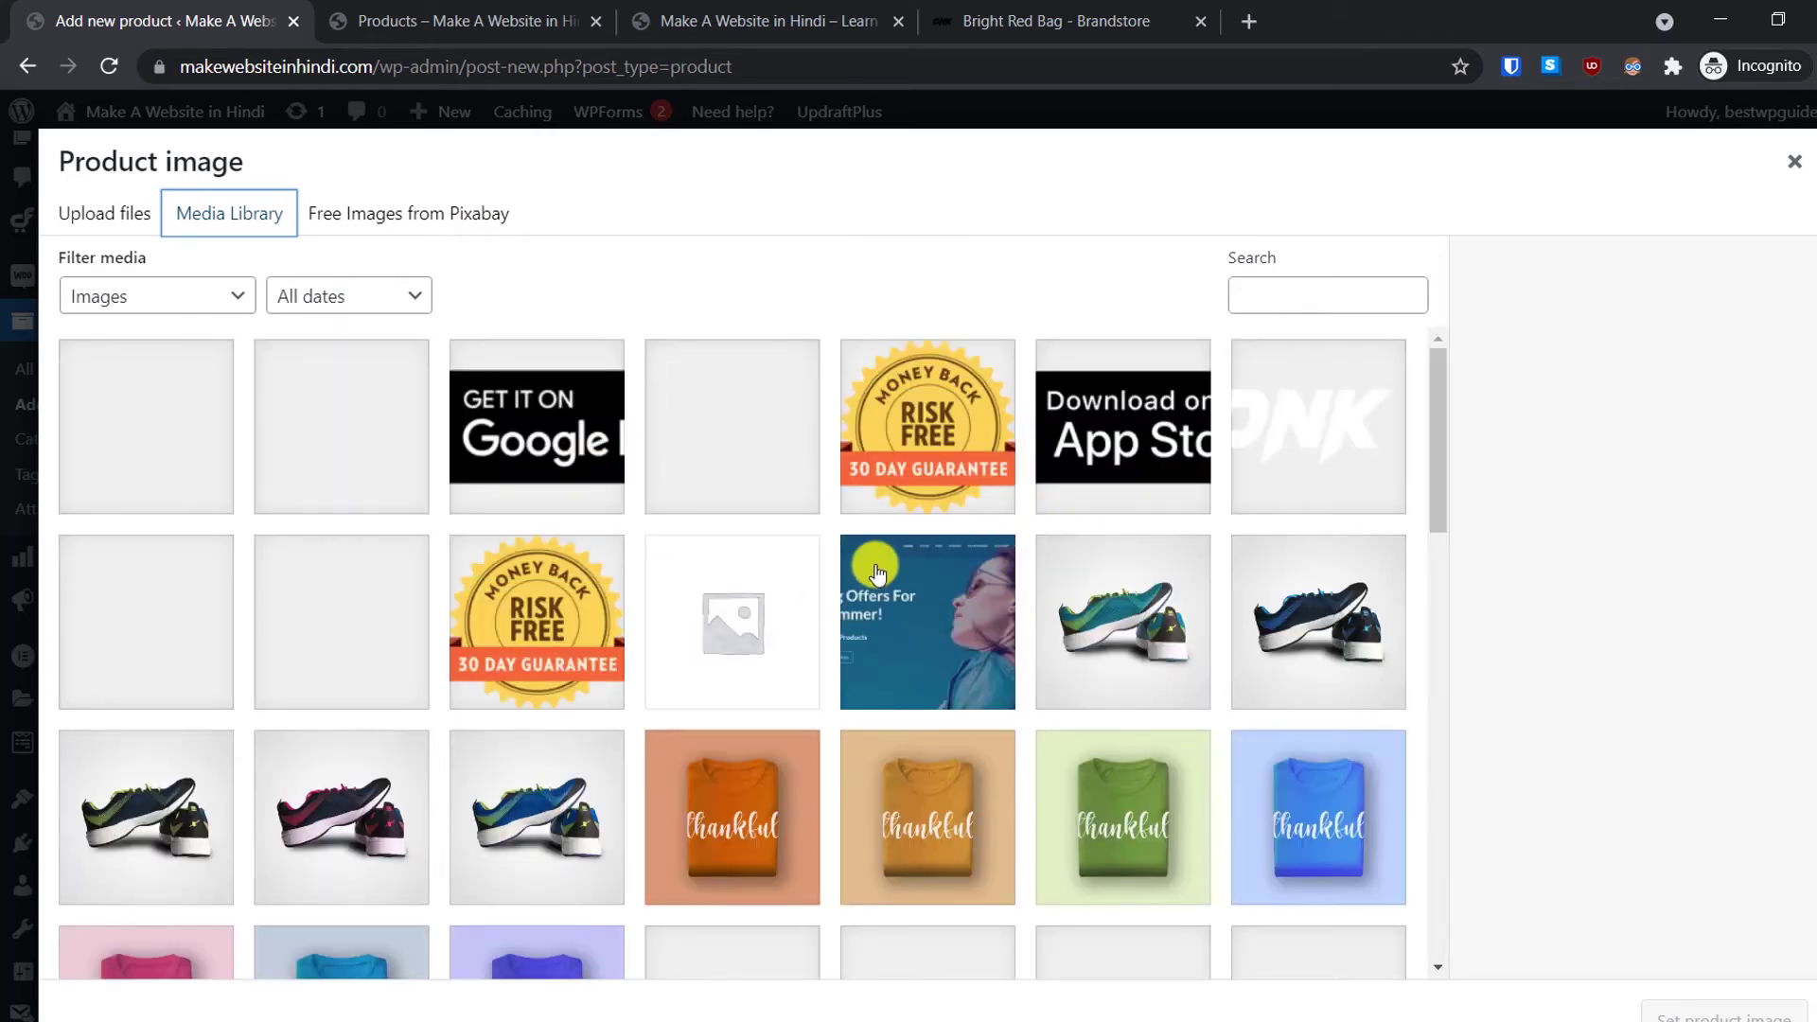
pyautogui.scroll(-10, 877, 571)
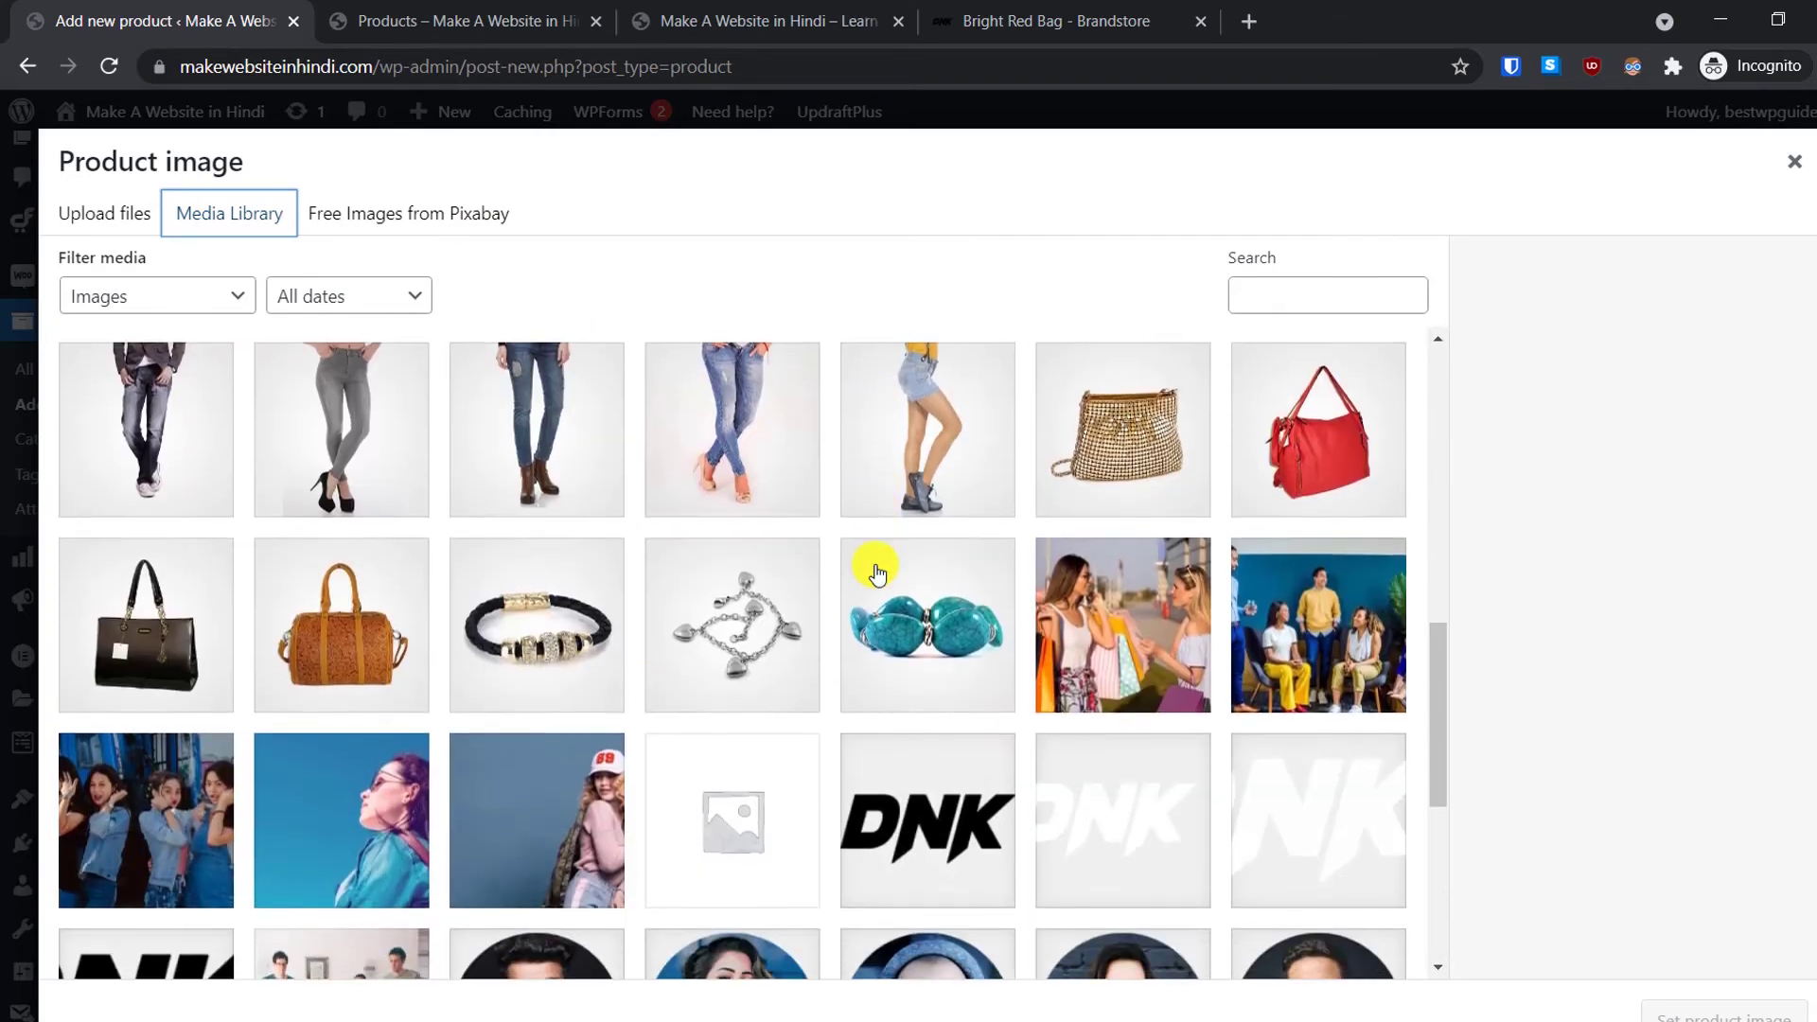
pyautogui.click(1315, 452)
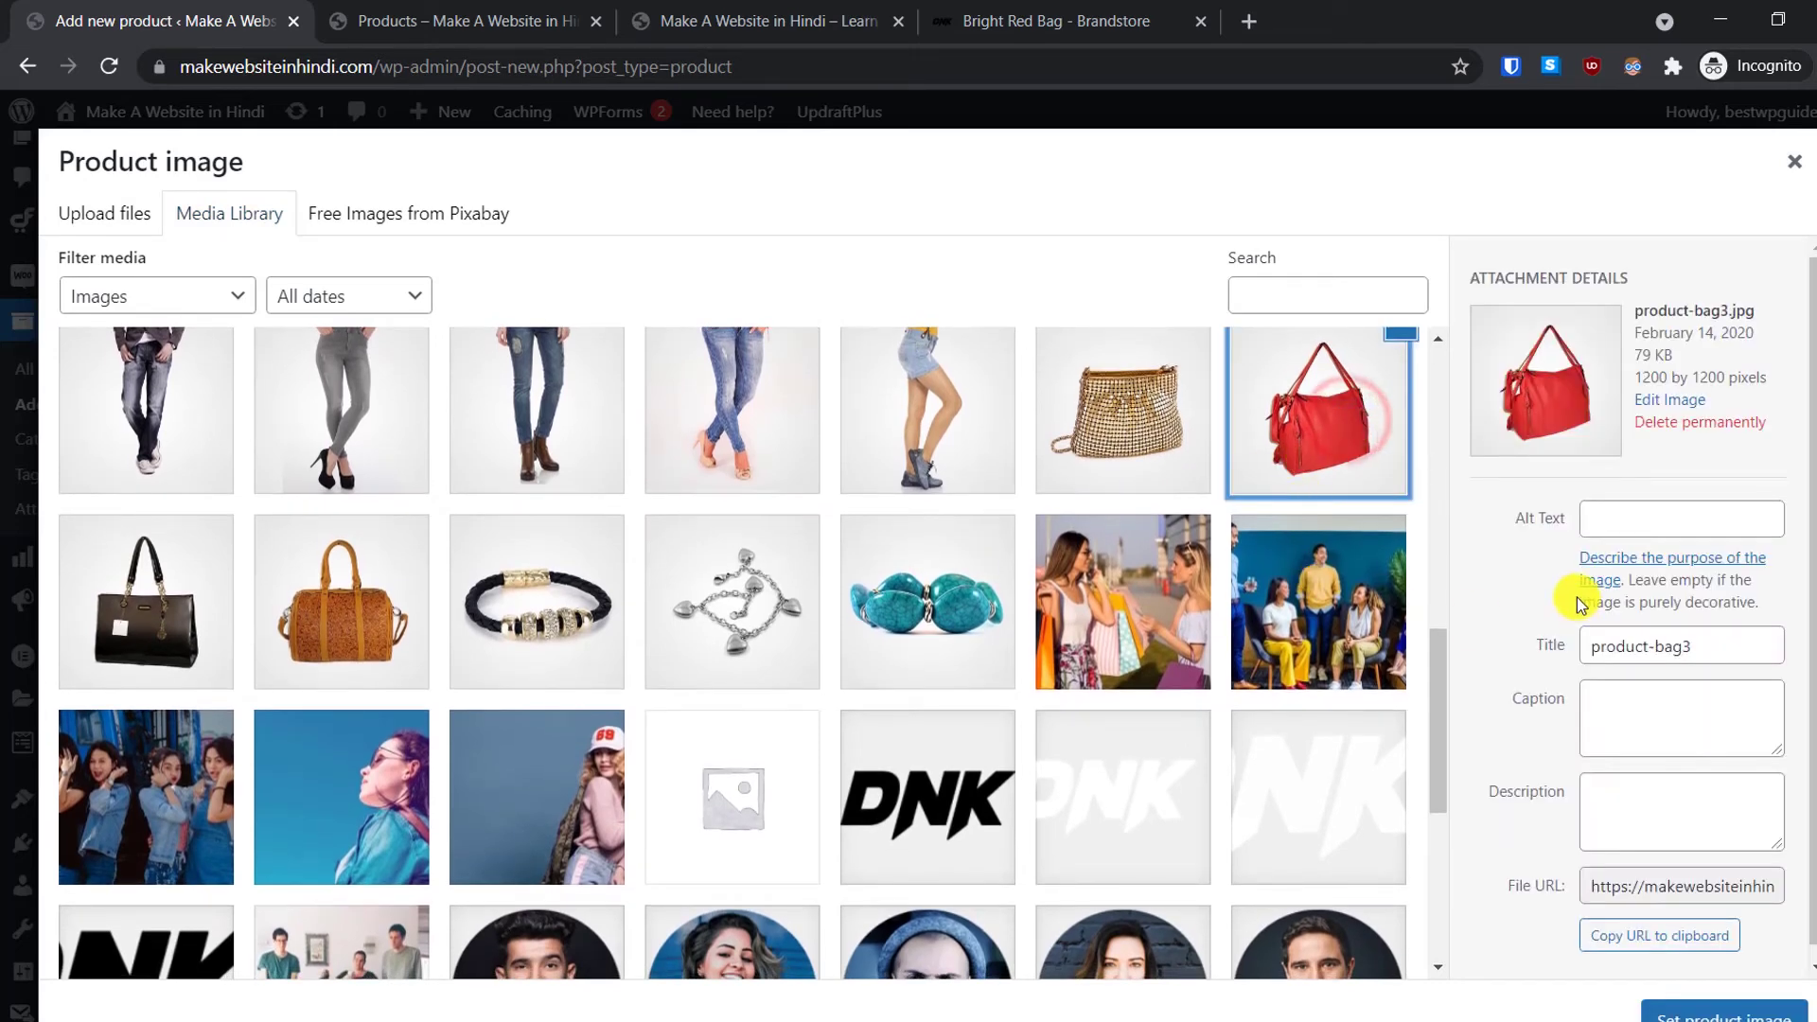
pyautogui.click(1698, 1011)
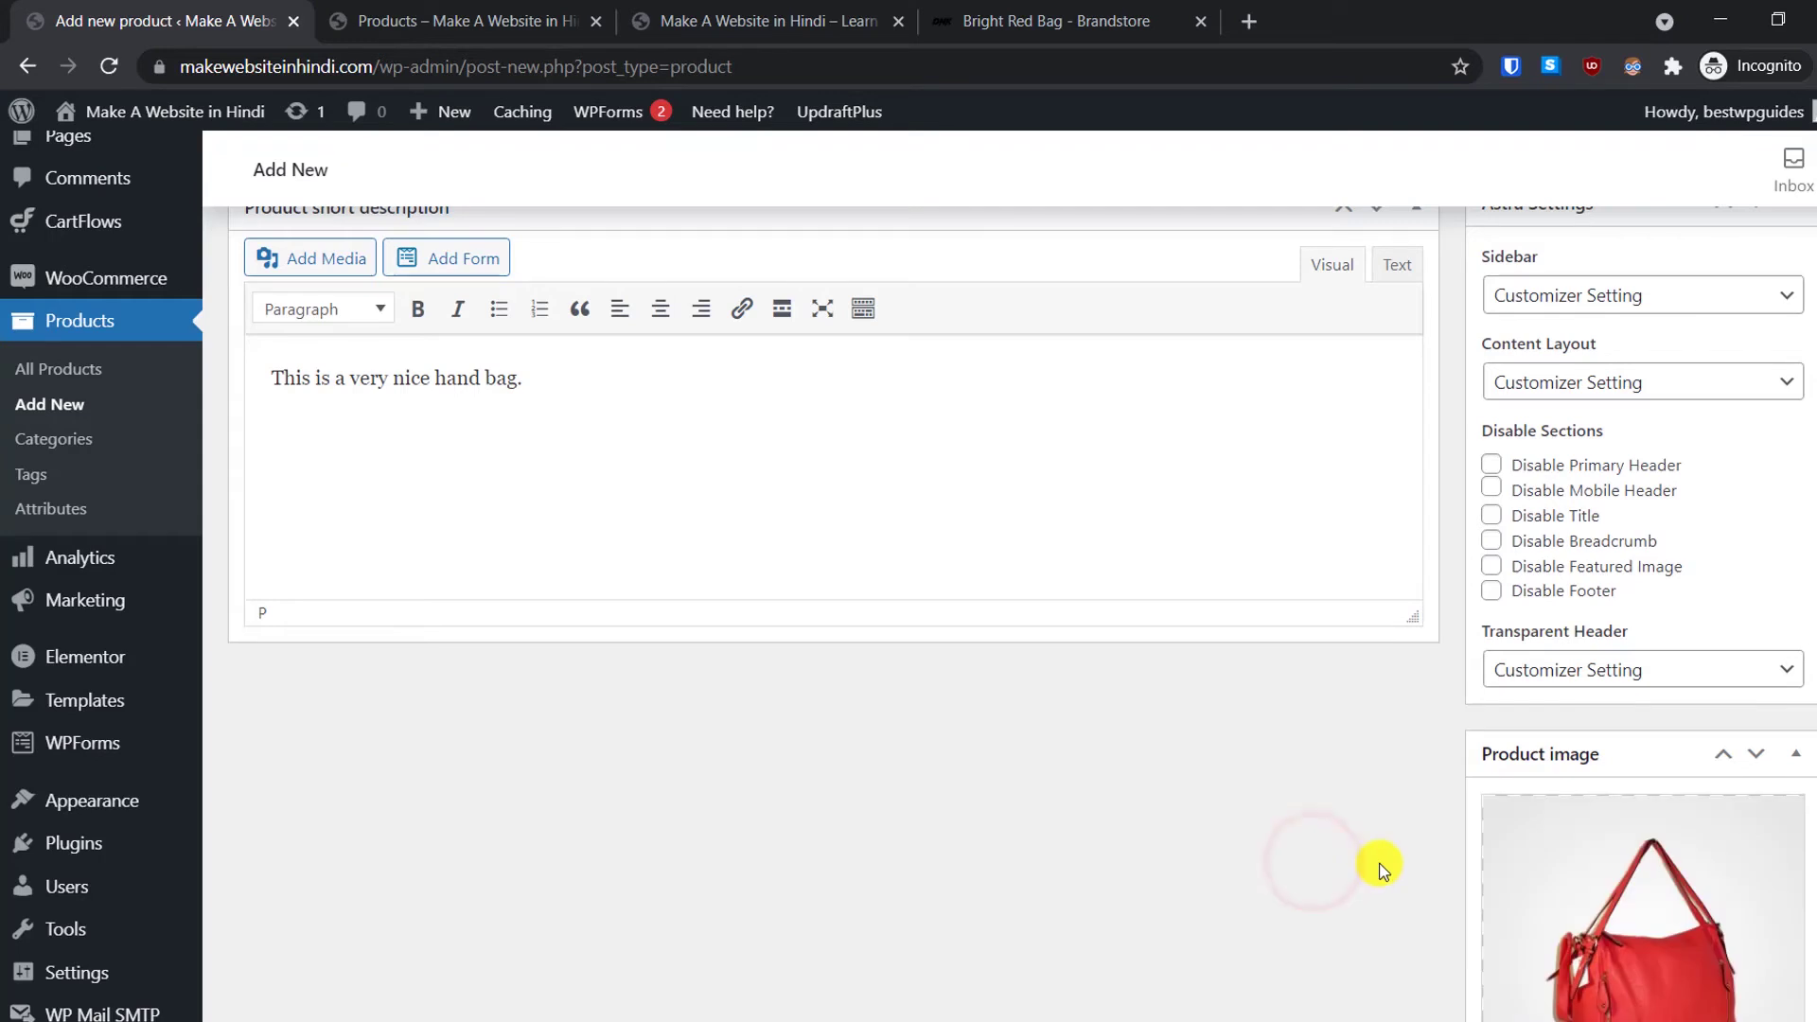
pyautogui.scroll(-4, 1378, 860)
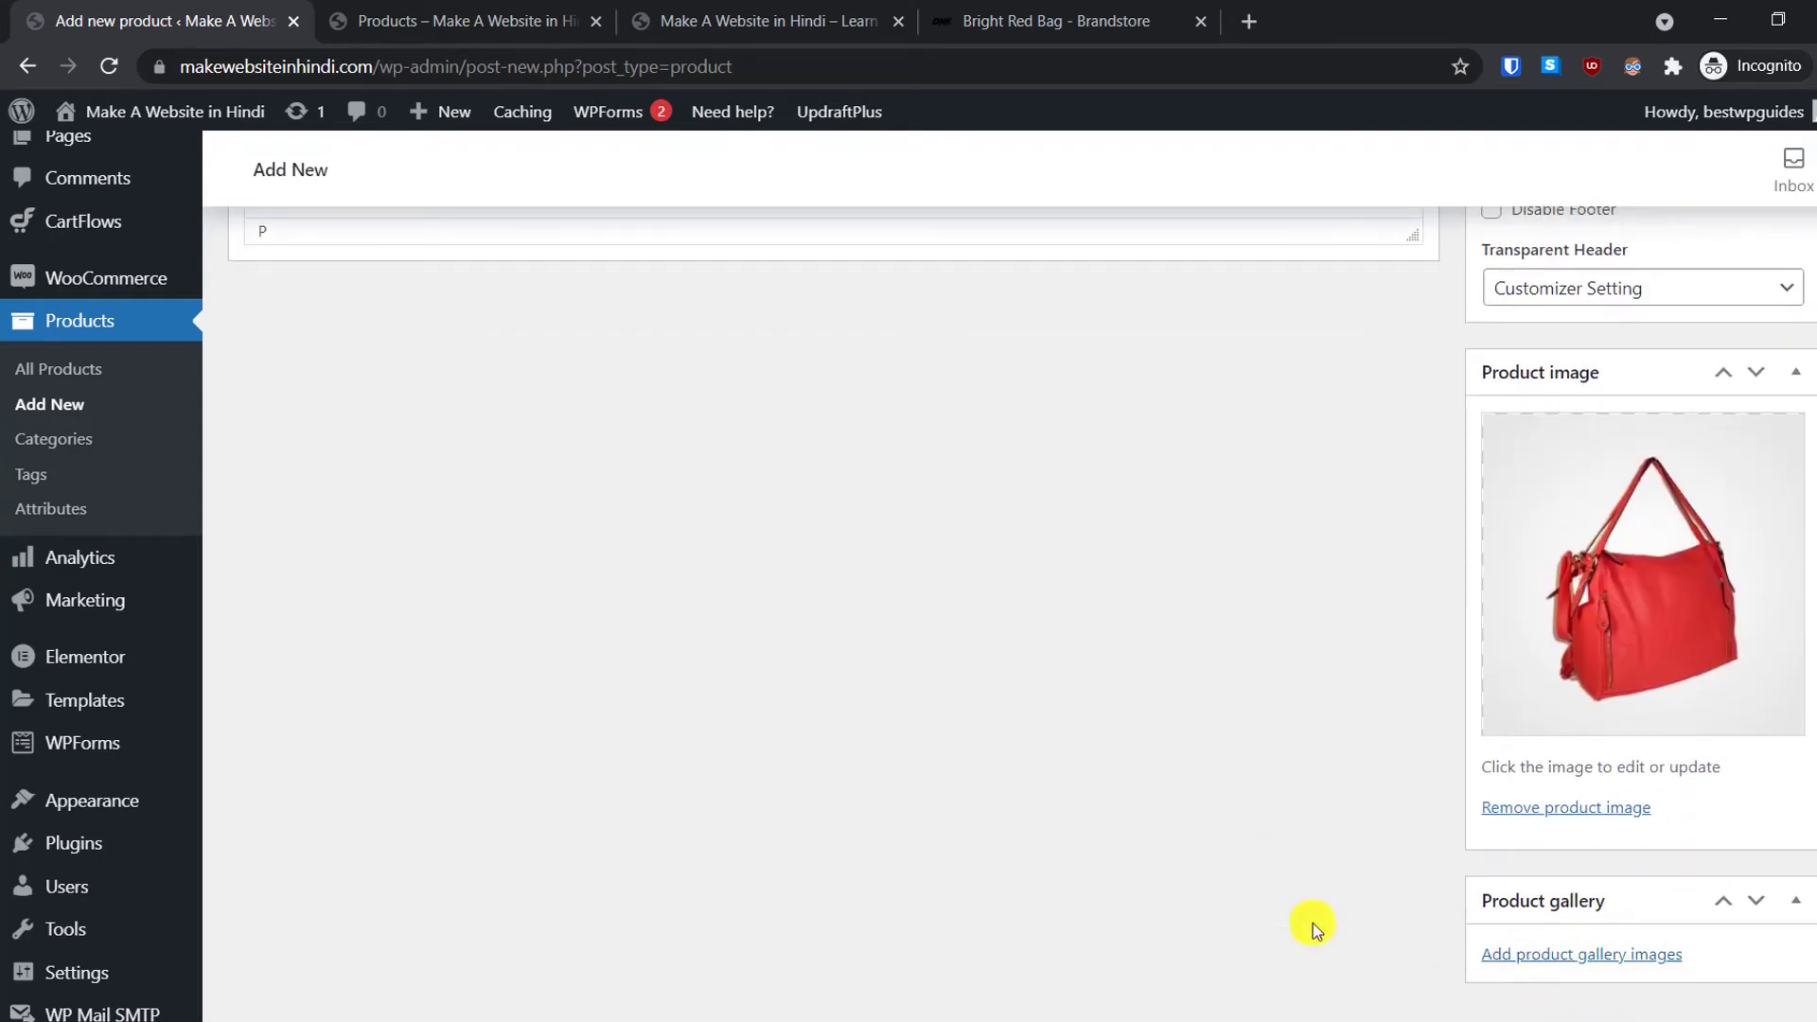
pyautogui.click(1573, 956)
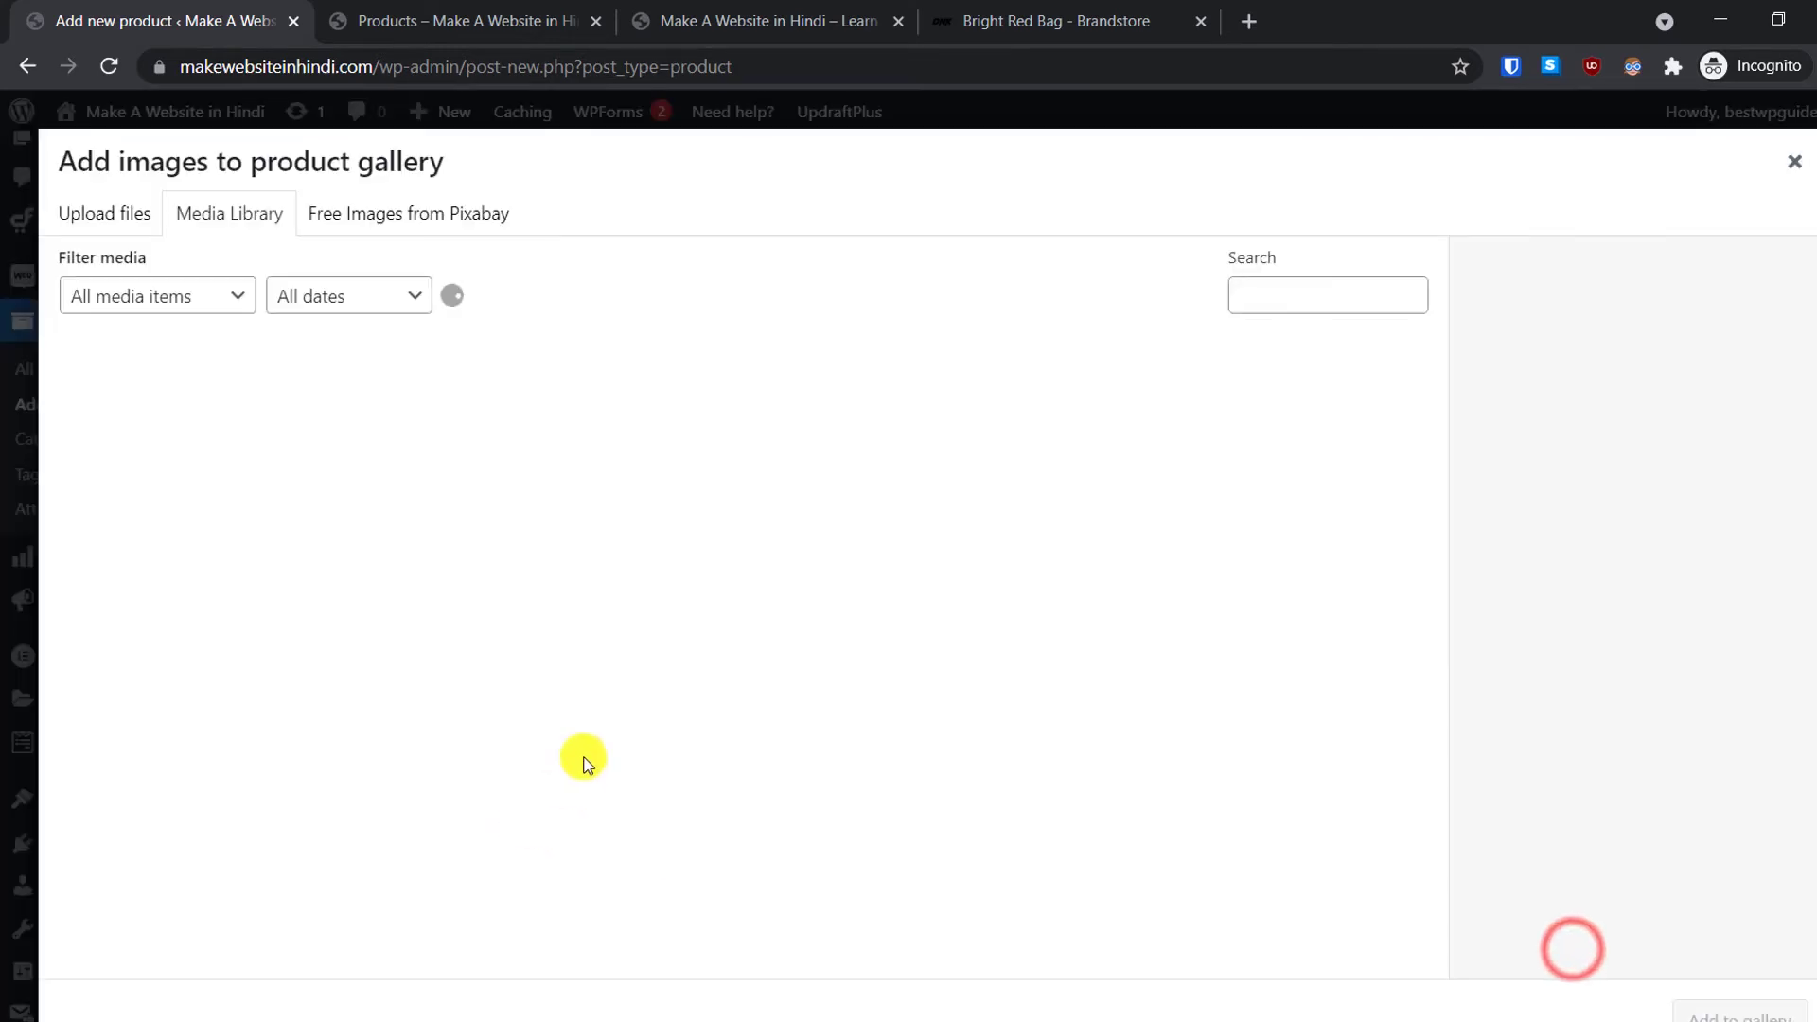
pyautogui.click(118, 216)
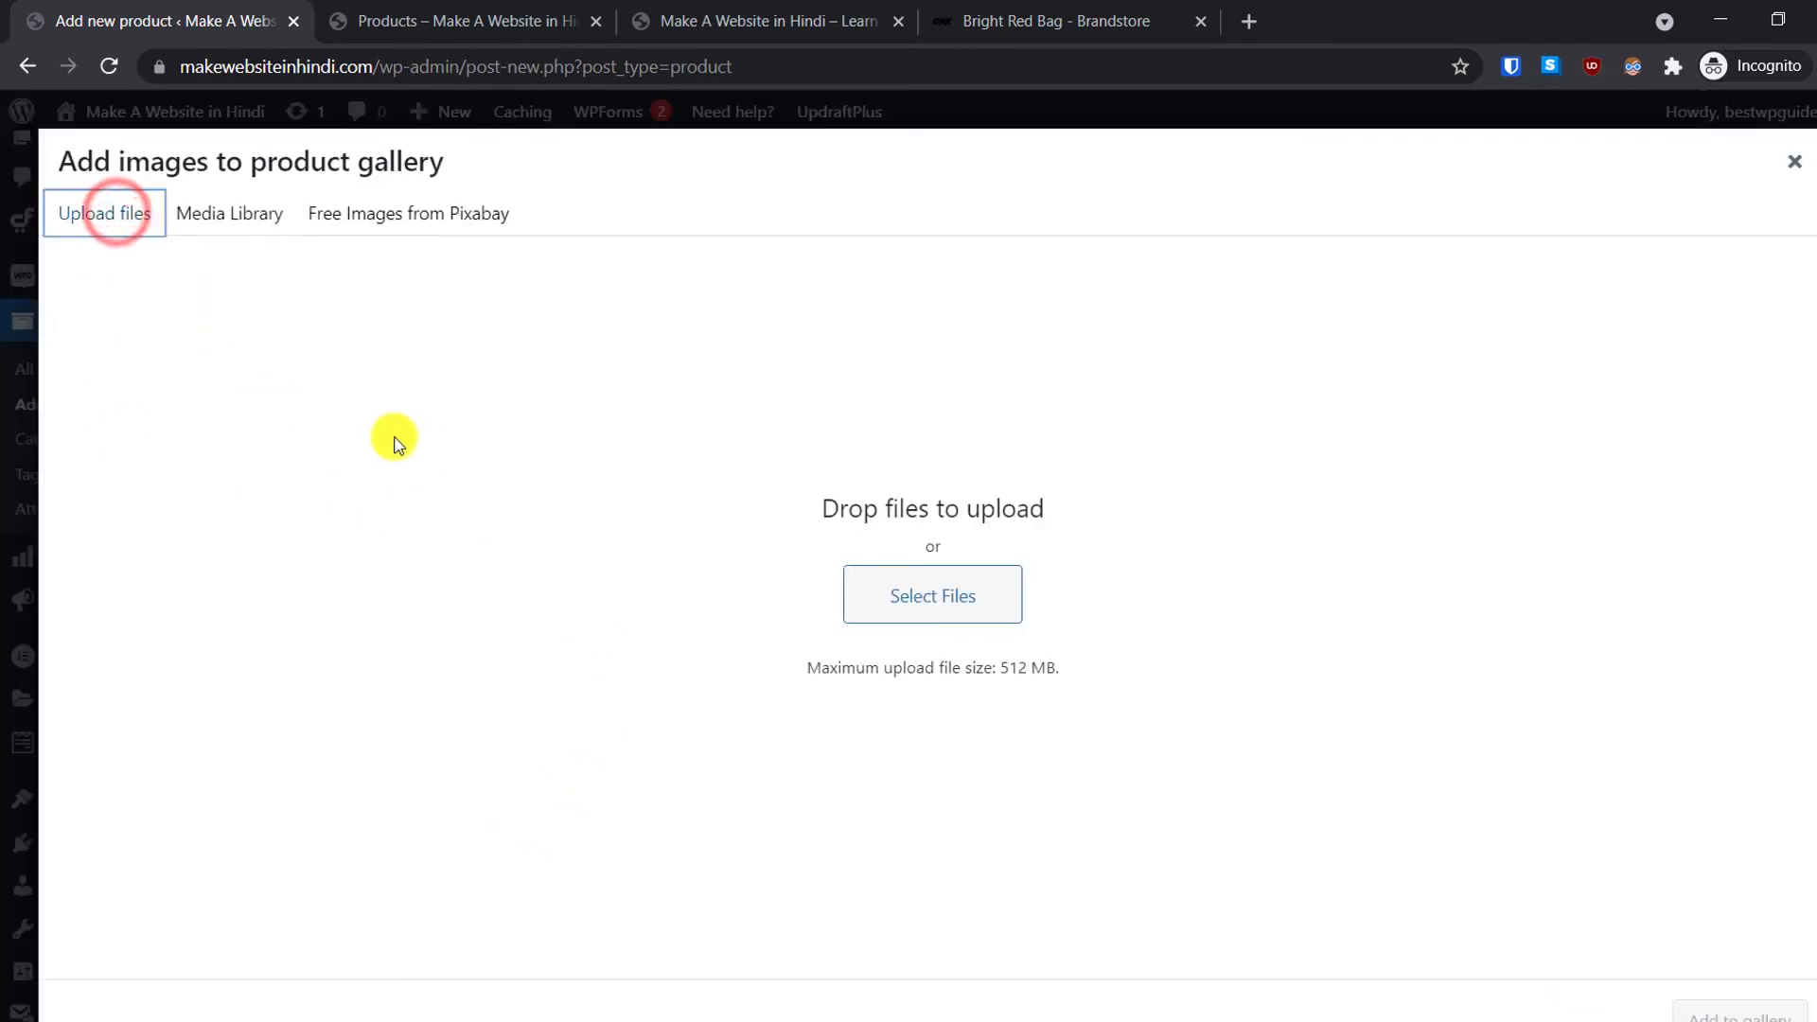
pyautogui.click(1794, 161)
pyautogui.scroll(10, 1307, 659)
pyautogui.scroll(5, 1307, 658)
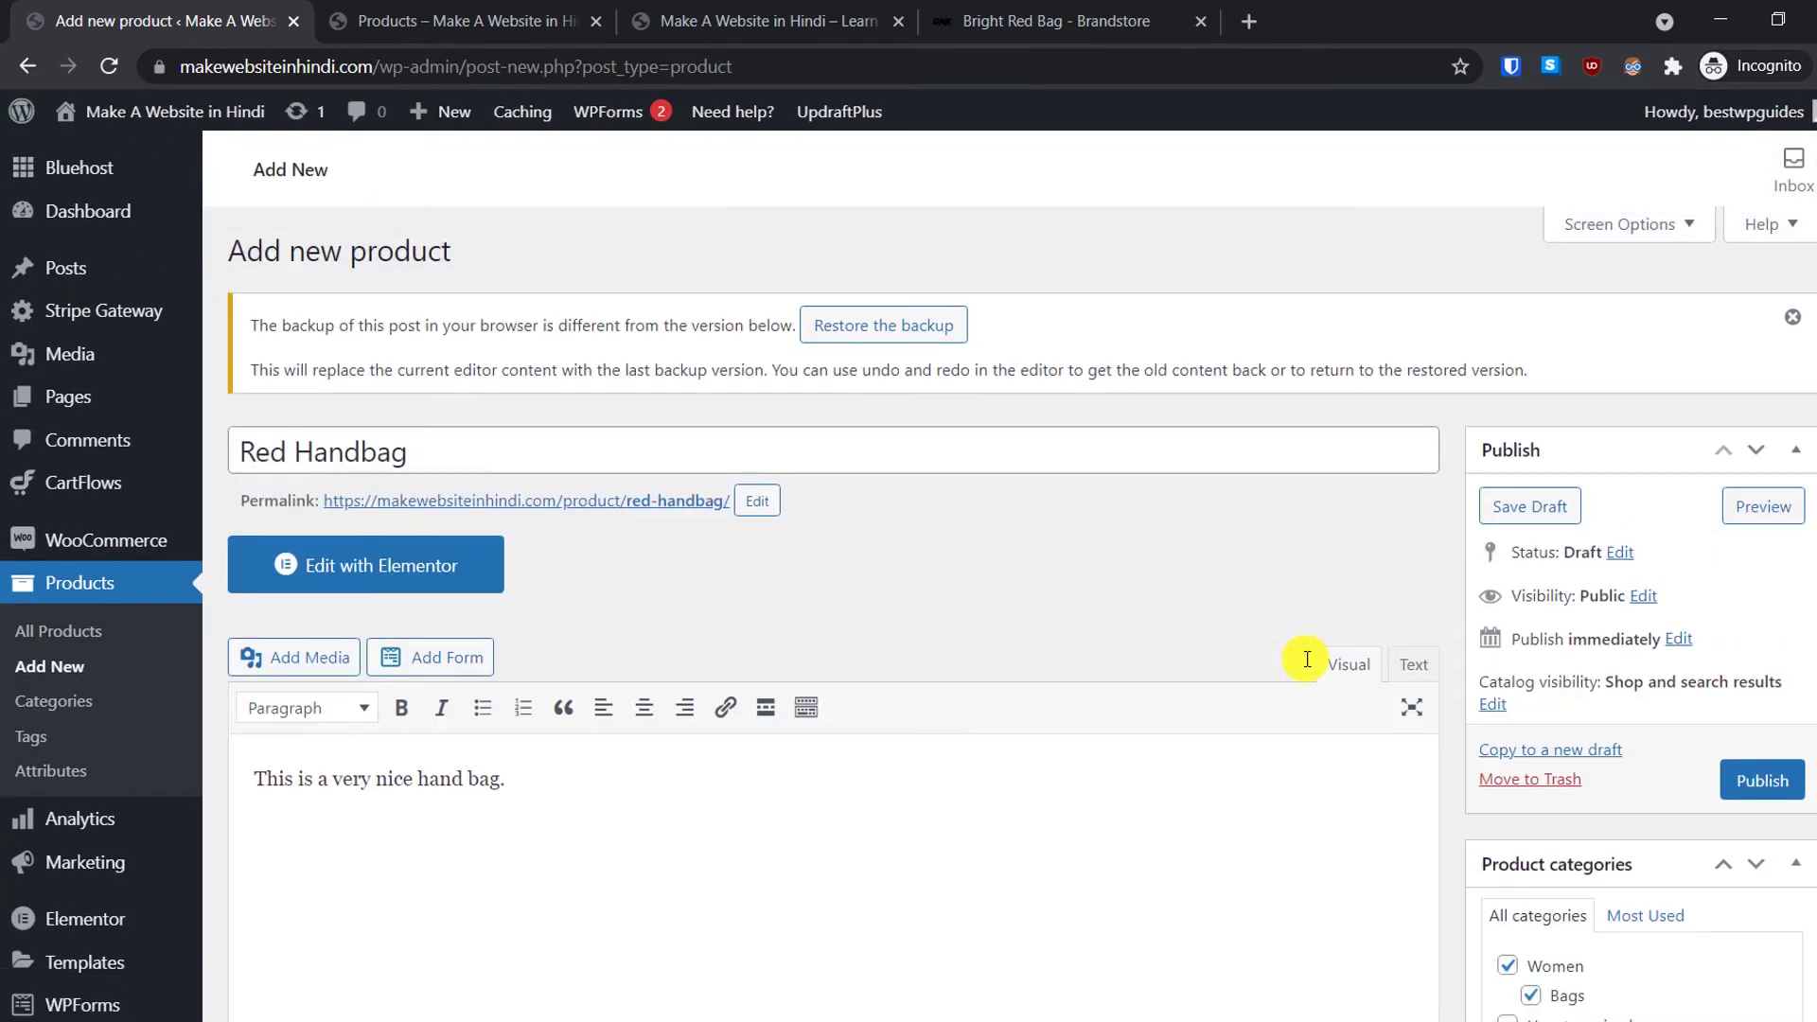
# Step: Preview the Red Handbag product page, scrolling through its description and Reviews section
pyautogui.click(1750, 512)
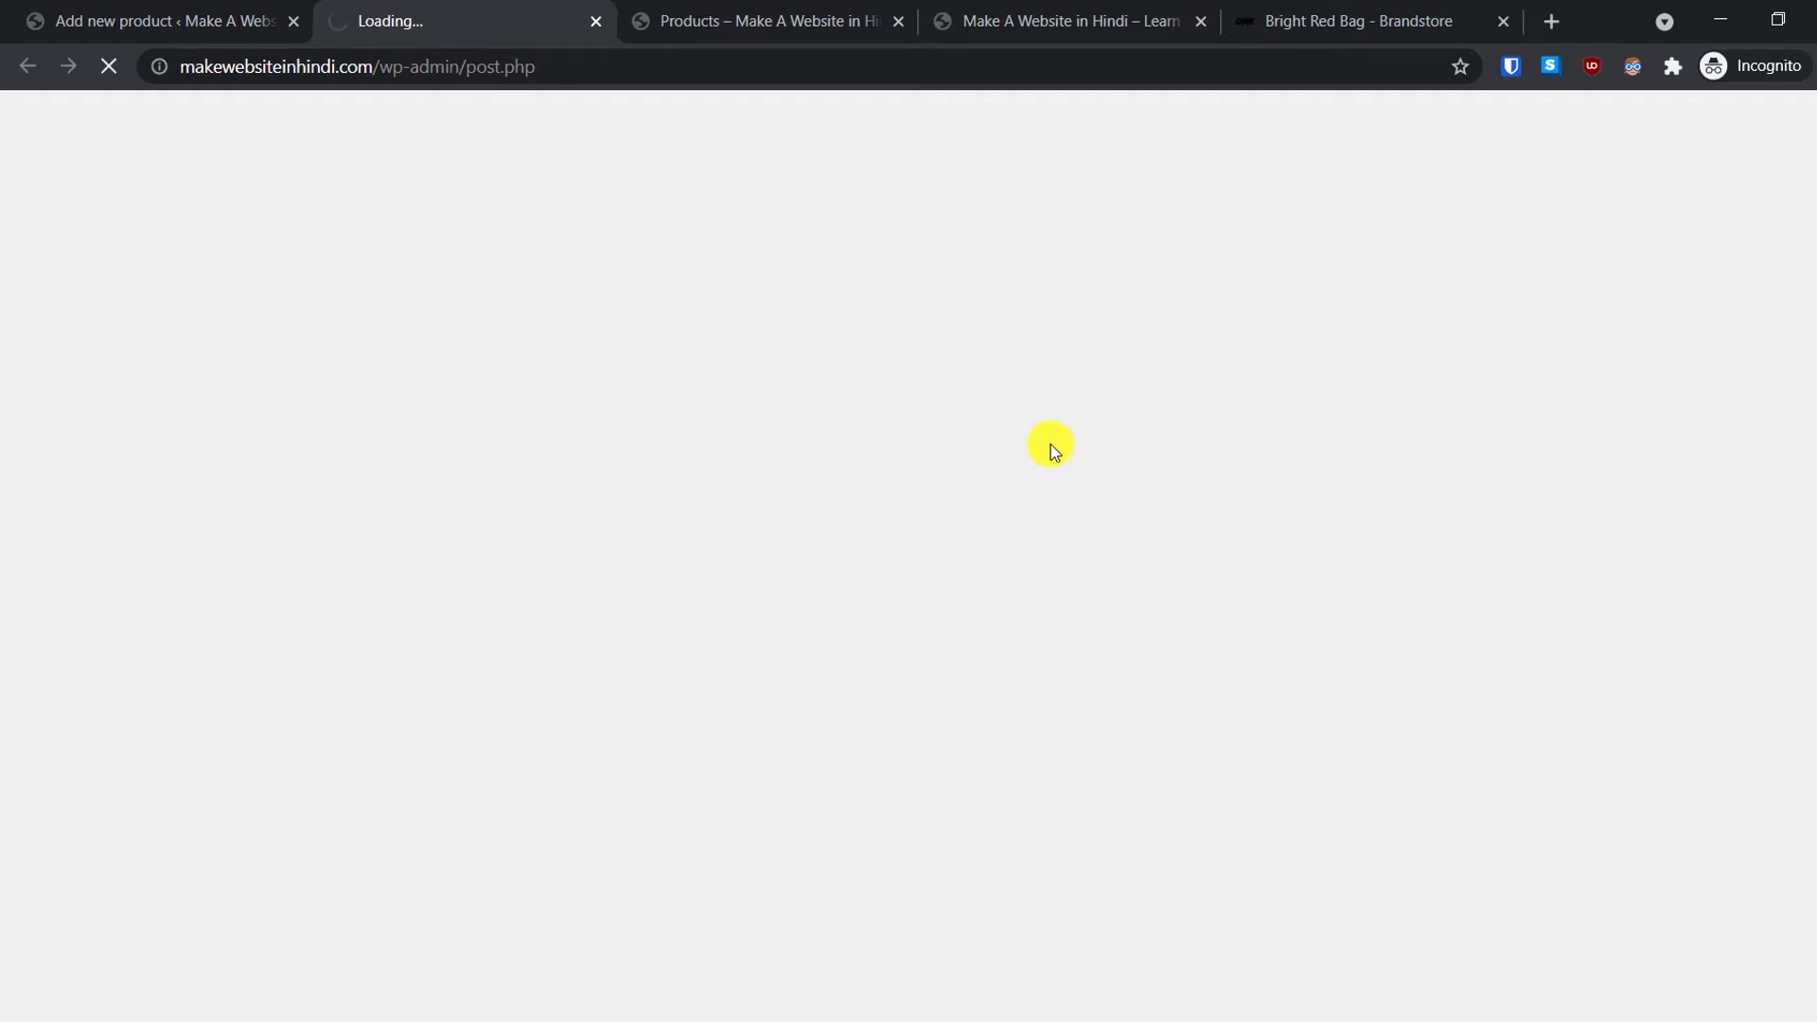
pyautogui.scroll(-1, 1376, 494)
pyautogui.scroll(1, 1376, 494)
pyautogui.scroll(-3, 1231, 494)
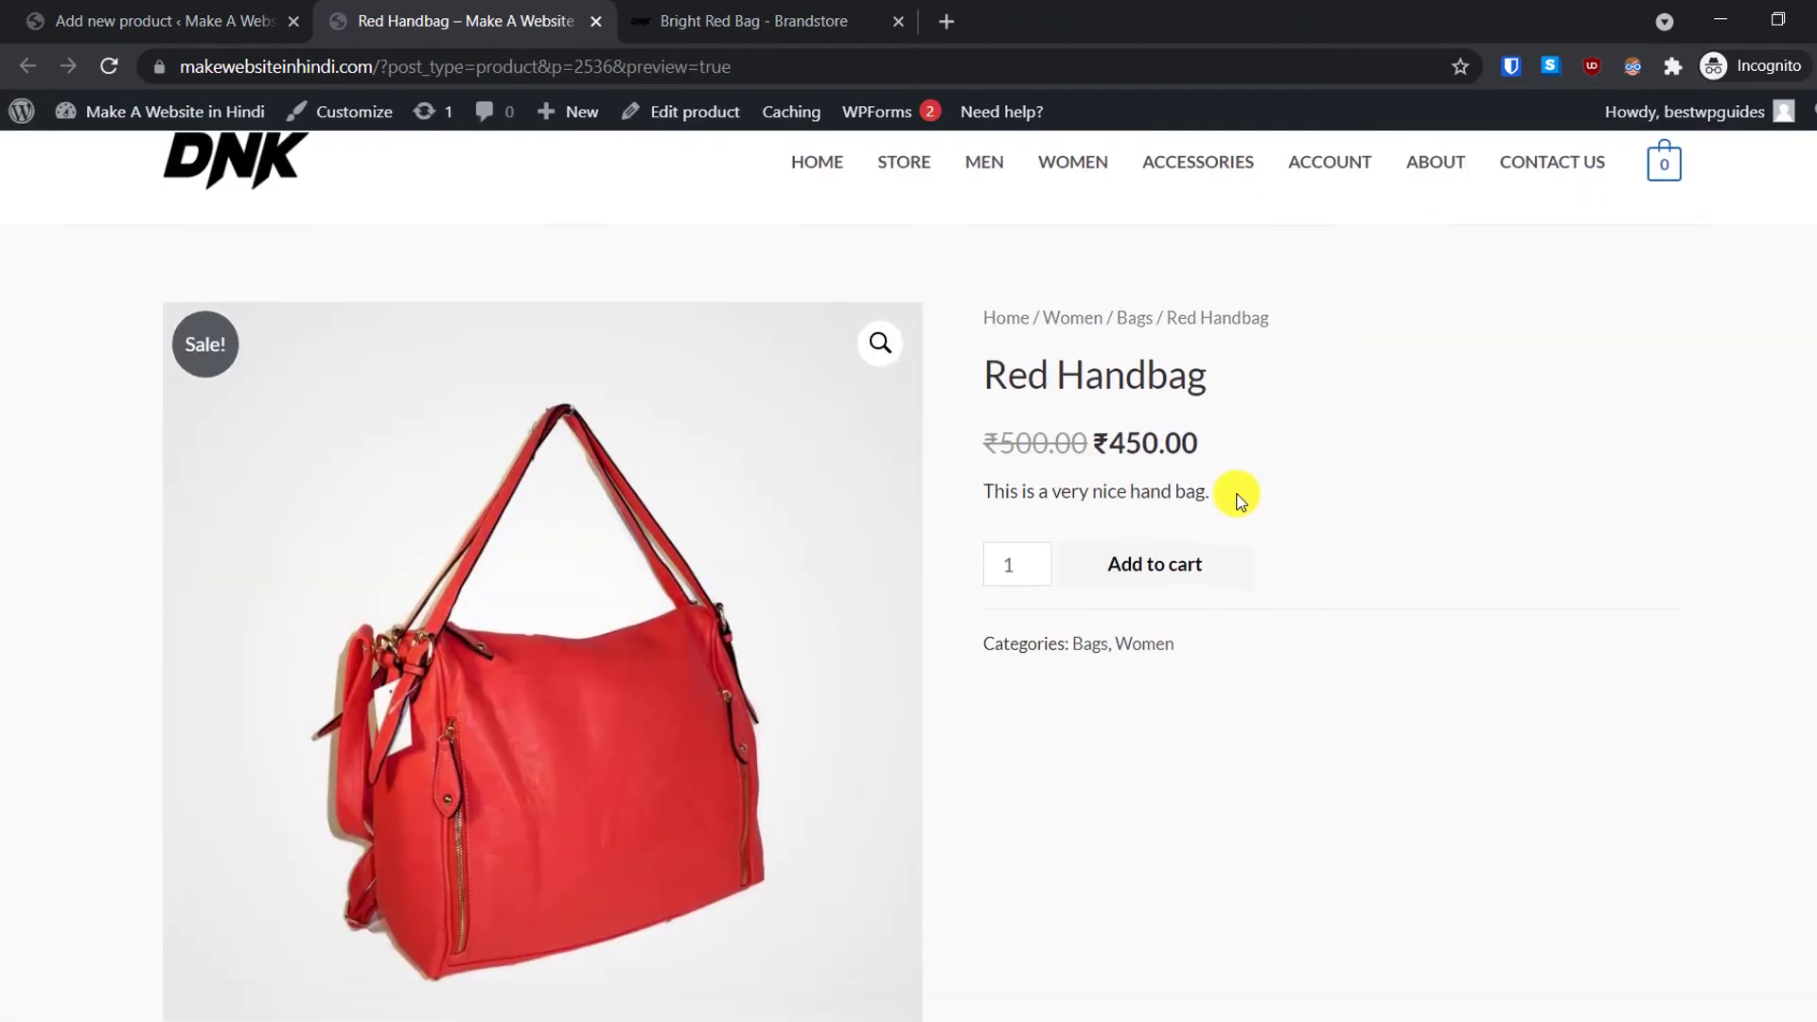
pyautogui.scroll(-3, 1235, 494)
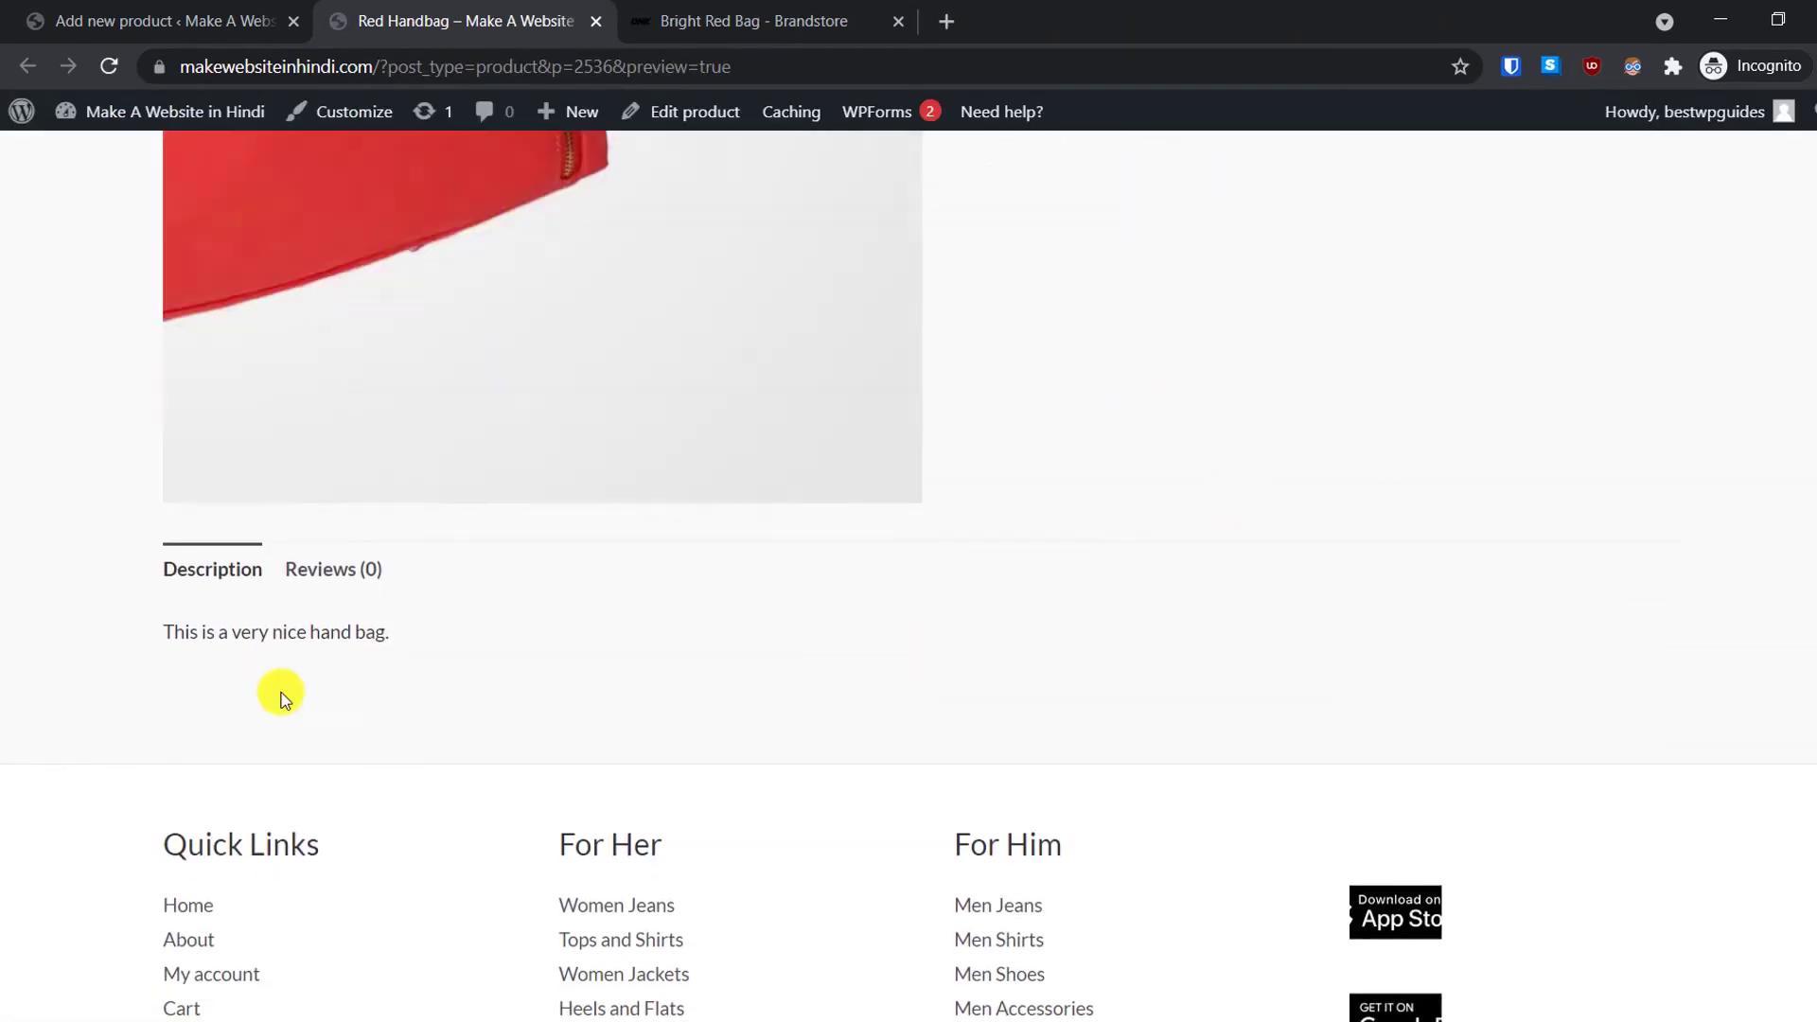
pyautogui.click(331, 557)
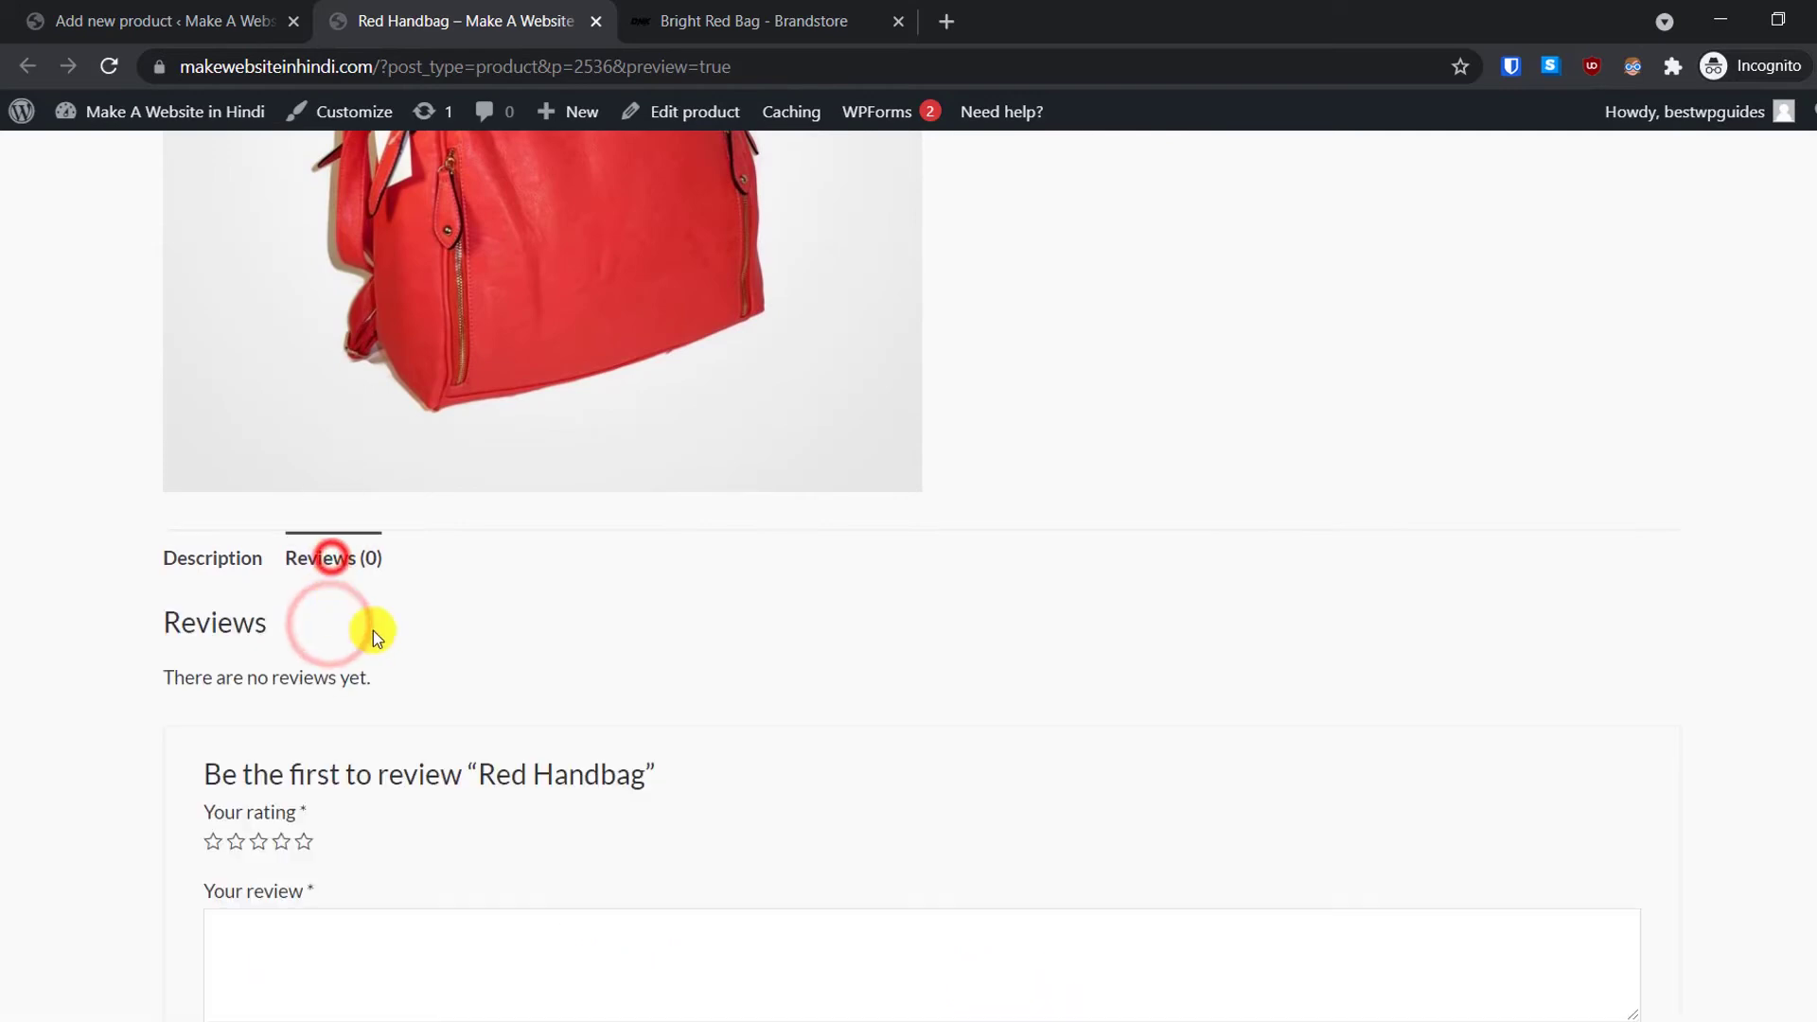
pyautogui.scroll(6, 526, 719)
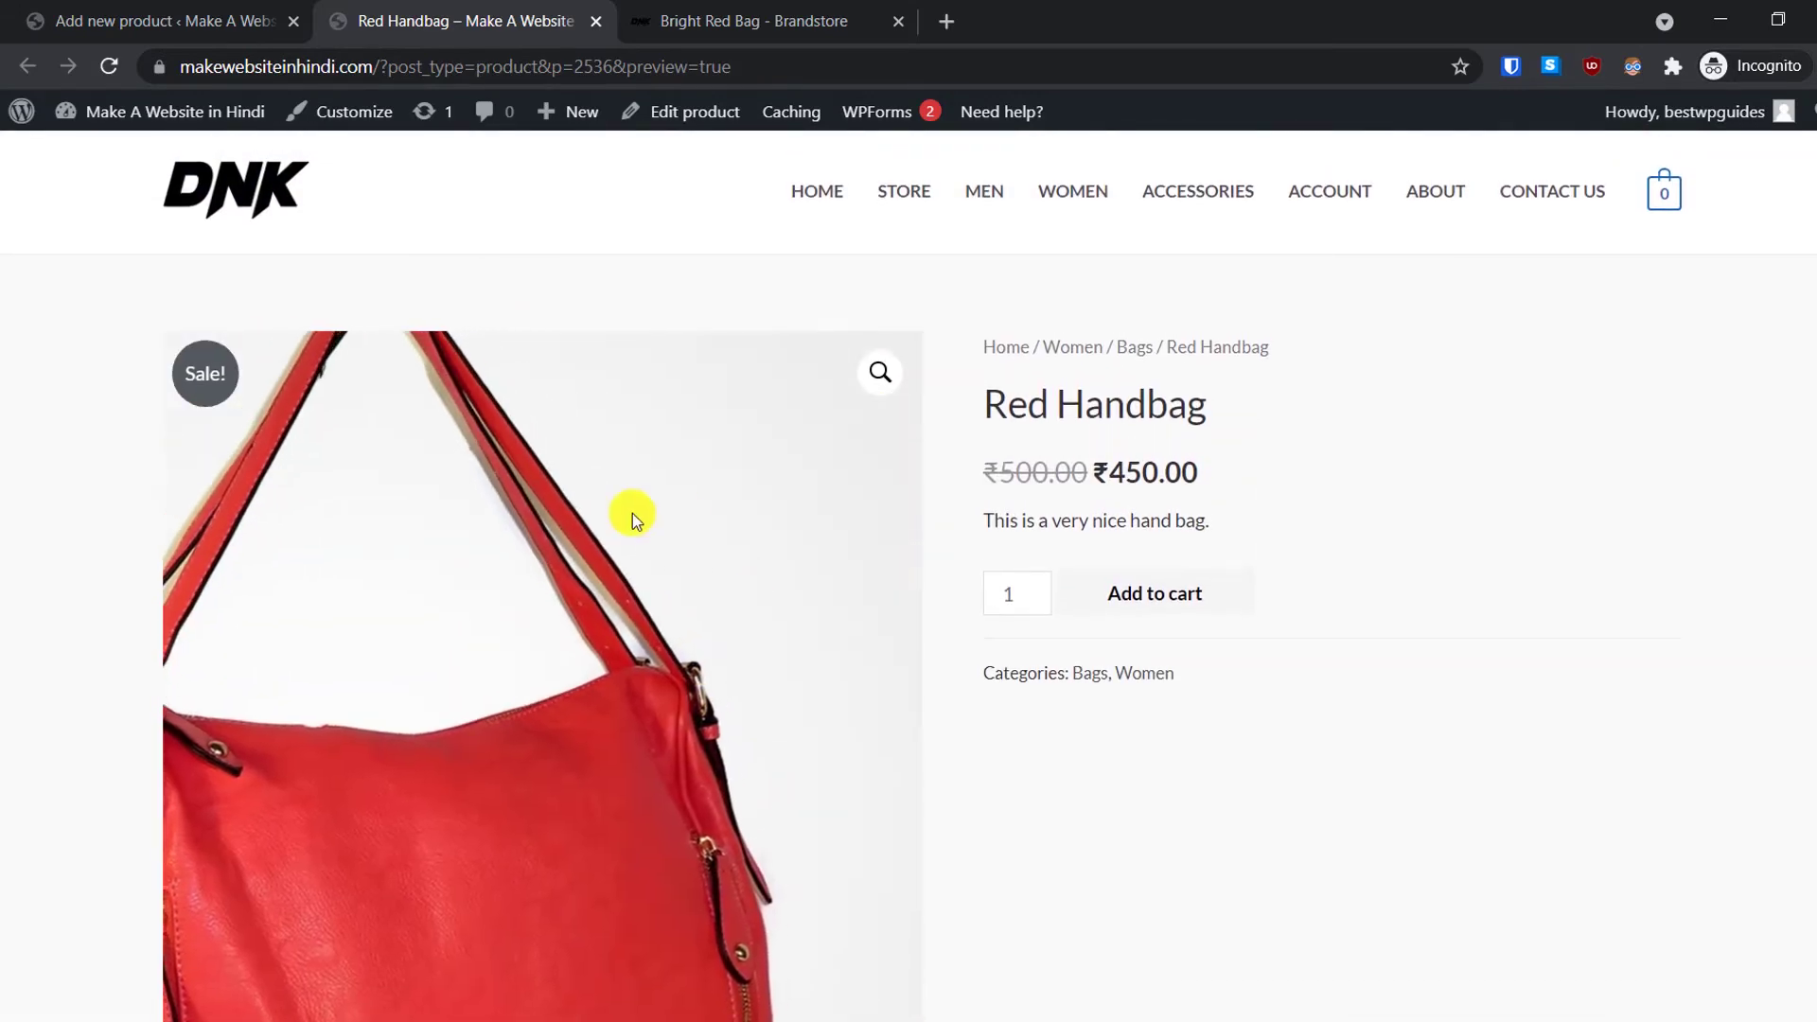
# Step: Check the title and the ₹500.00 regular and ₹450.00 sale prices, then close the preview
pyautogui.moveTo(973, 406); pyautogui.dragTo(1224, 486)
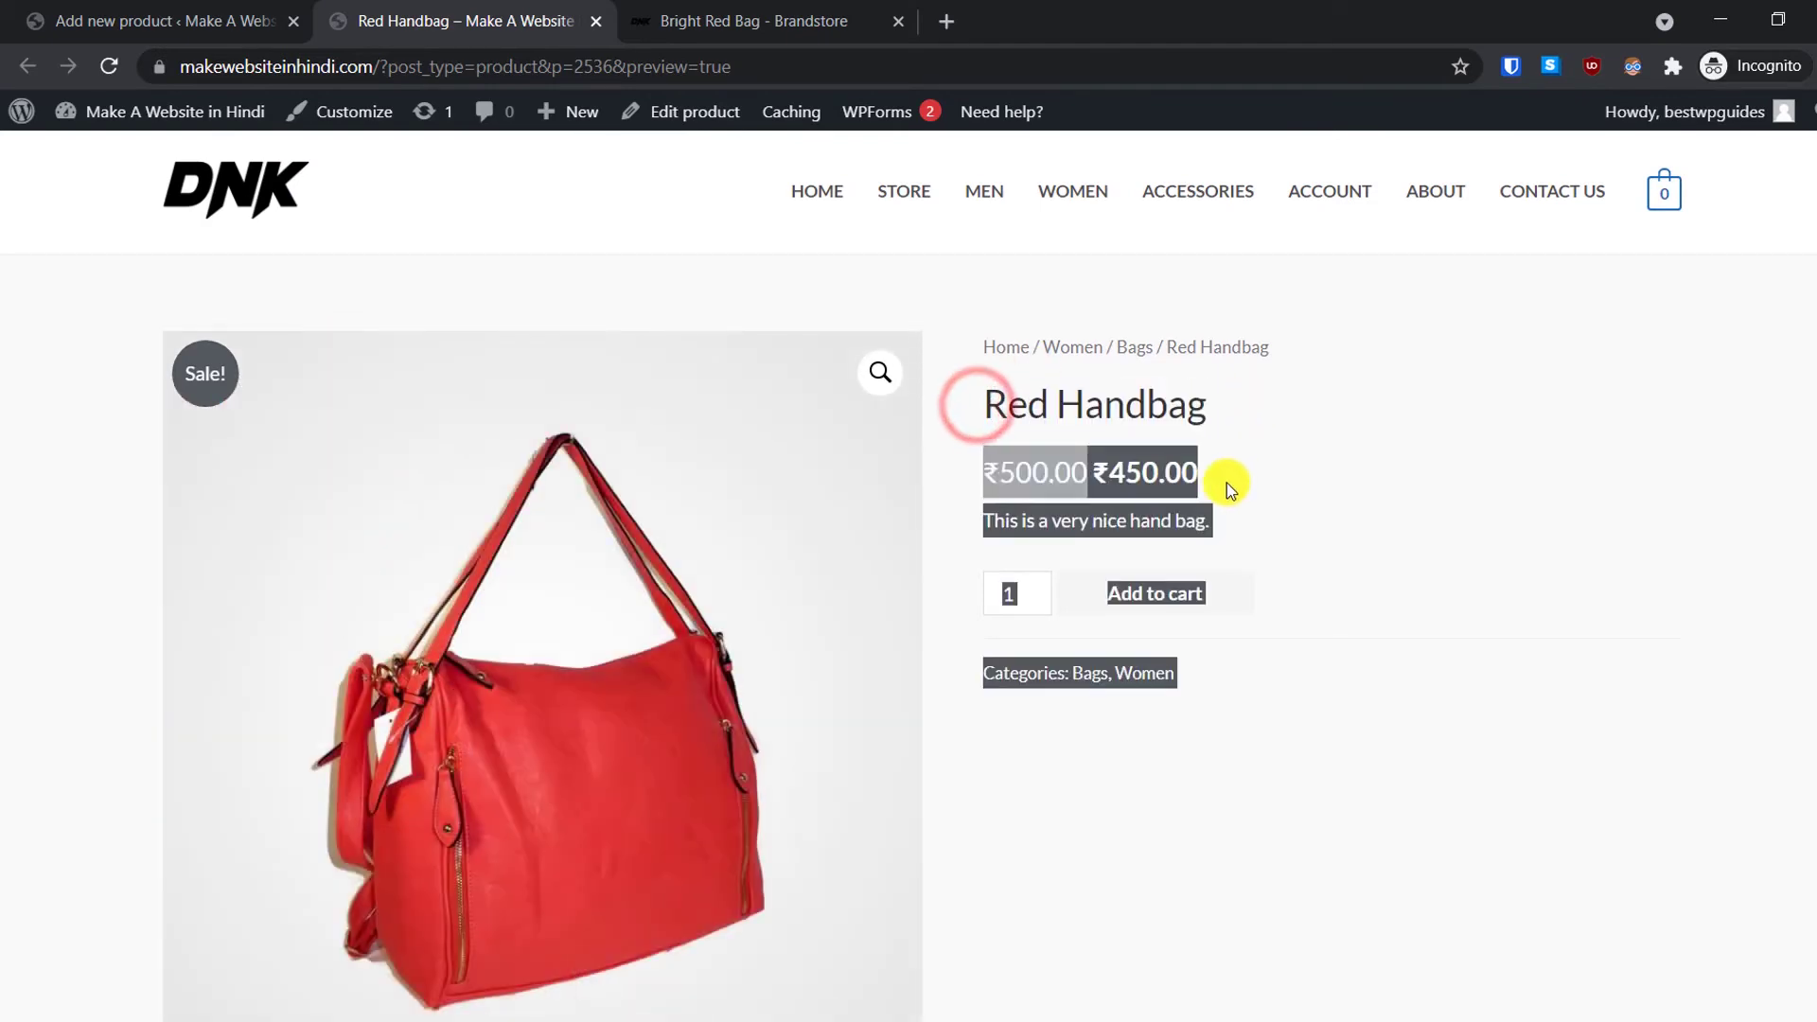
pyautogui.click(1227, 482)
pyautogui.moveTo(1217, 396); pyautogui.dragTo(1151, 393)
pyautogui.click(1171, 475)
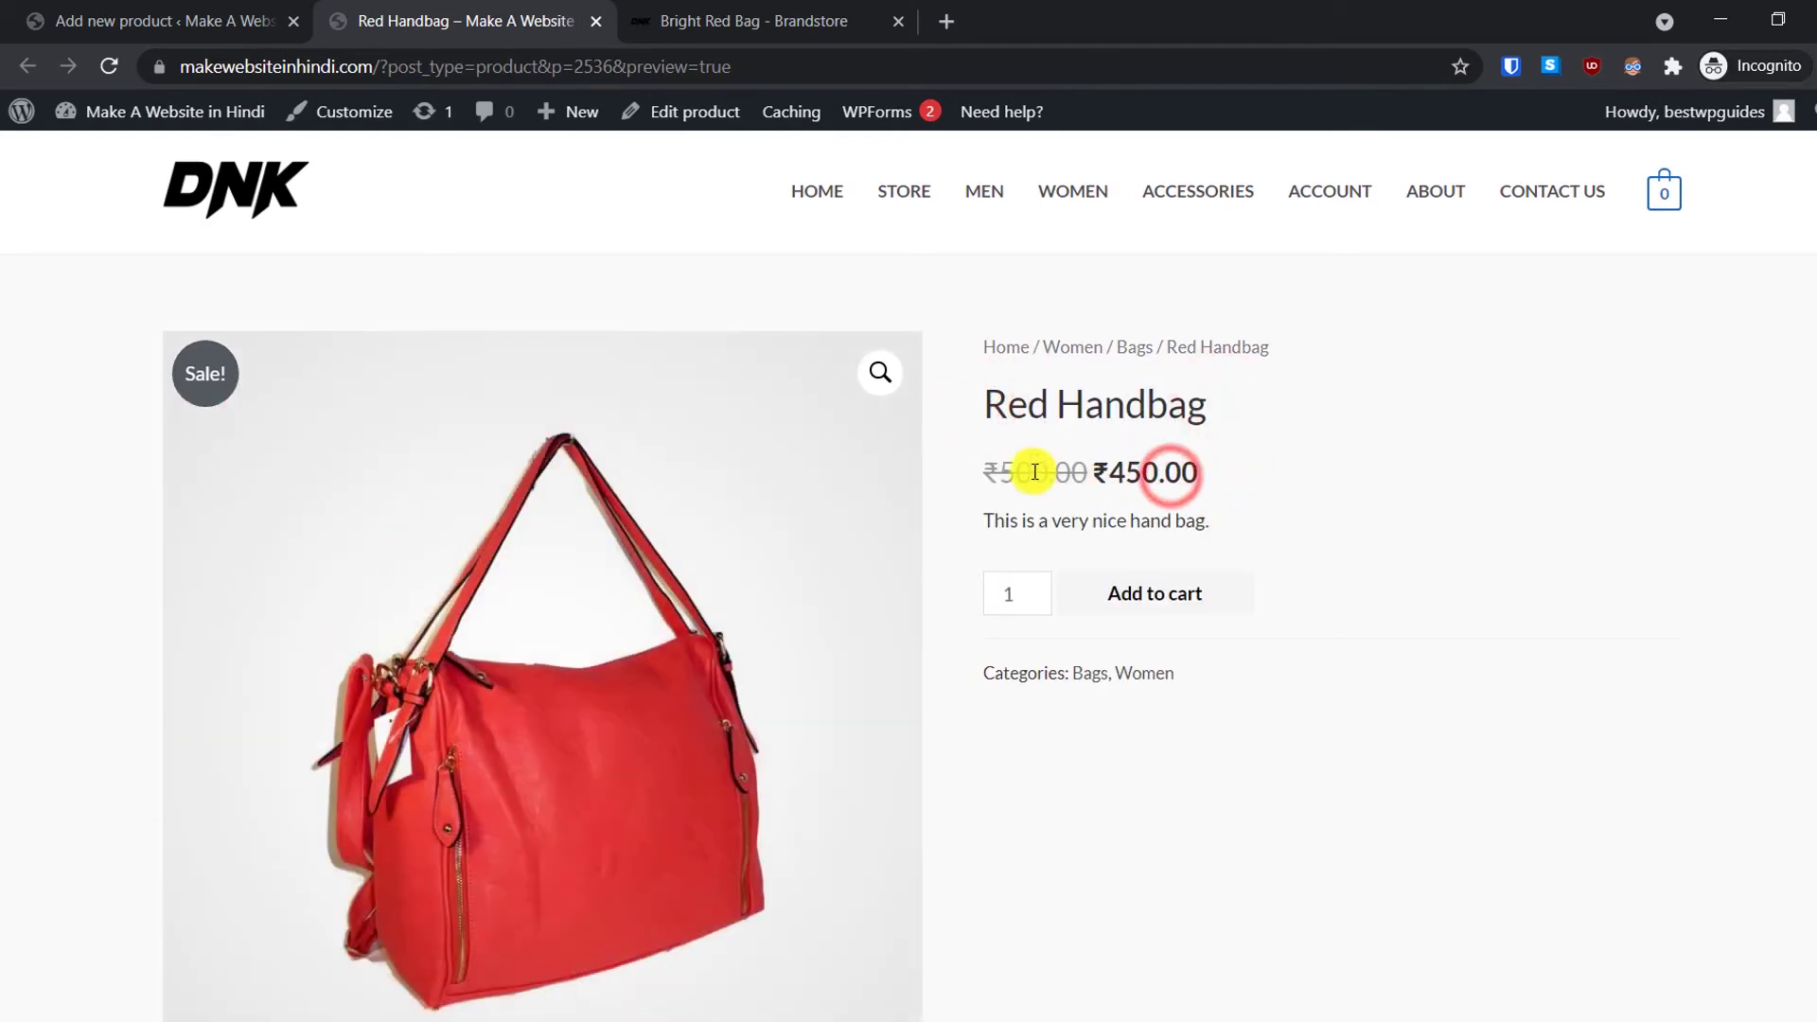
pyautogui.moveTo(999, 472); pyautogui.dragTo(1163, 470)
pyautogui.click(1208, 470)
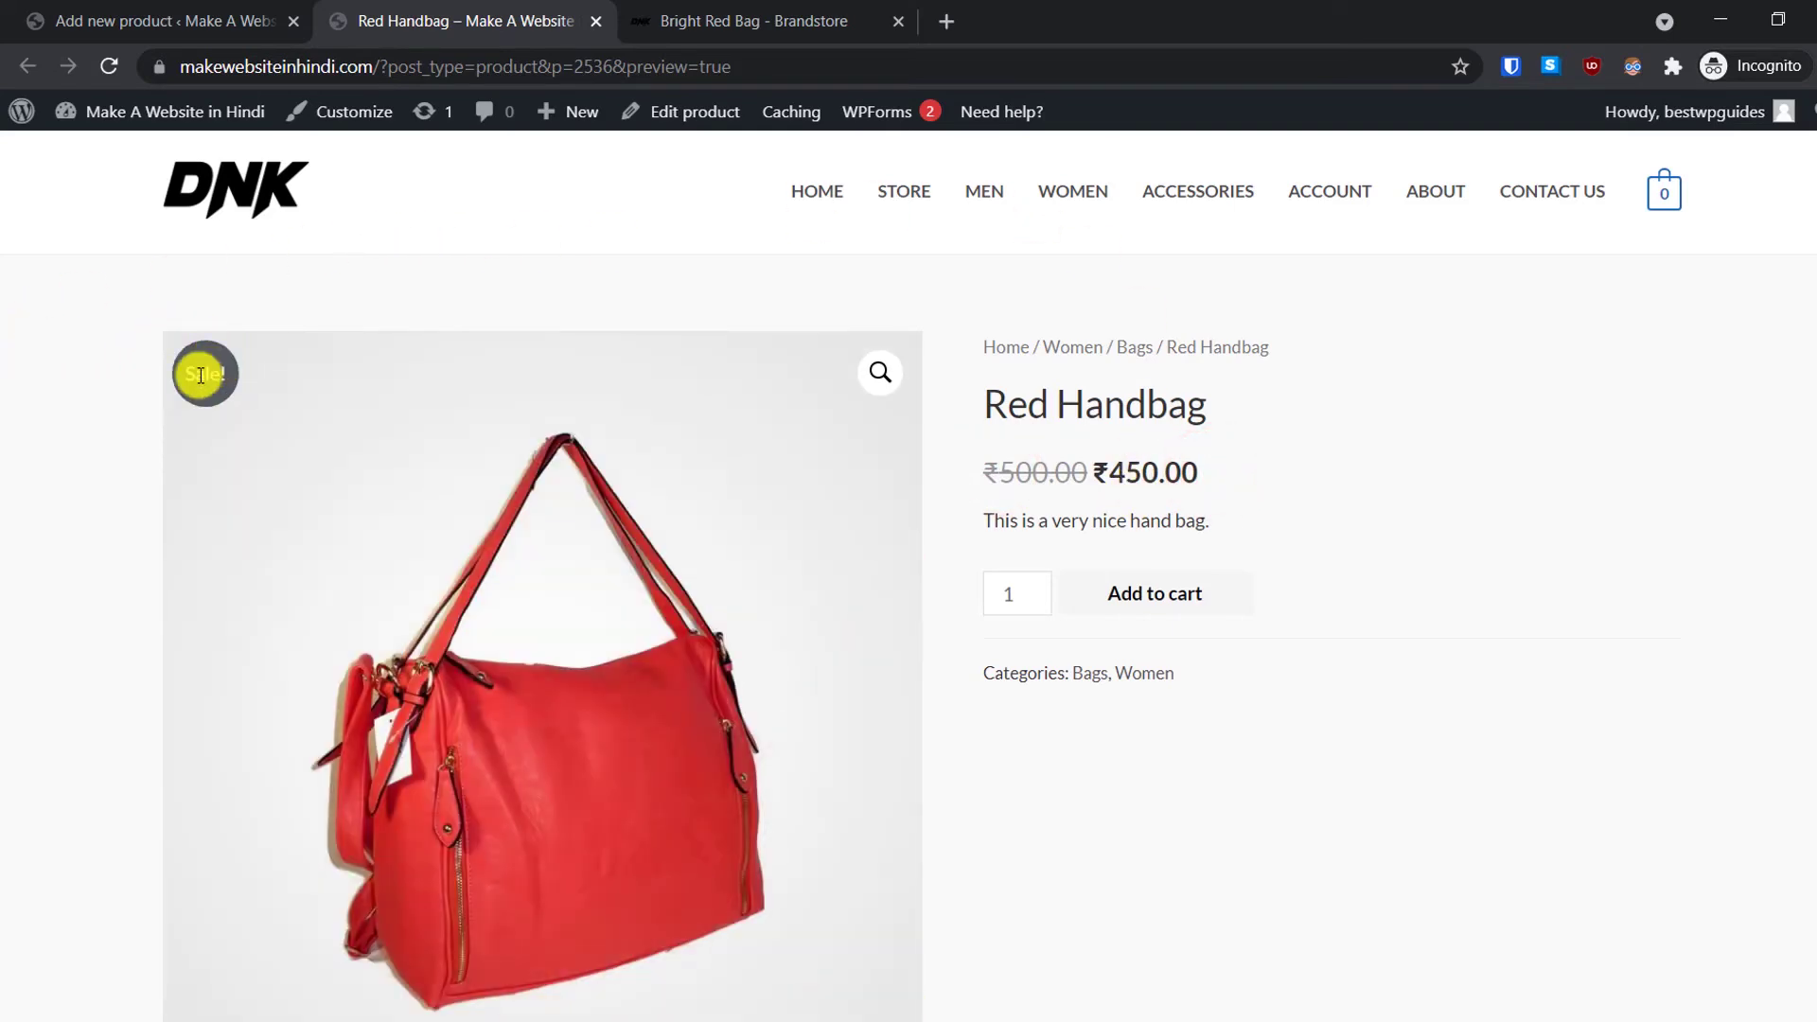
pyautogui.click(1456, 703)
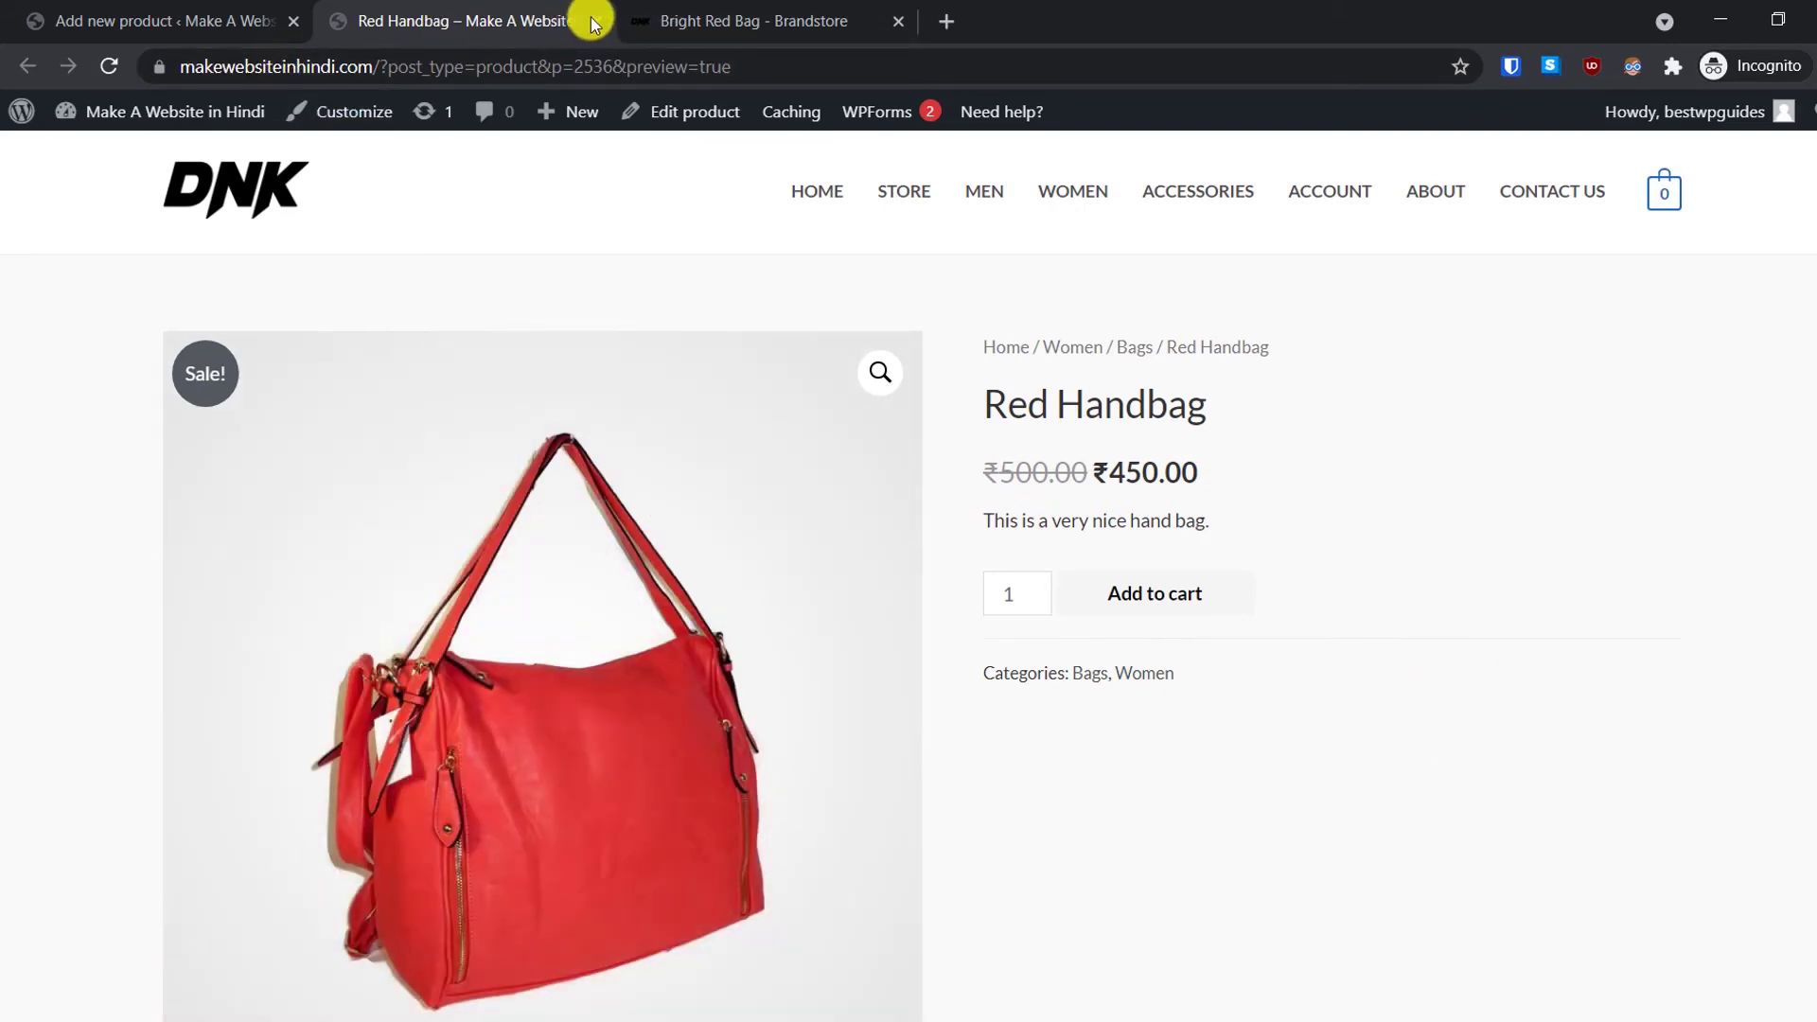
pyautogui.click(596, 21)
# Step: Publish the Red Handbag and view its live page showing ₹450.00 on sale under Bags, Women
pyautogui.click(113, 21)
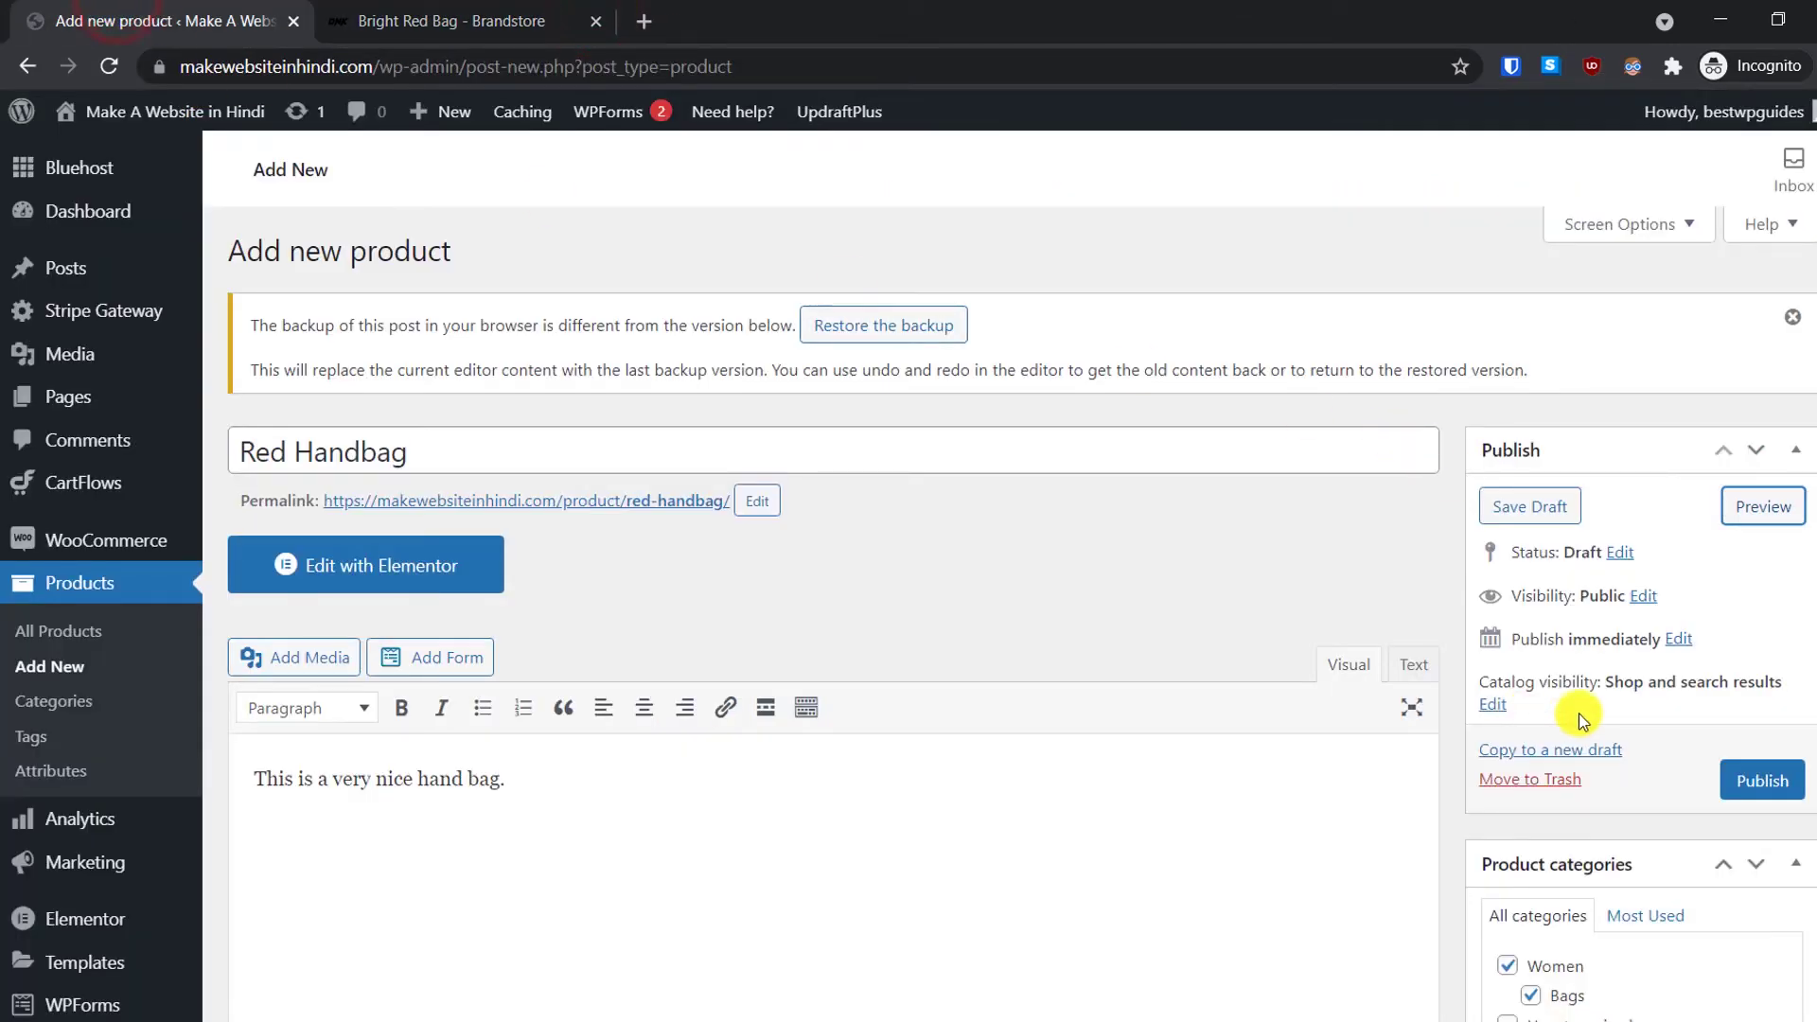
pyautogui.scroll(-2, 1608, 705)
pyautogui.click(1731, 651)
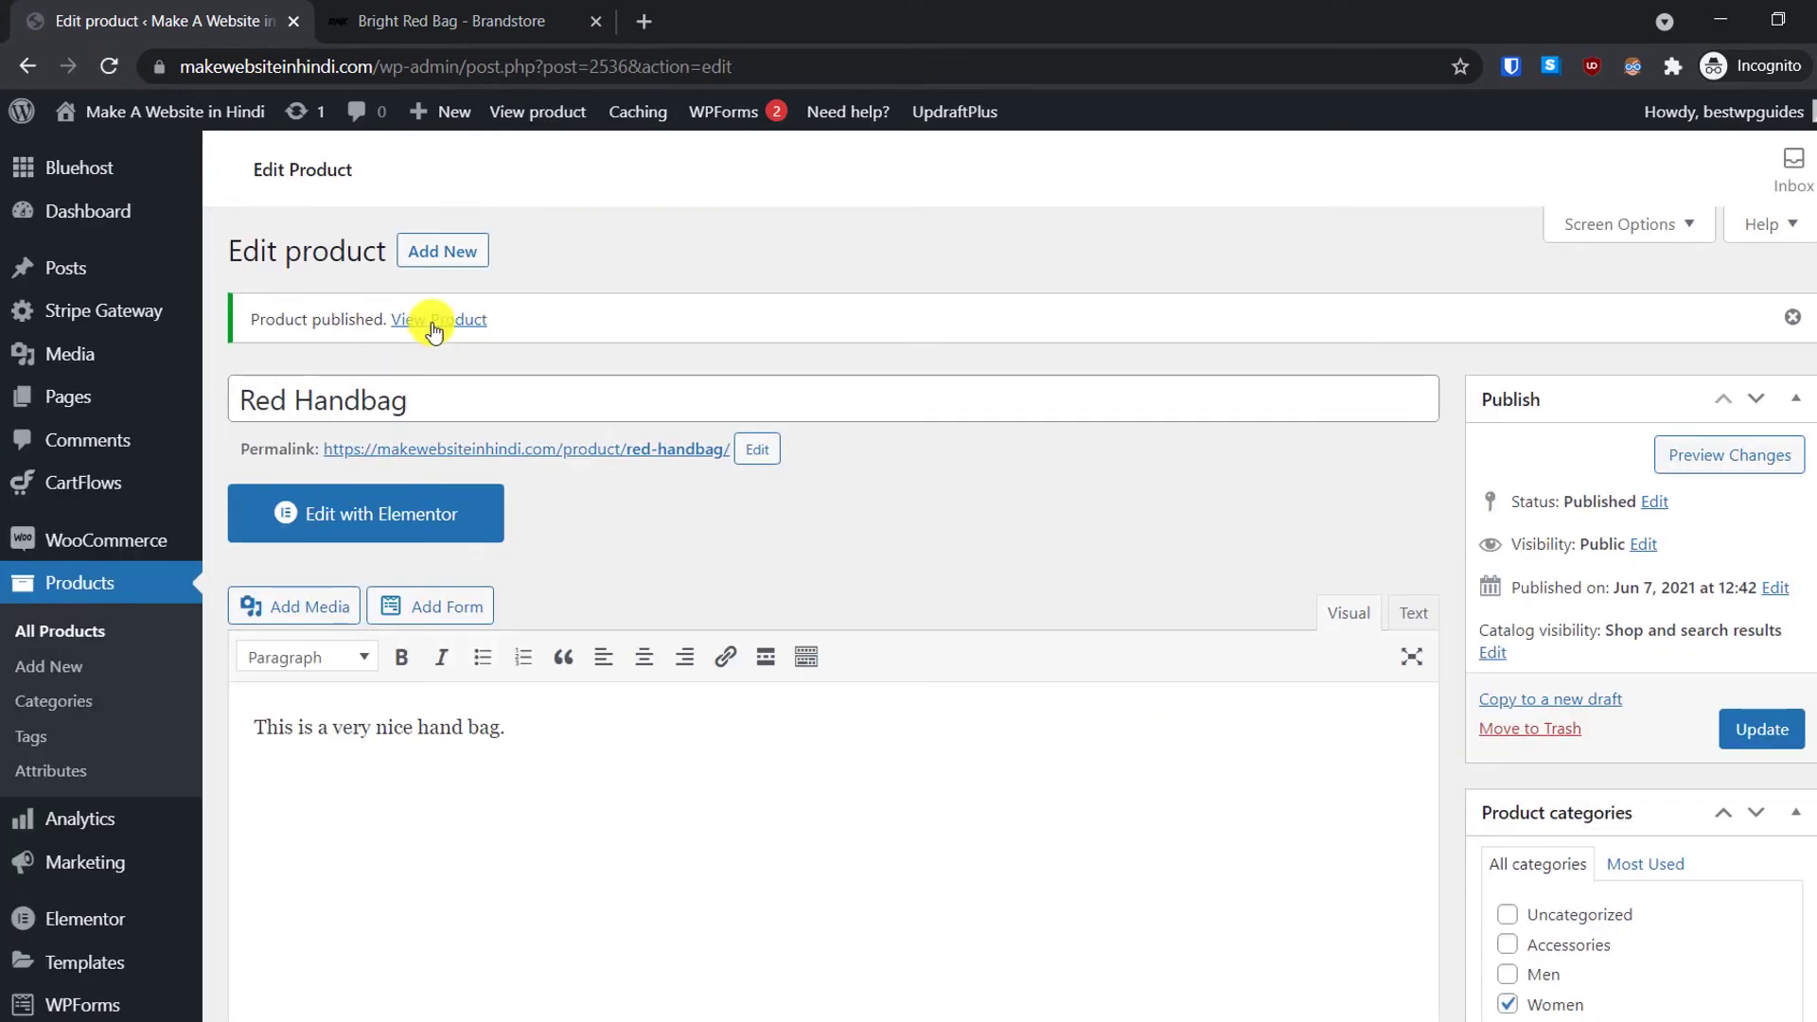
pyautogui.click(435, 322)
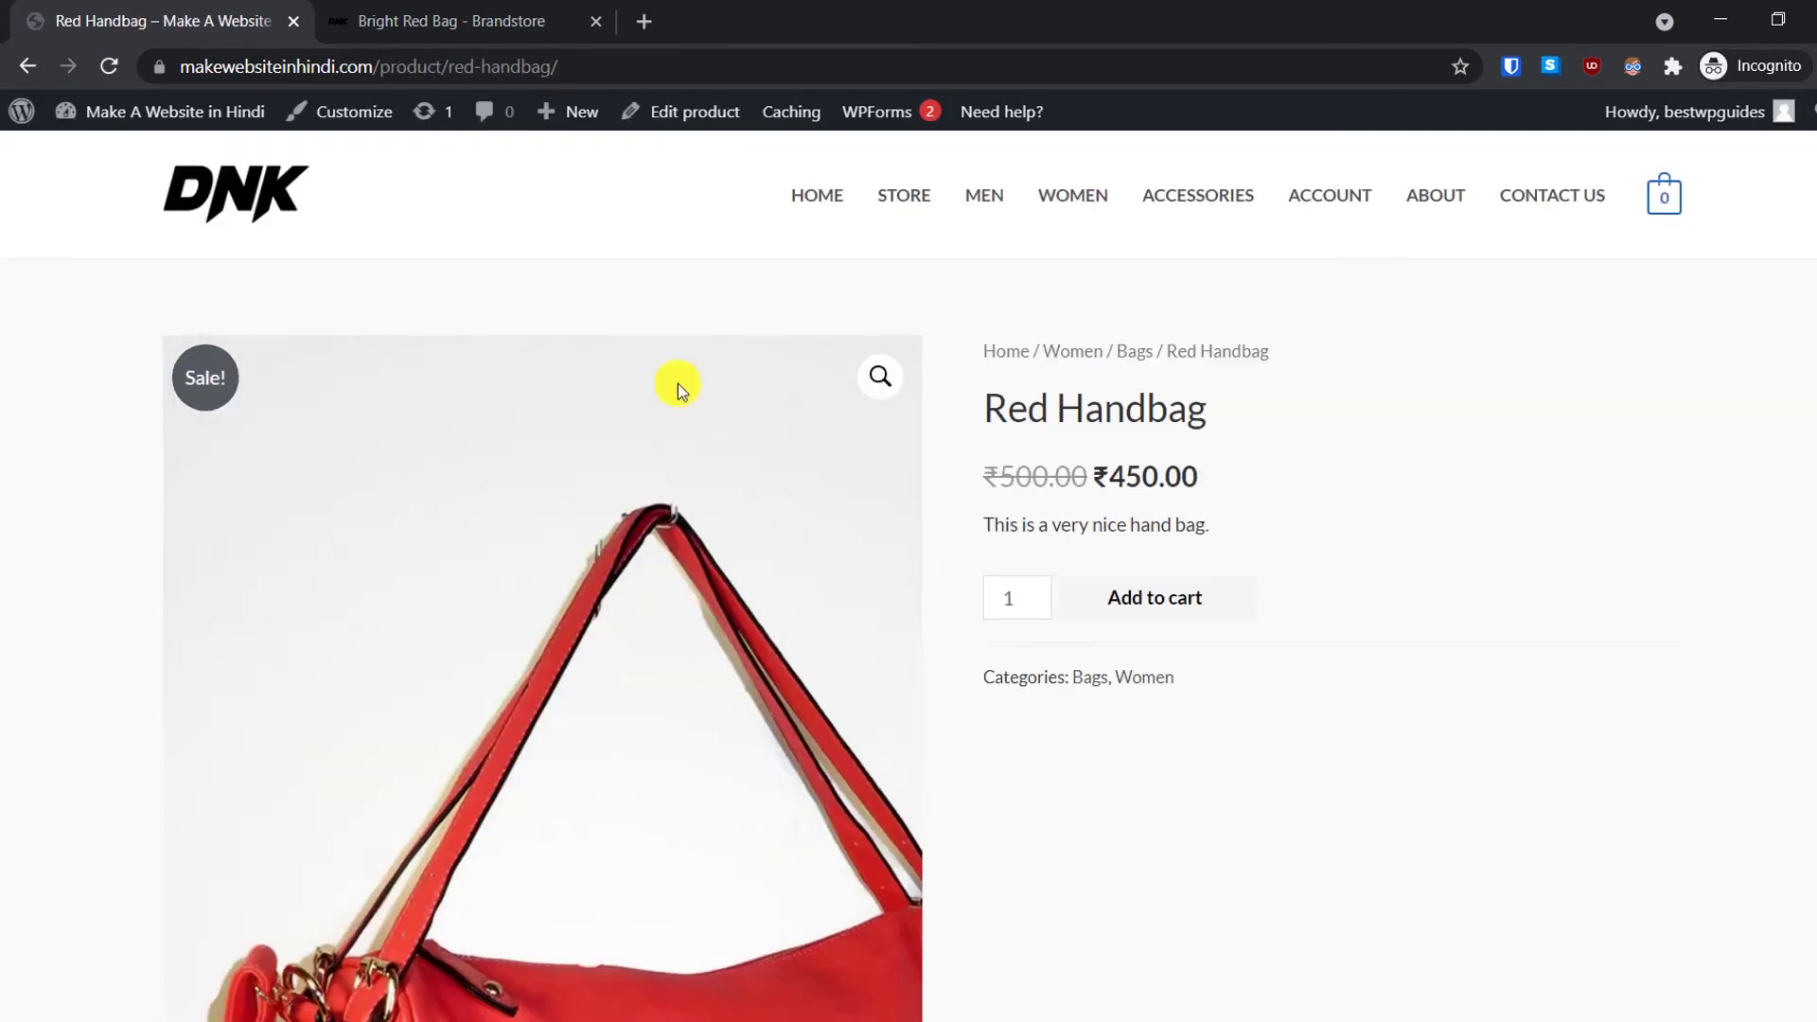
pyautogui.scroll(-7, 1382, 743)
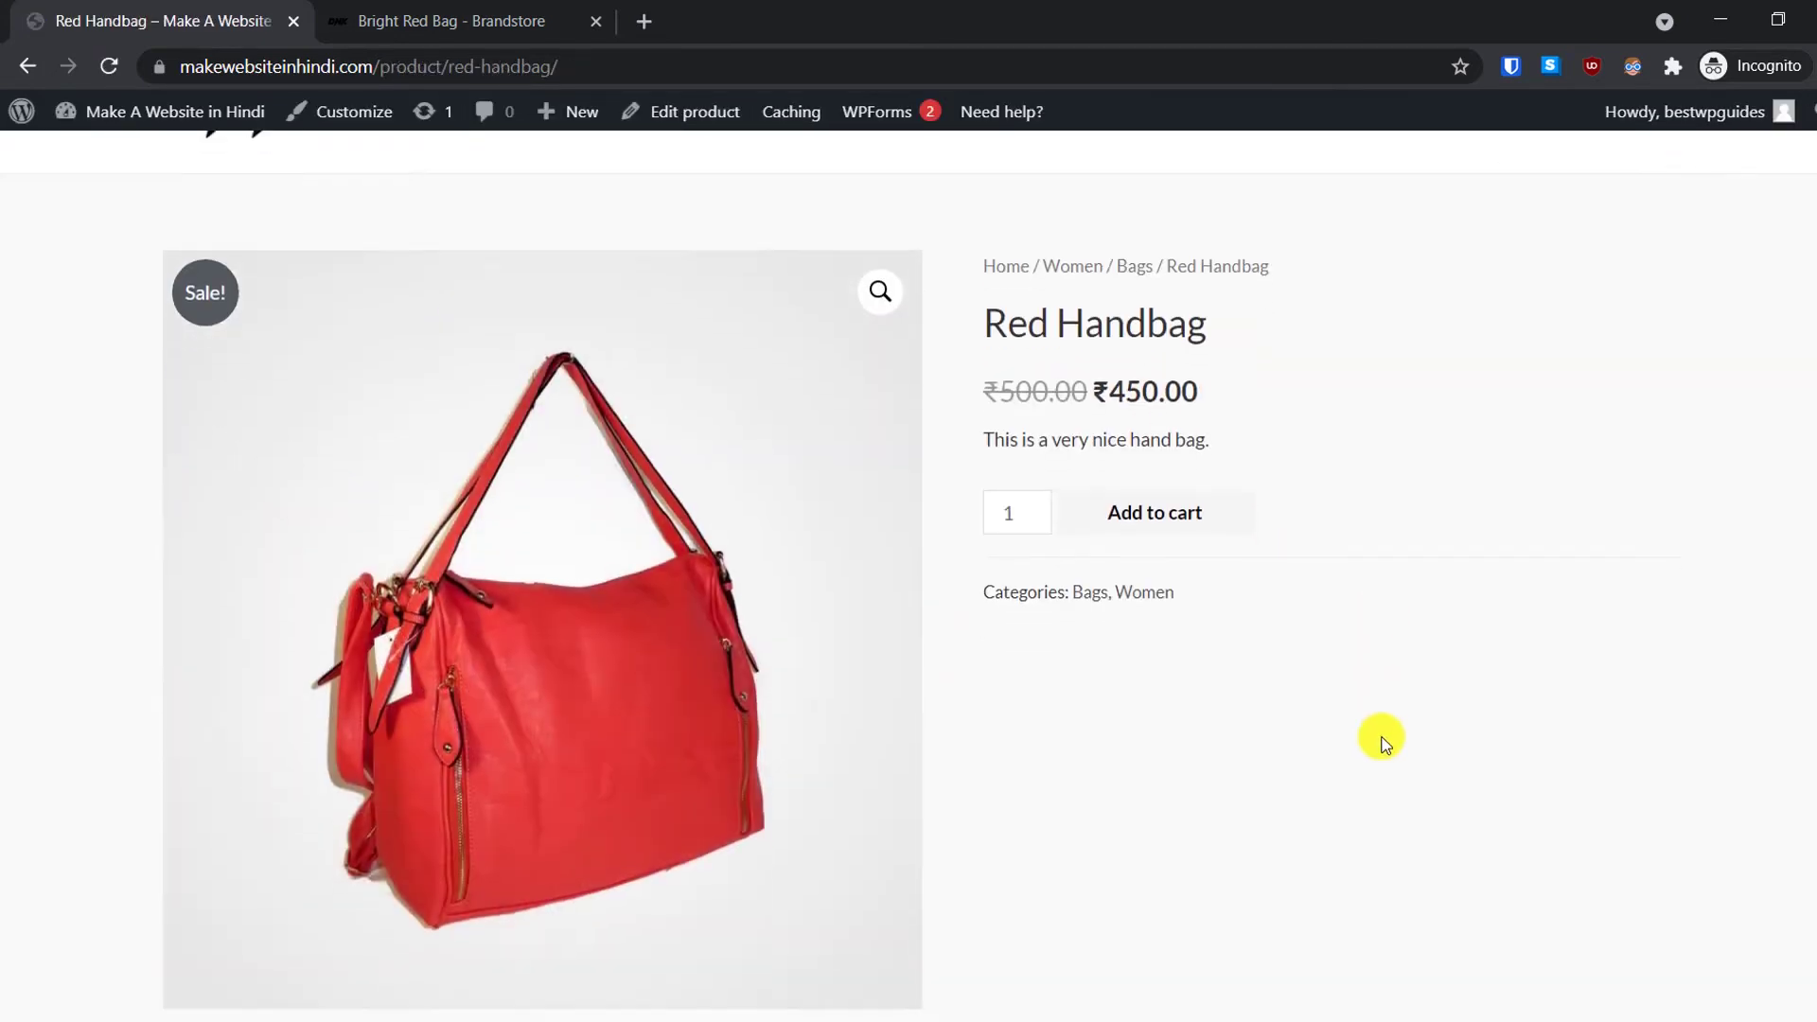
pyautogui.scroll(7, 1381, 742)
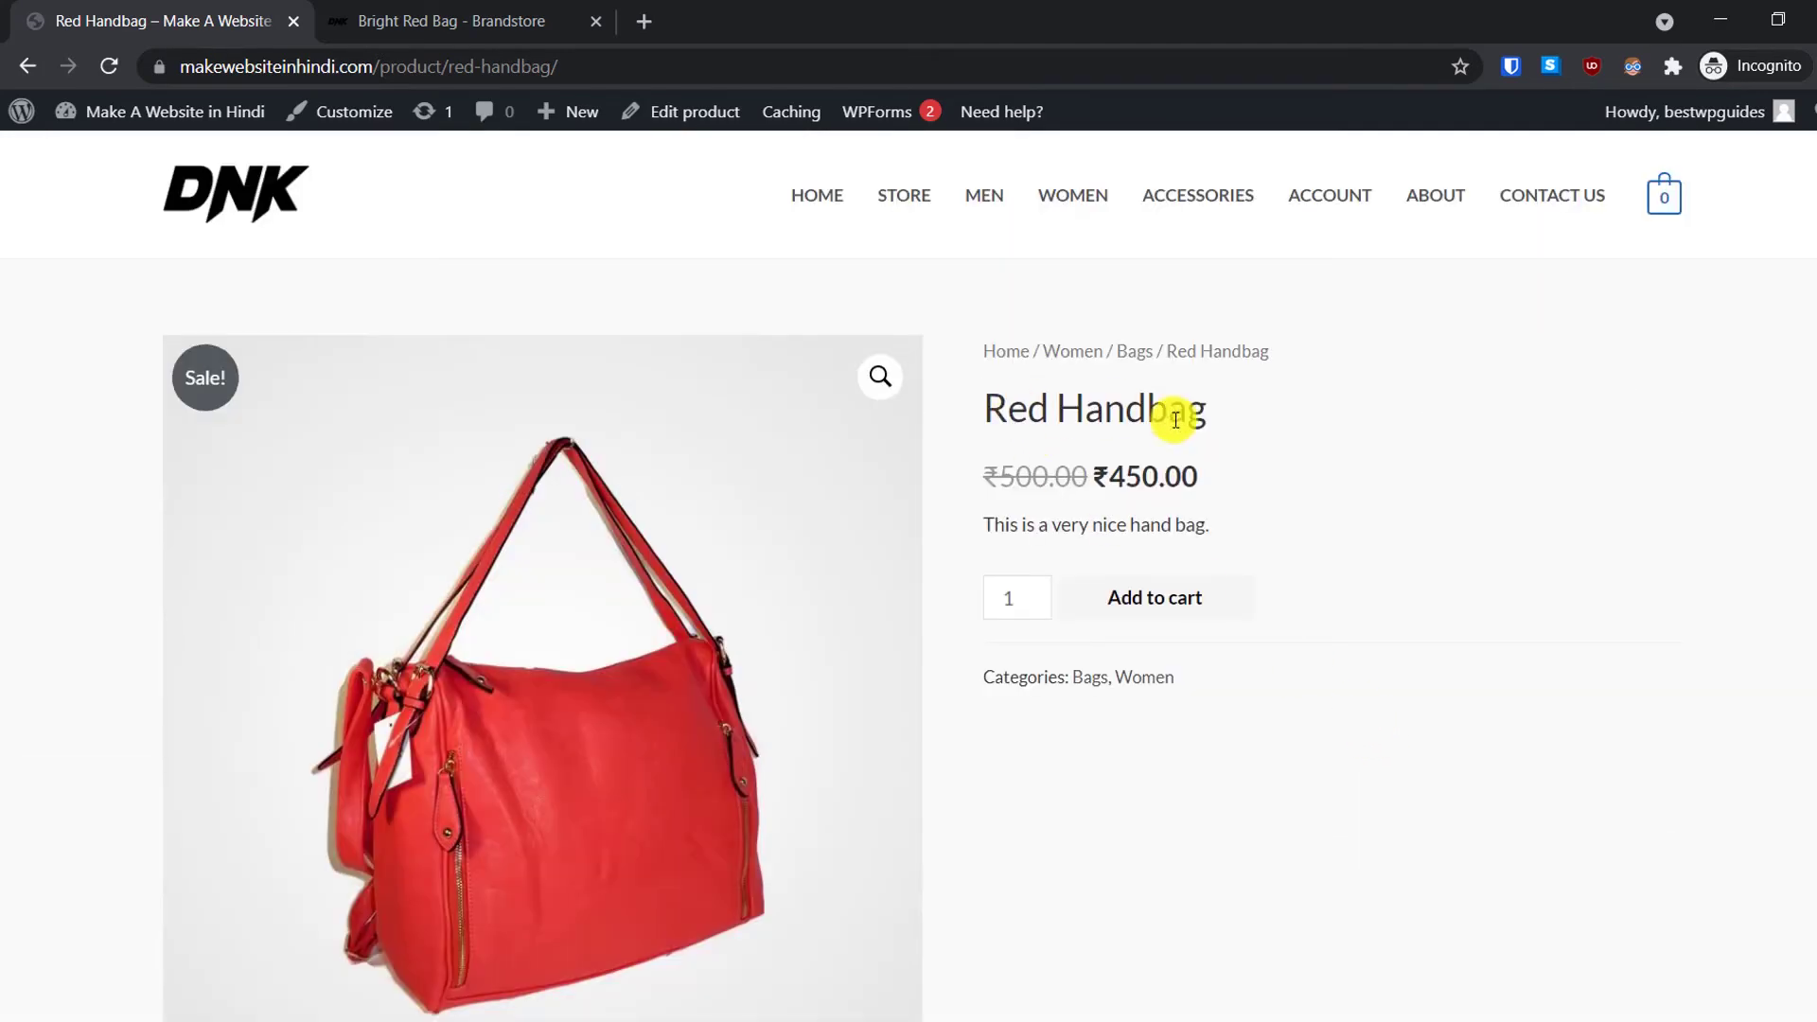
# Step: Scroll the store homepage to its Featured Products section, then return to the admin Dashboard
pyautogui.click(803, 188)
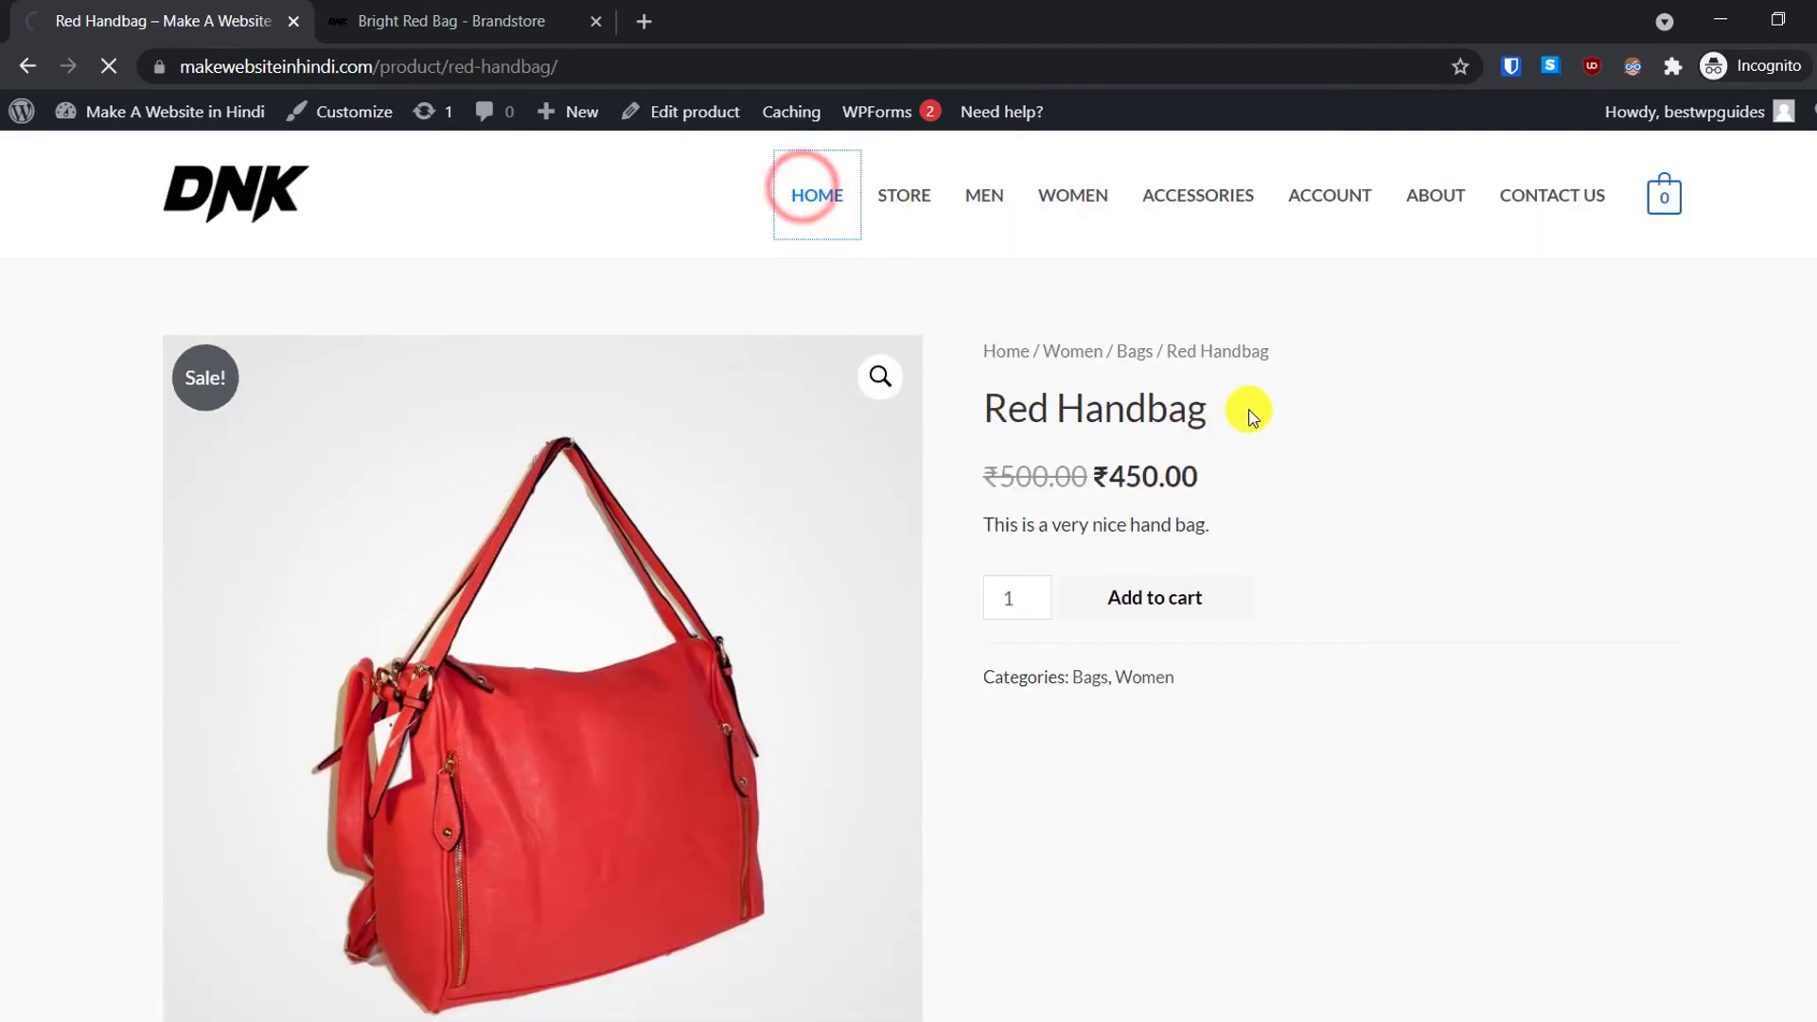
pyautogui.scroll(-12, 1242, 432)
pyautogui.scroll(-8, 1241, 432)
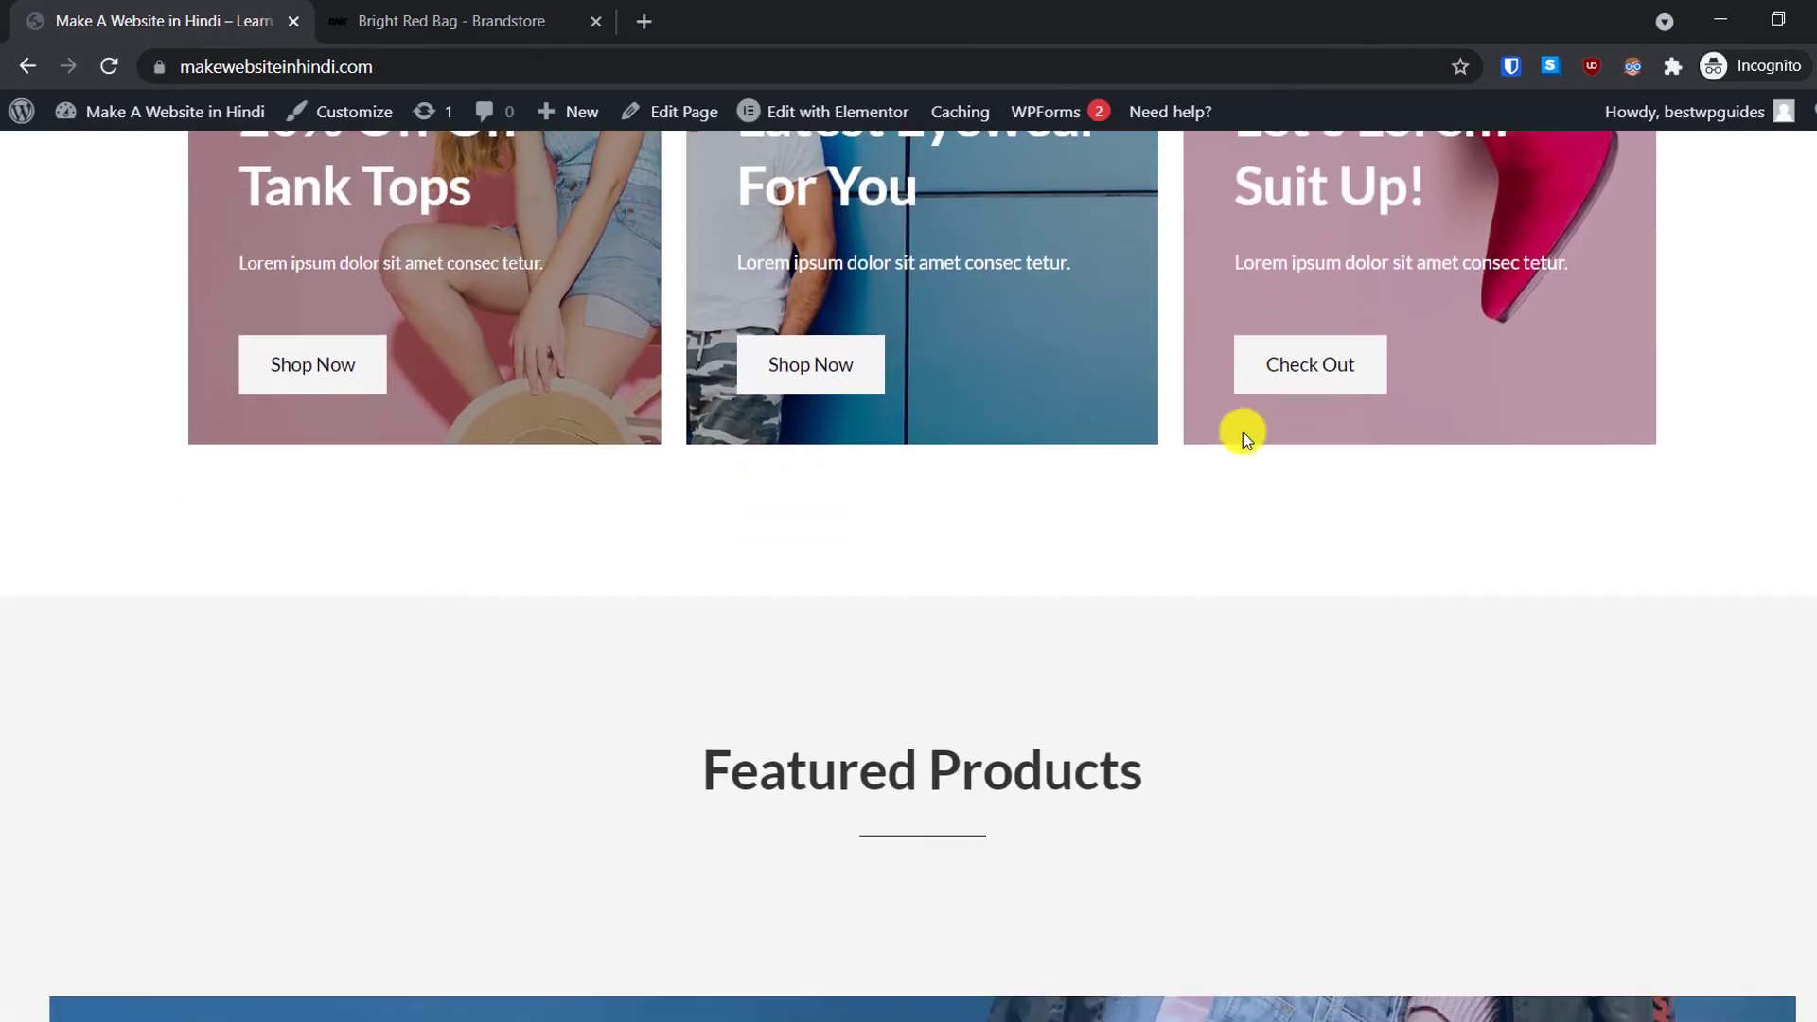
pyautogui.scroll(12, 1241, 431)
pyautogui.scroll(-10, 1242, 431)
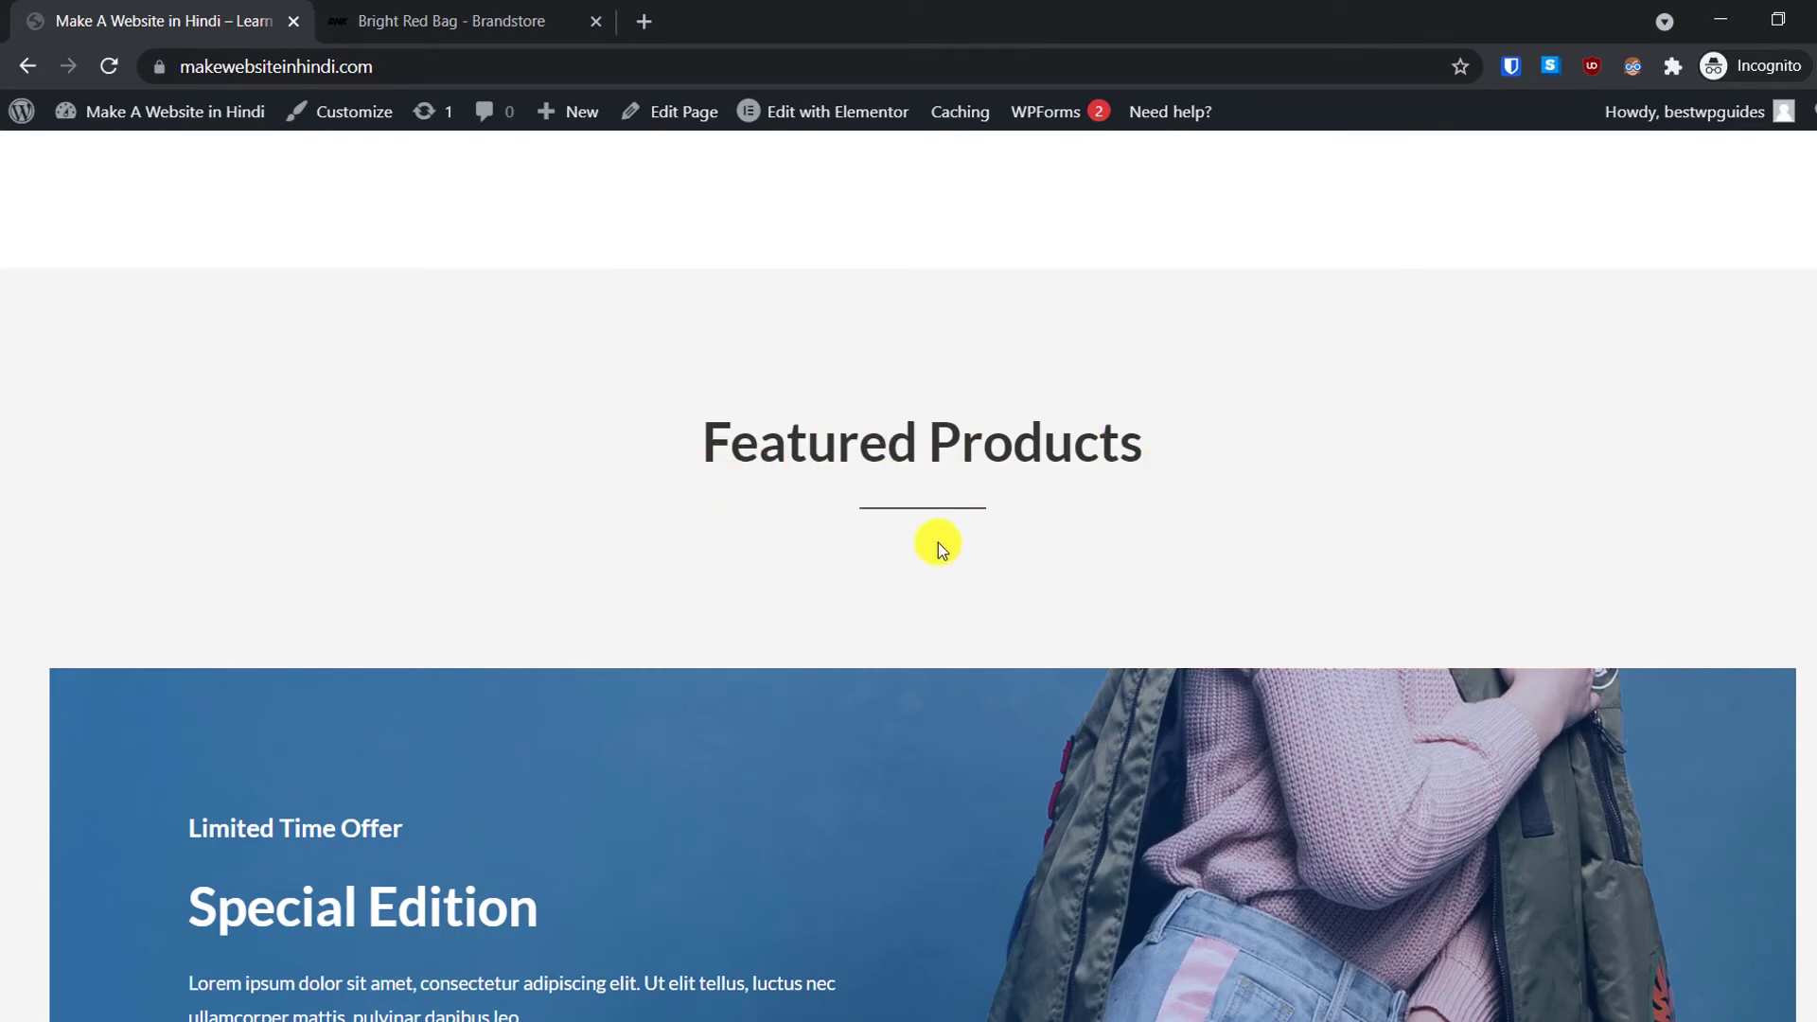
pyautogui.moveTo(176, 114)
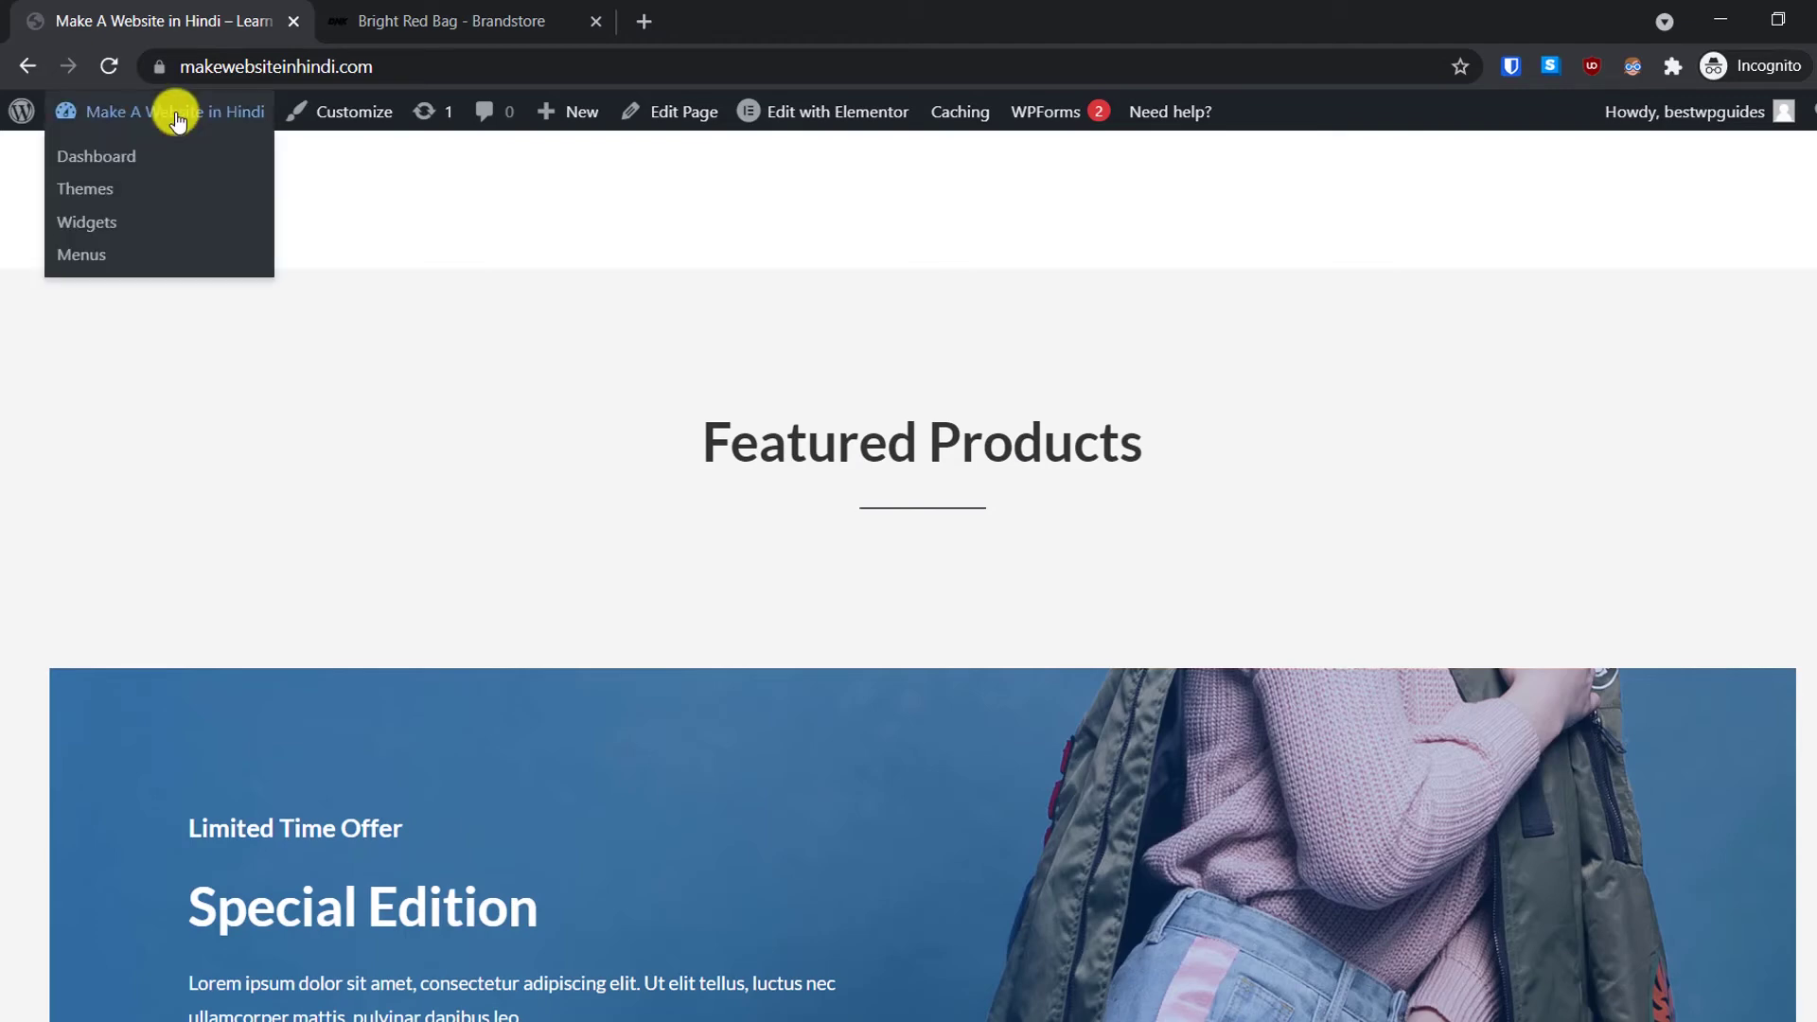
pyautogui.click(104, 156)
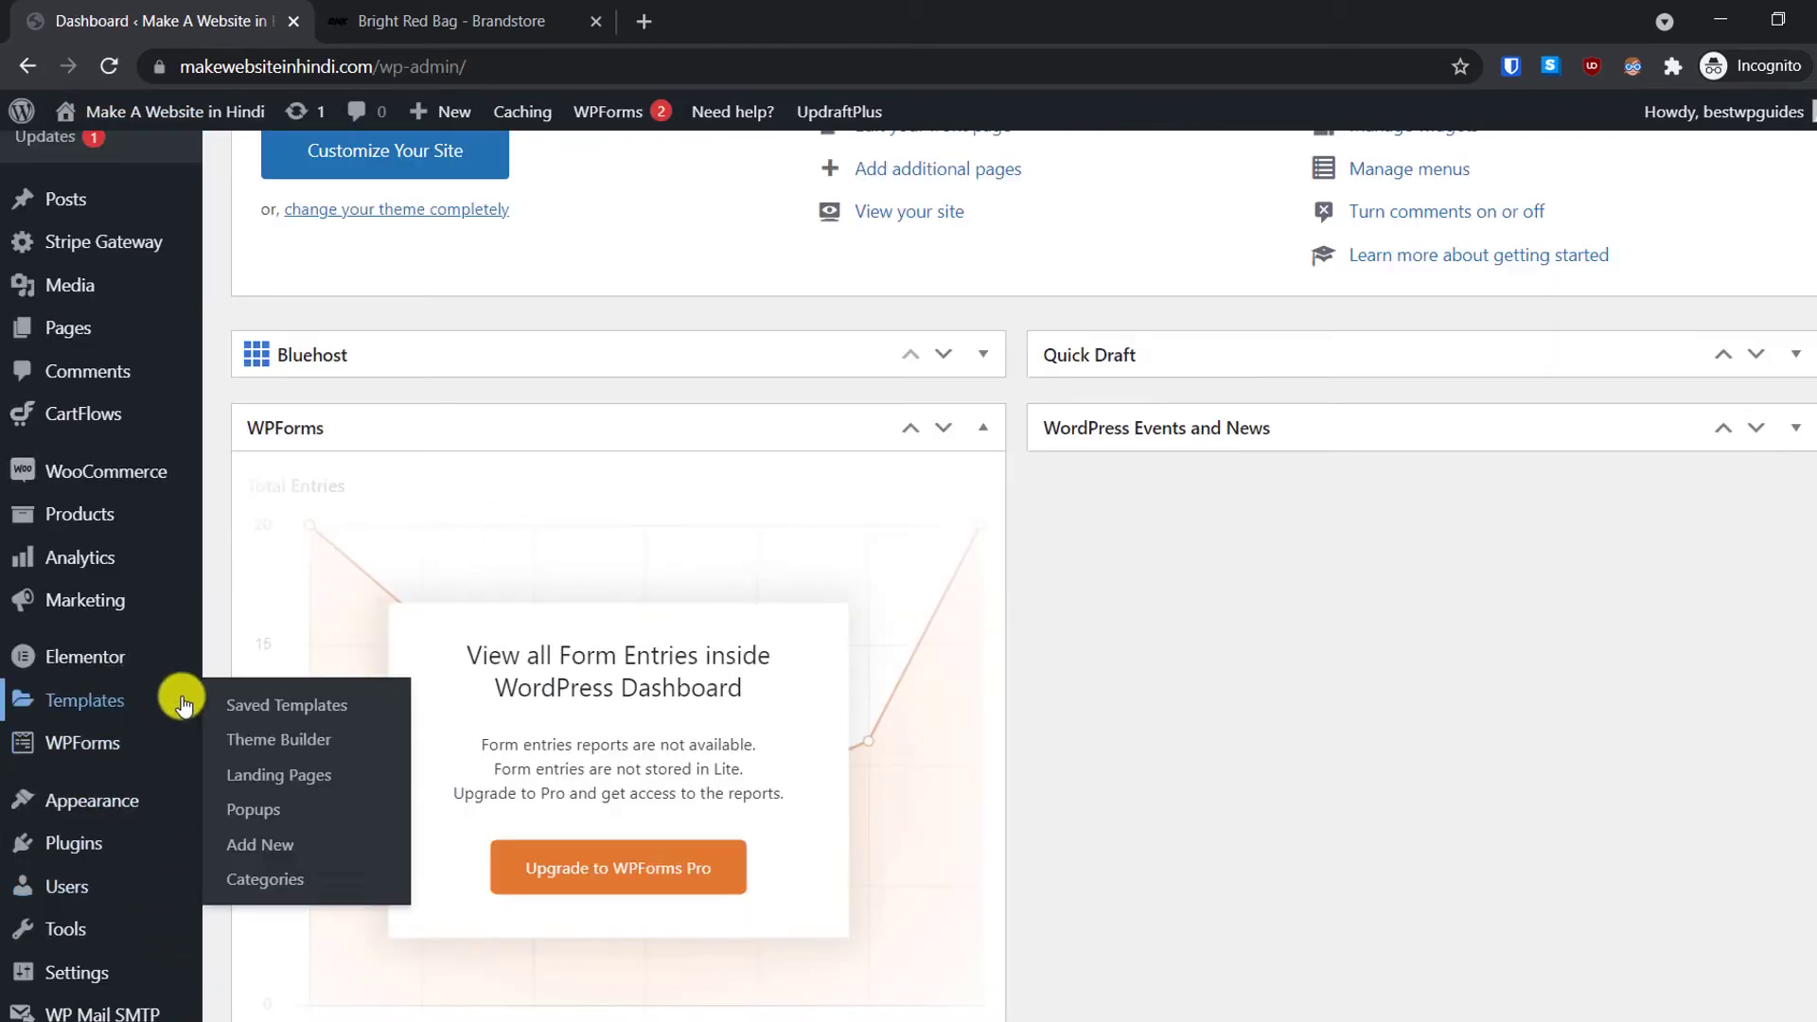
# Step: Star the Red Handbag row in All Products to mark it as featured
pyautogui.click(256, 514)
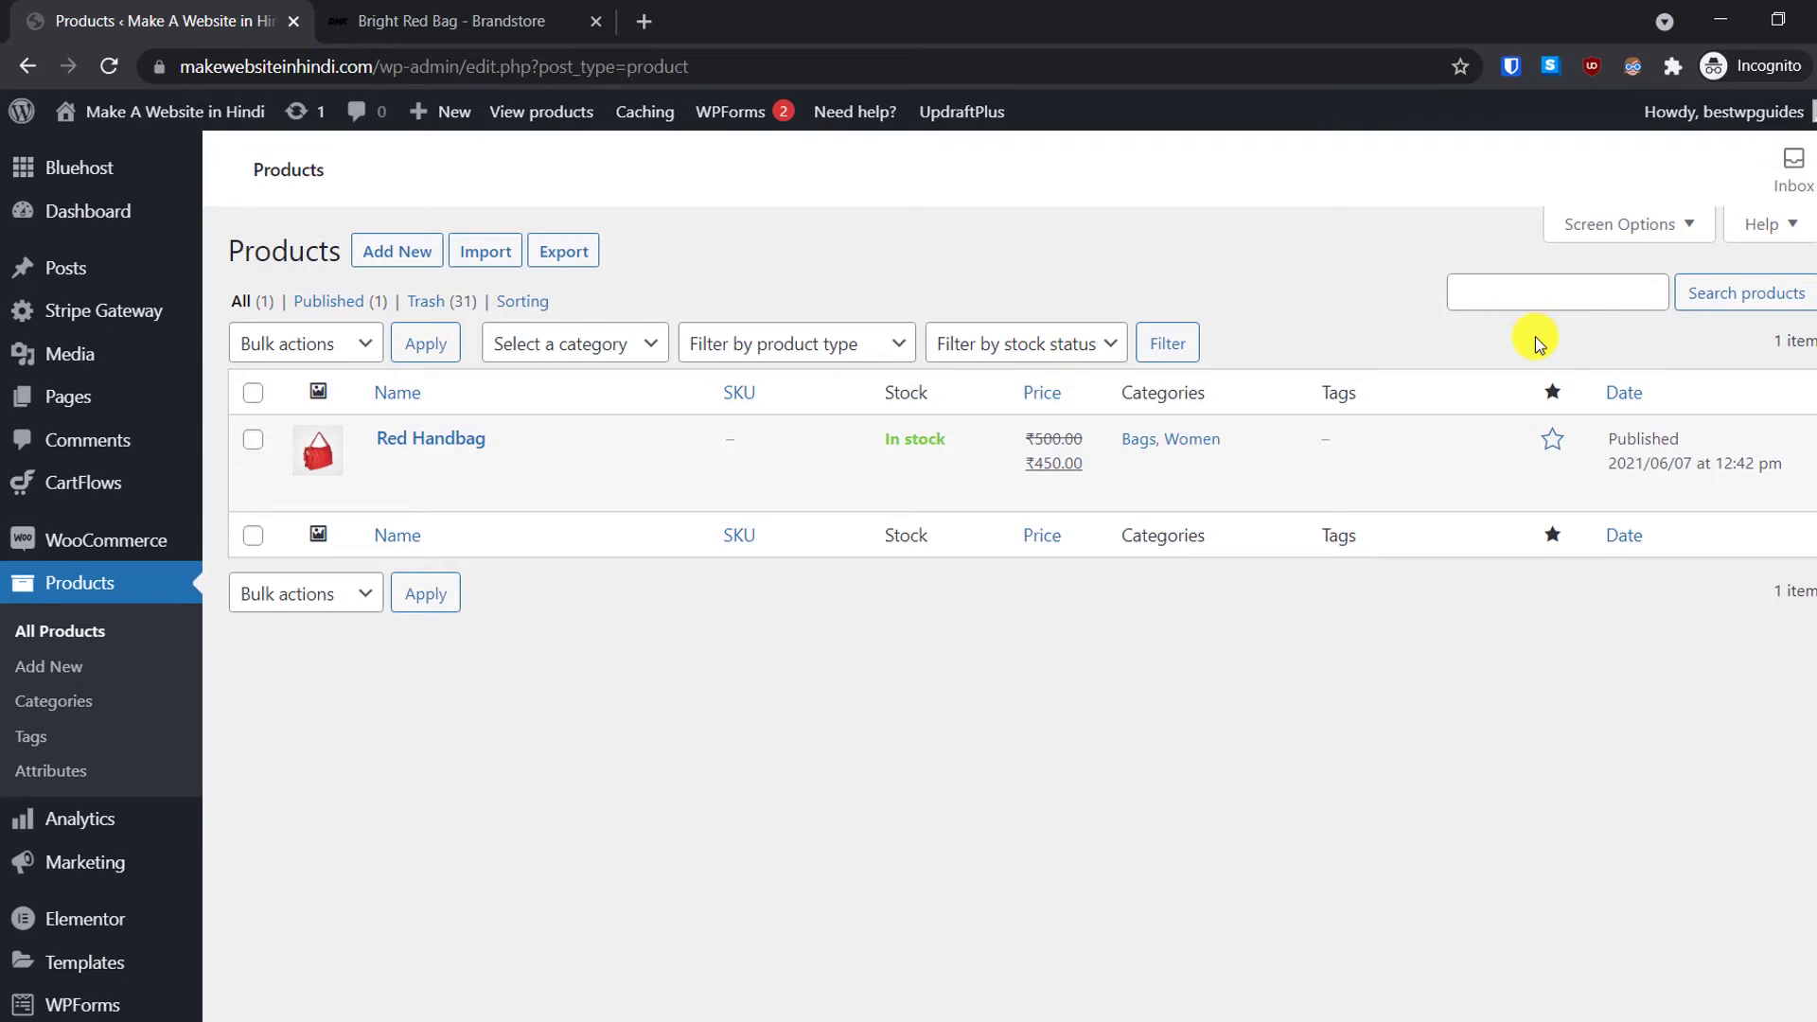
pyautogui.click(1553, 445)
pyautogui.click(487, 17)
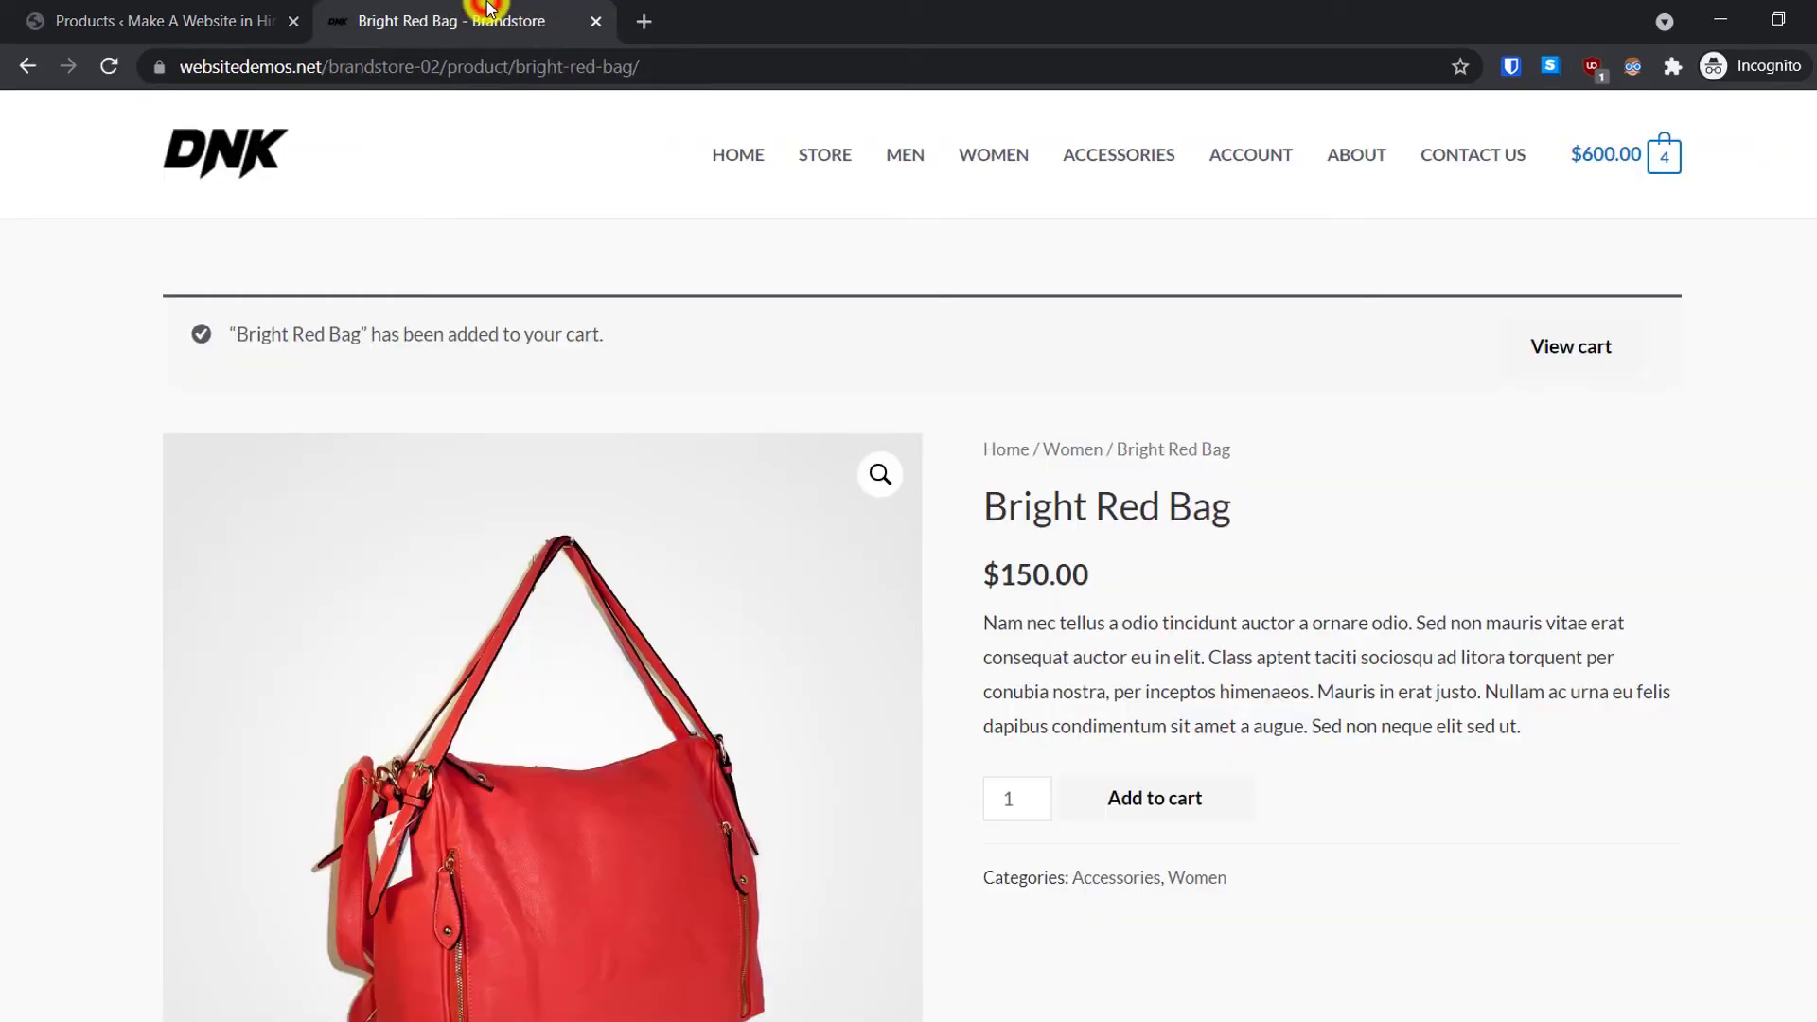
pyautogui.click(104, 15)
pyautogui.moveTo(178, 118)
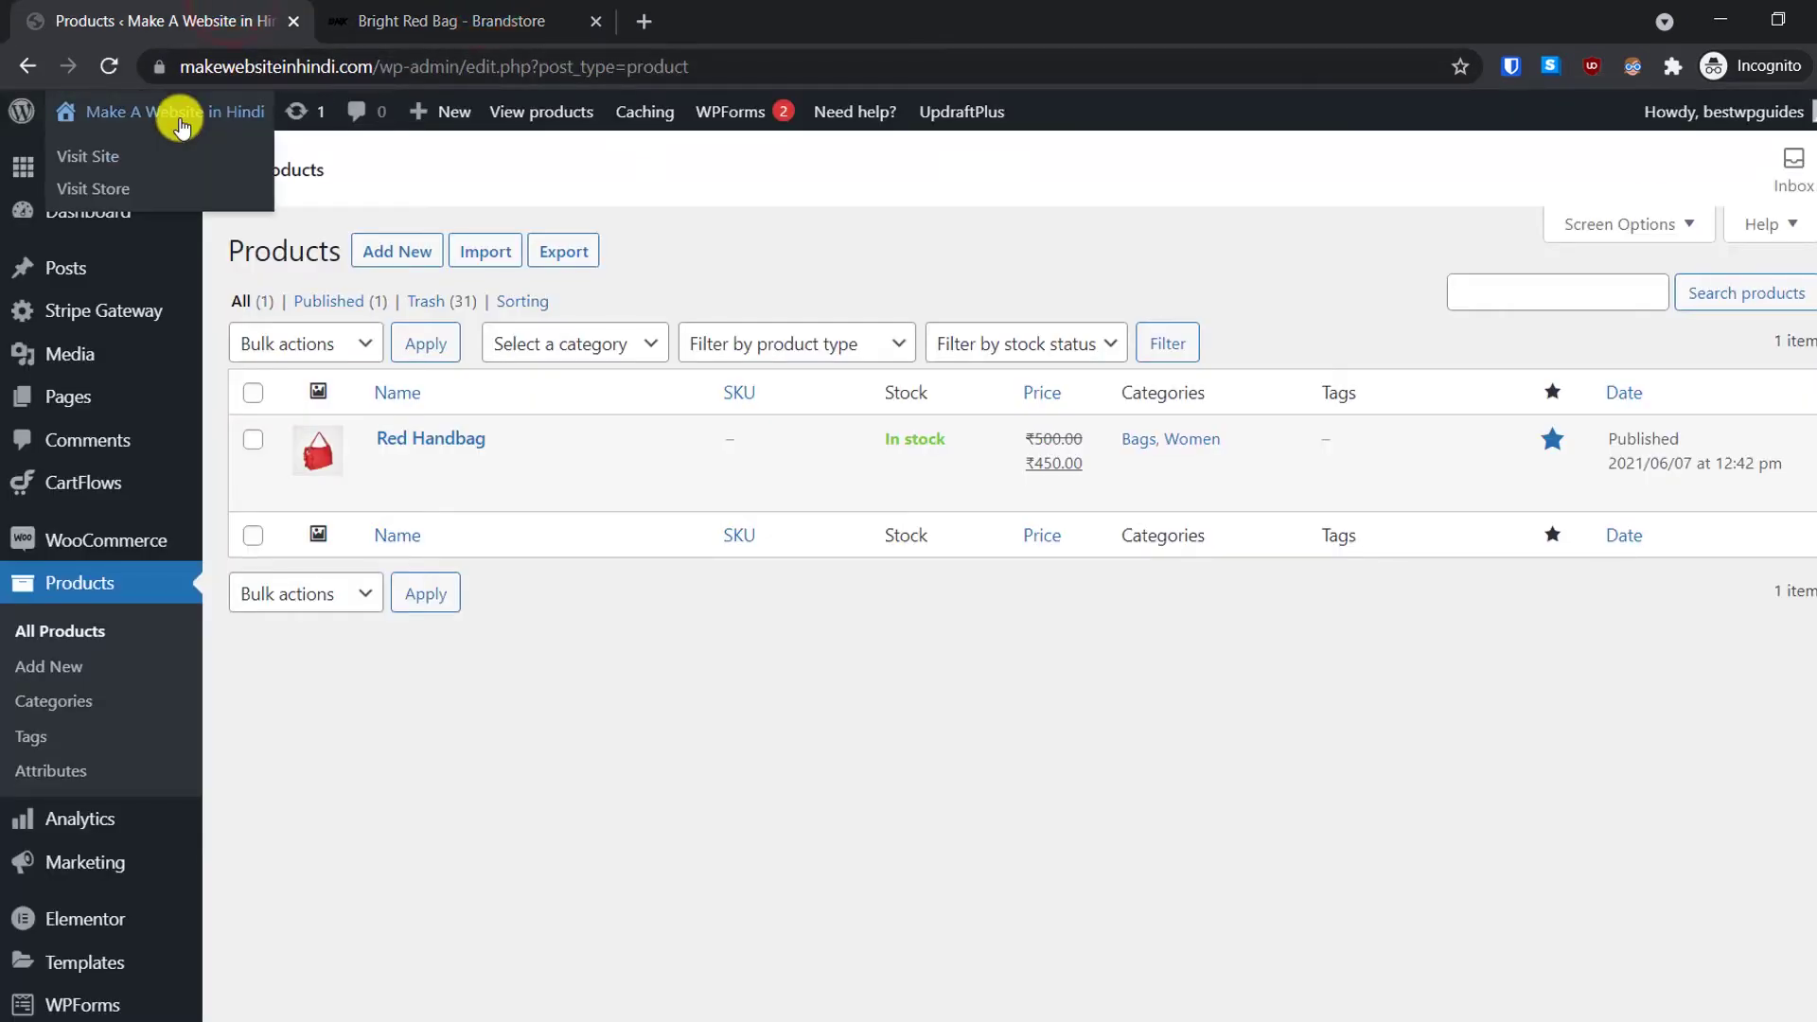
pyautogui.rightClick(89, 156)
# Step: Open the site in a new tab, close Brandstore, and spot Red Handbag at ₹450.00 under Featured Products
pyautogui.click(160, 171)
pyautogui.click(461, 10)
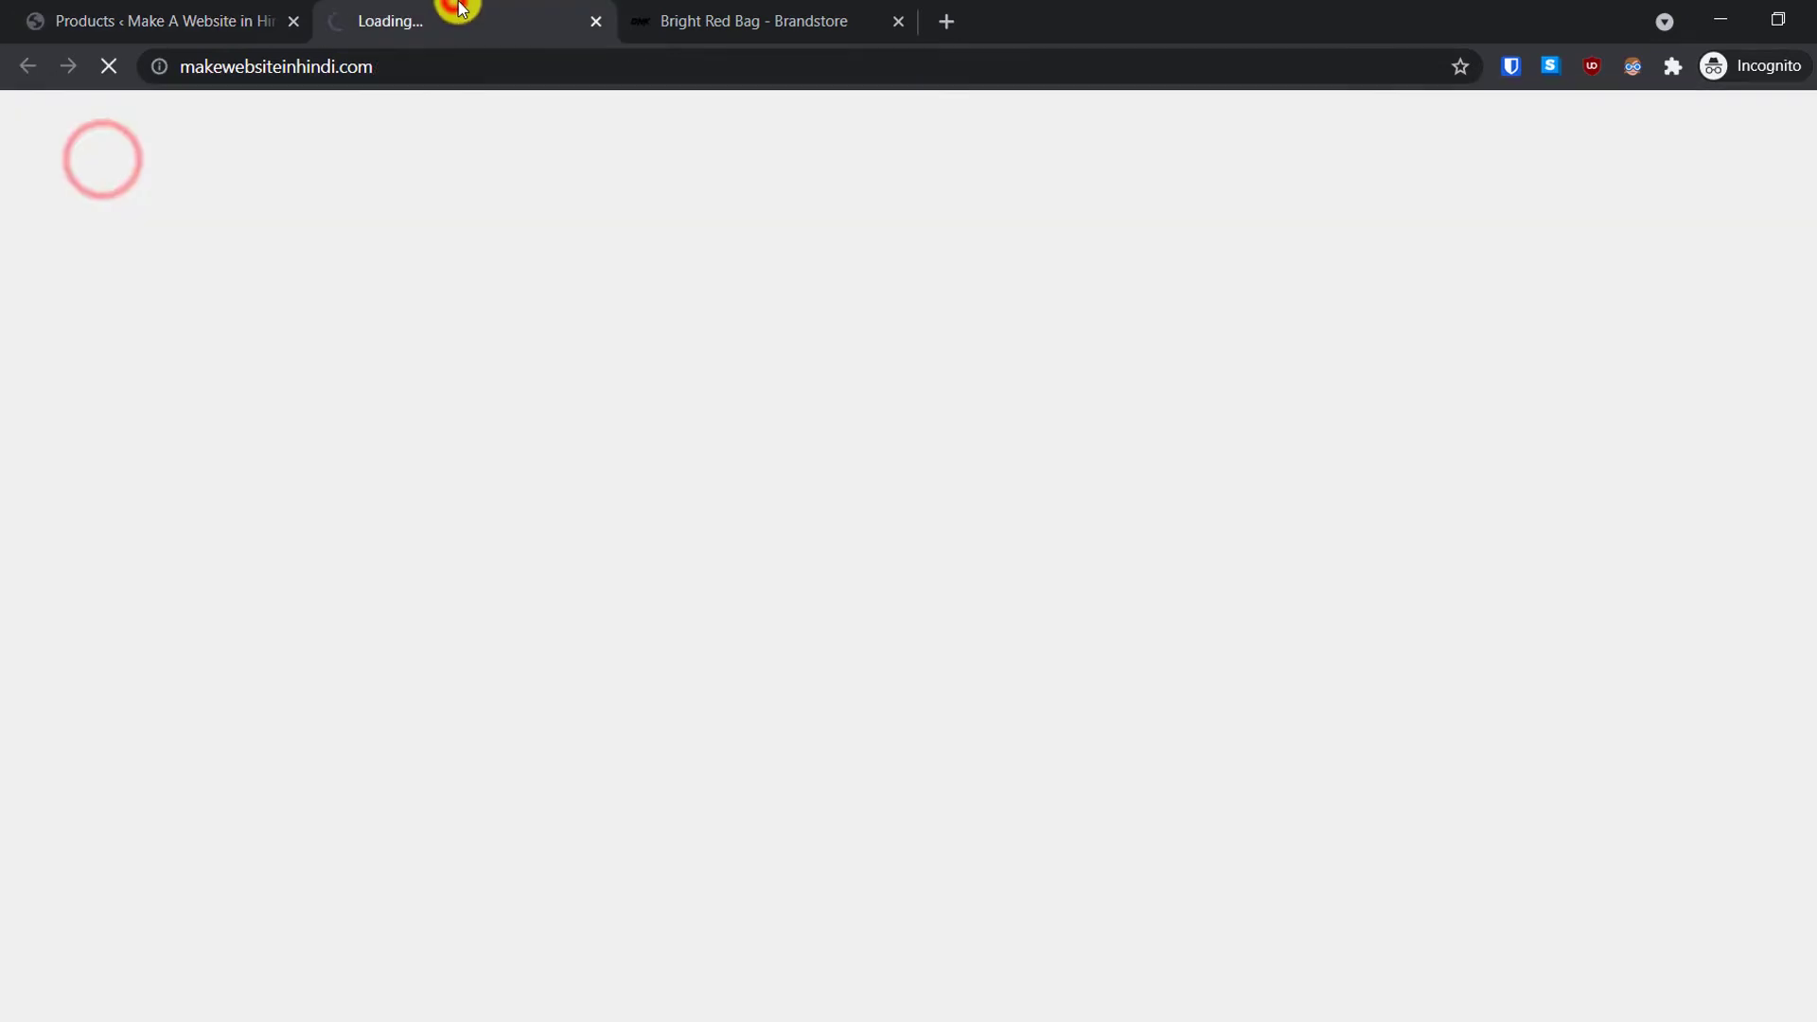
pyautogui.click(898, 20)
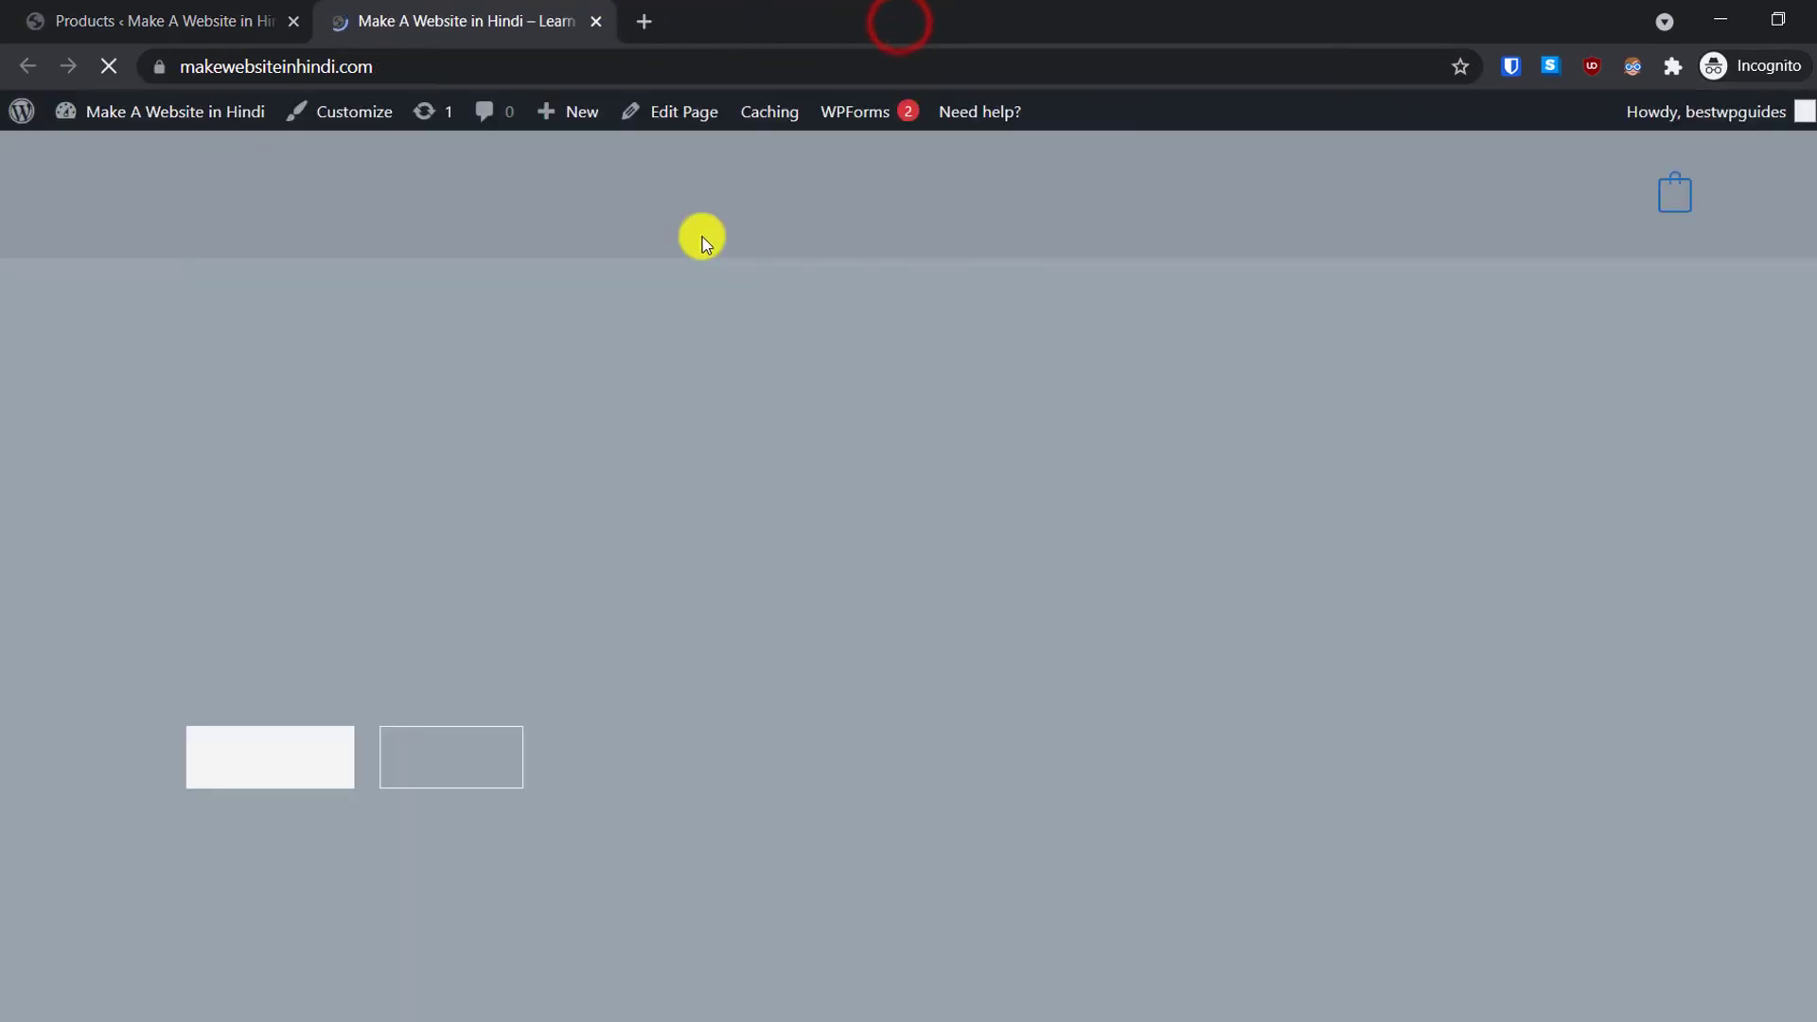
pyautogui.scroll(-8, 641, 283)
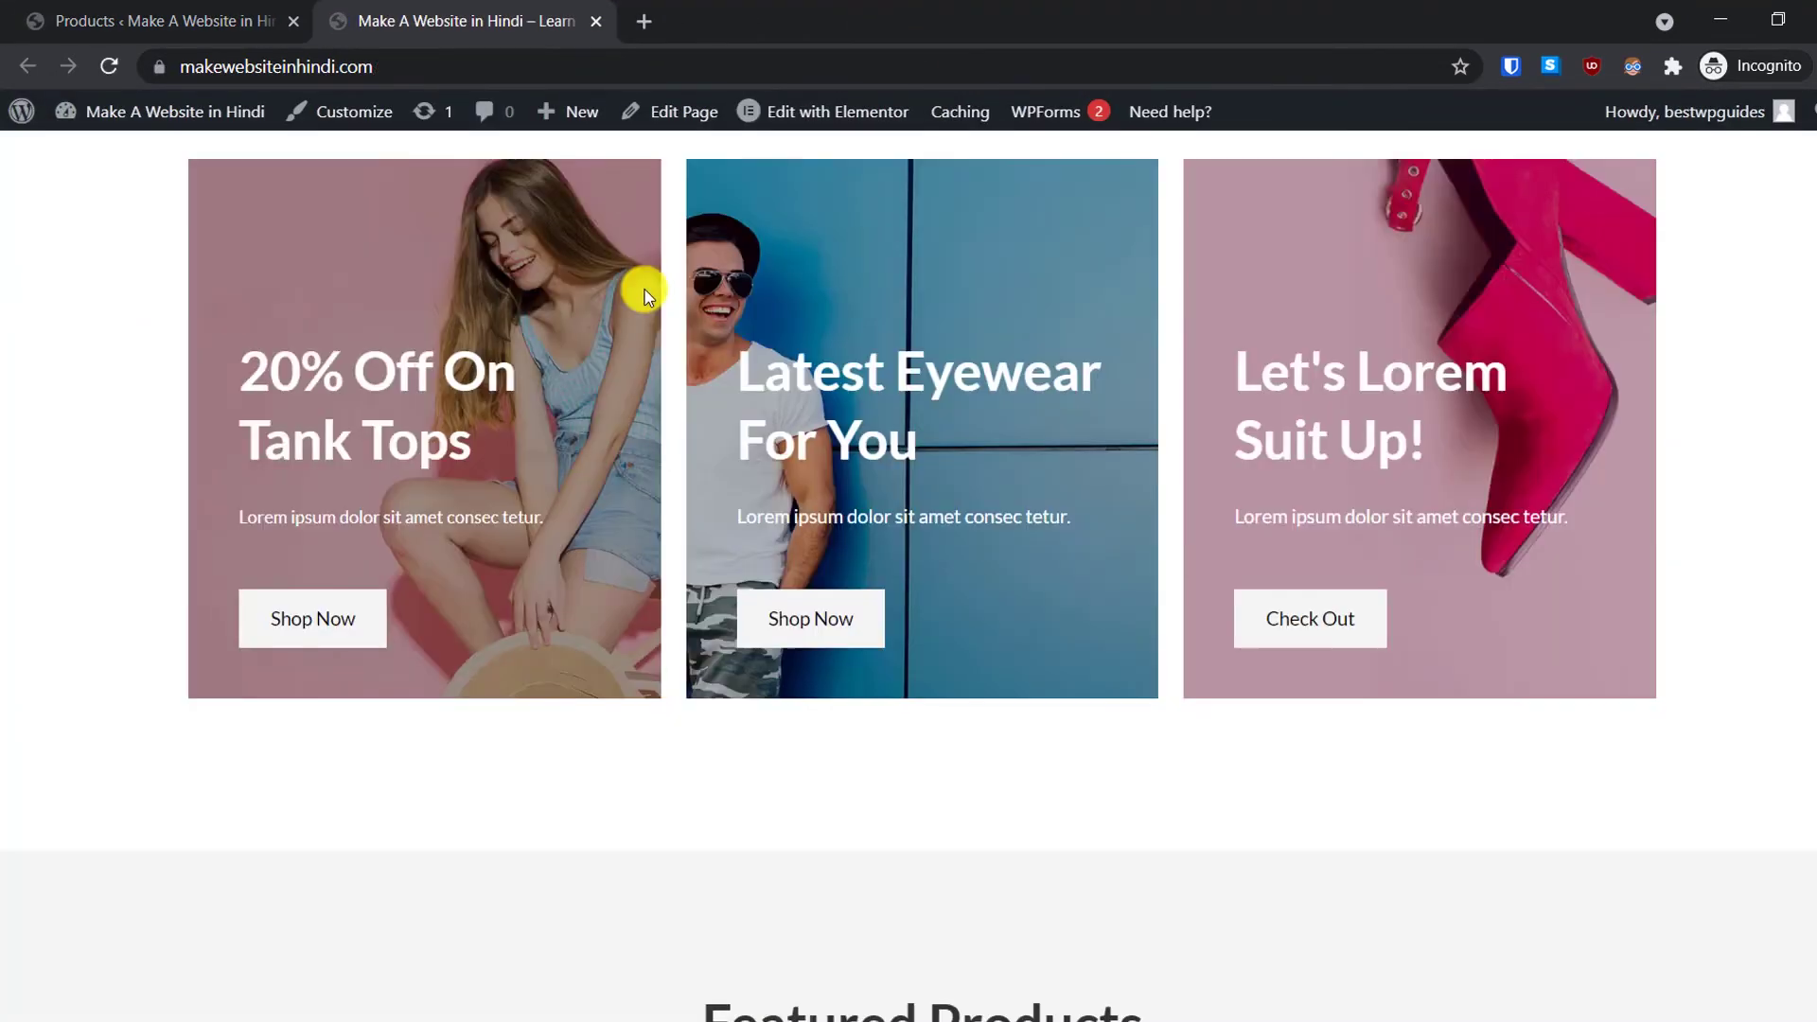
pyautogui.scroll(-10, 641, 291)
pyautogui.scroll(3, 641, 288)
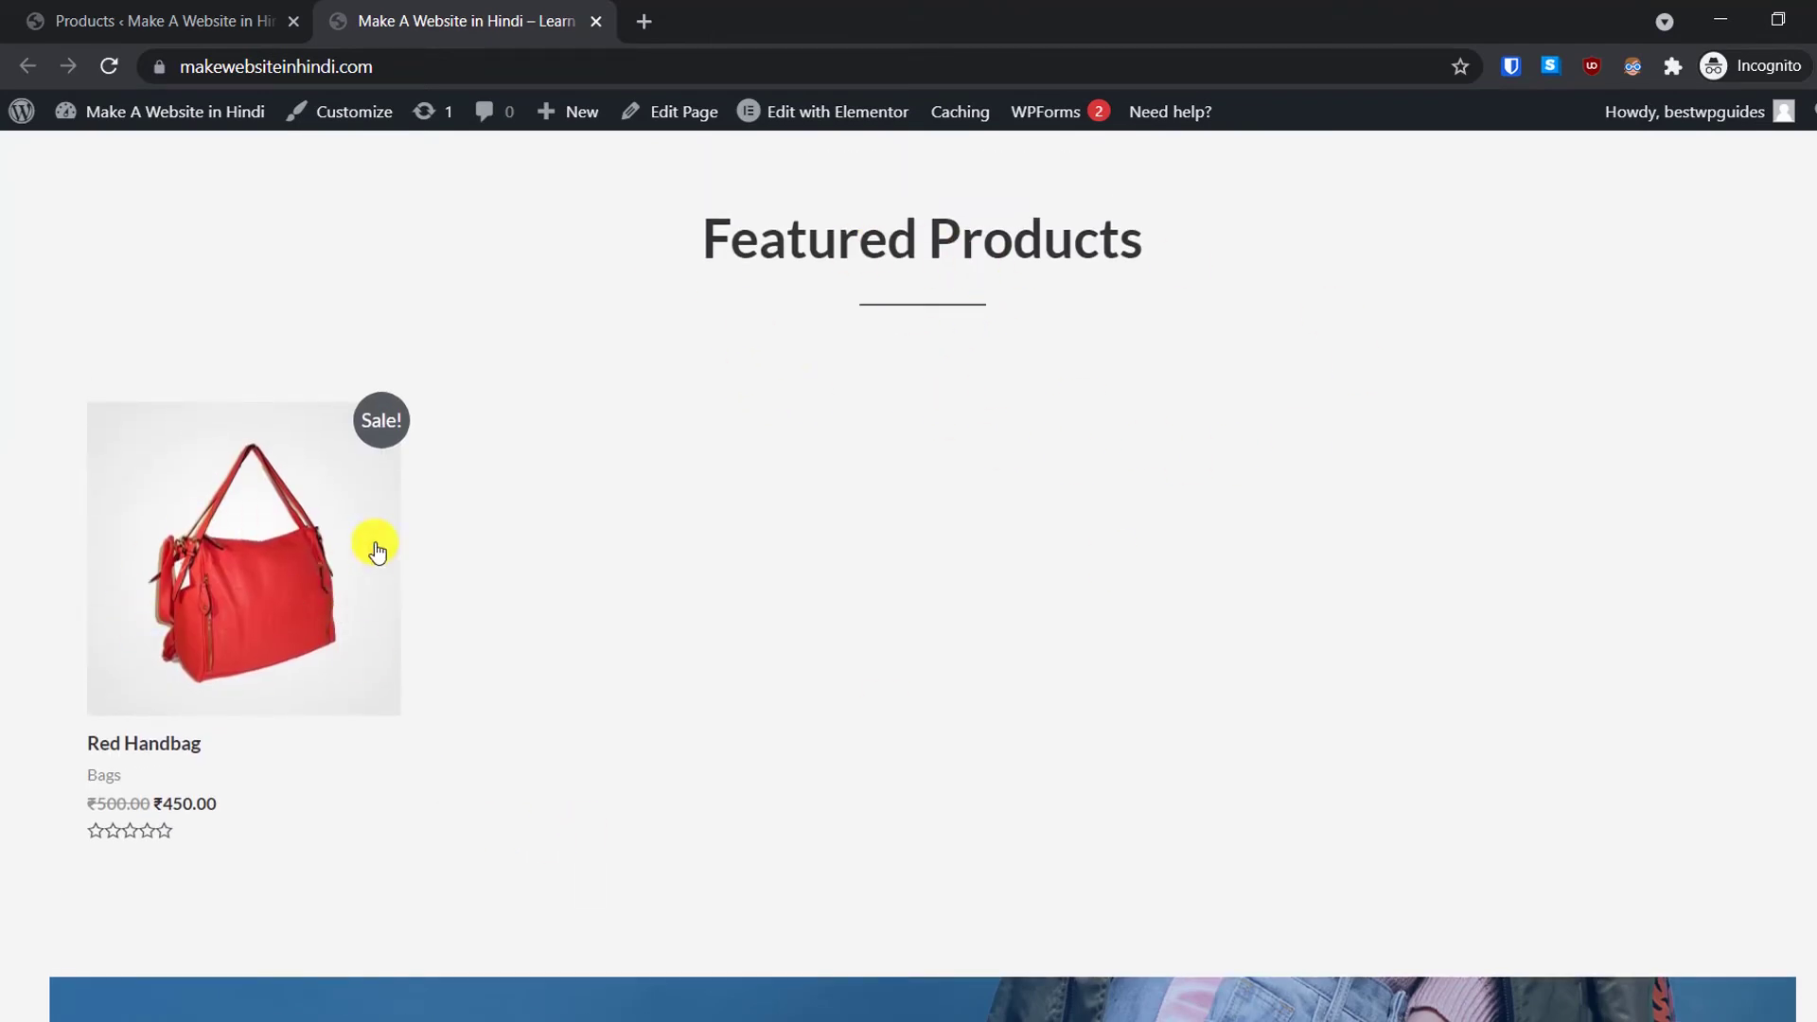
pyautogui.click(95, 20)
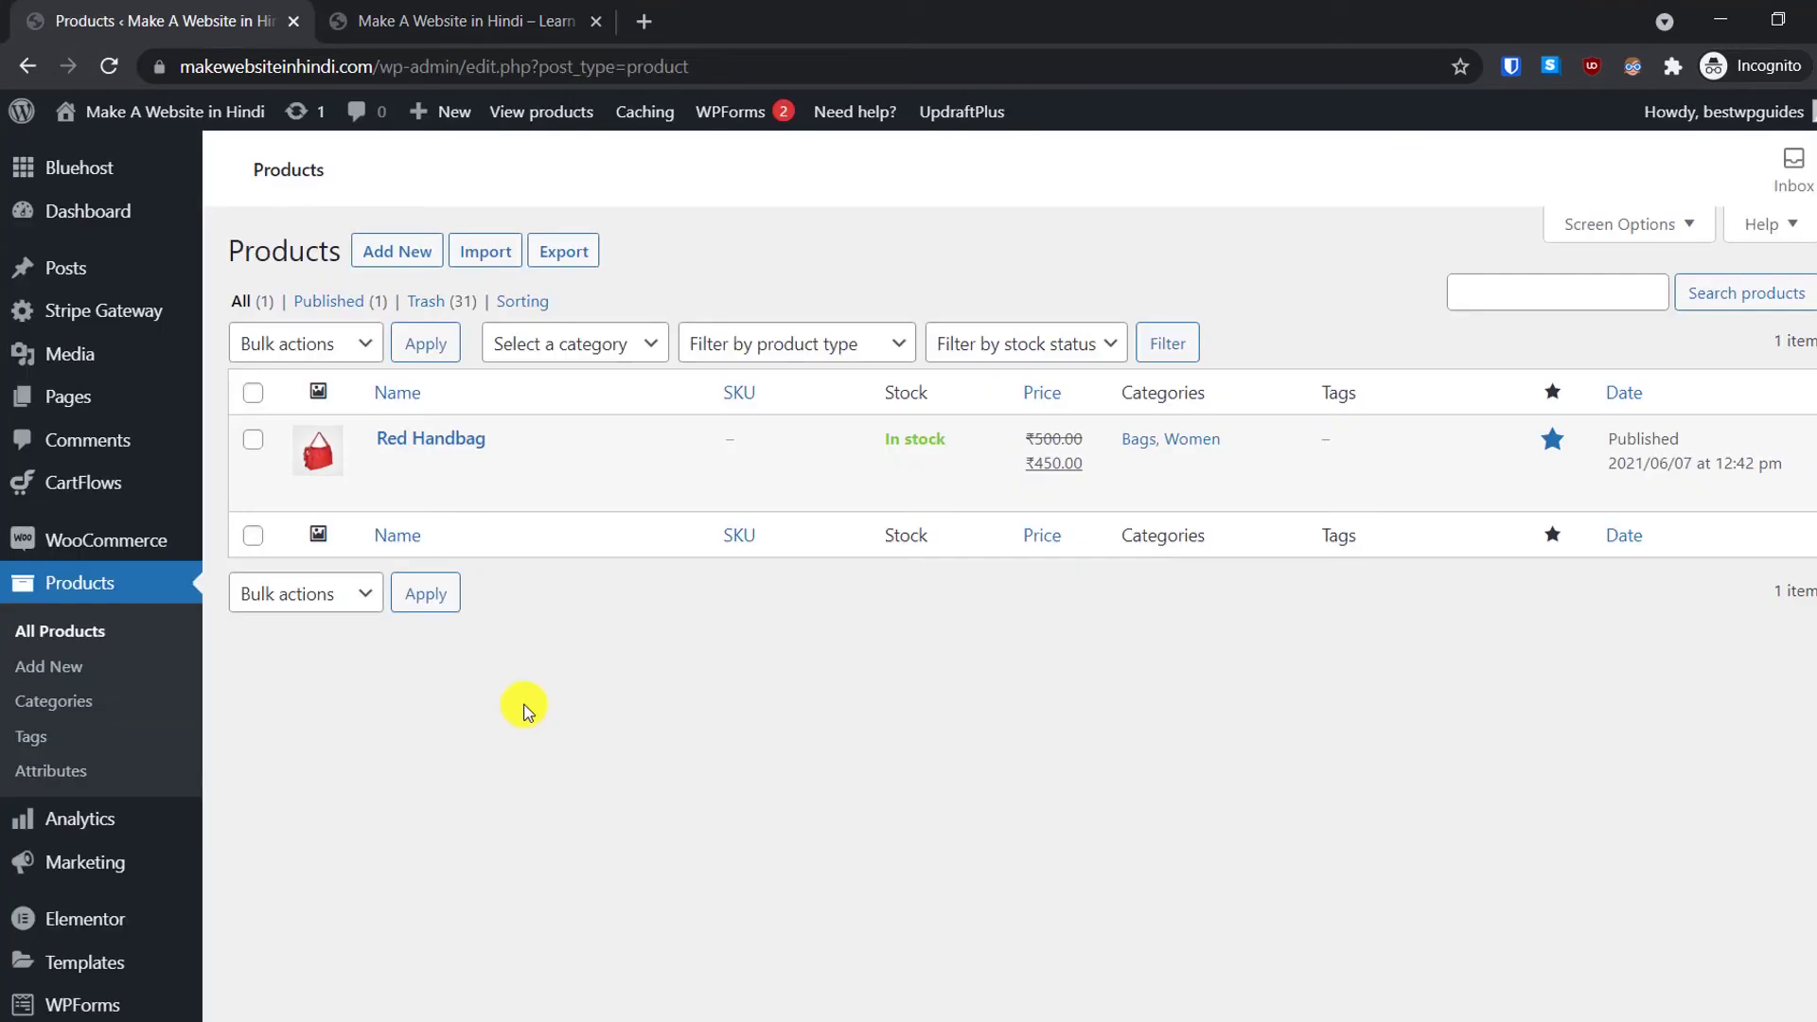
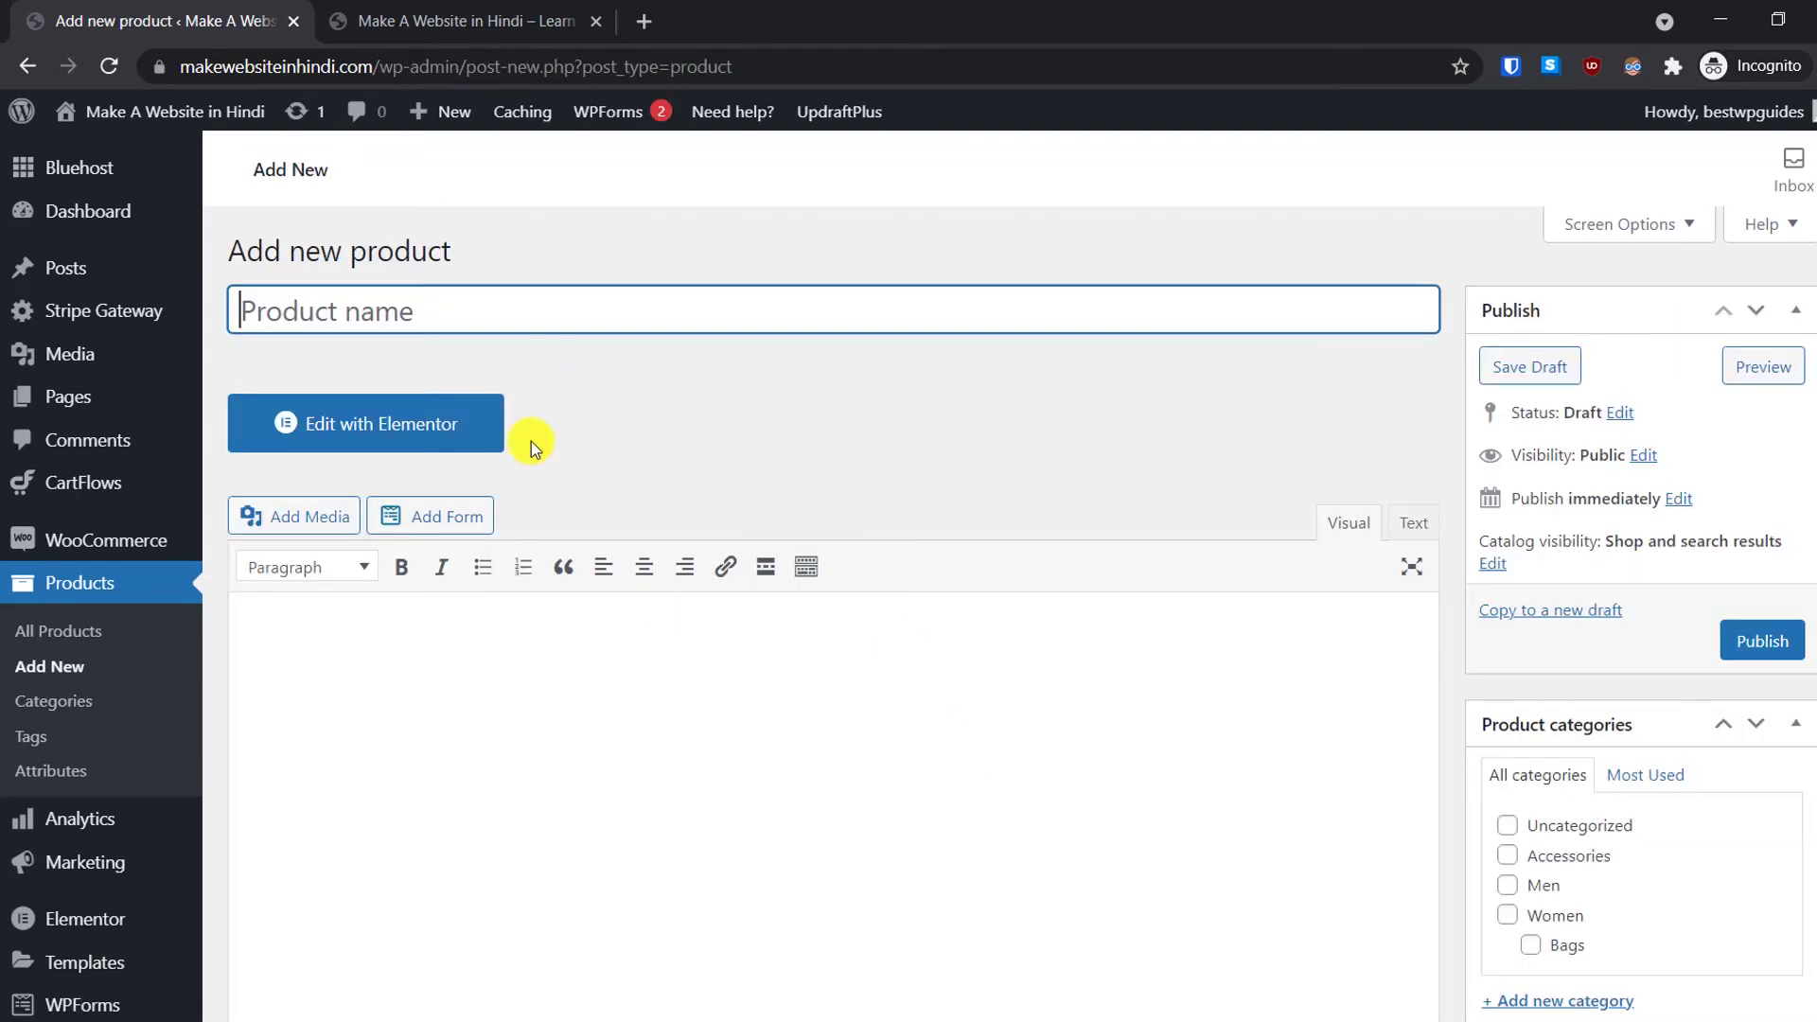
# Step: Set the new product's type to Variable product in Product data
pyautogui.scroll(-4, 629, 452)
pyautogui.scroll(-2, 629, 453)
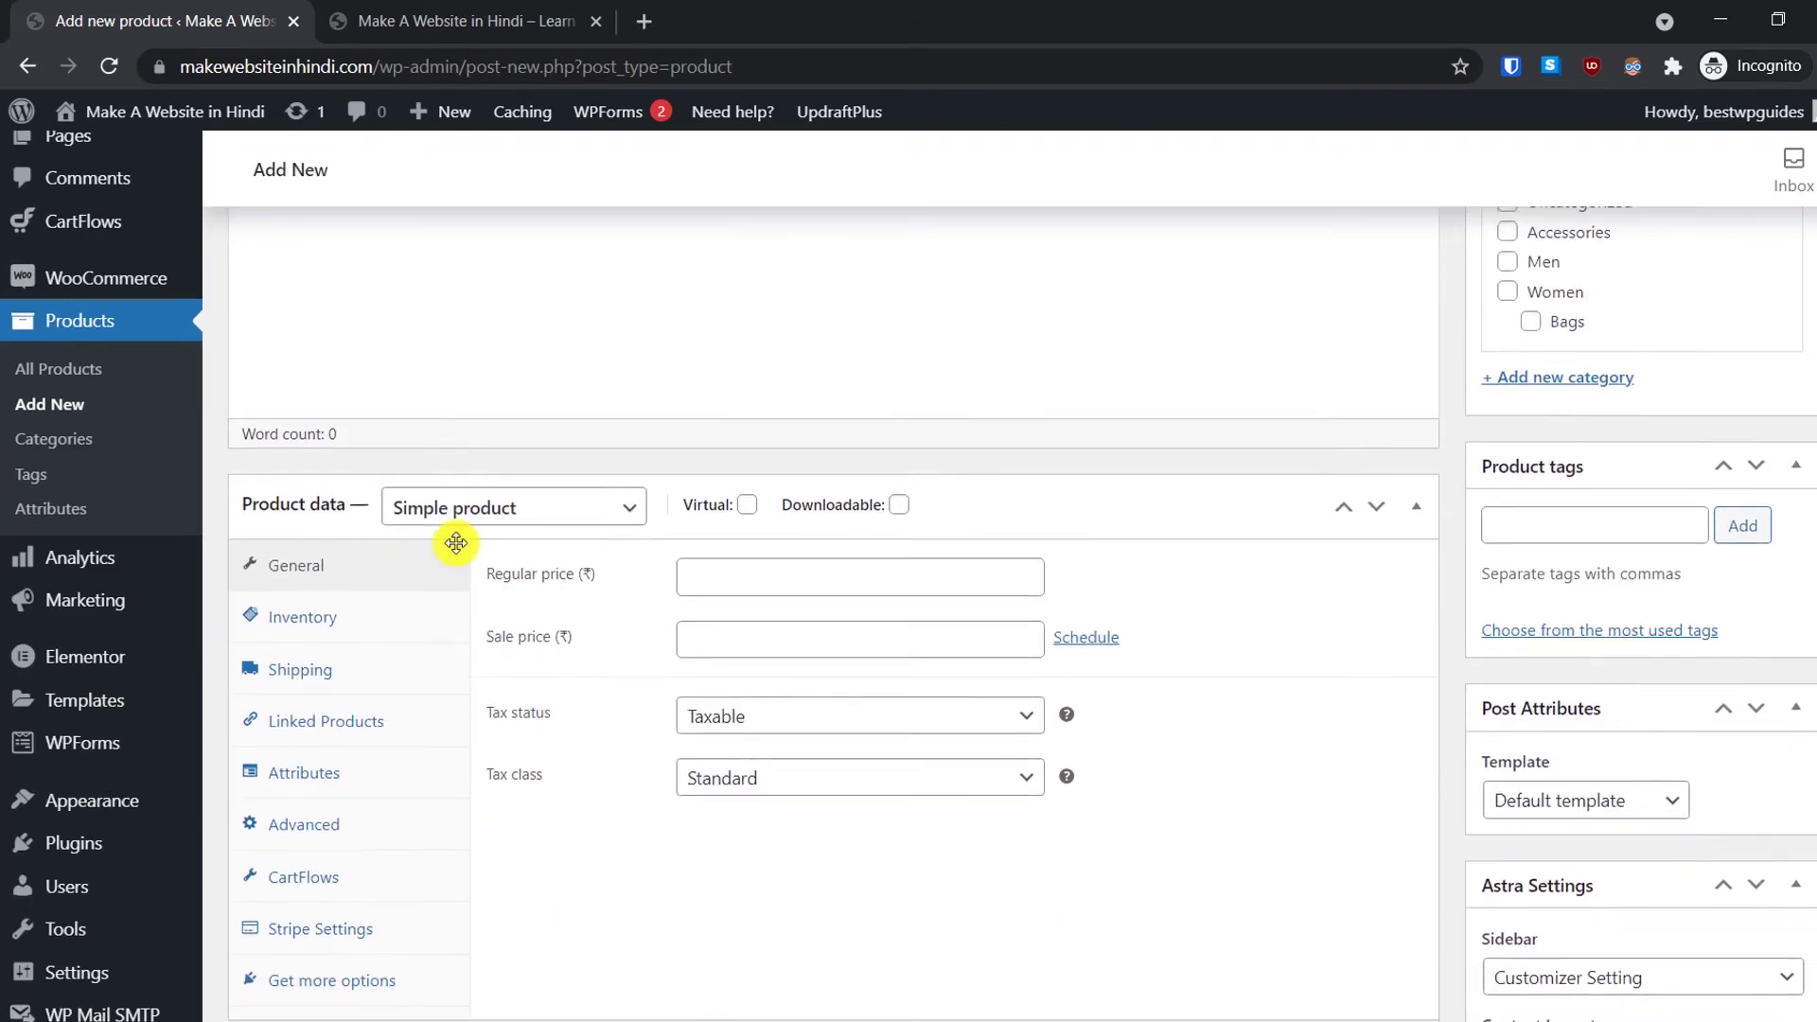
pyautogui.click(470, 519)
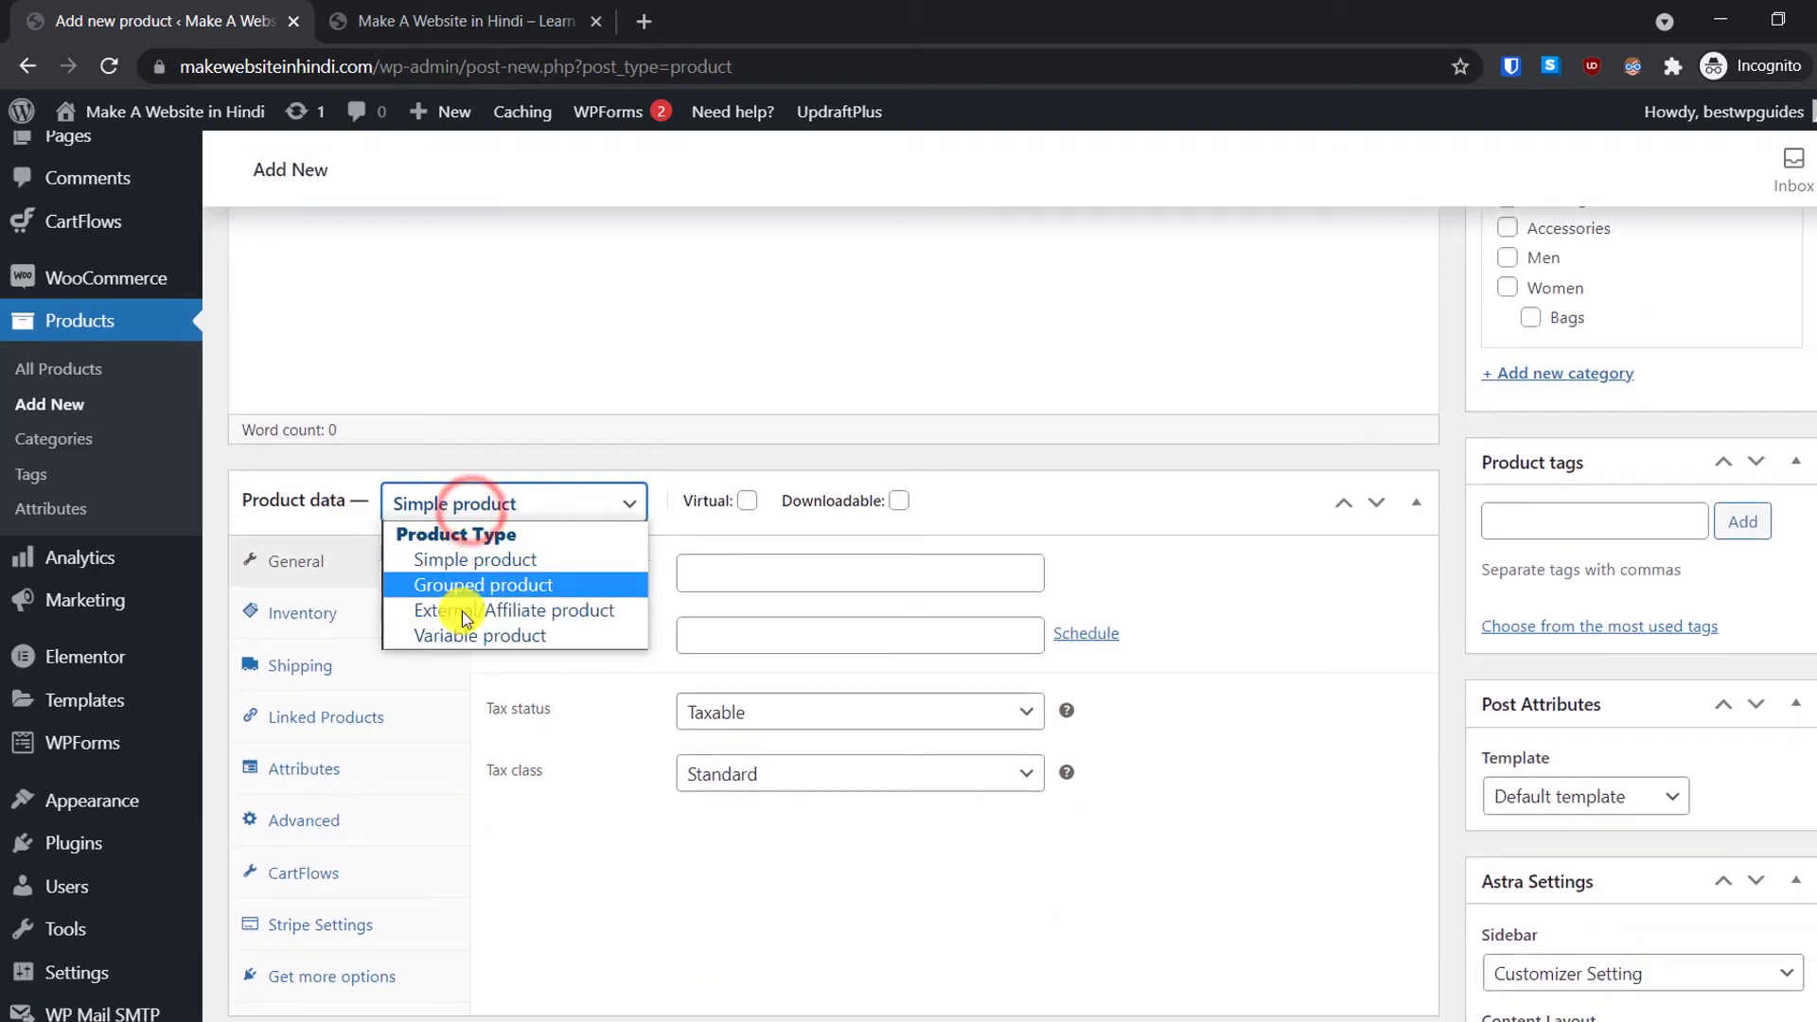
pyautogui.click(487, 640)
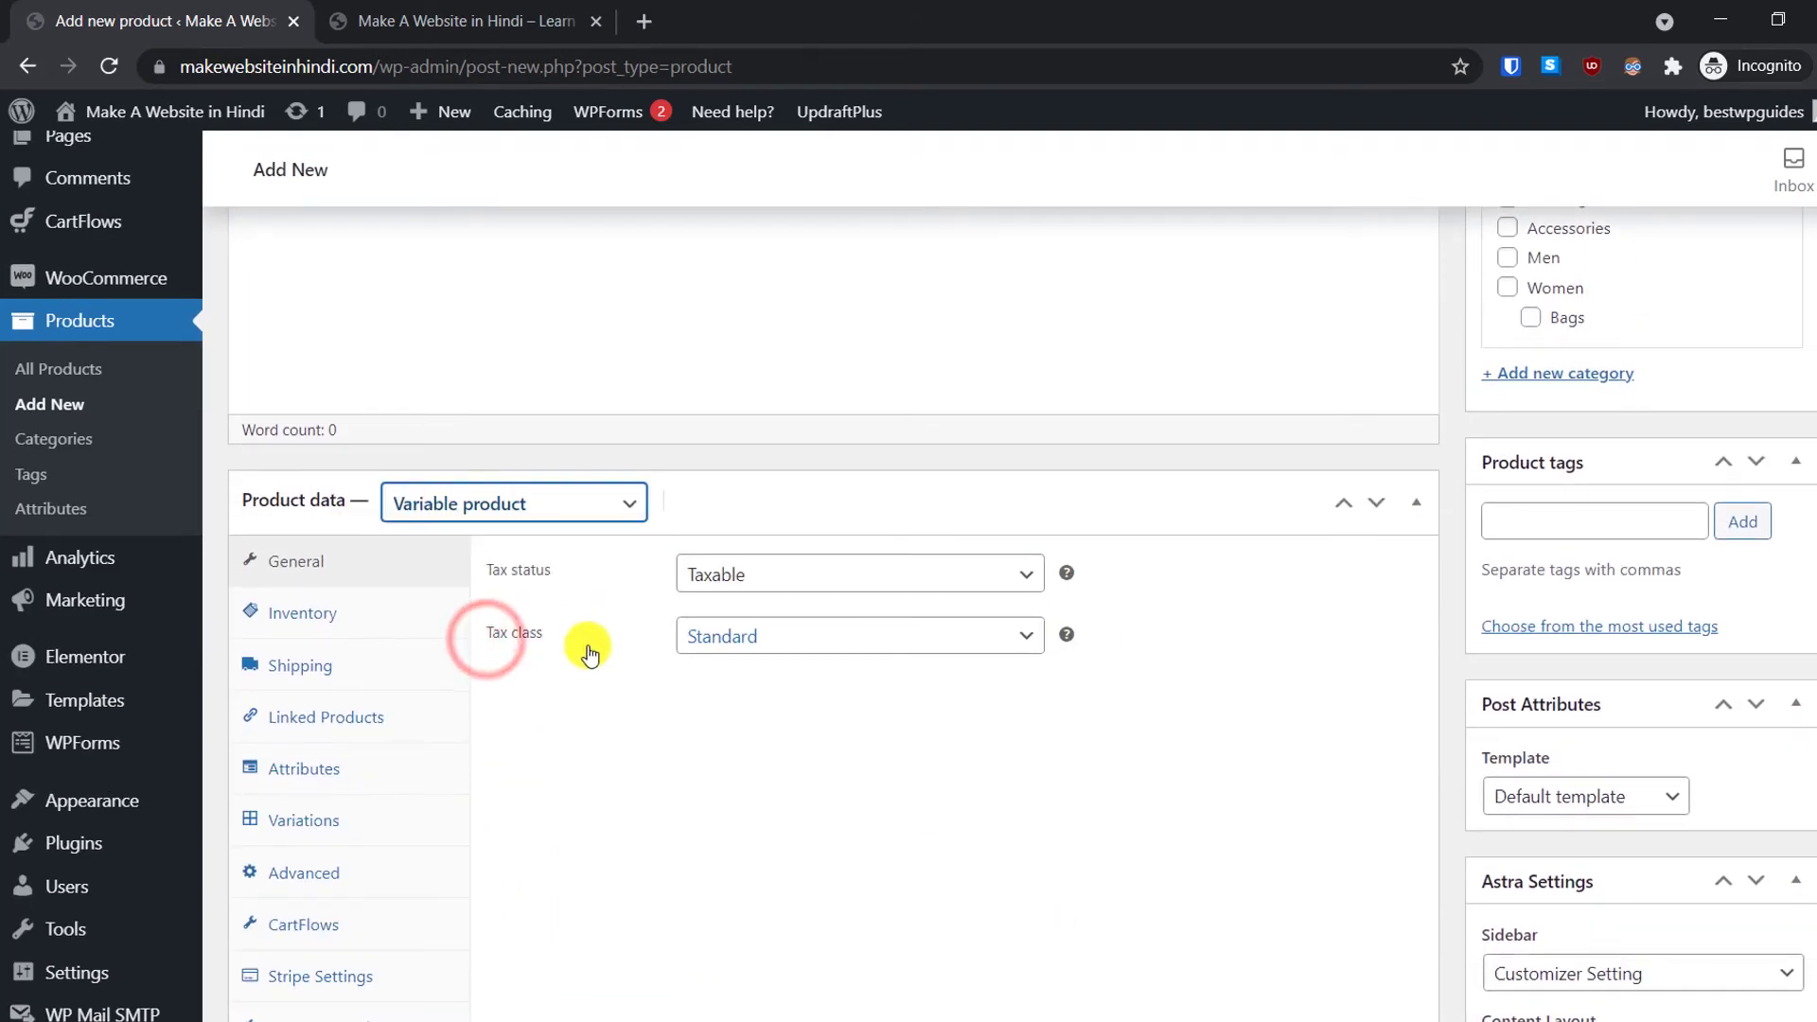
# Step: Review the product data settings, then switch to the site homepage tab
pyautogui.scroll(-1, 785, 681)
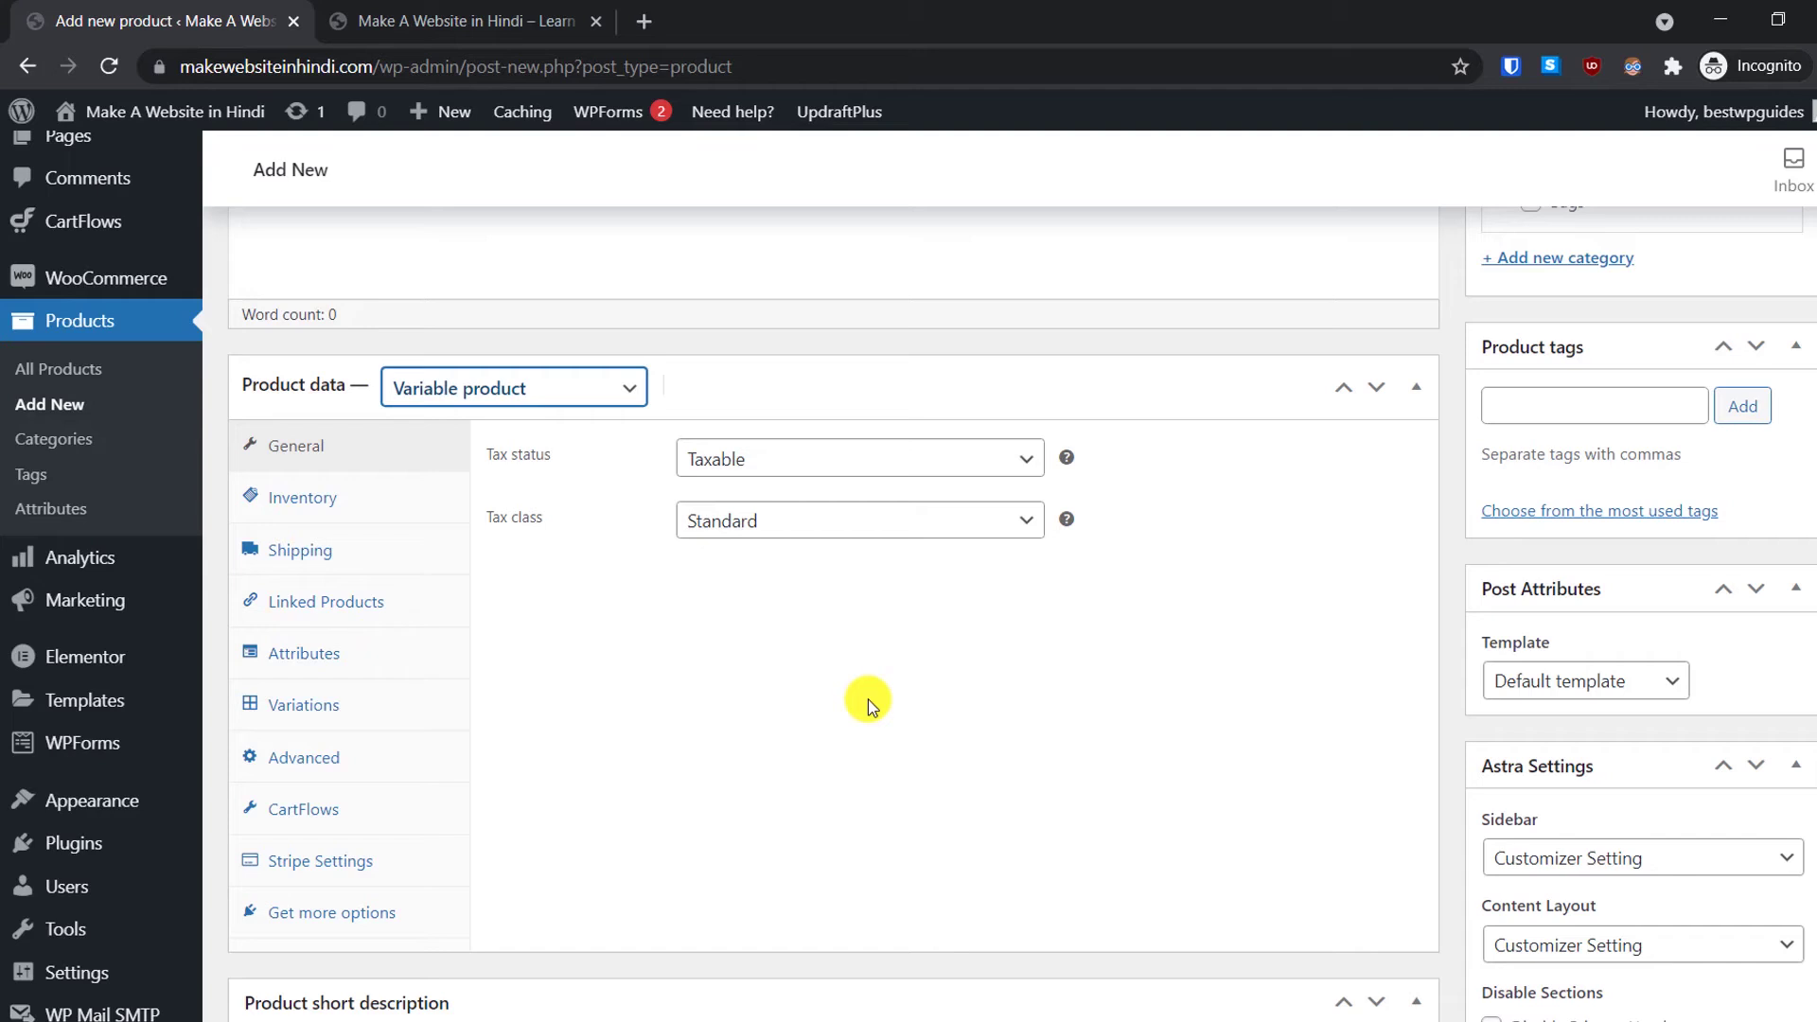
pyautogui.scroll(-1, 871, 705)
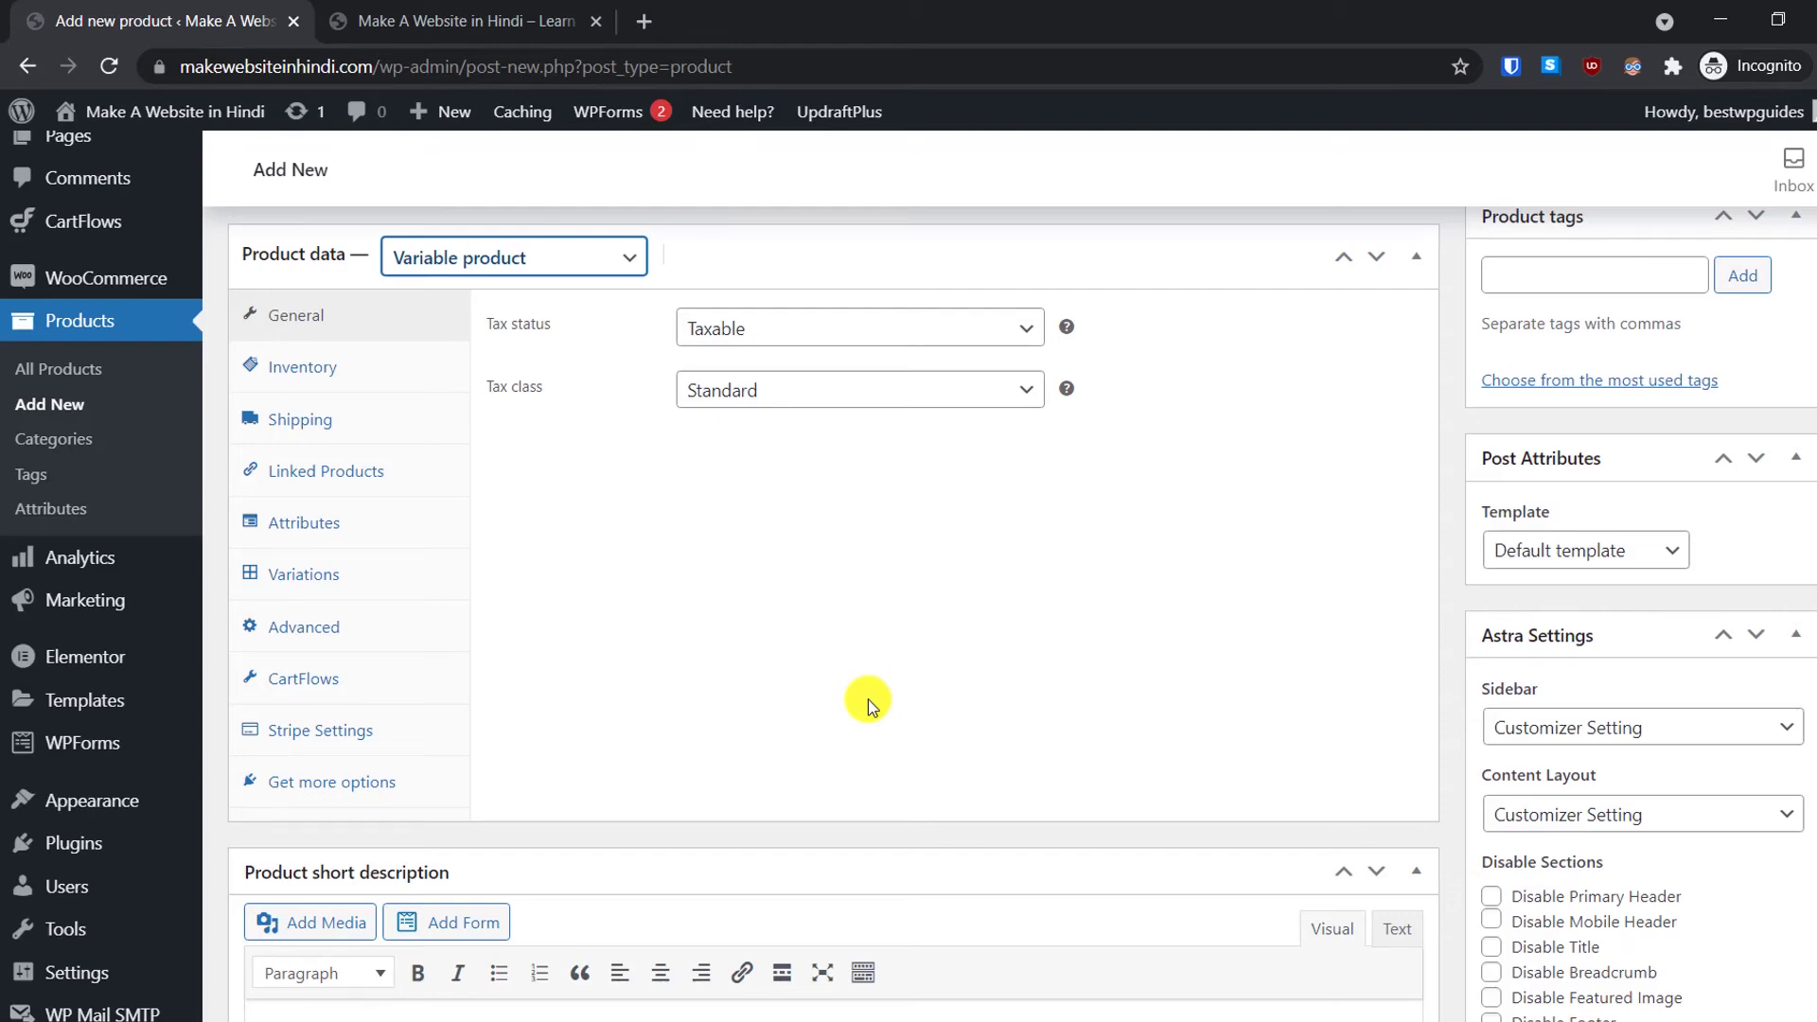
pyautogui.hotkey('ctrl', 'Tab')
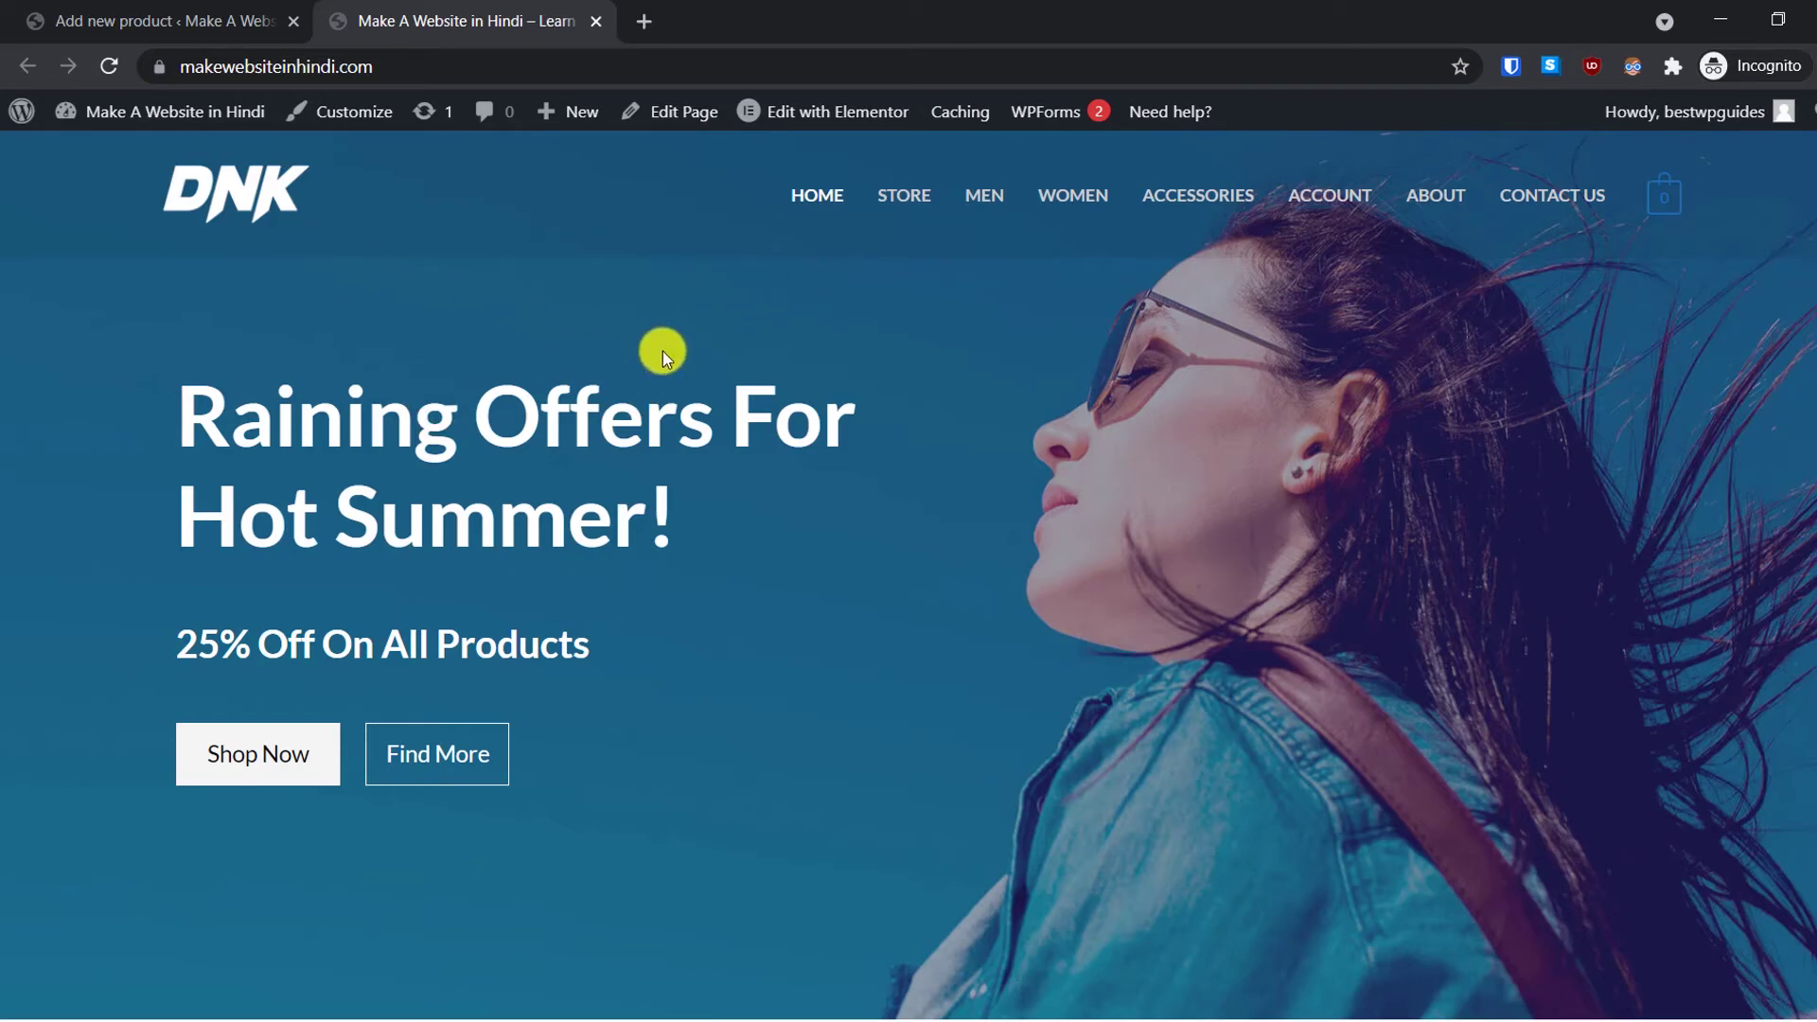
# Step: Open the site's Home page in the Elementor editor with Edit with Elementor
pyautogui.scroll(-1, 662, 350)
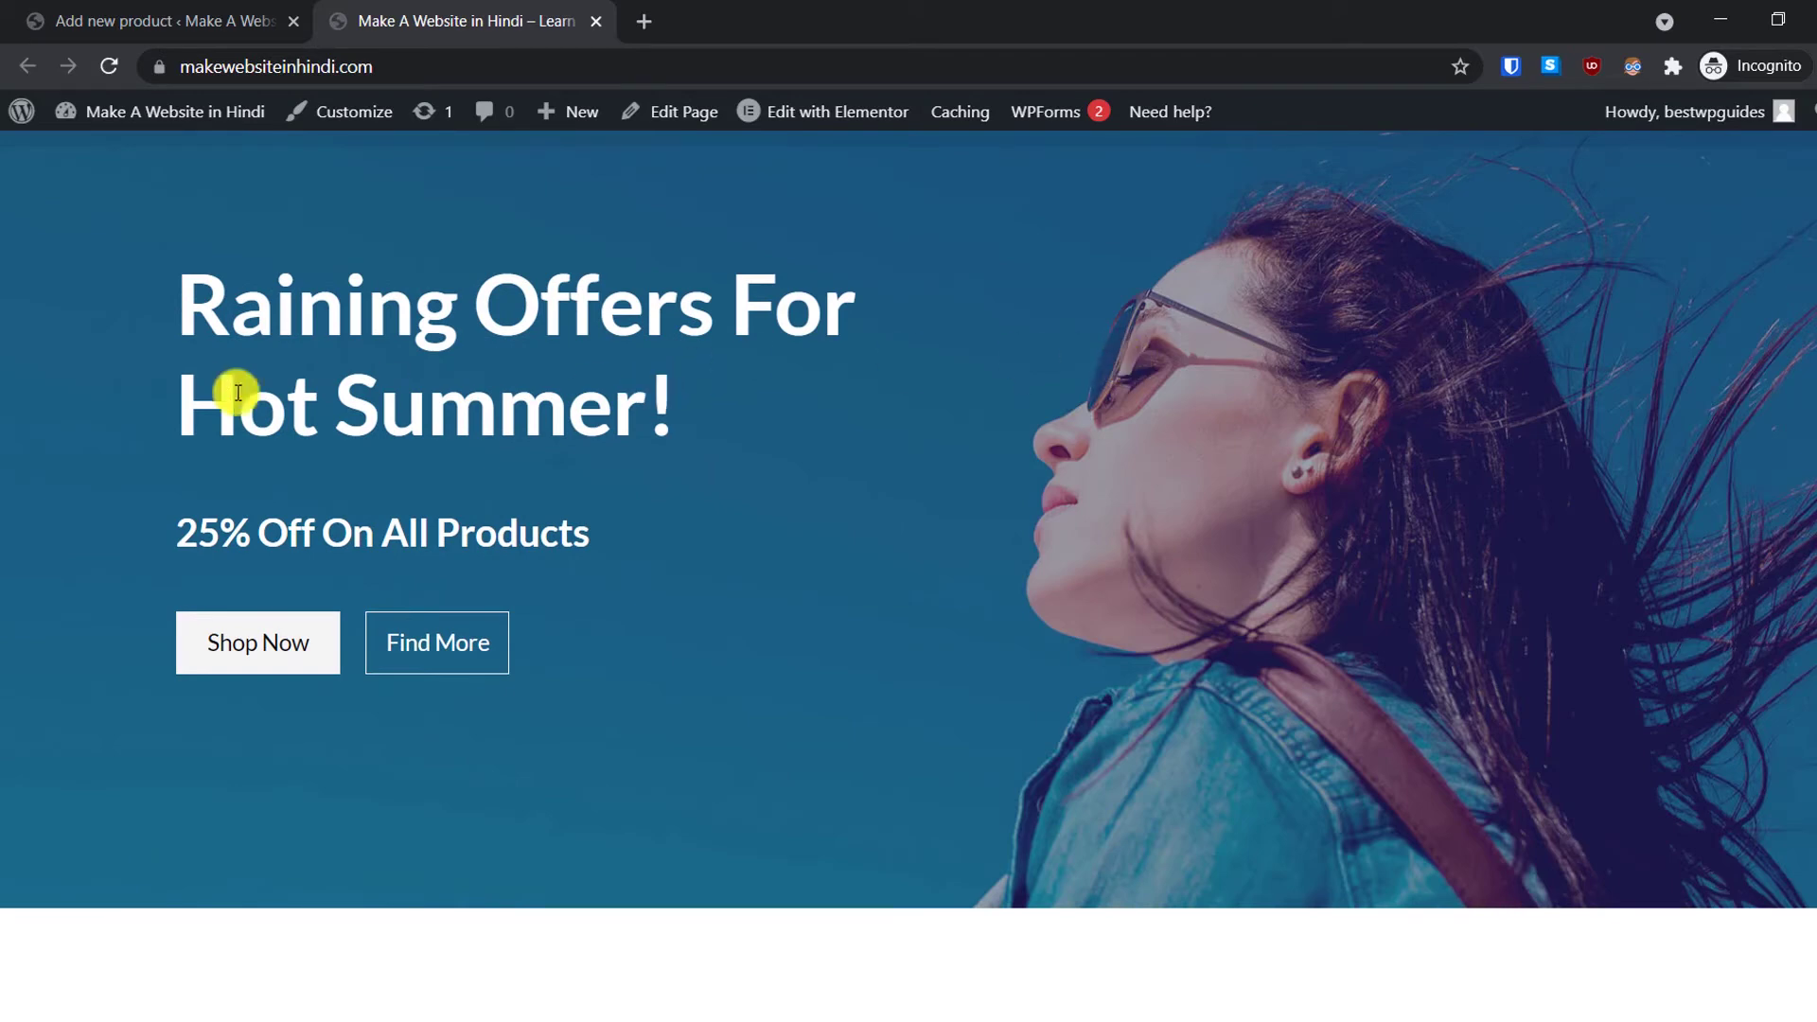
pyautogui.scroll(1, 479, 369)
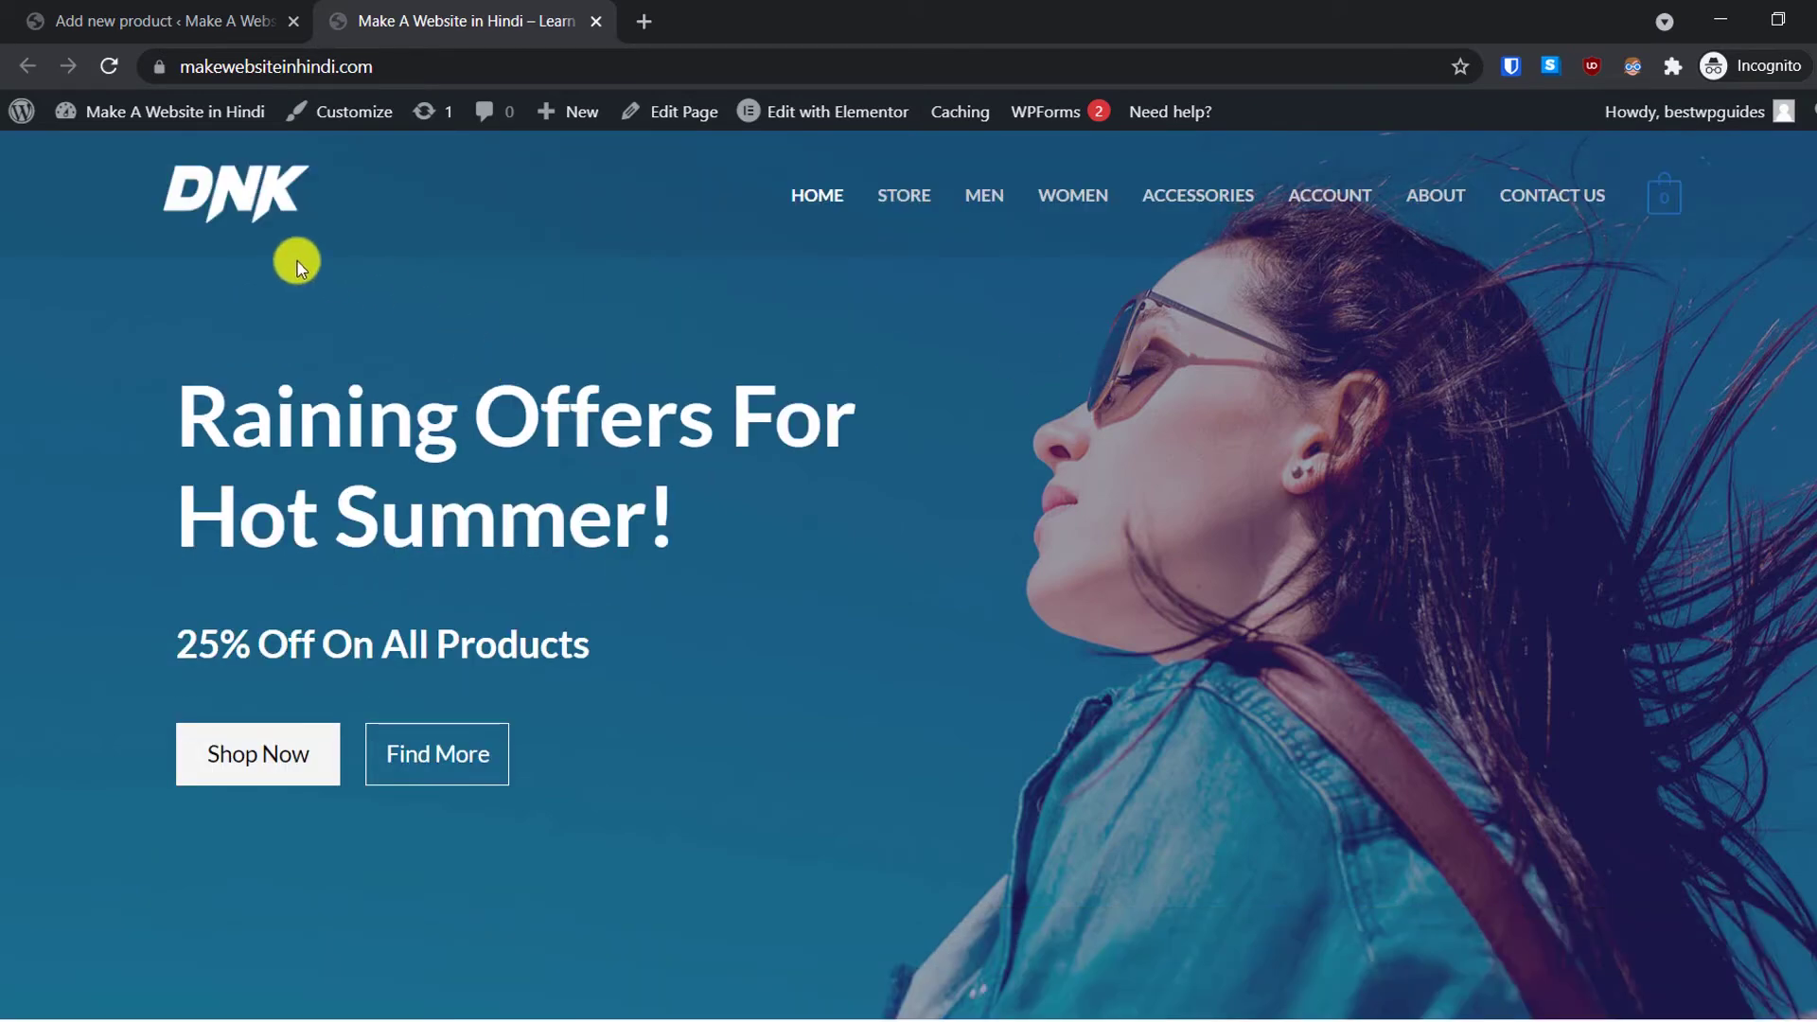
pyautogui.moveTo(826, 123)
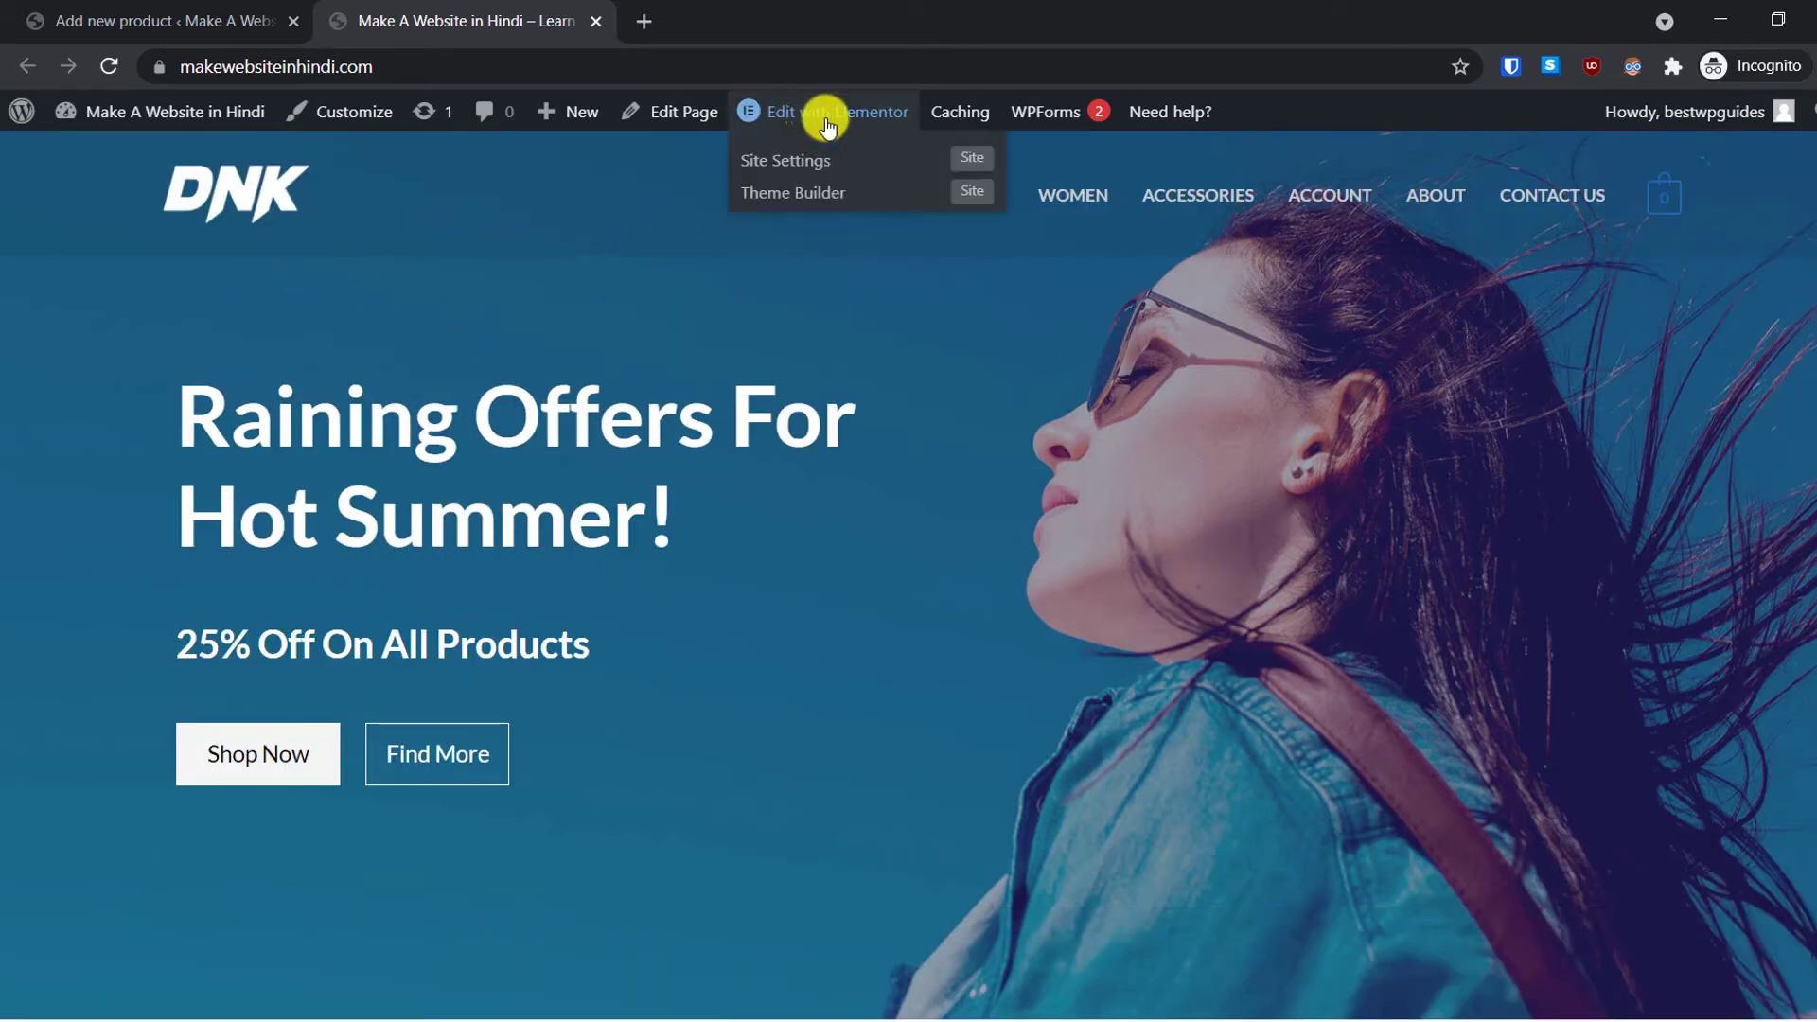
pyautogui.click(826, 121)
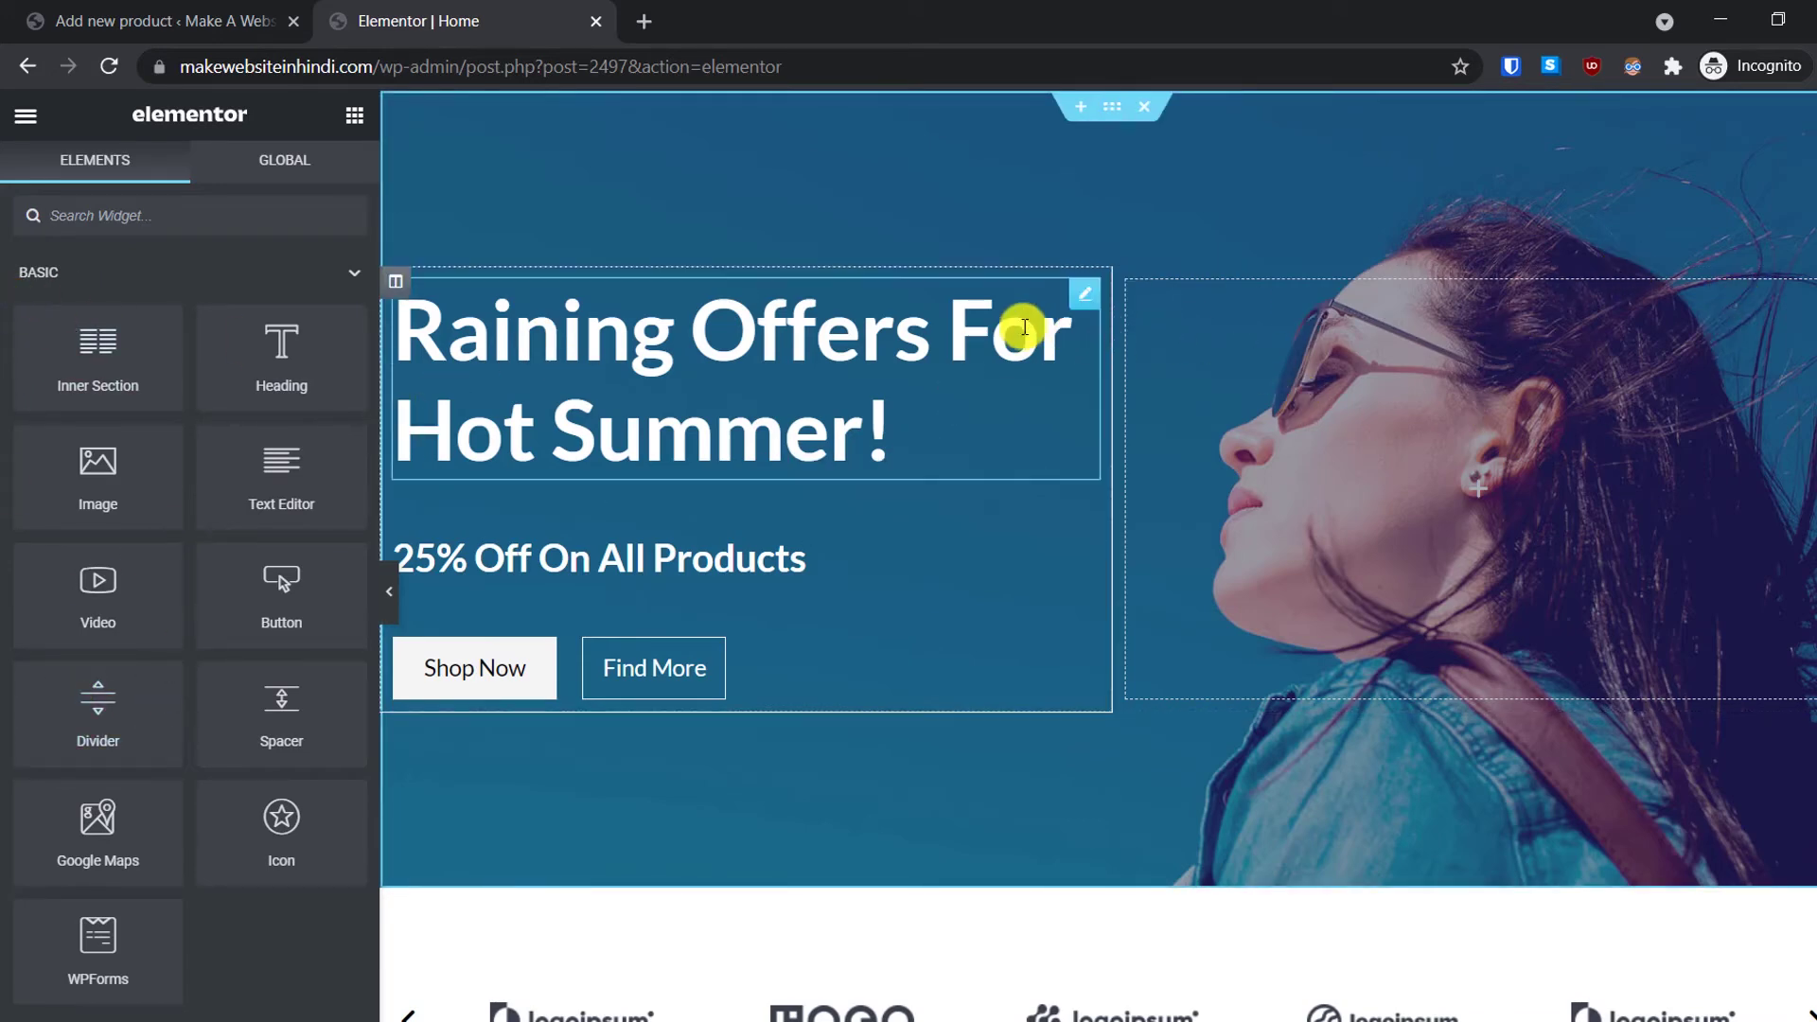
# Step: Replace the hero heading title with 'Write something new here!'
pyautogui.click(734, 348)
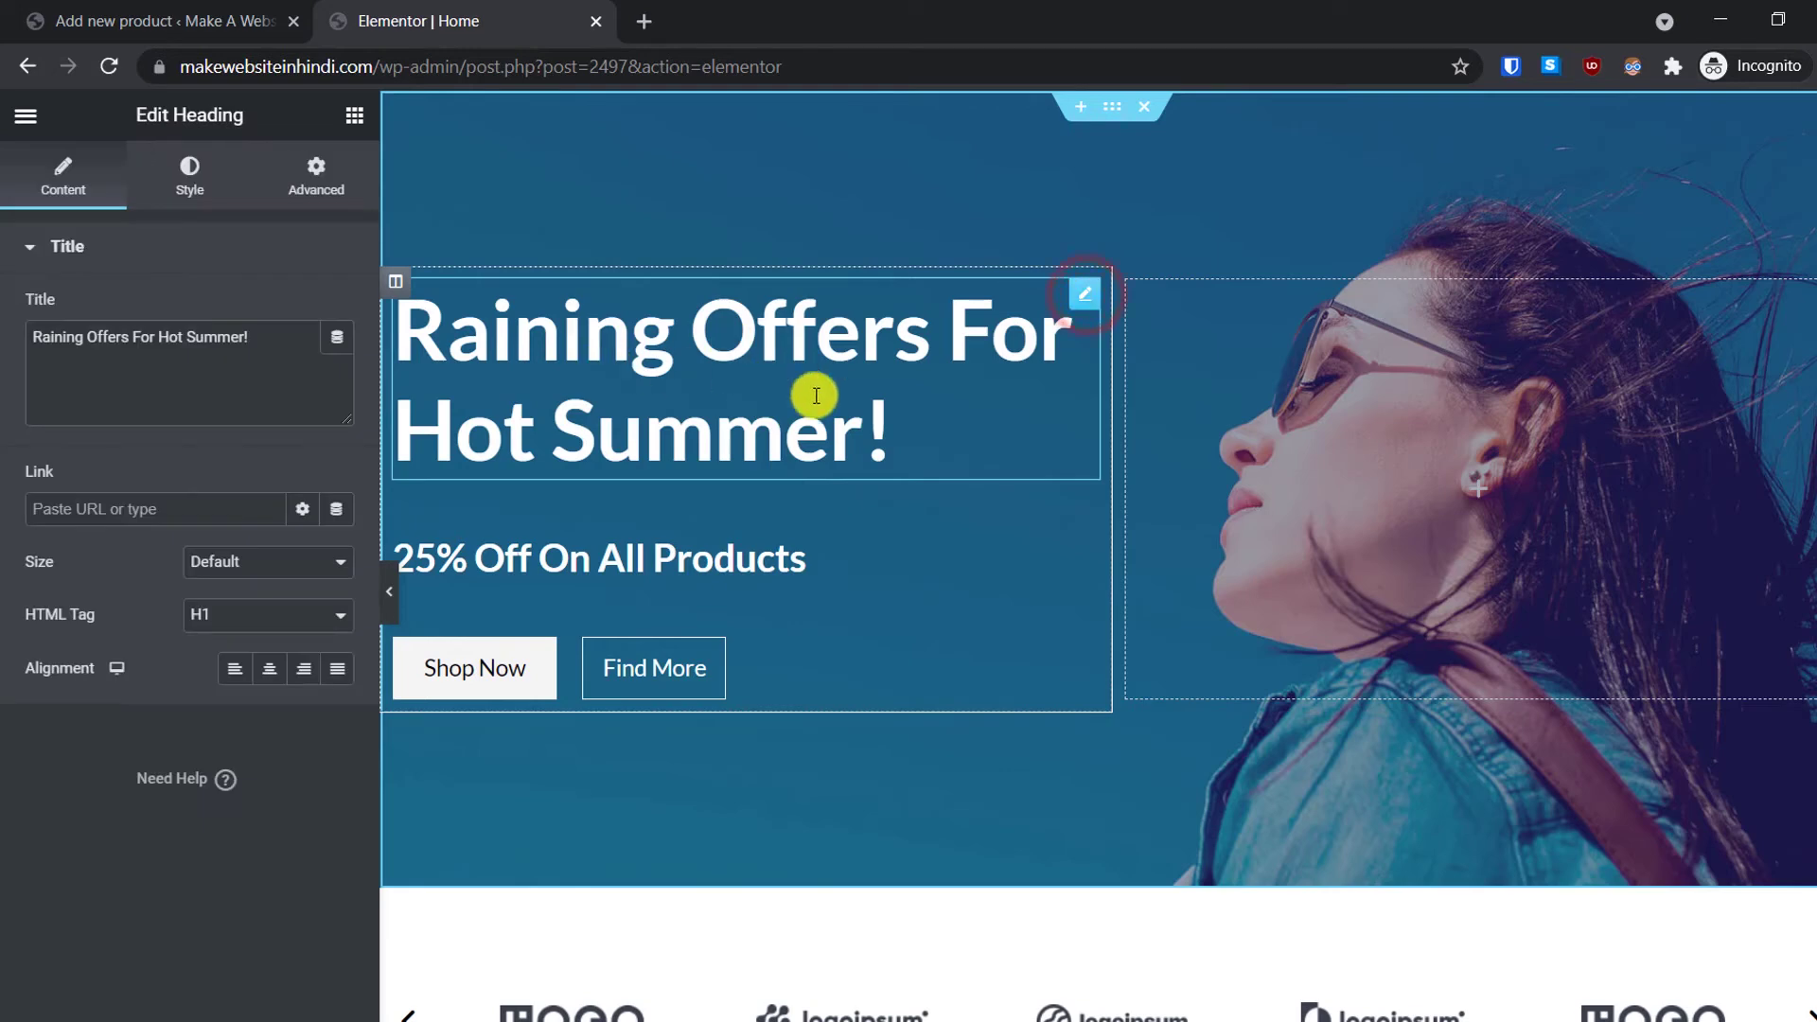
pyautogui.moveTo(52, 339); pyautogui.dragTo(257, 337)
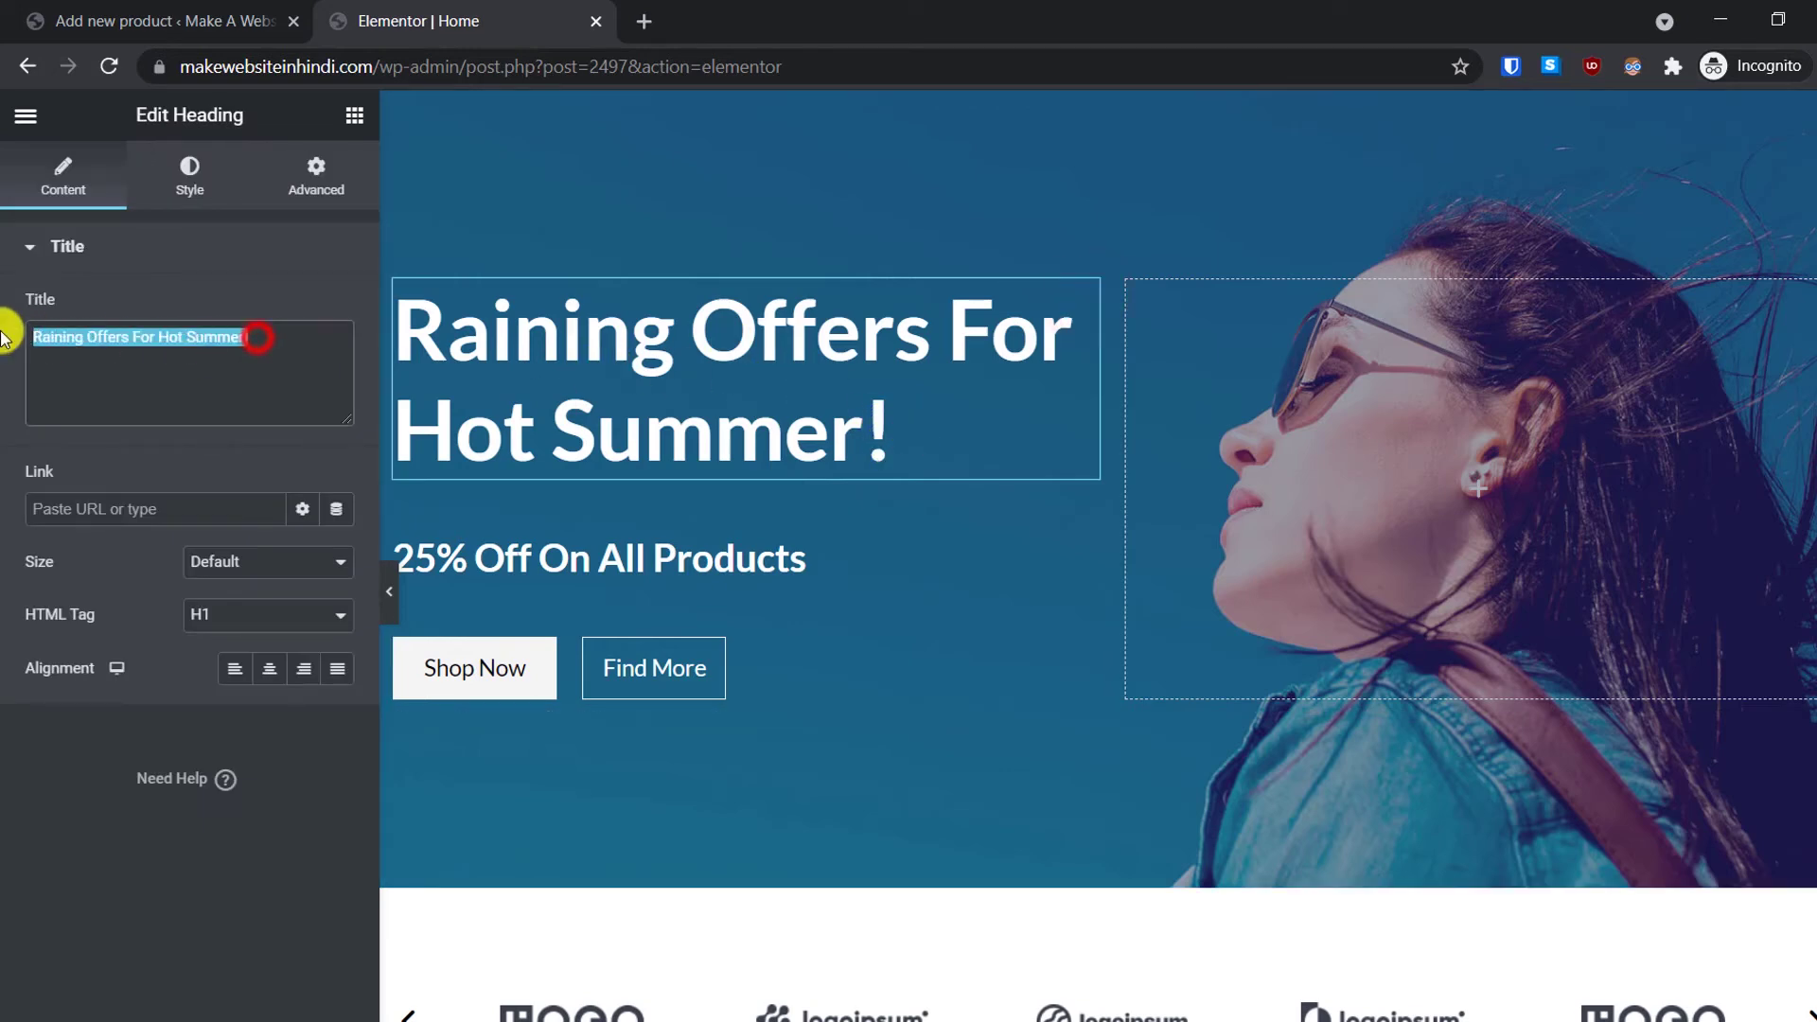
pyautogui.write('Wrt')
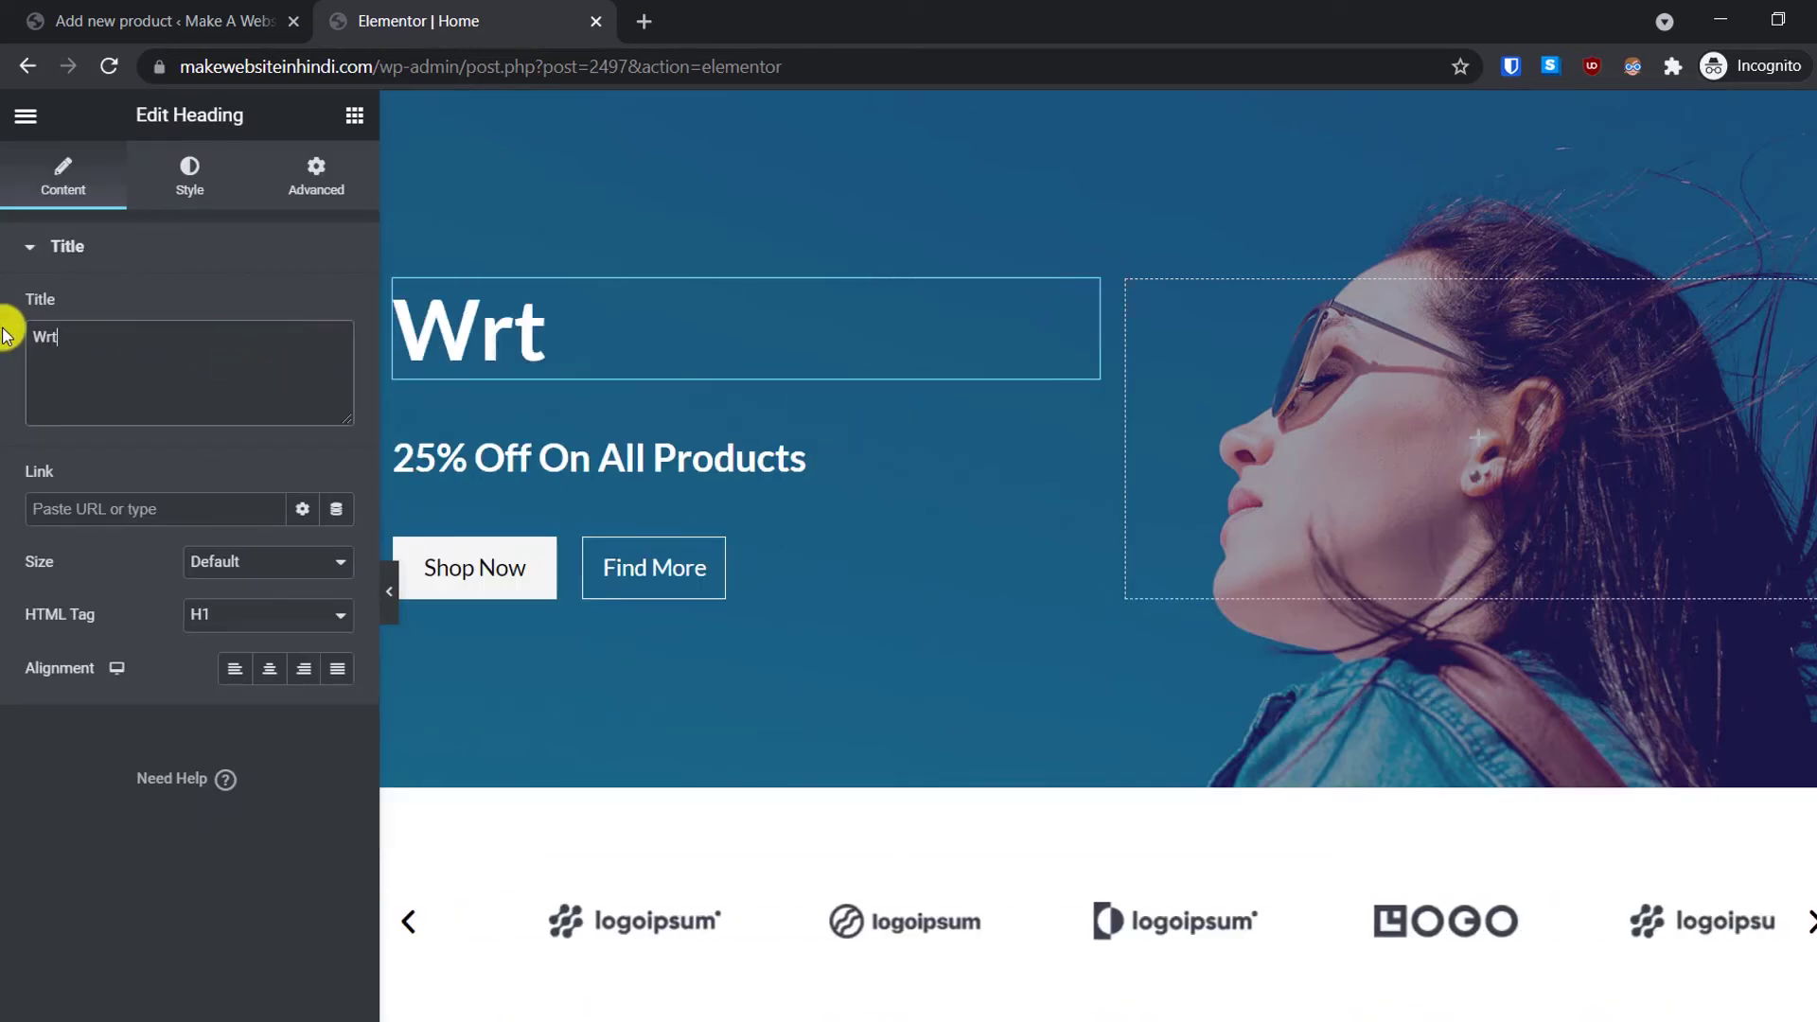
pyautogui.press('BackSpace')
pyautogui.write('ite something')
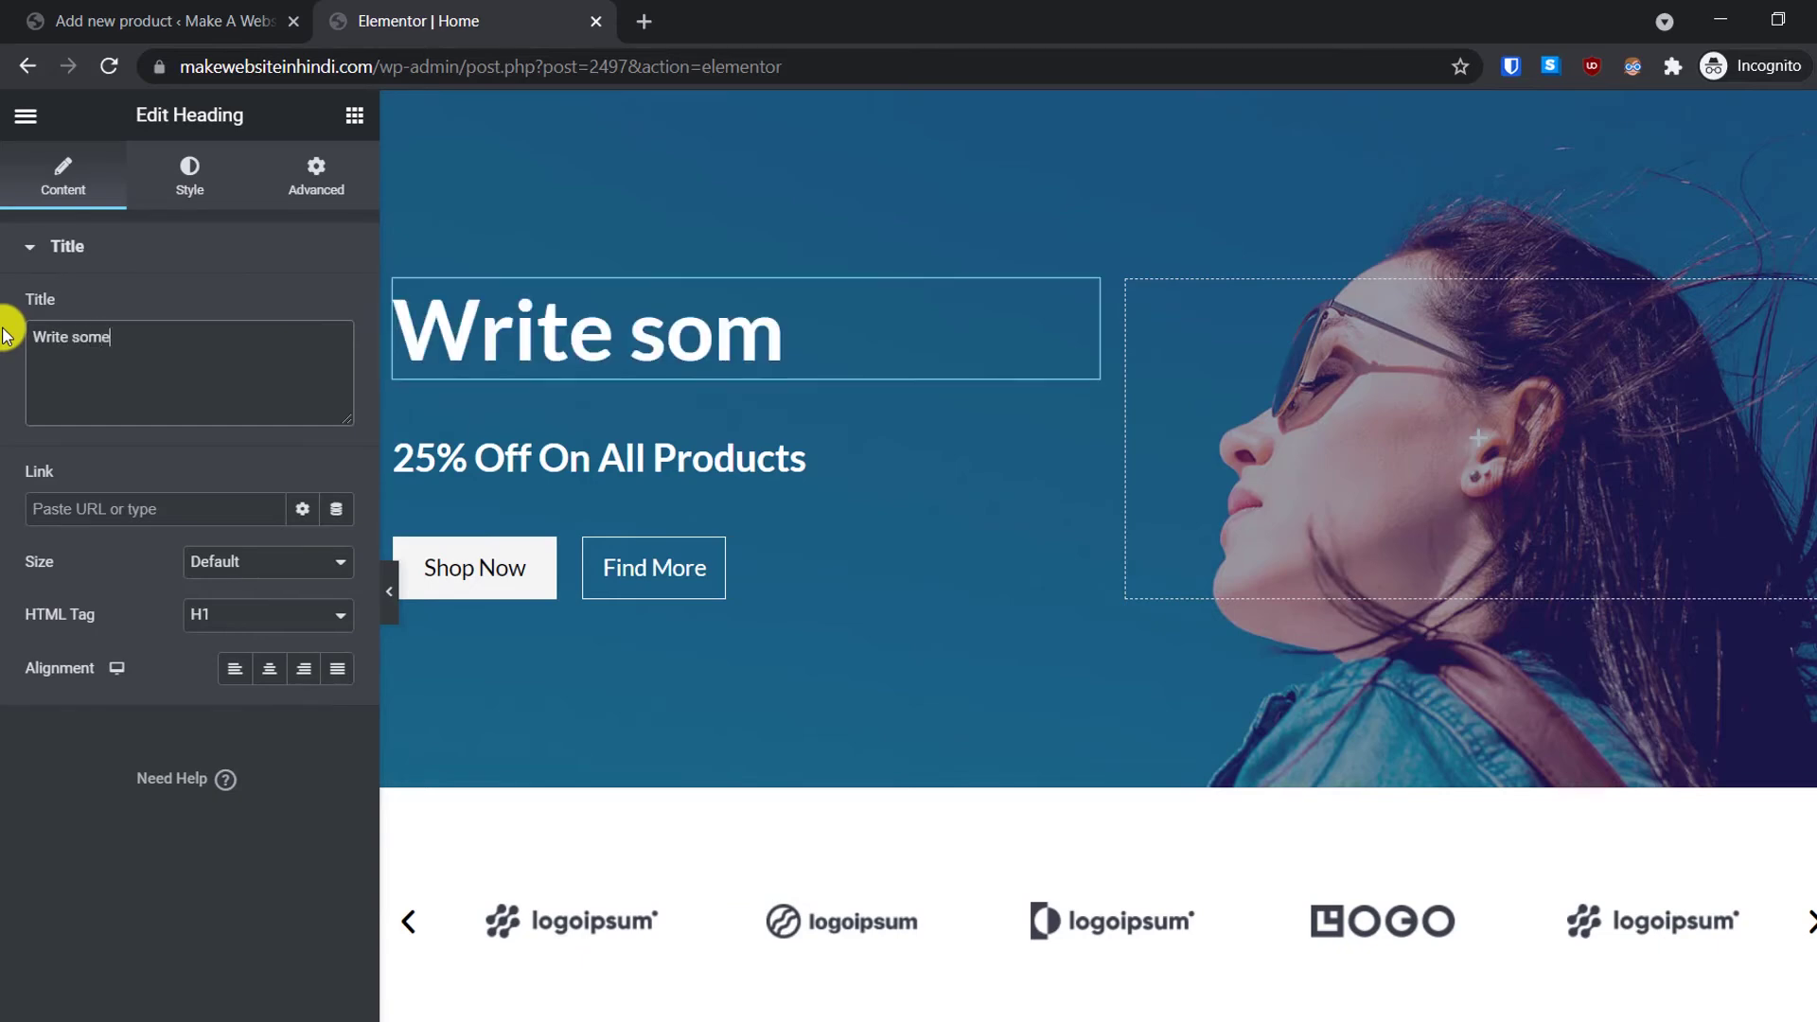
pyautogui.write('ew her')
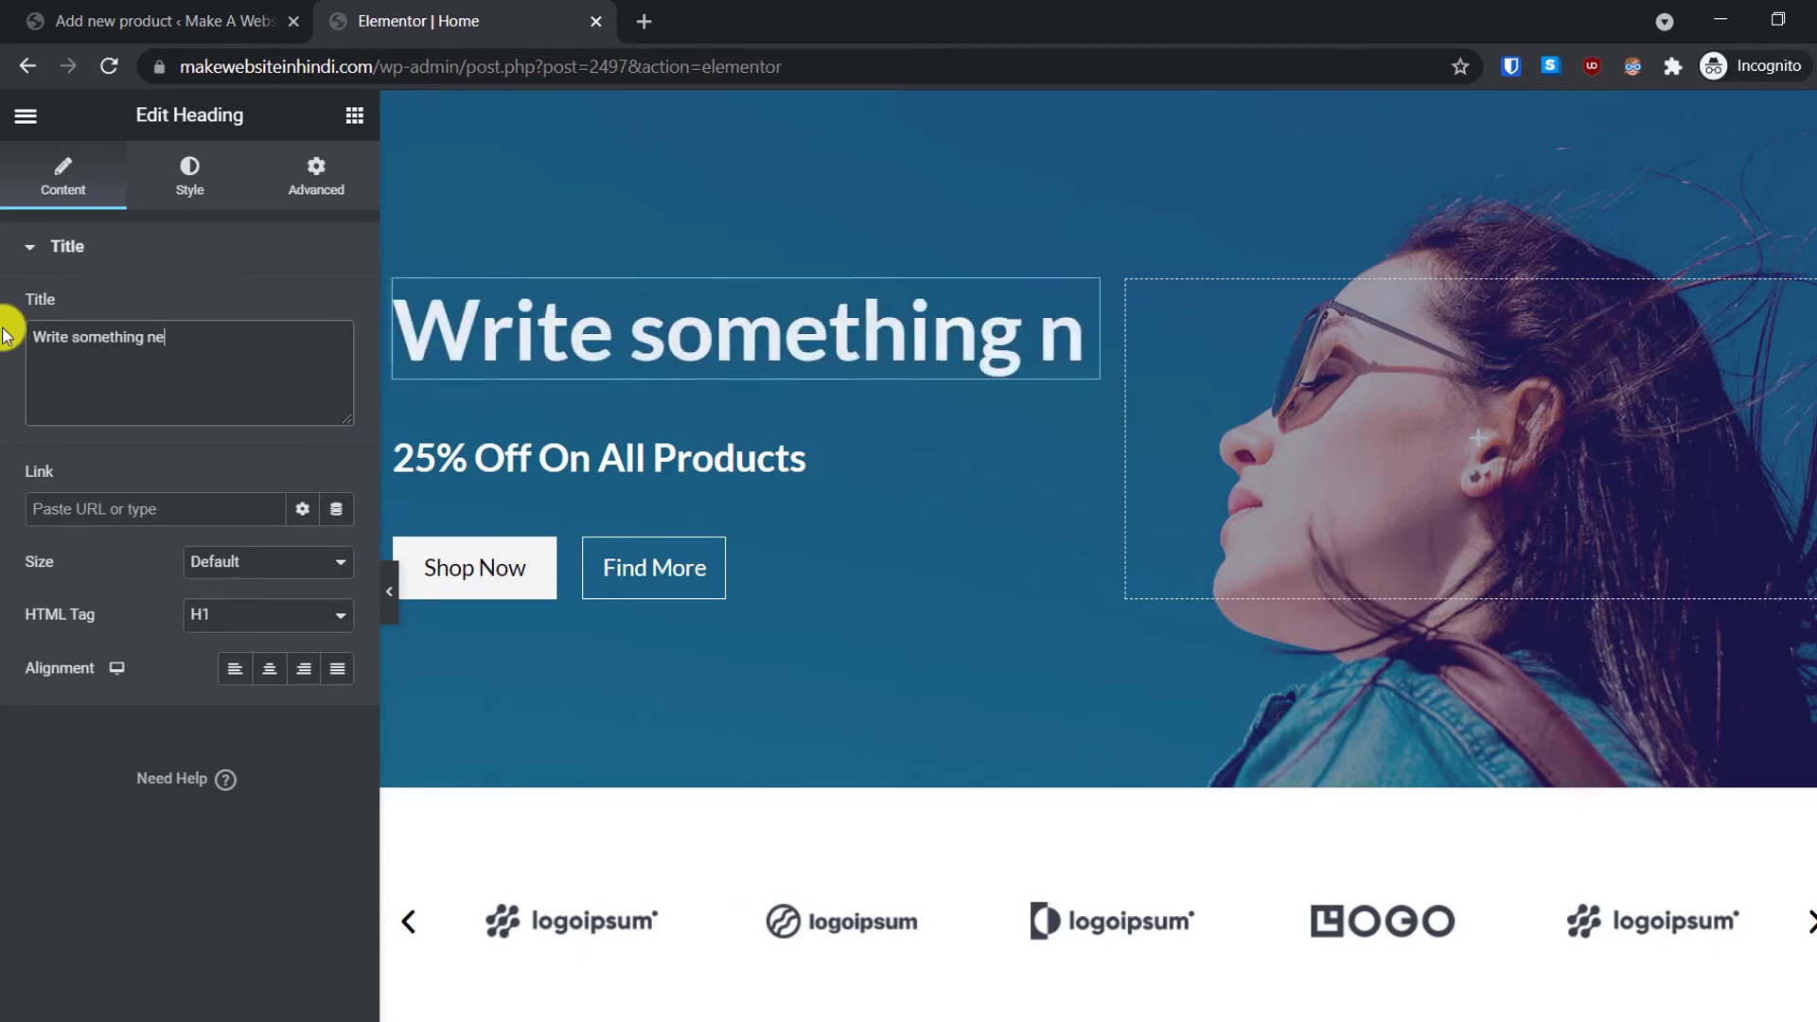
pyautogui.write('e!')
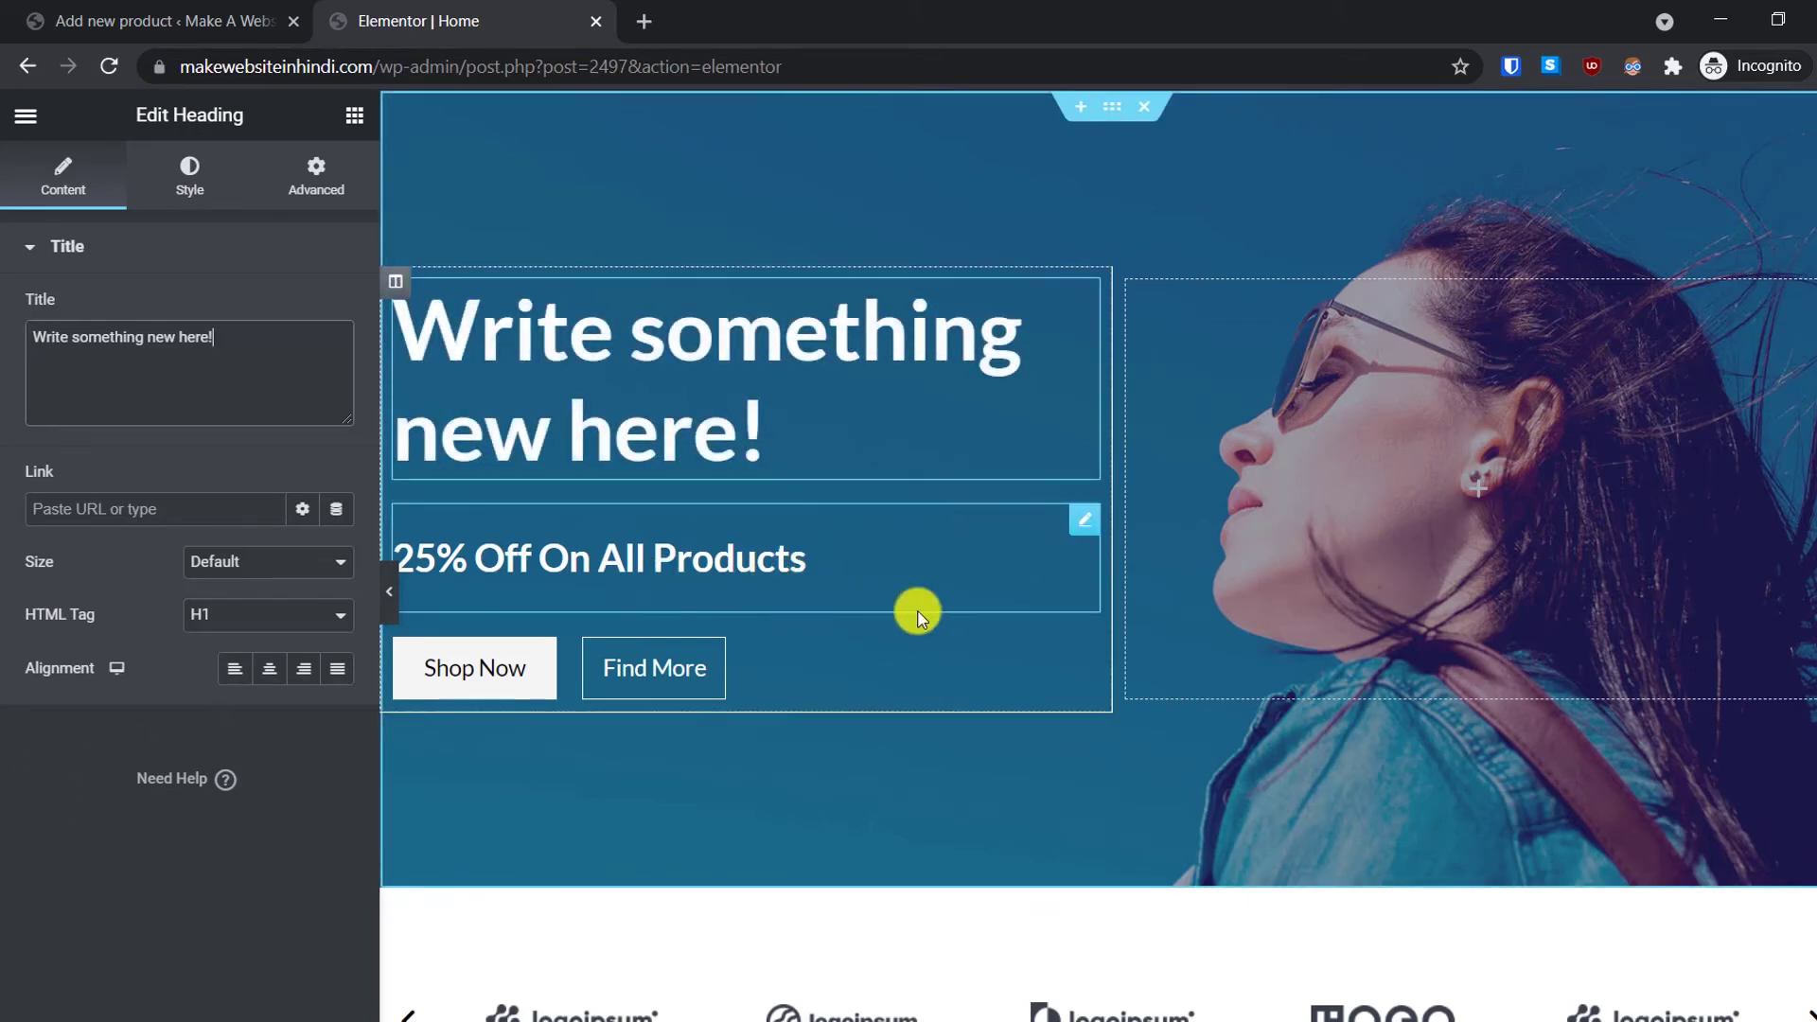
# Step: Inspect the '25% Off On All Products' heading's title and margin/padding settings
pyautogui.click(795, 551)
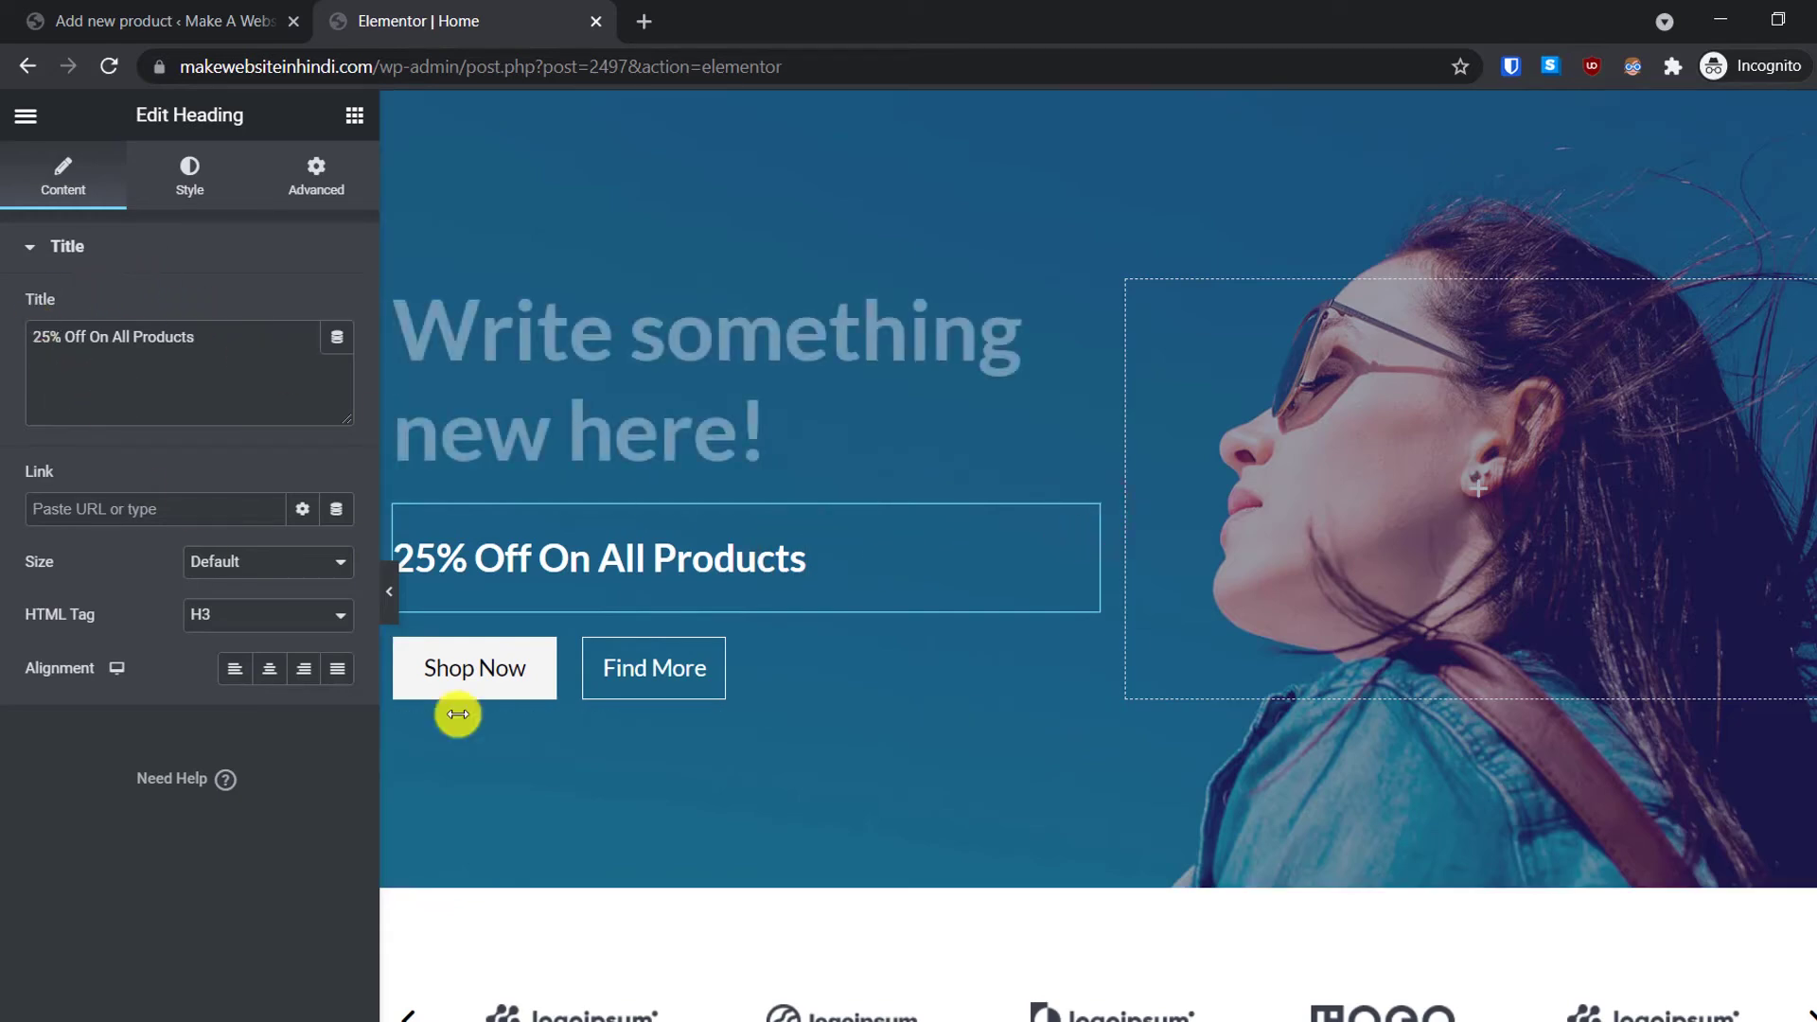
pyautogui.scroll(-3, 568, 530)
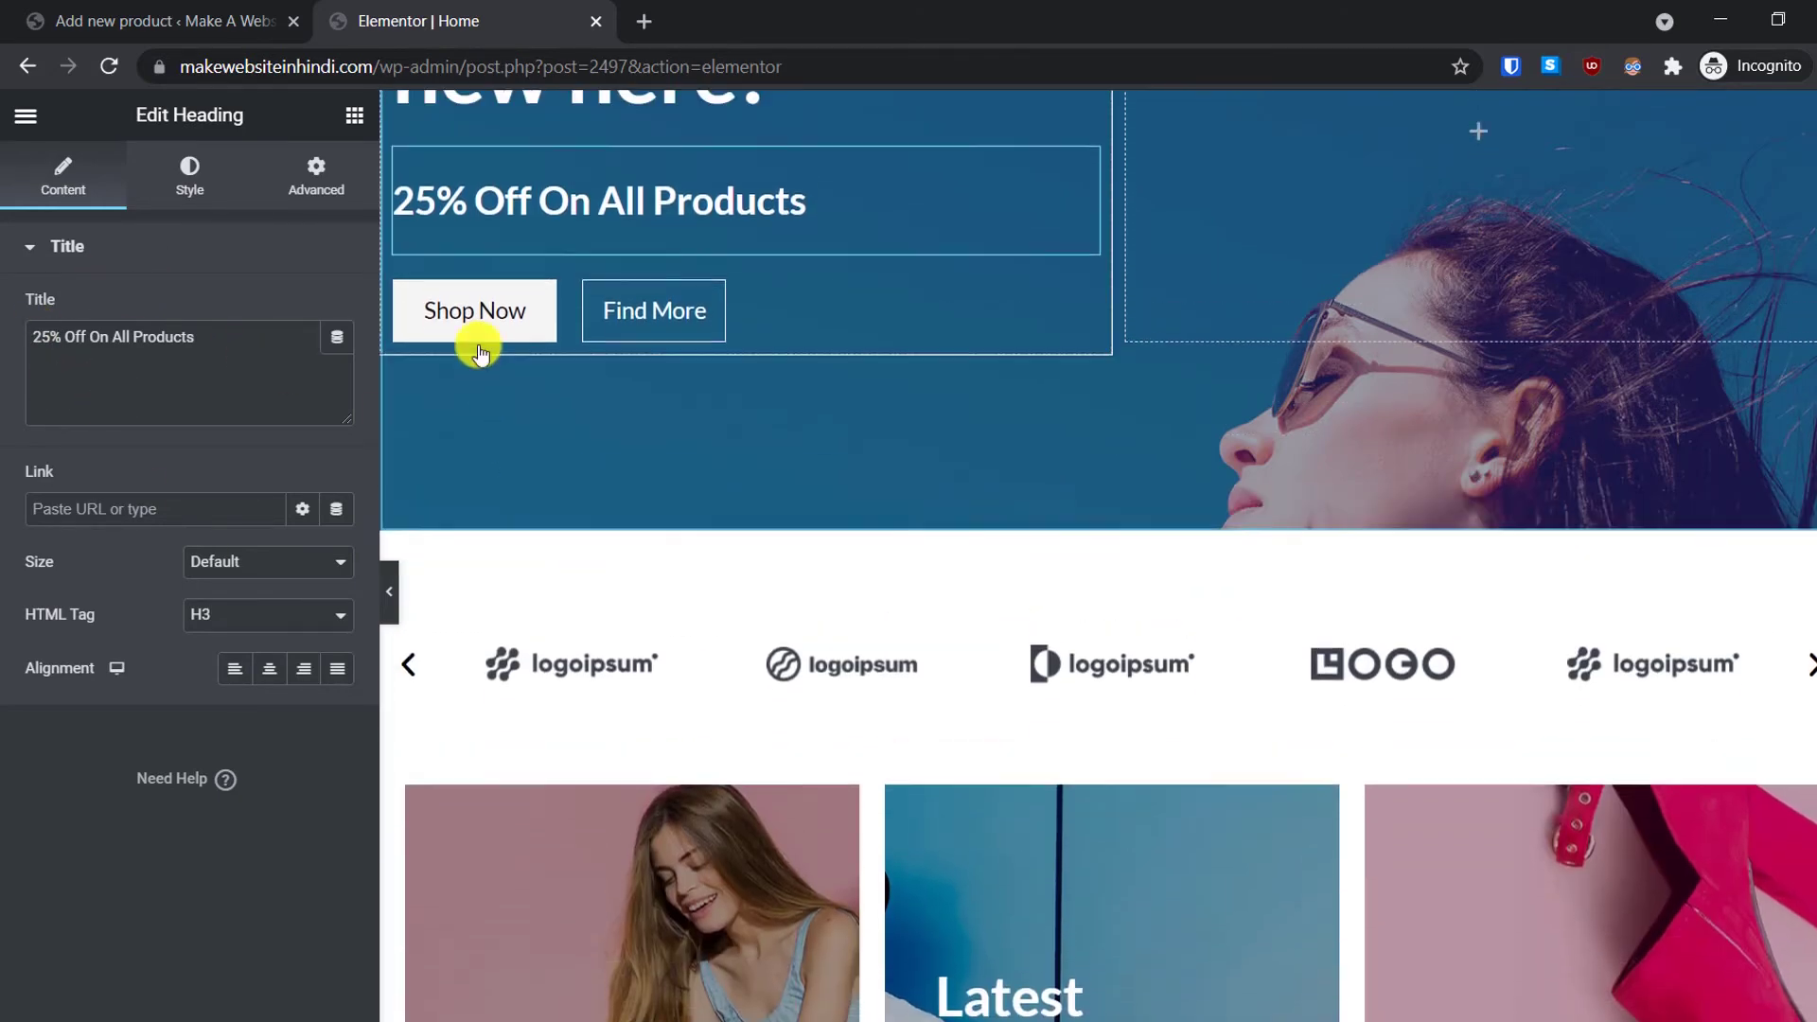
pyautogui.scroll(1, 480, 353)
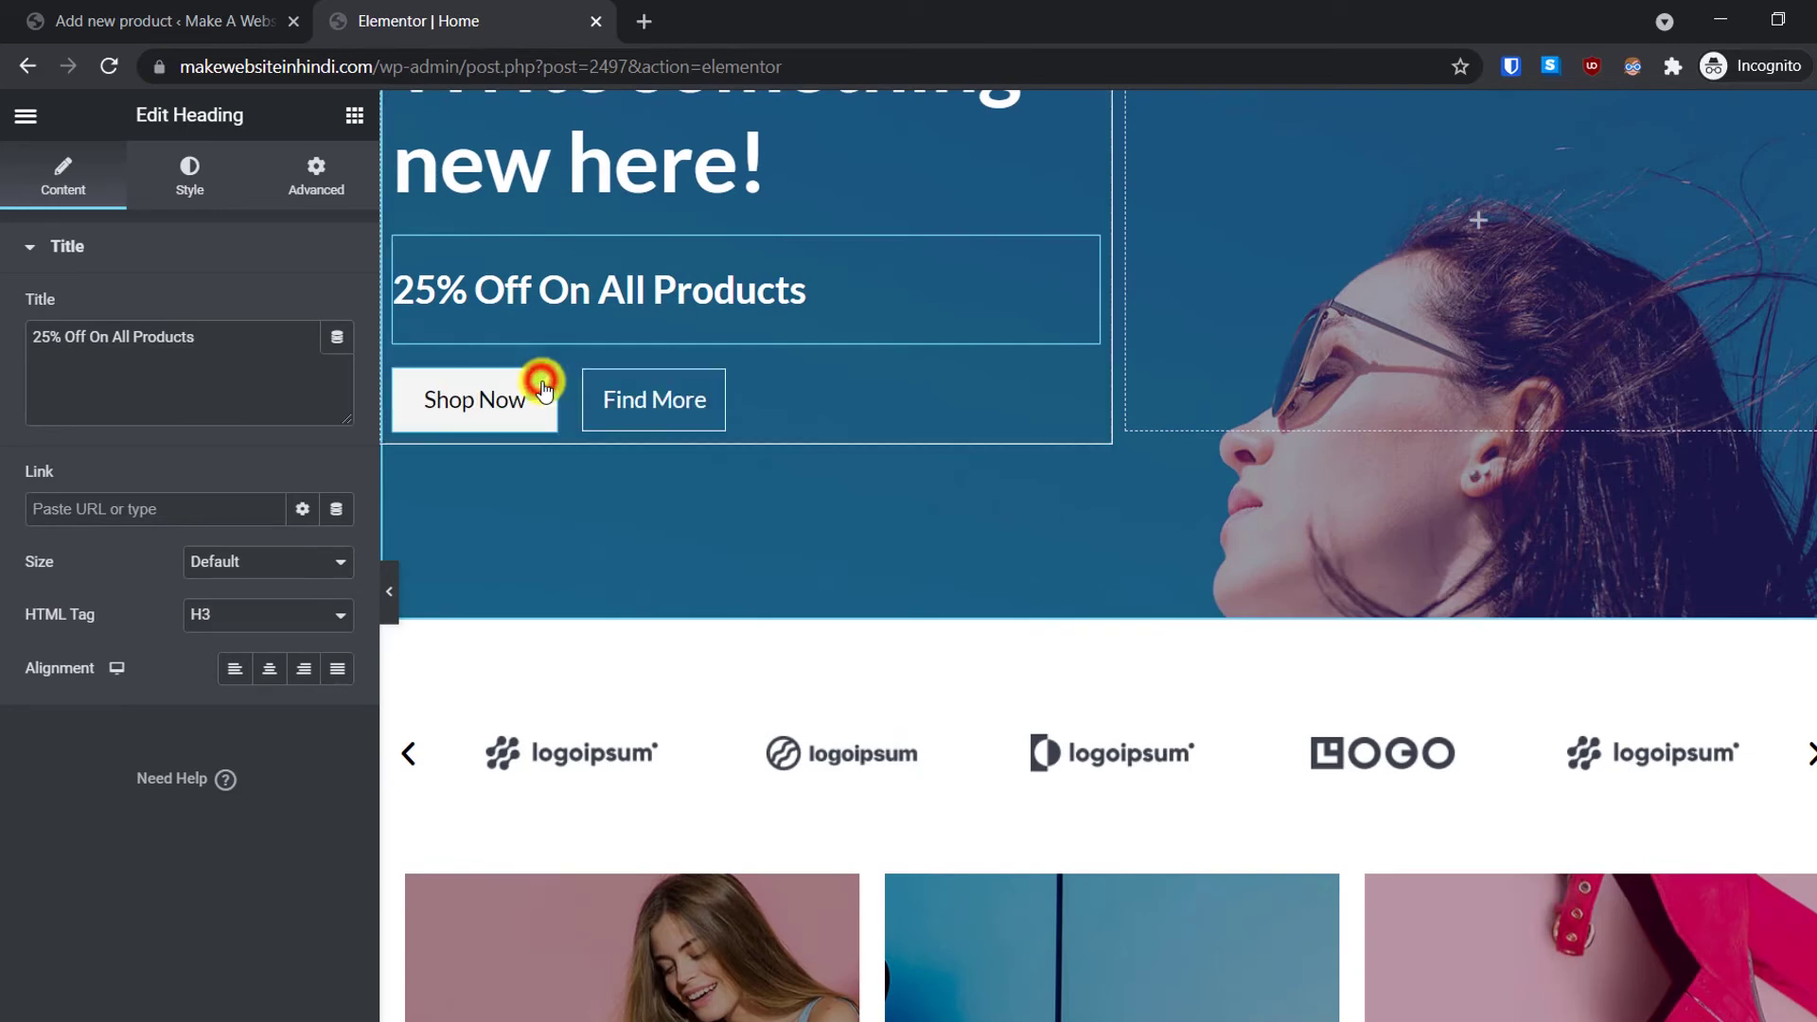
pyautogui.click(316, 179)
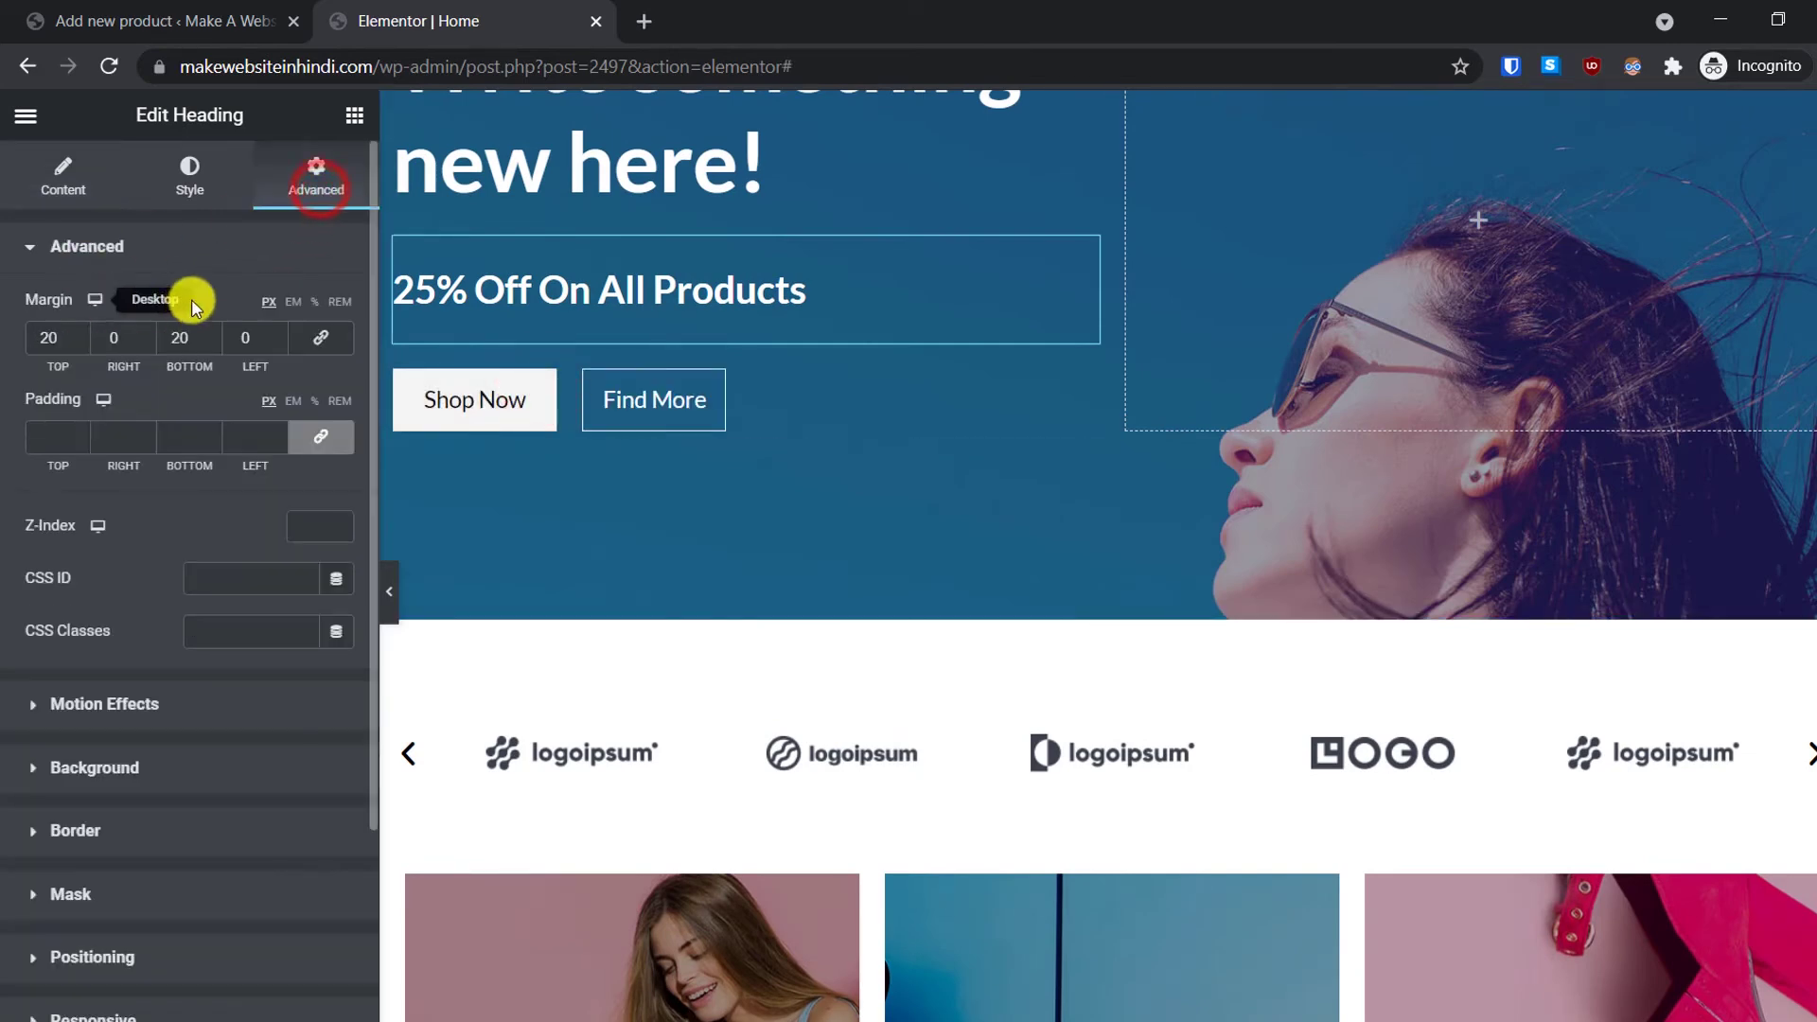
pyautogui.click(69, 176)
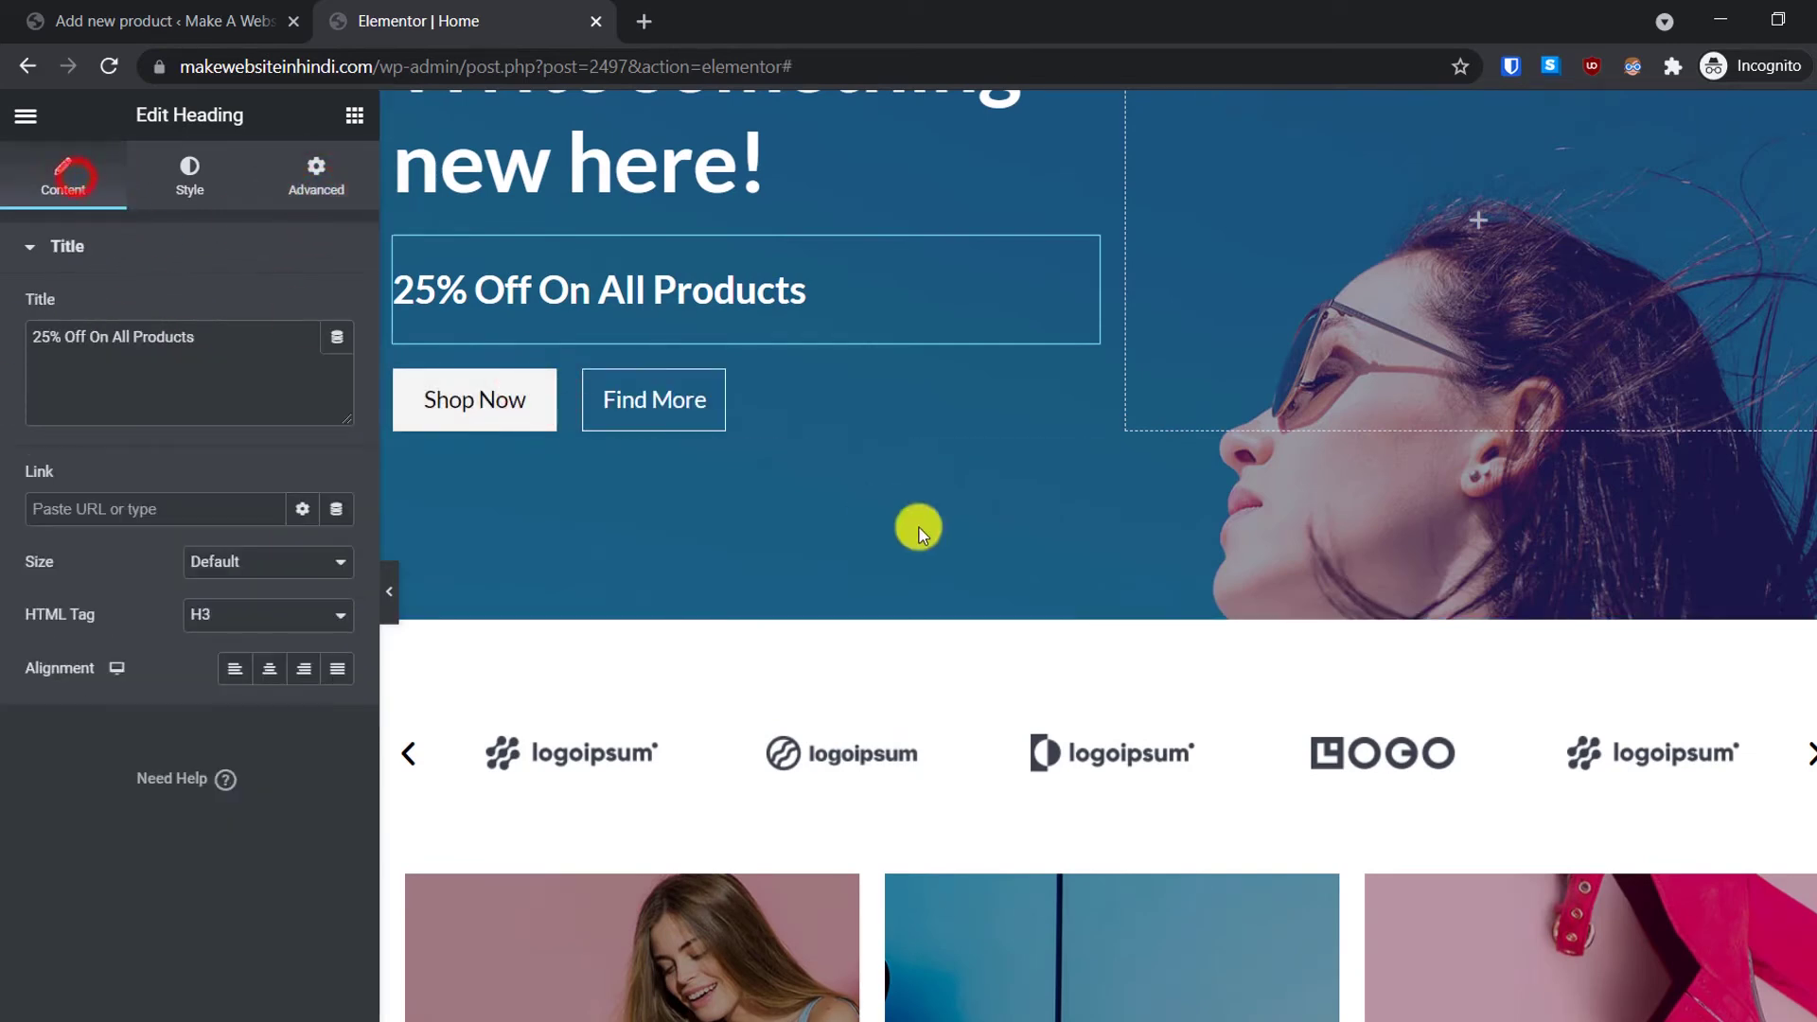
pyautogui.scroll(-5, 920, 530)
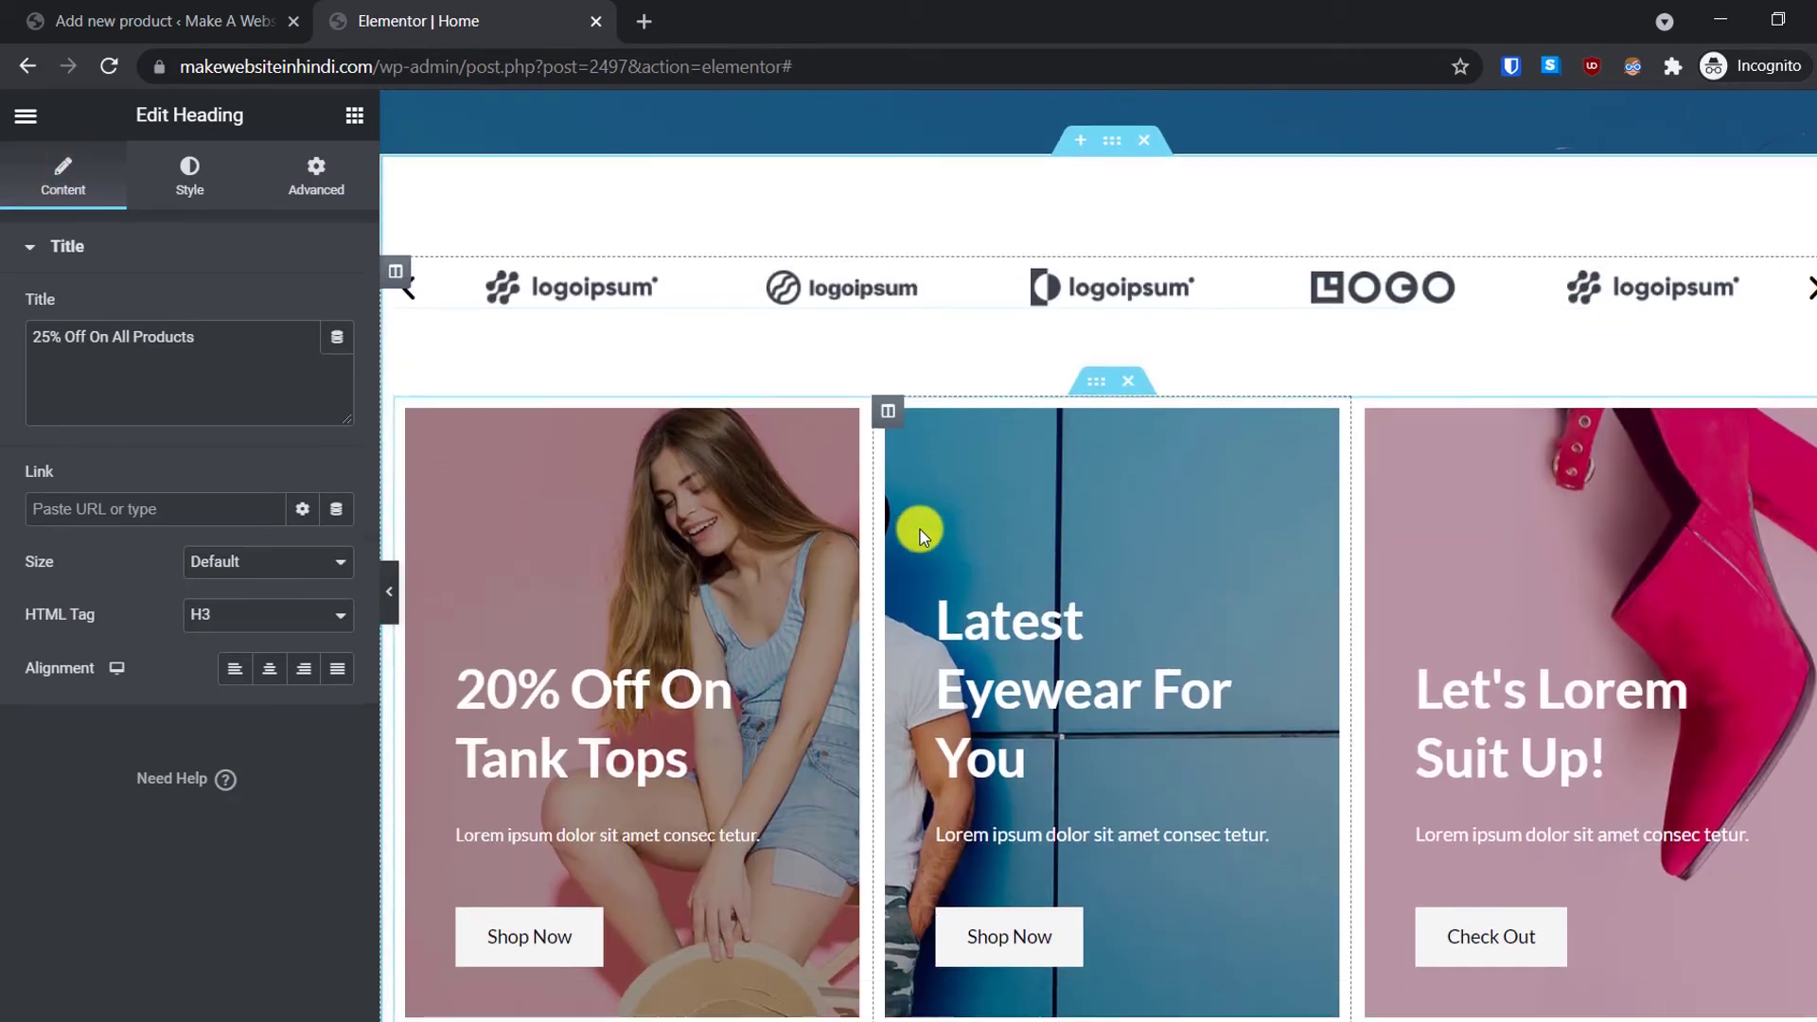
pyautogui.scroll(8, 919, 530)
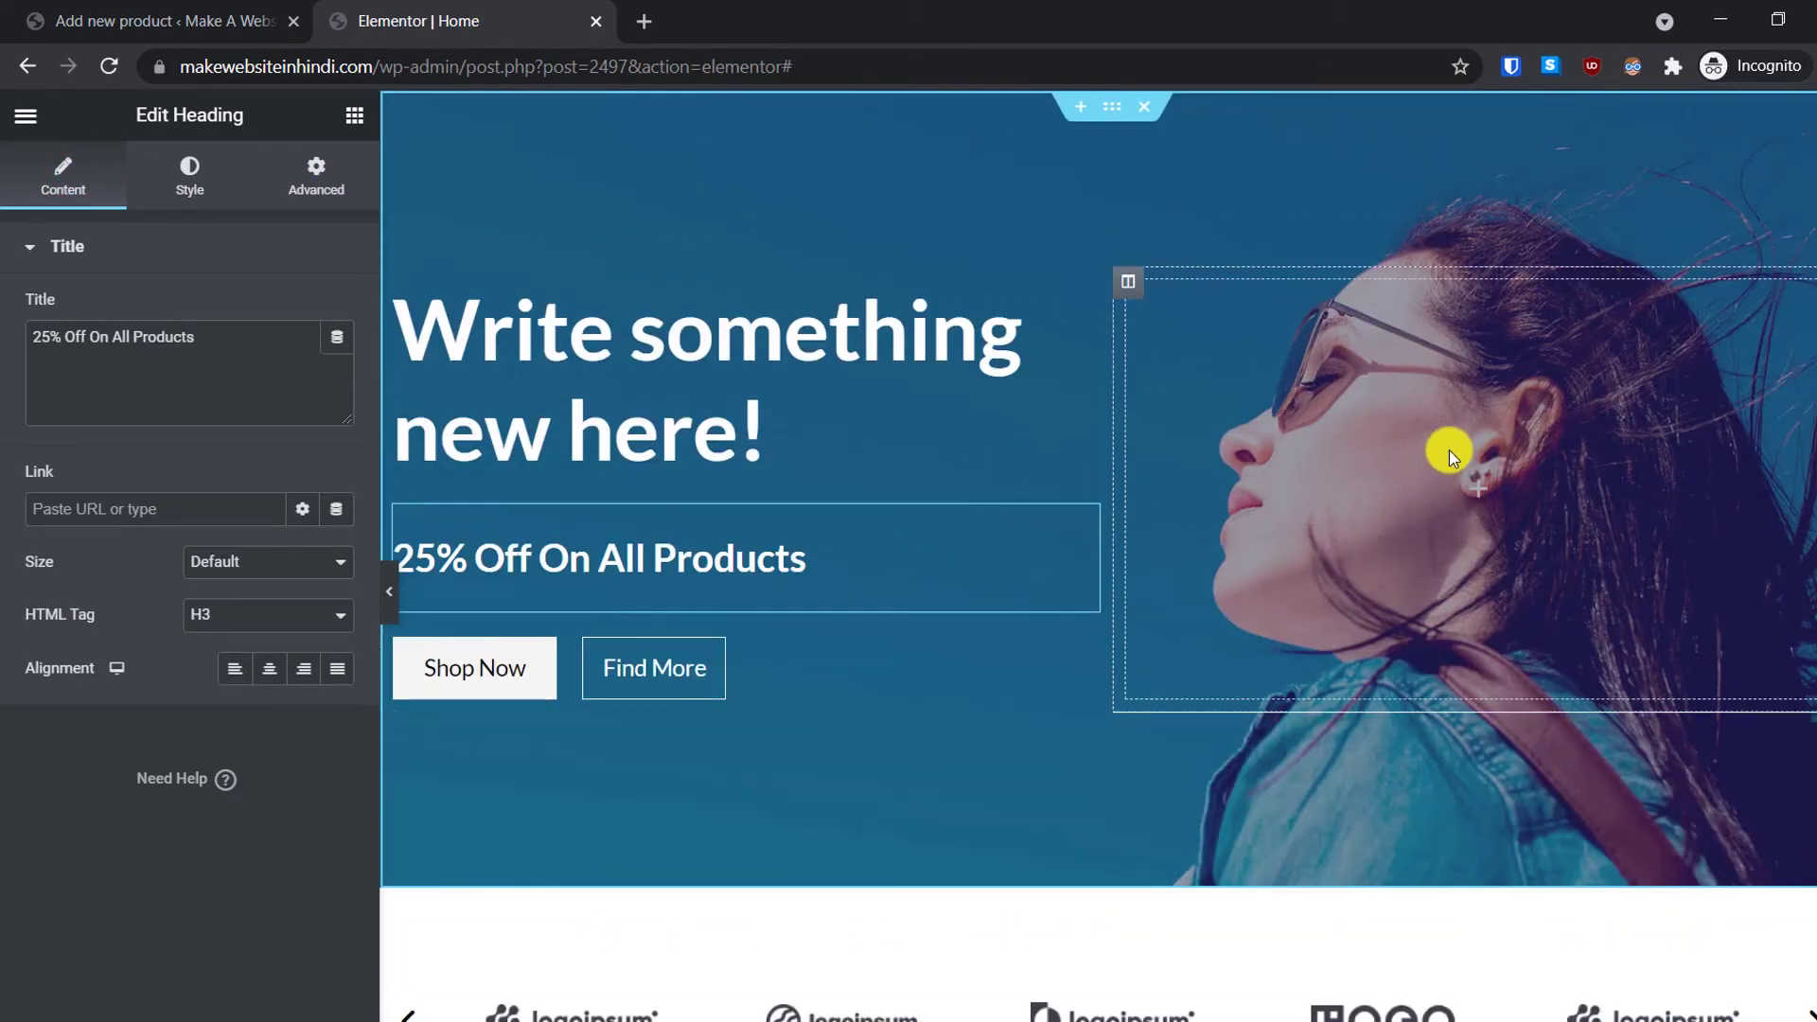
pyautogui.scroll(-7, 1430, 475)
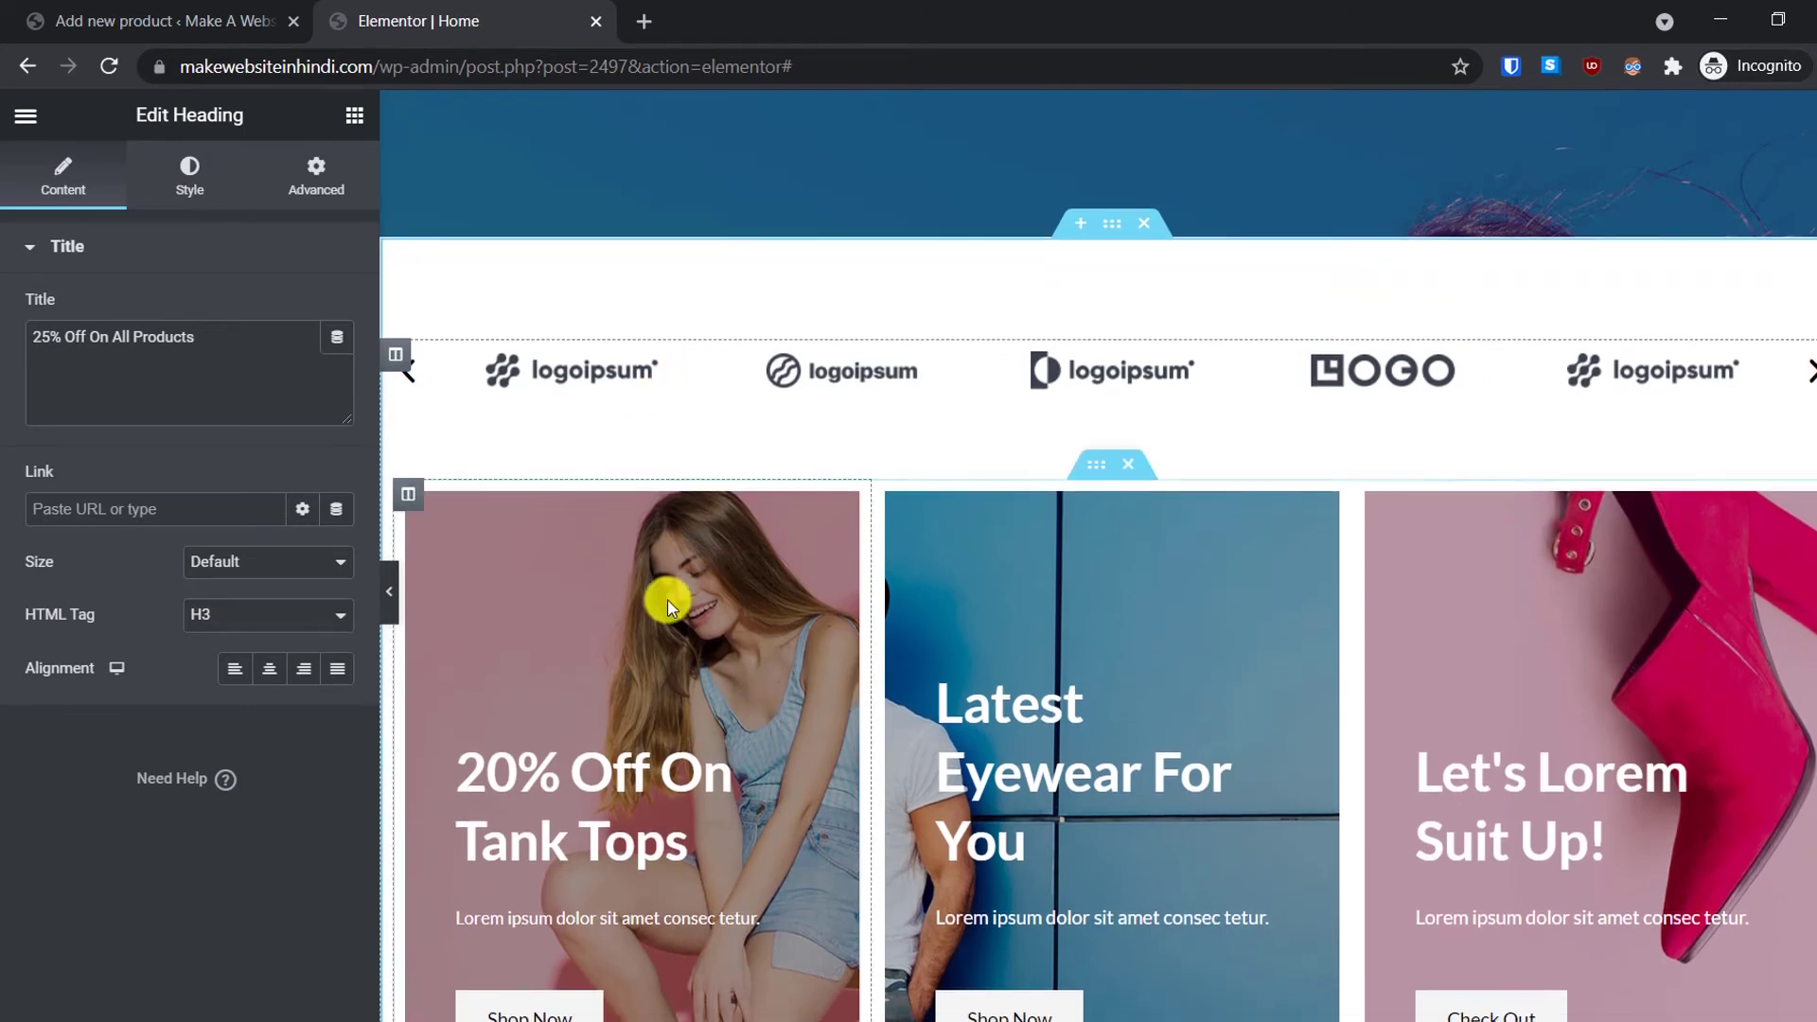
# Step: Inspect the first promo card column's background styling
pyautogui.click(584, 655)
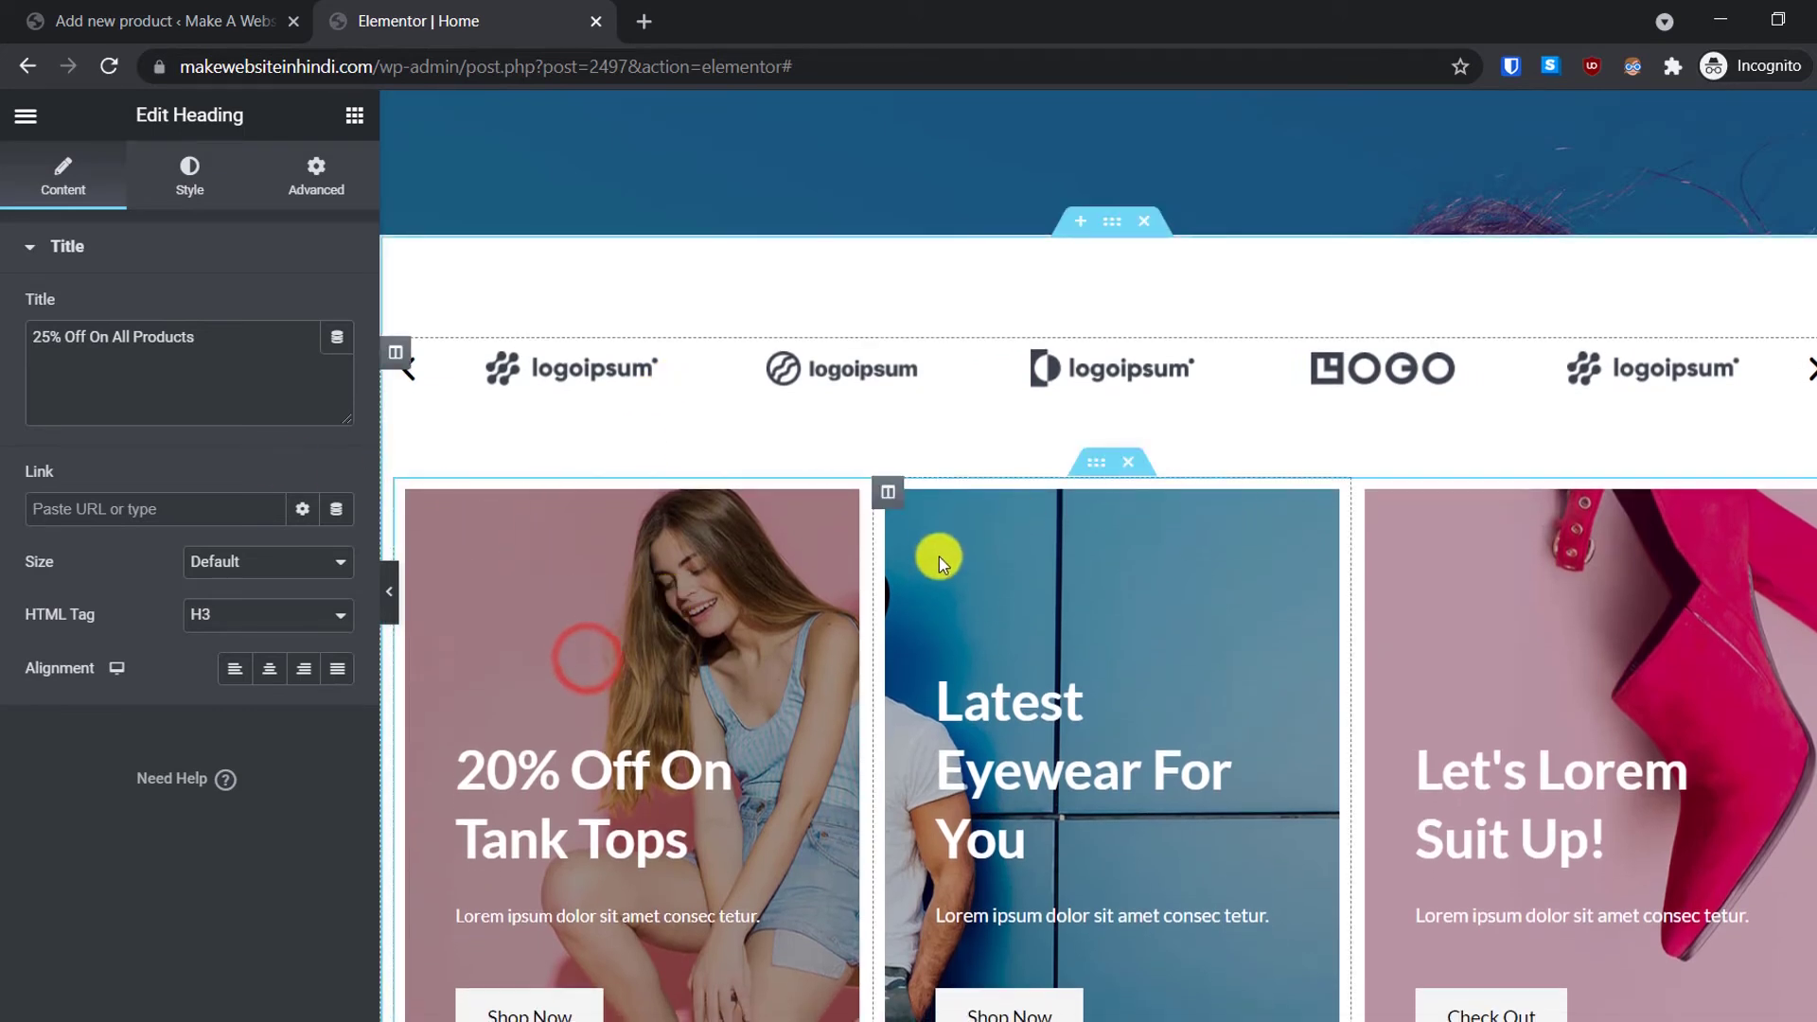
pyautogui.scroll(-2, 683, 423)
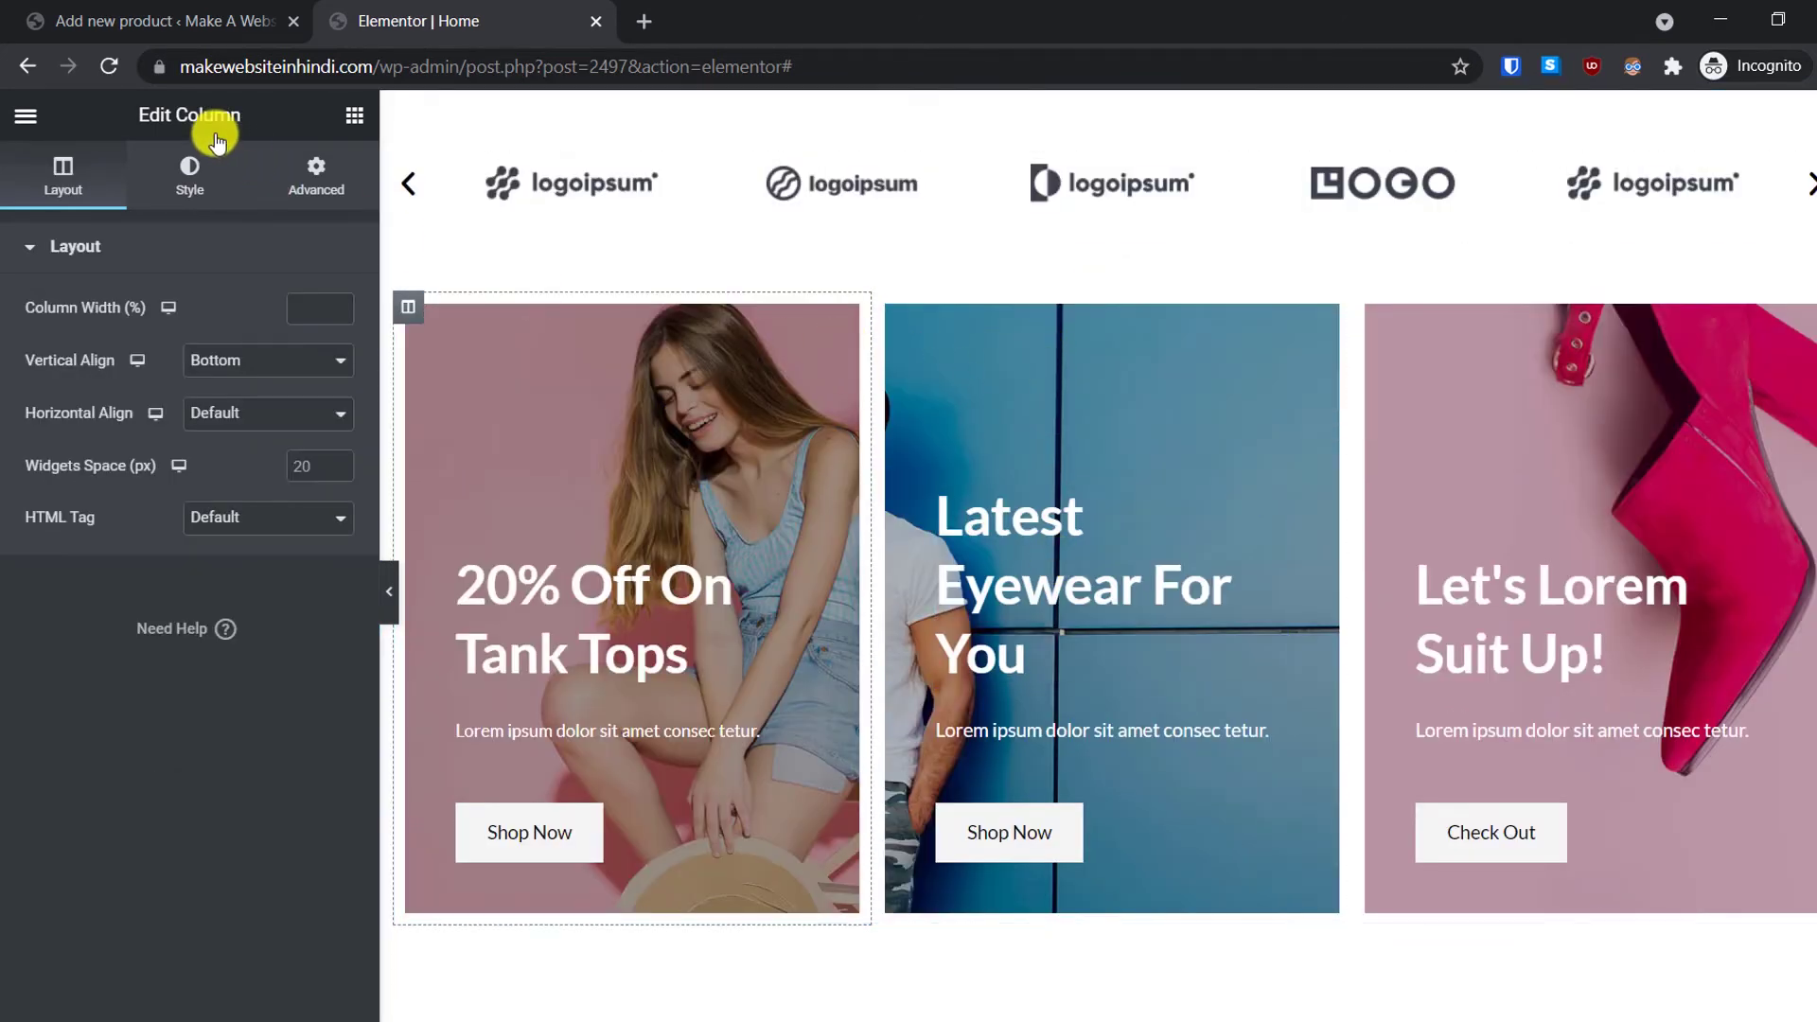
pyautogui.click(189, 178)
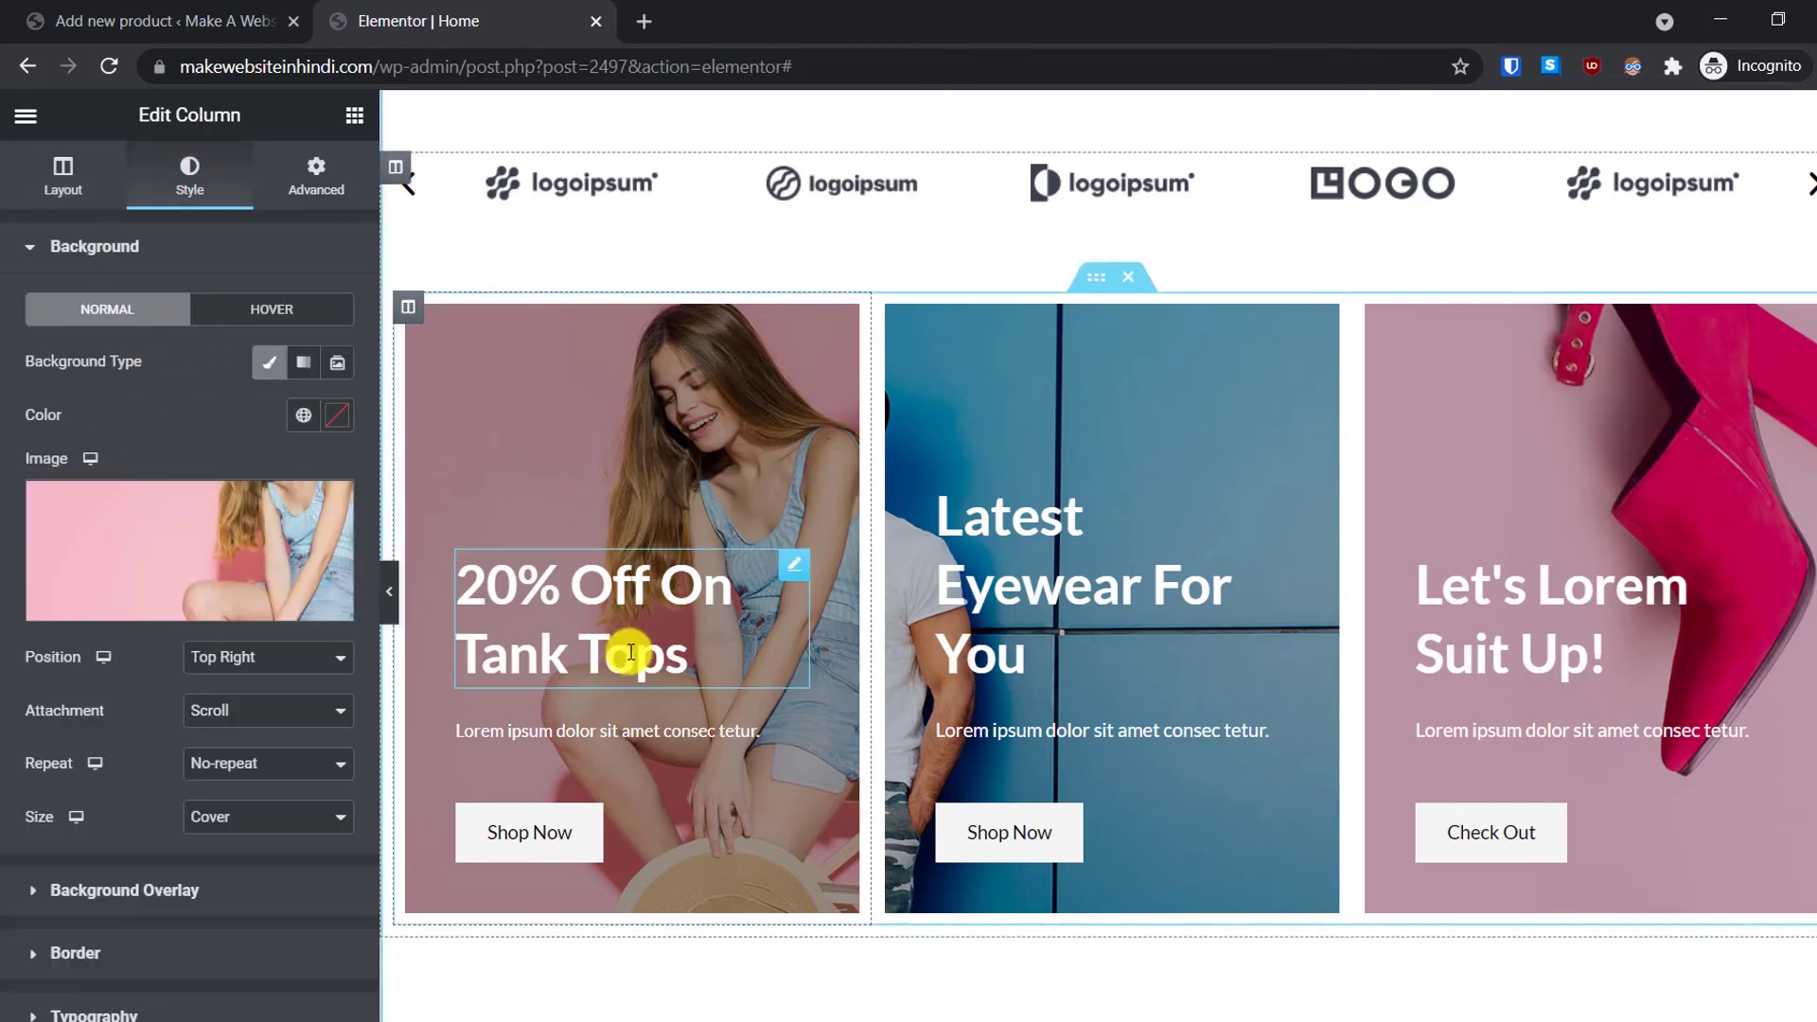
pyautogui.scroll(-5, 630, 652)
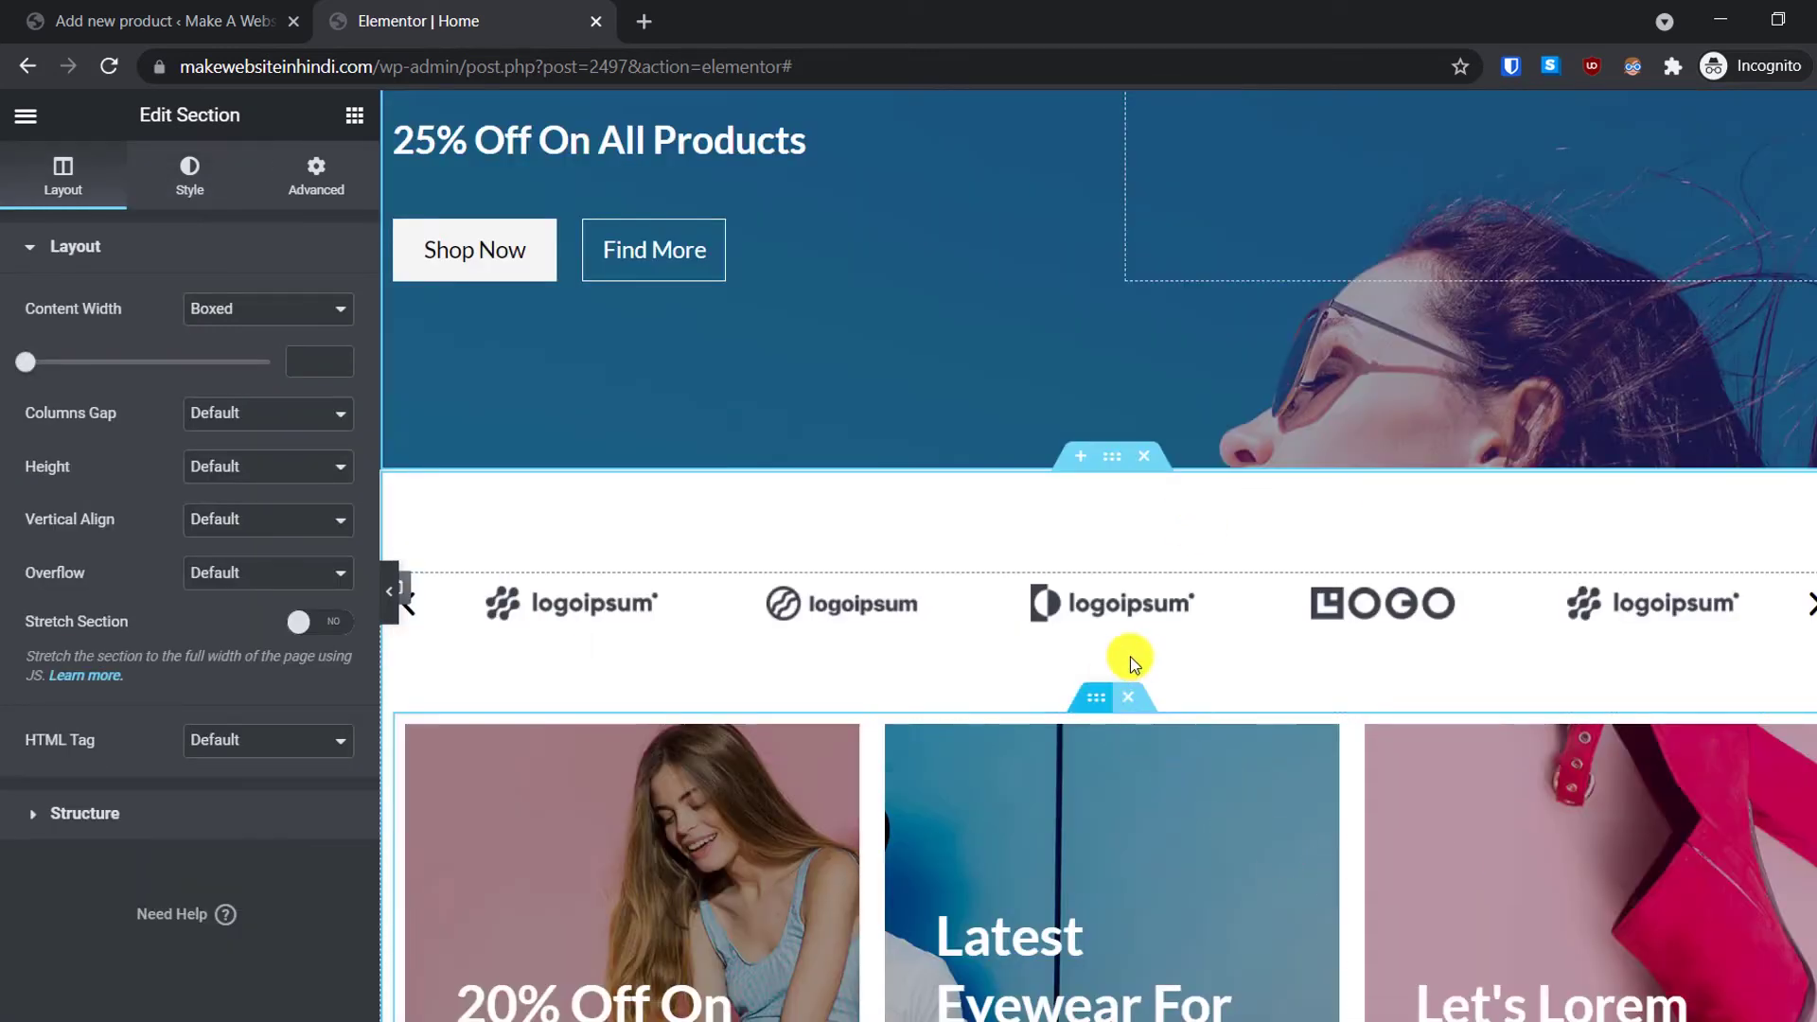
# Step: Insert a new single-column section below the hero banner
pyautogui.click(1081, 458)
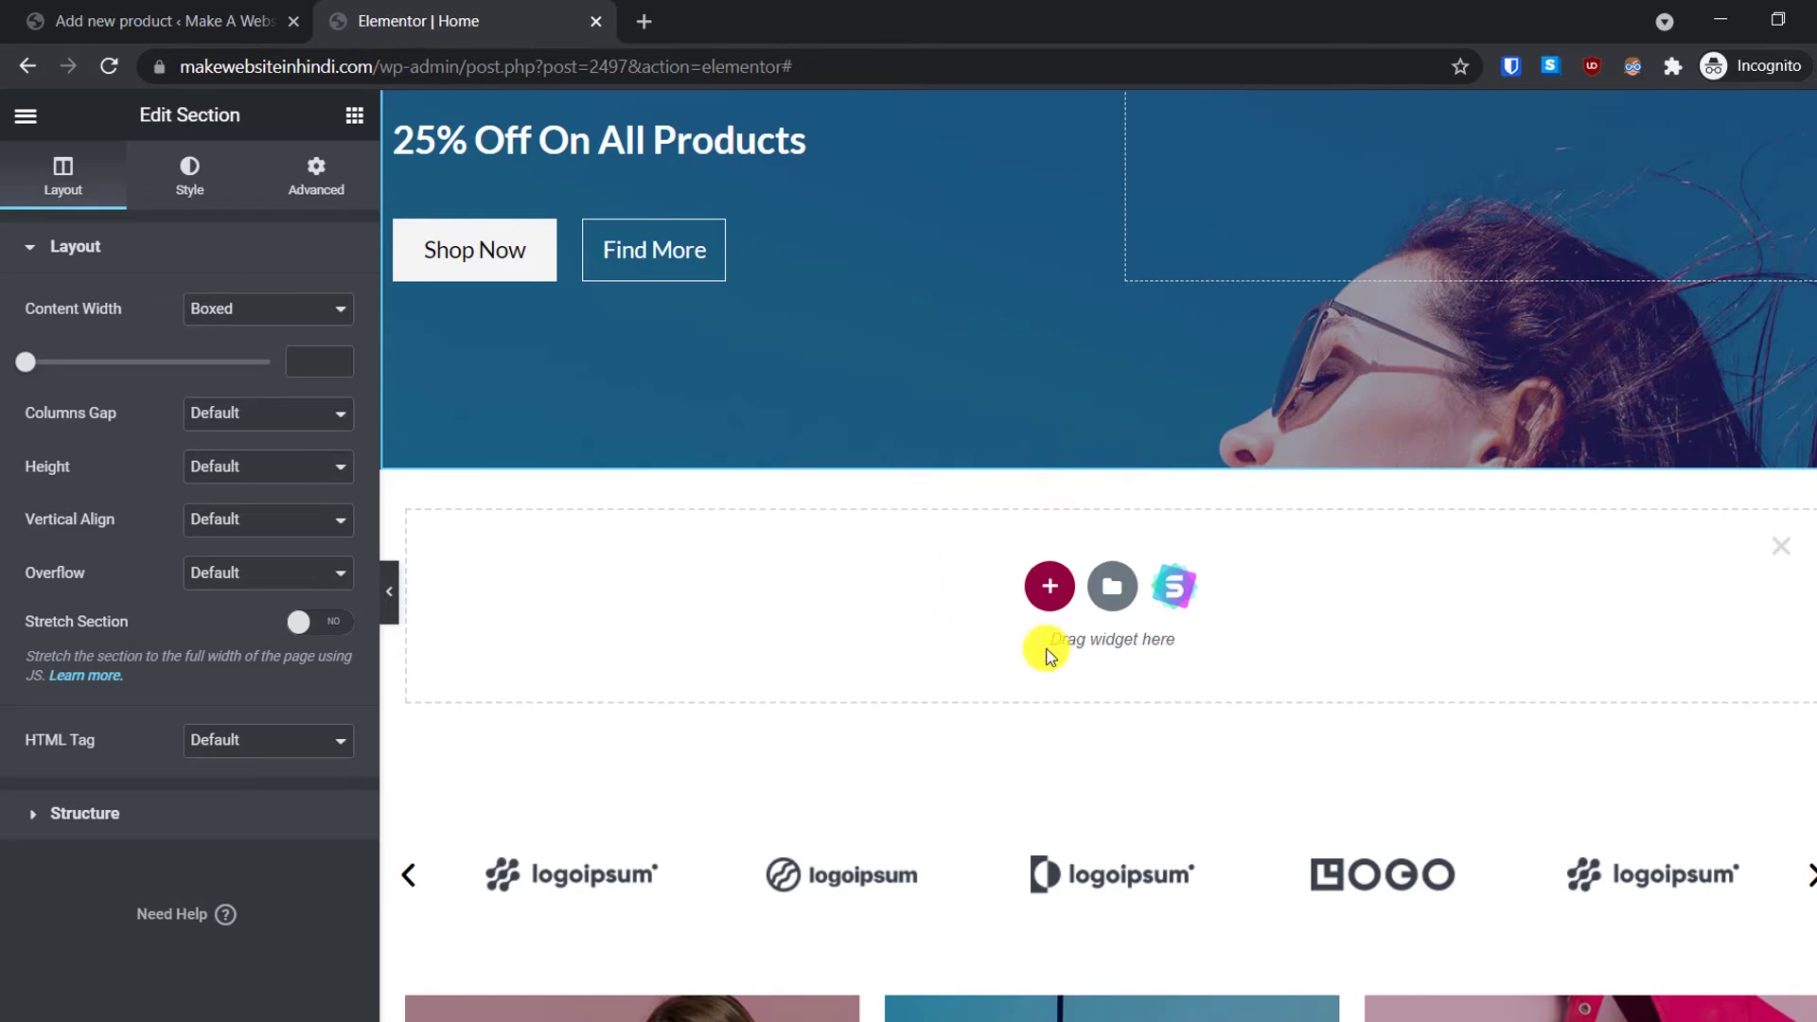
pyautogui.click(1050, 586)
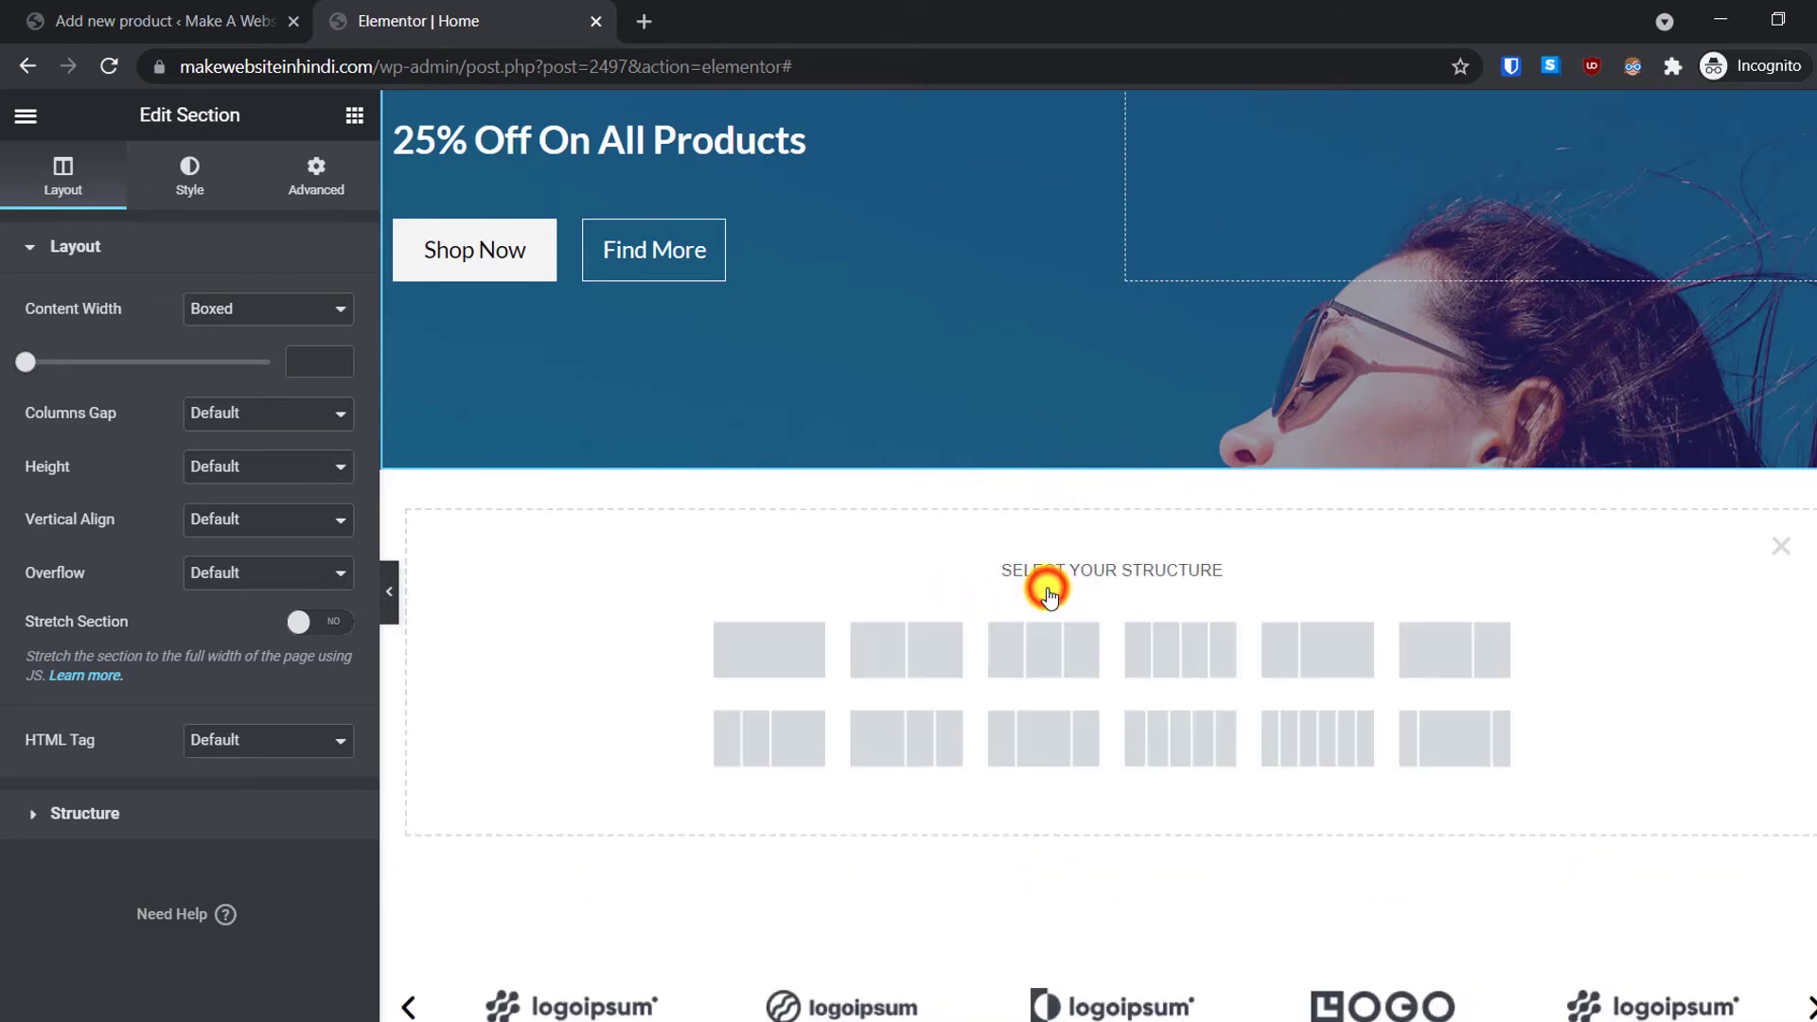
pyautogui.click(737, 672)
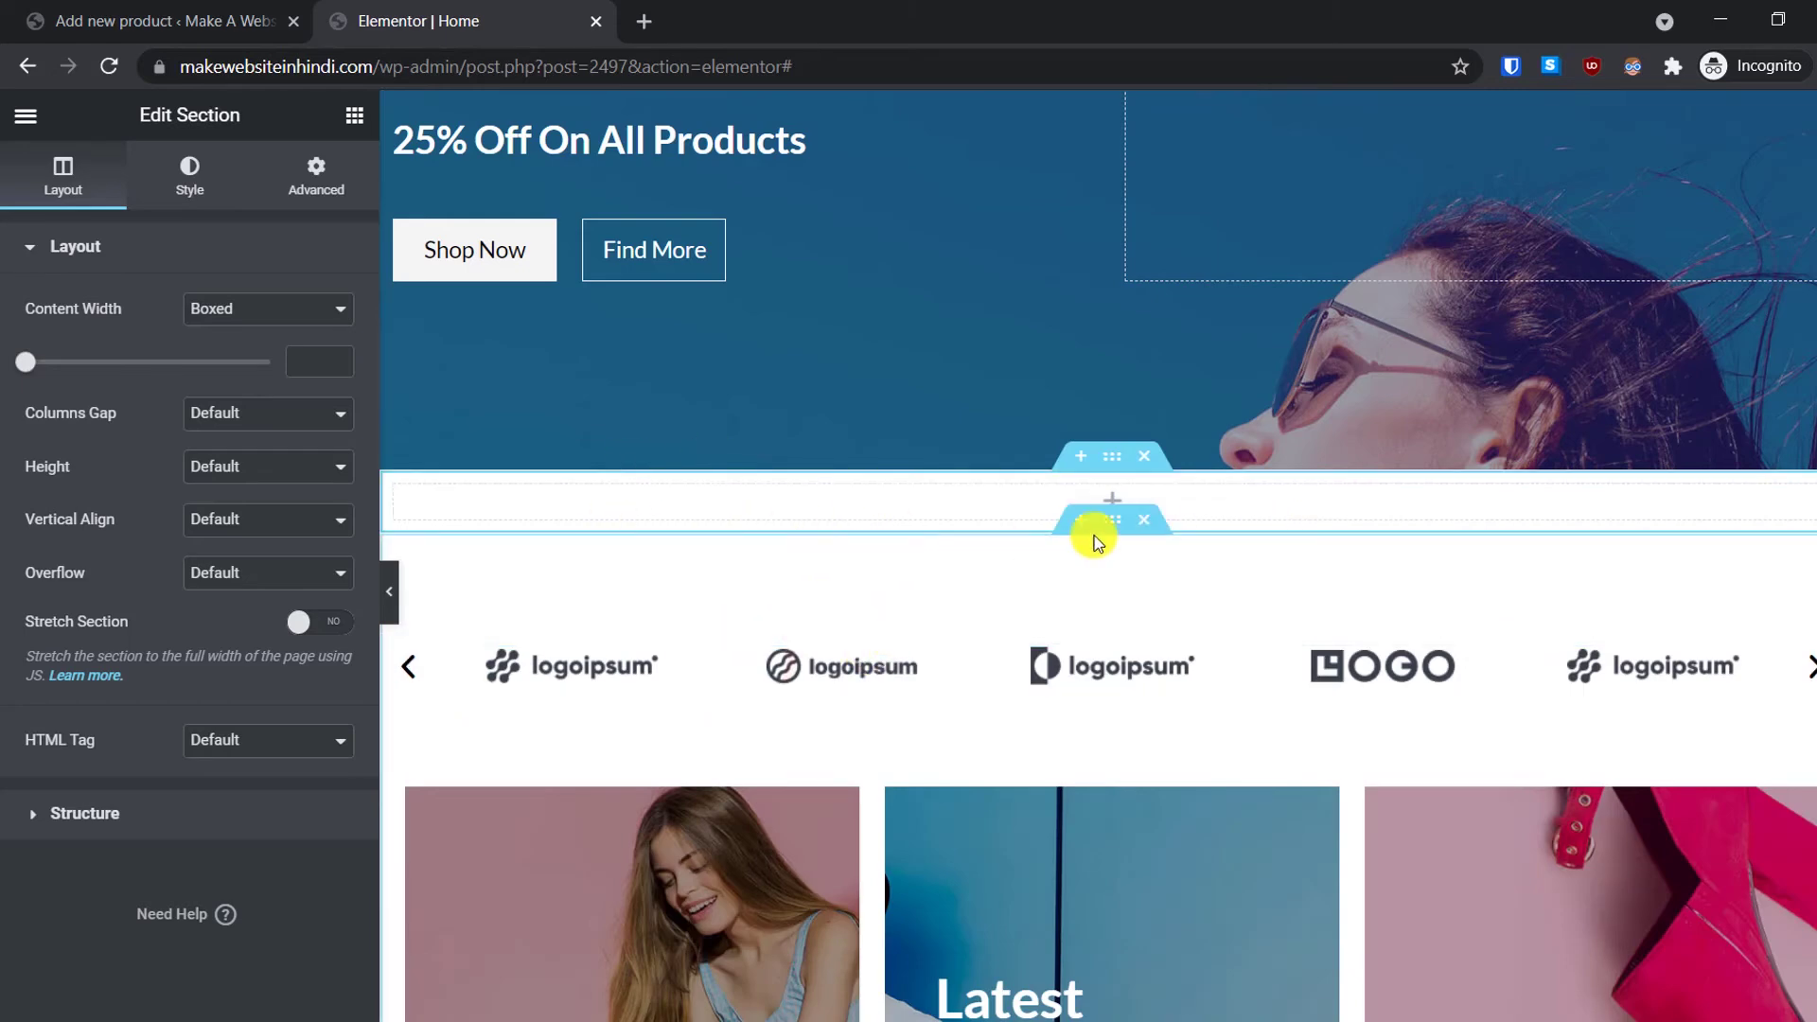
# Step: Drag a Heading widget into the new section below the hero
pyautogui.click(21, 111)
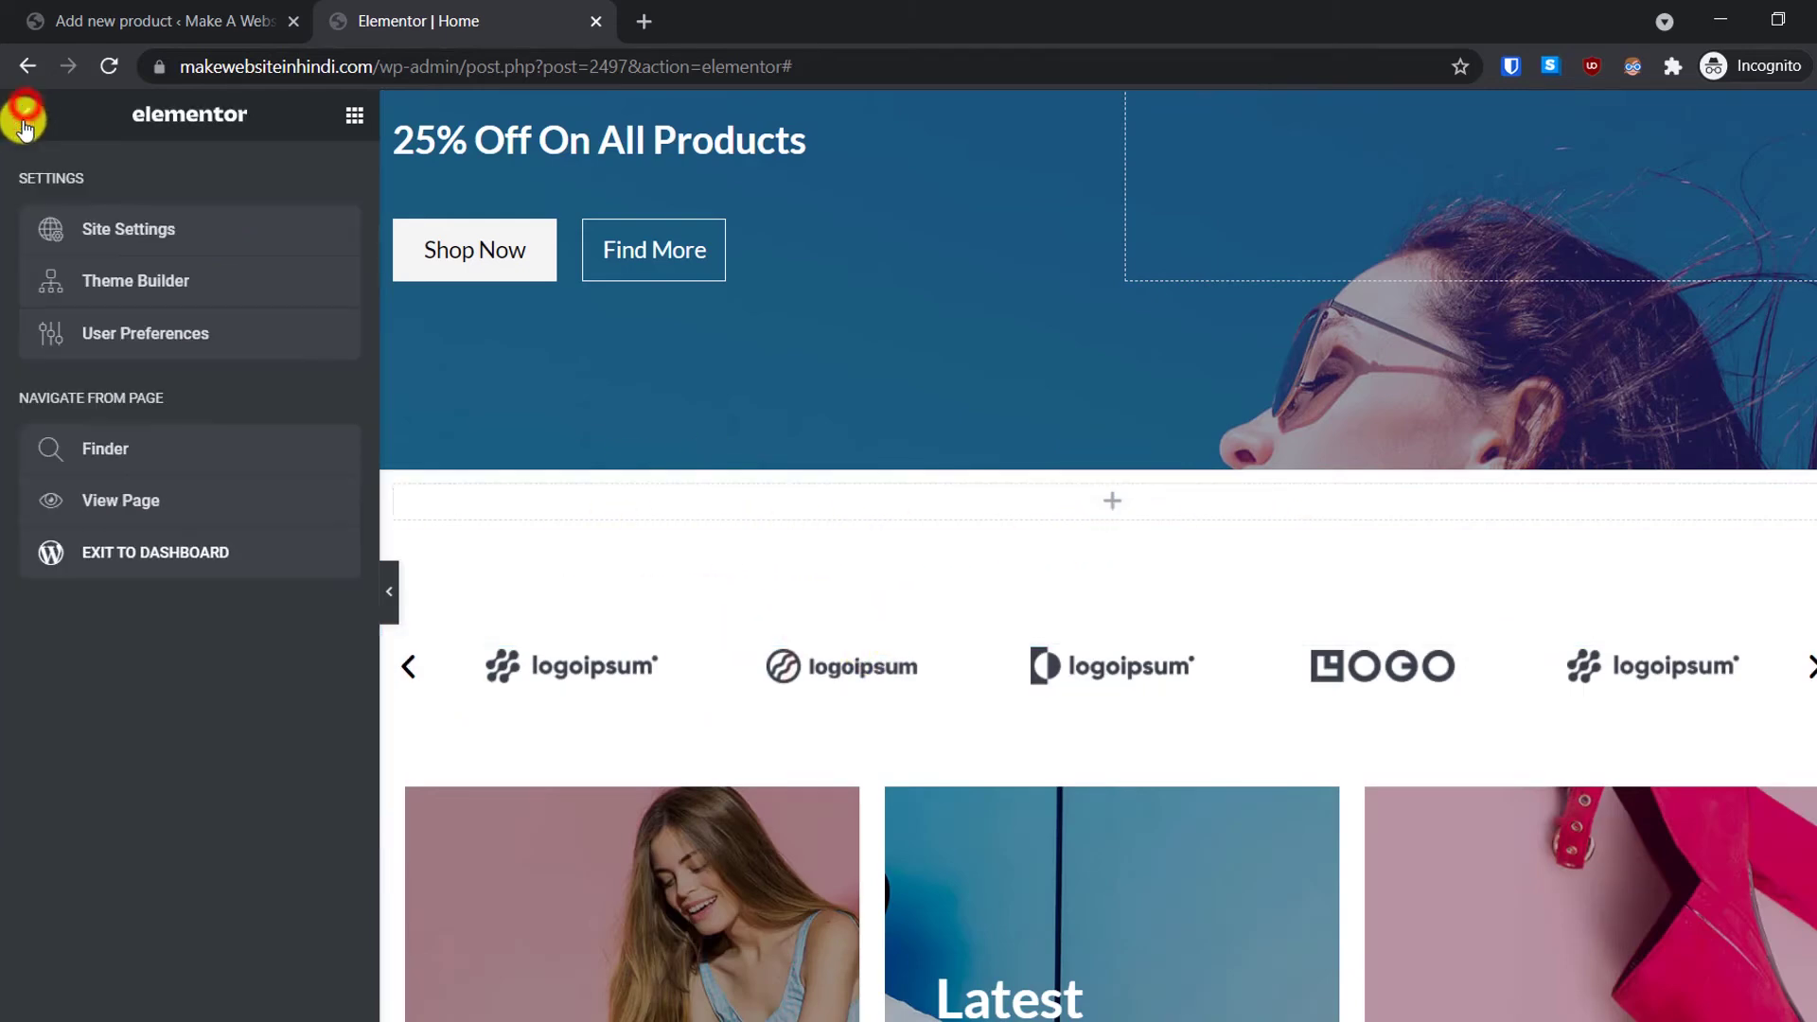
pyautogui.click(358, 116)
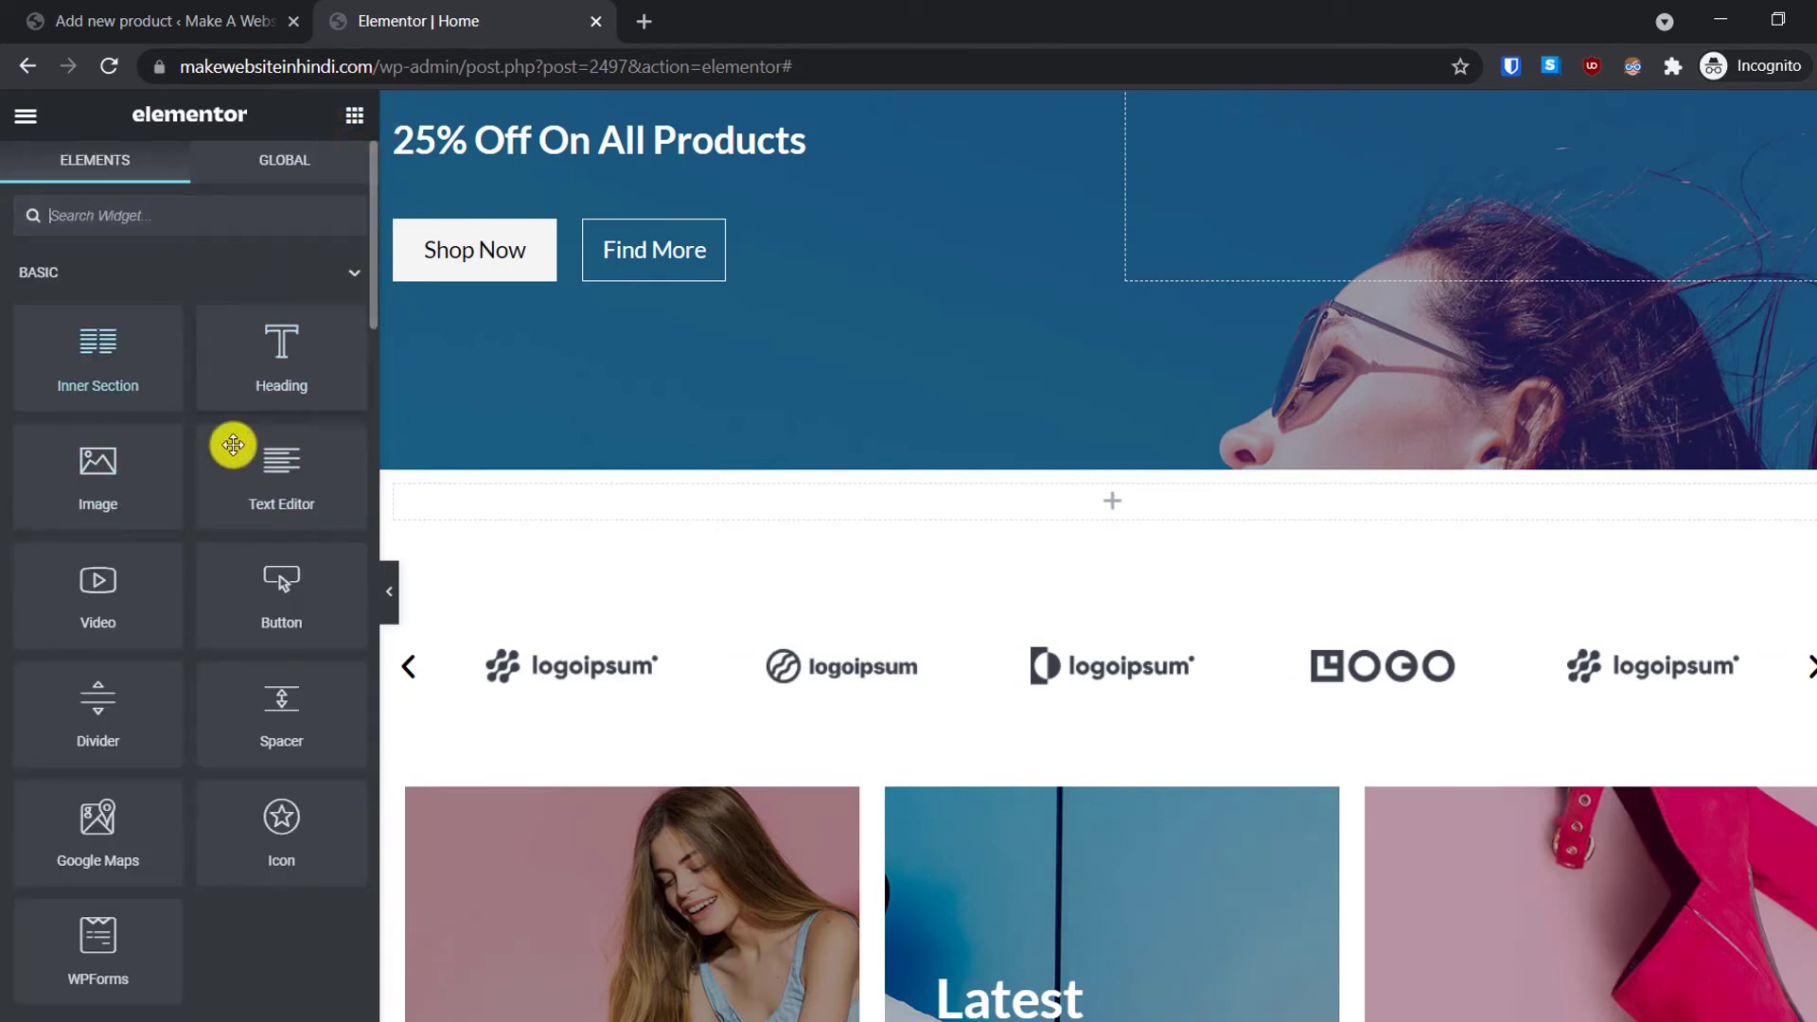
pyautogui.moveTo(233, 378); pyautogui.dragTo(1088, 511)
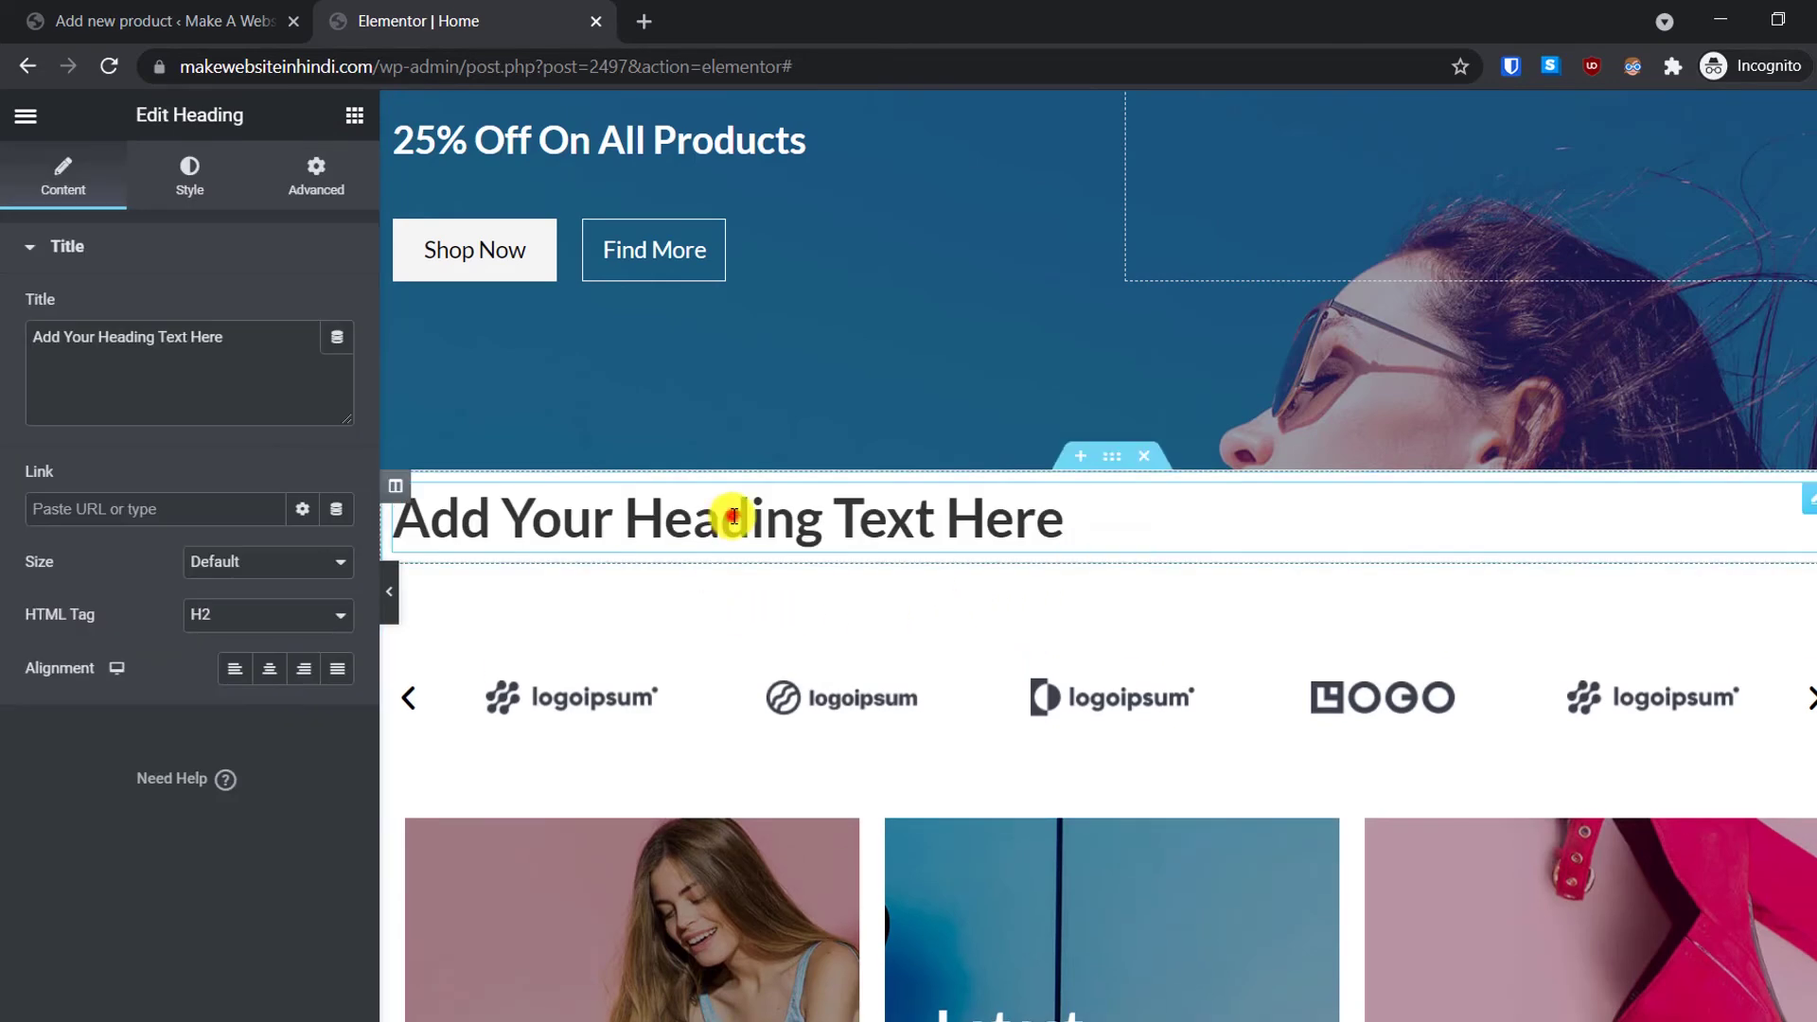
pyautogui.click(732, 520)
pyautogui.tripleClick(1081, 520)
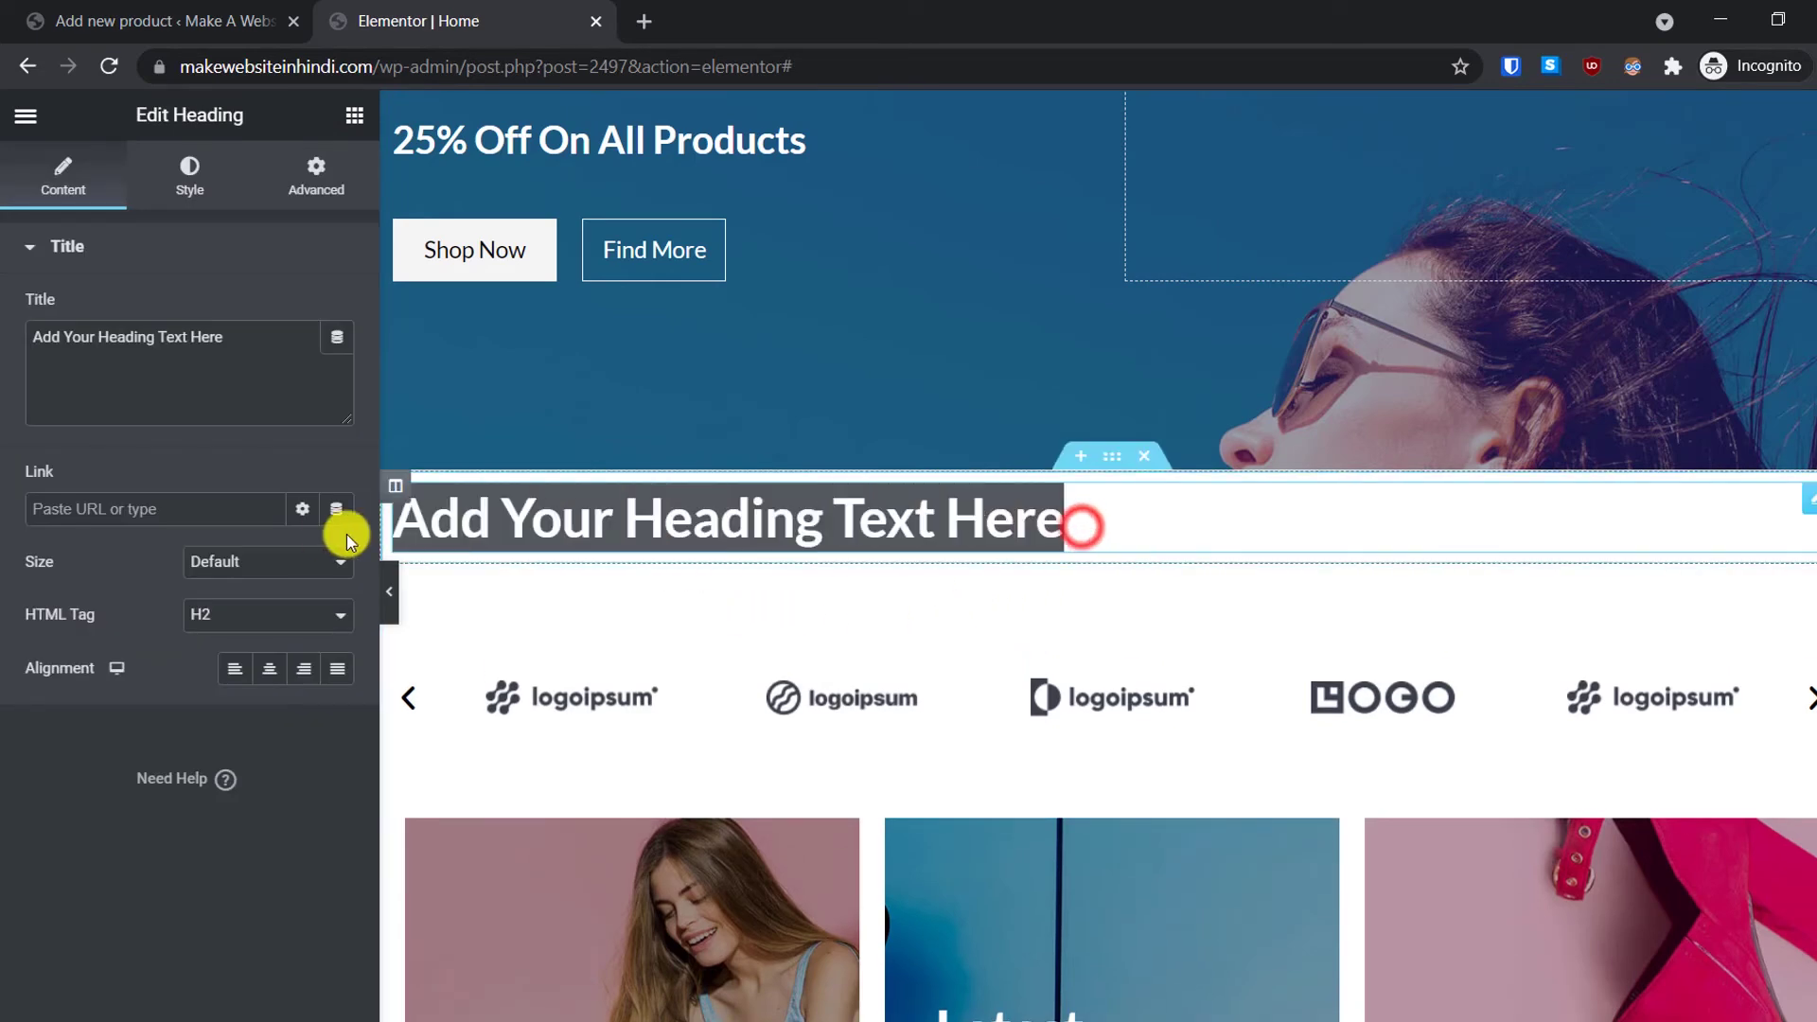
pyautogui.moveTo(269, 551); pyautogui.dragTo(267, 553)
pyautogui.click(1088, 521)
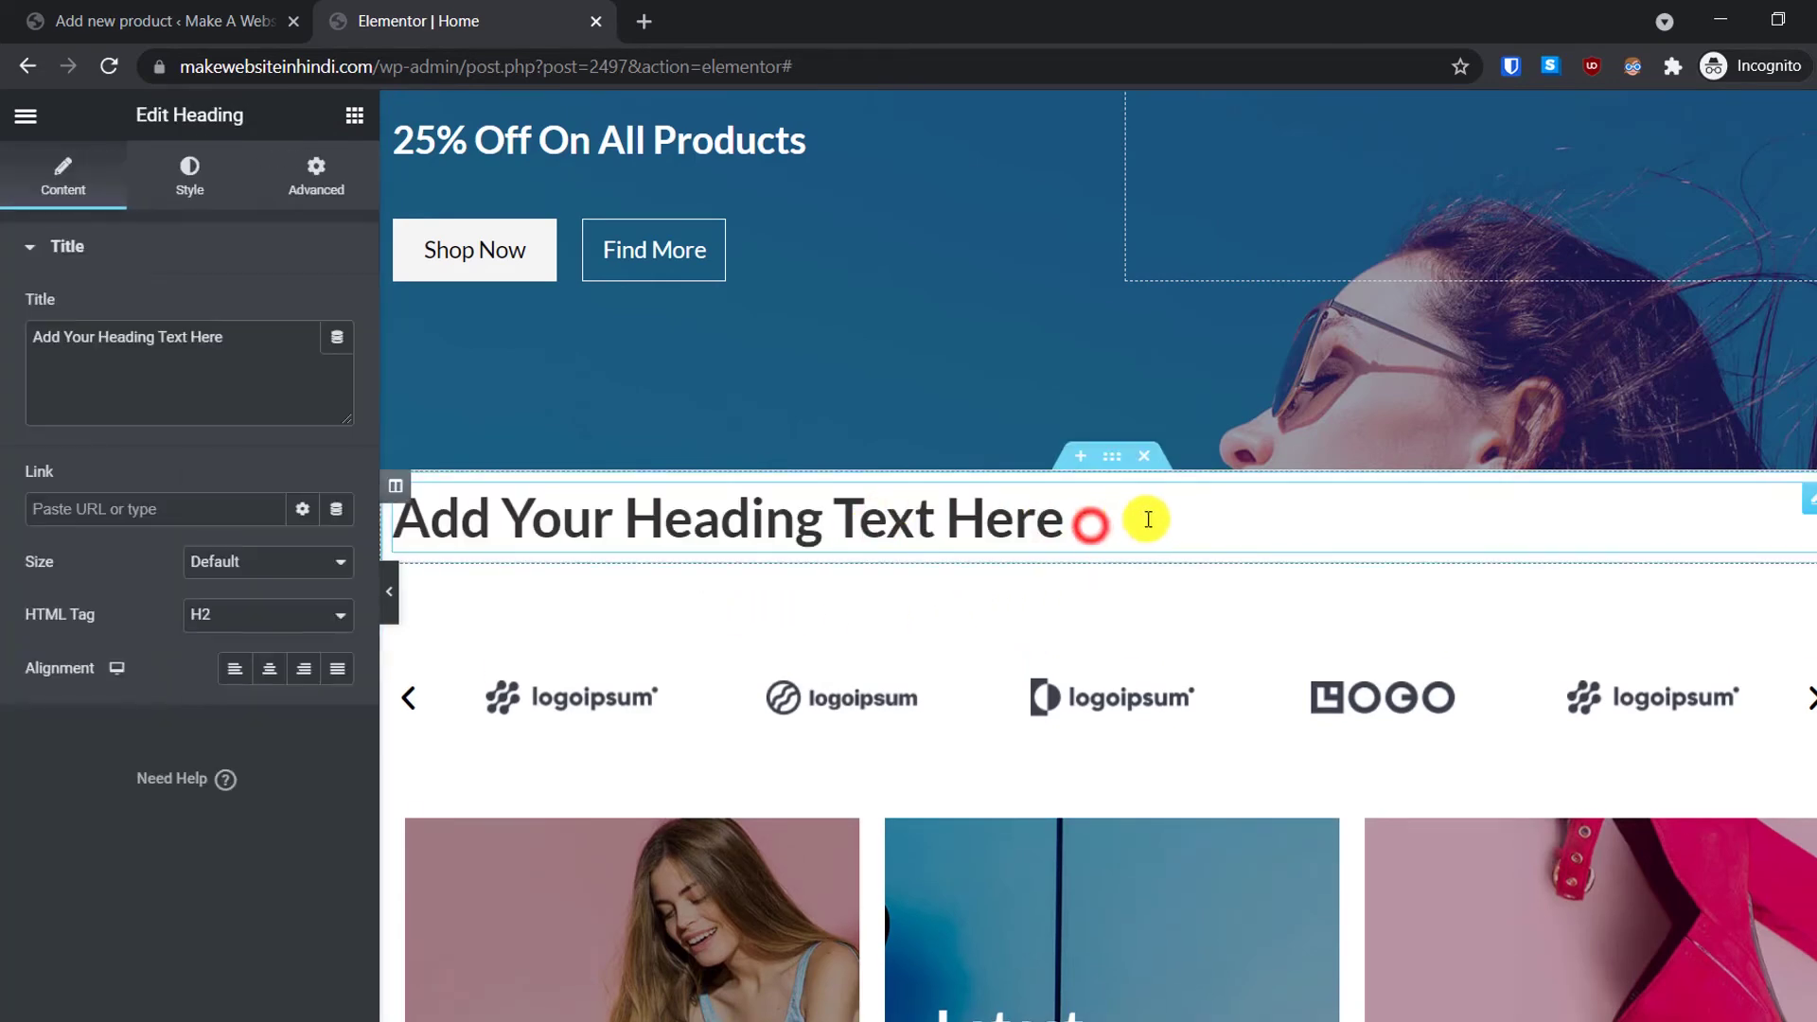
pyautogui.moveTo(1090, 527); pyautogui.dragTo(1059, 526)
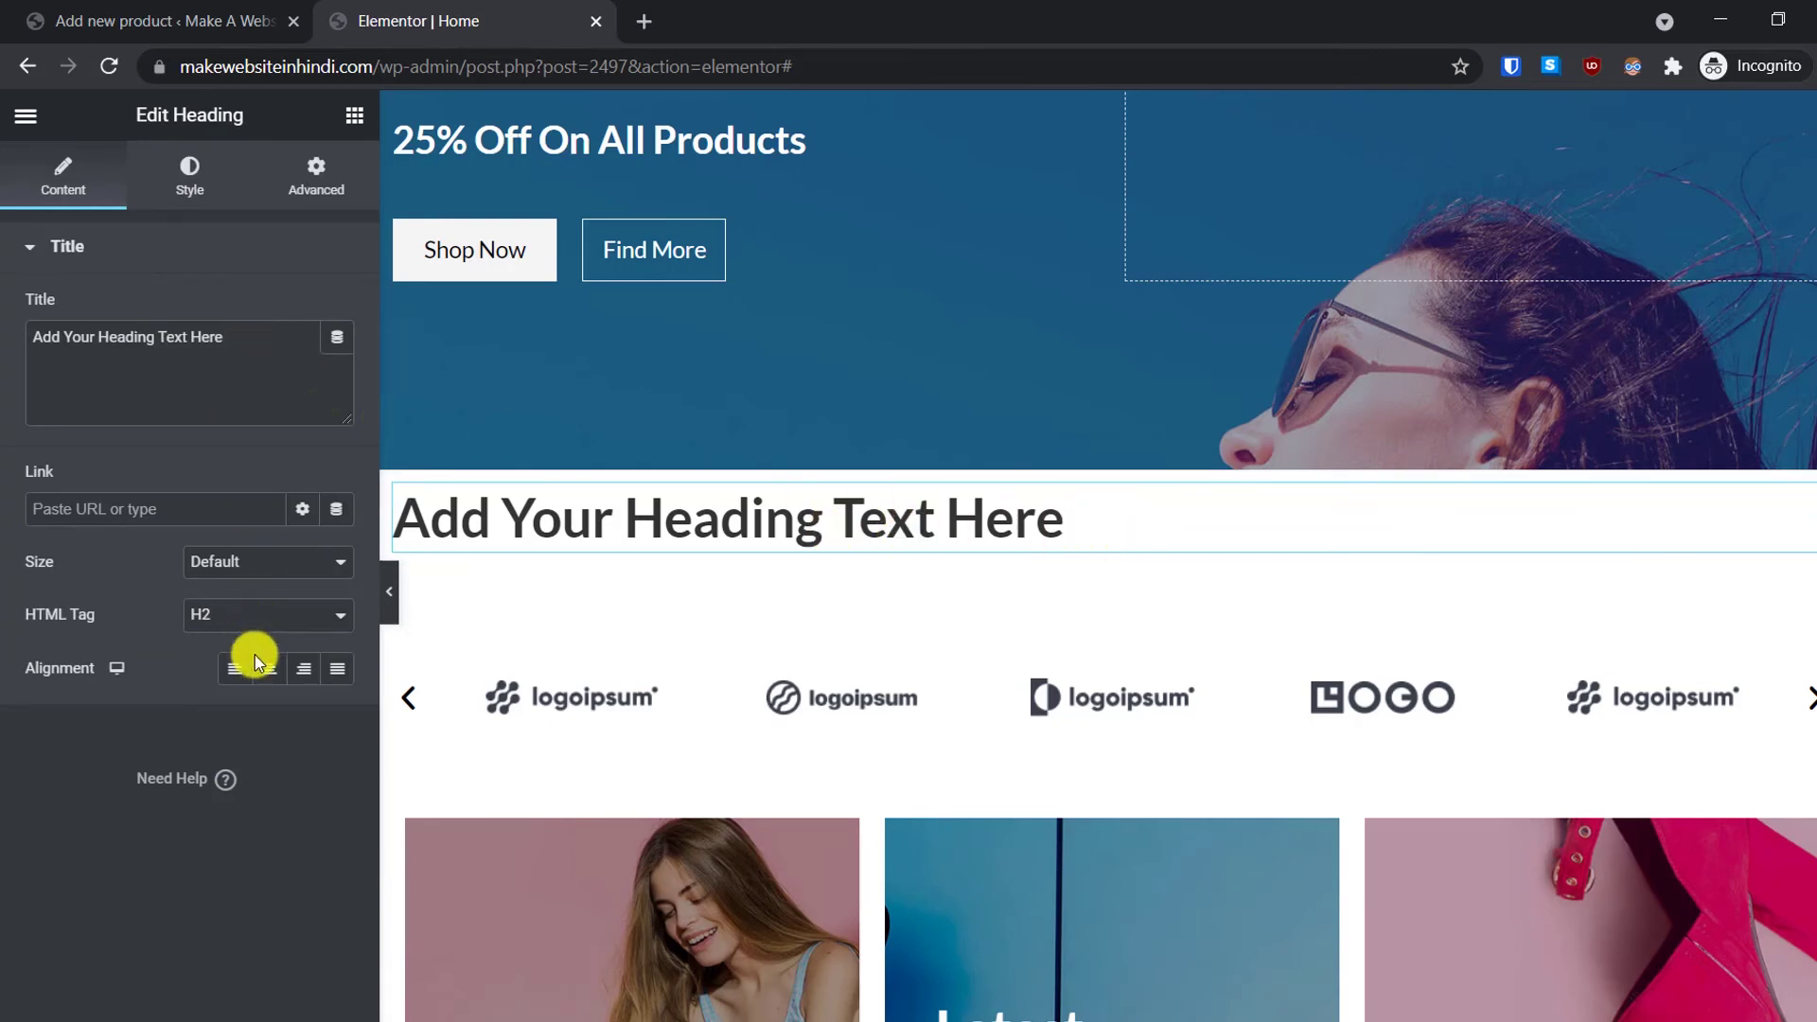
# Step: Center the heading and set its text colour to the Primary light-blue global colour
pyautogui.click(283, 672)
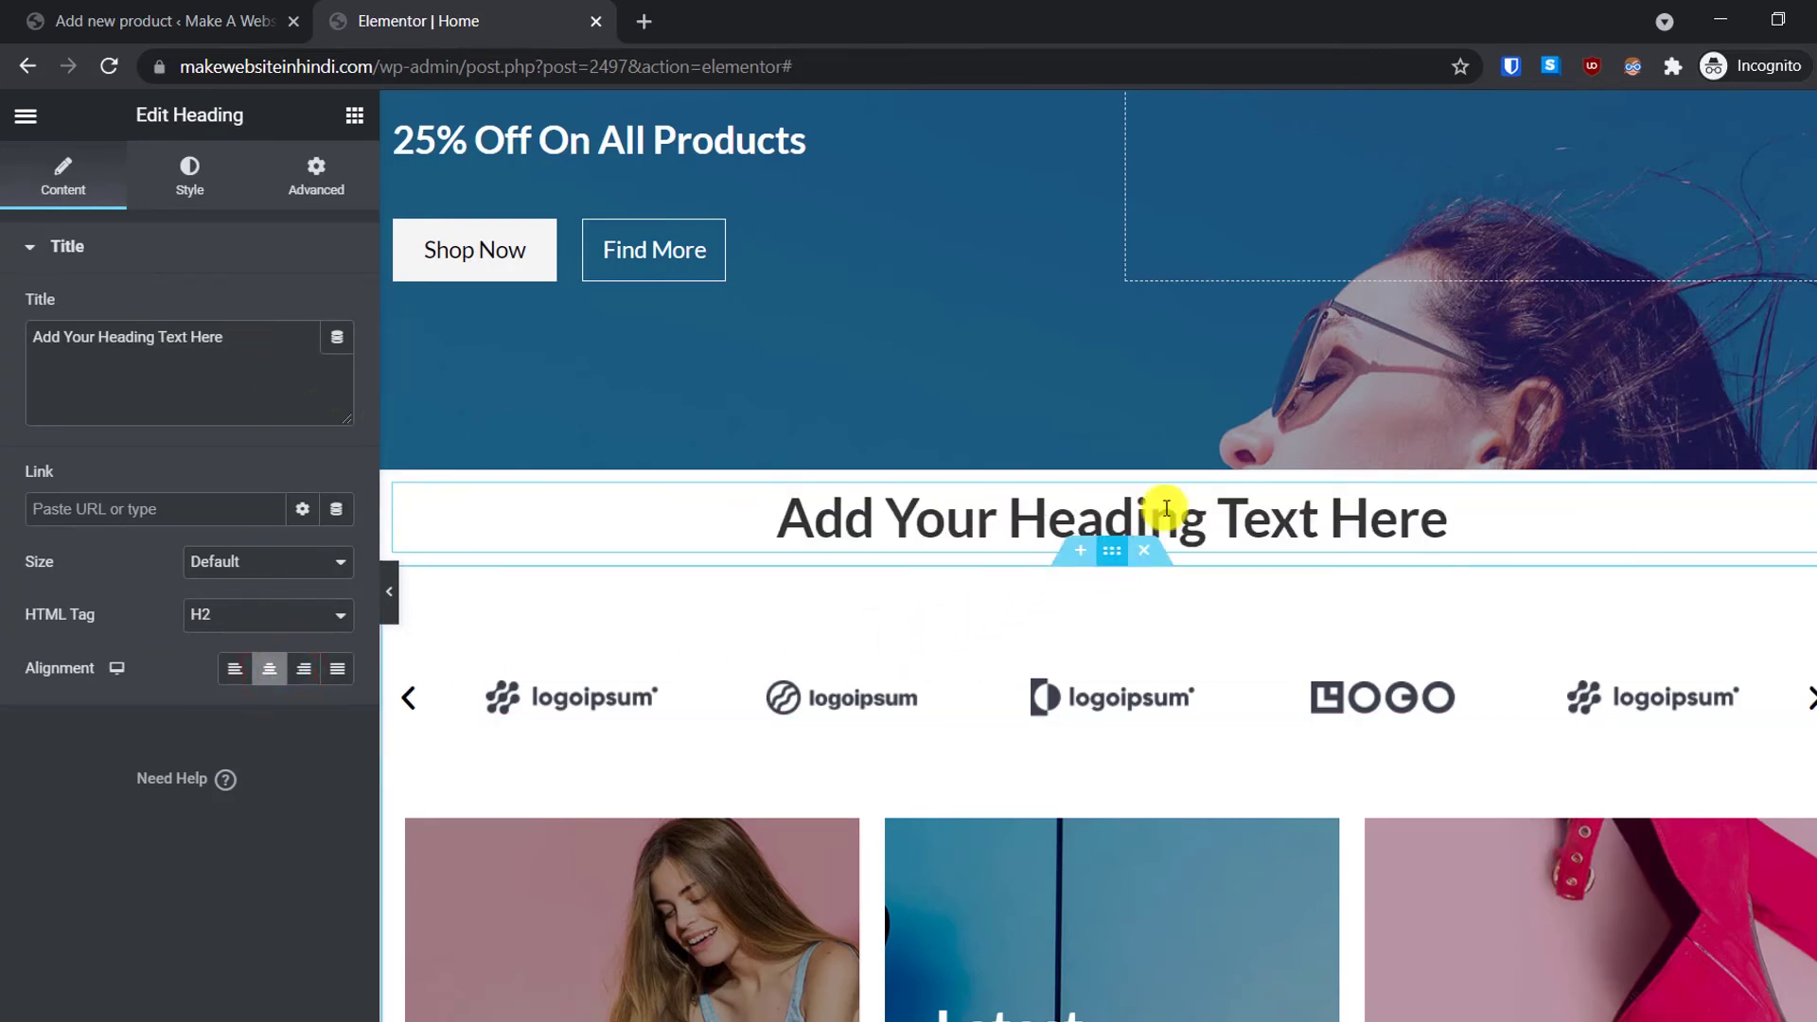
pyautogui.click(191, 168)
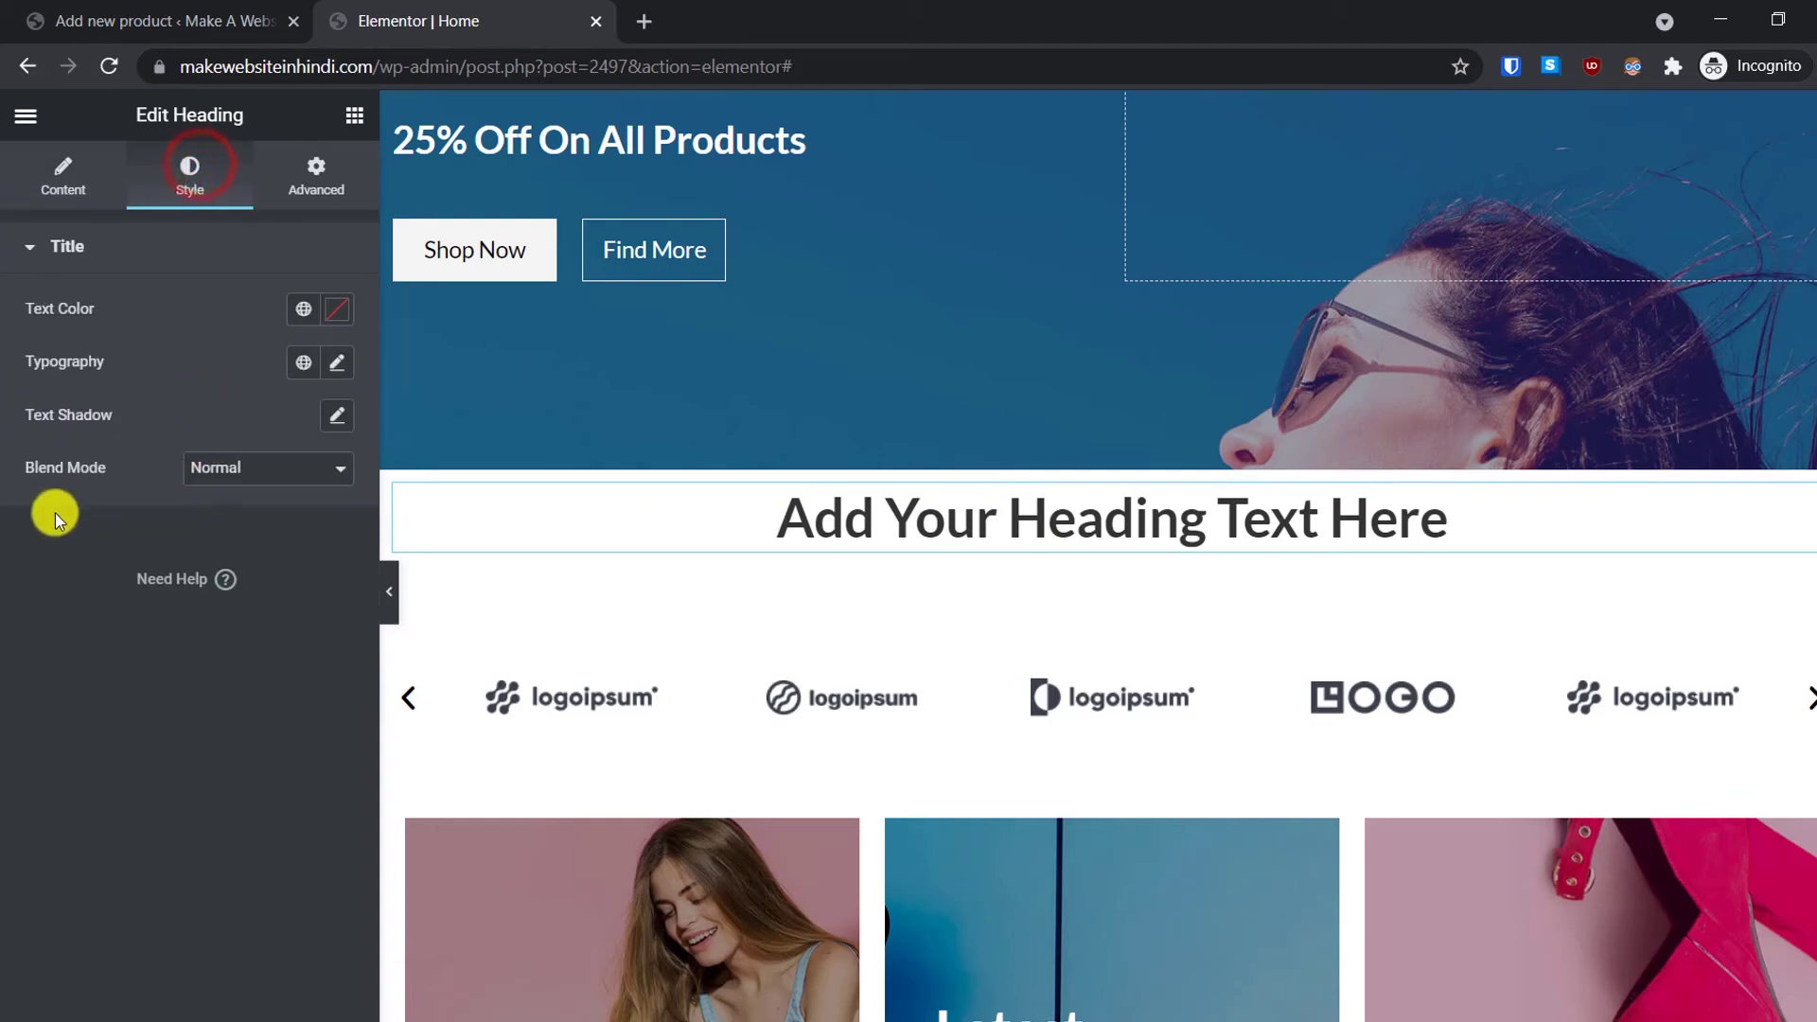
pyautogui.click(316, 310)
pyautogui.click(92, 422)
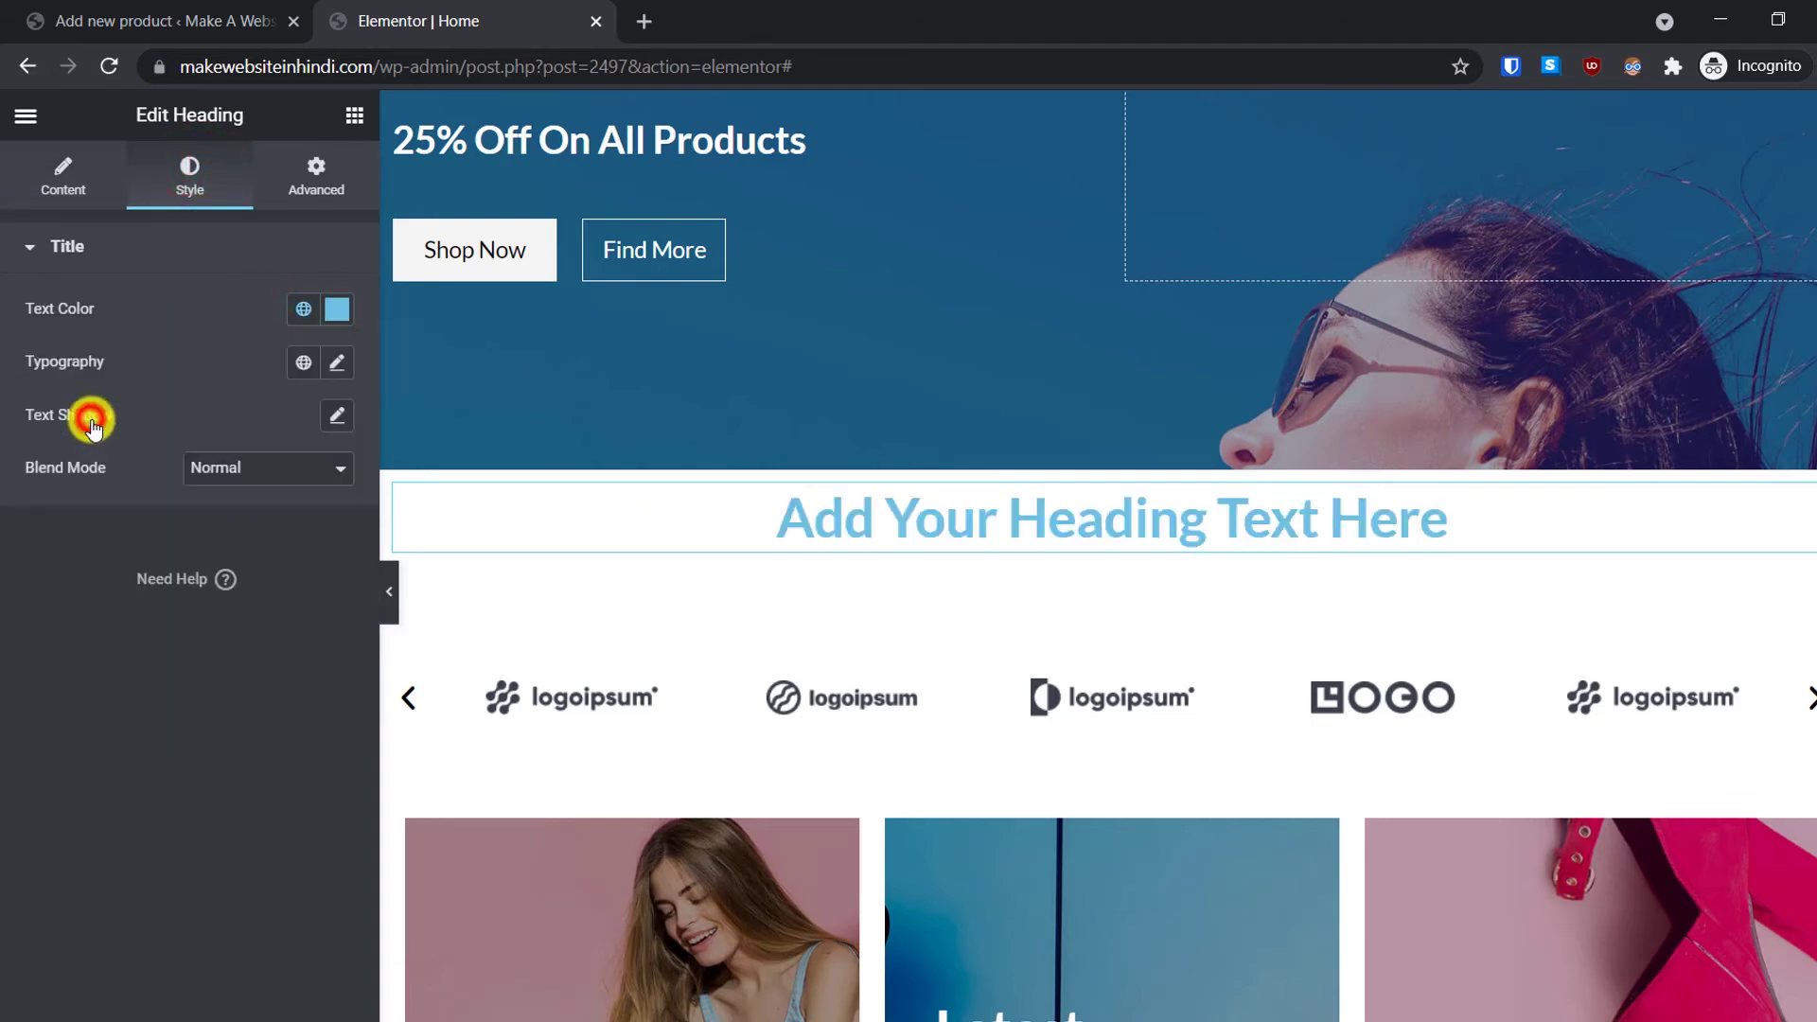
pyautogui.click(144, 724)
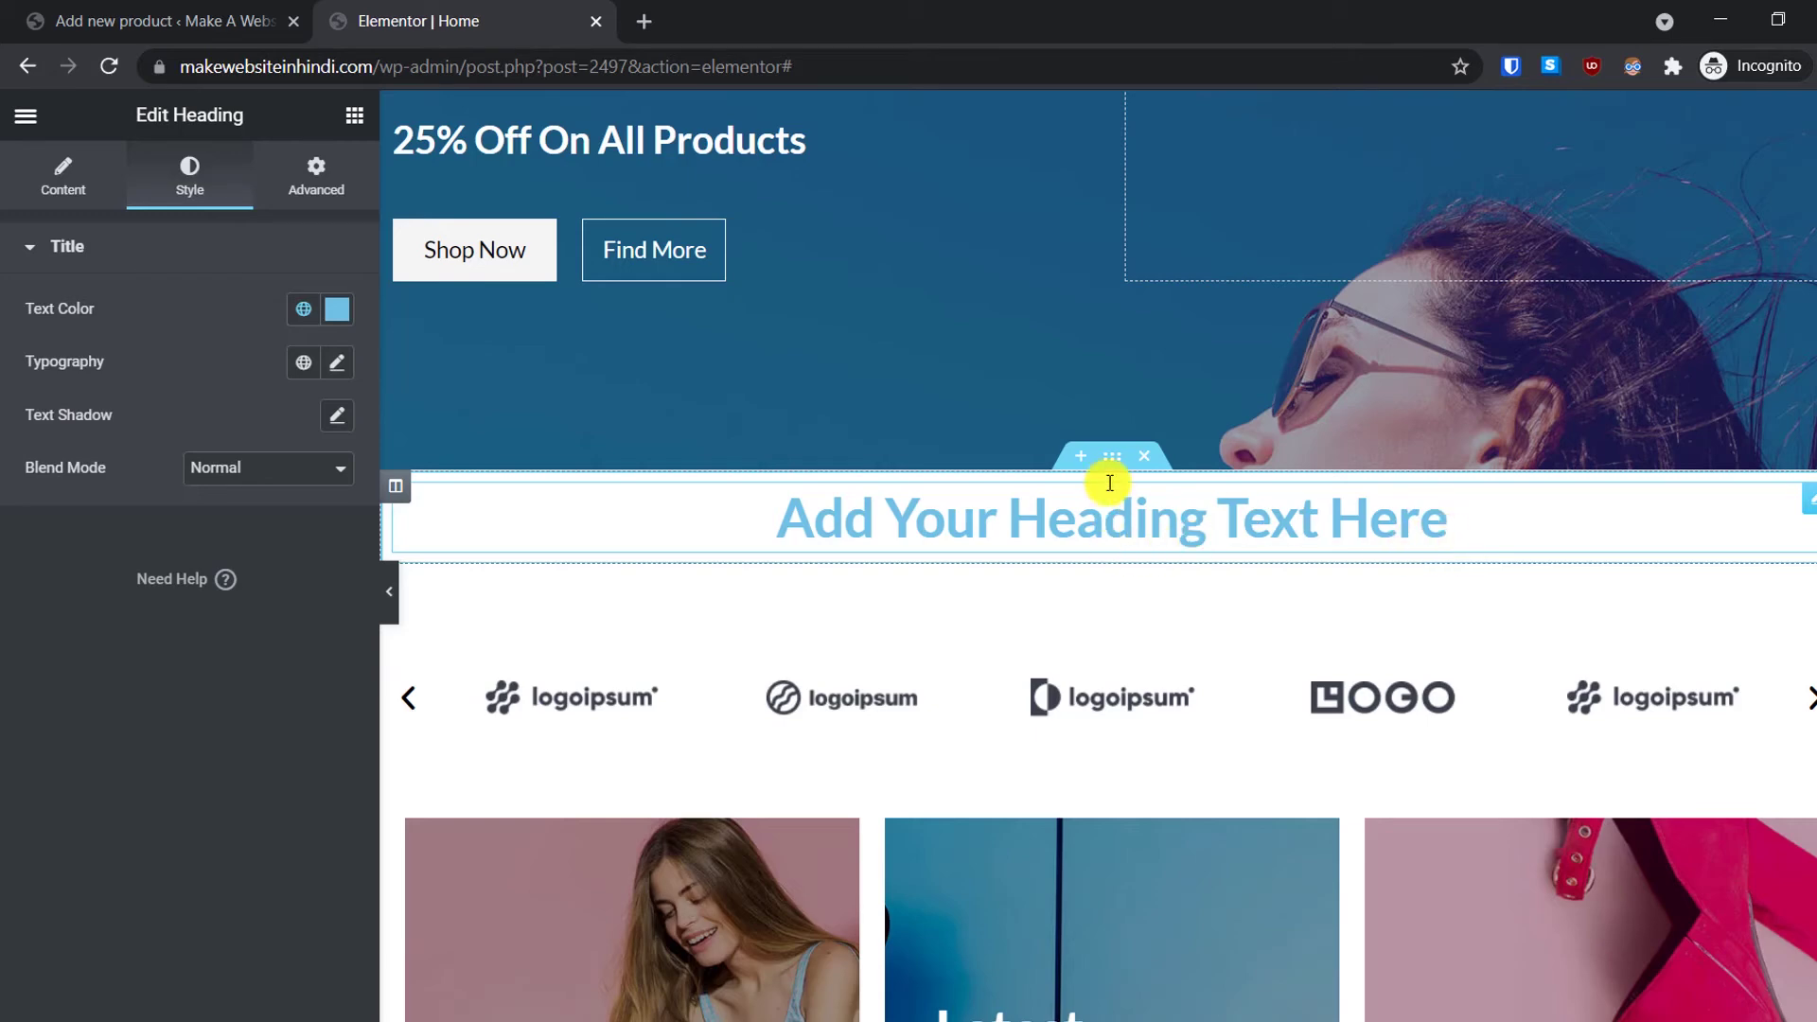
# Step: Add an empty section above the heading and browse the template library's Blocks
pyautogui.click(1086, 457)
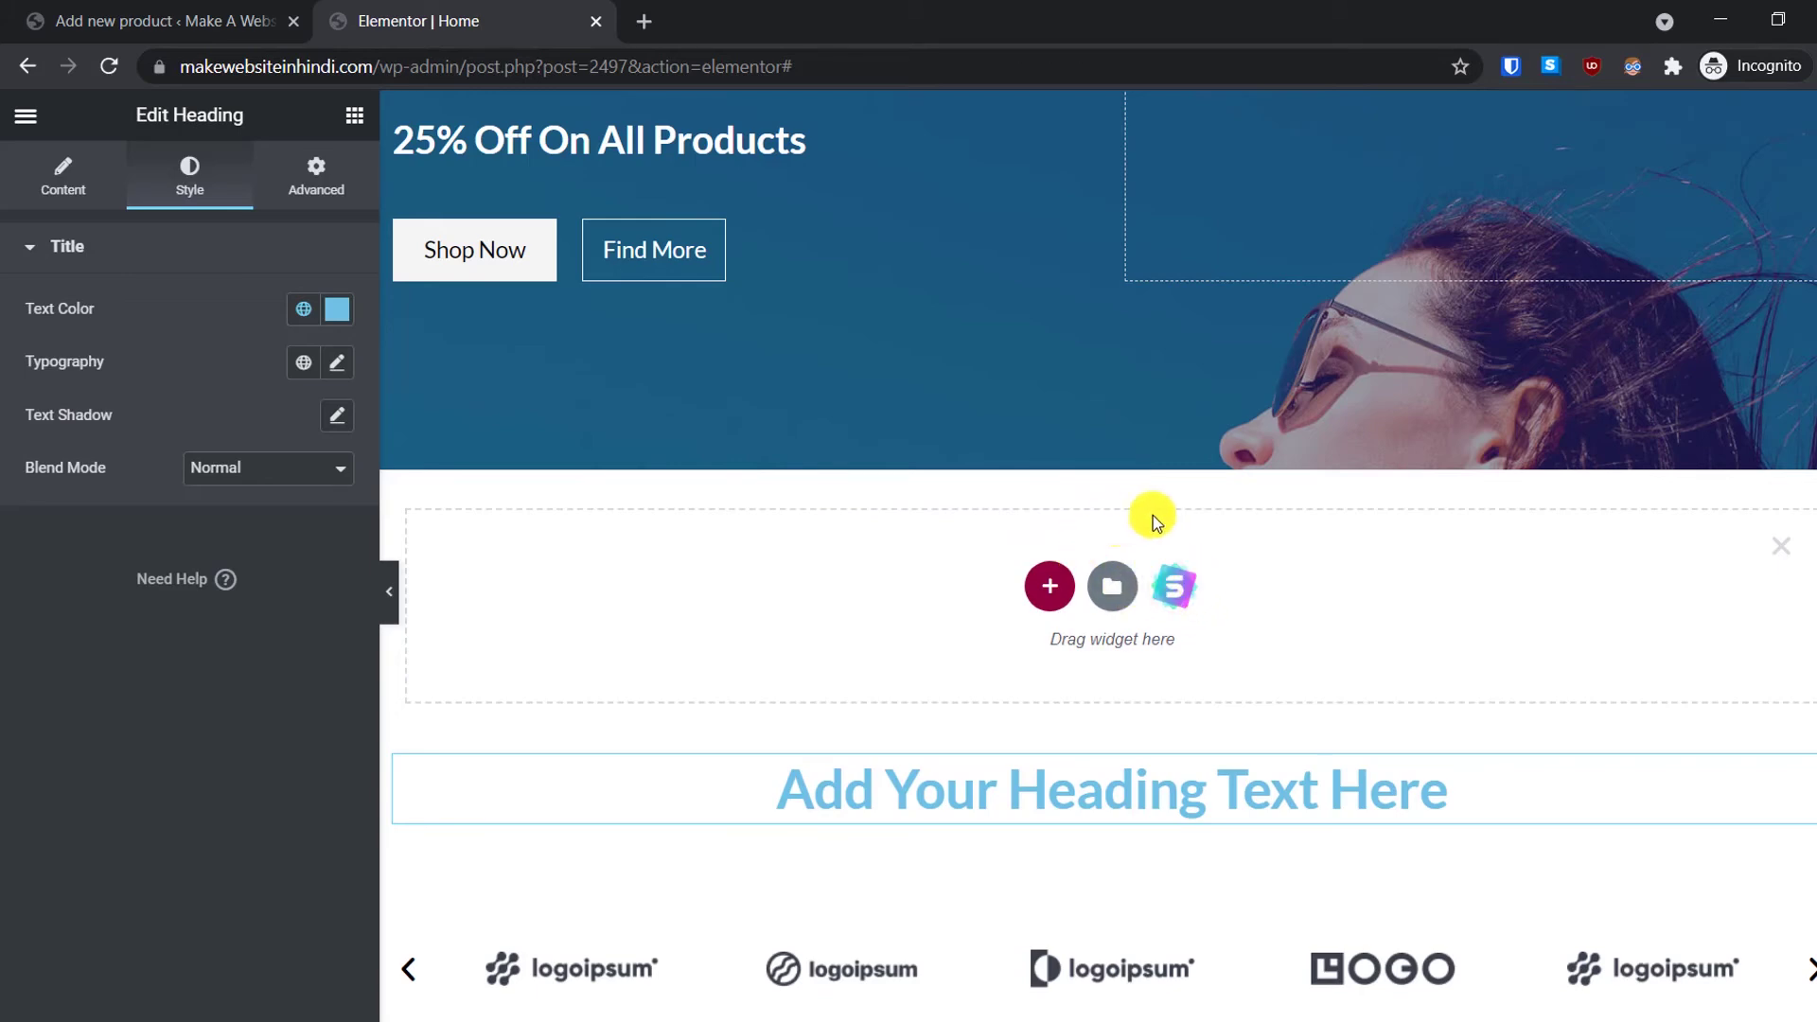
pyautogui.click(1178, 585)
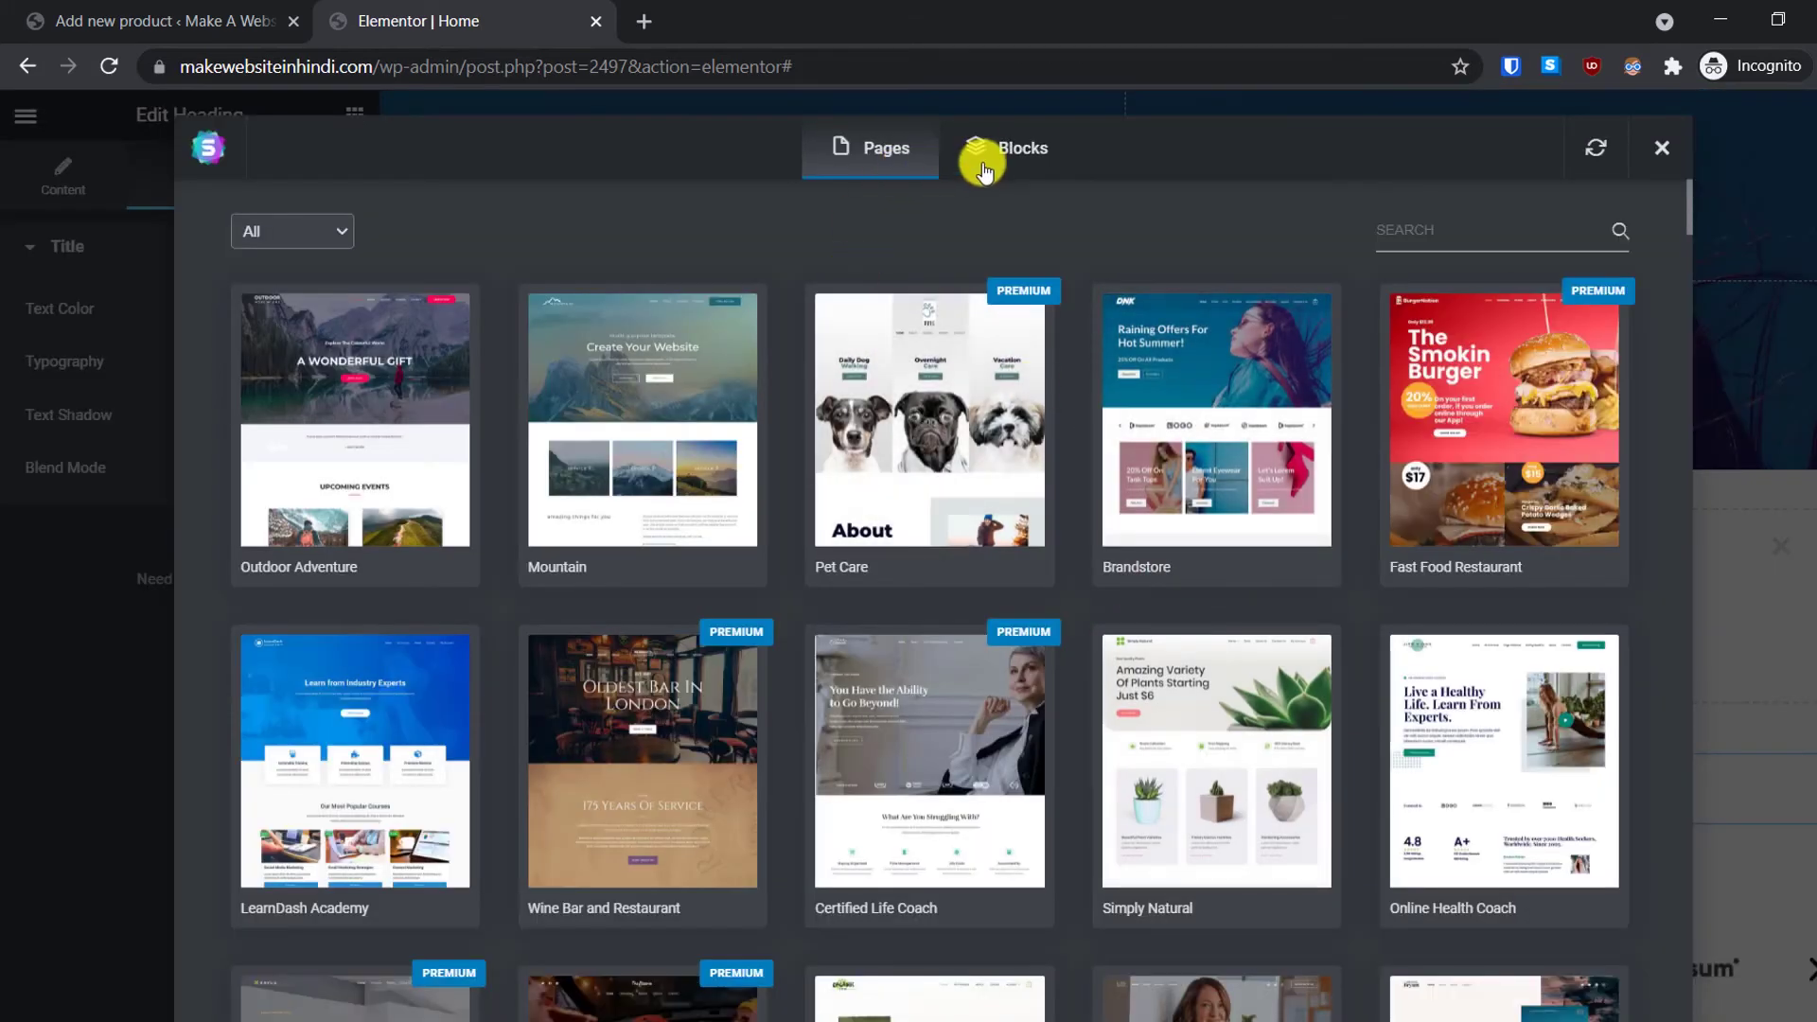
pyautogui.click(1017, 161)
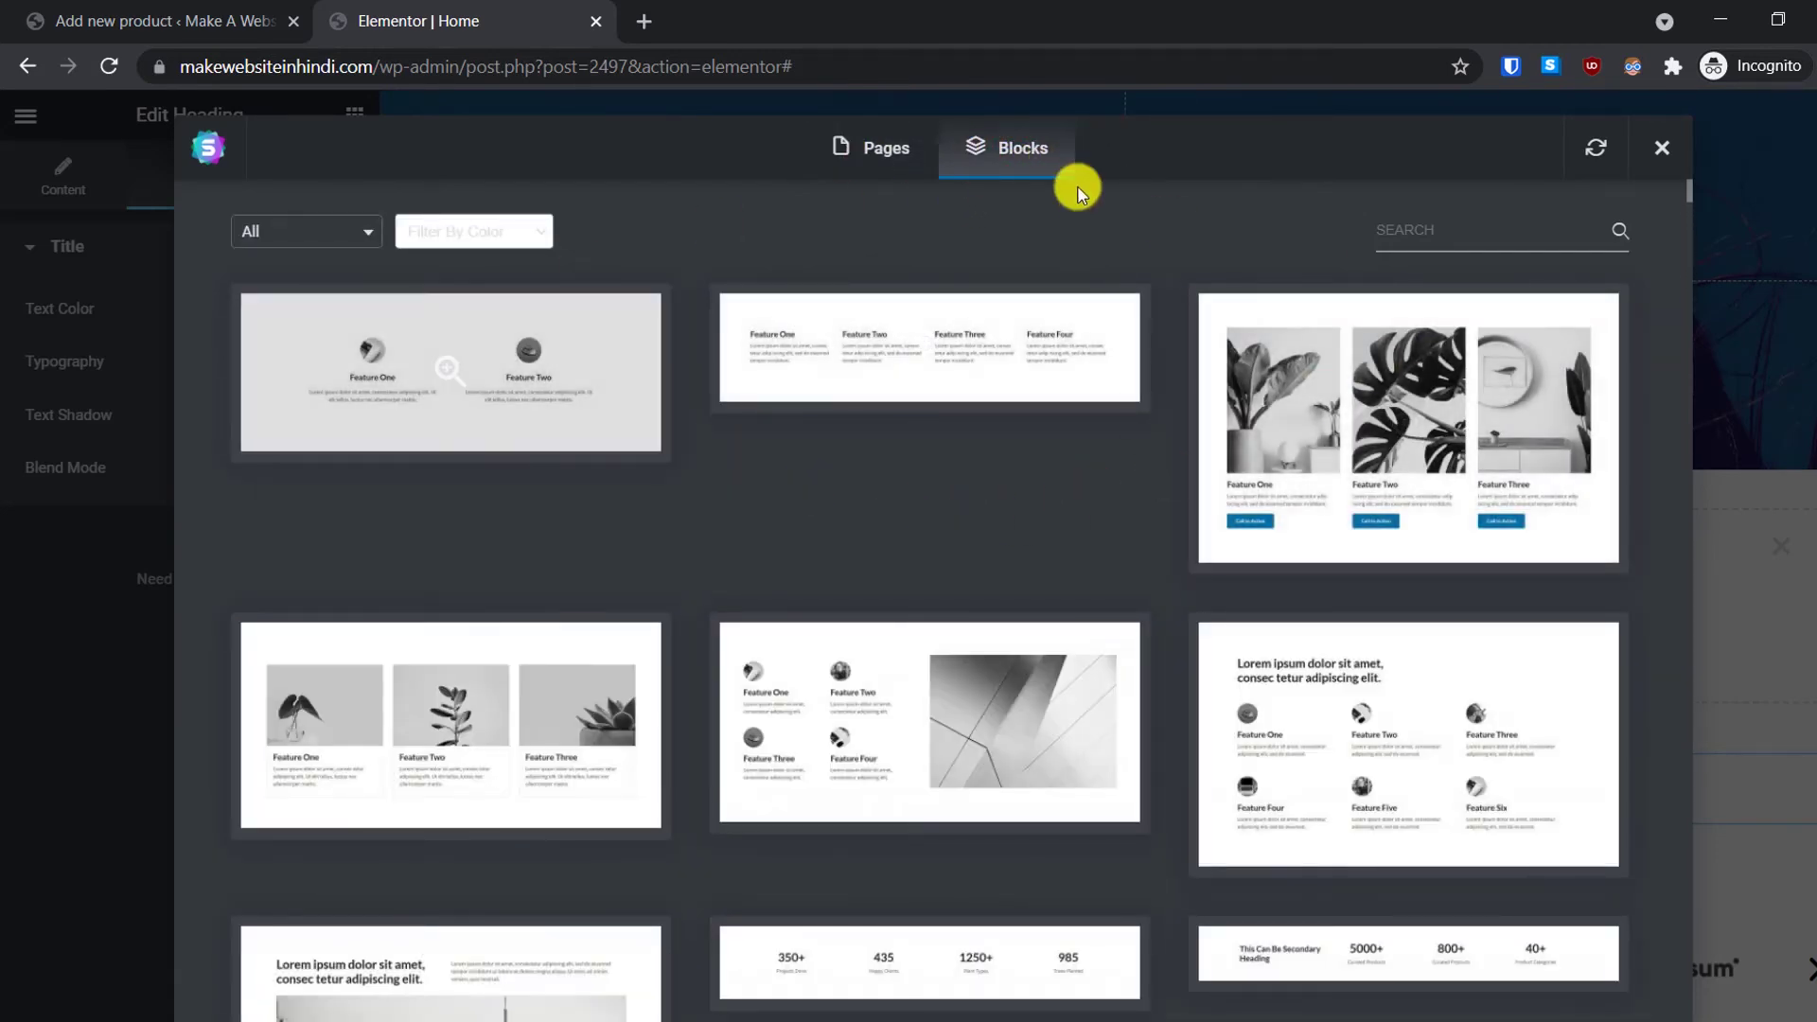
pyautogui.click(907, 145)
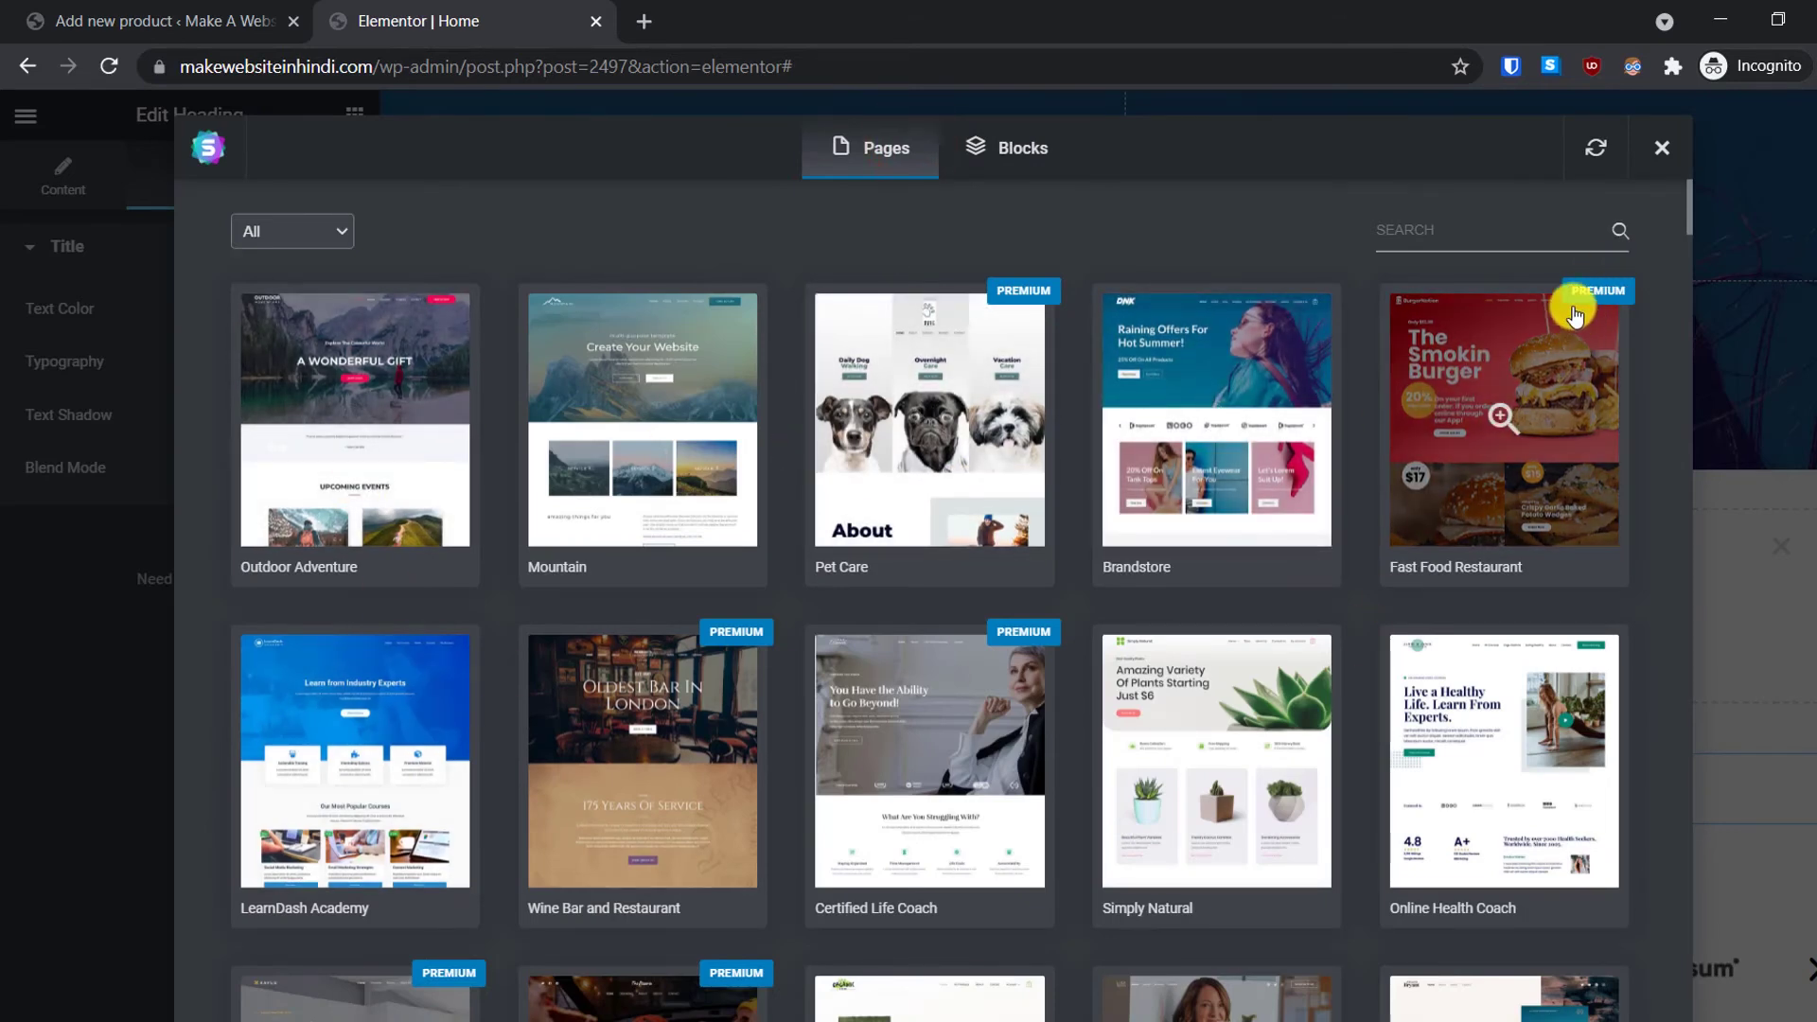
pyautogui.click(1056, 168)
# Step: Preview and import the team members block from the library
pyautogui.click(1076, 556)
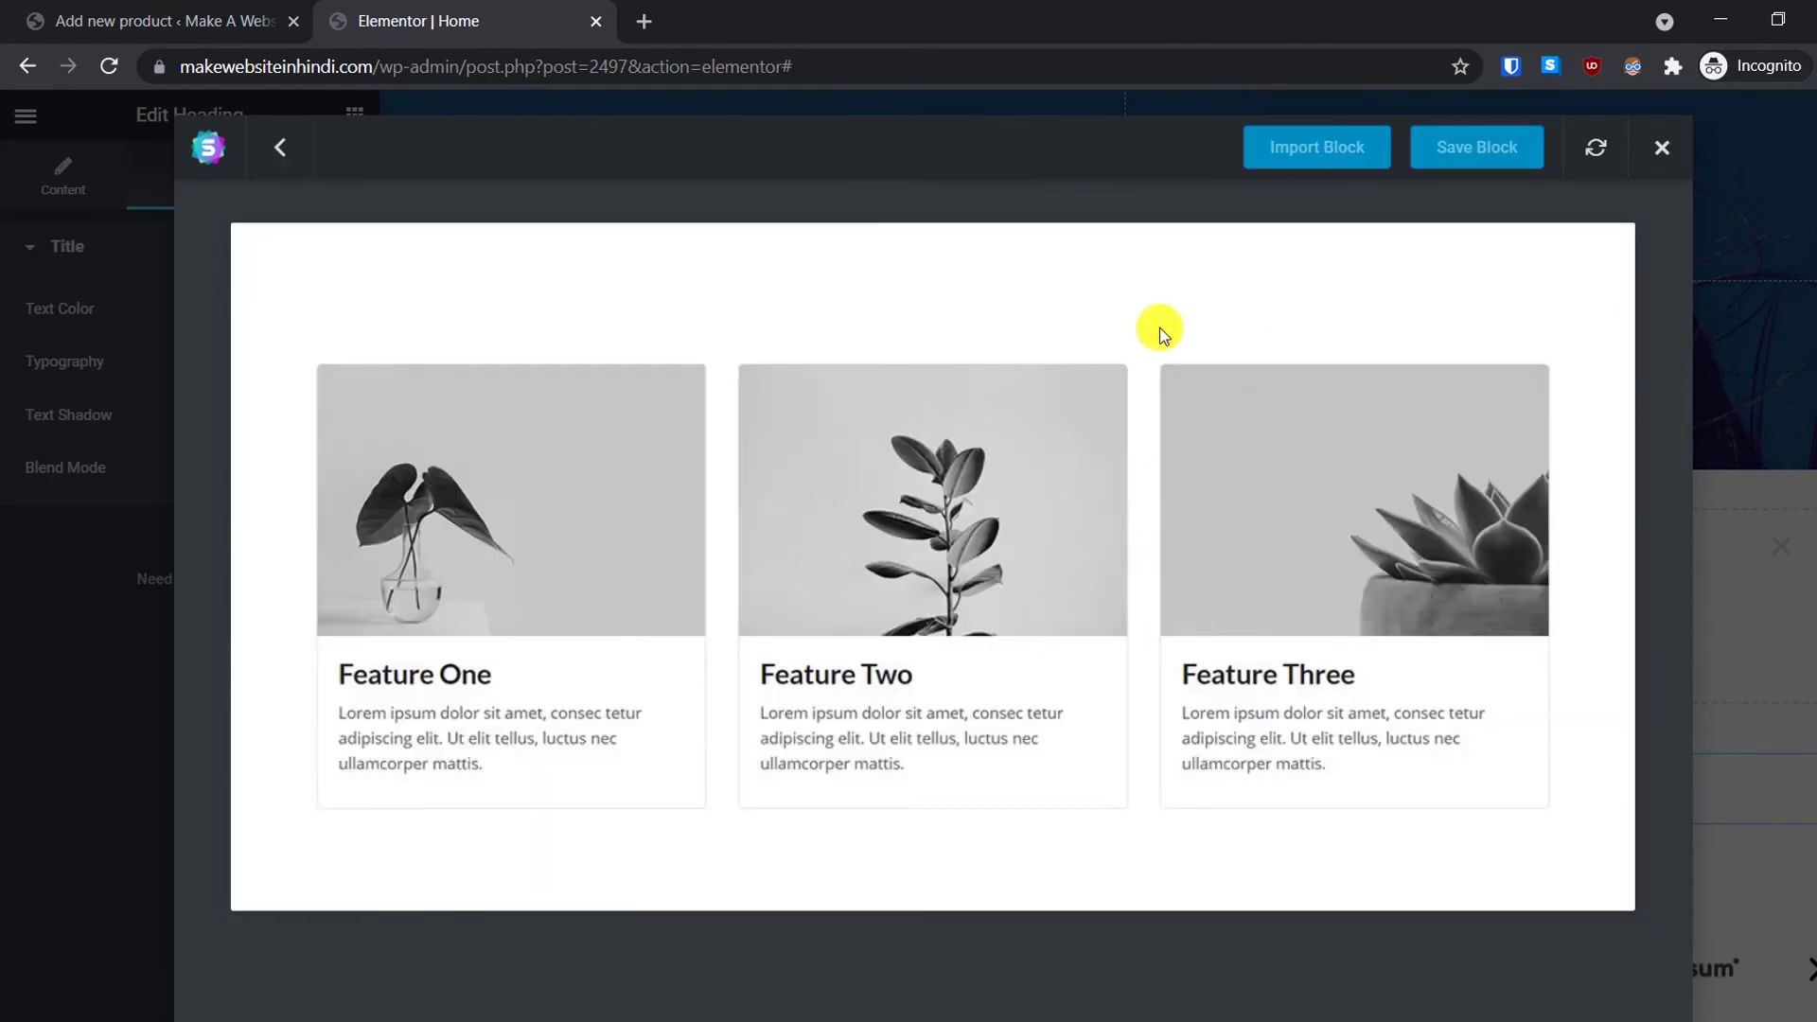
pyautogui.click(923, 473)
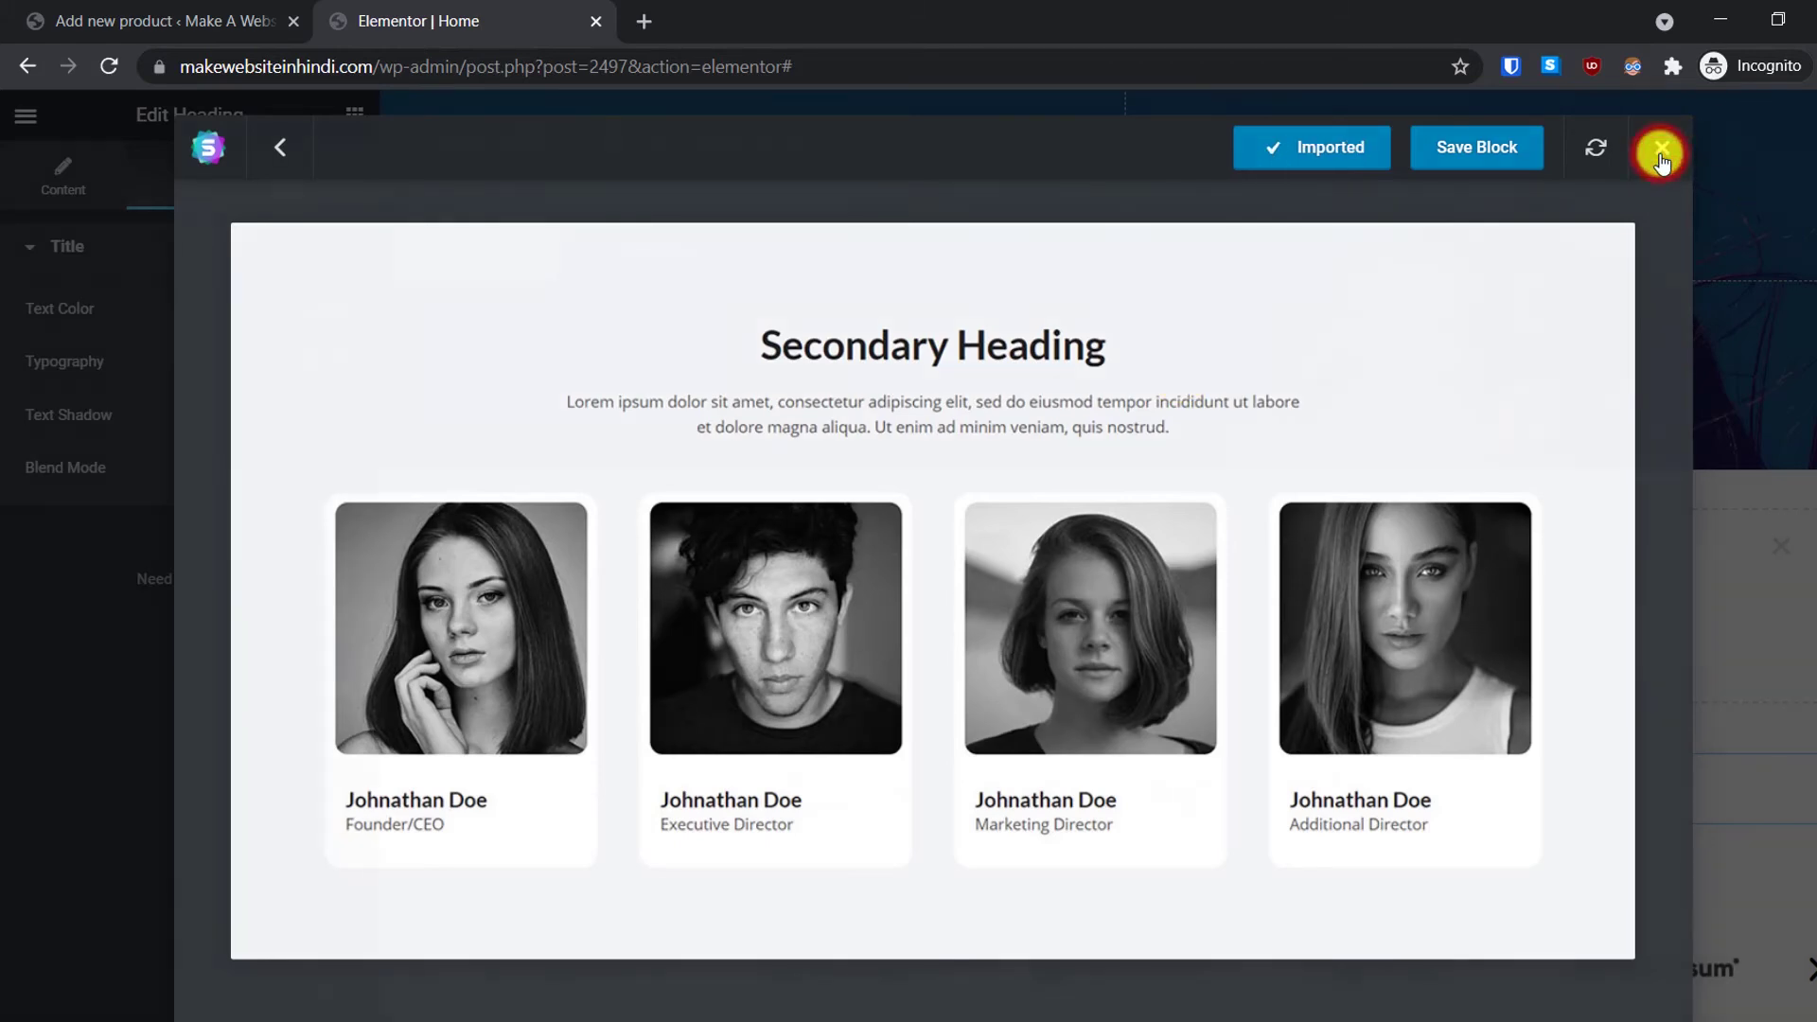
pyautogui.scroll(-2, 1156, 659)
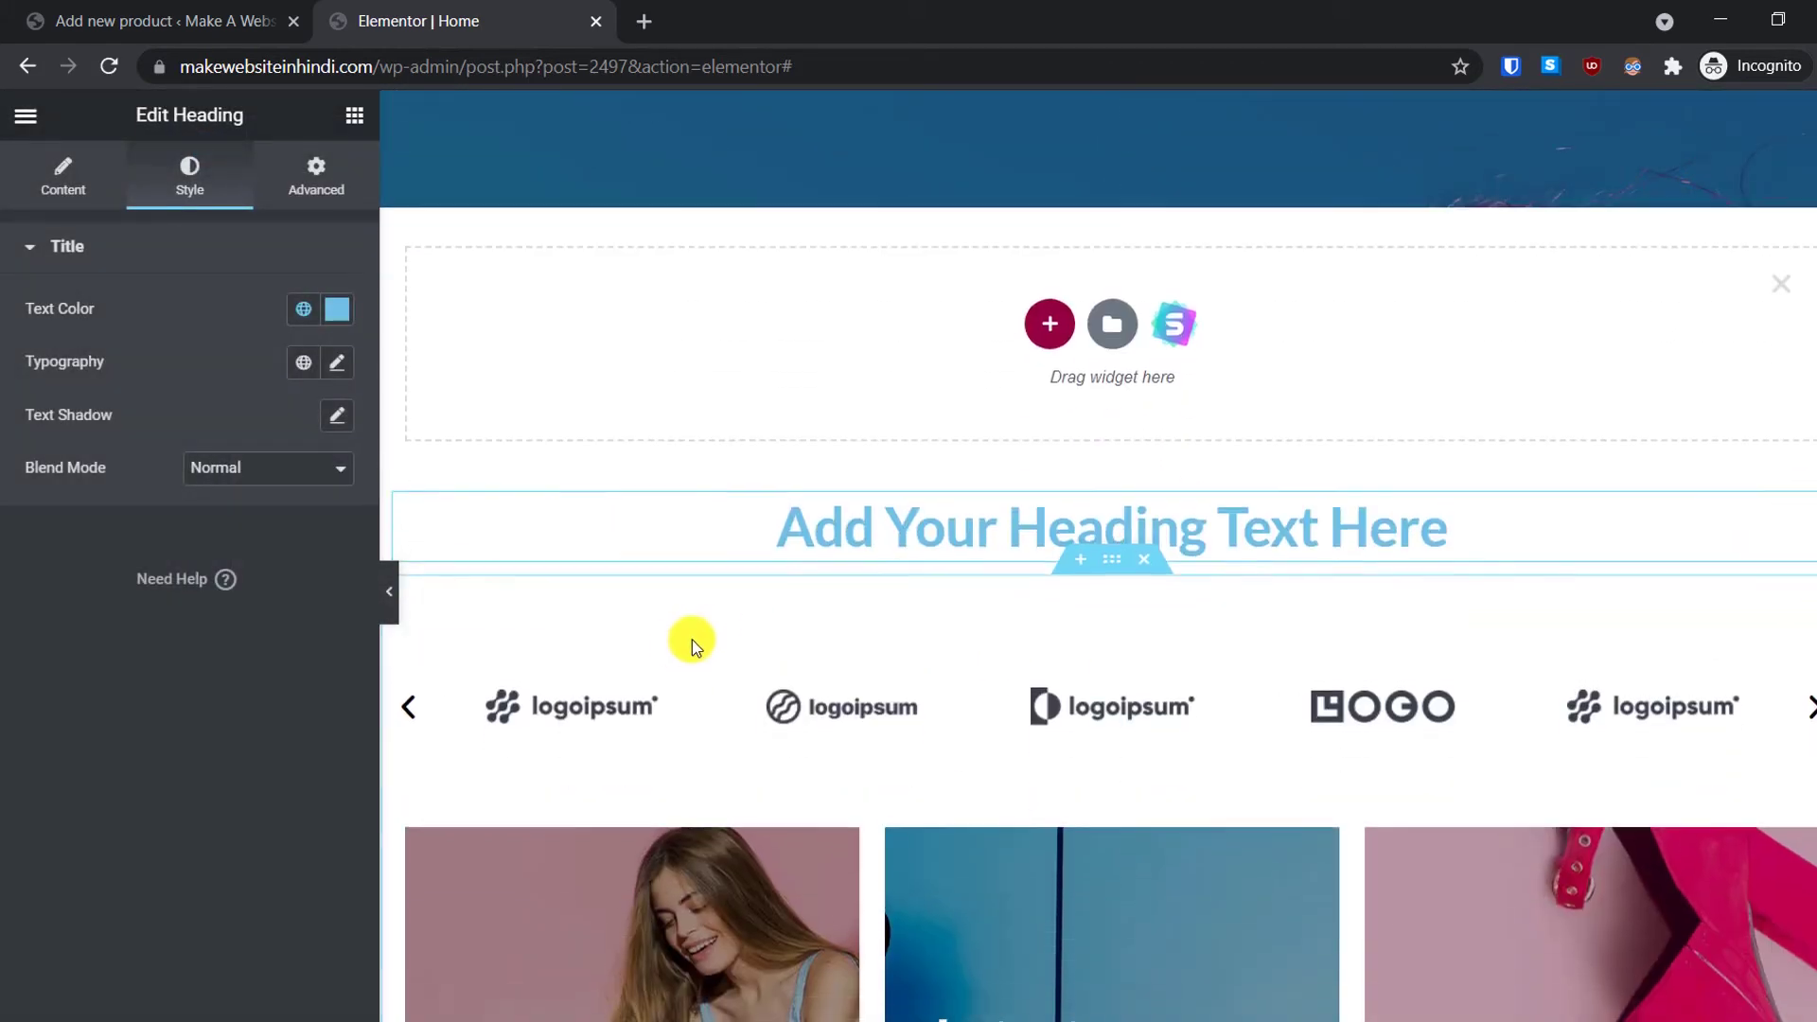
pyautogui.scroll(6, 776, 563)
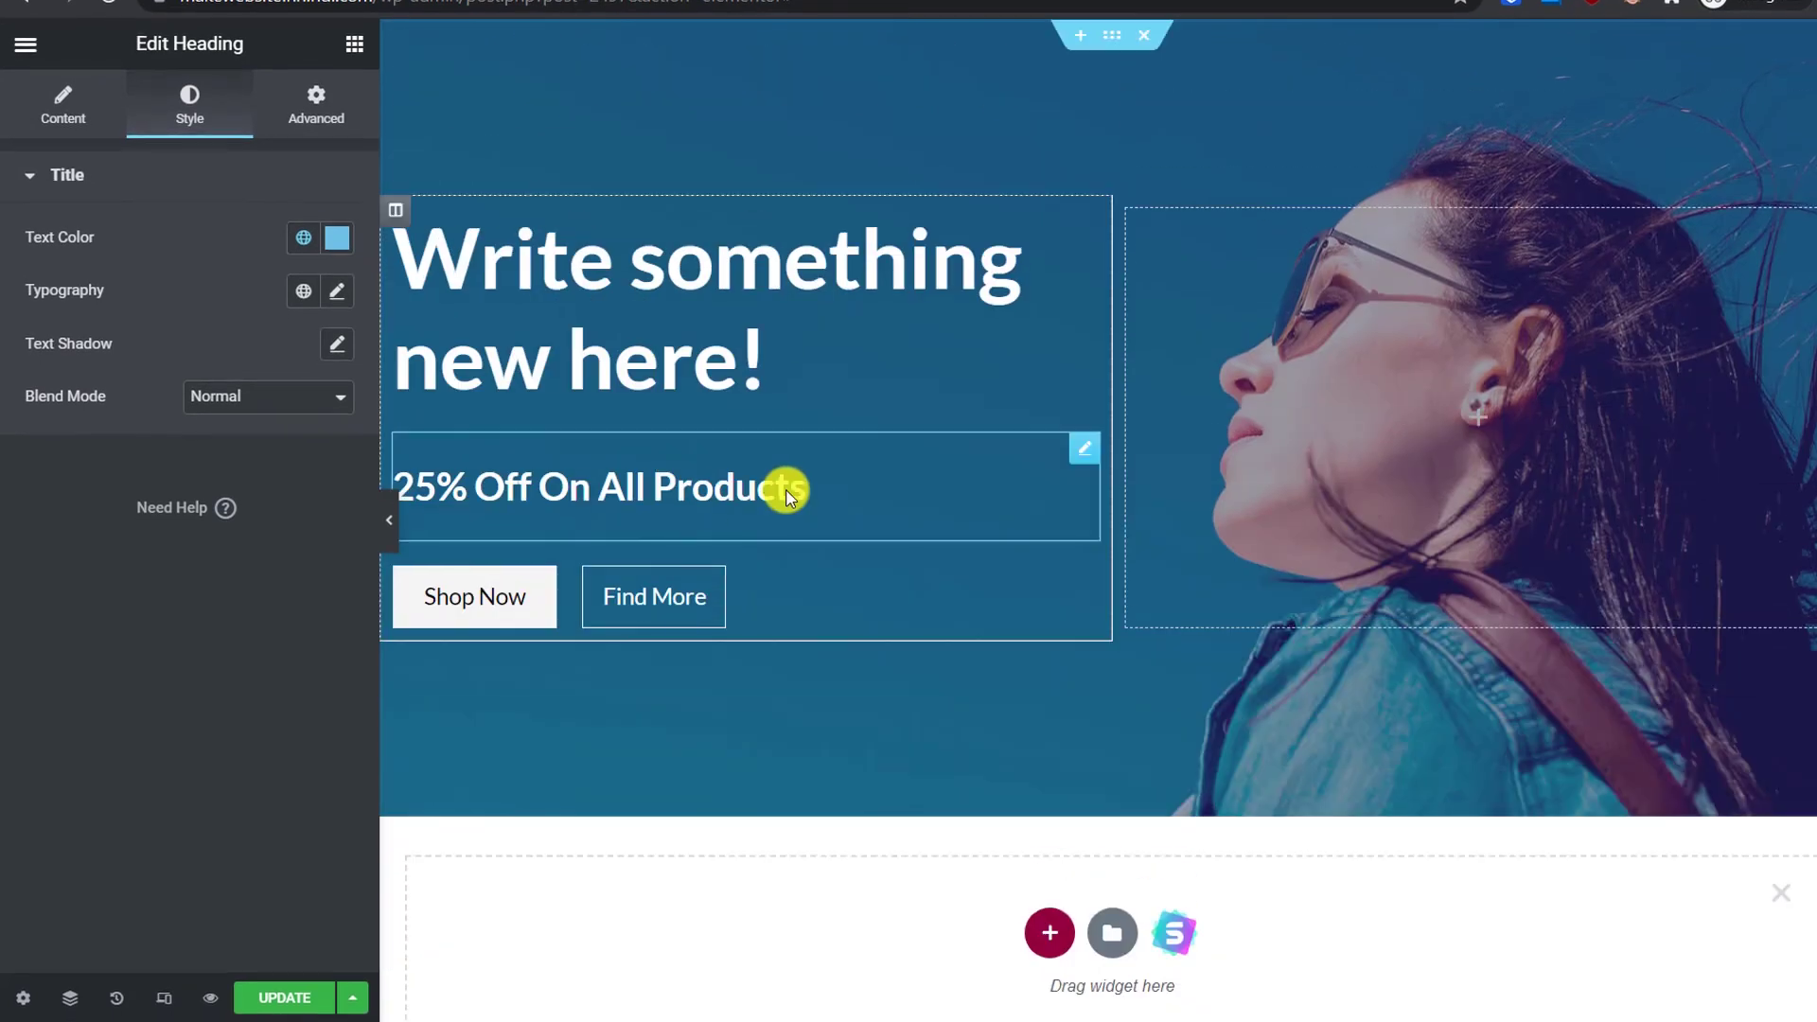
pyautogui.scroll(-10, 785, 497)
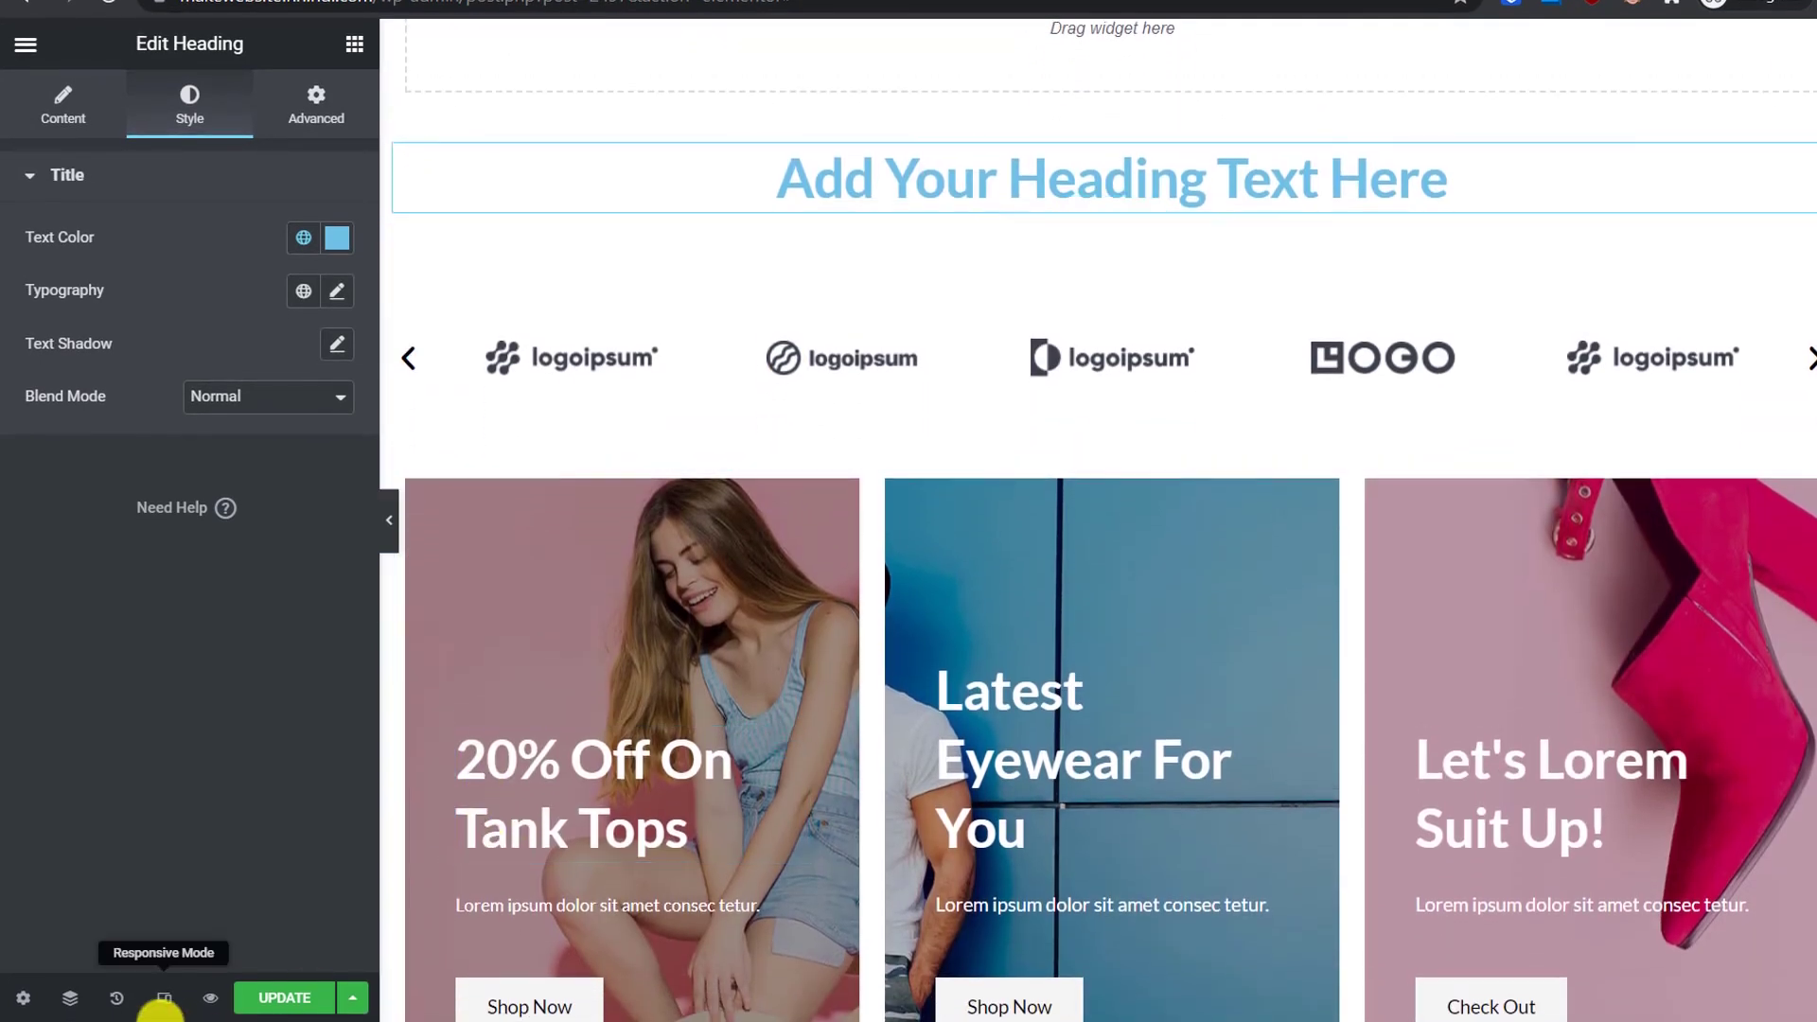
# Step: Save the page changes with UPDATE and open the live page via View Page
pyautogui.click(289, 1000)
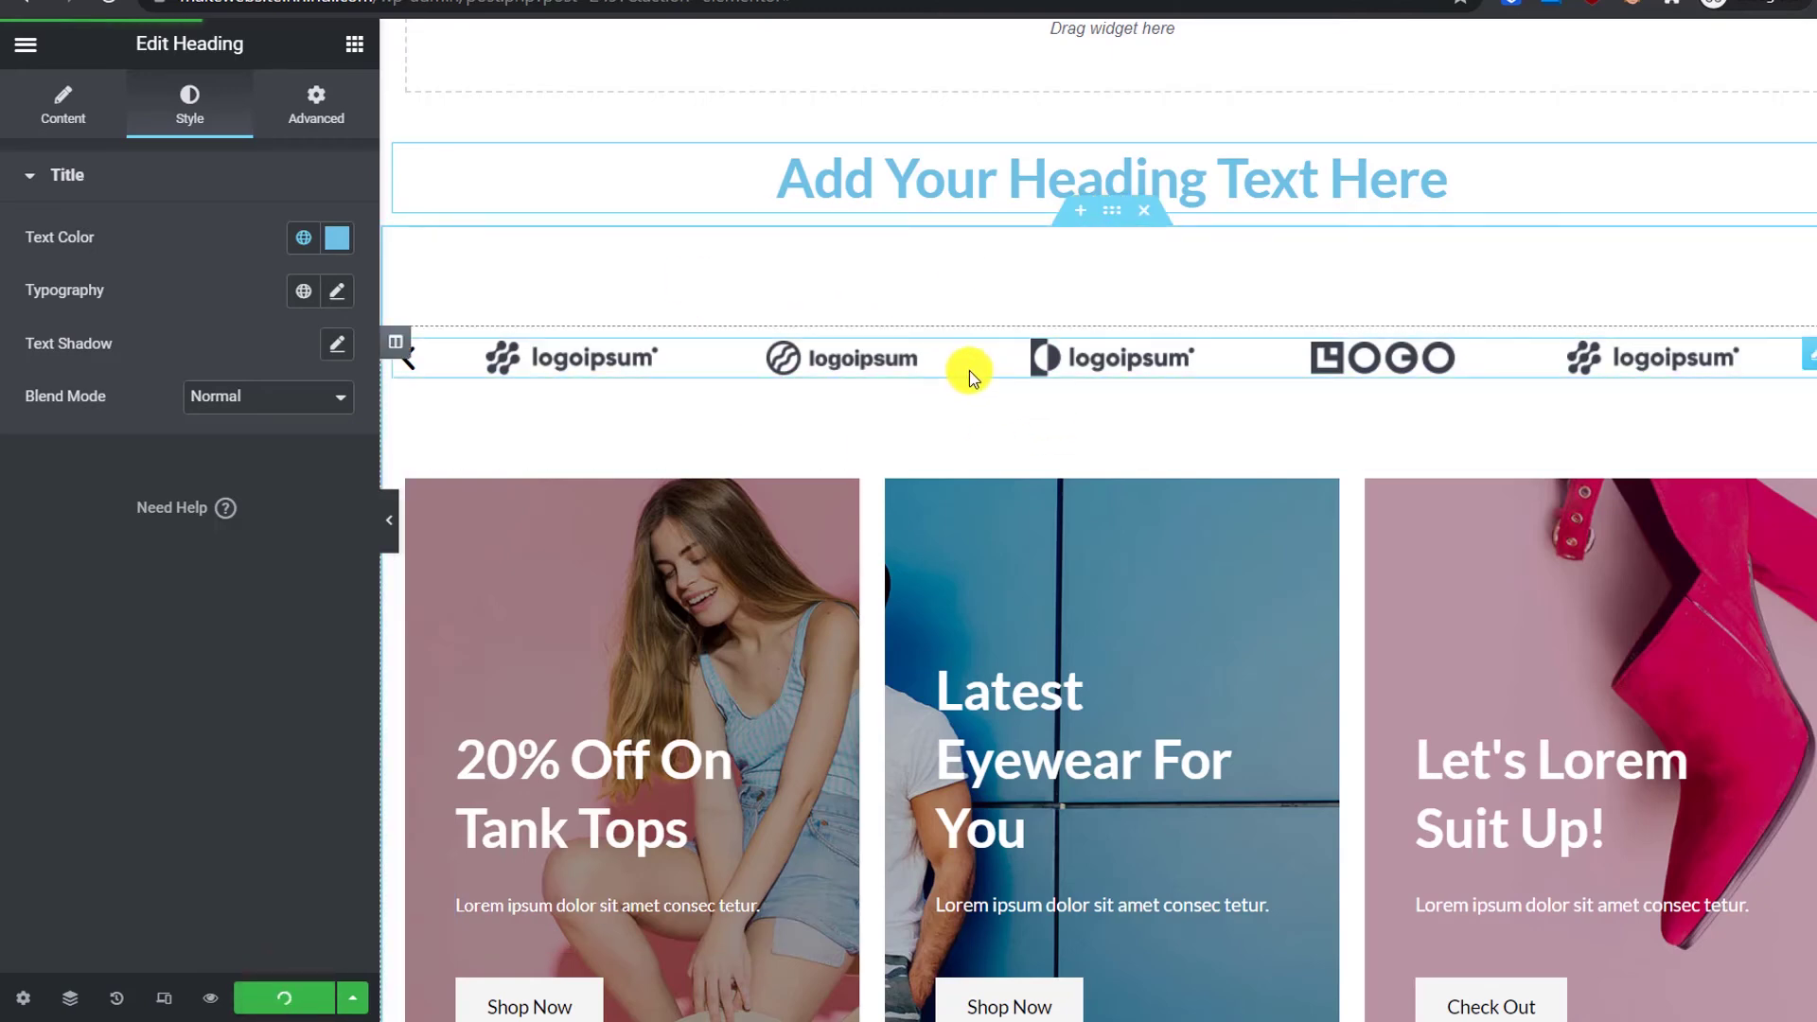
pyautogui.scroll(10, 969, 371)
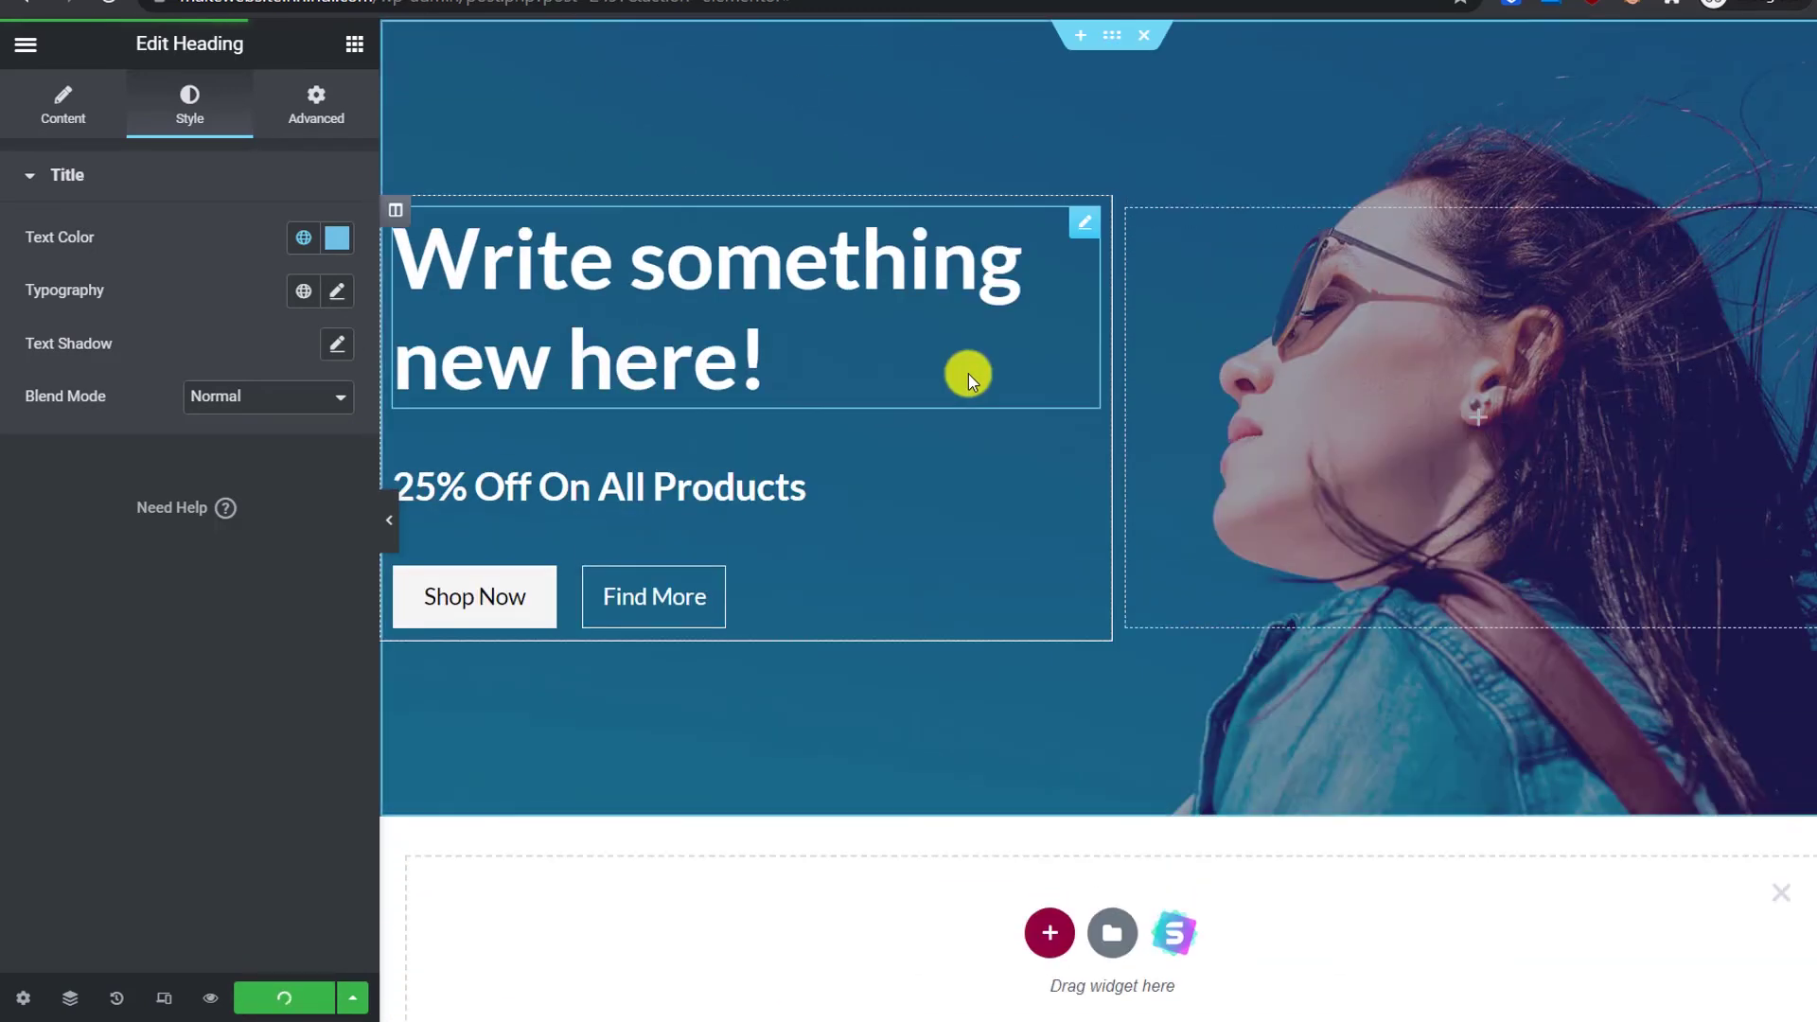
pyautogui.click(26, 44)
pyautogui.click(118, 428)
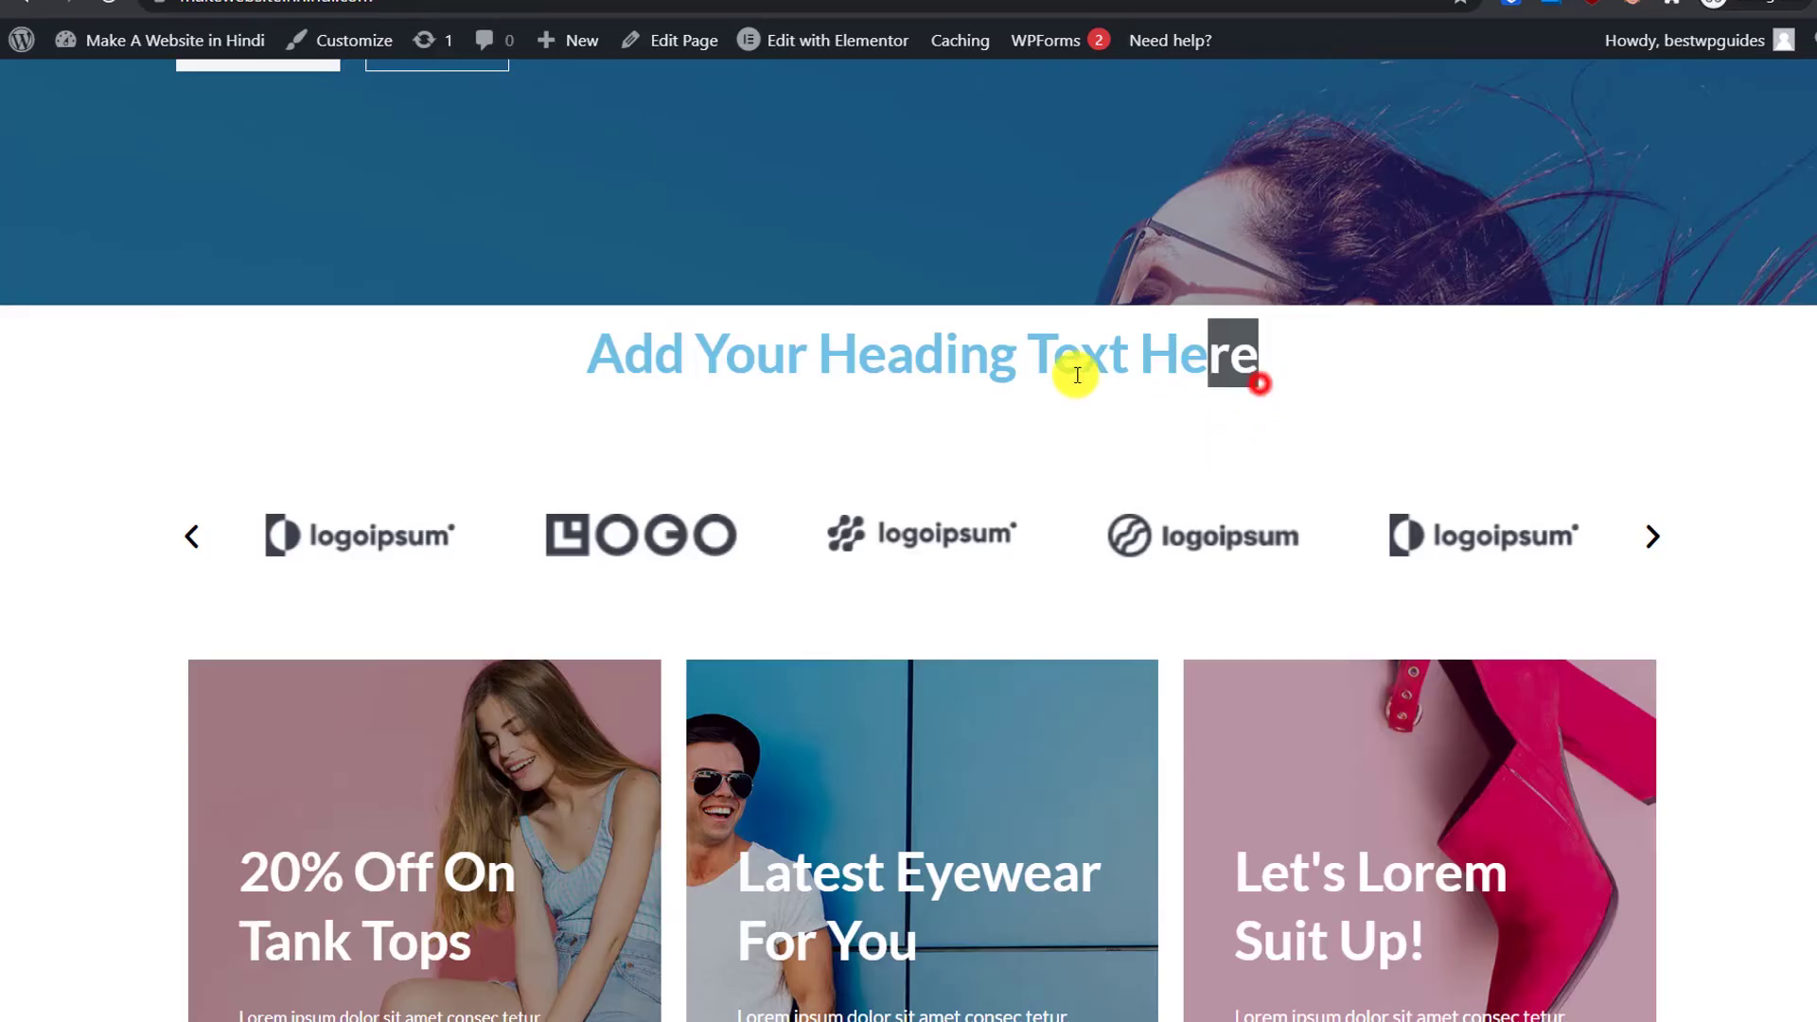
# Step: Check the updated hero heading on the live homepage and scroll to Featured Products
pyautogui.moveTo(1077, 375); pyautogui.dragTo(428, 394)
pyautogui.scroll(6, 427, 394)
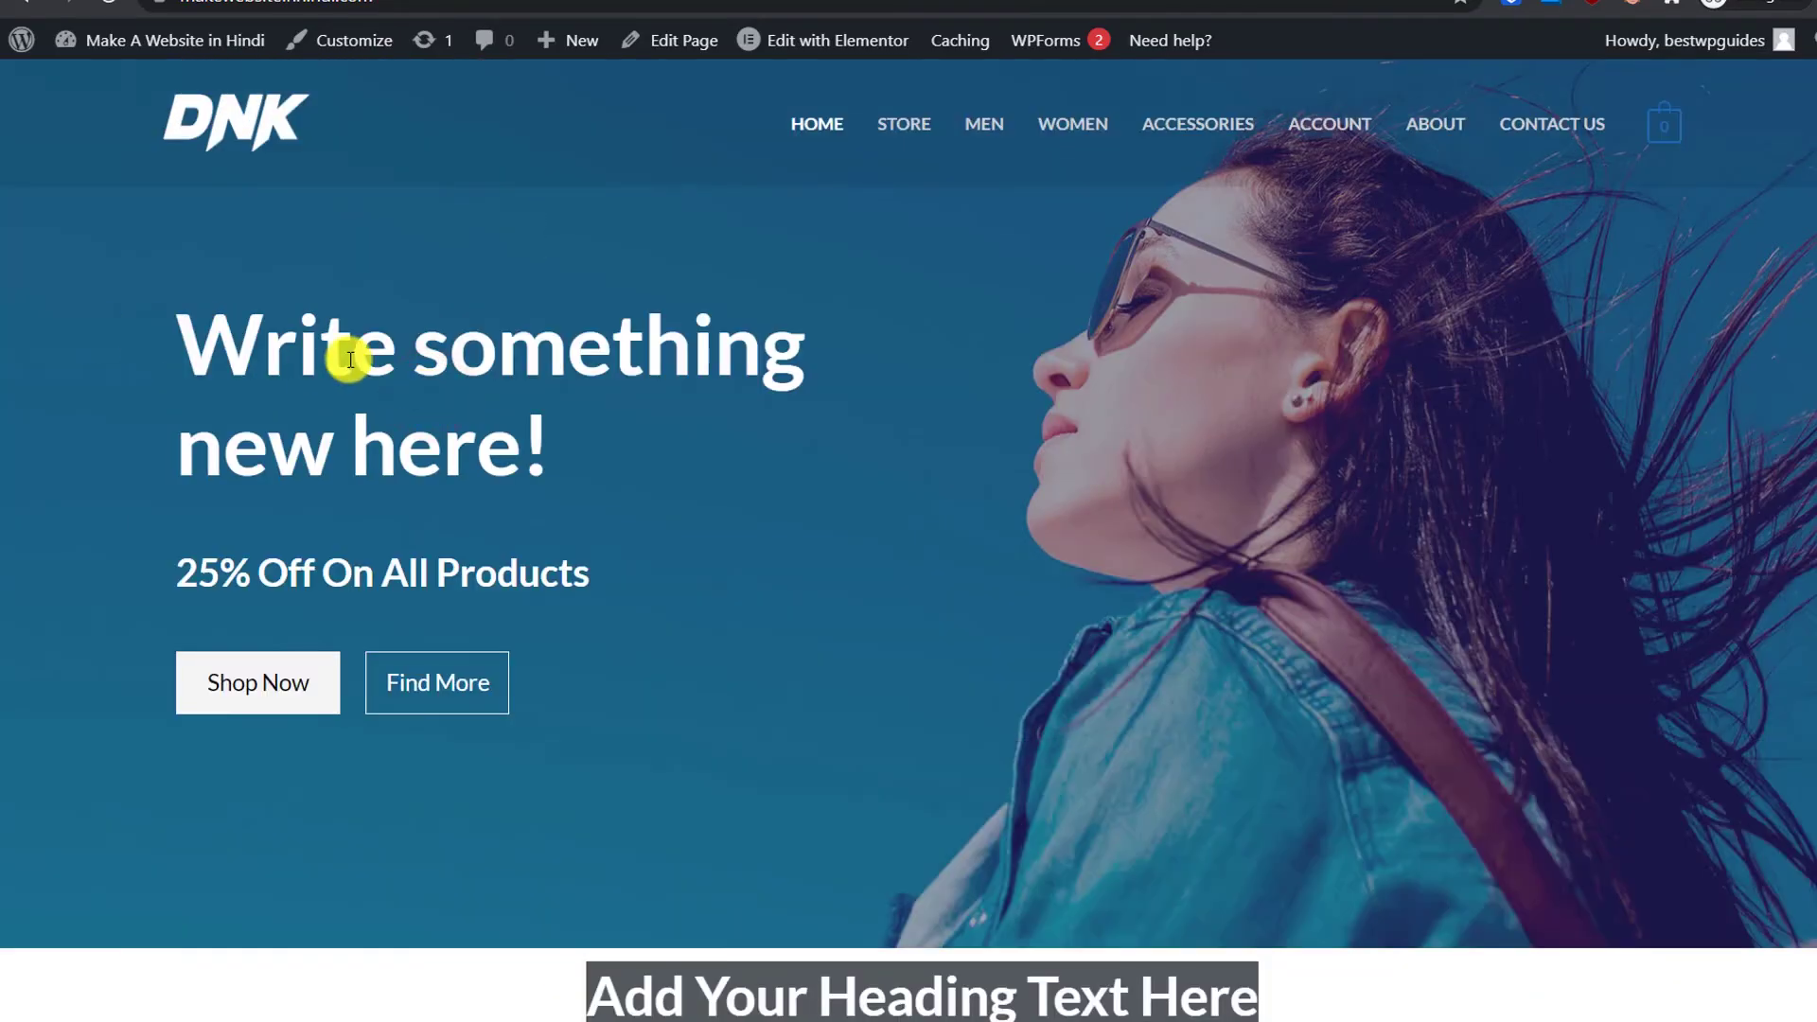
pyautogui.moveTo(180, 320); pyautogui.dragTo(597, 470)
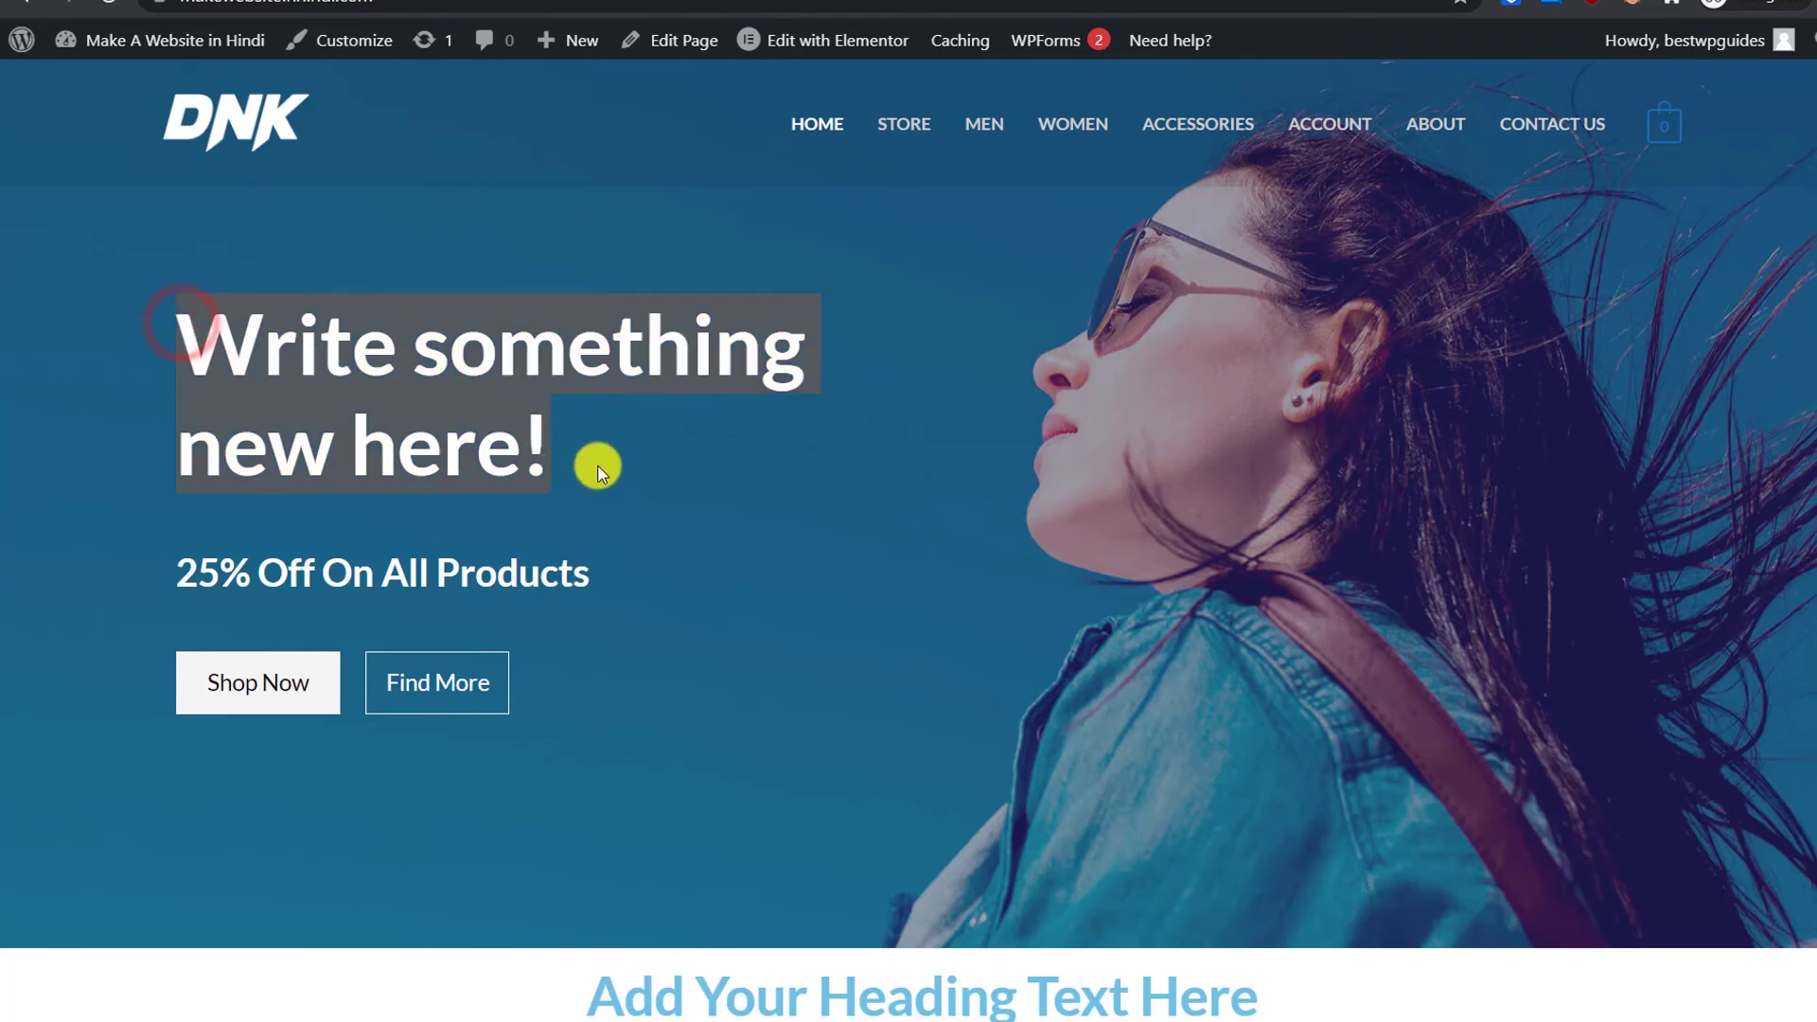
pyautogui.click(793, 487)
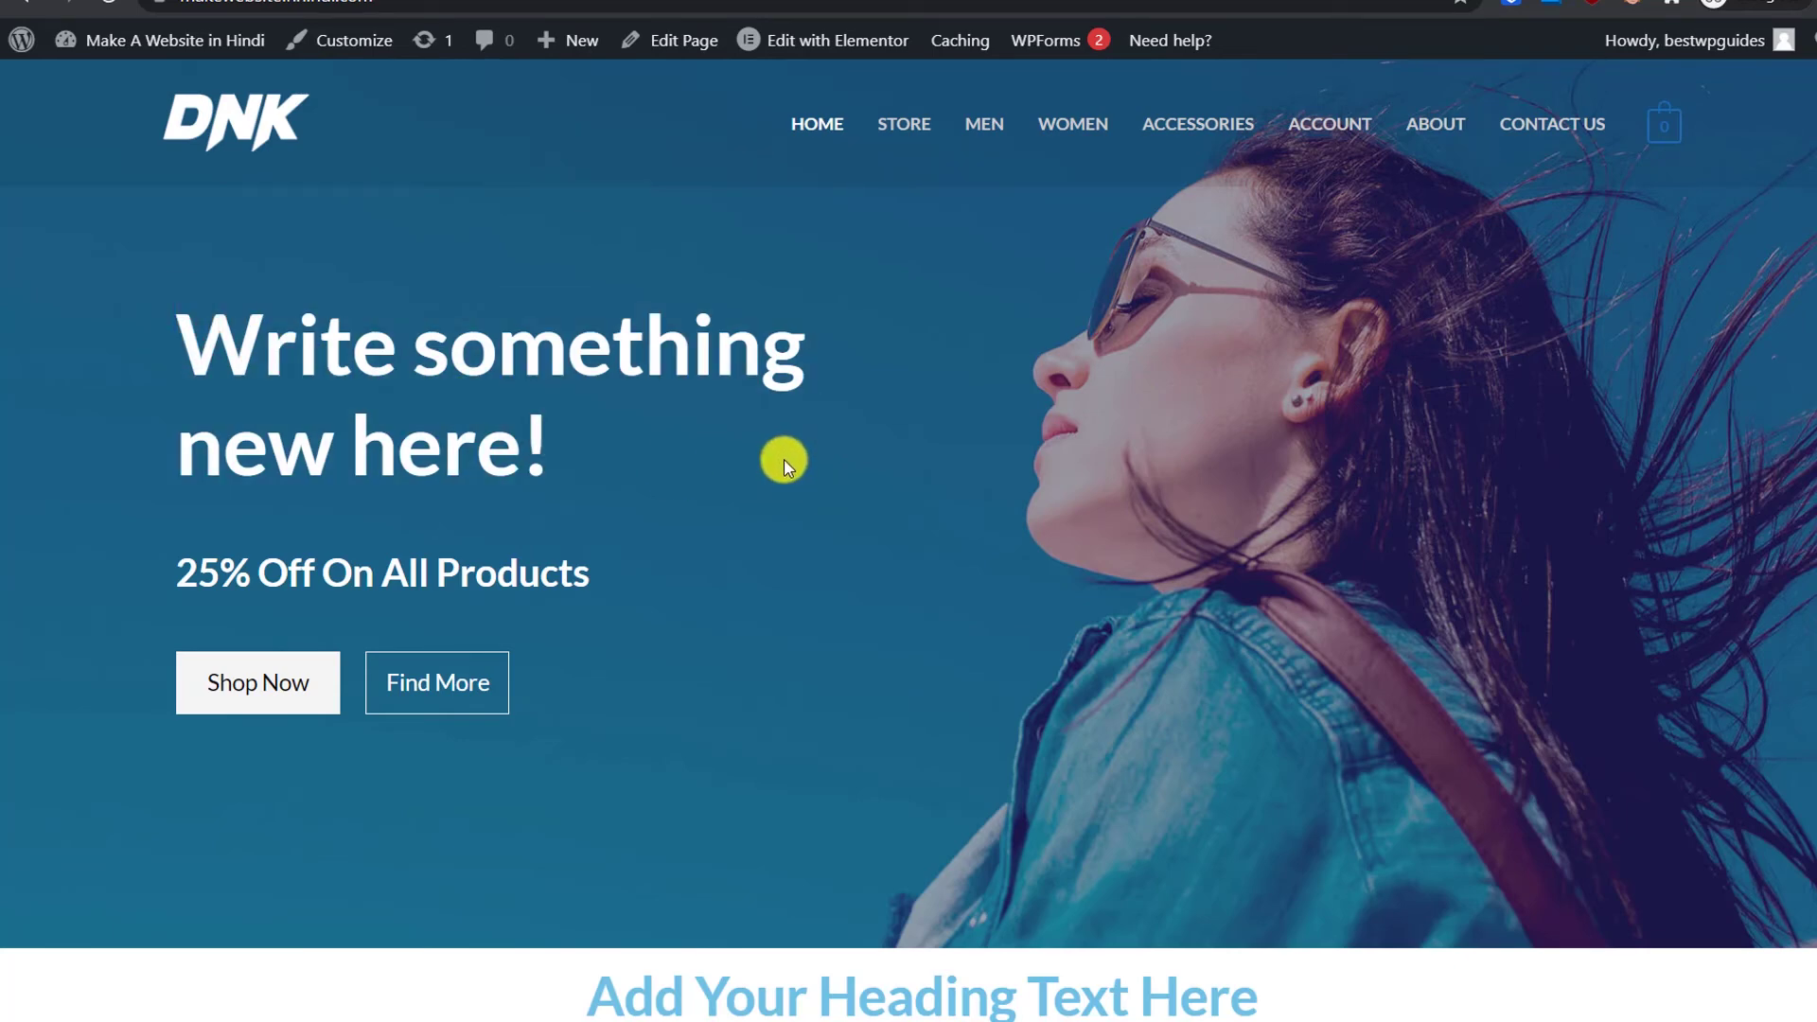
pyautogui.scroll(-15, 784, 461)
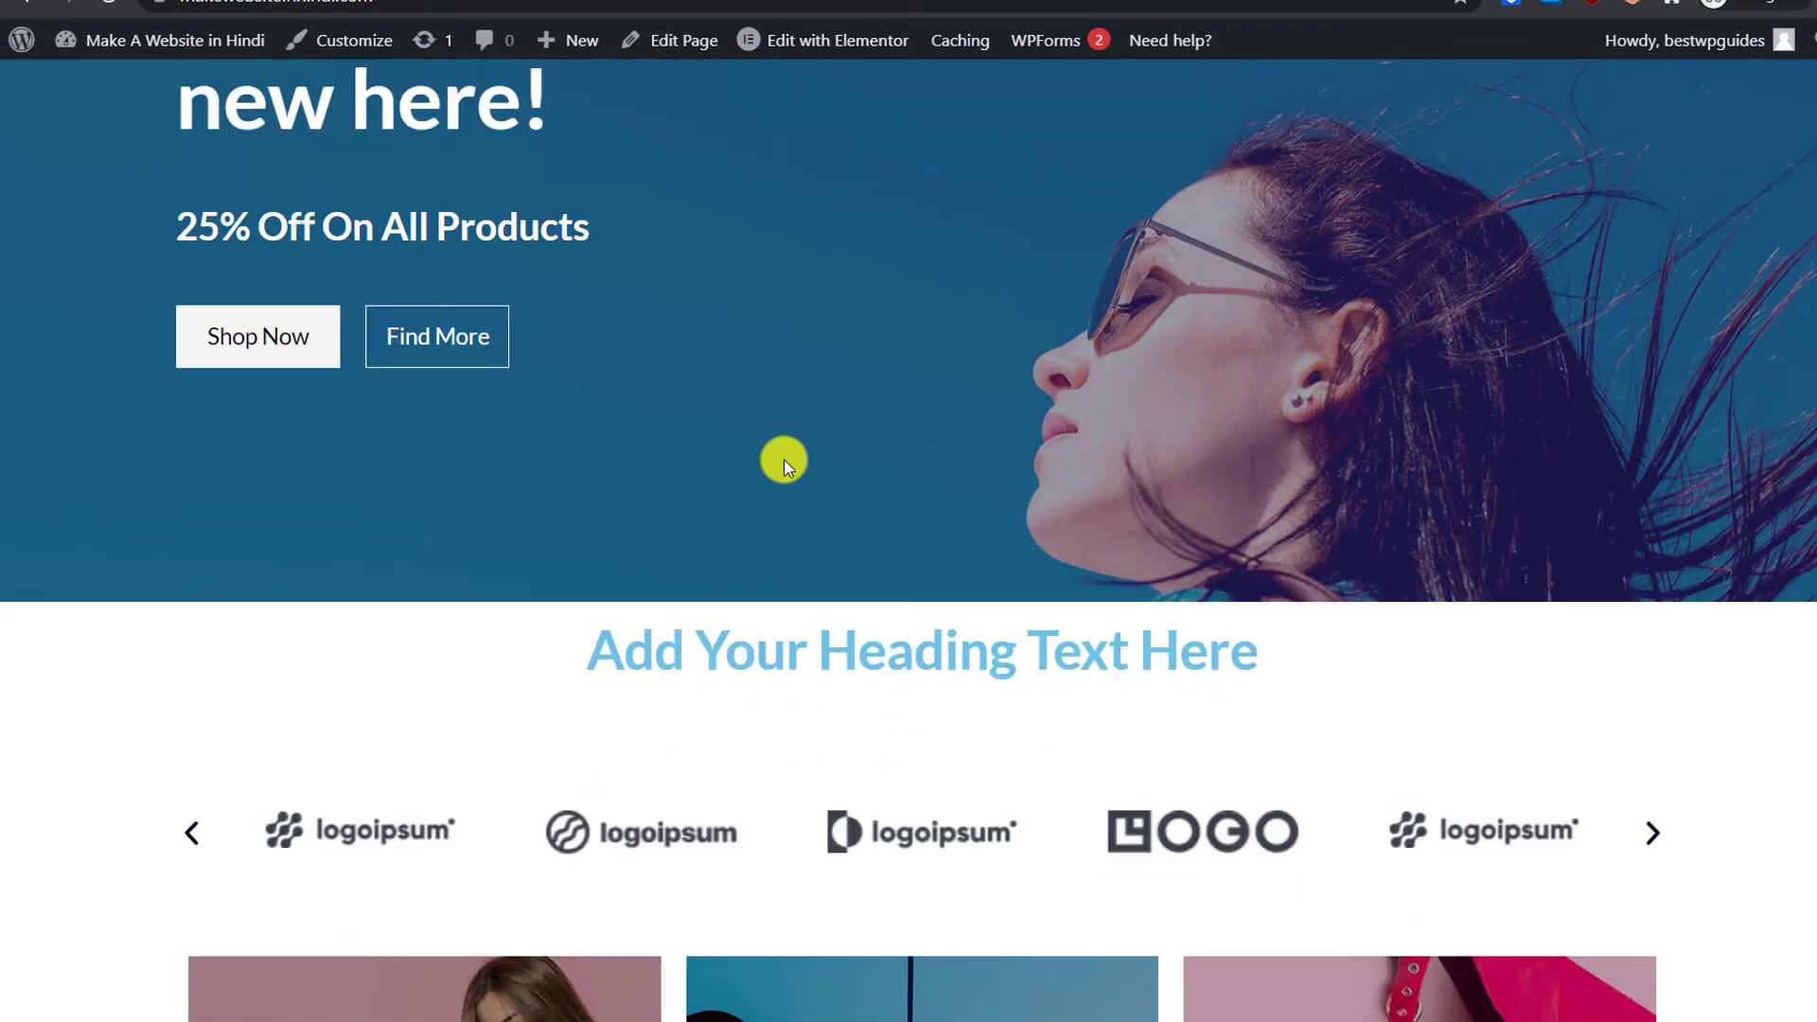
pyautogui.scroll(-6, 784, 461)
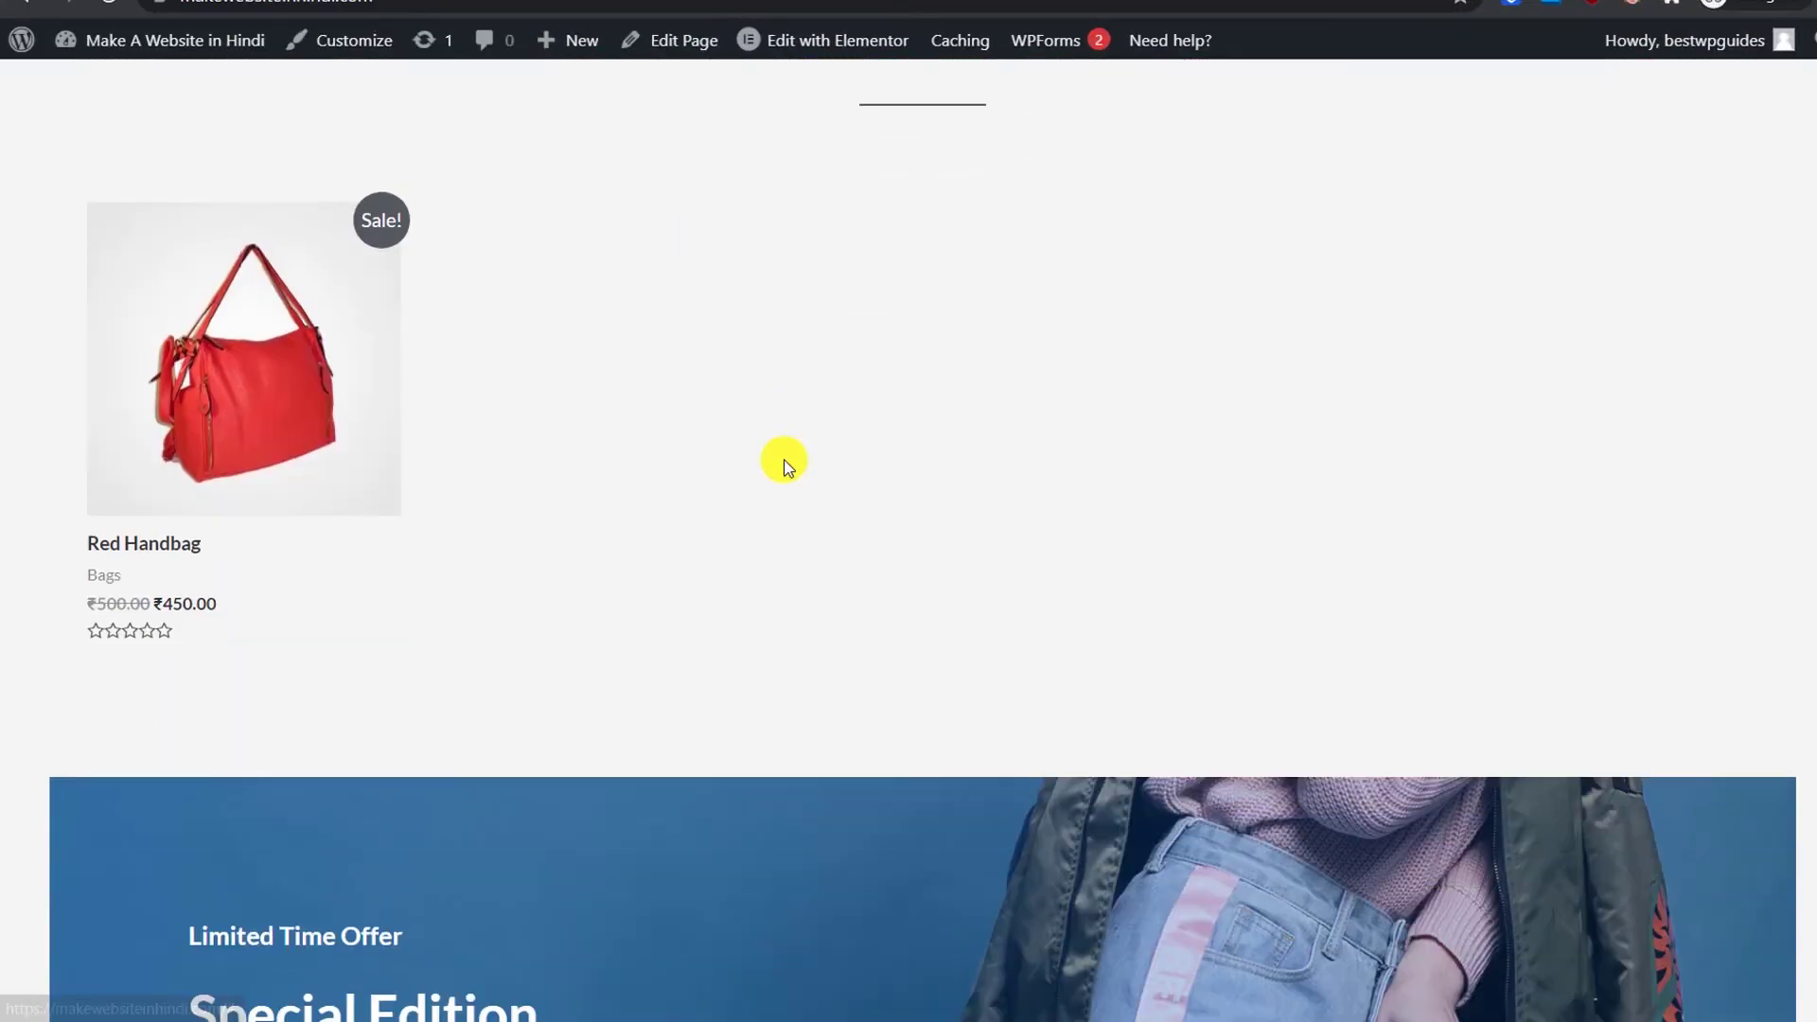
pyautogui.scroll(1, 783, 459)
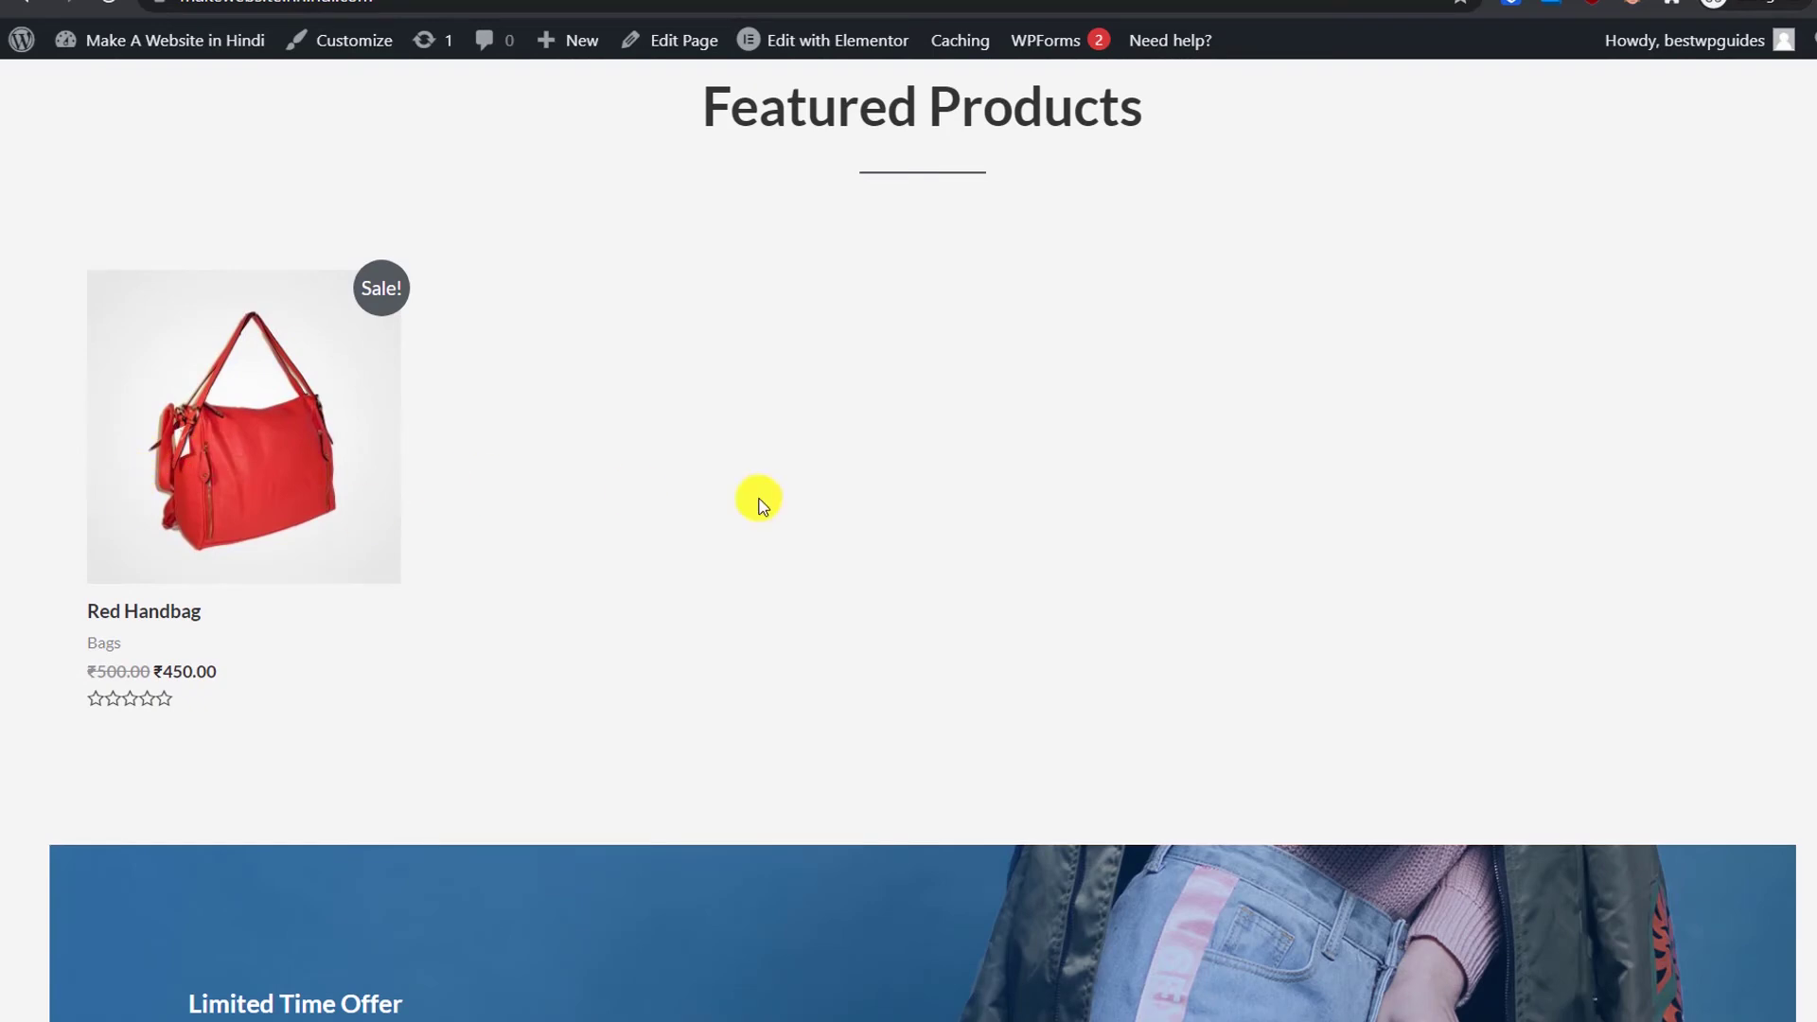
# Step: Add the Red Handbag to the cart and view the cart at ₹450.00, quantity 1
pyautogui.click(176, 458)
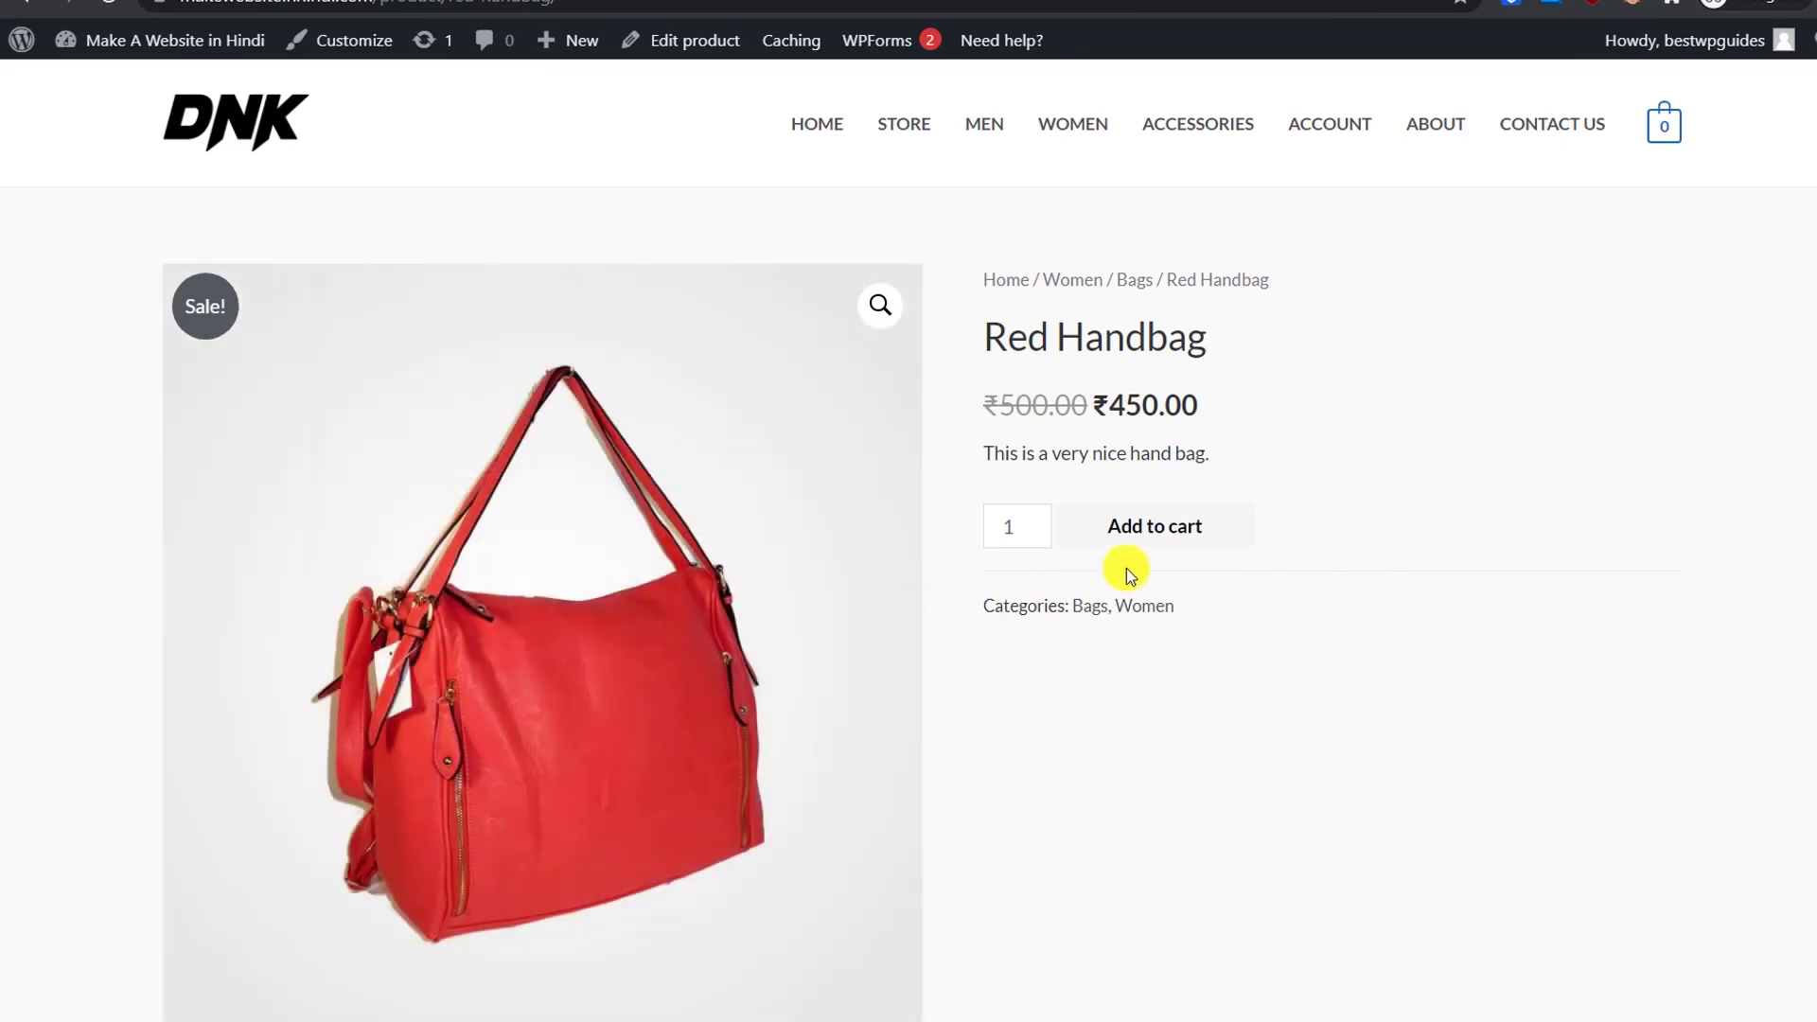
pyautogui.click(1112, 528)
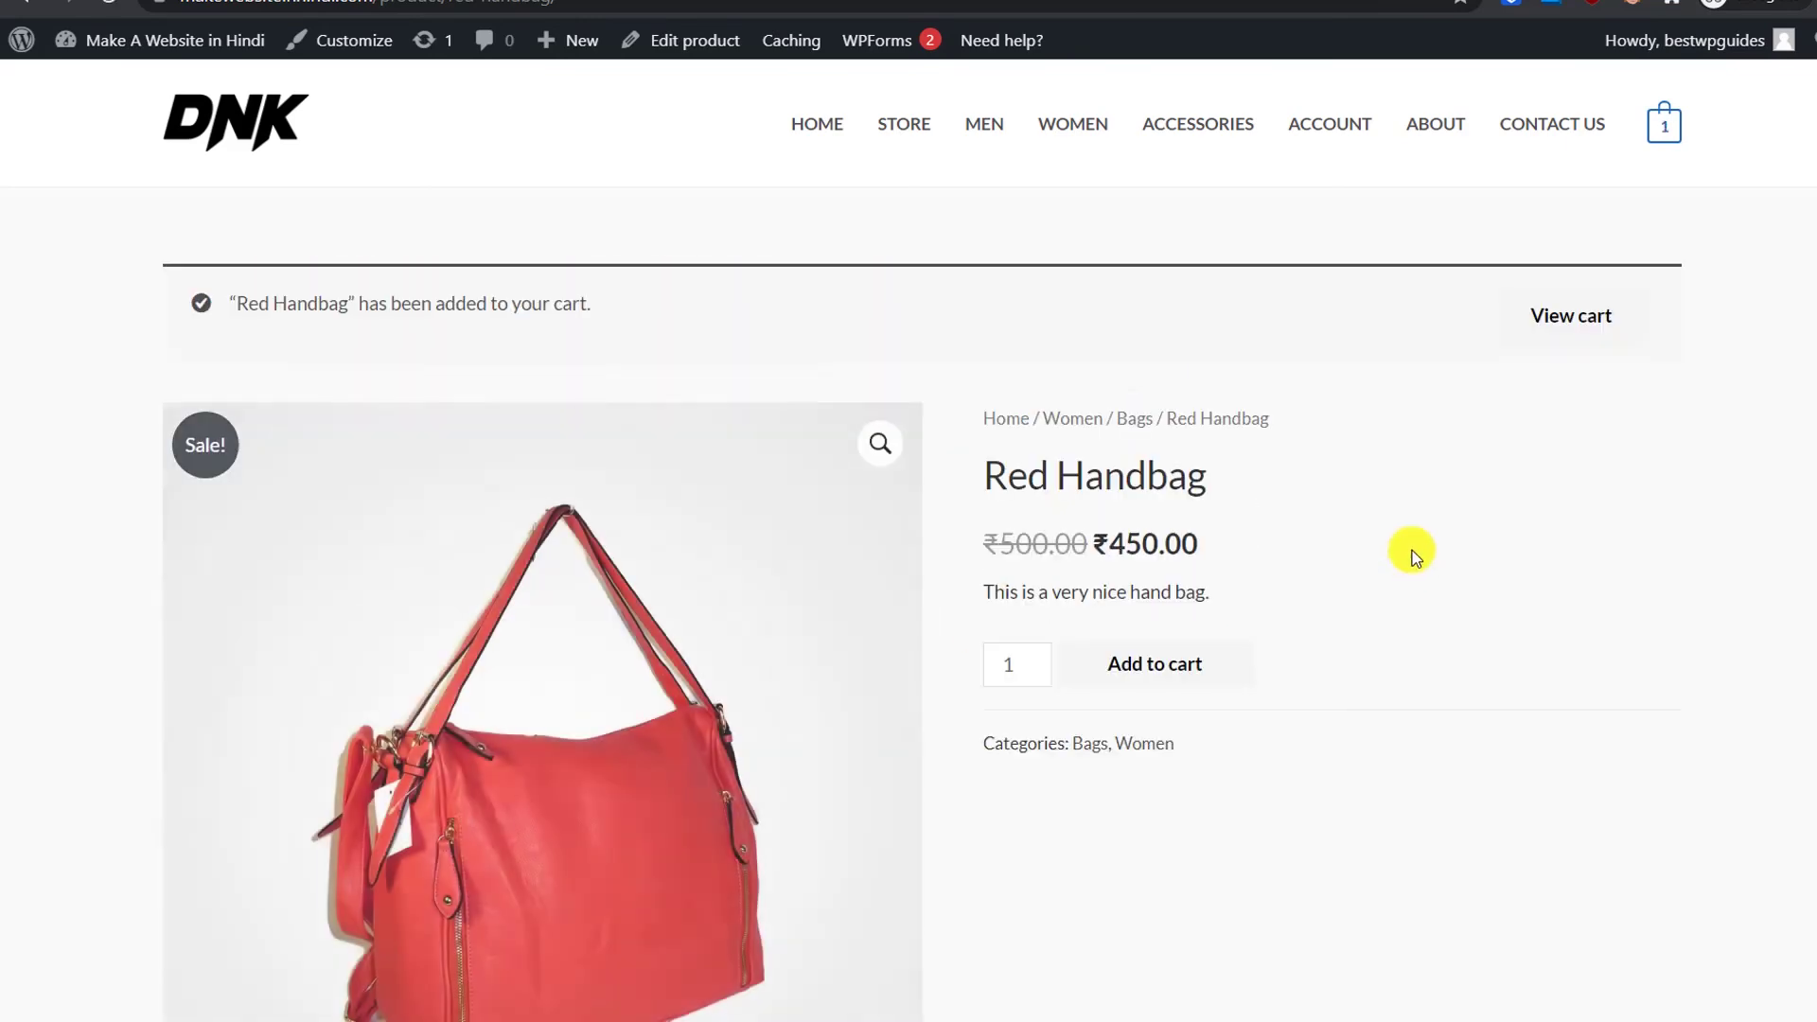
pyautogui.scroll(-1, 628, 333)
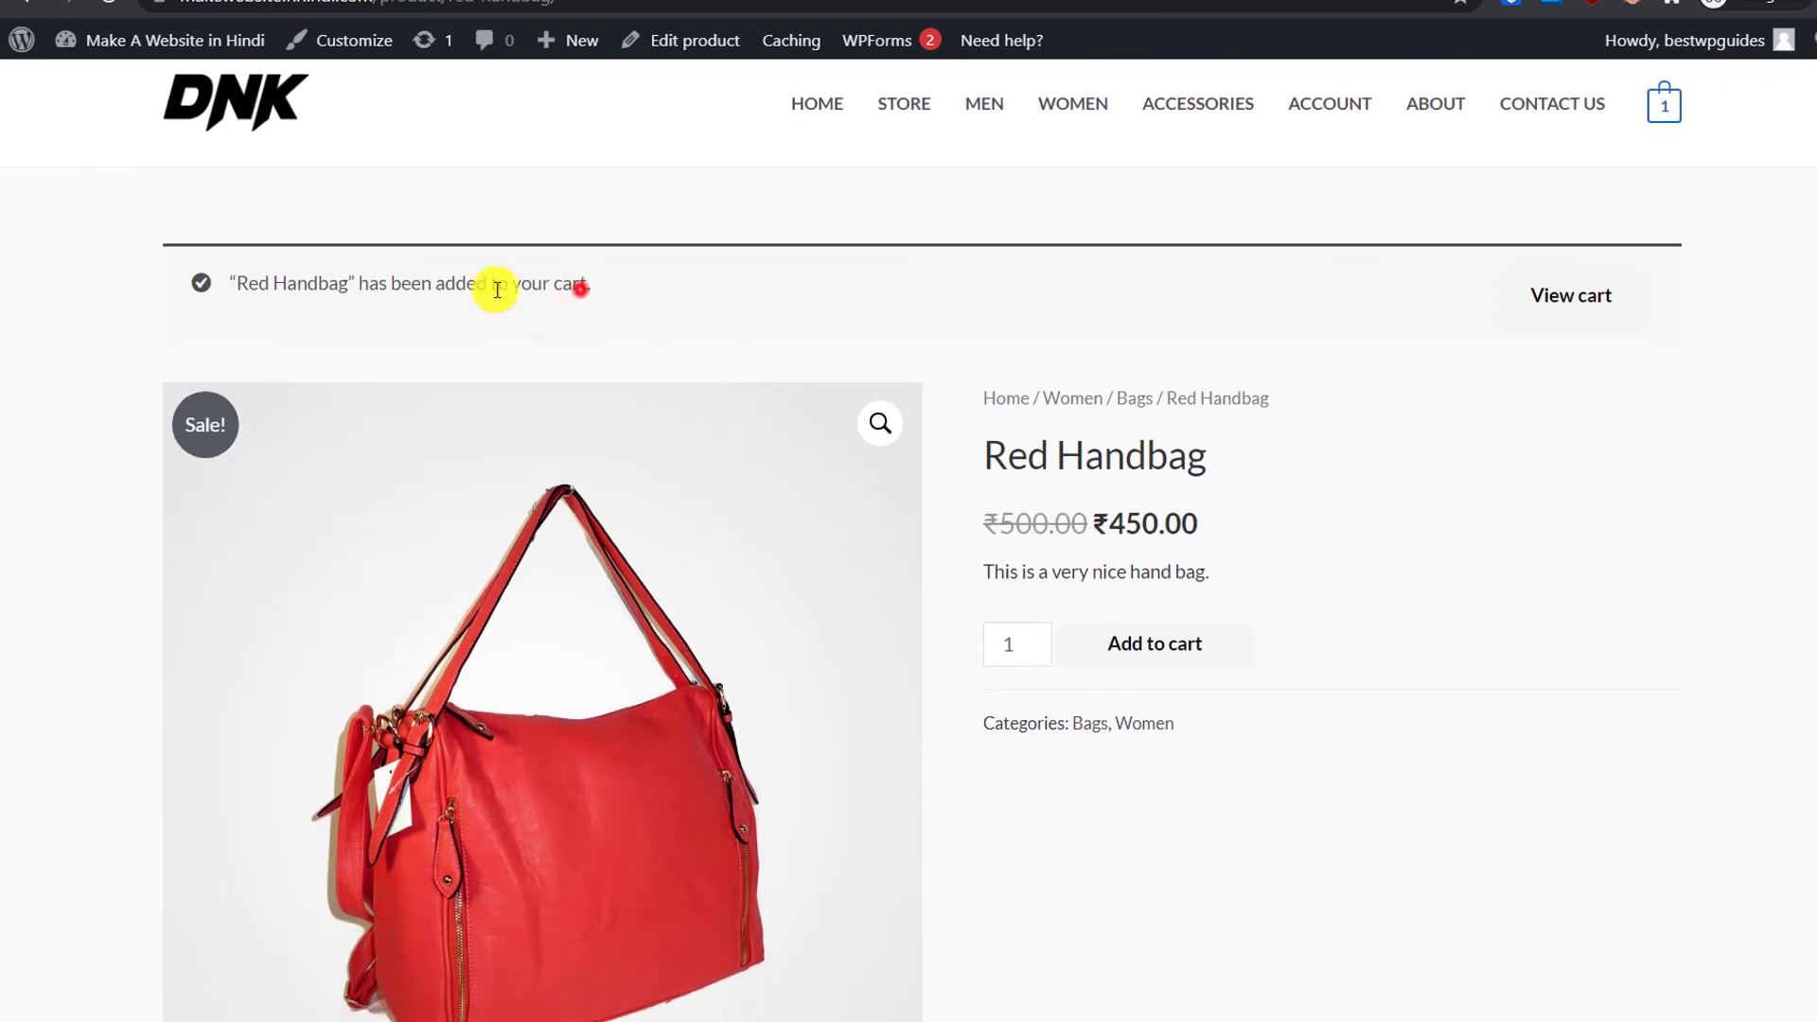
pyautogui.moveTo(580, 289); pyautogui.dragTo(432, 290)
pyautogui.click(709, 297)
pyautogui.click(1594, 305)
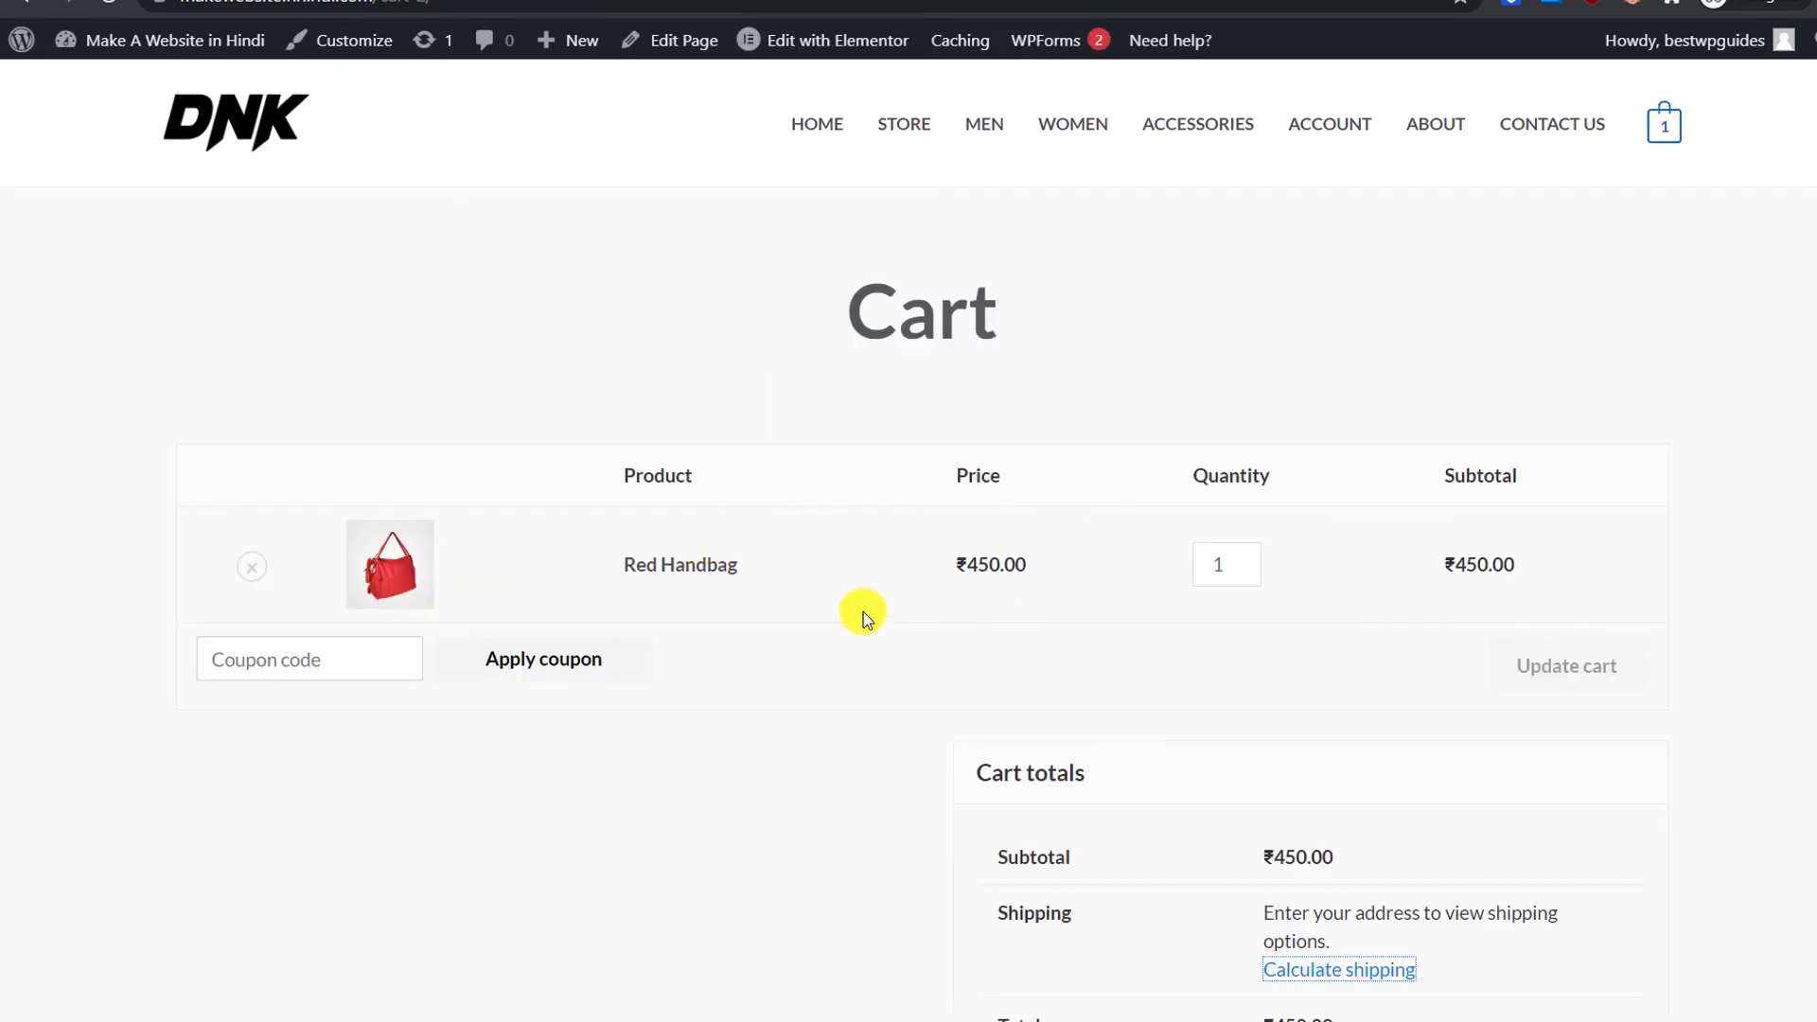
# Step: Calculate cart shipping for Gujarat, India
pyautogui.scroll(-5, 861, 629)
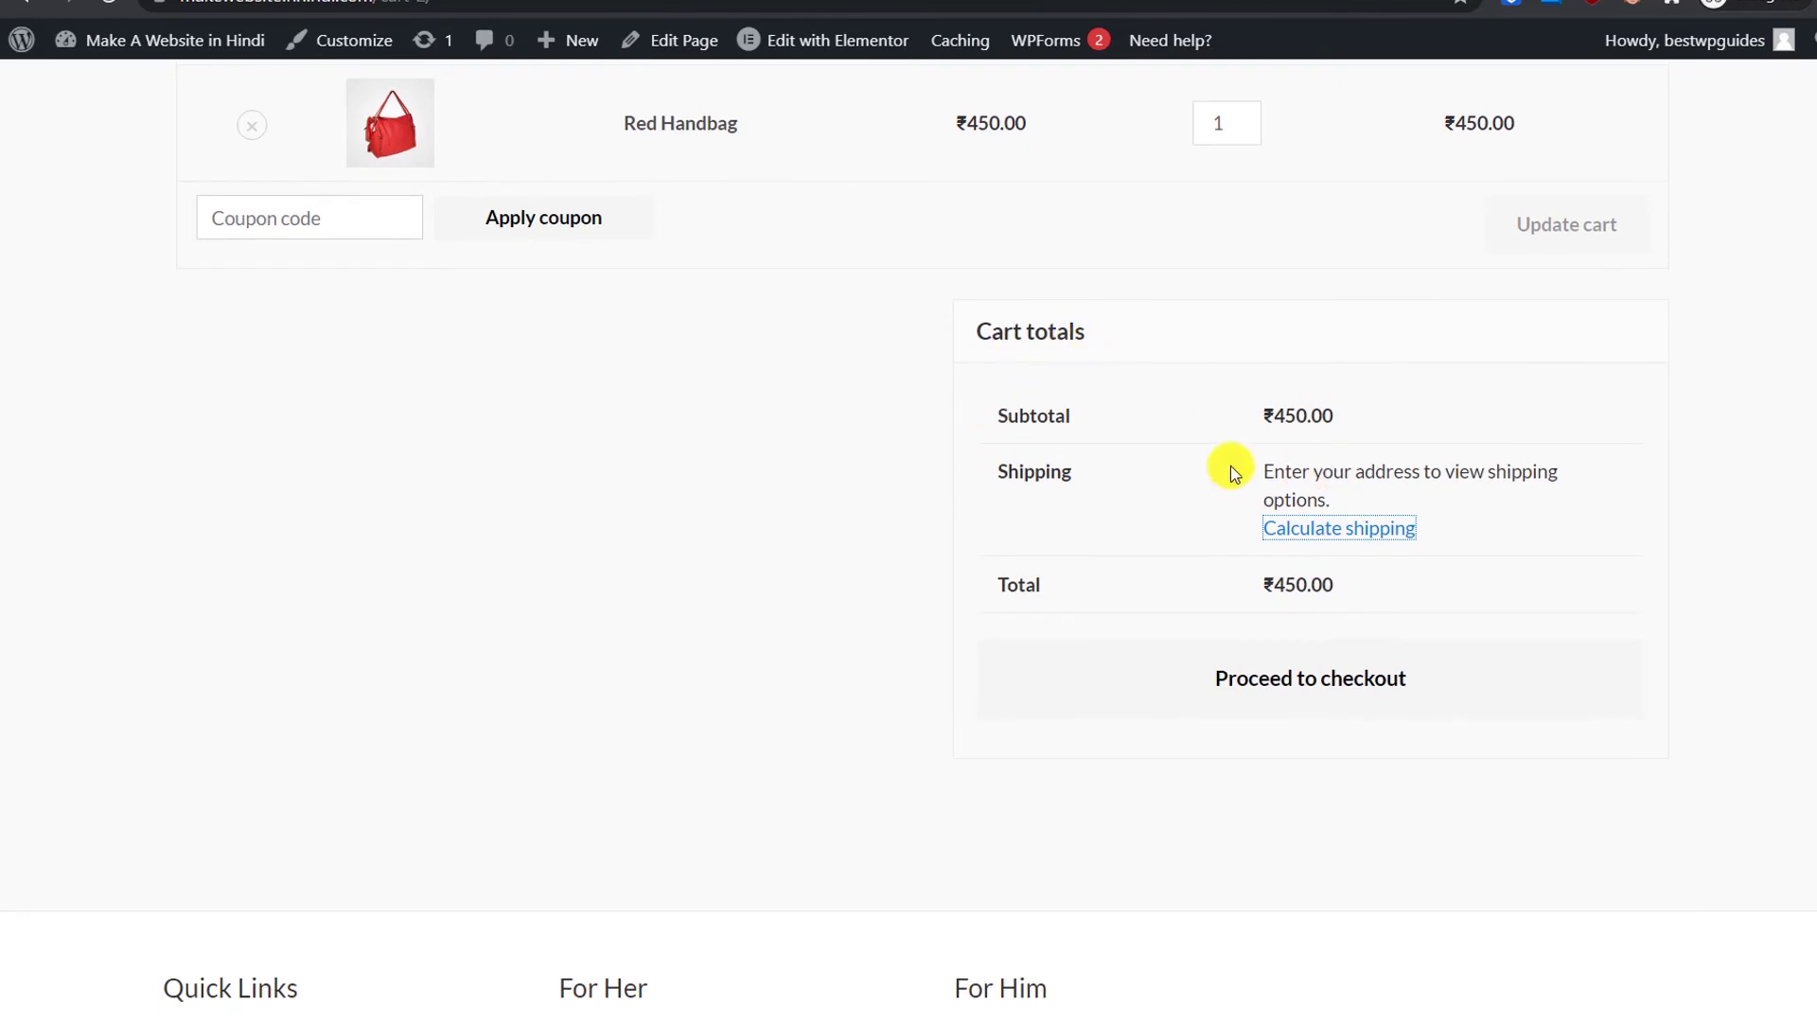
pyautogui.doubleClick(1312, 417)
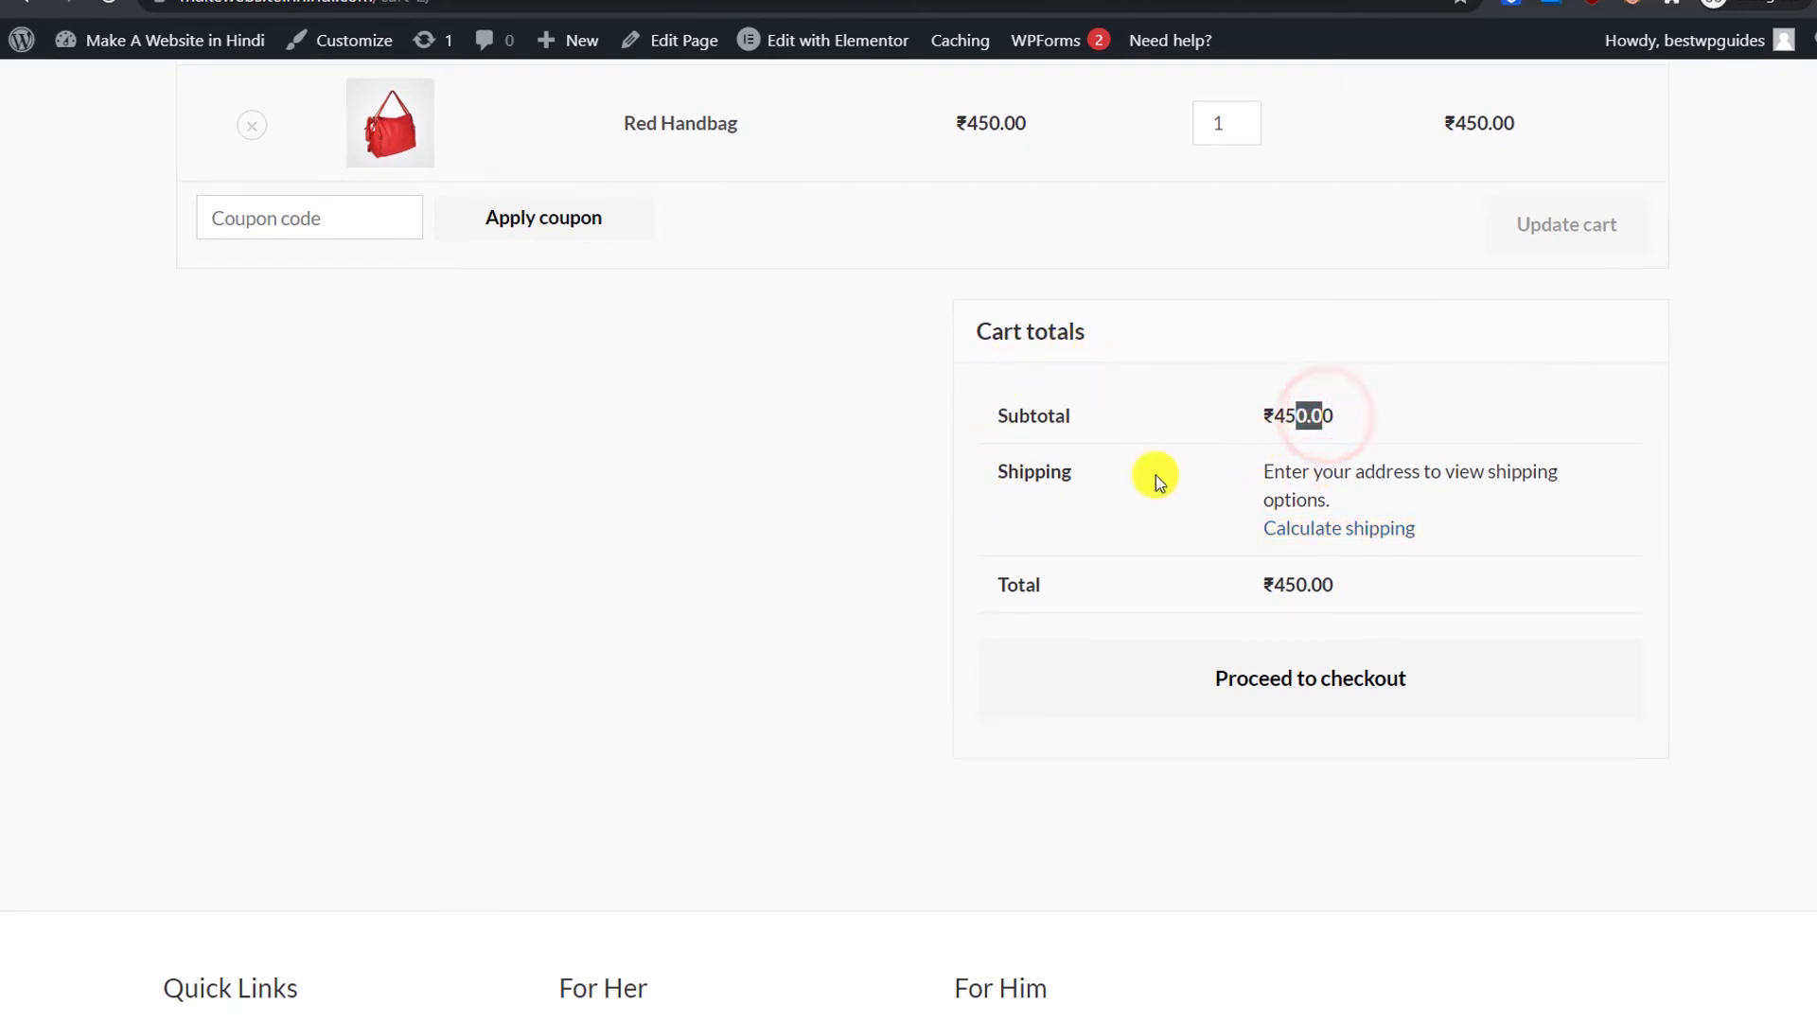
pyautogui.click(1387, 466)
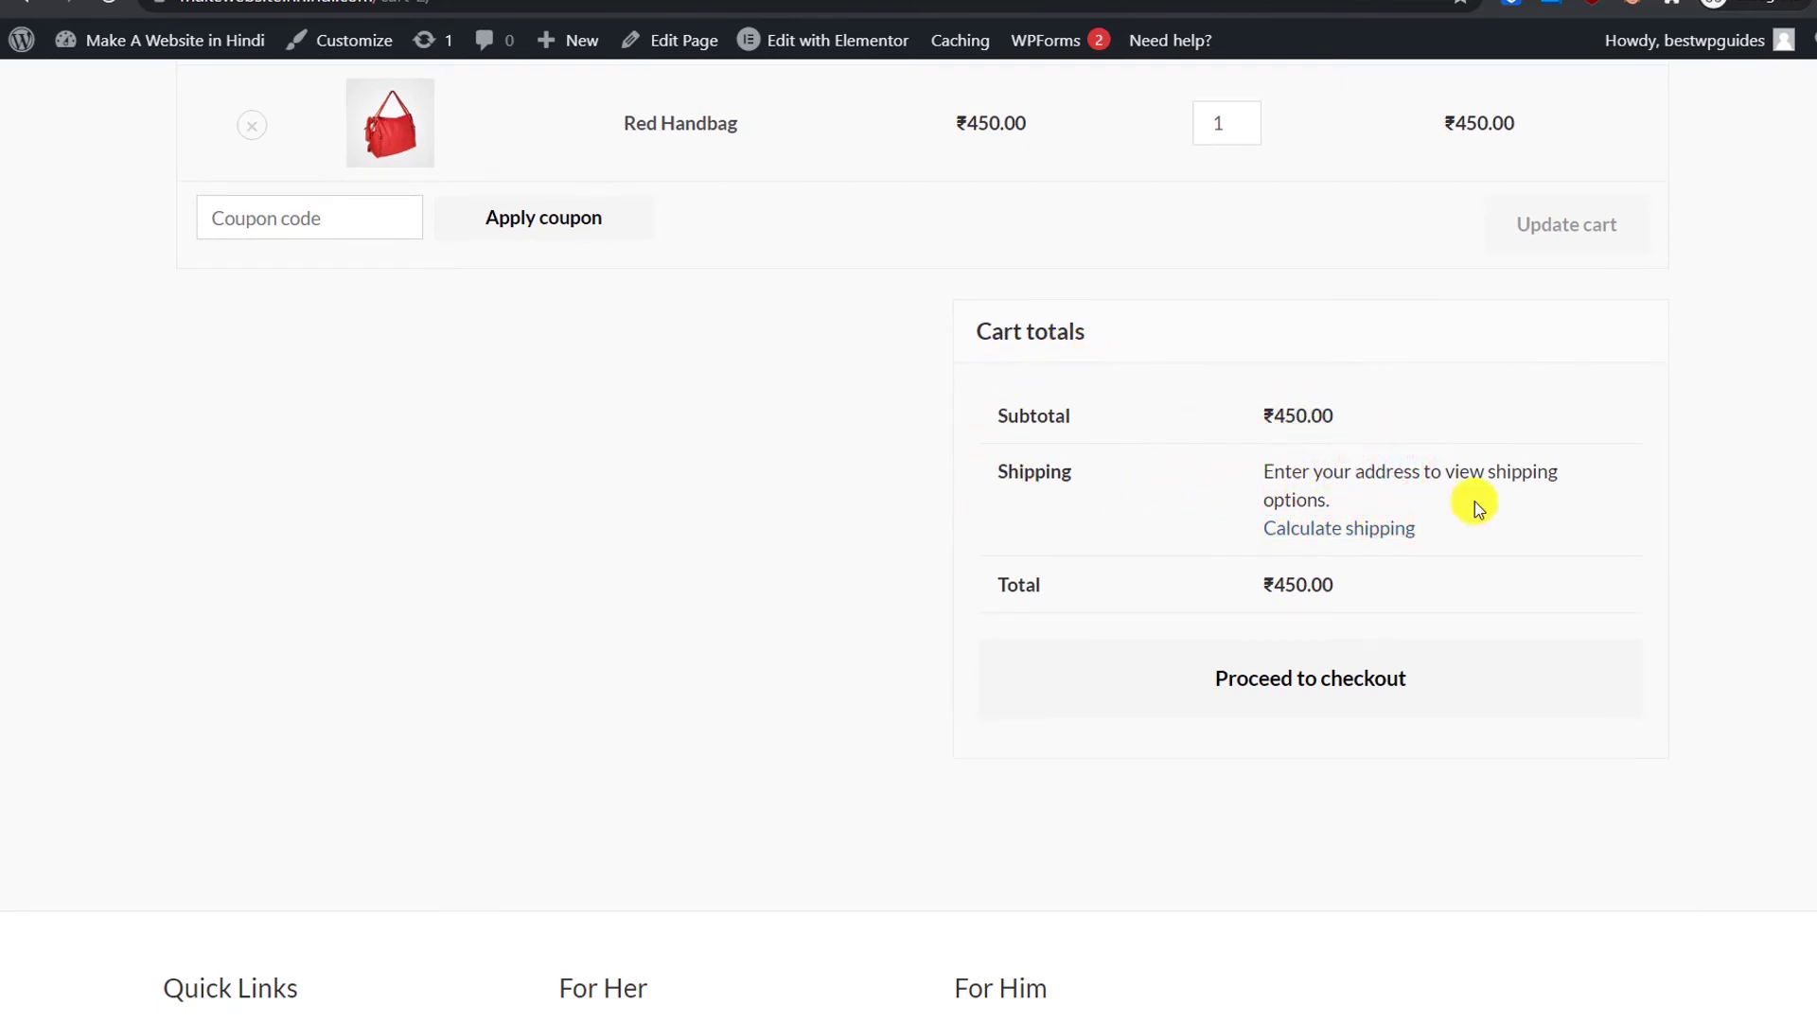
pyautogui.click(1335, 528)
pyautogui.scroll(-3, 1456, 586)
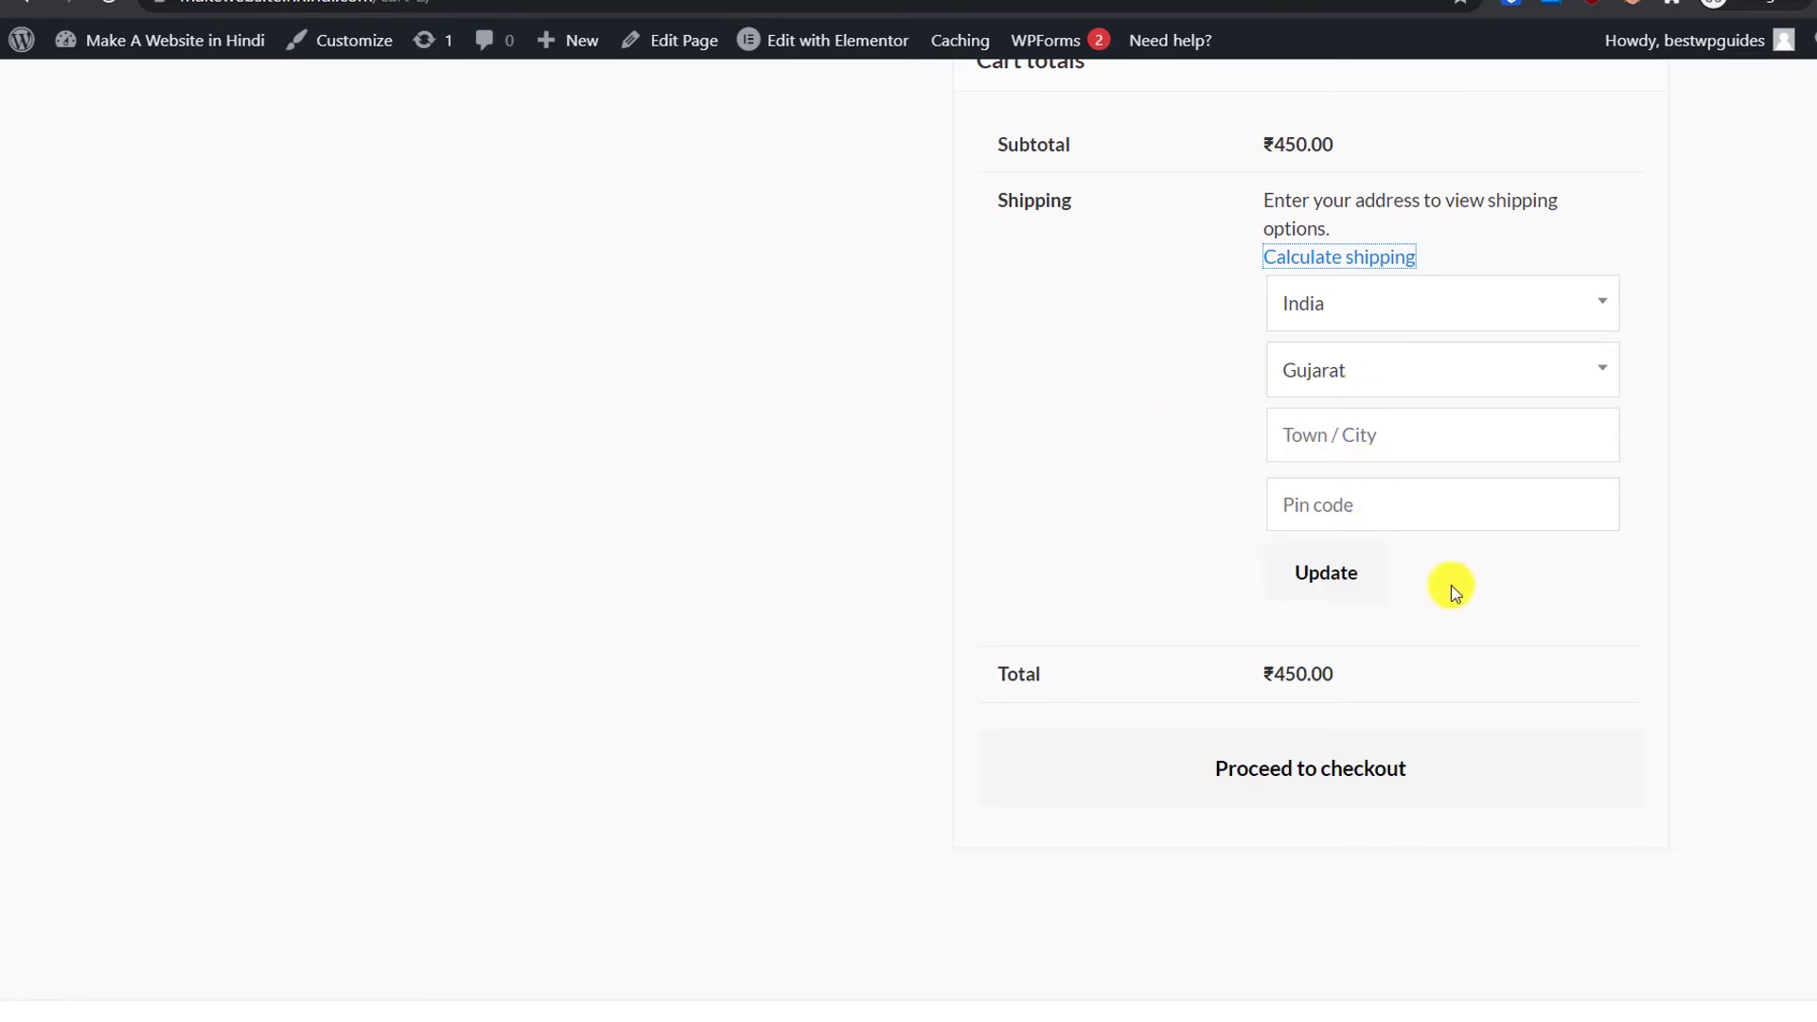
pyautogui.click(1324, 572)
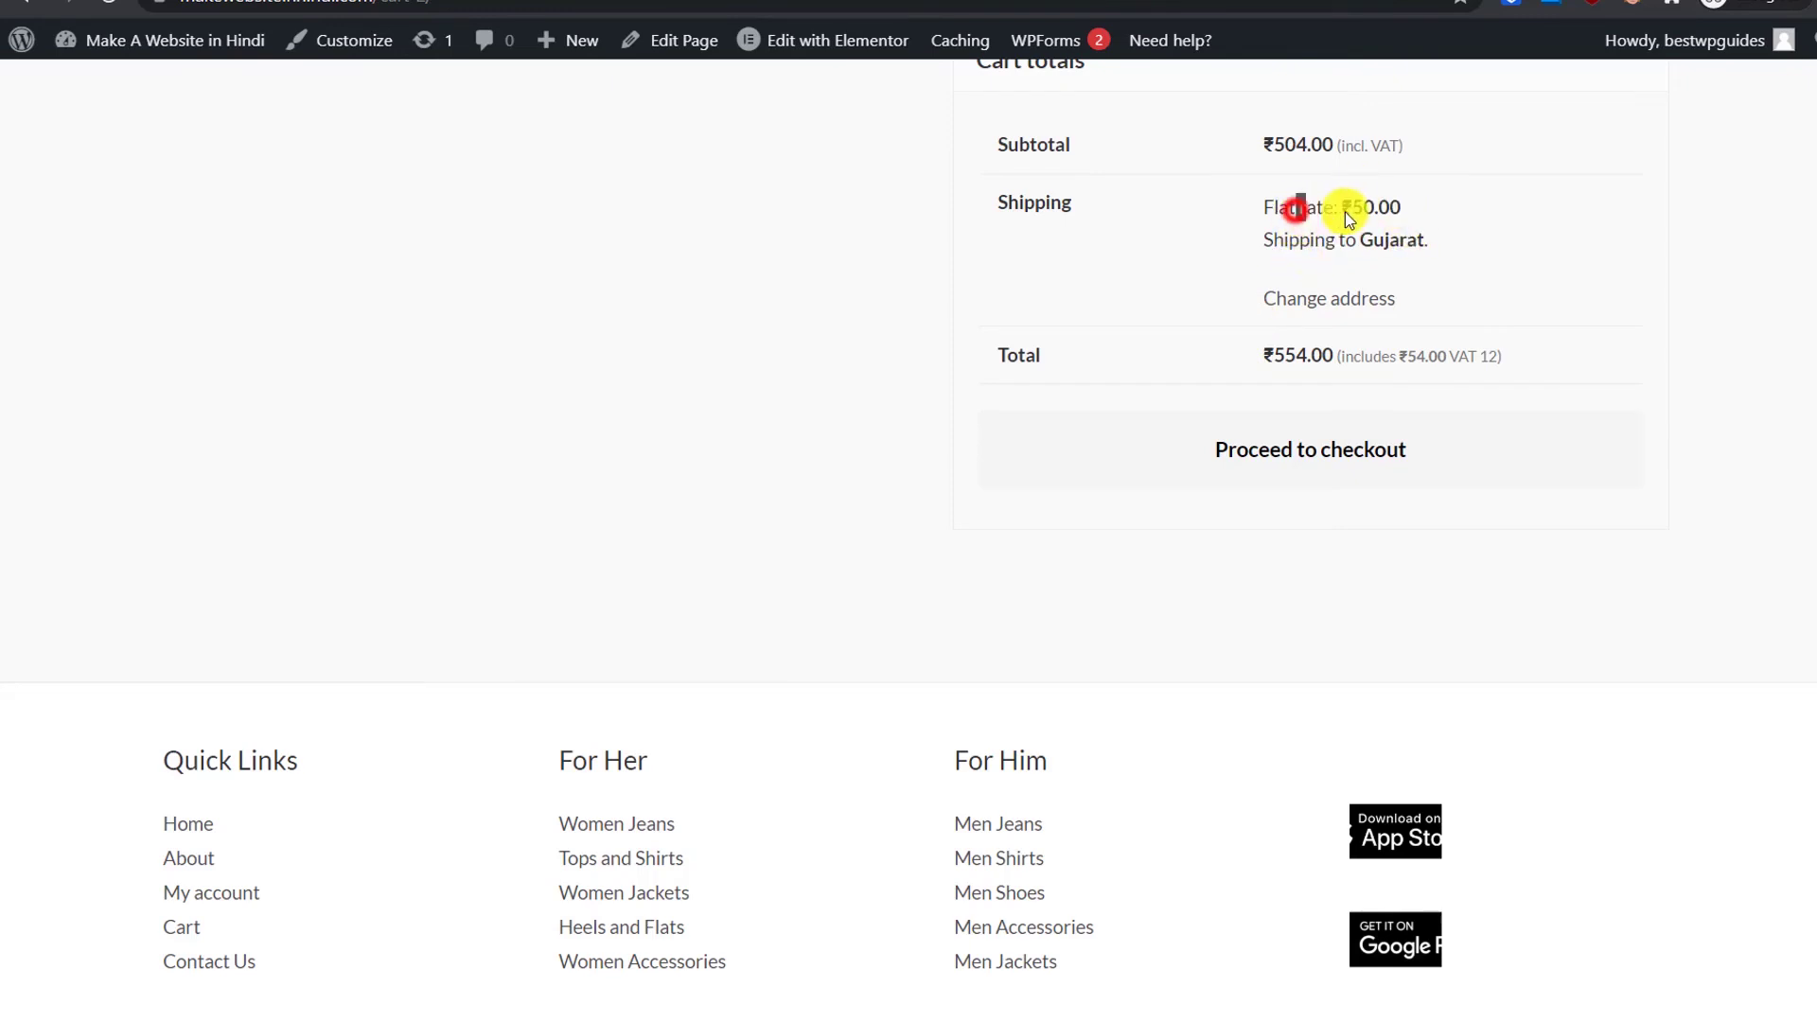
# Step: Review the ₹50.00 flat rate and the ₹554.00 total including ₹54.00 VAT
pyautogui.click(1424, 234)
pyautogui.moveTo(1359, 361); pyautogui.dragTo(1451, 366)
pyautogui.click(1476, 369)
pyautogui.moveTo(1457, 359); pyautogui.dragTo(1425, 365)
pyautogui.click(1426, 365)
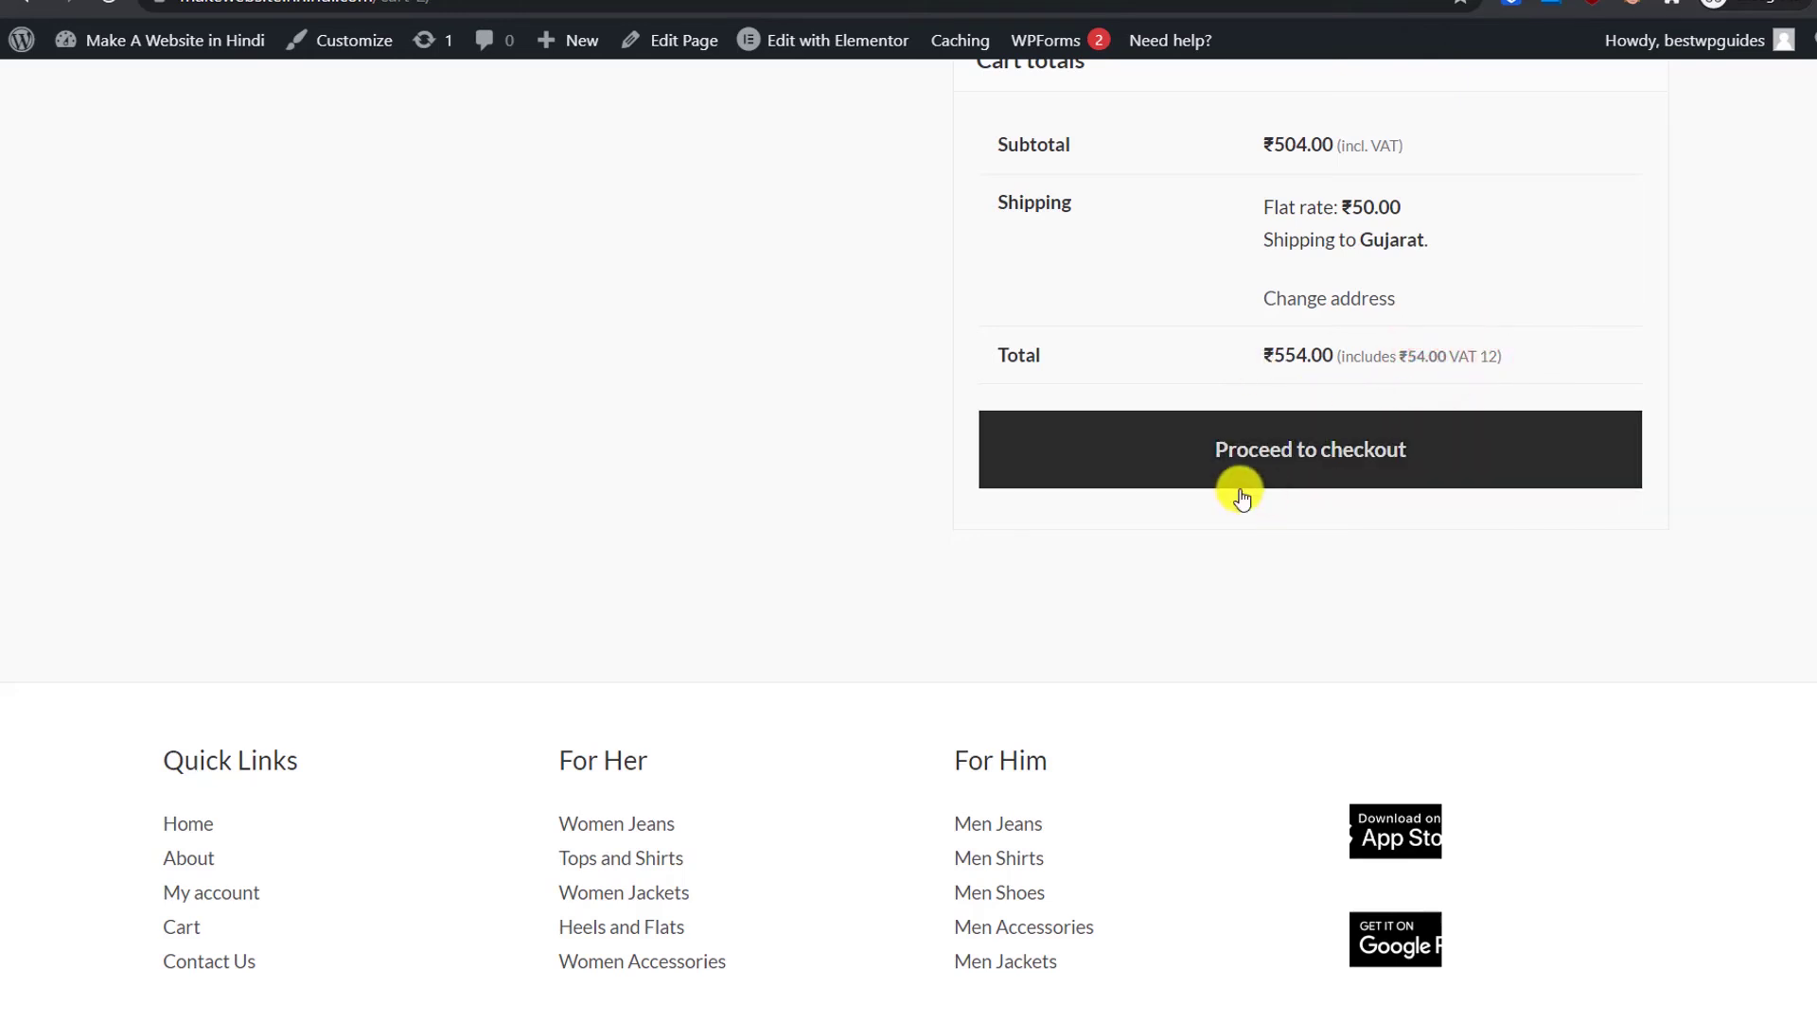
# Step: Proceed to checkout and dismiss the Stripe alert
pyautogui.click(1311, 466)
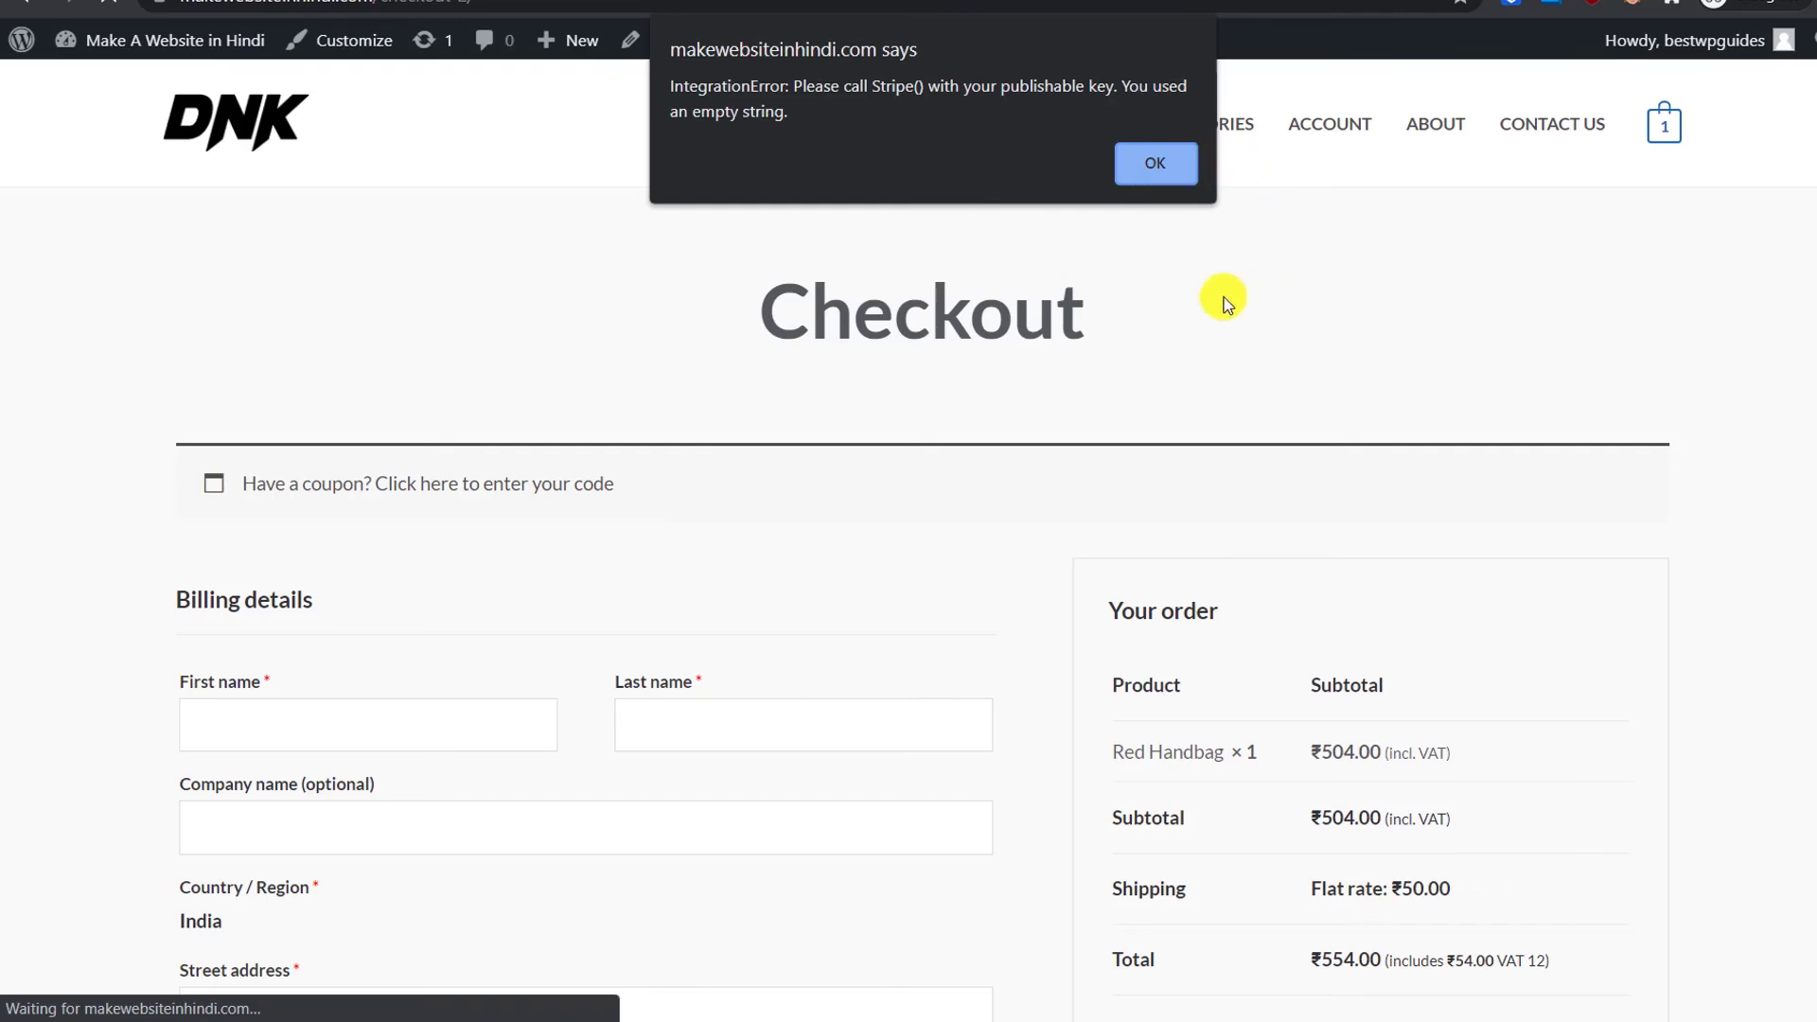
pyautogui.click(1181, 161)
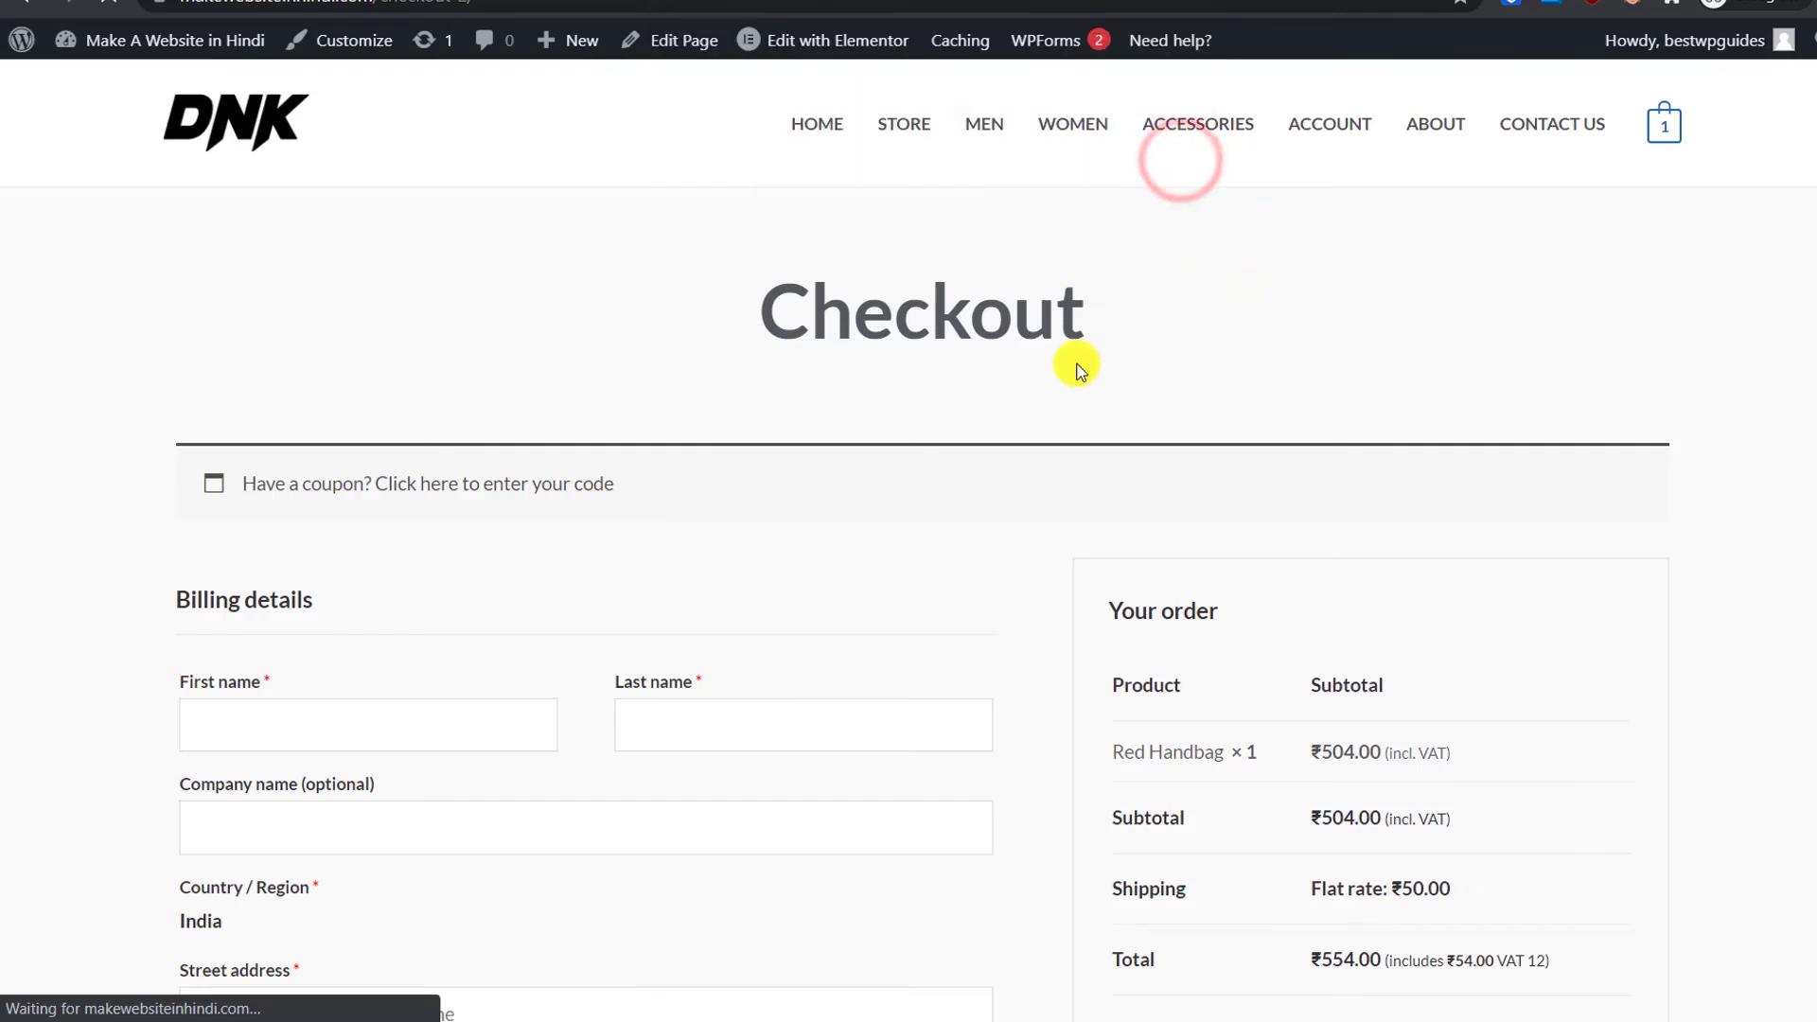
pyautogui.scroll(-3, 1077, 364)
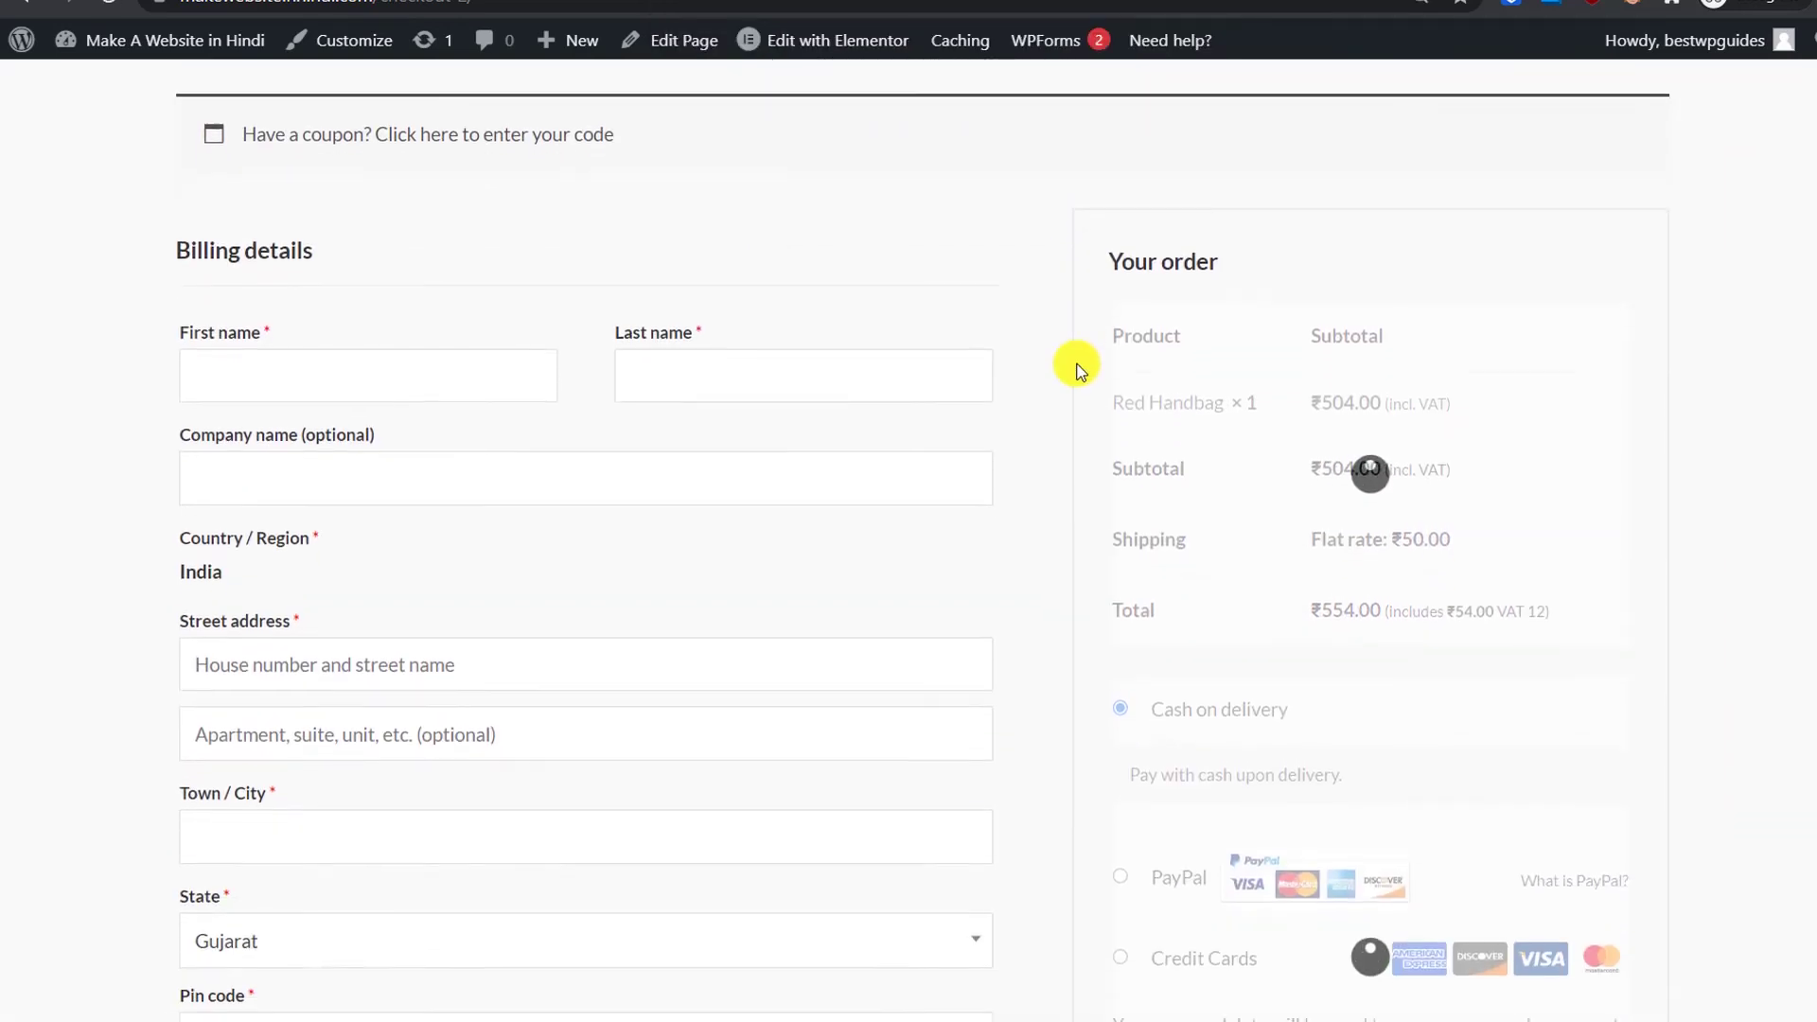
pyautogui.scroll(-1, 555, 360)
# Step: Fill in the billing name, street, town, pin code, phone and e-mail fields
pyautogui.click(404, 271)
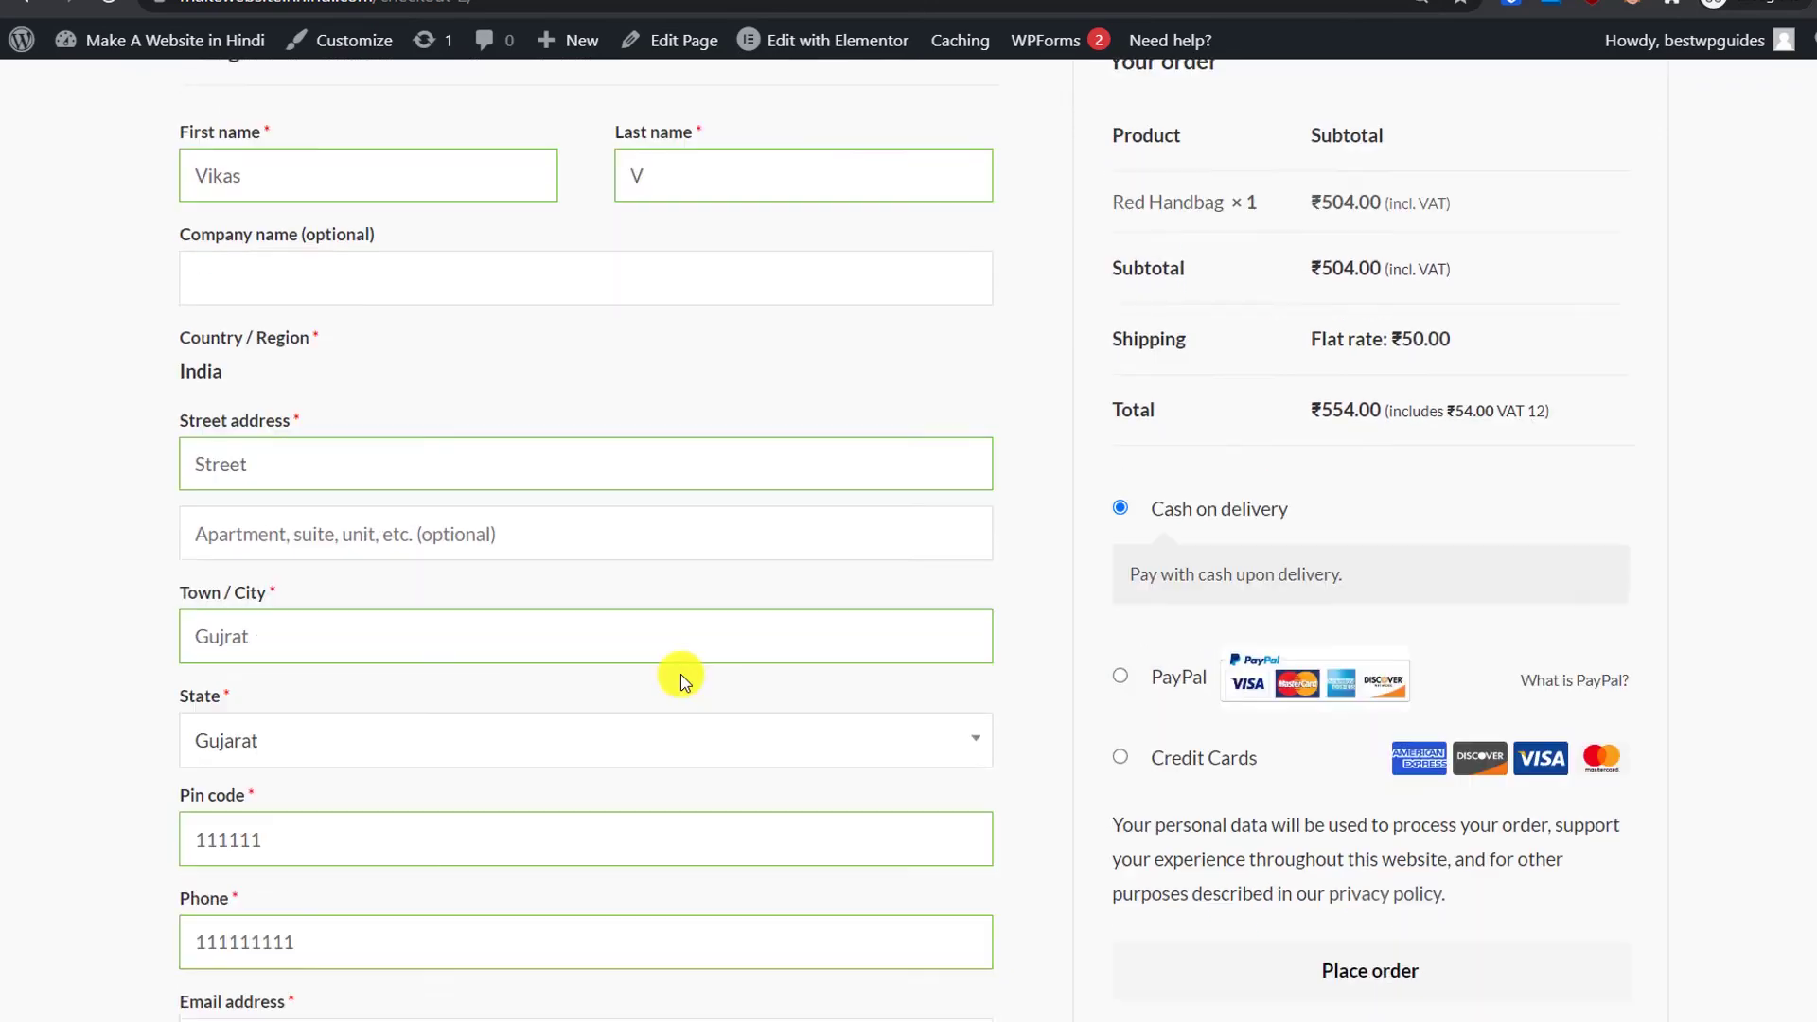
pyautogui.scroll(-5, 685, 681)
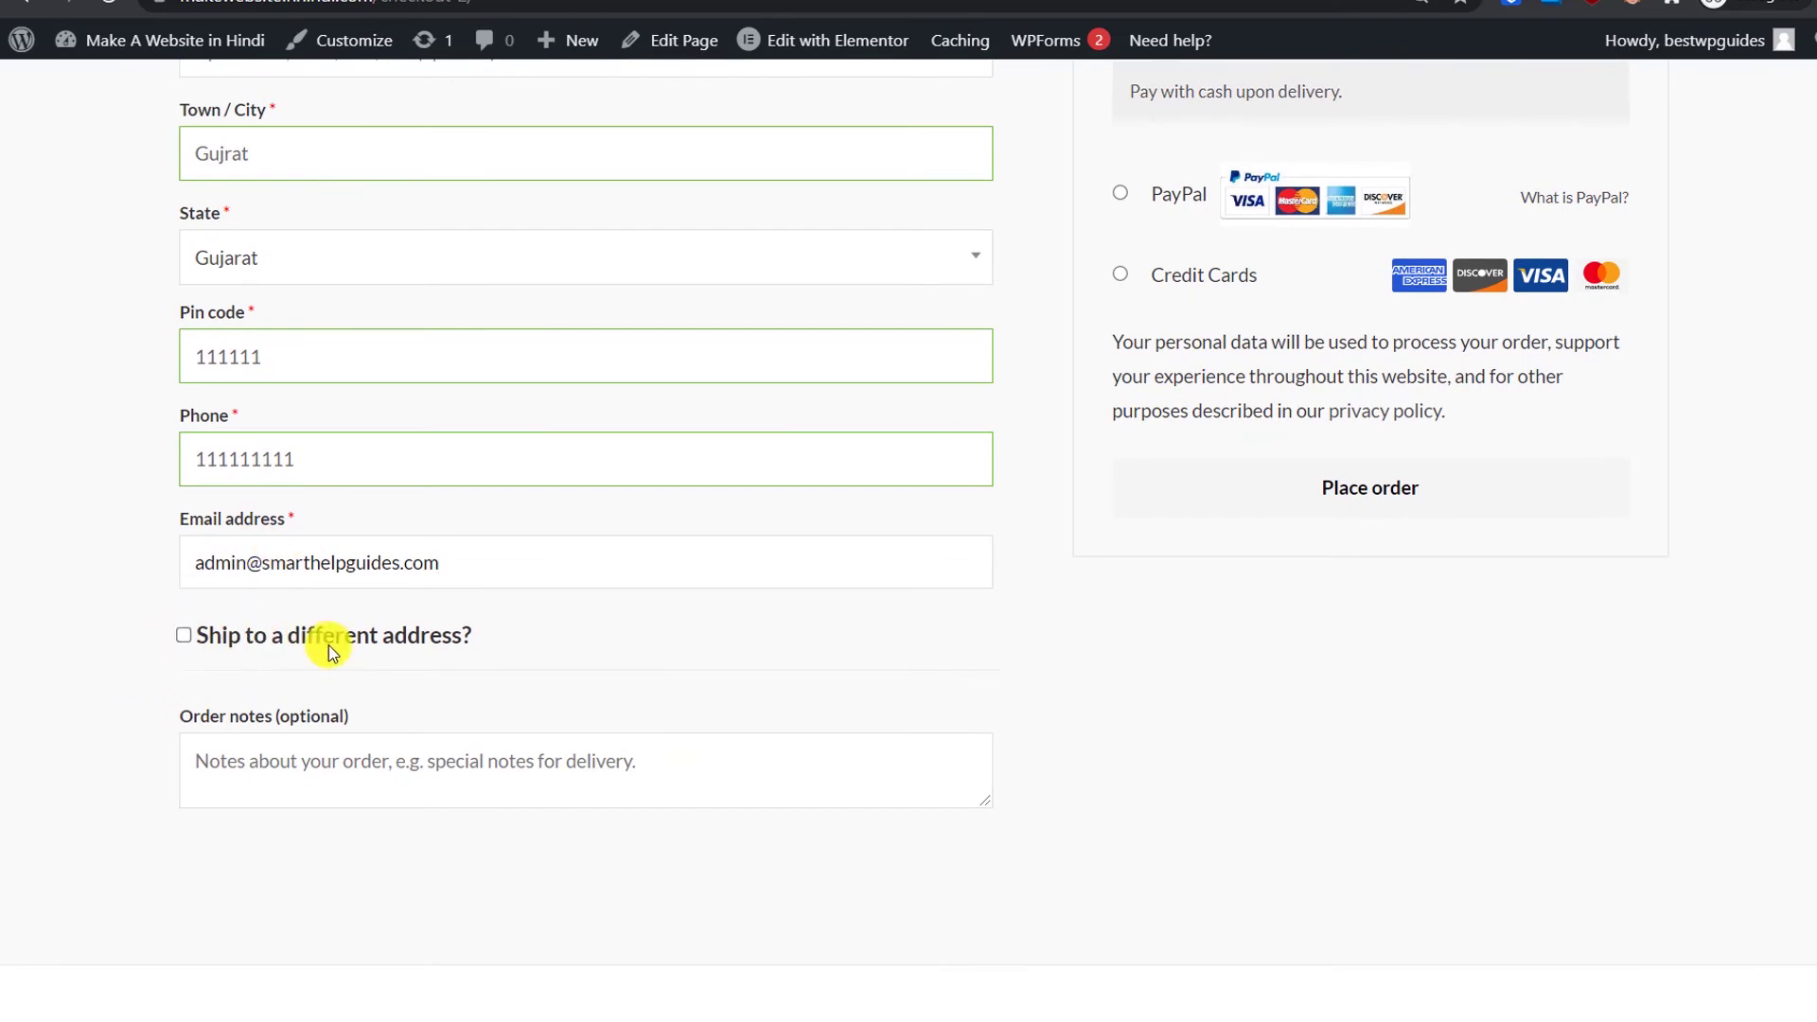
pyautogui.scroll(5, 1095, 665)
pyautogui.scroll(1, 1093, 671)
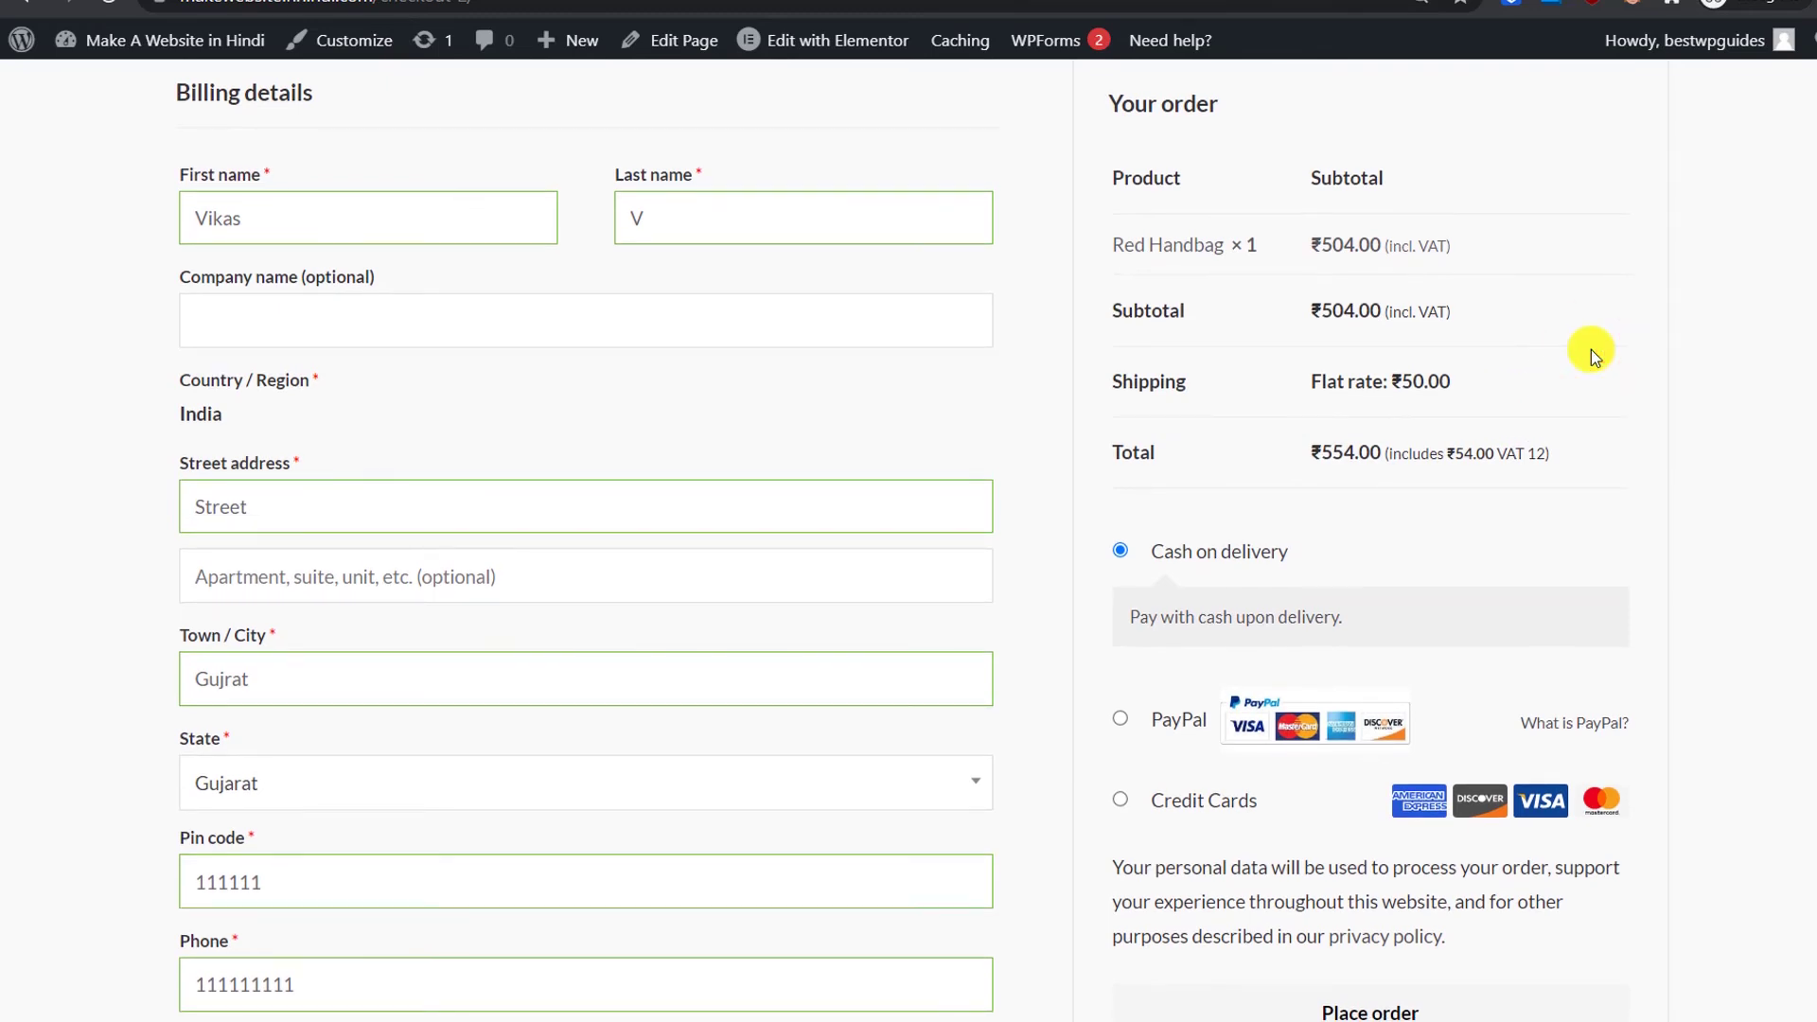
pyautogui.scroll(-2, 1592, 349)
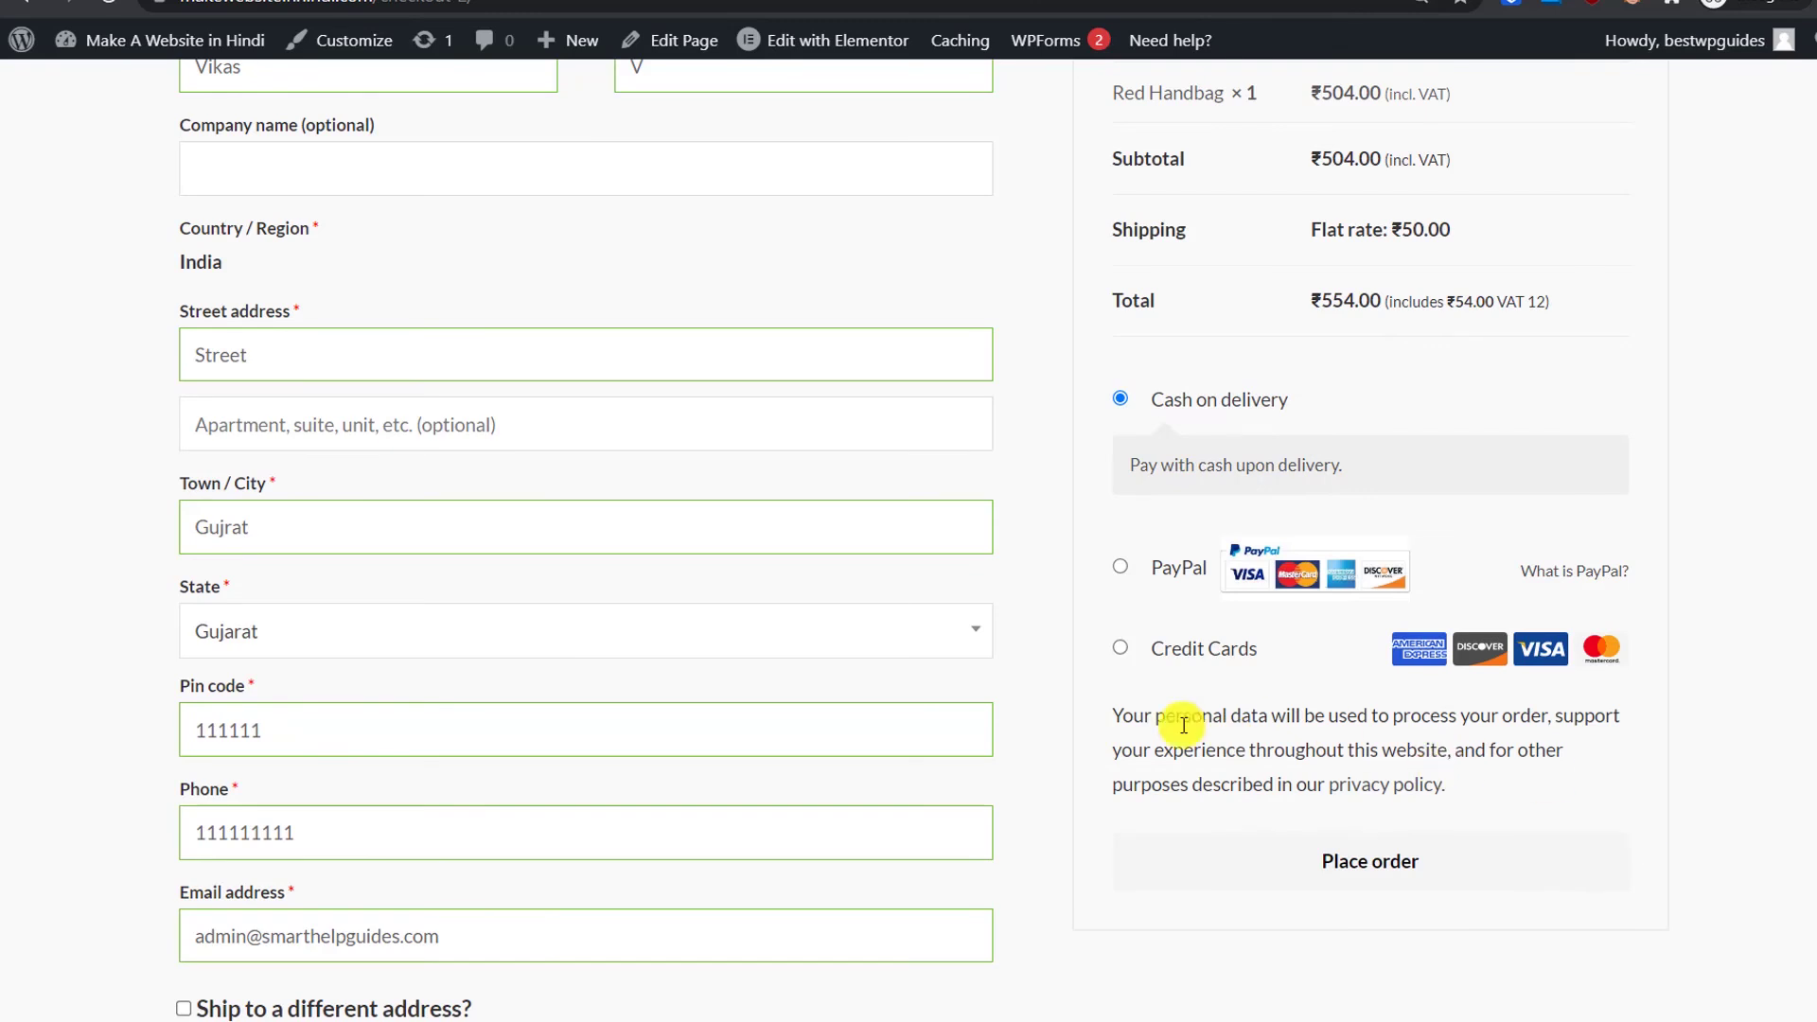
# Step: Place the ₹554.00 order with Cash on delivery after trying PayPal and Credit Cards
pyautogui.click(1190, 575)
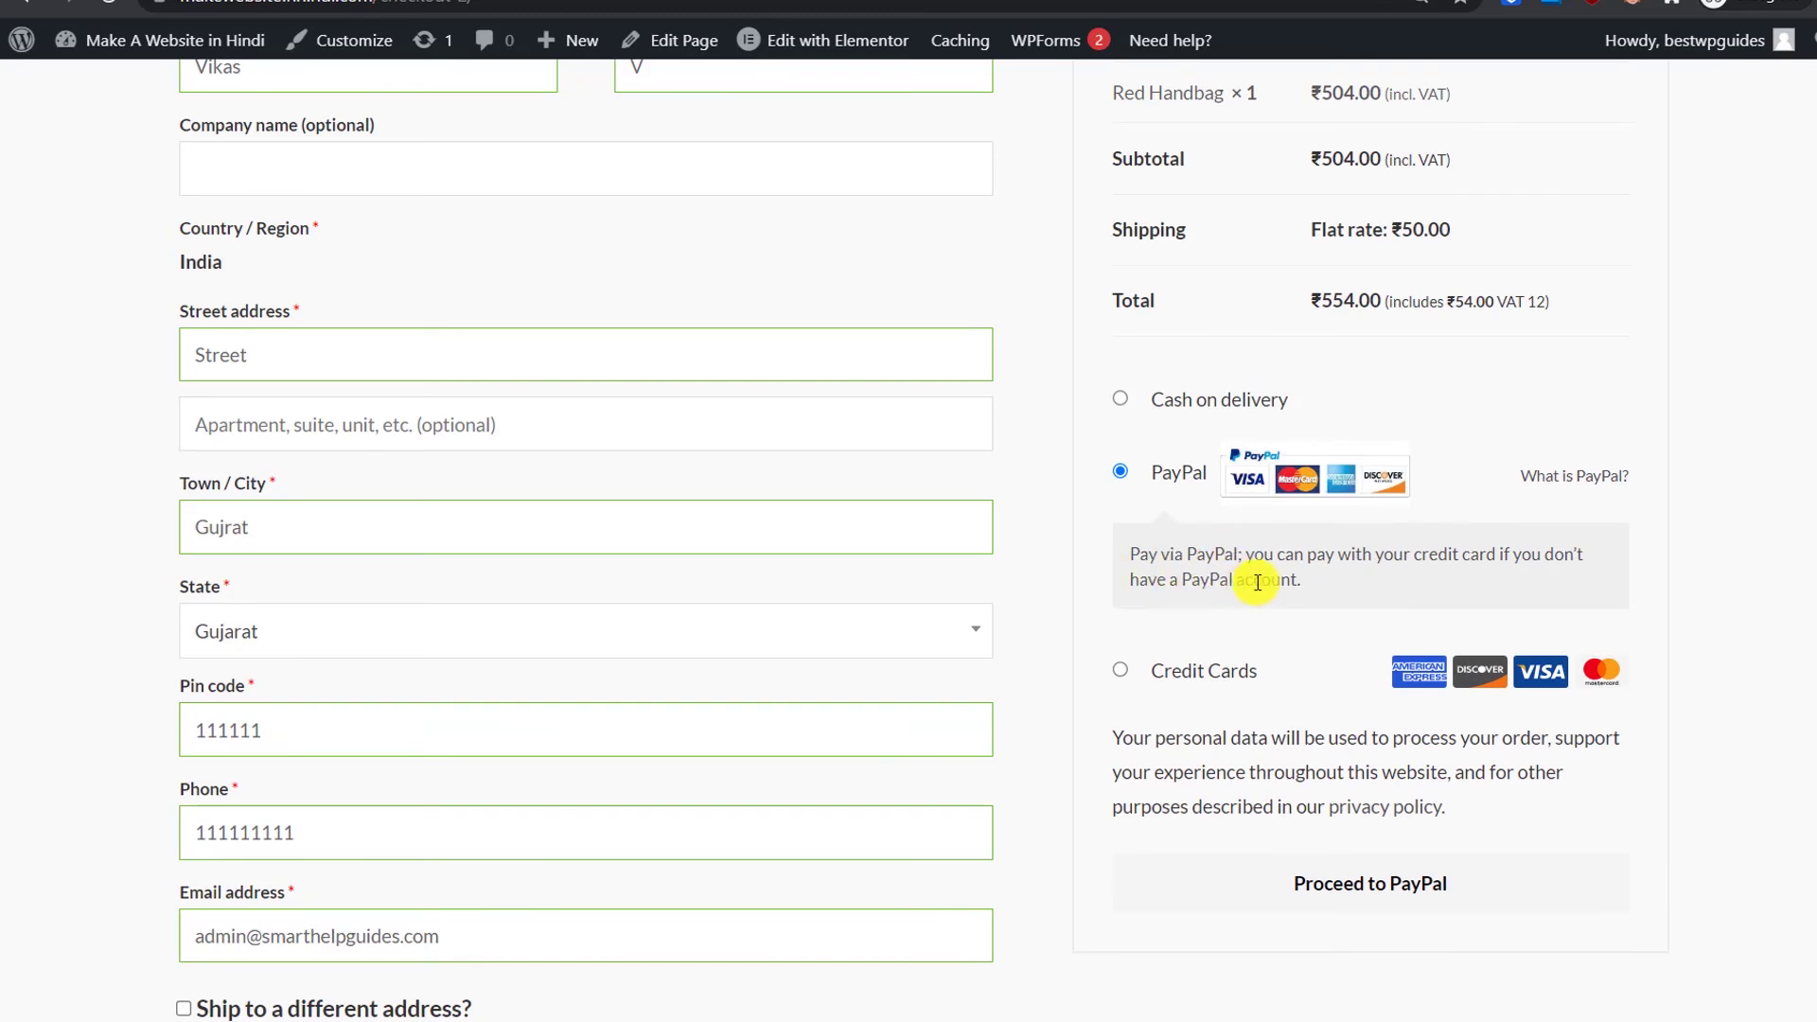
pyautogui.tripleClick(1306, 579)
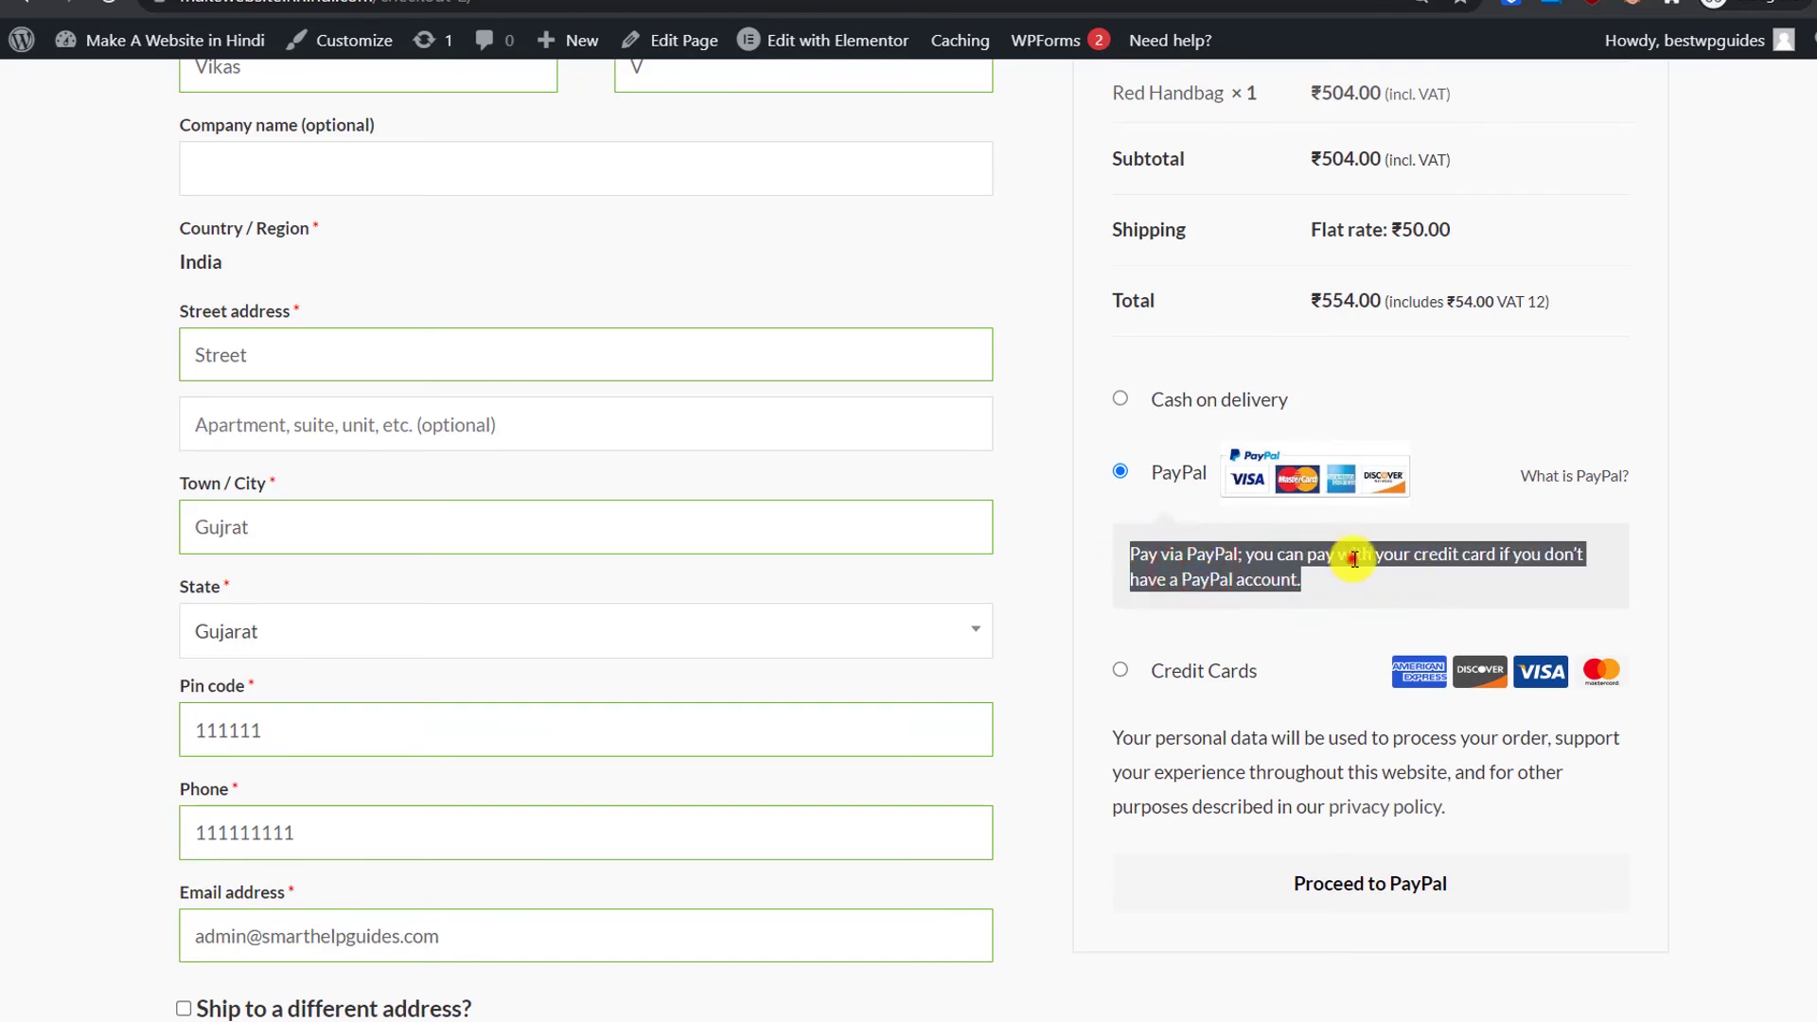
pyautogui.click(1249, 677)
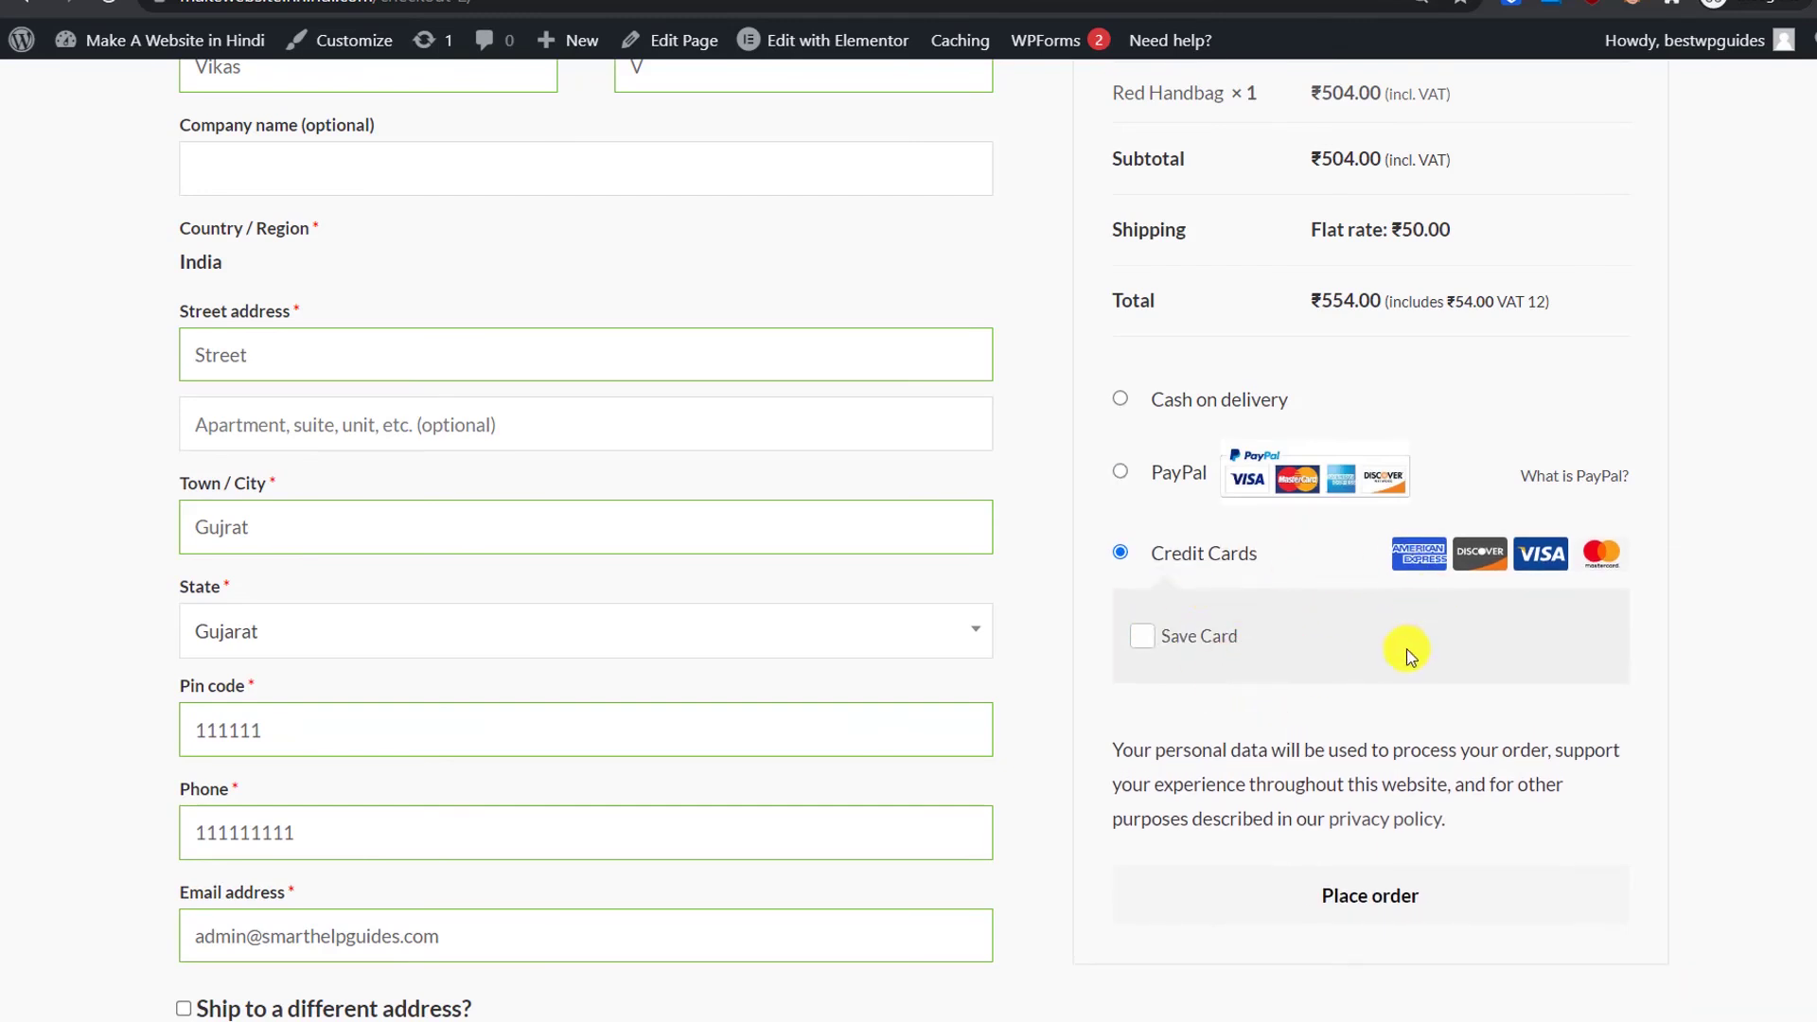
pyautogui.click(1224, 401)
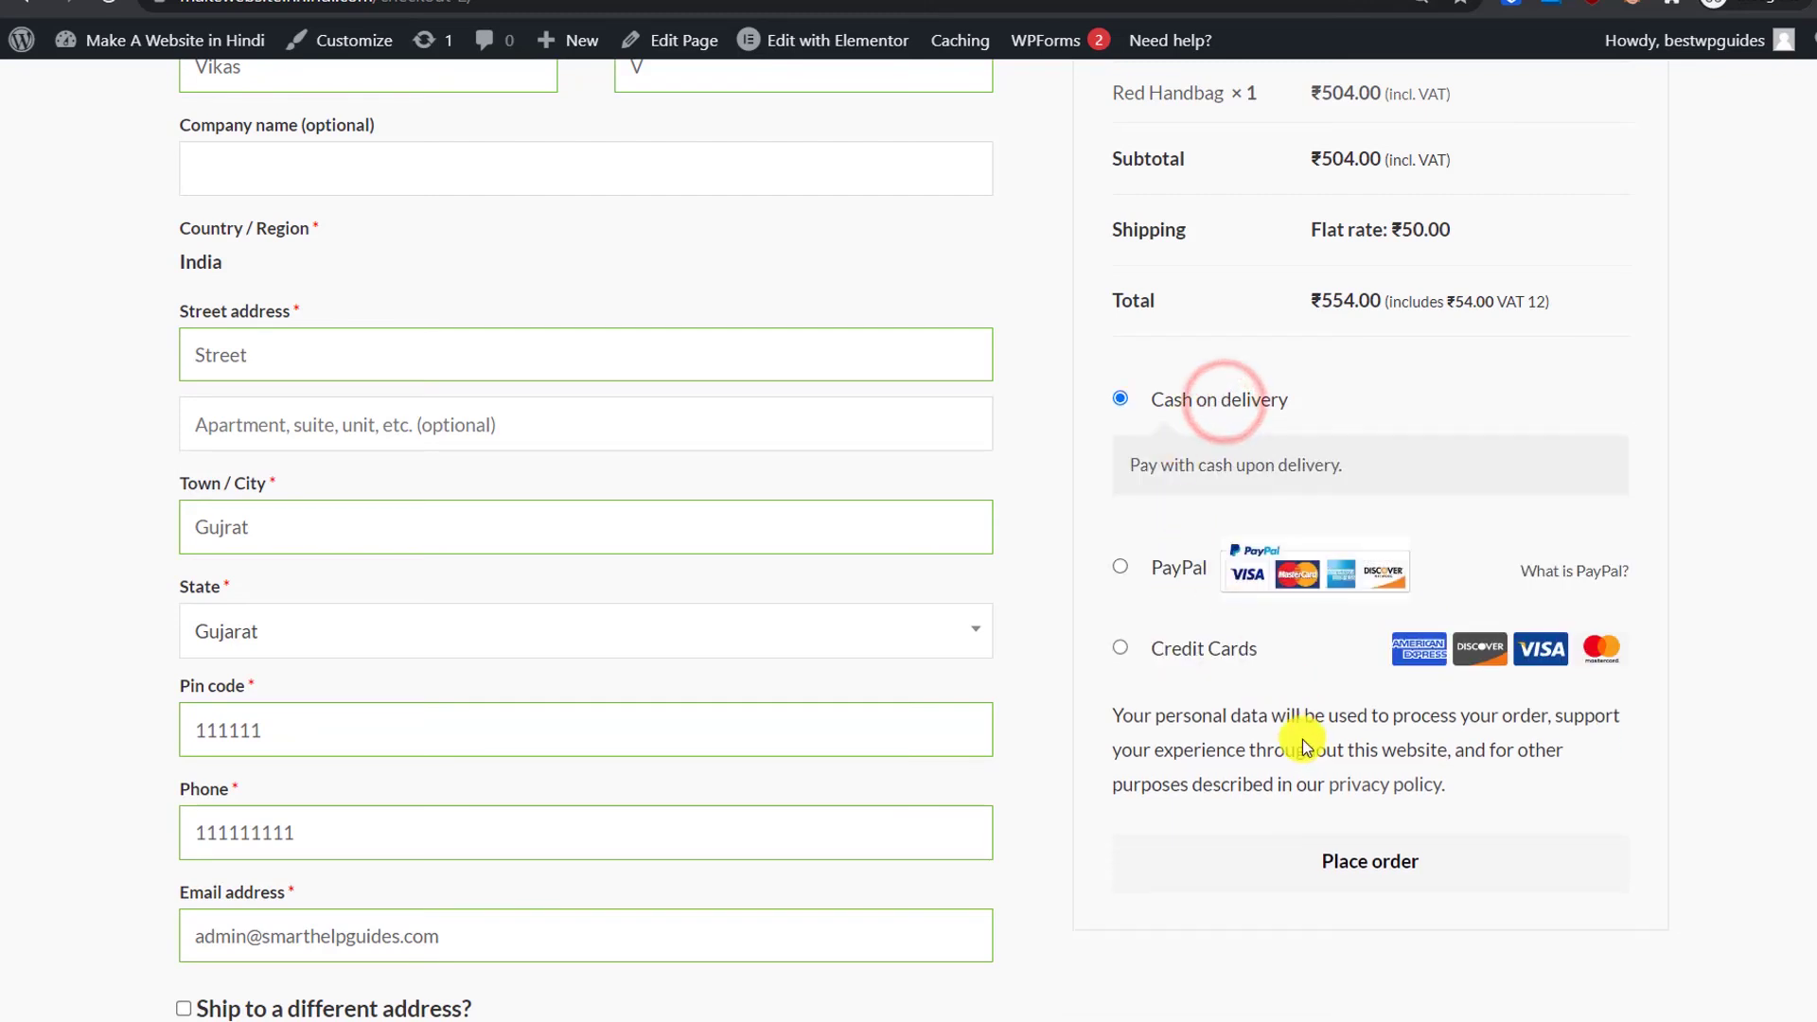
pyautogui.click(1372, 859)
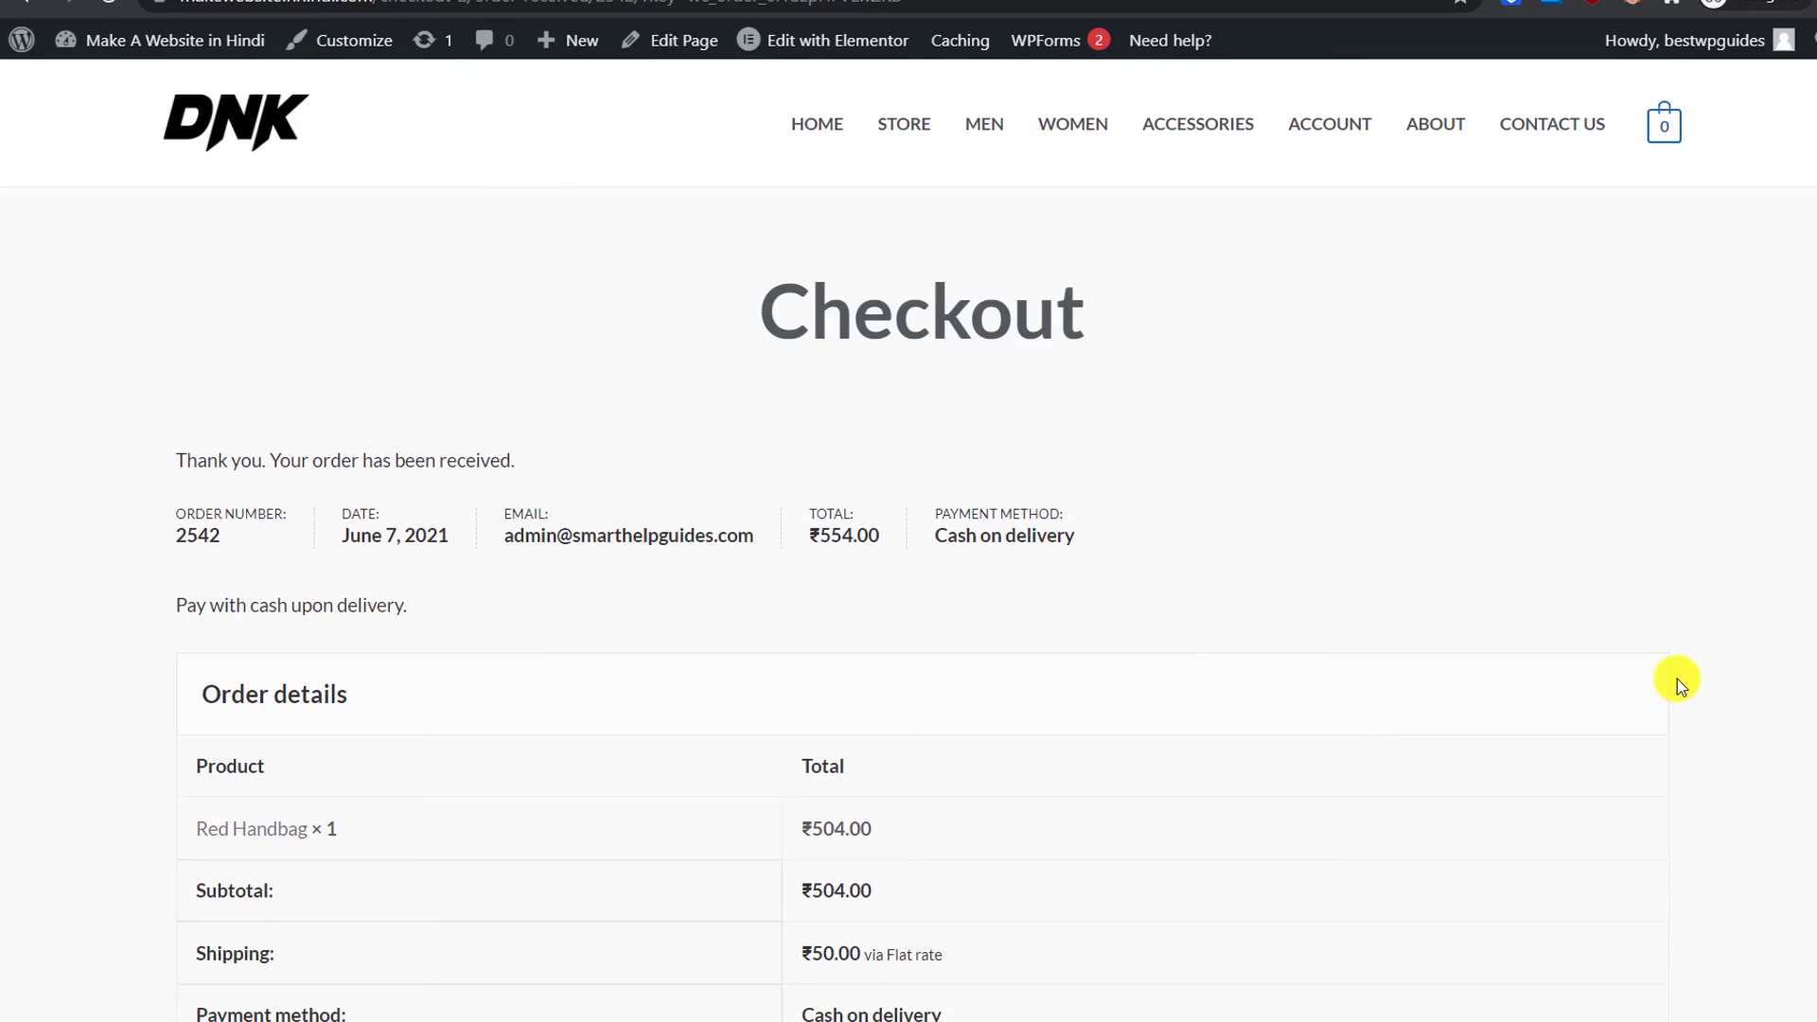
# Step: Review order 2542's confirmation: Red Handbag ₹504.00, ₹50.00 shipping, ₹554.00 total, cash on delivery
pyautogui.scroll(-2, 1676, 678)
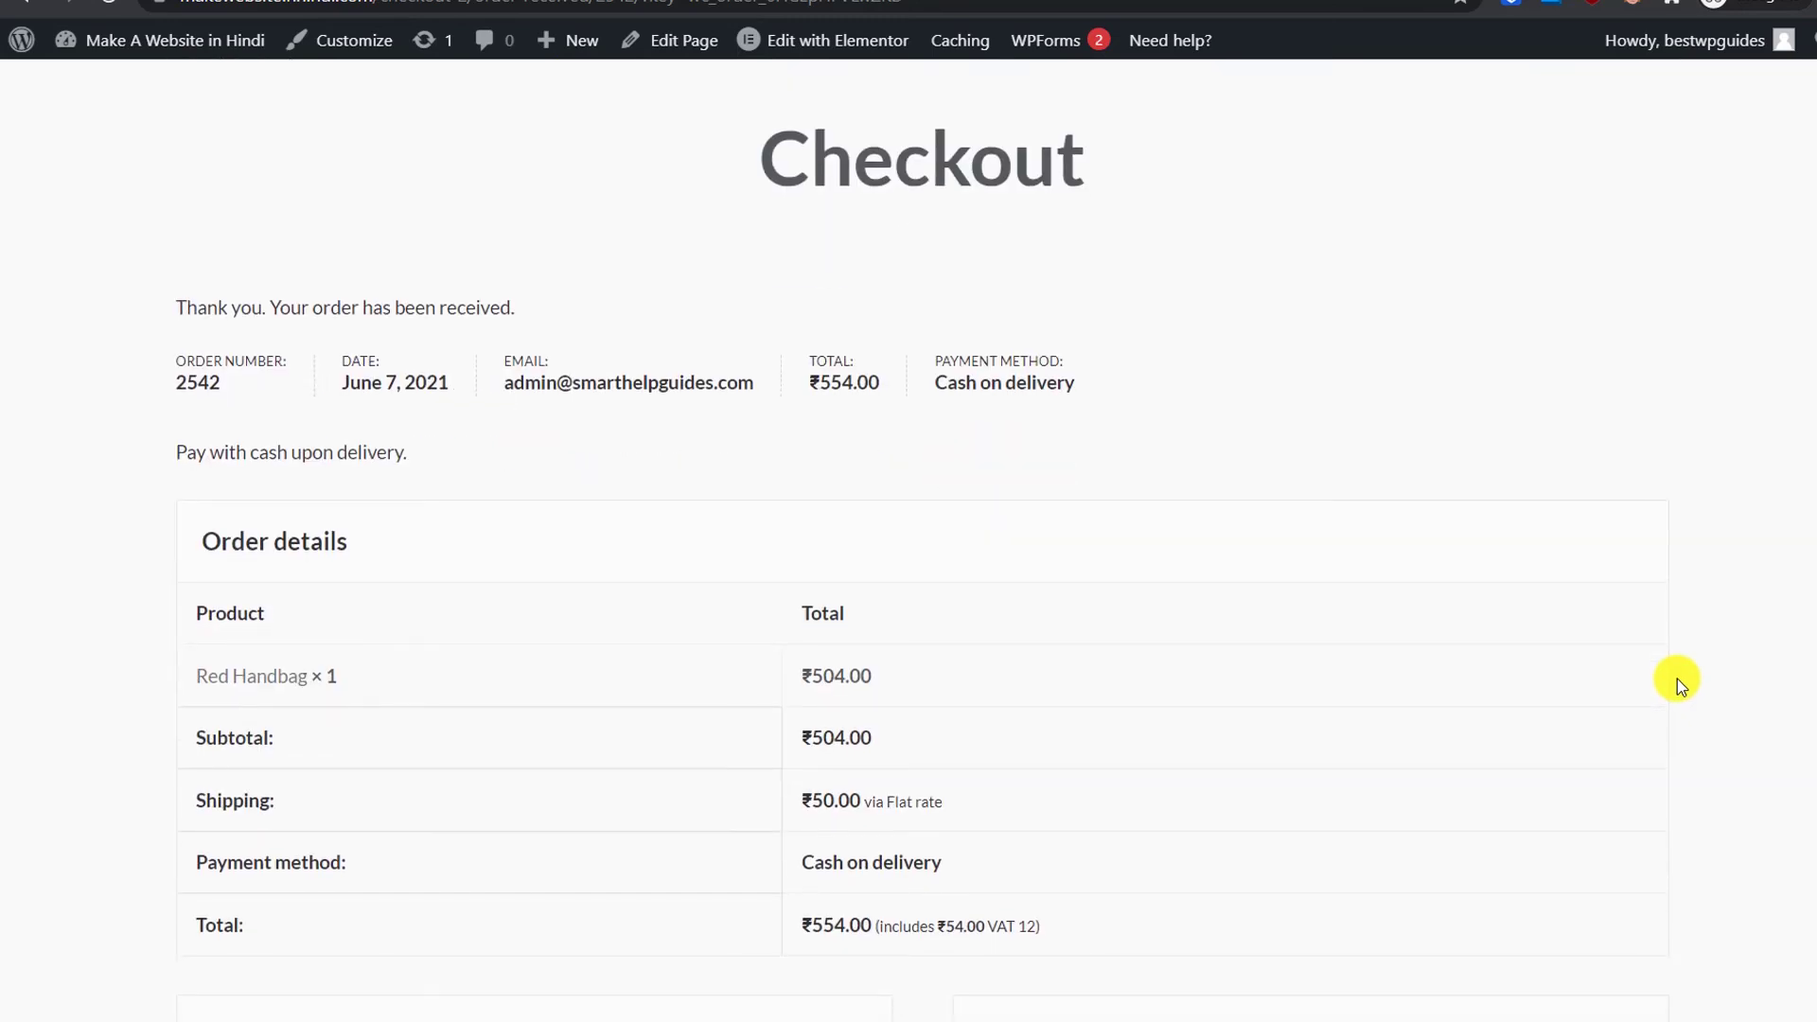
pyautogui.scroll(-1, 586, 384)
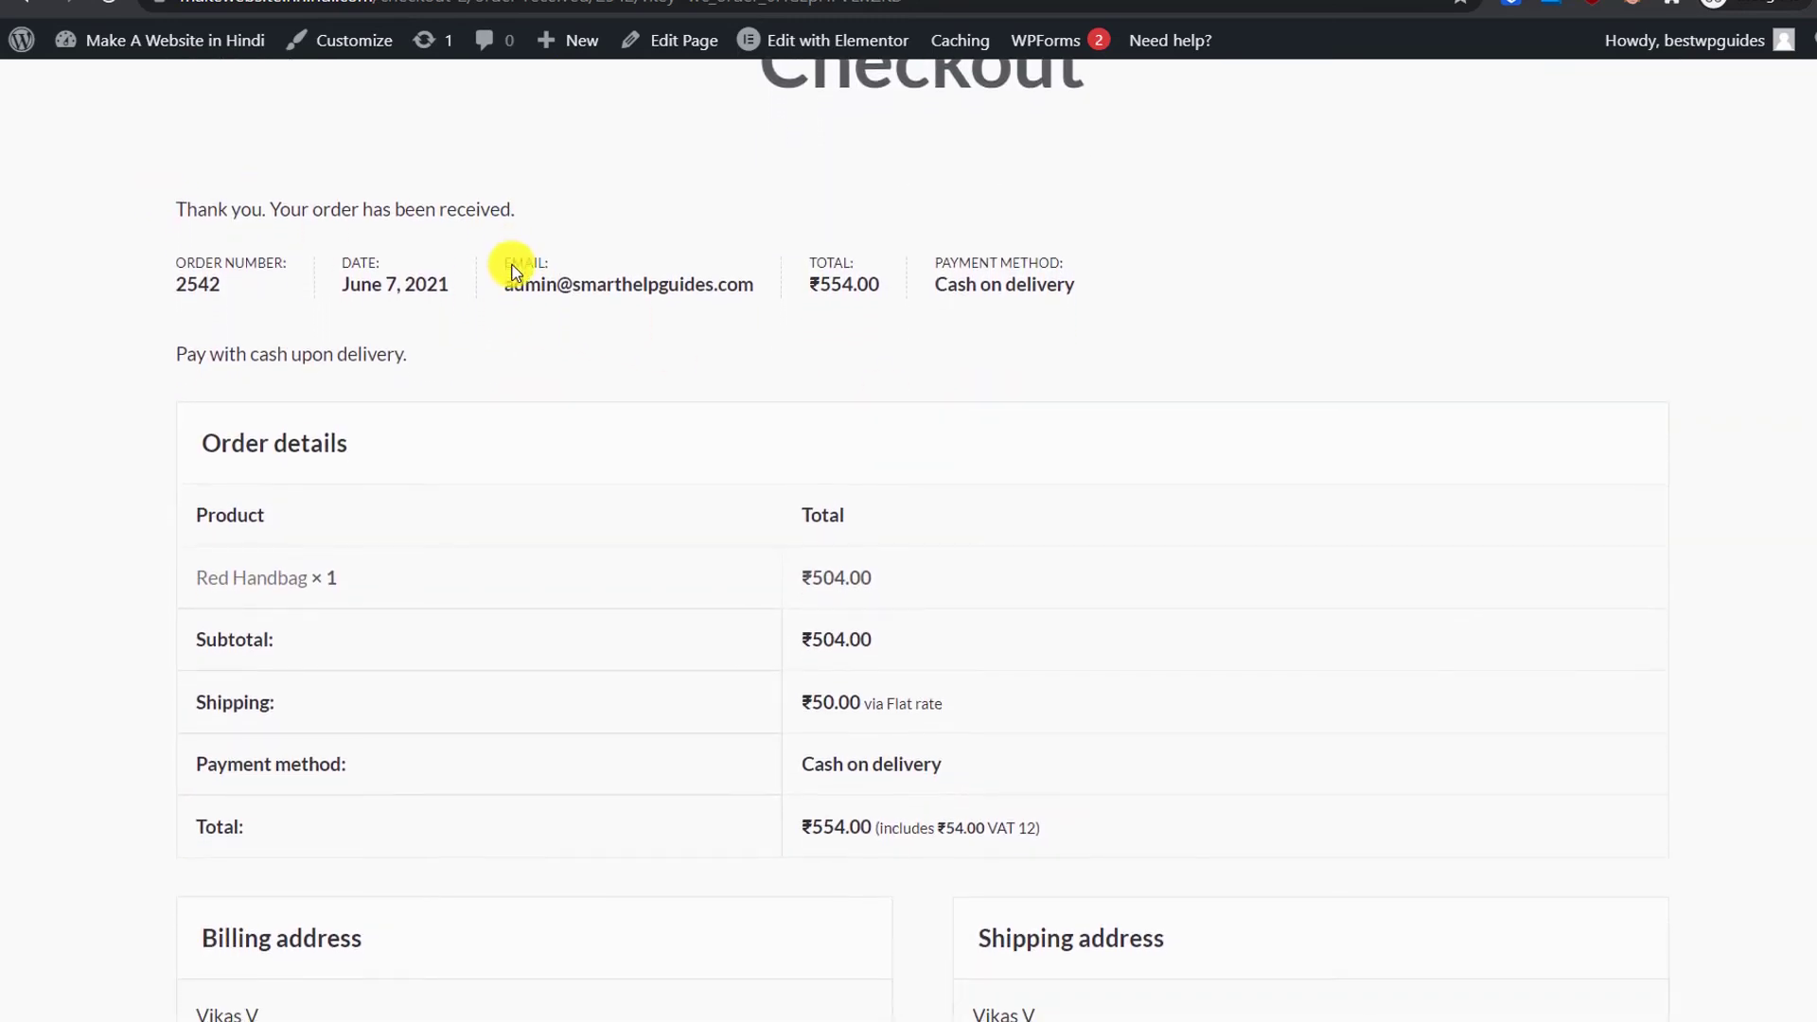
pyautogui.scroll(-2, 511, 272)
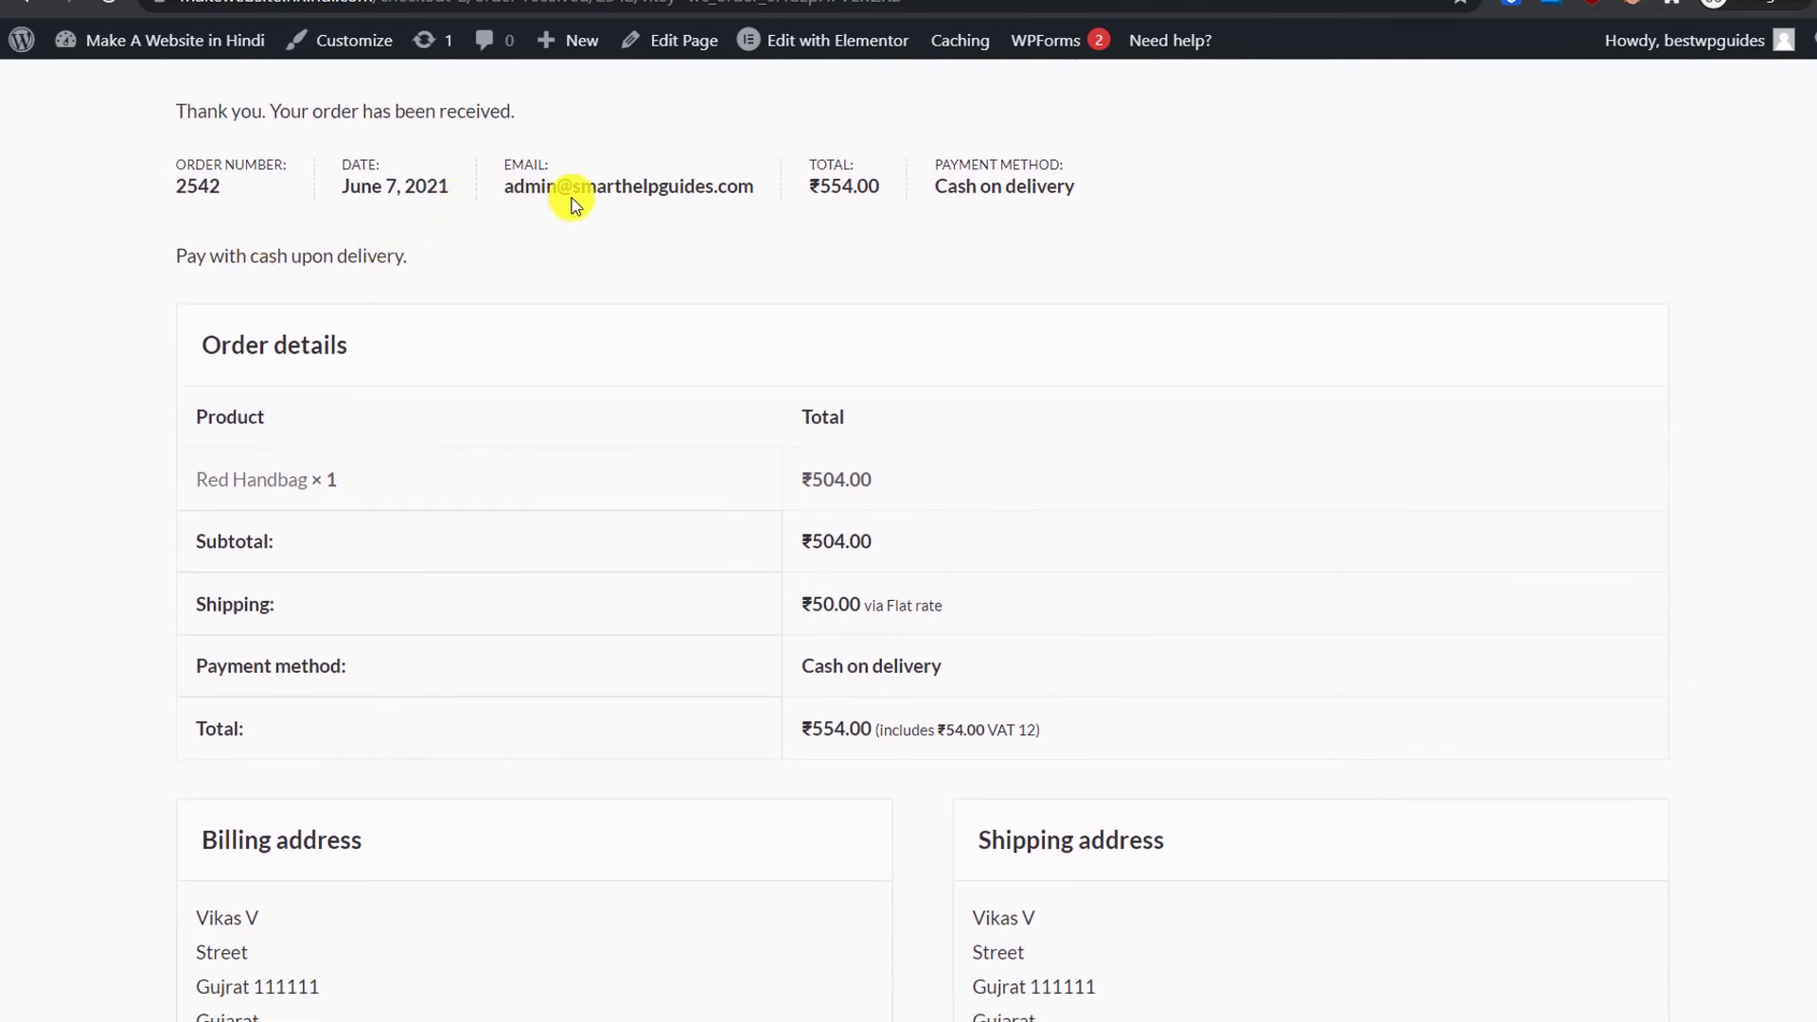
pyautogui.scroll(-1, 946, 200)
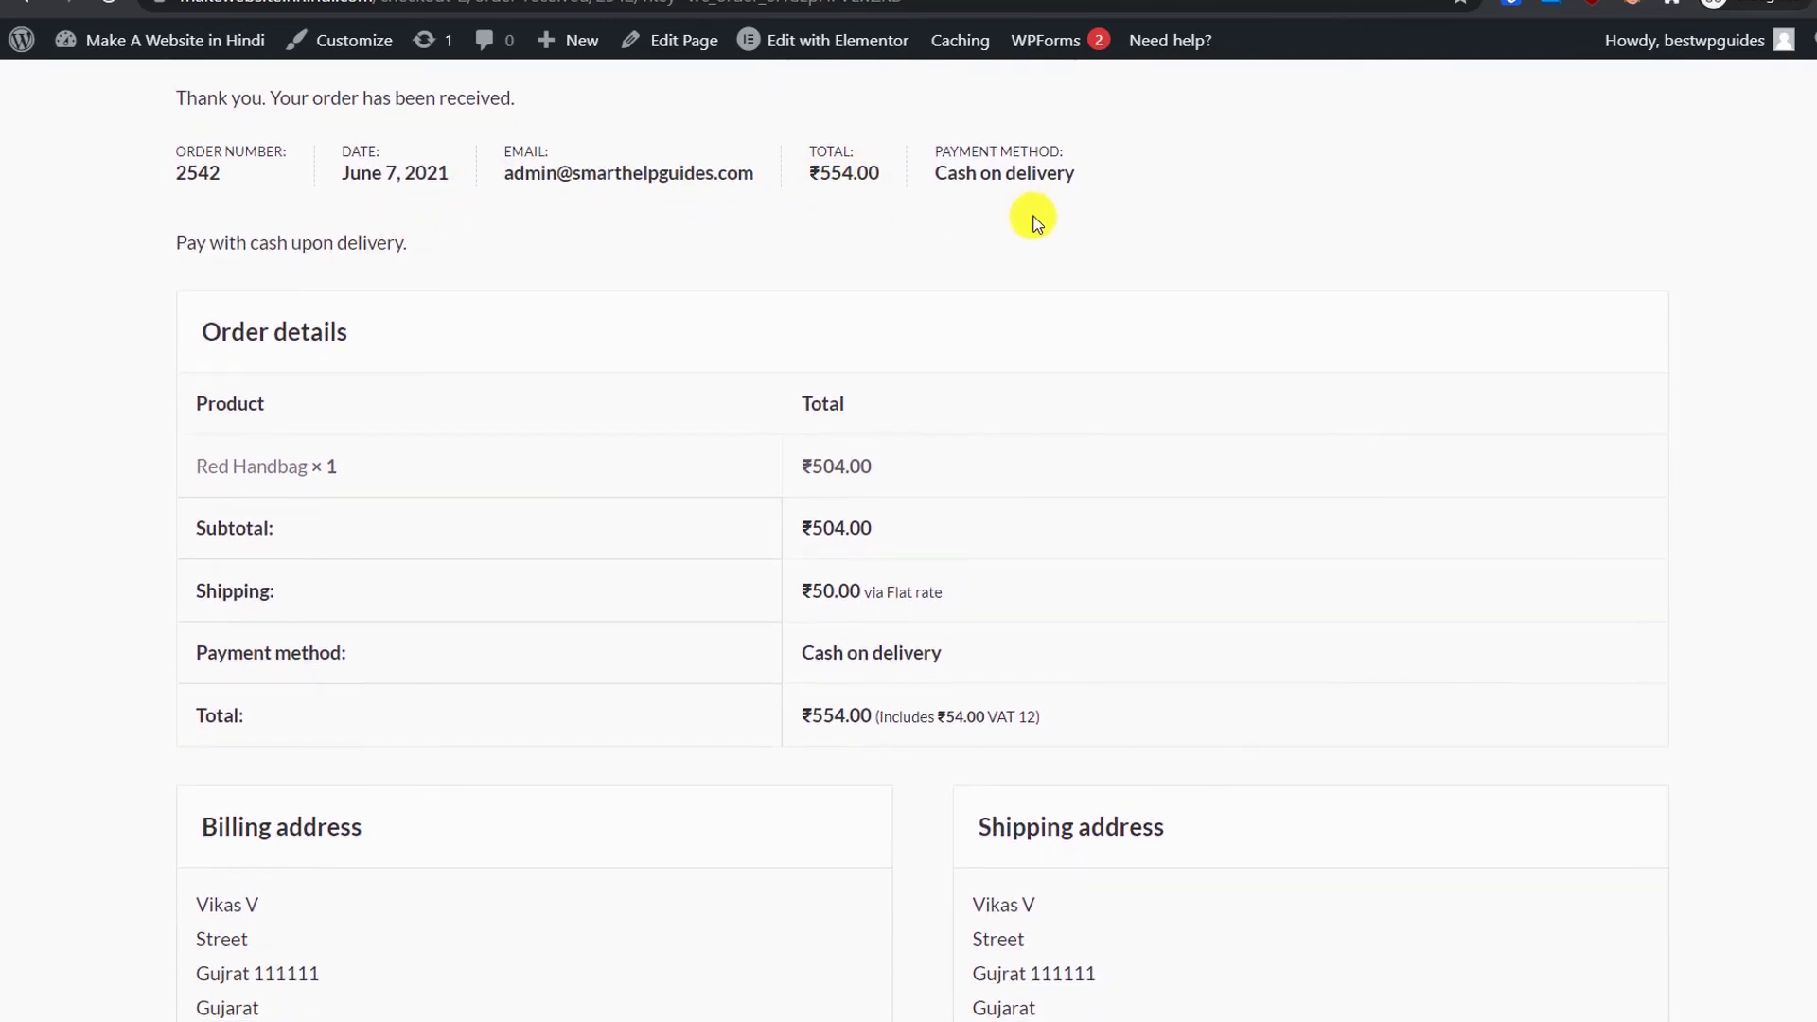
pyautogui.scroll(-3, 1054, 183)
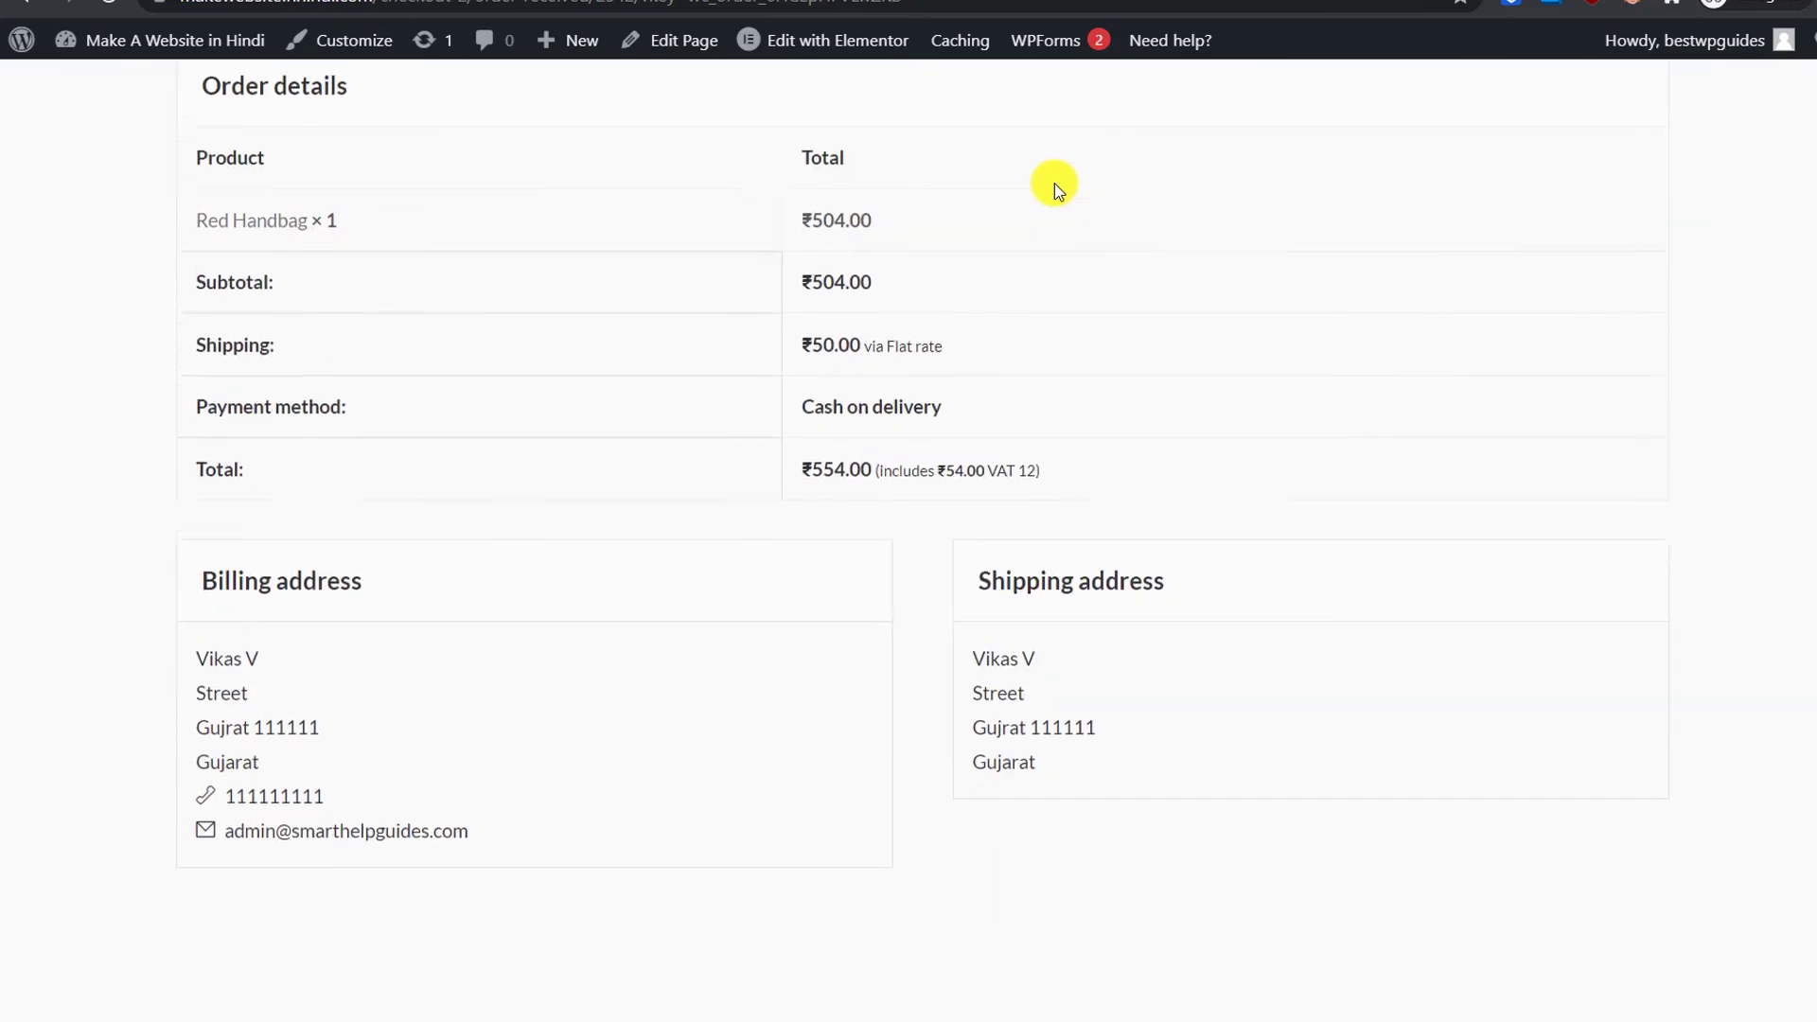
pyautogui.scroll(-2, 585, 397)
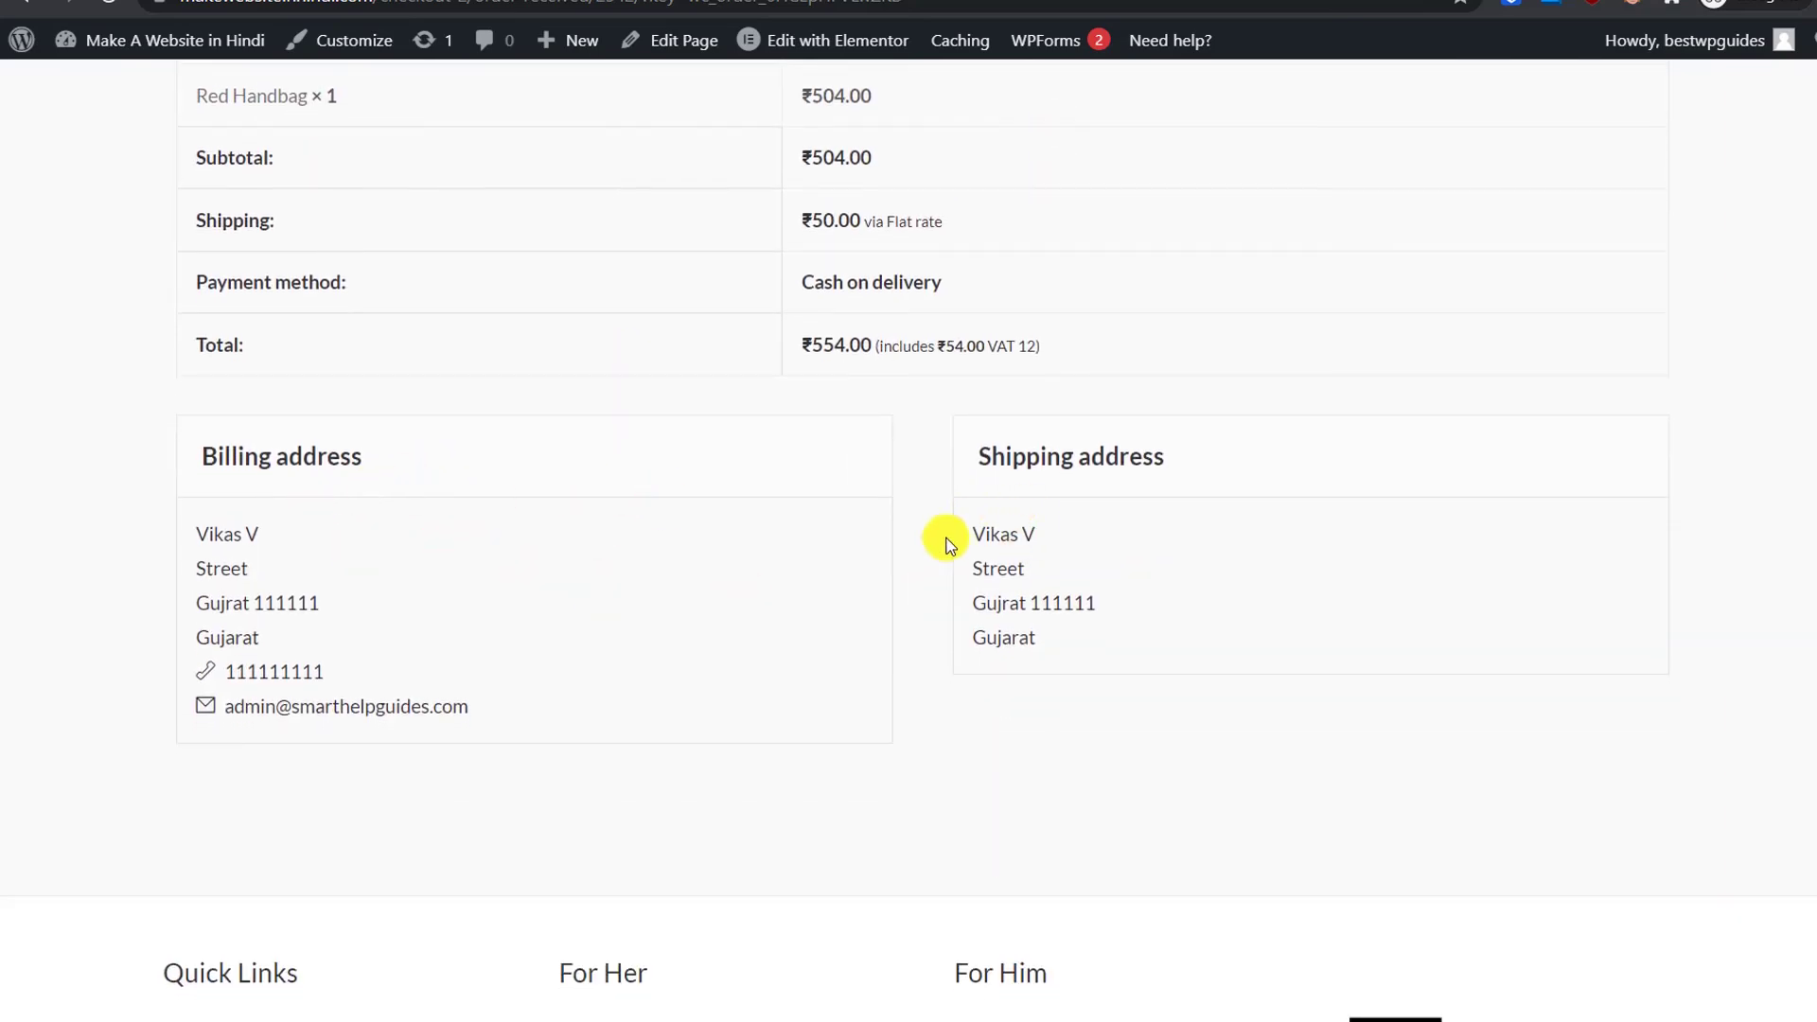
pyautogui.scroll(-2, 1050, 638)
pyautogui.scroll(5, 1050, 638)
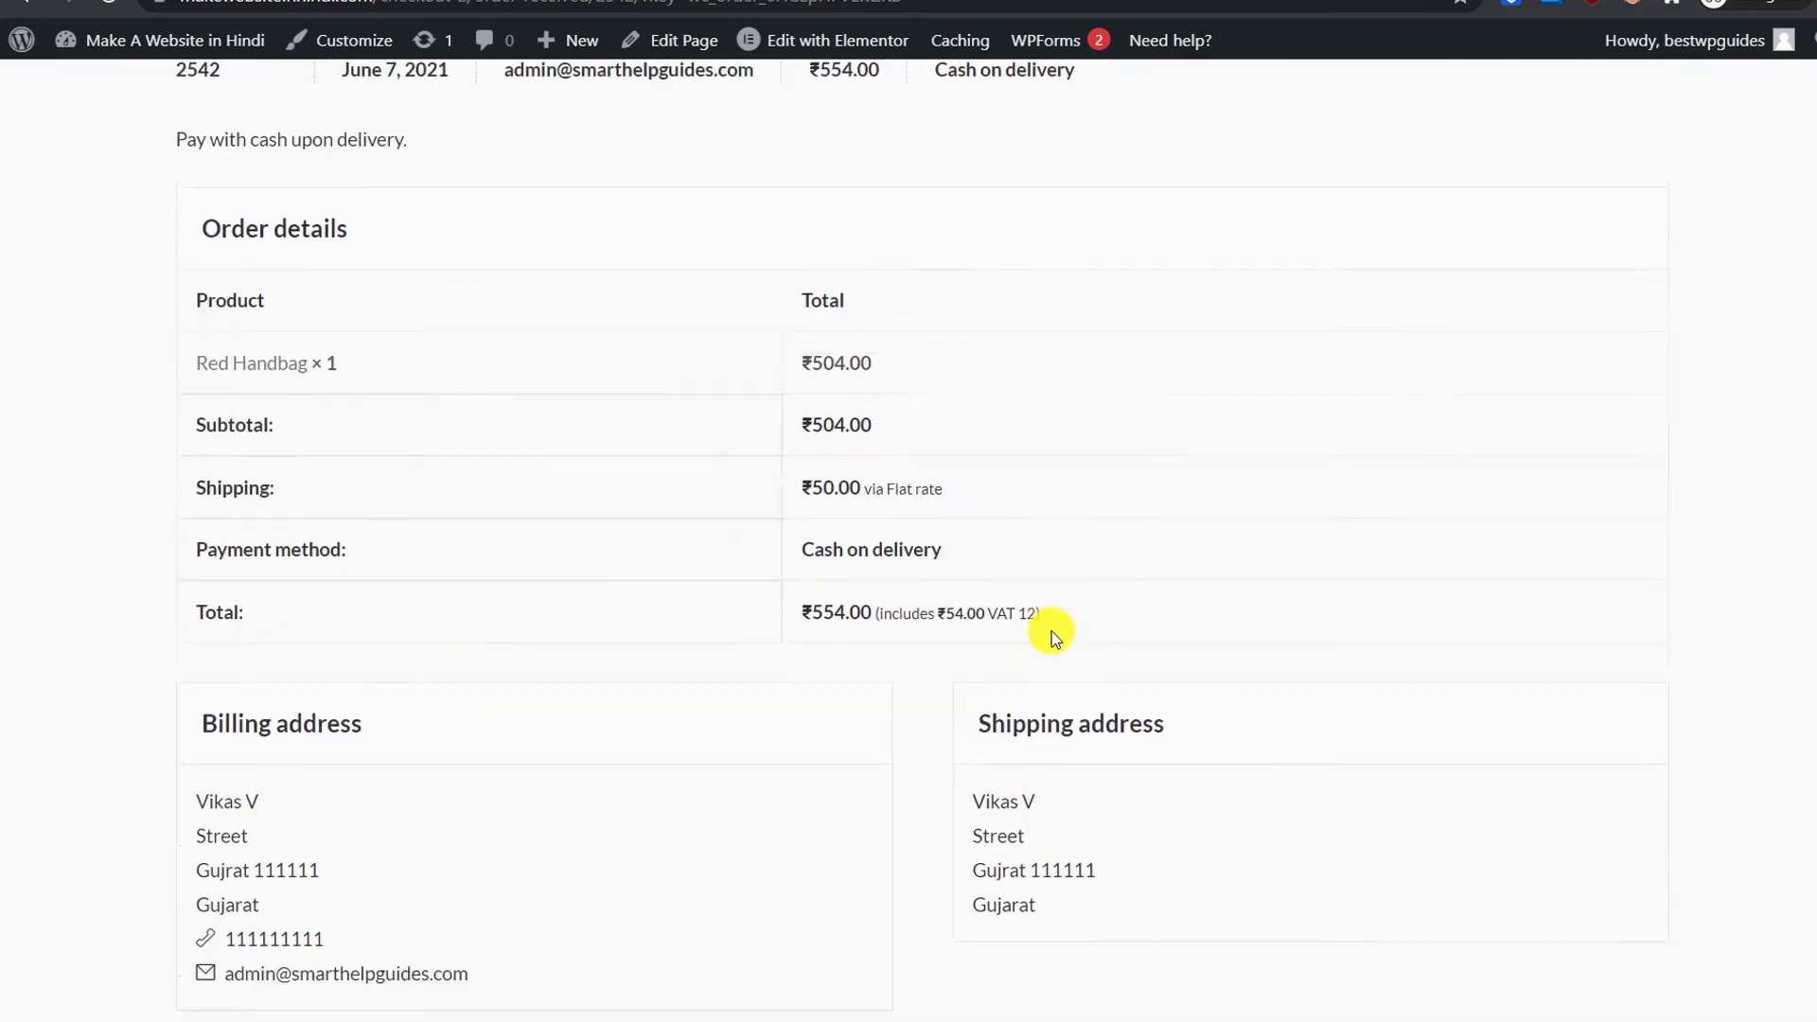
pyautogui.scroll(5, 1052, 633)
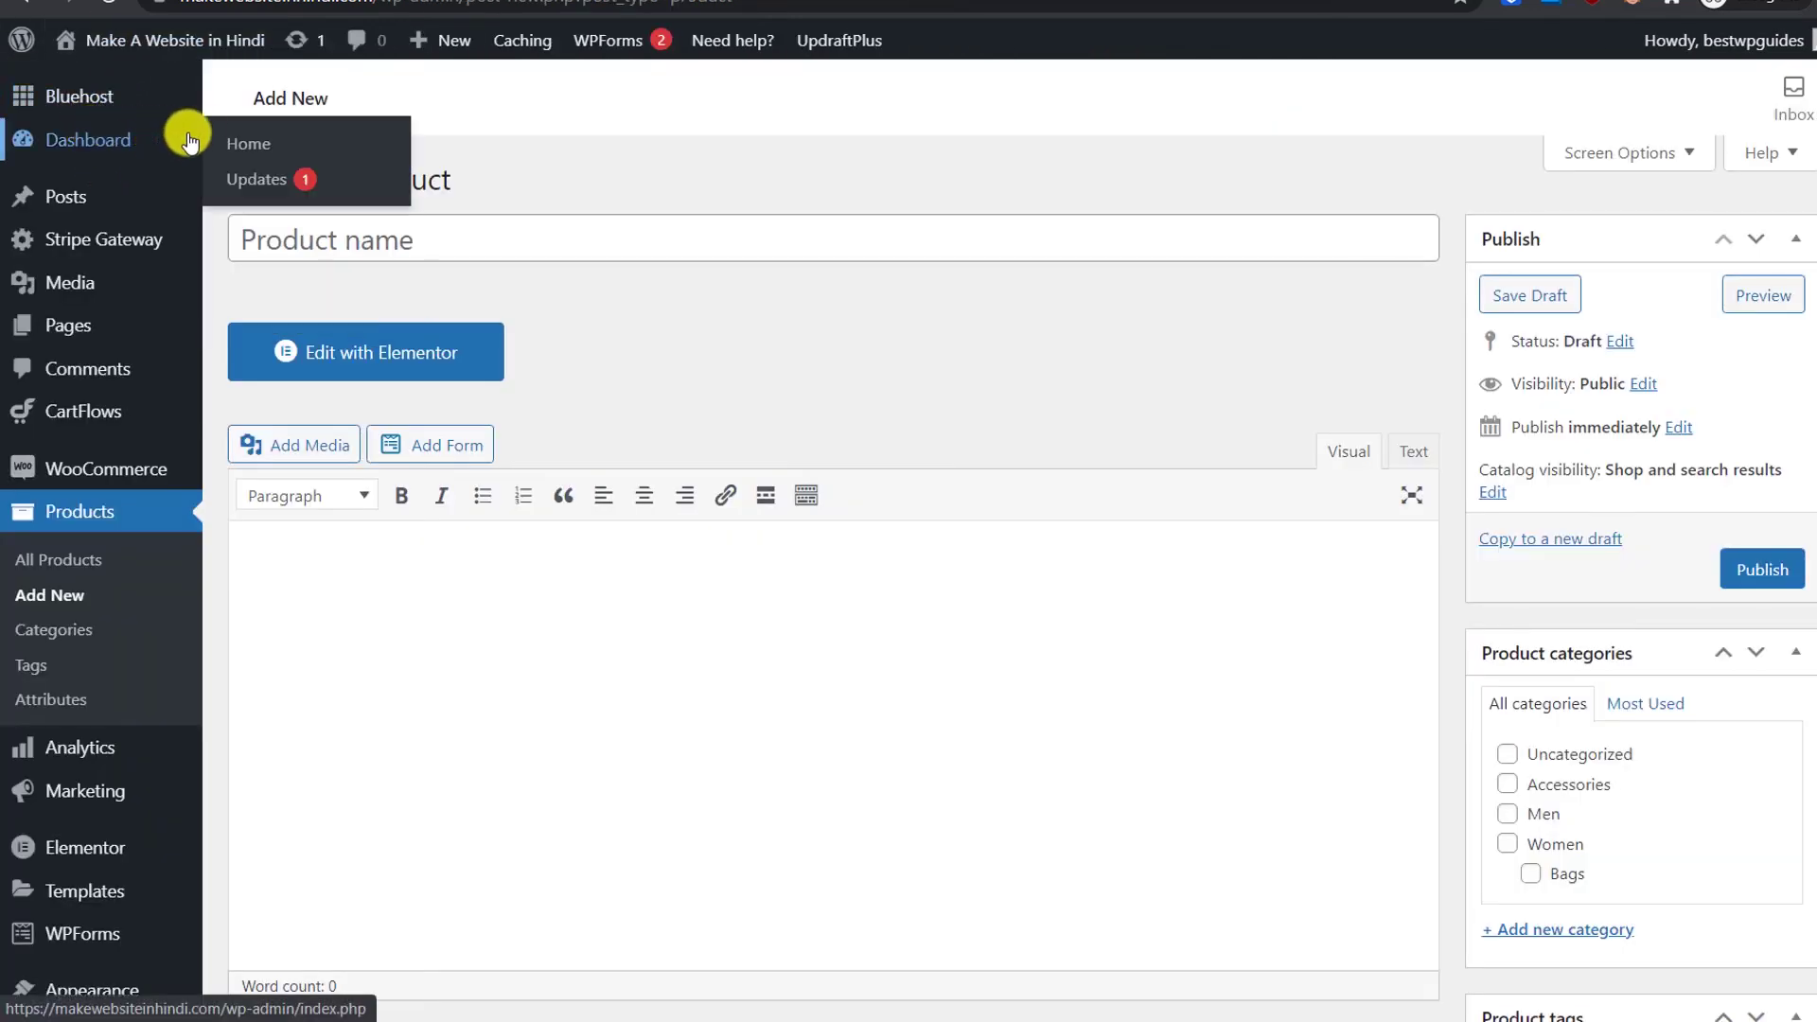
# Step: Go to the admin Dashboard and collapse the WPForms and Elementor Overview widgets
pyautogui.click(235, 144)
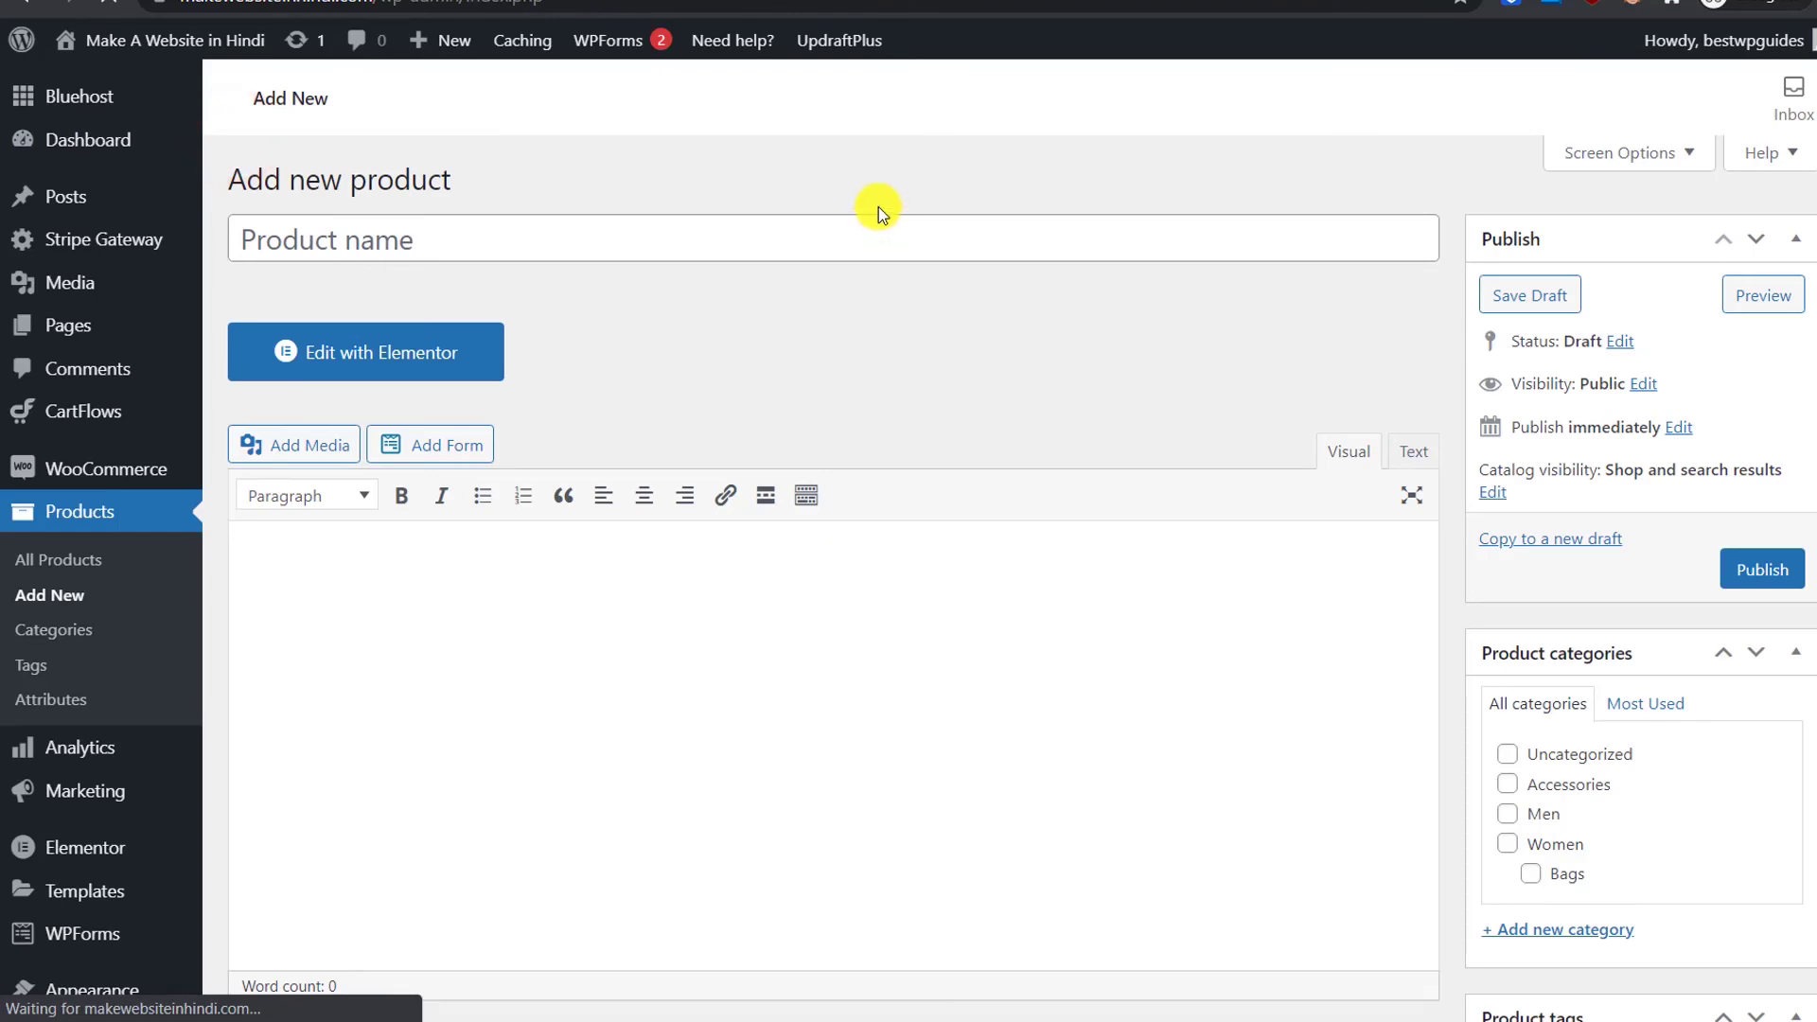
pyautogui.scroll(-2, 776, 371)
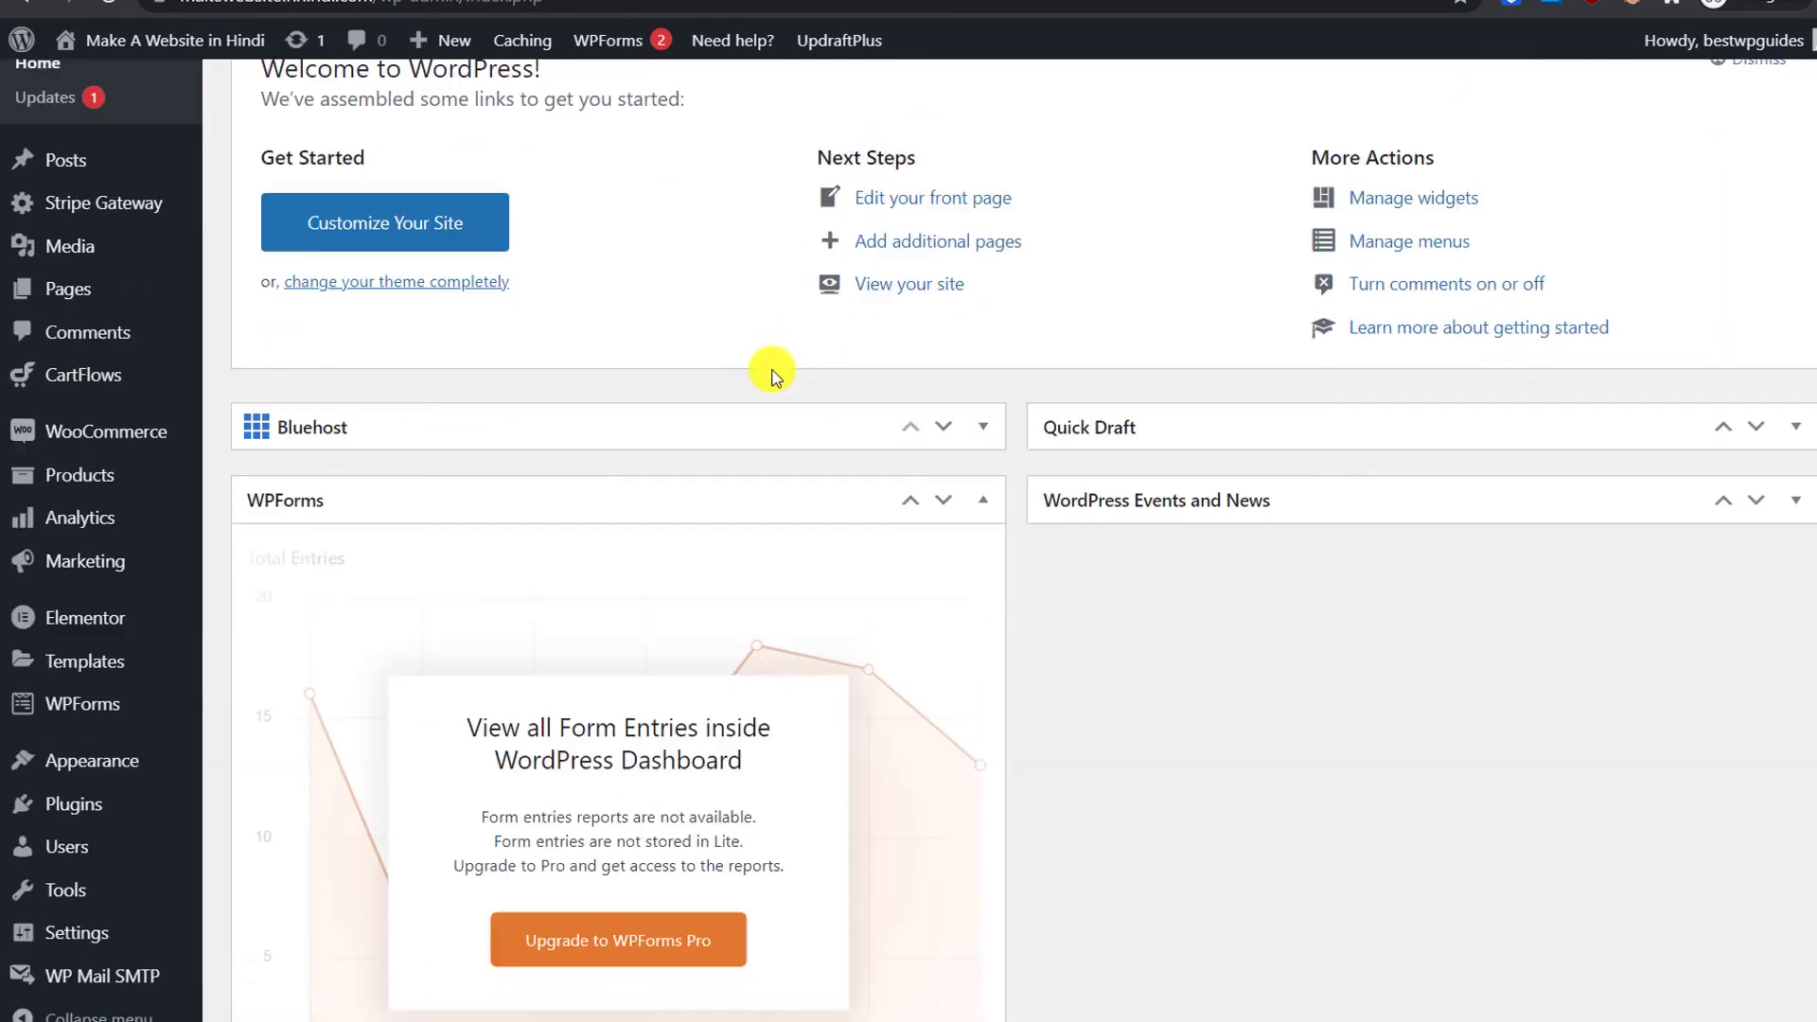
pyautogui.click(979, 419)
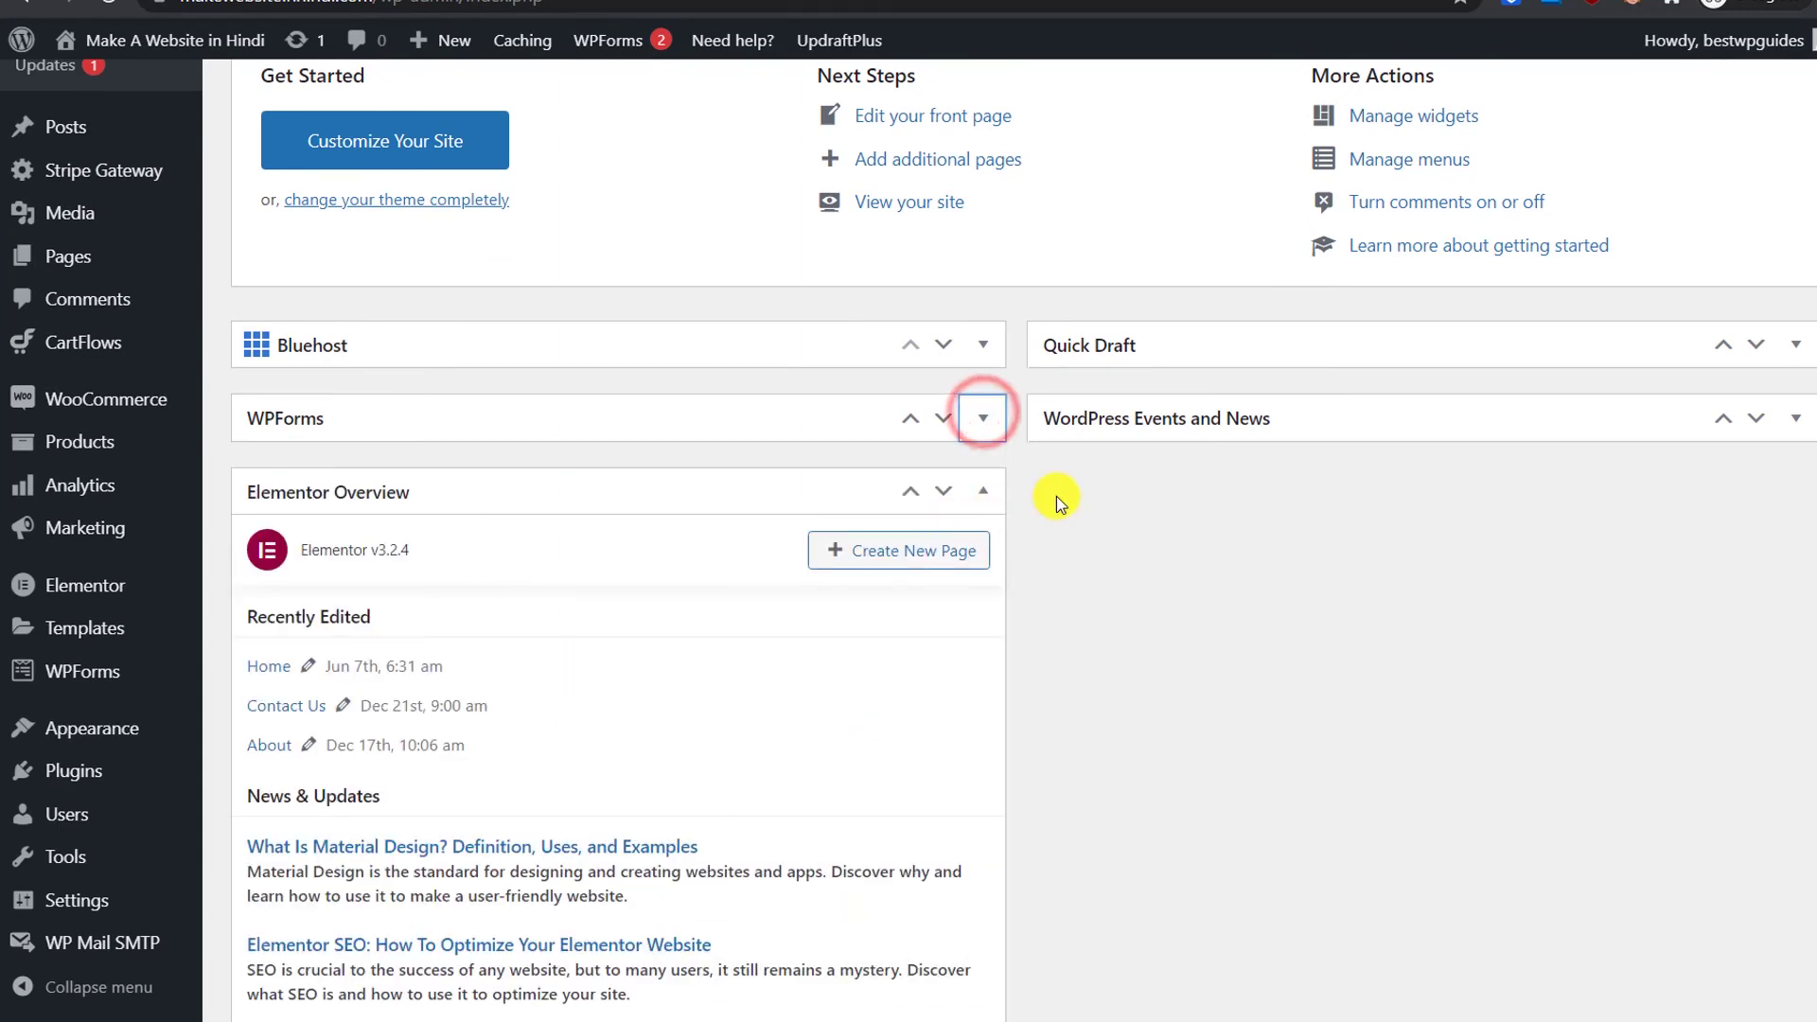
pyautogui.click(984, 433)
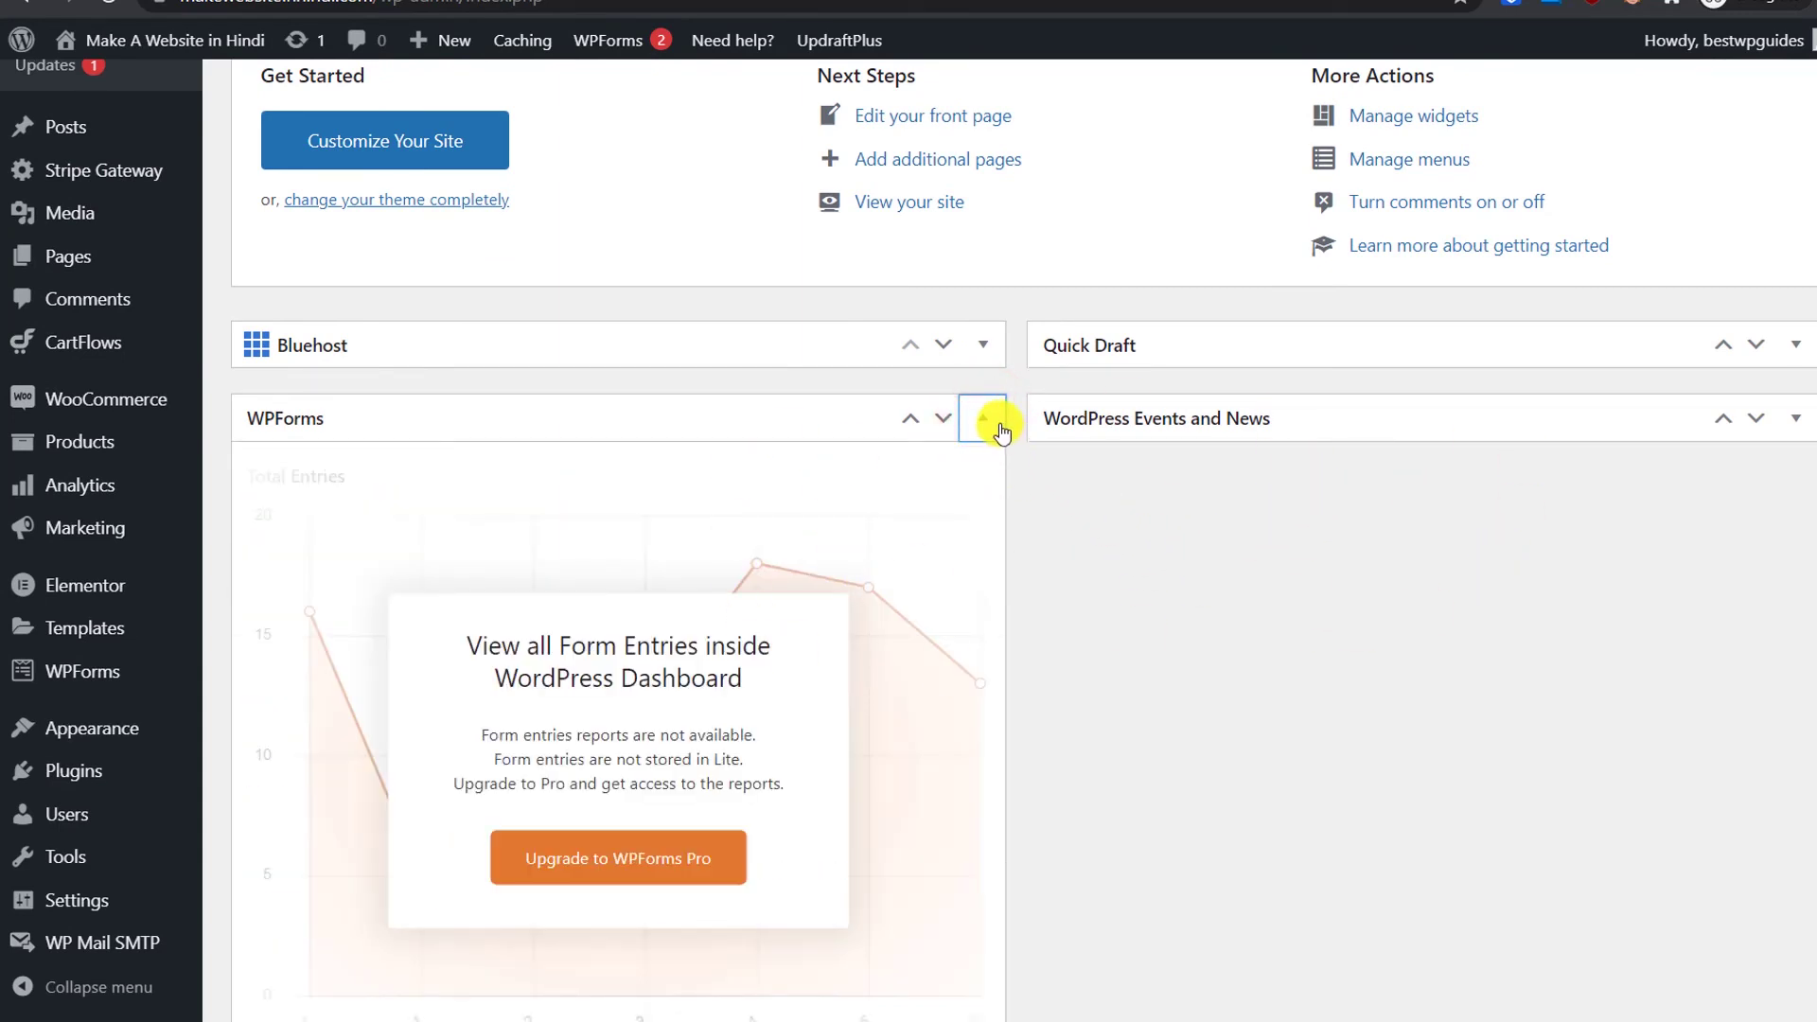
pyautogui.click(1001, 432)
pyautogui.scroll(-2, 1008, 435)
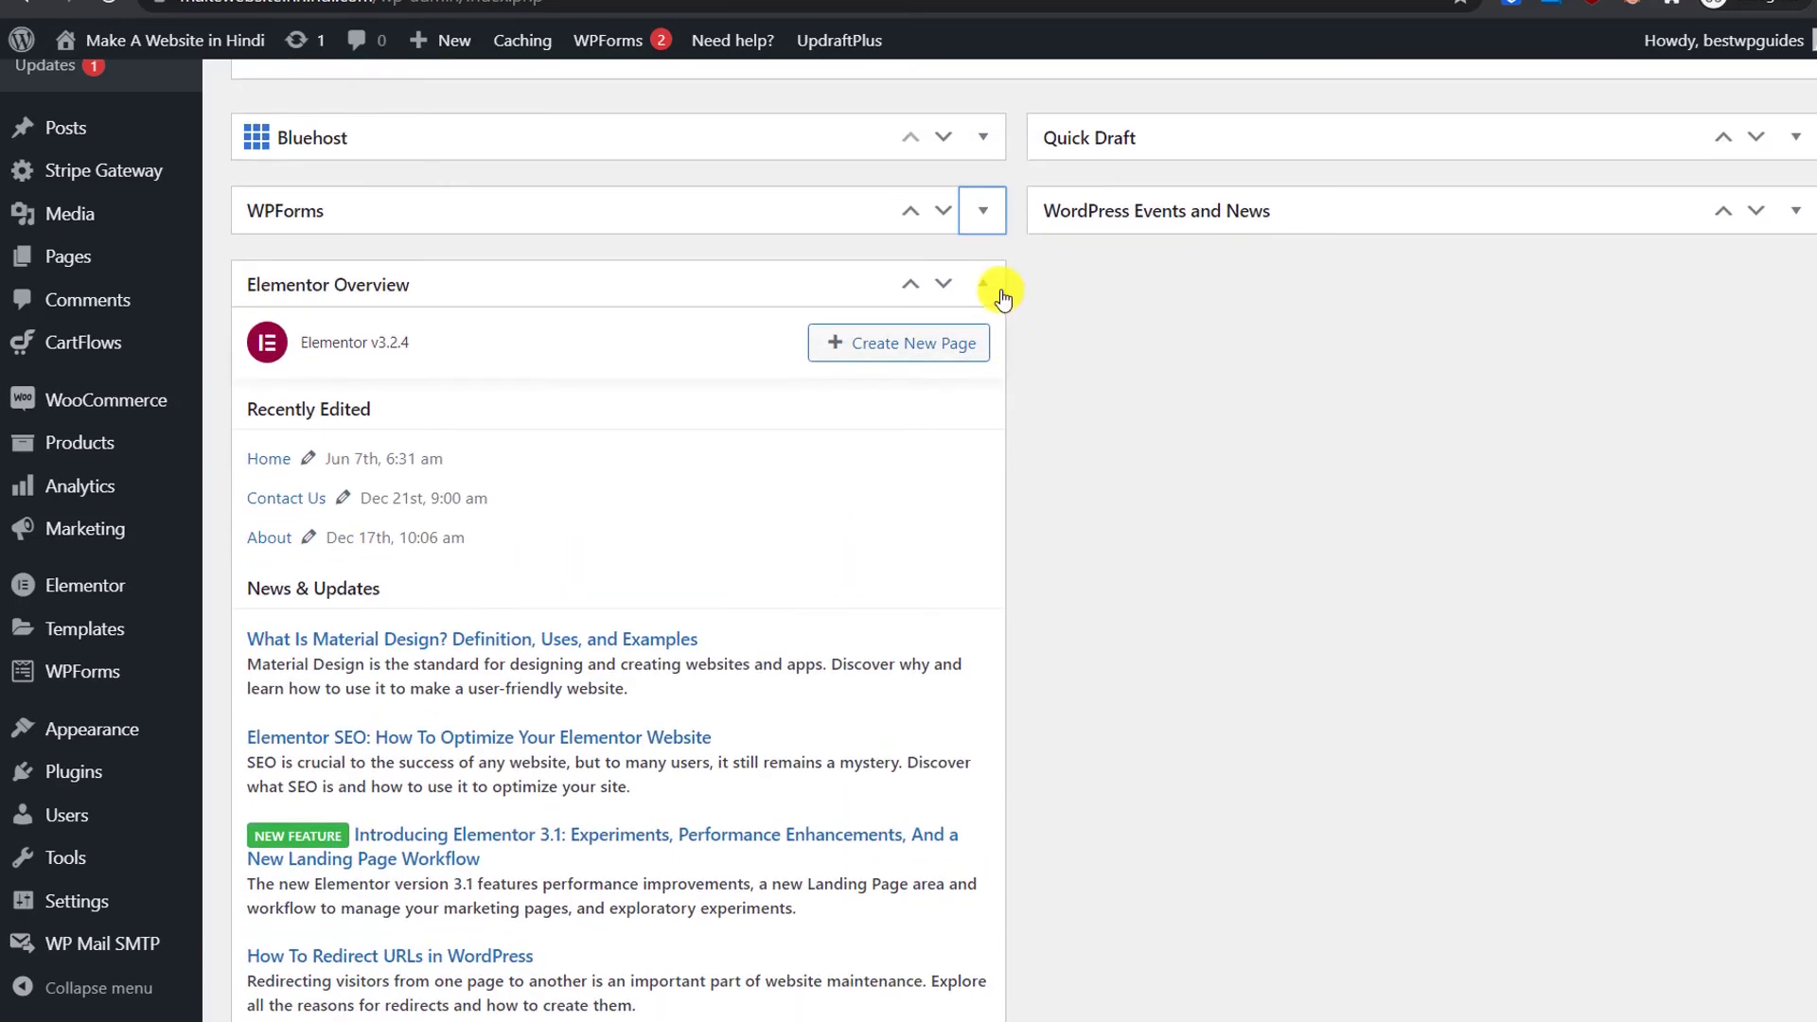
pyautogui.click(985, 286)
# Step: Move the WooCommerce Status widget up, showing ₹450.00 net sales and 1 order awaiting processing
pyautogui.scroll(-2, 1141, 360)
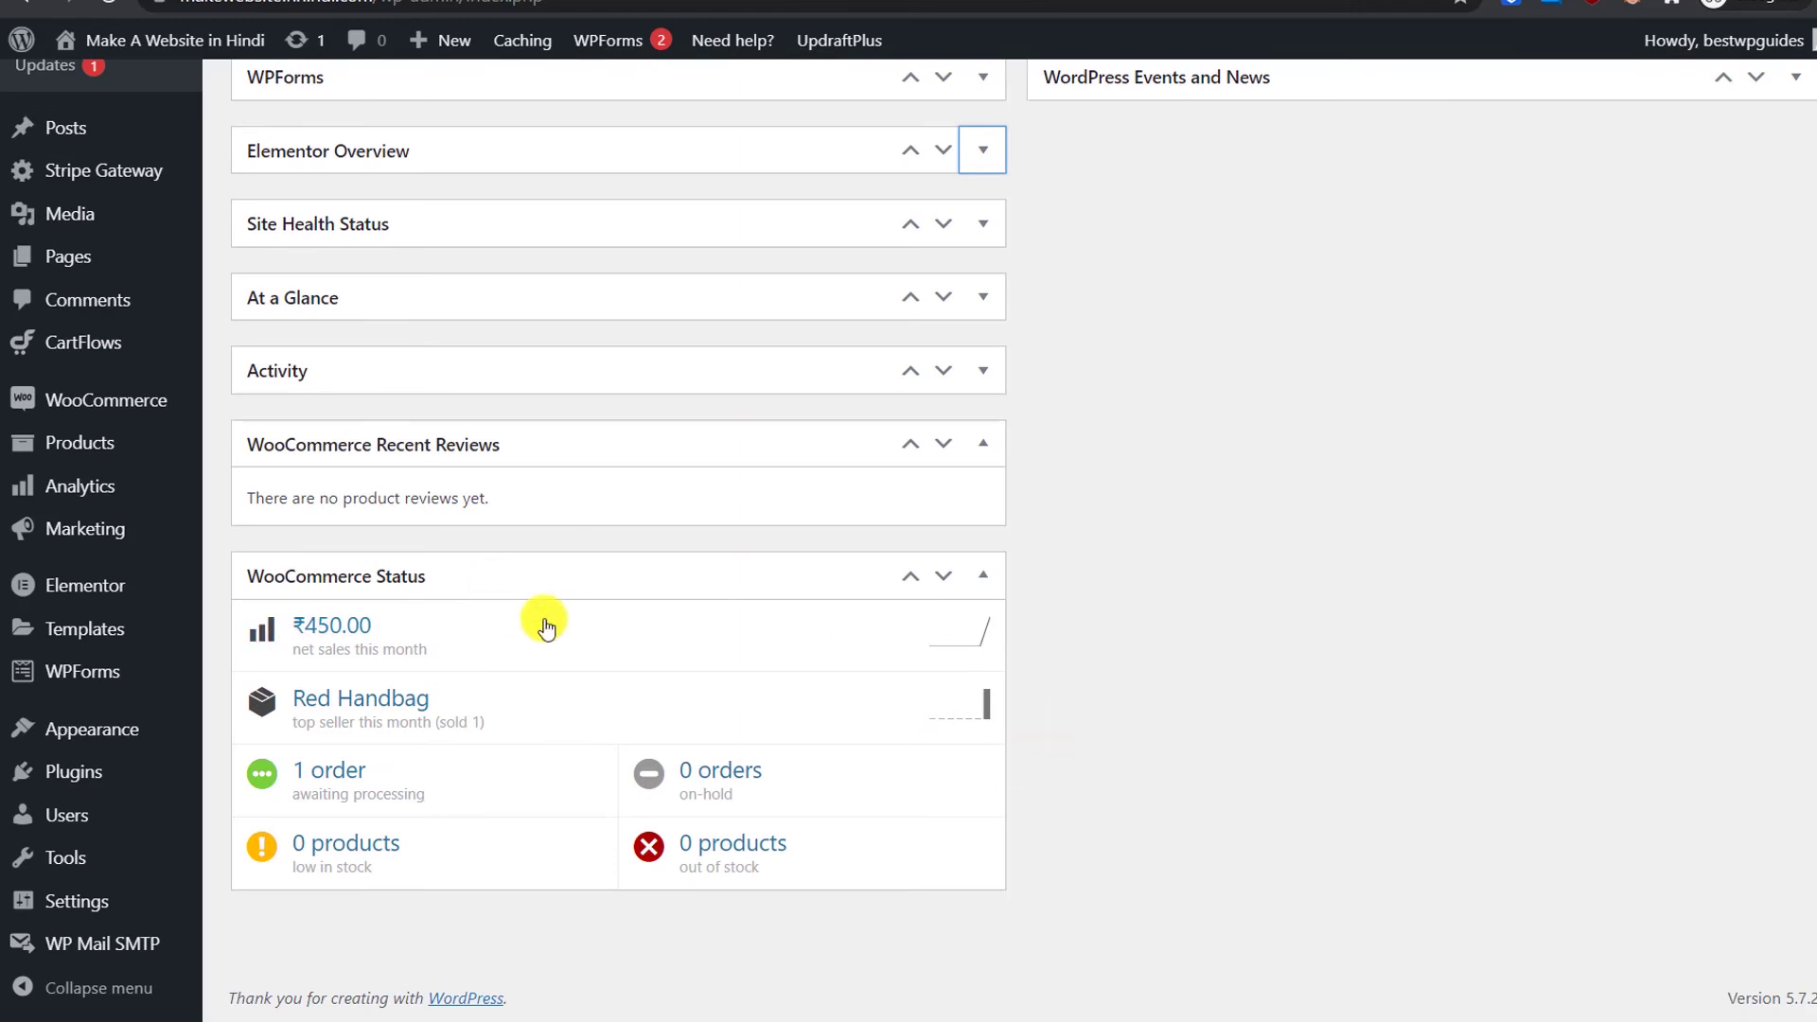
pyautogui.moveTo(526, 571); pyautogui.dragTo(1344, 342)
pyautogui.scroll(2, 1344, 343)
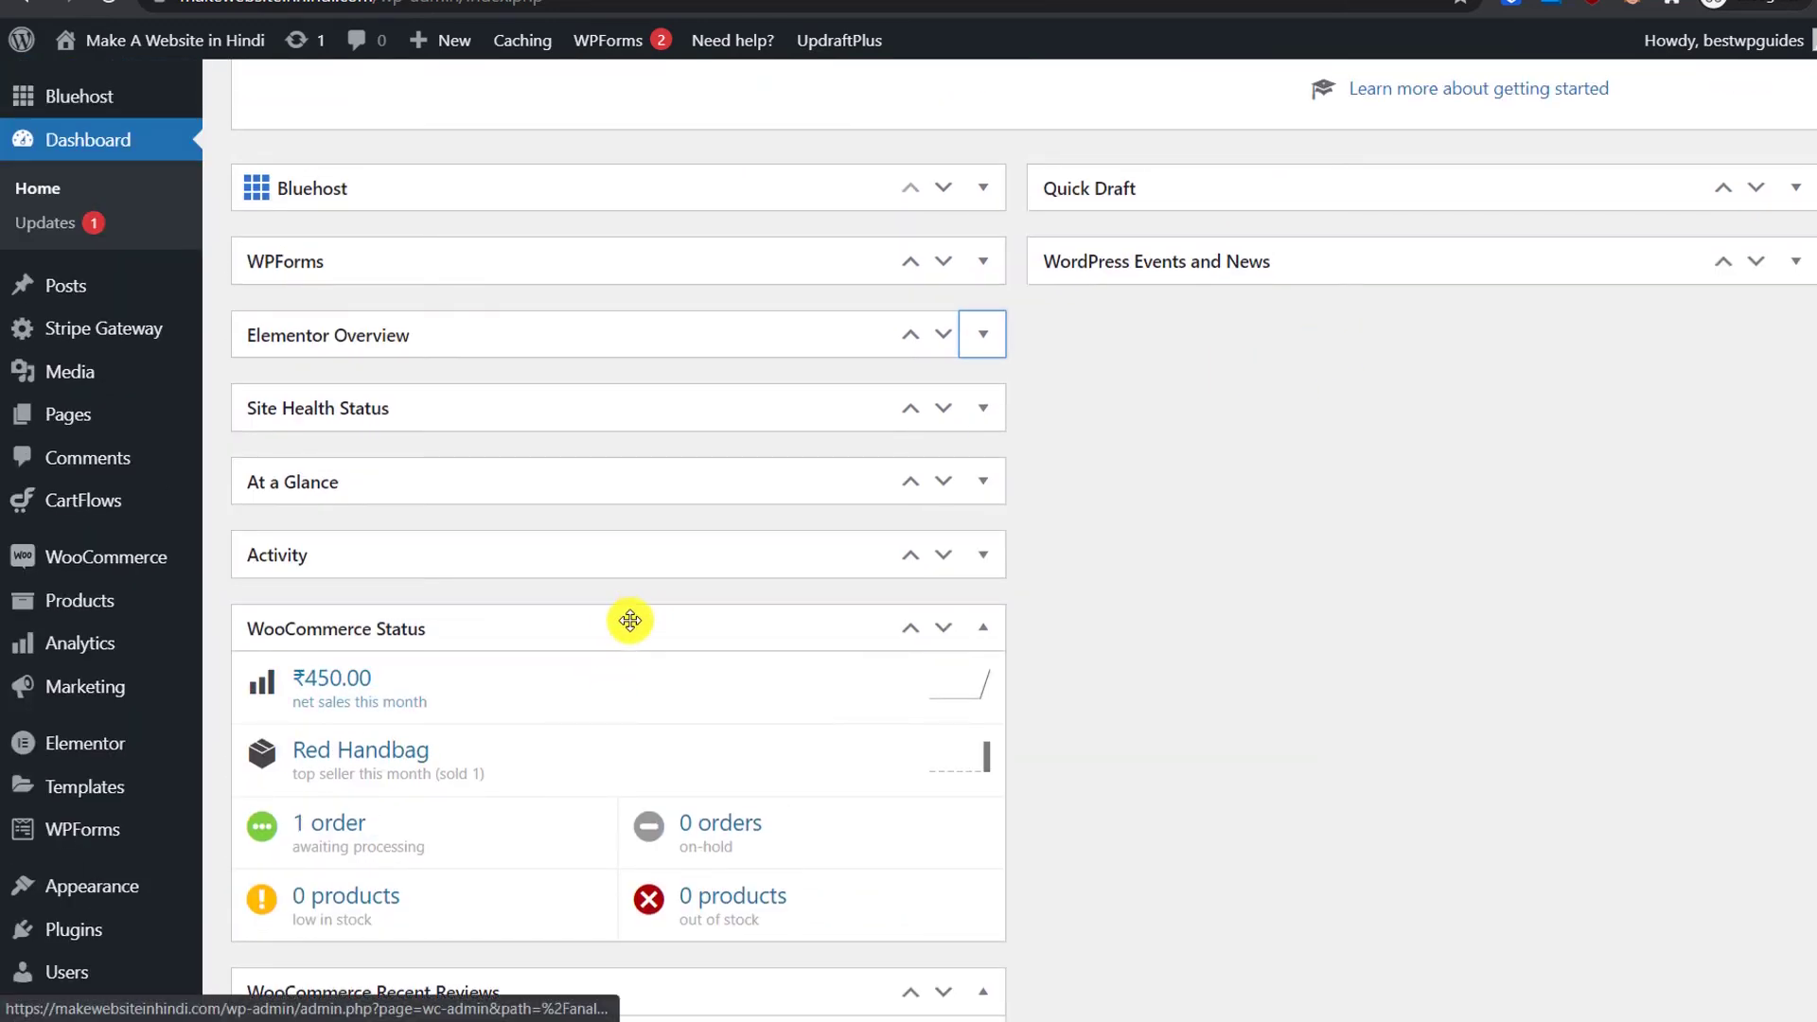
pyautogui.moveTo(631, 634); pyautogui.dragTo(600, 208)
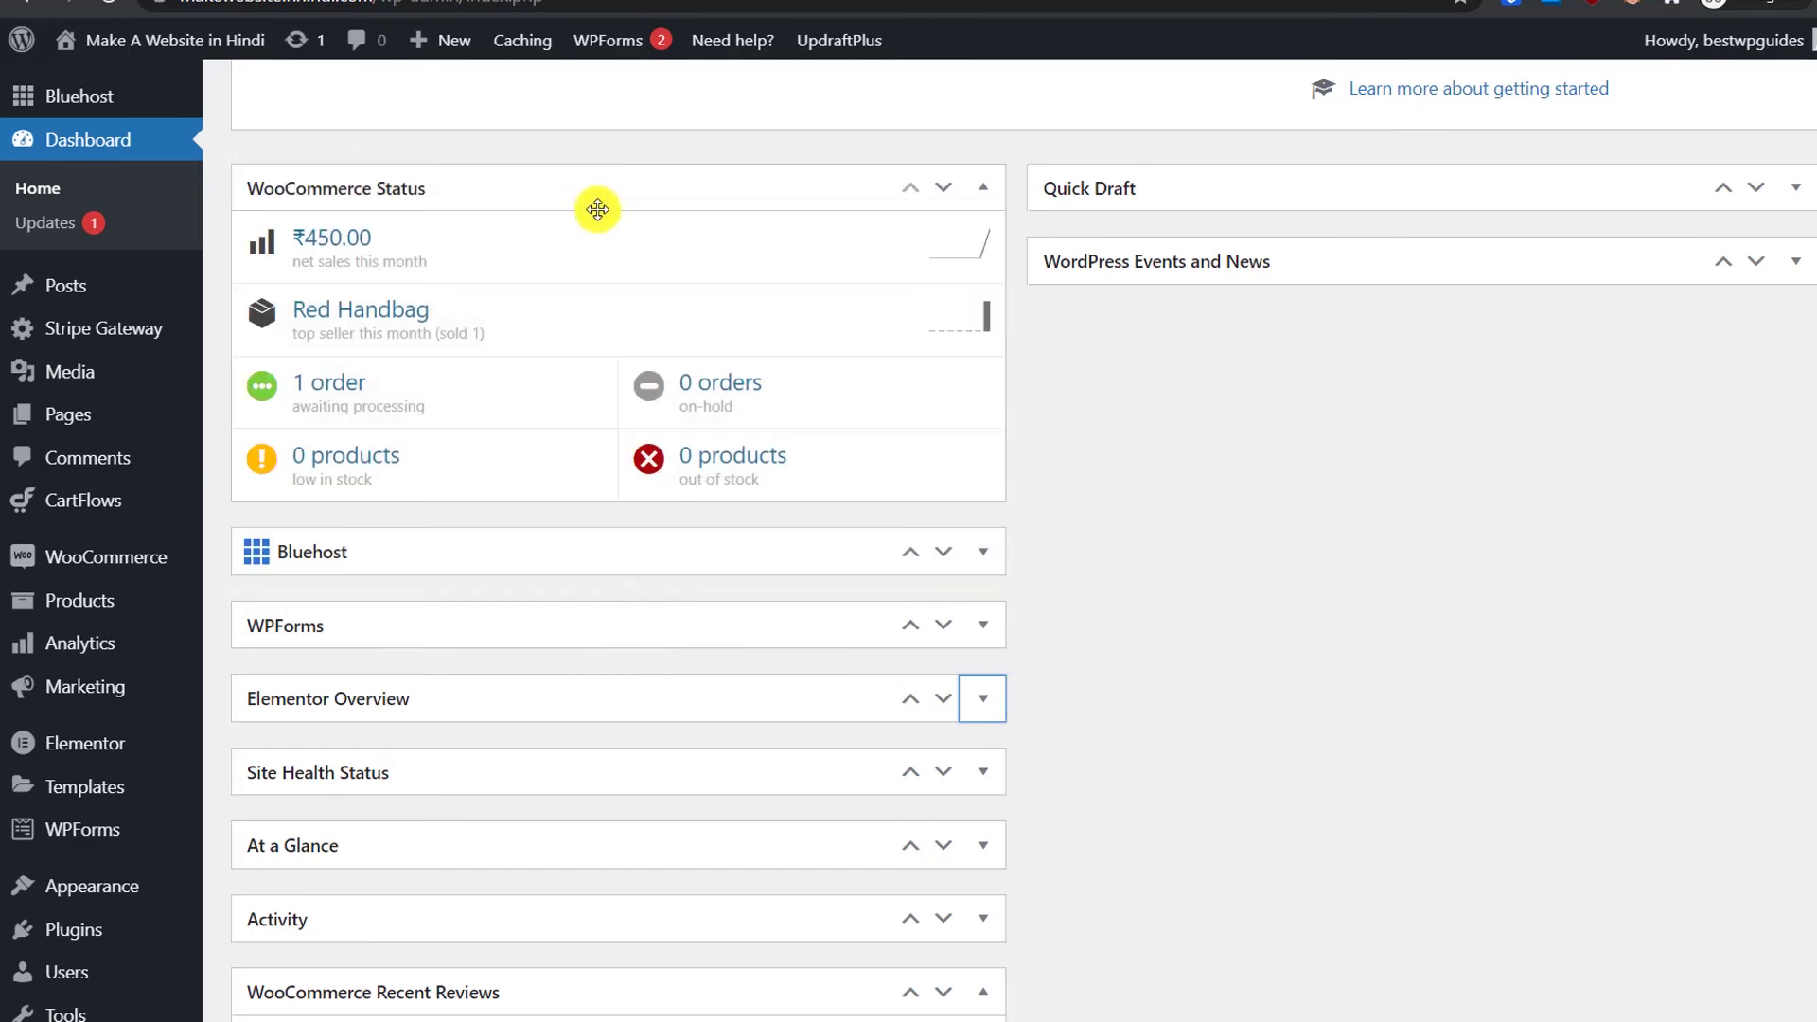
pyautogui.scroll(2, 823, 541)
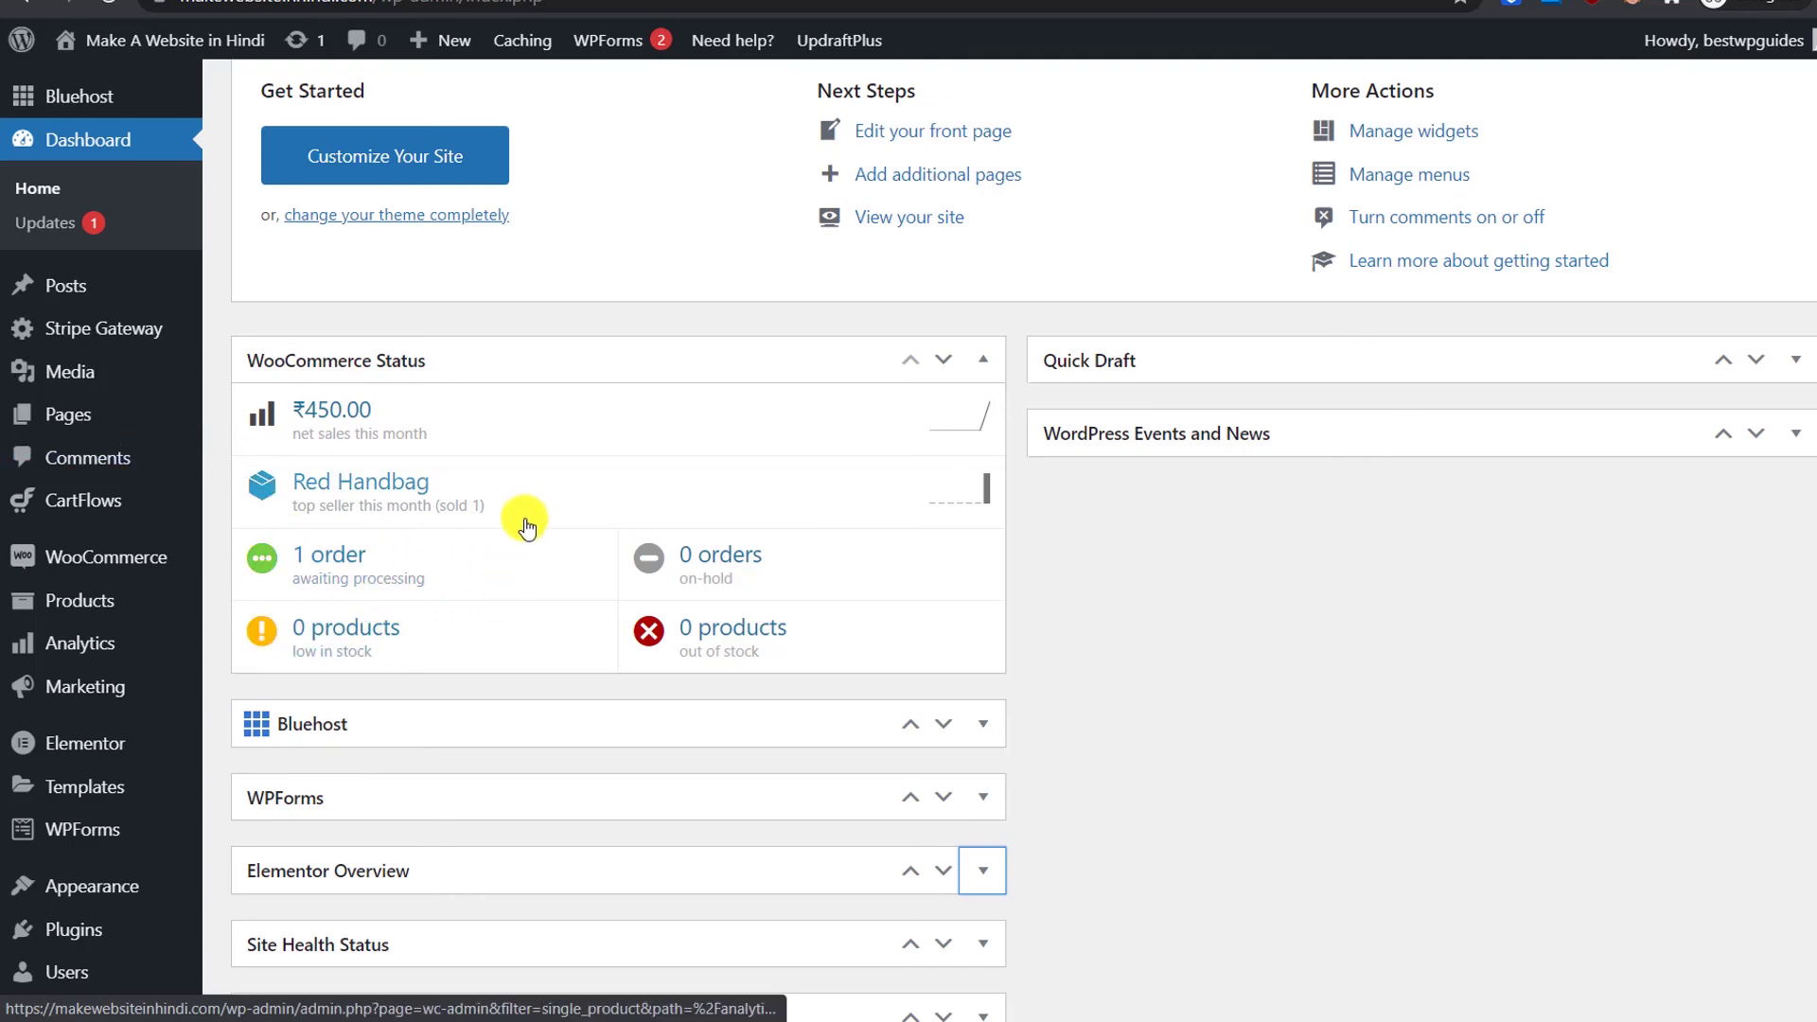
pyautogui.moveTo(110, 553)
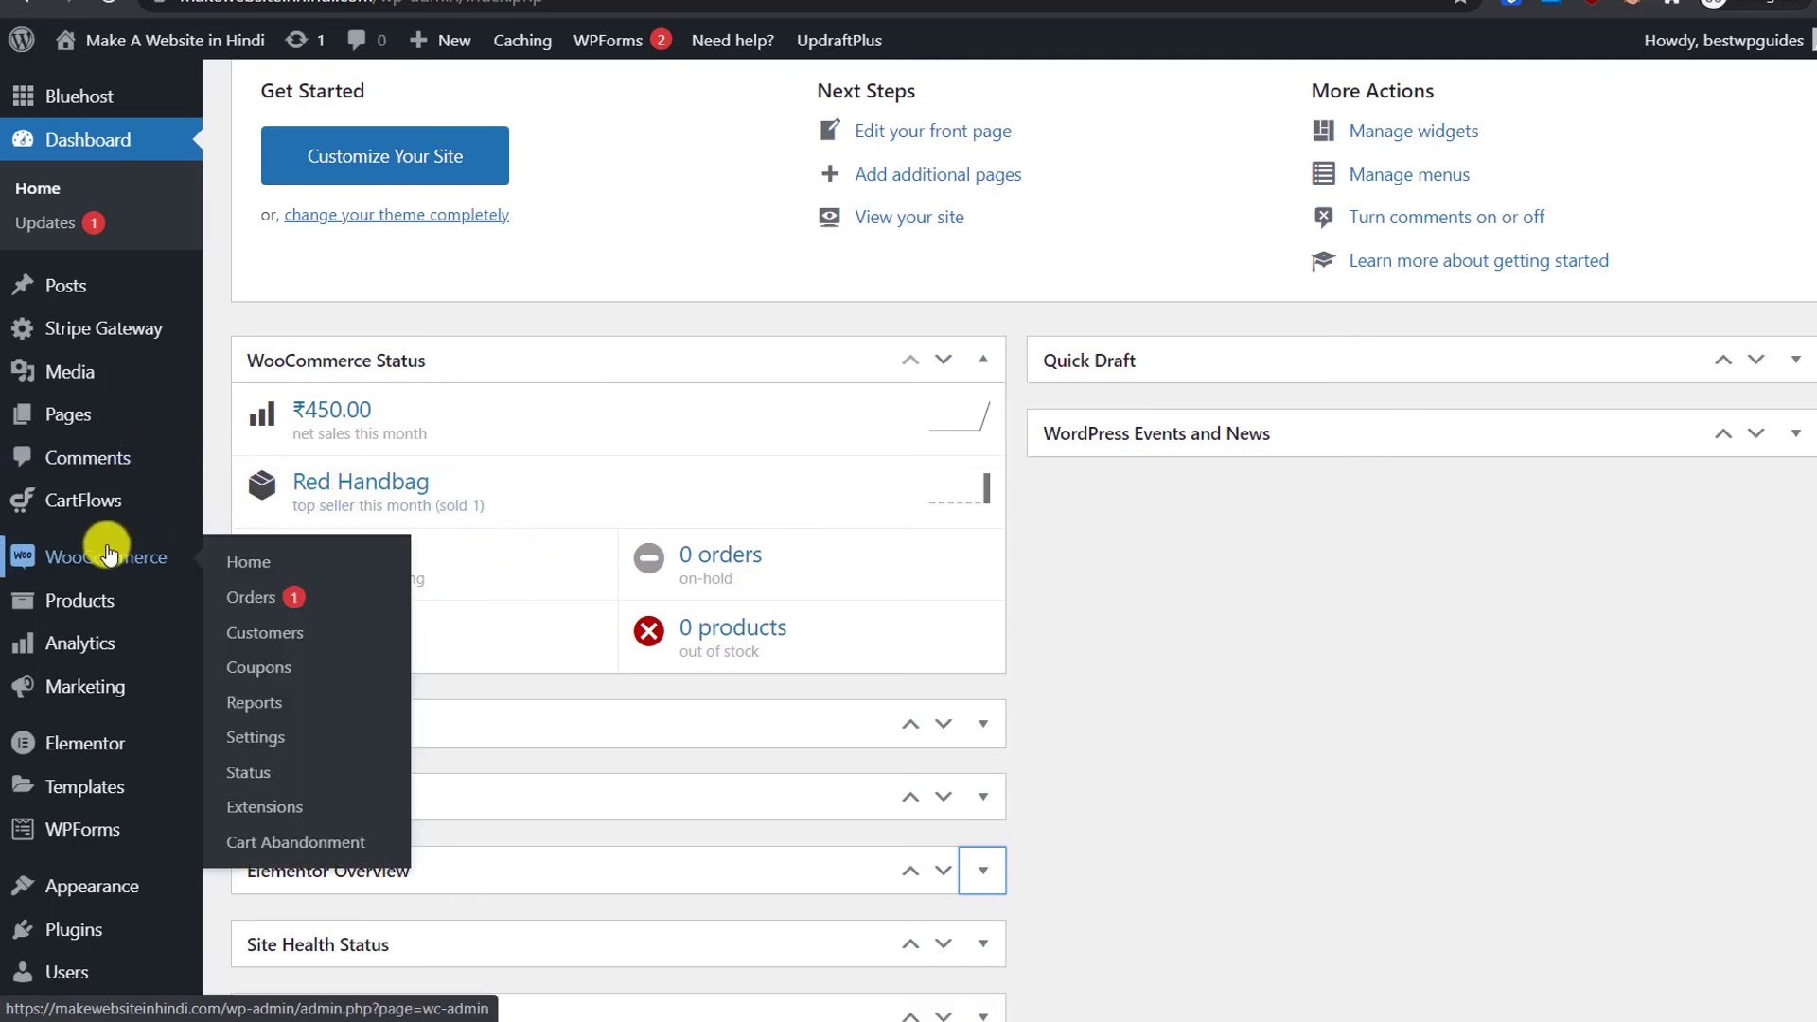
# Step: Go to the WooCommerce Orders list and select order #2542, Processing at ₹554.00
pyautogui.click(263, 599)
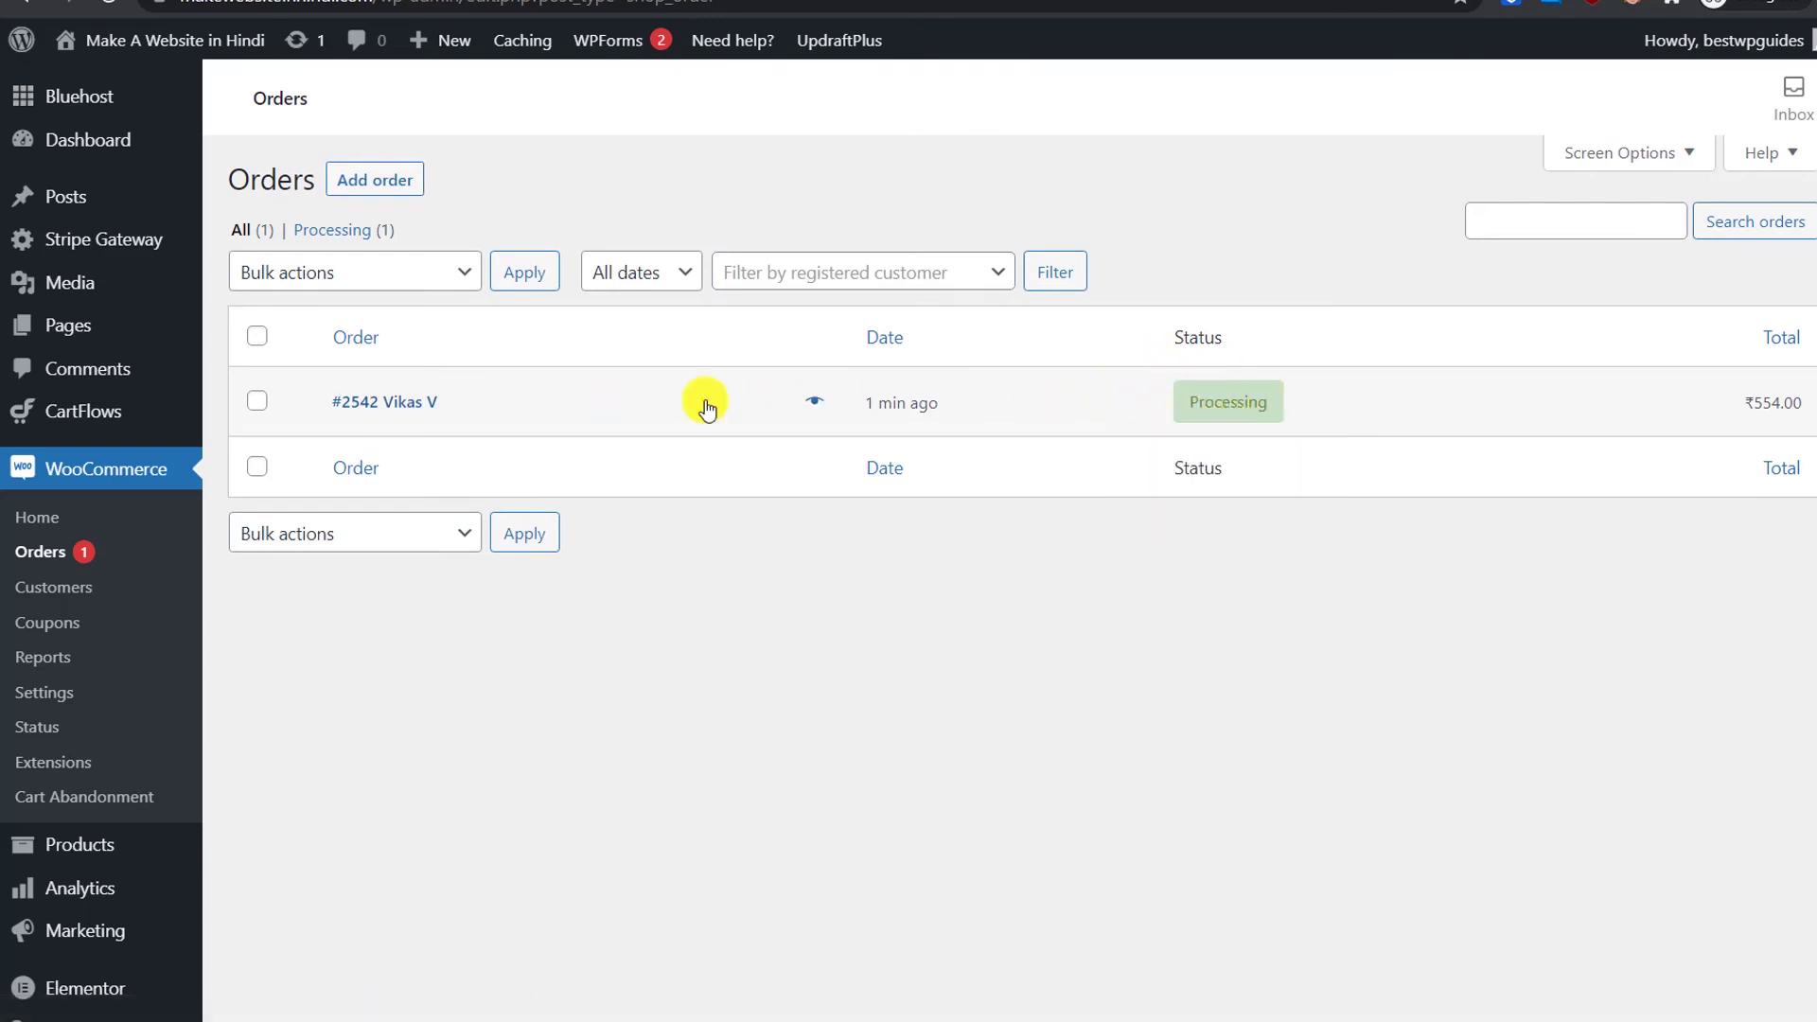
pyautogui.click(417, 403)
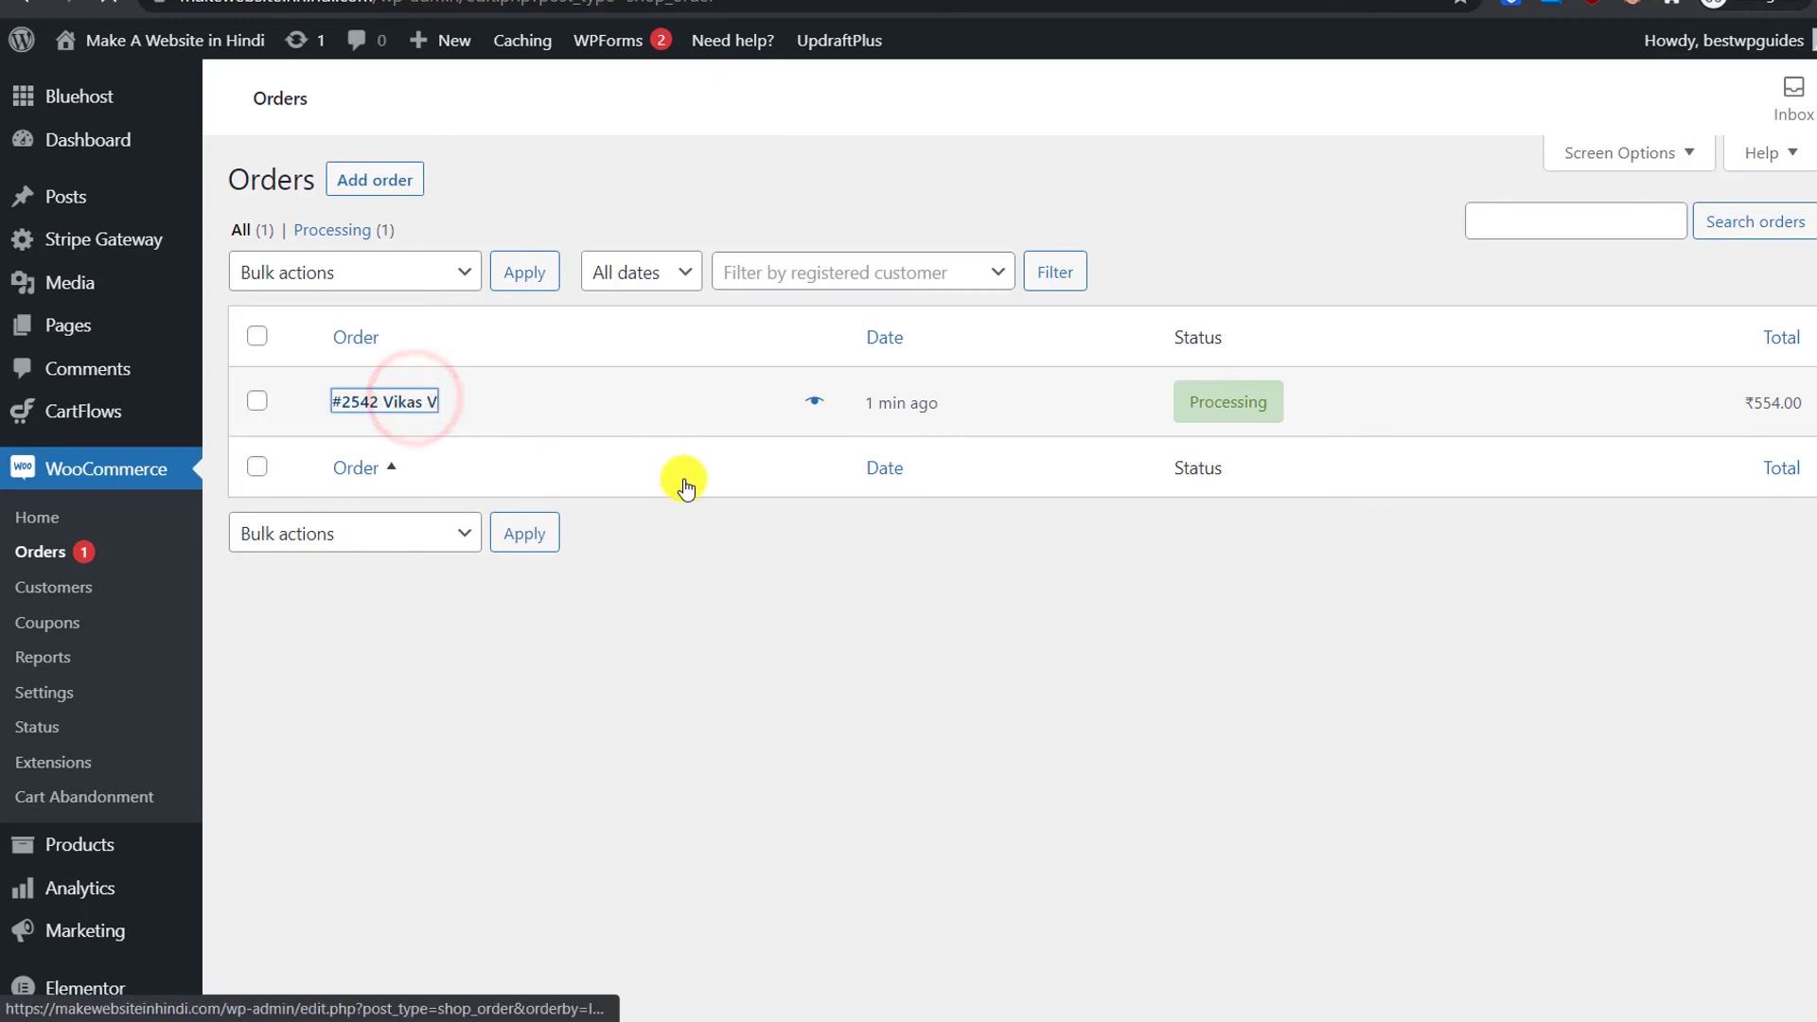
# Step: Bring up order #2542's edit screen and look through the available order statuses
pyautogui.click(372, 411)
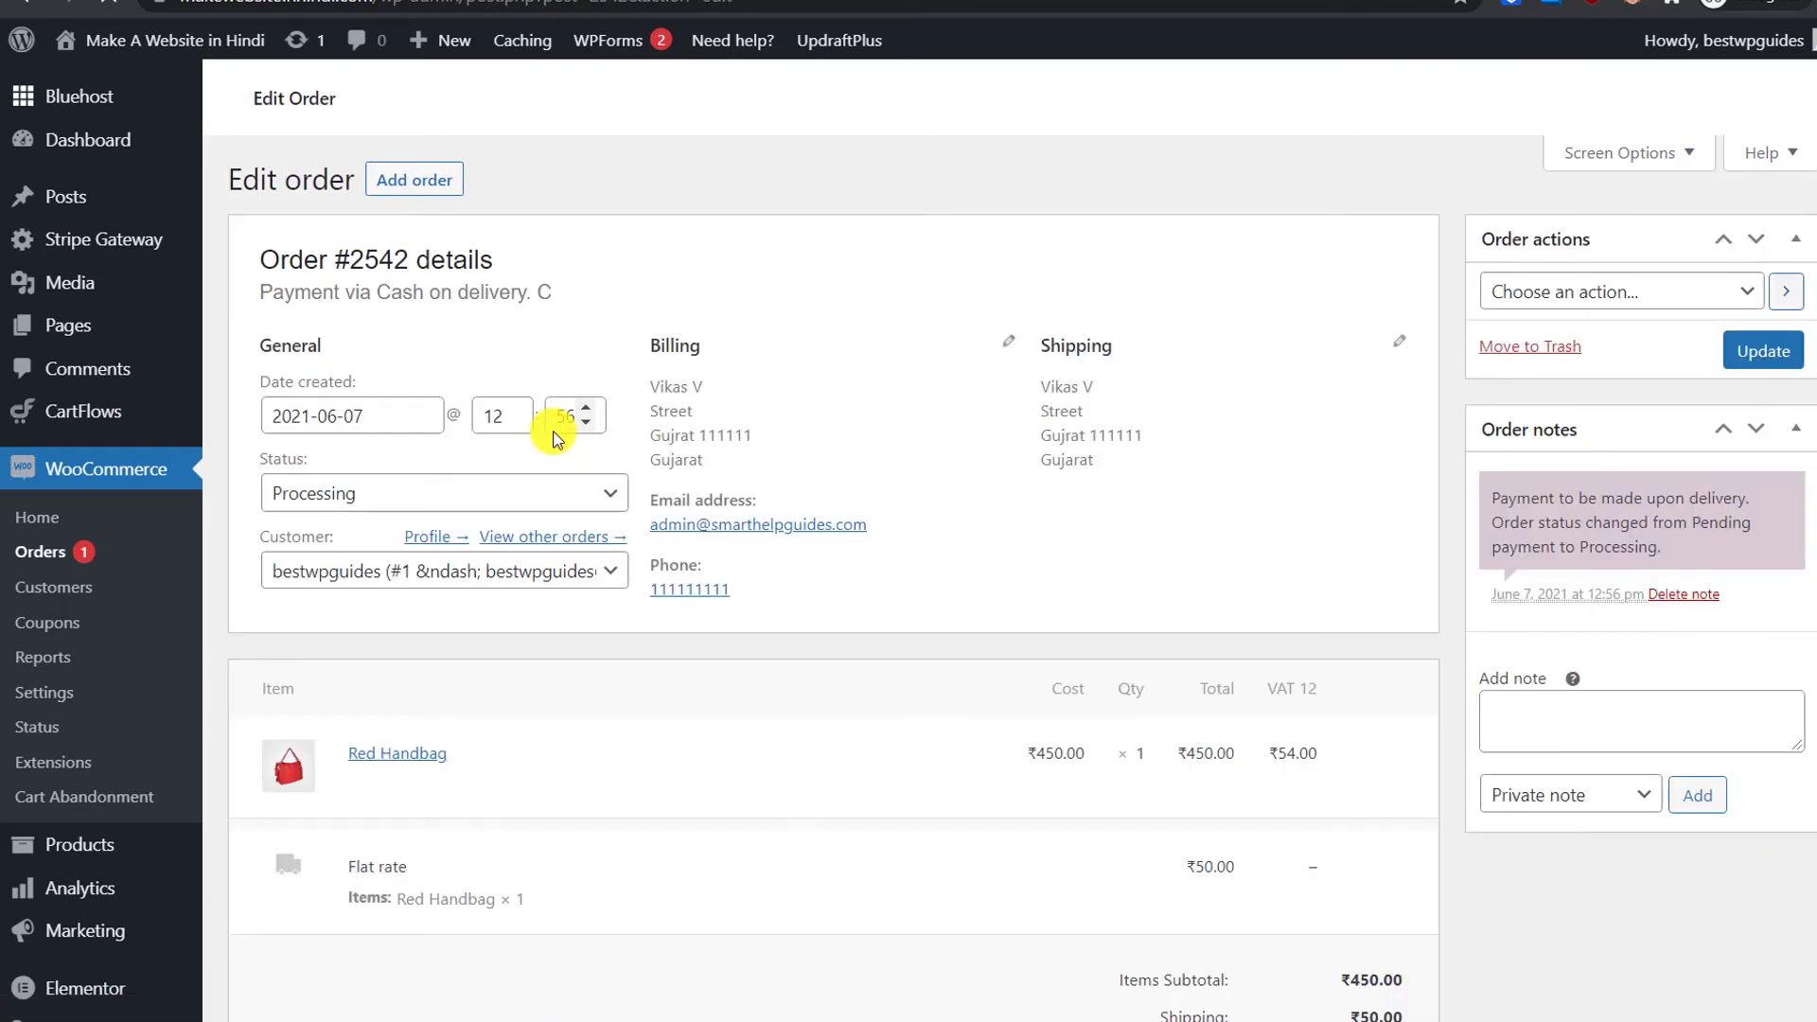
pyautogui.scroll(-1, 445, 397)
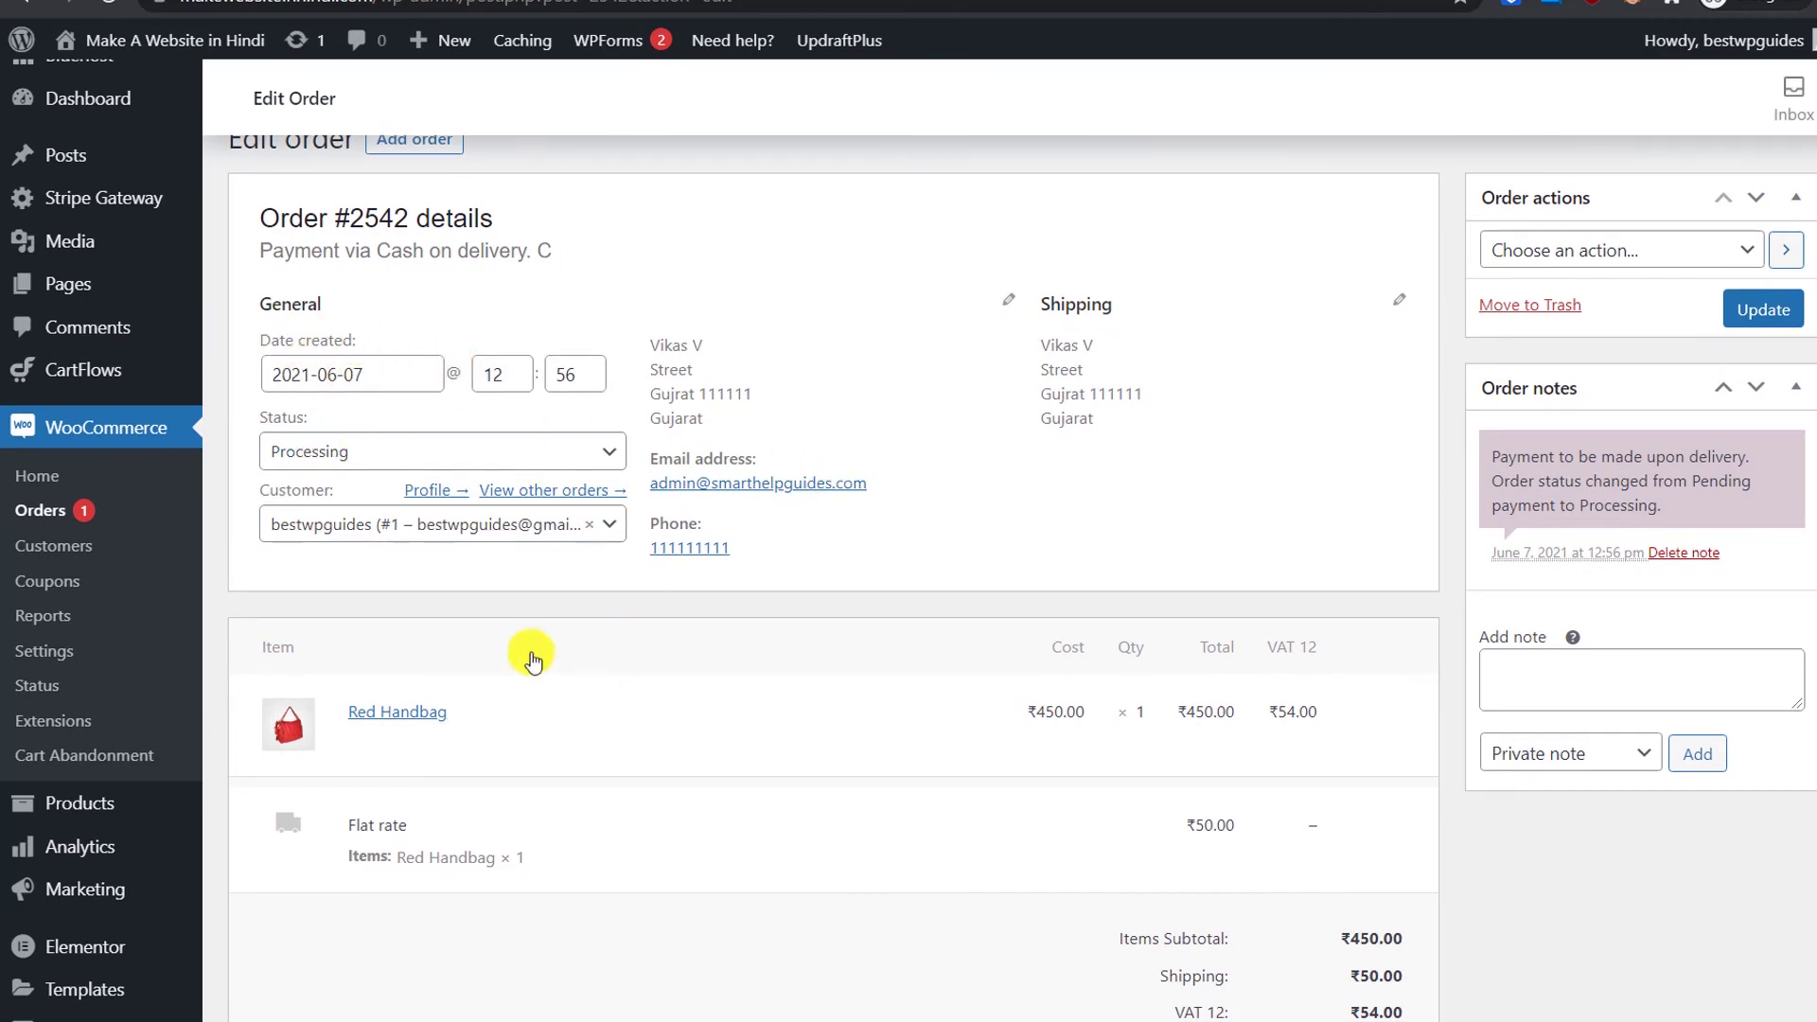
pyautogui.click(315, 458)
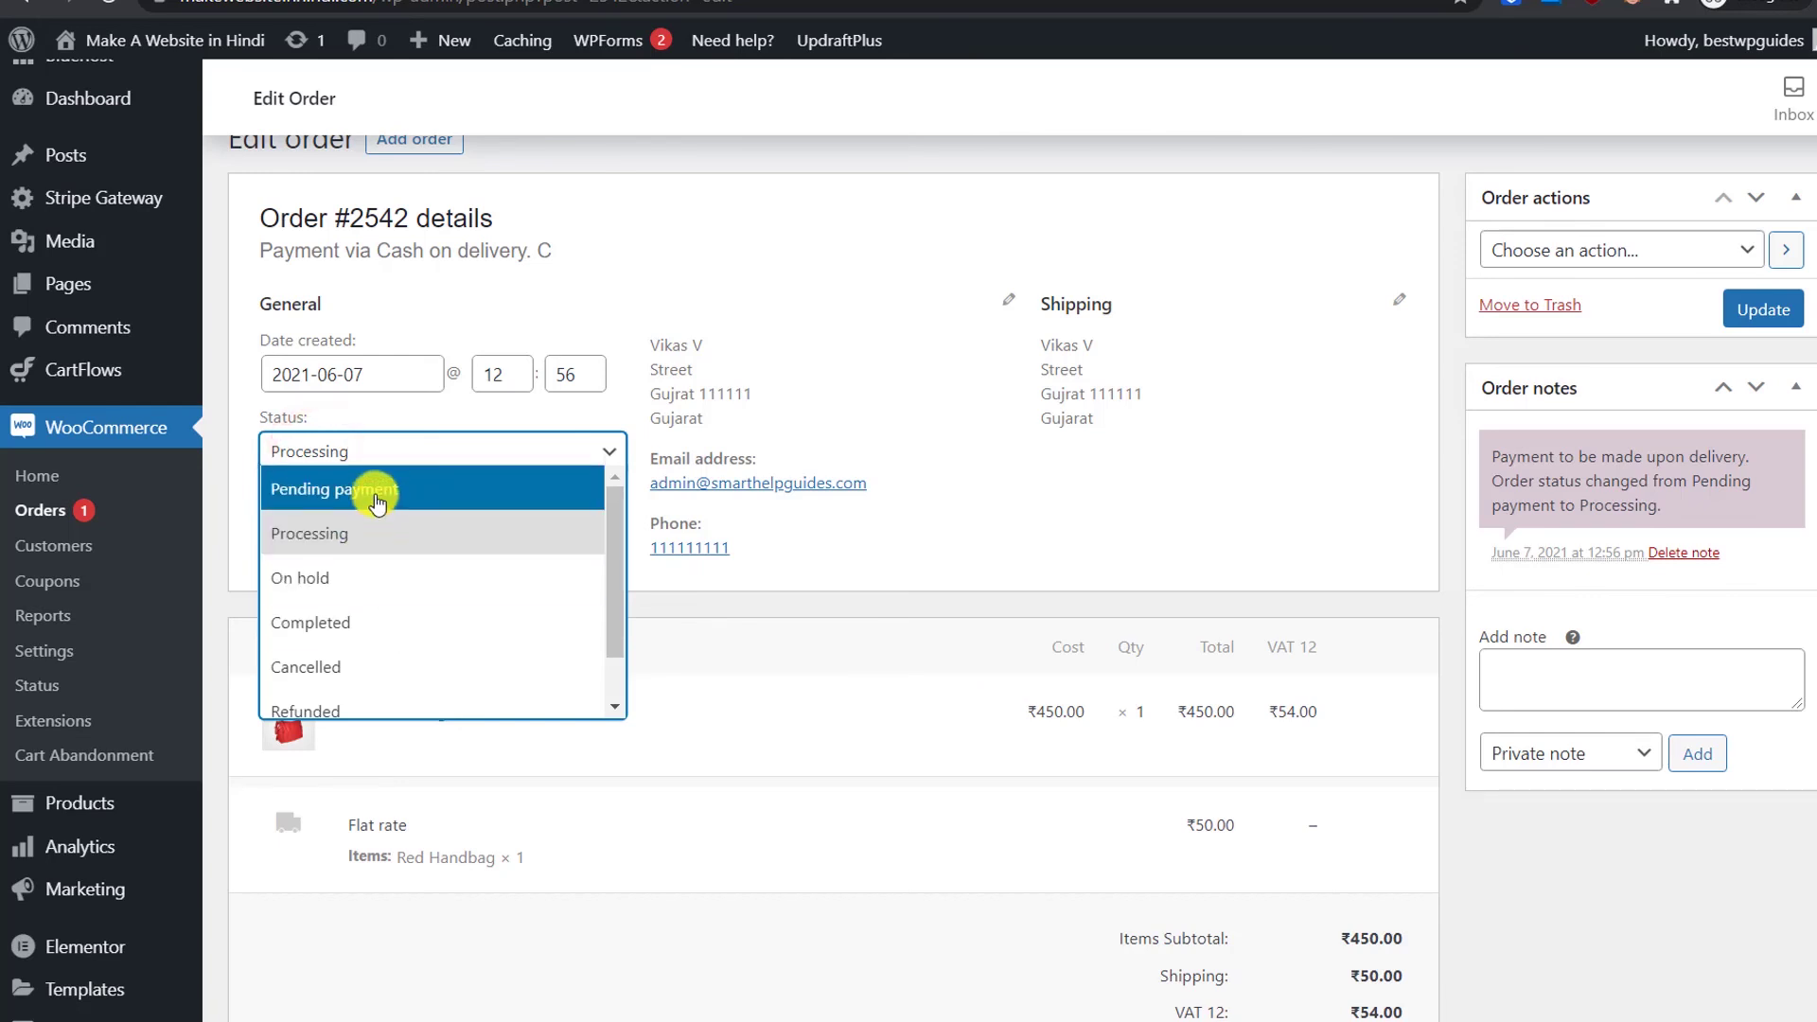
pyautogui.scroll(-1, 383, 594)
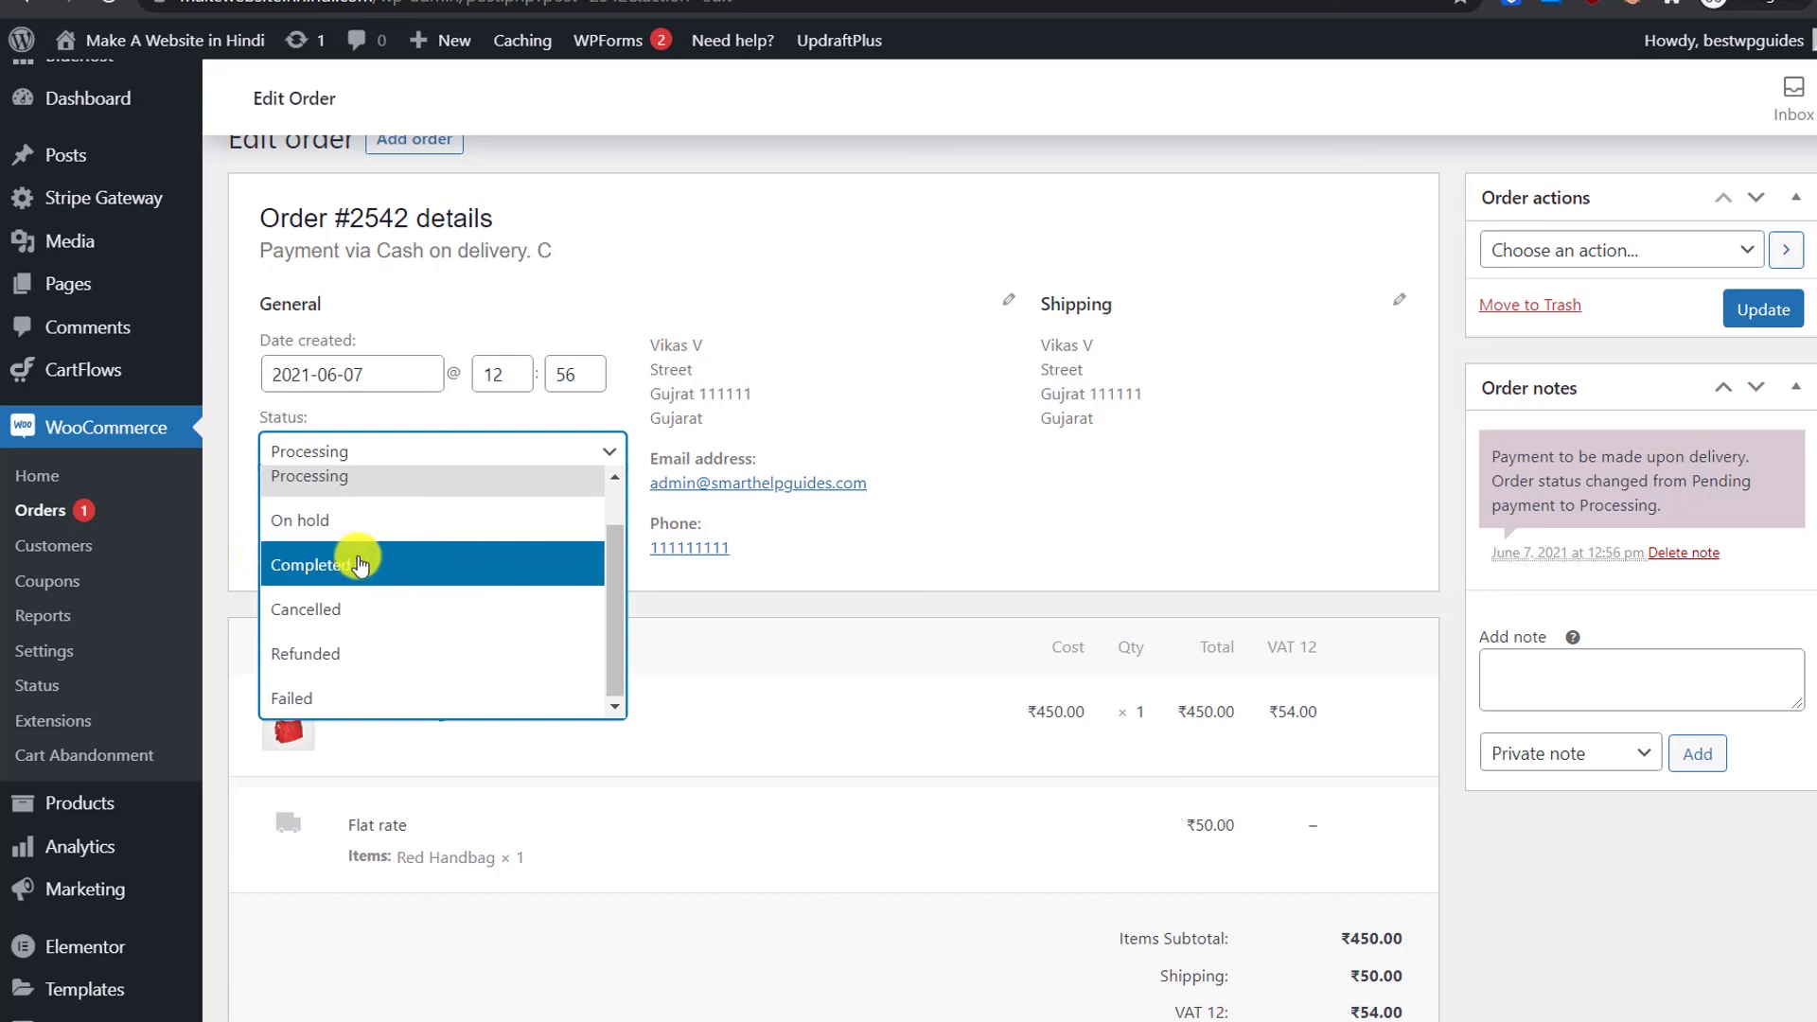
pyautogui.click(812, 591)
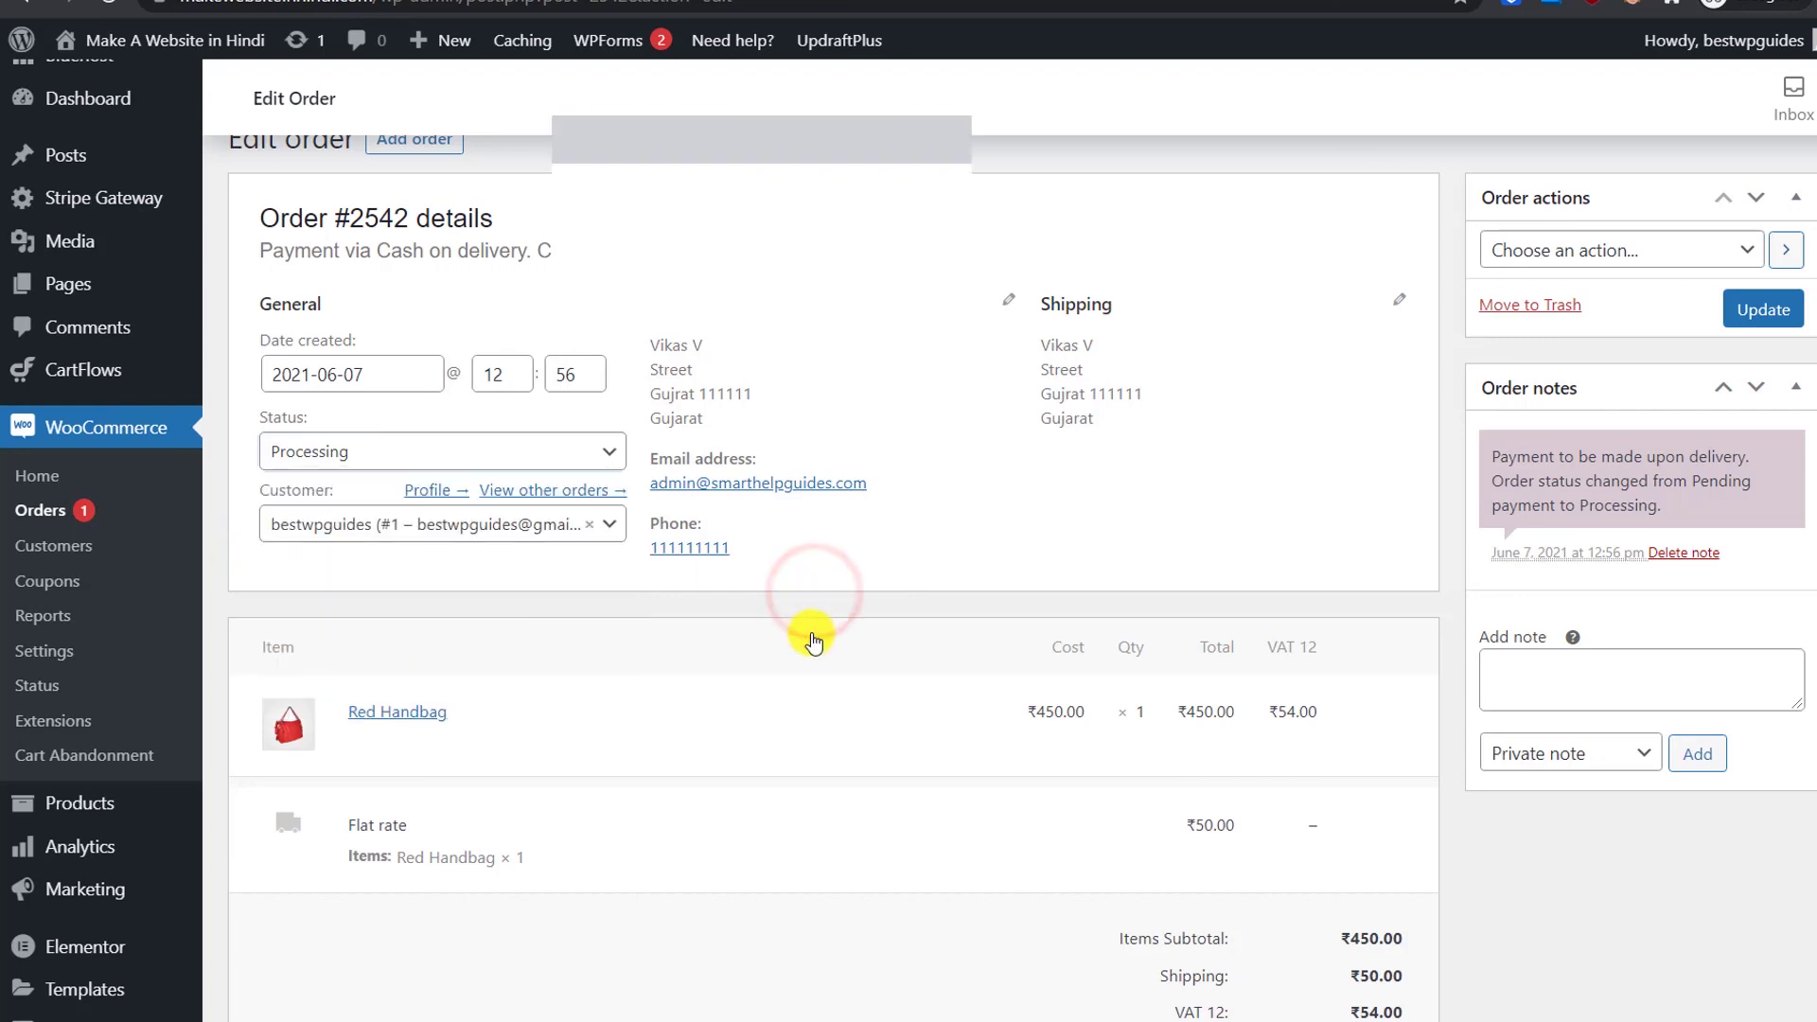
pyautogui.scroll(-1, 1116, 577)
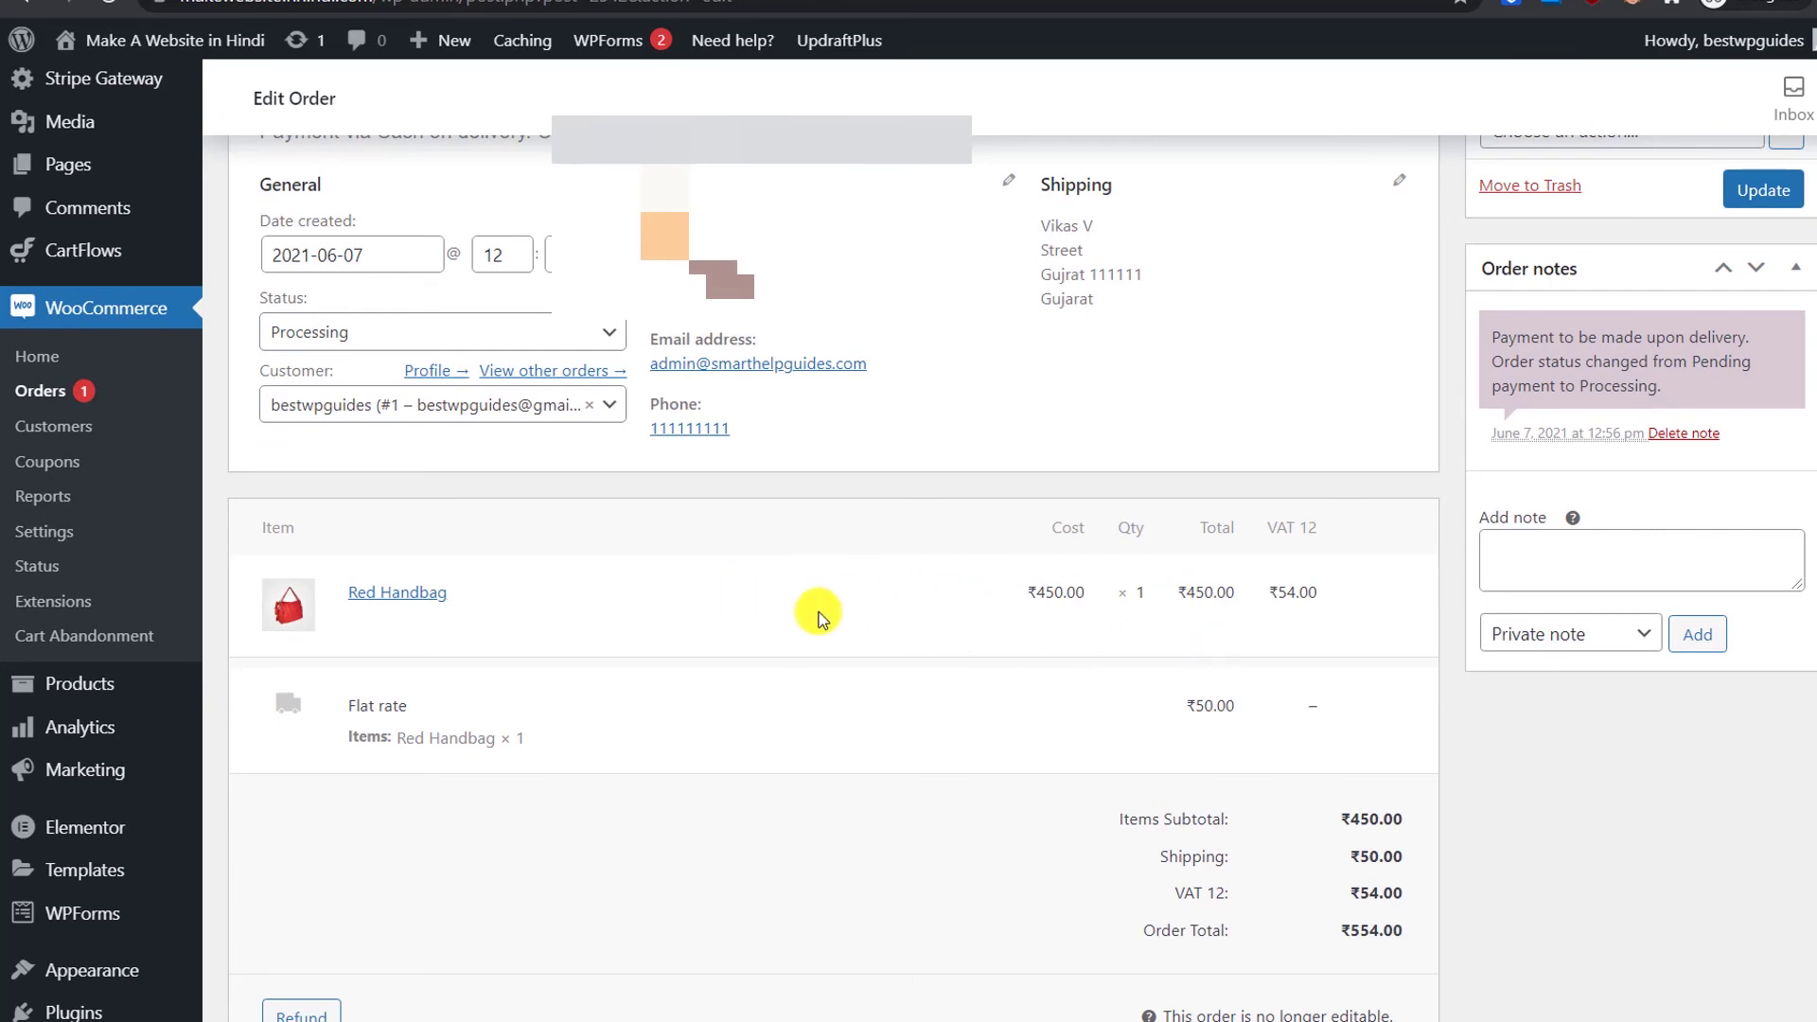
pyautogui.scroll(-1, 823, 615)
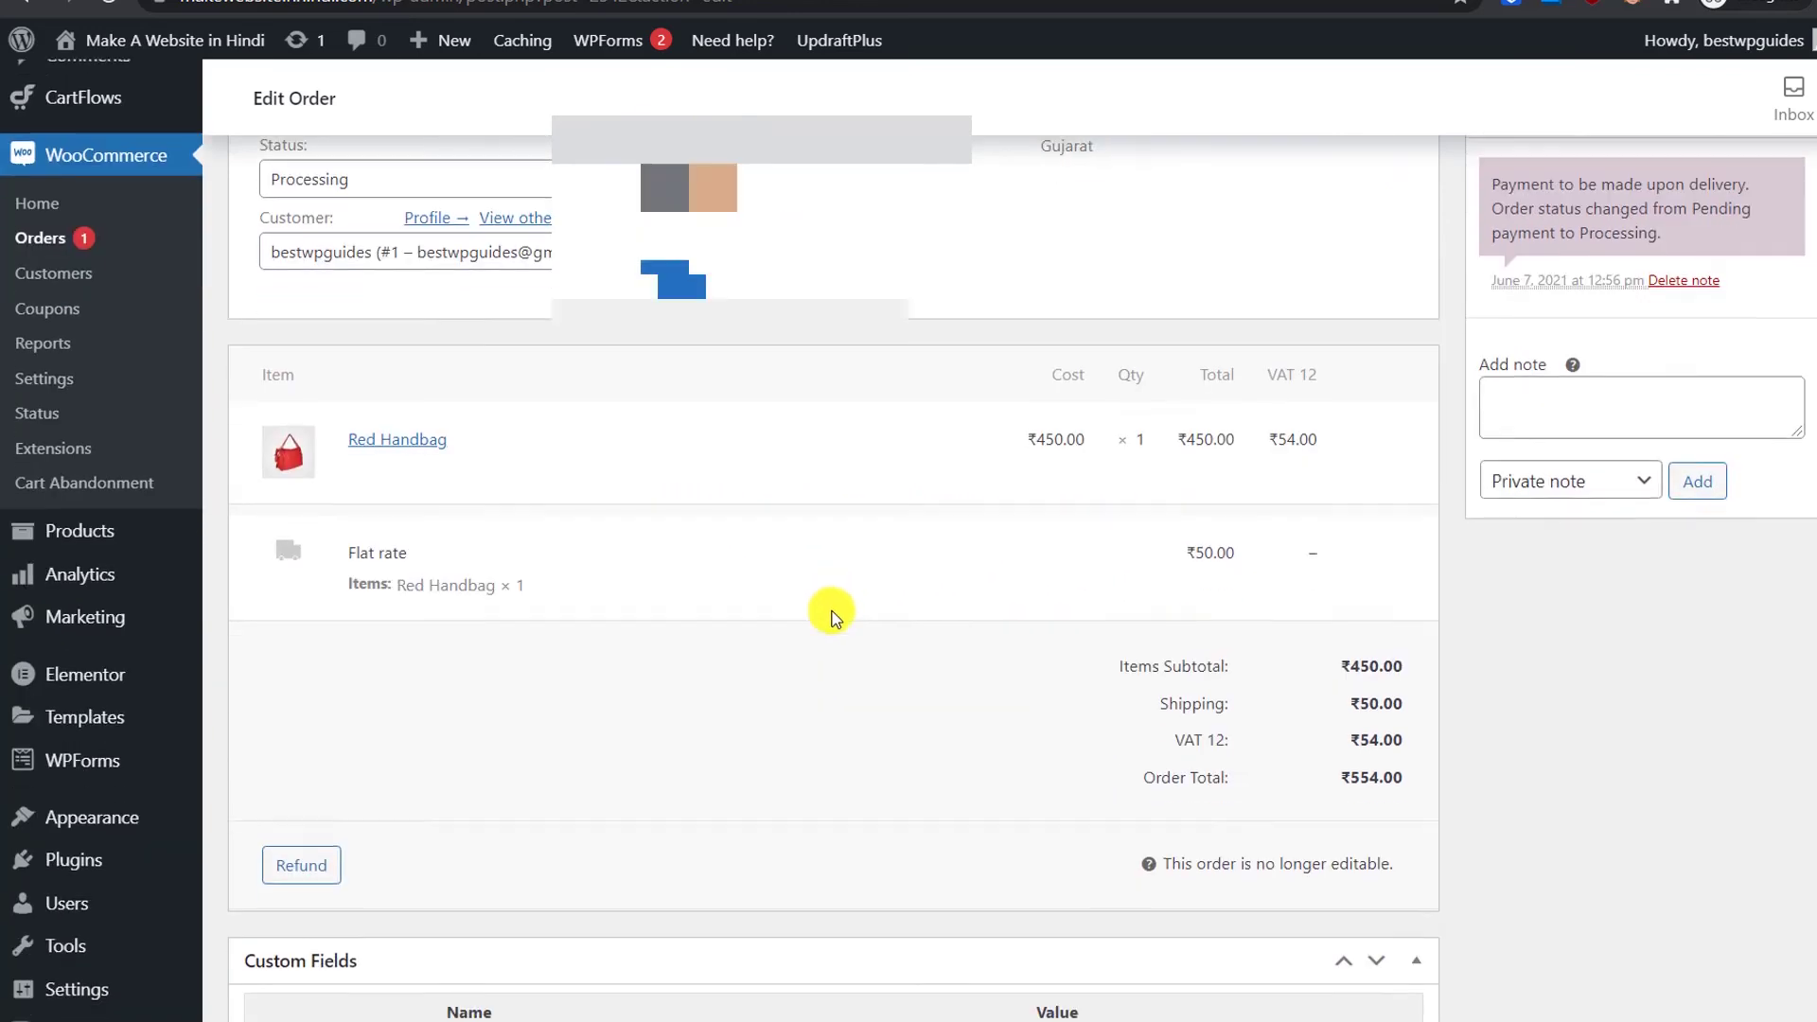
# Step: Change order #2542's status from Processing to Completed
pyautogui.click(682, 471)
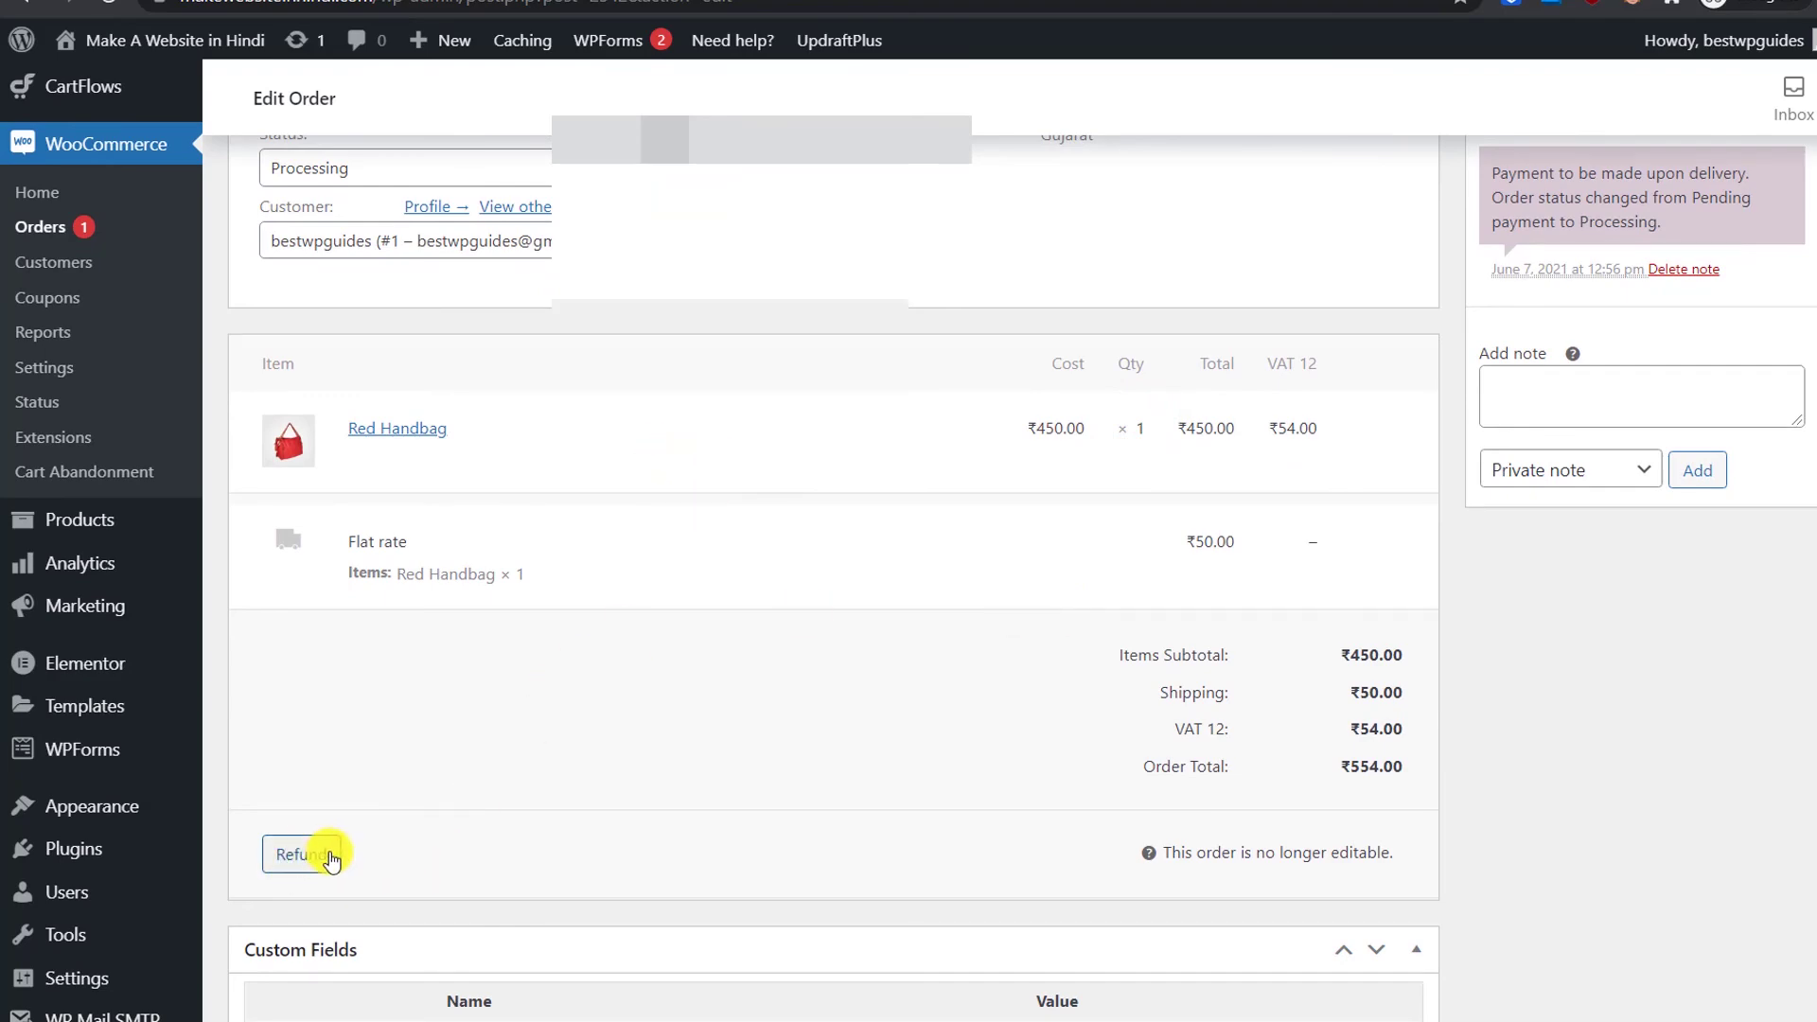
pyautogui.scroll(-2, 342, 864)
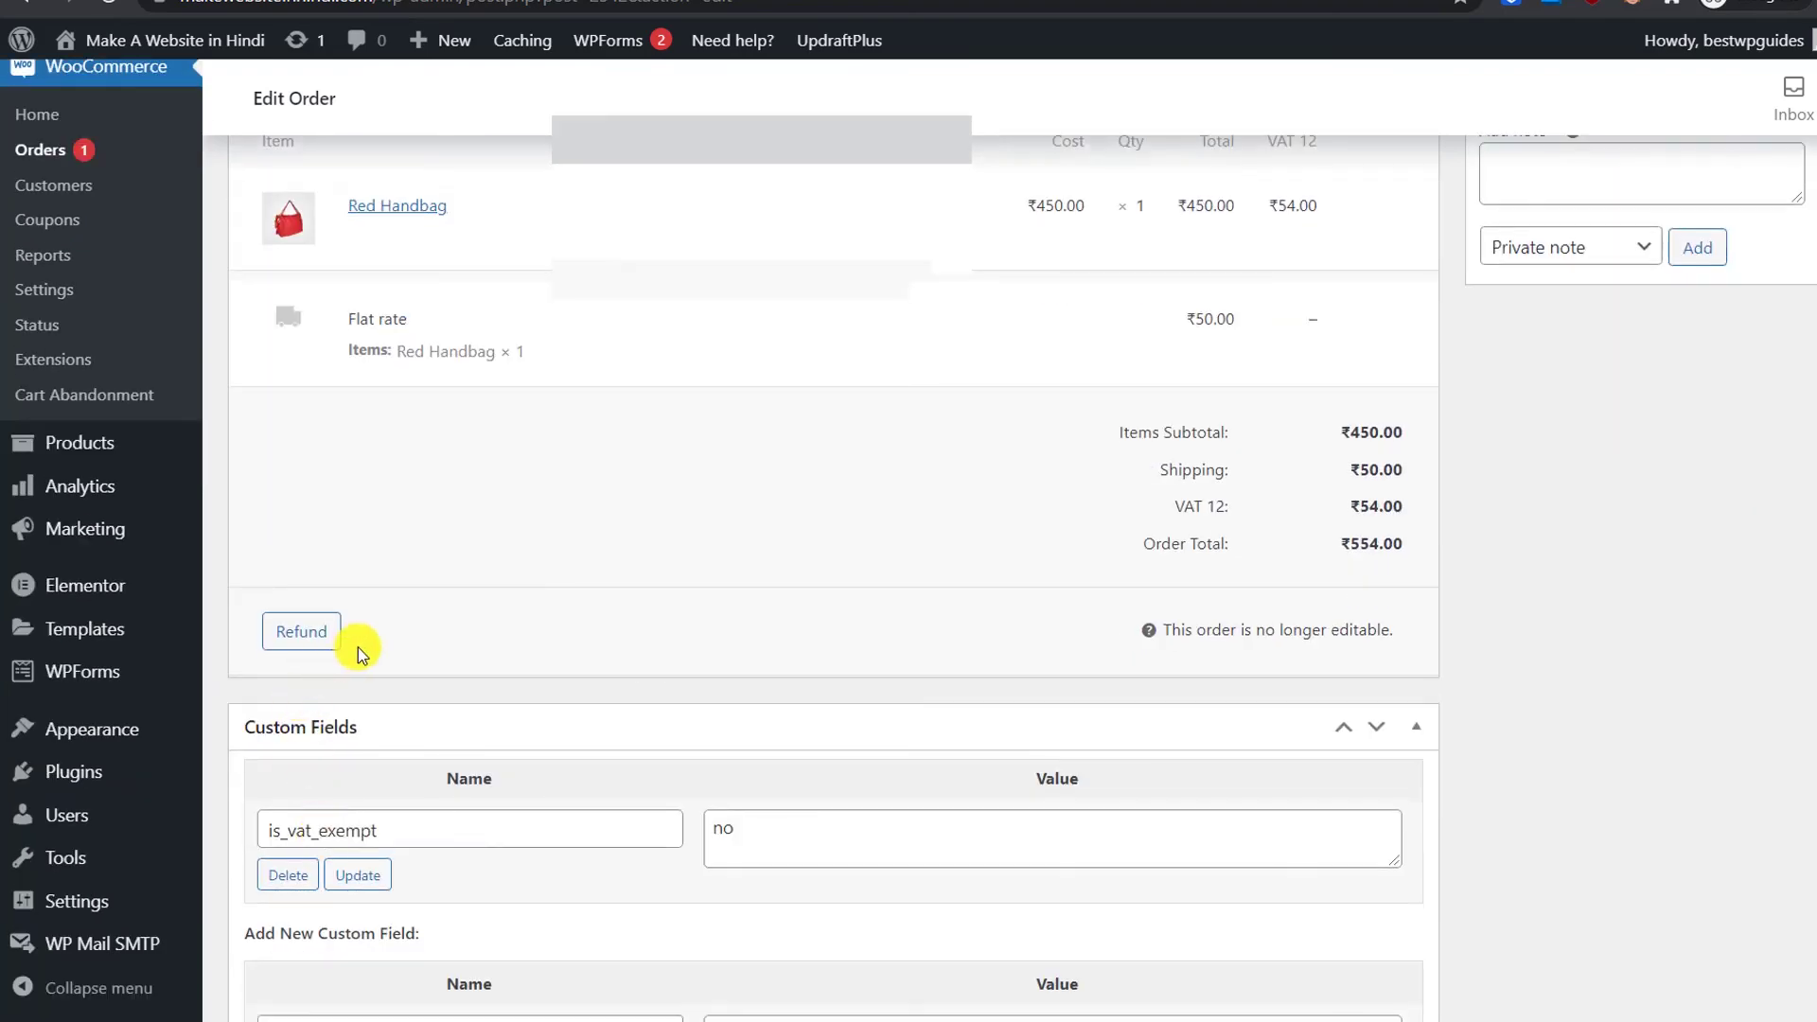
pyautogui.scroll(4, 275, 629)
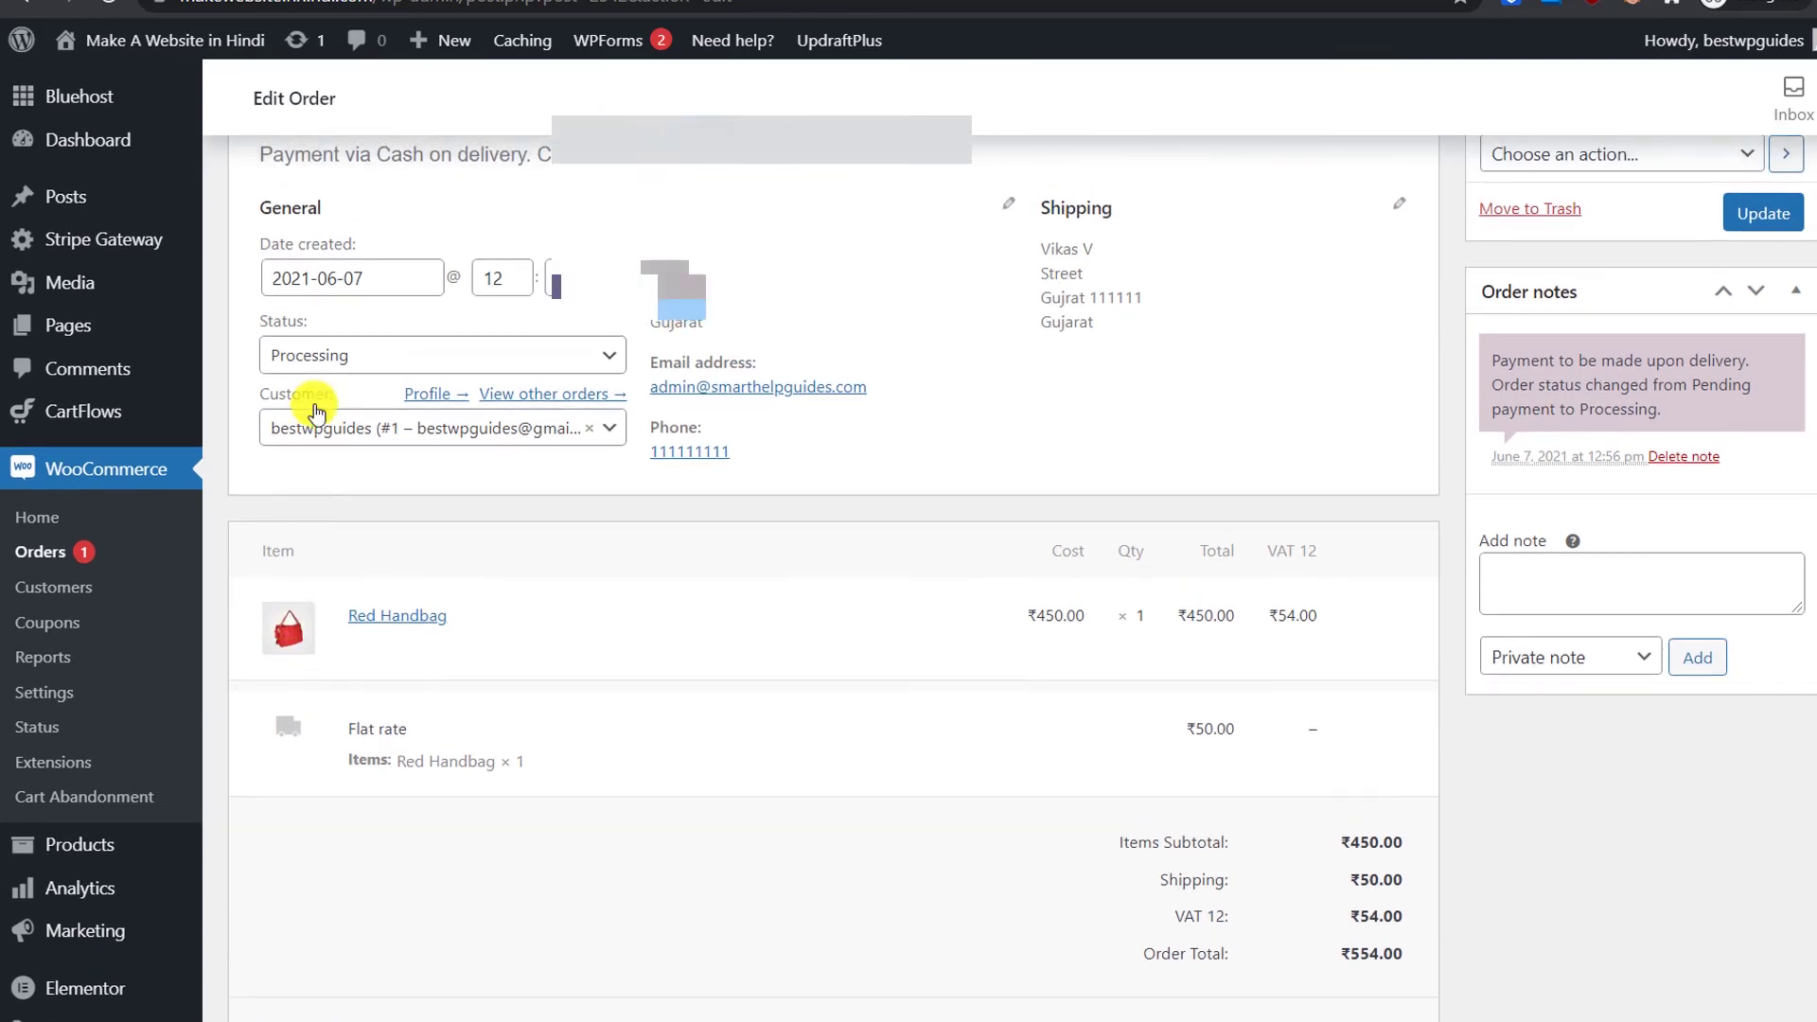
pyautogui.click(341, 374)
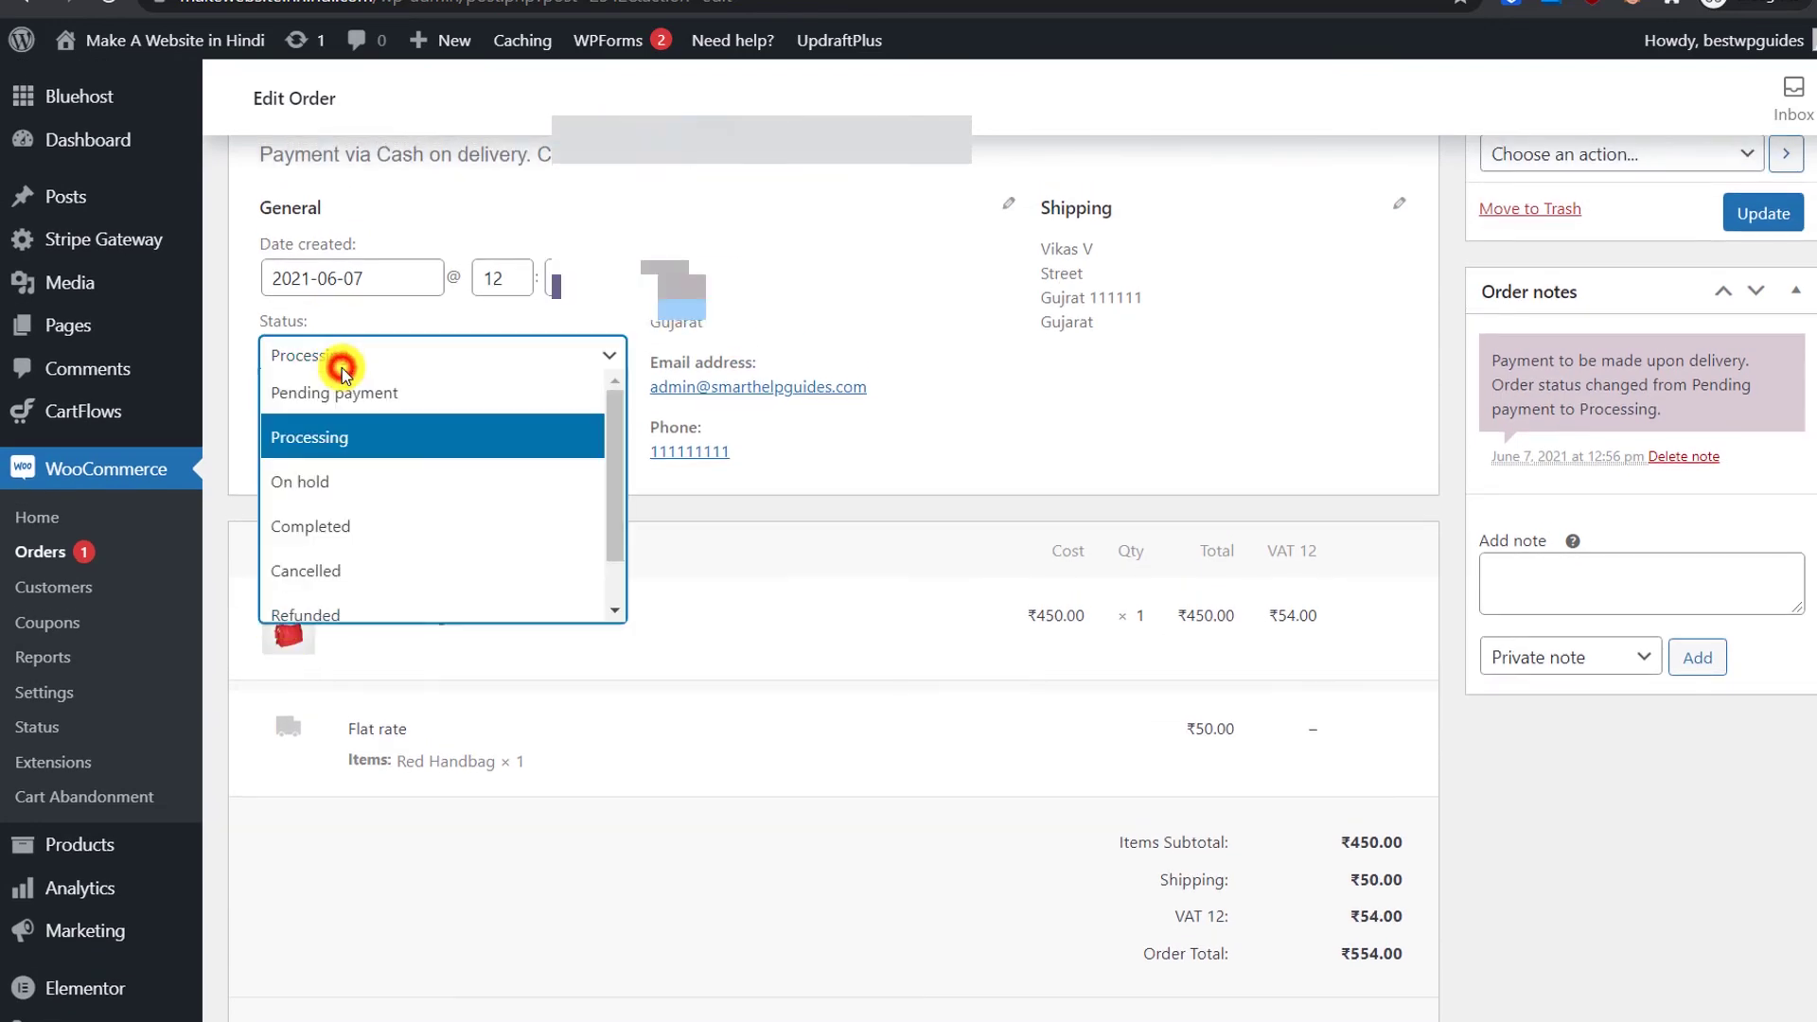
pyautogui.click(341, 528)
pyautogui.scroll(2, 511, 445)
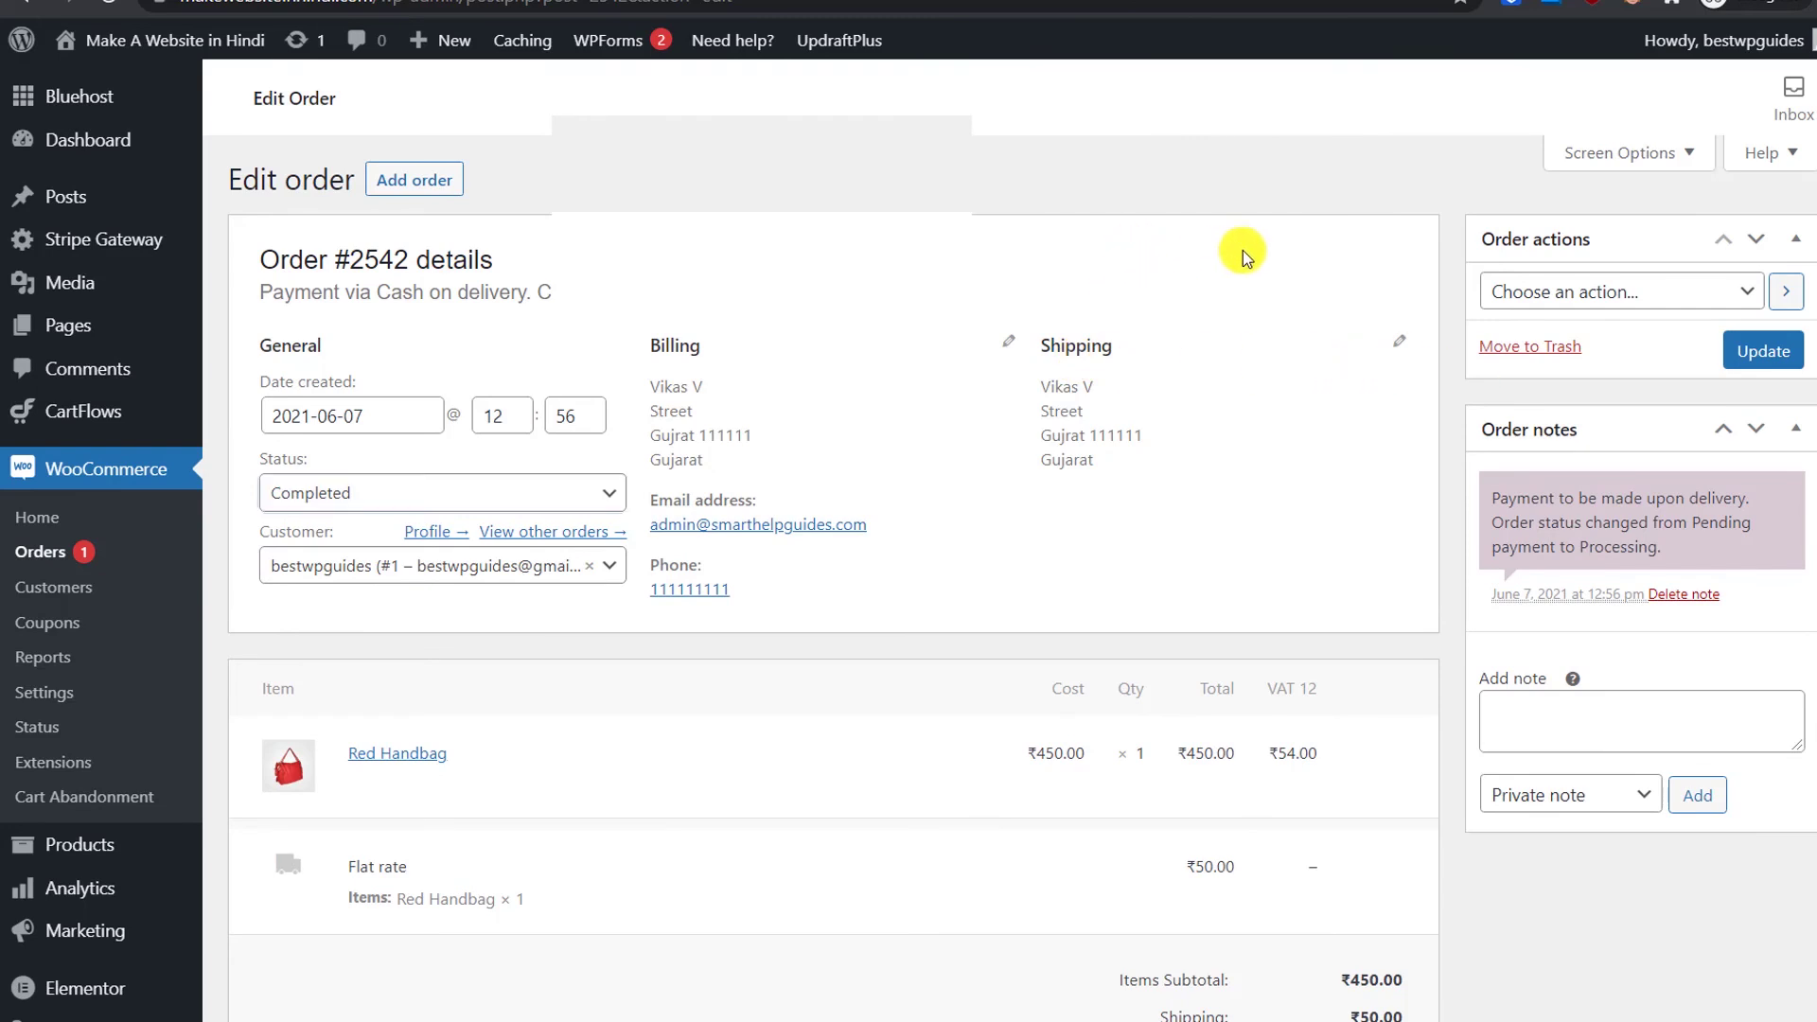
pyautogui.click(1609, 290)
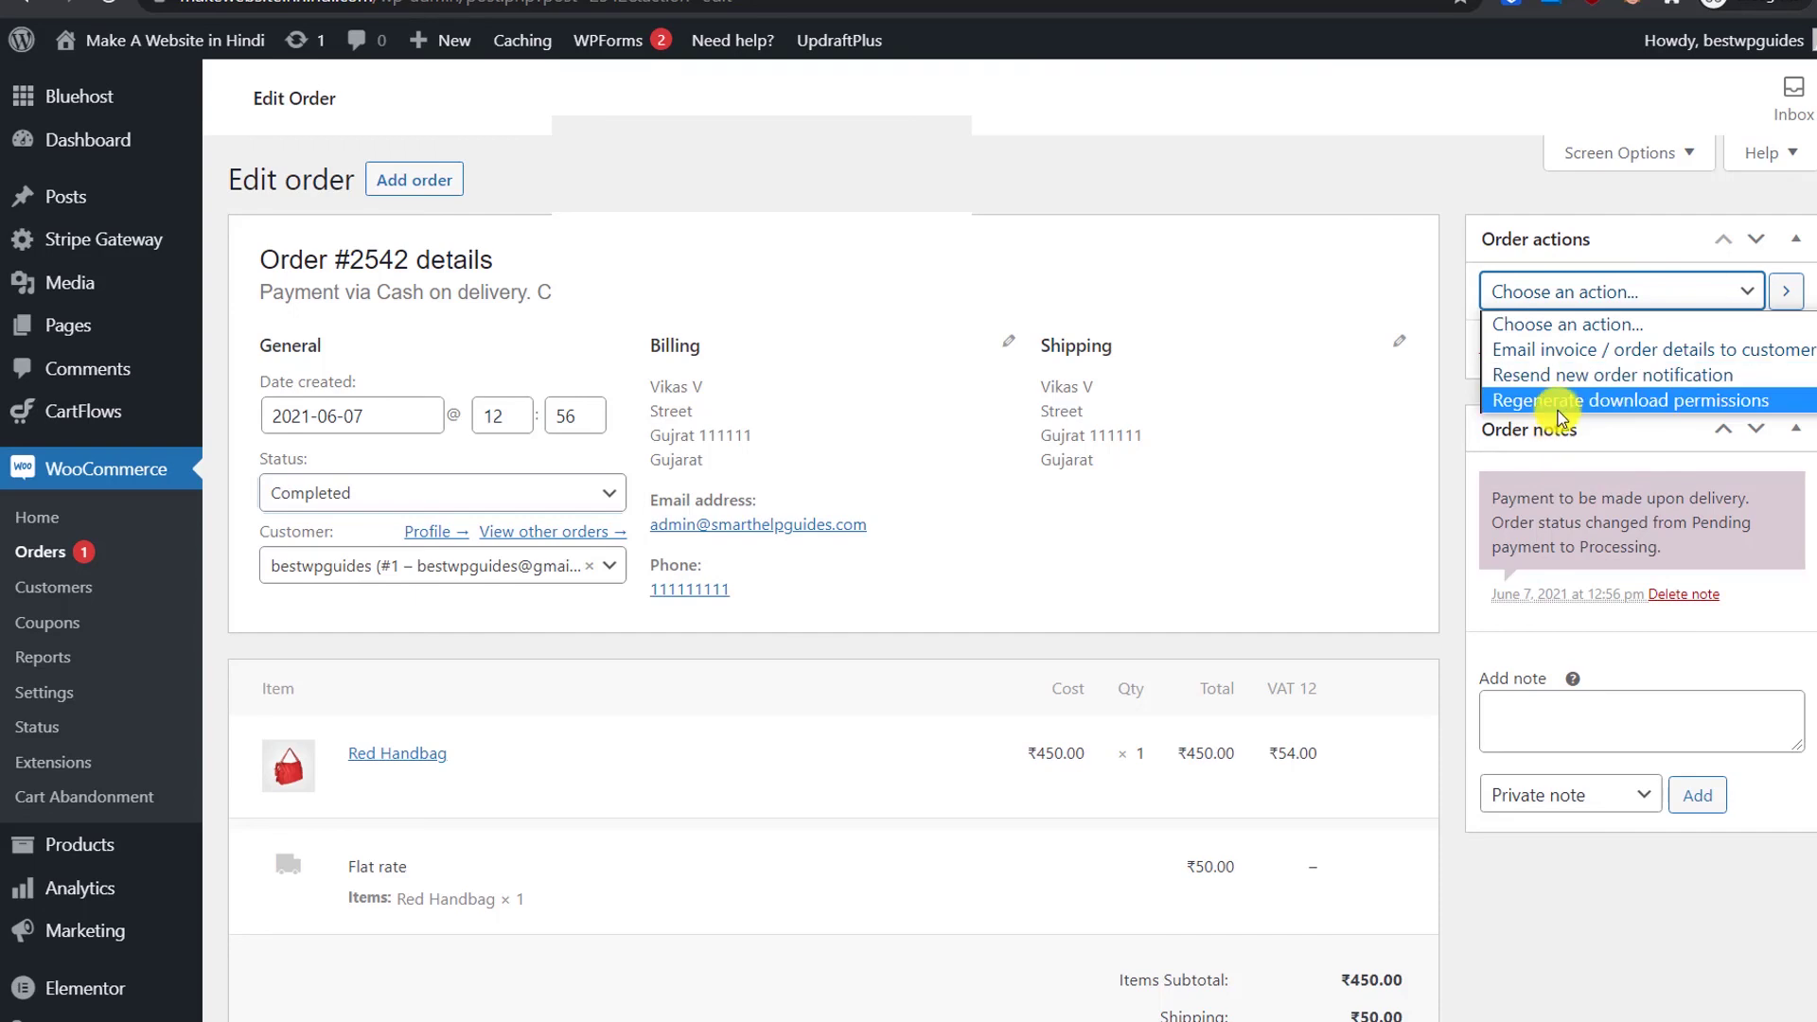
# Step: Run 'Email invoice / order details to customer' and update order #2542 as Completed
pyautogui.click(1583, 359)
pyautogui.click(1787, 289)
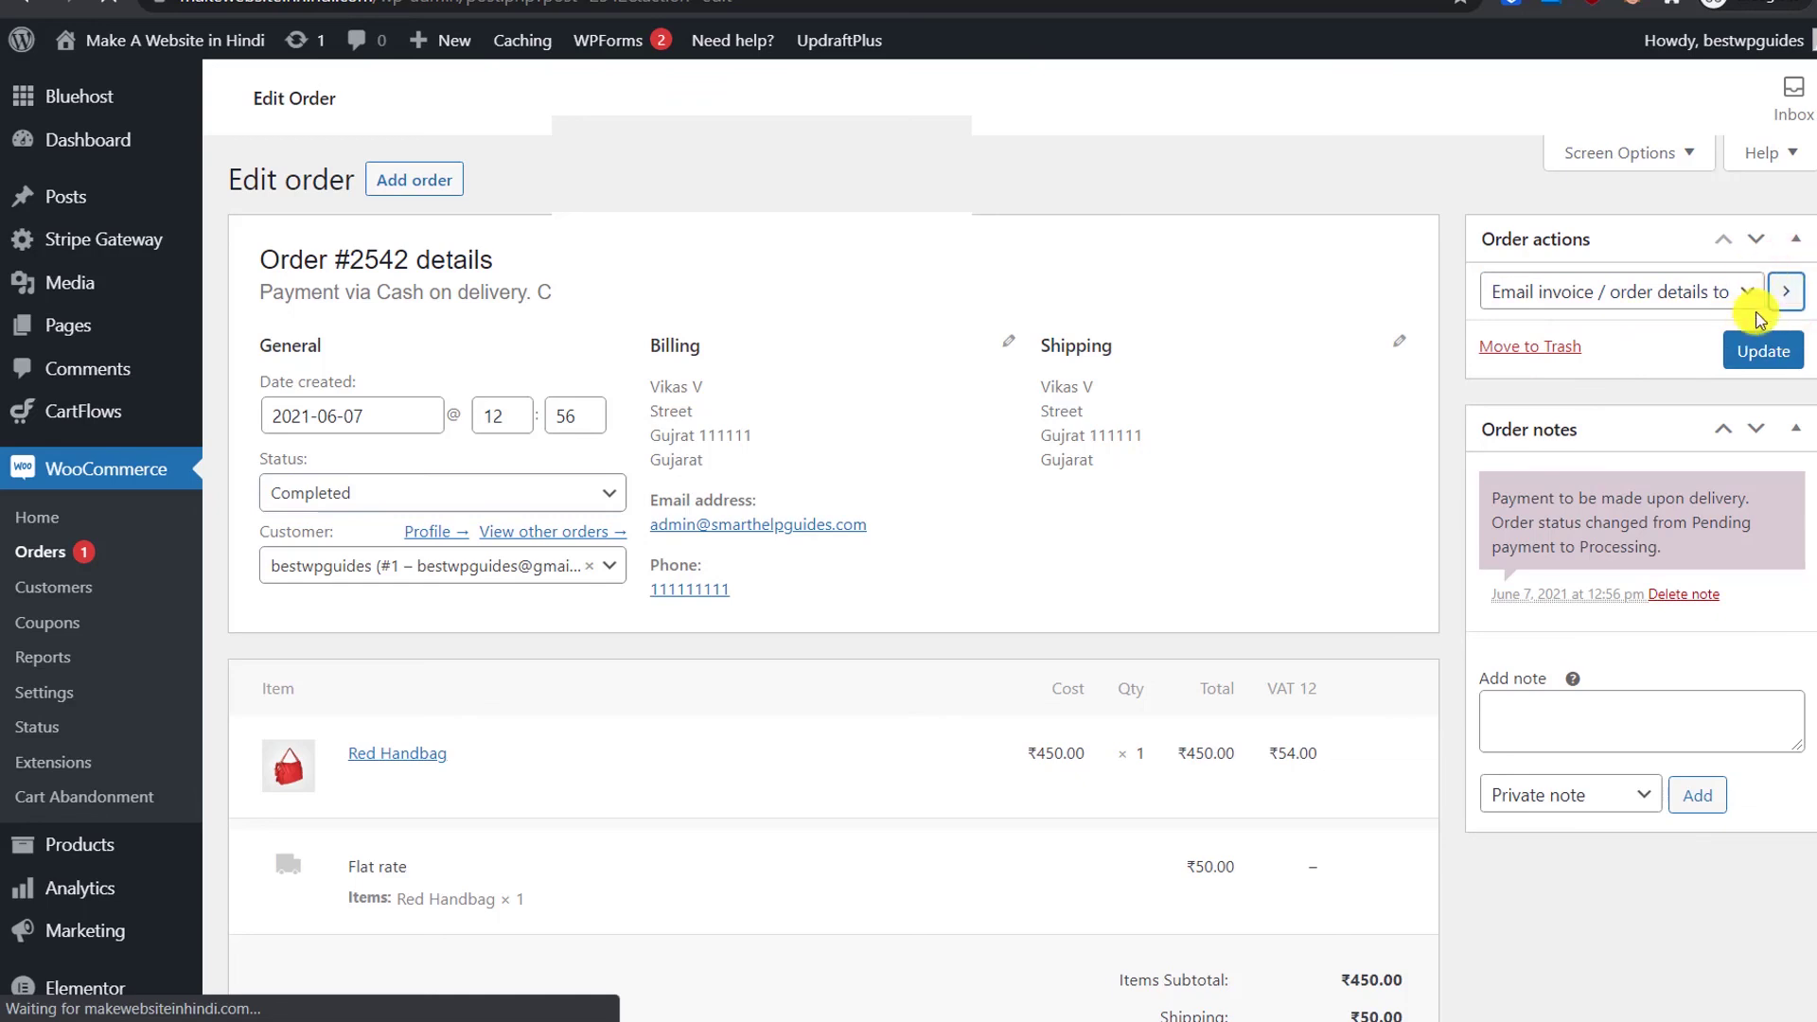
pyautogui.click(1760, 351)
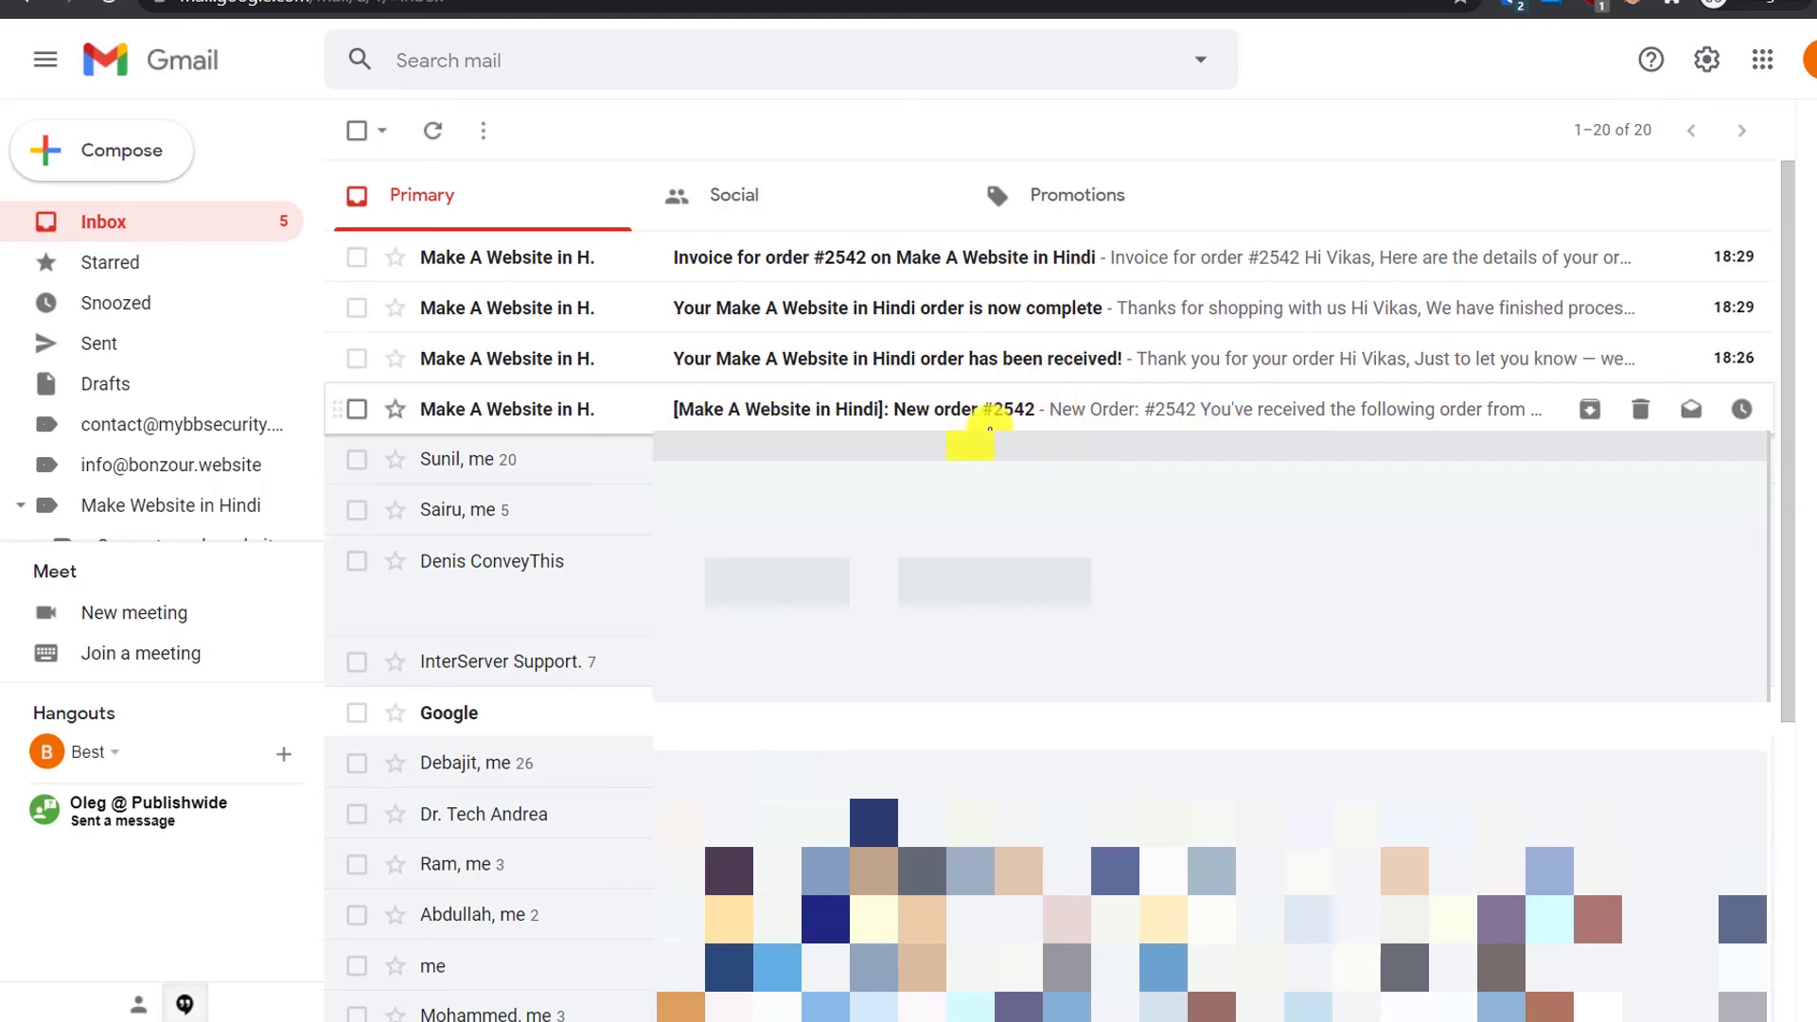
# Step: View the New order #2542 email and check its sender and recipient details
pyautogui.click(984, 421)
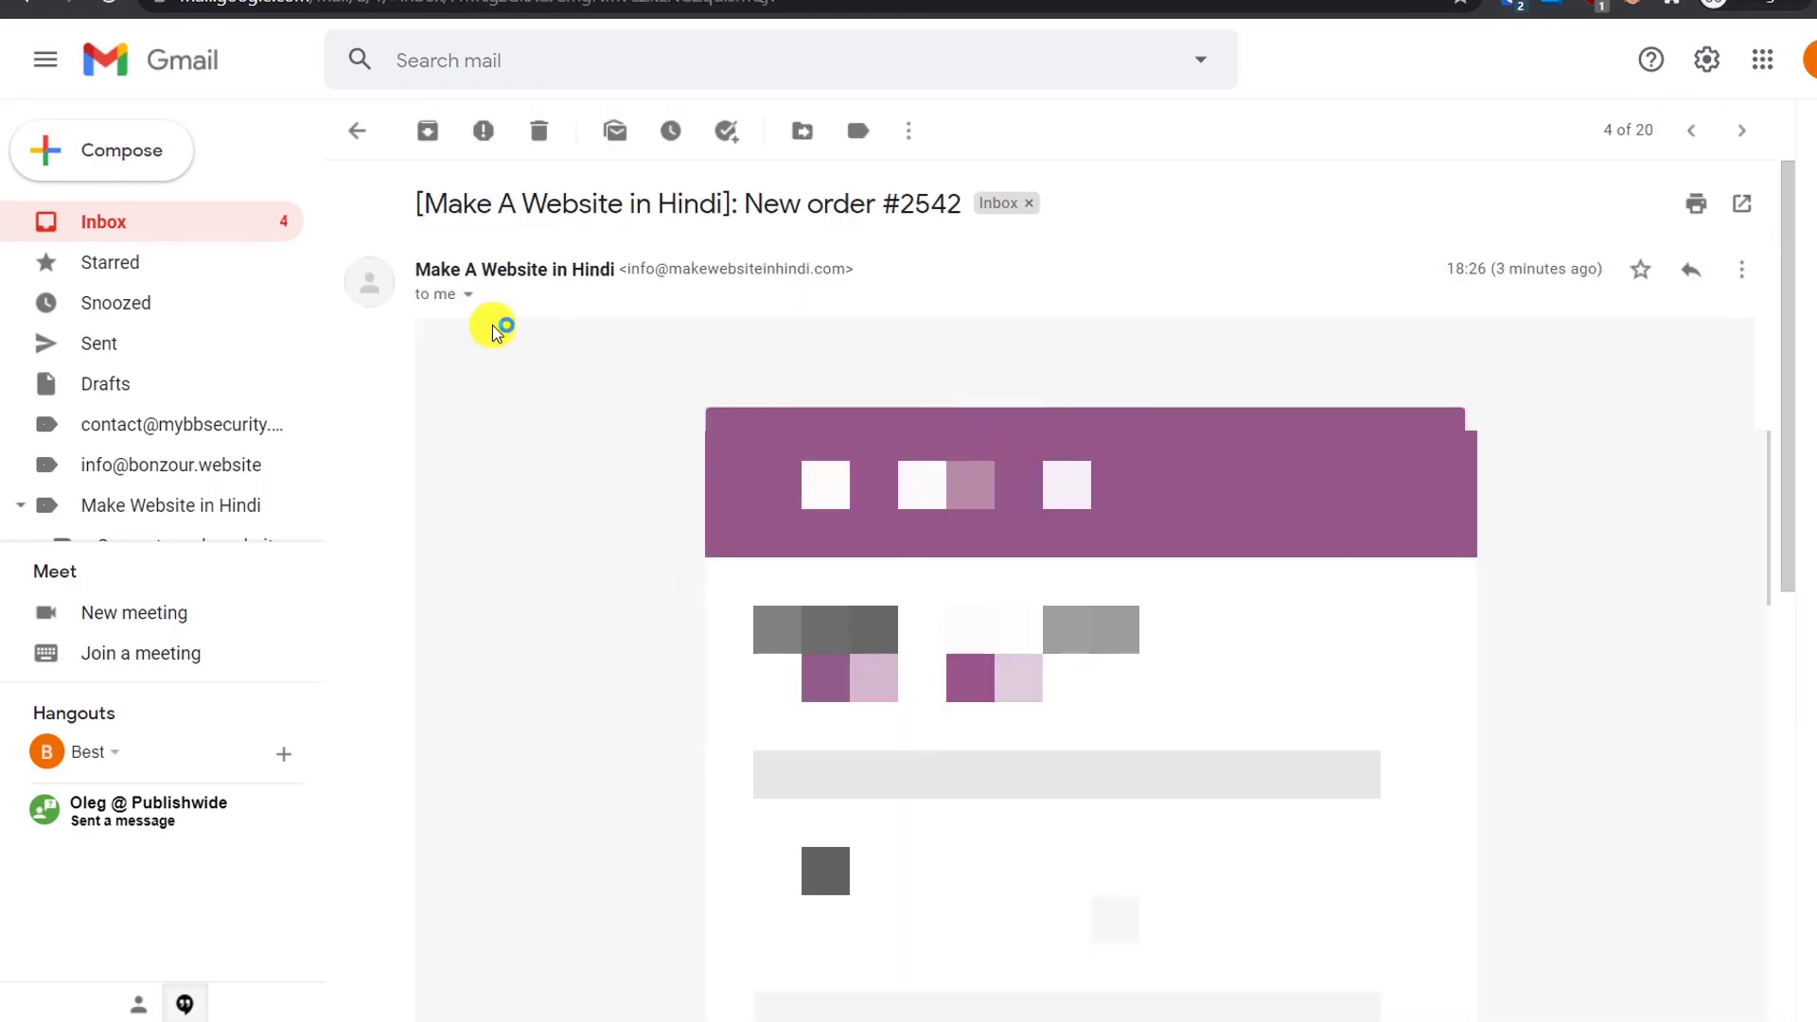
pyautogui.click(467, 294)
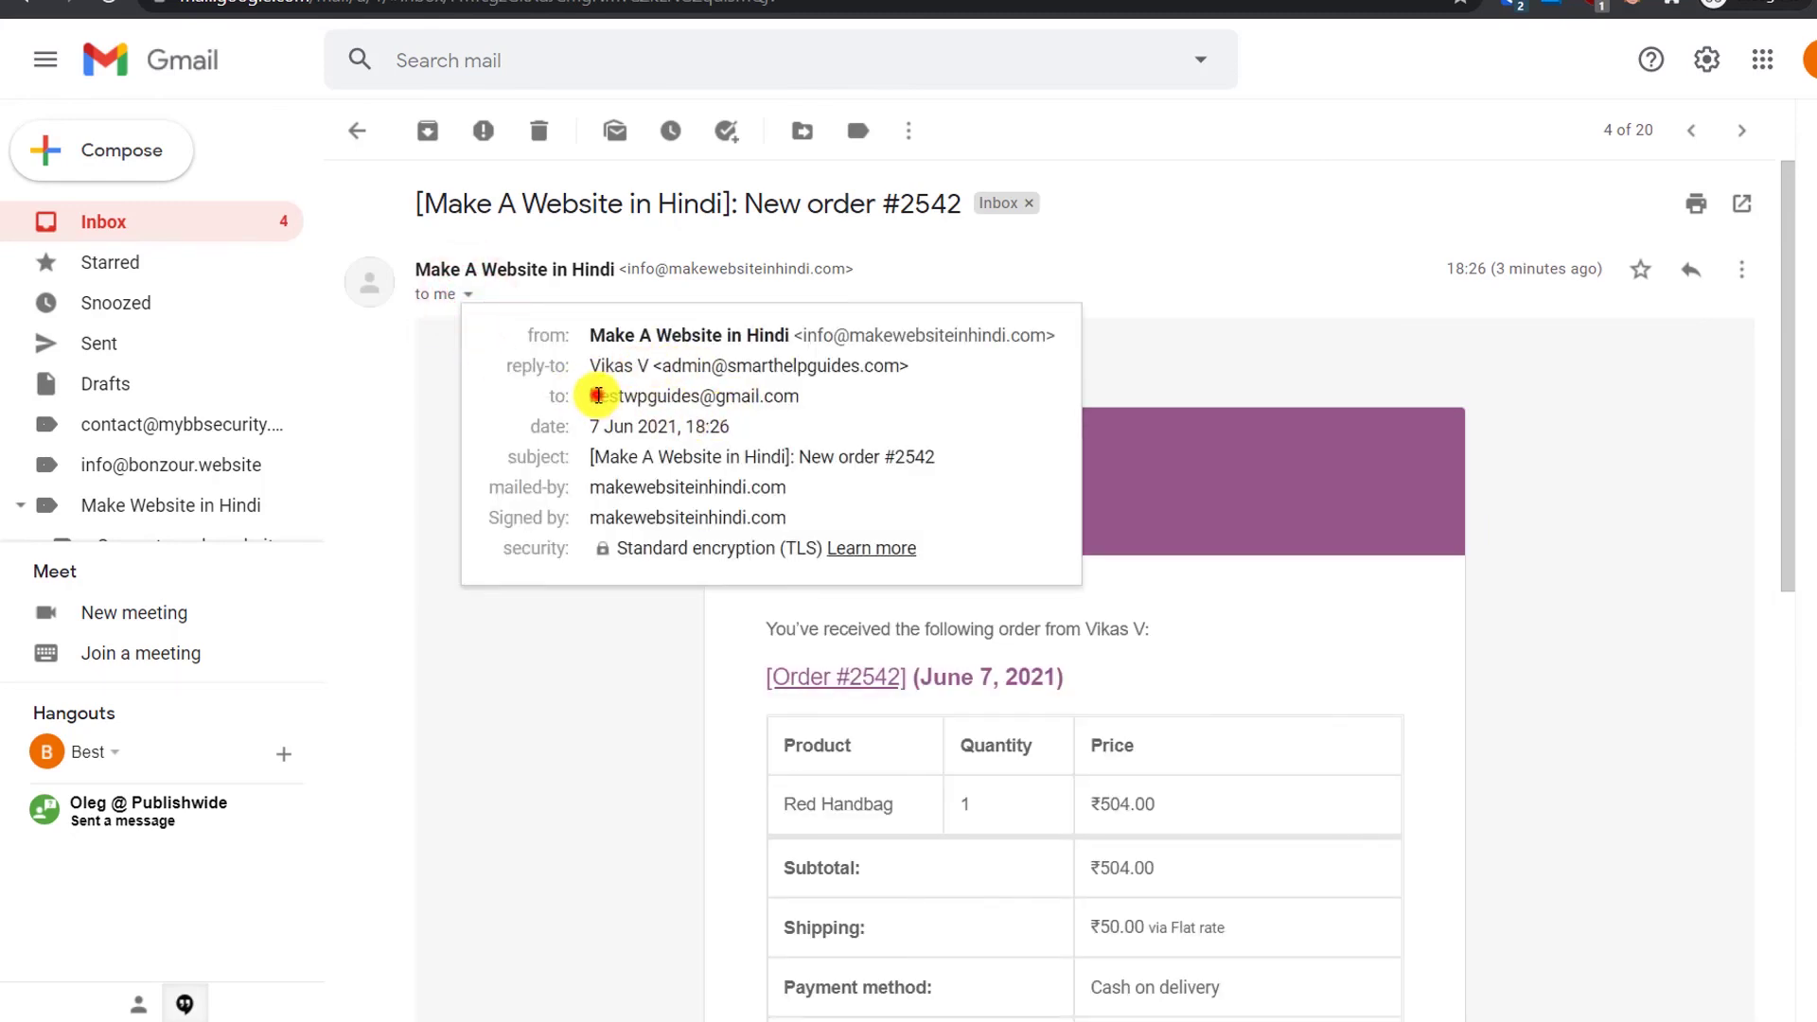
pyautogui.moveTo(598, 395); pyautogui.dragTo(727, 395)
pyautogui.click(767, 421)
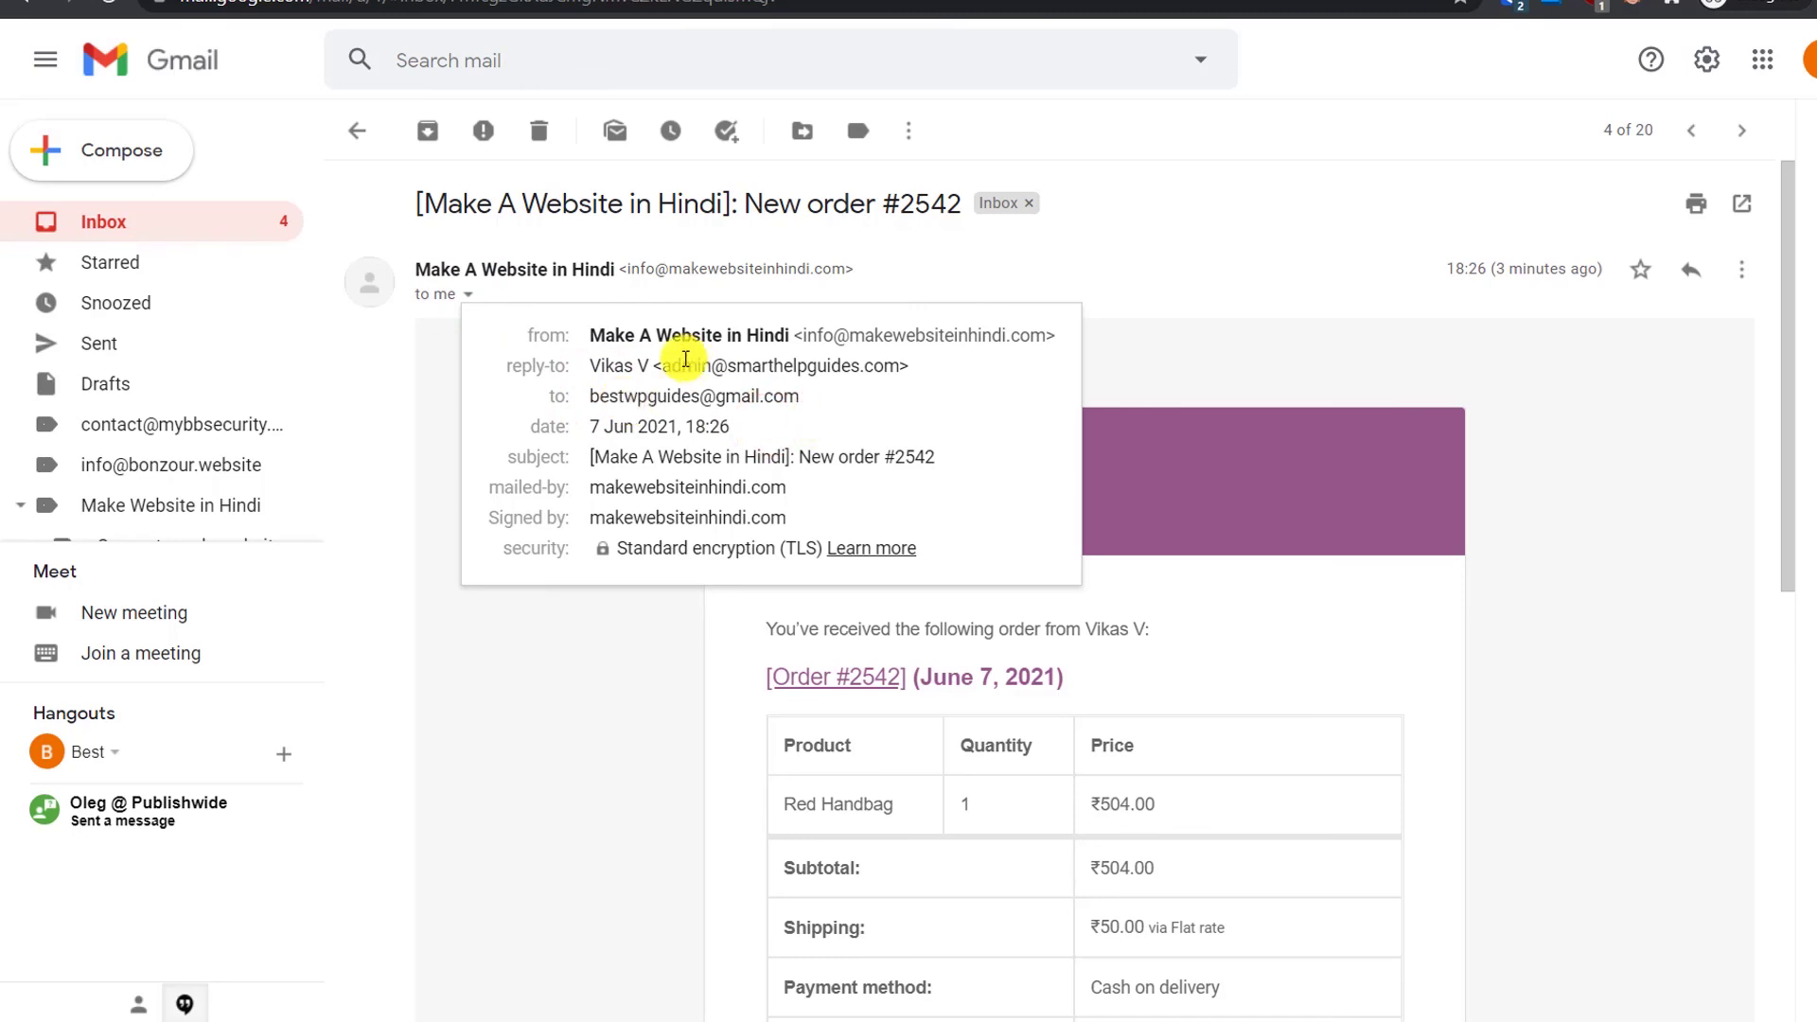
pyautogui.moveTo(710, 396); pyautogui.dragTo(635, 398)
pyautogui.click(633, 442)
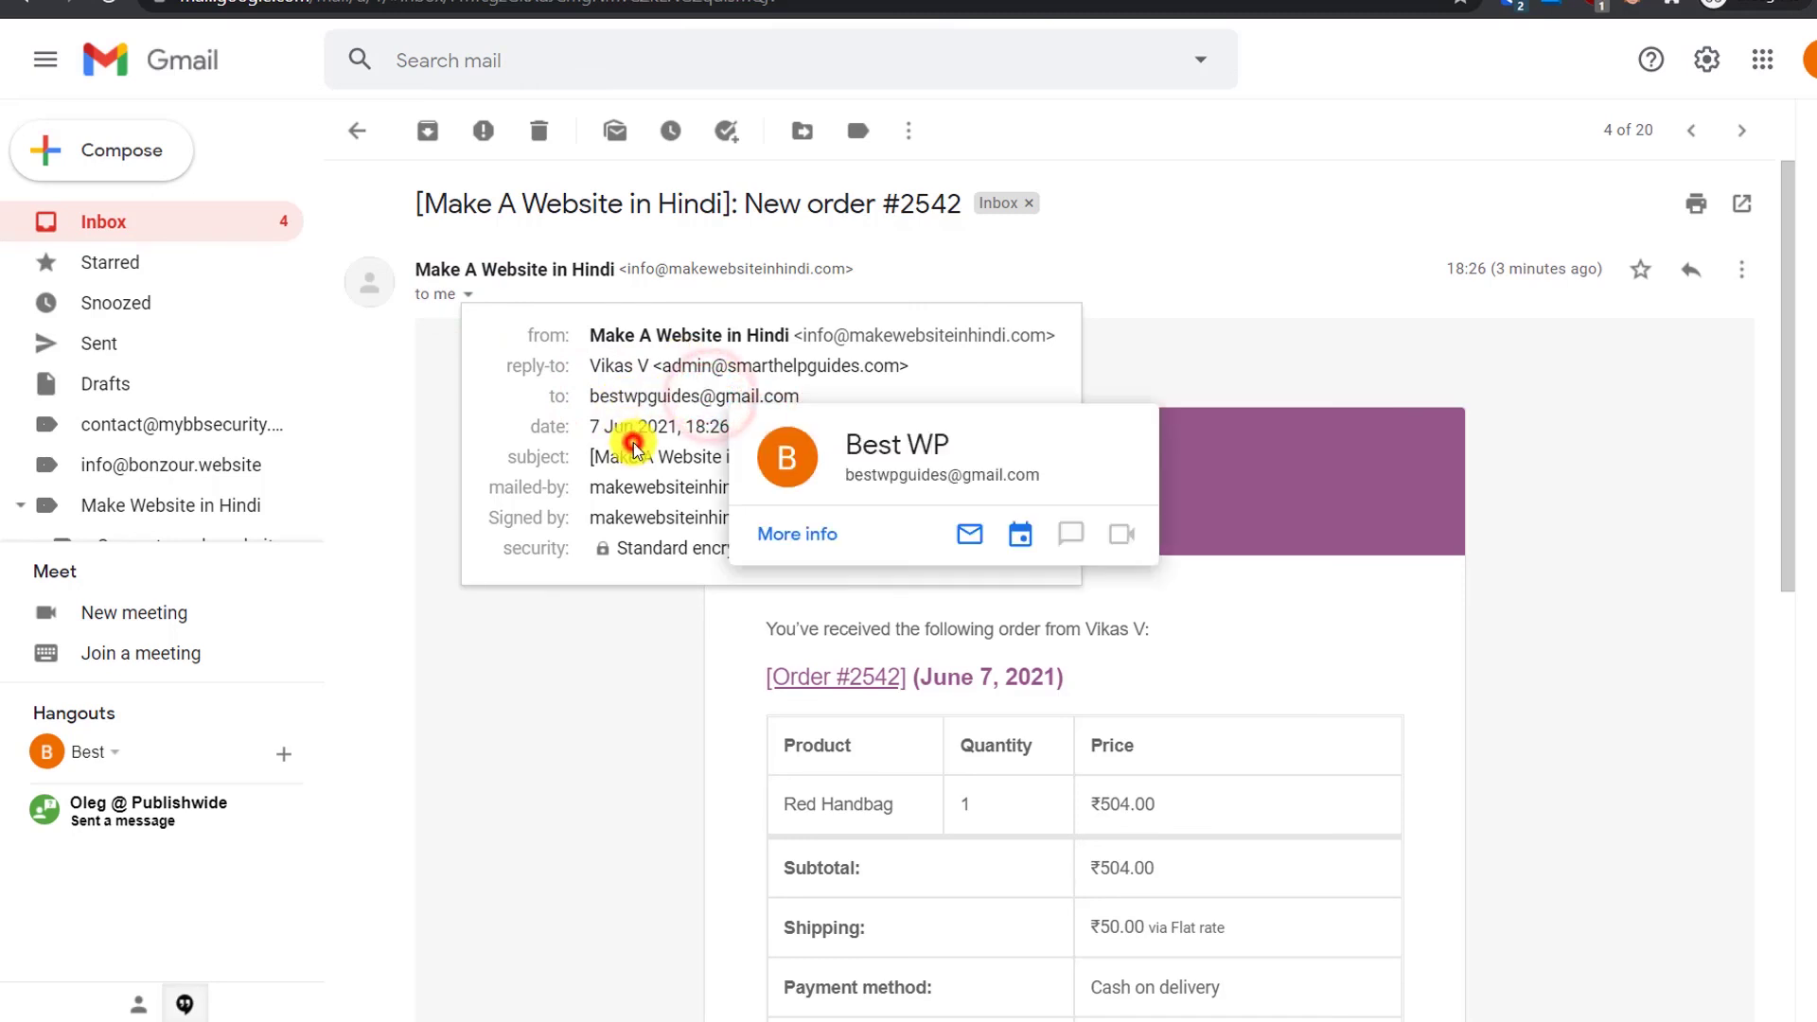
pyautogui.click(631, 730)
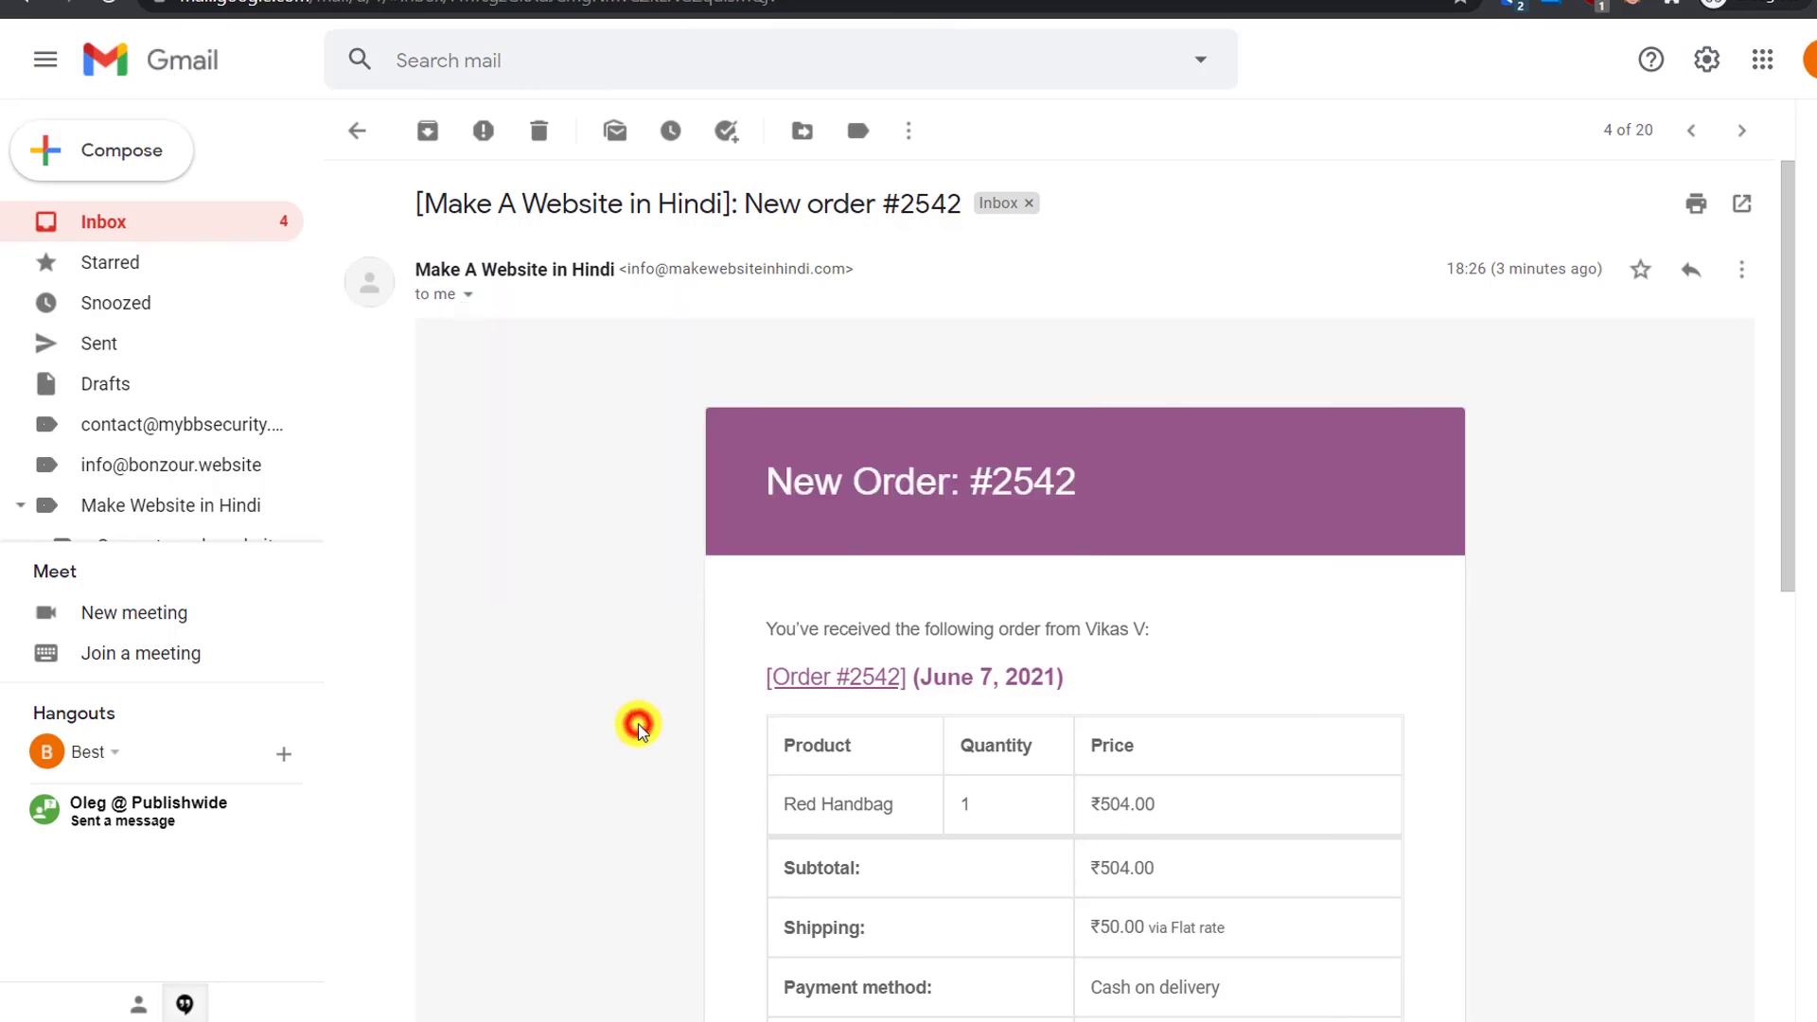
# Step: Check the order table (Red Handbag ₹504.00, ₹50.00 shipping, ₹554.00 total), then return to the inbox
pyautogui.scroll(-2, 639, 714)
pyautogui.scroll(-2, 641, 708)
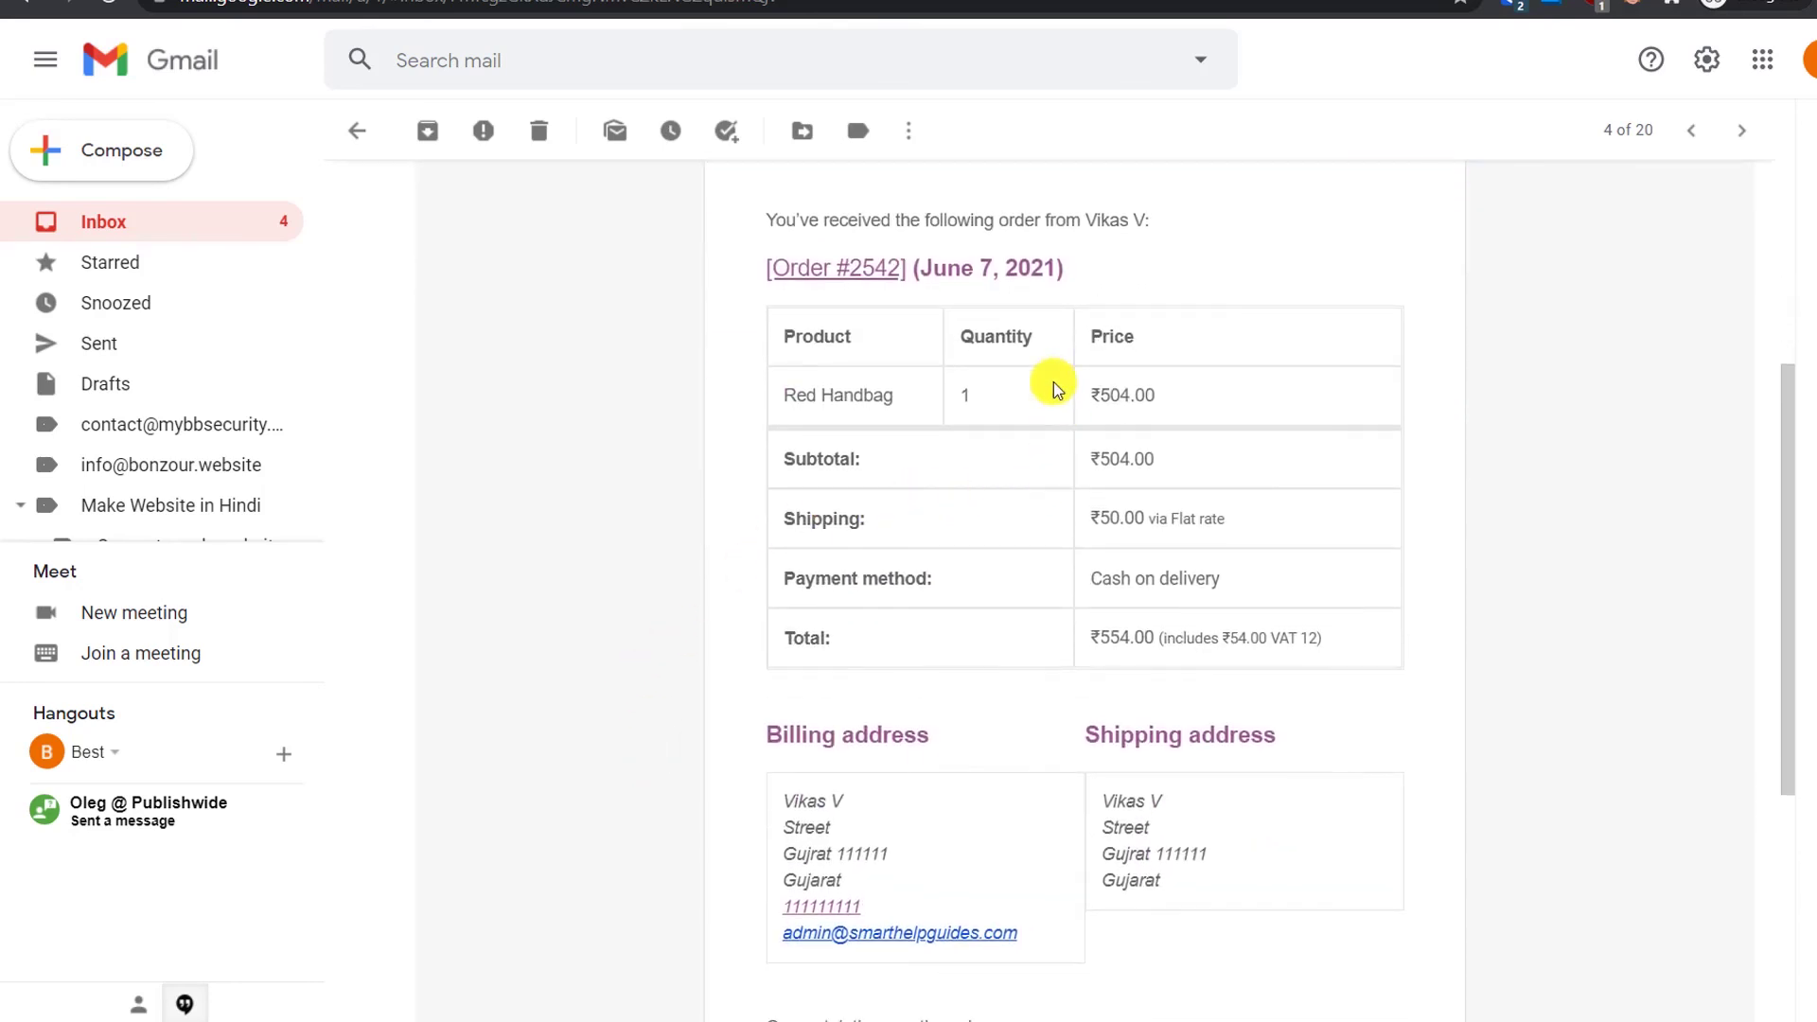
pyautogui.scroll(-2, 985, 393)
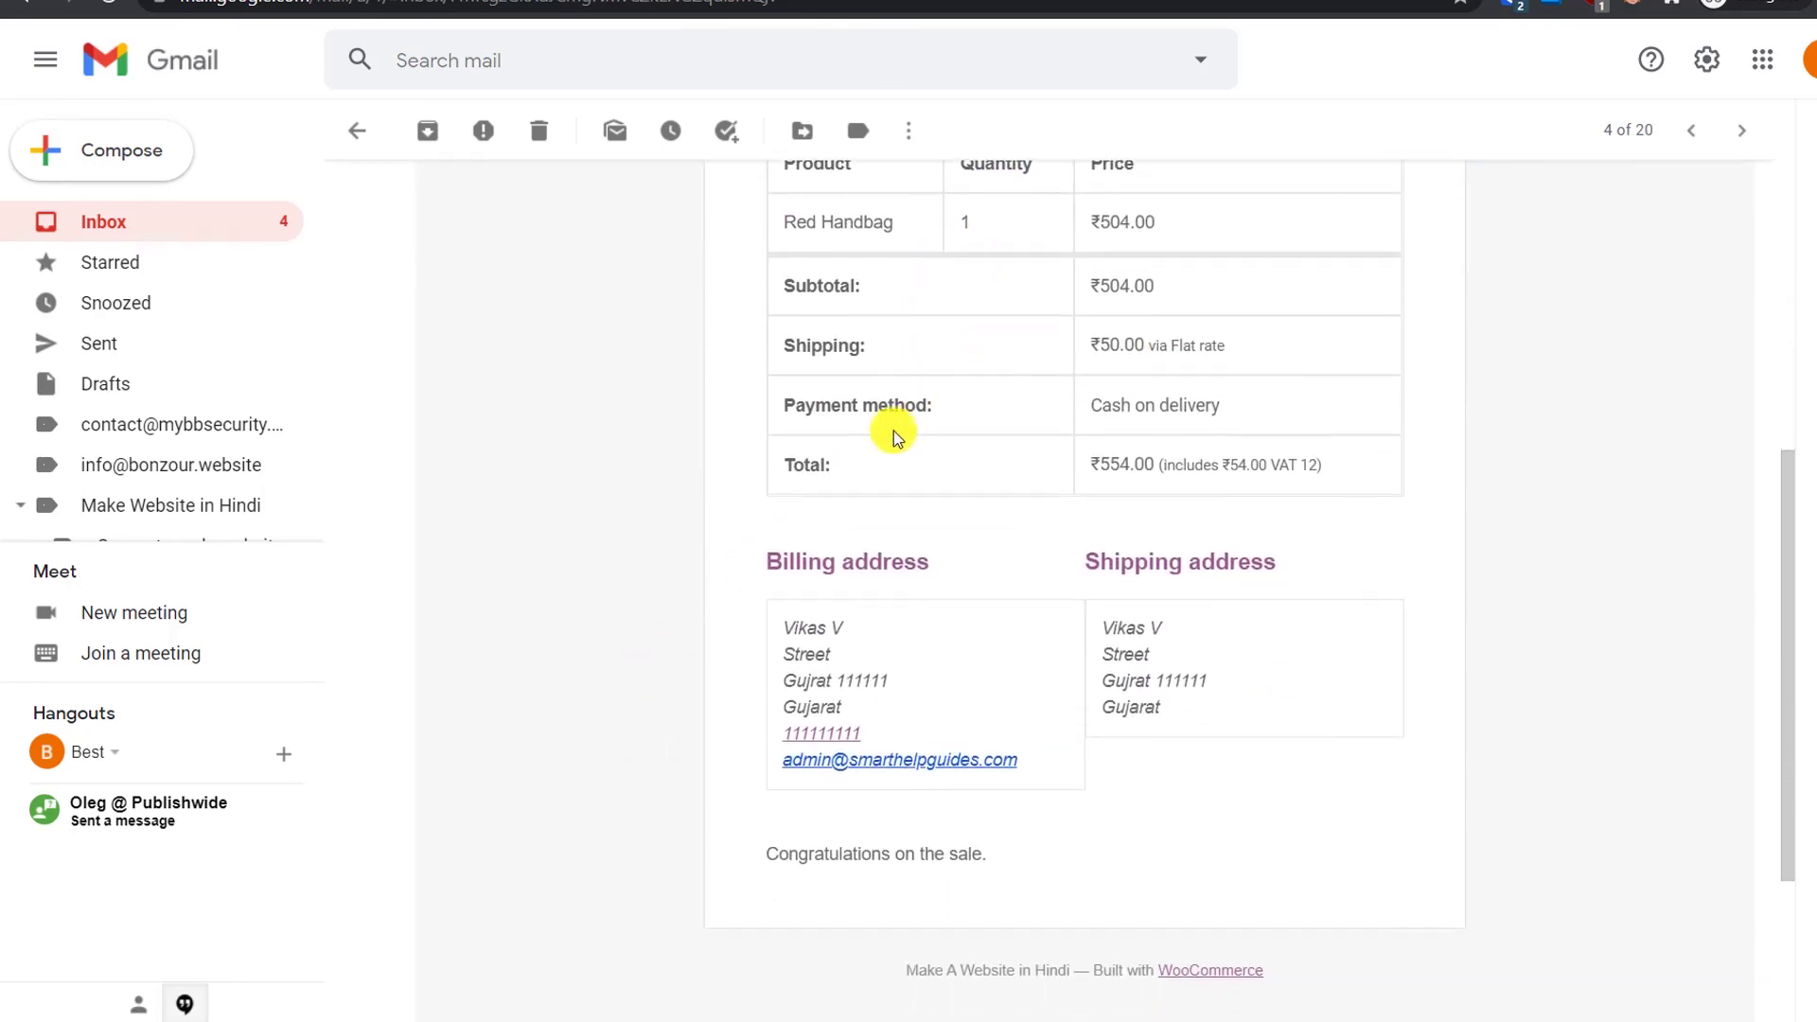
pyautogui.scroll(1, 833, 444)
pyautogui.scroll(2, 832, 445)
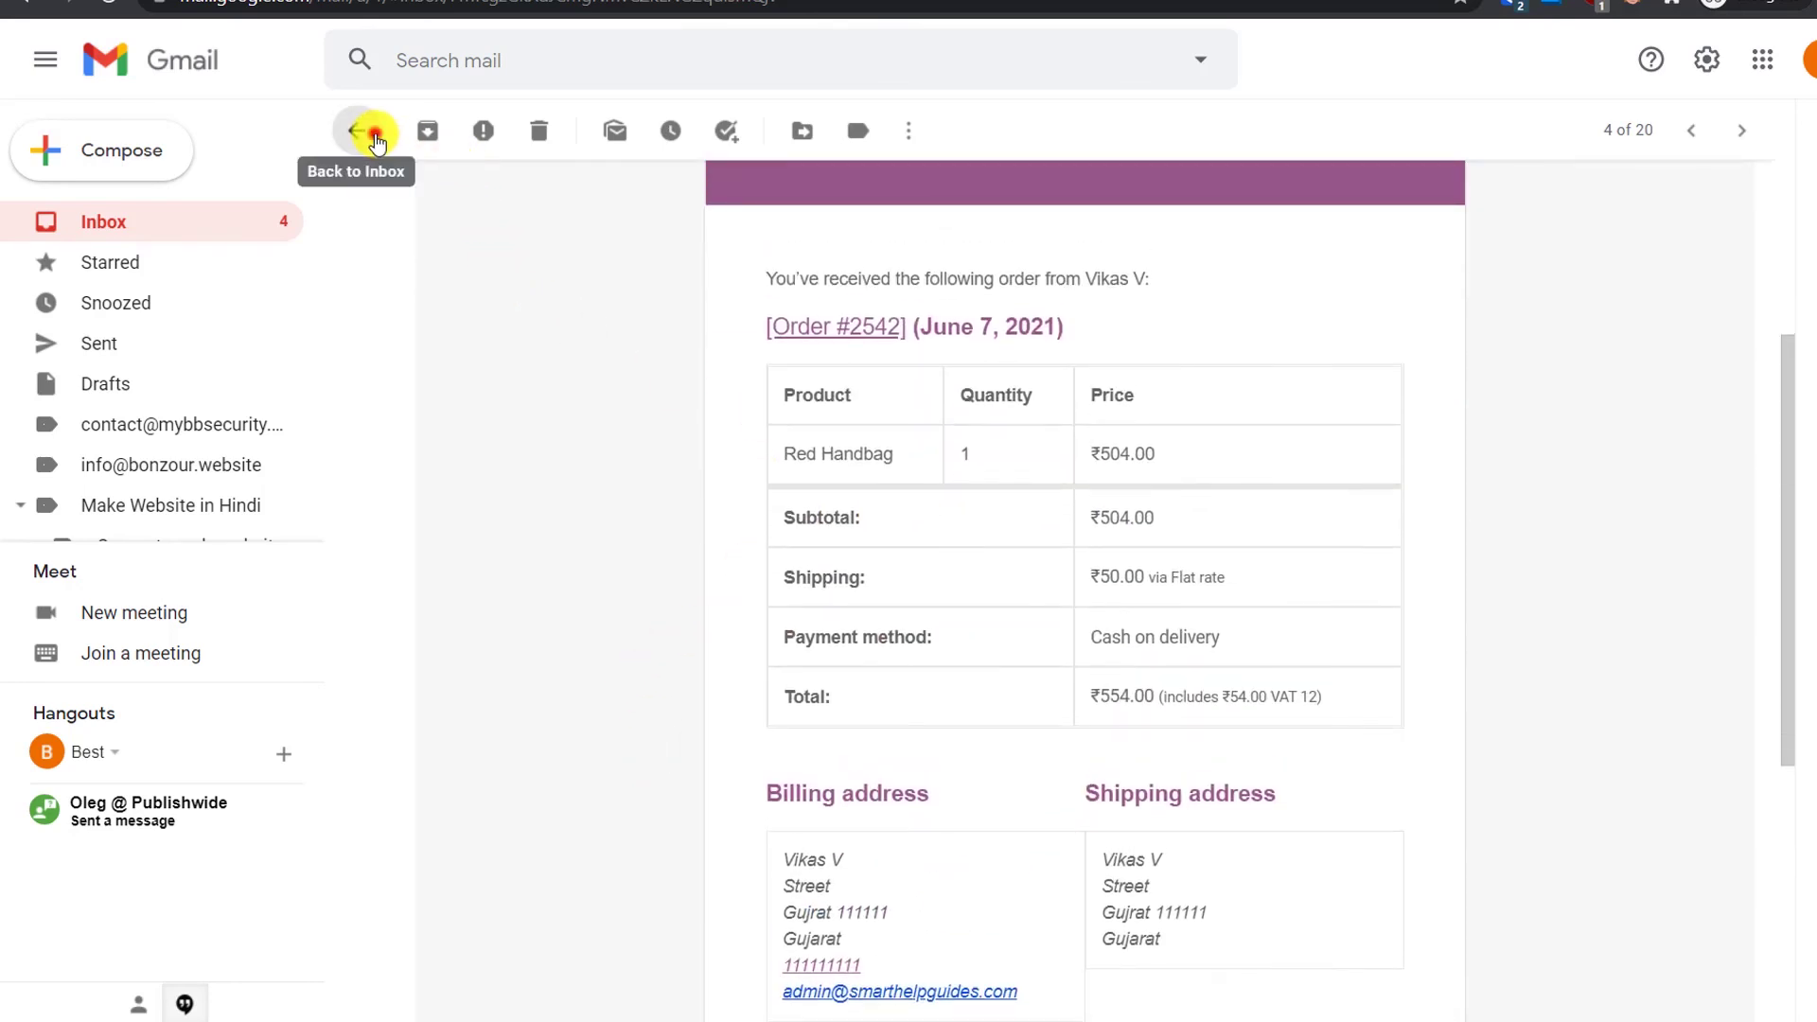
pyautogui.click(357, 131)
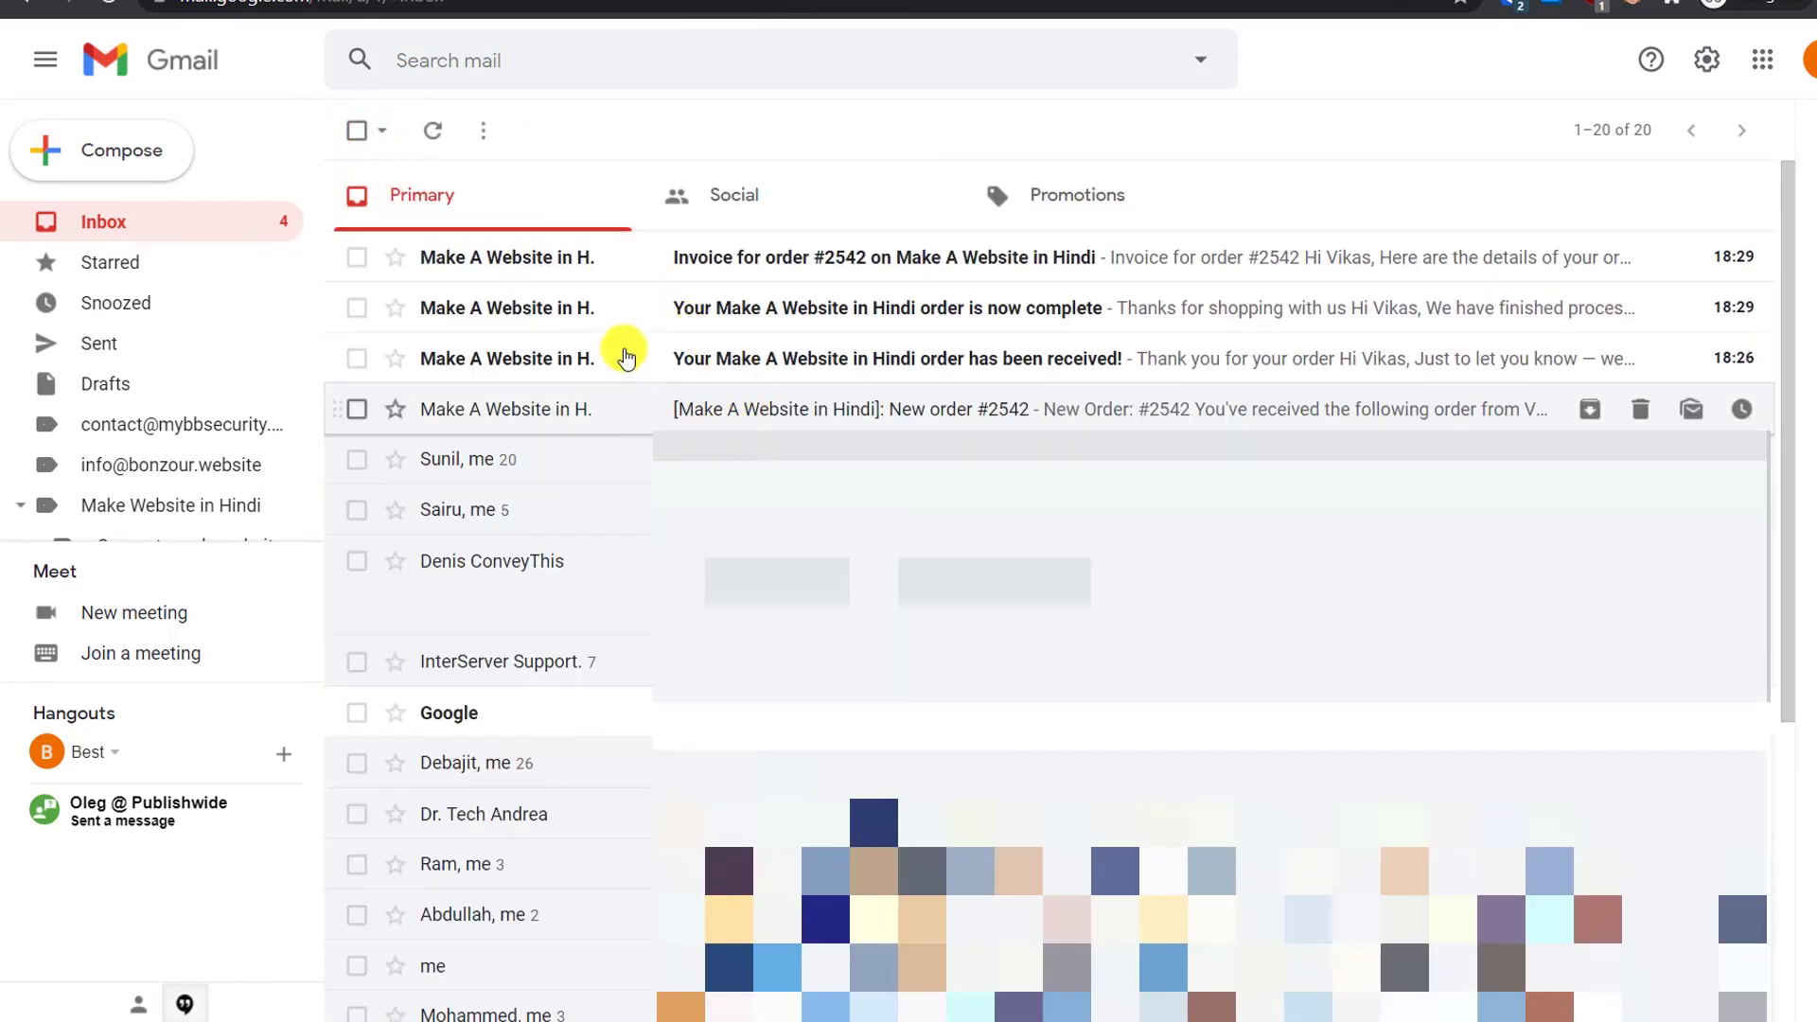
# Step: Review the order received email and its recipient details, then go back to the inbox
pyautogui.click(737, 357)
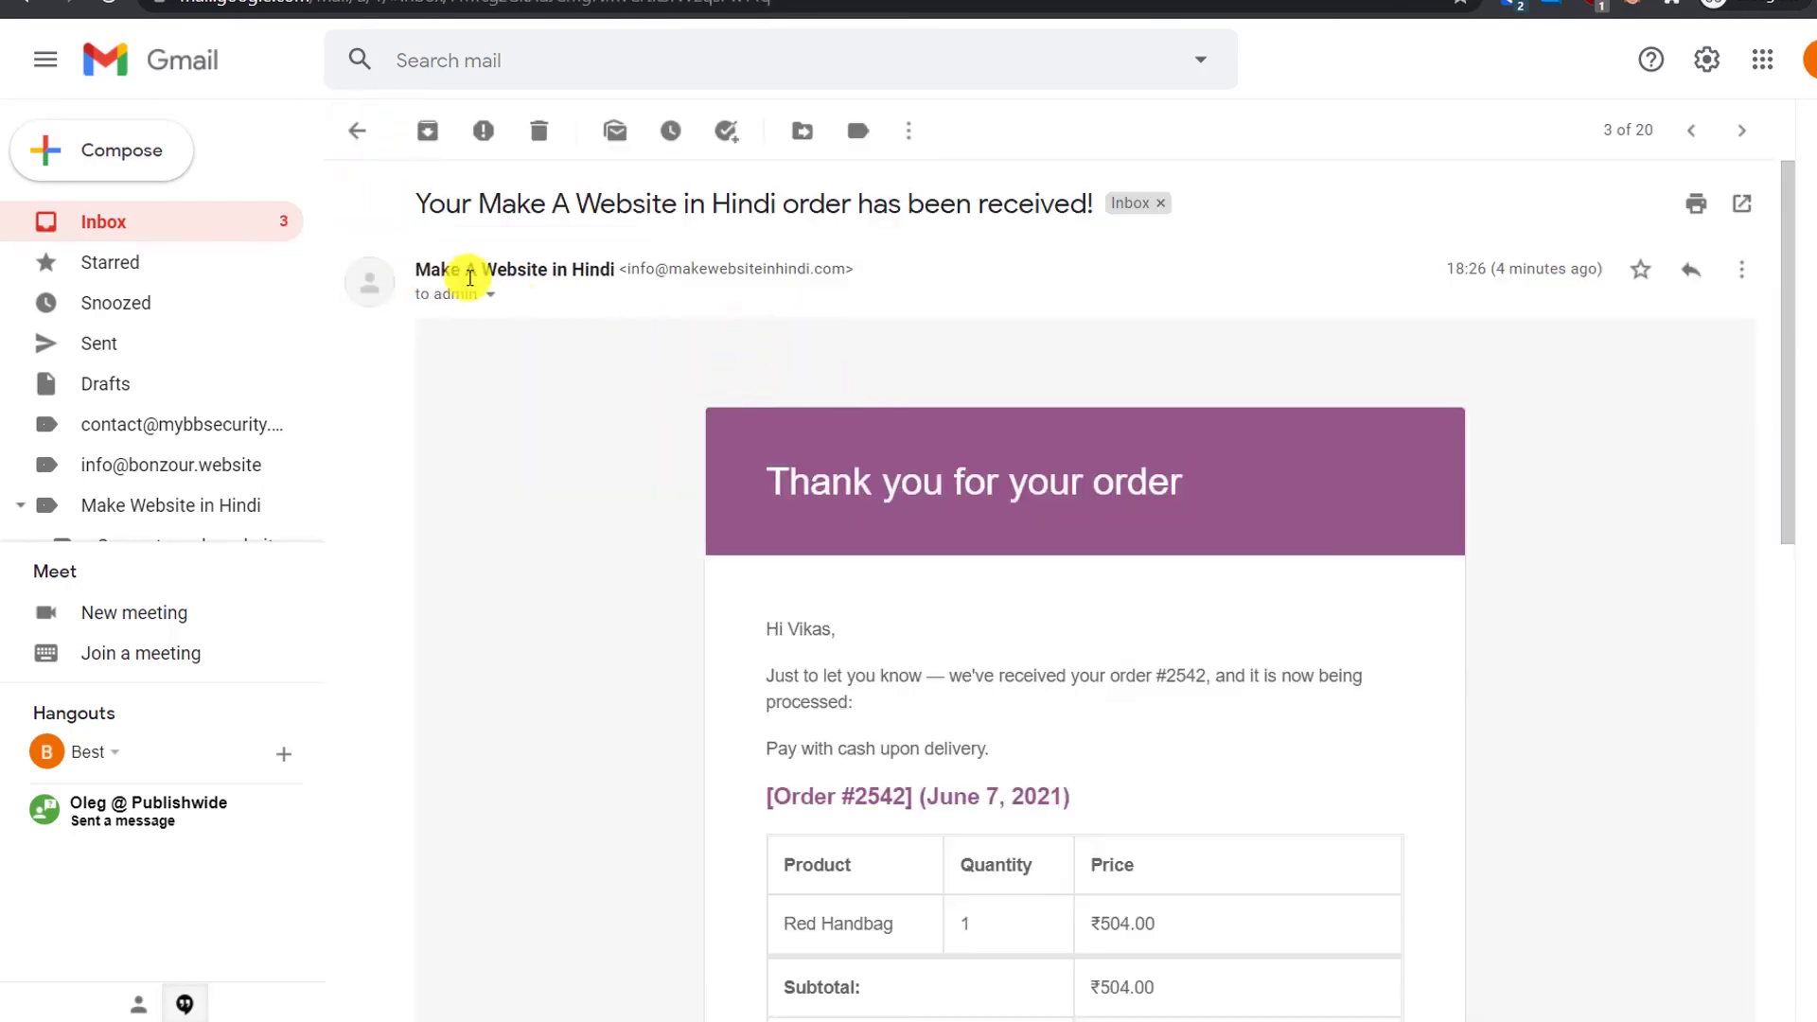
pyautogui.click(488, 294)
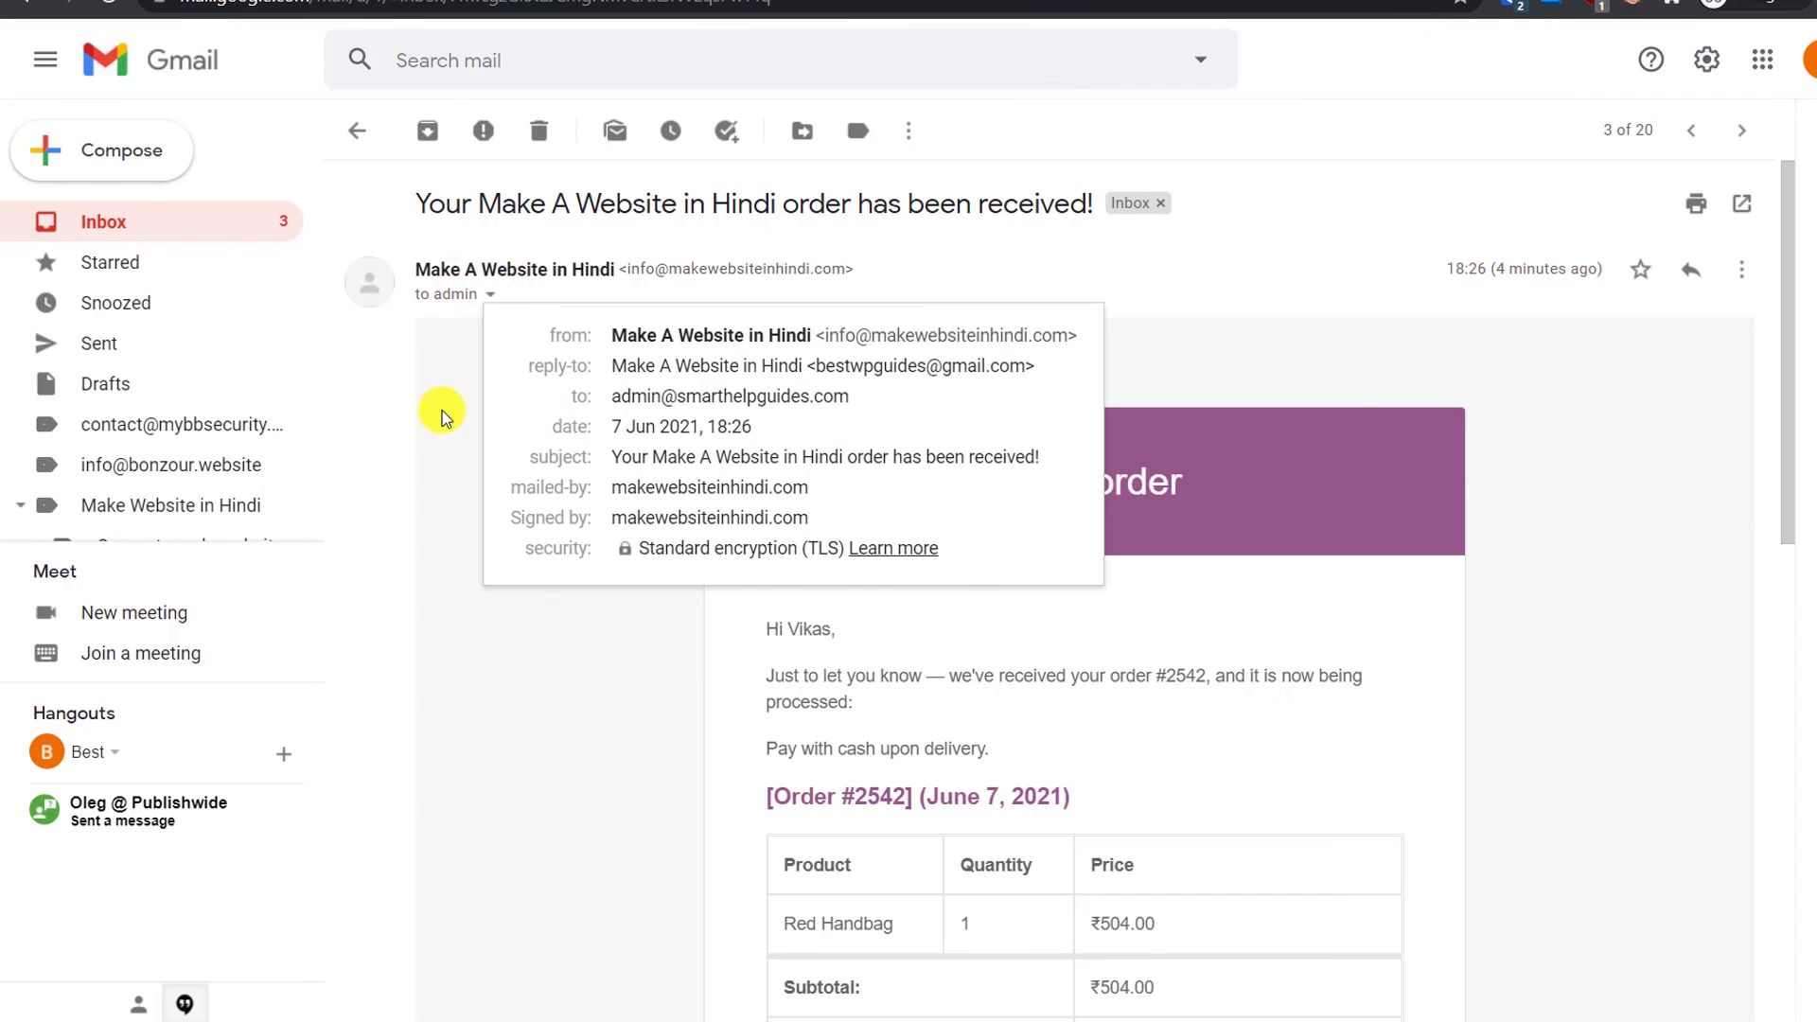
pyautogui.click(1265, 634)
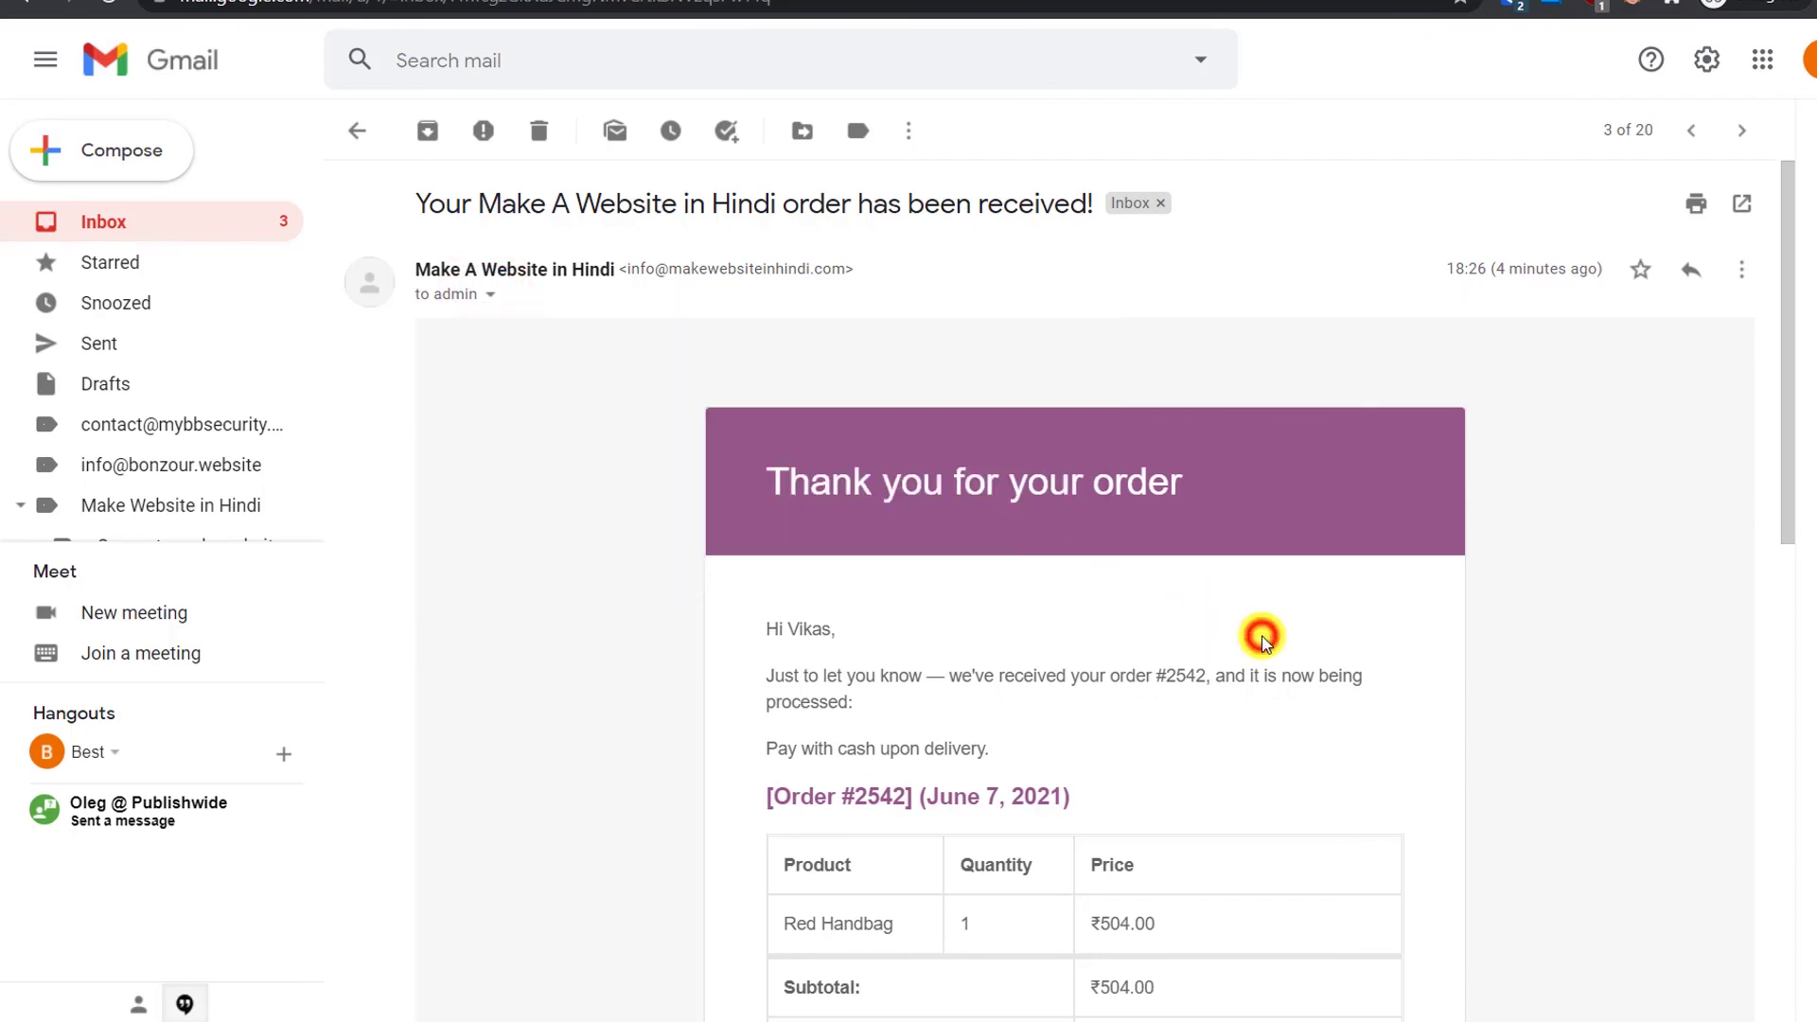
pyautogui.scroll(-1, 1265, 634)
pyautogui.scroll(-1, 1230, 587)
pyautogui.scroll(-1, 1174, 388)
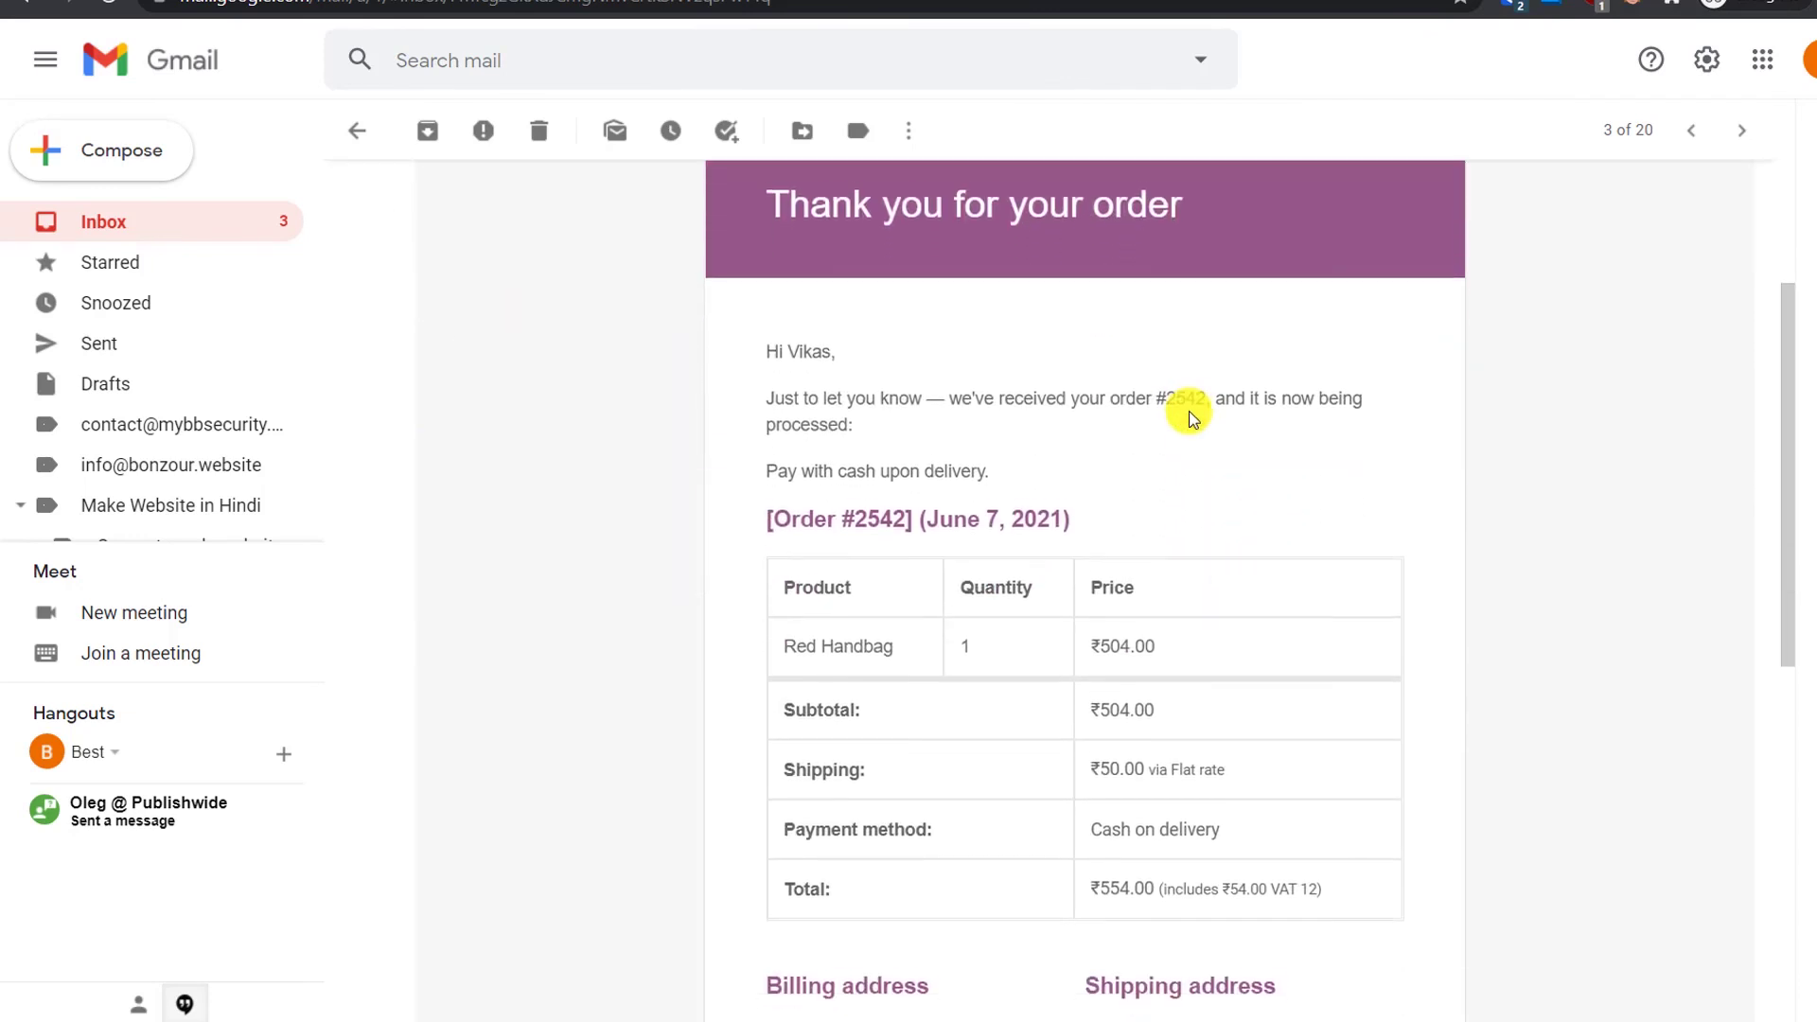
pyautogui.scroll(-3, 1369, 559)
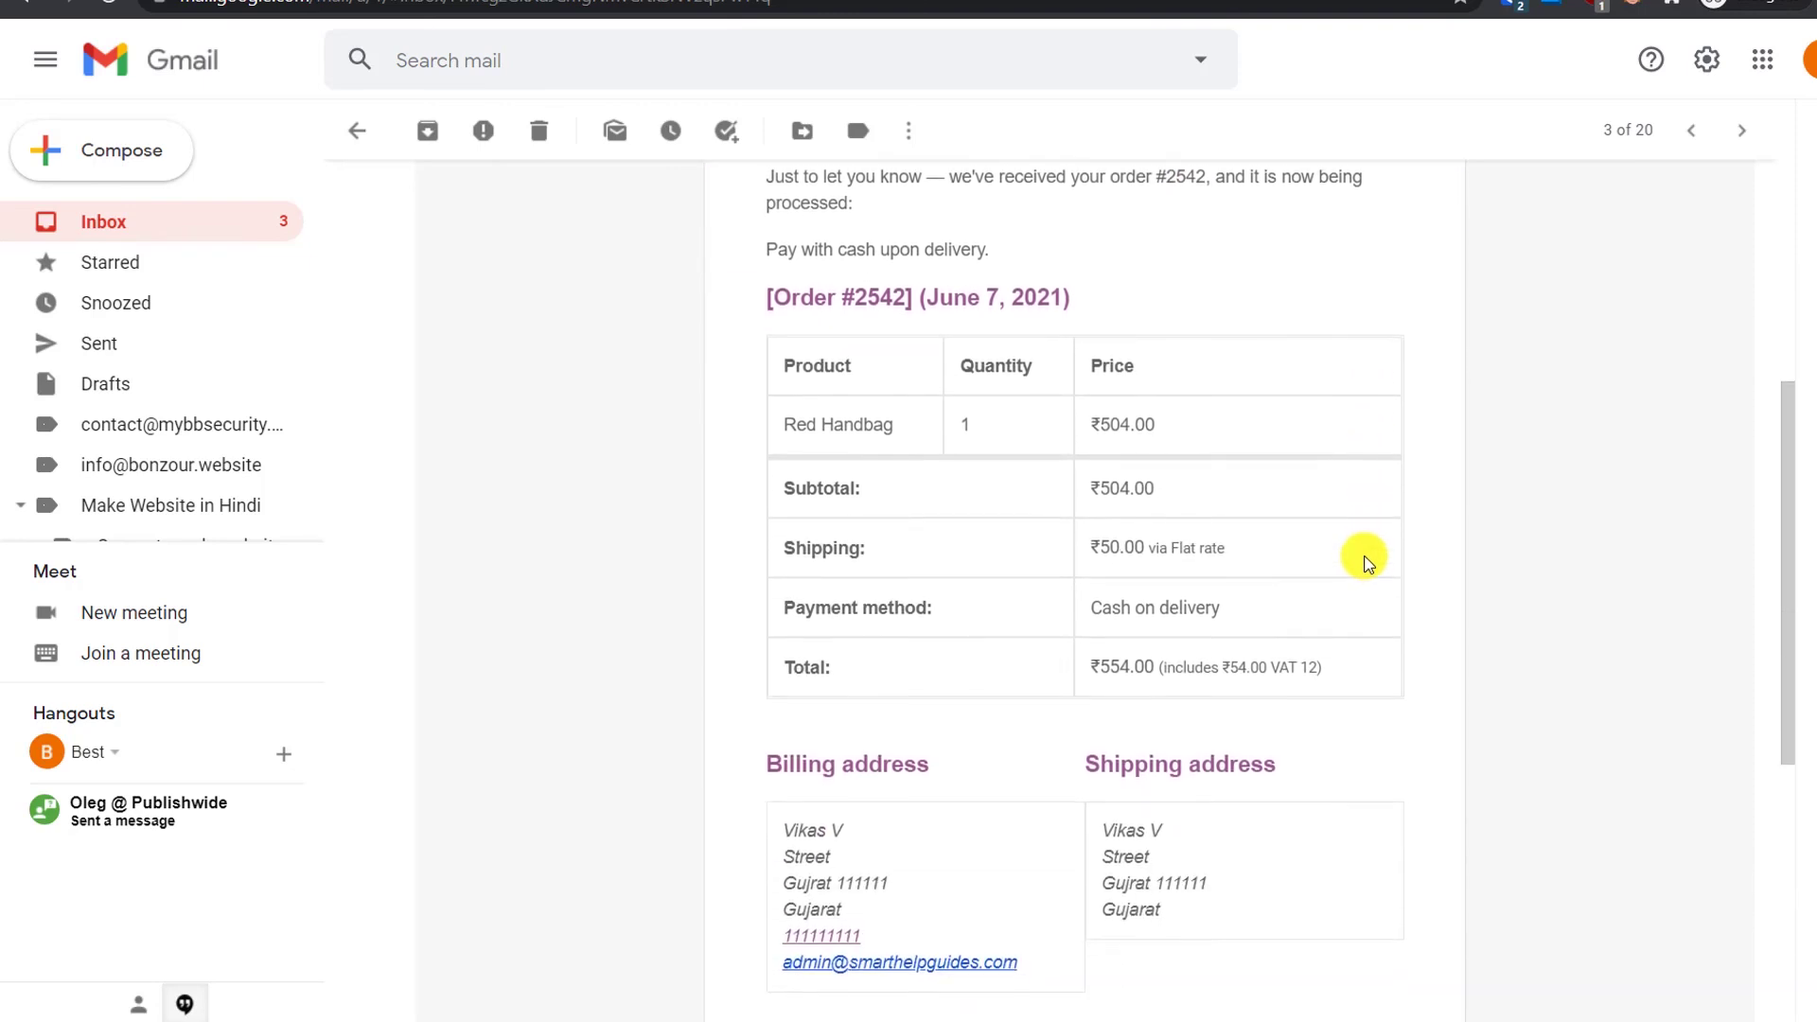
pyautogui.scroll(-1, 1366, 558)
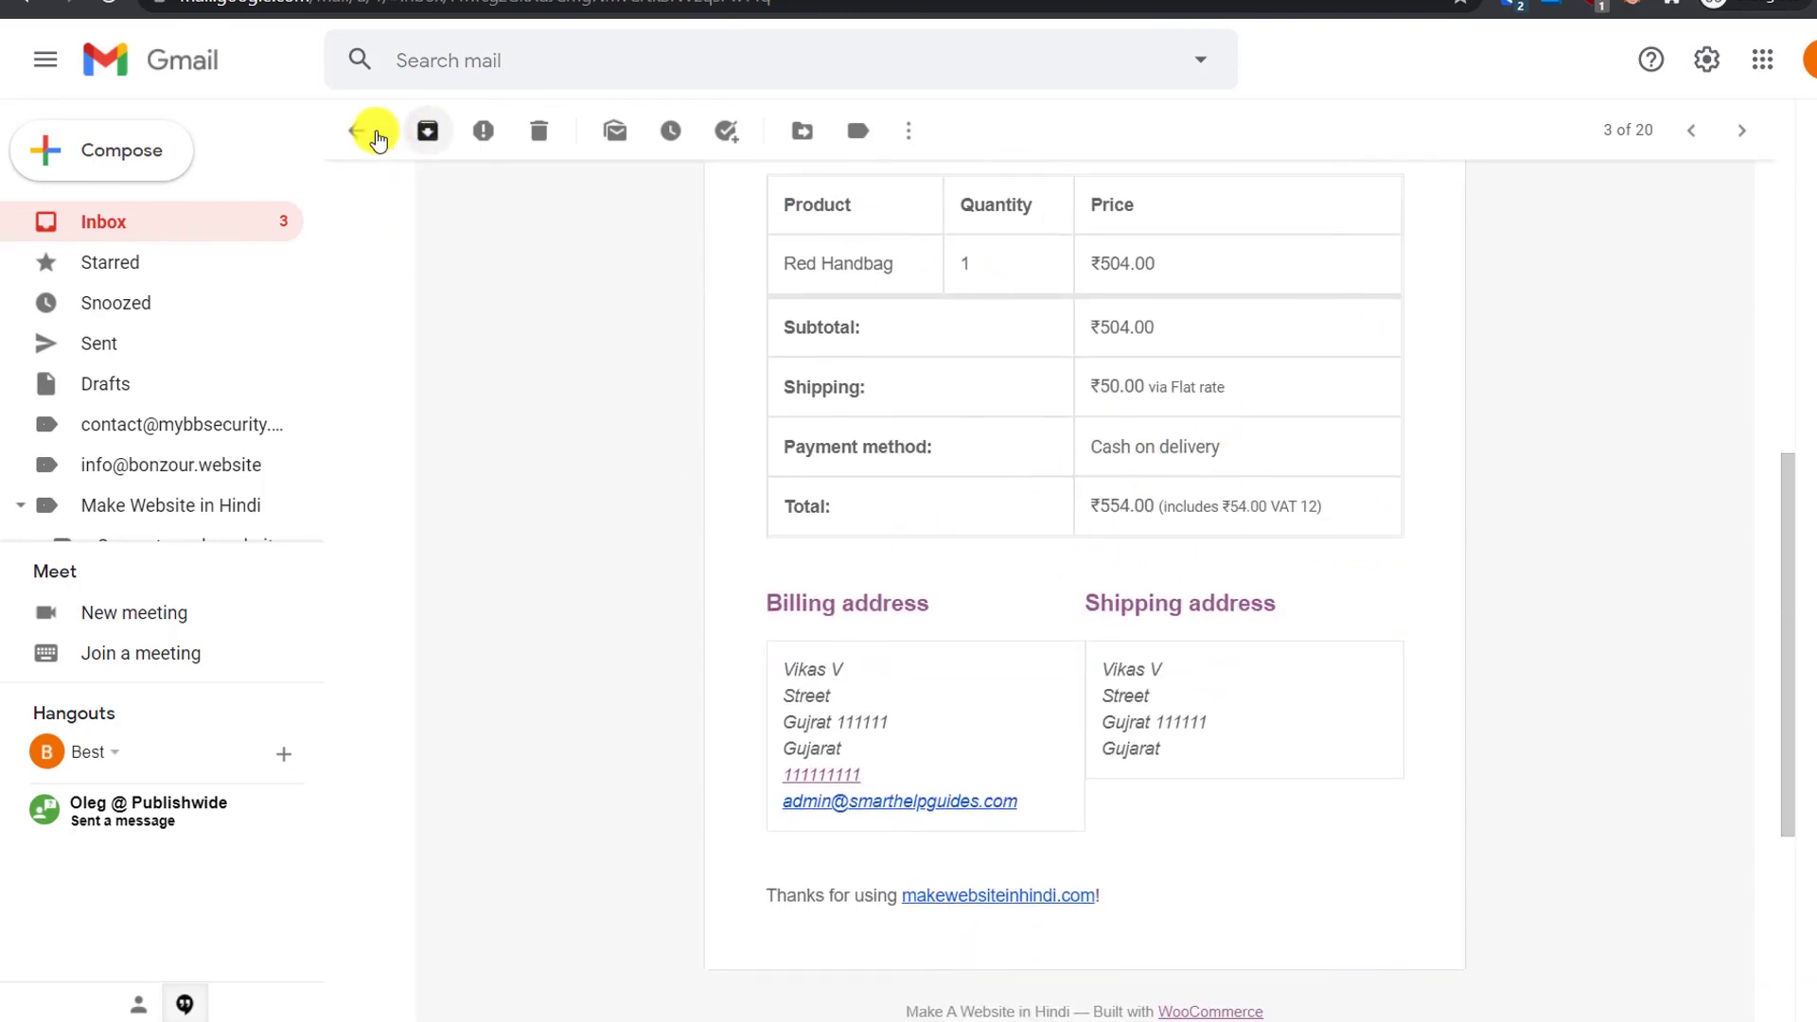
pyautogui.click(364, 134)
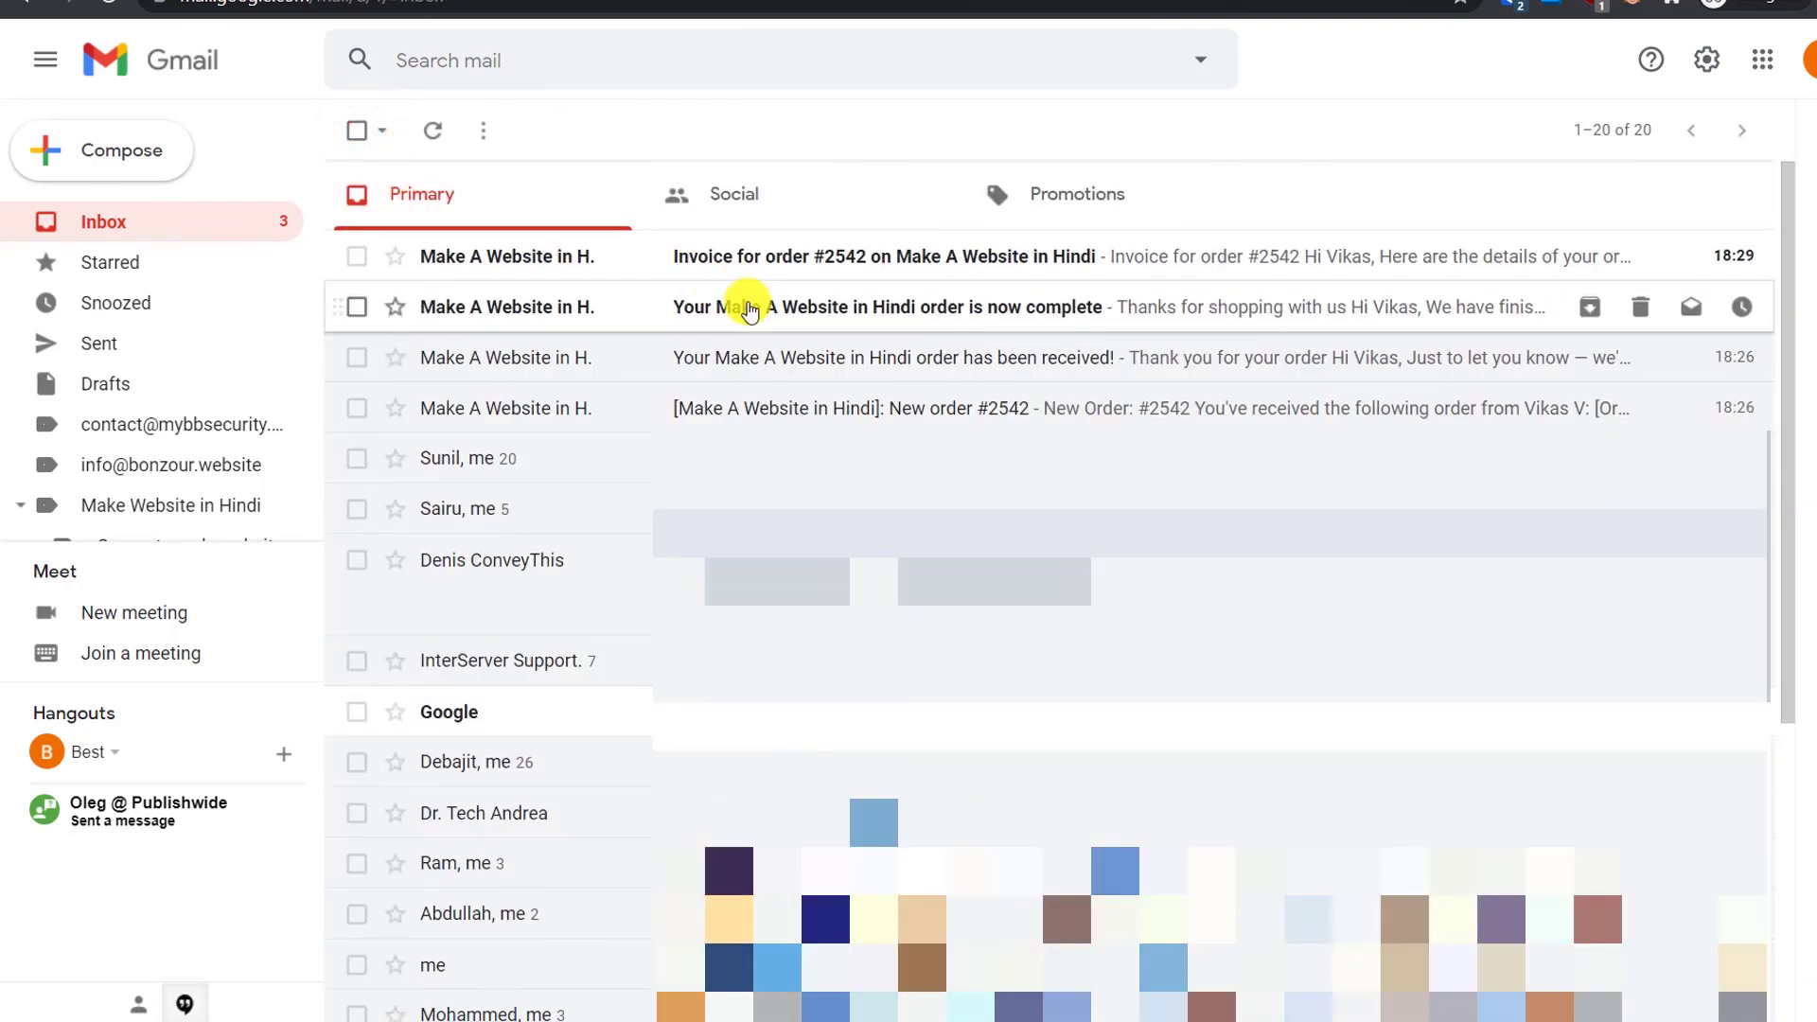
# Step: Read the 'order is now complete' email for #2542 and verify its recipient address
pyautogui.click(749, 310)
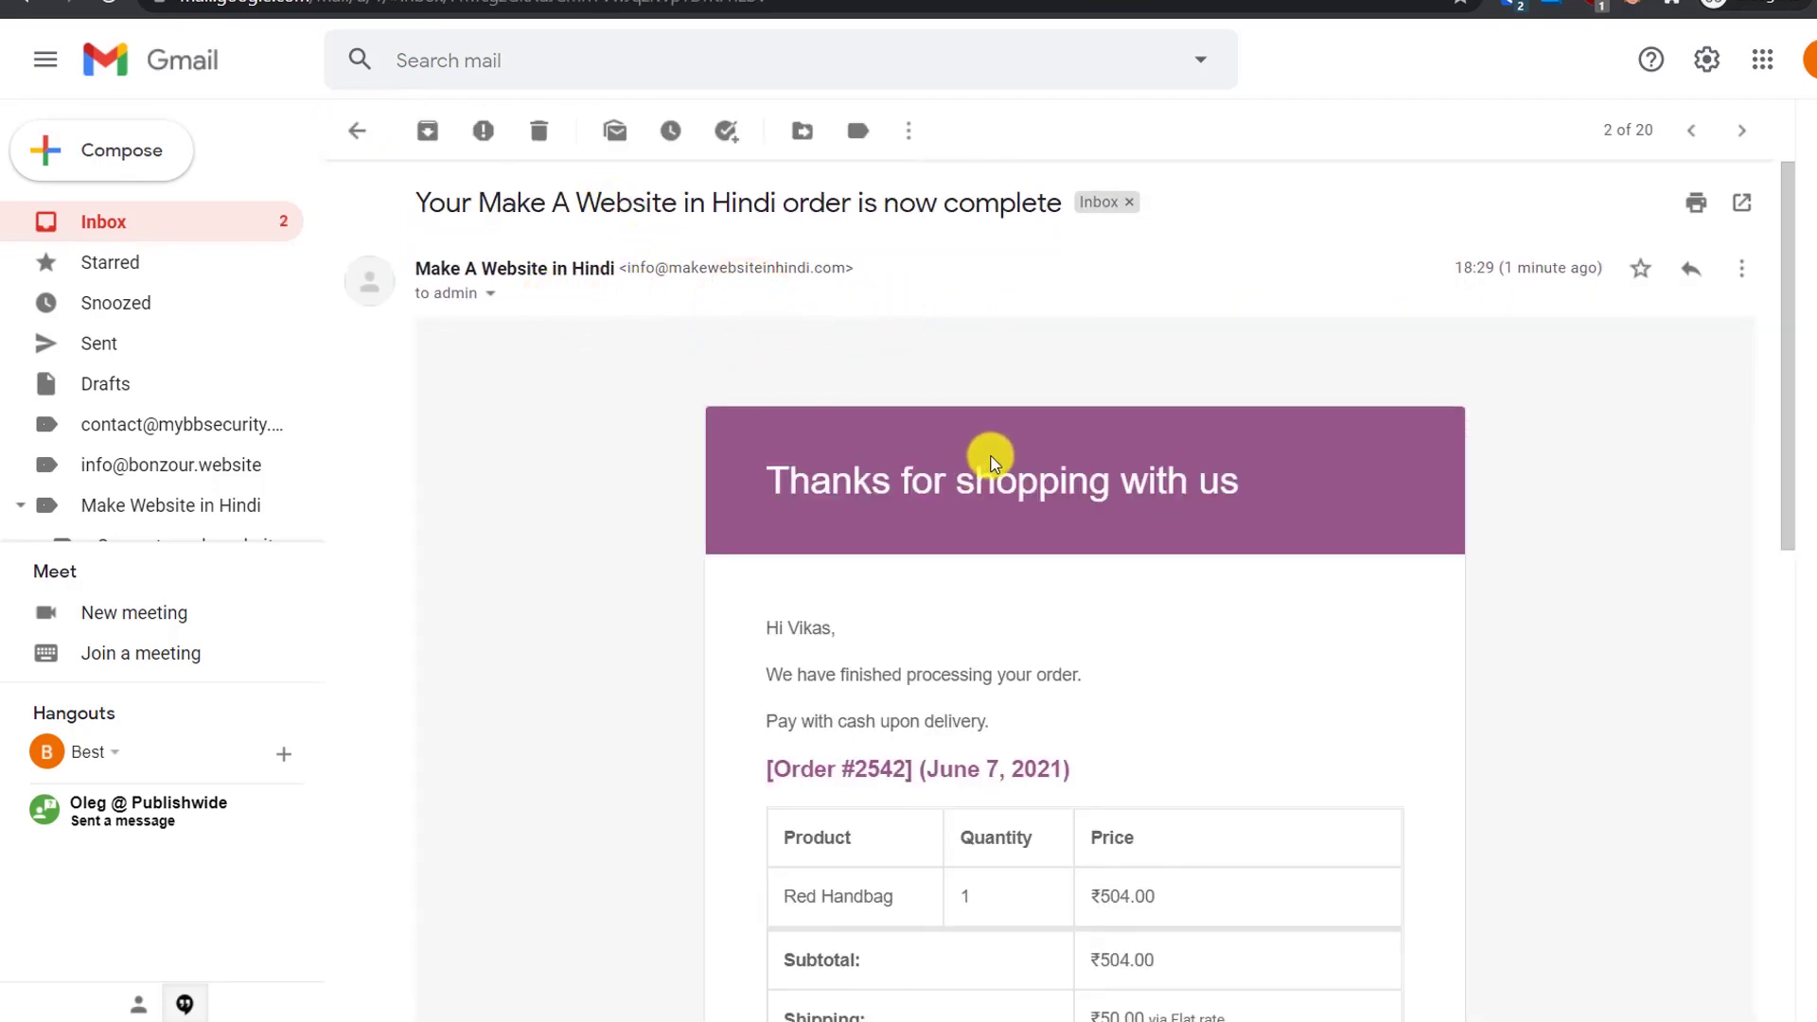
pyautogui.scroll(-2, 993, 462)
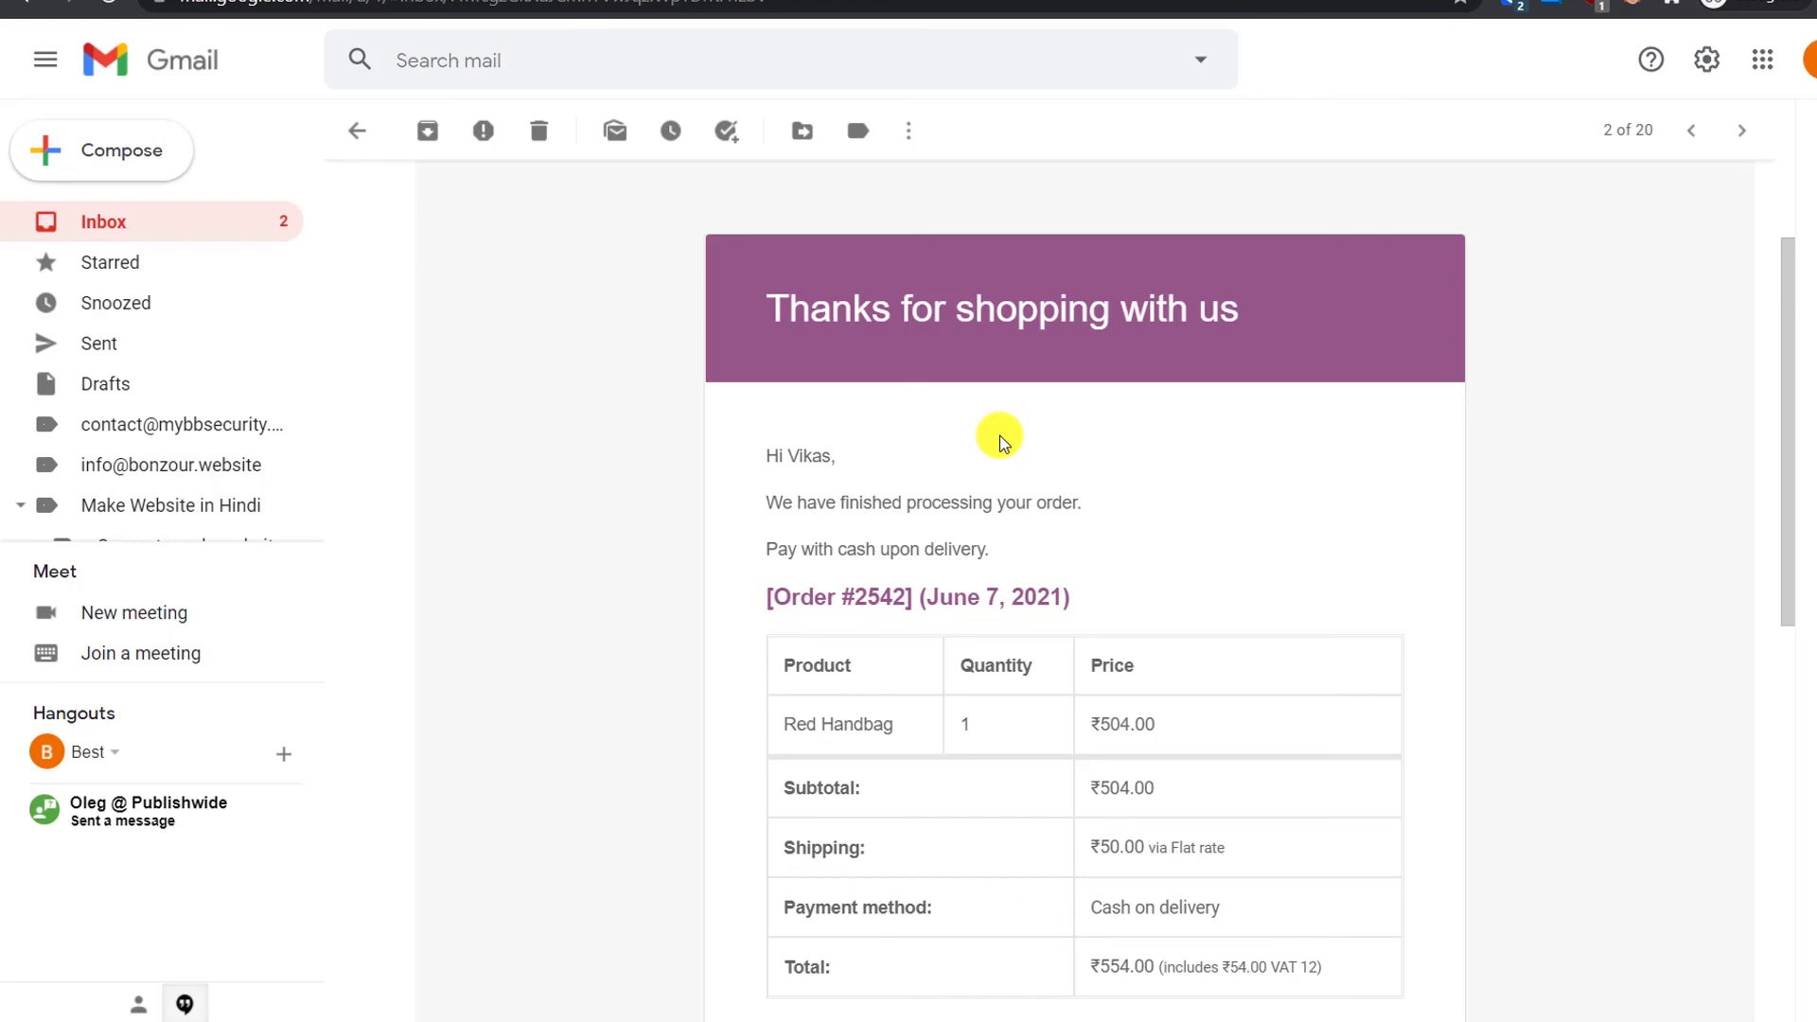
pyautogui.scroll(-1, 1000, 435)
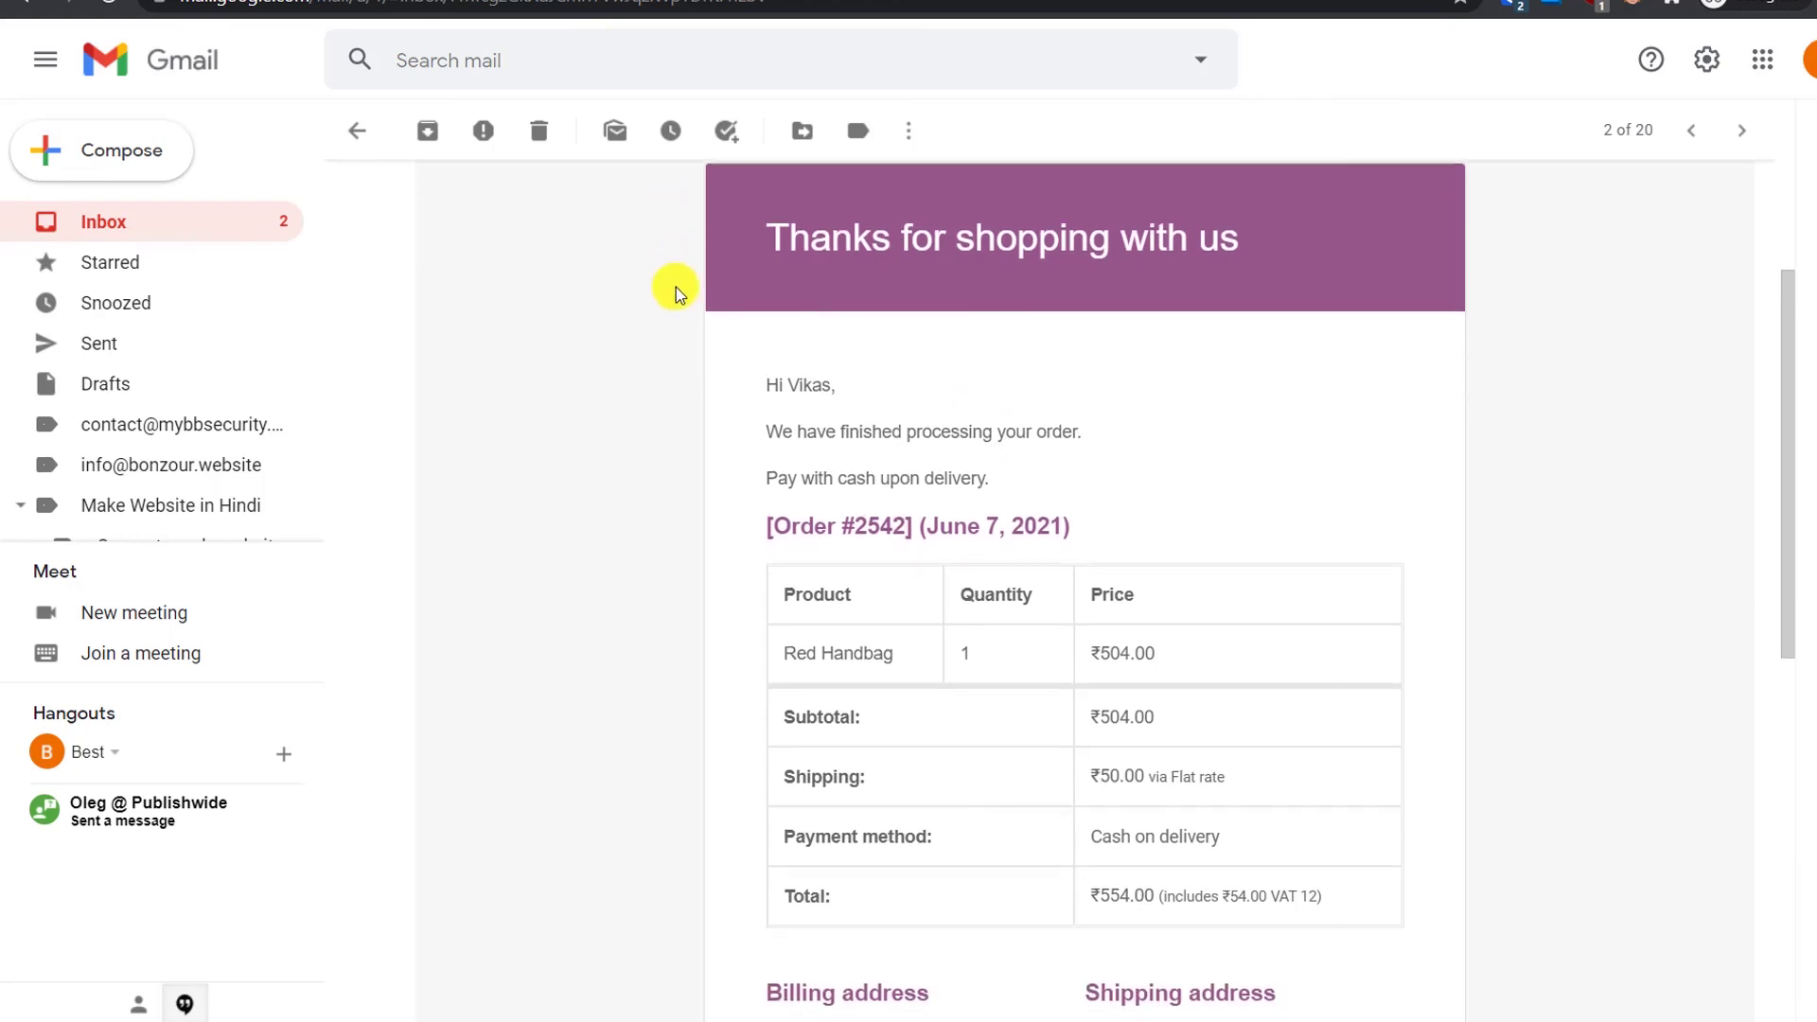
pyautogui.scroll(2, 743, 284)
pyautogui.click(490, 217)
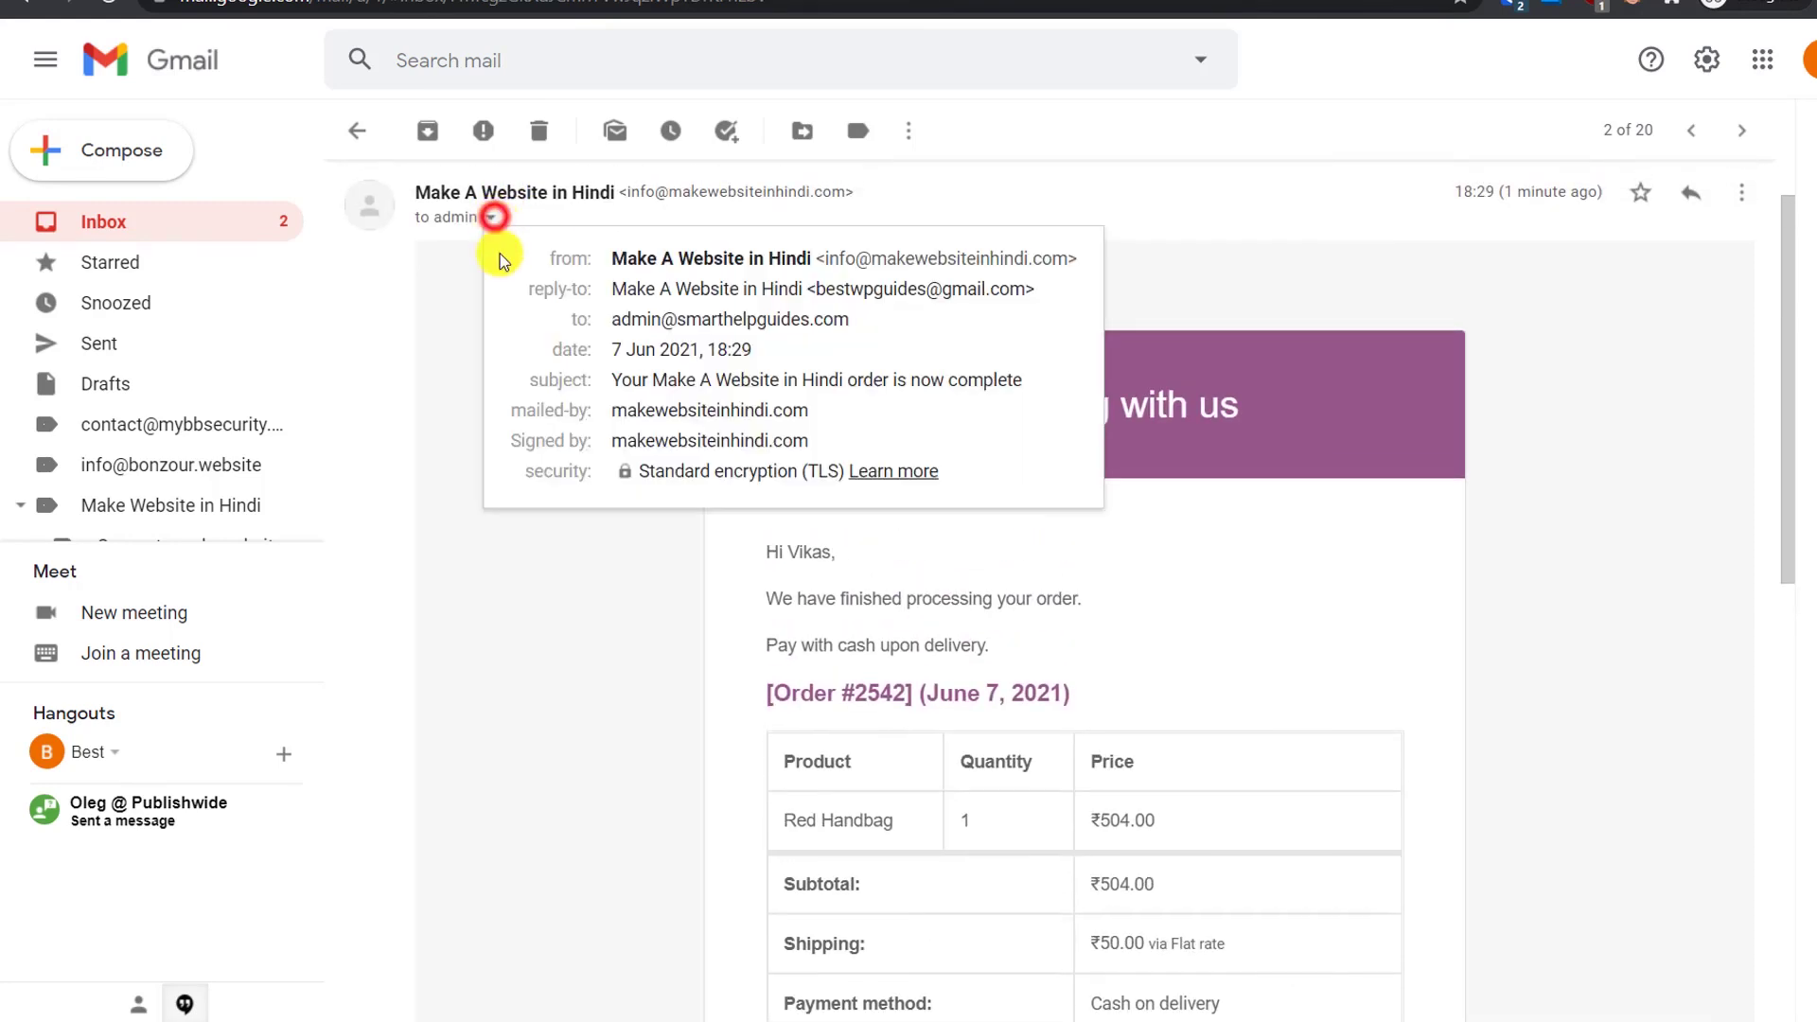
pyautogui.moveTo(608, 321); pyautogui.dragTo(880, 324)
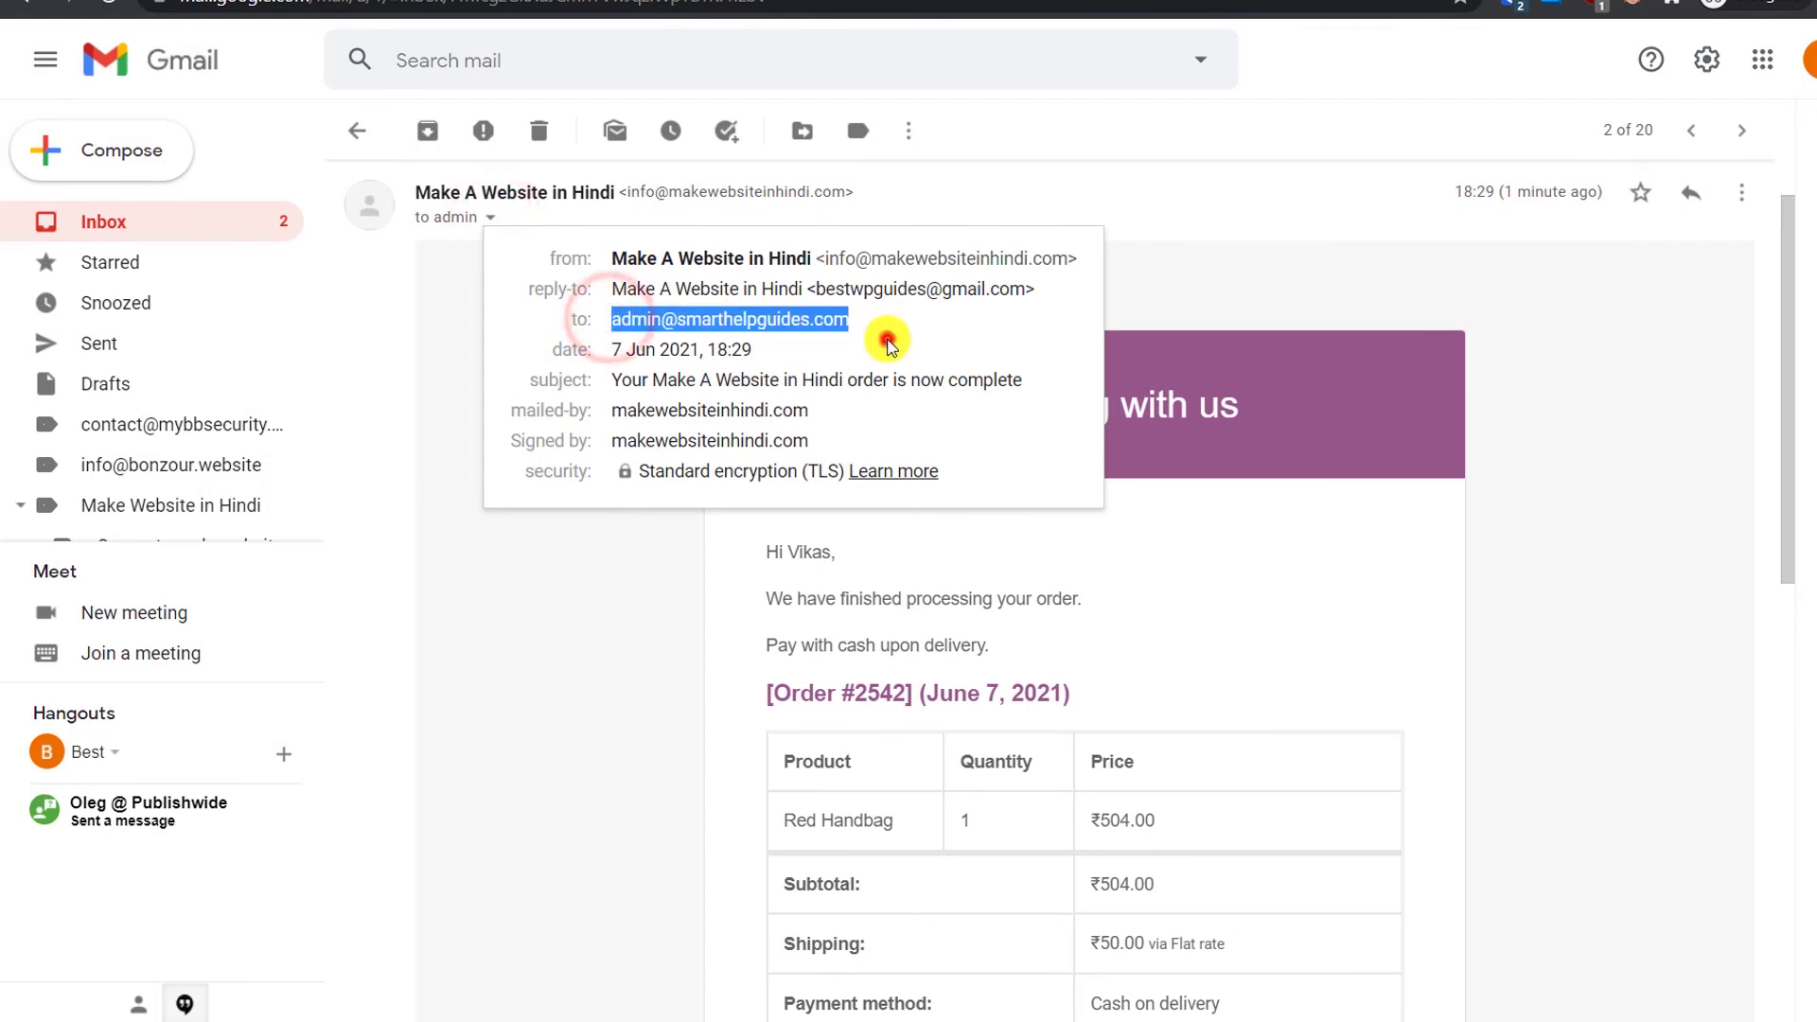
pyautogui.click(887, 338)
pyautogui.click(1411, 548)
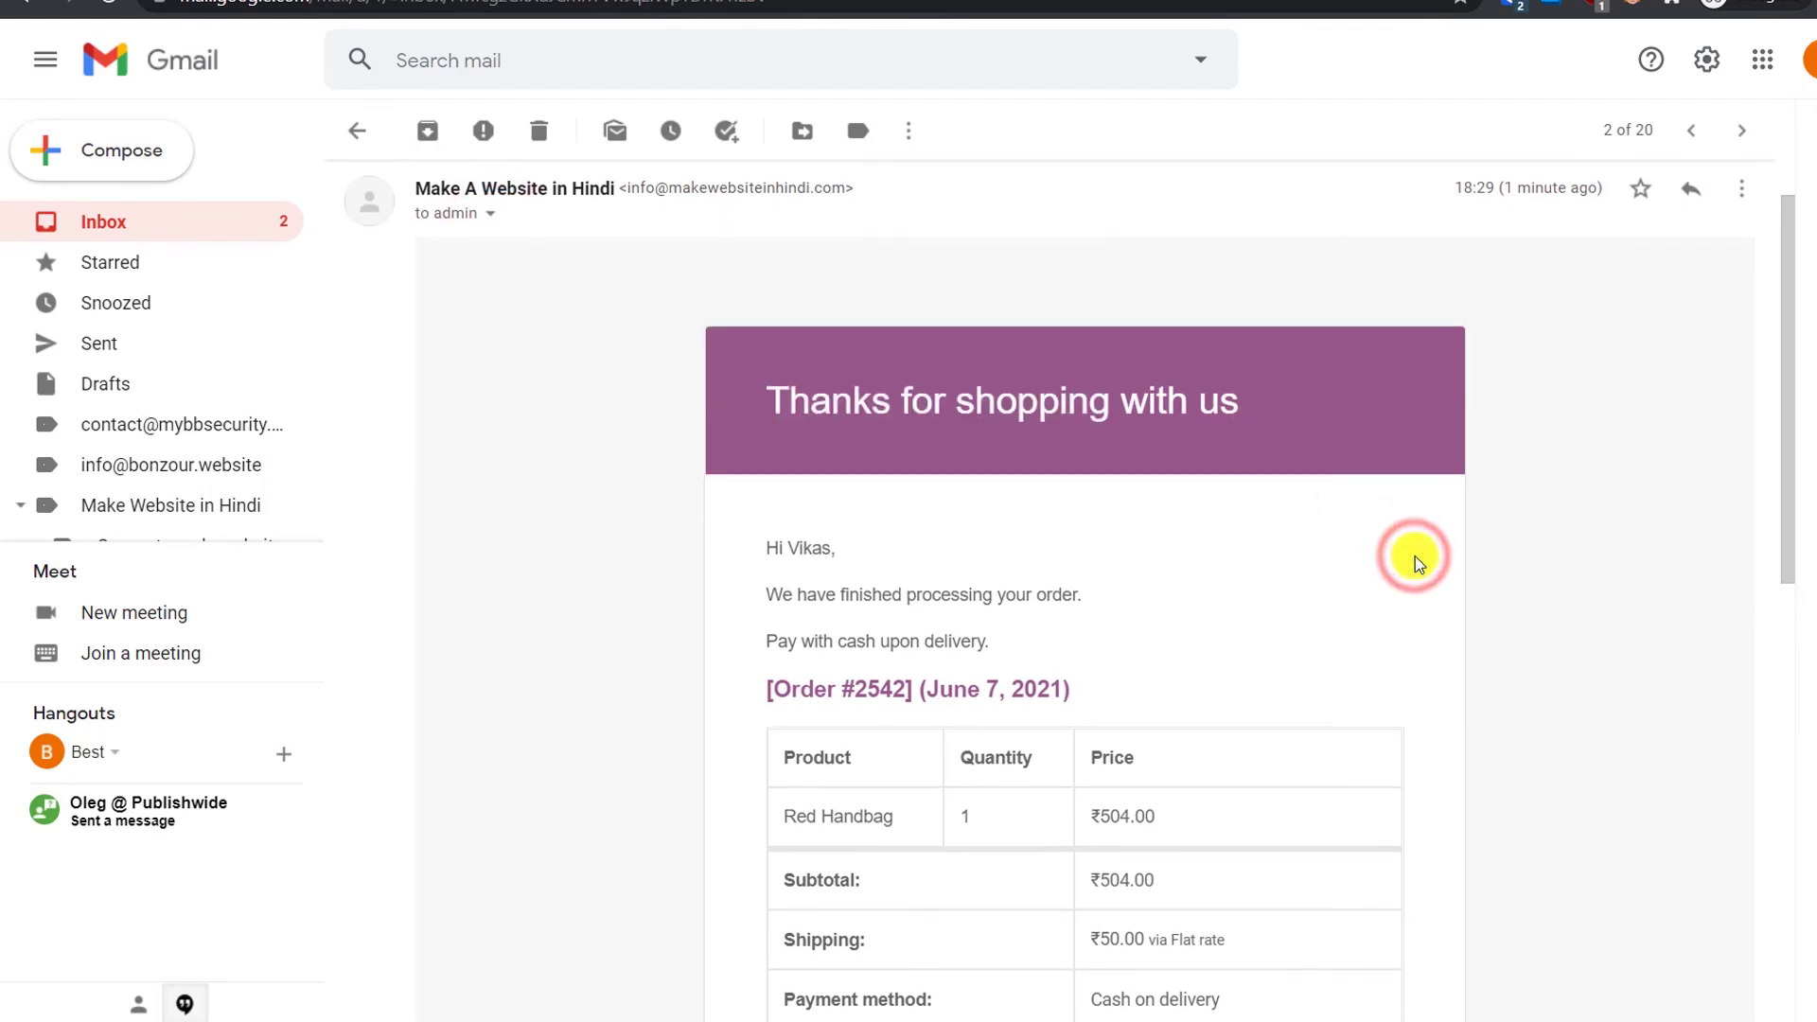
pyautogui.scroll(-2, 1415, 555)
pyautogui.scroll(-2, 1408, 520)
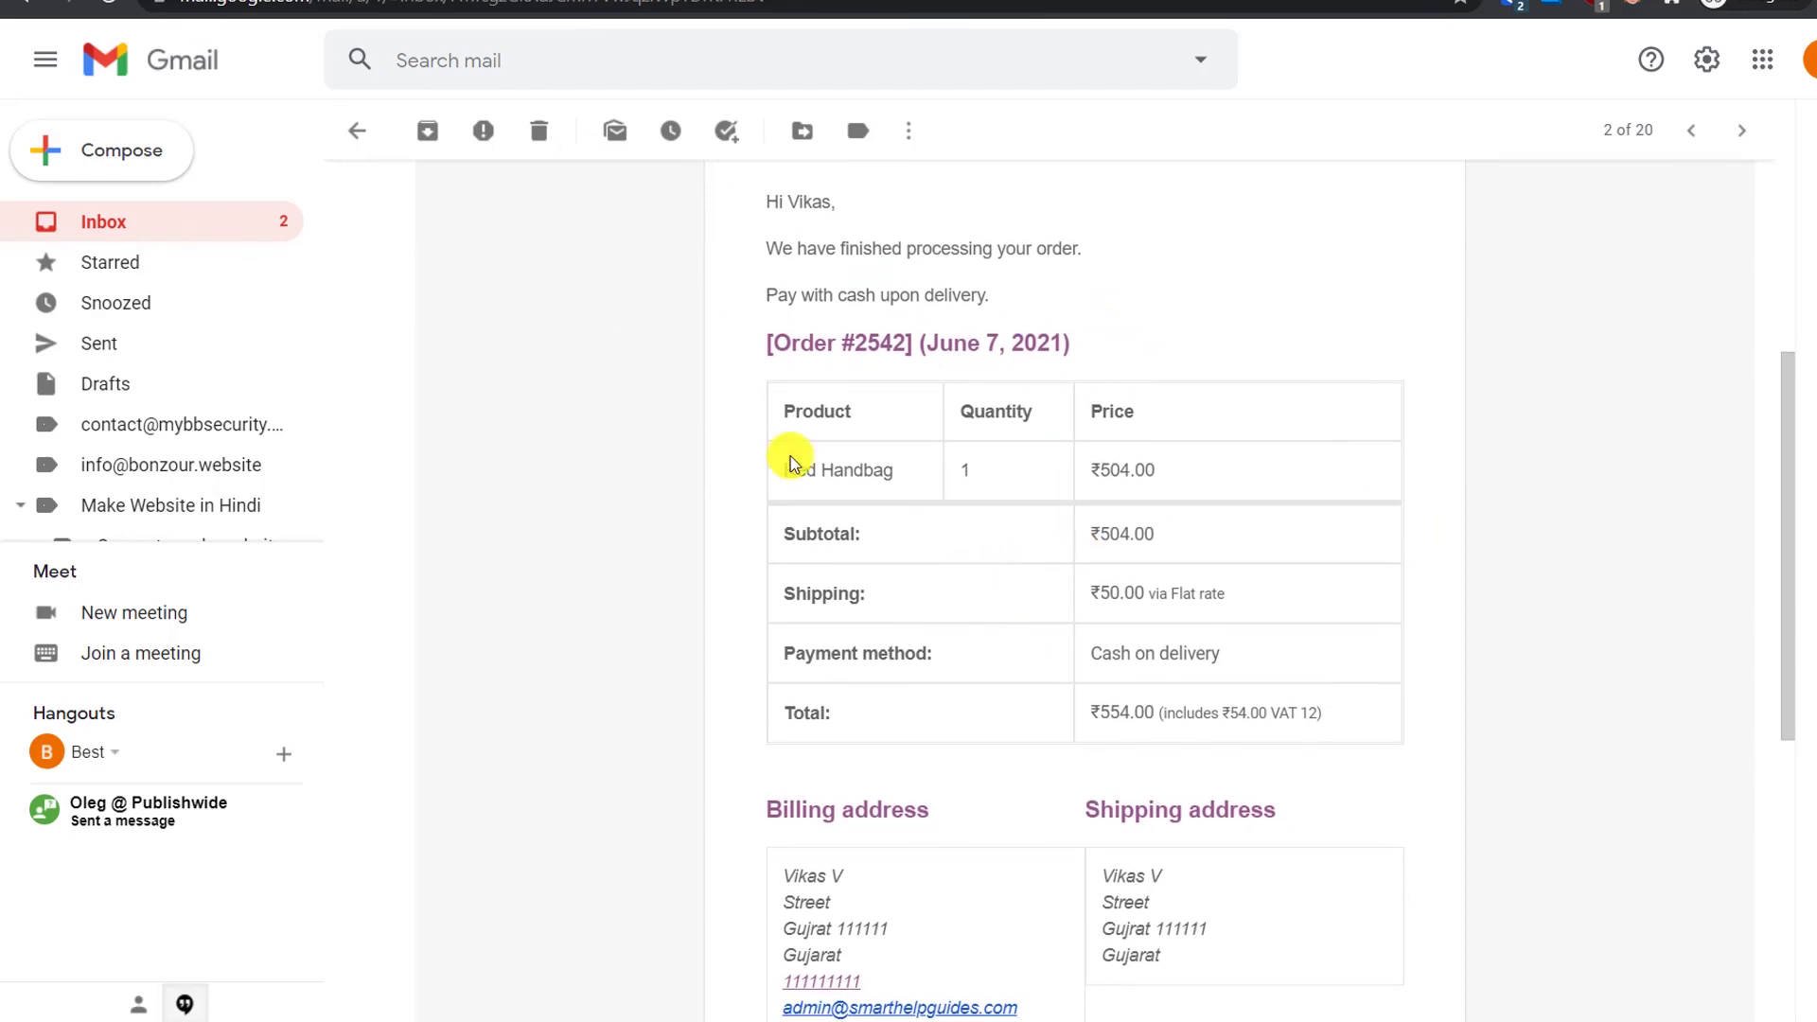
pyautogui.click(356, 131)
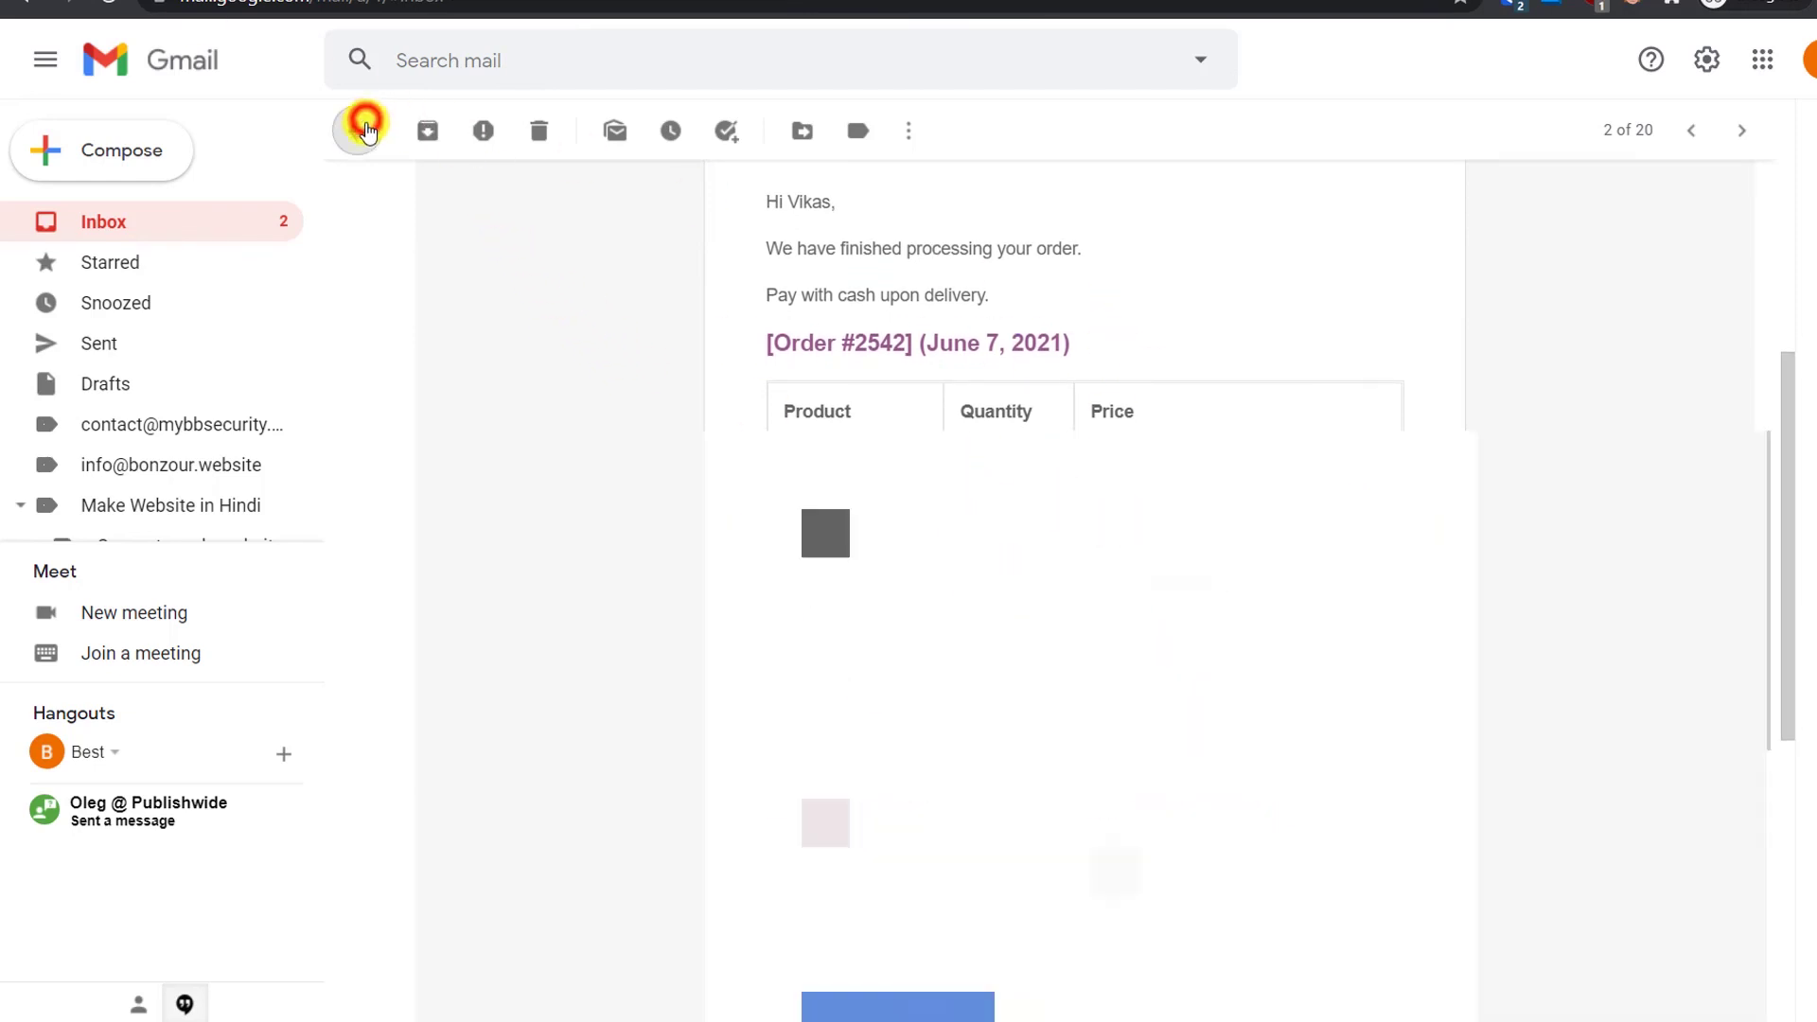
# Step: View the Invoice for order #2542 email
pyautogui.click(815, 257)
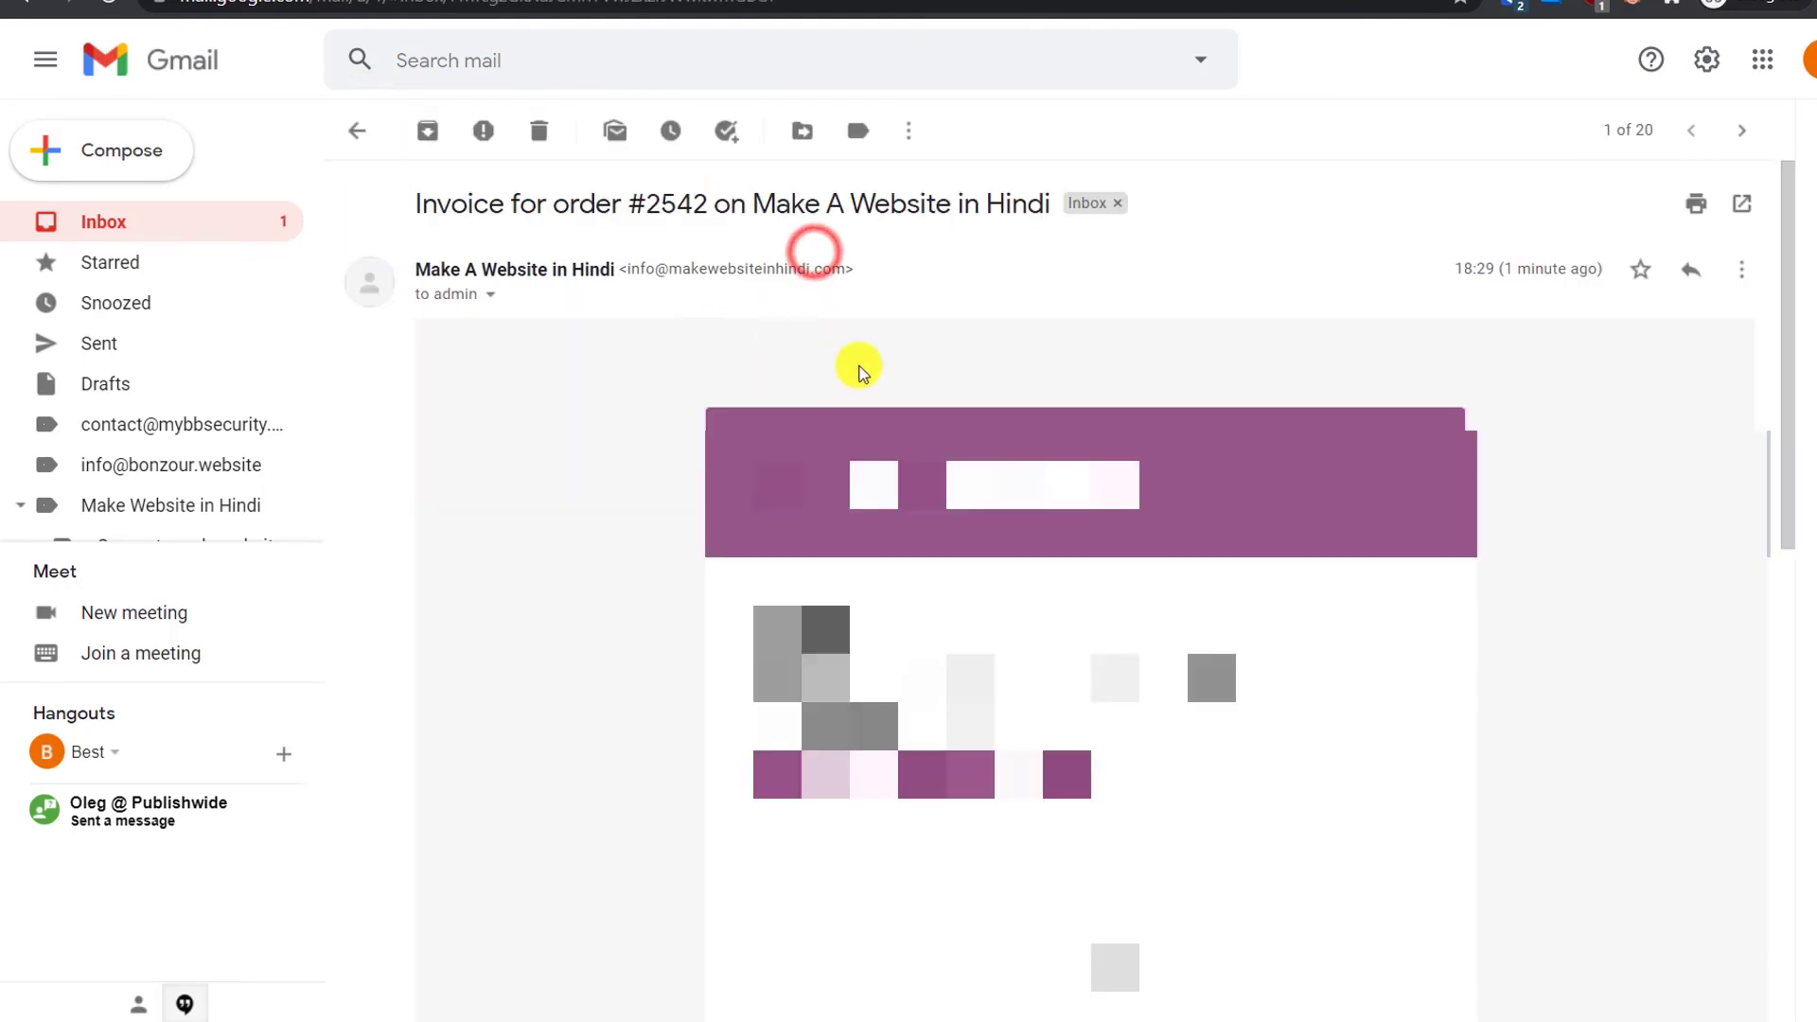
pyautogui.scroll(-6, 1129, 602)
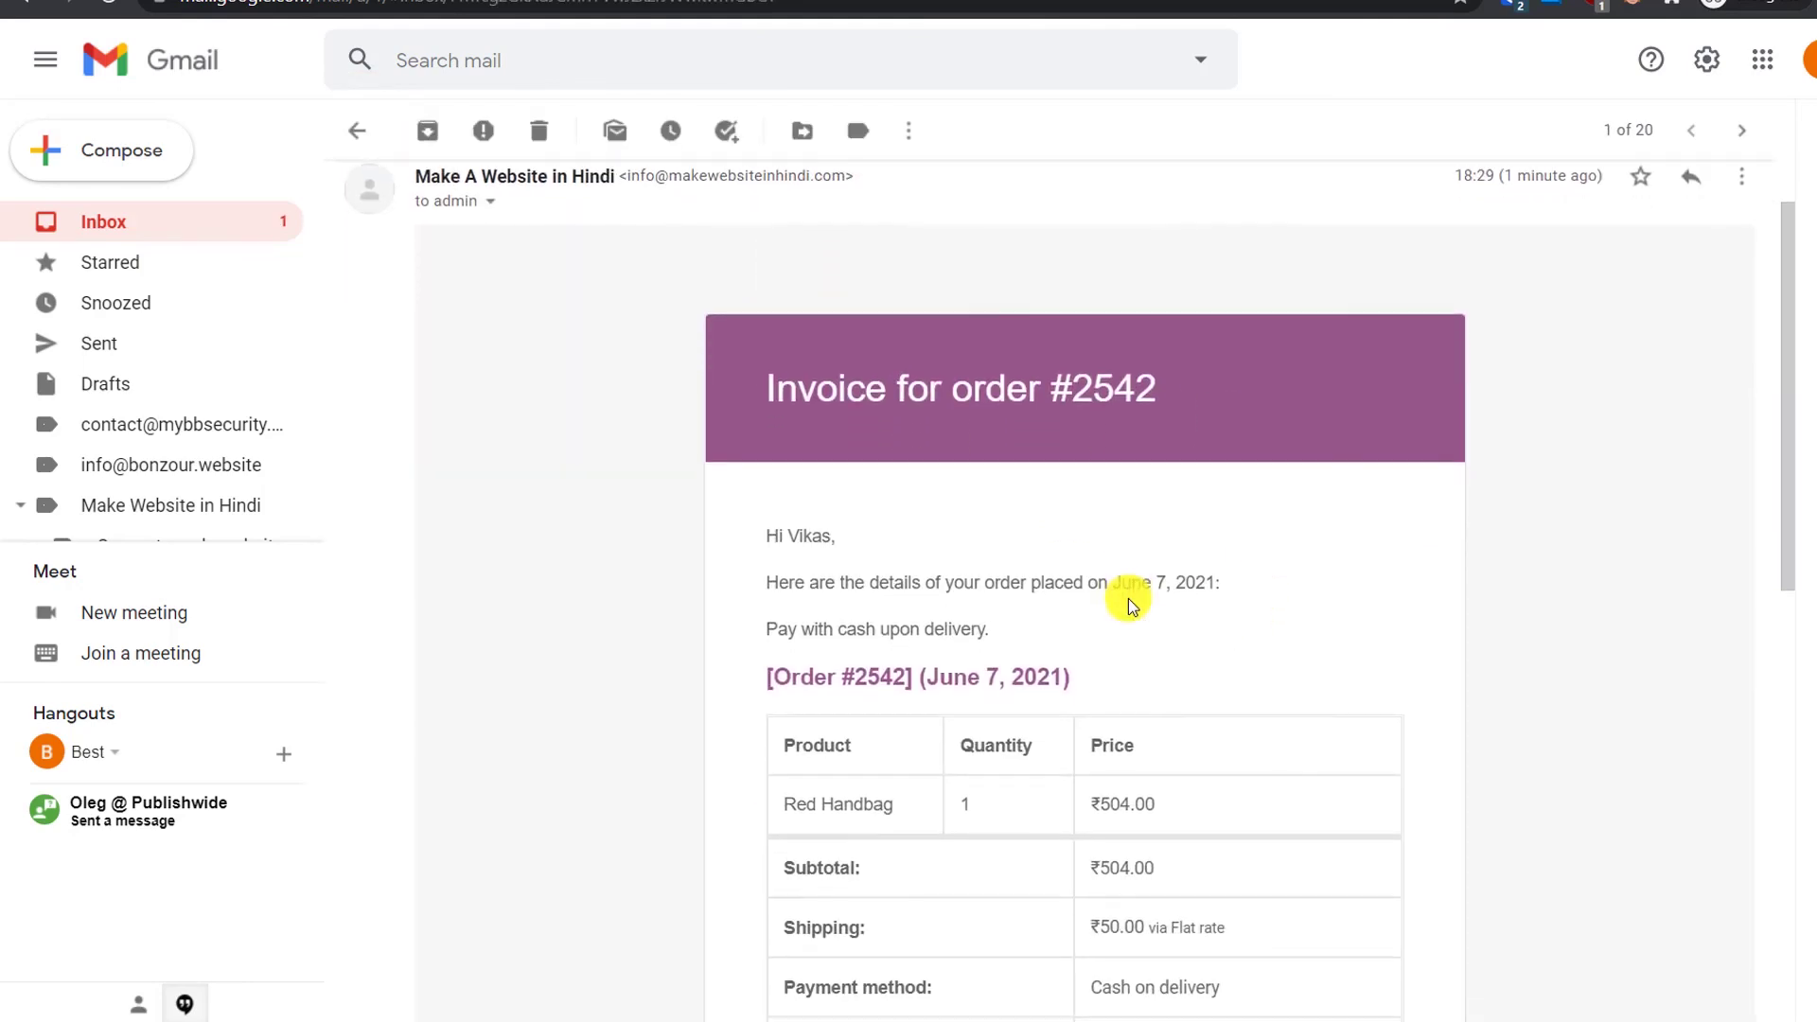
pyautogui.scroll(6, 1144, 669)
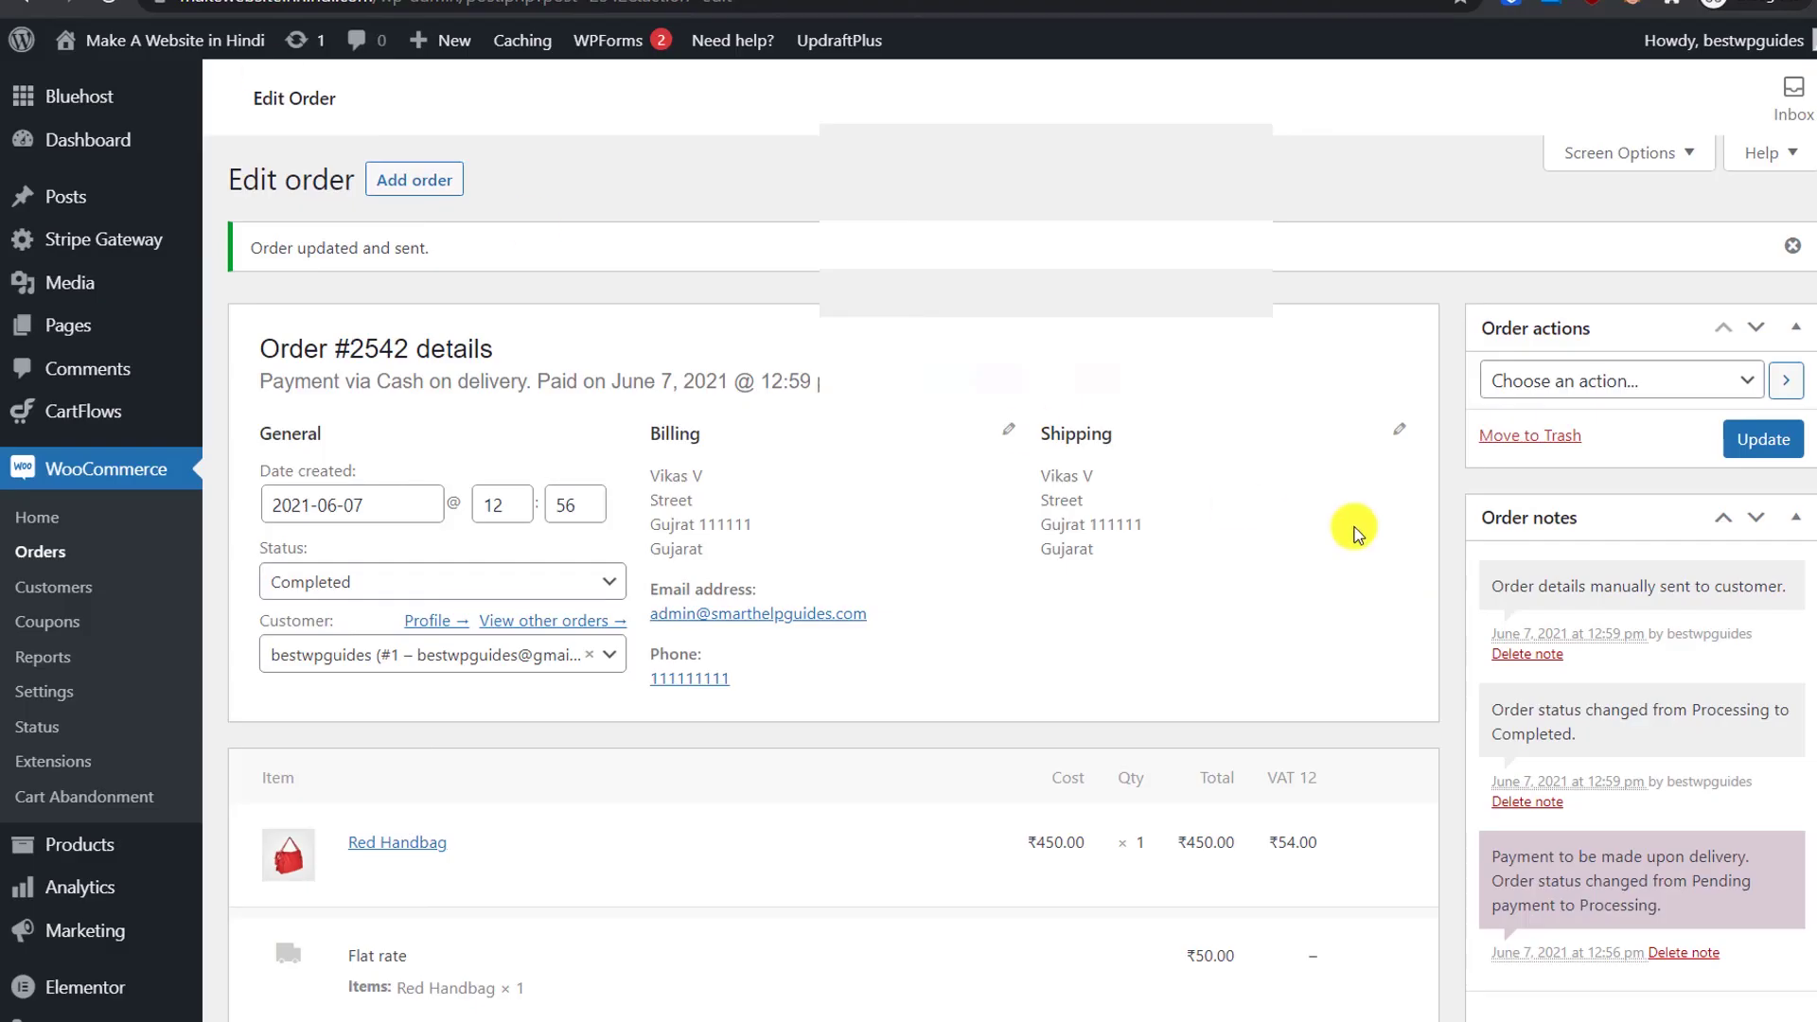
# Step: Add 'Your order has been shipped via Tracking no 1111' as a Note to customer
pyautogui.scroll(-1, 1358, 535)
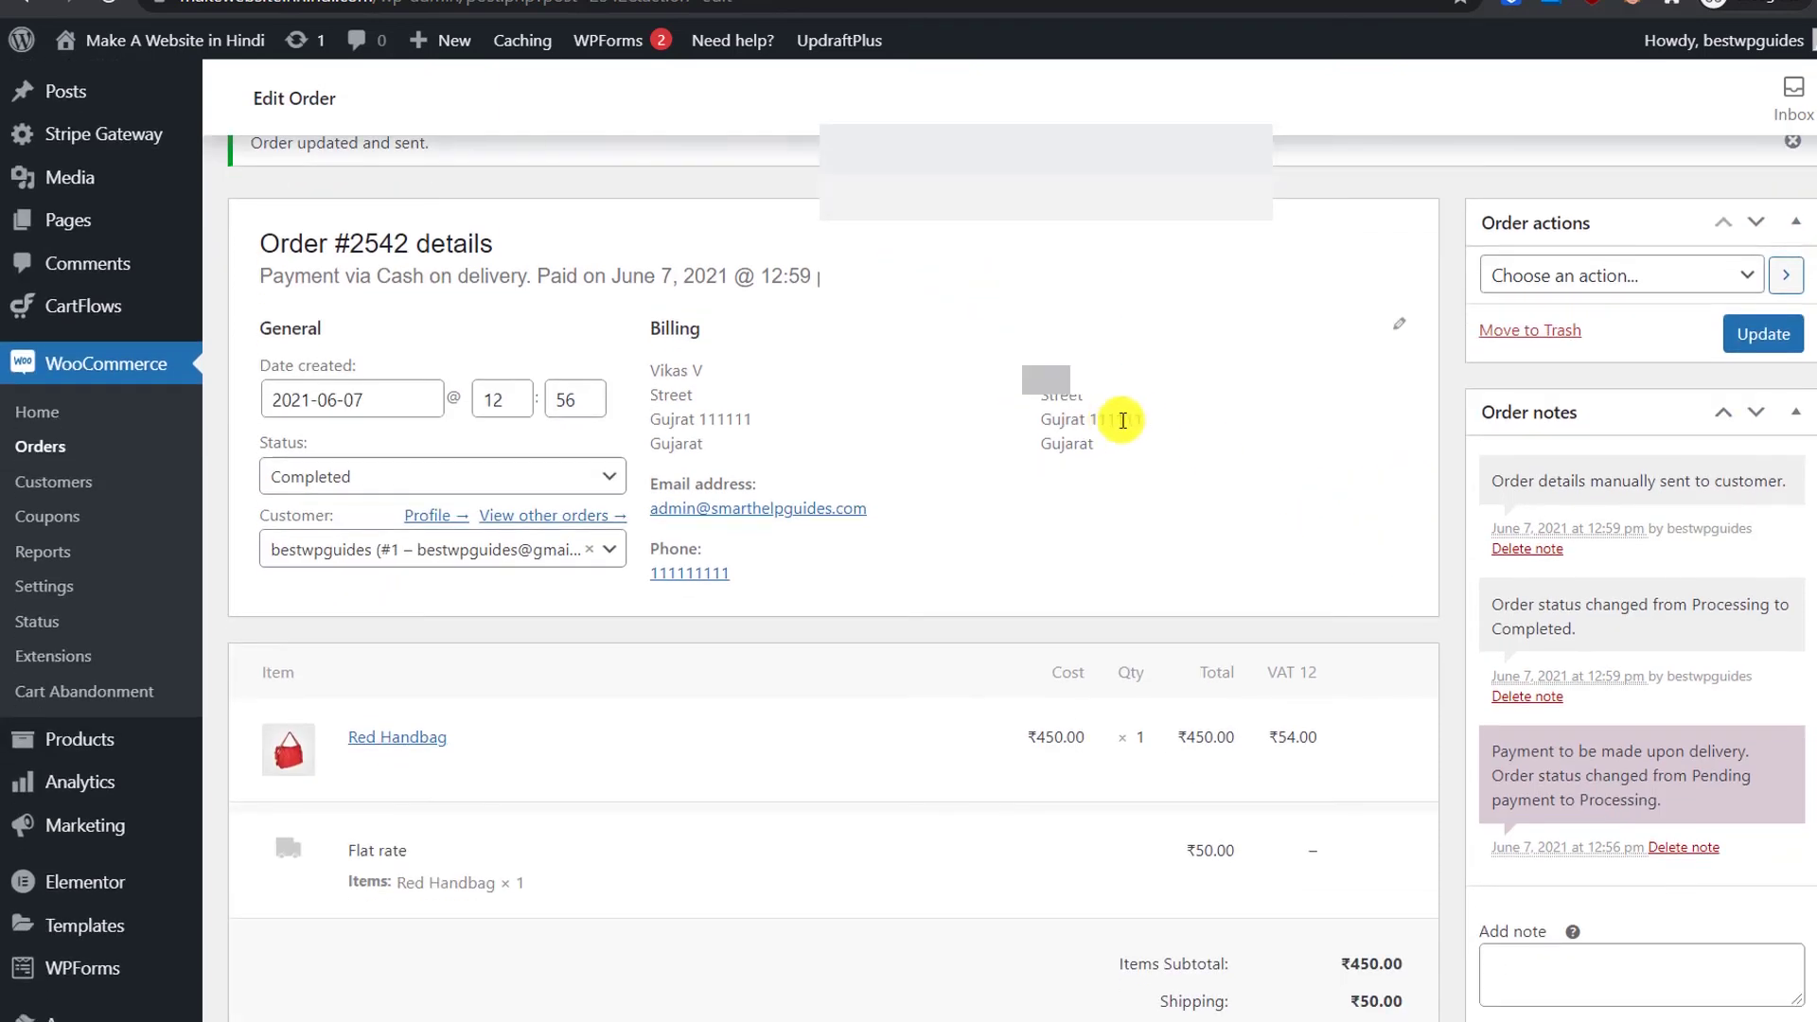
pyautogui.scroll(-3, 1376, 484)
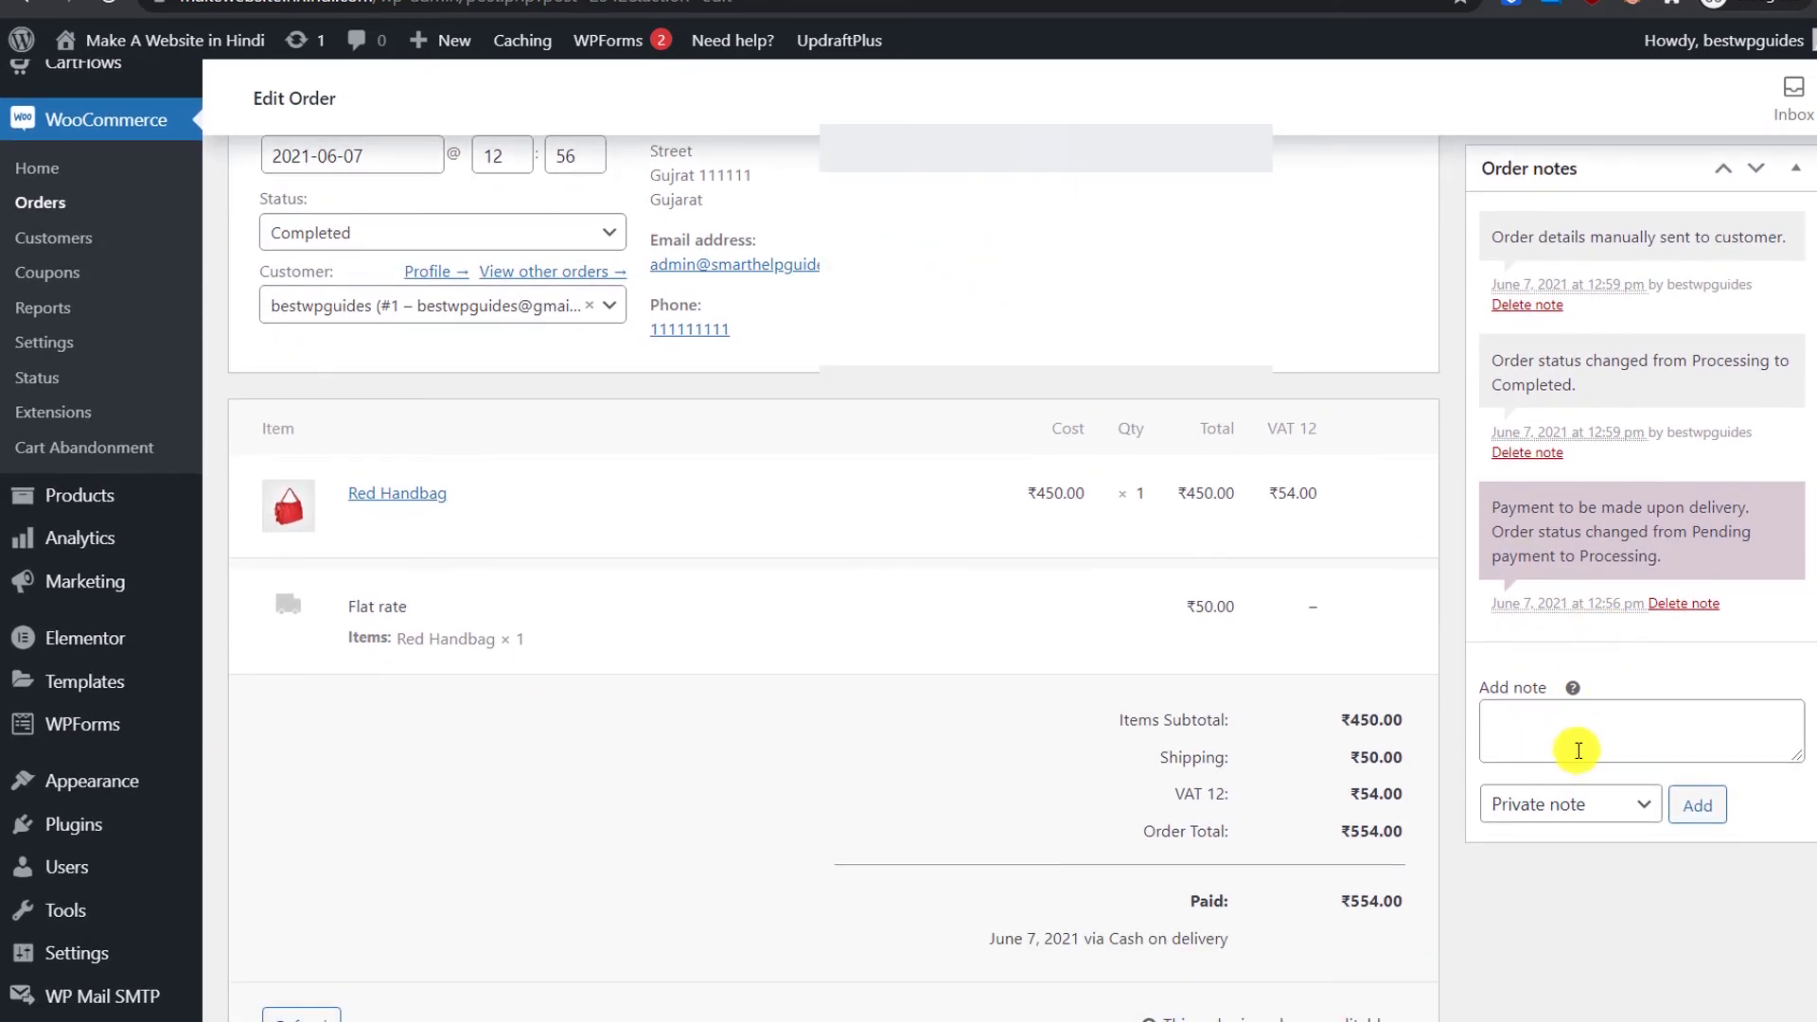
pyautogui.click(1580, 747)
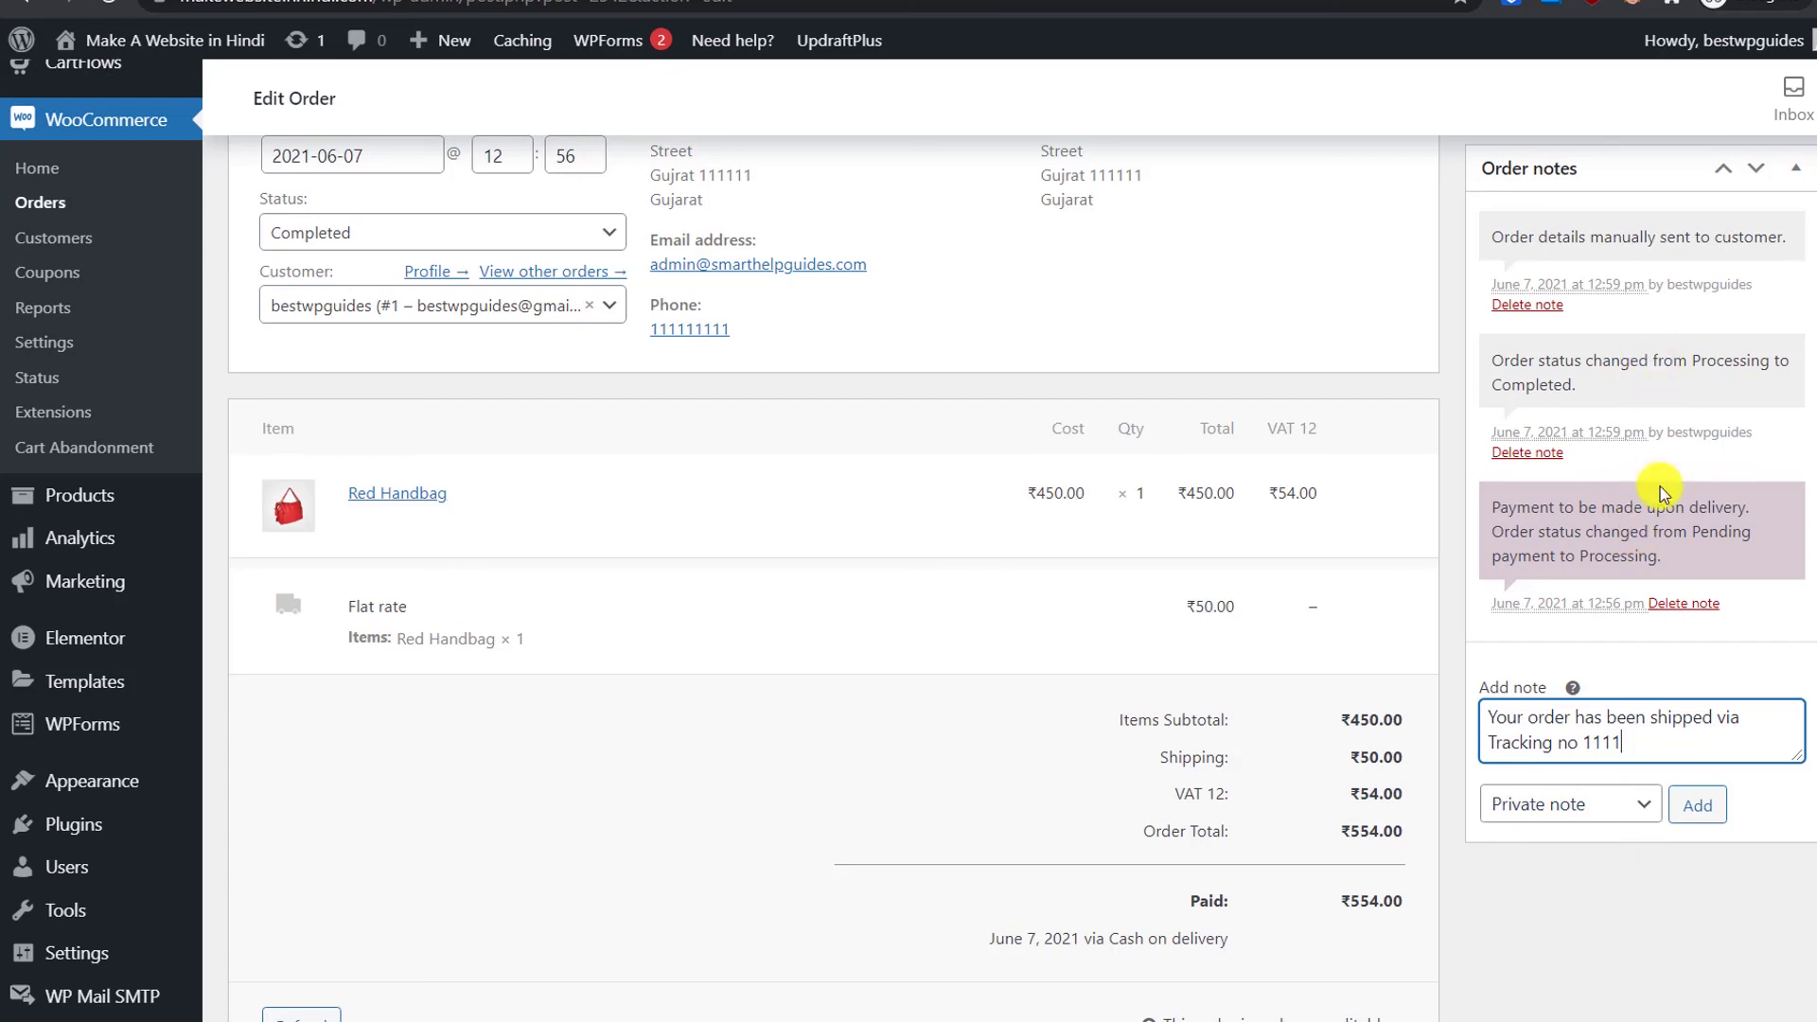
pyautogui.click(1609, 804)
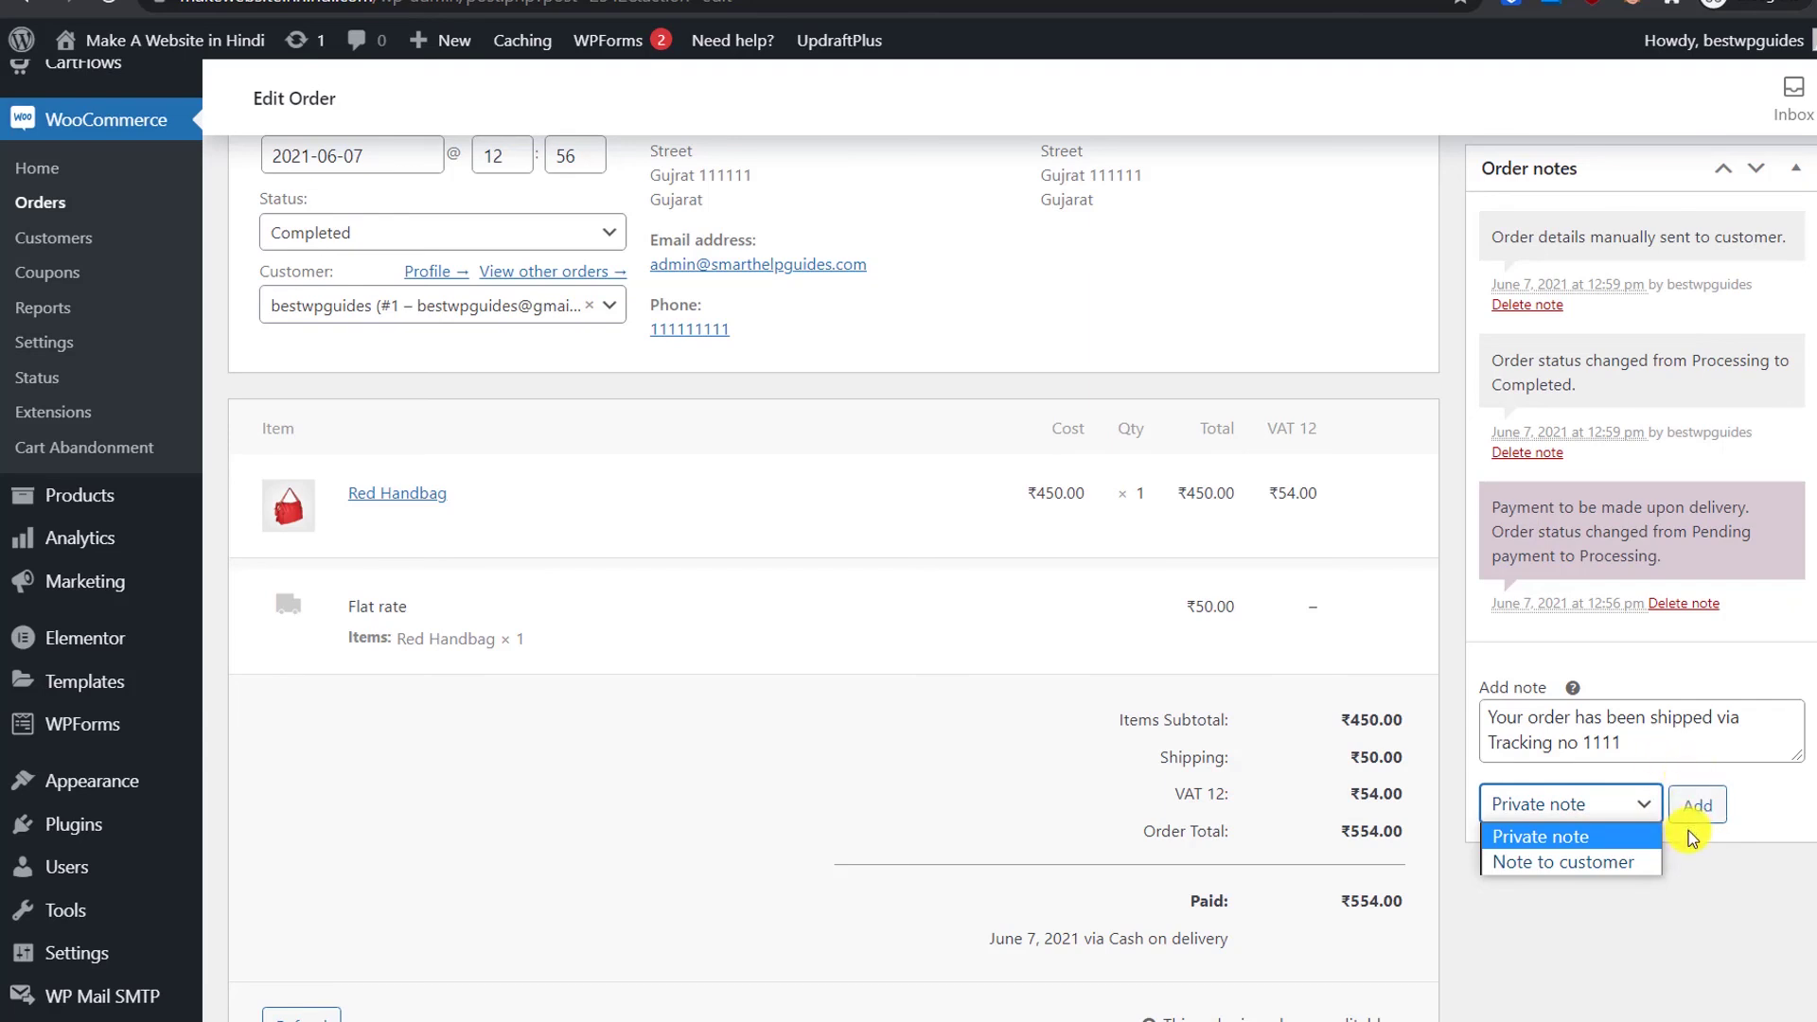
pyautogui.click(1620, 863)
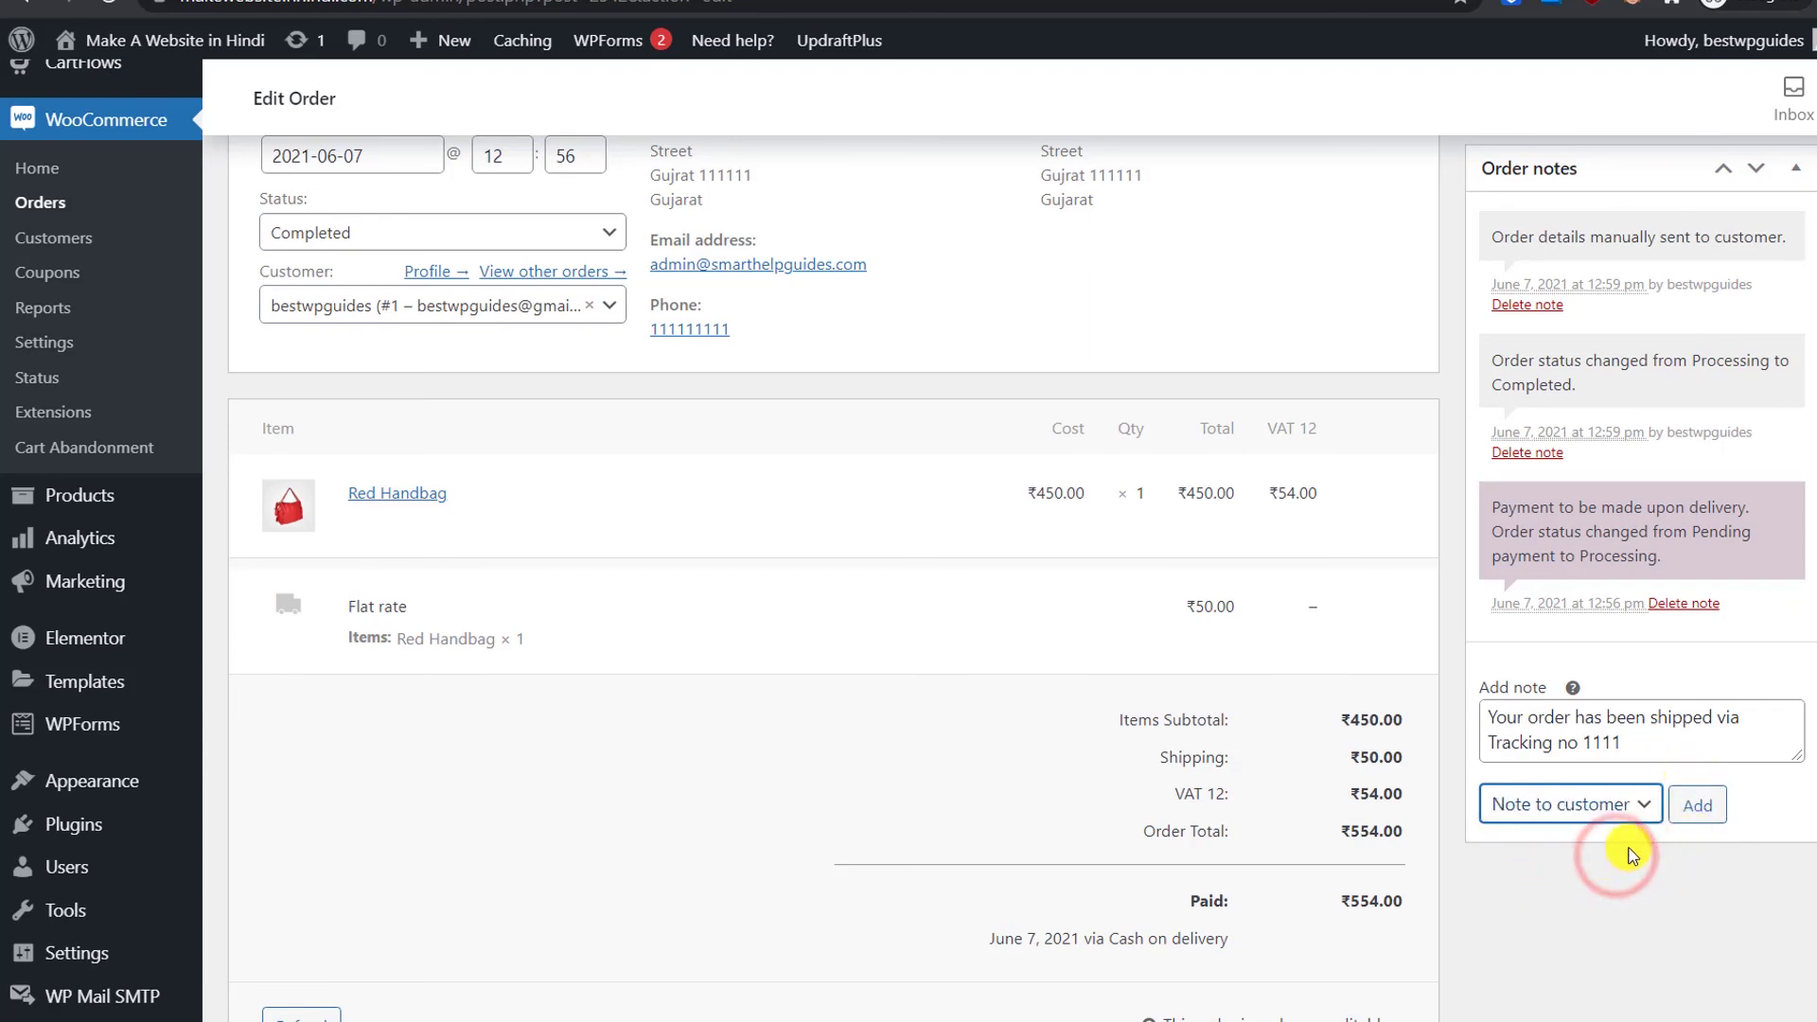
pyautogui.click(1703, 810)
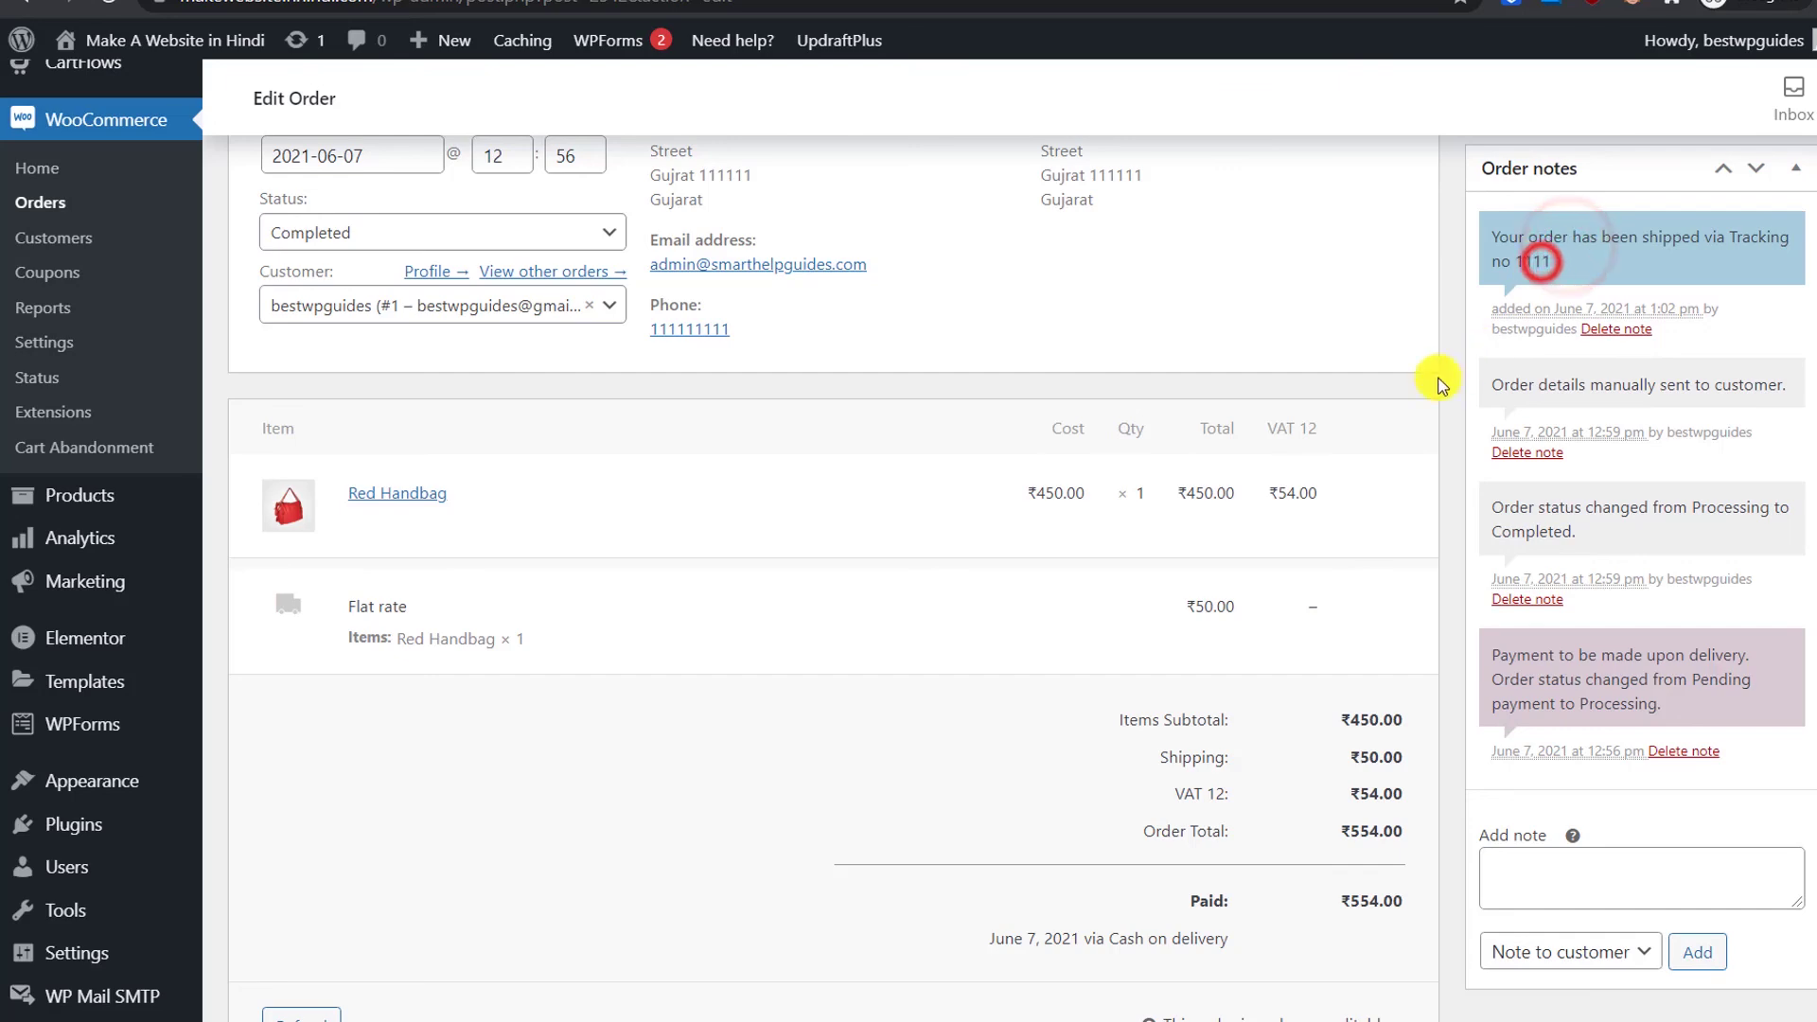
pyautogui.scroll(4, 1269, 422)
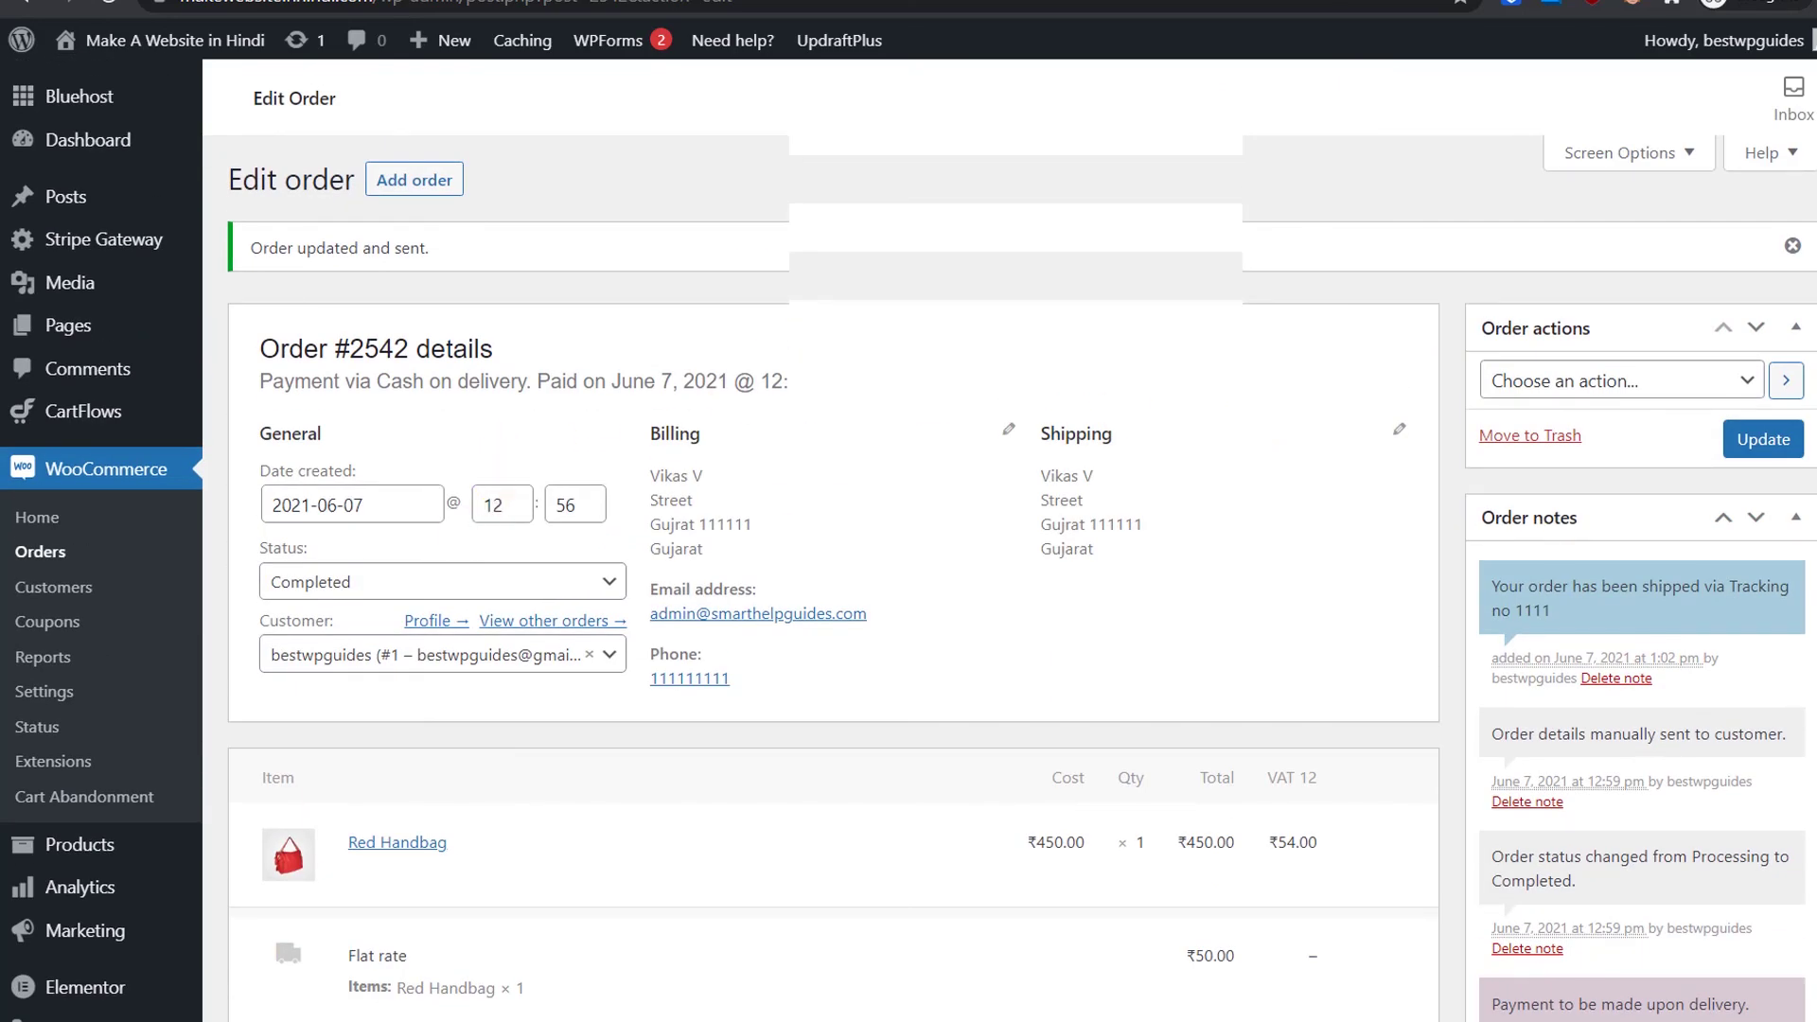
pyautogui.click(639, 1)
# Step: Read the 'Note added to your order' email, confirming the Tracking no 1111 note and ₹554.00 details
pyautogui.click(183, 227)
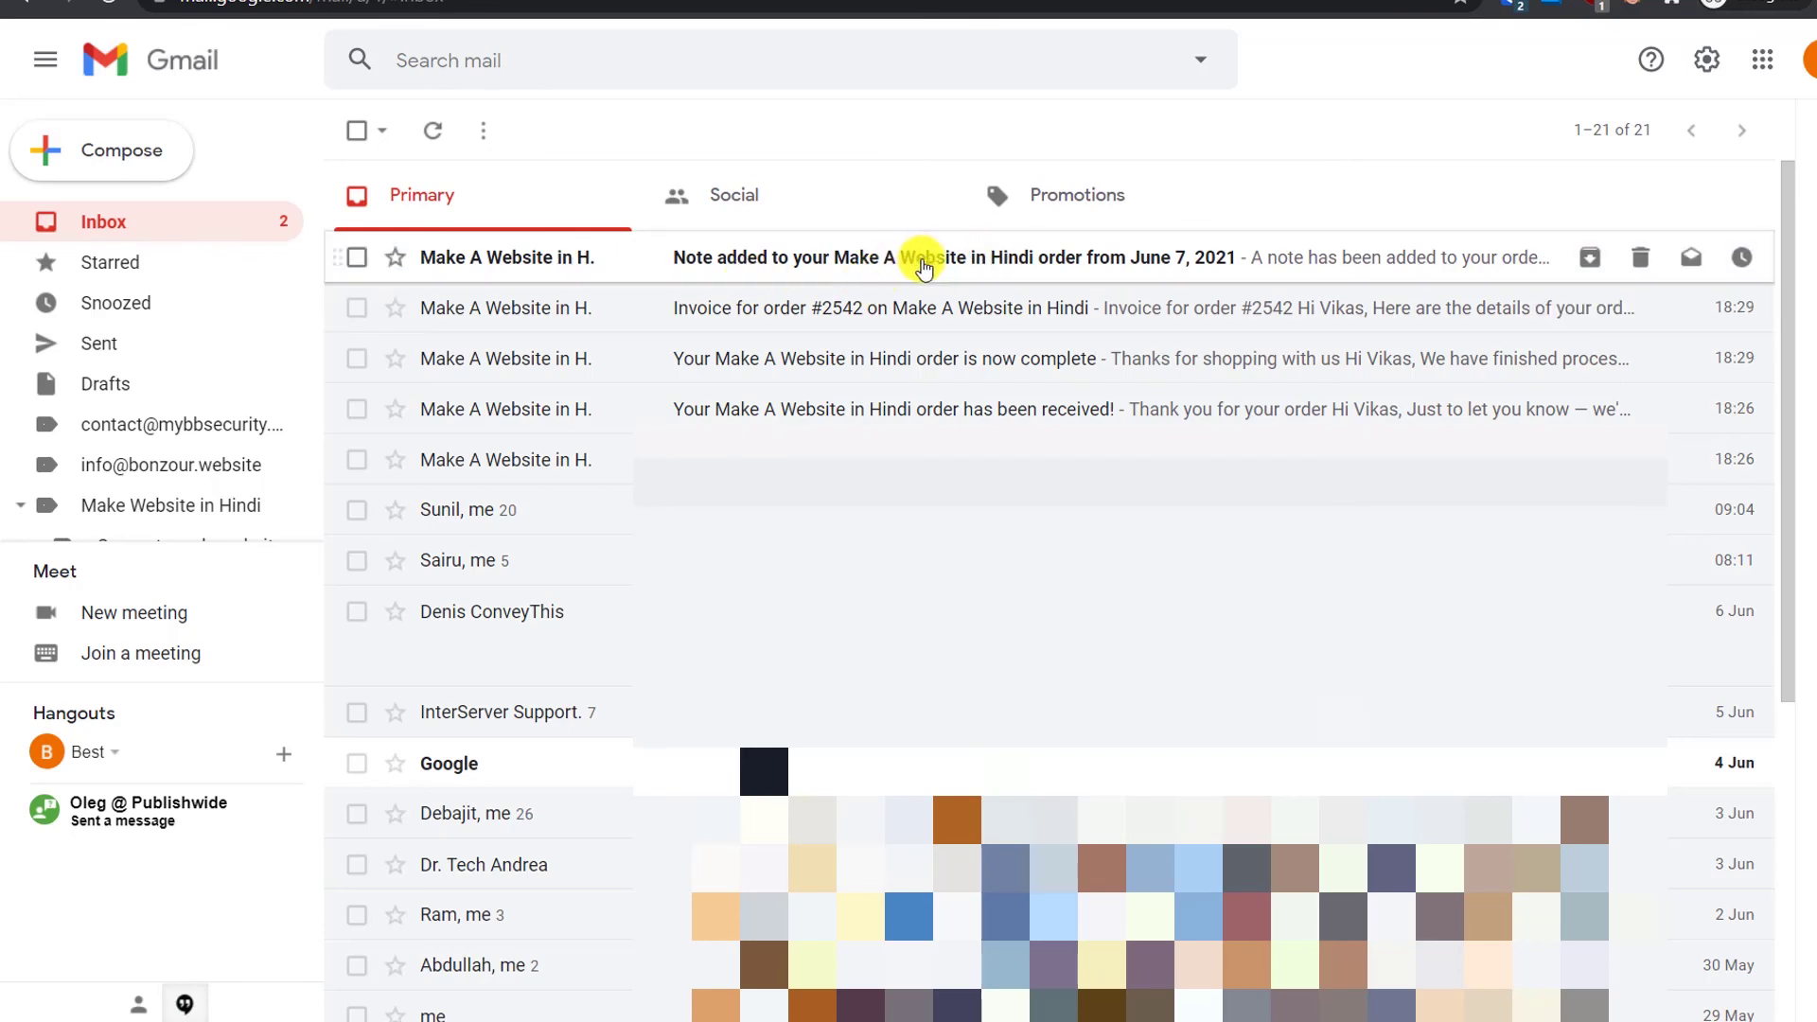
pyautogui.click(829, 268)
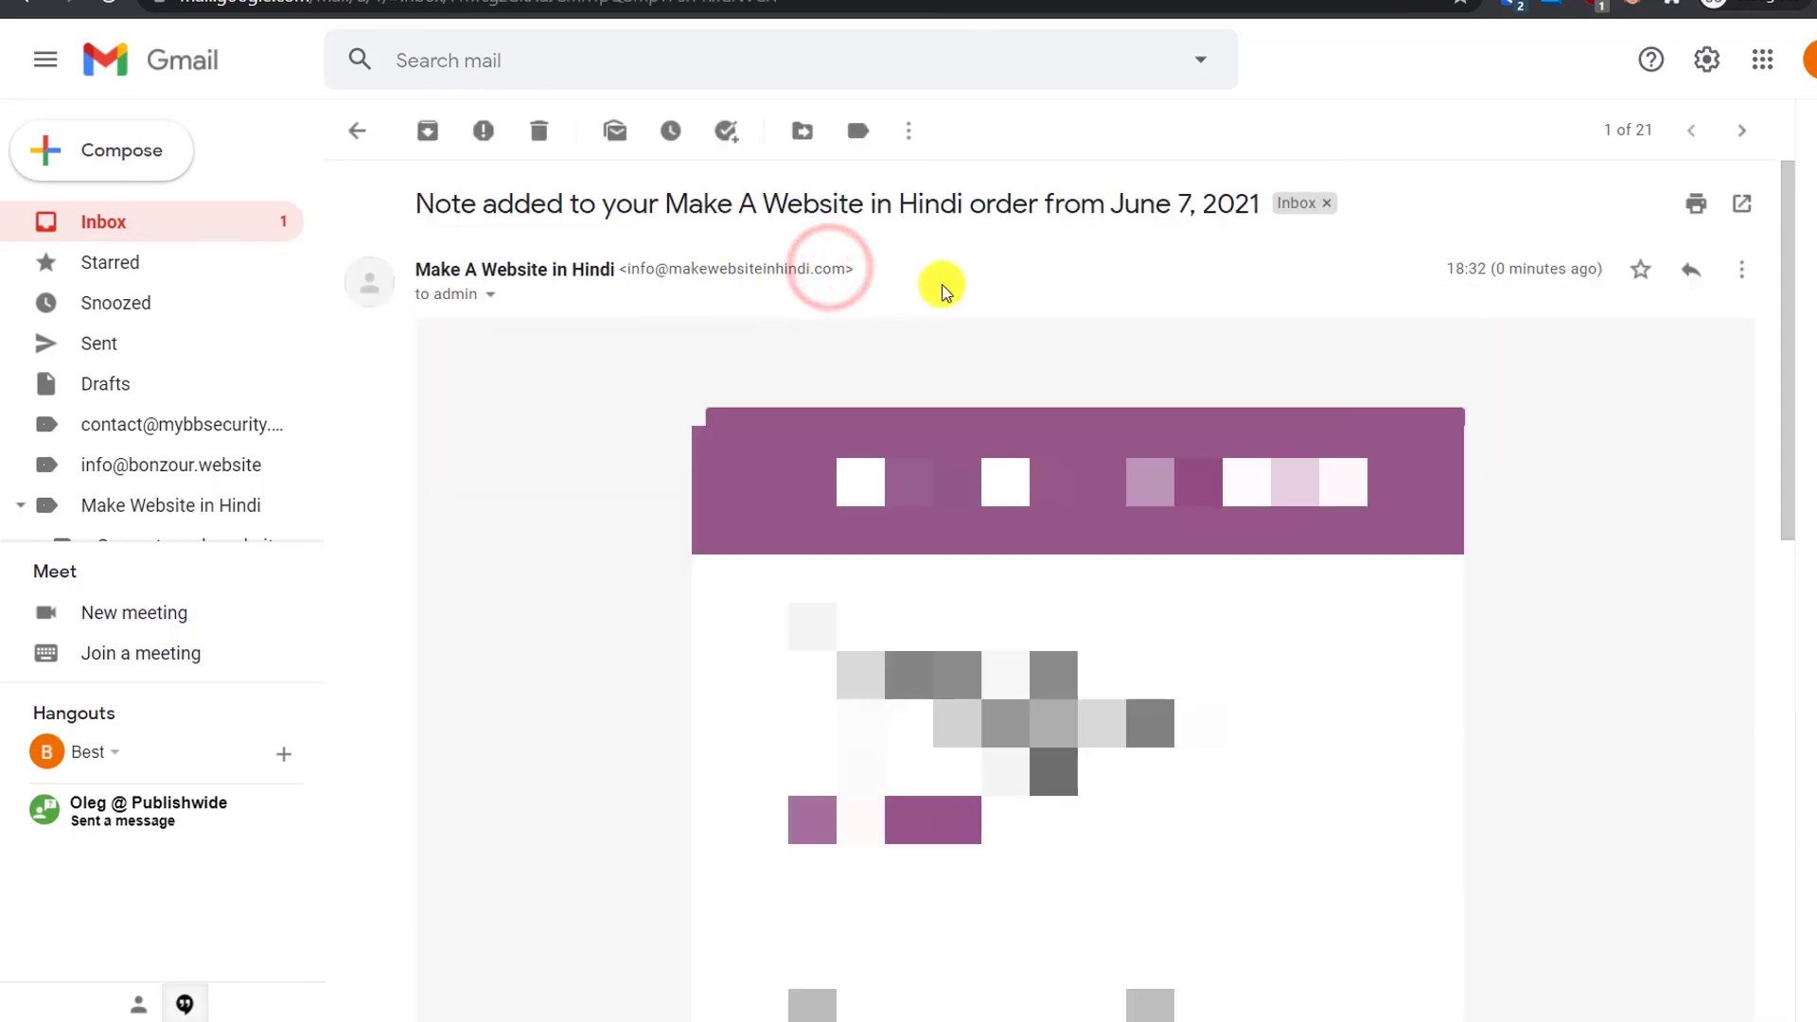
pyautogui.moveTo(666, 204); pyautogui.dragTo(940, 205)
pyautogui.click(1088, 290)
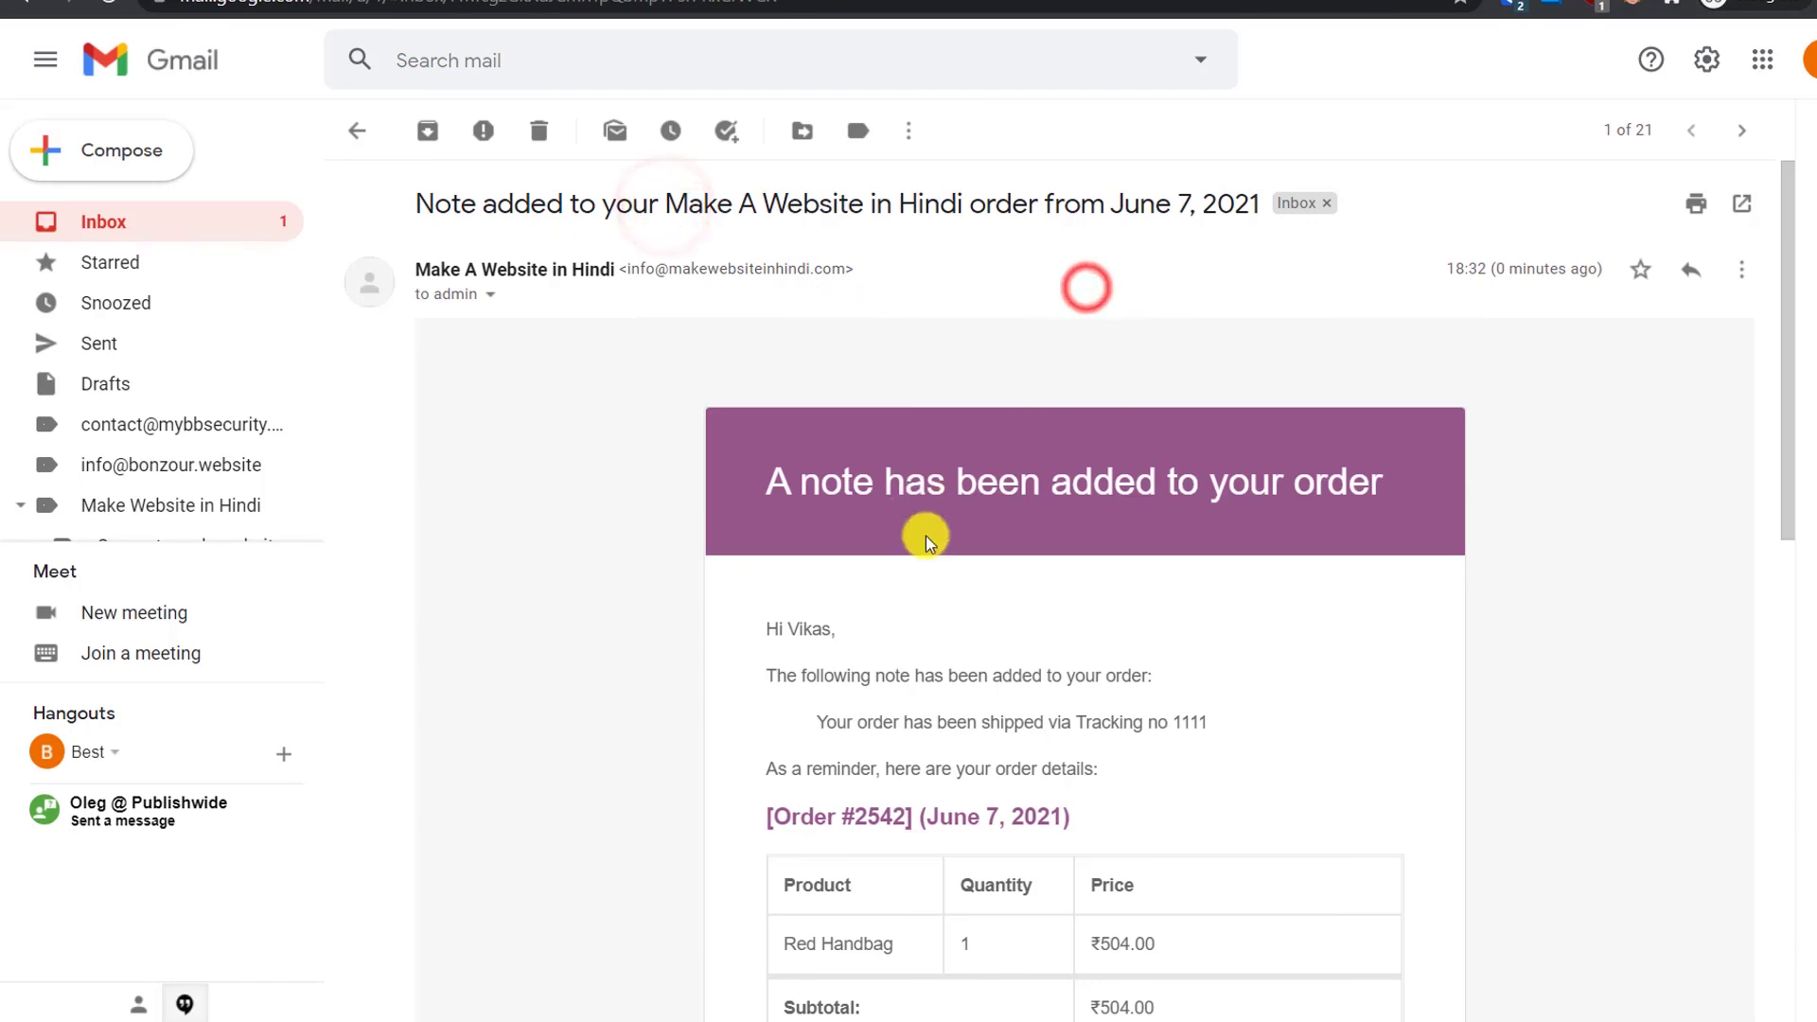
pyautogui.scroll(-5, 1093, 527)
pyautogui.scroll(1, 1093, 527)
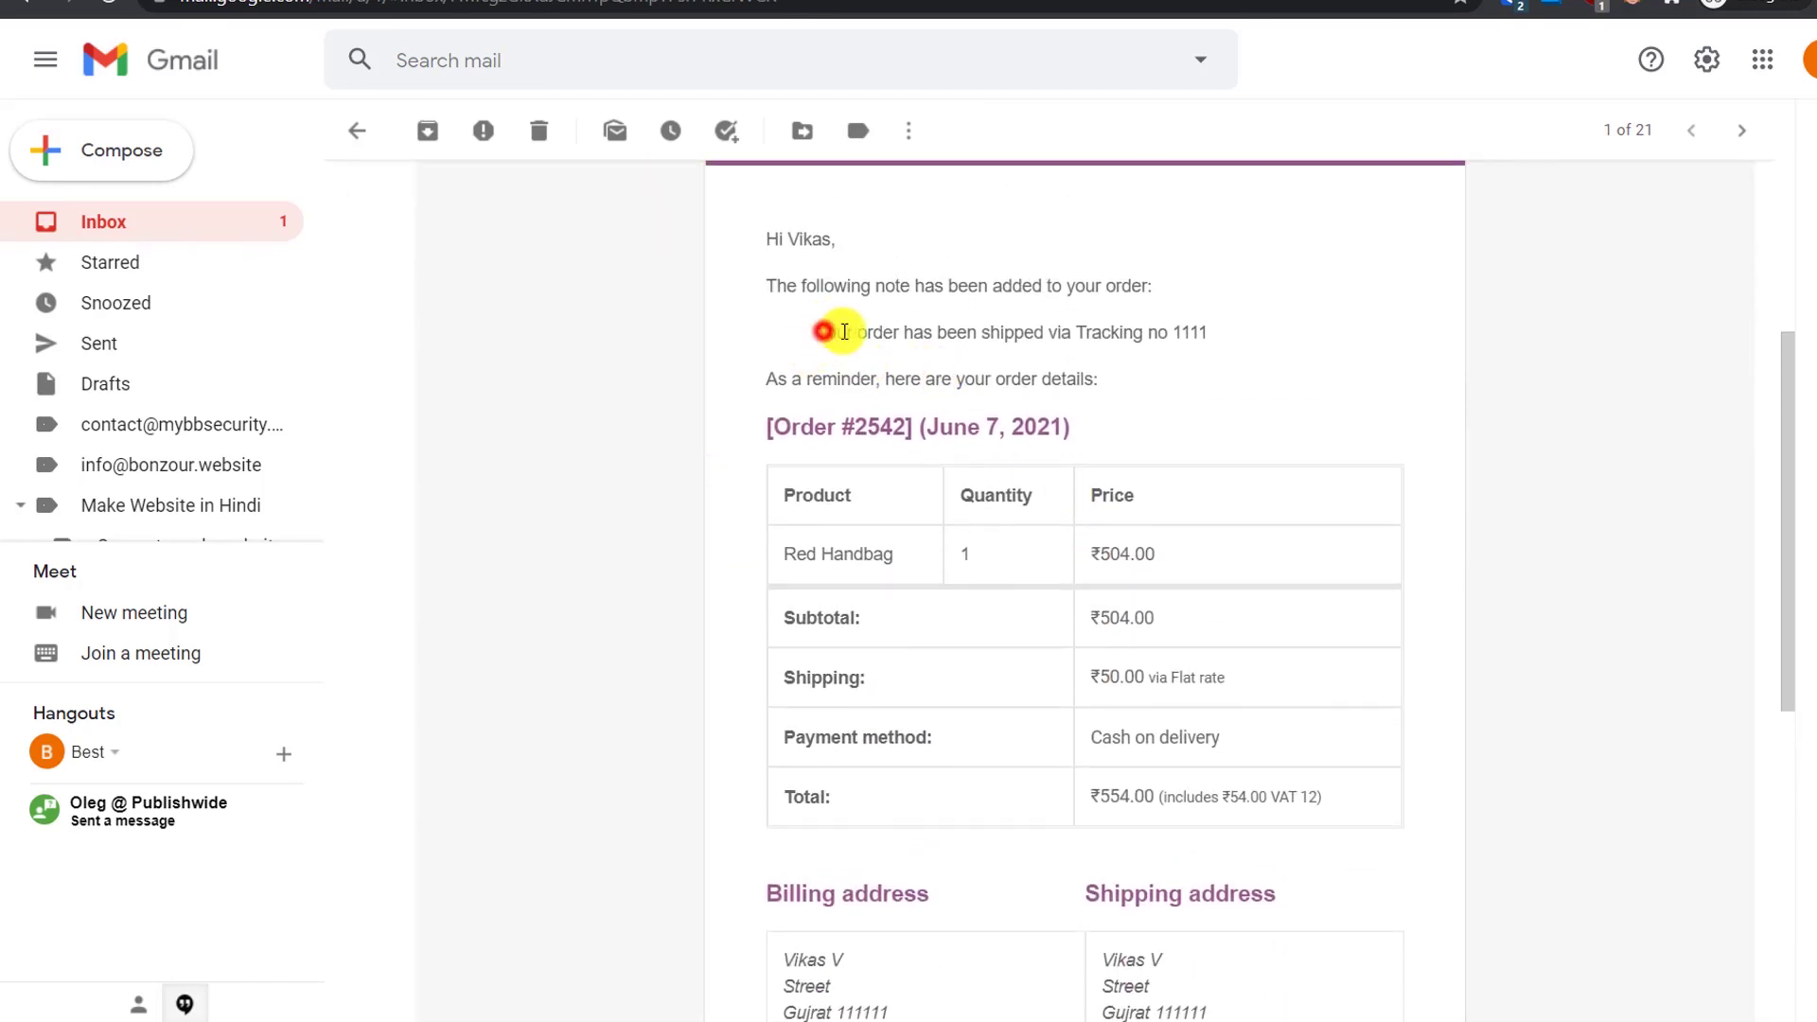
pyautogui.moveTo(823, 332); pyautogui.dragTo(1177, 337)
pyautogui.click(1268, 349)
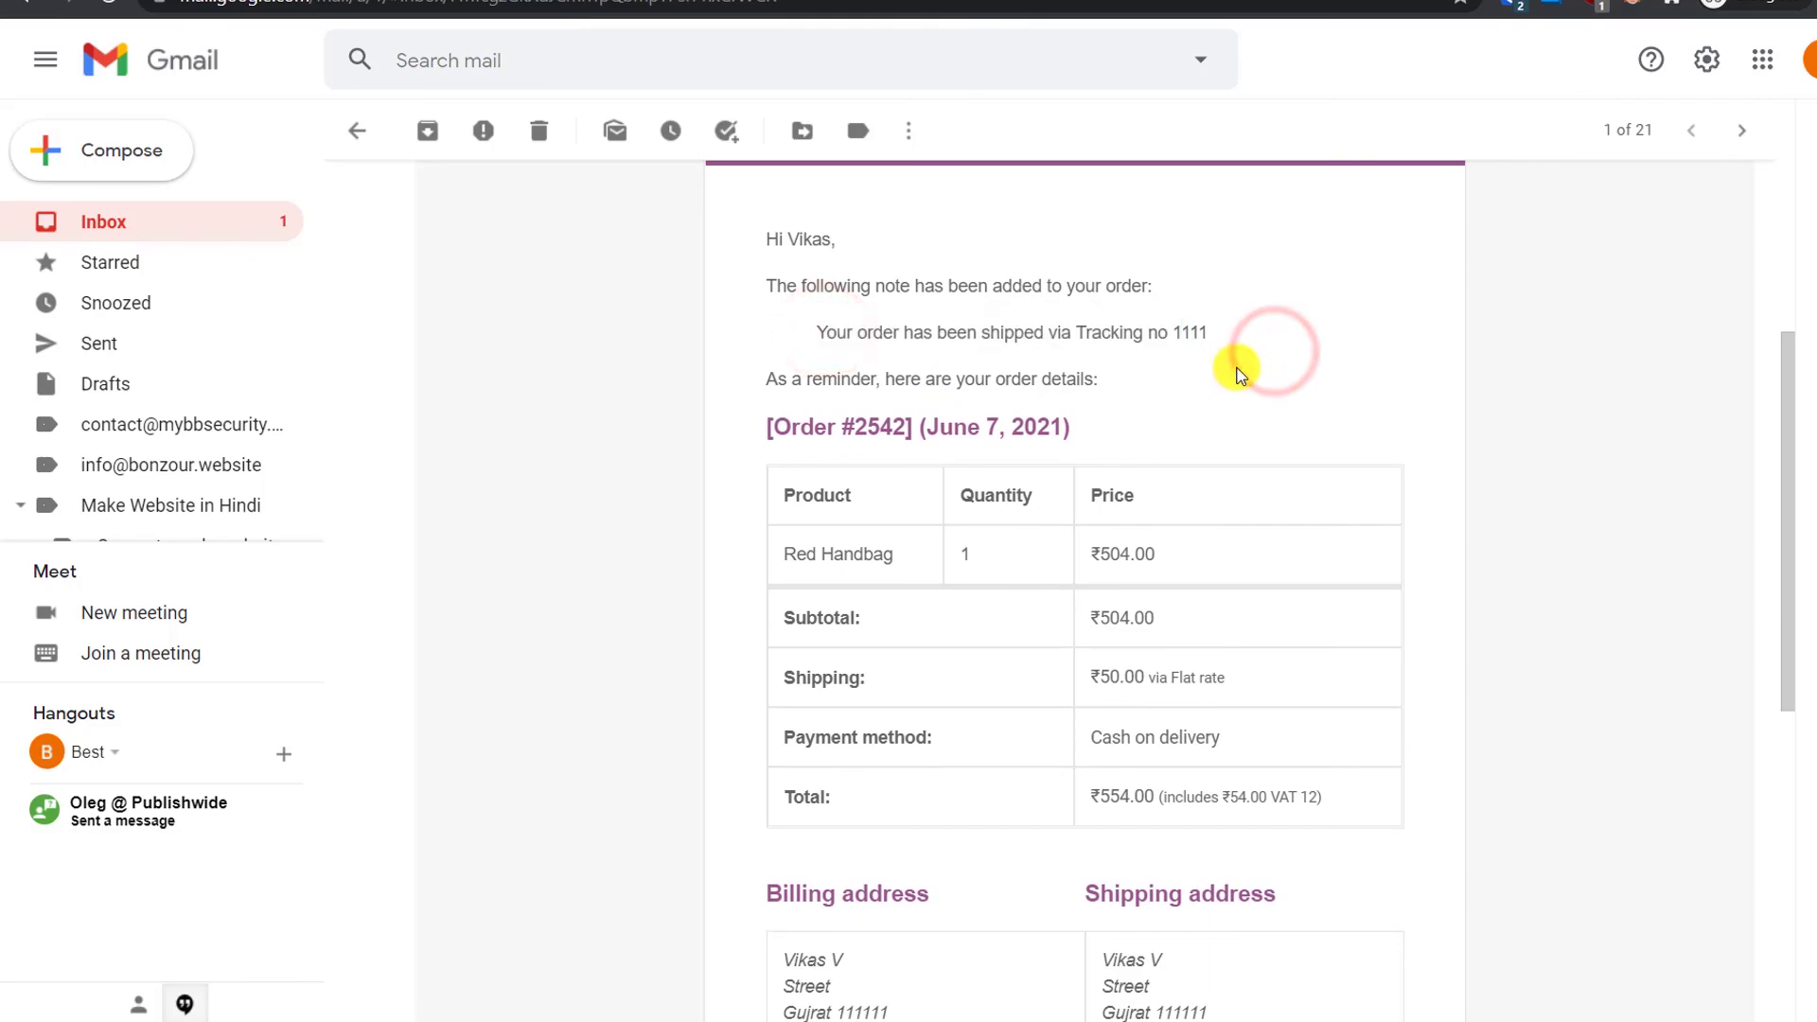
pyautogui.scroll(-5, 1240, 374)
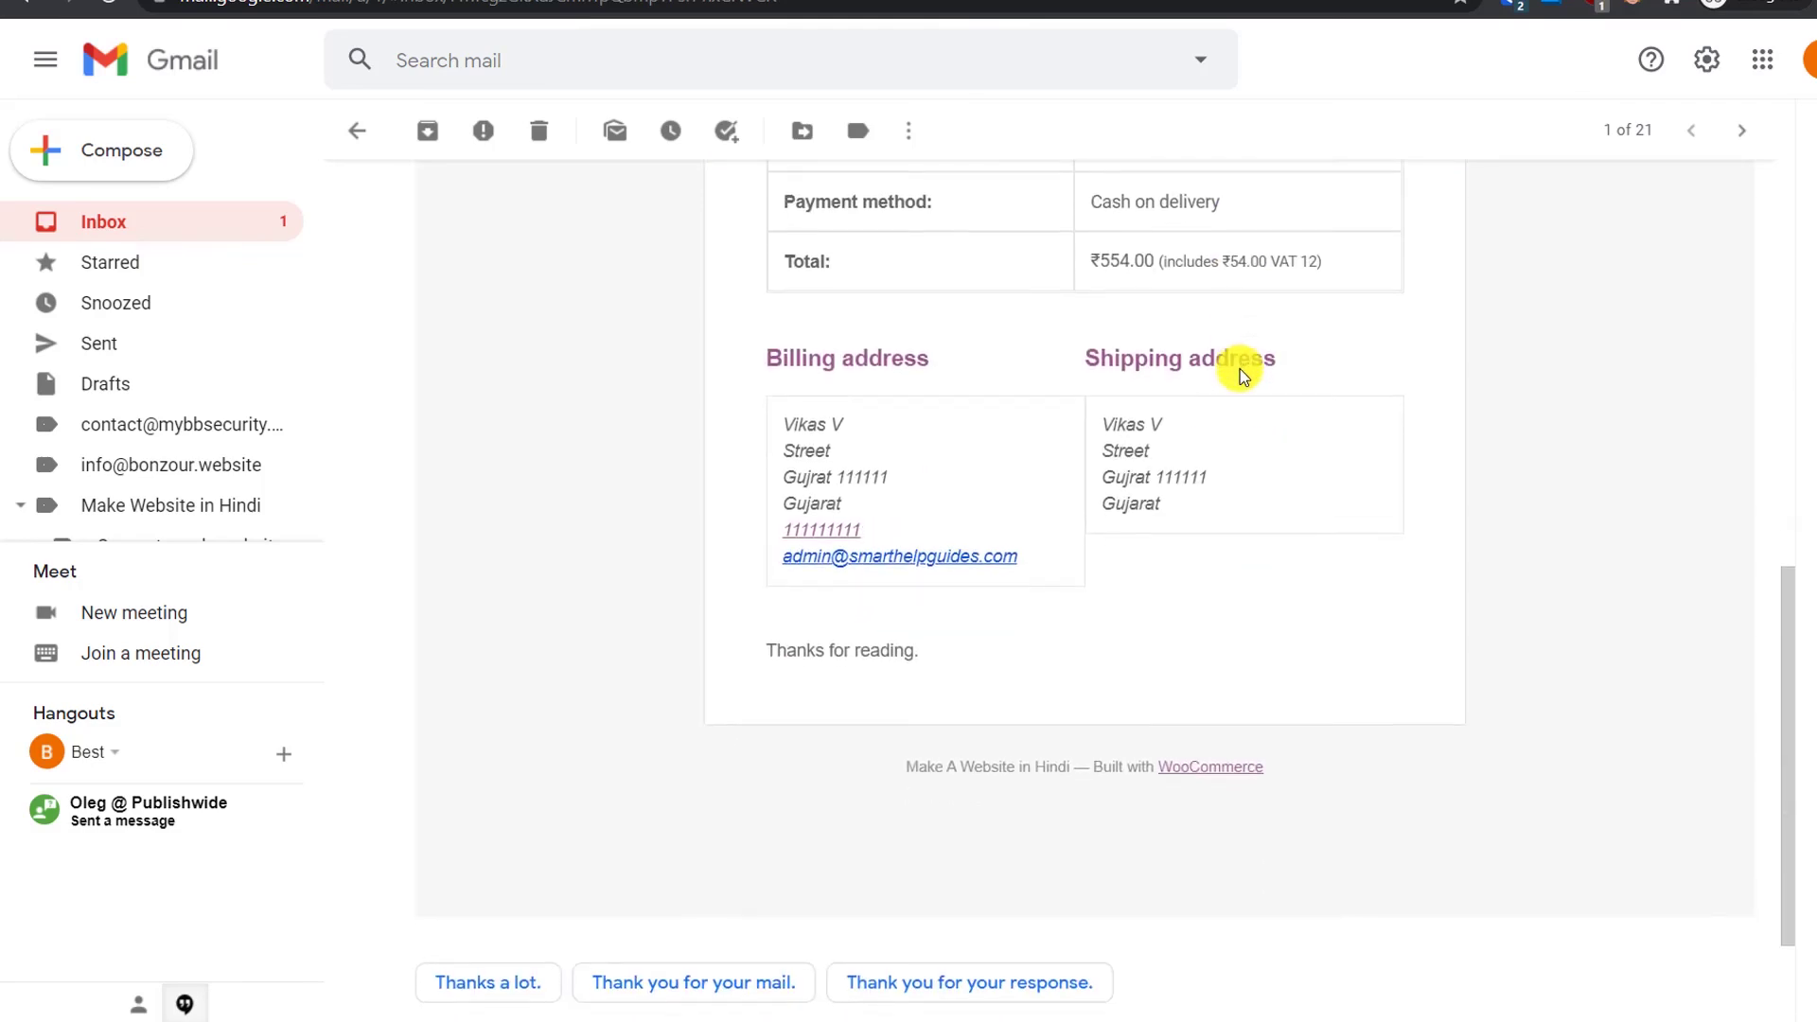
pyautogui.scroll(6, 1240, 372)
# Step: Return to order #2542's edit screen and scroll down to the Add note box
pyautogui.click(327, 6)
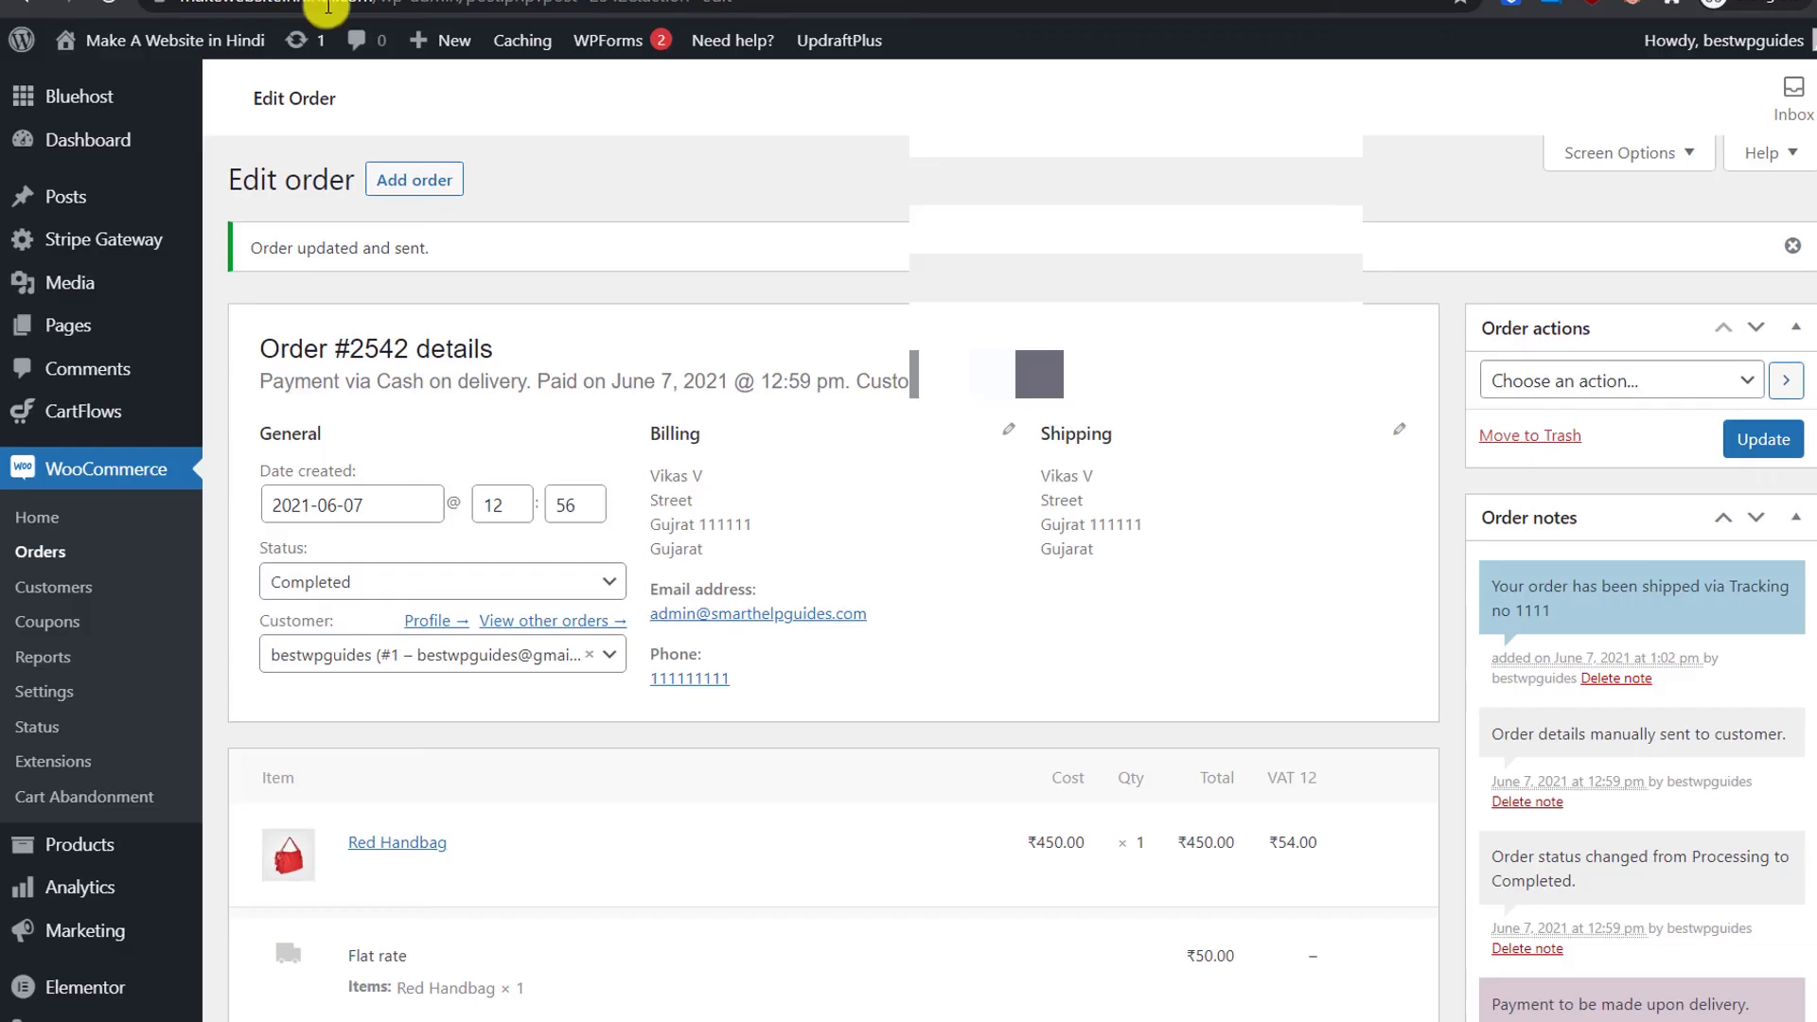
pyautogui.scroll(-4, 1599, 785)
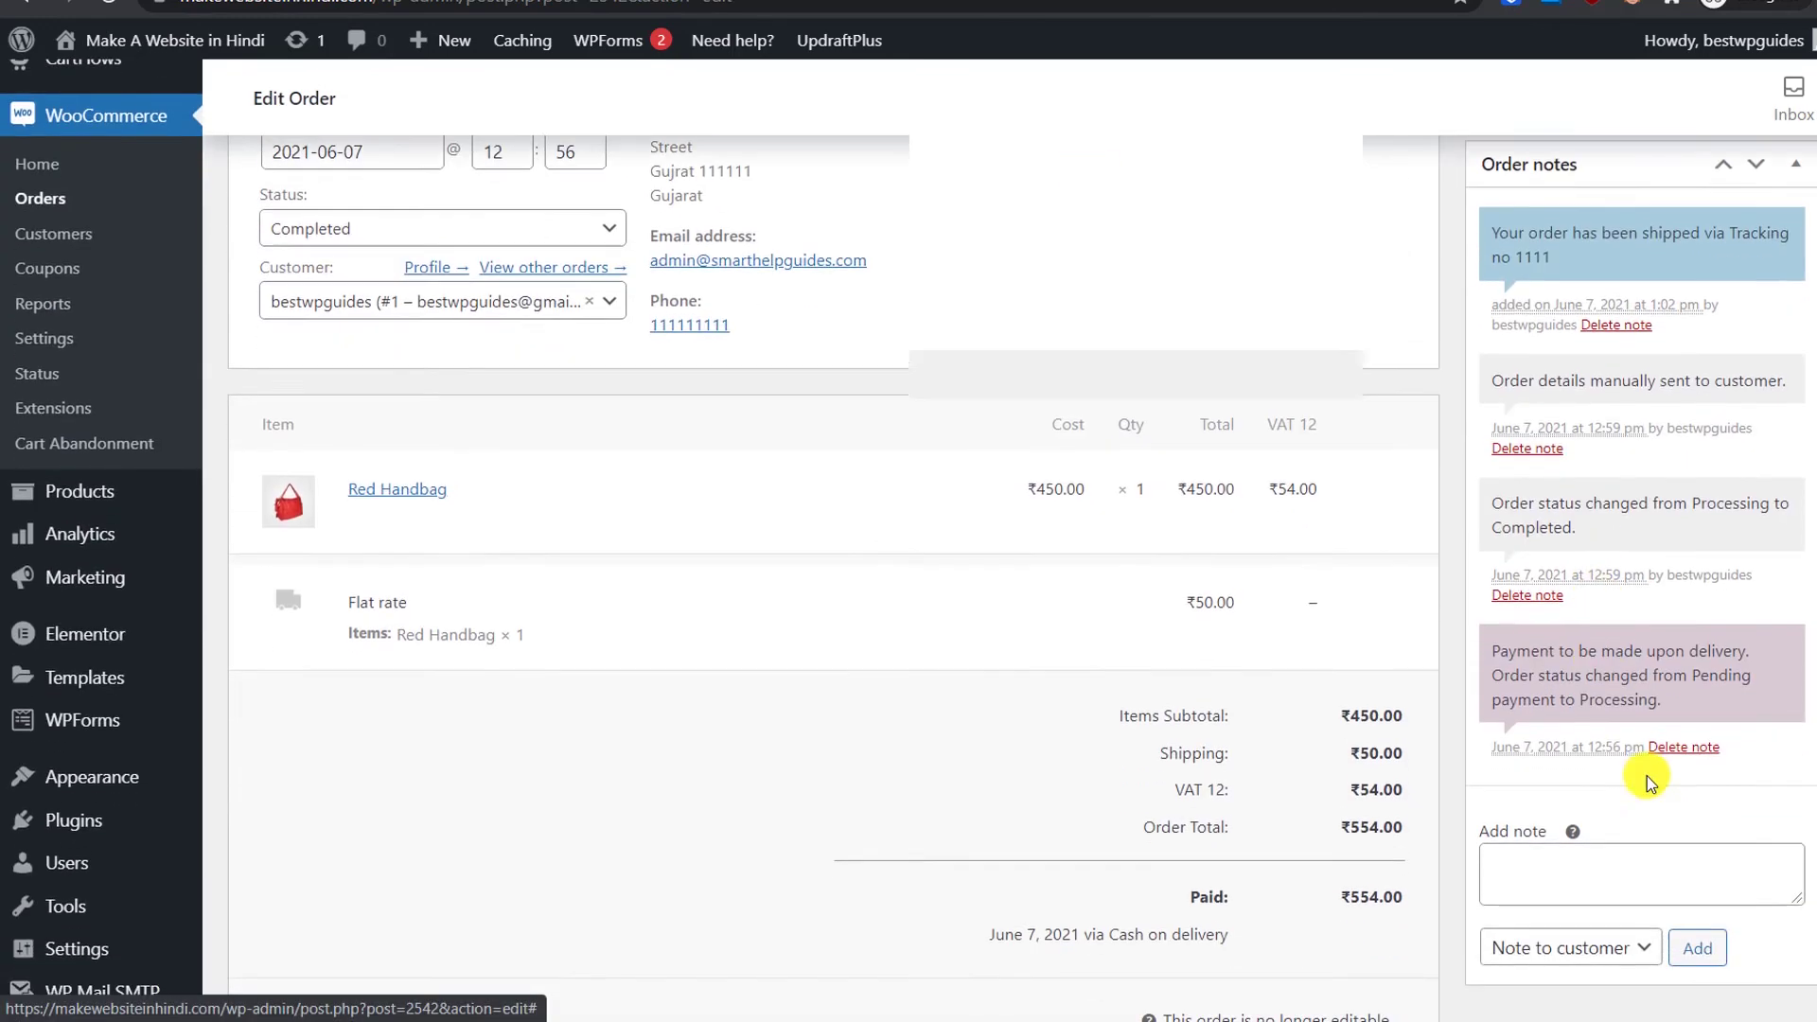
pyautogui.scroll(-3, 1647, 776)
pyautogui.click(1559, 625)
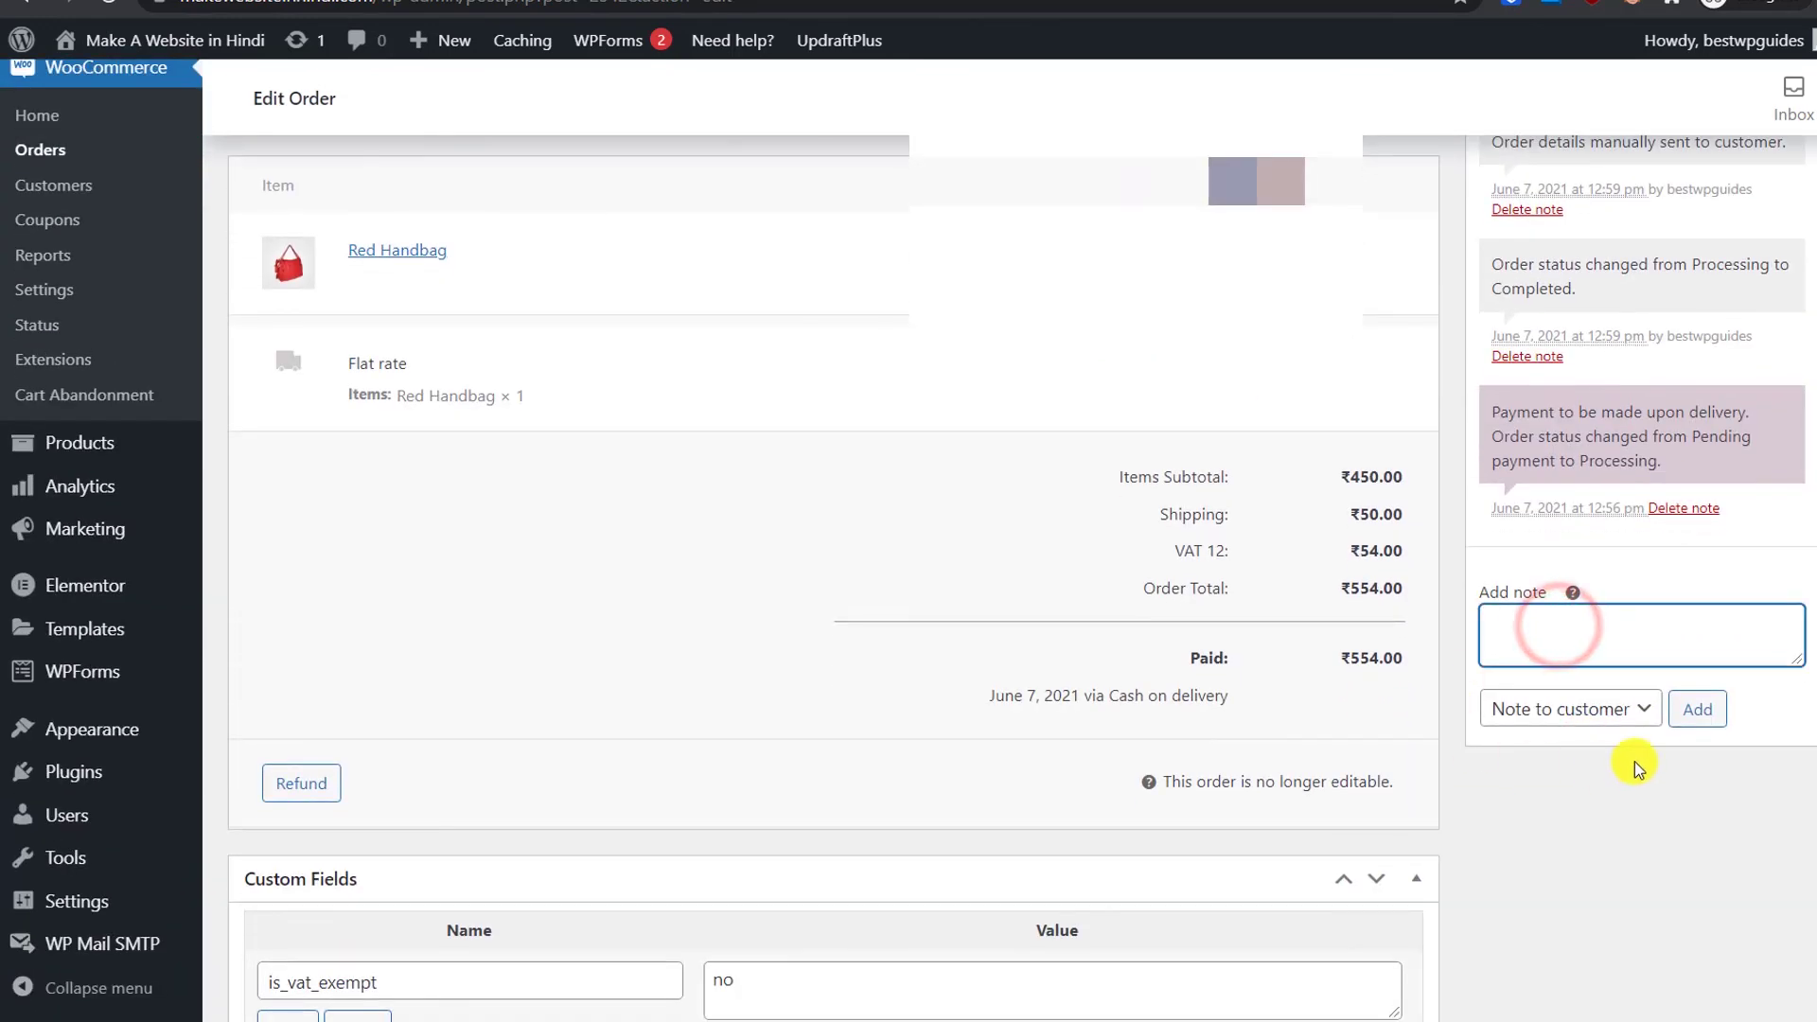